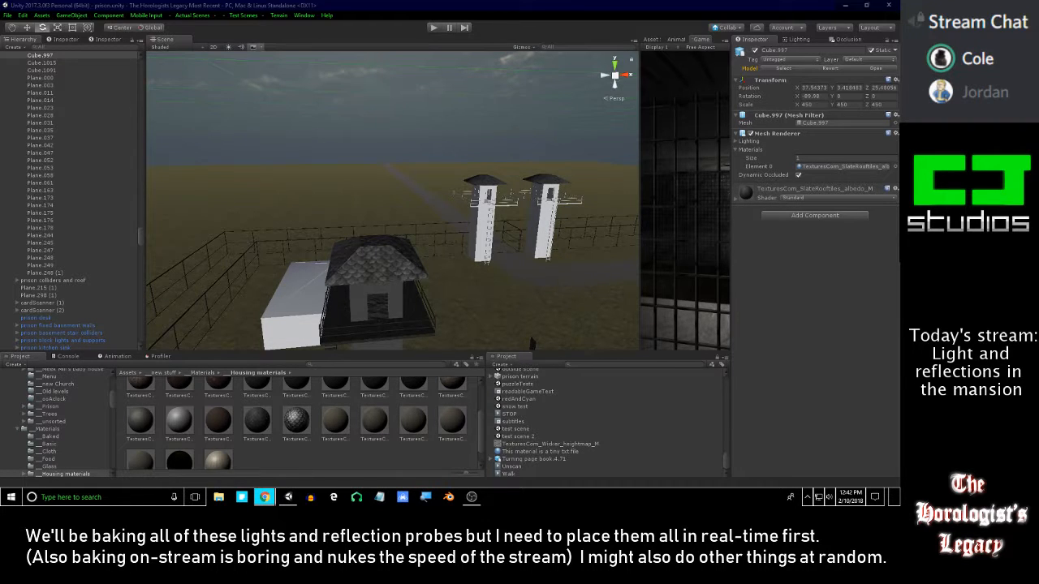
- Find the Plane.247 mesh inside the prison building and delete it
{"action": "right_click_drag", "start_coordinate": [455, 261], "coordinate": [488, 250]}
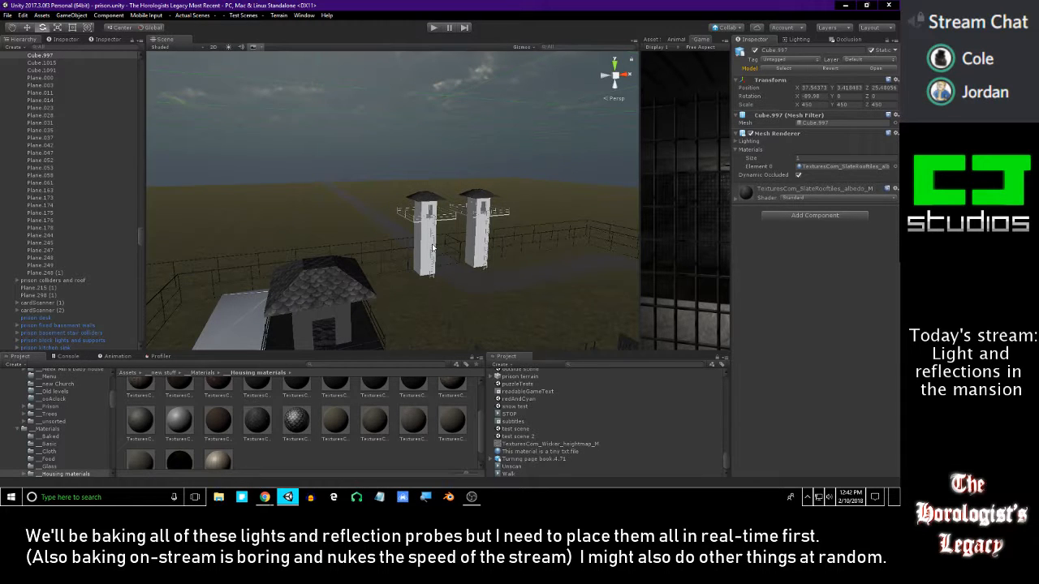
{"action": "right_click_drag", "start_coordinate": [349, 277], "coordinate": [391, 260]}
{"action": "left_click", "coordinate": [386, 181]}
{"action": "left_click", "coordinate": [388, 260]}
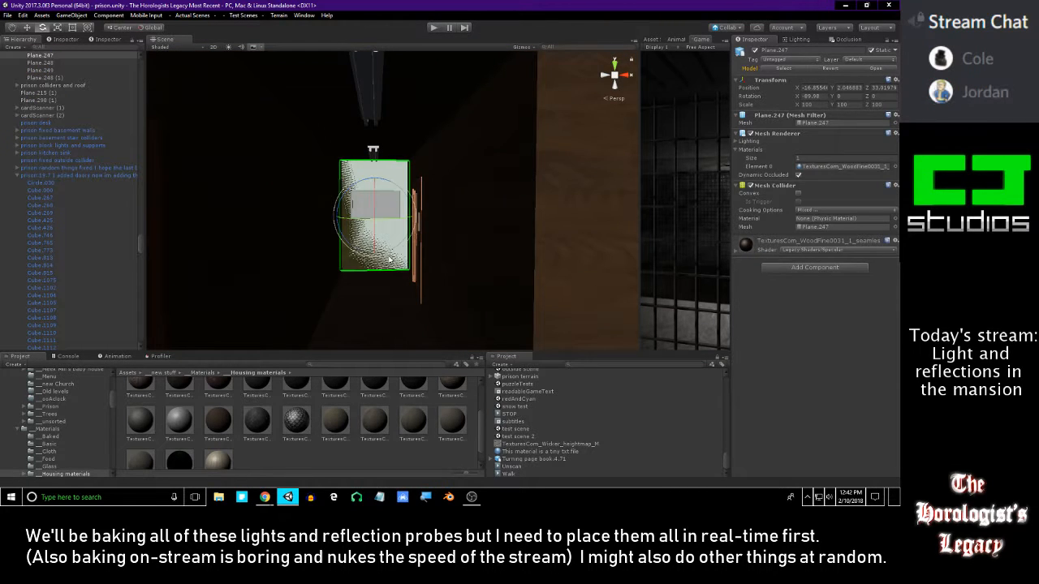
{"action": "key", "text": "Delete"}
{"action": "right_click_drag", "start_coordinate": [404, 250], "coordinate": [414, 230]}
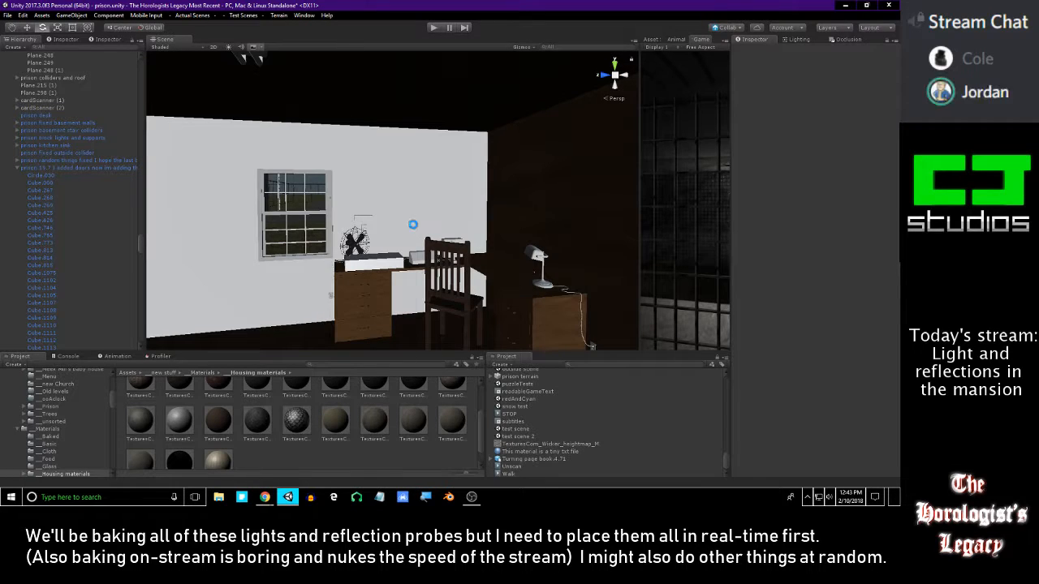
- Try moving the whole tiny_fan1 desk fan along the desk to the far corner beyond the monitor
{"action": "right_click_drag", "start_coordinate": [407, 236], "coordinate": [414, 324]}
{"action": "left_click", "coordinate": [384, 274]}
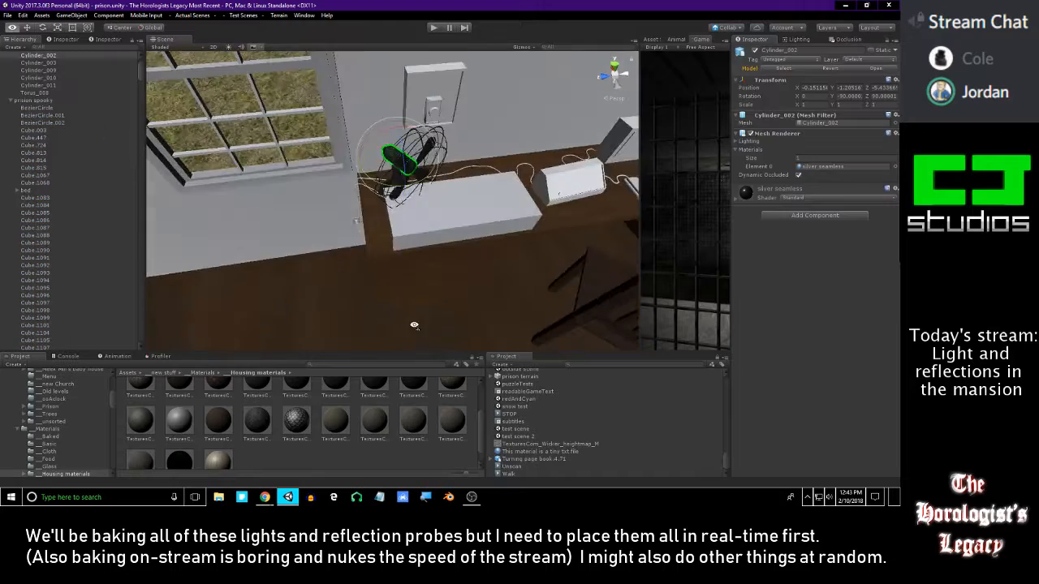
{"action": "right_click_drag", "start_coordinate": [451, 284], "coordinate": [453, 236]}
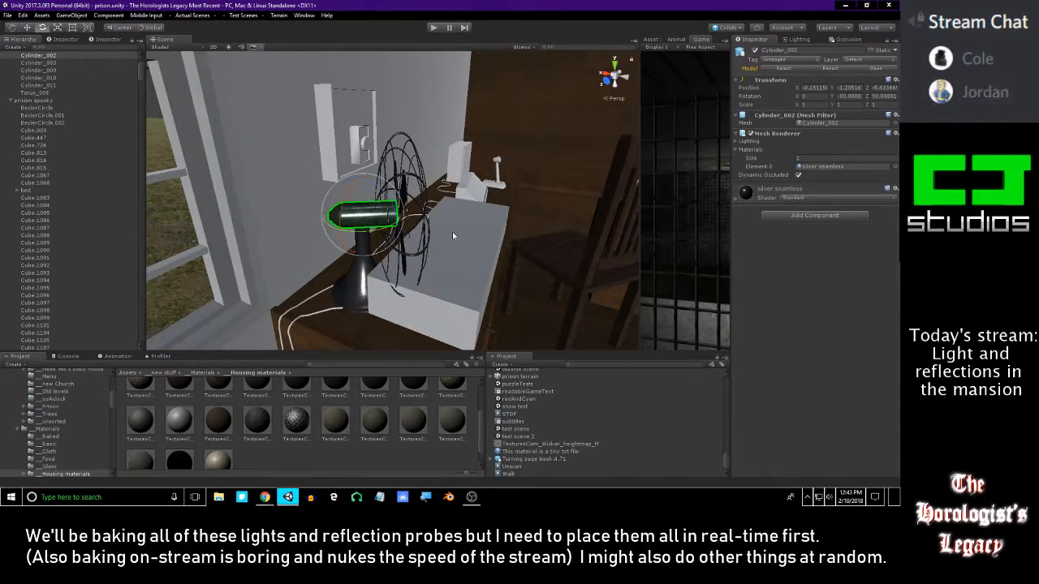
{"action": "left_click", "coordinate": [29, 93]}
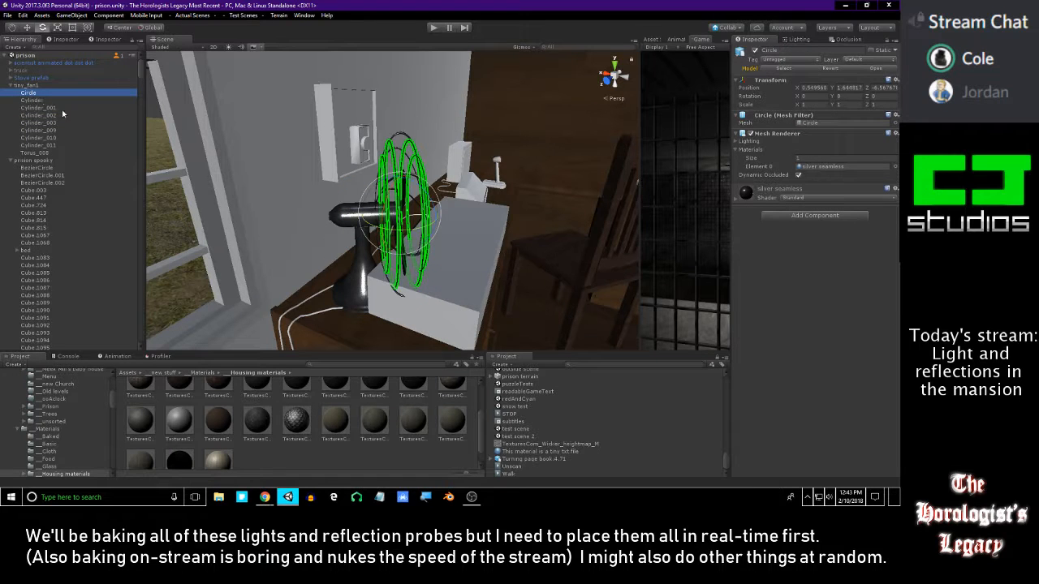
{"action": "left_click", "coordinate": [29, 88]}
{"action": "right_click_drag", "start_coordinate": [357, 191], "coordinate": [315, 172]}
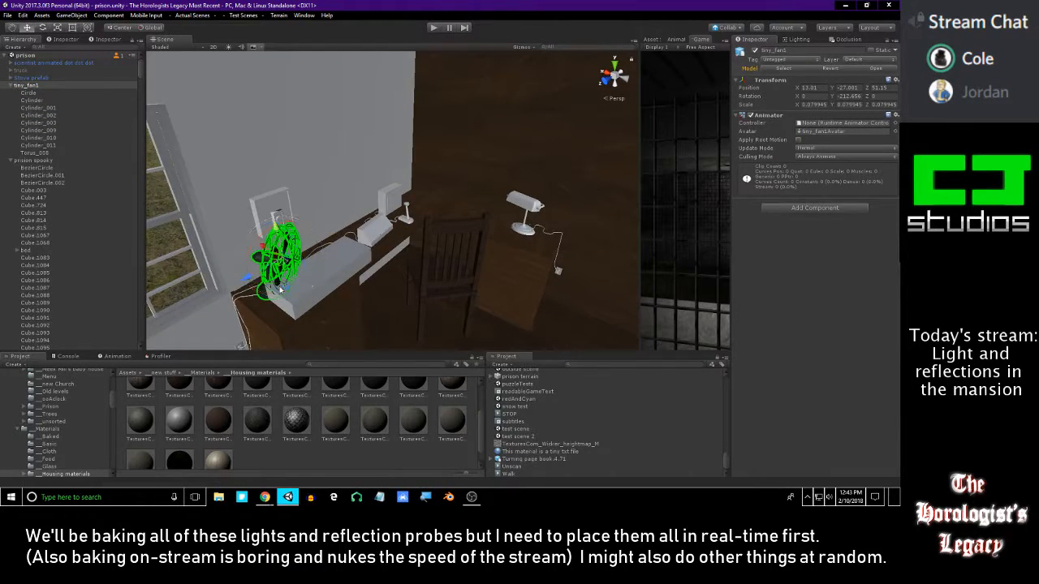
{"action": "key", "text": "f"}
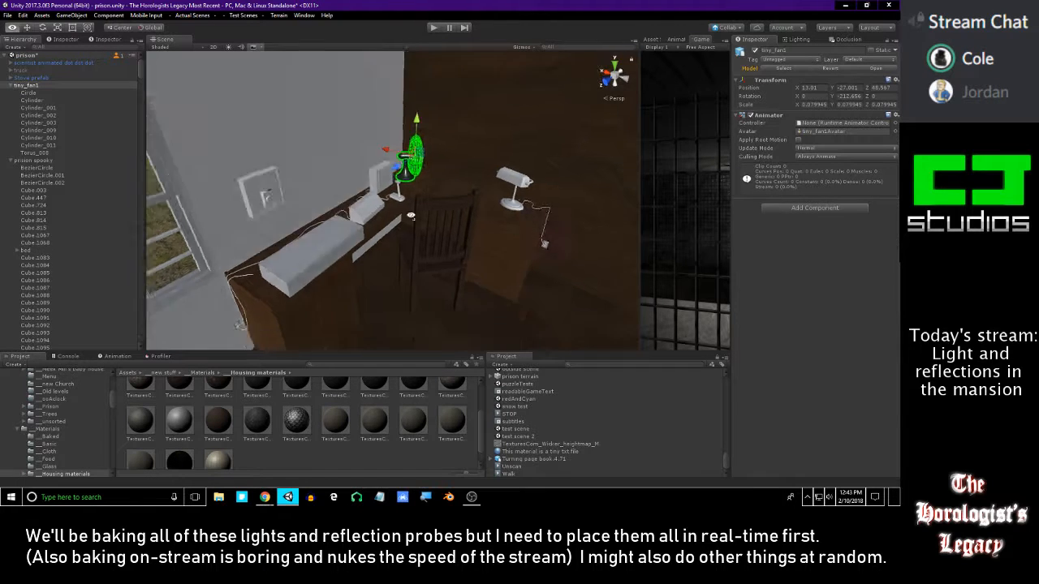
- Try rotating the fan at the desk's far corner, and undo its rotation and relocation
{"action": "left_click_drag", "start_coordinate": [358, 152], "coordinate": [385, 169]}
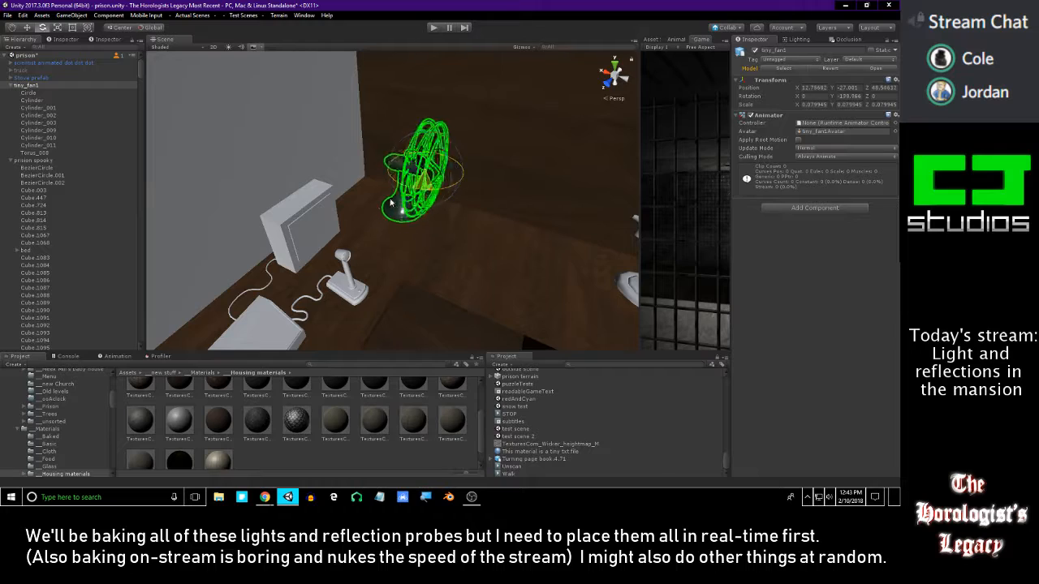
{"action": "right_click_drag", "start_coordinate": [362, 203], "coordinate": [343, 224]}
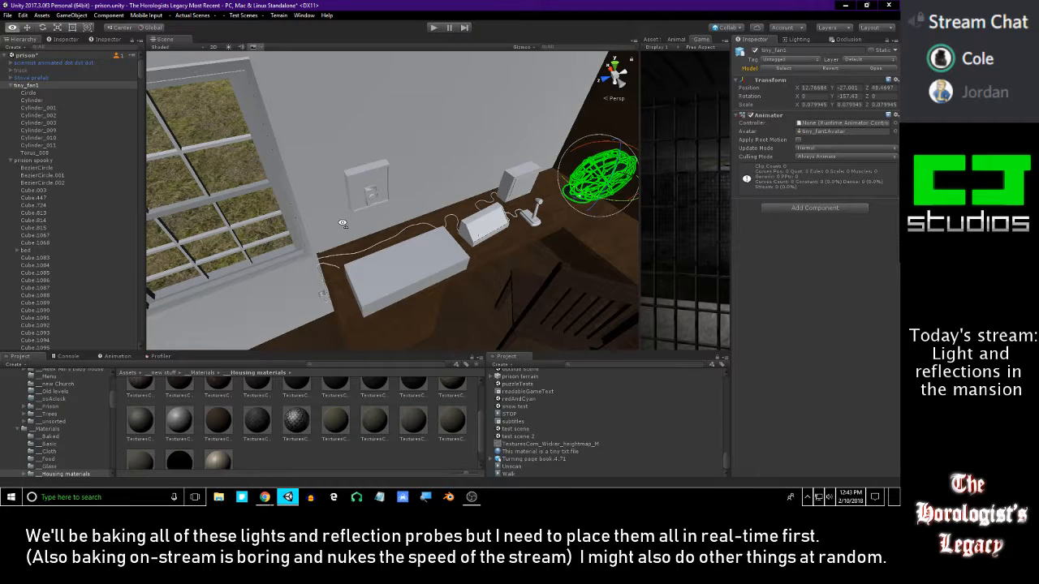
{"action": "right_click_drag", "start_coordinate": [343, 223], "coordinate": [341, 179]}
{"action": "scroll", "coordinate": [340, 181], "scroll_direction": "up", "scroll_amount": 4}
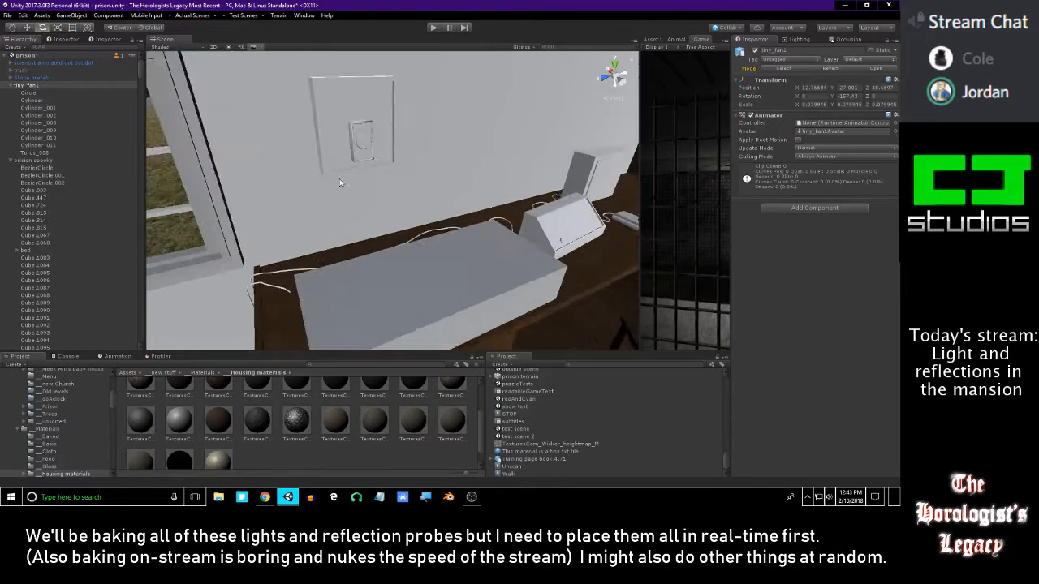
{"action": "key", "text": "ctrl+z"}
{"action": "key", "text": "ctrl+z"}
- Select Cube.1113, the outer frame of the wall box above the desk fan, and inspect it up close
{"action": "right_click_drag", "start_coordinate": [339, 178], "coordinate": [309, 183]}
{"action": "right_click_drag", "start_coordinate": [397, 169], "coordinate": [371, 185]}
{"action": "left_click", "coordinate": [399, 217]}
{"action": "left_click", "coordinate": [339, 209]}
{"action": "key", "text": "f"}
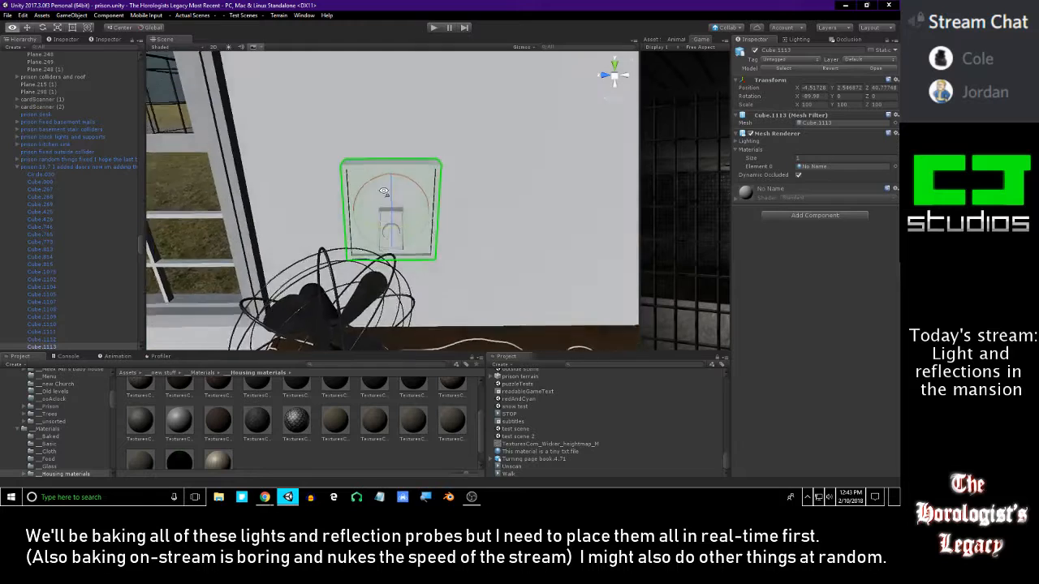
{"action": "key", "text": "ctrl+z"}
{"action": "key", "text": "ctrl+z"}
{"action": "key", "text": "ctrl+z"}
{"action": "right_click_drag", "start_coordinate": [484, 297], "coordinate": [455, 274]}
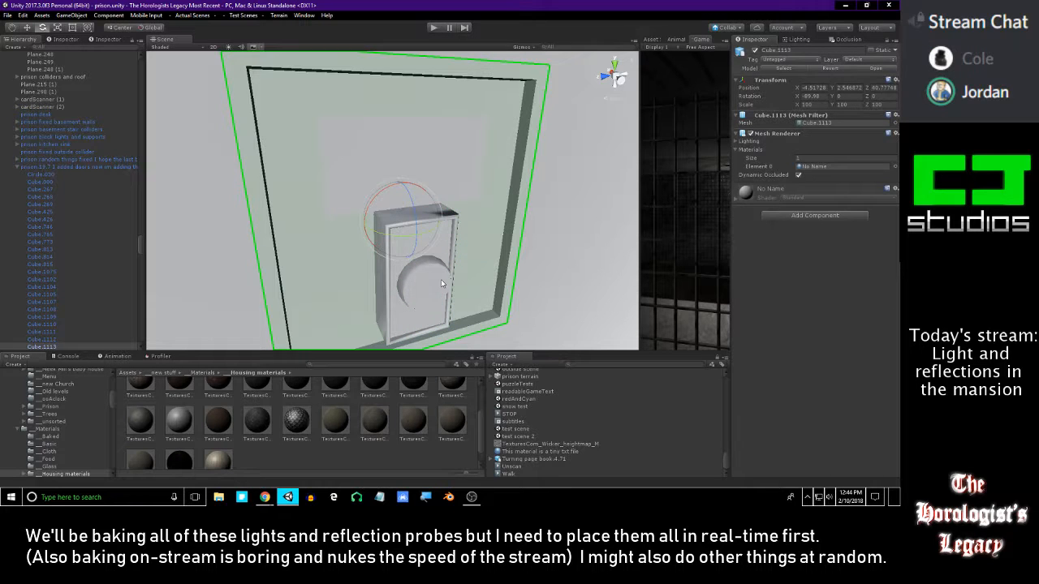
- Select all parts of the wall box together, including Cube.1113, Cube.1114 and Cylinder.2533, and save the scene
{"action": "key", "text": "w"}
{"action": "left_click", "coordinate": [424, 290]}
{"action": "right_click_drag", "start_coordinate": [424, 289], "coordinate": [500, 222]}
{"action": "double_click", "coordinate": [114, 166]}
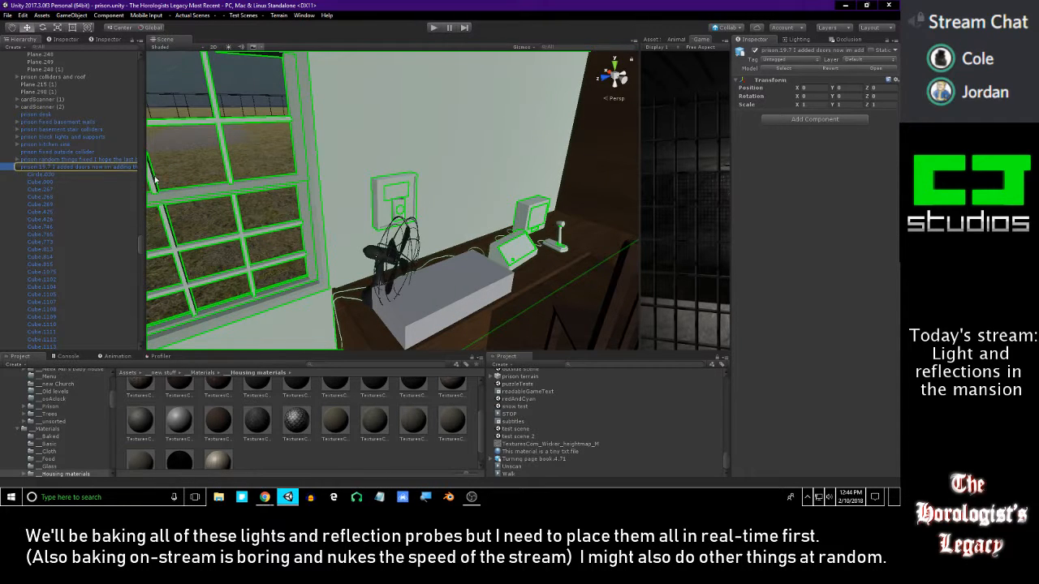
{"action": "left_click", "coordinate": [398, 201]}
{"action": "key", "text": "f"}
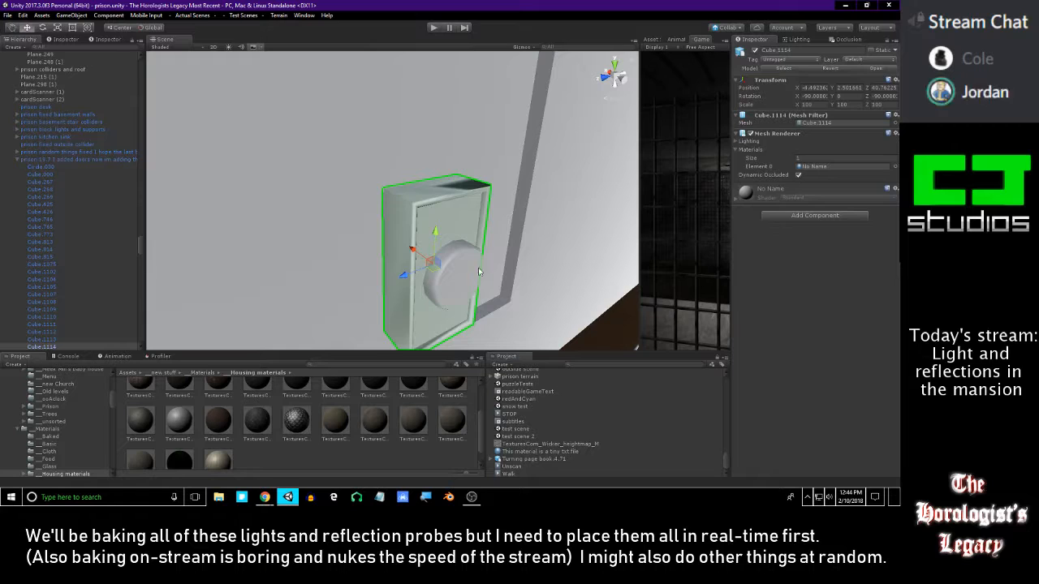
{"action": "left_click", "coordinate": [500, 179], "text": "shift"}
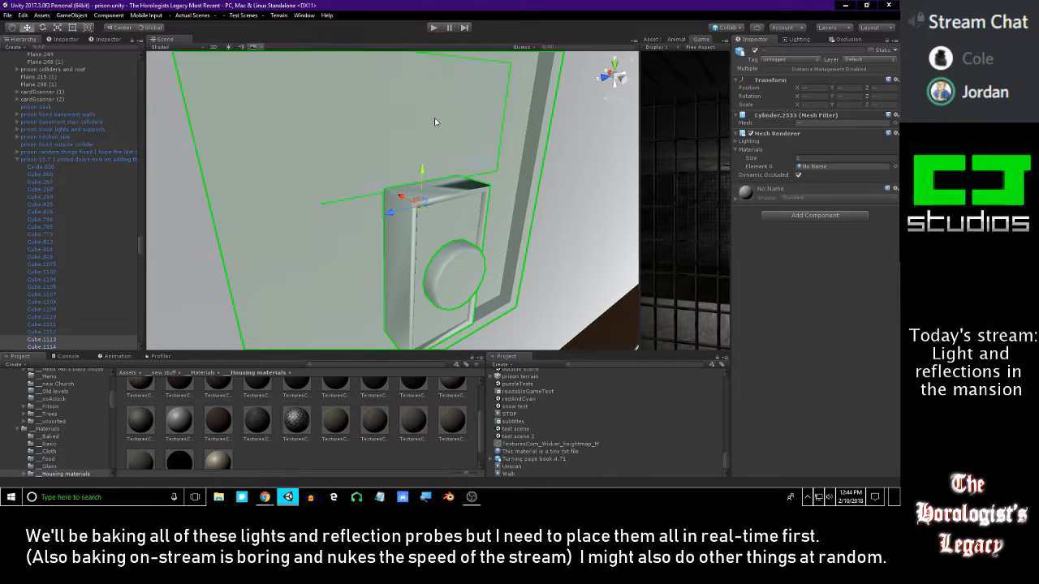
{"action": "key", "text": "f"}
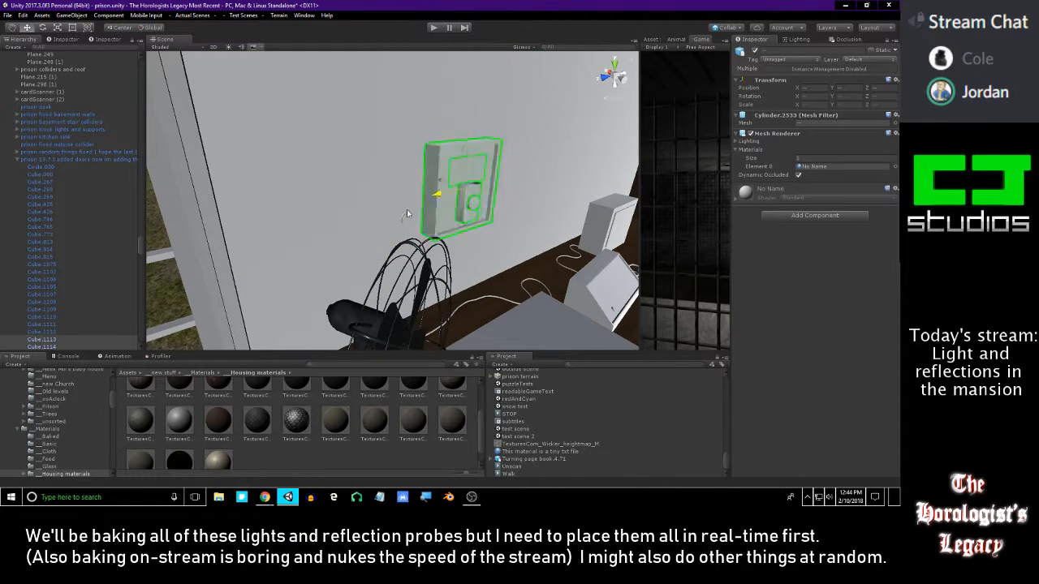
{"action": "key", "text": "ctrl+s"}
- Examine the wall box's placement relative to the window and desk fan from across the room
{"action": "right_click_drag", "start_coordinate": [372, 212], "coordinate": [263, 176]}
{"action": "key", "text": "w"}
{"action": "key", "text": "w"}
{"action": "key", "text": "w"}
{"action": "key", "text": "s"}
{"action": "key", "text": "d"}
{"action": "key", "text": "s"}
{"action": "key", "text": "w"}
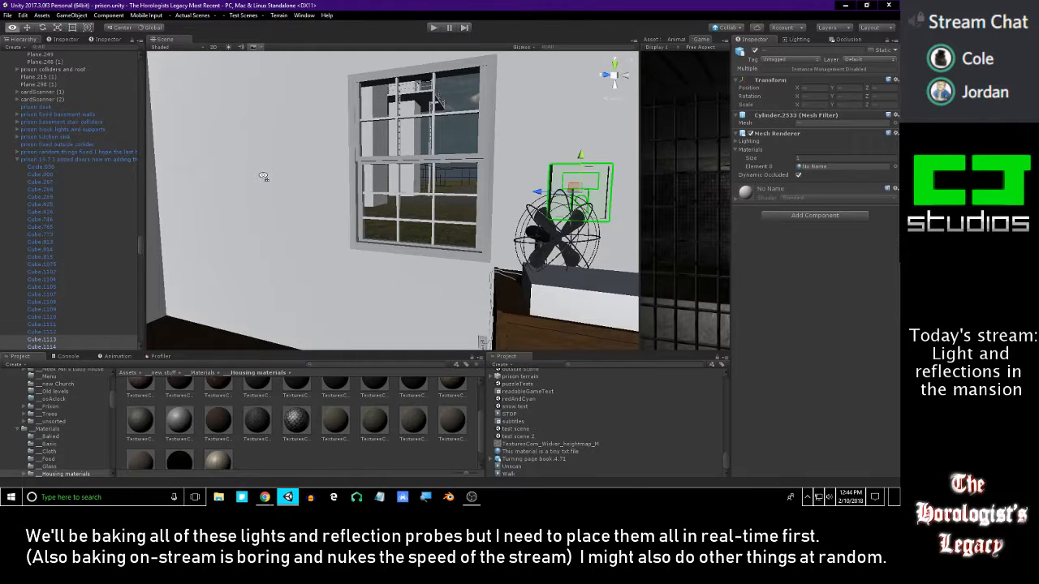
{"action": "right_click_drag", "start_coordinate": [263, 176], "coordinate": [292, 172]}
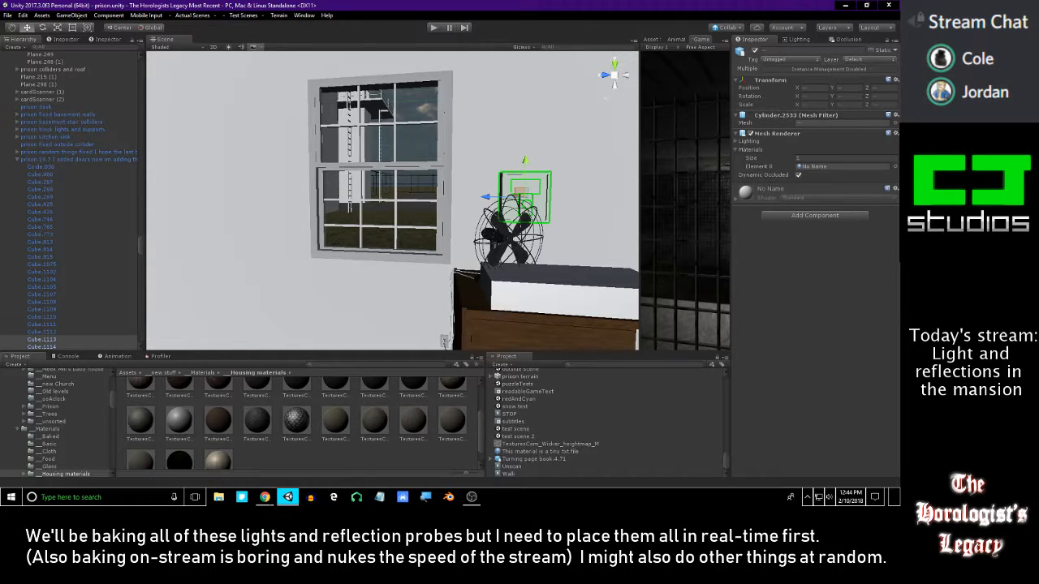
{"action": "key", "text": "alt+Tab"}
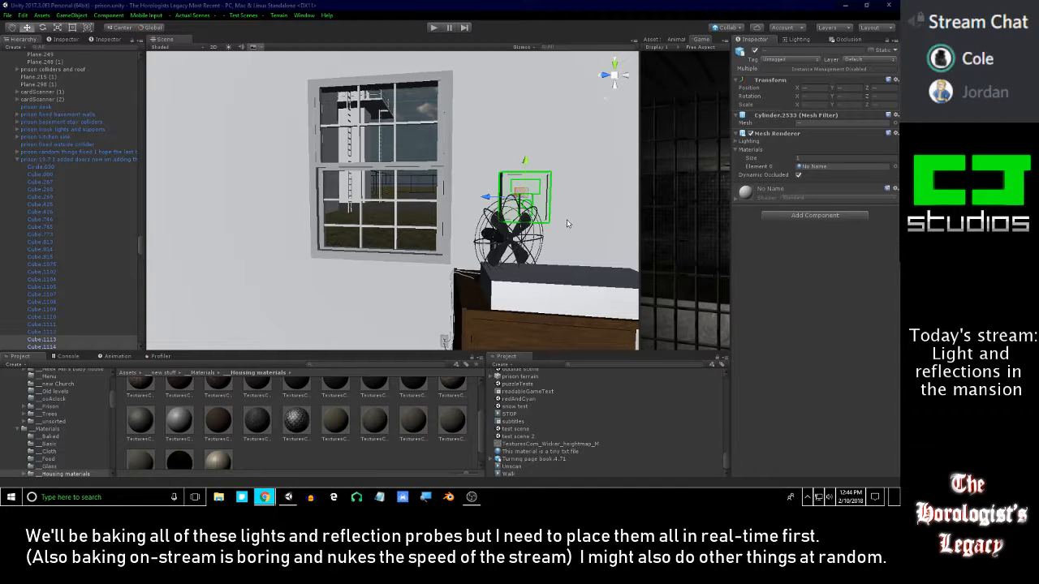
- Move the selected wall box parts along the wall, away from the window and clear of the desk fan
{"action": "left_click_drag", "start_coordinate": [563, 220], "coordinate": [521, 229], "text": "alt"}
{"action": "scroll", "coordinate": [521, 229], "scroll_direction": "down", "scroll_amount": 5}
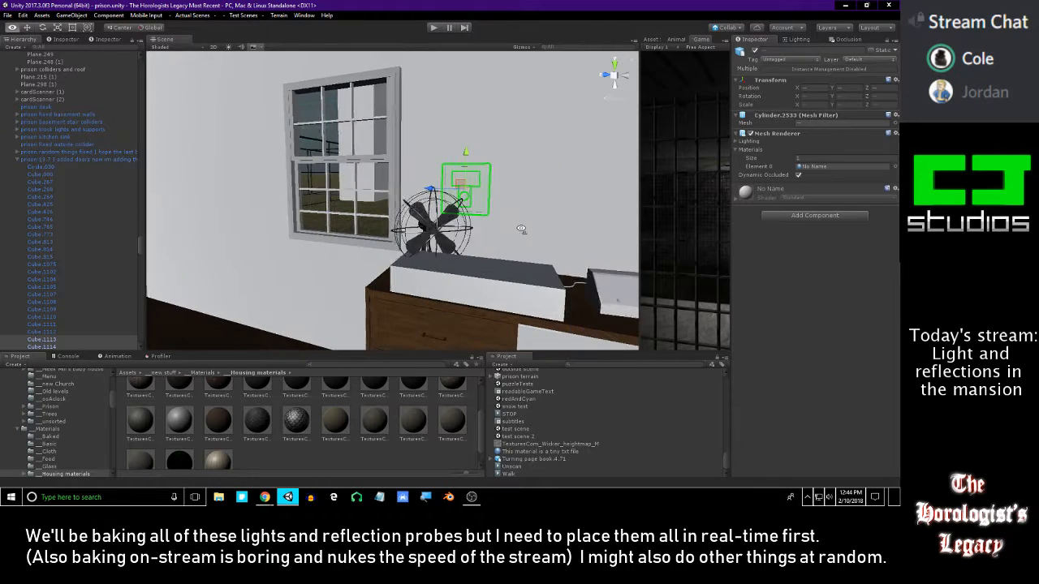
{"action": "key", "text": "w"}
{"action": "right_click_drag", "start_coordinate": [521, 229], "coordinate": [548, 288]}
{"action": "key", "text": "w"}
{"action": "right_click_drag", "start_coordinate": [411, 163], "coordinate": [478, 246]}
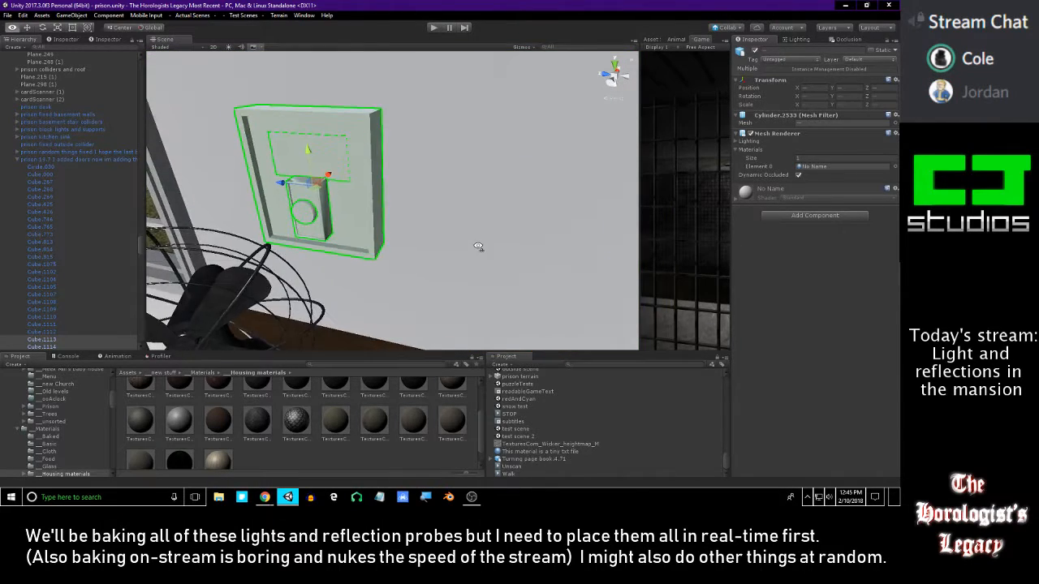
{"action": "left_click", "coordinate": [276, 186]}
{"action": "left_click", "coordinate": [286, 188]}
{"action": "key", "text": "f"}
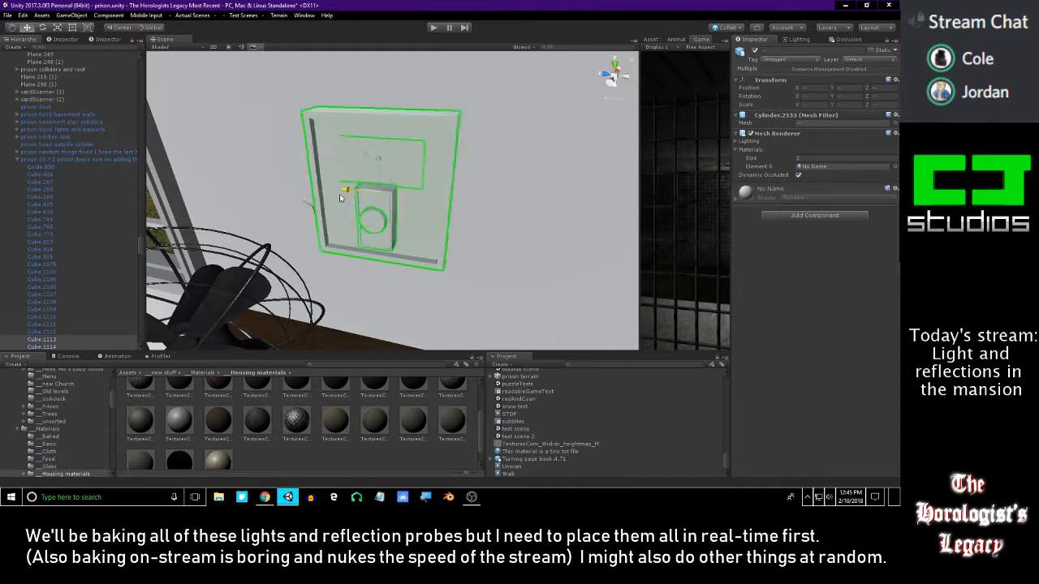
{"action": "right_click_drag", "start_coordinate": [351, 205], "coordinate": [353, 175]}
{"action": "right_click_drag", "start_coordinate": [549, 185], "coordinate": [410, 185]}
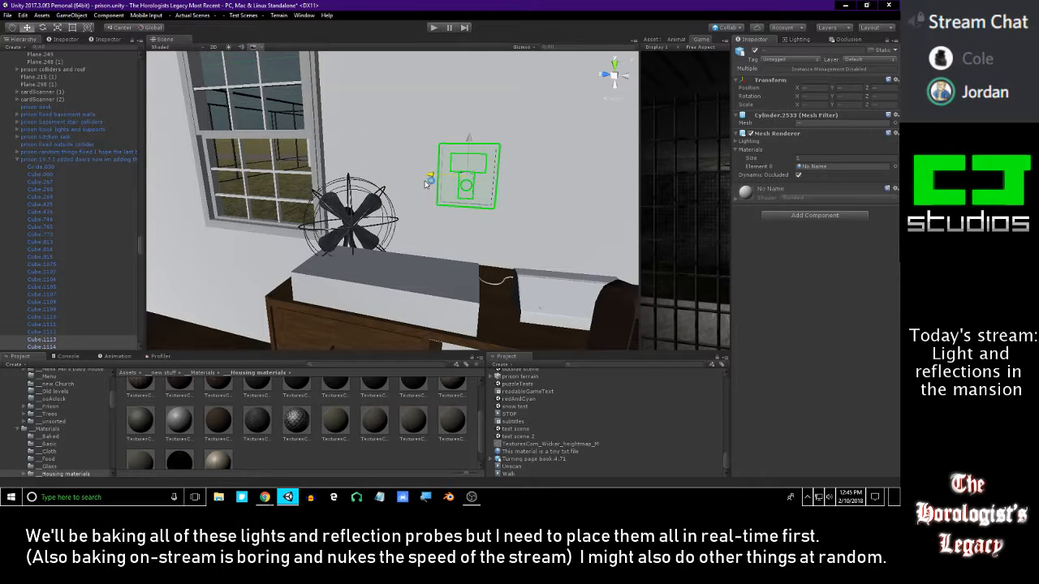
{"action": "right_click_drag", "start_coordinate": [429, 183], "coordinate": [383, 154]}
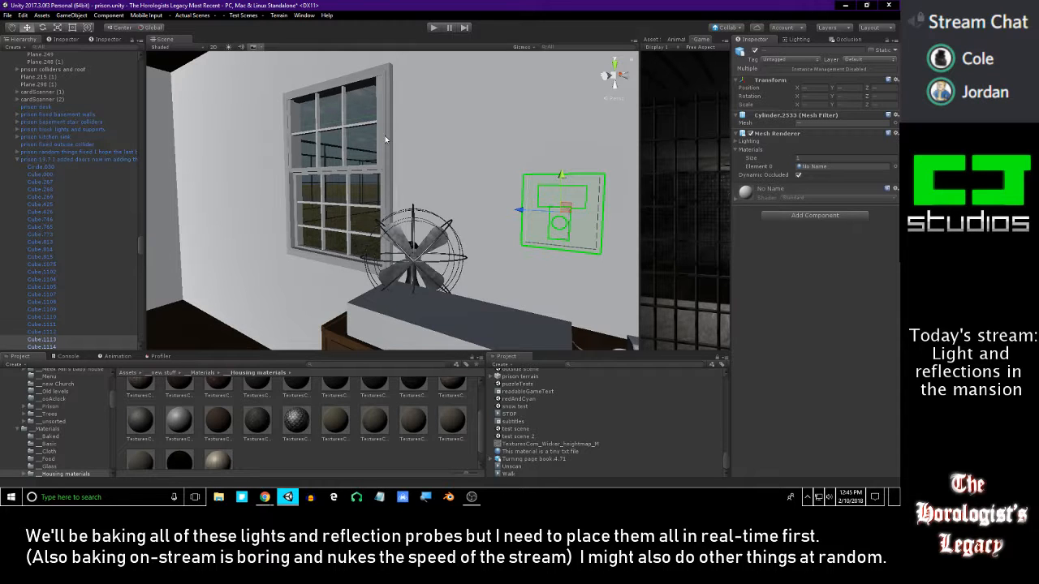
- Examine the wall box, window and desk arrangement from several viewpoints in the room
{"action": "right_click_drag", "start_coordinate": [351, 140], "coordinate": [418, 159]}
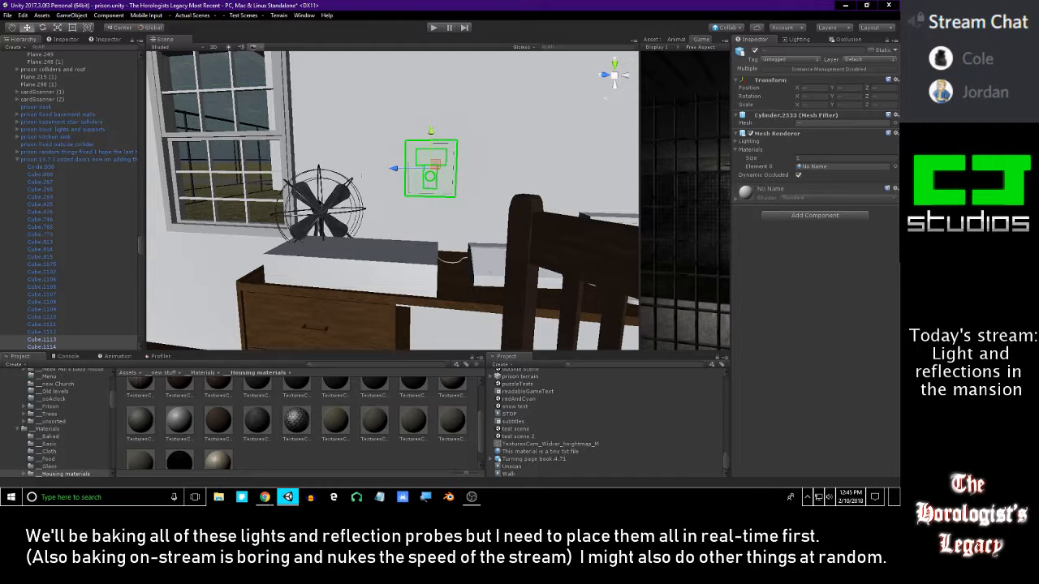
{"action": "key", "text": "alt+Tab"}
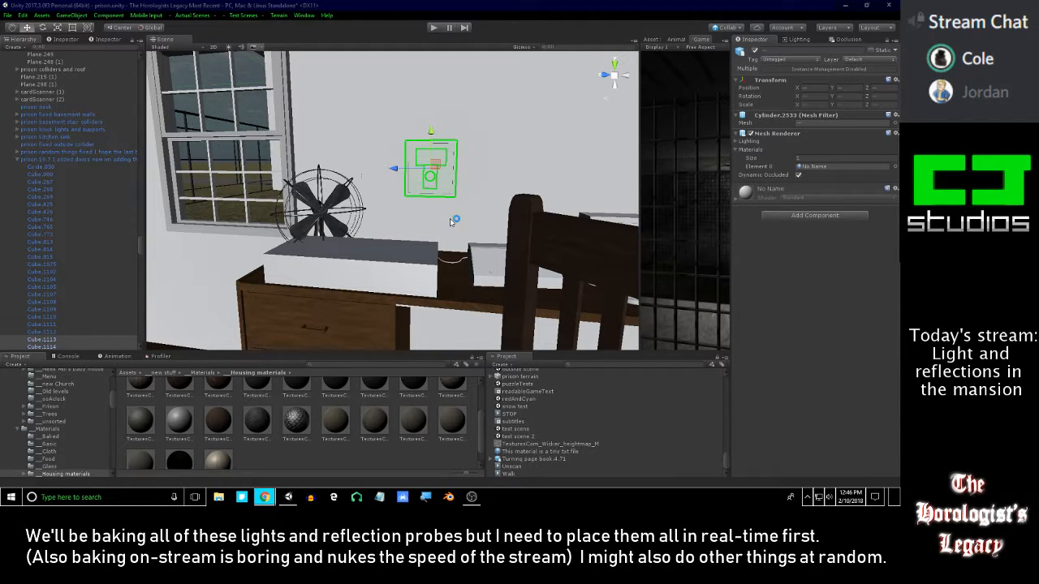
{"action": "right_click_drag", "start_coordinate": [450, 218], "coordinate": [463, 196]}
{"action": "key", "text": "s"}
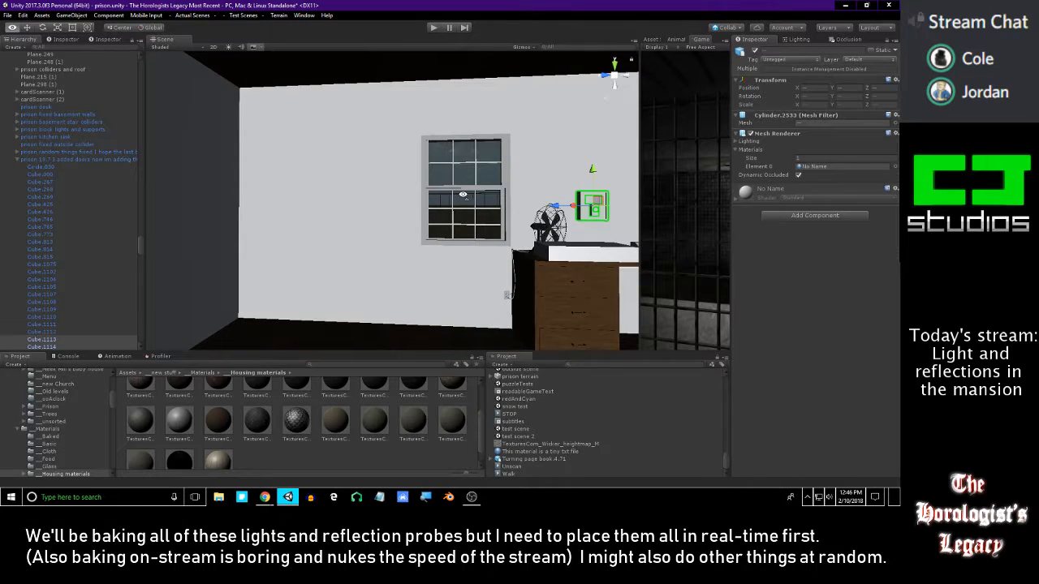
{"action": "key", "text": "alt+Tab"}
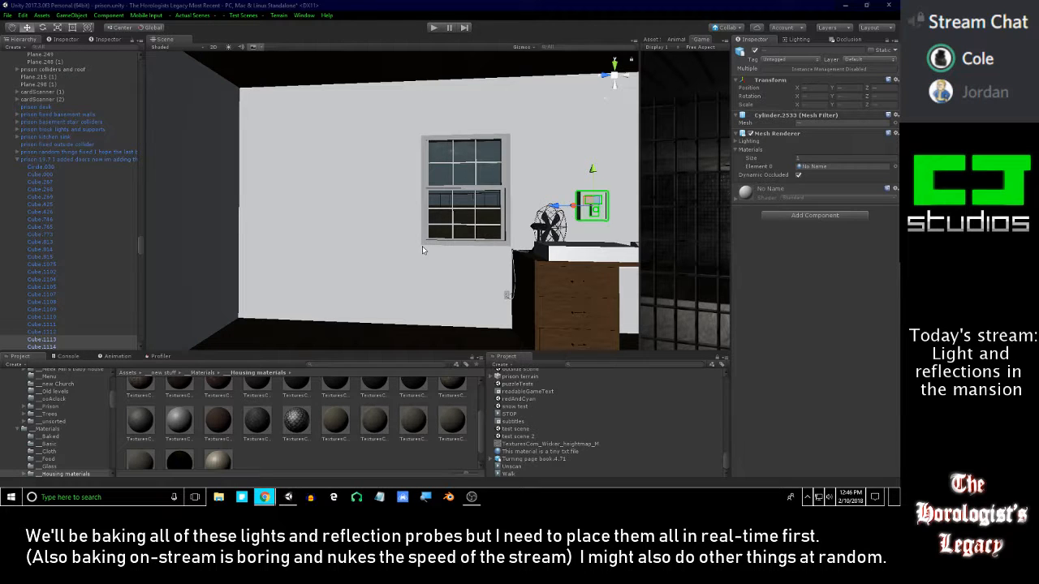
{"action": "right_click_drag", "start_coordinate": [460, 226], "coordinate": [478, 259]}
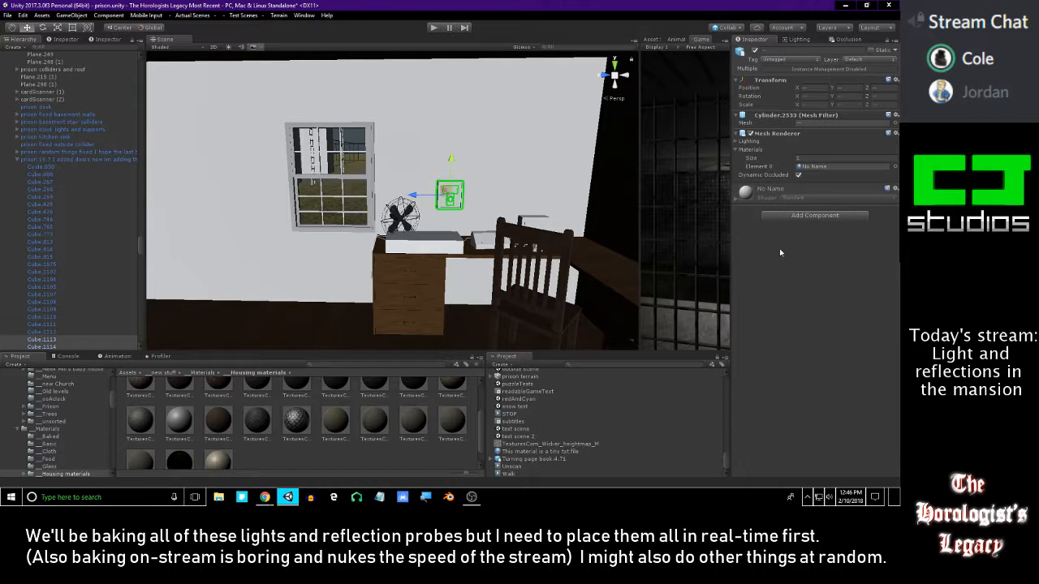
{"action": "right_click_drag", "start_coordinate": [552, 237], "coordinate": [520, 215]}
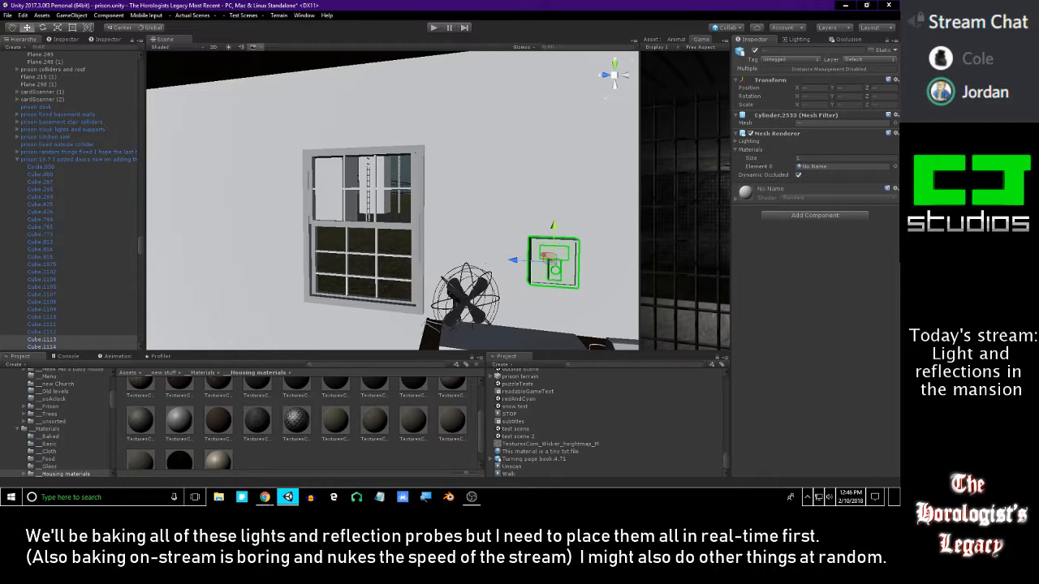
{"action": "key", "text": "alt+Tab"}
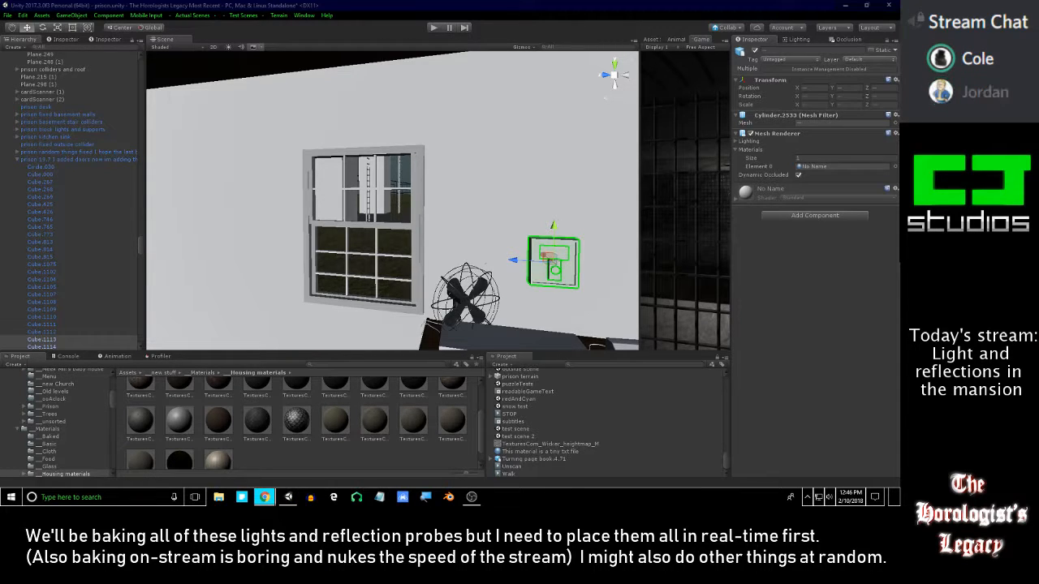
{"action": "mouse_move", "coordinate": [537, 207]}
{"action": "right_mouse_down"}
{"action": "mouse_move", "coordinate": [529, 209]}
{"action": "mouse_move", "coordinate": [548, 220]}
{"action": "right_mouse_up"}
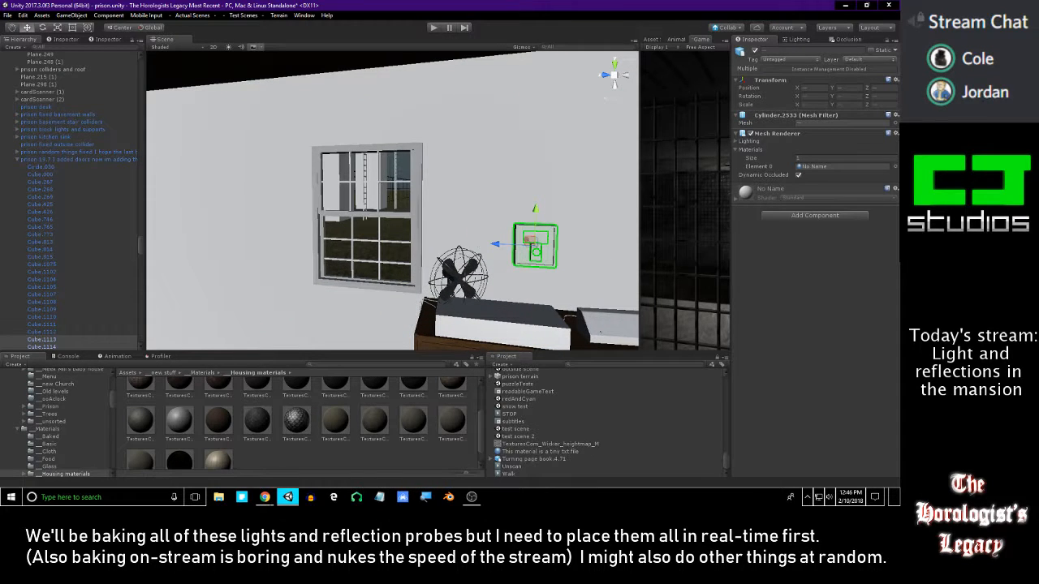
{"action": "key", "text": "alt+Tab"}
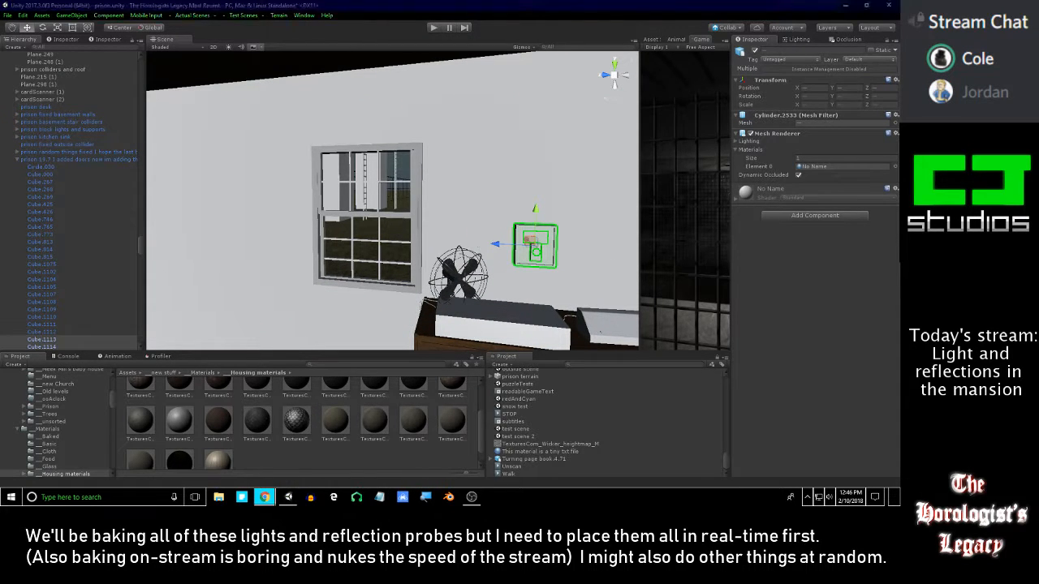
- Inspect the building's shingled roof and its ridge strips from above
{"action": "right_click_drag", "start_coordinate": [457, 290], "coordinate": [358, 361]}
{"action": "left_click_drag", "start_coordinate": [380, 346], "coordinate": [530, 234]}
{"action": "right_click_drag", "start_coordinate": [531, 235], "coordinate": [635, 364]}
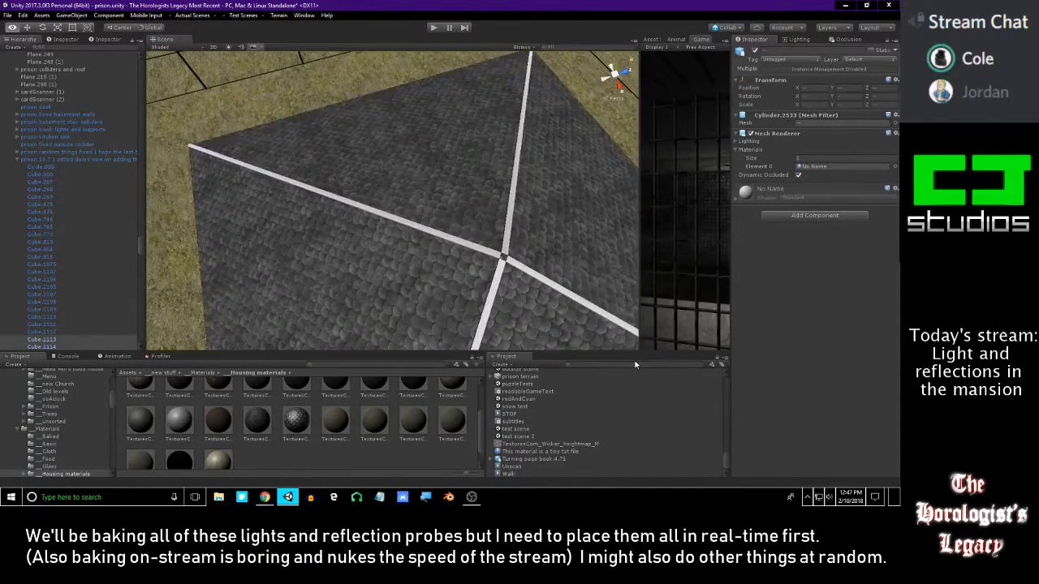
- Search the project assets for "metal" and try the material named metal on one of the roof's ridge strips
{"action": "right_click_drag", "start_coordinate": [341, 308], "coordinate": [317, 332]}
{"action": "left_click", "coordinate": [338, 364]}
{"action": "type", "text": "metal"}
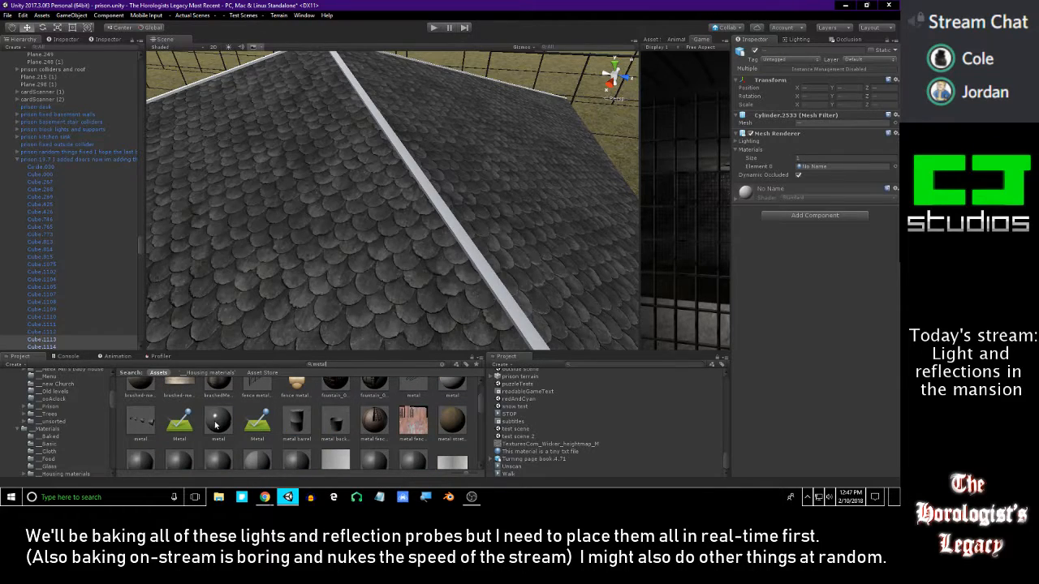
{"action": "left_click_drag", "start_coordinate": [216, 425], "coordinate": [485, 269]}
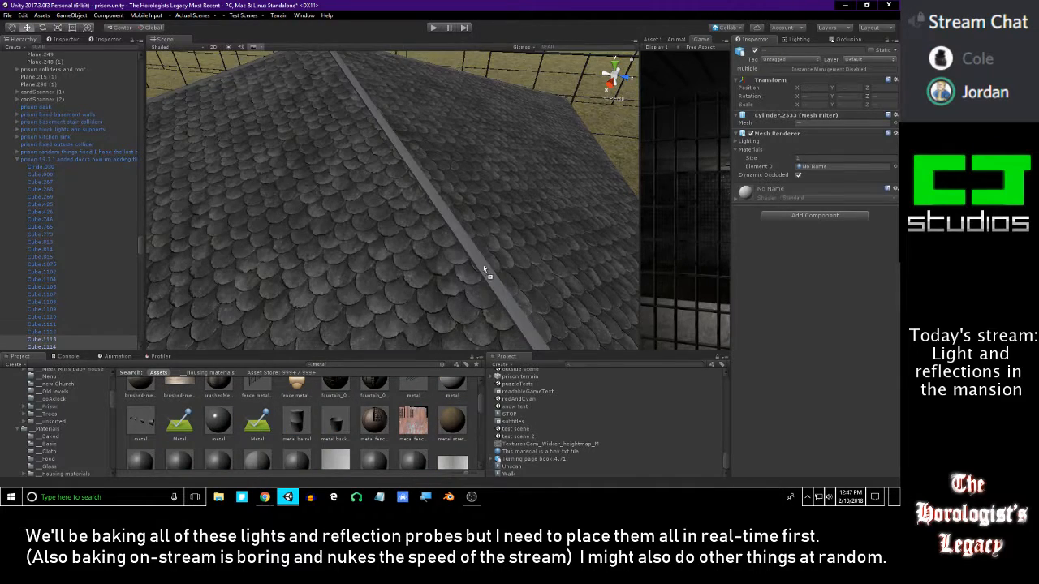
{"action": "right_click_drag", "start_coordinate": [492, 259], "coordinate": [414, 246]}
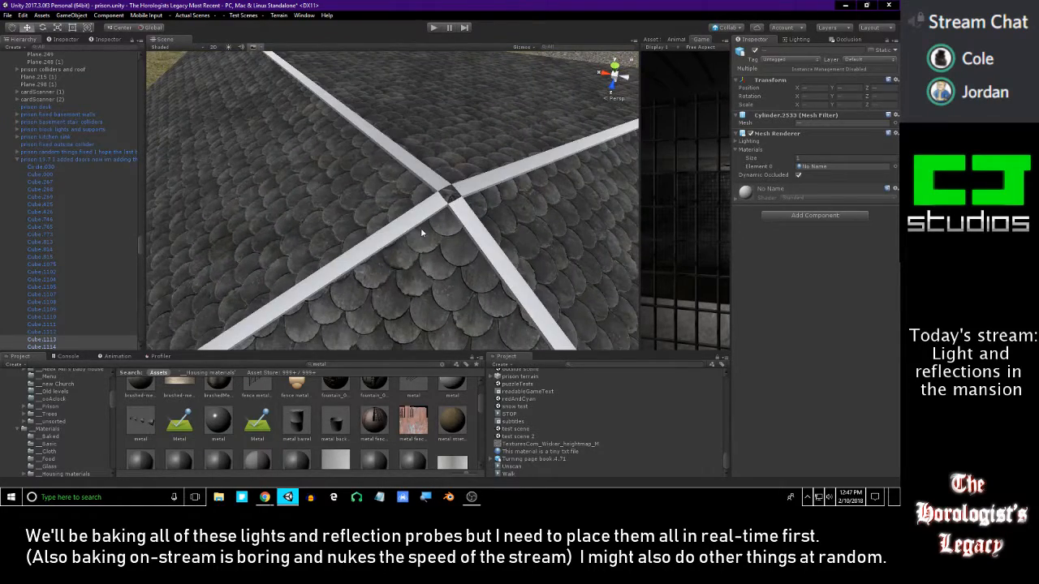
- Apply a dark metal material from the search results to the white ridge strips on the roof
{"action": "scroll", "coordinate": [338, 410], "scroll_direction": "down", "scroll_amount": 2}
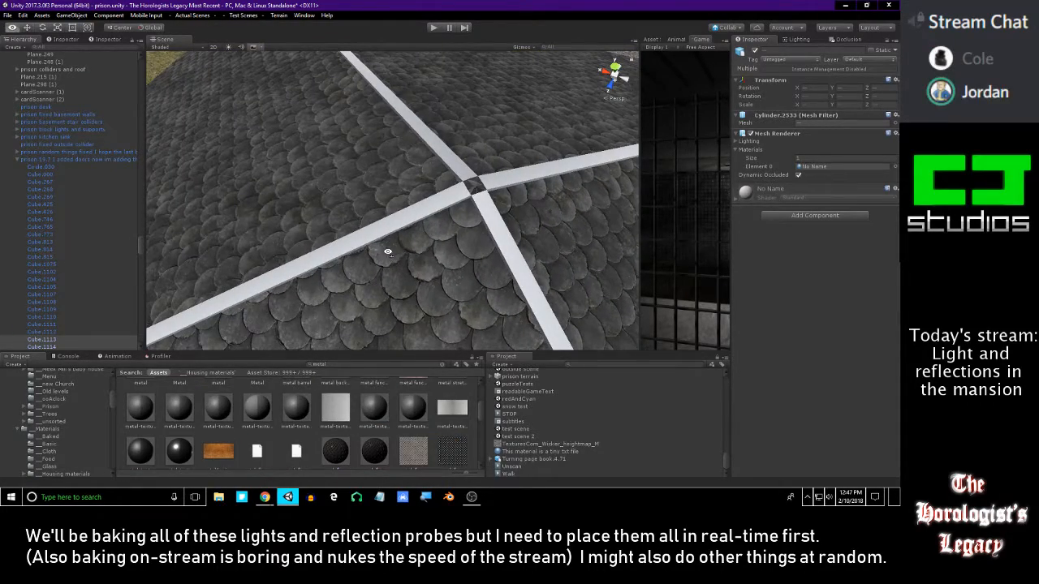
{"action": "right_click_drag", "start_coordinate": [388, 251], "coordinate": [409, 264]}
{"action": "scroll", "coordinate": [240, 468], "scroll_direction": "down", "scroll_amount": 1}
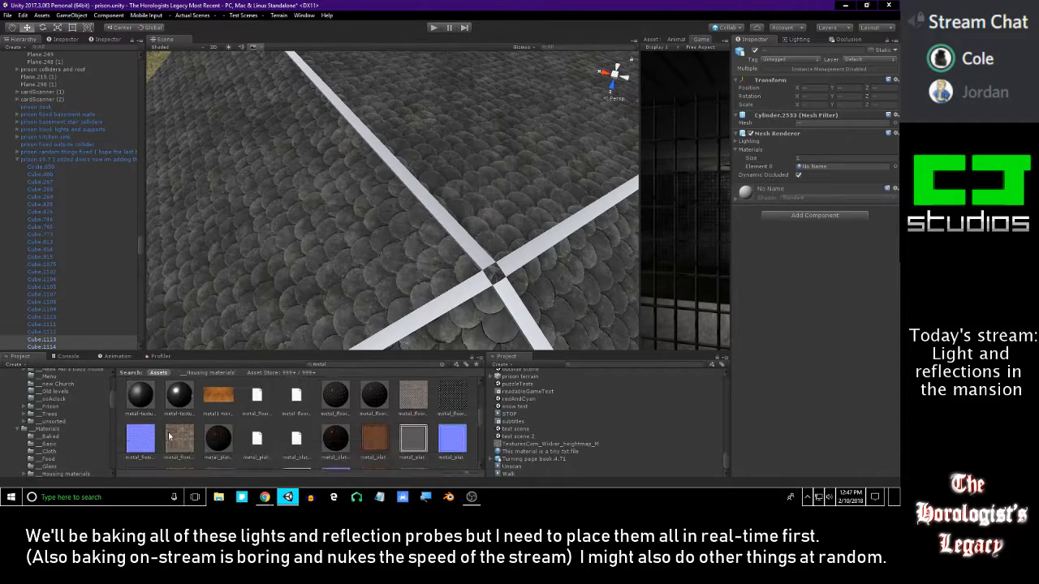
{"action": "left_click_drag", "start_coordinate": [176, 437], "coordinate": [461, 300]}
{"action": "right_click_drag", "start_coordinate": [461, 300], "coordinate": [479, 269]}
{"action": "left_click_drag", "start_coordinate": [142, 425], "coordinate": [482, 271]}
{"action": "right_click_drag", "start_coordinate": [482, 272], "coordinate": [484, 268]}
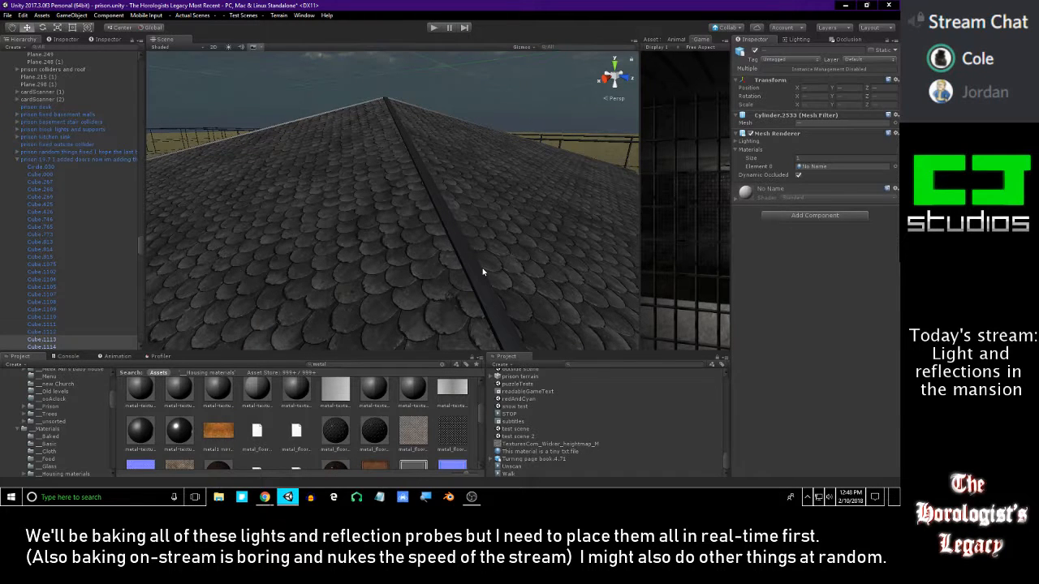
- Try the metal material on the roof at the building's corner beside the entrance side, and undo it
{"action": "right_click_drag", "start_coordinate": [482, 272], "coordinate": [478, 236]}
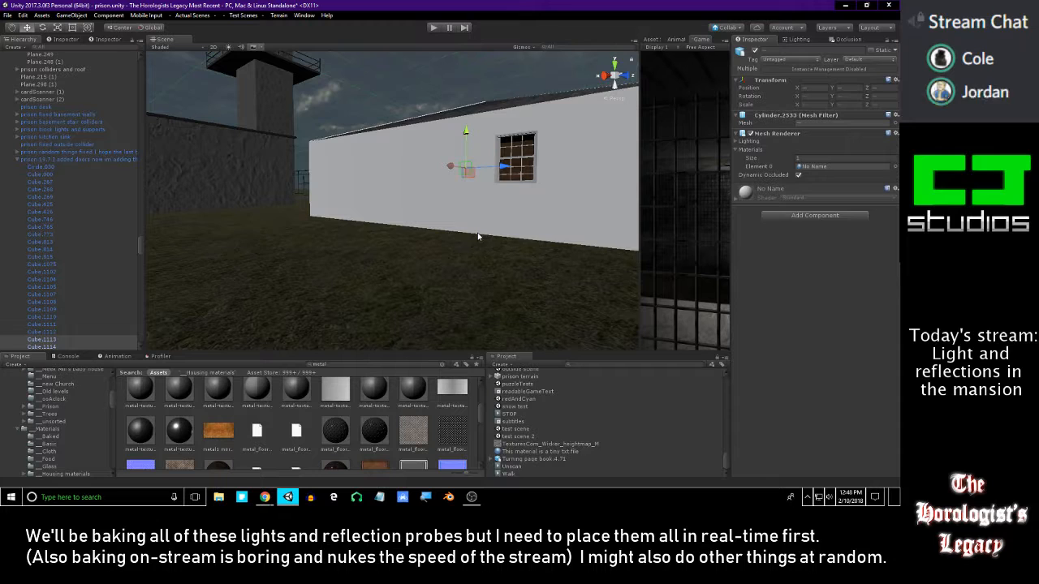
{"action": "right_click_drag", "start_coordinate": [478, 236], "coordinate": [624, 232]}
{"action": "left_click_drag", "start_coordinate": [194, 422], "coordinate": [479, 180]}
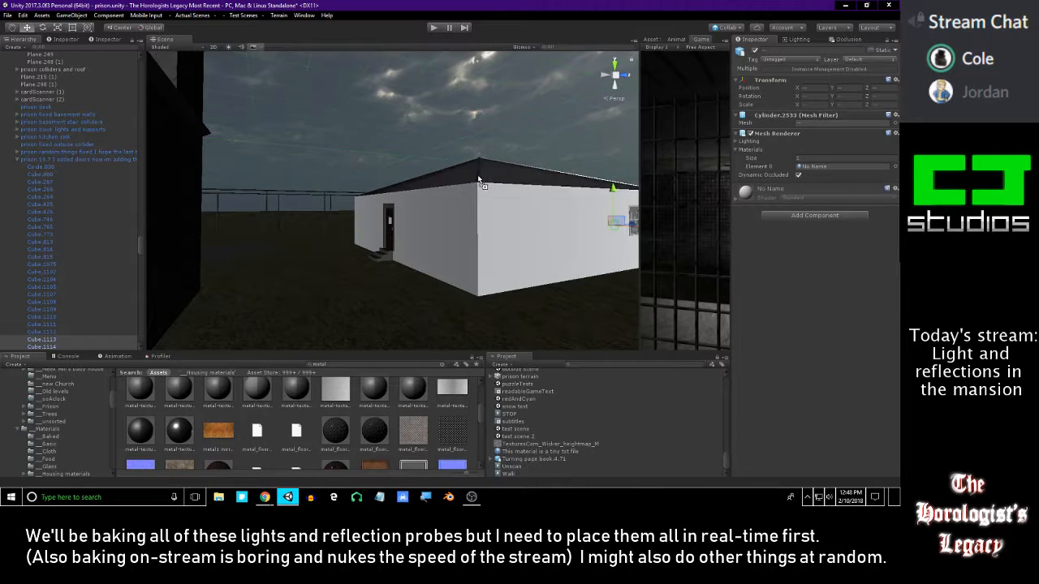
{"action": "right_click_drag", "start_coordinate": [482, 177], "coordinate": [493, 185]}
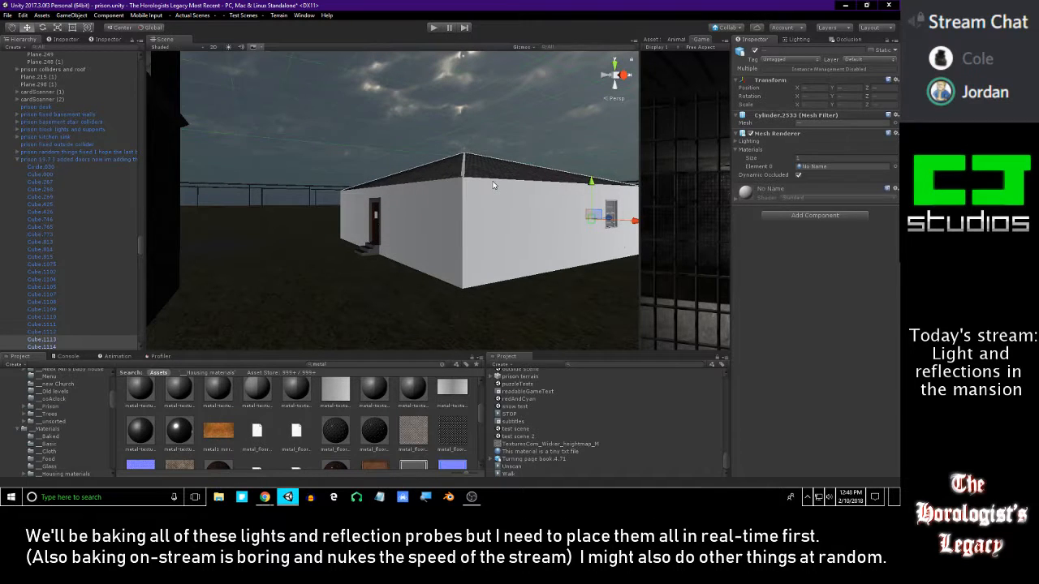
{"action": "right_click_drag", "start_coordinate": [493, 185], "coordinate": [513, 287]}
{"action": "key", "text": "ctrl+z"}
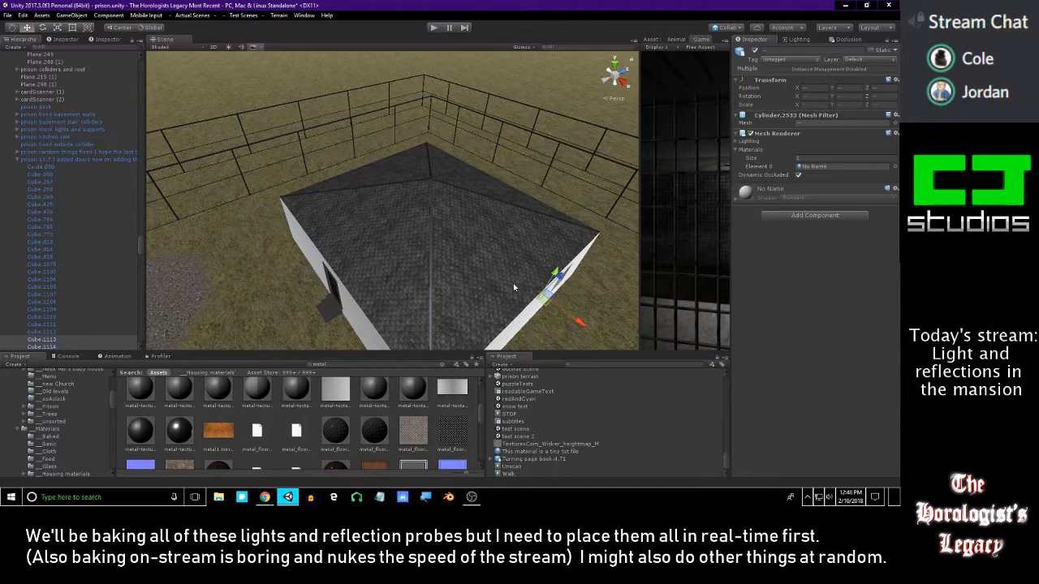
- Apply the dark metal material to the remaining light ridge strip above the building's corner
{"action": "right_click_drag", "start_coordinate": [513, 288], "coordinate": [541, 295]}
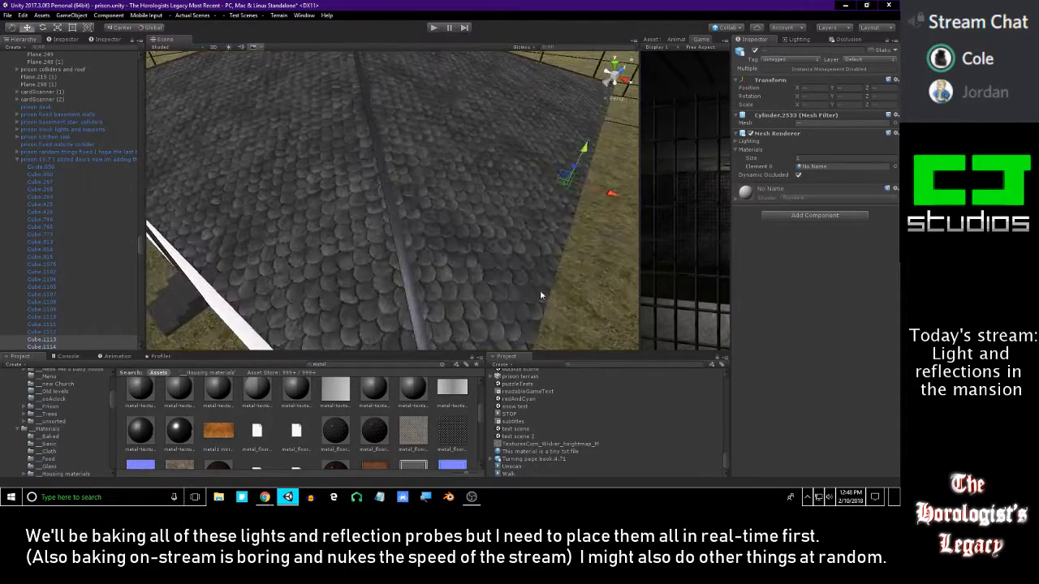
{"action": "left_click_drag", "start_coordinate": [147, 438], "coordinate": [421, 339]}
{"action": "right_click_drag", "start_coordinate": [421, 339], "coordinate": [379, 220]}
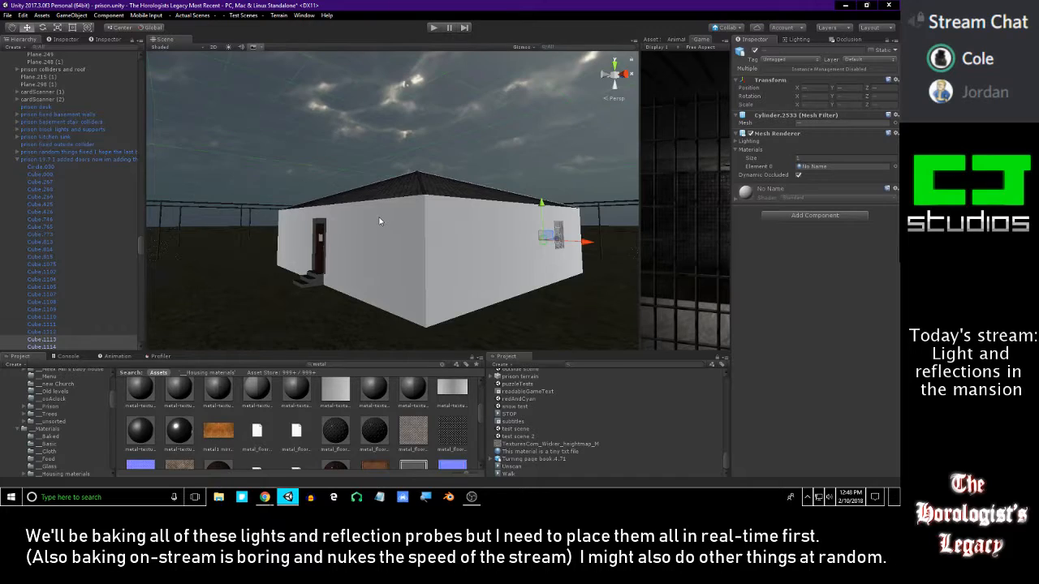
- Apply the dark metal material to the window's outer frame and sash frames
{"action": "right_click_drag", "start_coordinate": [379, 217], "coordinate": [514, 154]}
{"action": "middle_click_drag", "start_coordinate": [515, 153], "coordinate": [496, 167]}
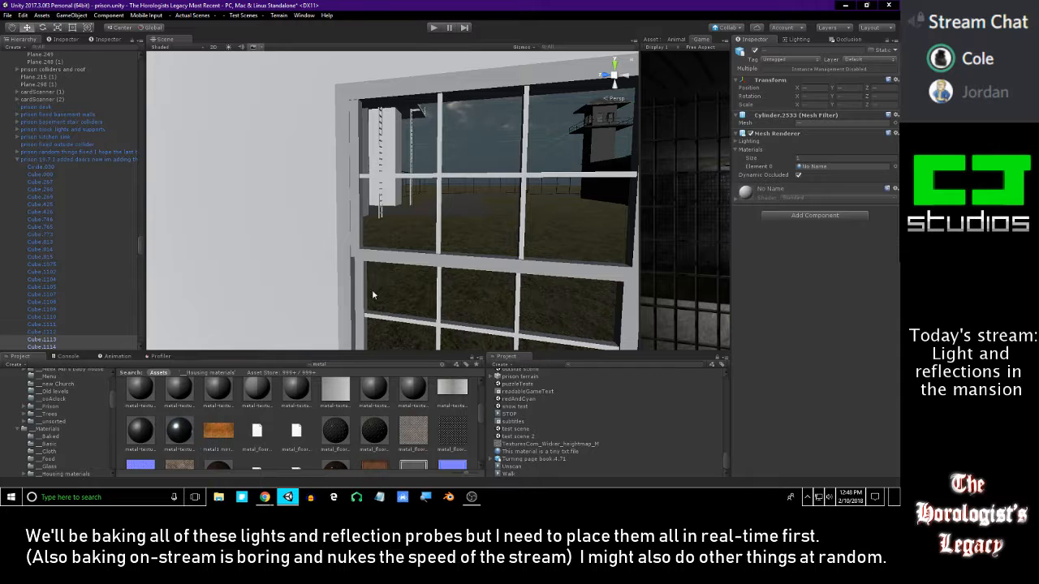
{"action": "left_click_drag", "start_coordinate": [373, 294], "coordinate": [351, 291]}
{"action": "right_click_drag", "start_coordinate": [309, 294], "coordinate": [331, 323]}
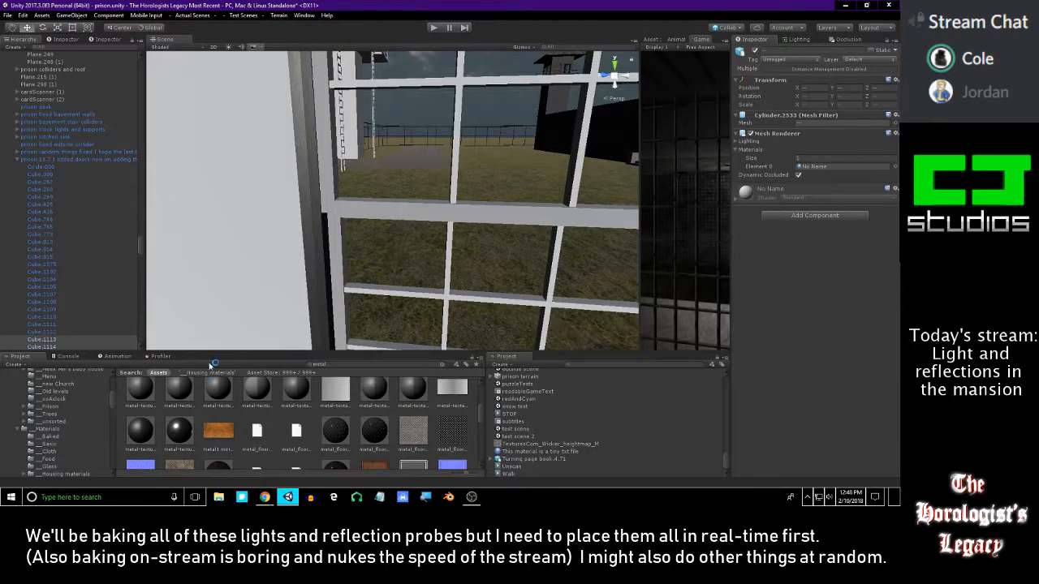
{"action": "left_click_drag", "start_coordinate": [168, 409], "coordinate": [318, 276]}
{"action": "right_click_drag", "start_coordinate": [317, 276], "coordinate": [325, 252]}
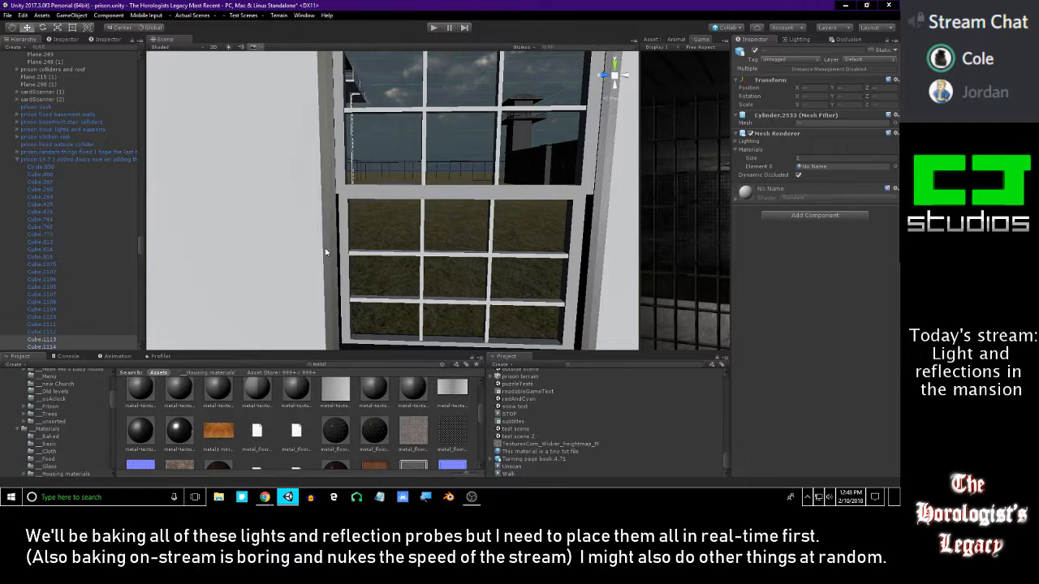
{"action": "left_click_drag", "start_coordinate": [152, 422], "coordinate": [342, 232]}
{"action": "left_click_drag", "start_coordinate": [142, 401], "coordinate": [345, 167]}
{"action": "right_click_drag", "start_coordinate": [344, 162], "coordinate": [373, 206]}
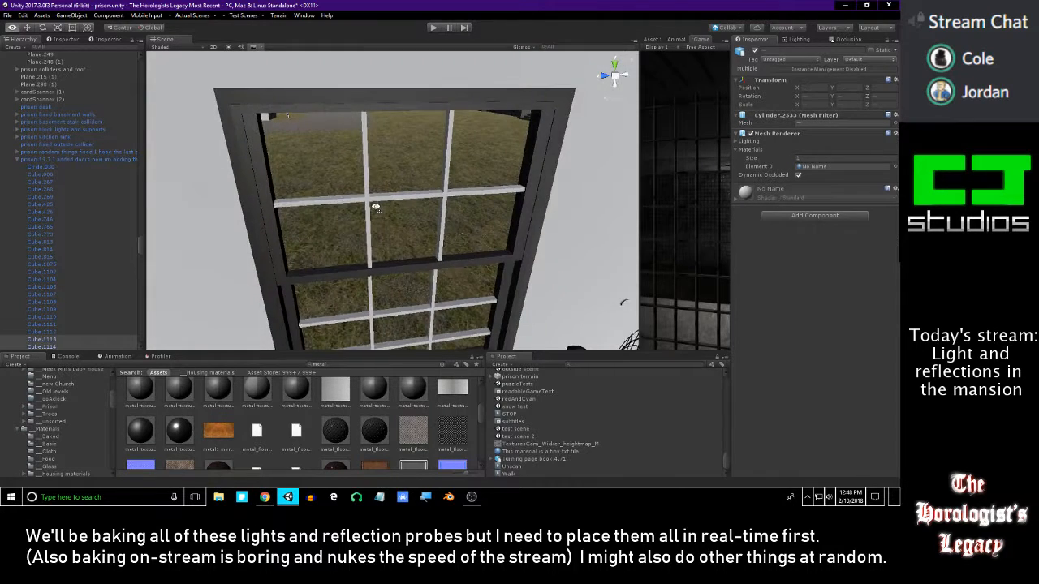
- Apply the dark metal material to the thin bars dividing the window's panes
{"action": "scroll", "coordinate": [354, 242], "scroll_direction": "up", "scroll_amount": 2}
{"action": "left_click_drag", "start_coordinate": [356, 208], "coordinate": [356, 207]}
{"action": "right_click_drag", "start_coordinate": [356, 207], "coordinate": [356, 206]}
{"action": "key", "text": "q"}
{"action": "left_click_drag", "start_coordinate": [178, 401], "coordinate": [366, 237]}
{"action": "right_click_drag", "start_coordinate": [366, 233], "coordinate": [565, 237]}
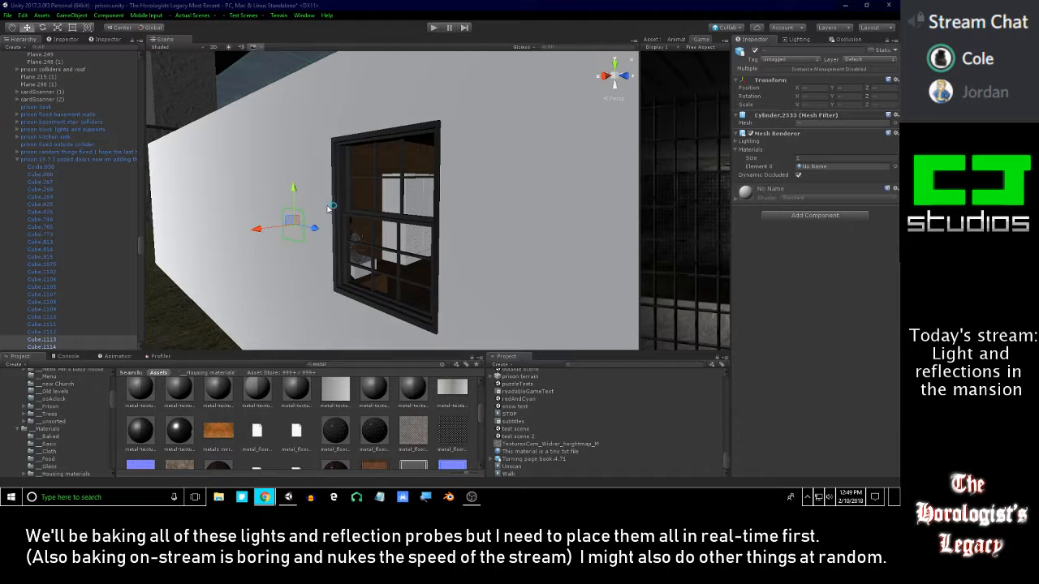
- Select the concrete prison wall beyond the shingled roof and locate its material in the project assets
{"action": "right_click_drag", "start_coordinate": [349, 210], "coordinate": [431, 136]}
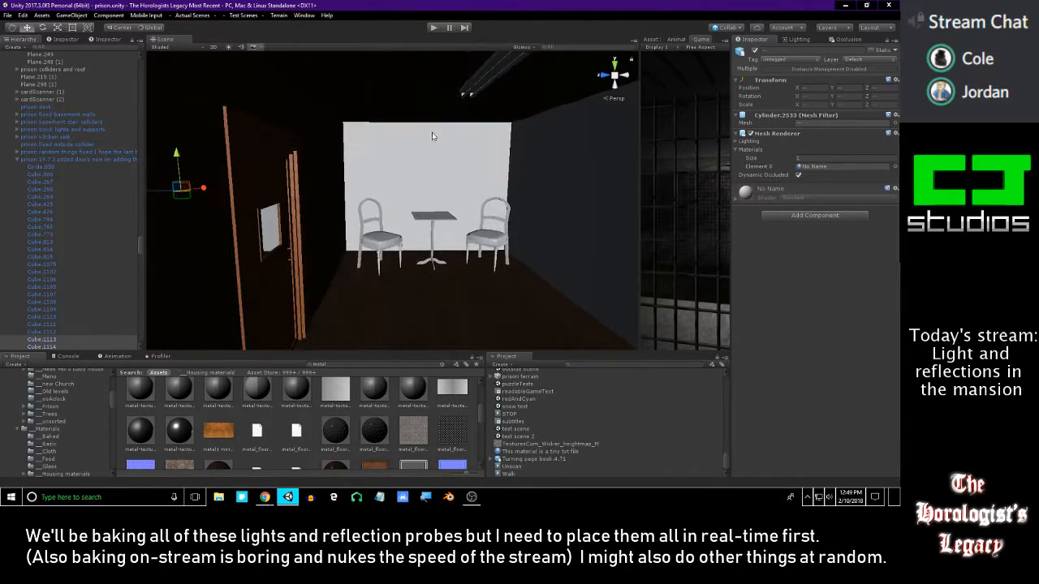
{"action": "right_click_drag", "start_coordinate": [456, 233], "coordinate": [217, 228]}
{"action": "right_click_drag", "start_coordinate": [336, 227], "coordinate": [671, 177]}
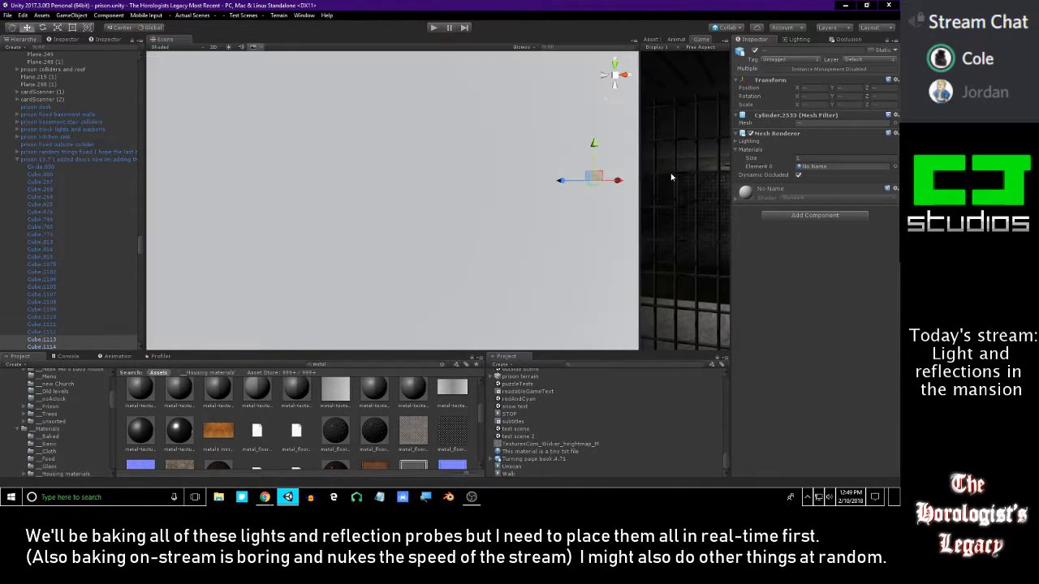
{"action": "right_click_drag", "start_coordinate": [477, 187], "coordinate": [784, 227]}
{"action": "left_click", "coordinate": [489, 172]}
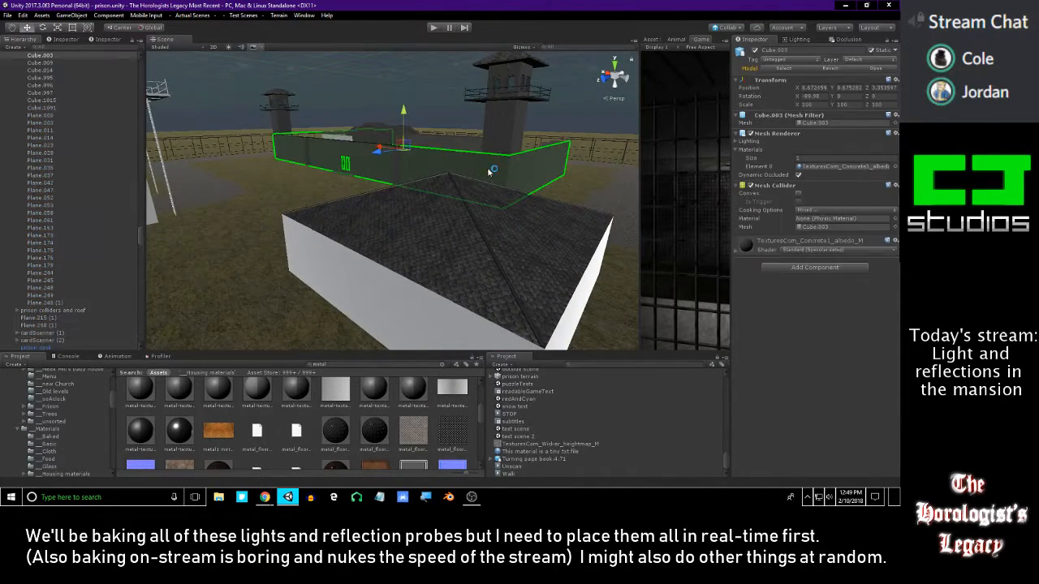
{"action": "left_click", "coordinate": [829, 168]}
{"action": "right_click_drag", "start_coordinate": [478, 176], "coordinate": [374, 332]}
{"action": "left_click", "coordinate": [408, 443]}
- Apply rough rock materials from the __rocks folder to the interior walls around the desk, undoing one misapplied material
{"action": "right_click_drag", "start_coordinate": [417, 260], "coordinate": [497, 174]}
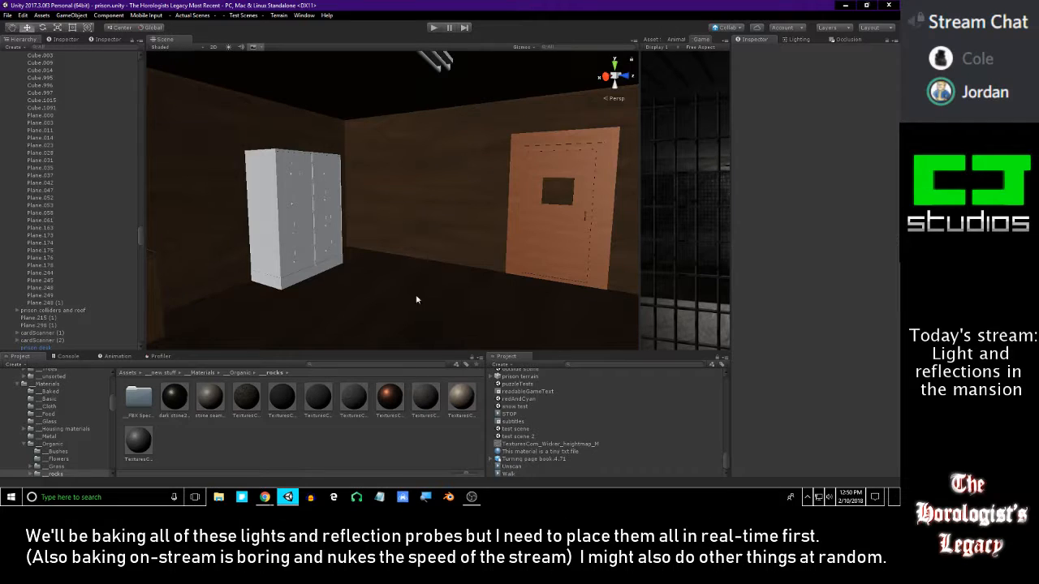
{"action": "right_click_drag", "start_coordinate": [399, 257], "coordinate": [349, 213]}
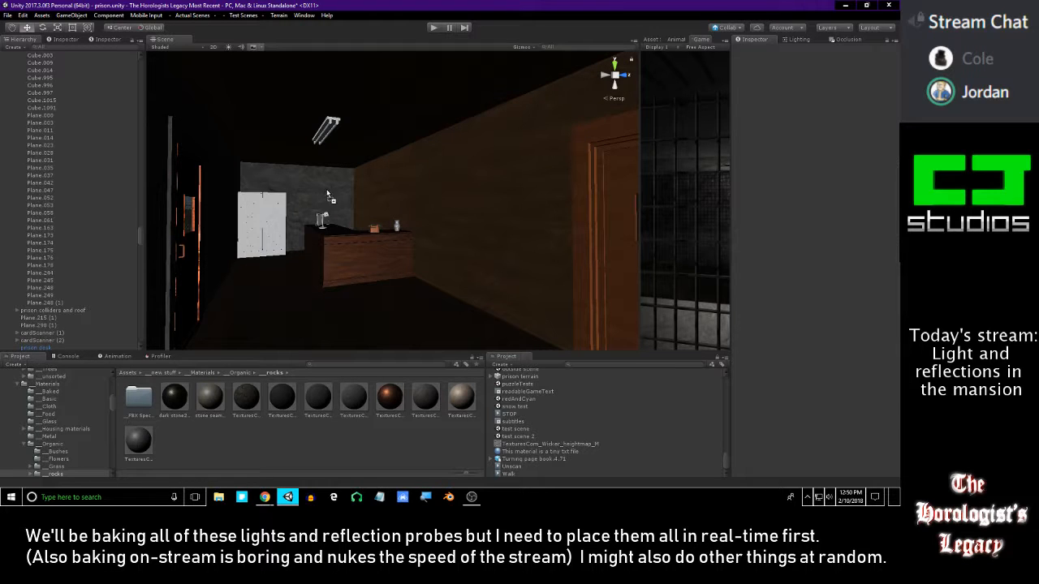
{"action": "left_click_drag", "start_coordinate": [412, 195], "coordinate": [412, 198]}
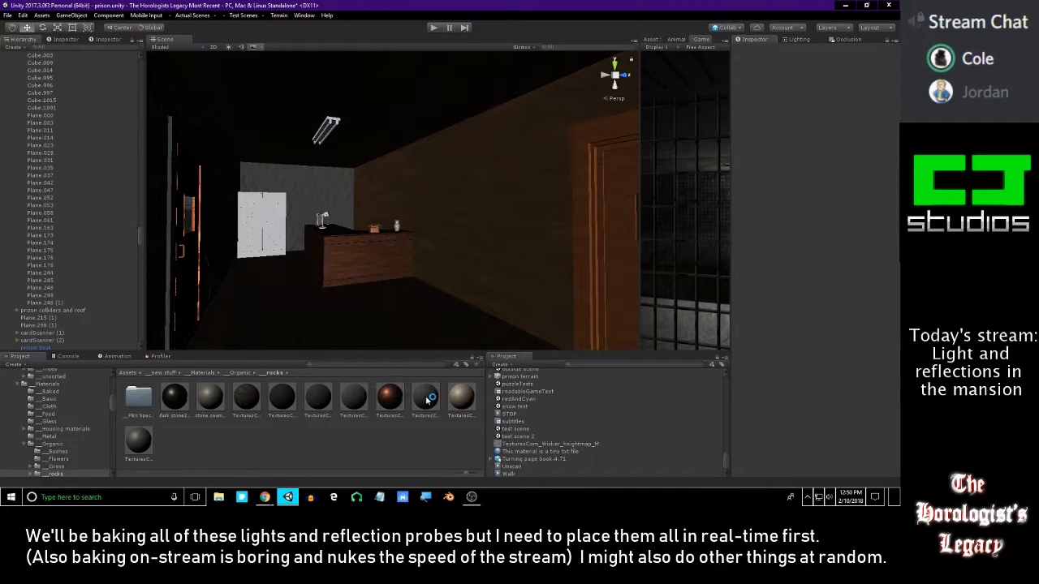
{"action": "right_click_drag", "start_coordinate": [423, 208], "coordinate": [527, 216]}
{"action": "key", "text": "ctrl+z"}
{"action": "left_click_drag", "start_coordinate": [430, 399], "coordinate": [401, 228]}
{"action": "right_click_drag", "start_coordinate": [402, 228], "coordinate": [540, 243]}
- Try the lighter material from the __rocks folder on an interior wall and undo it
{"action": "left_click_drag", "start_coordinate": [458, 398], "coordinate": [348, 226]}
{"action": "key", "text": "ctrl+z"}
{"action": "right_click_drag", "start_coordinate": [365, 204], "coordinate": [455, 209]}
{"action": "key", "text": "w"}
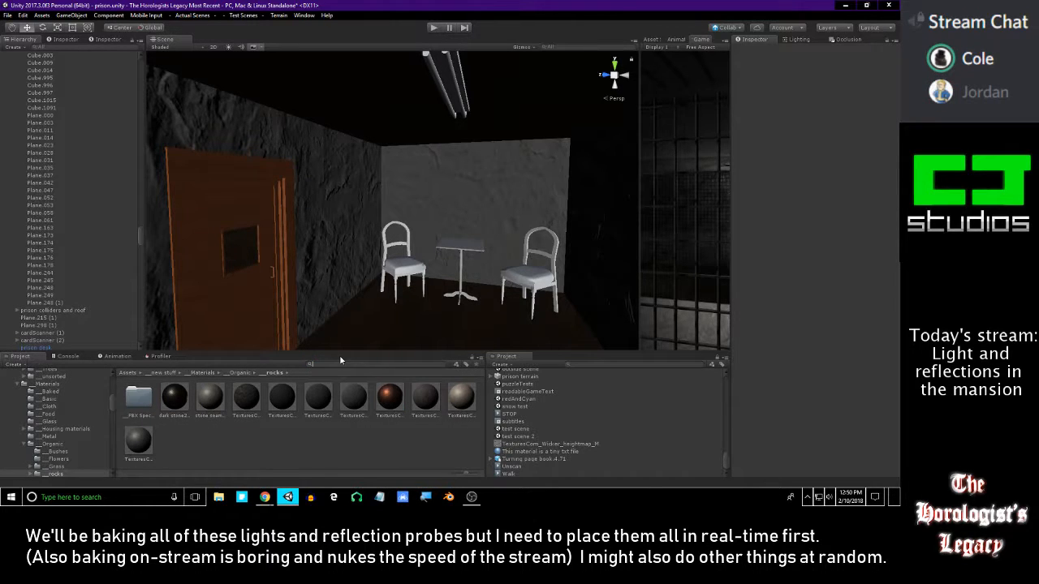
{"action": "key", "text": "w"}
{"action": "right_click_drag", "start_coordinate": [509, 253], "coordinate": [348, 354]}
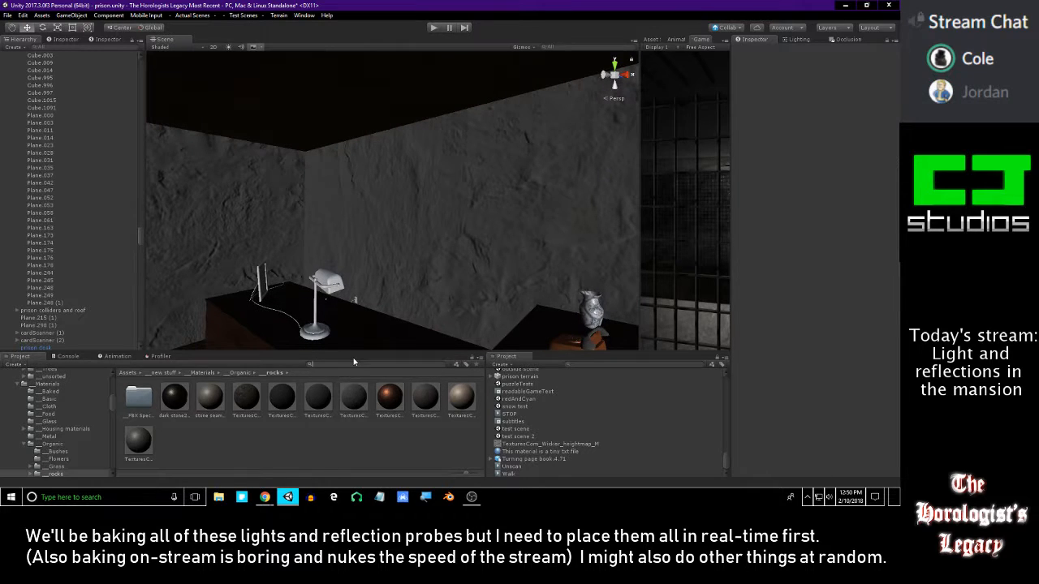
- Search the project assets for "fake" and try the brown material found on the wall behind the desk
{"action": "left_click", "coordinate": [356, 358]}
{"action": "type", "text": "fake"}
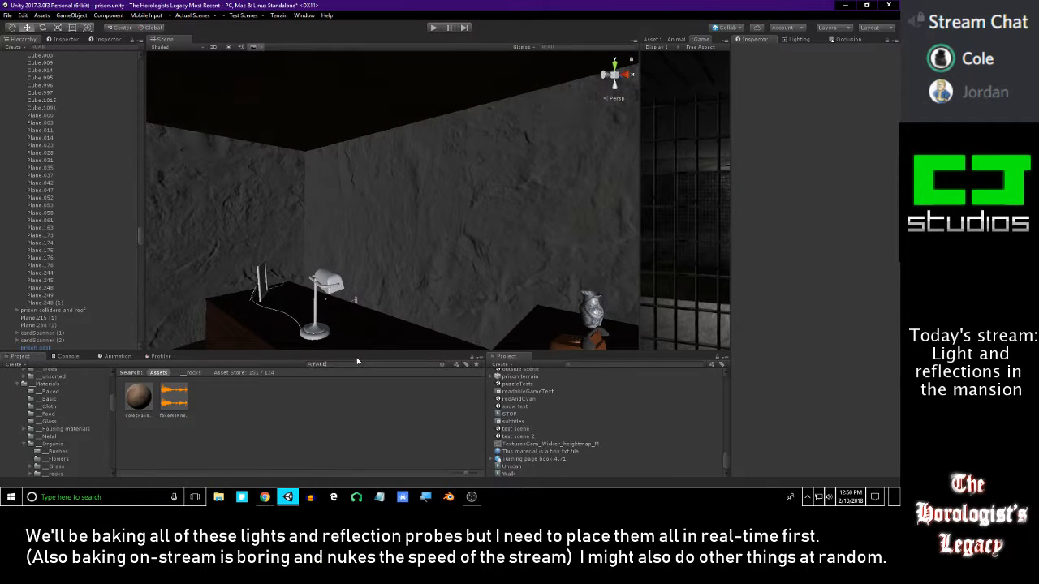
{"action": "left_click_drag", "start_coordinate": [148, 396], "coordinate": [420, 240]}
{"action": "right_click_drag", "start_coordinate": [419, 233], "coordinate": [292, 285]}
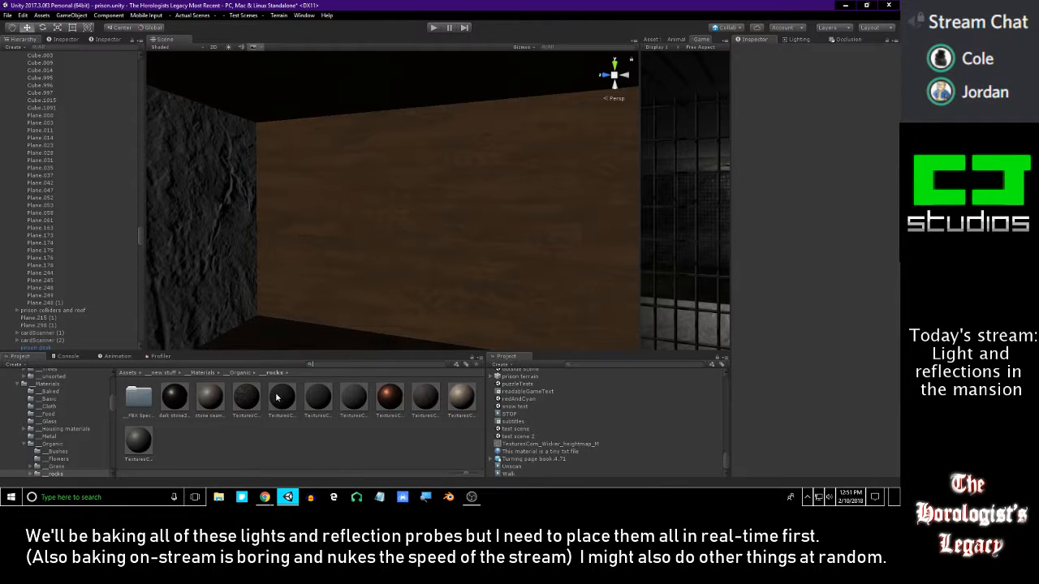
- Search the project assets for "concrete" and apply the TexturesCom_Concrete1_albedo_M material to the building's walls, undoing one application
{"action": "type", "text": "concrete"}
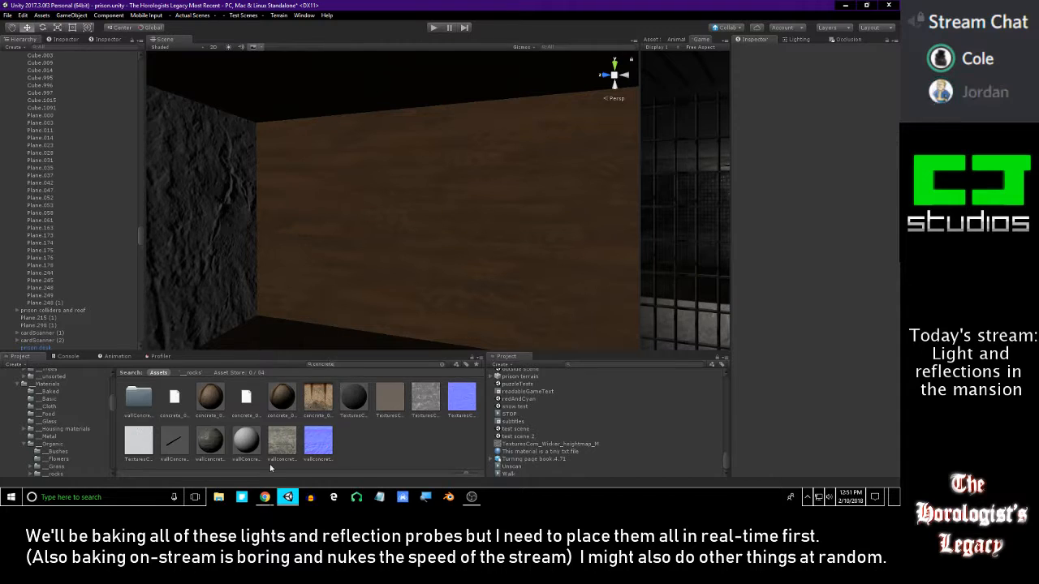
{"action": "right_click_drag", "start_coordinate": [354, 299], "coordinate": [407, 315]}
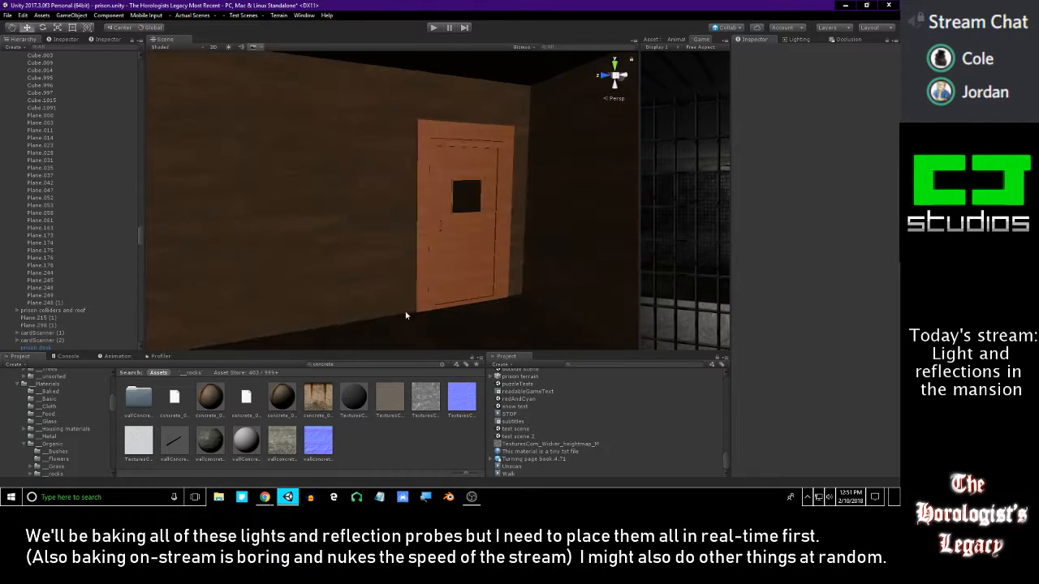
{"action": "left_click_drag", "start_coordinate": [318, 282], "coordinate": [326, 215]}
{"action": "right_click_drag", "start_coordinate": [326, 214], "coordinate": [211, 222]}
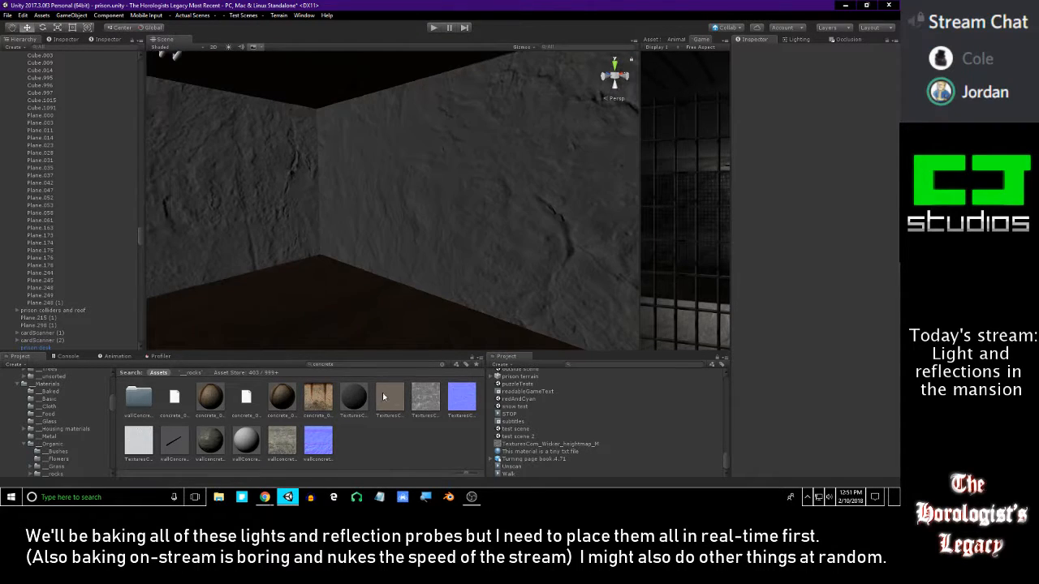
{"action": "key", "text": "ctrl+z"}
{"action": "right_click_drag", "start_coordinate": [302, 270], "coordinate": [416, 297]}
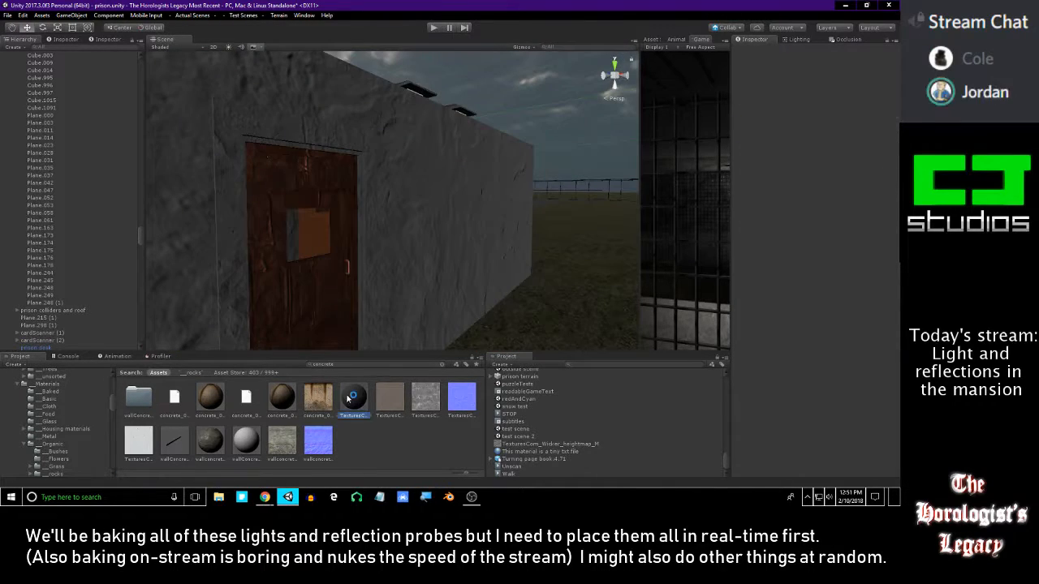
- Search the project assets for "stonewall" and apply the stone wall material to the wall beside the door
{"action": "left_click", "coordinate": [347, 360]}
{"action": "type", "text": "stonewall"}
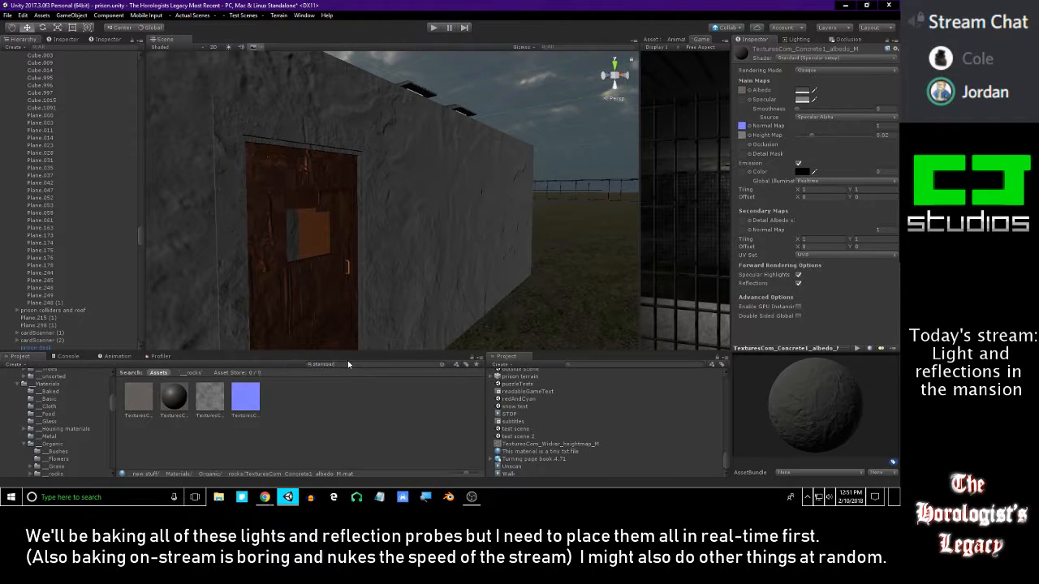
{"action": "right_click_drag", "start_coordinate": [447, 217], "coordinate": [377, 217]}
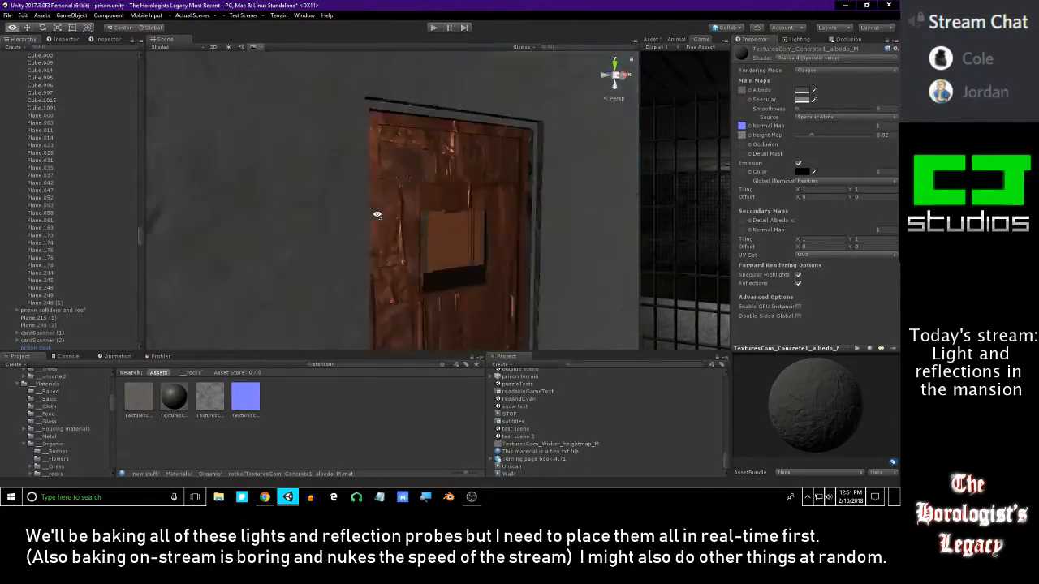
{"action": "scroll", "coordinate": [377, 217], "scroll_direction": "up", "scroll_amount": 3}
{"action": "left_click_drag", "start_coordinate": [184, 407], "coordinate": [328, 211]}
{"action": "right_click_drag", "start_coordinate": [327, 211], "coordinate": [373, 239]}
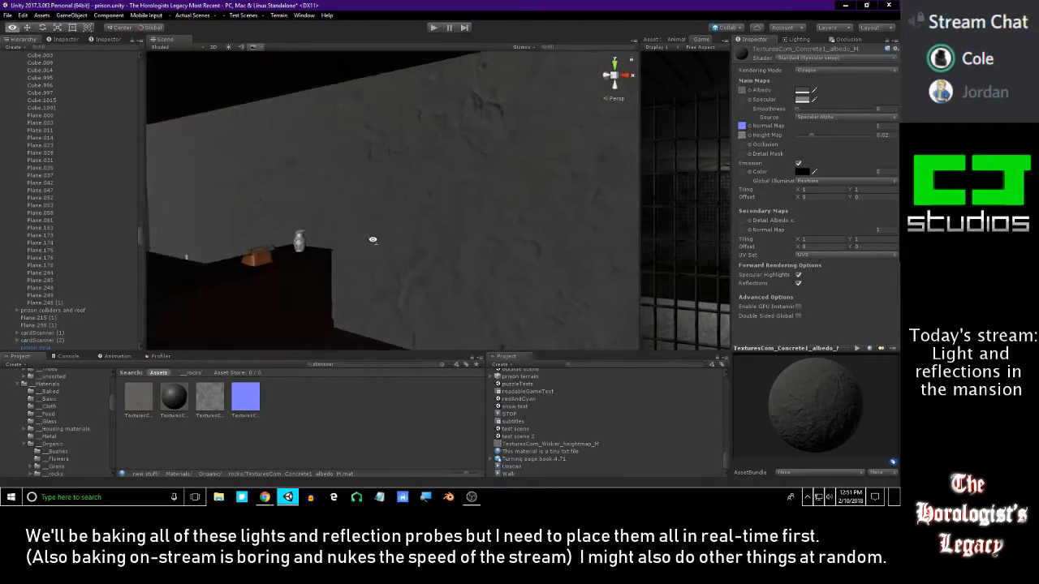
{"action": "right_click_drag", "start_coordinate": [441, 235], "coordinate": [634, 213]}
{"action": "right_click_drag", "start_coordinate": [492, 219], "coordinate": [308, 236]}
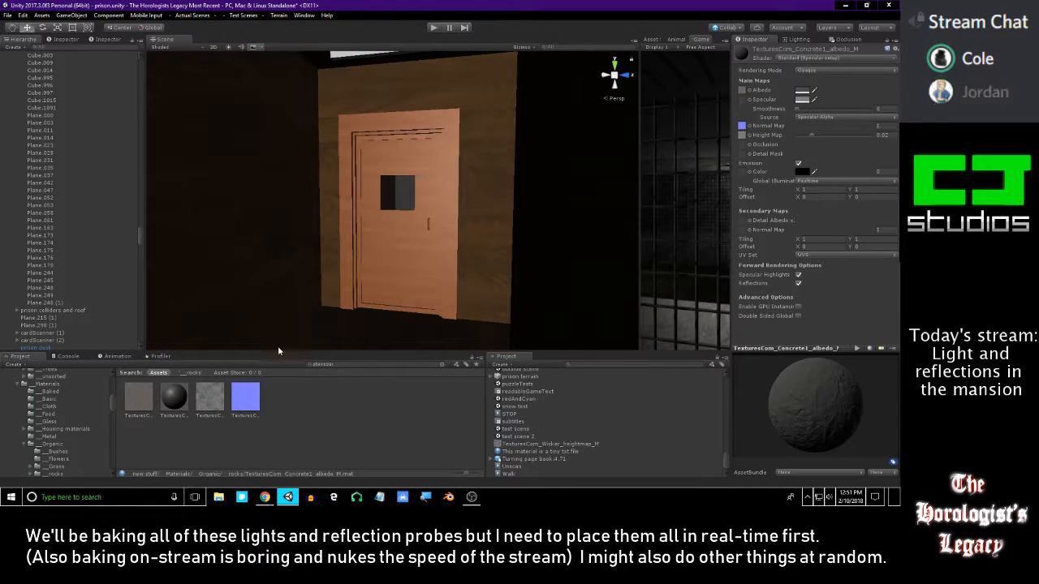
- Compare the brown and concrete materials on the wall behind the desk by undoing and redoing, keeping the concrete
{"action": "right_click_drag", "start_coordinate": [337, 254], "coordinate": [512, 217]}
{"action": "key", "text": "ctrl+z"}
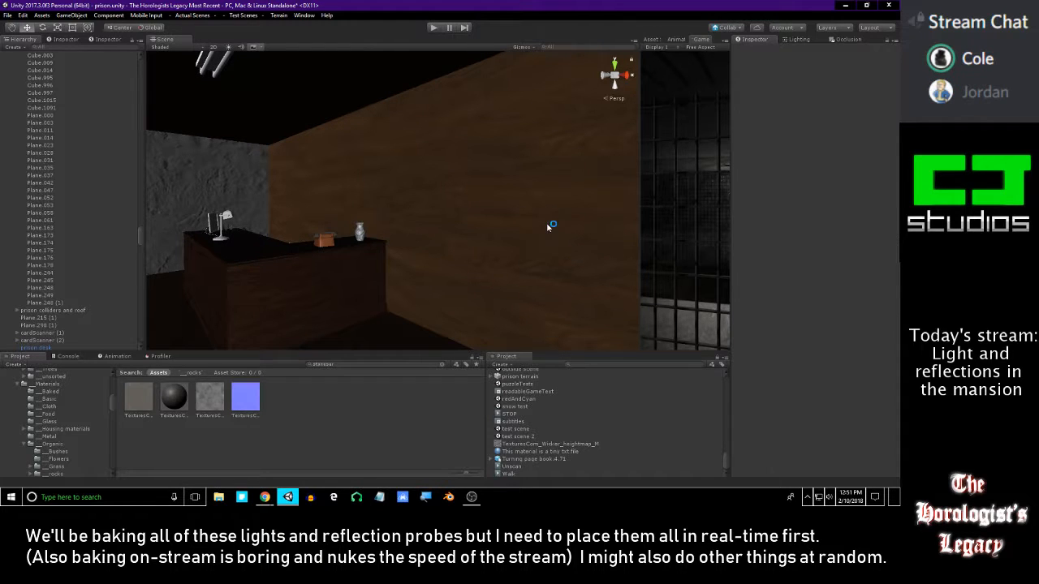
{"action": "key", "text": "ctrl+y"}
{"action": "key", "text": "ctrl+z"}
{"action": "key", "text": "ctrl+y"}
{"action": "right_click_drag", "start_coordinate": [548, 228], "coordinate": [579, 229]}
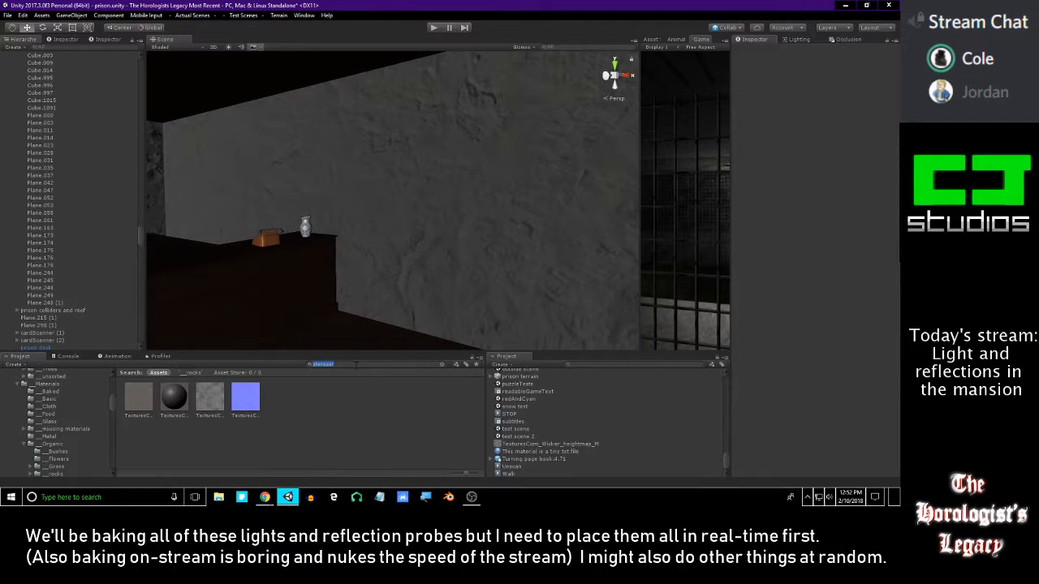
- Examine the concrete walls around the desk and compare them with the exterior walls of the prison buildings
{"action": "right_click_drag", "start_coordinate": [428, 235], "coordinate": [511, 242]}
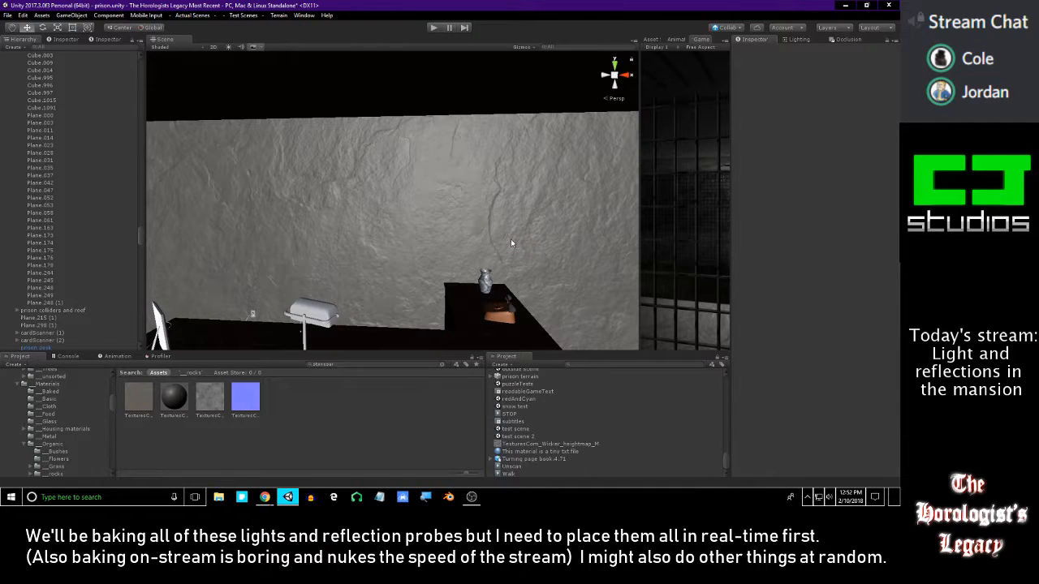
{"action": "right_click_drag", "start_coordinate": [346, 316], "coordinate": [786, 257]}
{"action": "mouse_move", "coordinate": [487, 193]}
{"action": "right_mouse_down"}
{"action": "mouse_move", "coordinate": [598, 193]}
{"action": "mouse_move", "coordinate": [454, 194]}
{"action": "mouse_move", "coordinate": [576, 161]}
{"action": "mouse_move", "coordinate": [476, 213]}
{"action": "mouse_move", "coordinate": [524, 208]}
{"action": "mouse_move", "coordinate": [496, 205]}
{"action": "right_mouse_up"}
{"action": "right_click_drag", "start_coordinate": [181, 376], "coordinate": [520, 220]}
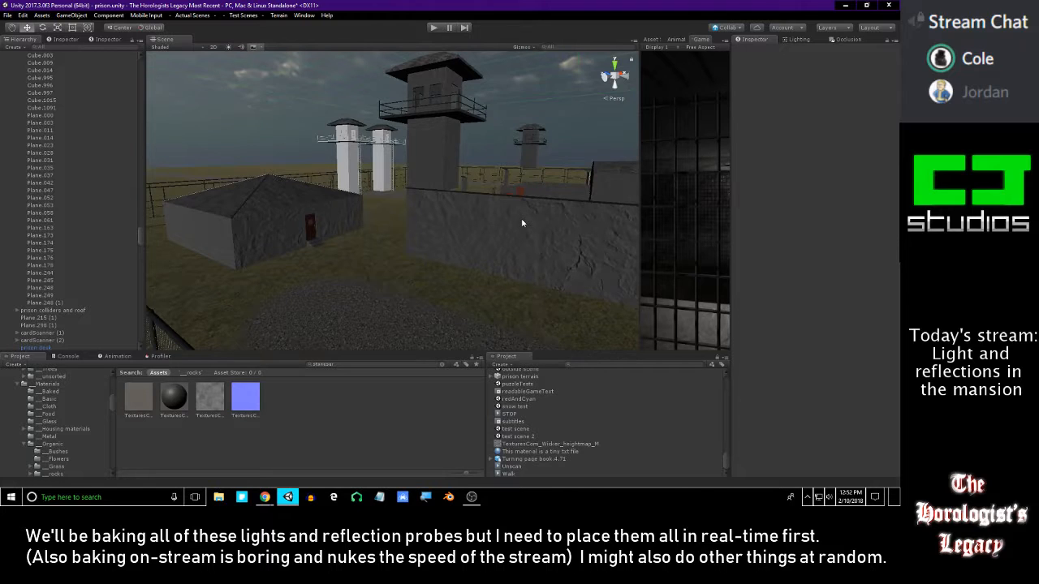
{"action": "right_click_drag", "start_coordinate": [495, 157], "coordinate": [404, 160]}
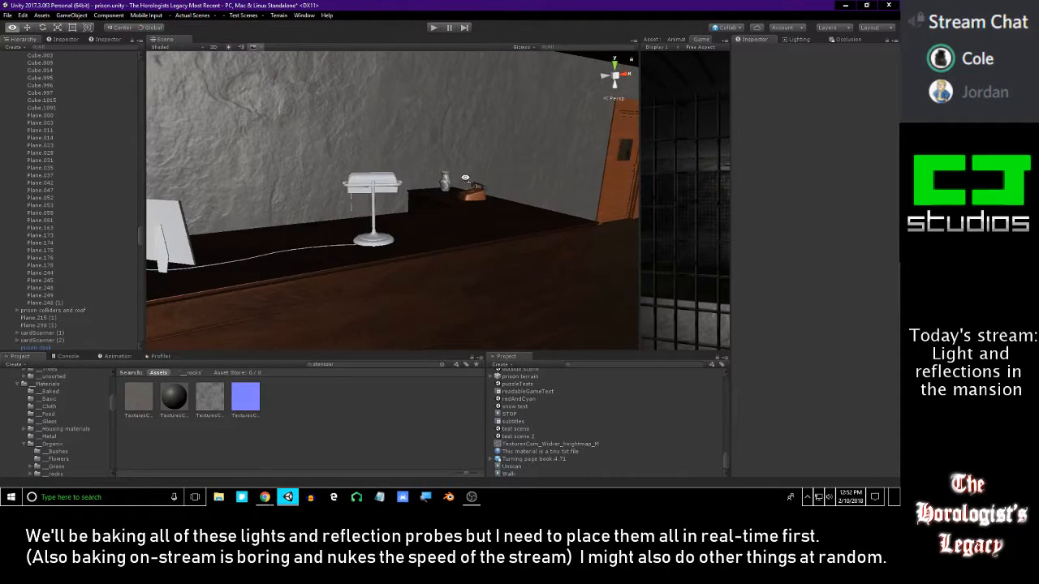
{"action": "right_click_drag", "start_coordinate": [465, 178], "coordinate": [420, 200]}
{"action": "right_click_drag", "start_coordinate": [284, 258], "coordinate": [408, 264]}
- Apply the TexturesCom_Concrete1_albedo_M material to the brown walls of the rooms, including the room with the window
{"action": "left_click_drag", "start_coordinate": [172, 399], "coordinate": [340, 242]}
{"action": "right_click_drag", "start_coordinate": [340, 243], "coordinate": [243, 275]}
{"action": "right_click_drag", "start_coordinate": [203, 341], "coordinate": [341, 224]}
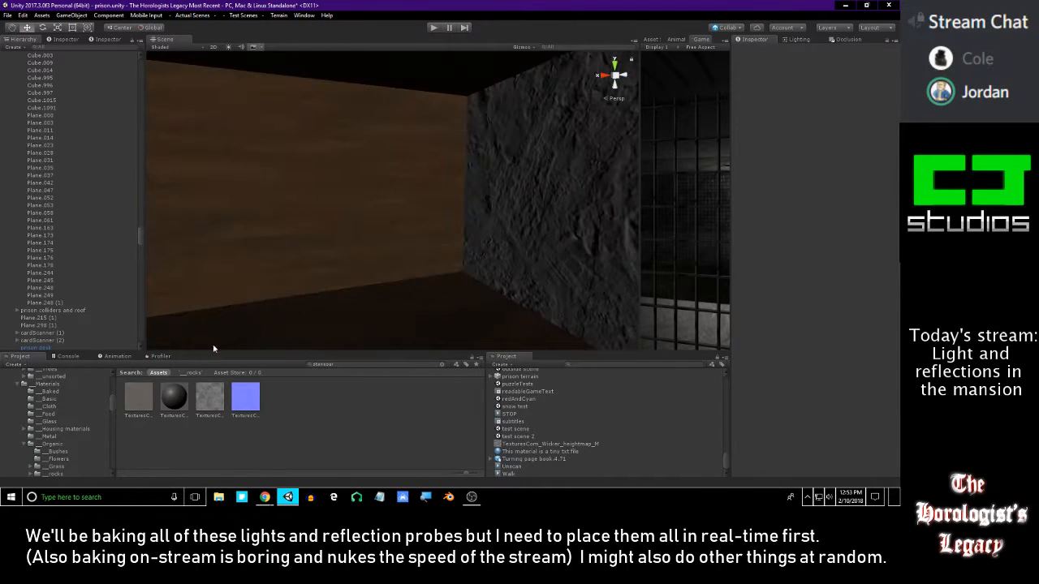
{"action": "right_click_drag", "start_coordinate": [207, 339], "coordinate": [301, 204]}
{"action": "right_click_drag", "start_coordinate": [493, 197], "coordinate": [342, 205]}
{"action": "right_click_drag", "start_coordinate": [437, 233], "coordinate": [507, 214]}
{"action": "right_click_drag", "start_coordinate": [285, 219], "coordinate": [575, 231]}
{"action": "right_click_drag", "start_coordinate": [395, 231], "coordinate": [544, 240]}
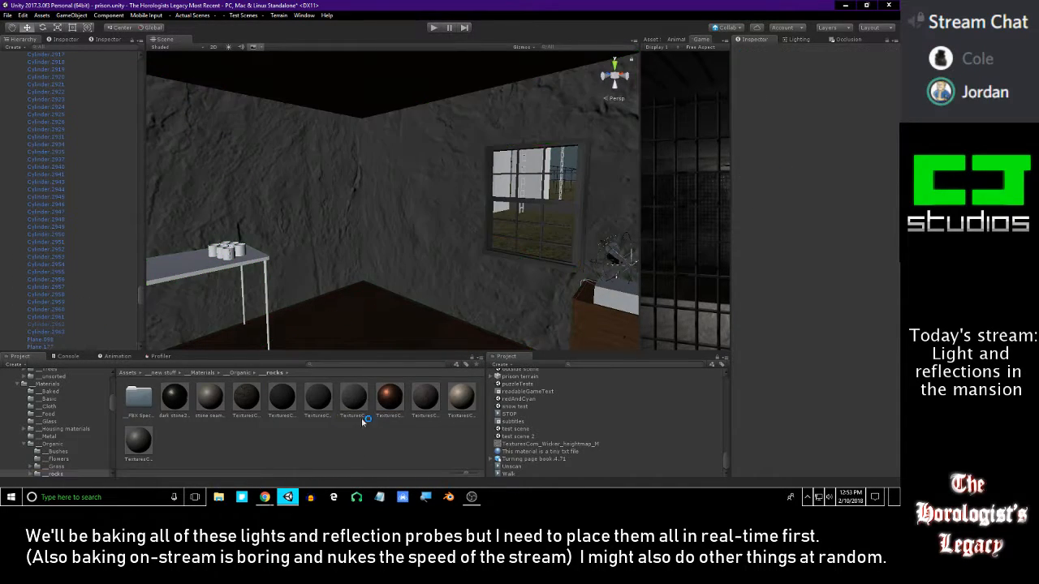
- Apply the concrete material from the __rocks folder to the wall beside the door and the walls around the filing cabinets
{"action": "right_click_drag", "start_coordinate": [365, 267], "coordinate": [367, 258]}
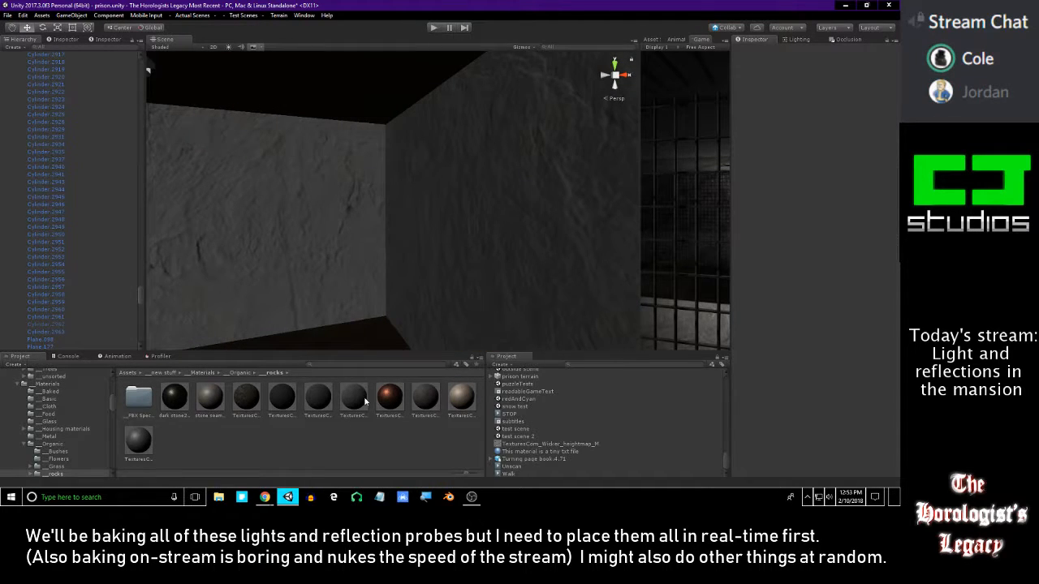
{"action": "right_click_drag", "start_coordinate": [476, 252], "coordinate": [430, 268]}
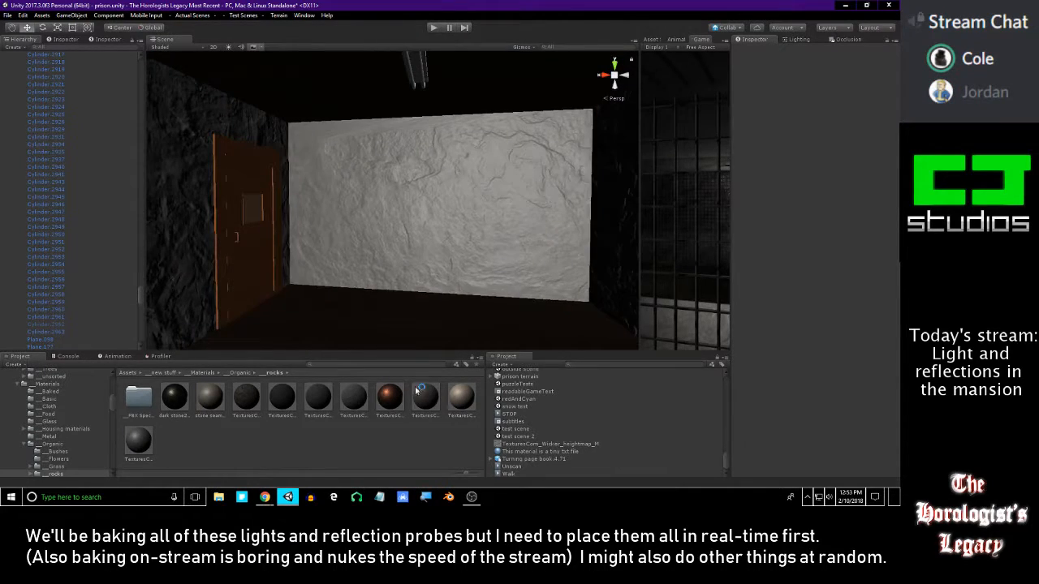
{"action": "left_click_drag", "start_coordinate": [400, 332], "coordinate": [469, 243]}
{"action": "right_click_drag", "start_coordinate": [469, 243], "coordinate": [620, 262]}
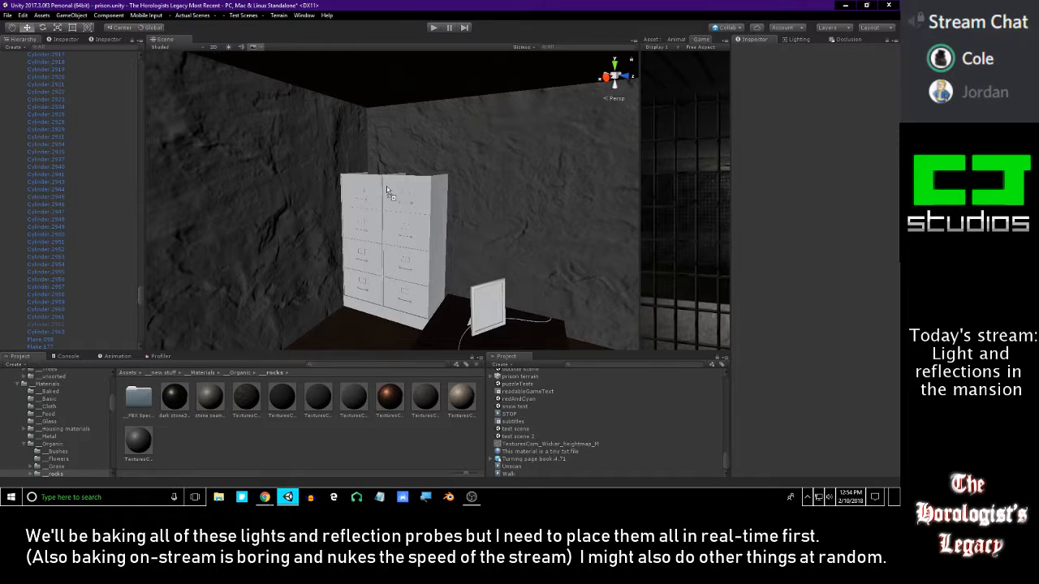
{"action": "right_click_drag", "start_coordinate": [522, 192], "coordinate": [615, 240]}
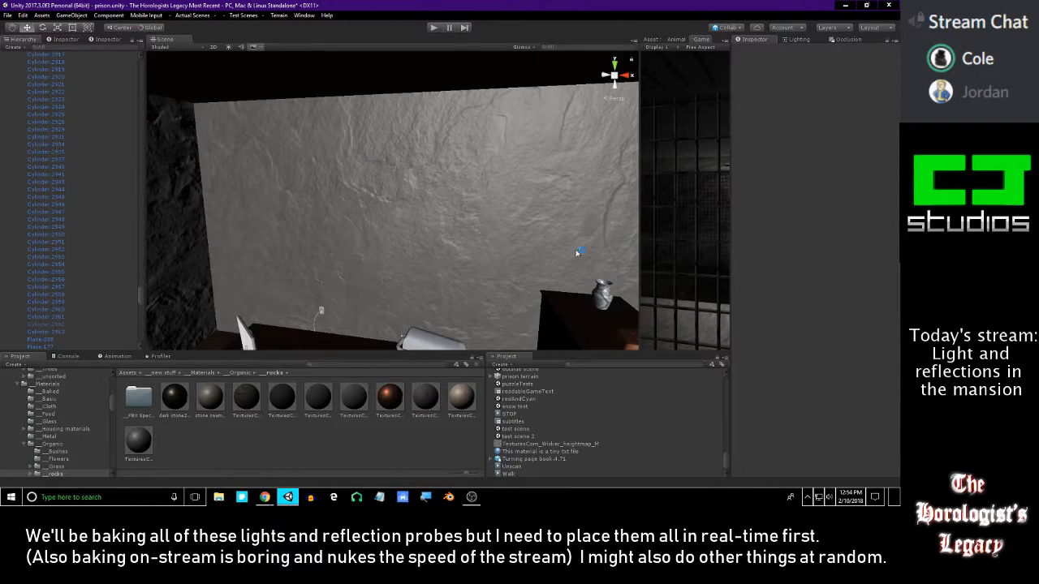
- Apply the same concrete material to the walls of the room with the two chairs and the corridor
{"action": "right_click_drag", "start_coordinate": [377, 318], "coordinate": [436, 286]}
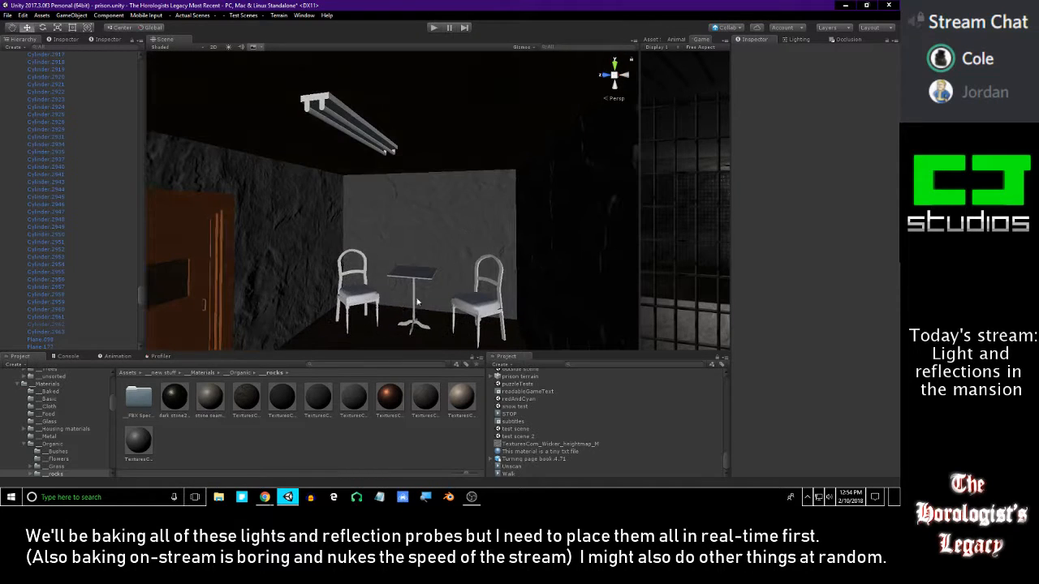
{"action": "right_click_drag", "start_coordinate": [360, 306], "coordinate": [380, 313]}
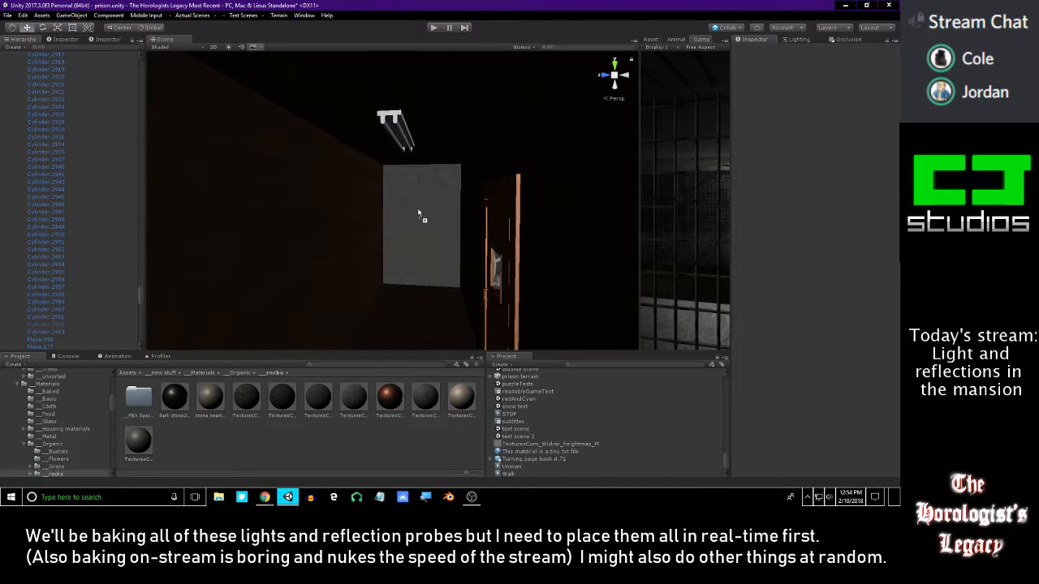
{"action": "right_click_drag", "start_coordinate": [318, 235], "coordinate": [341, 271]}
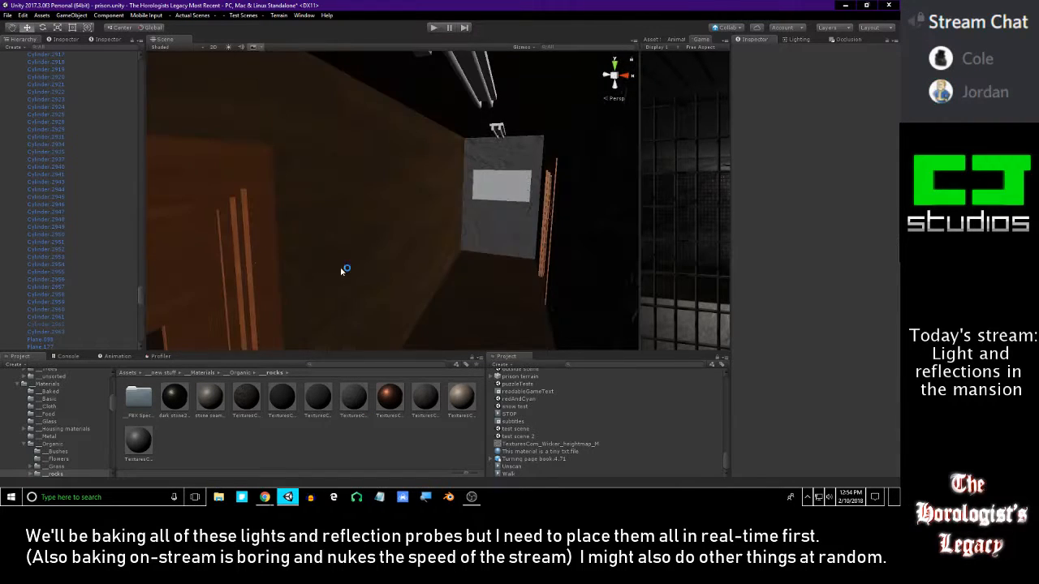
{"action": "right_click_drag", "start_coordinate": [455, 243], "coordinate": [635, 197]}
{"action": "right_click_drag", "start_coordinate": [550, 219], "coordinate": [470, 247]}
{"action": "right_click_drag", "start_coordinate": [351, 383], "coordinate": [565, 180]}
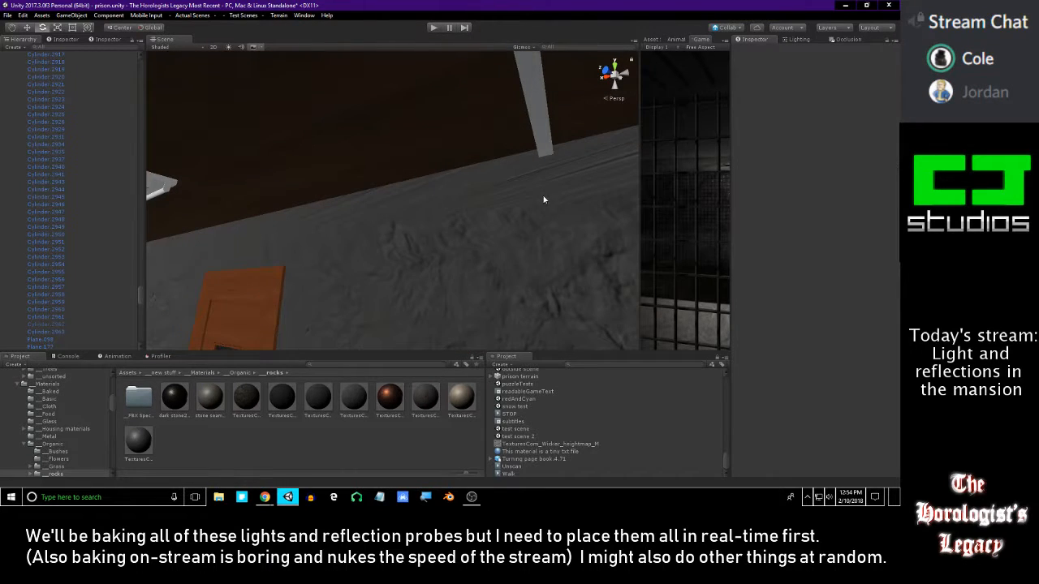
{"action": "right_click_drag", "start_coordinate": [546, 203], "coordinate": [604, 195]}
{"action": "left_click", "coordinate": [414, 192]}
{"action": "right_click_drag", "start_coordinate": [414, 192], "coordinate": [346, 165]}
{"action": "left_click_drag", "start_coordinate": [450, 182], "coordinate": [359, 264]}
{"action": "mouse_move", "coordinate": [445, 188]}
{"action": "right_mouse_down"}
{"action": "mouse_move", "coordinate": [428, 221]}
{"action": "mouse_move", "coordinate": [455, 180]}
{"action": "right_mouse_up"}
{"action": "key", "text": "s"}
{"action": "key", "text": "s"}
{"action": "left_click_drag", "start_coordinate": [477, 144], "coordinate": [584, 159]}
{"action": "key", "text": "ctrl+z"}
- Select the rectangular plate and round cylinder on the wall and move them sideways into the wall-mounted panel box
{"action": "right_click_drag", "start_coordinate": [430, 174], "coordinate": [467, 159]}
{"action": "key", "text": "w"}
{"action": "right_click_drag", "start_coordinate": [417, 200], "coordinate": [365, 254]}
{"action": "key", "text": "w"}
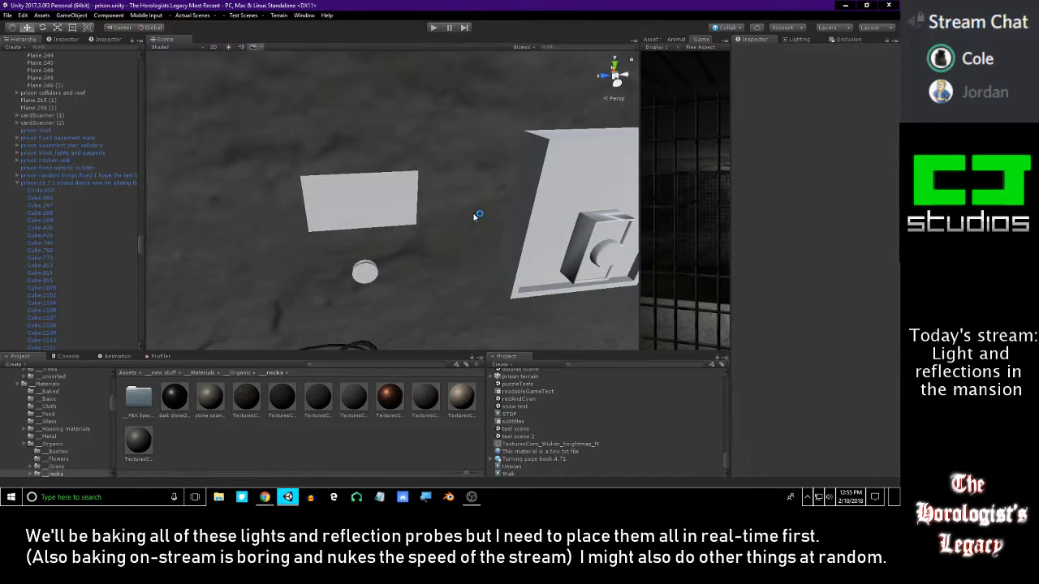
{"action": "right_click_drag", "start_coordinate": [453, 226], "coordinate": [457, 224]}
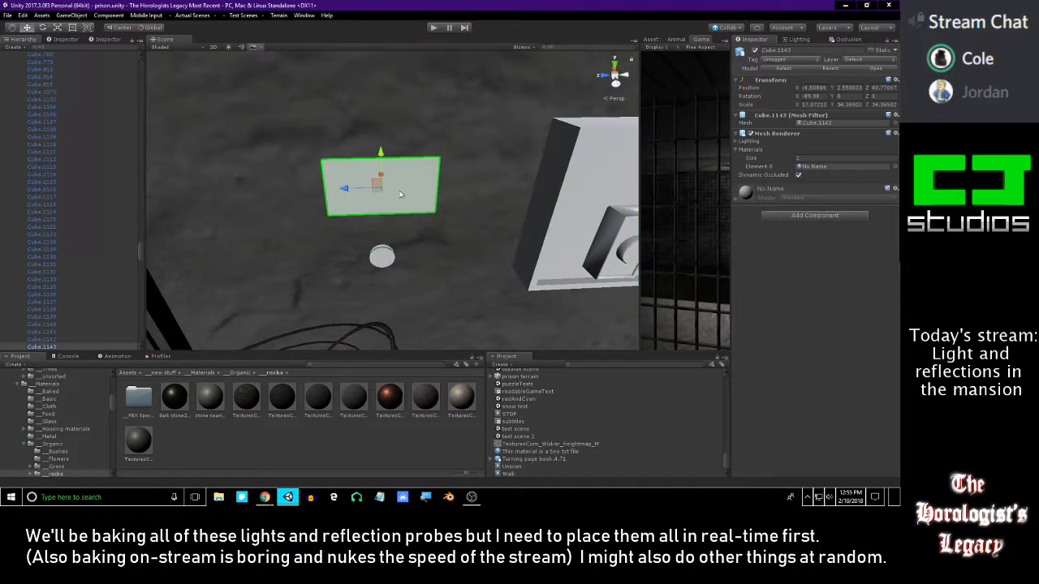
{"action": "right_click_drag", "start_coordinate": [404, 209], "coordinate": [379, 210]}
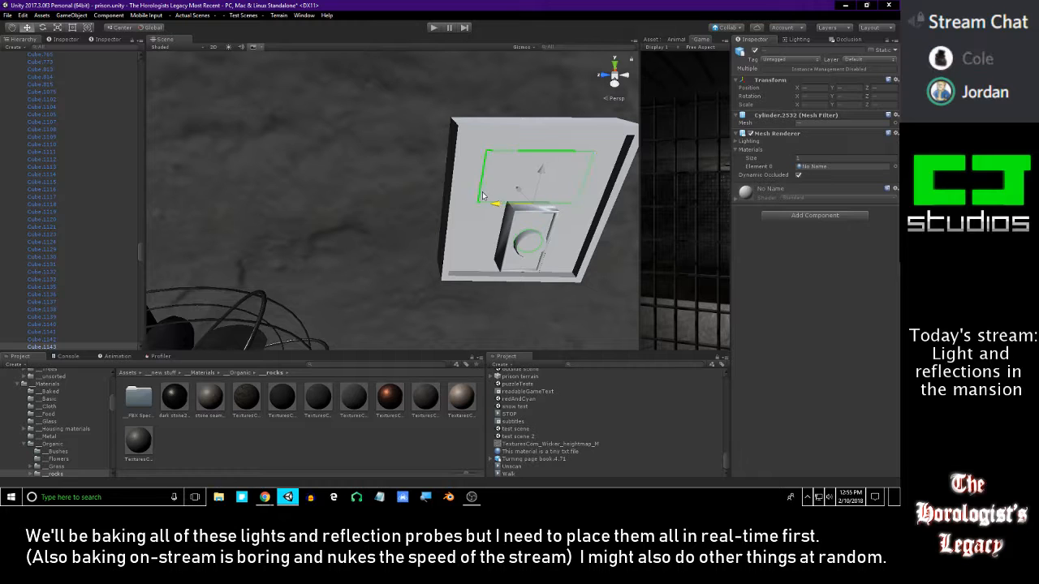
{"action": "key", "text": "f"}
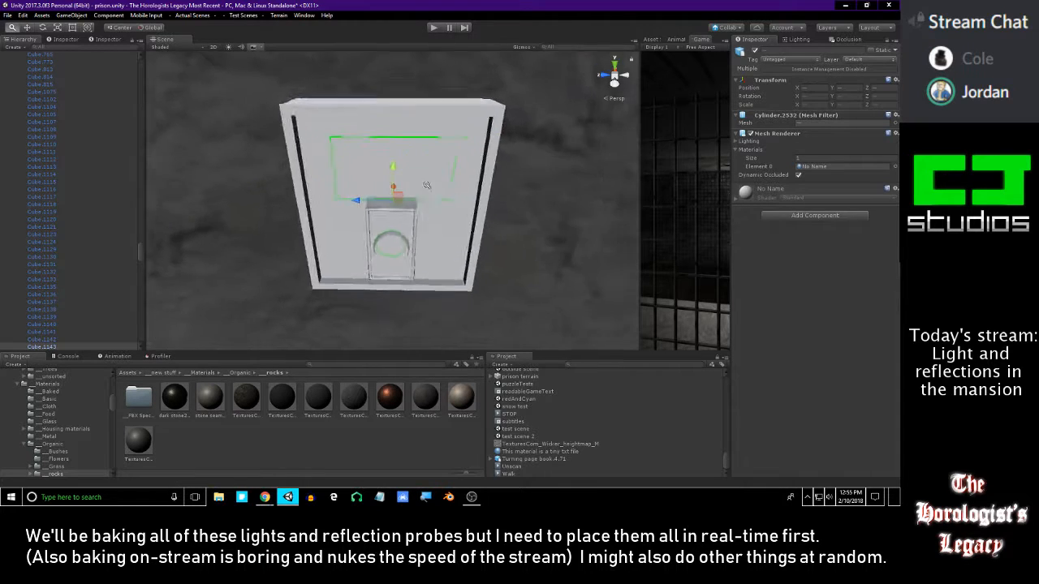
{"action": "left_click_drag", "start_coordinate": [438, 110], "coordinate": [372, 290], "text": "alt"}
{"action": "left_click_drag", "start_coordinate": [353, 434], "coordinate": [351, 280], "text": "alt"}
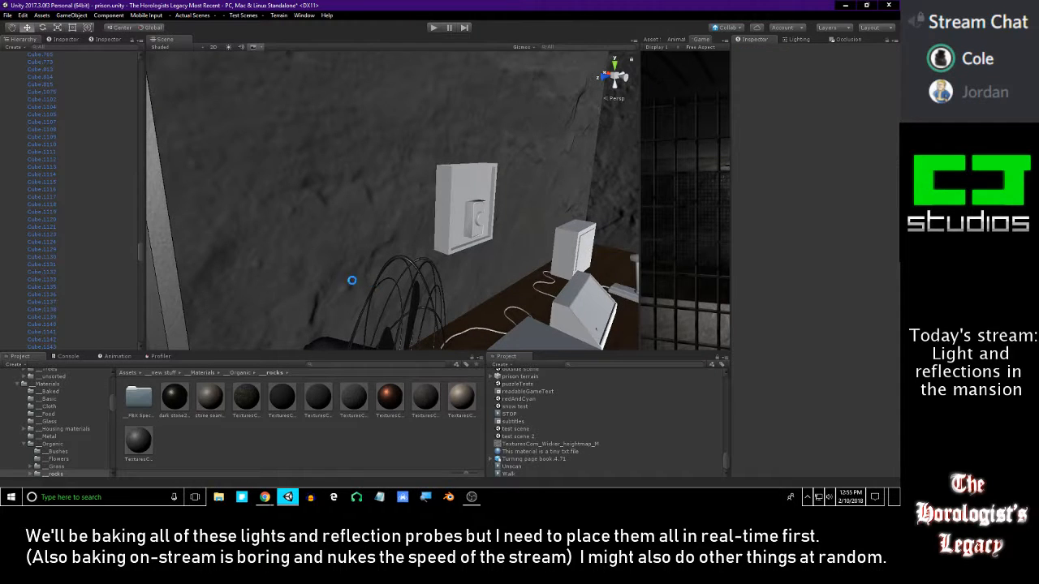
- Find the Red light material used on the garage door control box's button and apply it to the wall panel's round button
{"action": "right_click_drag", "start_coordinate": [320, 273], "coordinate": [479, 293]}
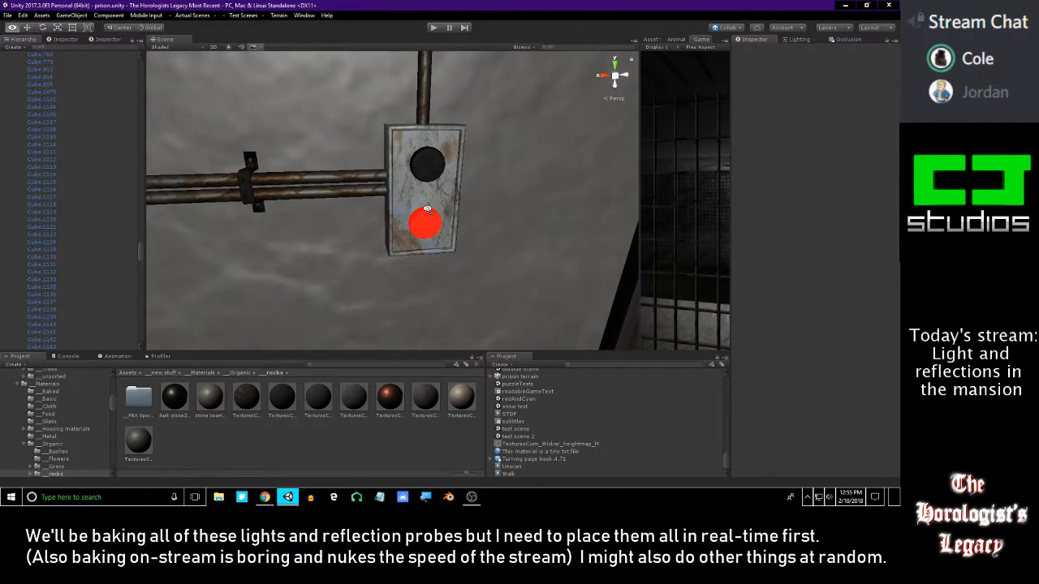
{"action": "right_click_drag", "start_coordinate": [430, 208], "coordinate": [436, 206]}
{"action": "left_click", "coordinate": [387, 194]}
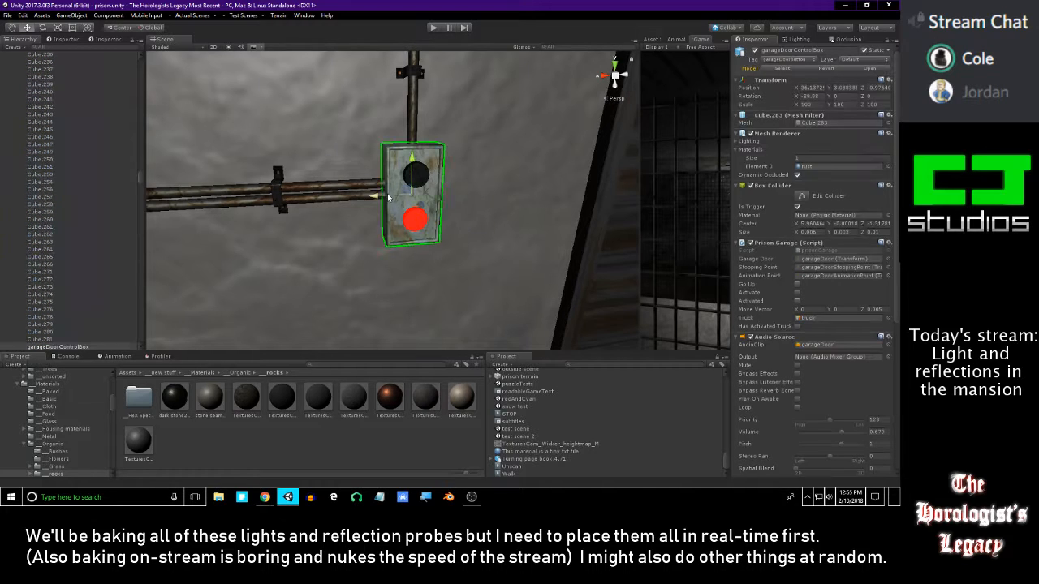
{"action": "right_click_drag", "start_coordinate": [408, 248], "coordinate": [386, 232]}
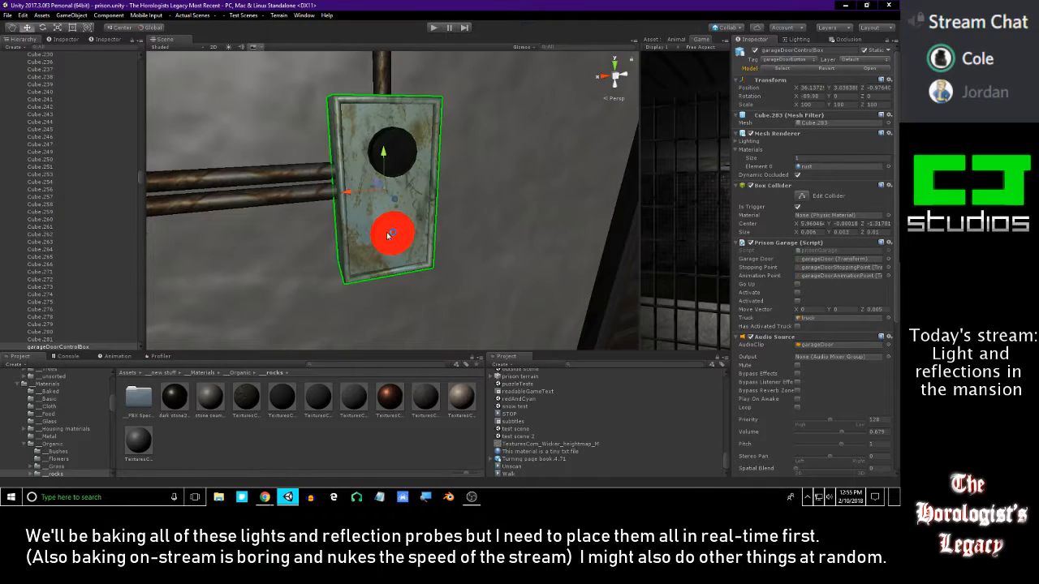
{"action": "left_click", "coordinate": [389, 233]}
{"action": "right_click_drag", "start_coordinate": [455, 198], "coordinate": [329, 304]}
{"action": "key", "text": "w"}
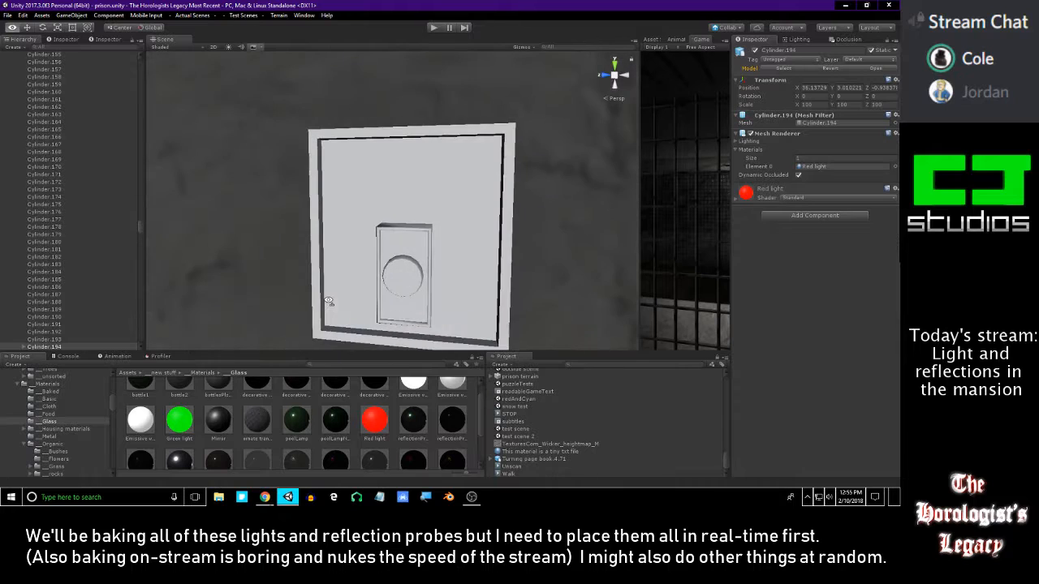
{"action": "left_click_drag", "start_coordinate": [373, 422], "coordinate": [403, 288]}
{"action": "right_click_drag", "start_coordinate": [402, 288], "coordinate": [489, 204]}
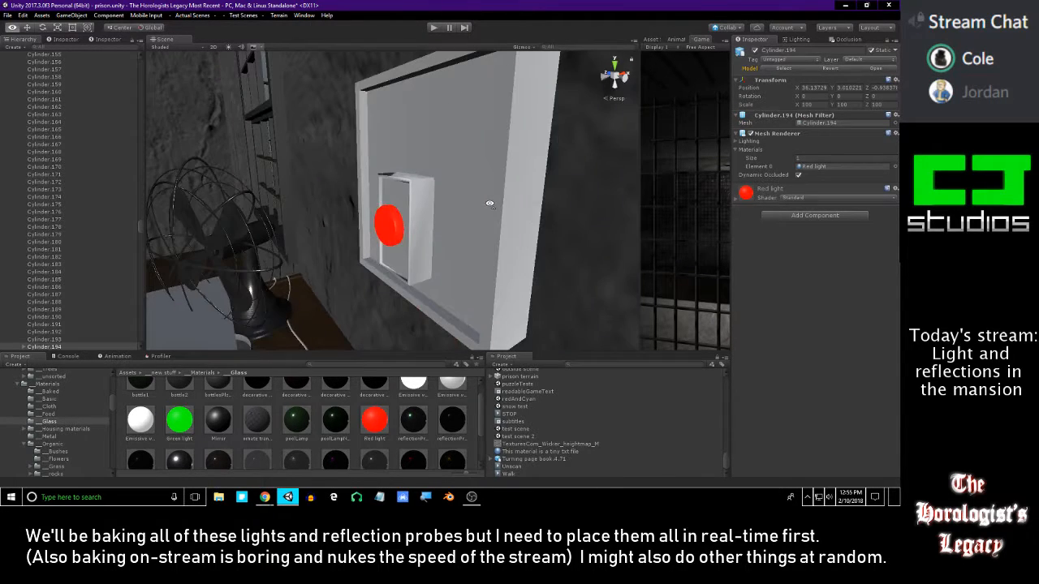
- Locate the wall's TexturesCom_Concrete1_albedo_M material in the project and apply it to the large panel box around the red button
{"action": "left_click", "coordinate": [329, 191]}
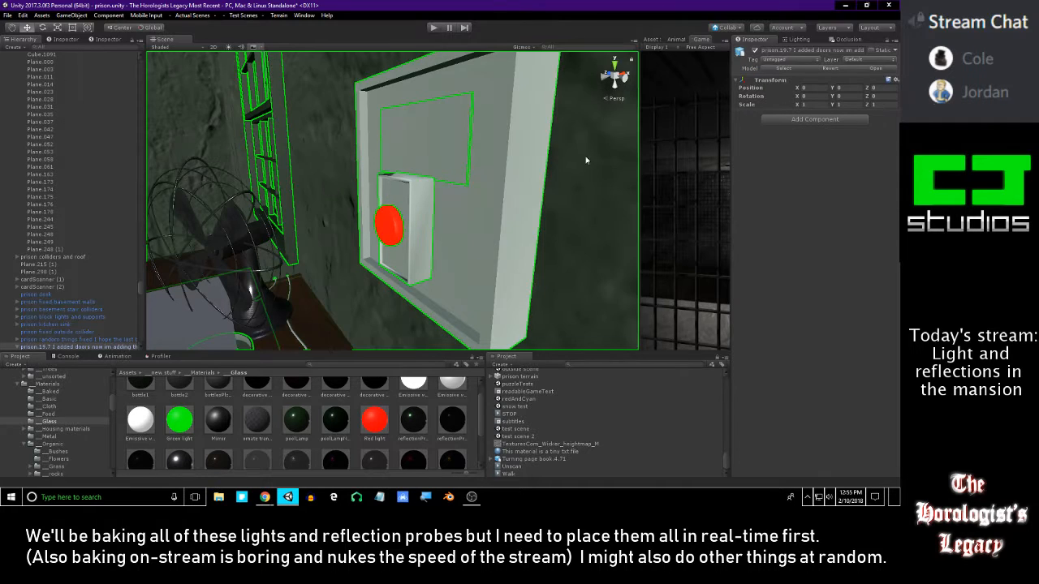
{"action": "left_click", "coordinate": [805, 169]}
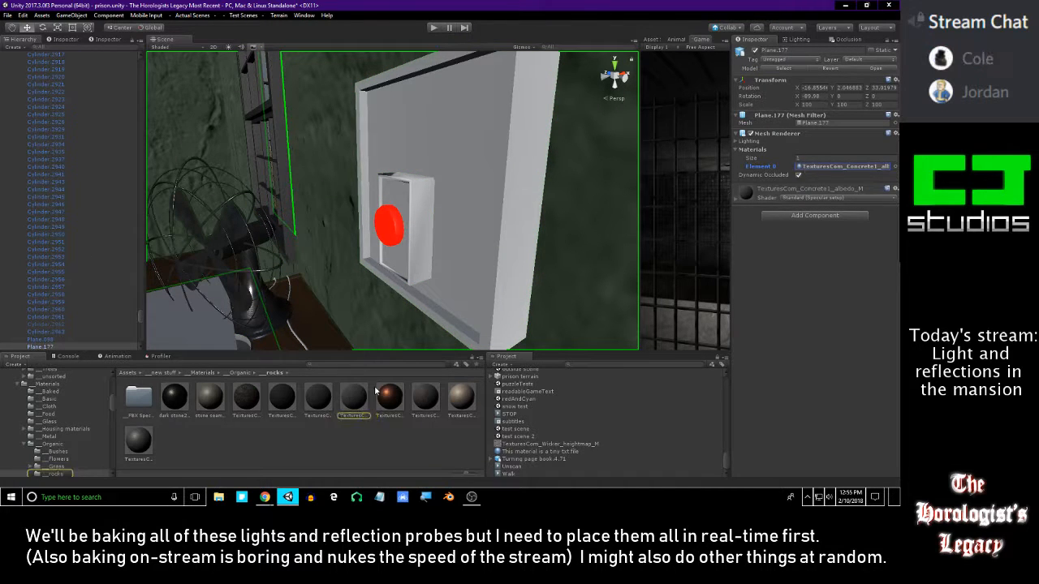
{"action": "left_click_drag", "start_coordinate": [354, 397], "coordinate": [487, 217]}
{"action": "right_click_drag", "start_coordinate": [487, 217], "coordinate": [430, 227]}
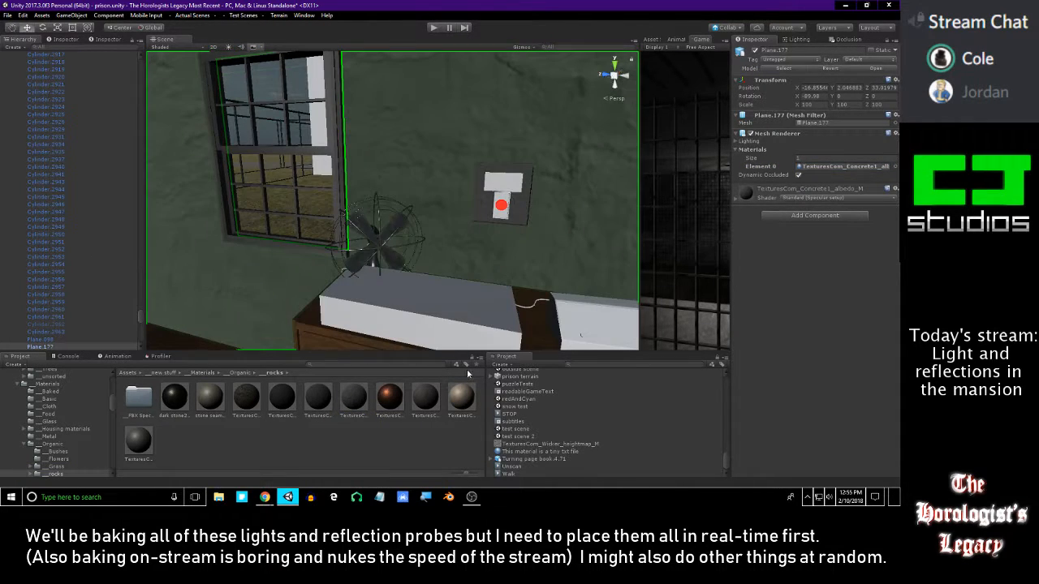
{"action": "left_click", "coordinate": [439, 454]}
{"action": "right_click_drag", "start_coordinate": [450, 283], "coordinate": [373, 279]}
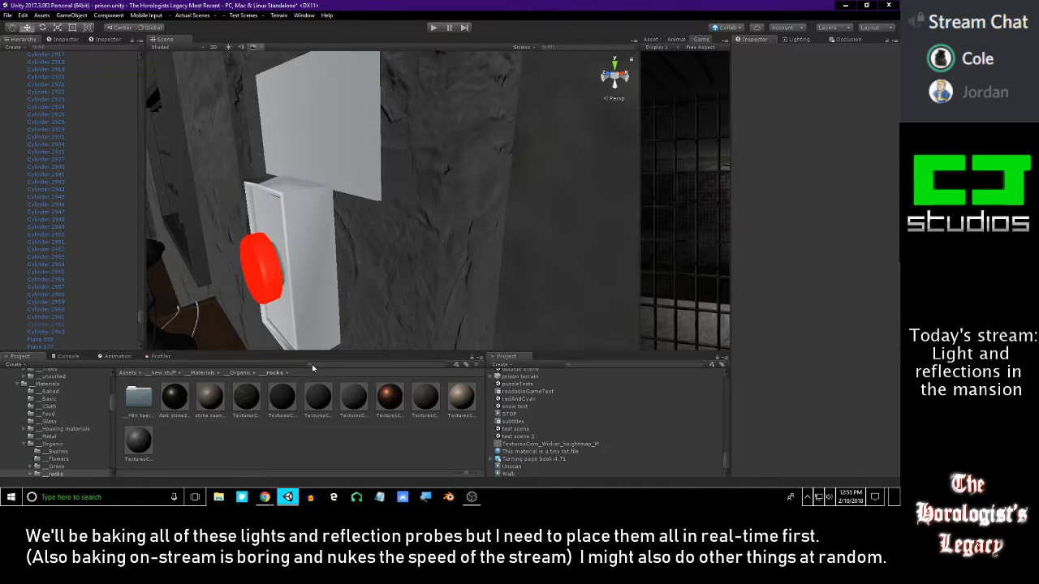
- Locate the garage door control box's rust material in the project and apply it to the small box holding the red button
{"action": "scroll", "coordinate": [298, 272], "scroll_direction": "down", "scroll_amount": 5}
{"action": "right_click_drag", "start_coordinate": [304, 222], "coordinate": [463, 232]}
{"action": "left_click", "coordinate": [468, 126]}
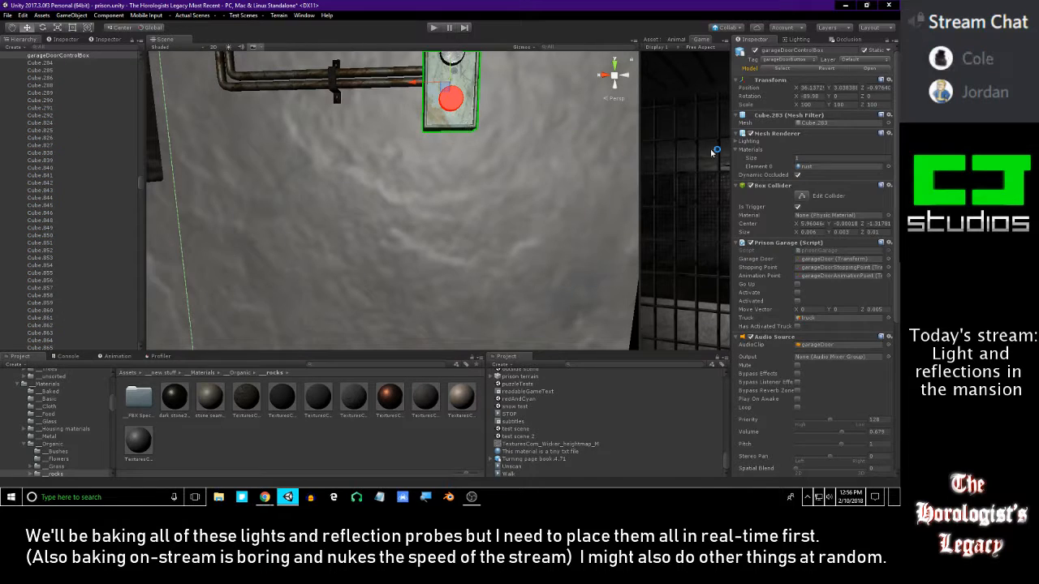
{"action": "left_click", "coordinate": [456, 119]}
{"action": "left_click", "coordinate": [460, 118]}
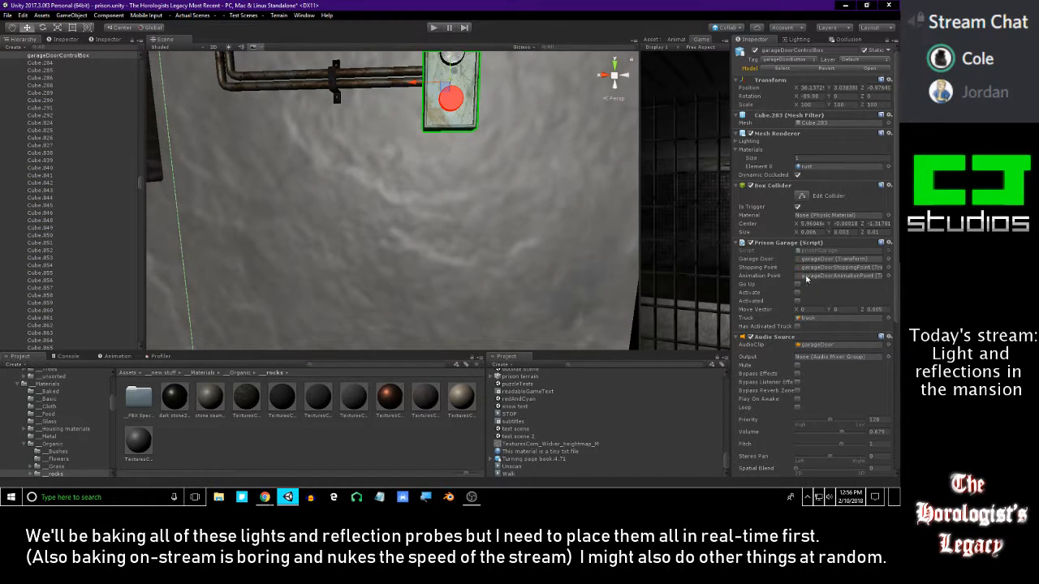
{"action": "key", "text": "f"}
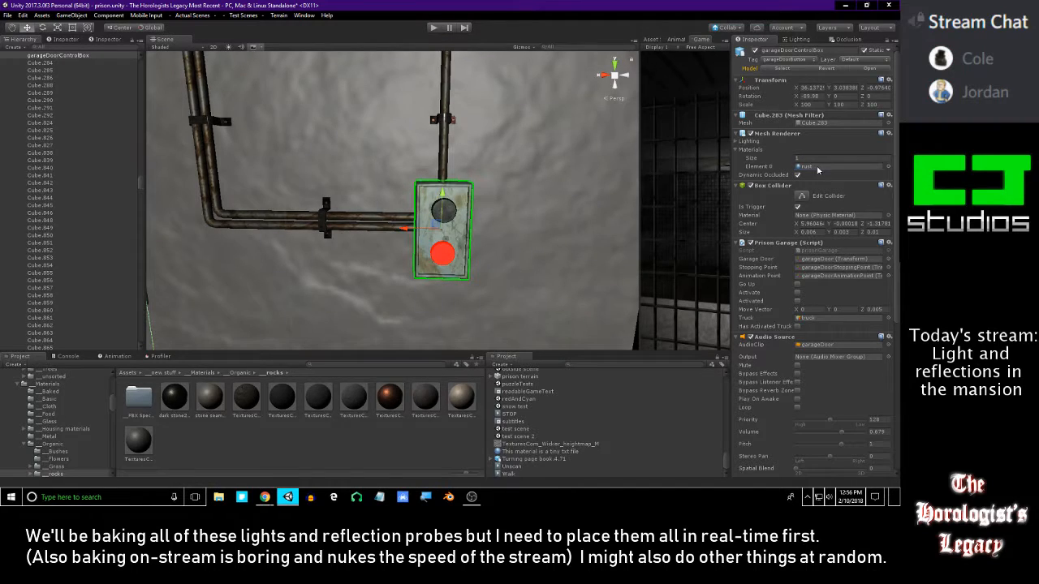
{"action": "left_click", "coordinate": [818, 166]}
{"action": "right_click_drag", "start_coordinate": [317, 236], "coordinate": [586, 210]}
{"action": "left_click_drag", "start_coordinate": [371, 416], "coordinate": [411, 185]}
{"action": "right_click_drag", "start_coordinate": [397, 181], "coordinate": [277, 173]}
{"action": "right_click_drag", "start_coordinate": [534, 218], "coordinate": [408, 224]}
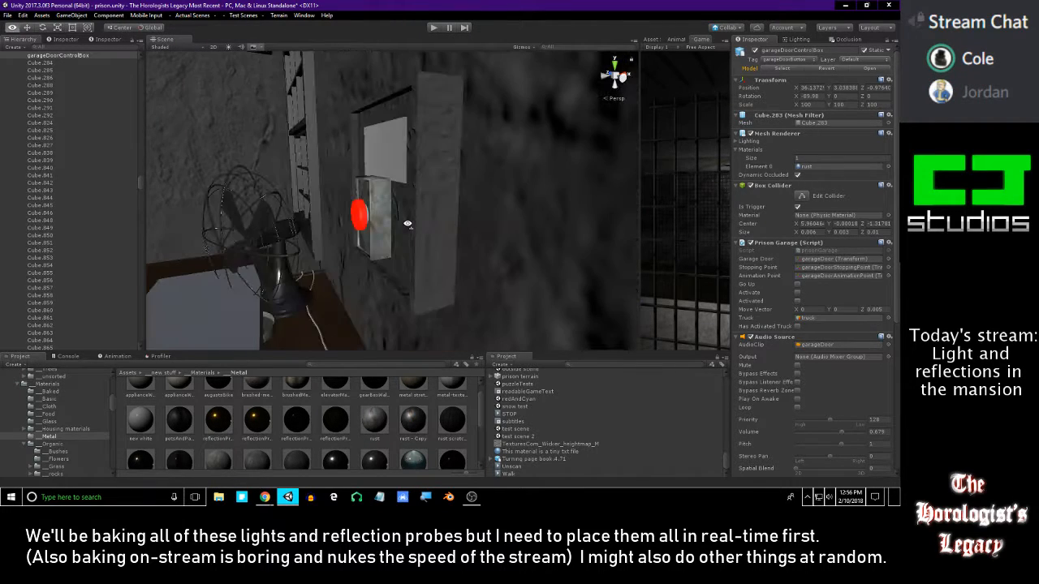
- Frame the cylinder behind the red button and inspect how it sits in the wall panel
{"action": "left_click", "coordinate": [365, 213]}
{"action": "left_click", "coordinate": [366, 213]}
{"action": "key", "text": "f"}
{"action": "mouse_move", "coordinate": [393, 190]}
{"action": "left_mouse_down", "text": "alt"}
{"action": "mouse_move", "coordinate": [378, 158]}
{"action": "mouse_move", "coordinate": [377, 181]}
{"action": "left_mouse_up", "text": "alt"}
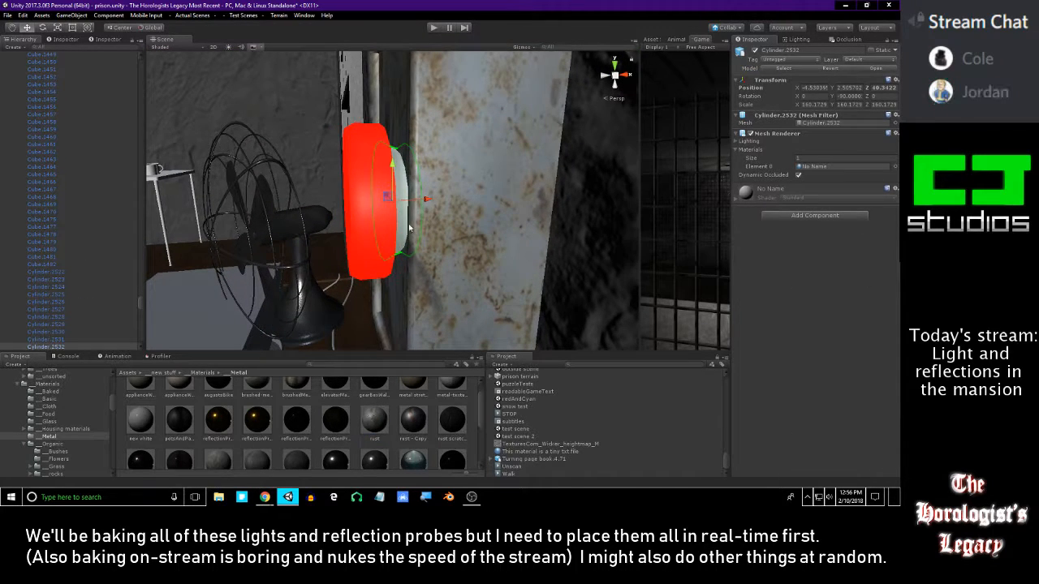
{"action": "left_click_drag", "start_coordinate": [409, 229], "coordinate": [403, 199]}
{"action": "left_click", "coordinate": [398, 394]}
{"action": "left_click_drag", "start_coordinate": [405, 349], "coordinate": [457, 242], "text": "alt"}
{"action": "right_click_drag", "start_coordinate": [457, 242], "coordinate": [340, 431], "text": "alt"}
{"action": "left_click_drag", "start_coordinate": [363, 293], "coordinate": [448, 285], "text": "alt"}
{"action": "right_click_drag", "start_coordinate": [433, 298], "coordinate": [409, 326]}
{"action": "right_click_drag", "start_coordinate": [321, 305], "coordinate": [320, 287]}
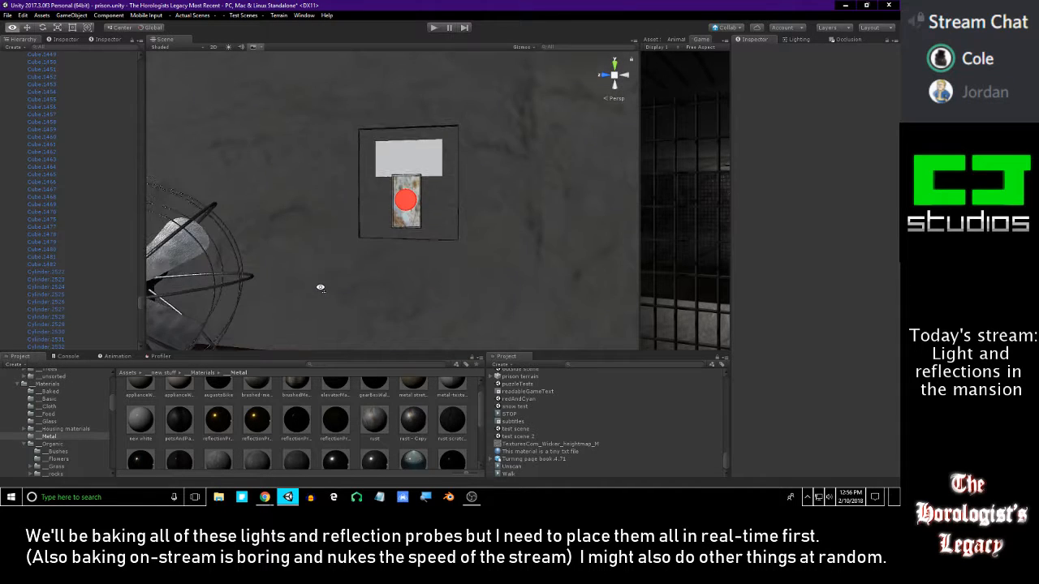
- Search the project assets for "dumb" and try the found materials on the white plate above the red button, undoing the last one
{"action": "left_click", "coordinate": [393, 174]}
{"action": "left_click", "coordinate": [394, 166]}
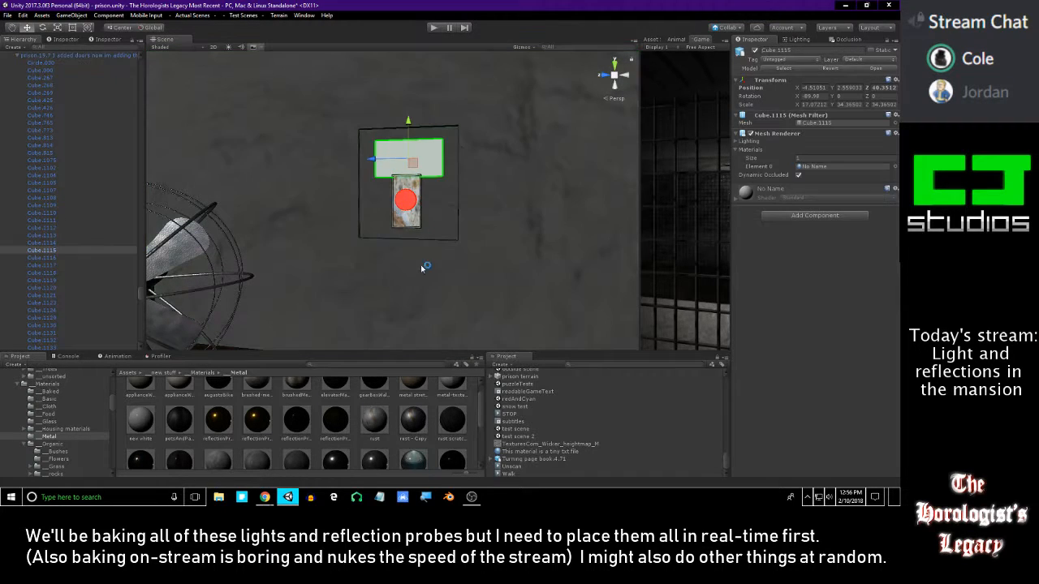
{"action": "left_click", "coordinate": [380, 366]}
{"action": "type", "text": "dumb"}
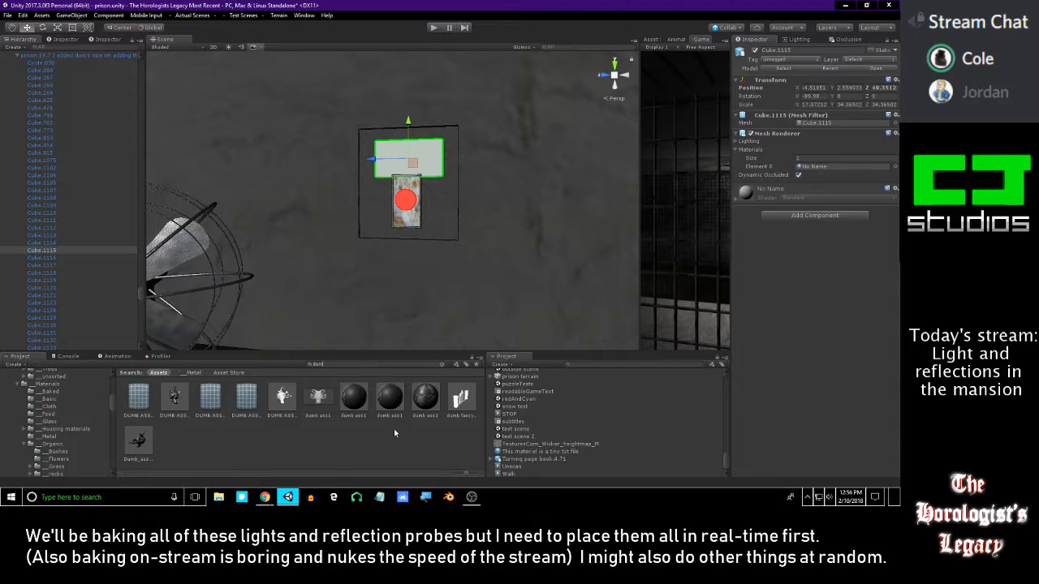
{"action": "left_click", "coordinate": [372, 279]}
{"action": "left_click_drag", "start_coordinate": [358, 404], "coordinate": [423, 164]}
{"action": "left_click_drag", "start_coordinate": [398, 403], "coordinate": [423, 148]}
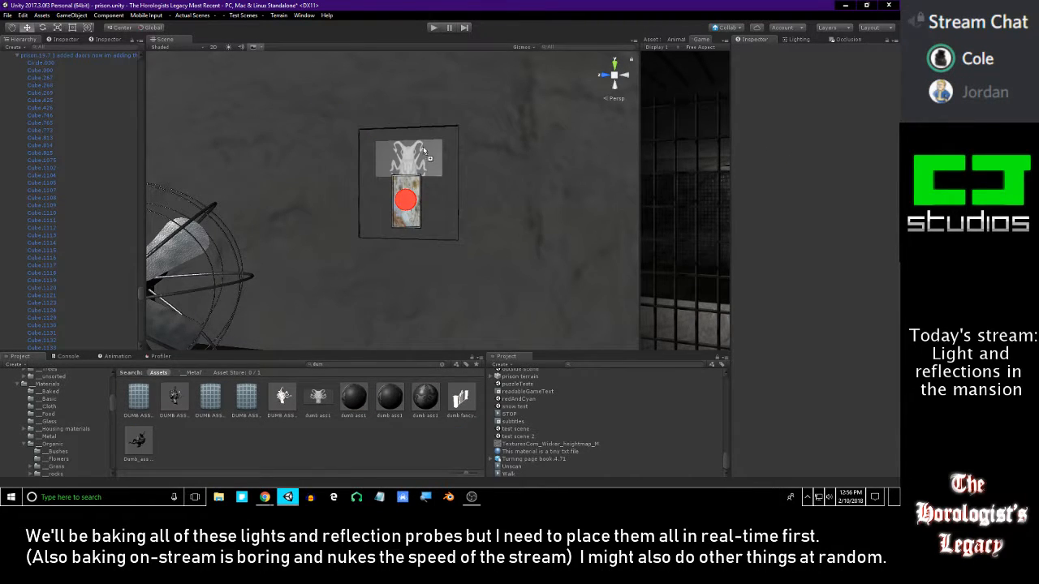
{"action": "left_click_drag", "start_coordinate": [421, 396], "coordinate": [428, 160]}
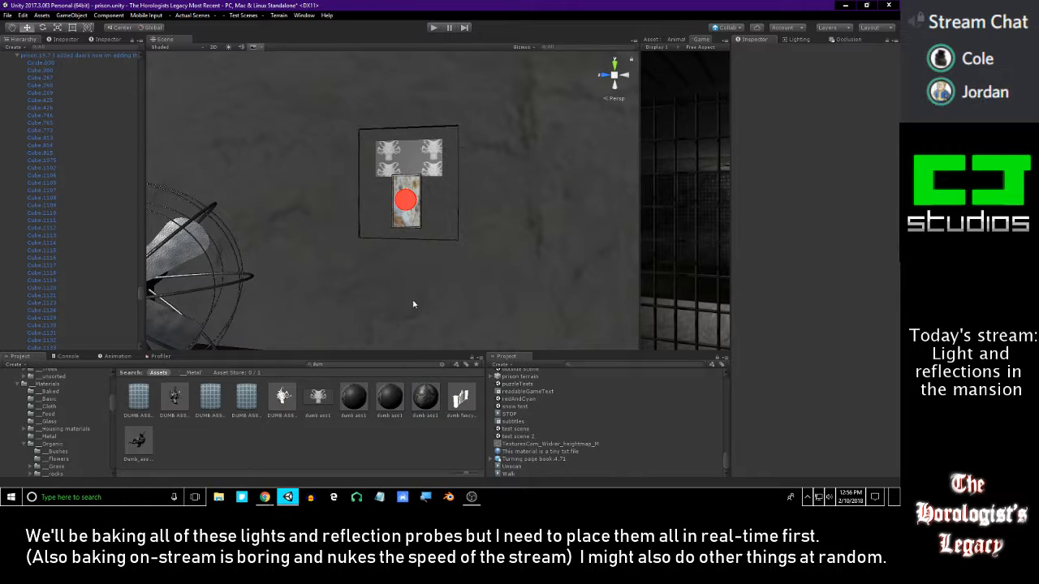
{"action": "key", "text": "ctrl+z"}
- Go to the garage door control box and examine its red button and conduits from the front and the side
{"action": "right_click_drag", "start_coordinate": [392, 304], "coordinate": [435, 252]}
{"action": "key", "text": "s"}
{"action": "key", "text": "w"}
{"action": "key", "text": "w"}
{"action": "key", "text": "s"}
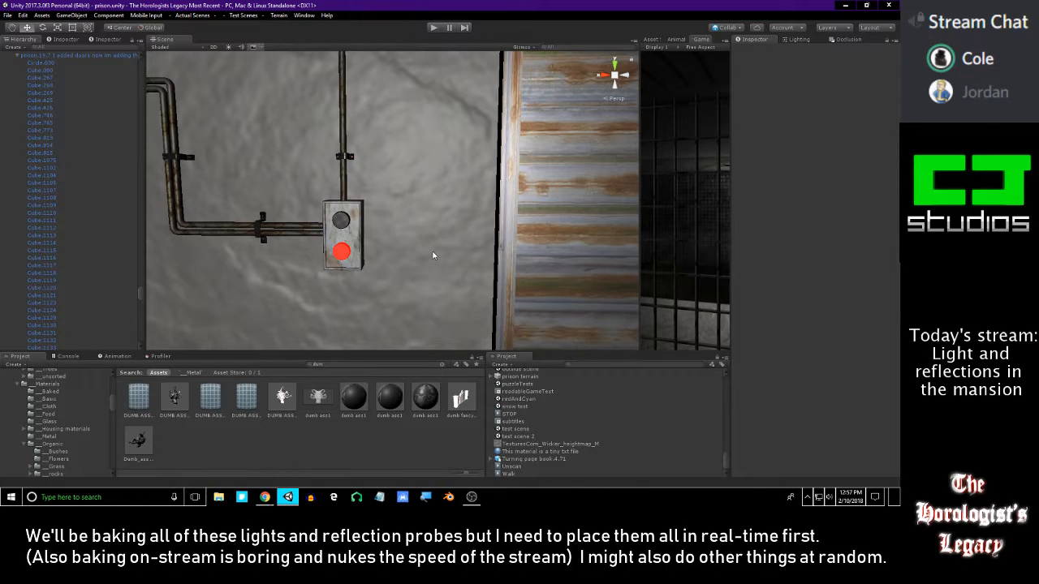
{"action": "left_click_drag", "start_coordinate": [418, 253], "coordinate": [313, 248], "text": "alt"}
{"action": "right_click_drag", "start_coordinate": [312, 248], "coordinate": [295, 251]}
{"action": "key", "text": "w"}
{"action": "key", "text": "s"}
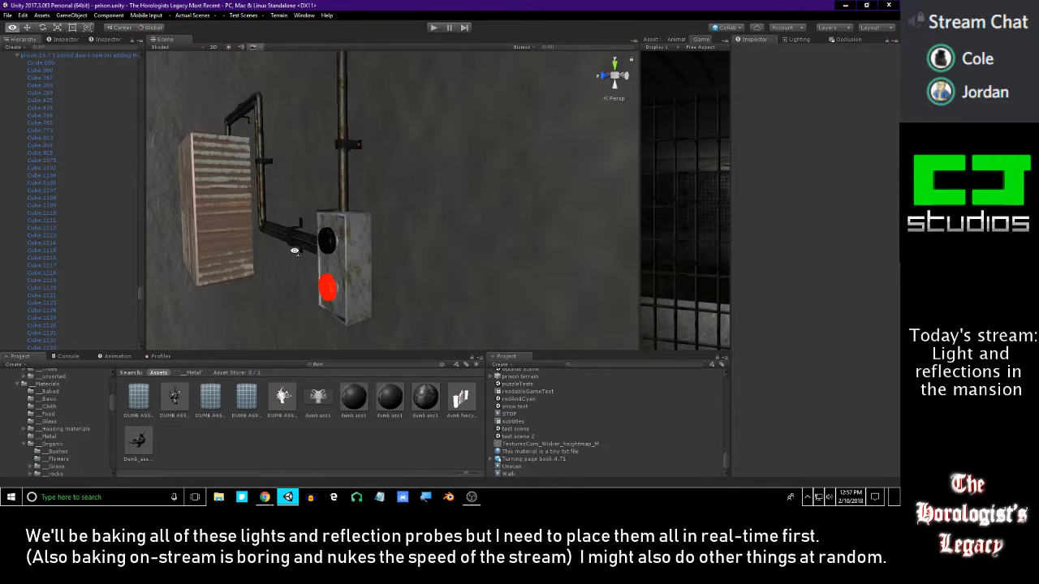
- Frame the garage door control box and turn on scene lighting to inspect the red glow around its button
{"action": "left_click", "coordinate": [350, 250]}
{"action": "key", "text": "f"}
{"action": "left_click_drag", "start_coordinate": [351, 250], "coordinate": [483, 283], "text": "alt"}
{"action": "right_click_drag", "start_coordinate": [483, 283], "coordinate": [589, 209], "text": "alt"}
{"action": "left_click_drag", "start_coordinate": [589, 209], "coordinate": [334, 154], "text": "alt"}
{"action": "scroll", "coordinate": [334, 155], "scroll_direction": "down", "scroll_amount": 10}
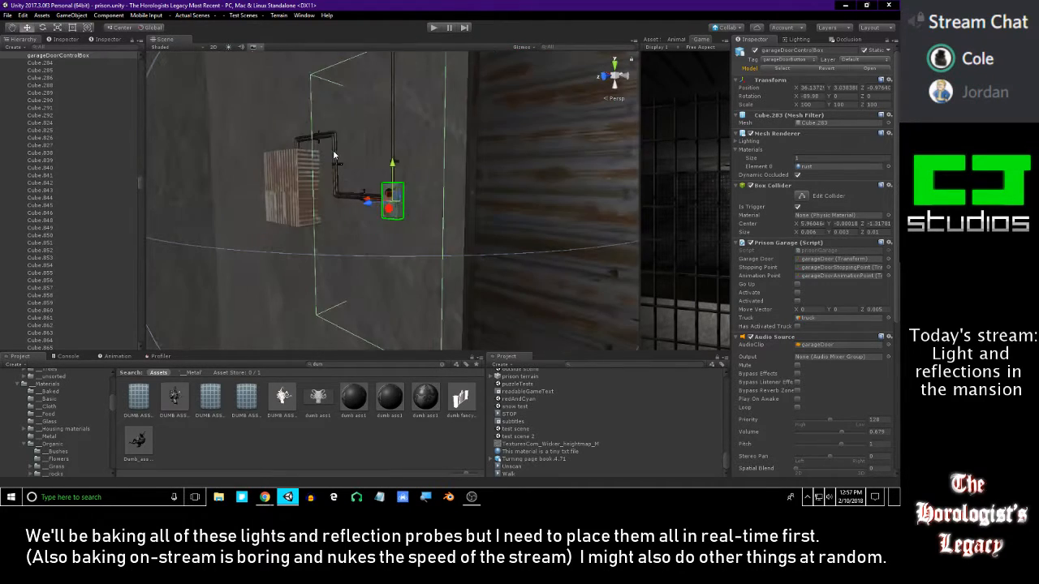
{"action": "left_click", "coordinate": [229, 47]}
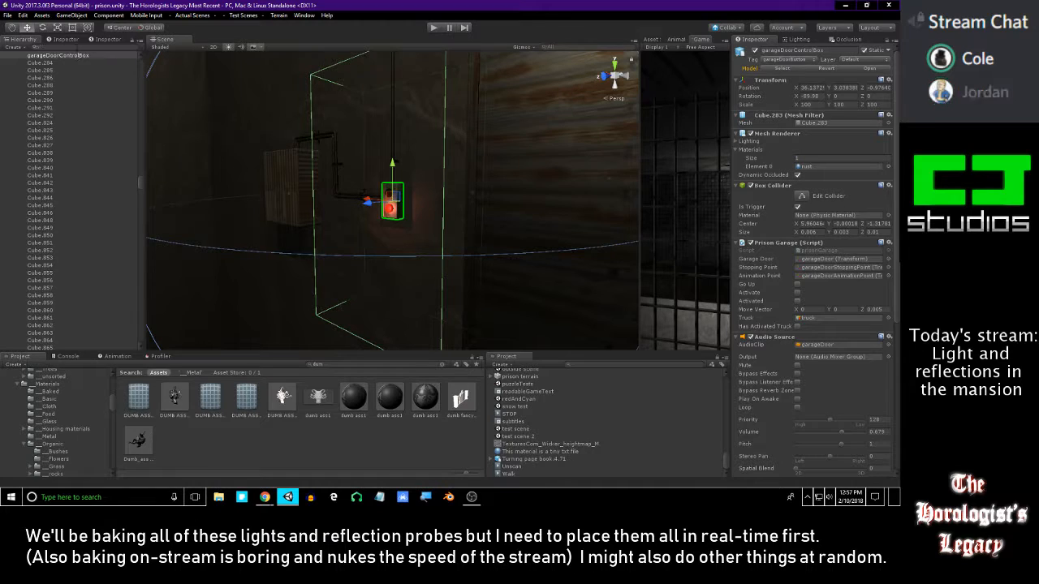
- Filter the hierarchy for "point" and look through the listed point lights for the control box's red light
{"action": "type", "text": "point"}
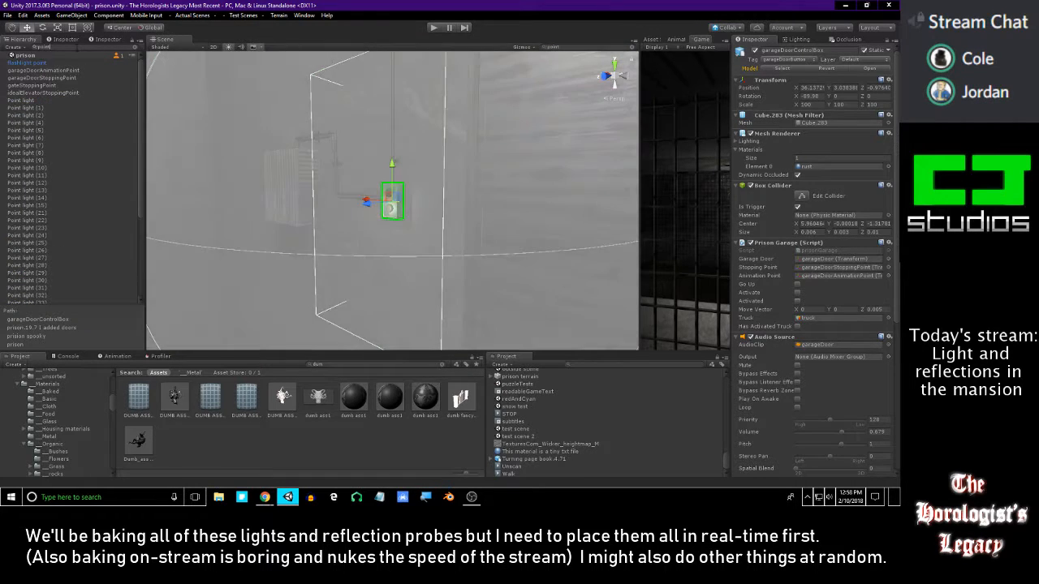
{"action": "left_click", "coordinate": [28, 100]}
{"action": "key", "text": "Down"}
{"action": "key", "text": "Down"}
{"action": "key", "text": "Down"}
{"action": "key", "text": "Down"}
{"action": "key", "text": "Down"}
{"action": "key", "text": "Down"}
{"action": "key", "text": "Down"}
{"action": "key", "text": "Down"}
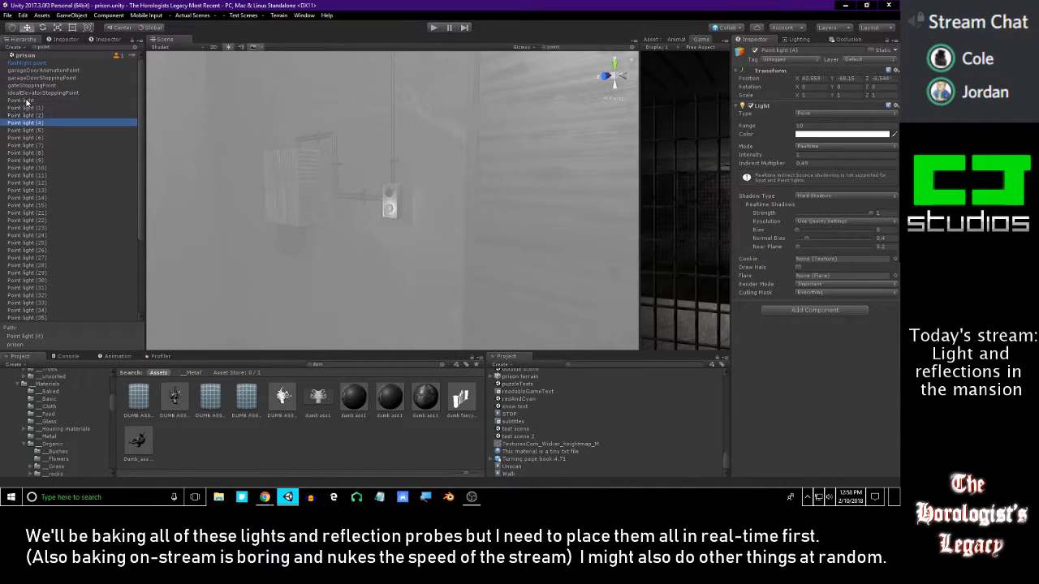
{"action": "key", "text": "Down"}
{"action": "key", "text": "Down"}
{"action": "key", "text": "Down"}
{"action": "key", "text": "Down"}
{"action": "key", "text": "Down"}
{"action": "key", "text": "Down"}
{"action": "key", "text": "Down"}
{"action": "key", "text": "Down"}
{"action": "key", "text": "Down"}
{"action": "key", "text": "Down"}
{"action": "key", "text": "Down"}
{"action": "key", "text": "Down"}
{"action": "key", "text": "Down"}
{"action": "key", "text": "Down"}
{"action": "key", "text": "Down"}
{"action": "key", "text": "Down"}
{"action": "key", "text": "Down"}
{"action": "key", "text": "Down"}
{"action": "key", "text": "Down"}
{"action": "key", "text": "Down"}
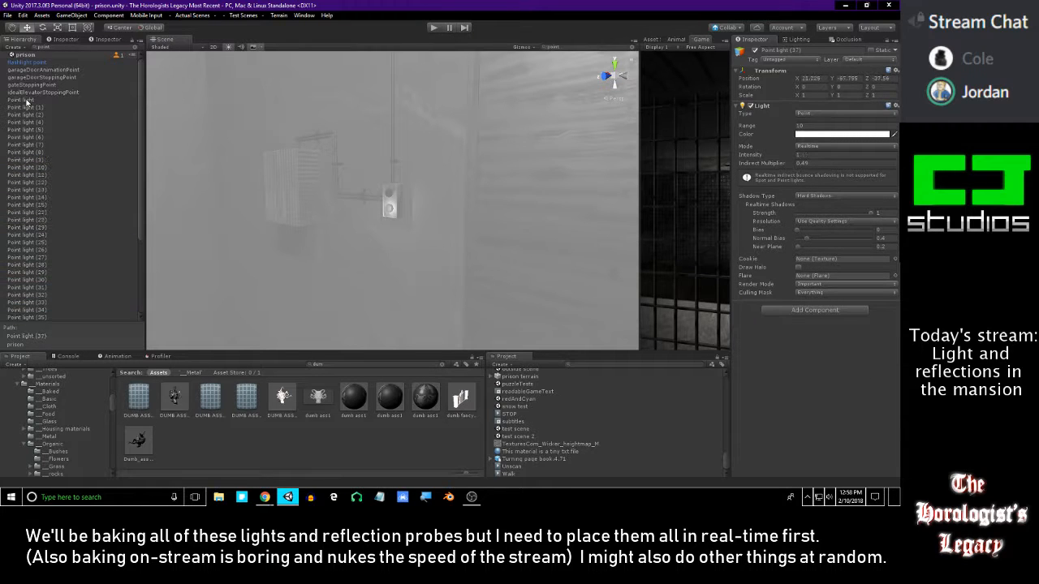
{"action": "key", "text": "Down"}
{"action": "key", "text": "Down"}
{"action": "key", "text": "Down"}
{"action": "key", "text": "Down"}
{"action": "key", "text": "Down"}
{"action": "key", "text": "Down"}
{"action": "key", "text": "Down"}
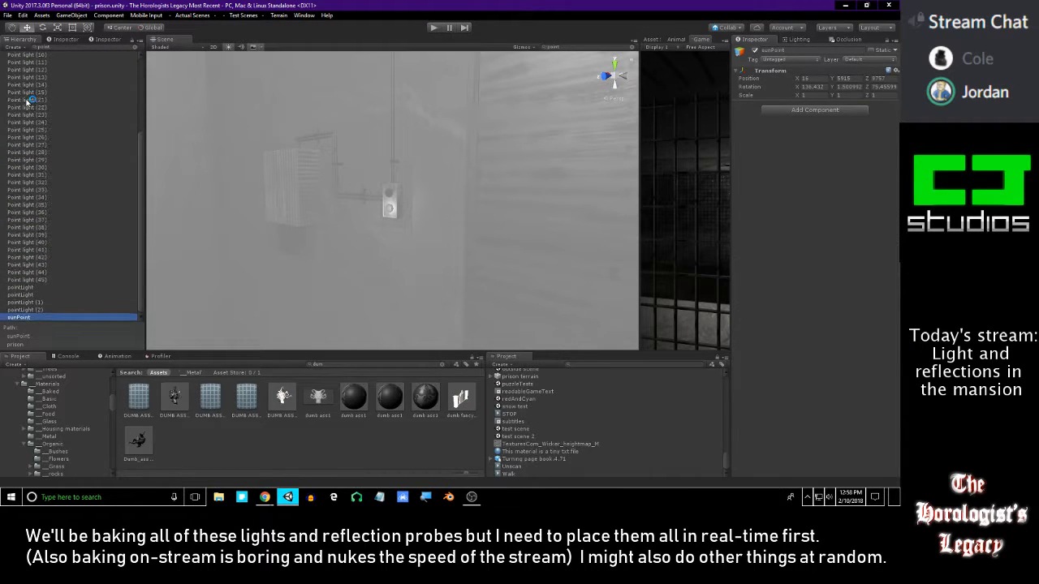
{"action": "key", "text": "Up"}
{"action": "key", "text": "Up"}
{"action": "key", "text": "Up"}
{"action": "key", "text": "Up"}
{"action": "key", "text": "Up"}
{"action": "key", "text": "Up"}
{"action": "key", "text": "Up"}
{"action": "key", "text": "Up"}
{"action": "key", "text": "Up"}
{"action": "key", "text": "Up"}
{"action": "key", "text": "Up"}
{"action": "key", "text": "Up"}
{"action": "key", "text": "Up"}
{"action": "key", "text": "Up"}
{"action": "key", "text": "Up"}
{"action": "key", "text": "Up"}
{"action": "key", "text": "Up"}
{"action": "key", "text": "Up"}
{"action": "key", "text": "Up"}
{"action": "key", "text": "Up"}
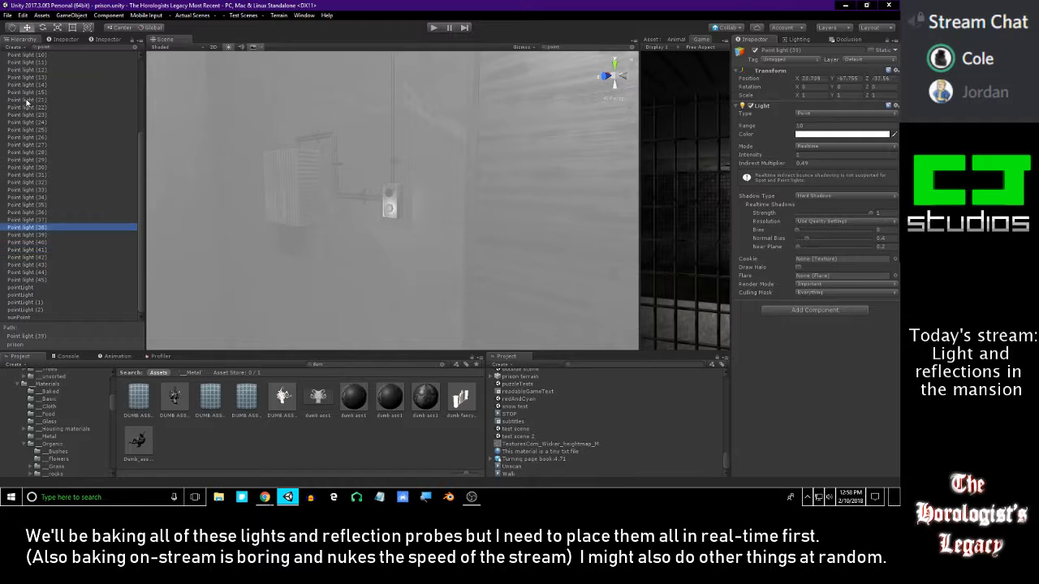
{"action": "key", "text": "Up"}
{"action": "key", "text": "Up"}
{"action": "key", "text": "Up"}
{"action": "key", "text": "Up"}
{"action": "key", "text": "Up"}
{"action": "key", "text": "Up"}
{"action": "key", "text": "Up"}
{"action": "key", "text": "Up"}
{"action": "key", "text": "Up"}
{"action": "key", "text": "Up"}
{"action": "key", "text": "Up"}
{"action": "key", "text": "Up"}
{"action": "key", "text": "Up"}
{"action": "key", "text": "Up"}
{"action": "key", "text": "Up"}
{"action": "key", "text": "Up"}
{"action": "key", "text": "Up"}
{"action": "key", "text": "Up"}
{"action": "key", "text": "Up"}
{"action": "key", "text": "Up"}
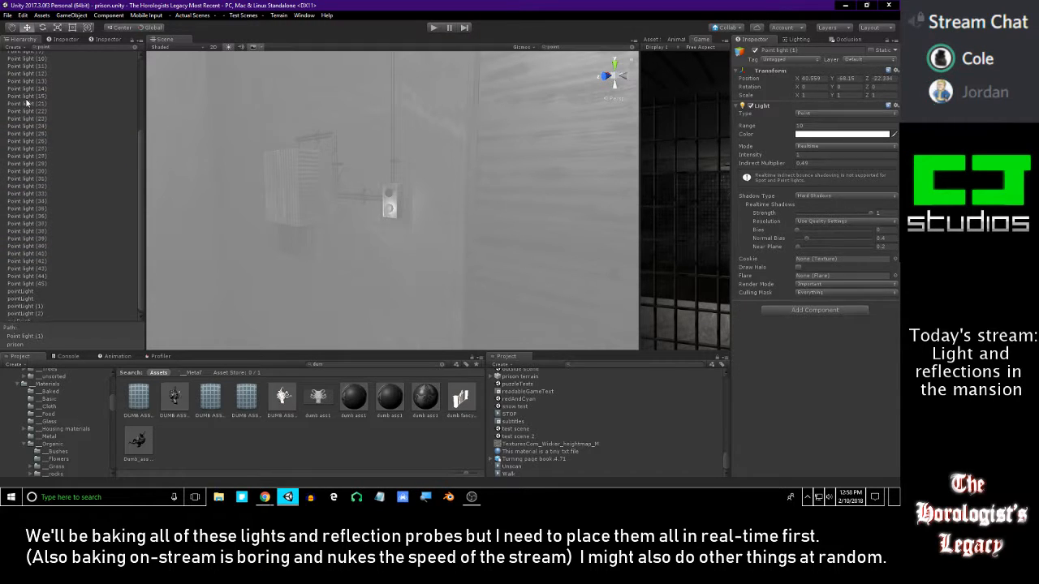
{"action": "key", "text": "Up"}
{"action": "key", "text": "Up"}
{"action": "key", "text": "Up"}
{"action": "key", "text": "Up"}
{"action": "key", "text": "Down"}
{"action": "key", "text": "Down"}
{"action": "key", "text": "Down"}
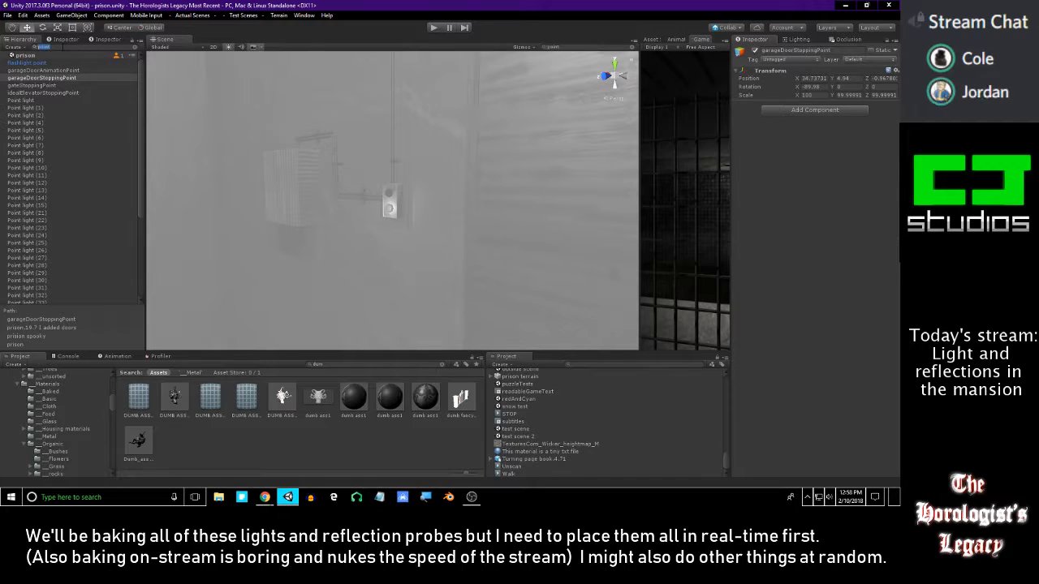
- Filter the hierarchy for "red" and select the red point light on the garage door control box's button
{"action": "type", "text": "red"}
{"action": "key", "text": "Down"}
{"action": "key", "text": "Down"}
{"action": "key", "text": "Down"}
{"action": "key", "text": "Down"}
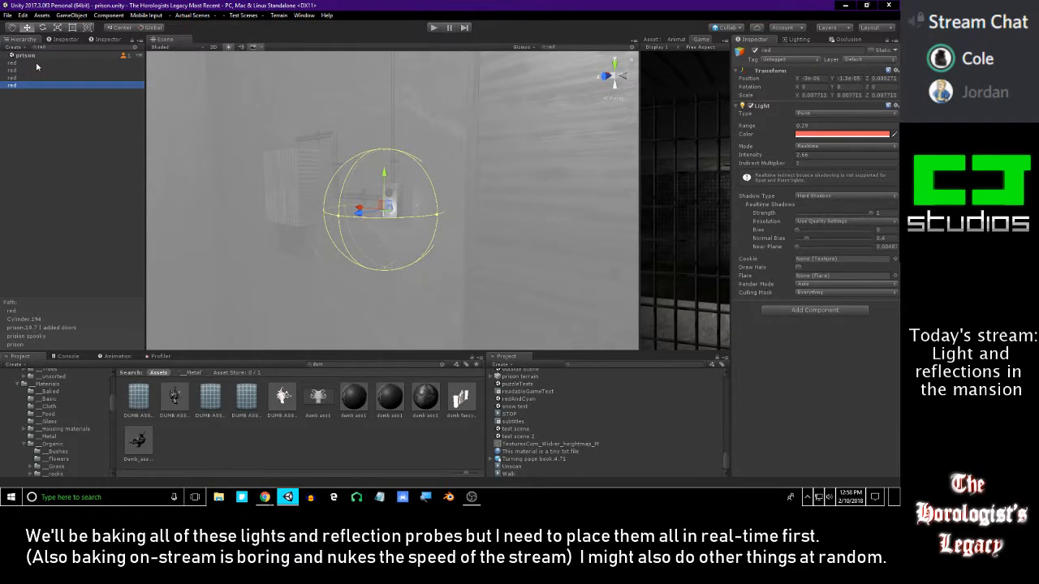
{"action": "key", "text": "Up"}
{"action": "key", "text": "Up"}
{"action": "key", "text": "Up"}
{"action": "key", "text": "Down"}
{"action": "key", "text": "Down"}
{"action": "key", "text": "Down"}
- Duplicate the control box's red light, clear the hierarchy filter, turn off scene lighting and move the copy far away from the box
{"action": "right_click_drag", "start_coordinate": [399, 167], "coordinate": [472, 187]}
{"action": "key", "text": "a"}
{"action": "left_click", "coordinate": [135, 55]}
{"action": "left_click", "coordinate": [230, 48]}
{"action": "key", "text": "s"}
{"action": "right_click_drag", "start_coordinate": [325, 154], "coordinate": [365, 190]}
{"action": "left_click_drag", "start_coordinate": [362, 260], "coordinate": [628, 225]}
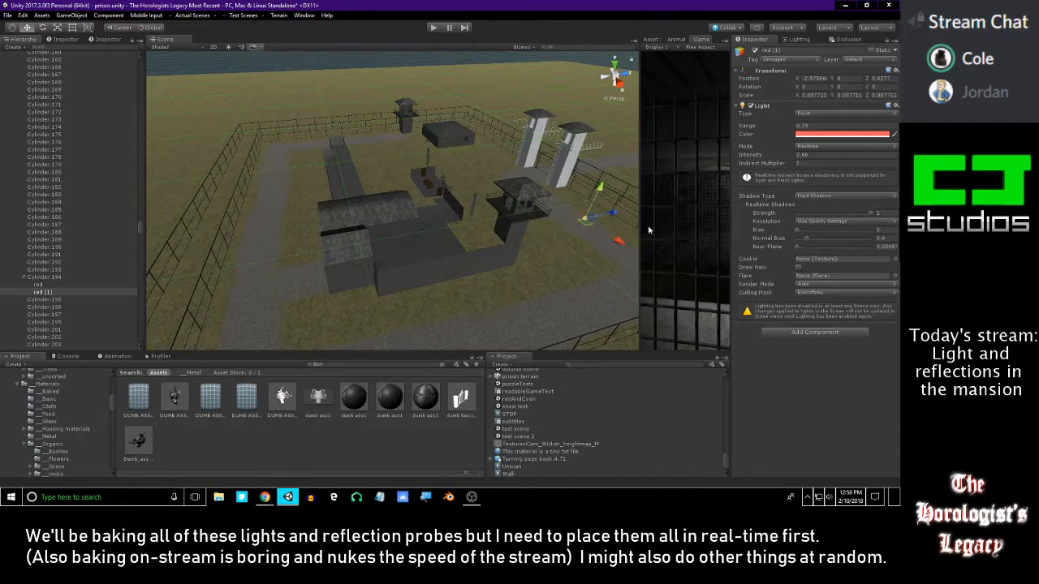
- Move the duplicated red light across the prison grounds toward the office's wall panel
{"action": "key", "text": "f"}
{"action": "right_click_drag", "start_coordinate": [461, 144], "coordinate": [253, 131]}
{"action": "key", "text": "s"}
{"action": "key", "text": "w"}
{"action": "left_click_drag", "start_coordinate": [302, 119], "coordinate": [265, 119]}
{"action": "left_click", "coordinate": [227, 47]}
{"action": "key", "text": "a"}
{"action": "right_click_drag", "start_coordinate": [252, 79], "coordinate": [325, 152]}
{"action": "left_click_drag", "start_coordinate": [344, 156], "coordinate": [557, 154]}
{"action": "key", "text": "d"}
- Turn on scene lighting, bring the duplicated red light beside the wall panel and lower it to the red button's height
{"action": "right_click_drag", "start_coordinate": [557, 154], "coordinate": [213, 63]}
{"action": "key", "text": "s"}
{"action": "left_click_drag", "start_coordinate": [325, 121], "coordinate": [344, 122]}
{"action": "left_click", "coordinate": [228, 46]}
{"action": "right_click_drag", "start_coordinate": [232, 57], "coordinate": [361, 122]}
{"action": "left_click_drag", "start_coordinate": [311, 123], "coordinate": [354, 135]}
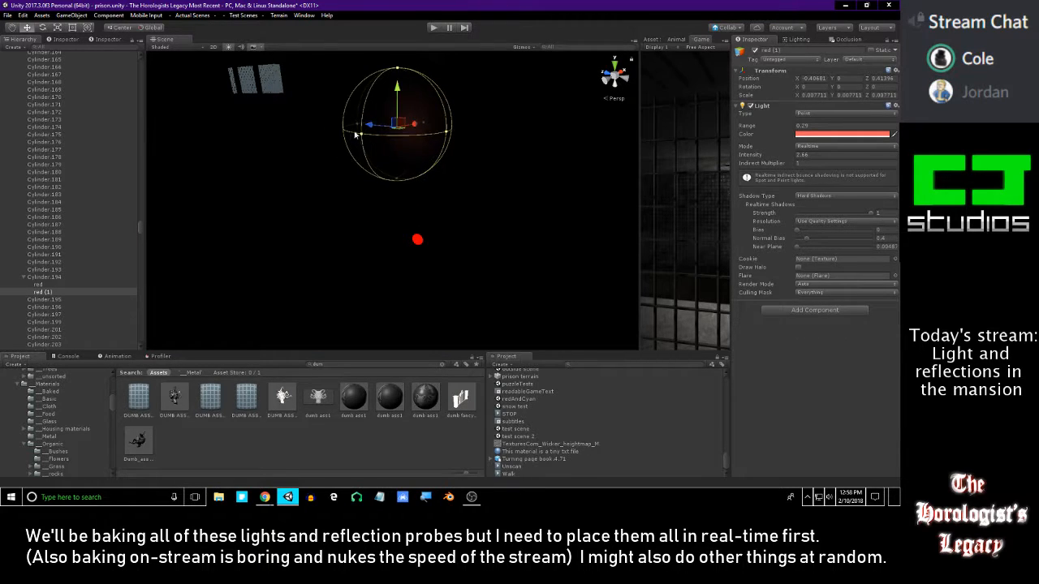
{"action": "left_click_drag", "start_coordinate": [396, 94], "coordinate": [397, 205]}
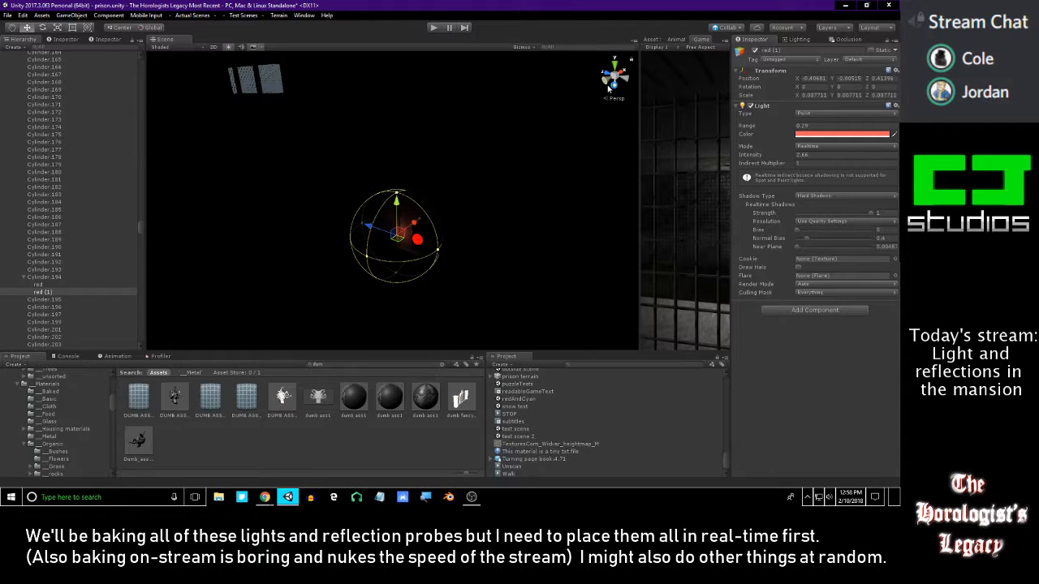
- Centre the duplicated red light on the wall panel's round button in the Left view
{"action": "left_click", "coordinate": [608, 84]}
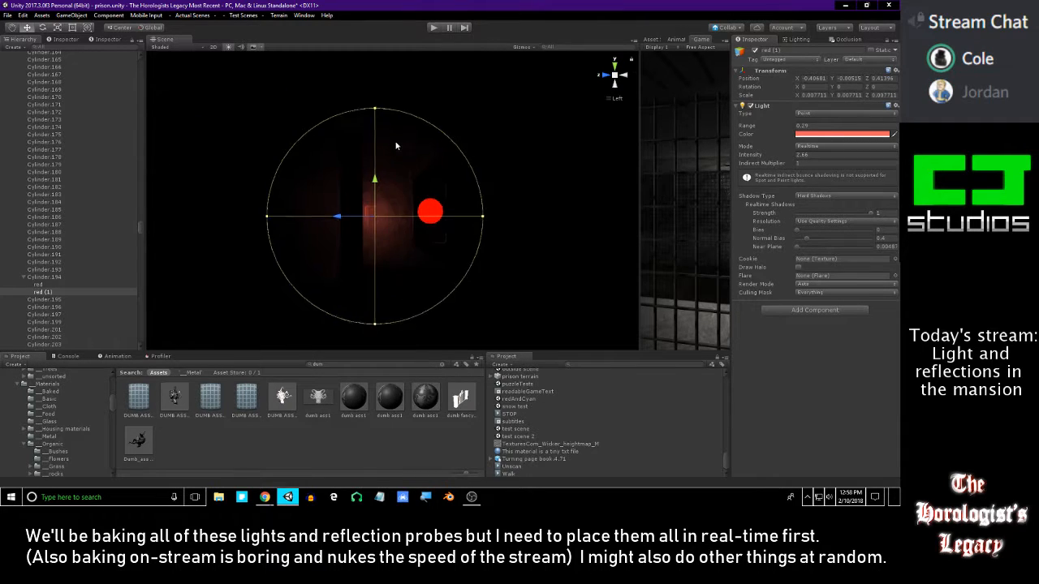
{"action": "scroll", "coordinate": [396, 145], "scroll_direction": "up", "scroll_amount": 9}
{"action": "left_click_drag", "start_coordinate": [321, 231], "coordinate": [415, 230]}
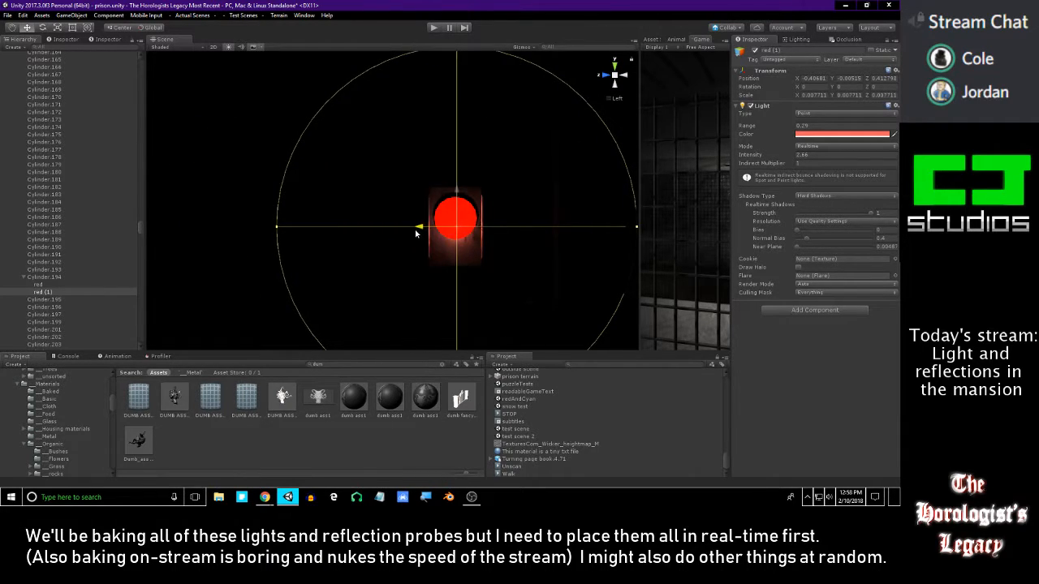
{"action": "left_click_drag", "start_coordinate": [456, 193], "coordinate": [457, 181]}
{"action": "left_click_drag", "start_coordinate": [418, 219], "coordinate": [418, 222]}
- In the Back view, shift the duplicated red light slightly out in front of the button, and return to perspective
{"action": "left_click", "coordinate": [622, 75]}
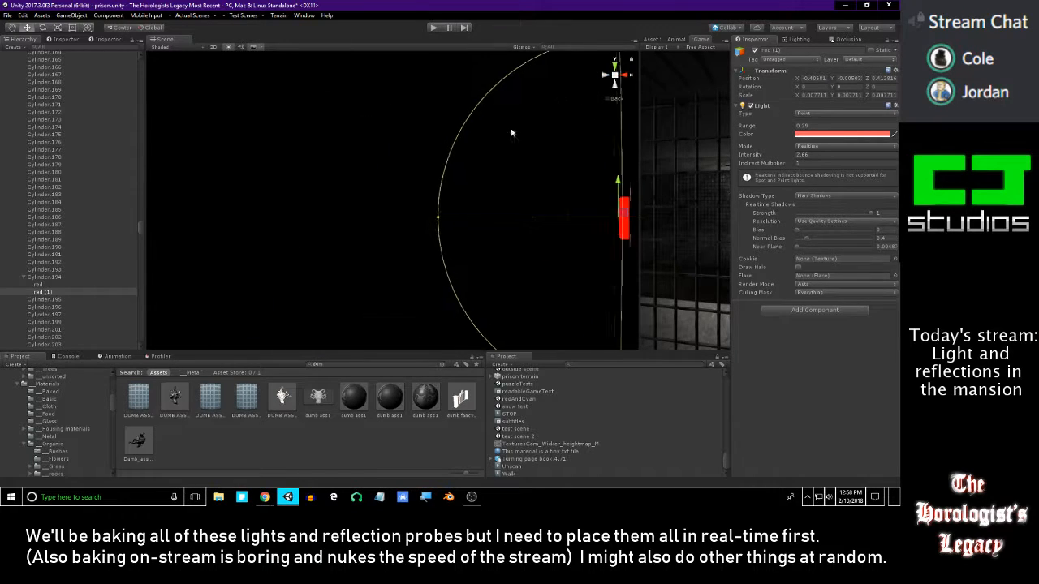
{"action": "left_click_drag", "start_coordinate": [607, 217], "coordinate": [571, 213]}
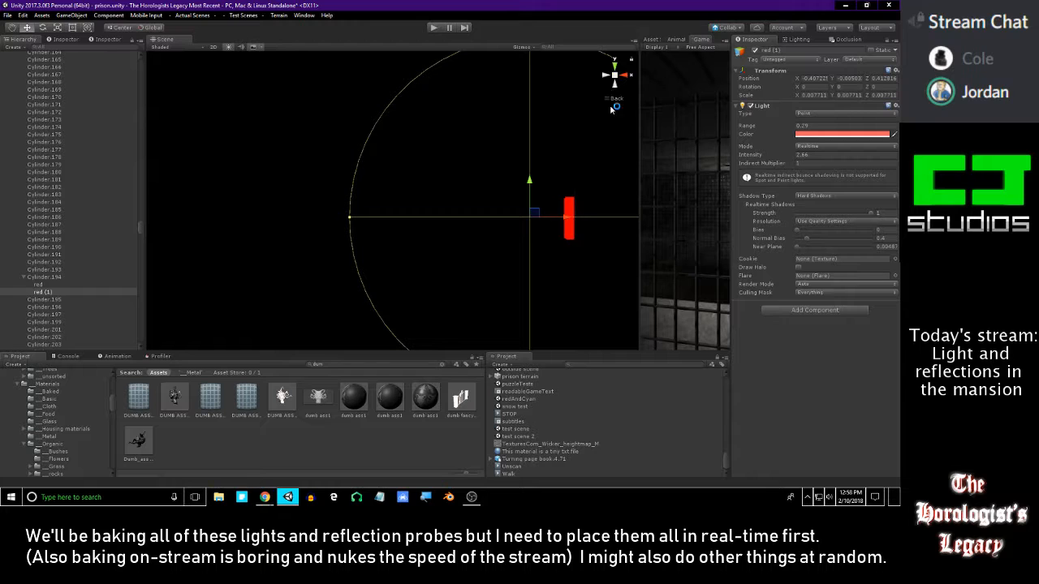
{"action": "left_click", "coordinate": [615, 78]}
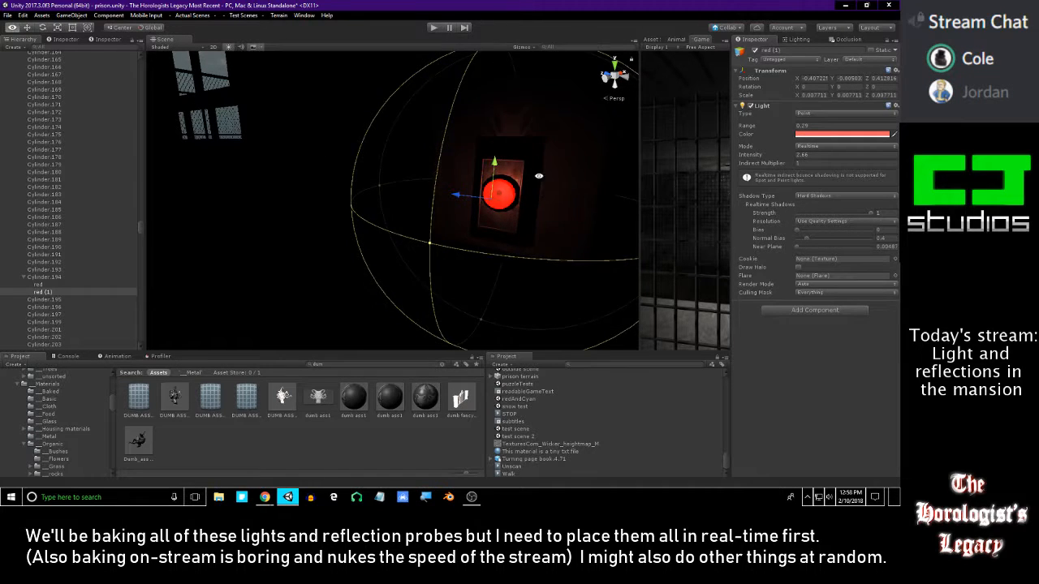
- Frame the duplicated red light and inspect its glow on the wall panel and button from several angles
{"action": "left_click_drag", "start_coordinate": [539, 176], "coordinate": [523, 201], "text": "alt"}
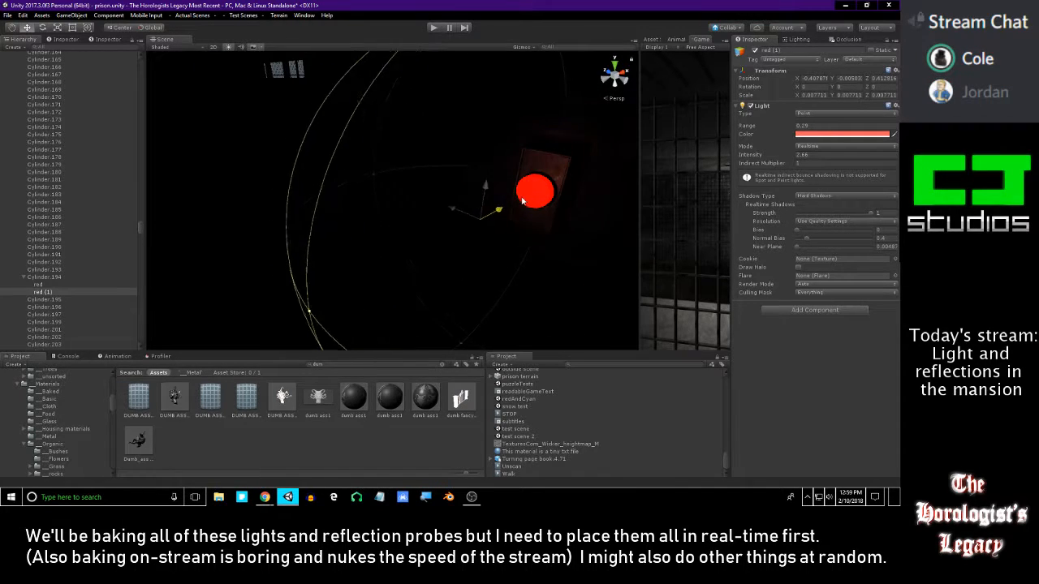
{"action": "key", "text": "f"}
{"action": "left_click_drag", "start_coordinate": [714, 146], "coordinate": [419, 174], "text": "alt"}
{"action": "left_click_drag", "start_coordinate": [322, 198], "coordinate": [396, 183], "text": "alt"}
{"action": "right_click_drag", "start_coordinate": [395, 183], "coordinate": [663, 229]}
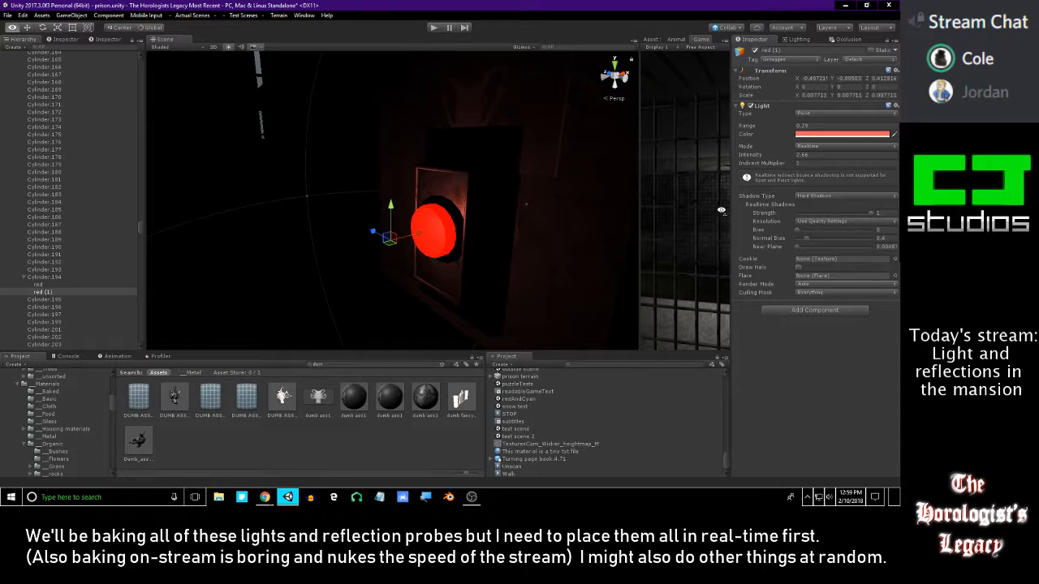
- Slightly lower the duplicated red light's intensity and check the wall panel's round button and its Red light material
{"action": "mouse_move", "coordinate": [782, 155]}
{"action": "left_mouse_down"}
{"action": "mouse_move", "coordinate": [819, 169]}
{"action": "mouse_move", "coordinate": [777, 162]}
{"action": "left_mouse_up"}
{"action": "key", "text": "s"}
{"action": "mouse_move", "coordinate": [534, 165]}
{"action": "right_mouse_down"}
{"action": "mouse_move", "coordinate": [543, 169]}
{"action": "mouse_move", "coordinate": [527, 171]}
{"action": "mouse_move", "coordinate": [536, 176]}
{"action": "right_mouse_up"}
{"action": "key", "text": "w"}
{"action": "left_click", "coordinate": [535, 197]}
{"action": "left_click", "coordinate": [535, 197]}
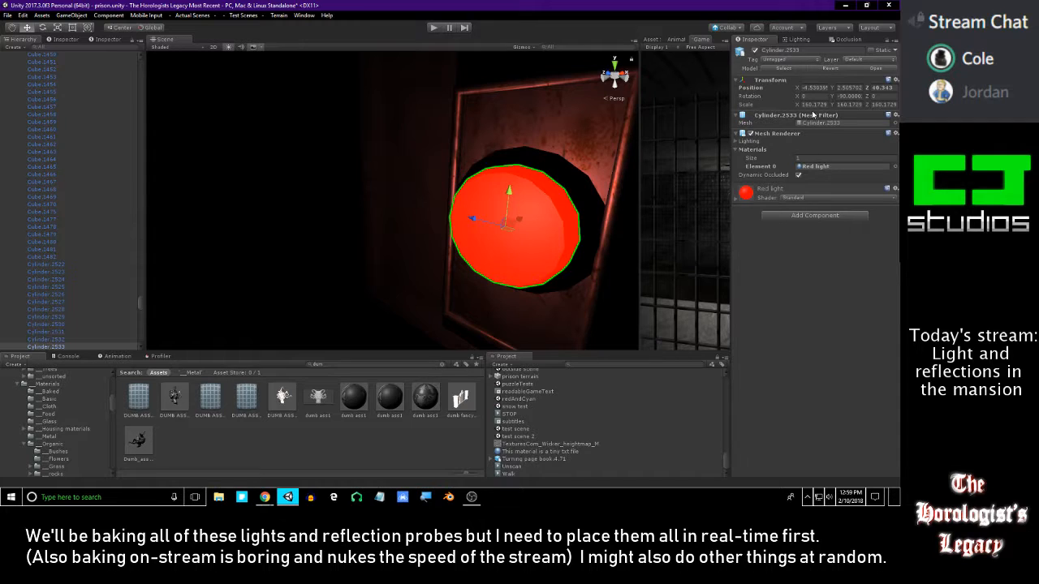
{"action": "left_click", "coordinate": [737, 142]}
{"action": "left_click", "coordinate": [811, 197]}
{"action": "left_click", "coordinate": [810, 205]}
- View the wall panel's red glow from across the dark office, clear the selection, and turn off scene lighting
{"action": "key", "text": "s"}
{"action": "right_click_drag", "start_coordinate": [487, 201], "coordinate": [464, 185]}
{"action": "key", "text": "a"}
{"action": "key", "text": "s"}
{"action": "left_click", "coordinate": [423, 463]}
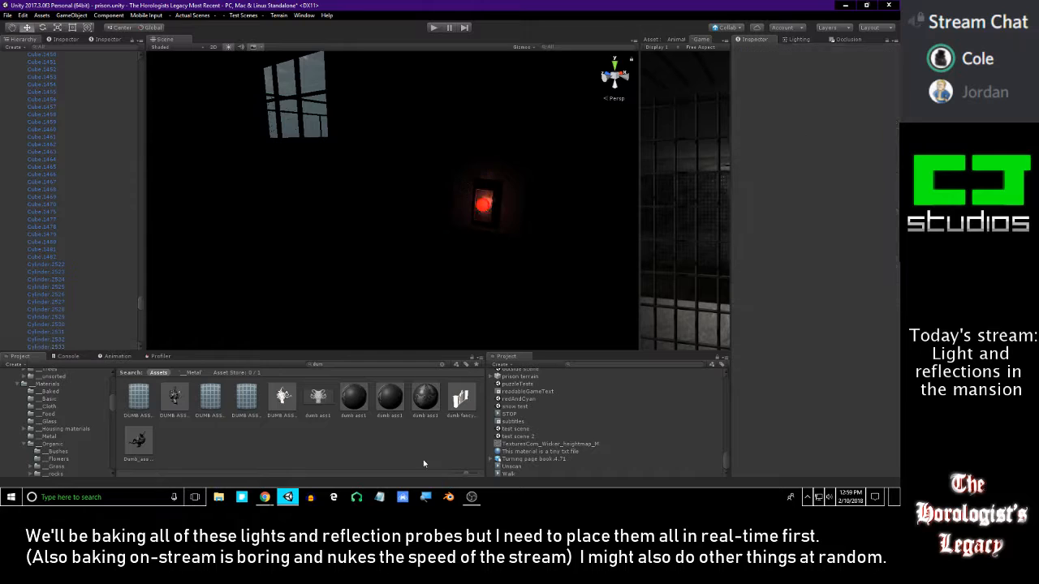
{"action": "left_click", "coordinate": [228, 47]}
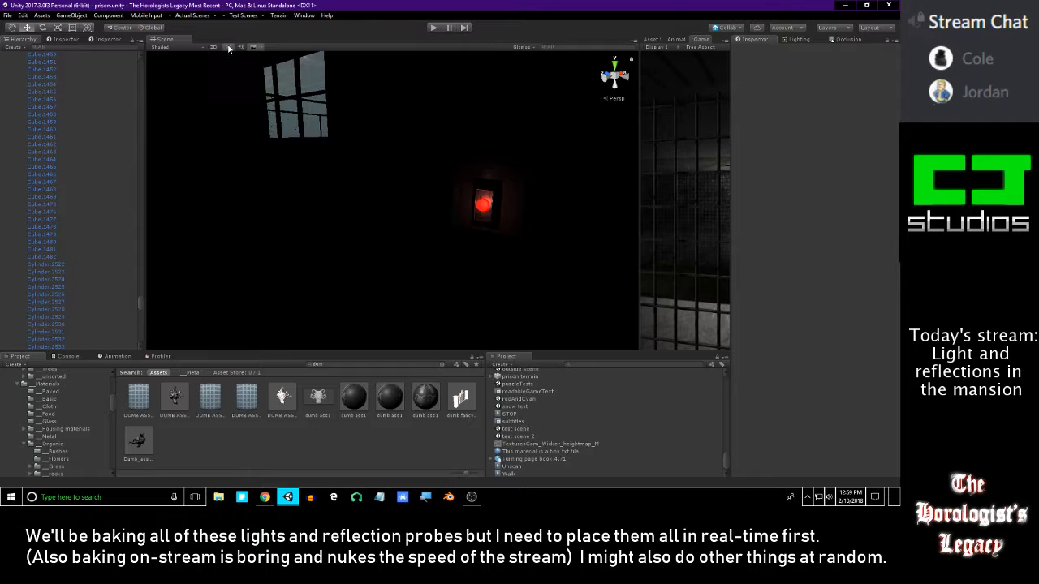
{"action": "key", "text": "alt+Tab"}
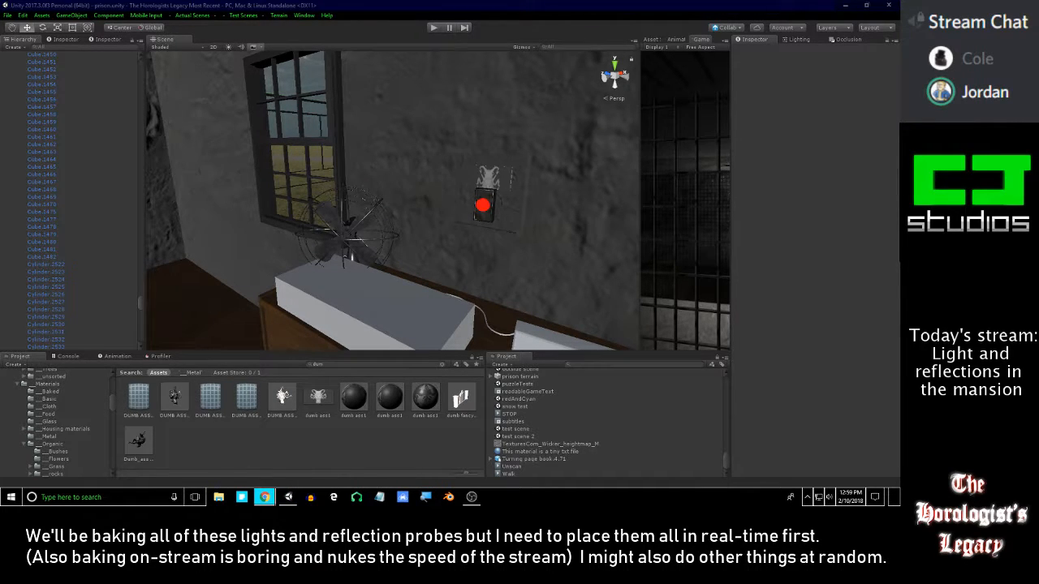
- Select the prisonGateButton box beside the fan on the office desk, and switch it off and on again to identify it
{"action": "right_click_drag", "start_coordinate": [481, 150], "coordinate": [439, 189]}
{"action": "key", "text": "s"}
{"action": "key", "text": "a"}
{"action": "key", "text": "d"}
{"action": "key", "text": "w"}
{"action": "right_click_drag", "start_coordinate": [308, 137], "coordinate": [390, 187]}
{"action": "left_click", "coordinate": [389, 187]}
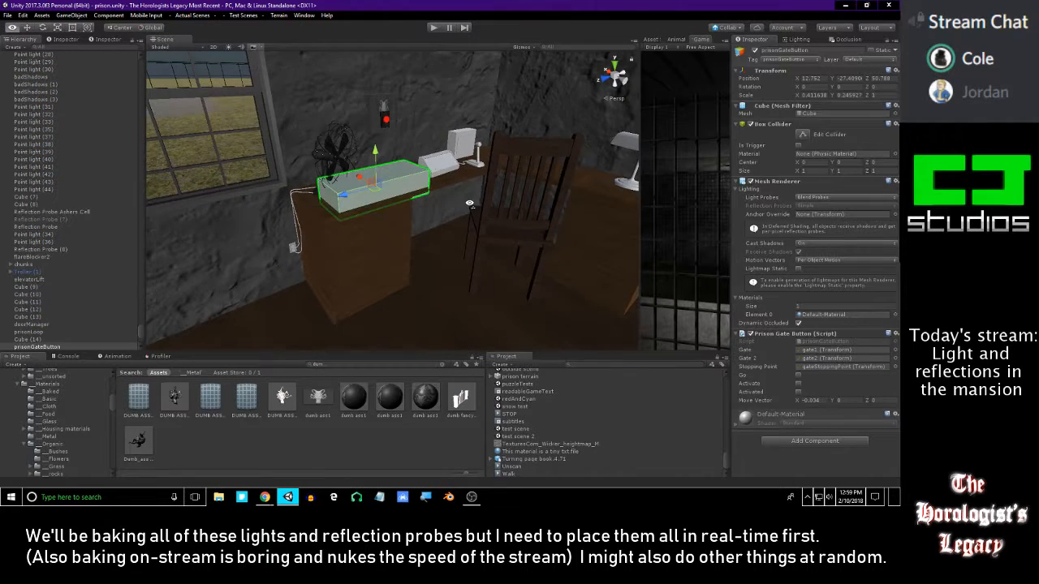
{"action": "key", "text": "f"}
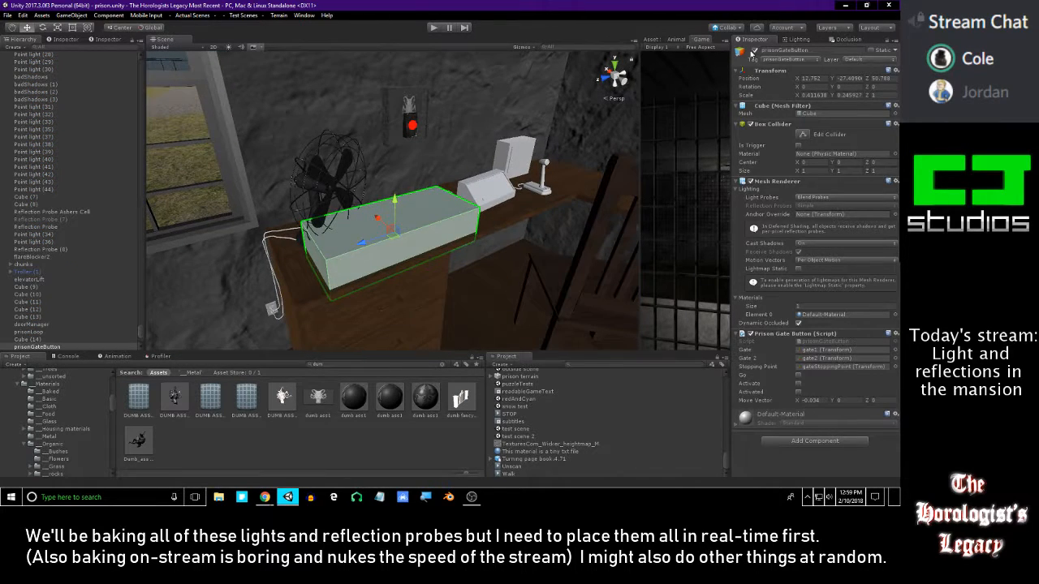
{"action": "left_click", "coordinate": [753, 51]}
{"action": "left_click", "coordinate": [753, 52]}
- Move the prisonGateButton box off the desk and place it over the wall panel with the red button
{"action": "right_click_drag", "start_coordinate": [401, 232], "coordinate": [383, 233]}
{"action": "left_click_drag", "start_coordinate": [383, 233], "coordinate": [449, 99]}
{"action": "right_click_drag", "start_coordinate": [449, 99], "coordinate": [409, 128]}
{"action": "left_click_drag", "start_coordinate": [335, 165], "coordinate": [308, 177]}
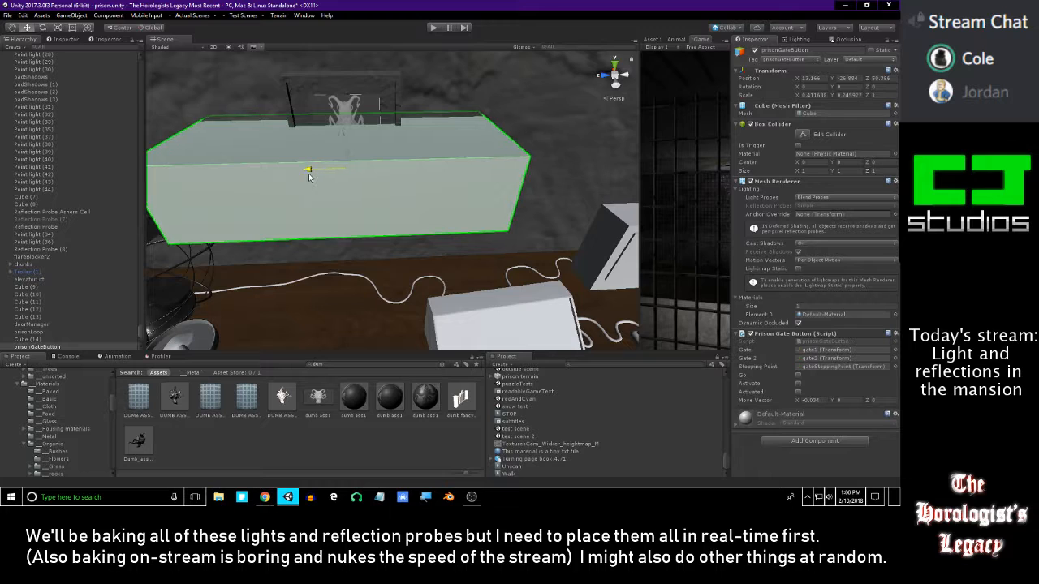
{"action": "right_click_drag", "start_coordinate": [424, 174], "coordinate": [430, 175]}
- Disable the prisonGateButton's Mesh Renderer and fine-tune the invisible box's position to centre it on the wall panel
{"action": "left_click", "coordinate": [751, 181]}
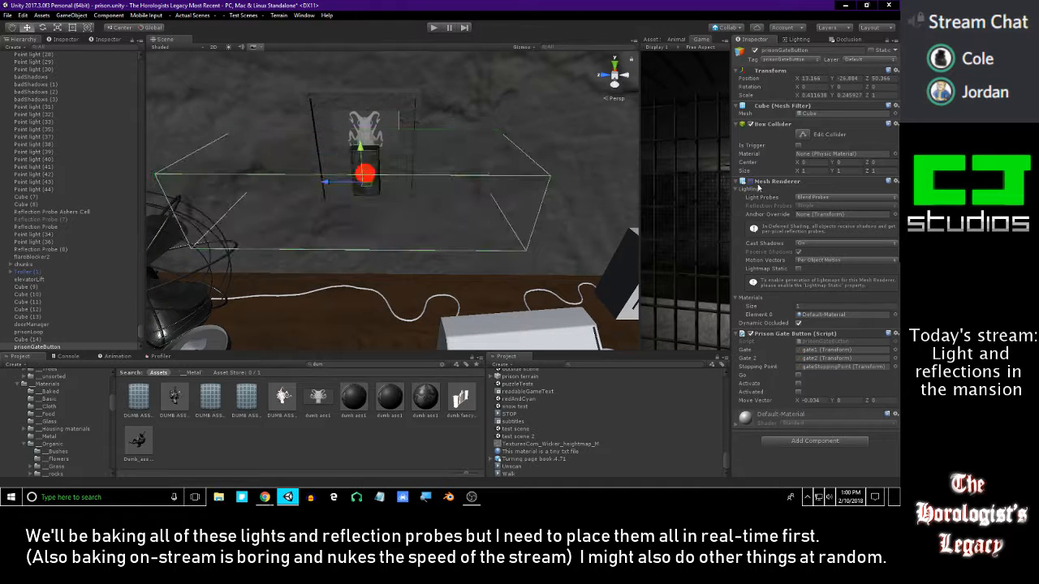
{"action": "left_click", "coordinate": [778, 183]}
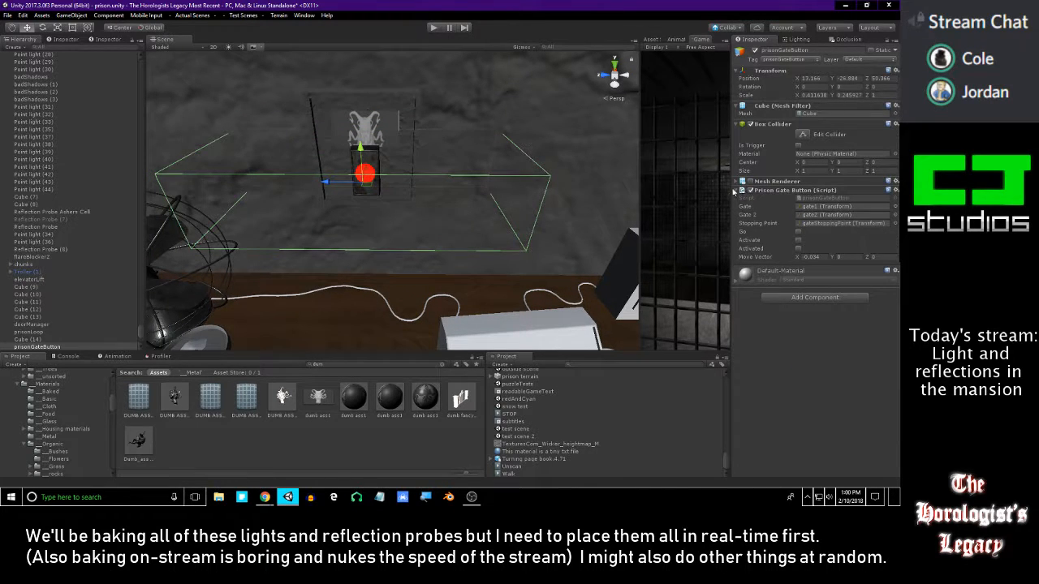
{"action": "key", "text": "f"}
{"action": "right_click_drag", "start_coordinate": [391, 175], "coordinate": [354, 202], "text": "alt"}
{"action": "mouse_move", "coordinate": [355, 202]}
{"action": "left_mouse_down", "text": "alt"}
{"action": "mouse_move", "coordinate": [322, 126]}
{"action": "mouse_move", "coordinate": [423, 231]}
{"action": "mouse_move", "coordinate": [438, 128]}
{"action": "mouse_move", "coordinate": [454, 156]}
{"action": "mouse_move", "coordinate": [685, 205]}
{"action": "mouse_move", "coordinate": [379, 203]}
{"action": "mouse_move", "coordinate": [370, 193]}
{"action": "mouse_move", "coordinate": [360, 216]}
{"action": "mouse_move", "coordinate": [353, 203]}
{"action": "left_mouse_up", "text": "alt"}
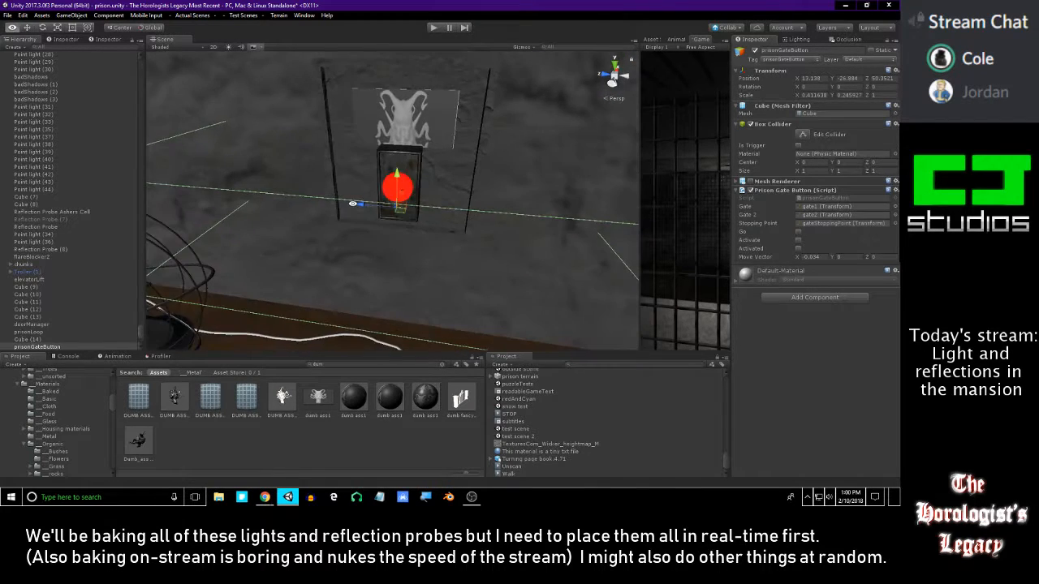
- Narrow the prisonGateButton's collider box, heighten it to a Y scale of about 0.36, and raise it to surround the wall panel
{"action": "left_click_drag", "start_coordinate": [403, 166], "coordinate": [411, 135], "text": "alt"}
{"action": "left_click_drag", "start_coordinate": [444, 177], "coordinate": [377, 196], "text": "alt"}
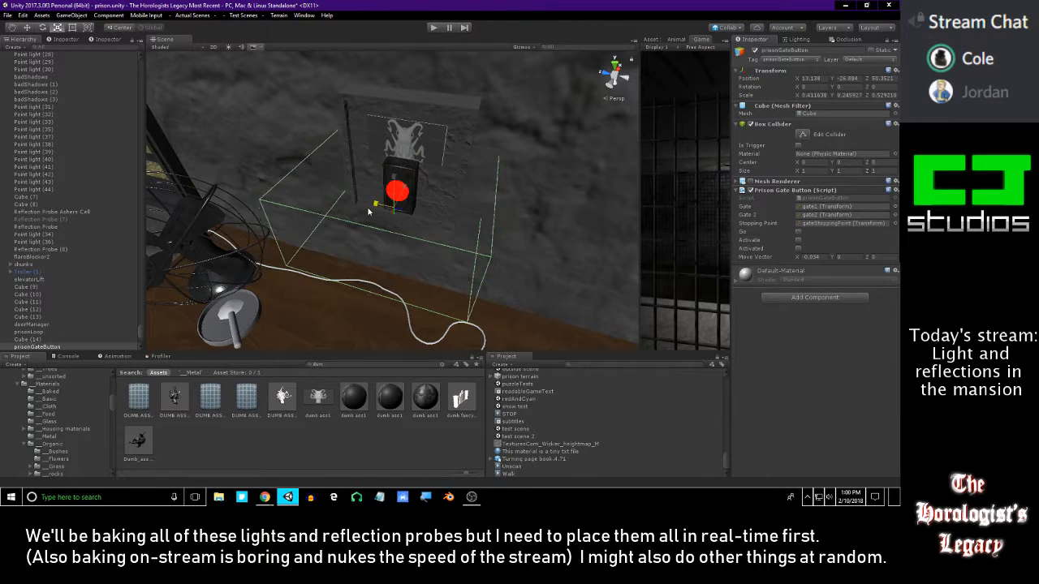
{"action": "left_click_drag", "start_coordinate": [368, 212], "coordinate": [258, 94]}
{"action": "key", "text": "w"}
{"action": "left_click_drag", "start_coordinate": [384, 136], "coordinate": [268, 498]}
{"action": "left_click_drag", "start_coordinate": [455, 195], "coordinate": [455, 68], "text": "alt"}
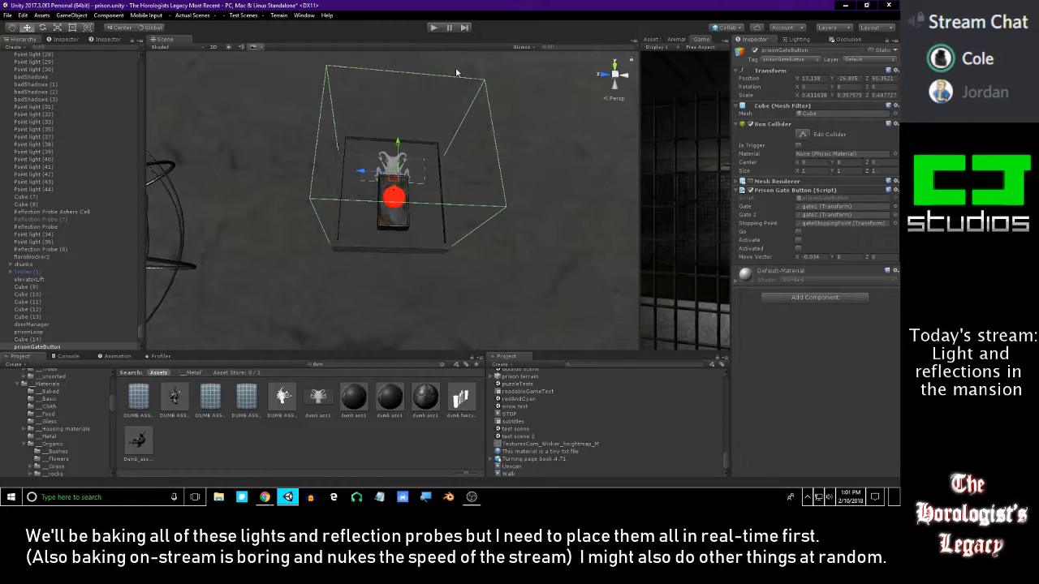
- Locate the office window frame's metal-texture2 material in the project and apply the metal texture next to it to a nearby object
{"action": "left_click_drag", "start_coordinate": [325, 183], "coordinate": [570, 150], "text": "alt"}
{"action": "left_click", "coordinate": [508, 169]}
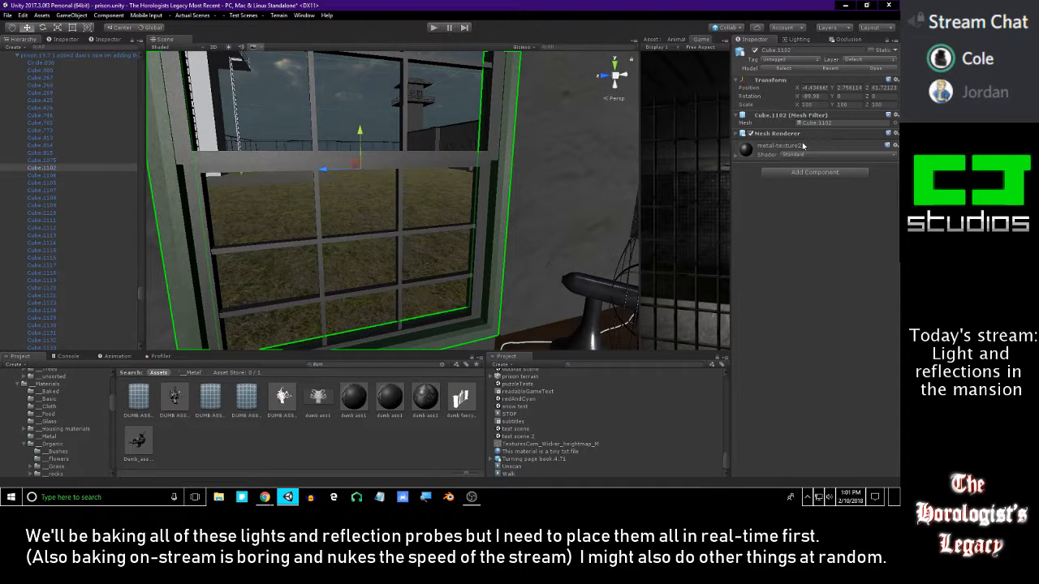
{"action": "left_click", "coordinate": [792, 135]}
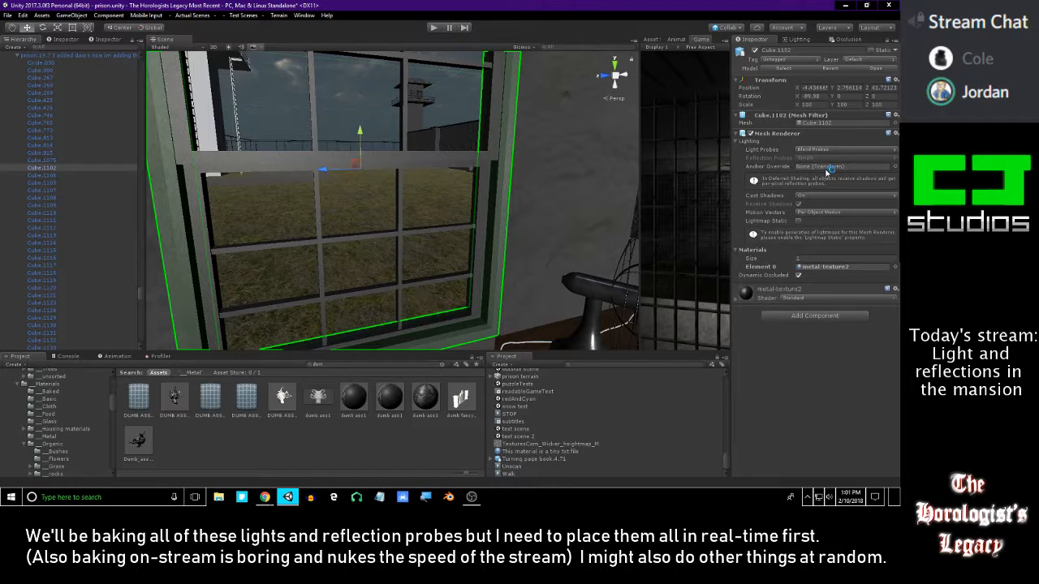
{"action": "left_click", "coordinate": [828, 269]}
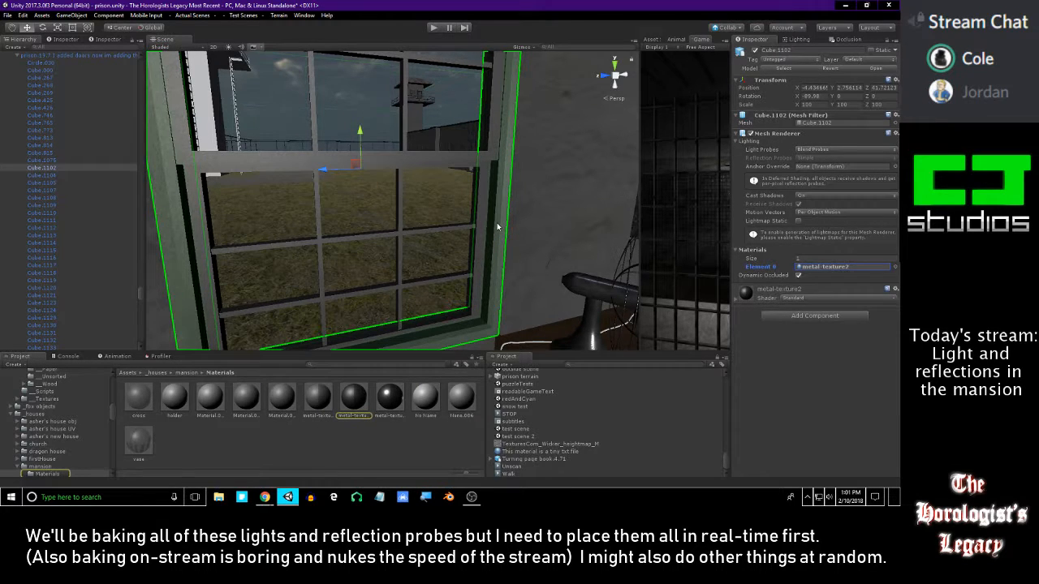
{"action": "right_click_drag", "start_coordinate": [497, 222], "coordinate": [365, 193]}
{"action": "left_click_drag", "start_coordinate": [386, 388], "coordinate": [365, 279]}
{"action": "right_click_drag", "start_coordinate": [363, 277], "coordinate": [344, 256]}
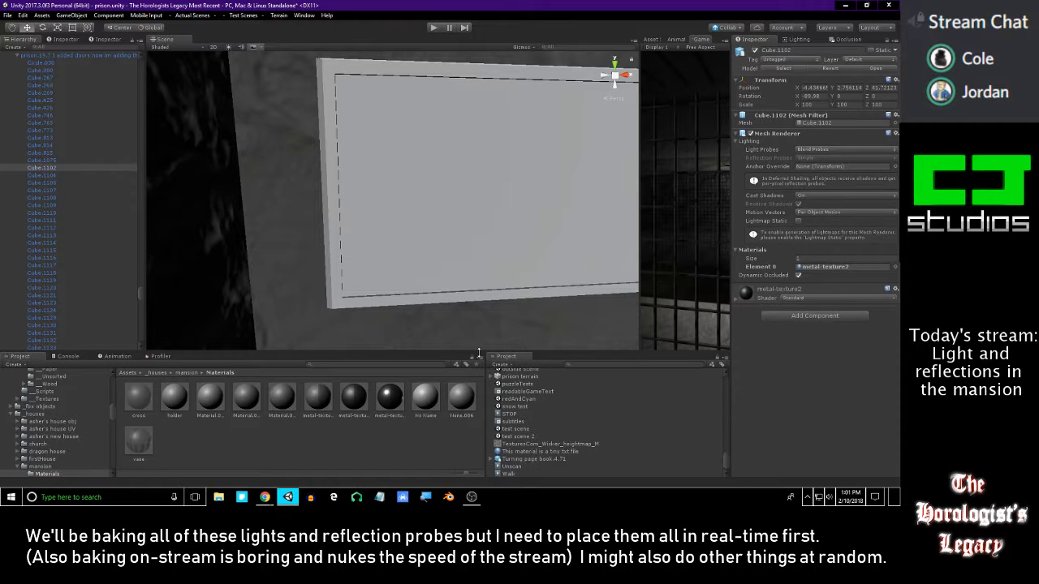
- Locate the wall's TexturesCom_Concrete1_albedo_M material through Plane.177 and apply it to the frame of the white wall board
{"action": "right_click_drag", "start_coordinate": [408, 317], "coordinate": [404, 233]}
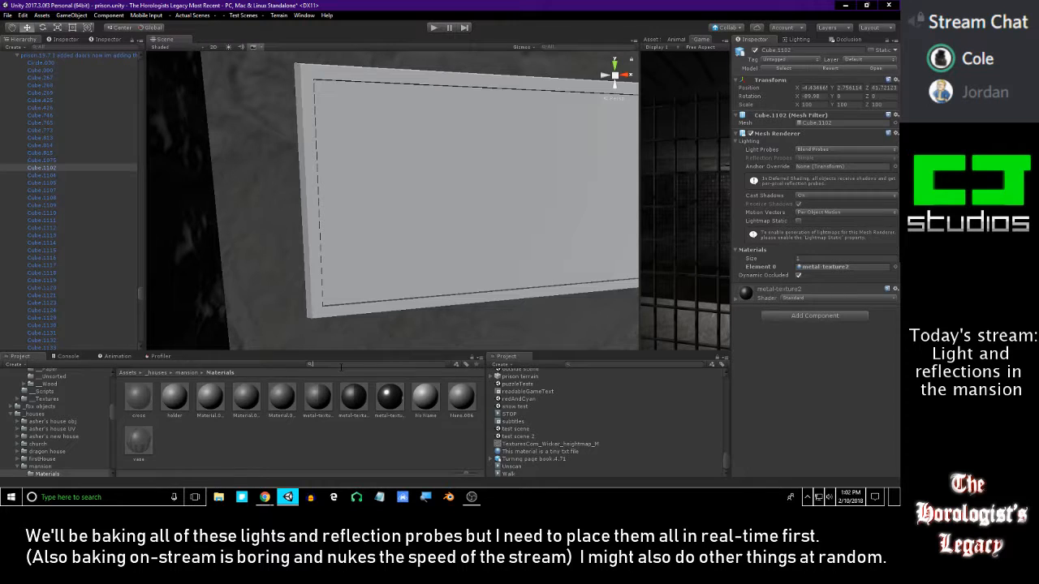
{"action": "left_click", "coordinate": [296, 195]}
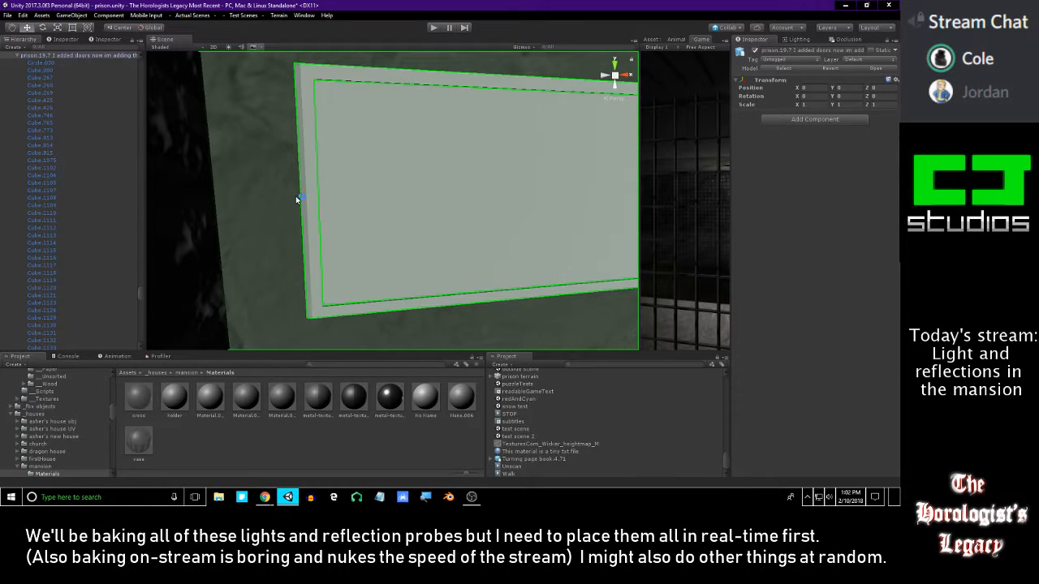
{"action": "left_click", "coordinate": [835, 267]}
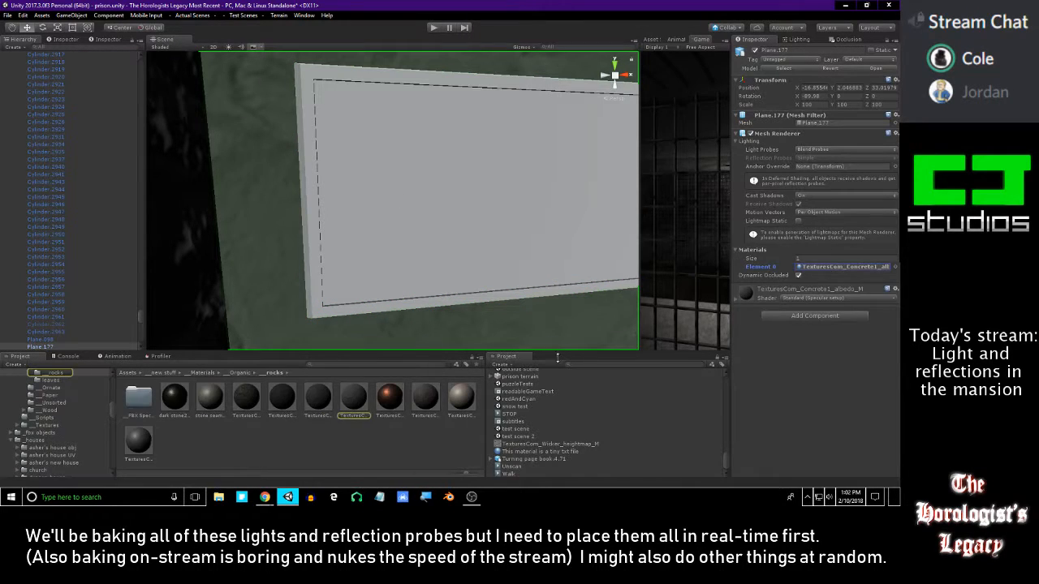
{"action": "left_click_drag", "start_coordinate": [360, 408], "coordinate": [314, 317]}
{"action": "left_click", "coordinate": [379, 438]}
{"action": "right_click_drag", "start_coordinate": [337, 288], "coordinate": [330, 279]}
{"action": "key", "text": "s"}
{"action": "right_click_drag", "start_coordinate": [349, 235], "coordinate": [629, 241]}
{"action": "key", "text": "w"}
{"action": "left_click", "coordinate": [310, 207]}
{"action": "key", "text": "s"}
{"action": "left_click", "coordinate": [343, 221]}
{"action": "left_click", "coordinate": [628, 241]}
{"action": "key", "text": "f"}
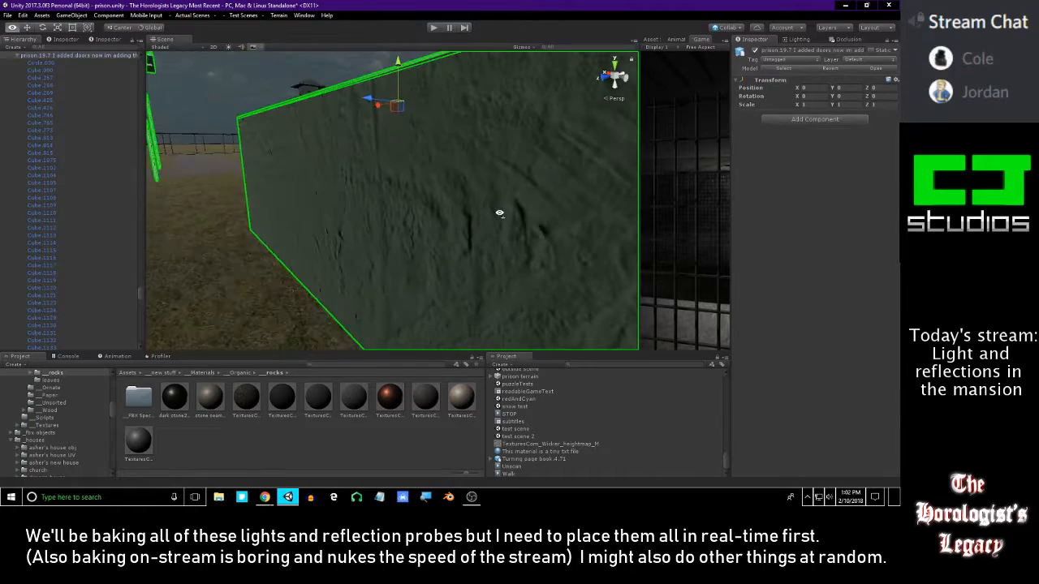
{"action": "left_click_drag", "start_coordinate": [524, 192], "coordinate": [444, 277]}
{"action": "right_click_drag", "start_coordinate": [444, 277], "coordinate": [376, 219]}
{"action": "key", "text": "ctrl+z"}
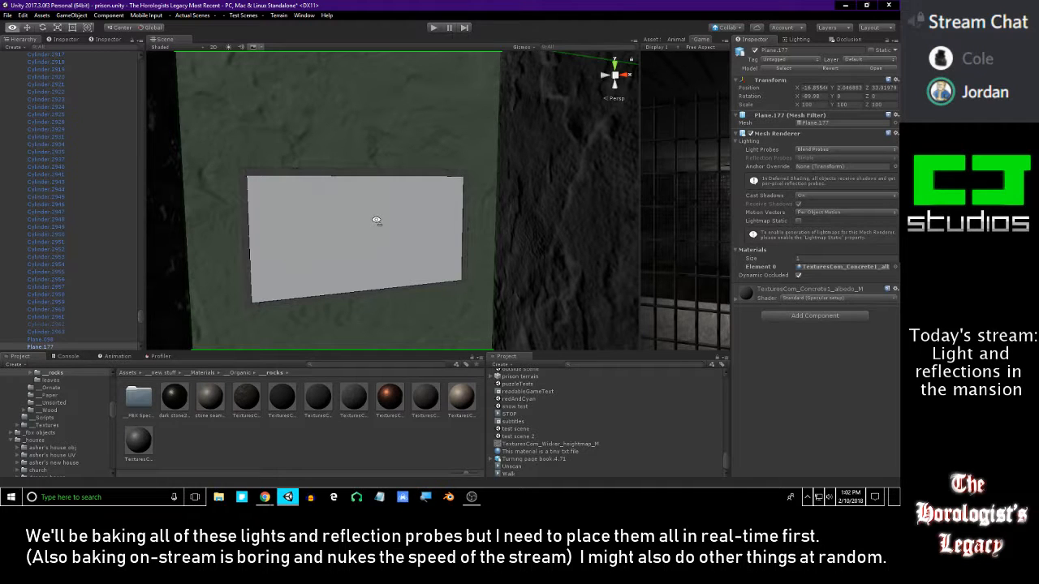
- Clear the selection and apply the dark stone2 seamless material to a front leg of the table holding the pitcher and mugs
{"action": "left_click", "coordinate": [429, 401]}
{"action": "left_click", "coordinate": [431, 426]}
{"action": "right_click_drag", "start_coordinate": [344, 247], "coordinate": [432, 335]}
{"action": "right_click_drag", "start_coordinate": [419, 193], "coordinate": [179, 268]}
{"action": "right_click_drag", "start_coordinate": [351, 207], "coordinate": [392, 228]}
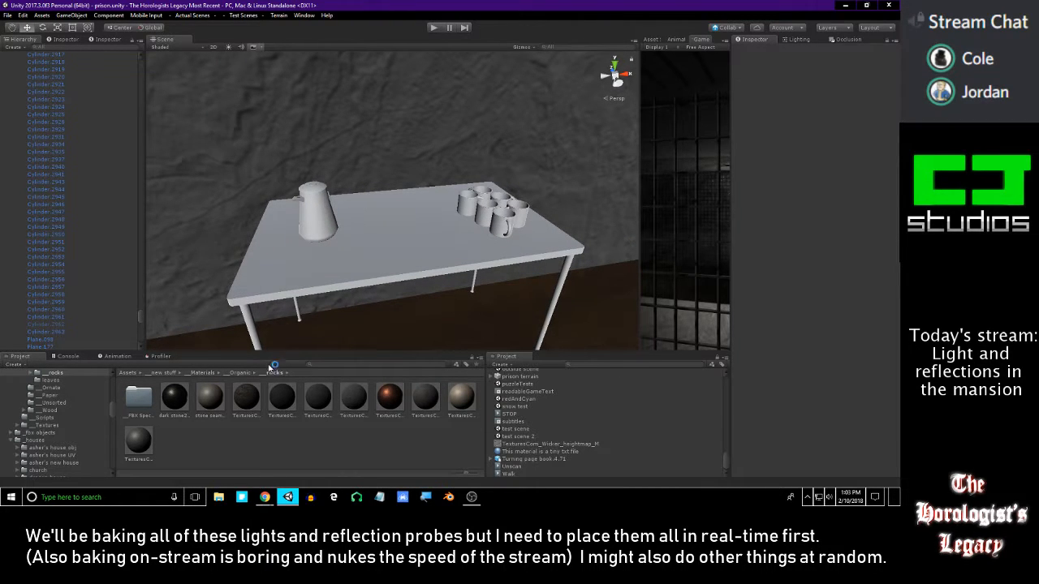
{"action": "left_click_drag", "start_coordinate": [186, 398], "coordinate": [366, 274]}
{"action": "right_click_drag", "start_coordinate": [366, 273], "coordinate": [321, 418]}
{"action": "right_click_drag", "start_coordinate": [349, 332], "coordinate": [248, 320]}
{"action": "left_click_drag", "start_coordinate": [199, 373], "coordinate": [414, 202]}
{"action": "left_click", "coordinate": [414, 202]}
{"action": "key", "text": "f"}
{"action": "right_click_drag", "start_coordinate": [362, 220], "coordinate": [345, 178]}
{"action": "left_click", "coordinate": [349, 178]}
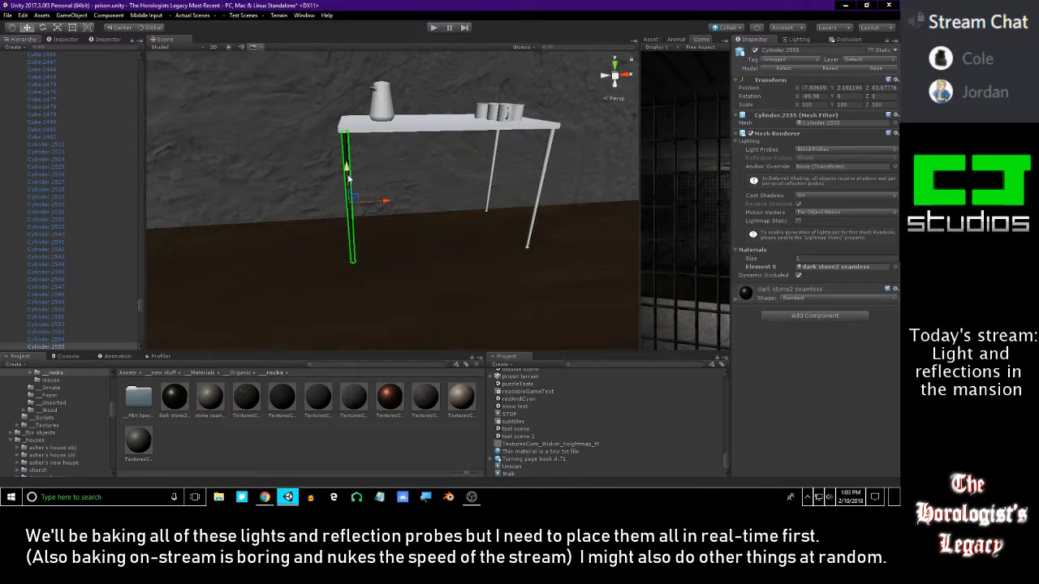
{"action": "key", "text": "f"}
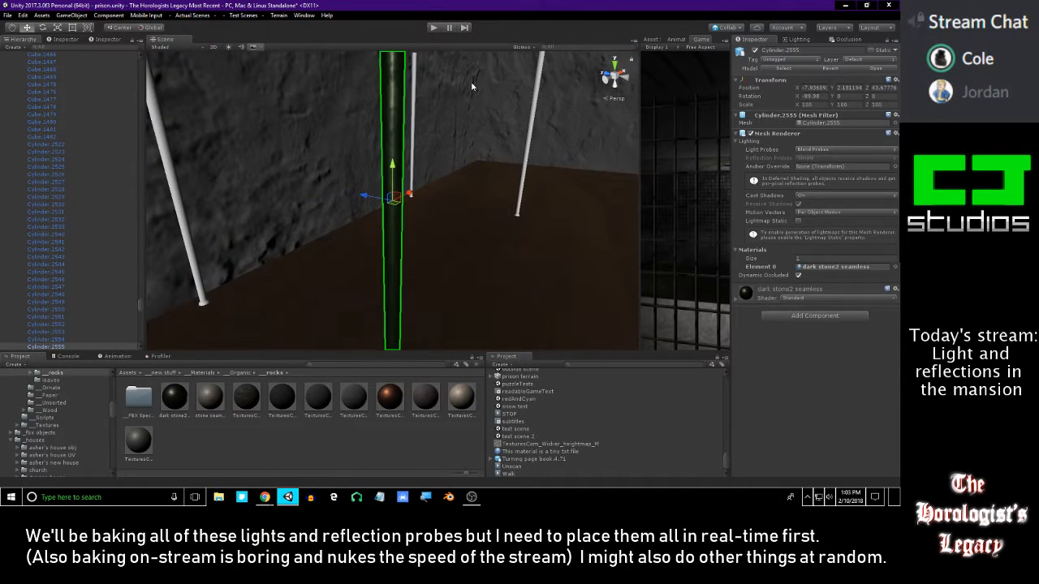
- Apply the dark stone2 seamless material to a second leg of the pitcher table
{"action": "left_click_drag", "start_coordinate": [512, 166], "coordinate": [433, 193], "text": "alt"}
{"action": "left_click", "coordinate": [417, 441]}
{"action": "right_click_drag", "start_coordinate": [449, 220], "coordinate": [461, 282], "text": "alt"}
{"action": "left_click_drag", "start_coordinate": [461, 283], "coordinate": [433, 258], "text": "alt"}
{"action": "middle_click_drag", "start_coordinate": [433, 258], "coordinate": [353, 280]}
{"action": "left_click_drag", "start_coordinate": [353, 280], "coordinate": [329, 235], "text": "alt"}
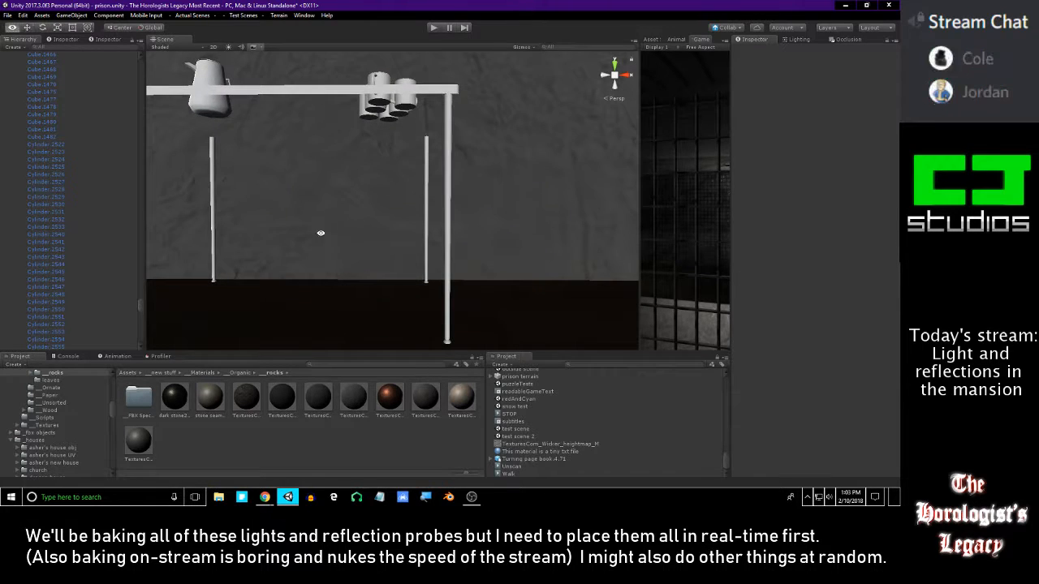
{"action": "middle_click_drag", "start_coordinate": [320, 233], "coordinate": [607, 266]}
{"action": "left_click_drag", "start_coordinate": [456, 260], "coordinate": [434, 267], "text": "alt"}
{"action": "scroll", "coordinate": [366, 151], "scroll_direction": "up", "scroll_amount": 4}
{"action": "left_click_drag", "start_coordinate": [366, 151], "coordinate": [621, 151], "text": "alt"}
{"action": "middle_click_drag", "start_coordinate": [408, 154], "coordinate": [619, 156]}
{"action": "left_click_drag", "start_coordinate": [618, 156], "coordinate": [423, 205], "text": "alt"}
{"action": "left_click_drag", "start_coordinate": [174, 414], "coordinate": [347, 289]}
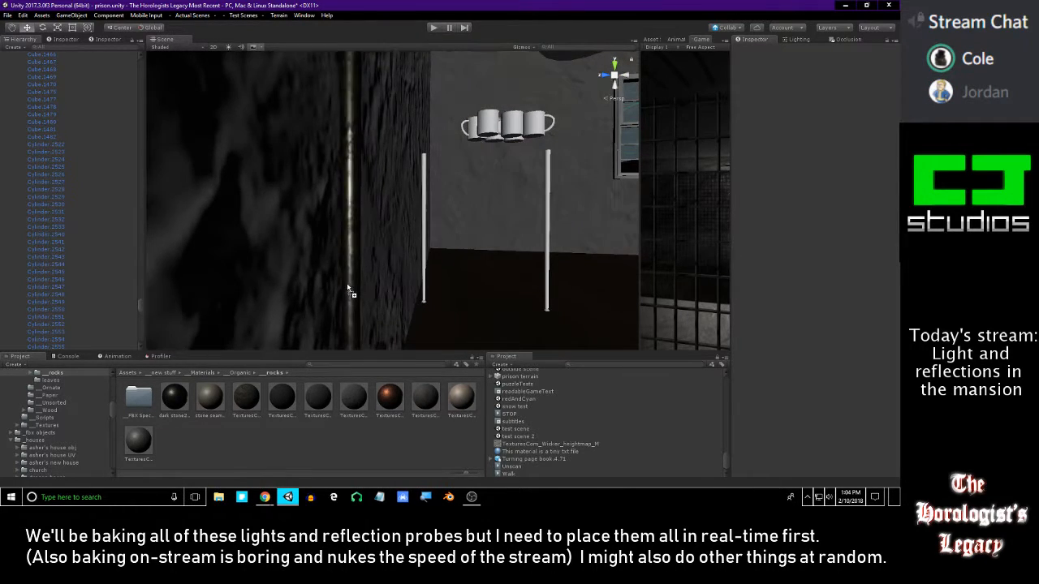
- Select the two remaining white table legs together and assign dark stone2 seamless as their Element 0 material
{"action": "left_click", "coordinate": [424, 212]}
{"action": "left_click", "coordinate": [547, 213]}
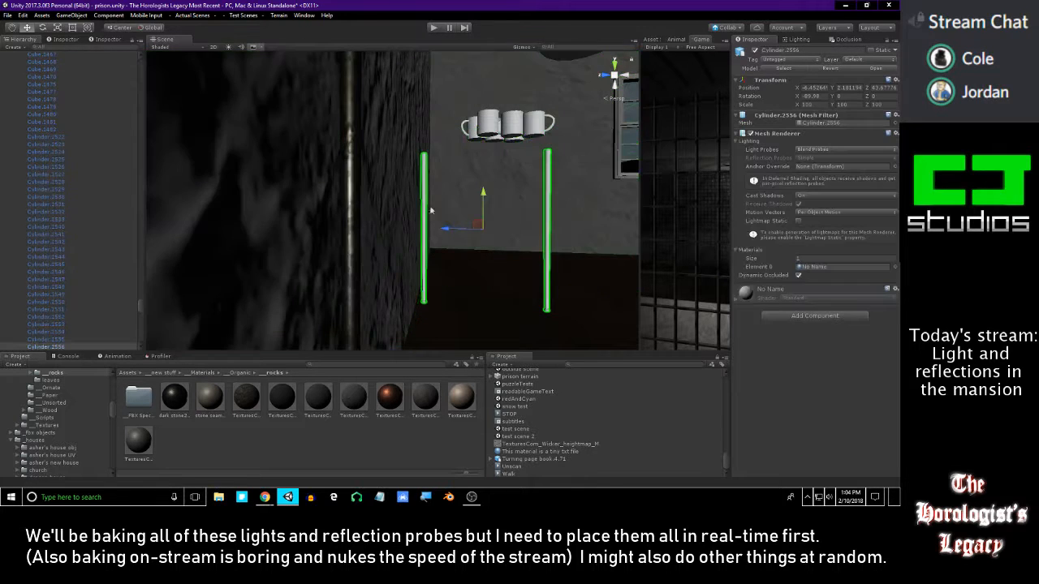
{"action": "left_click_drag", "start_coordinate": [444, 223], "coordinate": [270, 352], "text": "alt"}
{"action": "left_click_drag", "start_coordinate": [827, 256], "coordinate": [836, 270]}
- Apply the dark stone2 seamless material to the tabletop under the pitcher and mugs, and clear the selection
{"action": "left_click_drag", "start_coordinate": [519, 233], "coordinate": [439, 319], "text": "alt"}
{"action": "scroll", "coordinate": [438, 319], "scroll_direction": "up", "scroll_amount": 3}
{"action": "left_click_drag", "start_coordinate": [178, 396], "coordinate": [381, 316]}
{"action": "left_click_drag", "start_coordinate": [445, 299], "coordinate": [331, 252], "text": "alt"}
{"action": "left_click_drag", "start_coordinate": [268, 316], "coordinate": [300, 291]}
{"action": "scroll", "coordinate": [343, 271], "scroll_direction": "down", "scroll_amount": 8}
{"action": "left_click_drag", "start_coordinate": [301, 291], "coordinate": [445, 243], "text": "alt"}
{"action": "left_click", "coordinate": [437, 443]}
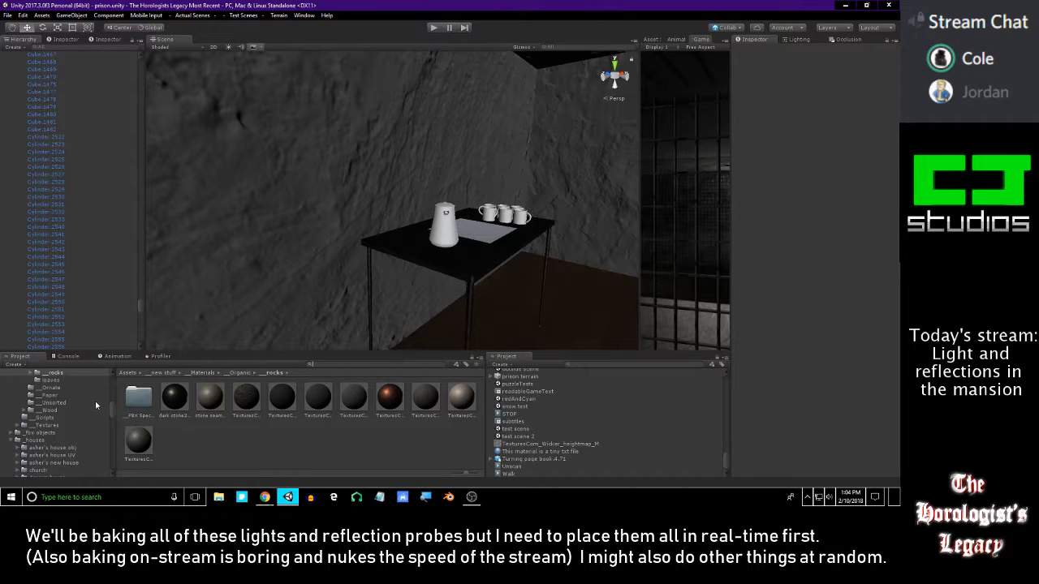
- Collapse the __fbx folder in the project assets and open the __Cloth materials folder
{"action": "scroll", "coordinate": [95, 401], "scroll_direction": "up", "scroll_amount": 3}
{"action": "scroll", "coordinate": [53, 417], "scroll_direction": "up", "scroll_amount": 3}
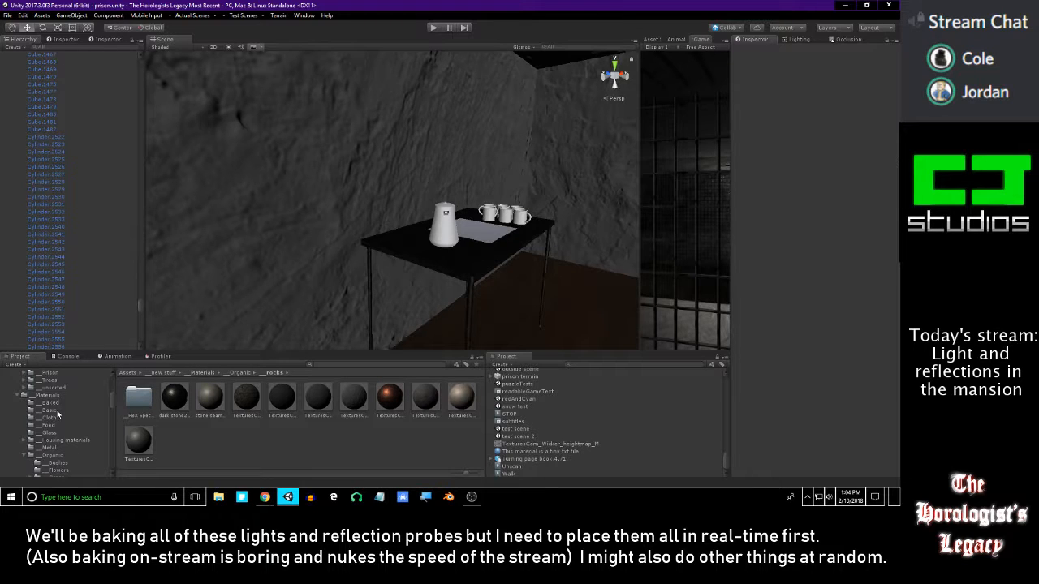
{"action": "scroll", "coordinate": [56, 412], "scroll_direction": "up", "scroll_amount": 4}
{"action": "scroll", "coordinate": [59, 413], "scroll_direction": "up", "scroll_amount": 3}
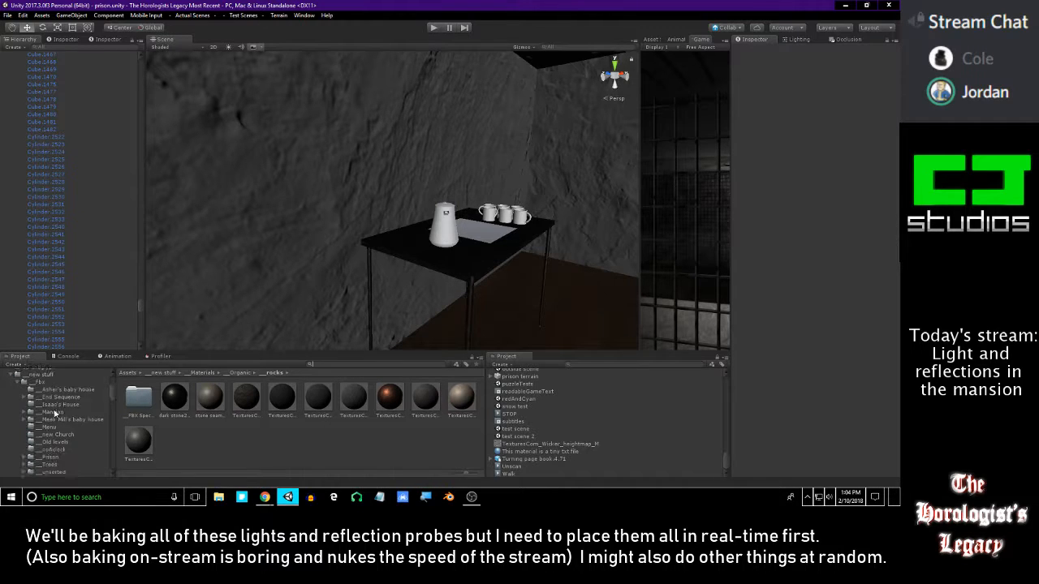
{"action": "left_click", "coordinate": [16, 417]}
{"action": "left_click", "coordinate": [17, 412]}
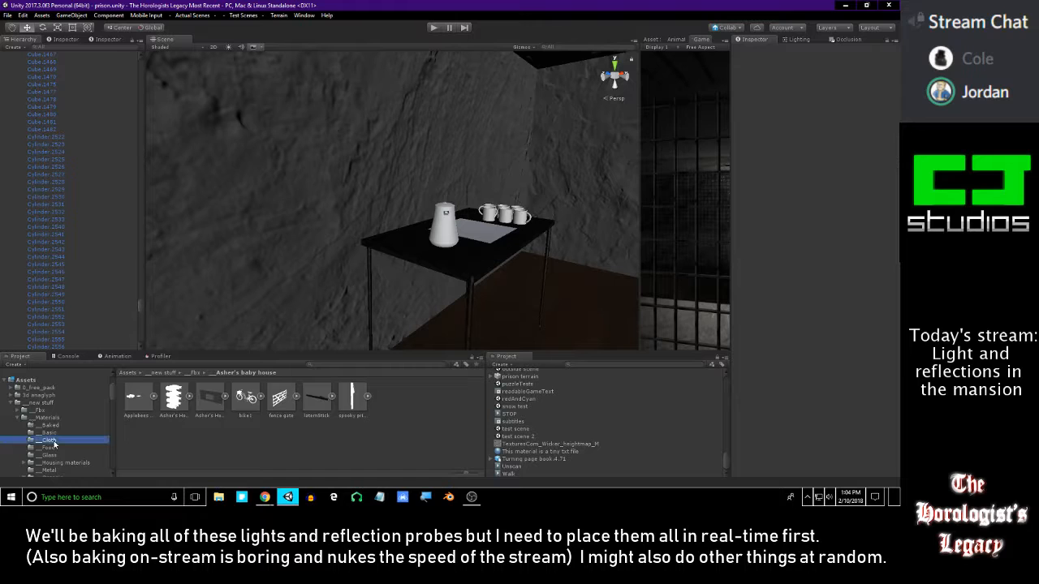
- Apply the white patterned TexturesCom cloth material to the square sheet lying on the table between the pitcher and mugs
{"action": "key", "text": "w"}
{"action": "right_click_drag", "start_coordinate": [336, 321], "coordinate": [282, 396]}
{"action": "left_click_drag", "start_coordinate": [247, 398], "coordinate": [352, 298]}
{"action": "key", "text": "w"}
{"action": "right_click_drag", "start_coordinate": [352, 298], "coordinate": [329, 345]}
{"action": "key", "text": "s"}
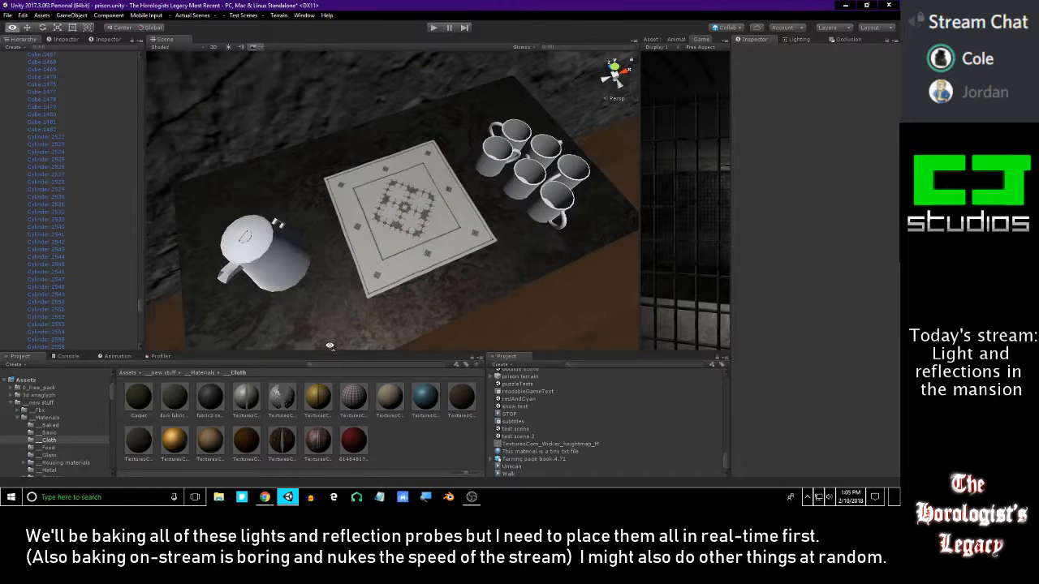
{"action": "key", "text": "w"}
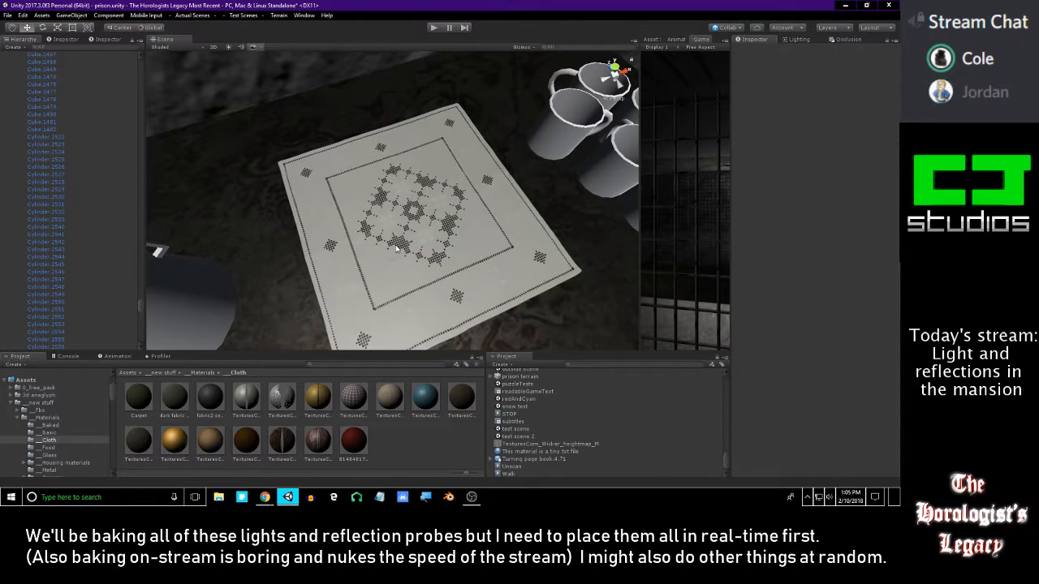
- Search the project assets for "appl" and apply the applianceWhite material to the white pitcher's body
{"action": "right_click_drag", "start_coordinate": [426, 234], "coordinate": [376, 128]}
{"action": "key", "text": "w"}
{"action": "key", "text": "s"}
{"action": "key", "text": "w"}
{"action": "key", "text": "s"}
{"action": "key", "text": "w"}
{"action": "key", "text": "s"}
{"action": "key", "text": "w"}
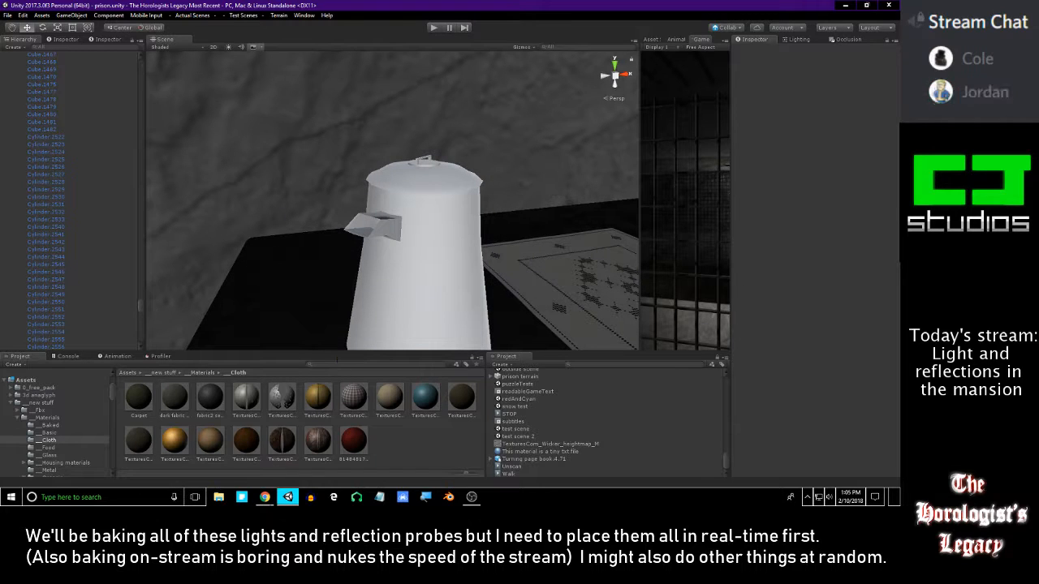
{"action": "type", "text": "appl"}
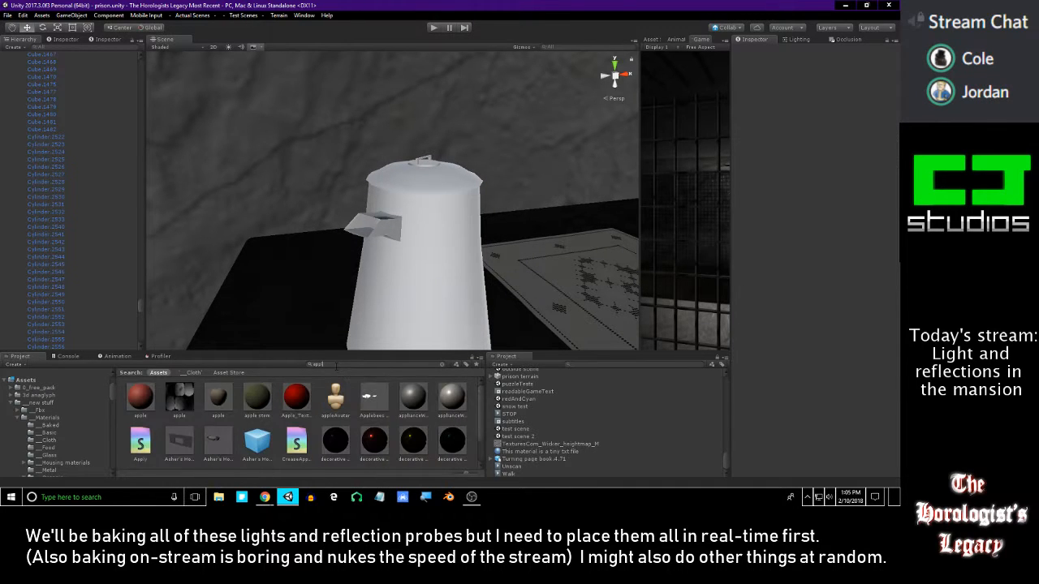
{"action": "left_click_drag", "start_coordinate": [432, 406], "coordinate": [438, 301]}
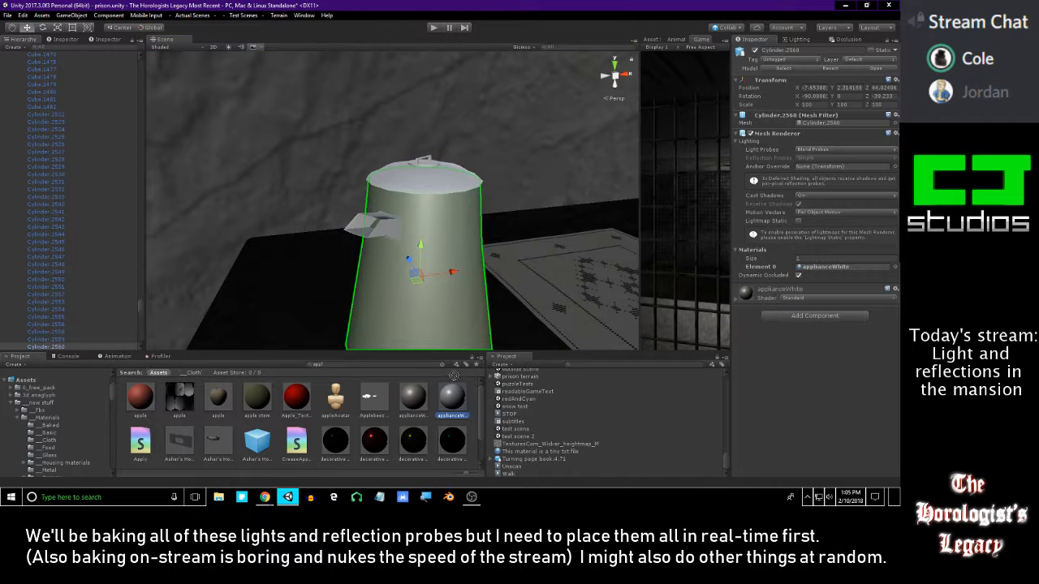
- Try the neighbouring appliance material from the search results on the pitcher and clear the selection
{"action": "left_click_drag", "start_coordinate": [453, 376], "coordinate": [419, 273]}
{"action": "key", "text": "ctrl+z"}
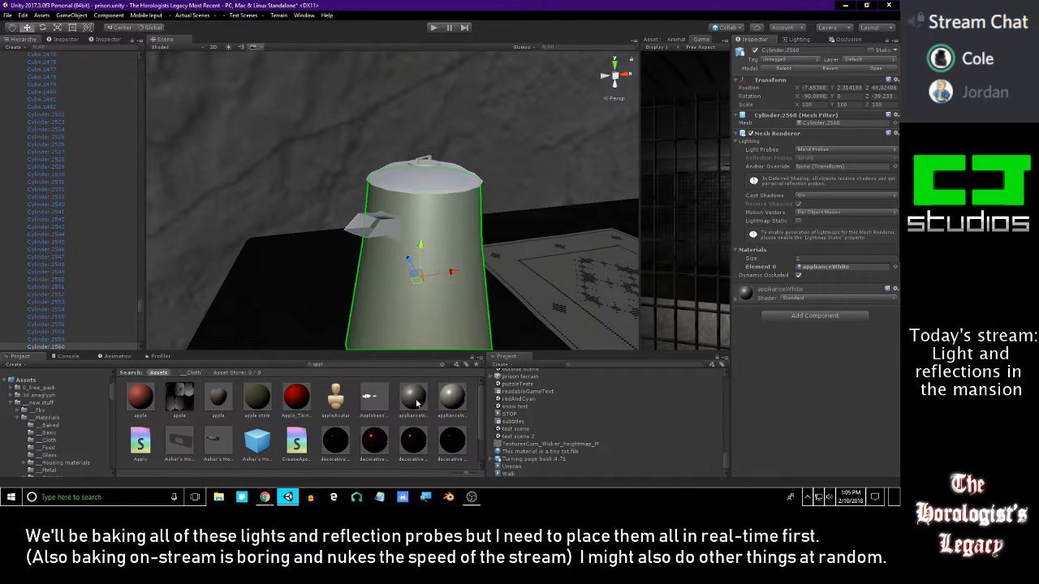
{"action": "left_click_drag", "start_coordinate": [416, 397], "coordinate": [418, 230]}
{"action": "left_click_drag", "start_coordinate": [418, 230], "coordinate": [444, 146], "text": "alt"}
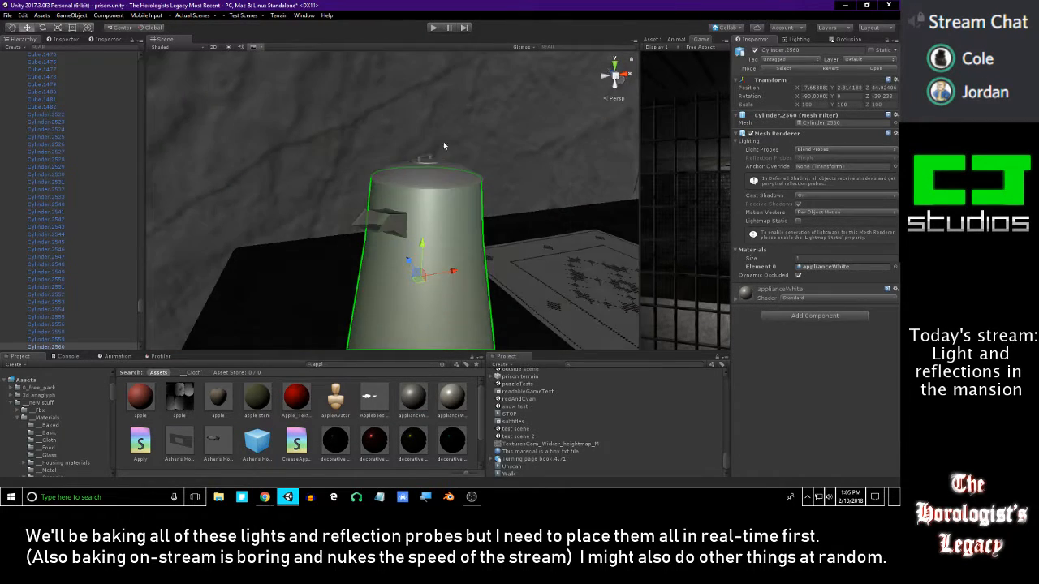
{"action": "scroll", "coordinate": [444, 195], "scroll_direction": "down", "scroll_amount": 5}
{"action": "left_click", "coordinate": [399, 431]}
{"action": "key", "text": "s"}
{"action": "right_click_drag", "start_coordinate": [425, 212], "coordinate": [369, 341]}
{"action": "key", "text": "w"}
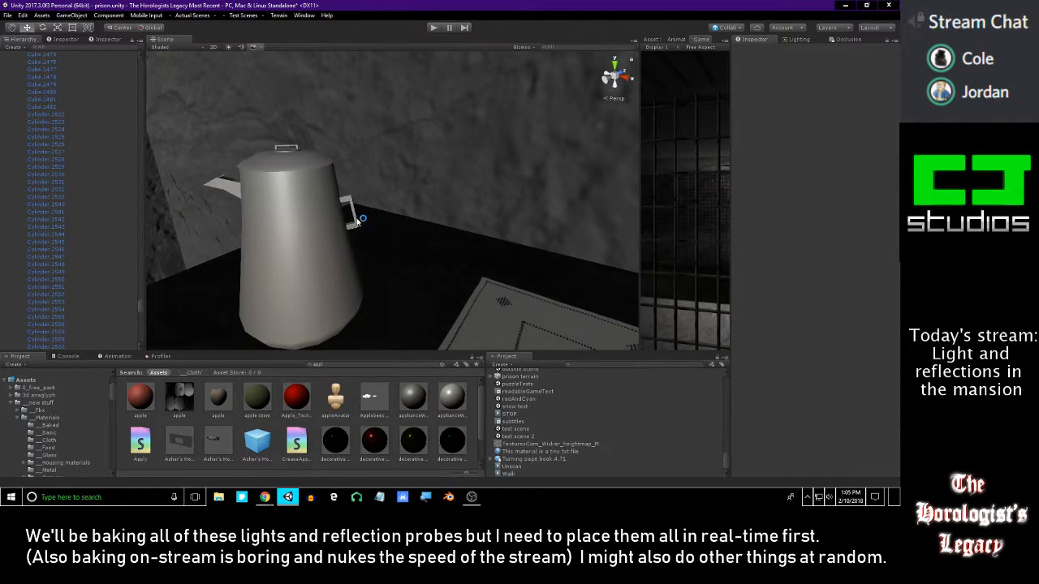
- Examine the pitcher beside the patterned cloth and mugs from several angles, and look through the appliance search results
{"action": "right_click_drag", "start_coordinate": [357, 226], "coordinate": [455, 209]}
{"action": "key", "text": "s"}
{"action": "left_click_drag", "start_coordinate": [479, 207], "coordinate": [386, 247], "text": "alt"}
{"action": "key", "text": "s"}
{"action": "mouse_move", "coordinate": [386, 247]}
{"action": "right_mouse_down"}
{"action": "mouse_move", "coordinate": [397, 243]}
{"action": "mouse_move", "coordinate": [411, 309]}
{"action": "mouse_move", "coordinate": [405, 257]}
{"action": "right_mouse_up"}
{"action": "key", "text": "w"}
{"action": "scroll", "coordinate": [362, 431], "scroll_direction": "down", "scroll_amount": 3}
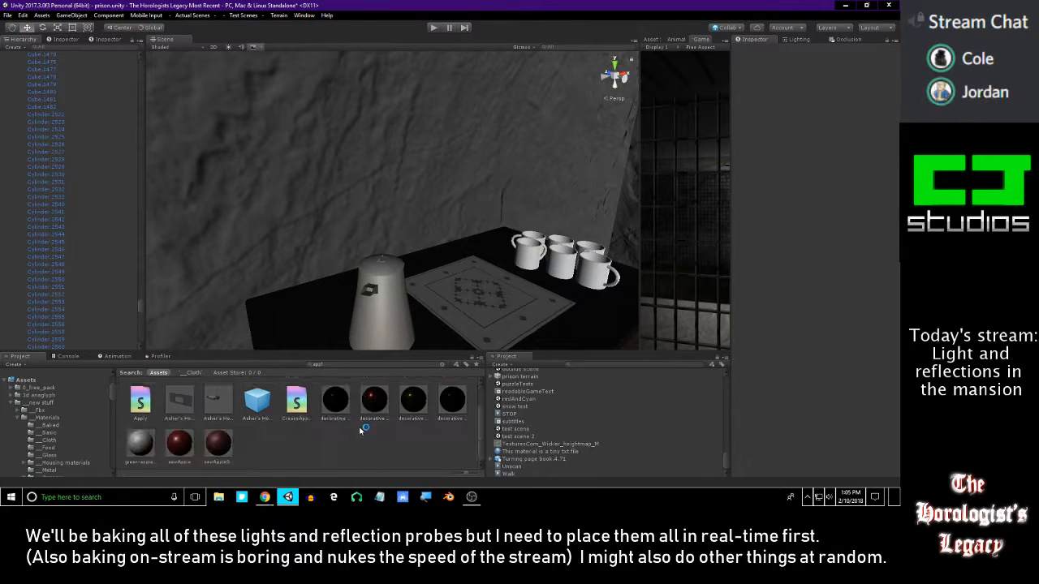
{"action": "scroll", "coordinate": [359, 431], "scroll_direction": "up", "scroll_amount": 3}
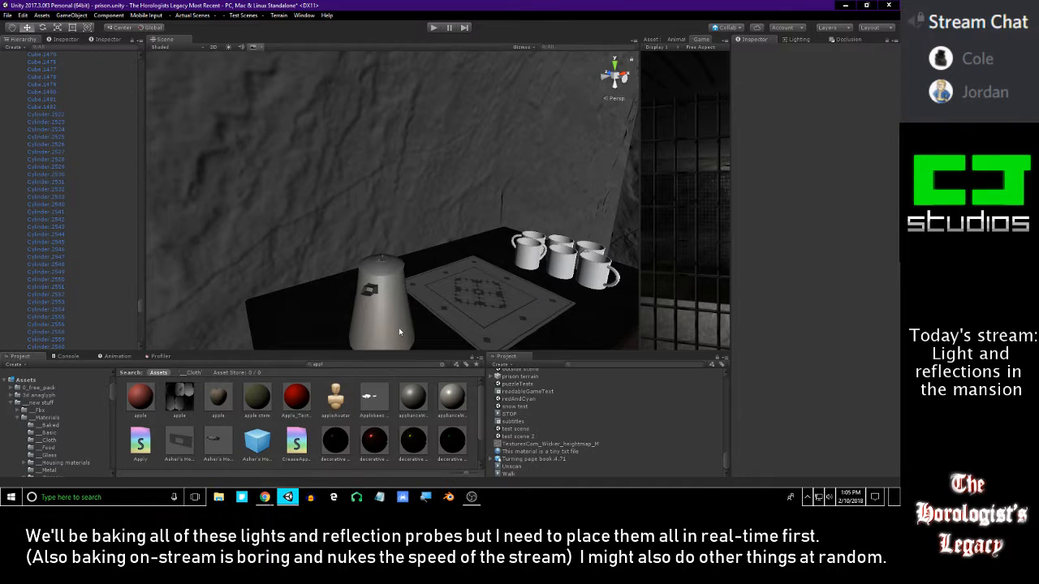
{"action": "left_click_drag", "start_coordinate": [393, 294], "coordinate": [415, 297], "text": "alt"}
{"action": "key", "text": "q"}
{"action": "mouse_move", "coordinate": [416, 298]}
{"action": "right_mouse_down"}
{"action": "mouse_move", "coordinate": [405, 297]}
{"action": "mouse_move", "coordinate": [421, 305]}
{"action": "right_mouse_up"}
{"action": "key", "text": "e"}
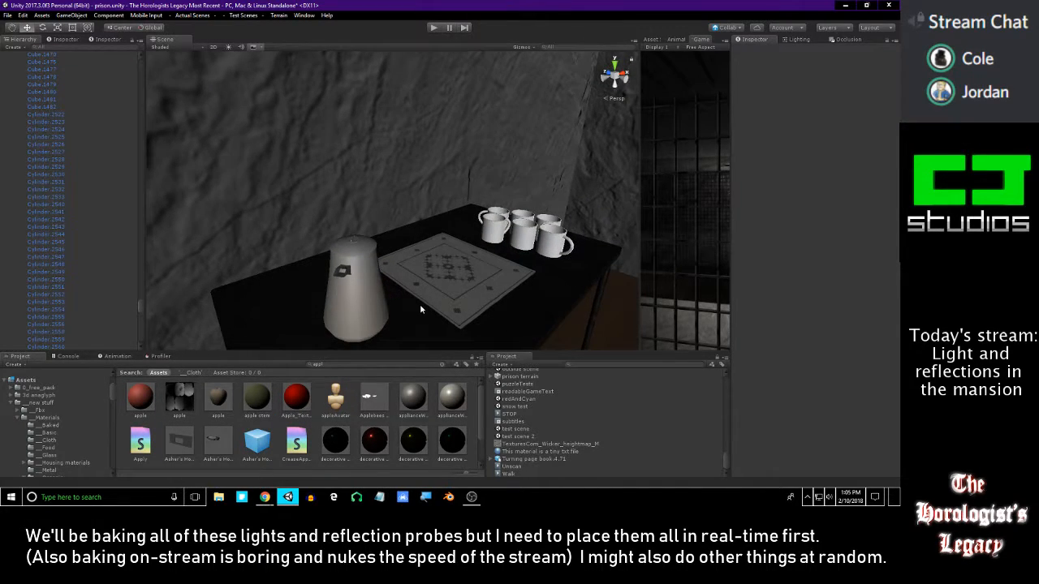
- Search the project assets for "brass", try a brass material on the pitcher, and undo it
{"action": "left_click", "coordinate": [347, 365]}
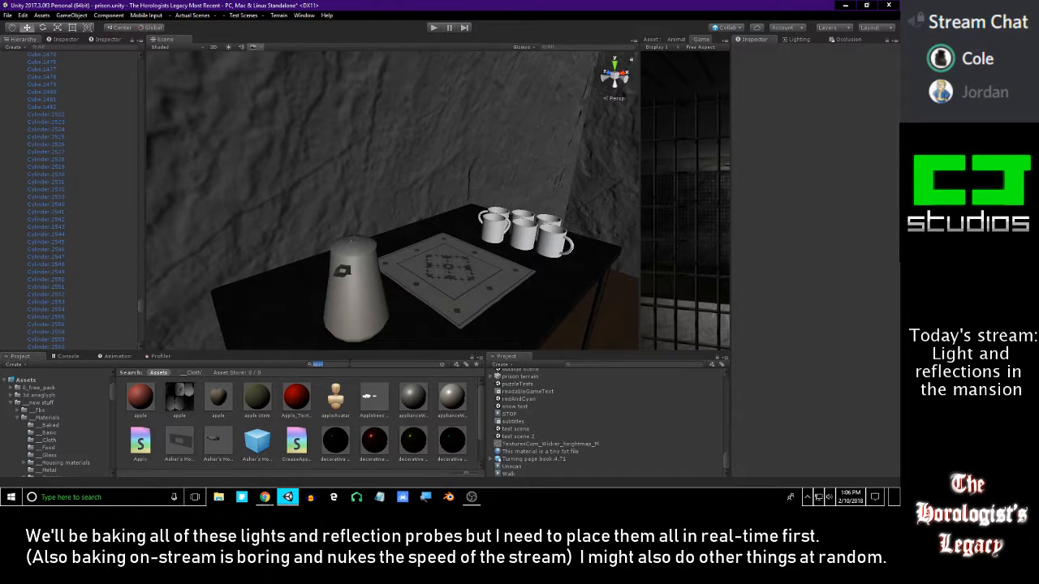
{"action": "type", "text": "brass"}
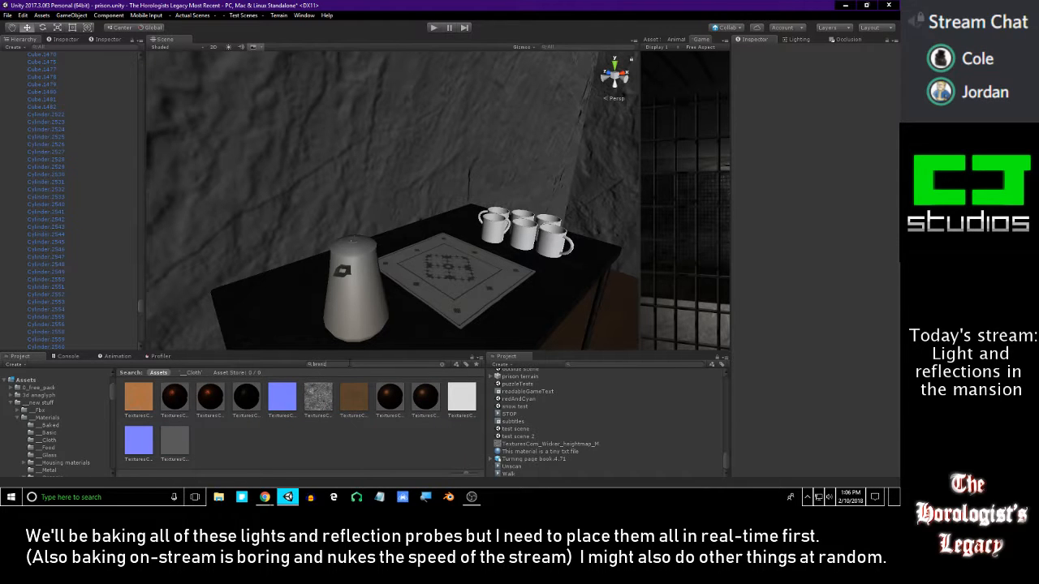
{"action": "left_click", "coordinate": [365, 274]}
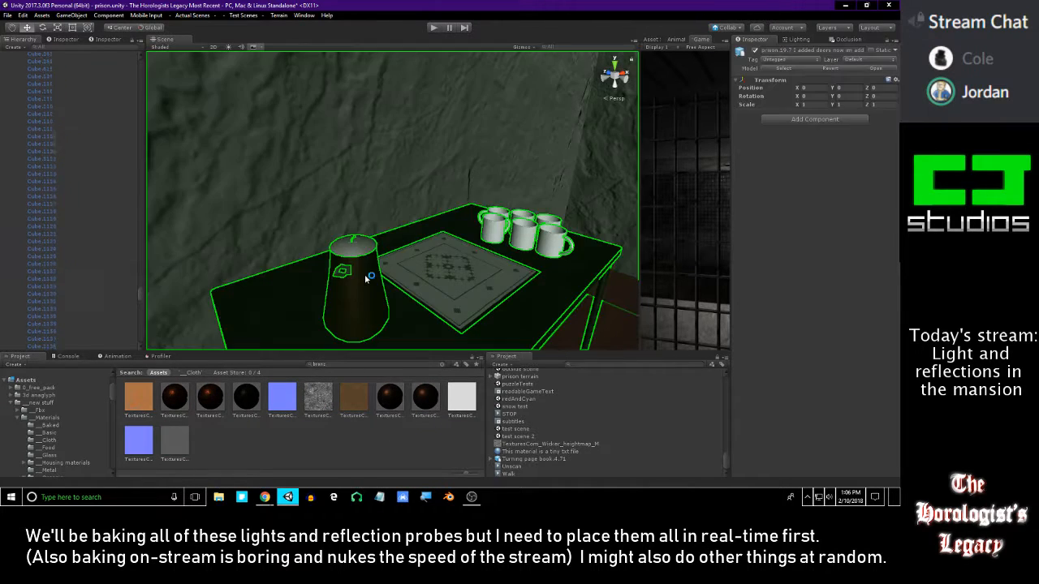
{"action": "left_click", "coordinate": [365, 278]}
{"action": "key", "text": "f"}
{"action": "left_click_drag", "start_coordinate": [365, 279], "coordinate": [269, 224], "text": "alt"}
{"action": "left_click", "coordinate": [269, 243]}
{"action": "left_click", "coordinate": [268, 244]}
{"action": "key", "text": "ctrl+z"}
{"action": "right_click_drag", "start_coordinate": [270, 224], "coordinate": [313, 286], "text": "alt"}
{"action": "left_click_drag", "start_coordinate": [313, 285], "coordinate": [270, 230], "text": "alt"}
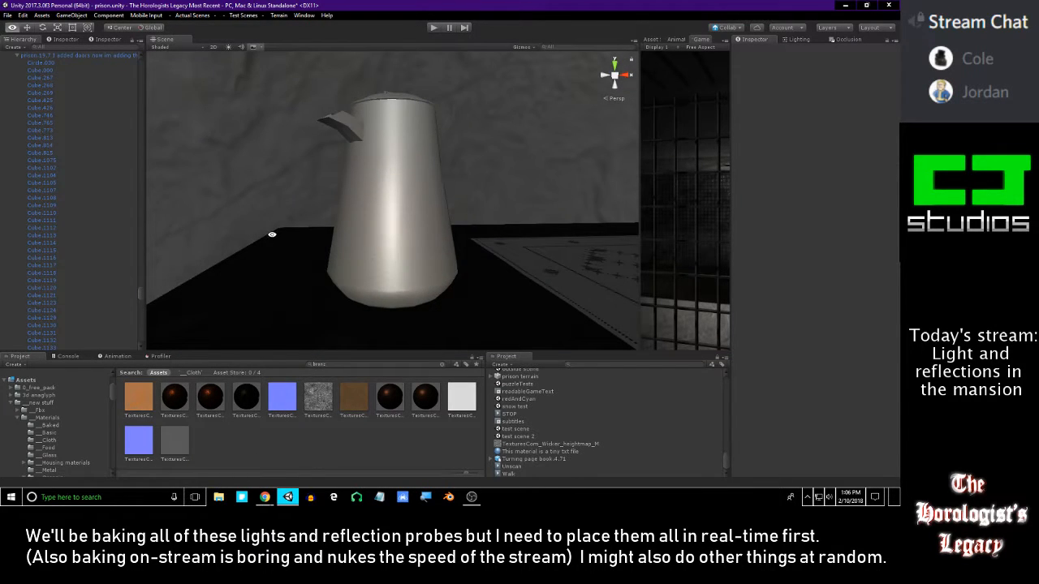
- Try other brass materials from the search results on the pitcher, compare the look, and undo them
{"action": "left_click_drag", "start_coordinate": [213, 412], "coordinate": [141, 223]}
{"action": "key", "text": "ctrl+z"}
{"action": "left_click_drag", "start_coordinate": [293, 237], "coordinate": [390, 361], "text": "alt"}
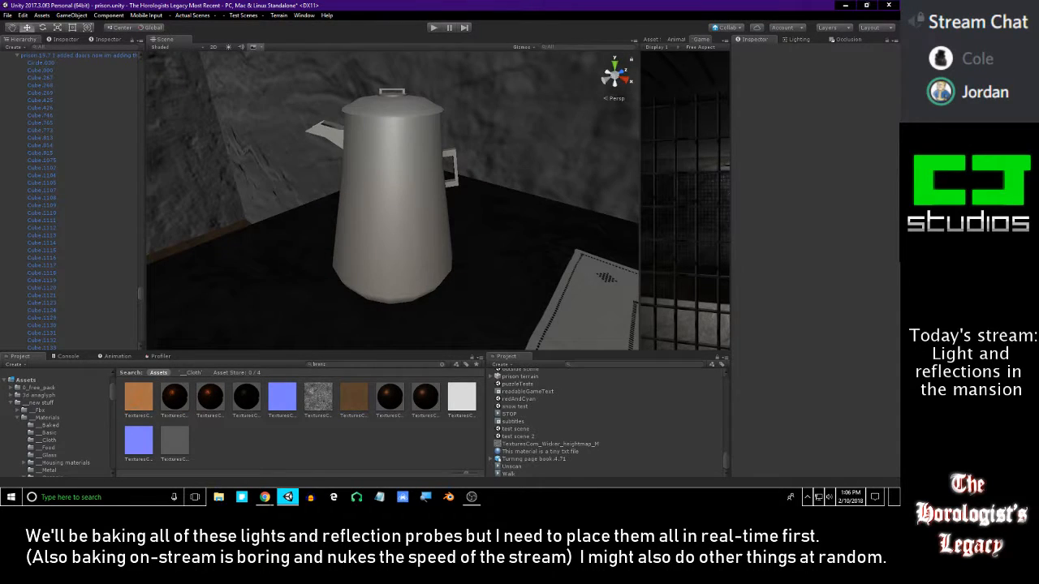
{"action": "left_click_drag", "start_coordinate": [233, 409], "coordinate": [355, 165]}
{"action": "key", "text": "ctrl+z"}
{"action": "scroll", "coordinate": [357, 165], "scroll_direction": "down", "scroll_amount": 3}
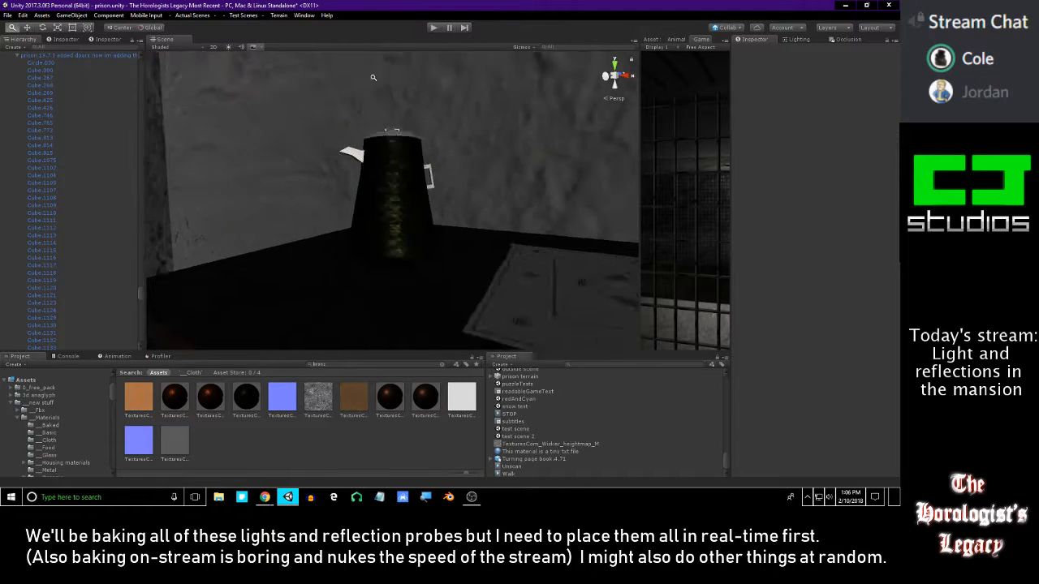
{"action": "left_click_drag", "start_coordinate": [372, 337], "coordinate": [506, 282], "text": "alt"}
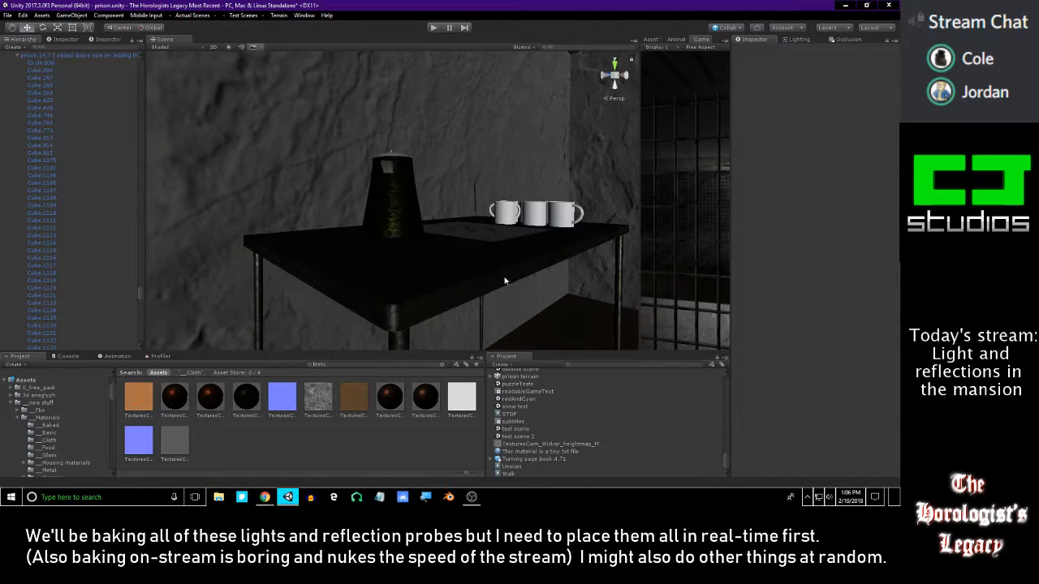
{"action": "left_click_drag", "start_coordinate": [415, 202], "coordinate": [333, 329], "text": "alt"}
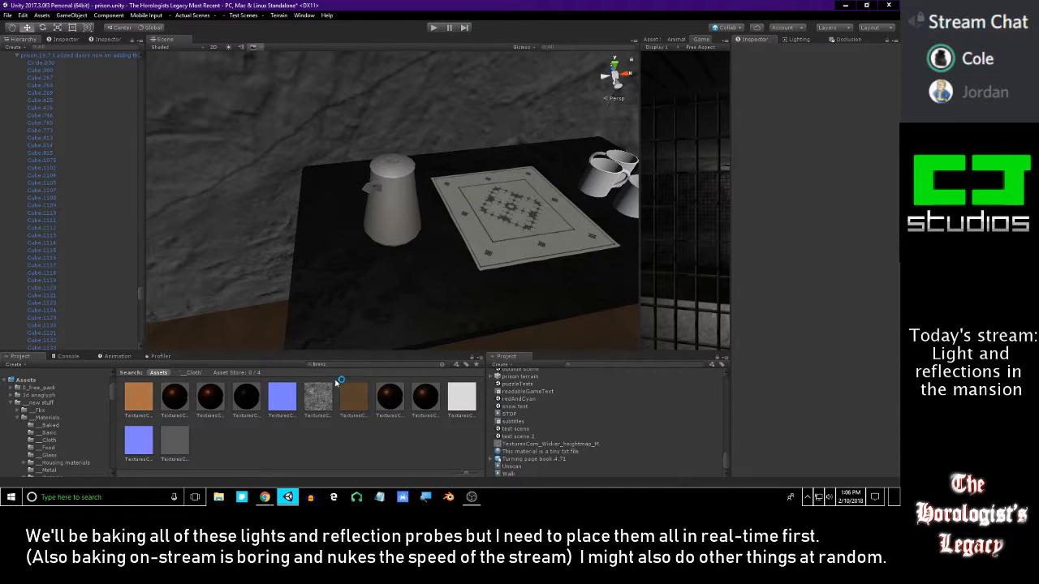
- Search the project assets for "new white" and apply that material to the pitcher's body
{"action": "key", "text": "BackSpace"}
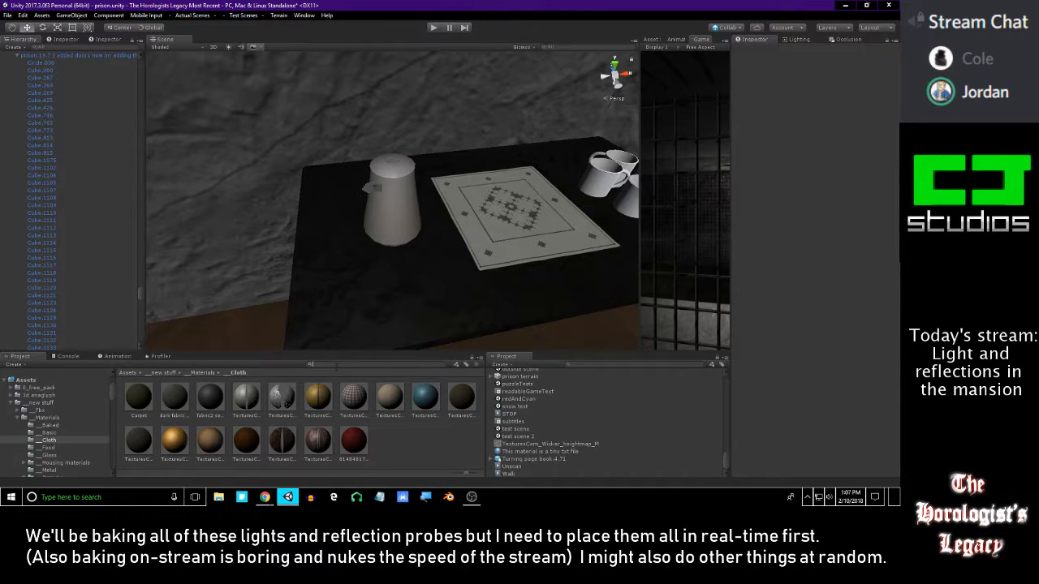
{"action": "type", "text": "new white"}
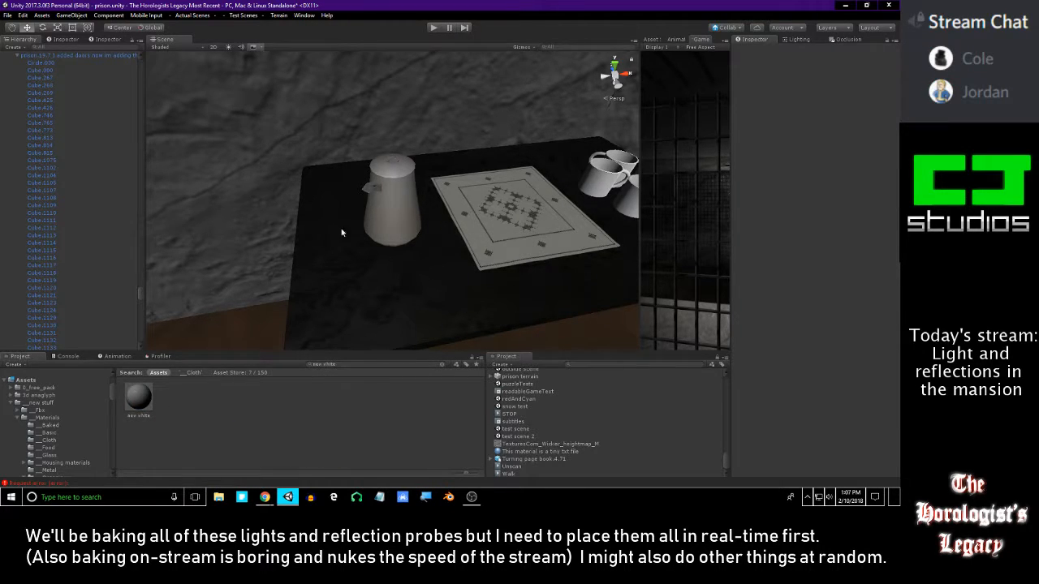
{"action": "left_click_drag", "start_coordinate": [141, 406], "coordinate": [393, 211]}
{"action": "left_click_drag", "start_coordinate": [394, 212], "coordinate": [262, 281], "text": "alt"}
- Apply the new white material to the pitcher's remaining parts, including its spout and lid
{"action": "left_click", "coordinate": [140, 394]}
{"action": "left_click_drag", "start_coordinate": [142, 388], "coordinate": [362, 204]}
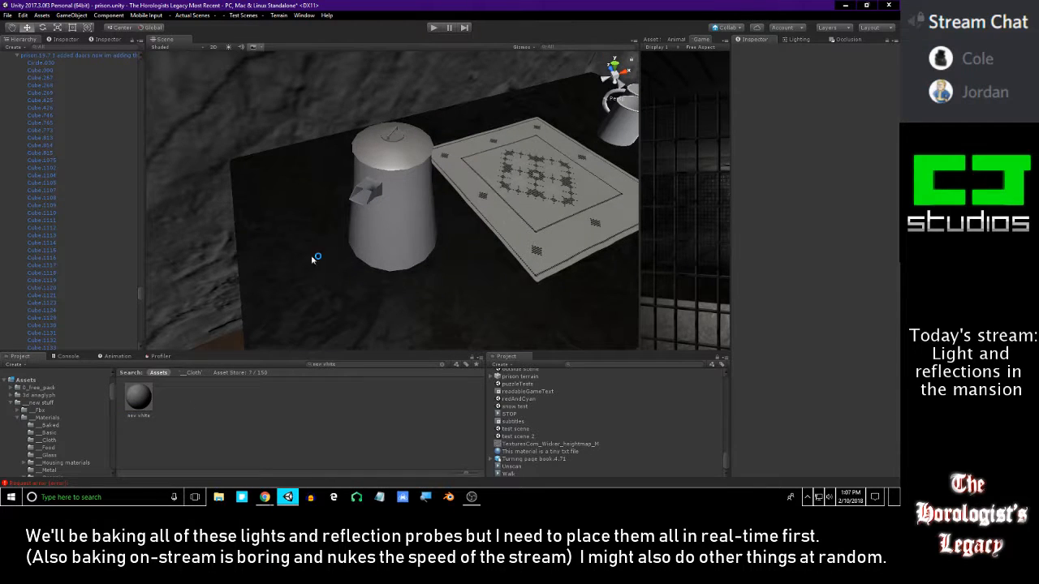
{"action": "left_click_drag", "start_coordinate": [140, 406], "coordinate": [155, 267]}
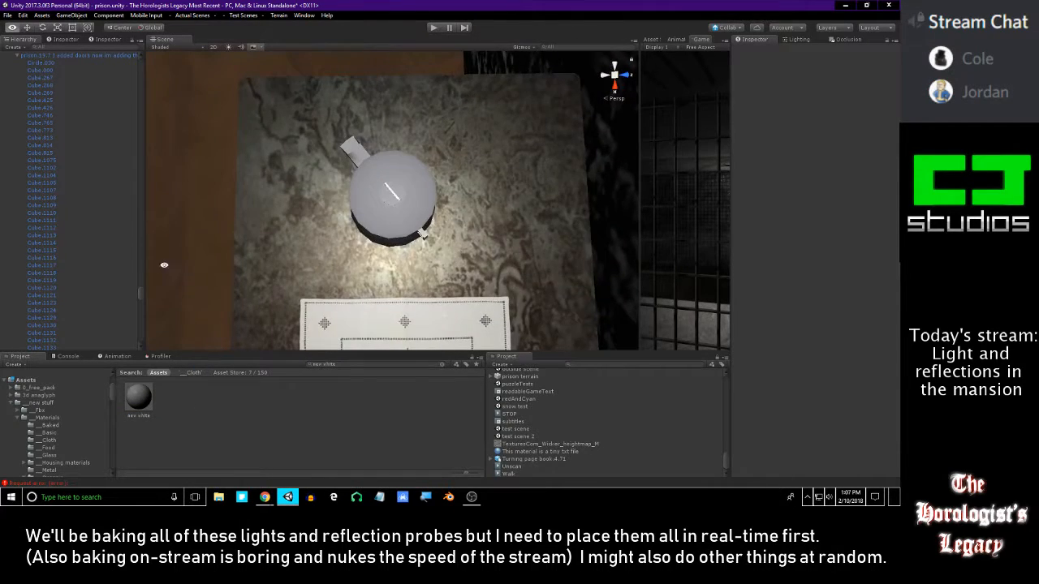
{"action": "right_click_drag", "start_coordinate": [155, 267], "coordinate": [319, 466], "text": "alt"}
{"action": "left_click_drag", "start_coordinate": [136, 394], "coordinate": [411, 228]}
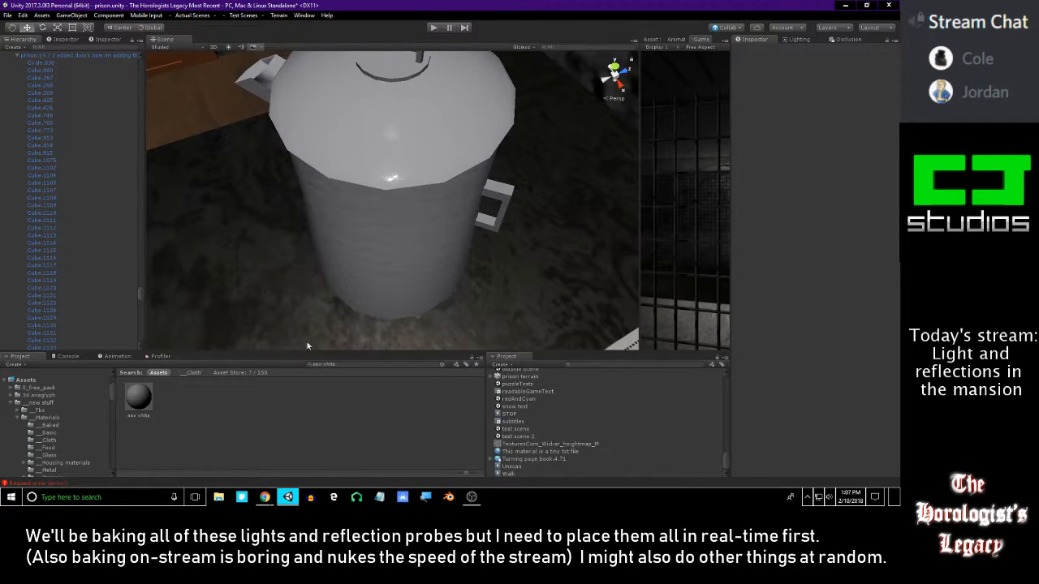
- Search the project assets for "19.7", inspect the prison.19.7 model's import settings, and clear the selection
{"action": "type", "text": "19.7"}
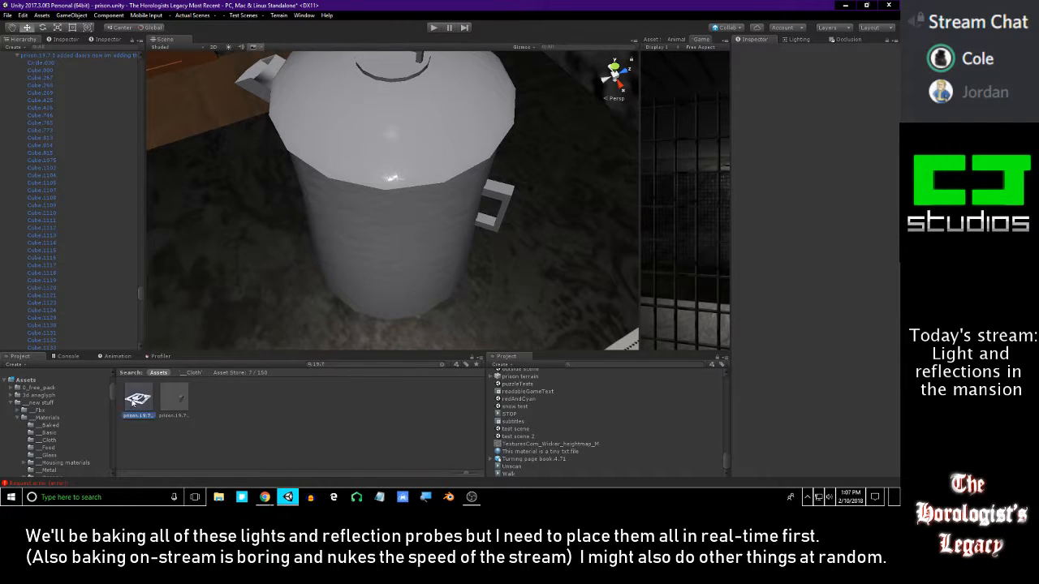
{"action": "left_click", "coordinate": [173, 397]}
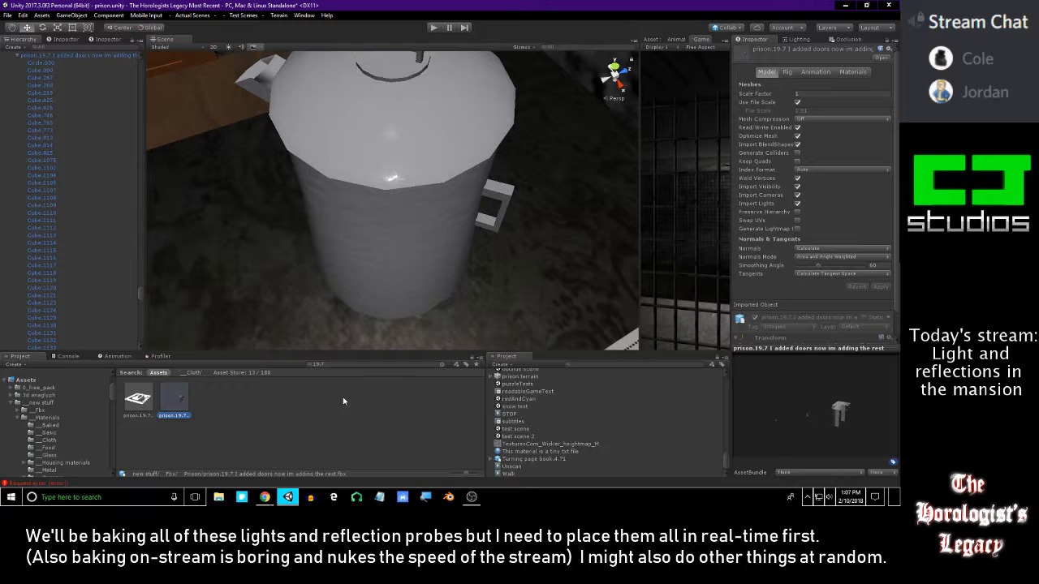
{"action": "left_click", "coordinate": [138, 398]}
{"action": "left_click", "coordinate": [359, 411]}
- Locate the pitcher's new white material in the __Metal folder and apply it to one of the mugs
{"action": "right_click_drag", "start_coordinate": [361, 200], "coordinate": [379, 190]}
{"action": "scroll", "coordinate": [398, 290], "scroll_direction": "down", "scroll_amount": 5}
{"action": "middle_click_drag", "start_coordinate": [399, 290], "coordinate": [411, 211]}
{"action": "right_click_drag", "start_coordinate": [411, 211], "coordinate": [412, 157]}
{"action": "left_click", "coordinate": [362, 189]}
{"action": "left_click", "coordinate": [361, 189]}
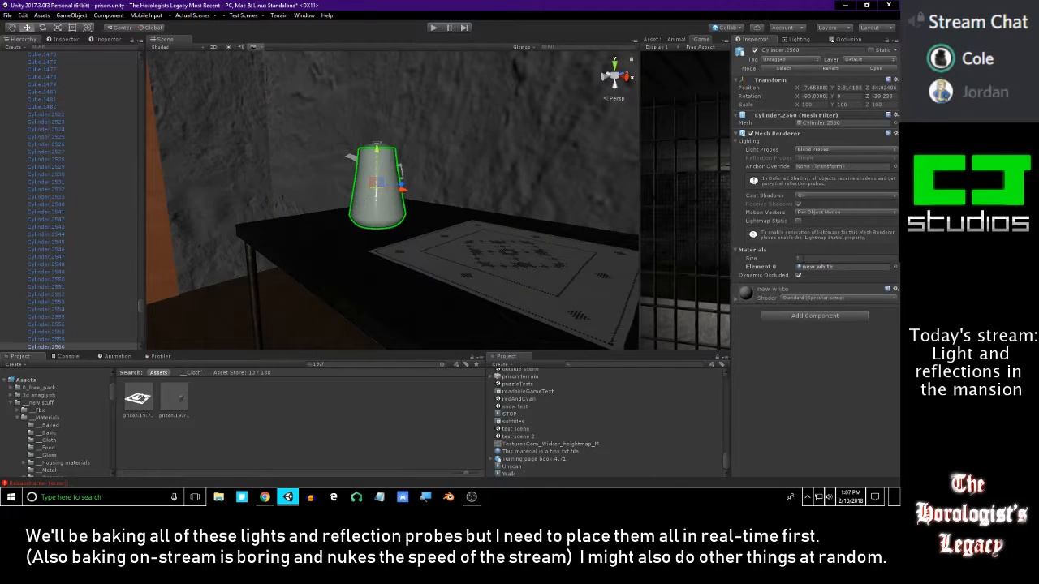
{"action": "left_click", "coordinate": [831, 270]}
{"action": "right_click_drag", "start_coordinate": [509, 242], "coordinate": [652, 249]}
{"action": "left_click_drag", "start_coordinate": [144, 424], "coordinate": [413, 233]}
- Select the five remaining mugs together, assign new white as their Element 0 material, and clear the selection
{"action": "left_click", "coordinate": [438, 216]}
{"action": "left_click", "coordinate": [438, 216]}
{"action": "key", "text": "f"}
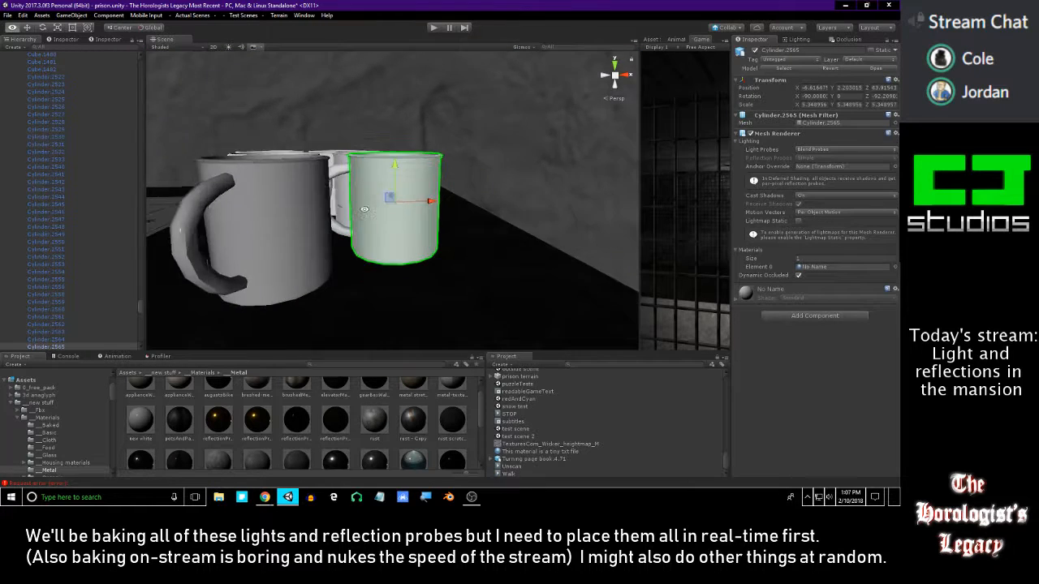
{"action": "left_click_drag", "start_coordinate": [364, 209], "coordinate": [369, 252], "text": "alt"}
{"action": "left_click", "coordinate": [322, 170], "text": "shift"}
{"action": "left_click", "coordinate": [286, 210], "text": "shift"}
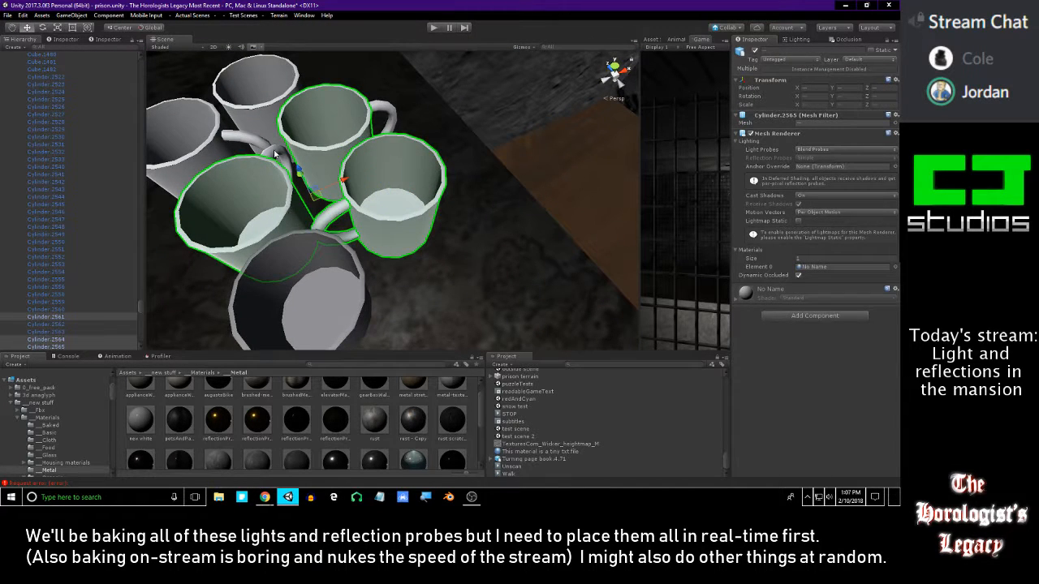
{"action": "left_click", "coordinate": [252, 111], "text": "shift"}
{"action": "left_click", "coordinate": [210, 146], "text": "shift"}
{"action": "right_click_drag", "start_coordinate": [212, 145], "coordinate": [431, 141]}
{"action": "left_click", "coordinate": [448, 159], "text": "shift"}
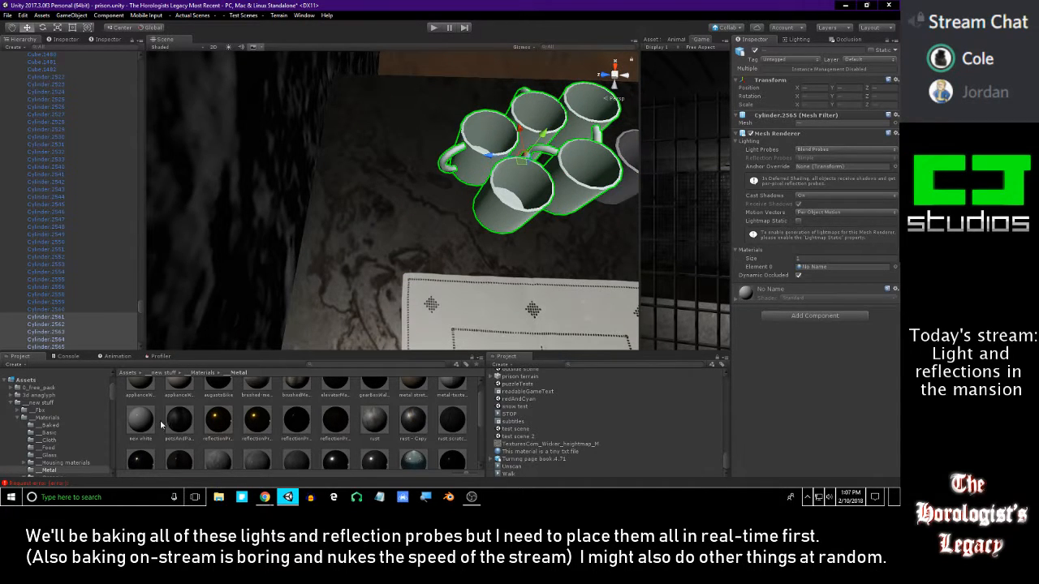
{"action": "left_click_drag", "start_coordinate": [149, 427], "coordinate": [839, 268]}
{"action": "right_click_drag", "start_coordinate": [534, 245], "coordinate": [325, 126]}
{"action": "key", "text": "s"}
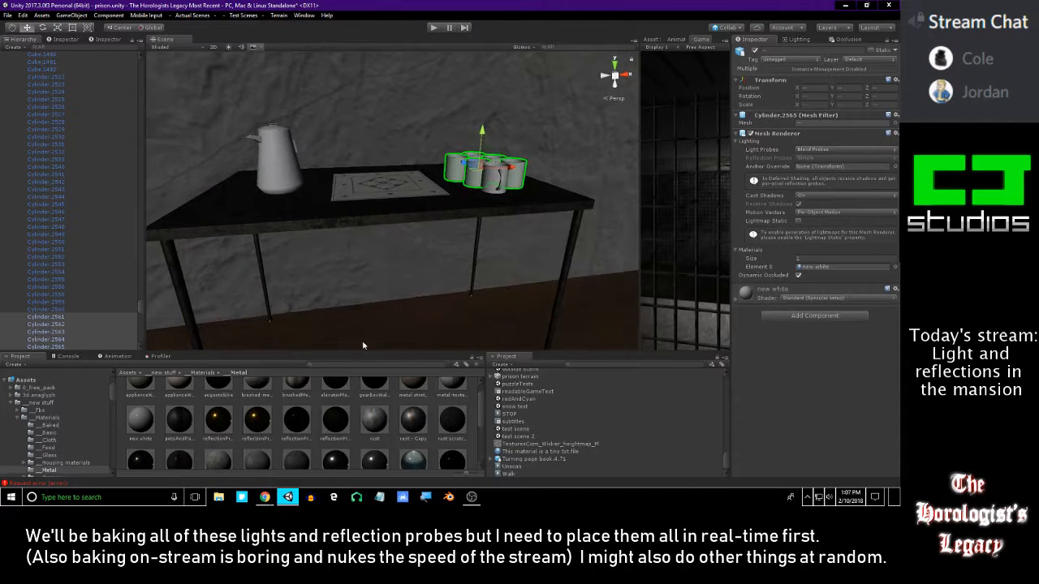
{"action": "left_click", "coordinate": [352, 408]}
- Examine the mugs on the table up close and from above to check their new white material
{"action": "right_click_drag", "start_coordinate": [396, 306], "coordinate": [390, 269]}
{"action": "key", "text": "s"}
{"action": "key", "text": "w"}
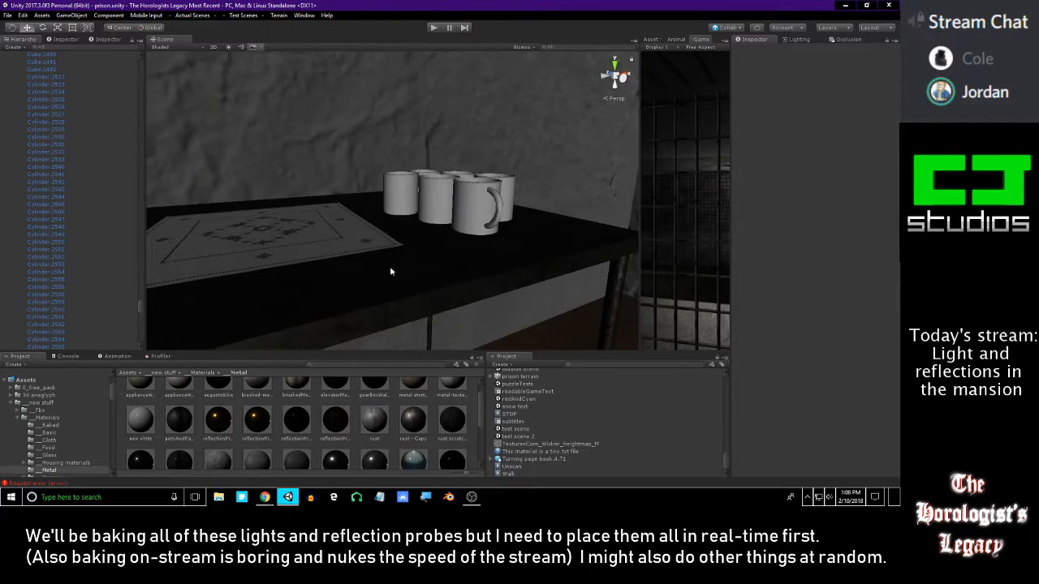
{"action": "left_click", "coordinate": [446, 216]}
{"action": "left_click", "coordinate": [492, 207]}
{"action": "key", "text": "f"}
{"action": "left_click_drag", "start_coordinate": [482, 234], "coordinate": [415, 443], "text": "alt"}
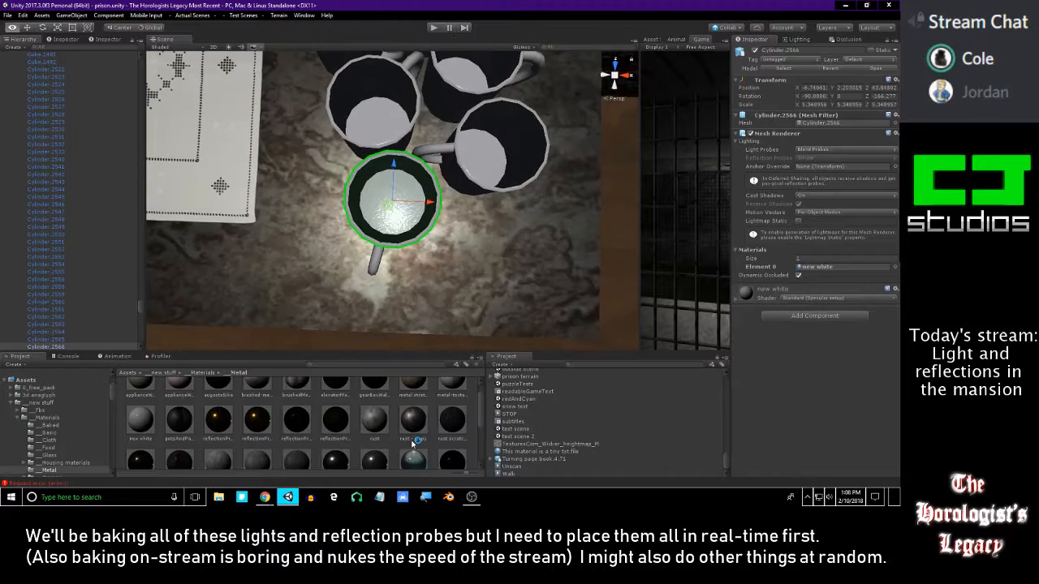
{"action": "left_click", "coordinate": [389, 403]}
{"action": "left_click_drag", "start_coordinate": [348, 315], "coordinate": [292, 287], "text": "alt"}
{"action": "scroll", "coordinate": [301, 260], "scroll_direction": "down", "scroll_amount": 8}
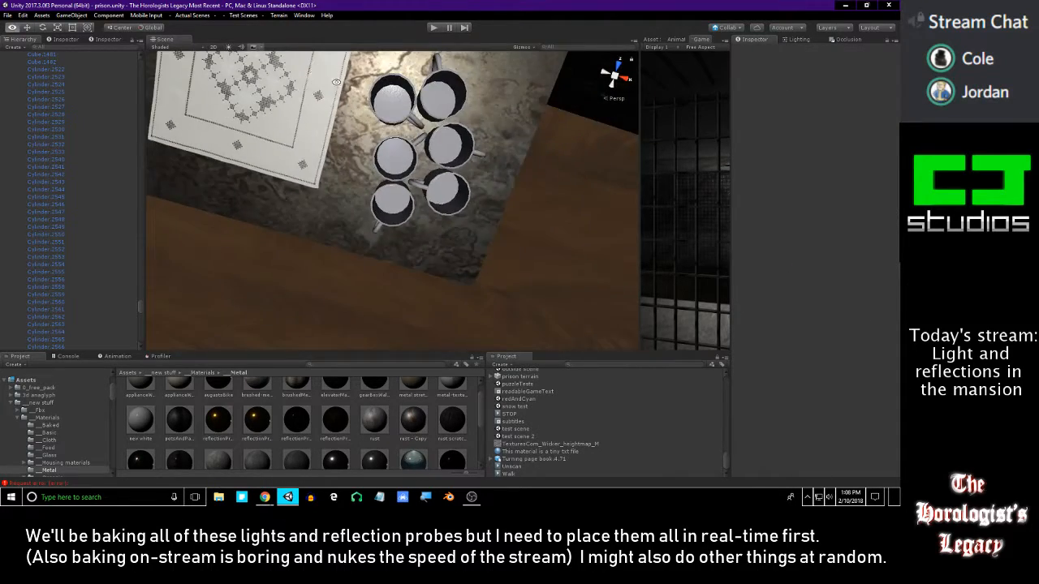
{"action": "left_click_drag", "start_coordinate": [357, 130], "coordinate": [336, 114], "text": "alt"}
- Apply the new white material to the wall outlet's cover plate beside the wooden desk
{"action": "key", "text": "s"}
{"action": "right_click_drag", "start_coordinate": [336, 115], "coordinate": [519, 193]}
{"action": "key", "text": "d"}
{"action": "key", "text": "a"}
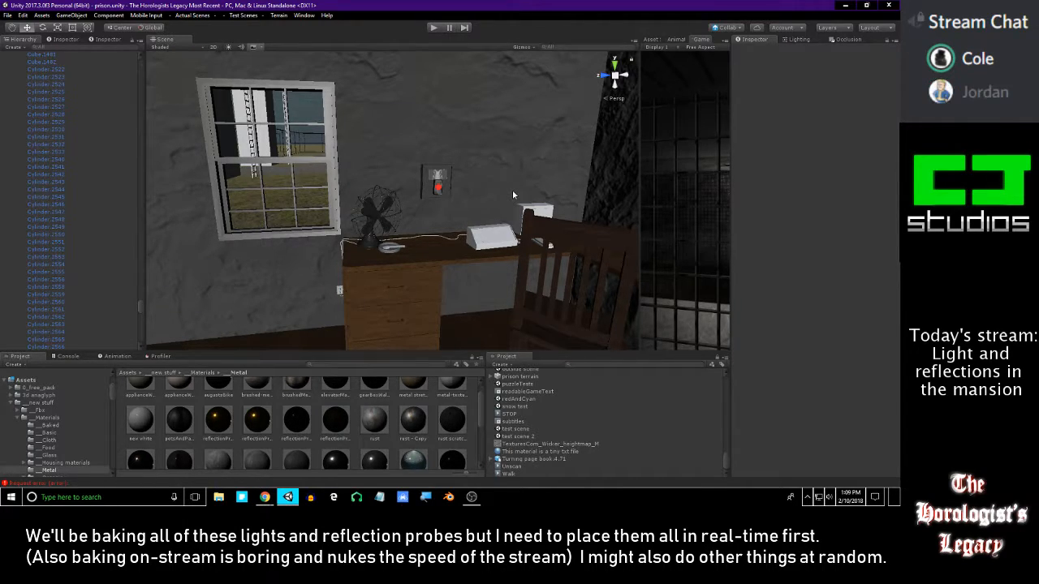
{"action": "right_click_drag", "start_coordinate": [423, 298], "coordinate": [233, 337]}
{"action": "key", "text": "w"}
{"action": "right_click_drag", "start_coordinate": [213, 261], "coordinate": [616, 280]}
{"action": "left_click", "coordinate": [345, 210]}
{"action": "key", "text": "f"}
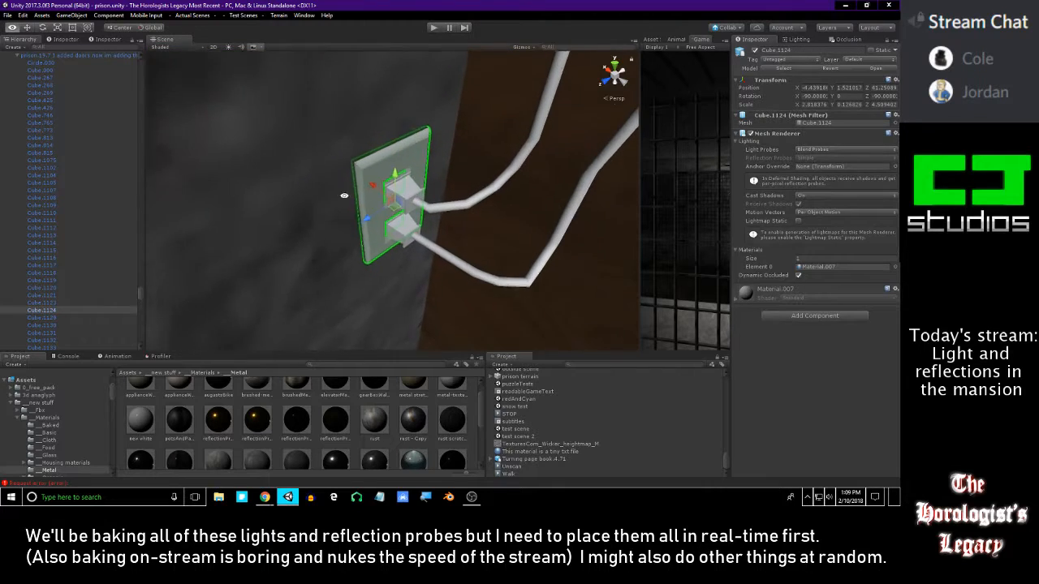
{"action": "left_click_drag", "start_coordinate": [344, 195], "coordinate": [207, 293], "text": "alt"}
{"action": "left_click_drag", "start_coordinate": [159, 409], "coordinate": [374, 203]}
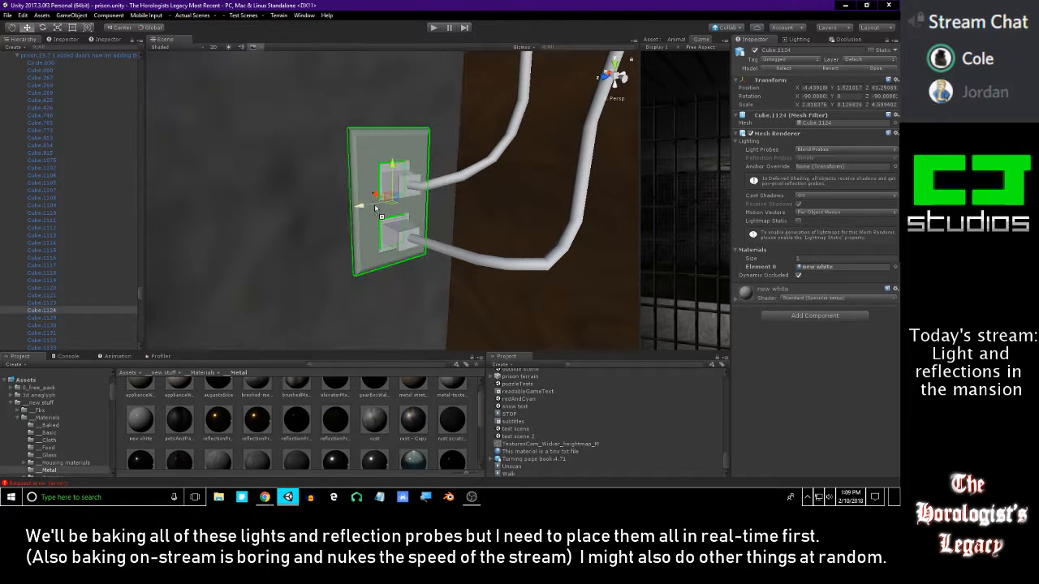
- Apply the new white material to both socket faces of the wall outlet beside the desk
{"action": "left_click", "coordinate": [360, 389]}
{"action": "scroll", "coordinate": [398, 71], "scroll_direction": "down", "scroll_amount": 3}
{"action": "left_click_drag", "start_coordinate": [399, 71], "coordinate": [316, 116], "text": "alt"}
{"action": "right_click_drag", "start_coordinate": [316, 117], "coordinate": [280, 442], "text": "alt"}
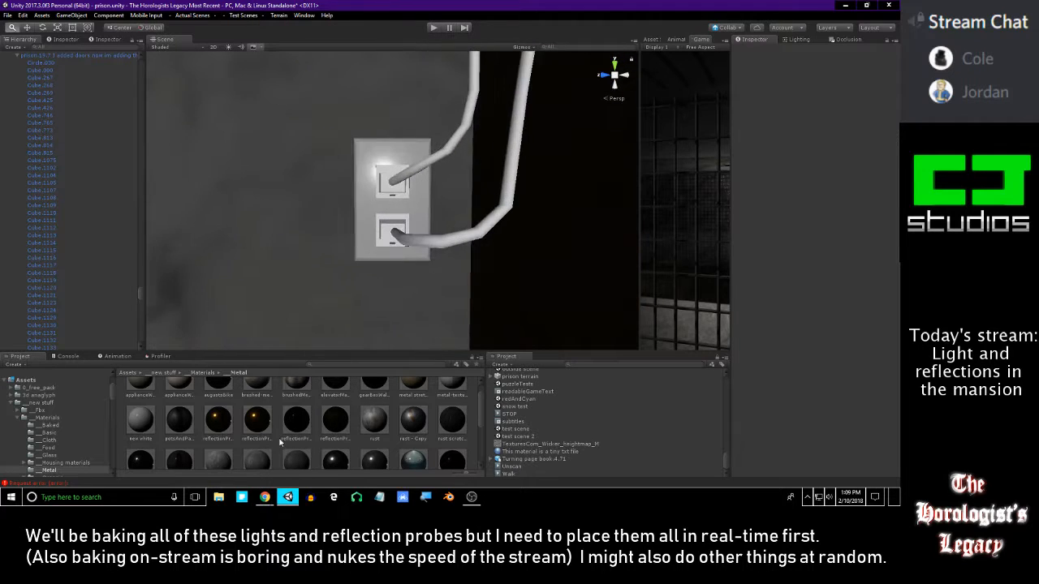
{"action": "left_click_drag", "start_coordinate": [318, 271], "coordinate": [333, 232], "text": "alt"}
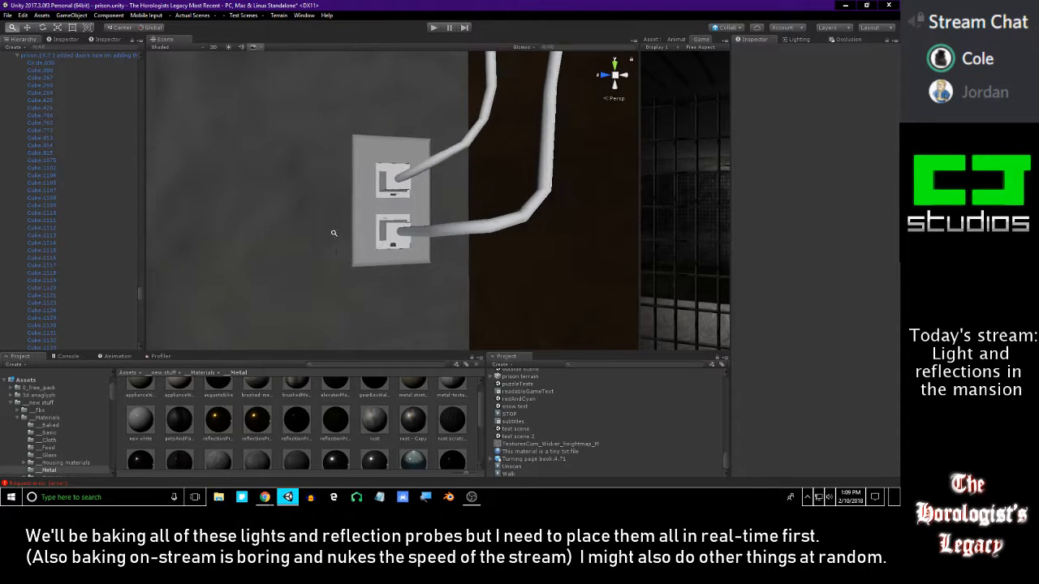
{"action": "right_click_drag", "start_coordinate": [333, 232], "coordinate": [315, 251], "text": "alt"}
{"action": "left_click_drag", "start_coordinate": [316, 251], "coordinate": [342, 236], "text": "alt"}
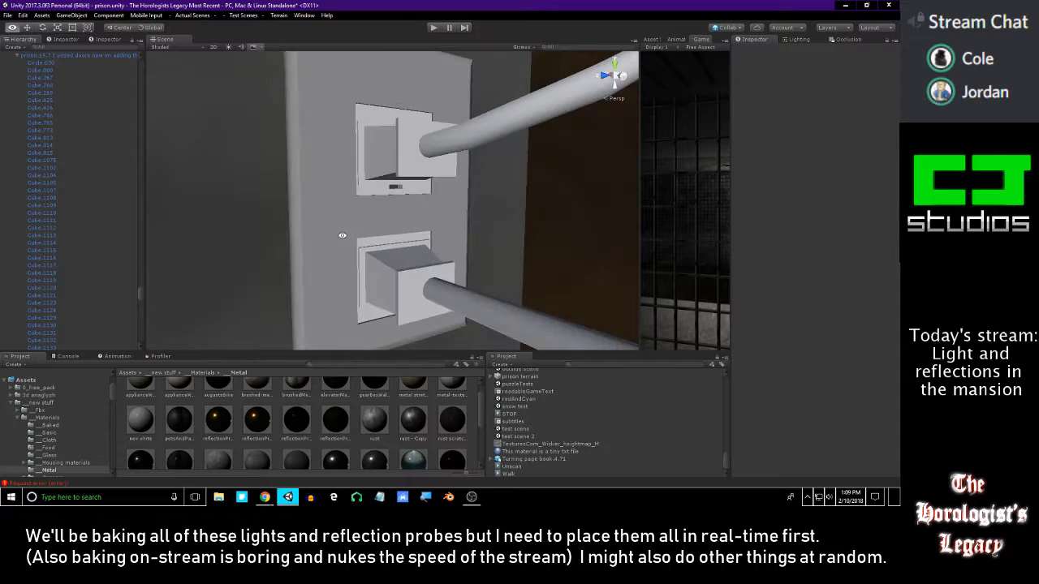
{"action": "left_click", "coordinate": [362, 108]}
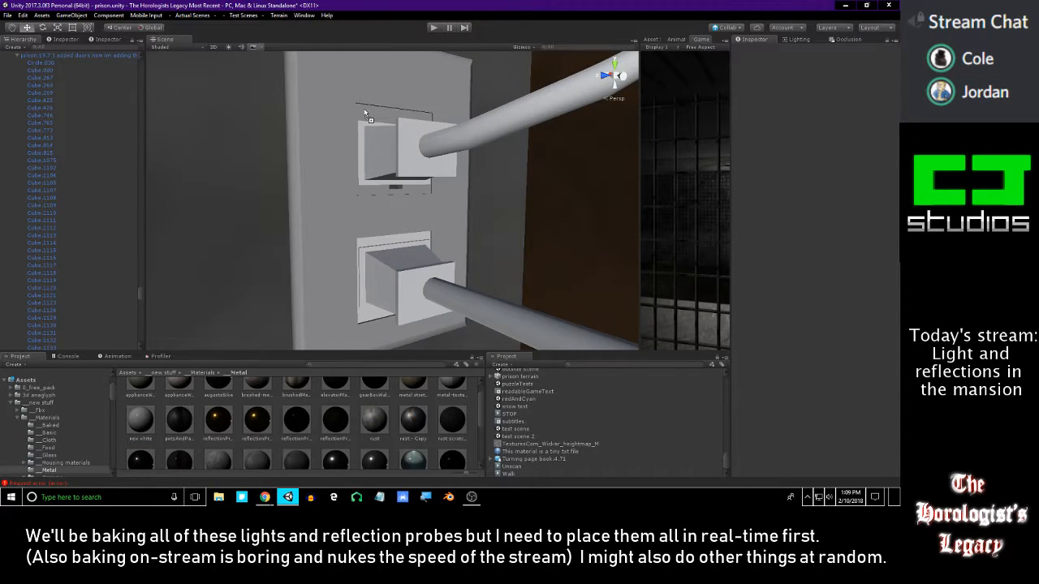
{"action": "scroll", "coordinate": [195, 391], "scroll_direction": "up", "scroll_amount": 1}
{"action": "left_click_drag", "start_coordinate": [142, 397], "coordinate": [194, 419]}
{"action": "left_click_drag", "start_coordinate": [218, 368], "coordinate": [381, 255]}
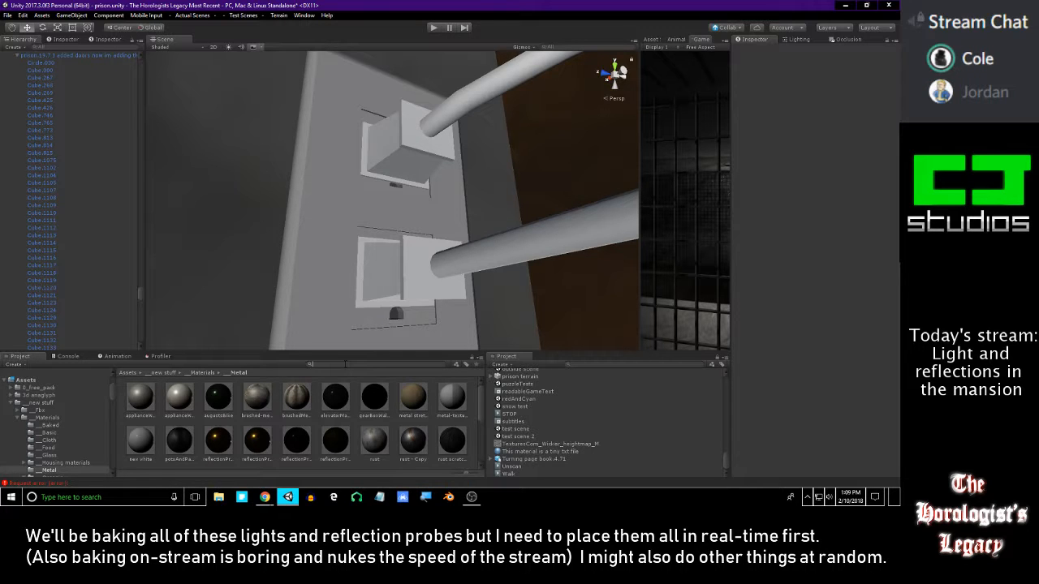
- Search the project assets for cord, and clear the search
{"action": "type", "text": "cord"}
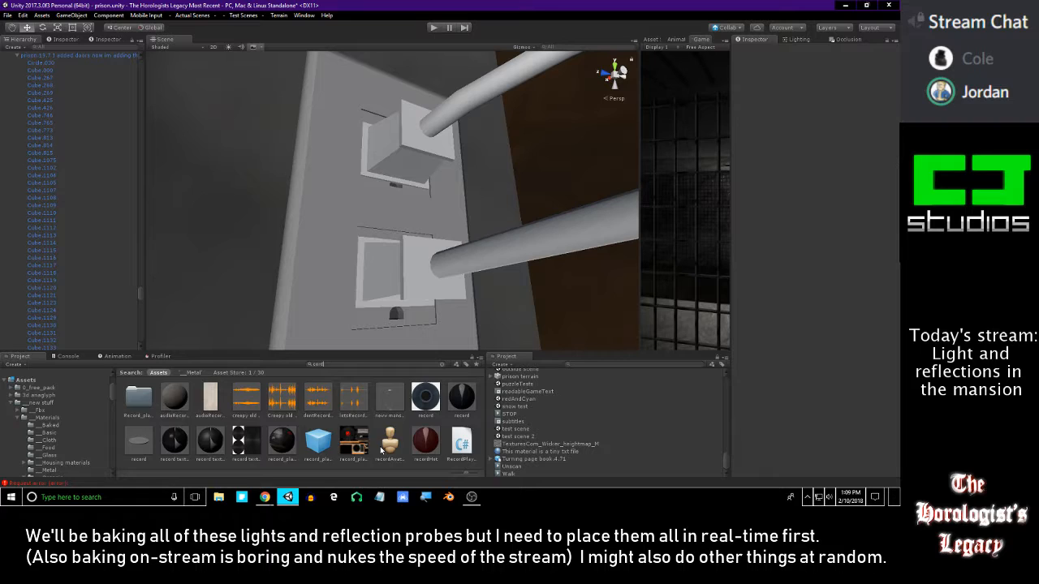
{"action": "key", "text": "BackSpace"}
{"action": "key", "text": "BackSpace"}
{"action": "type", "text": "ar"}
{"action": "key", "text": "BackSpace"}
{"action": "key", "text": "BackSpace"}
{"action": "key", "text": "BackSpace"}
{"action": "key", "text": "BackSpace"}
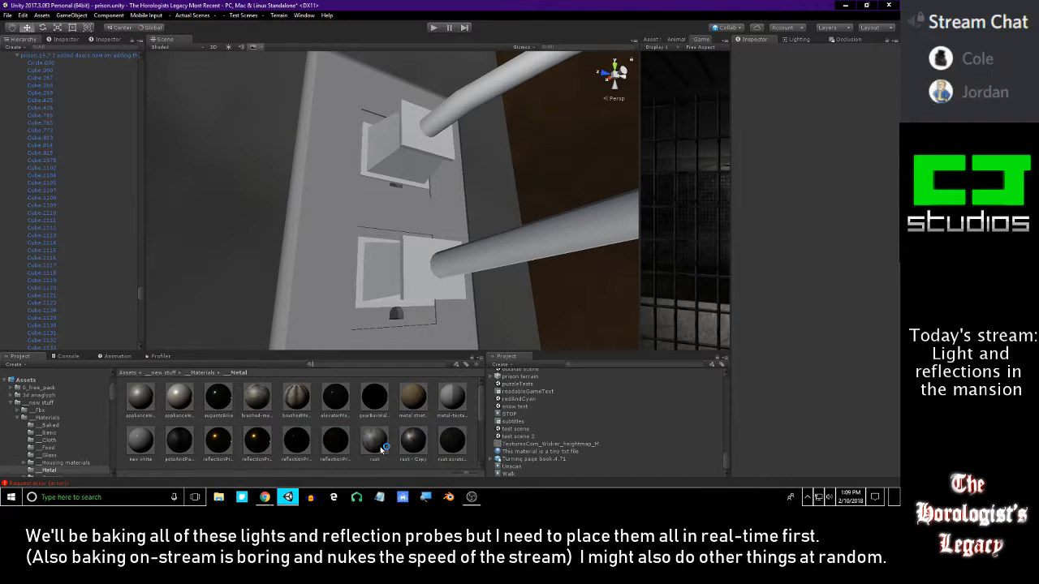
- Search the project assets for wire and apply wire material baked to the outlet's plugs and both power cords
{"action": "type", "text": "wire"}
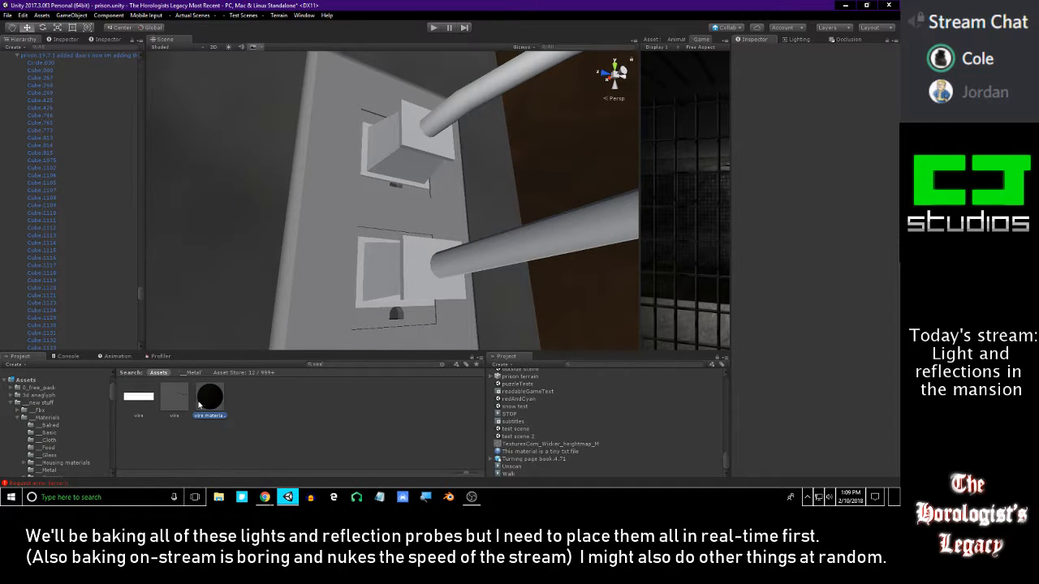
{"action": "left_click_drag", "start_coordinate": [209, 396], "coordinate": [411, 277]}
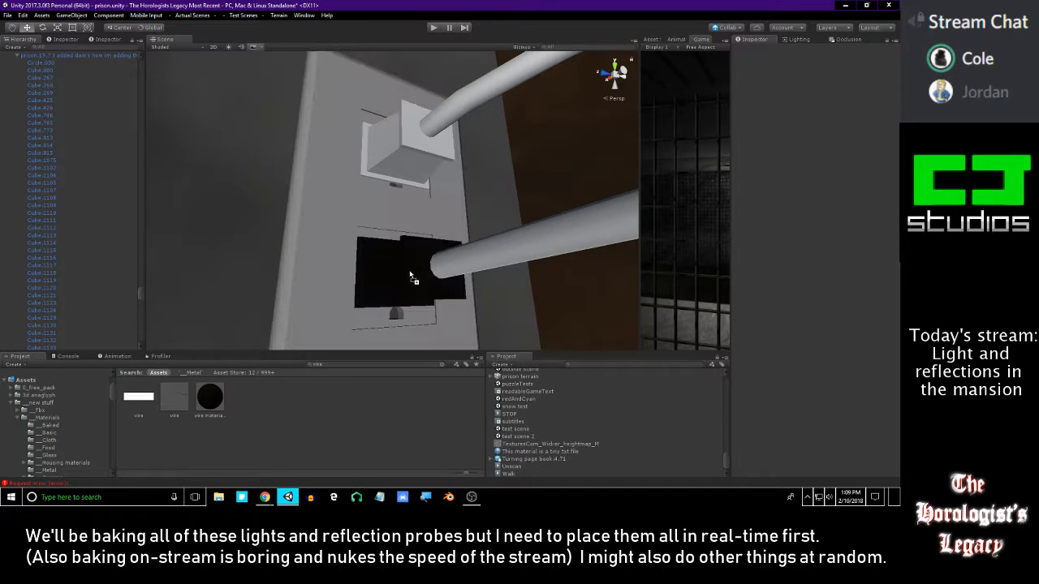
{"action": "left_click", "coordinate": [218, 406]}
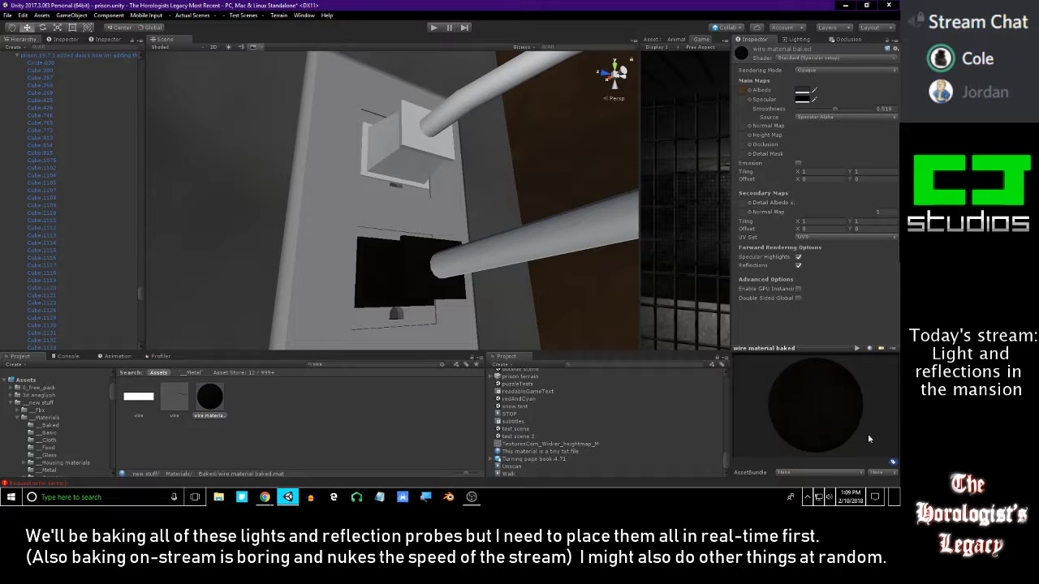
{"action": "left_click_drag", "start_coordinate": [531, 312], "coordinate": [487, 268], "text": "alt"}
{"action": "left_click_drag", "start_coordinate": [276, 375], "coordinate": [544, 304]}
{"action": "left_click_drag", "start_coordinate": [218, 400], "coordinate": [365, 125]}
{"action": "scroll", "coordinate": [383, 100], "scroll_direction": "down", "scroll_amount": 5}
{"action": "scroll", "coordinate": [357, 127], "scroll_direction": "down", "scroll_amount": 6}
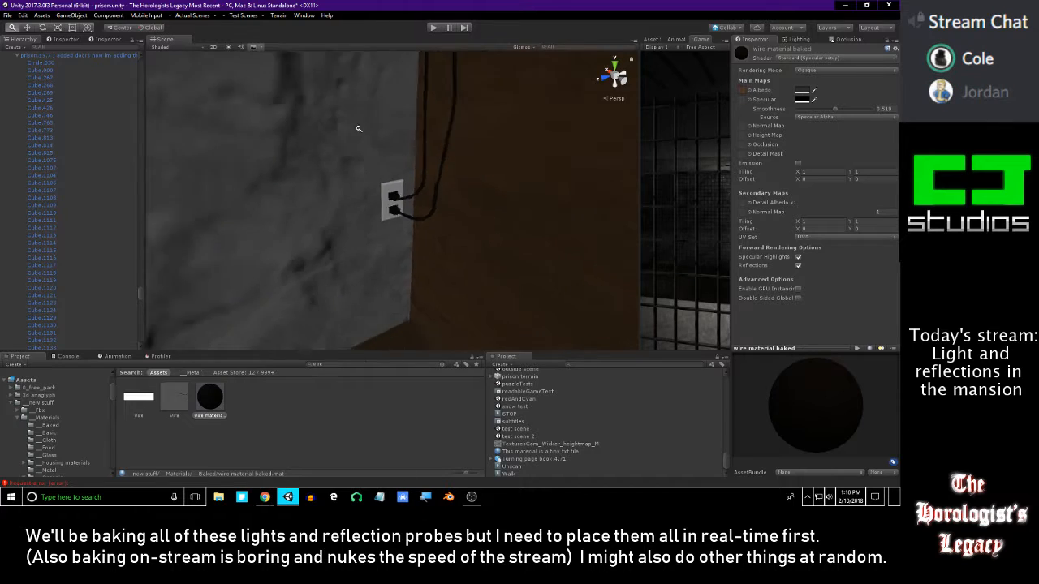
- Examine the new wire material on the cords running up the desk and across its top
{"action": "right_click_drag", "start_coordinate": [384, 199], "coordinate": [376, 114], "text": "alt"}
{"action": "left_click_drag", "start_coordinate": [377, 114], "coordinate": [368, 134], "text": "alt"}
{"action": "right_click_drag", "start_coordinate": [368, 134], "coordinate": [347, 320], "text": "alt"}
{"action": "left_click_drag", "start_coordinate": [348, 320], "coordinate": [314, 113], "text": "alt"}
{"action": "right_click_drag", "start_coordinate": [315, 113], "coordinate": [365, 146], "text": "alt"}
{"action": "left_click_drag", "start_coordinate": [365, 146], "coordinate": [470, 90], "text": "alt"}
{"action": "key", "text": "w"}
{"action": "right_click_drag", "start_coordinate": [469, 90], "coordinate": [426, 230]}
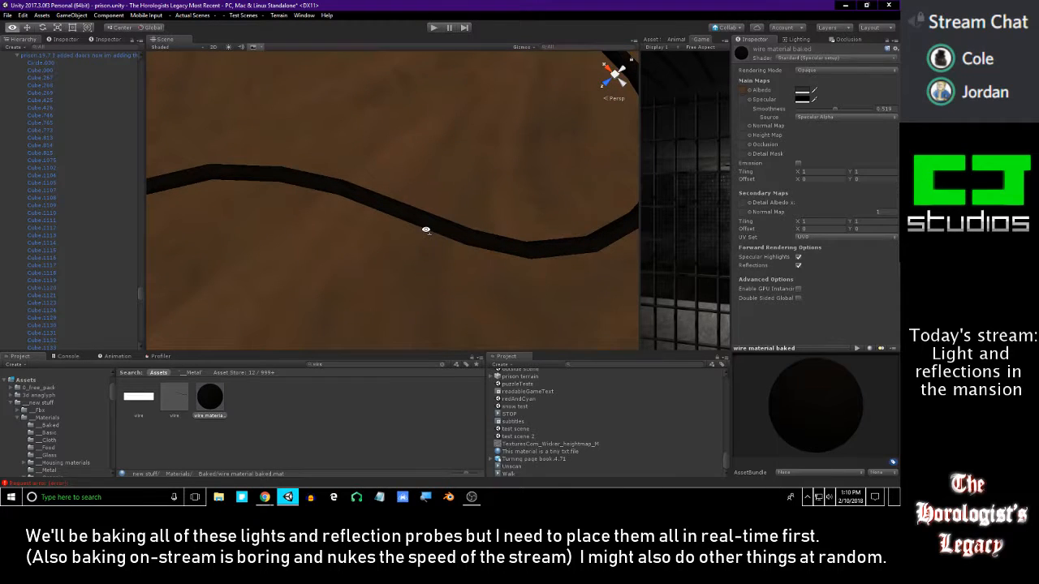
{"action": "right_click_drag", "start_coordinate": [622, 142], "coordinate": [190, 15]}
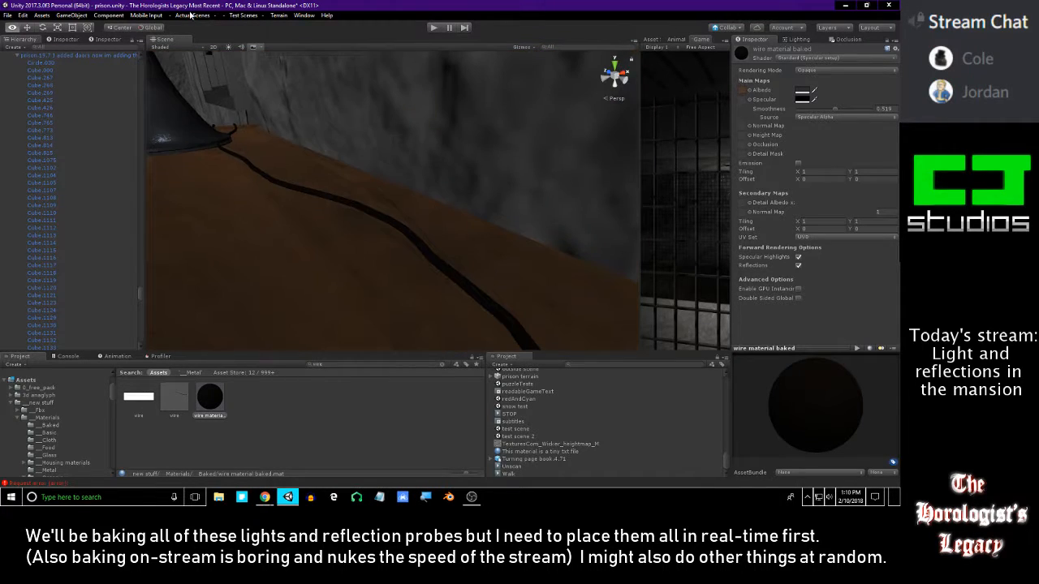
{"action": "left_click", "coordinate": [800, 91]}
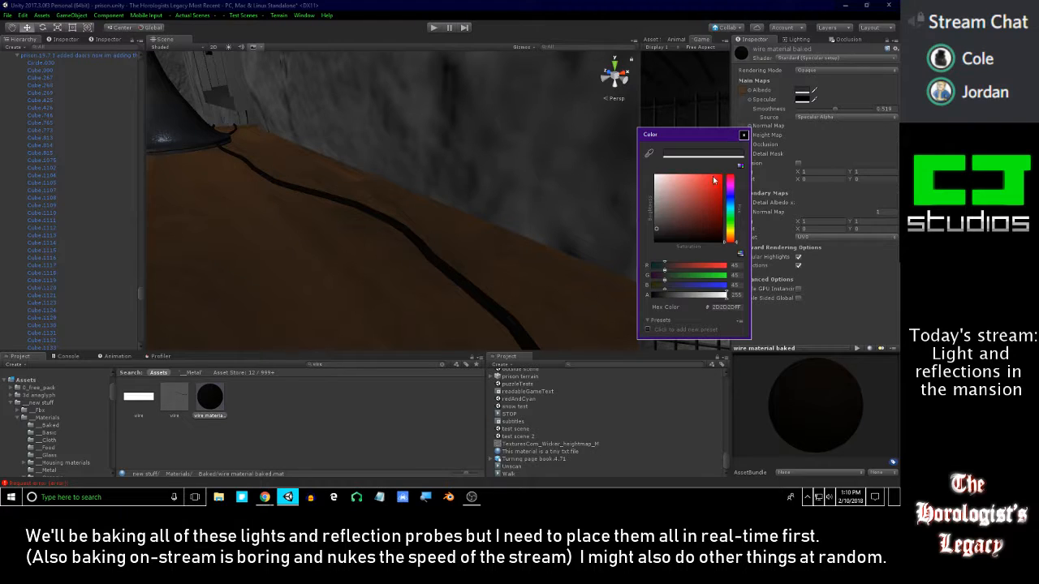
{"action": "right_click_drag", "start_coordinate": [489, 129], "coordinate": [593, 143]}
{"action": "key", "text": "ctrl+z"}
- Select the small dish and spoon pieces together and move them along the desktop, away from the fan
{"action": "right_click_drag", "start_coordinate": [487, 210], "coordinate": [487, 267]}
{"action": "left_click", "coordinate": [480, 272]}
{"action": "left_click", "coordinate": [459, 270]}
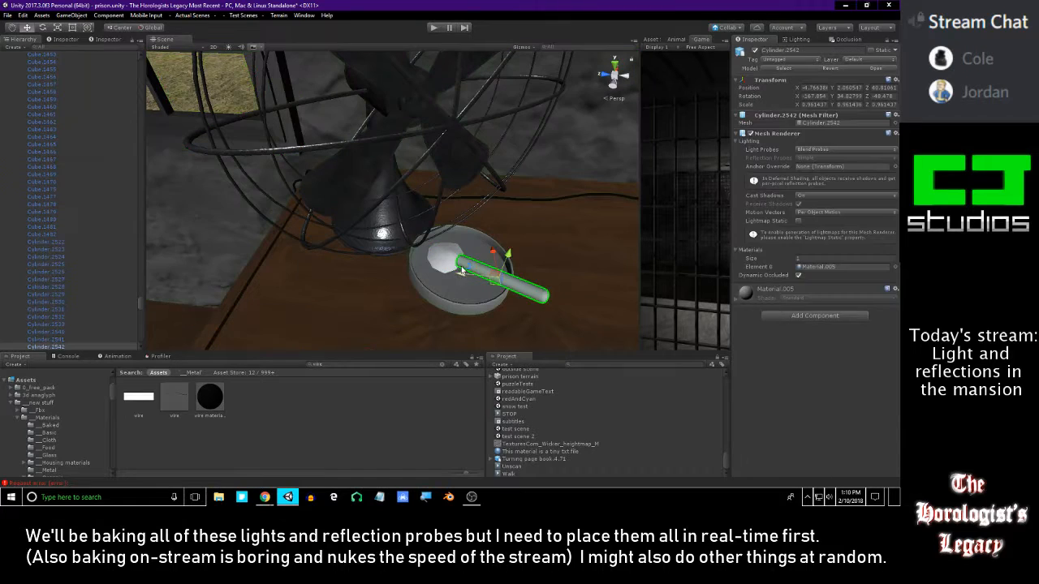
{"action": "left_click", "coordinate": [445, 271], "text": "shift"}
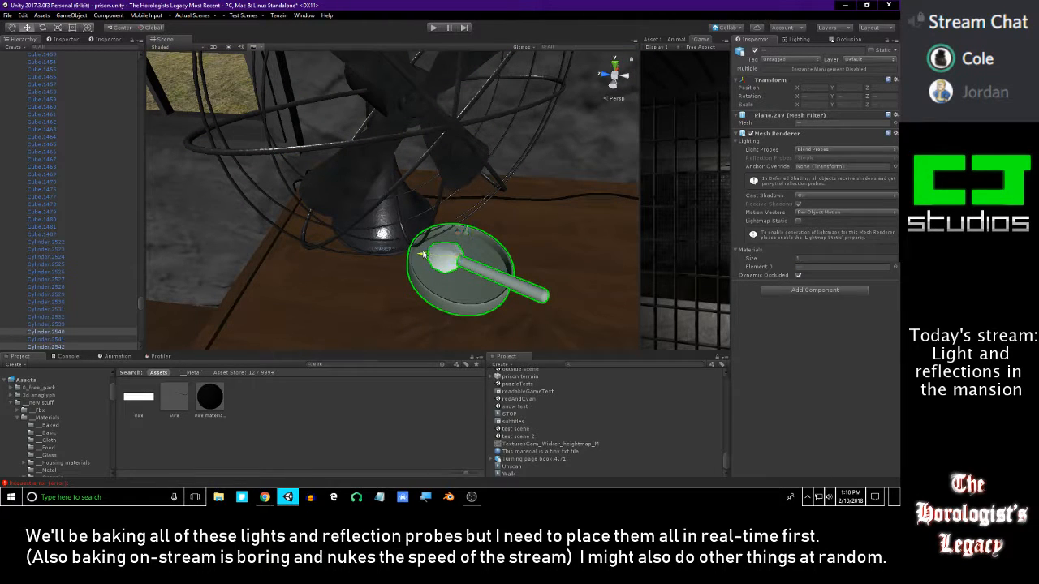
{"action": "left_click_drag", "start_coordinate": [422, 254], "coordinate": [534, 266]}
{"action": "right_click_drag", "start_coordinate": [534, 266], "coordinate": [498, 235]}
{"action": "left_click_drag", "start_coordinate": [394, 224], "coordinate": [457, 233]}
{"action": "right_click_drag", "start_coordinate": [457, 233], "coordinate": [463, 200]}
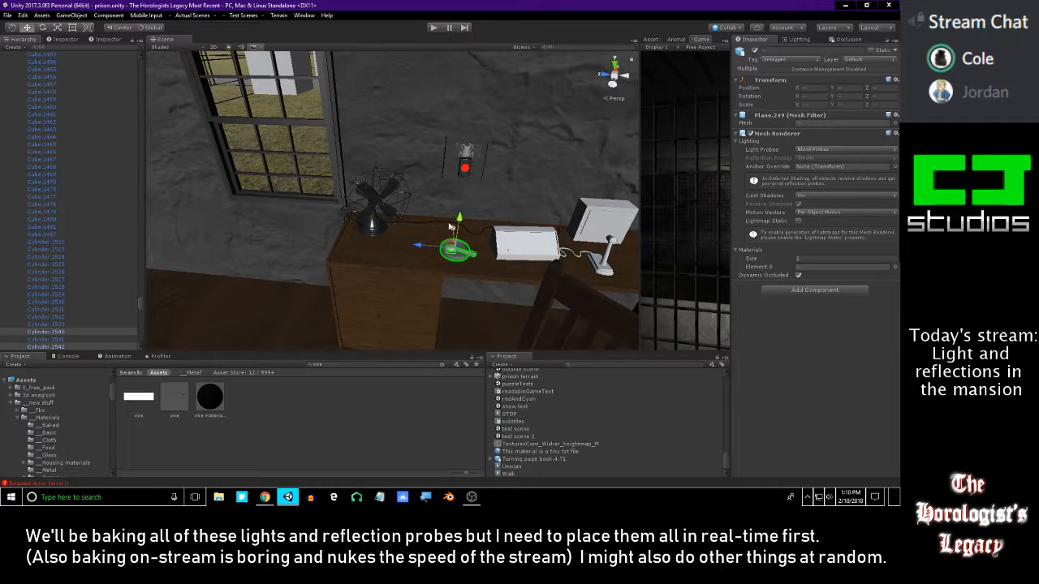
{"action": "right_click_drag", "start_coordinate": [360, 211], "coordinate": [519, 173]}
{"action": "key", "text": "s"}
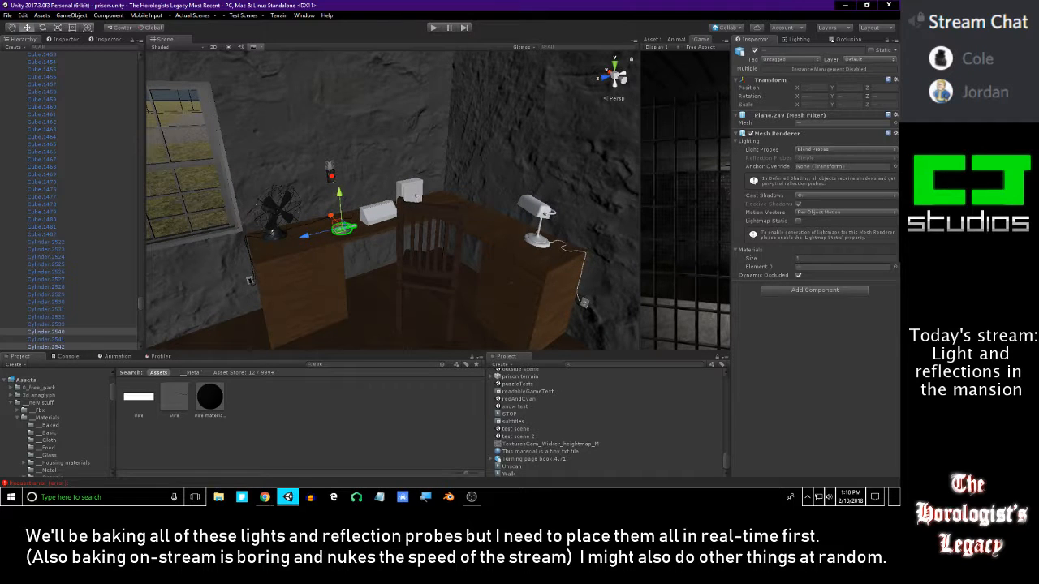
{"action": "key", "text": "alt+Tab"}
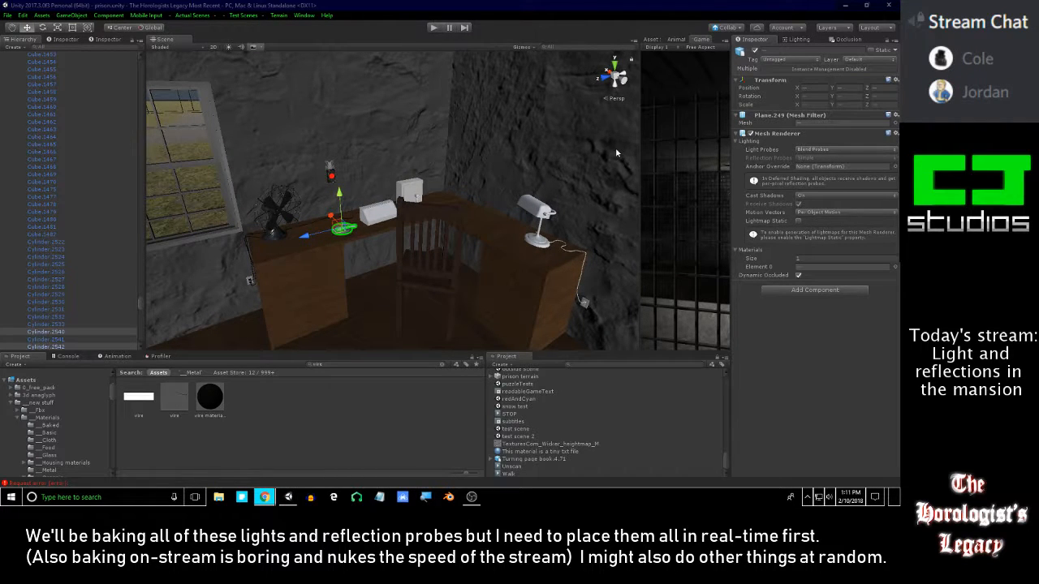
{"action": "right_click_drag", "start_coordinate": [596, 161], "coordinate": [623, 164]}
{"action": "key", "text": "w"}
{"action": "key", "text": "alt+Tab"}
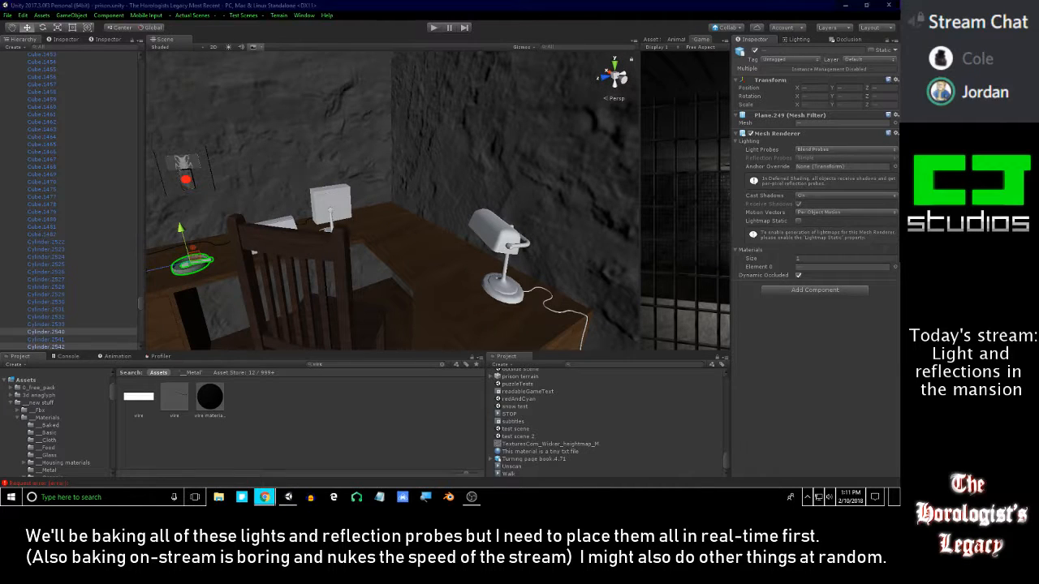
- Apply wire material baked to the wavy cord between the slanted console and the microphone base
{"action": "right_click_drag", "start_coordinate": [516, 171], "coordinate": [394, 246]}
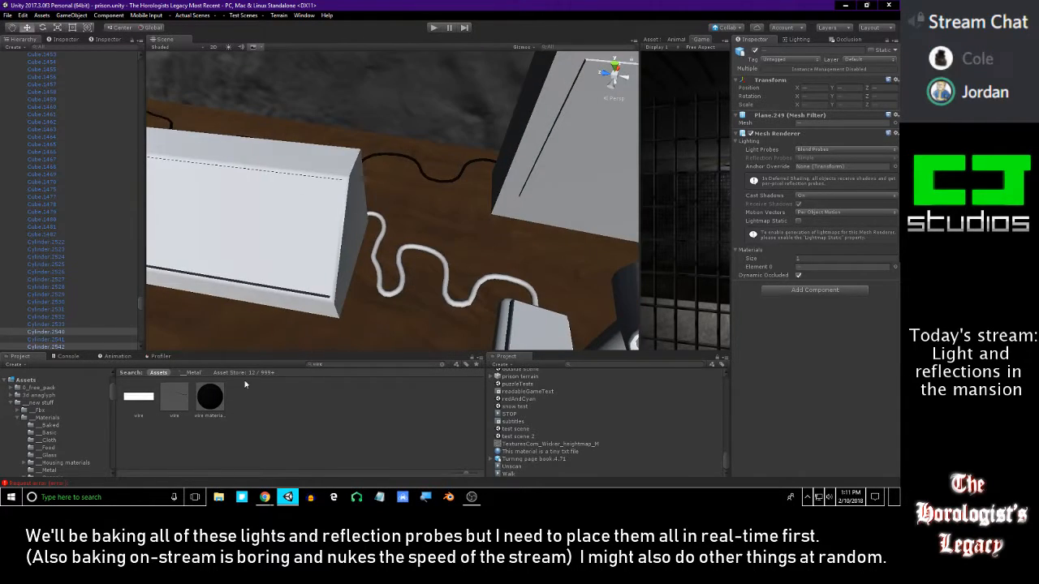
{"action": "left_click_drag", "start_coordinate": [210, 398], "coordinate": [400, 270]}
{"action": "right_click_drag", "start_coordinate": [400, 269], "coordinate": [190, 260]}
- Select the square white box in the desk's corner and search the project assets for glass
{"action": "left_click", "coordinate": [441, 181]}
{"action": "left_click", "coordinate": [514, 168]}
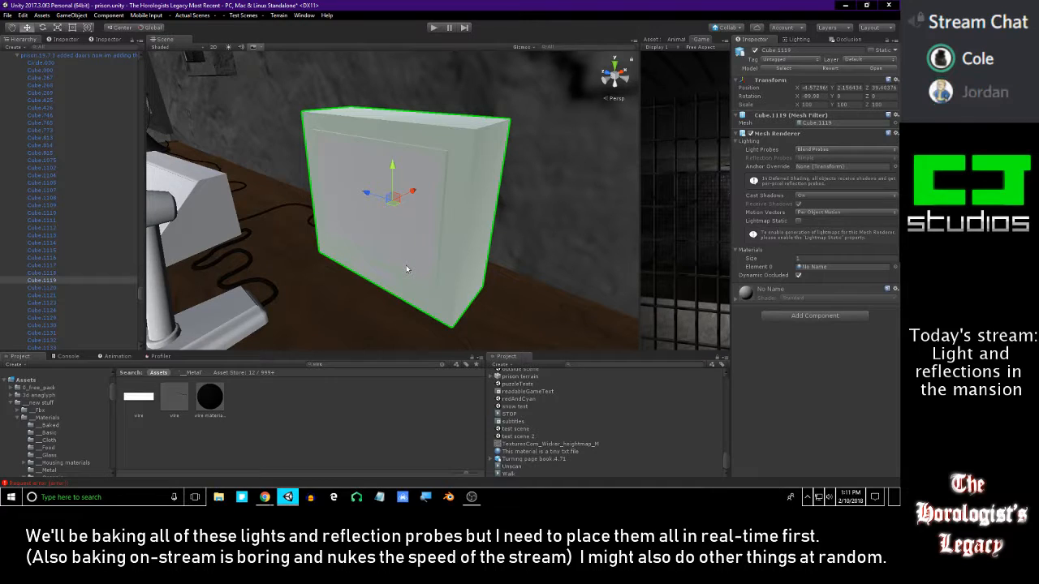
{"action": "left_click_drag", "start_coordinate": [405, 265], "coordinate": [398, 259], "text": "alt"}
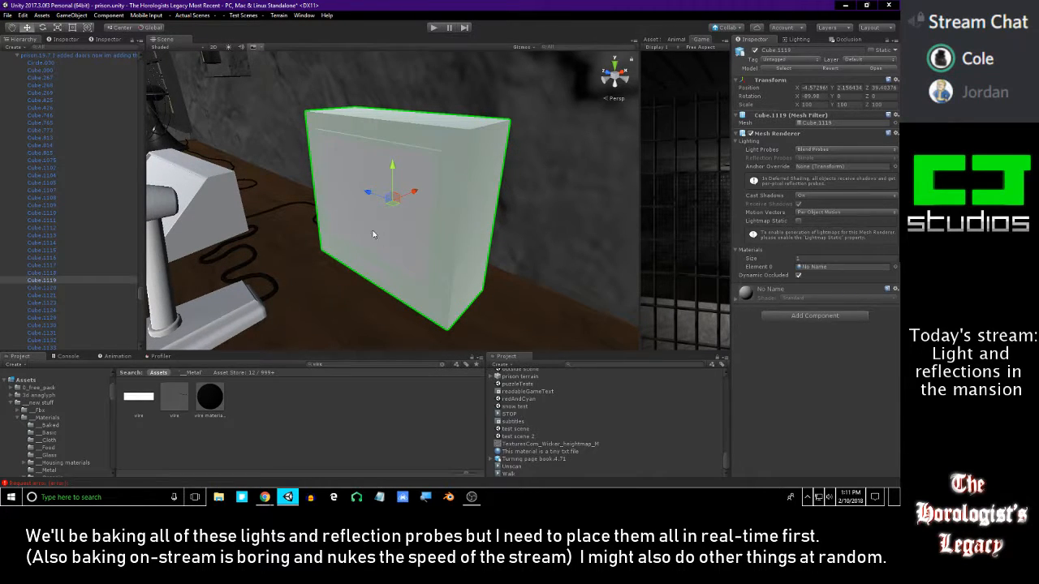
{"action": "right_click_drag", "start_coordinate": [294, 227], "coordinate": [442, 152]}
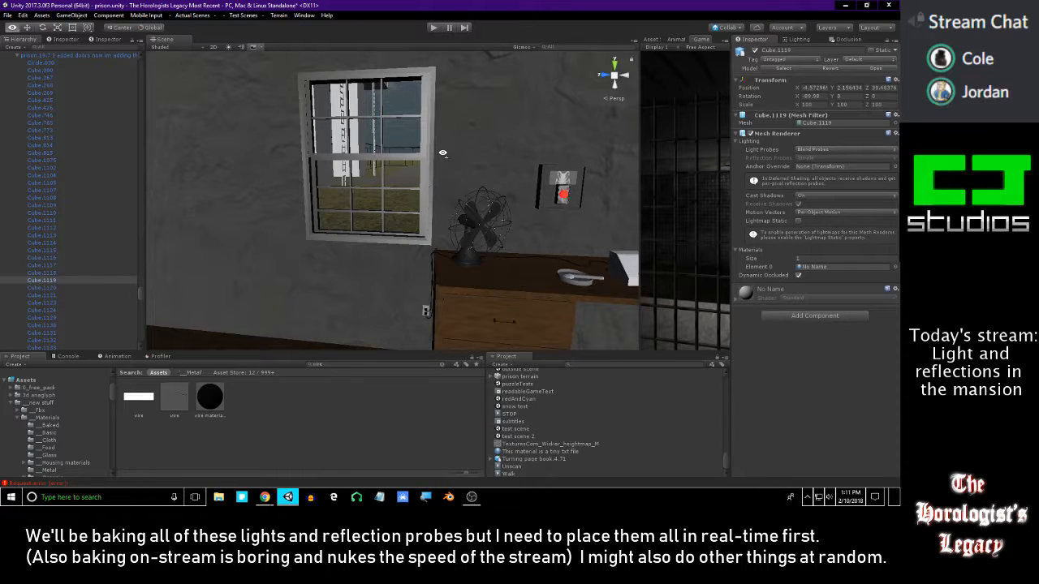
{"action": "right_click_drag", "start_coordinate": [442, 152], "coordinate": [548, 195]}
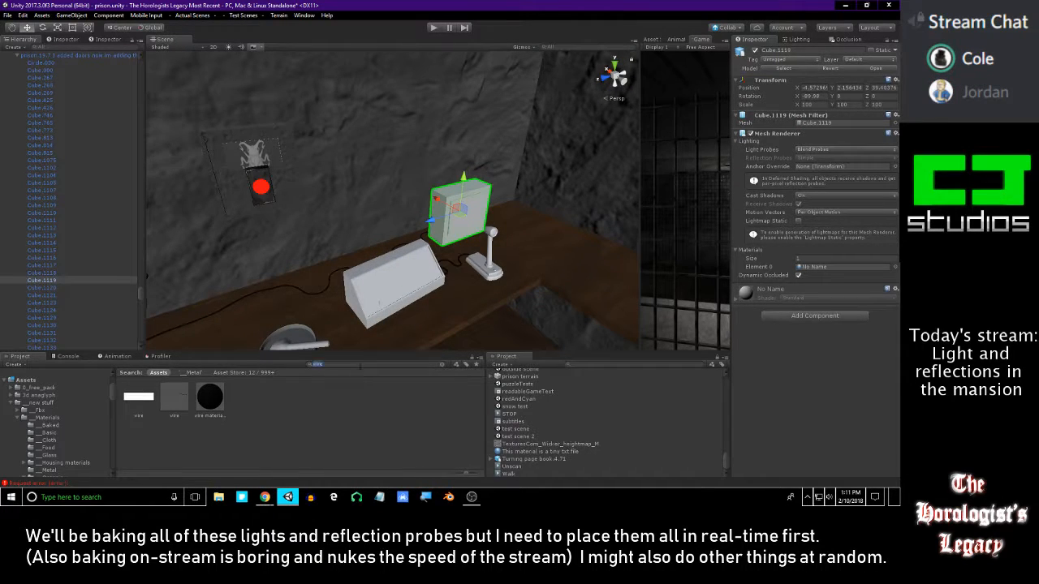
{"action": "type", "text": "gla"}
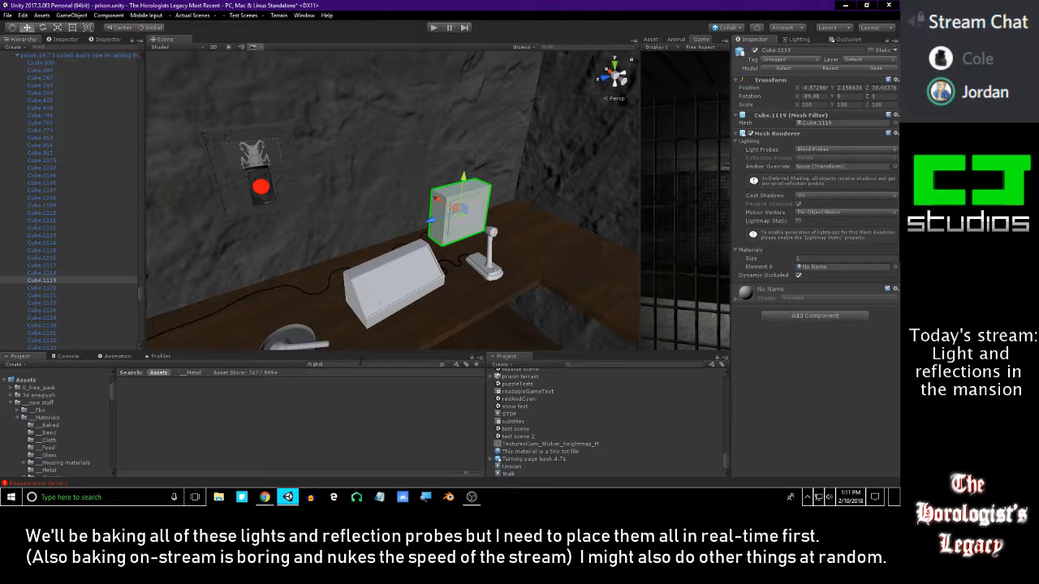
{"action": "type", "text": "ss"}
{"action": "mouse_move", "coordinate": [351, 339]}
{"action": "right_mouse_down"}
{"action": "mouse_move", "coordinate": [338, 284]}
{"action": "mouse_move", "coordinate": [452, 350]}
{"action": "mouse_move", "coordinate": [357, 325]}
{"action": "mouse_move", "coordinate": [349, 338]}
{"action": "right_mouse_up"}
{"action": "key", "text": "w"}
{"action": "scroll", "coordinate": [325, 401], "scroll_direction": "down", "scroll_amount": 1}
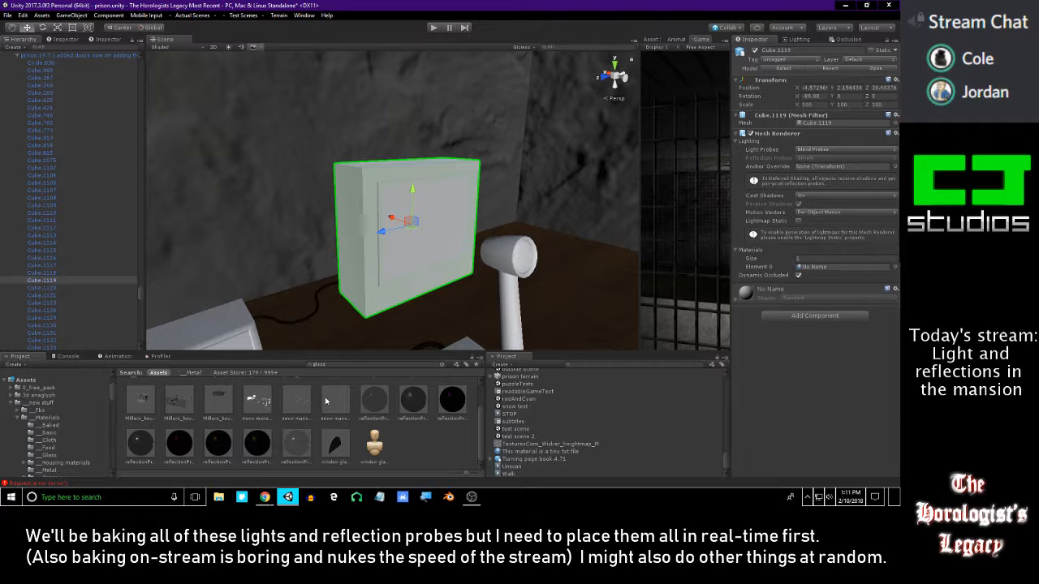
- Try a reflection probe glass material on the square box's front panel and replace it with reflectionProbeGlass 3
{"action": "left_click_drag", "start_coordinate": [375, 411], "coordinate": [405, 221]}
{"action": "right_click_drag", "start_coordinate": [439, 227], "coordinate": [270, 210]}
{"action": "key", "text": "f"}
{"action": "left_click_drag", "start_coordinate": [346, 205], "coordinate": [457, 164], "text": "alt"}
{"action": "right_click_drag", "start_coordinate": [457, 163], "coordinate": [441, 465], "text": "alt"}
{"action": "left_click_drag", "start_coordinate": [479, 335], "coordinate": [382, 299], "text": "alt"}
{"action": "left_click_drag", "start_coordinate": [415, 399], "coordinate": [457, 180]}
{"action": "left_click_drag", "start_coordinate": [457, 180], "coordinate": [427, 201], "text": "alt"}
{"action": "right_click_drag", "start_coordinate": [427, 202], "coordinate": [435, 496], "text": "alt"}
{"action": "left_click_drag", "start_coordinate": [385, 213], "coordinate": [415, 225], "text": "alt"}
- Locate the selected object's Element 0 material in the project's mansion Materials folder
{"action": "right_click_drag", "start_coordinate": [427, 241], "coordinate": [389, 204]}
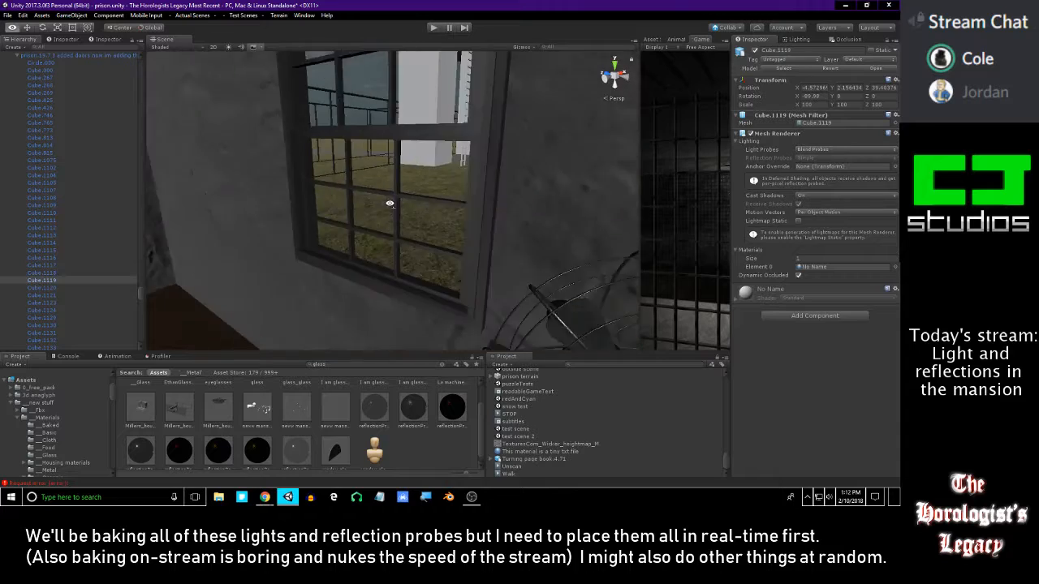
{"action": "left_click", "coordinate": [498, 166]}
{"action": "left_click", "coordinate": [824, 267]}
- Return to the glass-fronted box on the desk and pick through its overlapping parts
{"action": "mouse_move", "coordinate": [369, 223]}
{"action": "right_mouse_down"}
{"action": "mouse_move", "coordinate": [382, 222]}
{"action": "mouse_move", "coordinate": [377, 213]}
{"action": "right_mouse_up"}
{"action": "left_click", "coordinate": [376, 212]}
{"action": "key", "text": "f"}
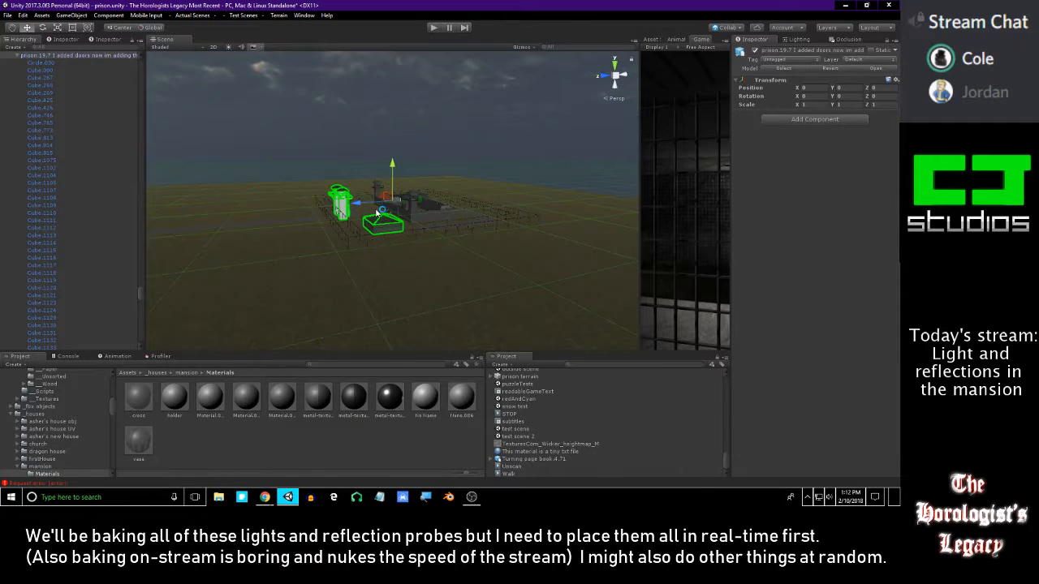
{"action": "key", "text": "w"}
{"action": "right_click_drag", "start_coordinate": [379, 211], "coordinate": [401, 252]}
{"action": "left_click", "coordinate": [400, 256]}
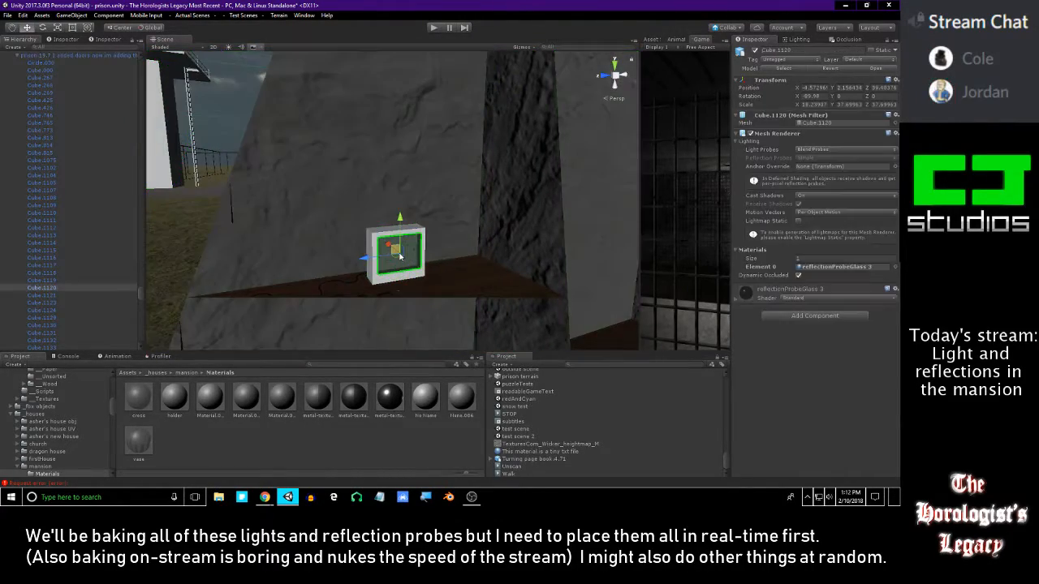
{"action": "left_click", "coordinate": [409, 260]}
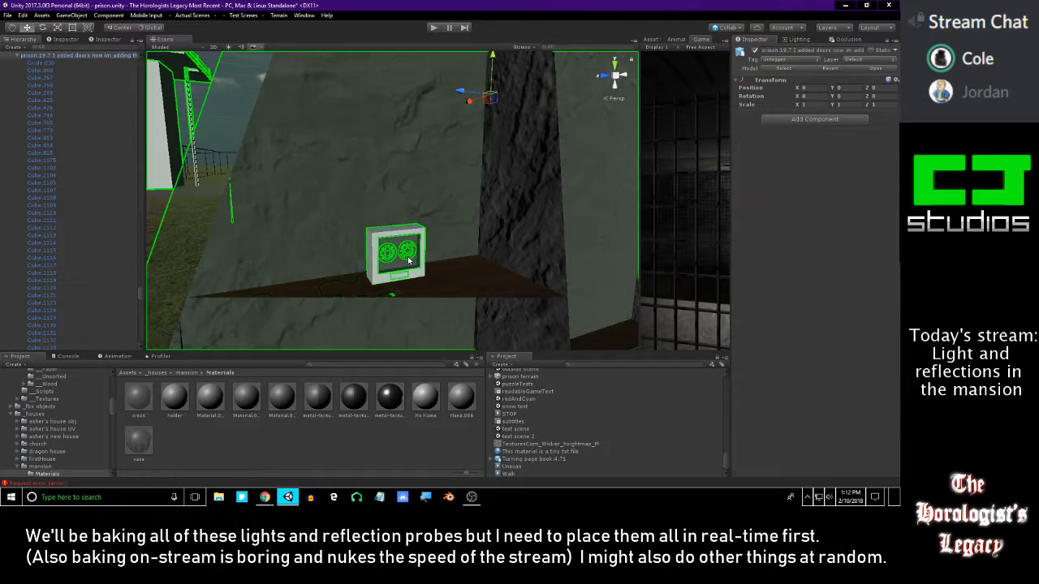
{"action": "left_click", "coordinate": [409, 261]}
- Frame the wooden desktop and move in close to the two reels behind the box's glass front
{"action": "right_click_drag", "start_coordinate": [421, 261], "coordinate": [425, 265]}
{"action": "left_click", "coordinate": [528, 258]}
{"action": "left_click", "coordinate": [461, 253]}
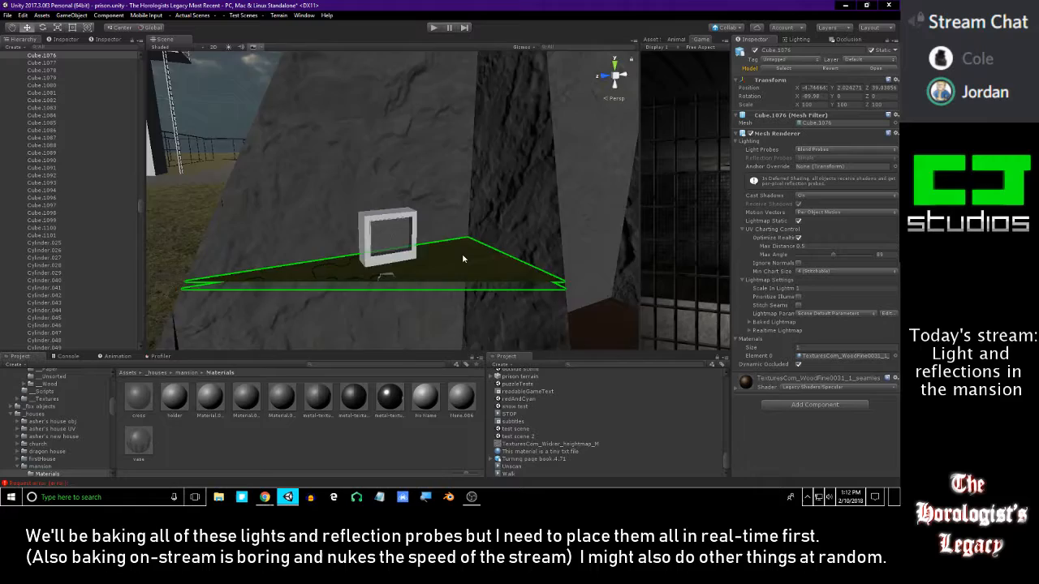
{"action": "key", "text": "f"}
{"action": "right_click_drag", "start_coordinate": [395, 235], "coordinate": [508, 169]}
{"action": "left_click", "coordinate": [501, 182]}
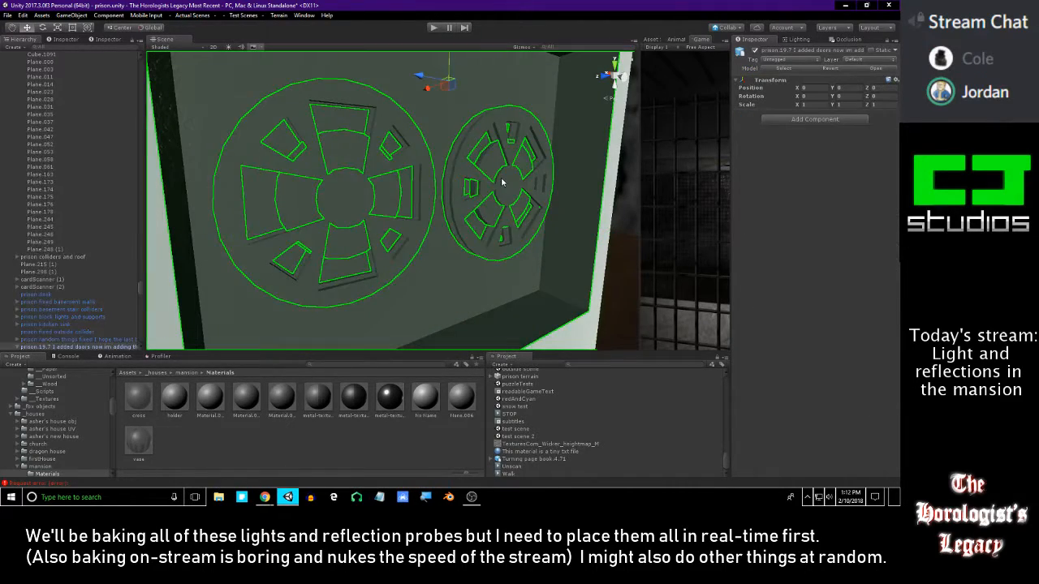
{"action": "left_click", "coordinate": [501, 183]}
- Apply a dark metal texture material from the mansion Materials folder to the nearer reel inside the box
{"action": "left_click_drag", "start_coordinate": [501, 178], "coordinate": [436, 171], "text": "alt"}
{"action": "key", "text": "f"}
{"action": "right_click_drag", "start_coordinate": [441, 149], "coordinate": [490, 281], "text": "alt"}
{"action": "mouse_move", "coordinate": [417, 165]}
{"action": "left_mouse_down", "text": "alt"}
{"action": "mouse_move", "coordinate": [429, 111]}
{"action": "mouse_move", "coordinate": [423, 154]}
{"action": "left_mouse_up", "text": "alt"}
{"action": "right_click_drag", "start_coordinate": [442, 268], "coordinate": [368, 214], "text": "alt"}
{"action": "left_click_drag", "start_coordinate": [368, 213], "coordinate": [463, 304], "text": "alt"}
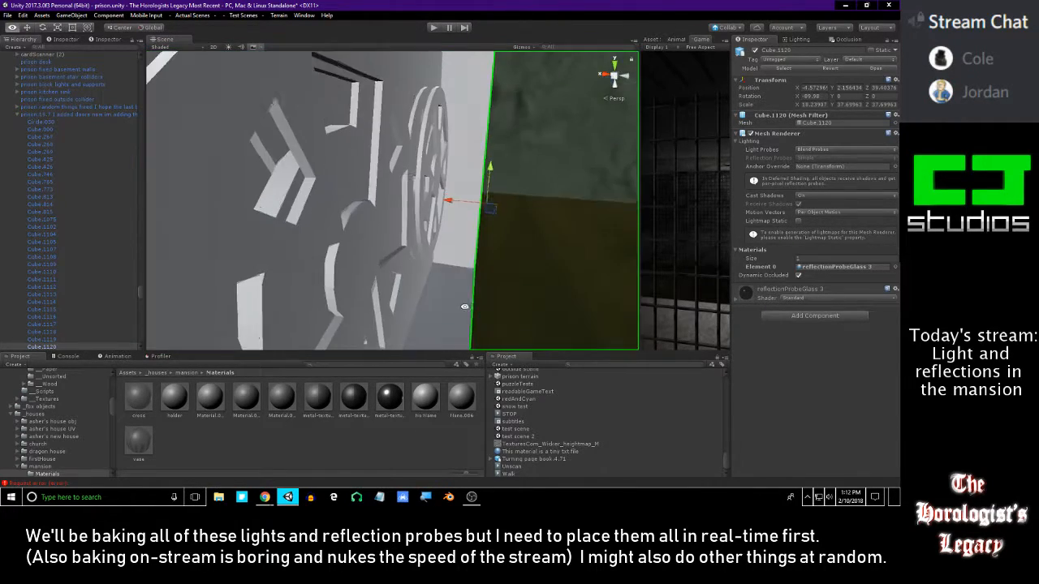
{"action": "right_click_drag", "start_coordinate": [390, 264], "coordinate": [369, 253], "text": "alt"}
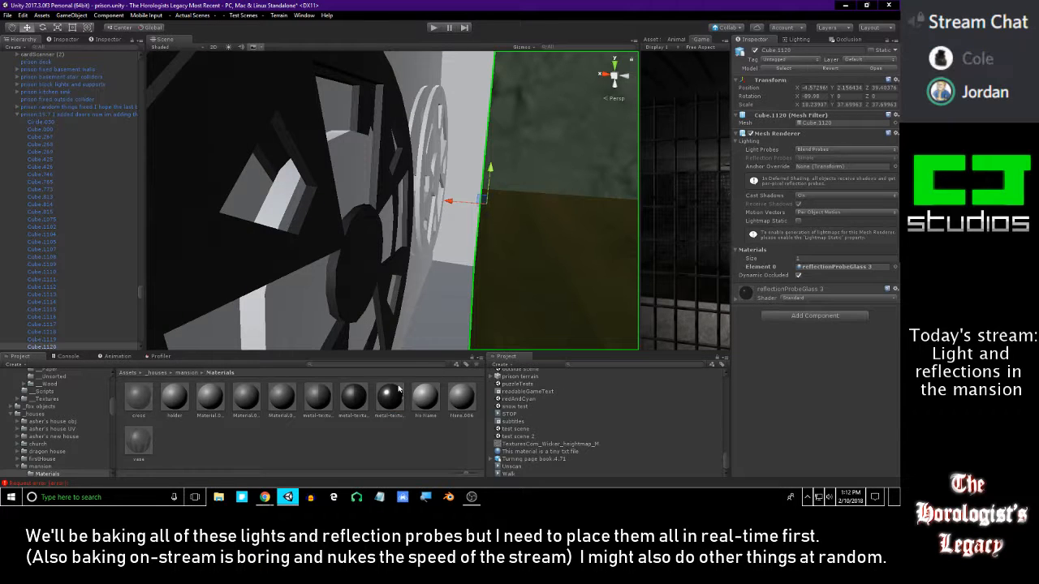
- Apply the dark metal texture material to the farther reel and the reels' remaining parts inside the box
{"action": "left_click_drag", "start_coordinate": [340, 187], "coordinate": [424, 152]}
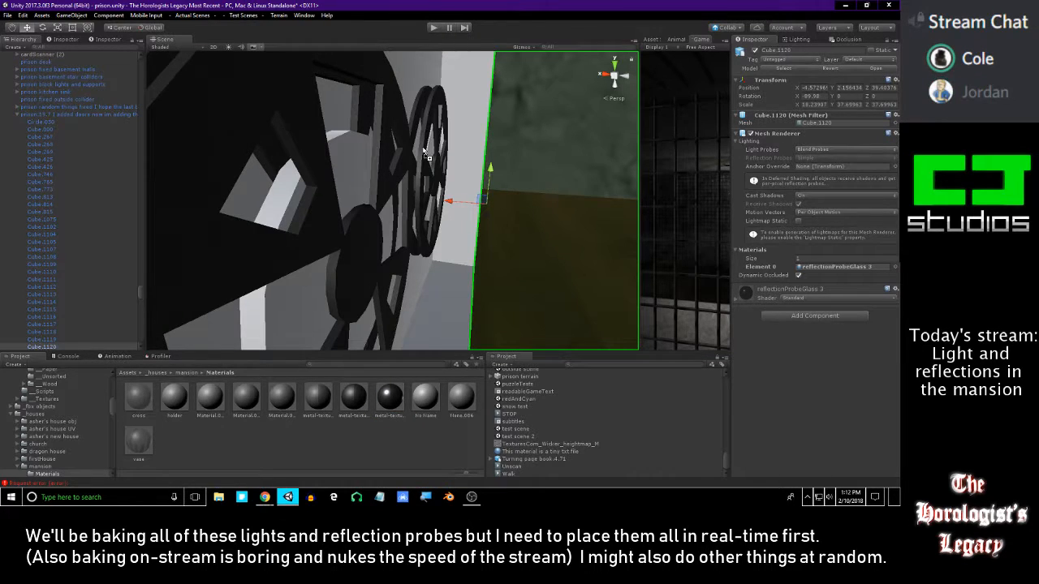
{"action": "left_click_drag", "start_coordinate": [400, 418], "coordinate": [432, 140]}
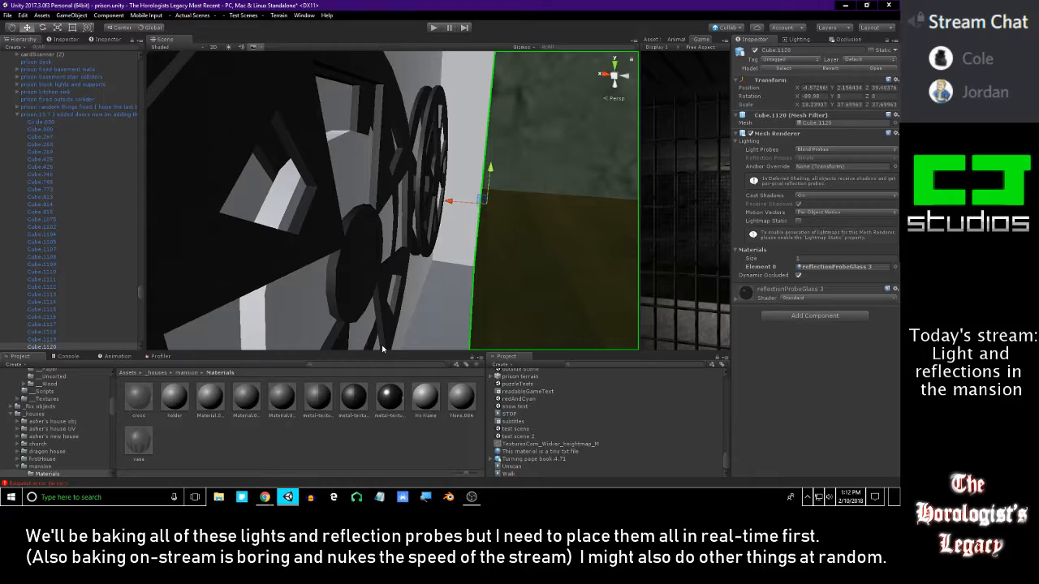
{"action": "left_click_drag", "start_coordinate": [365, 286], "coordinate": [354, 187]}
- Try a dark metal texture material on the outer casing of the reel box, and undo it
{"action": "mouse_move", "coordinate": [429, 197]}
{"action": "left_mouse_down", "text": "alt"}
{"action": "mouse_move", "coordinate": [272, 174]}
{"action": "mouse_move", "coordinate": [347, 140]}
{"action": "mouse_move", "coordinate": [360, 195]}
{"action": "mouse_move", "coordinate": [394, 148]}
{"action": "mouse_move", "coordinate": [419, 178]}
{"action": "left_mouse_up", "text": "alt"}
{"action": "scroll", "coordinate": [341, 146], "scroll_direction": "down", "scroll_amount": 5}
{"action": "right_click_drag", "start_coordinate": [419, 178], "coordinate": [466, 100], "text": "alt"}
{"action": "left_click_drag", "start_coordinate": [466, 100], "coordinate": [454, 138], "text": "alt"}
{"action": "right_click_drag", "start_coordinate": [454, 138], "coordinate": [317, 195], "text": "alt"}
{"action": "left_click_drag", "start_coordinate": [316, 194], "coordinate": [430, 311], "text": "alt"}
{"action": "left_click_drag", "start_coordinate": [396, 400], "coordinate": [319, 238]}
{"action": "left_click_drag", "start_coordinate": [382, 231], "coordinate": [358, 237], "text": "alt"}
{"action": "key", "text": "ctrl+z"}
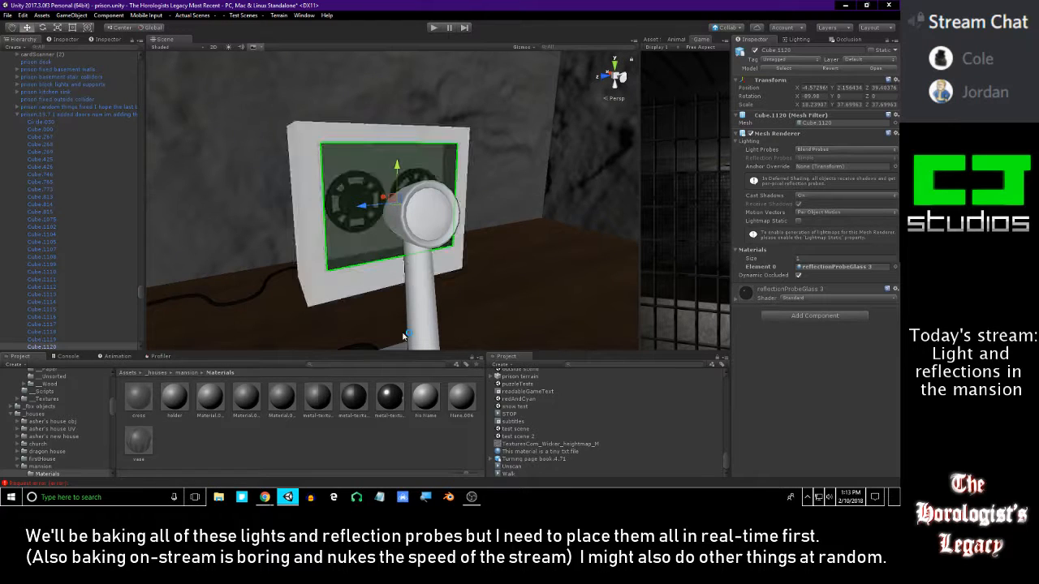
- Apply a dark metal texture material to the reel box's outer casing and select the blank label plate below its glass
{"action": "left_click_drag", "start_coordinate": [301, 258], "coordinate": [294, 192], "text": "alt"}
{"action": "right_click_drag", "start_coordinate": [294, 192], "coordinate": [318, 16], "text": "alt"}
{"action": "middle_click_drag", "start_coordinate": [366, 205], "coordinate": [333, 58]}
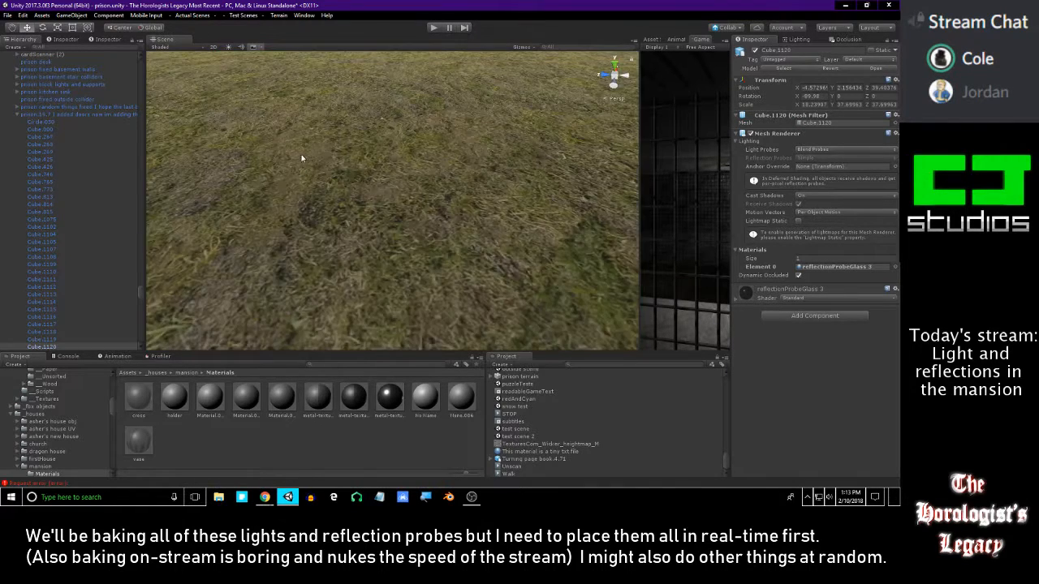
{"action": "left_click", "coordinate": [379, 163]}
{"action": "key", "text": "f"}
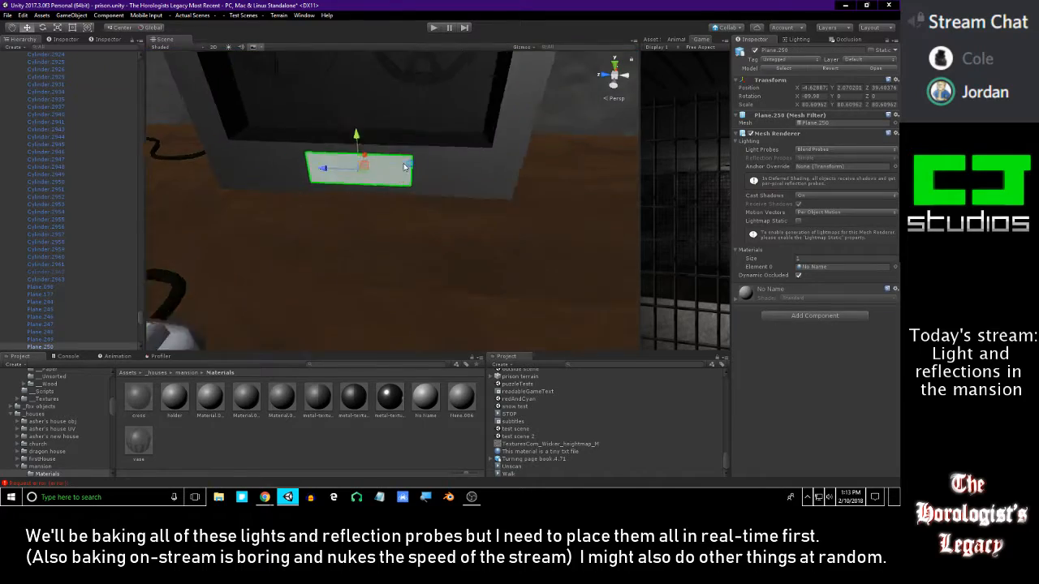
- Pick the slanted console's front panel on the desk and apply a dark metal-texture material to the console's body
{"action": "left_click_drag", "start_coordinate": [399, 252], "coordinate": [491, 309], "text": "alt"}
{"action": "right_click_drag", "start_coordinate": [491, 309], "coordinate": [314, 292]}
{"action": "left_click", "coordinate": [314, 292]}
{"action": "left_click", "coordinate": [390, 278]}
{"action": "right_click_drag", "start_coordinate": [420, 265], "coordinate": [355, 242]}
{"action": "key", "text": "f"}
{"action": "left_click_drag", "start_coordinate": [371, 236], "coordinate": [466, 195], "text": "alt"}
{"action": "right_click_drag", "start_coordinate": [467, 195], "coordinate": [461, 502], "text": "alt"}
{"action": "left_click_drag", "start_coordinate": [337, 241], "coordinate": [315, 275], "text": "alt"}
{"action": "right_click_drag", "start_coordinate": [315, 275], "coordinate": [319, 212], "text": "alt"}
{"action": "left_click_drag", "start_coordinate": [318, 213], "coordinate": [334, 173], "text": "alt"}
{"action": "right_click_drag", "start_coordinate": [335, 173], "coordinate": [337, 119], "text": "alt"}
{"action": "left_click_drag", "start_coordinate": [399, 179], "coordinate": [396, 213], "text": "alt"}
{"action": "right_click_drag", "start_coordinate": [396, 212], "coordinate": [393, 194], "text": "alt"}
{"action": "left_click_drag", "start_coordinate": [350, 221], "coordinate": [290, 188], "text": "alt"}
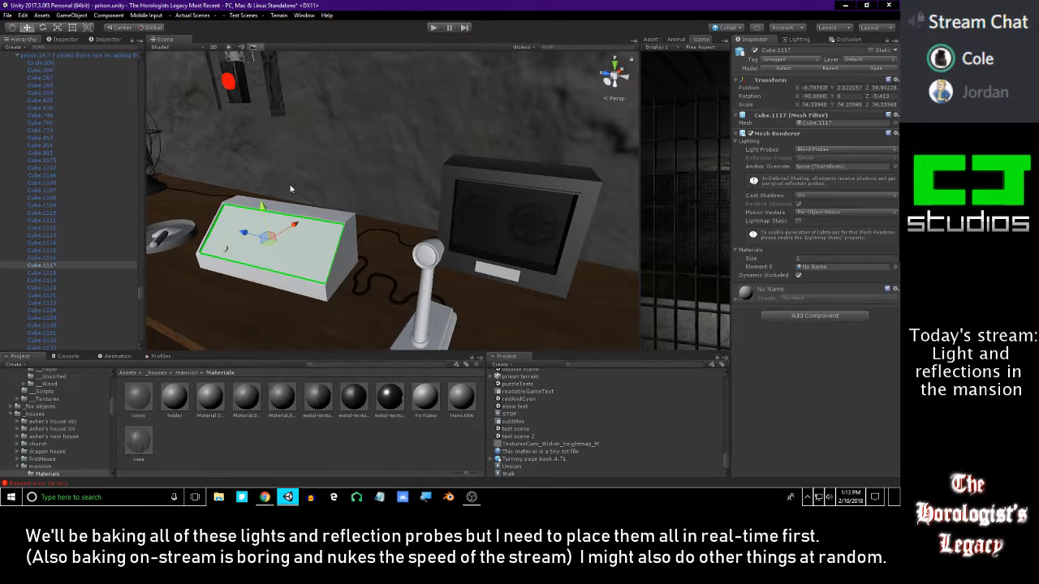
{"action": "left_click_drag", "start_coordinate": [290, 177], "coordinate": [410, 235], "text": "alt"}
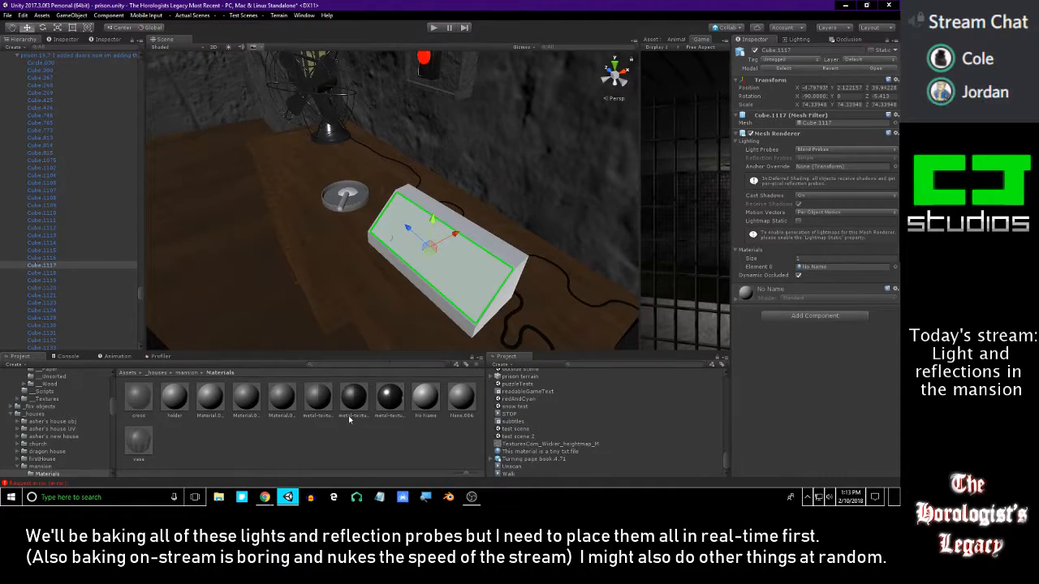
{"action": "left_click_drag", "start_coordinate": [472, 326], "coordinate": [472, 326]}
{"action": "left_click_drag", "start_coordinate": [470, 323], "coordinate": [509, 306], "text": "alt"}
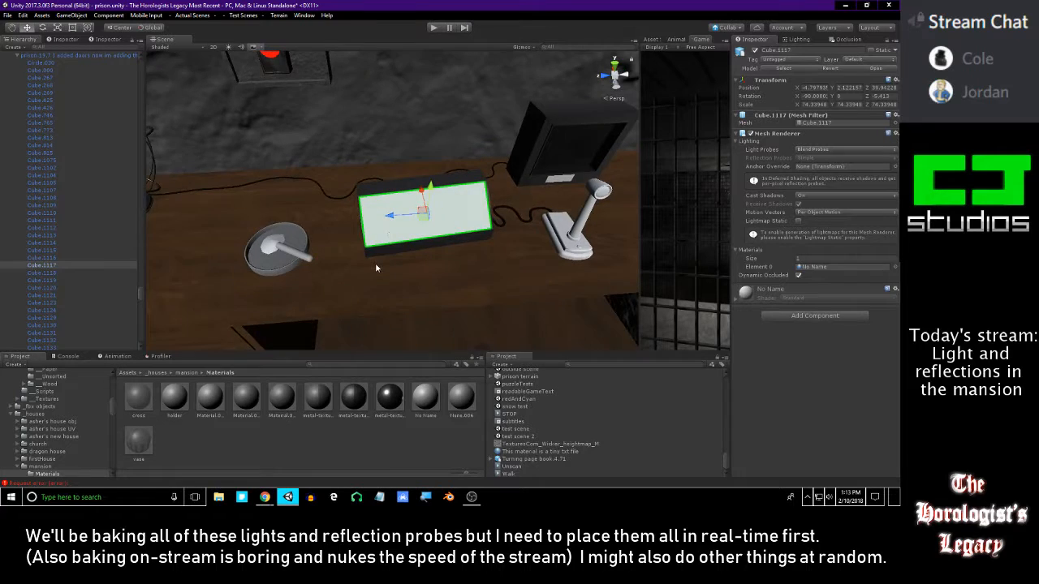
- Select the round ashtray dish beside the console on the desk and frame it
{"action": "scroll", "coordinate": [375, 268], "scroll_direction": "up", "scroll_amount": 3}
{"action": "middle_click_drag", "start_coordinate": [317, 258], "coordinate": [597, 180]}
{"action": "middle_click_drag", "start_coordinate": [255, 271], "coordinate": [396, 243]}
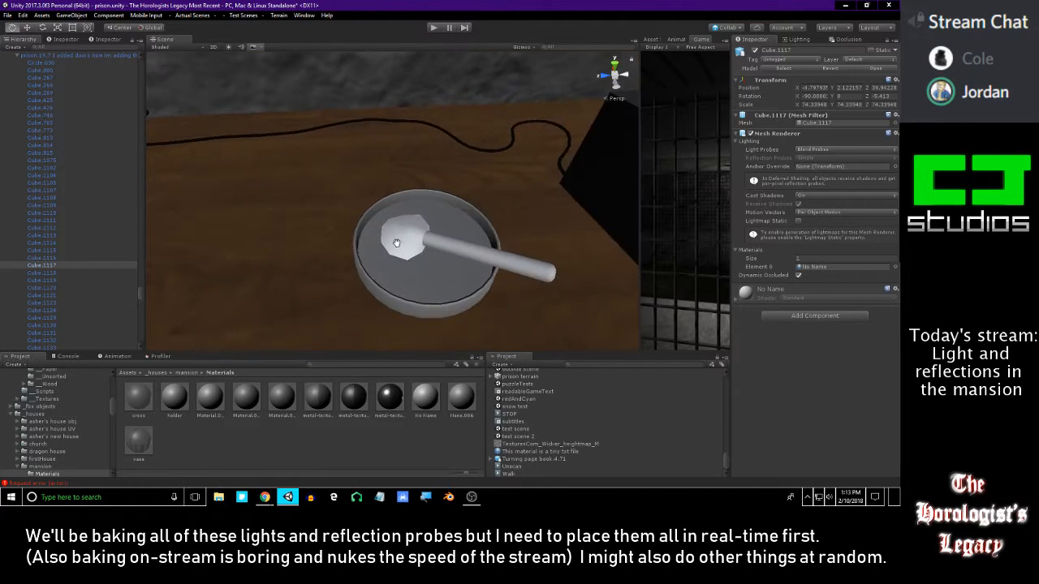
{"action": "scroll", "coordinate": [383, 247], "scroll_direction": "up", "scroll_amount": 3}
{"action": "scroll", "coordinate": [377, 248], "scroll_direction": "down", "scroll_amount": 3}
{"action": "left_click_drag", "start_coordinate": [376, 248], "coordinate": [469, 235], "text": "alt"}
{"action": "left_click", "coordinate": [424, 312]}
{"action": "left_click", "coordinate": [424, 312]}
{"action": "key", "text": "f"}
{"action": "left_click_drag", "start_coordinate": [424, 311], "coordinate": [286, 196], "text": "alt"}
{"action": "middle_click_drag", "start_coordinate": [285, 206], "coordinate": [289, 225]}
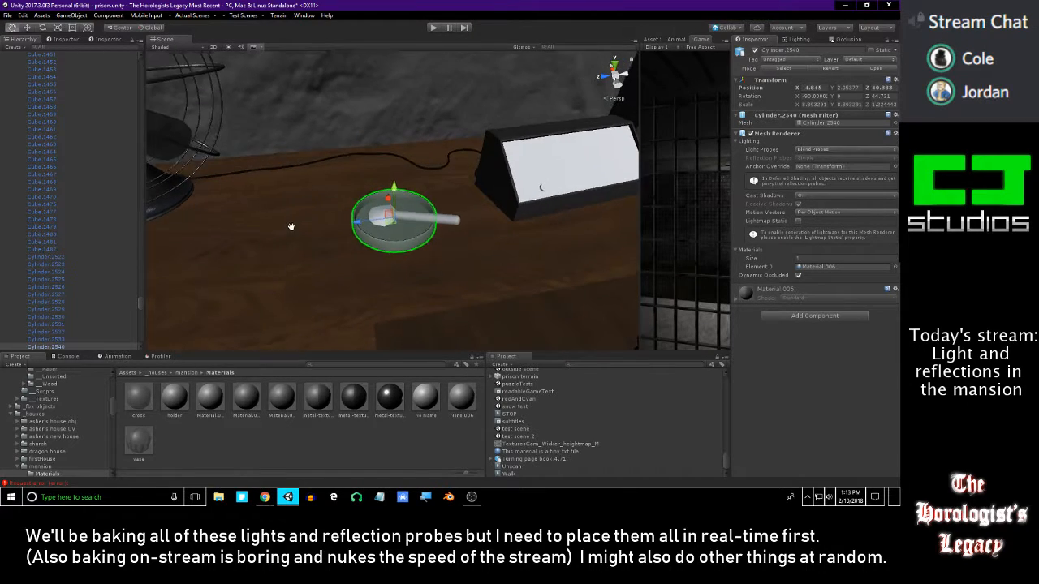
- Try the dark shiny metal-texture material on the ashtray dish, and undo it
{"action": "scroll", "coordinate": [290, 225], "scroll_direction": "up", "scroll_amount": 5}
{"action": "scroll", "coordinate": [289, 225], "scroll_direction": "down", "scroll_amount": 3}
{"action": "right_click_drag", "start_coordinate": [290, 225], "coordinate": [349, 366], "text": "alt"}
{"action": "left_click_drag", "start_coordinate": [305, 256], "coordinate": [288, 301], "text": "alt"}
{"action": "left_click_drag", "start_coordinate": [387, 397], "coordinate": [411, 257]}
{"action": "key", "text": "ctrl+z"}
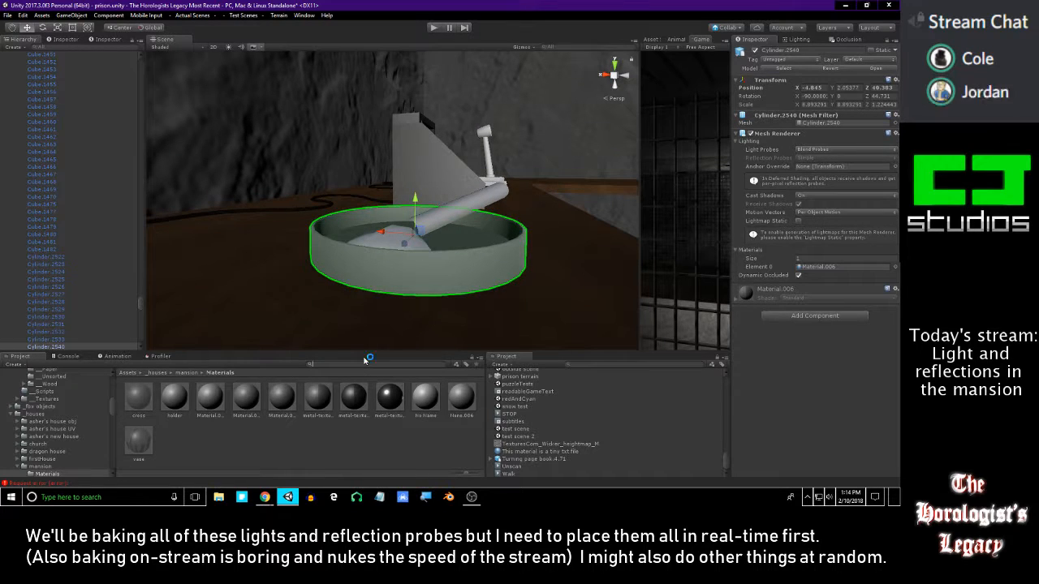
- Search the project assets for "wood", try an orange wood material on the ashtray, and undo it
{"action": "type", "text": "wood"}
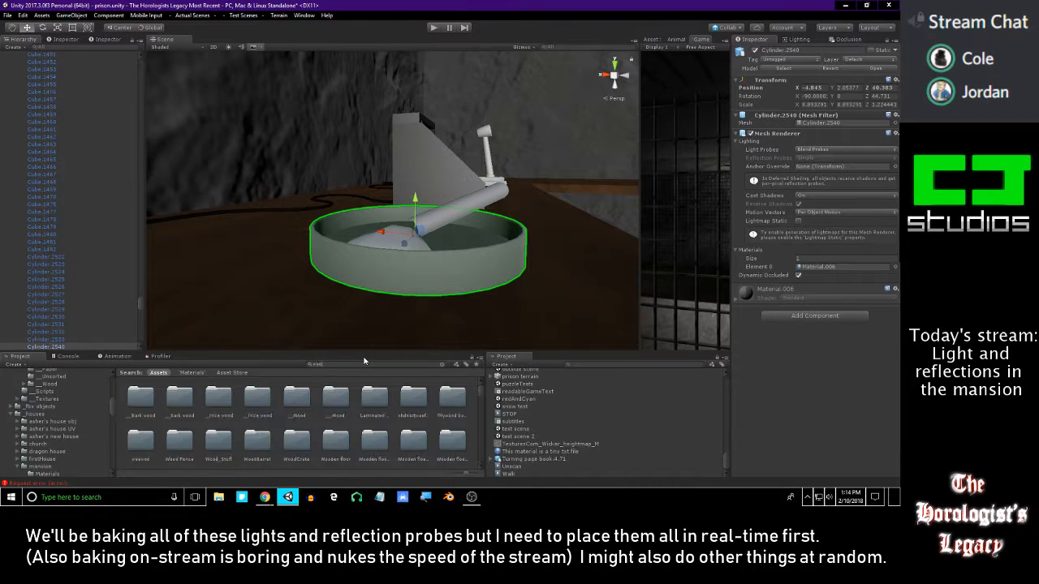
{"action": "scroll", "coordinate": [349, 406], "scroll_direction": "down", "scroll_amount": 3}
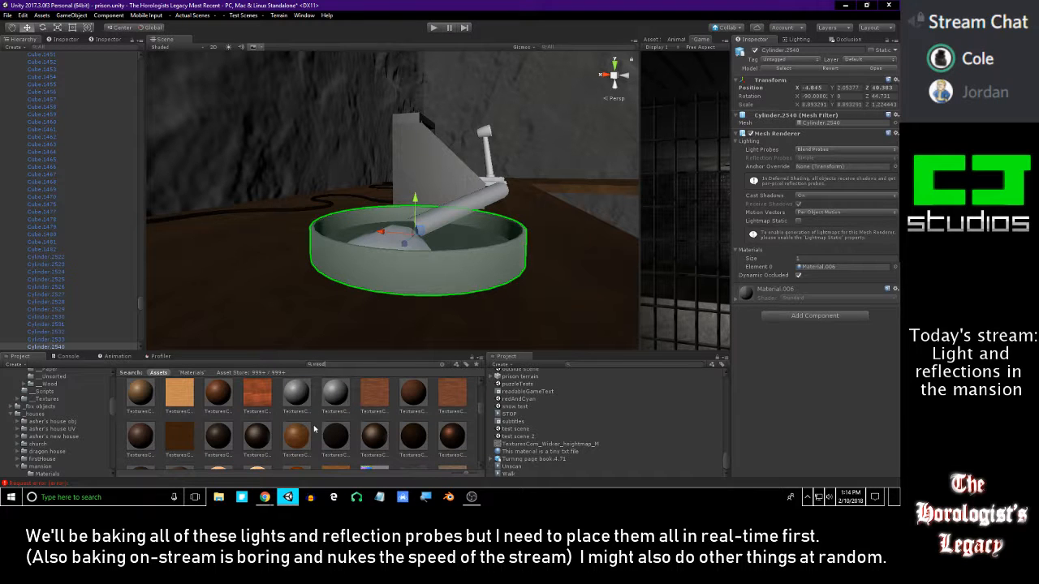
{"action": "left_click_drag", "start_coordinate": [305, 433], "coordinate": [396, 260]}
{"action": "key", "text": "ctrl+z"}
{"action": "right_click_drag", "start_coordinate": [396, 259], "coordinate": [406, 112], "text": "alt"}
{"action": "right_click_drag", "start_coordinate": [412, 231], "coordinate": [416, 149], "text": "alt"}
{"action": "left_click_drag", "start_coordinate": [415, 149], "coordinate": [489, 196], "text": "alt"}
{"action": "key", "text": "alt+Tab"}
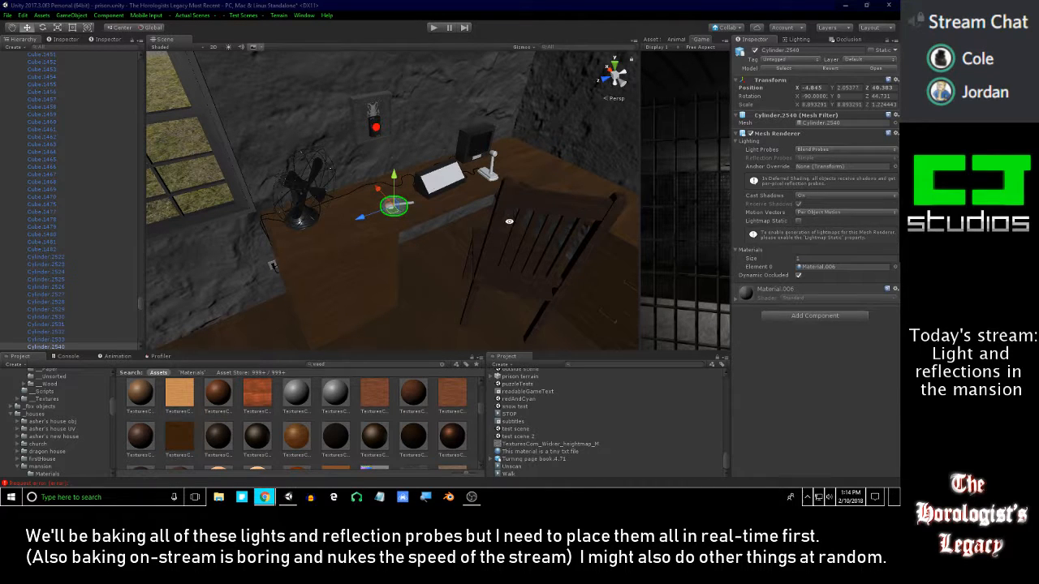
{"action": "key", "text": "alt+Tab"}
{"action": "left_click_drag", "start_coordinate": [497, 197], "coordinate": [475, 192], "text": "alt"}
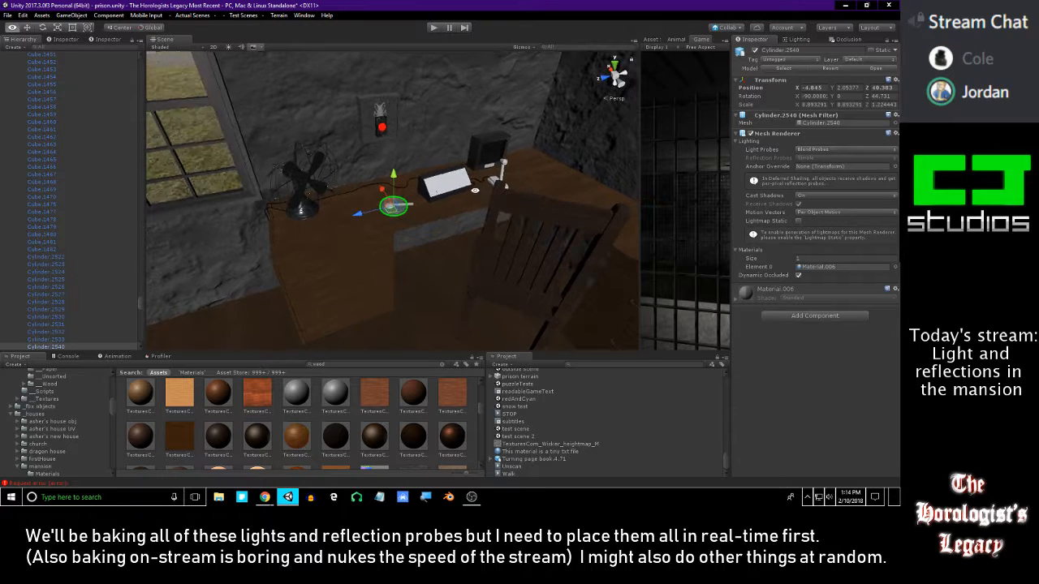
- Apply a light brown wood material from the search results to the cigar resting in the ashtray
{"action": "scroll", "coordinate": [385, 292], "scroll_direction": "up", "scroll_amount": 10}
{"action": "scroll", "coordinate": [417, 314], "scroll_direction": "up", "scroll_amount": 5}
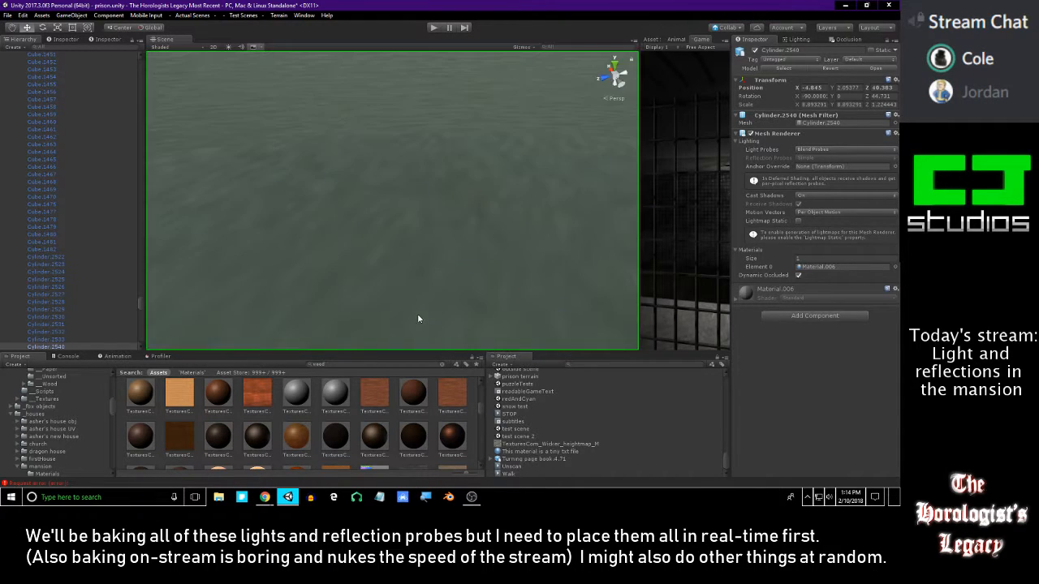
{"action": "left_click", "coordinate": [418, 293]}
{"action": "left_click_drag", "start_coordinate": [466, 250], "coordinate": [430, 252], "text": "alt"}
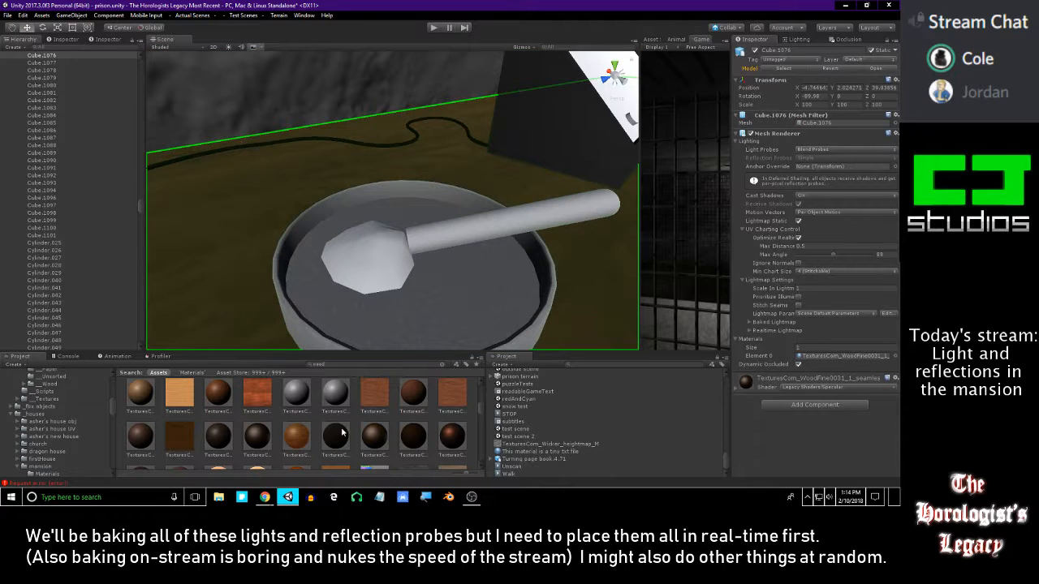
{"action": "scroll", "coordinate": [294, 443], "scroll_direction": "down", "scroll_amount": 3}
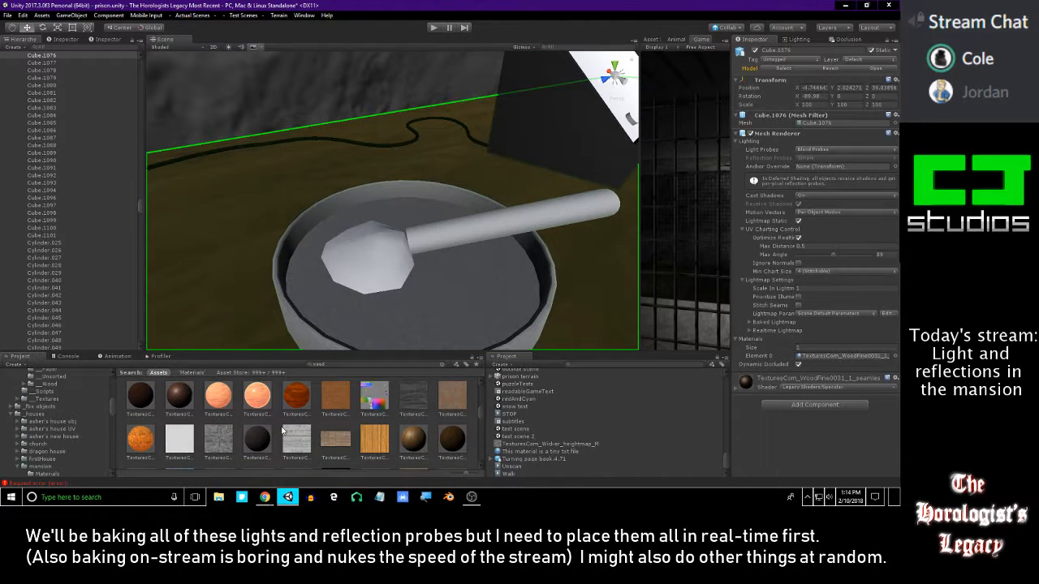
{"action": "scroll", "coordinate": [379, 430], "scroll_direction": "up", "scroll_amount": 1}
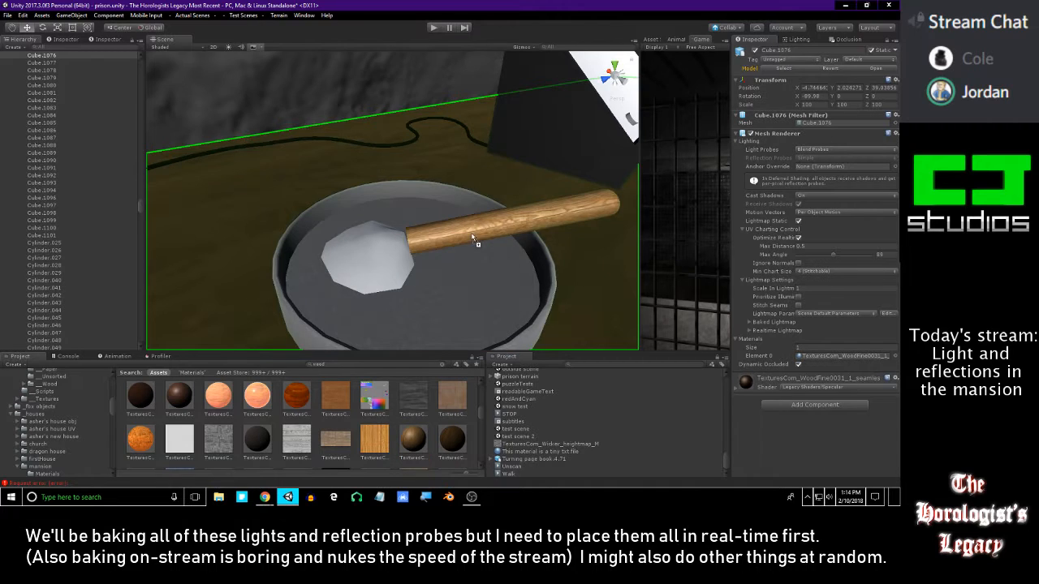
{"action": "left_click_drag", "start_coordinate": [469, 250], "coordinate": [271, 196], "text": "alt"}
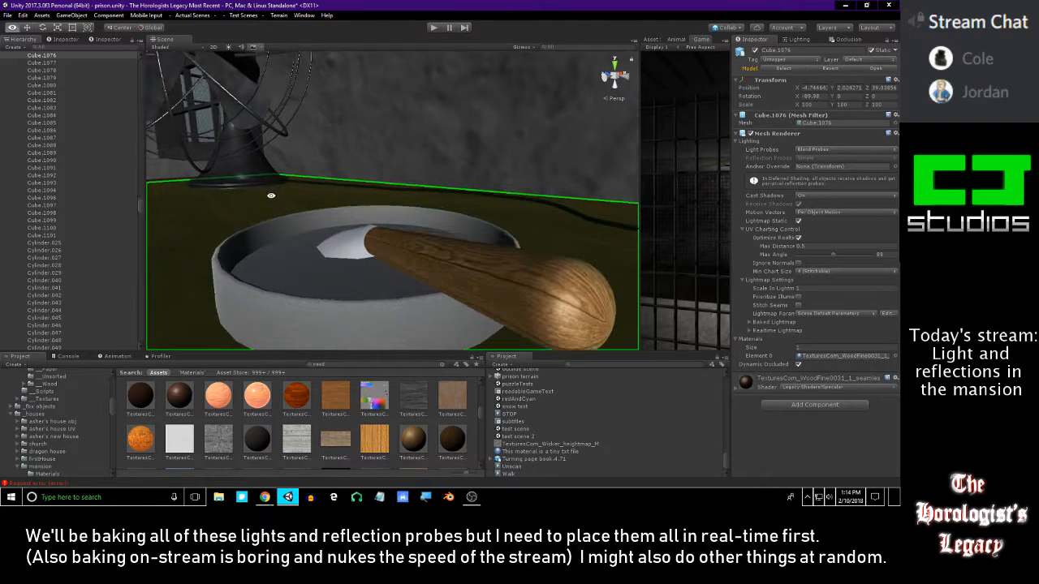
- Find a darker reddish-brown wood material among the search results and apply it to the cigar in the ashtray
{"action": "left_click", "coordinate": [356, 296]}
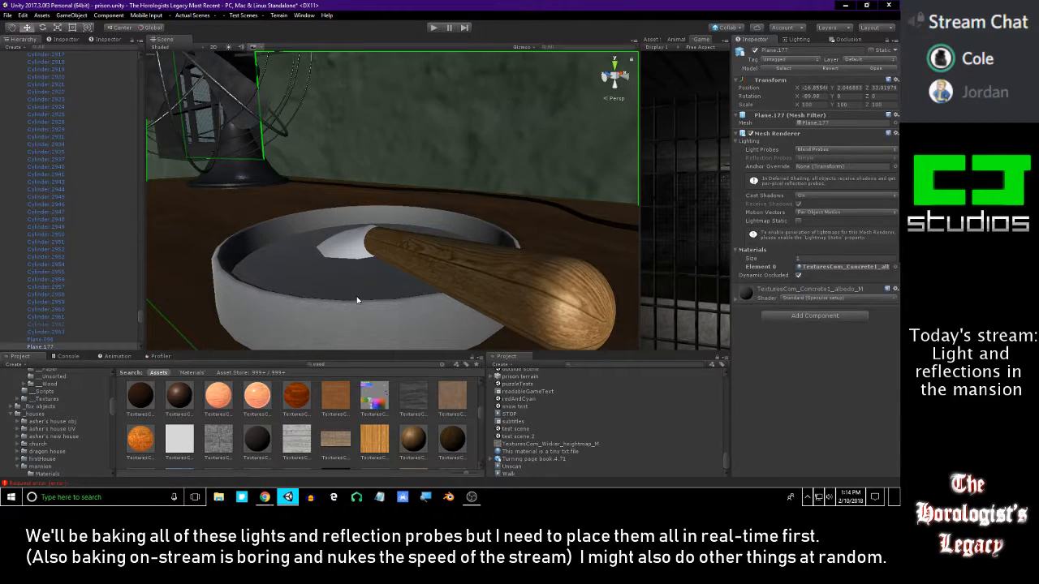
{"action": "left_click", "coordinate": [357, 299]}
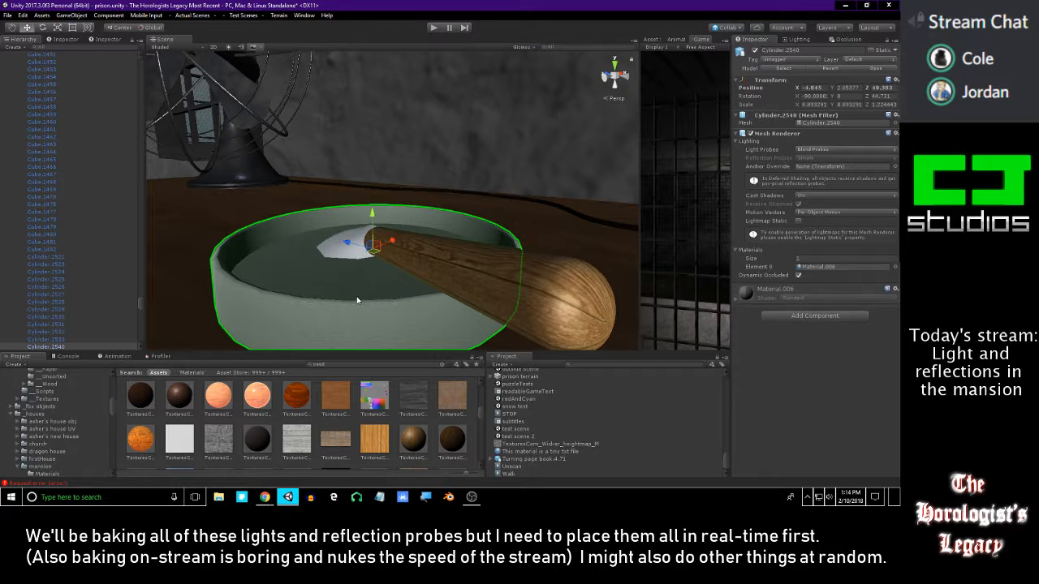
{"action": "left_click", "coordinate": [438, 420]}
{"action": "left_click_drag", "start_coordinate": [356, 318], "coordinate": [365, 297], "text": "alt"}
{"action": "right_click_drag", "start_coordinate": [365, 297], "coordinate": [356, 289], "text": "alt"}
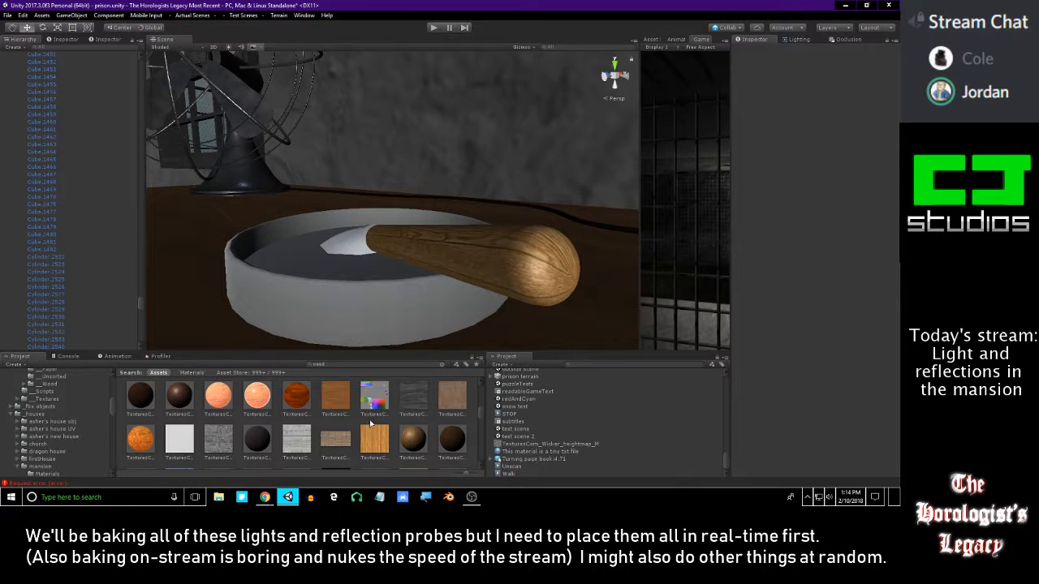
{"action": "scroll", "coordinate": [378, 412], "scroll_direction": "down", "scroll_amount": 2}
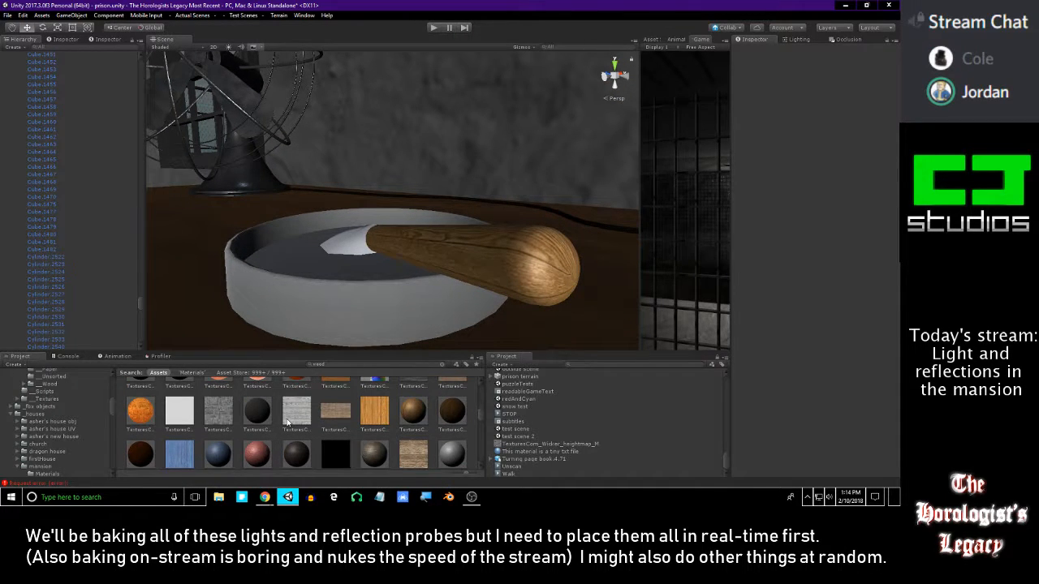
{"action": "scroll", "coordinate": [286, 422], "scroll_direction": "down", "scroll_amount": 2}
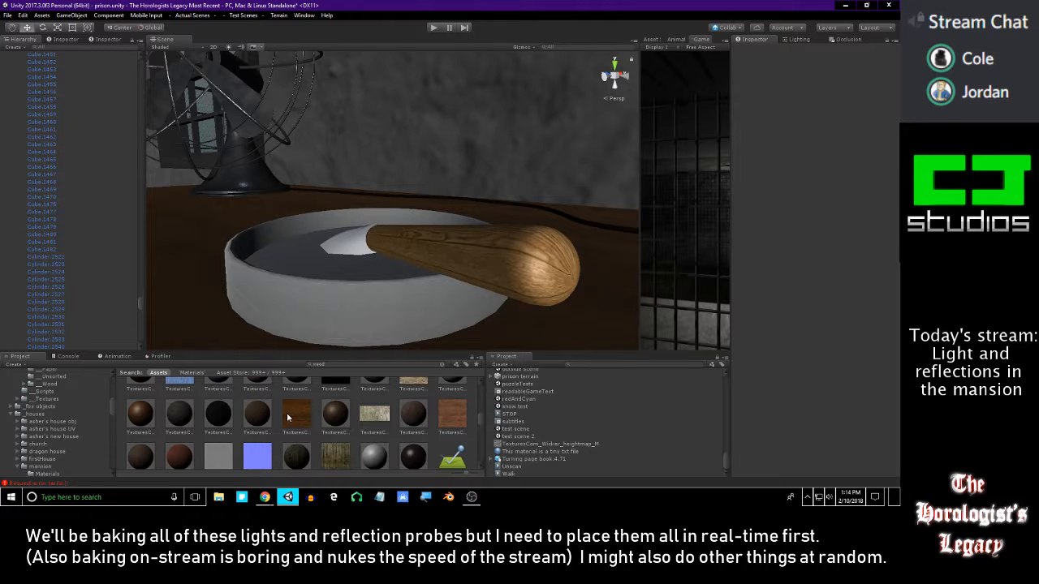
{"action": "scroll", "coordinate": [287, 417], "scroll_direction": "down", "scroll_amount": 6}
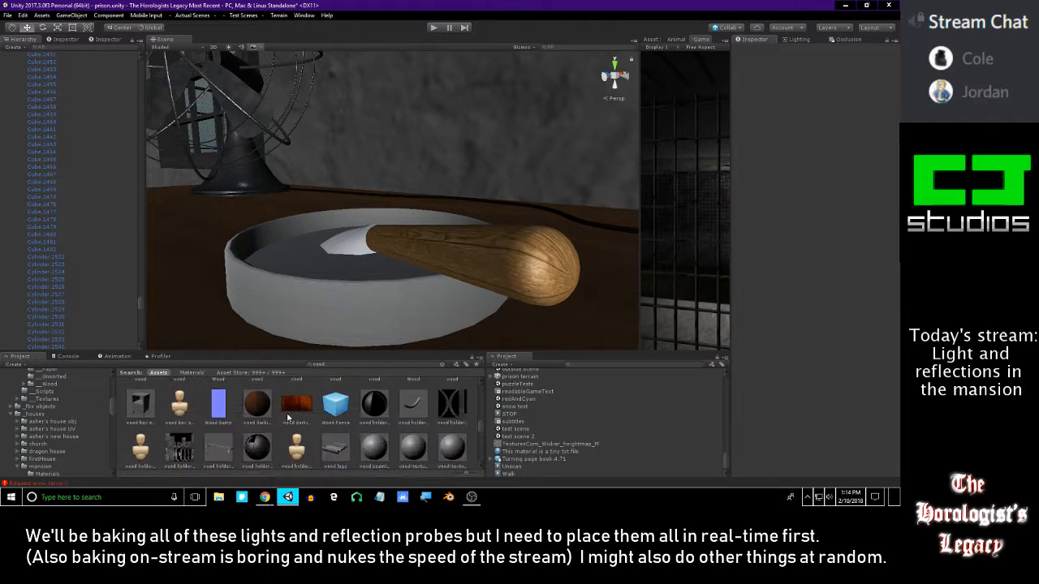
{"action": "scroll", "coordinate": [288, 417], "scroll_direction": "up", "scroll_amount": 1}
{"action": "left_click_drag", "start_coordinate": [259, 406], "coordinate": [442, 365]}
- Browse the remaining wood results for the ashtray and open the newFirstHouse scene
{"action": "scroll", "coordinate": [280, 425], "scroll_direction": "down", "scroll_amount": 7}
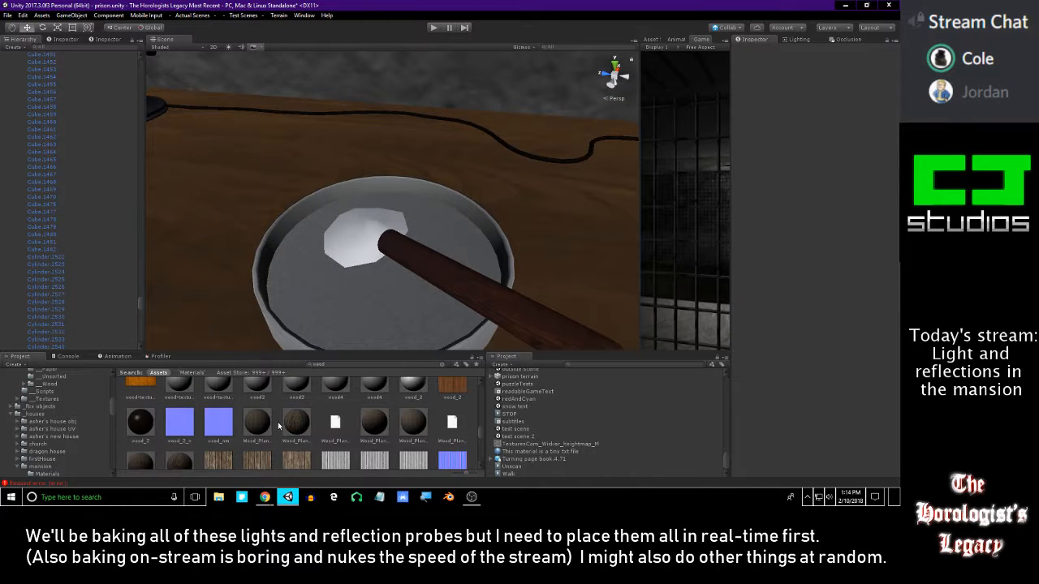
{"action": "scroll", "coordinate": [279, 424], "scroll_direction": "down", "scroll_amount": 3}
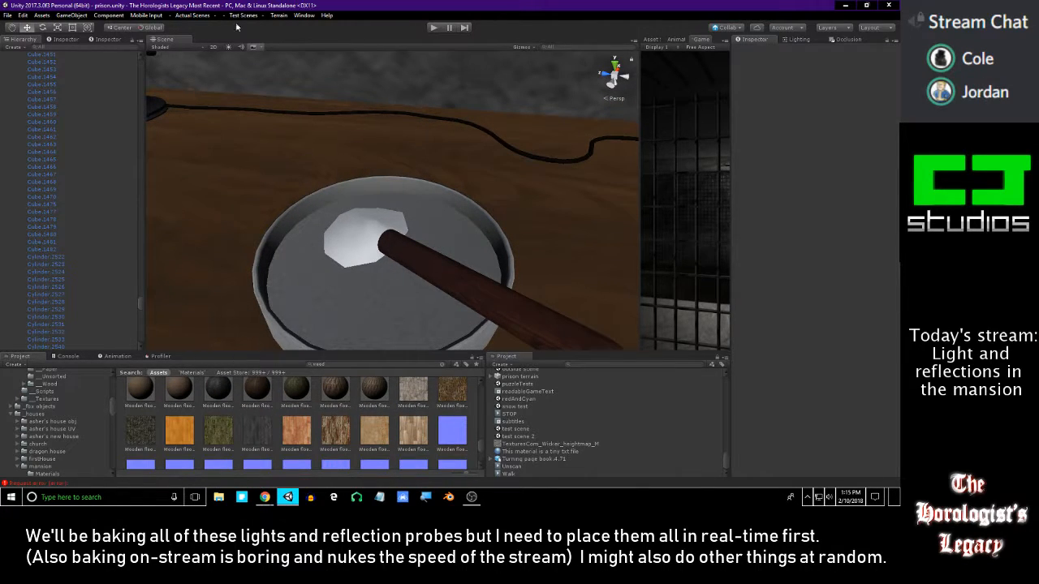
{"action": "left_click", "coordinate": [193, 15]}
{"action": "left_click", "coordinate": [214, 48]}
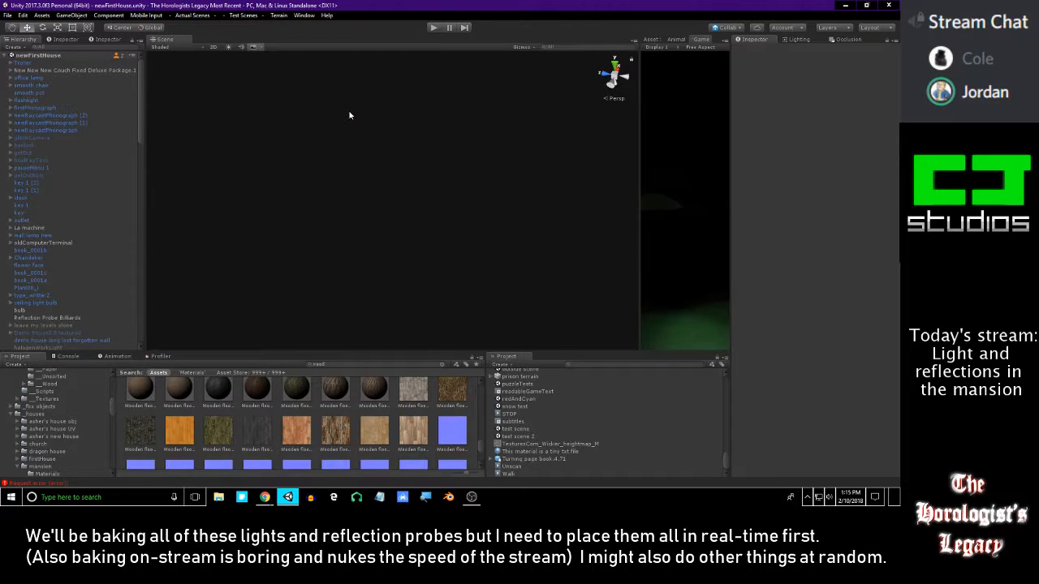
- Travel through the house to the round side table with the bottle and book beside the red armchair
{"action": "left_click", "coordinate": [127, 199]}
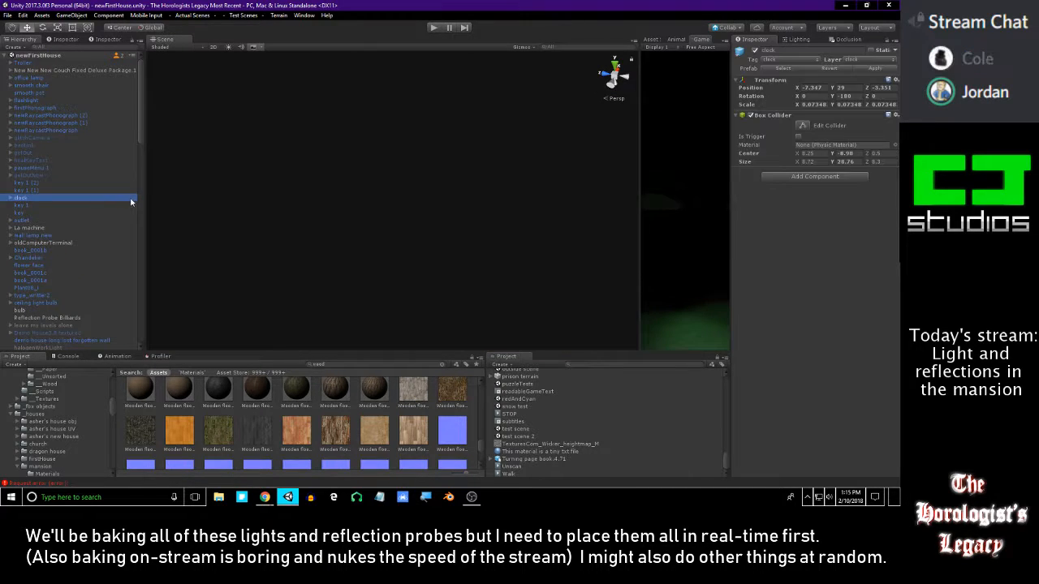
{"action": "key", "text": "f"}
{"action": "left_click", "coordinate": [355, 412]}
{"action": "right_click_drag", "start_coordinate": [358, 309], "coordinate": [227, 168]}
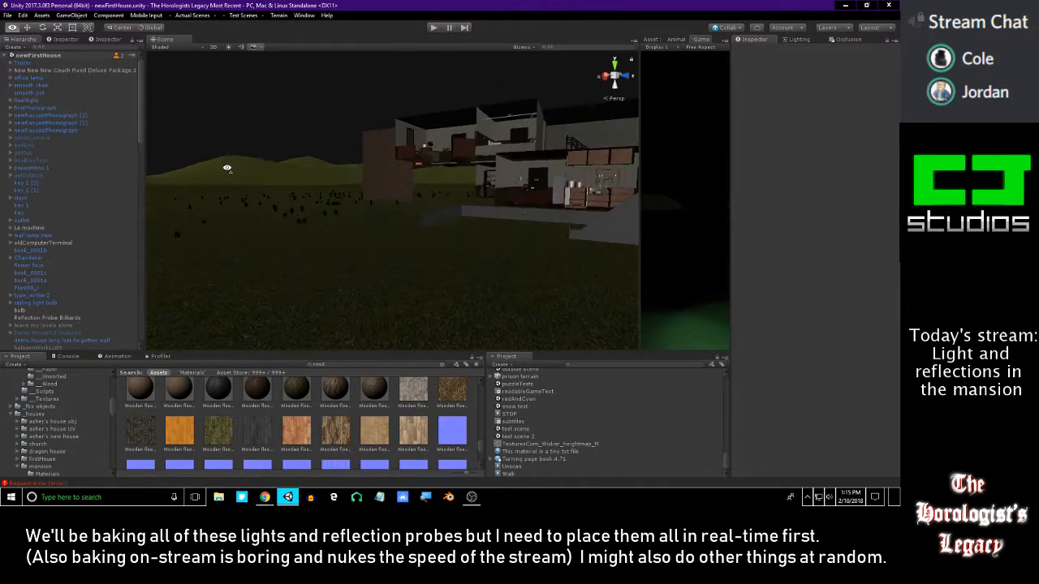
{"action": "key", "text": "w"}
{"action": "right_click_drag", "start_coordinate": [420, 172], "coordinate": [341, 173]}
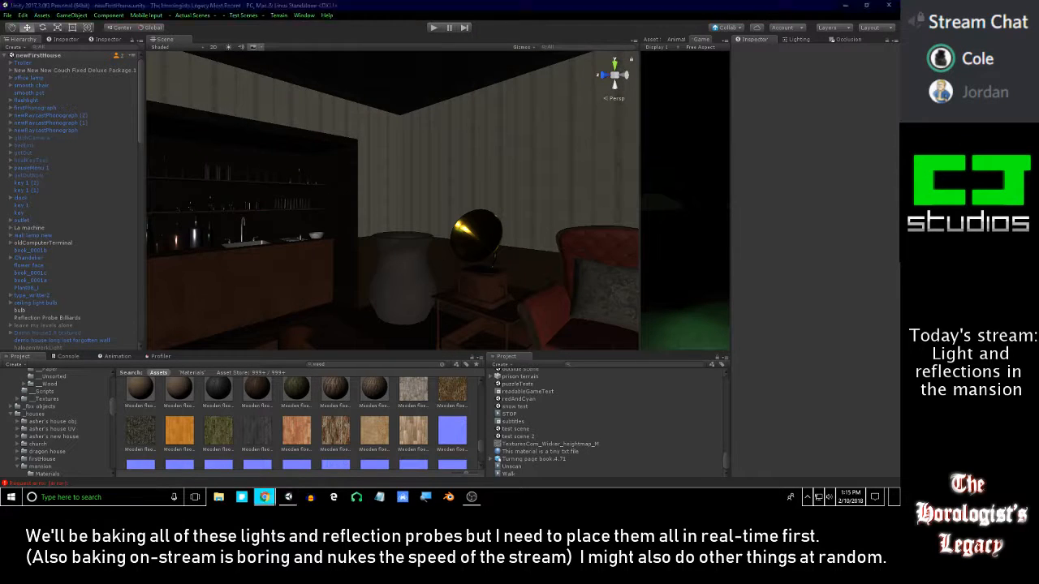
{"action": "mouse_move", "coordinate": [348, 216]}
{"action": "right_mouse_down"}
{"action": "mouse_move", "coordinate": [511, 212]}
{"action": "mouse_move", "coordinate": [301, 177]}
{"action": "mouse_move", "coordinate": [494, 167]}
{"action": "mouse_move", "coordinate": [237, 189]}
{"action": "mouse_move", "coordinate": [261, 206]}
{"action": "right_mouse_up"}
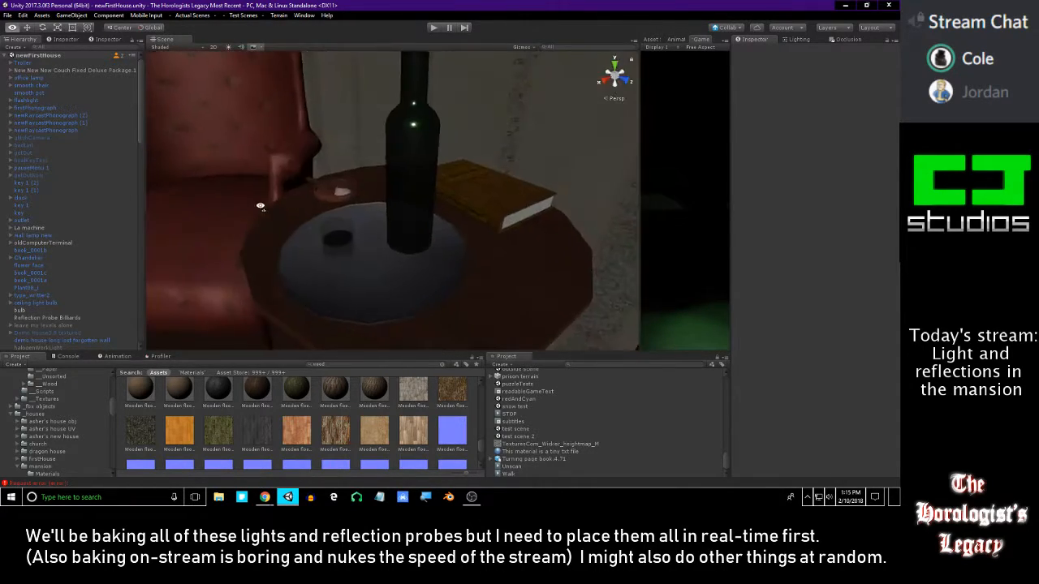
- Select the cigar cylinder inside cigarThing on the side table and frame it to check its material
{"action": "left_click", "coordinate": [315, 186]}
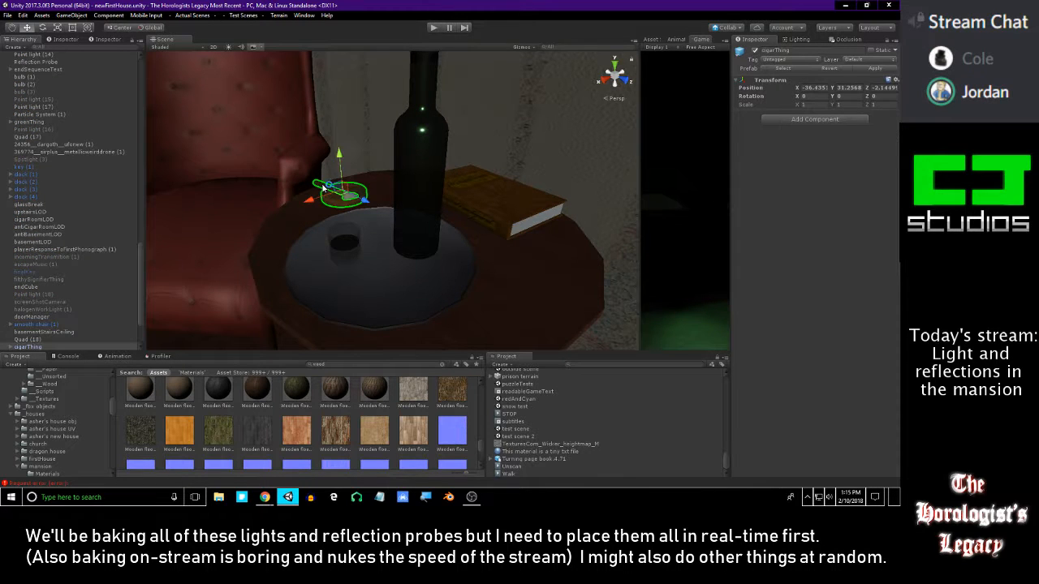
{"action": "left_click", "coordinate": [323, 188]}
{"action": "right_click_drag", "start_coordinate": [323, 188], "coordinate": [396, 173]}
{"action": "key", "text": "f"}
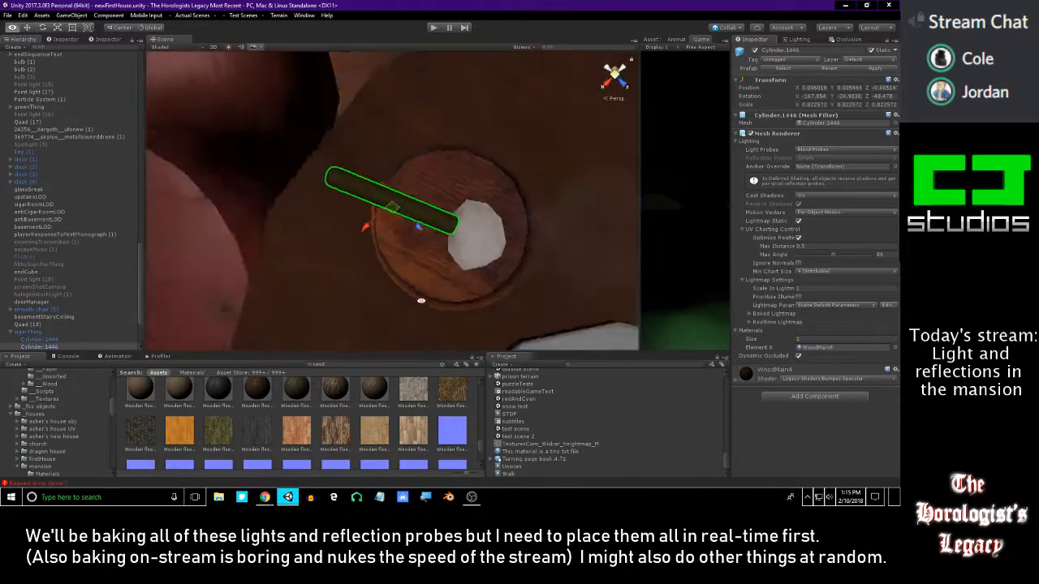
- Locate the mansion cigar's WoodMain4 material among the project assets and reopen the prison scene
{"action": "left_click", "coordinate": [840, 348]}
{"action": "left_click", "coordinate": [381, 408]}
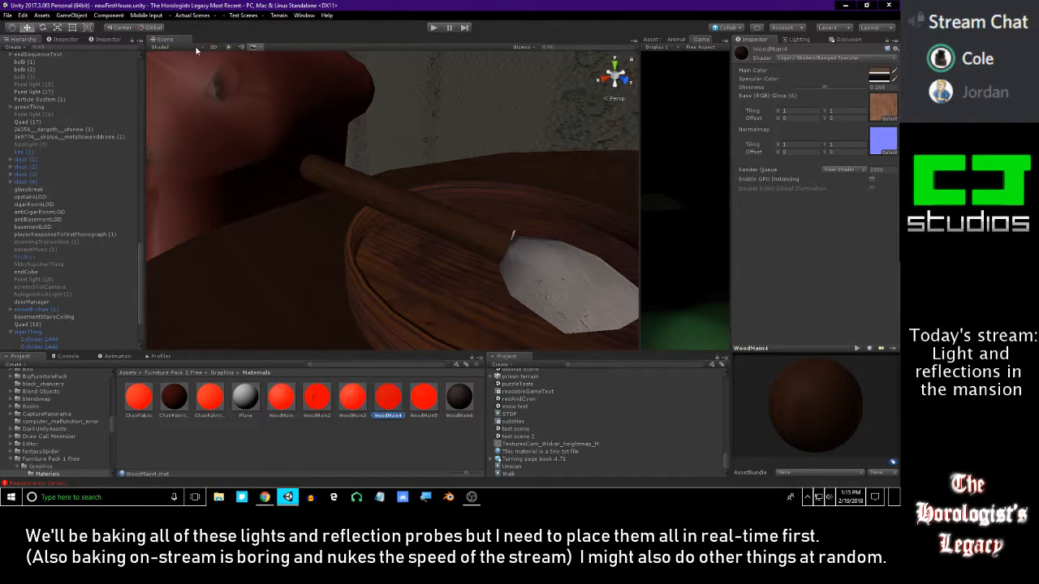
{"action": "left_click", "coordinate": [192, 15]}
{"action": "left_click", "coordinate": [222, 68]}
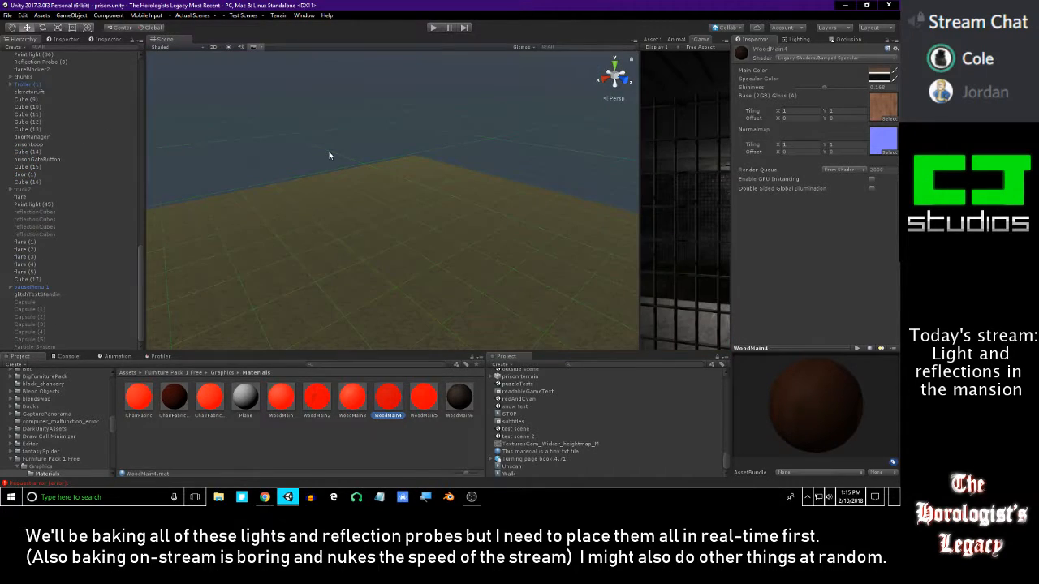
- Apply the WoodMain4 material to the cigar in the office desk's ashtray and check it up close
{"action": "double_click", "coordinate": [31, 264]}
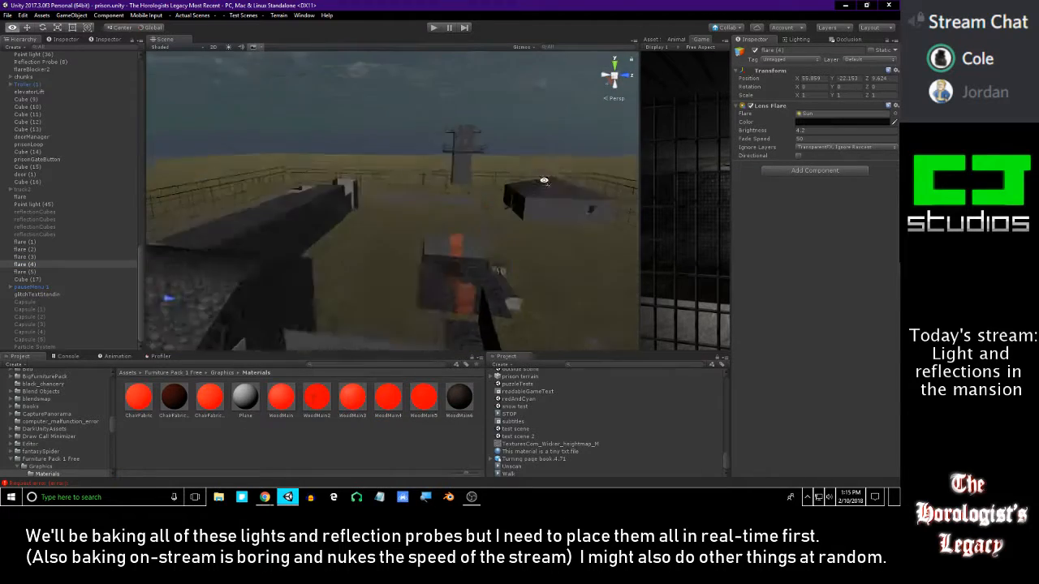
{"action": "right_click_drag", "start_coordinate": [455, 197], "coordinate": [420, 330]}
{"action": "left_click_drag", "start_coordinate": [396, 395], "coordinate": [369, 264]}
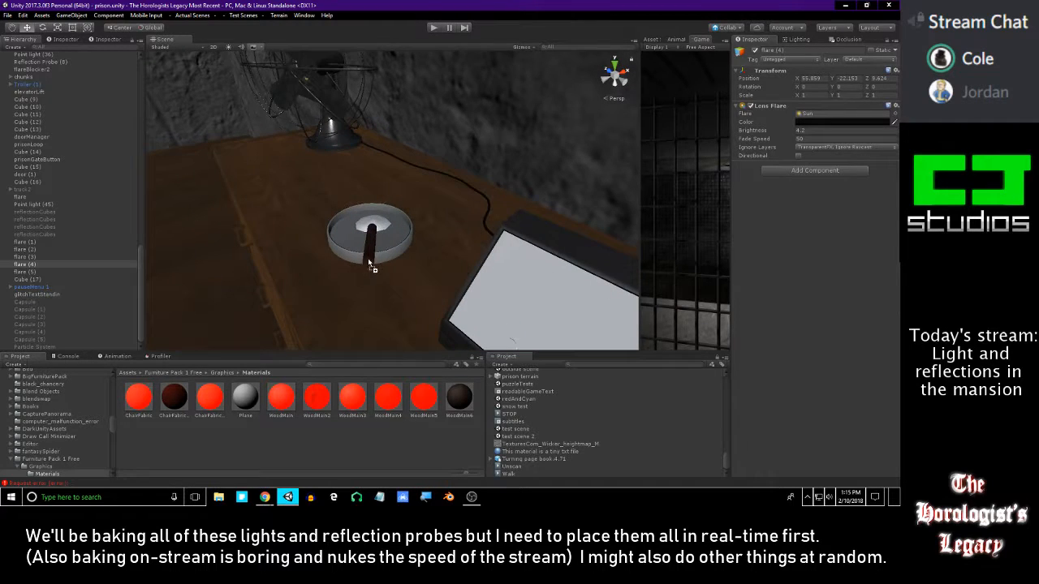
{"action": "left_click", "coordinate": [370, 261]}
{"action": "key", "text": "f"}
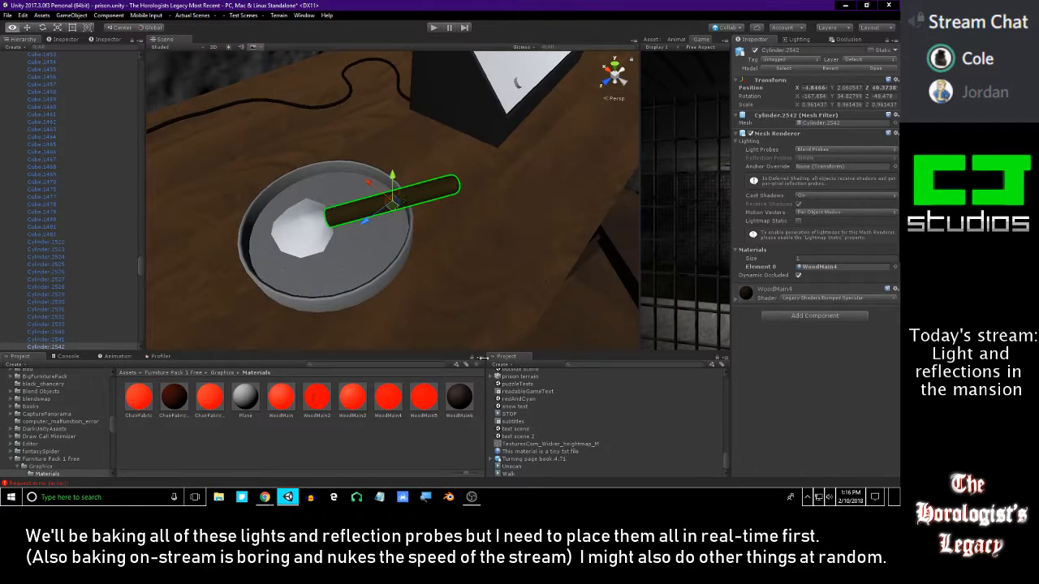
{"action": "scroll", "coordinate": [420, 139], "scroll_direction": "up", "scroll_amount": 5}
{"action": "left_click", "coordinate": [438, 444]}
{"action": "scroll", "coordinate": [434, 133], "scroll_direction": "down", "scroll_amount": 5}
{"action": "left_click_drag", "start_coordinate": [433, 132], "coordinate": [335, 204], "text": "alt"}
{"action": "scroll", "coordinate": [352, 210], "scroll_direction": "up", "scroll_amount": 3}
{"action": "scroll", "coordinate": [351, 210], "scroll_direction": "down", "scroll_amount": 3}
{"action": "scroll", "coordinate": [335, 203], "scroll_direction": "up", "scroll_amount": 3}
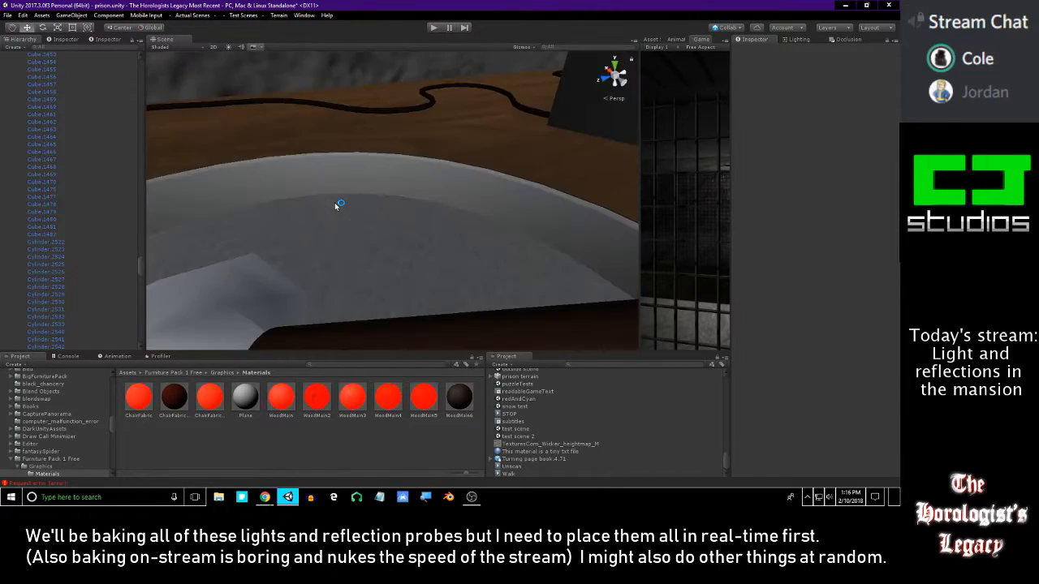
{"action": "scroll", "coordinate": [334, 204], "scroll_direction": "down", "scroll_amount": 3}
- Select the ash pile in the ashtray and search the project assets for "moon"
{"action": "left_click", "coordinate": [342, 248]}
{"action": "left_click", "coordinate": [342, 247]}
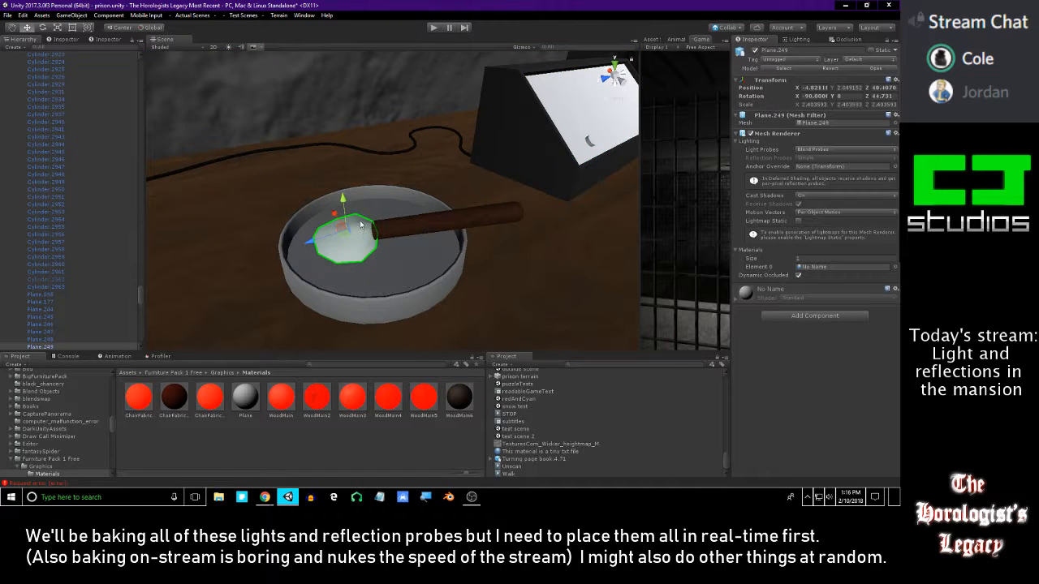
{"action": "type", "text": "moon"}
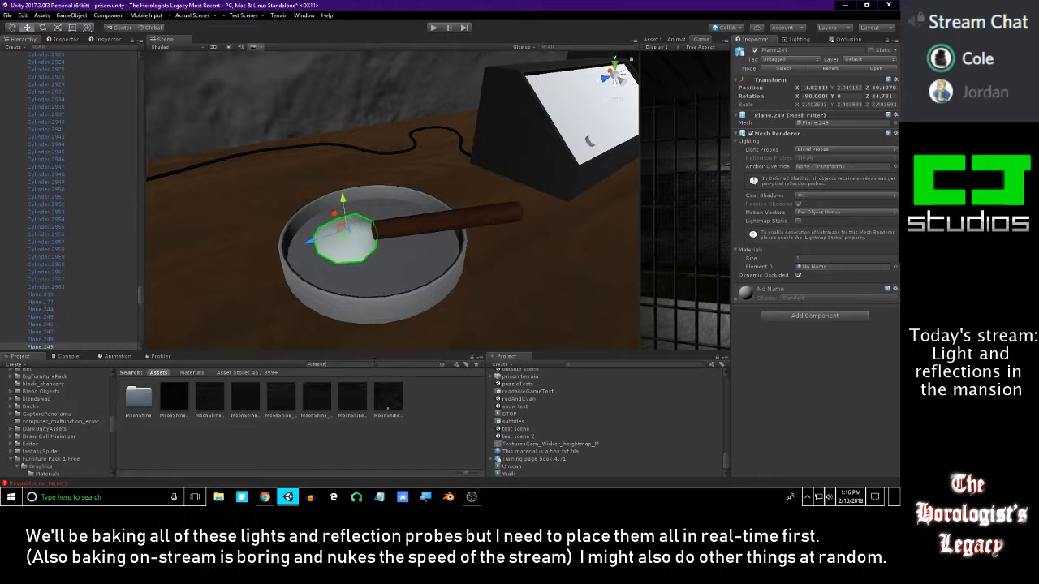
{"action": "key", "text": "BackSpace"}
{"action": "key", "text": "BackSpace"}
{"action": "key", "text": "BackSpace"}
{"action": "key", "text": "BackSpace"}
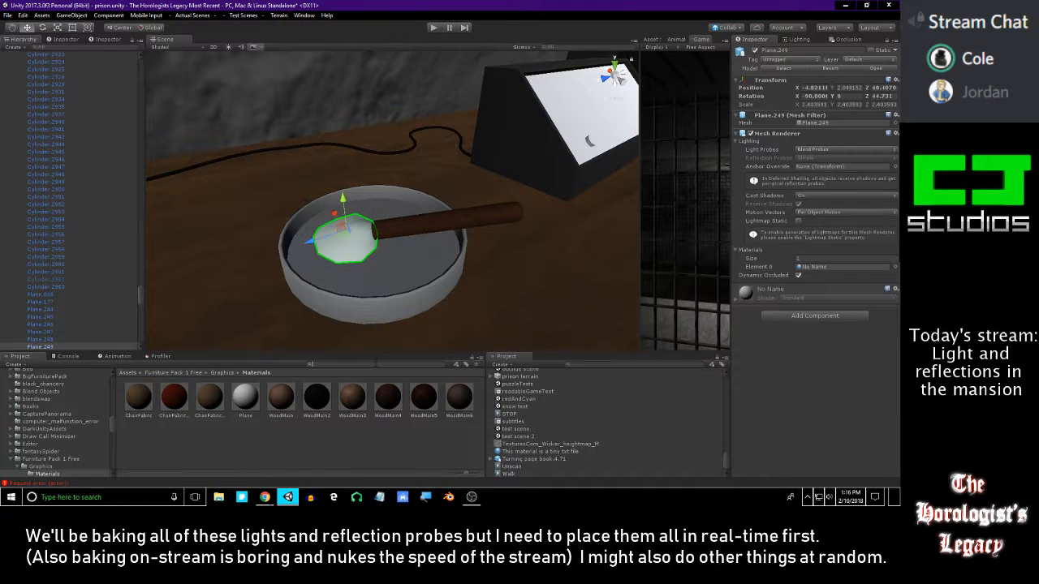
{"action": "mouse_move", "coordinate": [387, 260]}
{"action": "left_mouse_down", "text": "alt"}
{"action": "mouse_move", "coordinate": [405, 268]}
{"action": "mouse_move", "coordinate": [385, 242]}
{"action": "left_mouse_up", "text": "alt"}
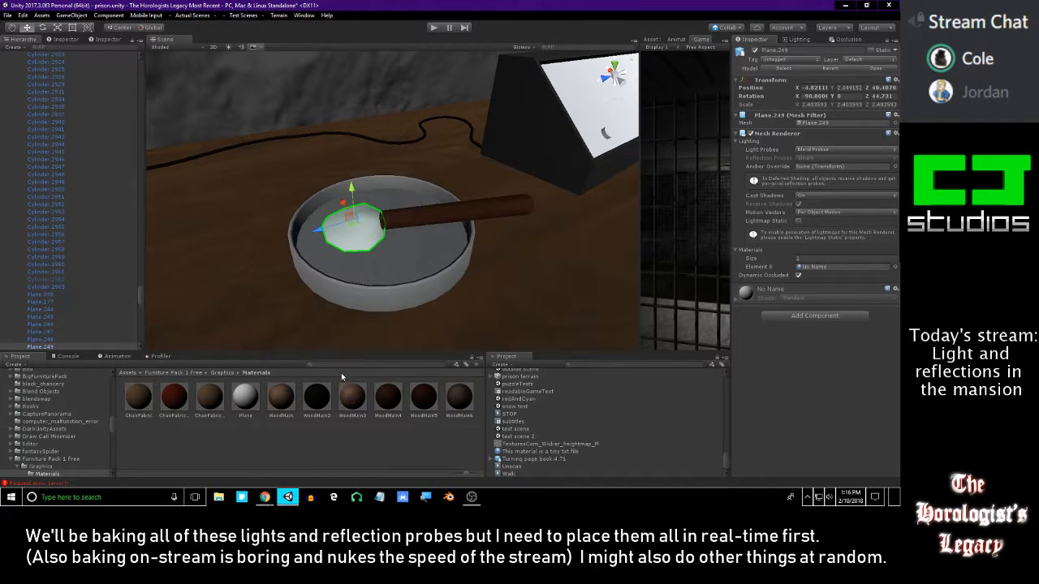
- Search the project for "wall" and filter the results to materials only
{"action": "type", "text": "wall"}
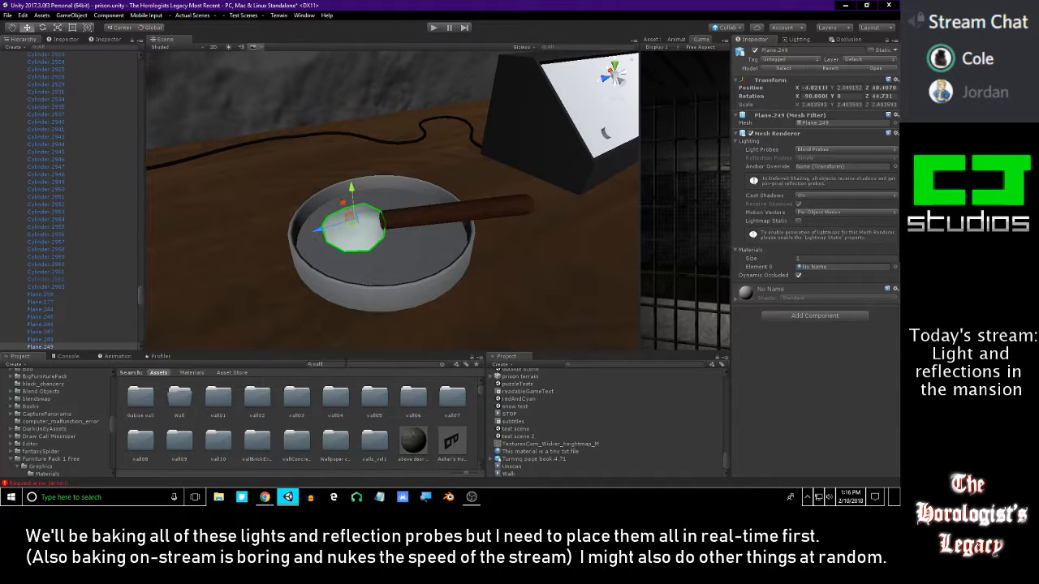
{"action": "scroll", "coordinate": [465, 436], "scroll_direction": "down", "scroll_amount": 5}
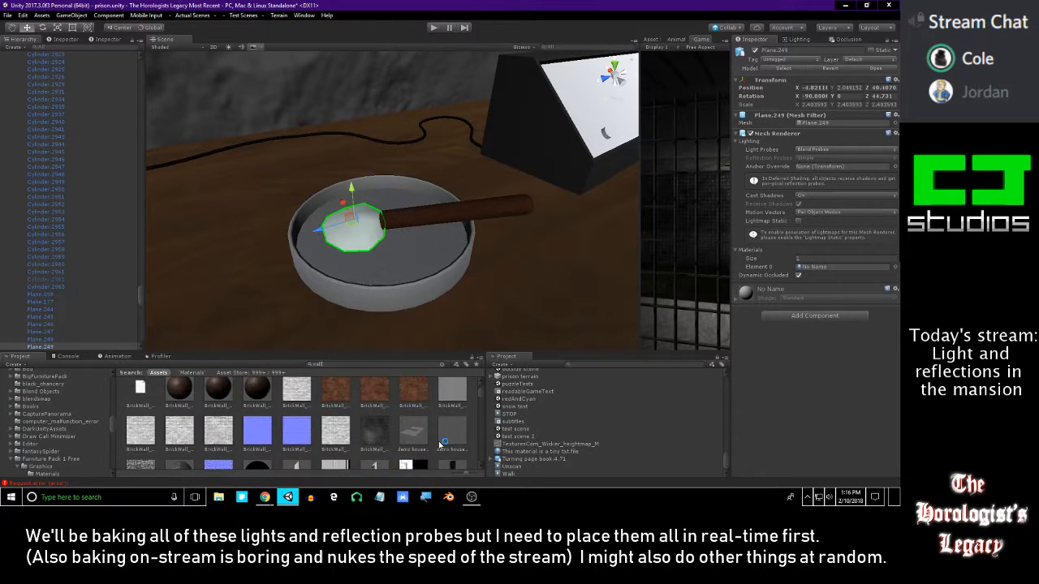
{"action": "scroll", "coordinate": [232, 429], "scroll_direction": "down", "scroll_amount": 6}
{"action": "scroll", "coordinate": [239, 428], "scroll_direction": "down", "scroll_amount": 1}
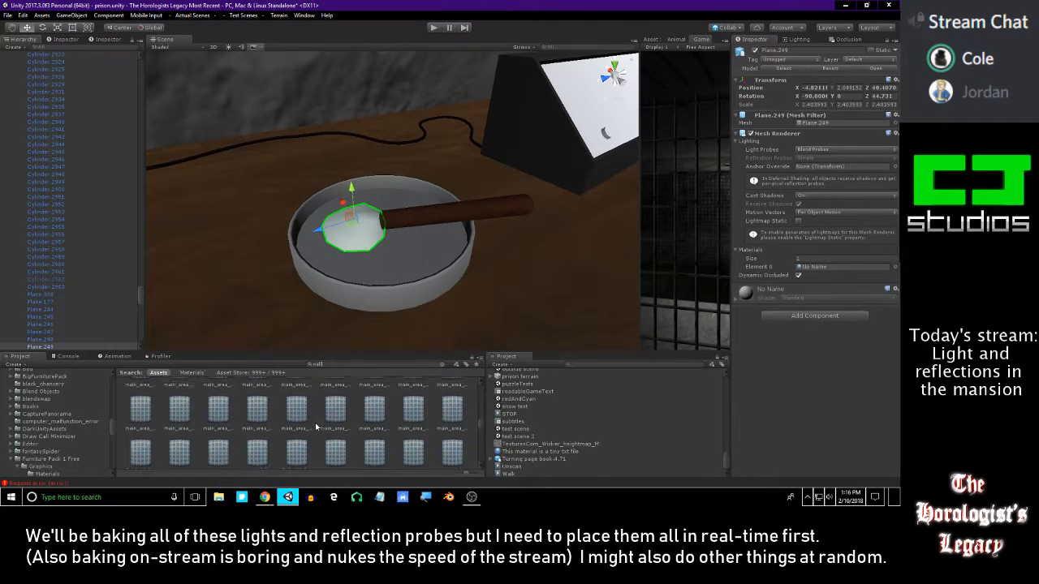
{"action": "scroll", "coordinate": [315, 423], "scroll_direction": "down", "scroll_amount": 2}
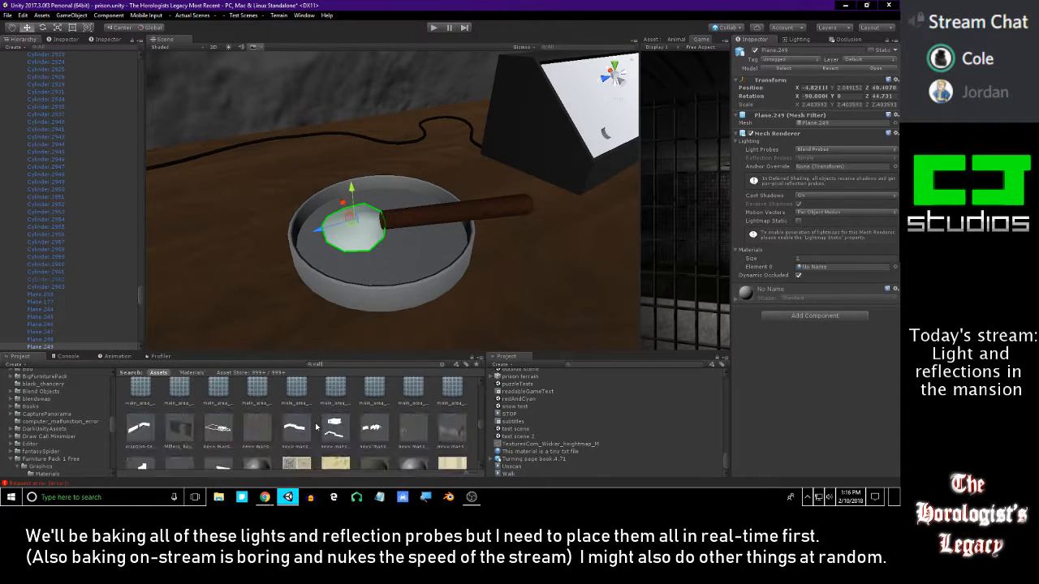
{"action": "left_click", "coordinate": [456, 365]}
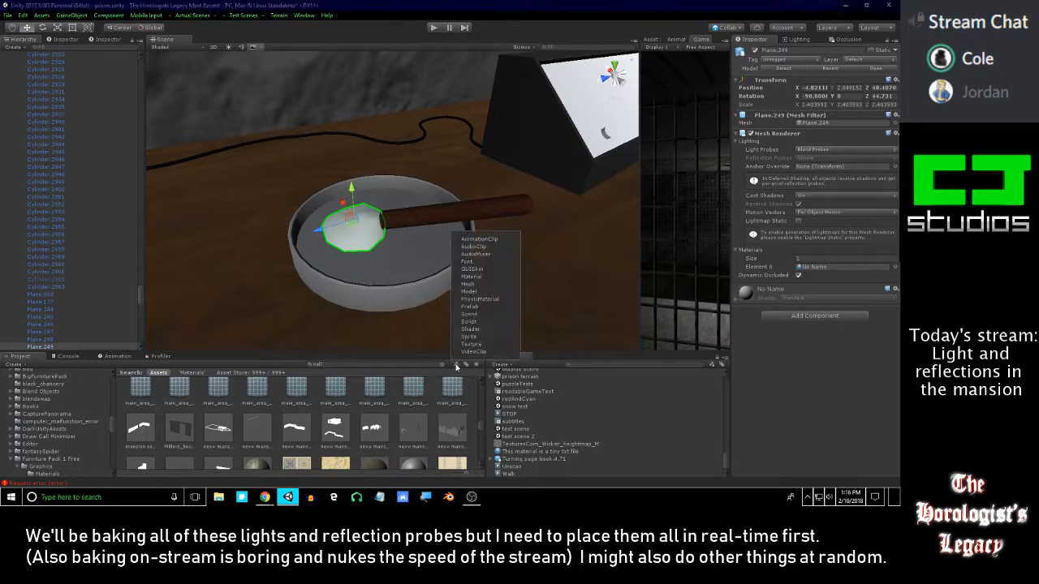
{"action": "left_click", "coordinate": [479, 275]}
{"action": "left_click", "coordinate": [383, 457]}
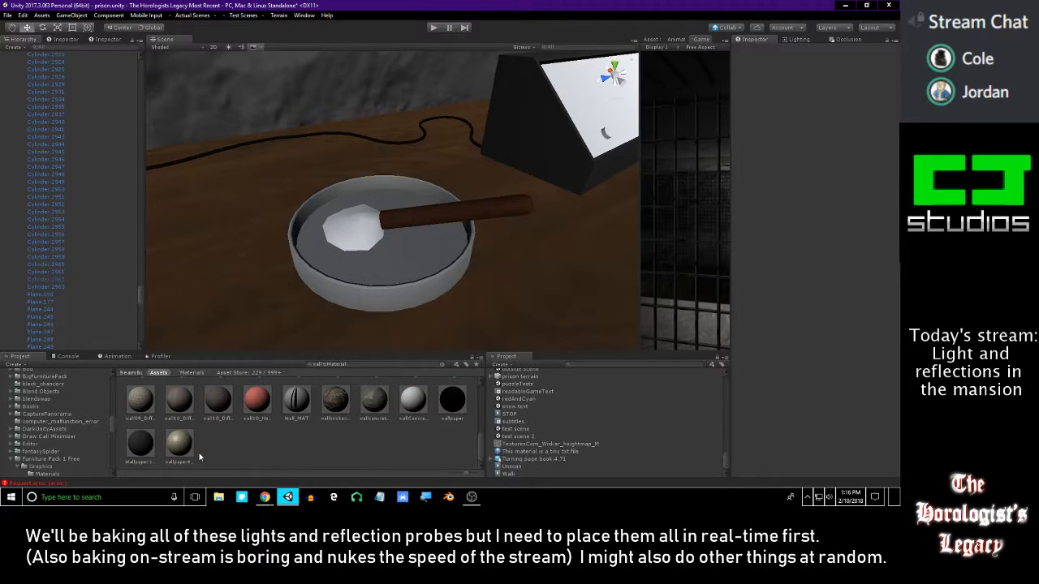
- Undo the rocky wall material tried on the ash pile and apply a light brown wall material instead
{"action": "left_click_drag", "start_coordinate": [182, 412], "coordinate": [369, 235]}
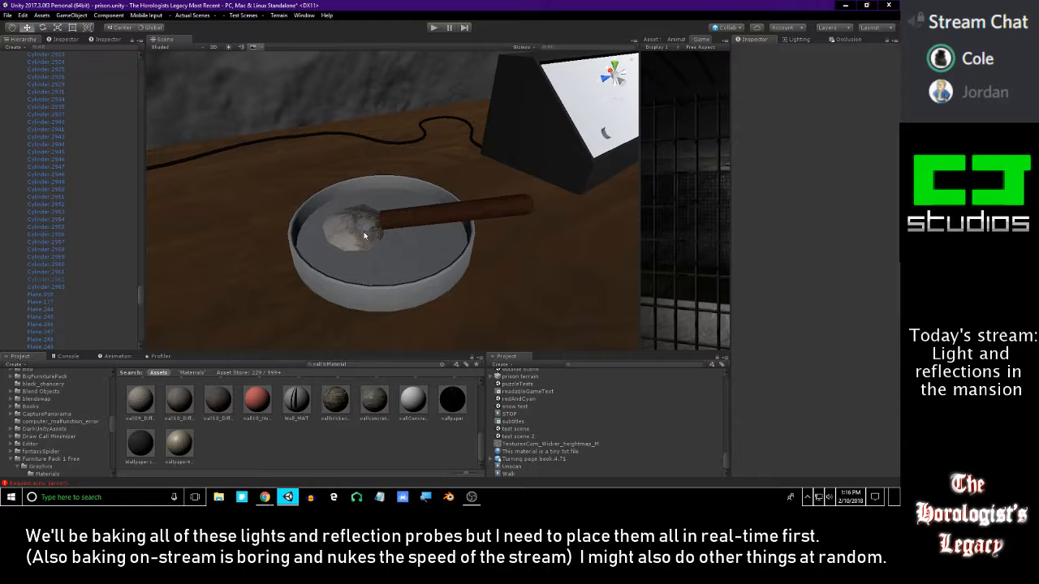
{"action": "key", "text": "ctrl+z"}
{"action": "scroll", "coordinate": [322, 435], "scroll_direction": "up", "scroll_amount": 3}
{"action": "left_click_drag", "start_coordinate": [447, 417], "coordinate": [328, 341]}
{"action": "right_click_drag", "start_coordinate": [328, 341], "coordinate": [357, 158], "text": "alt"}
{"action": "left_click_drag", "start_coordinate": [357, 158], "coordinate": [431, 100], "text": "alt"}
{"action": "left_click_drag", "start_coordinate": [262, 419], "coordinate": [267, 346]}
{"action": "right_click_drag", "start_coordinate": [267, 346], "coordinate": [288, 130], "text": "alt"}
{"action": "left_click_drag", "start_coordinate": [409, 238], "coordinate": [311, 131], "text": "alt"}
{"action": "right_click_drag", "start_coordinate": [311, 132], "coordinate": [324, 324], "text": "alt"}
{"action": "left_click_drag", "start_coordinate": [369, 163], "coordinate": [389, 323], "text": "alt"}
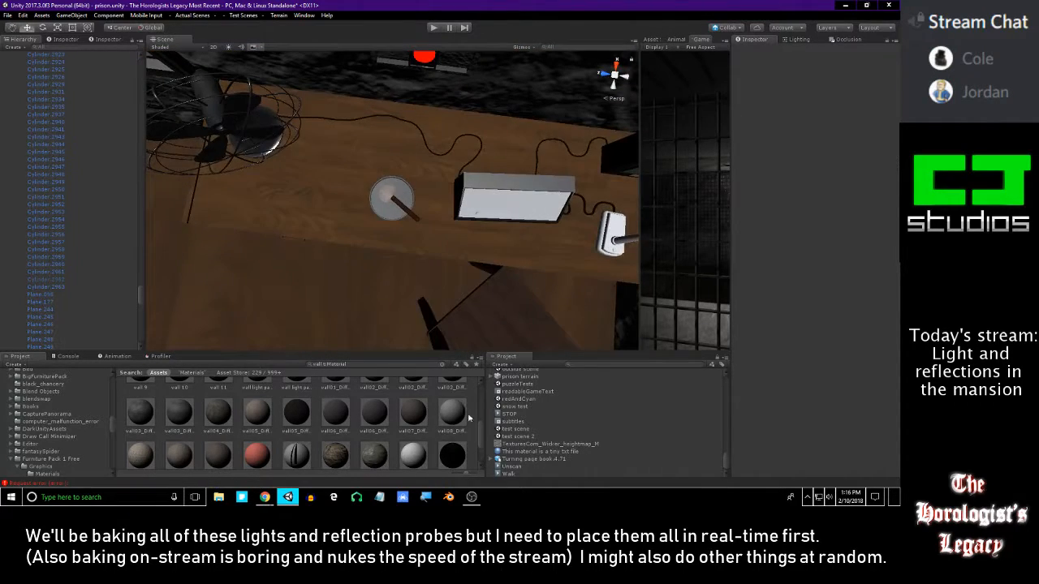
{"action": "left_click_drag", "start_coordinate": [411, 234], "coordinate": [434, 70], "text": "alt"}
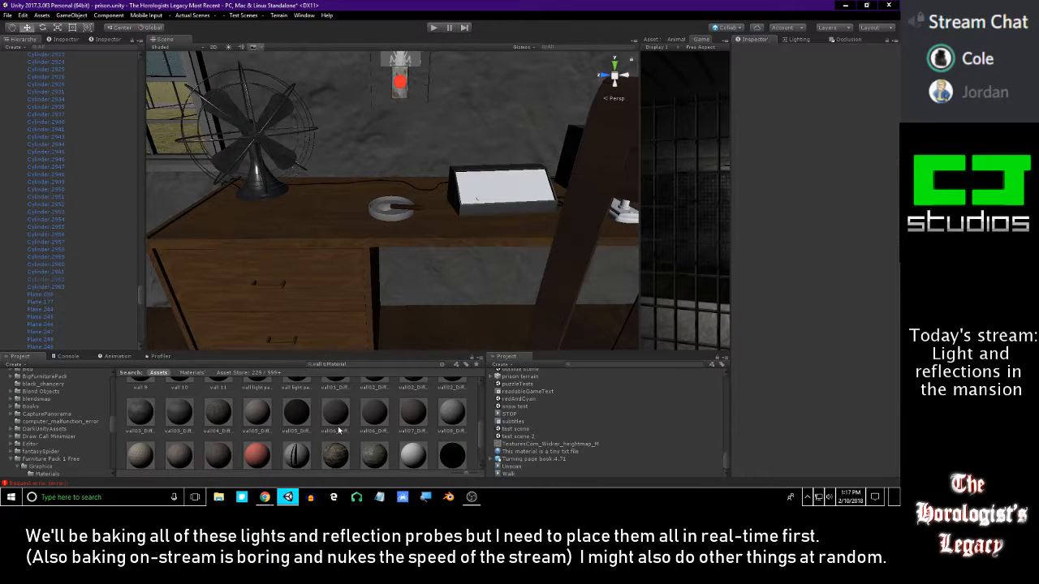
- Select the cigar in the ashtray and shift it slightly along Z to about 40.388
{"action": "scroll", "coordinate": [338, 426], "scroll_direction": "up", "scroll_amount": 2}
{"action": "key", "text": "s"}
{"action": "right_click_drag", "start_coordinate": [374, 282], "coordinate": [516, 311]}
{"action": "key", "text": "w"}
{"action": "left_click", "coordinate": [517, 314]}
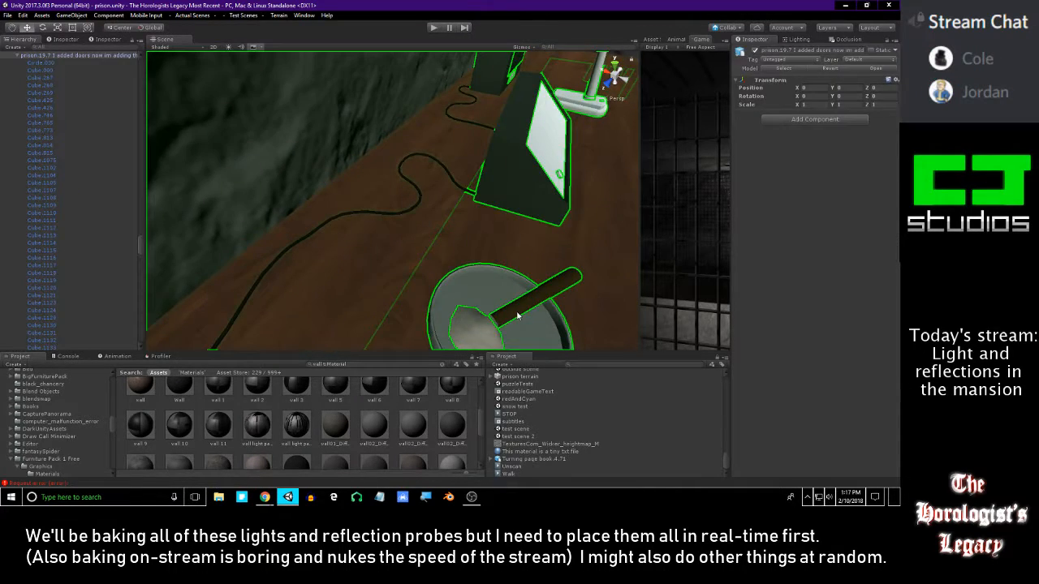
{"action": "left_click", "coordinate": [517, 314]}
{"action": "key", "text": "f"}
{"action": "left_click_drag", "start_coordinate": [515, 311], "coordinate": [457, 187], "text": "alt"}
{"action": "scroll", "coordinate": [457, 187], "scroll_direction": "up", "scroll_amount": 5}
{"action": "left_click_drag", "start_coordinate": [411, 93], "coordinate": [151, 118], "text": "alt"}
{"action": "scroll", "coordinate": [281, 52], "scroll_direction": "down", "scroll_amount": 5}
{"action": "left_click", "coordinate": [390, 405]}
- Examine the cigar's placement in the ashtray from several angles around the desk
{"action": "left_click_drag", "start_coordinate": [421, 302], "coordinate": [280, 243], "text": "alt"}
{"action": "right_click_drag", "start_coordinate": [280, 243], "coordinate": [311, 271], "text": "alt"}
{"action": "left_click_drag", "start_coordinate": [311, 271], "coordinate": [262, 267], "text": "alt"}
{"action": "right_click_drag", "start_coordinate": [262, 267], "coordinate": [197, 246], "text": "alt"}
{"action": "left_click_drag", "start_coordinate": [198, 245], "coordinate": [215, 244], "text": "alt"}
{"action": "middle_click_drag", "start_coordinate": [215, 244], "coordinate": [504, 223]}
{"action": "left_click_drag", "start_coordinate": [504, 223], "coordinate": [393, 246], "text": "alt"}
{"action": "middle_click_drag", "start_coordinate": [393, 246], "coordinate": [466, 255]}
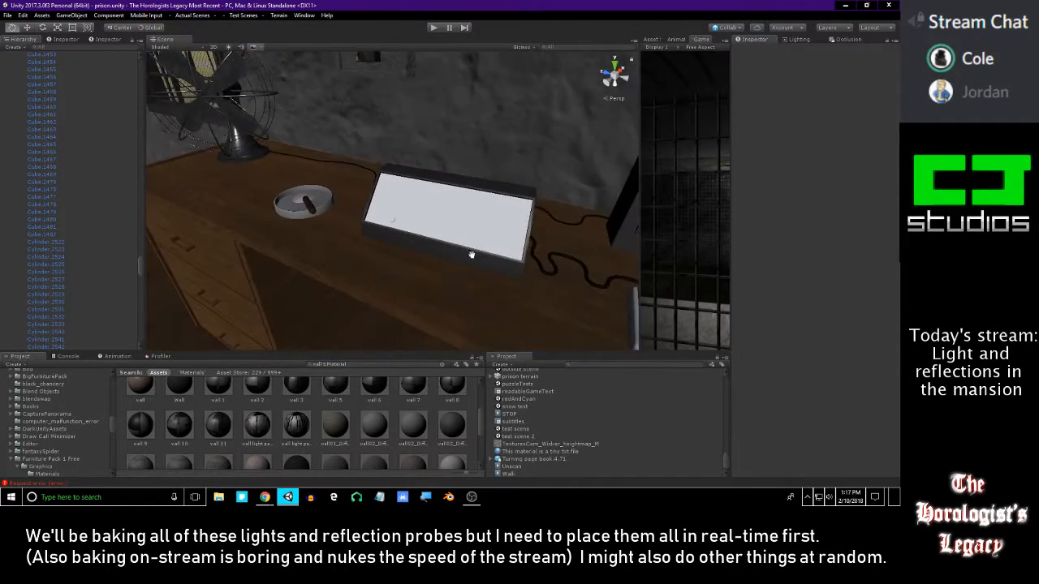
- Lower the cigar slightly so that it rests on the ashtray's rim
{"action": "scroll", "coordinate": [281, 238], "scroll_direction": "up", "scroll_amount": 5}
{"action": "scroll", "coordinate": [276, 237], "scroll_direction": "down", "scroll_amount": 2}
{"action": "left_click", "coordinate": [207, 211]}
{"action": "left_click", "coordinate": [207, 211]}
{"action": "key", "text": "f"}
{"action": "left_click_drag", "start_coordinate": [209, 211], "coordinate": [422, 174], "text": "alt"}
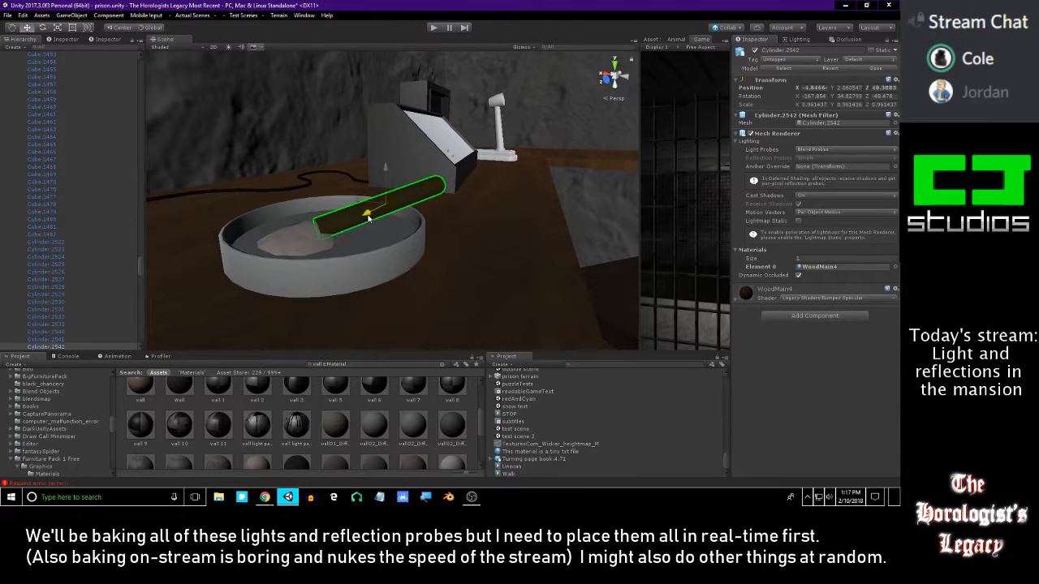
{"action": "left_click_drag", "start_coordinate": [384, 169], "coordinate": [236, 234], "text": "alt"}
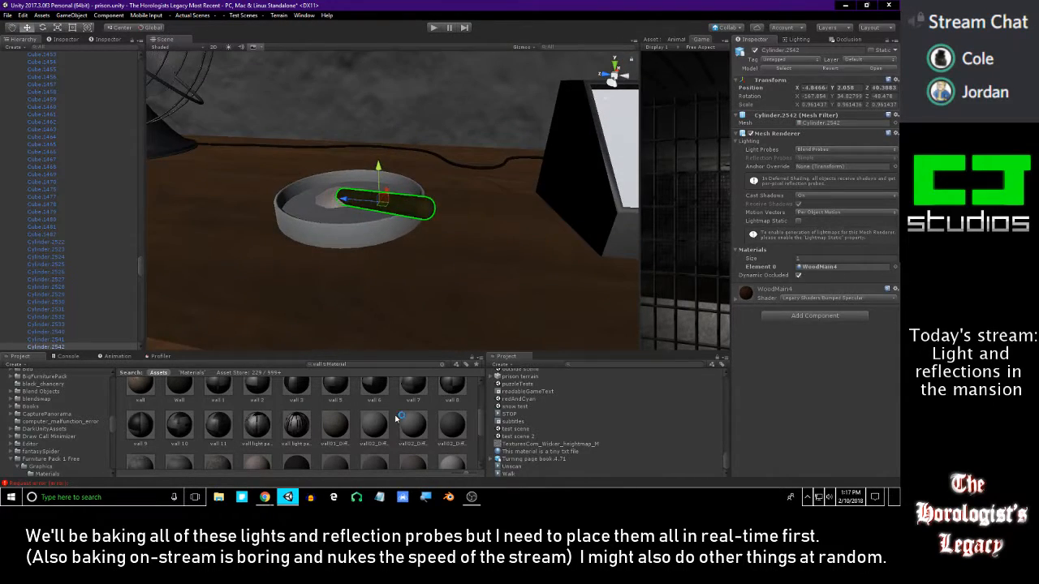
{"action": "left_click", "coordinate": [396, 420]}
{"action": "left_click_drag", "start_coordinate": [367, 254], "coordinate": [320, 244], "text": "alt"}
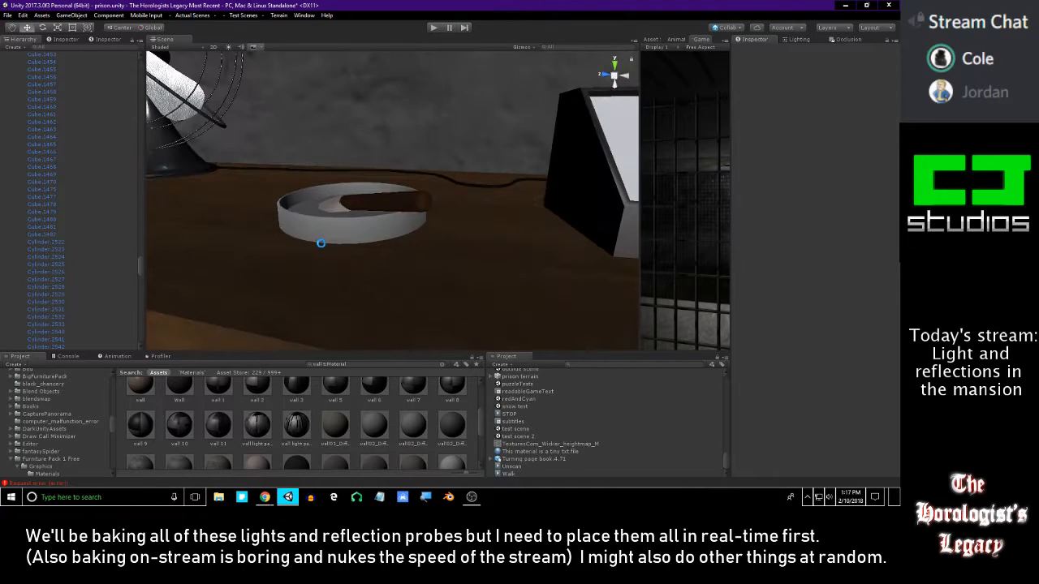
- Select the base of the desk microphone and search the project assets for "morph"
{"action": "right_click_drag", "start_coordinate": [378, 237], "coordinate": [357, 272]}
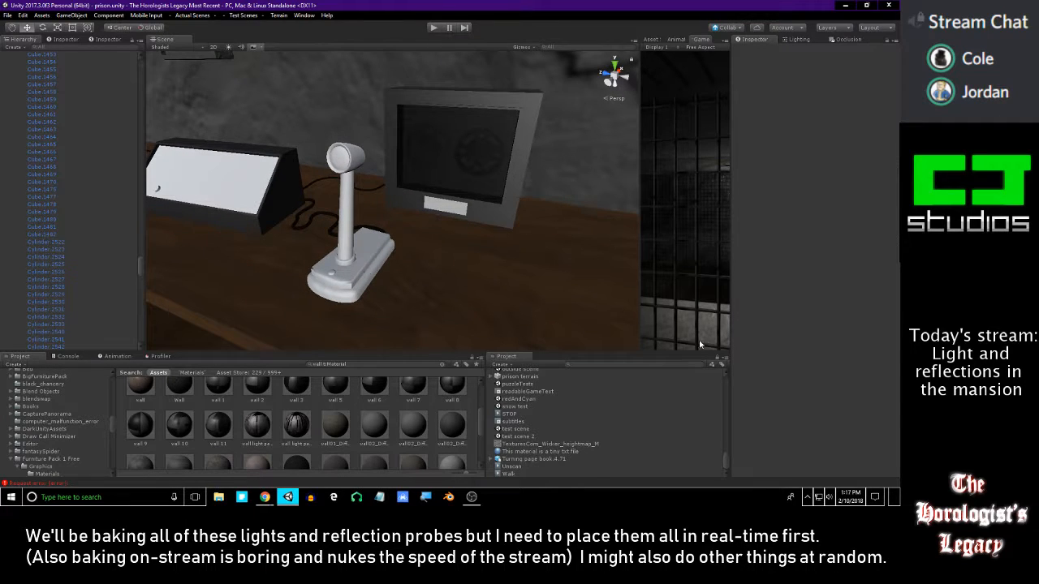
{"action": "key", "text": "alt+Tab"}
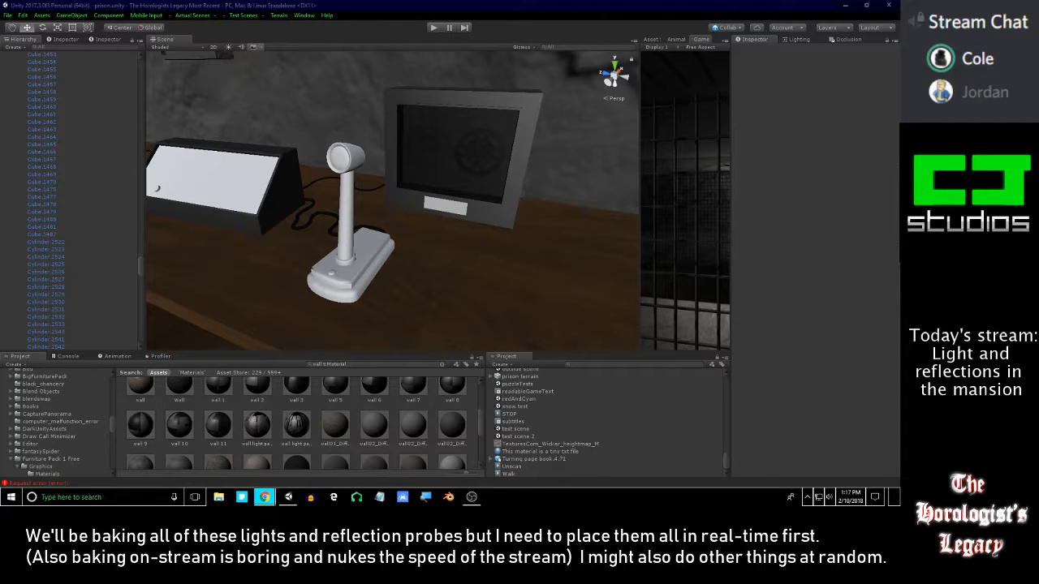
{"action": "left_click", "coordinate": [370, 270]}
{"action": "left_click", "coordinate": [369, 270]}
{"action": "right_click_drag", "start_coordinate": [369, 270], "coordinate": [369, 315]}
{"action": "left_click_drag", "start_coordinate": [370, 315], "coordinate": [433, 255], "text": "alt"}
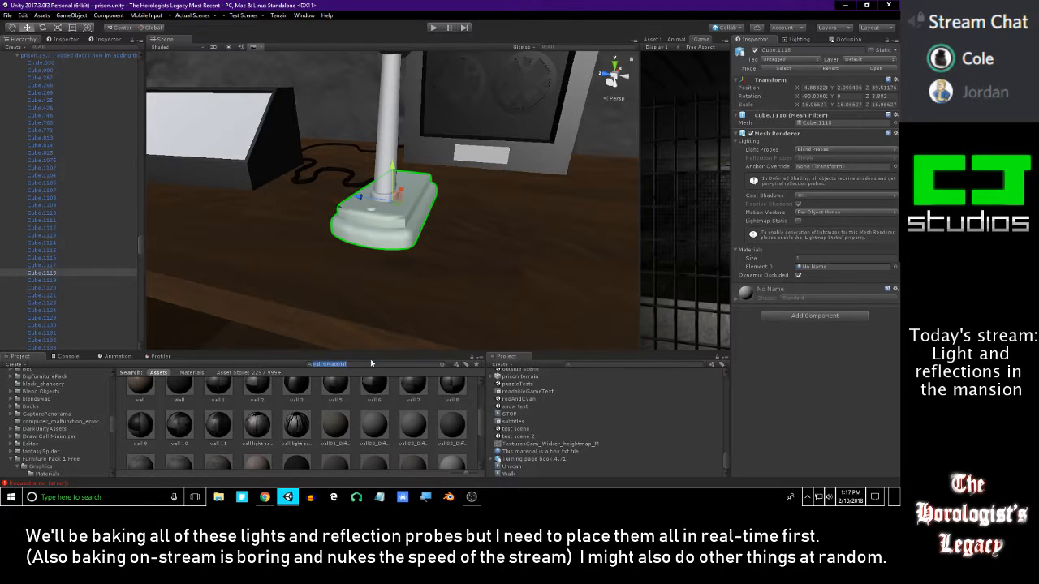
{"action": "key", "text": "BackSpace"}
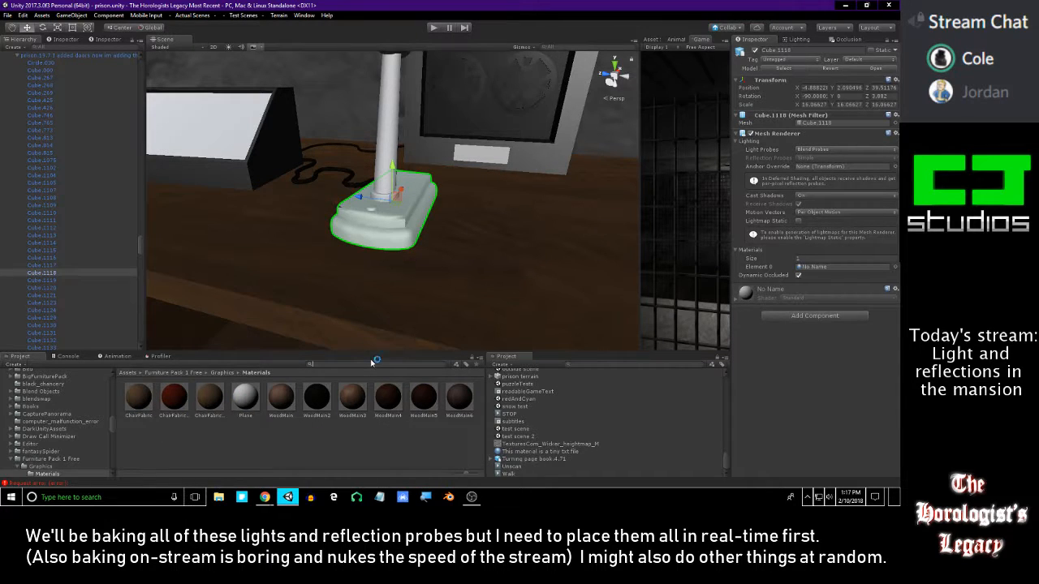
{"action": "type", "text": "morph"}
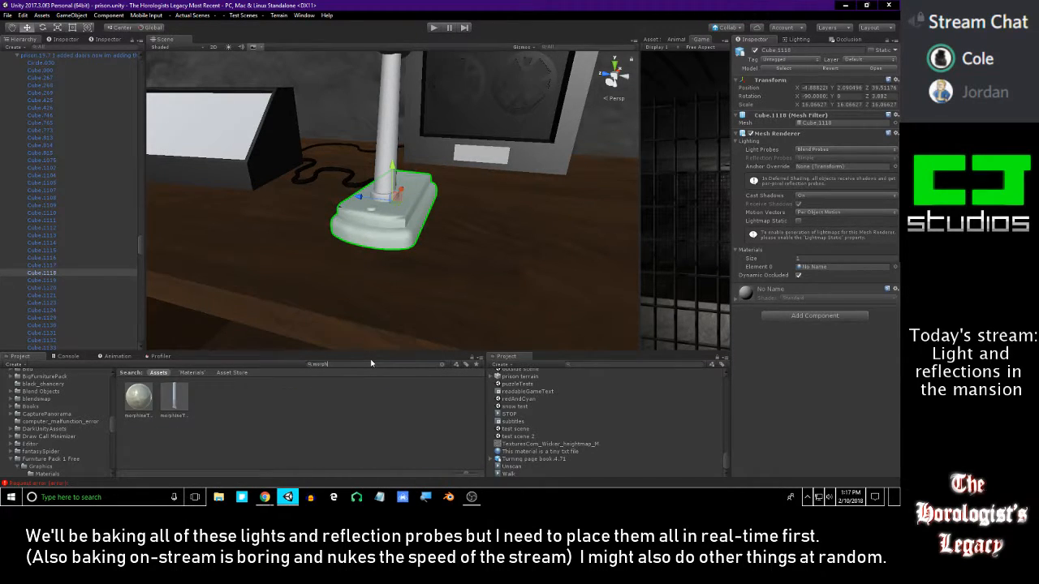
- Apply the morphineTube material to the desk microphone's base, stem, collar and head
{"action": "left_click_drag", "start_coordinate": [137, 403], "coordinate": [393, 253]}
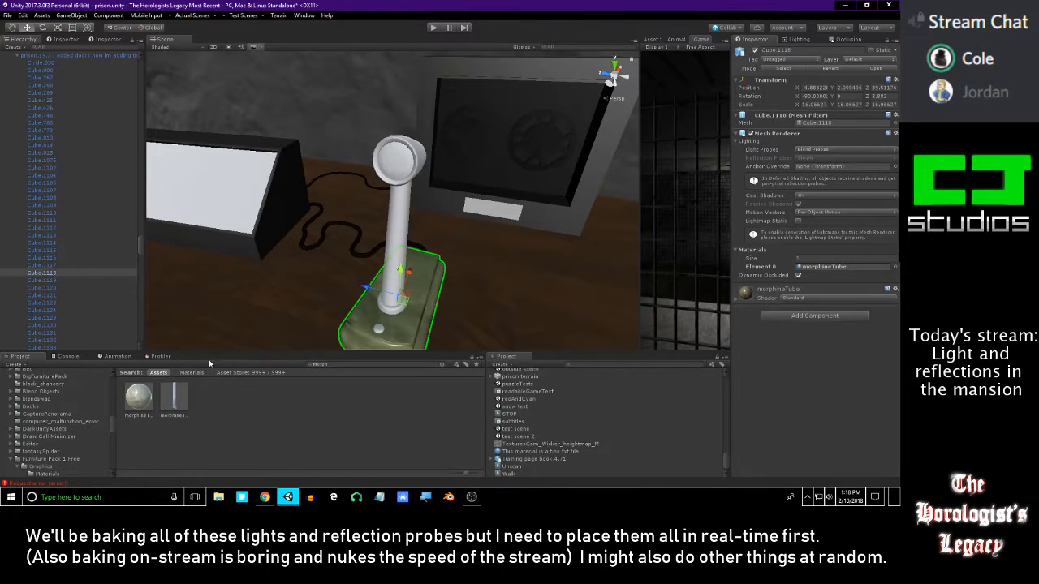
{"action": "left_click_drag", "start_coordinate": [138, 398], "coordinate": [272, 217]}
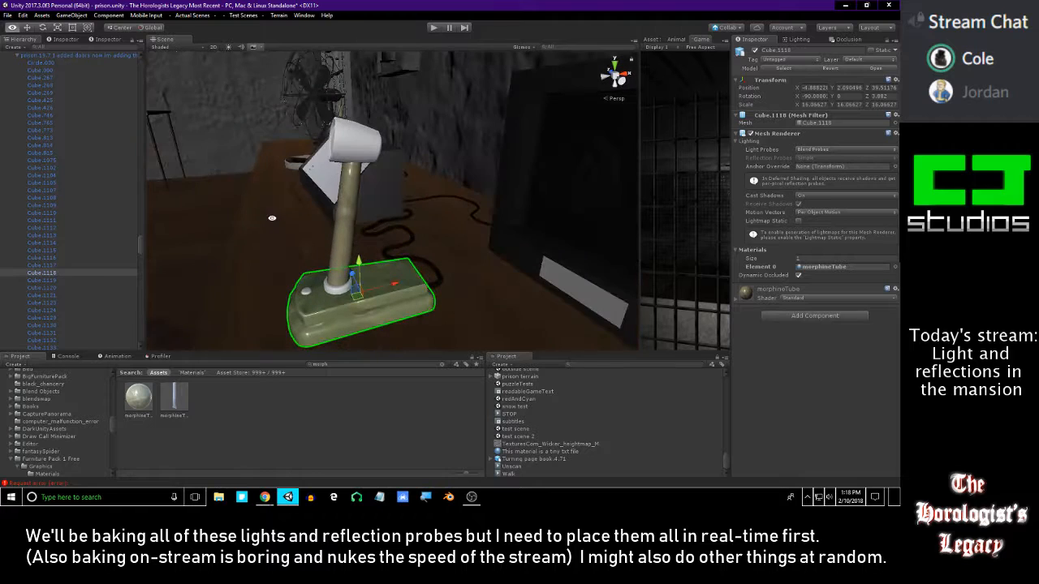
{"action": "left_click_drag", "start_coordinate": [146, 415], "coordinate": [336, 292]}
{"action": "left_click_drag", "start_coordinate": [137, 398], "coordinate": [573, 179]}
{"action": "left_click", "coordinate": [382, 453]}
{"action": "left_click_drag", "start_coordinate": [474, 282], "coordinate": [386, 266], "text": "alt"}
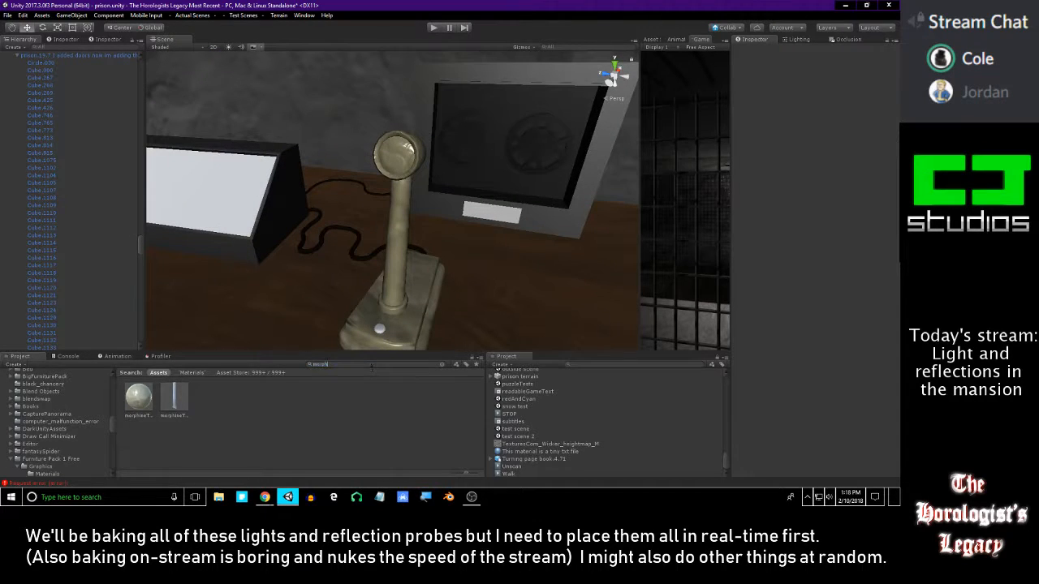
{"action": "type", "text": "black"}
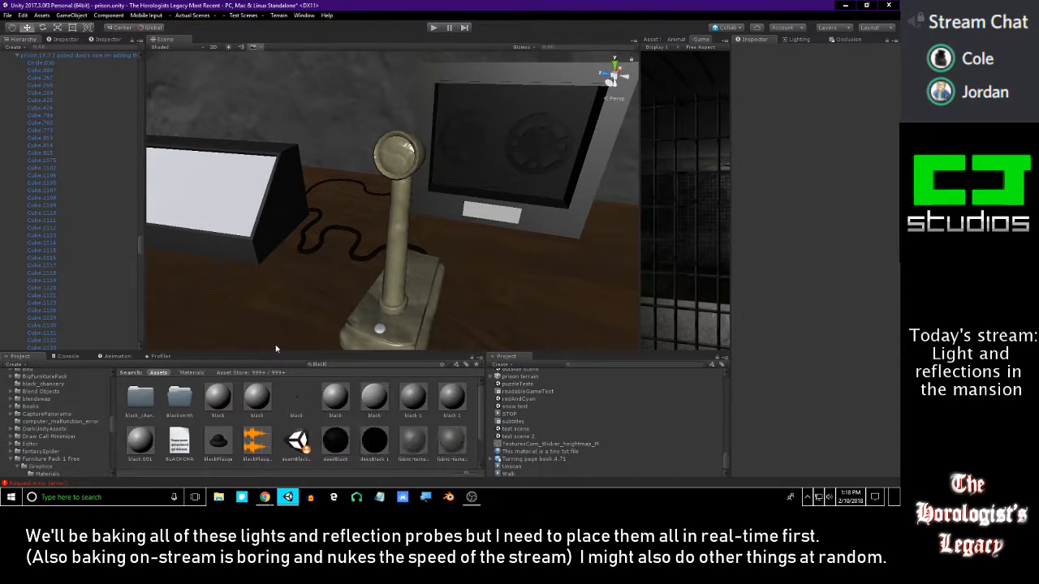
{"action": "left_click_drag", "start_coordinate": [351, 299], "coordinate": [510, 231], "text": "alt"}
{"action": "key", "text": "ctrl+z"}
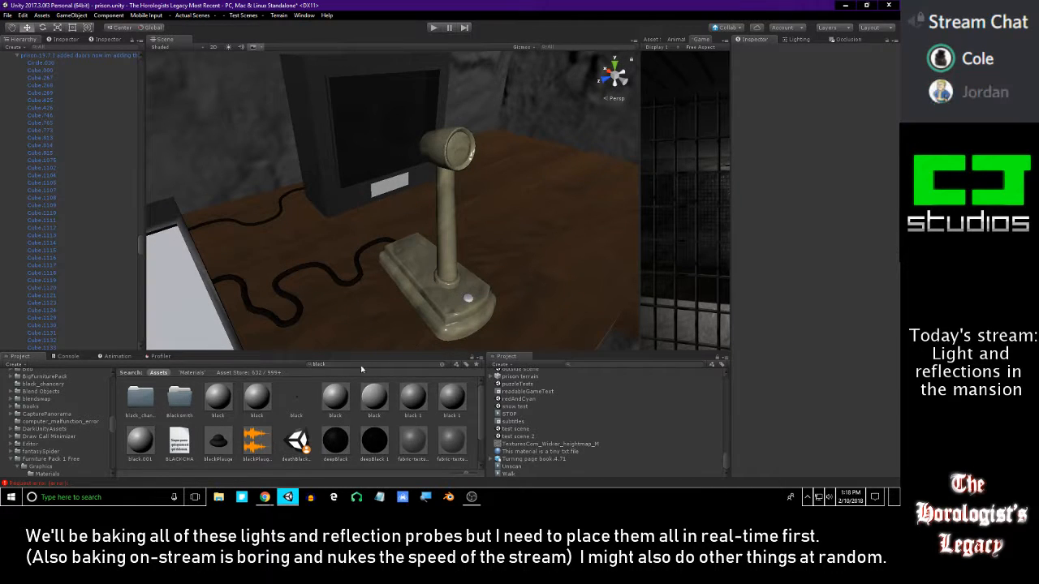
- Search the project assets for the stainlessSteel material and apply it to the small round button on the desk microphone's base
{"action": "type", "text": "stand"}
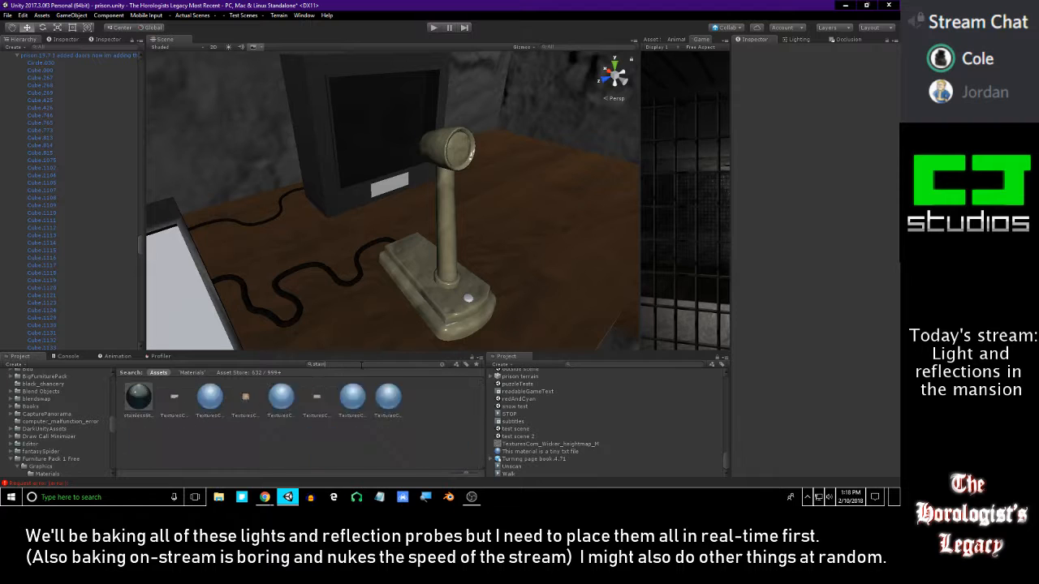
{"action": "left_click_drag", "start_coordinate": [410, 235], "coordinate": [200, 200], "text": "alt"}
{"action": "left_click_drag", "start_coordinate": [139, 399], "coordinate": [371, 304]}
{"action": "left_click_drag", "start_coordinate": [282, 292], "coordinate": [459, 217], "text": "alt"}
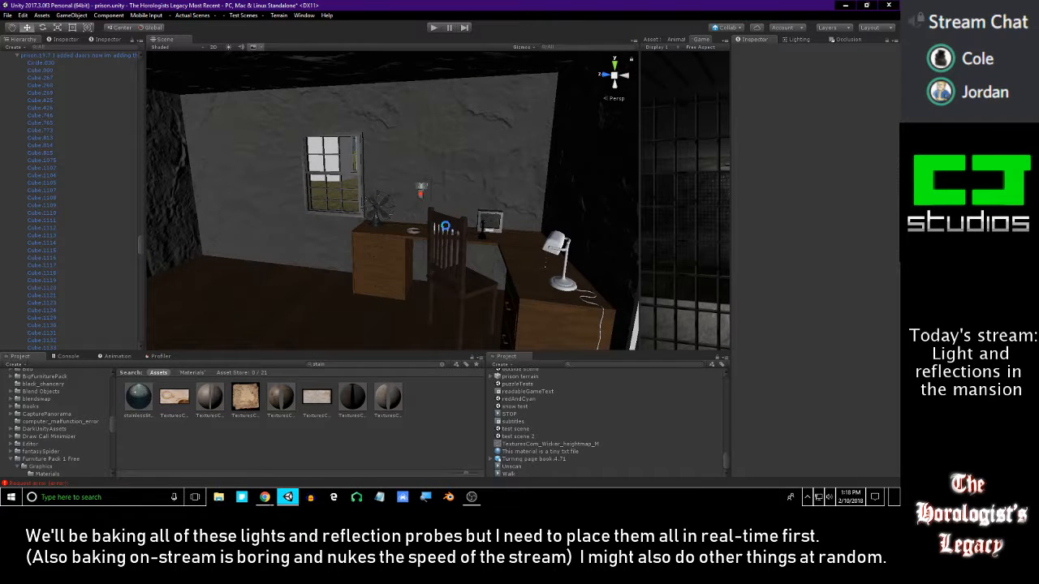
{"action": "left_click", "coordinate": [187, 16]}
{"action": "left_click", "coordinate": [182, 16]}
{"action": "left_click", "coordinate": [176, 15]}
{"action": "left_click", "coordinate": [176, 15]}
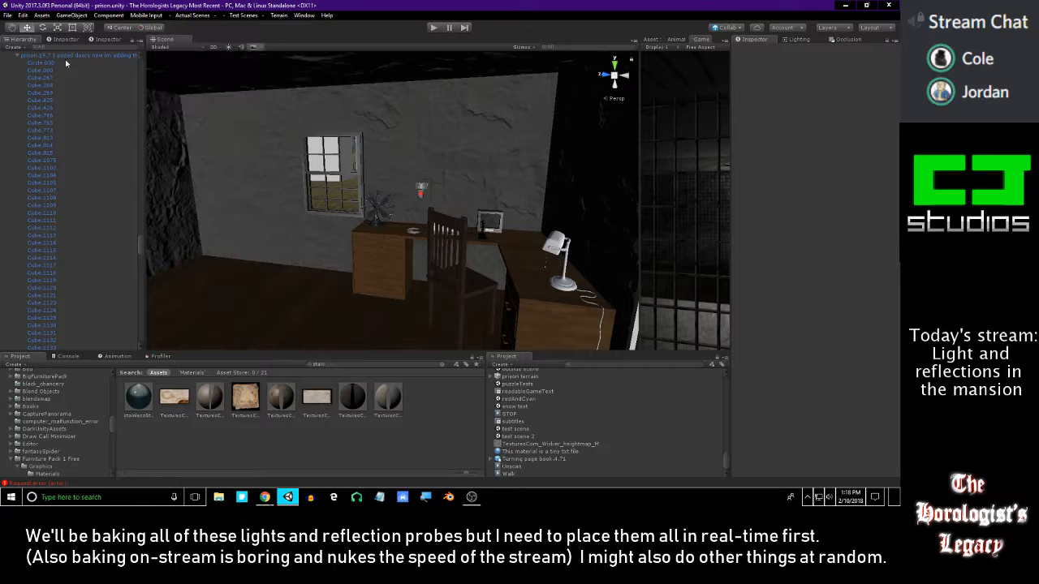
- Collapse the expanded prison.19.7 model and its prison spooky parent in the scene hierarchy
{"action": "left_click", "coordinate": [14, 57]}
{"action": "scroll", "coordinate": [65, 170], "scroll_direction": "up", "scroll_amount": 5}
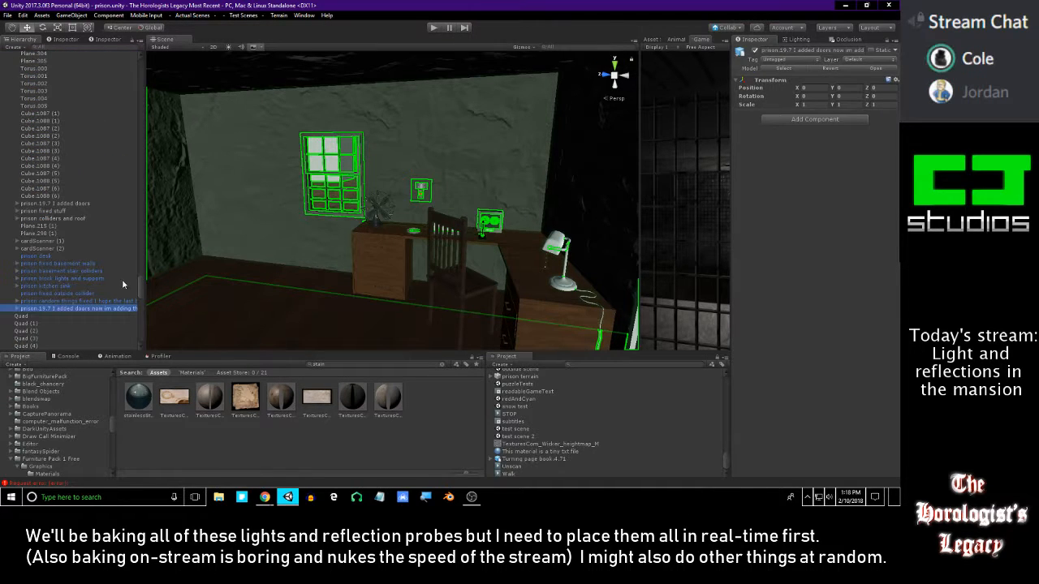
{"action": "left_click_drag", "start_coordinate": [142, 293], "coordinate": [134, 23]}
{"action": "left_click", "coordinate": [10, 93]}
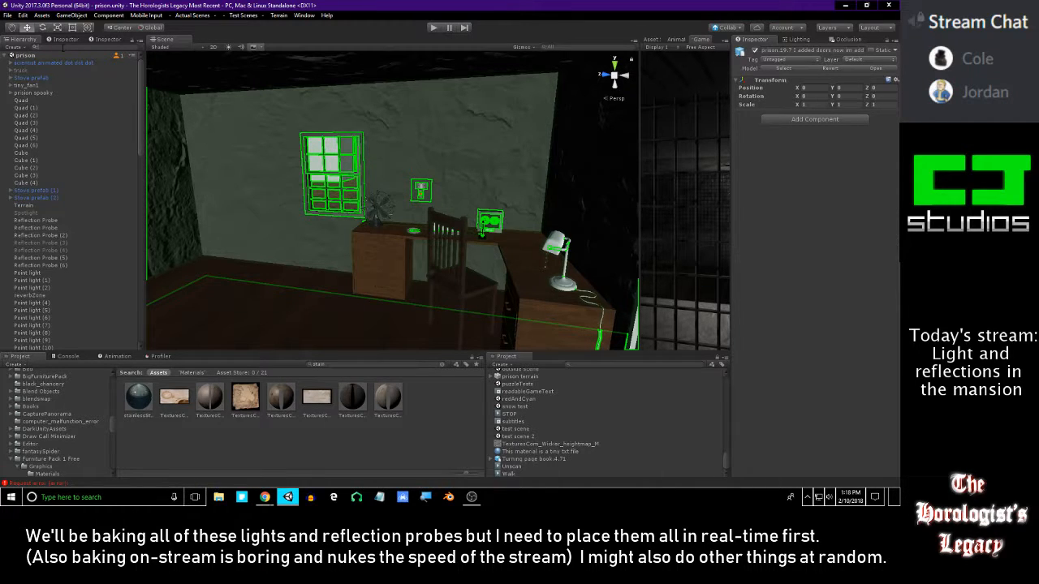
- Filter the scene hierarchy for "sun", activate the sun and sunRimLight objects, and clear the filter
{"action": "type", "text": "syst"}
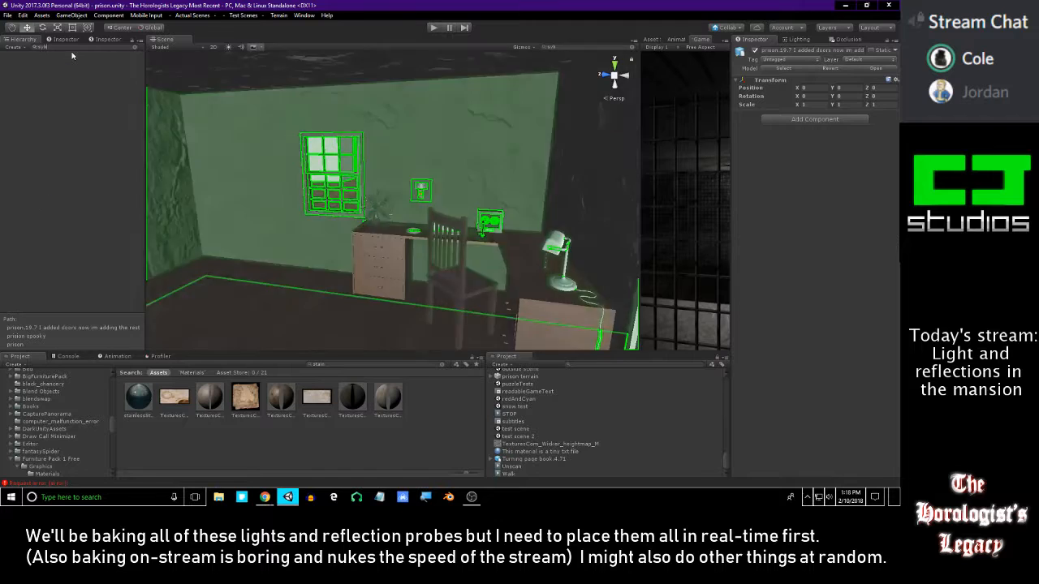
{"action": "key", "text": "BackSpace"}
{"action": "type", "text": "un"}
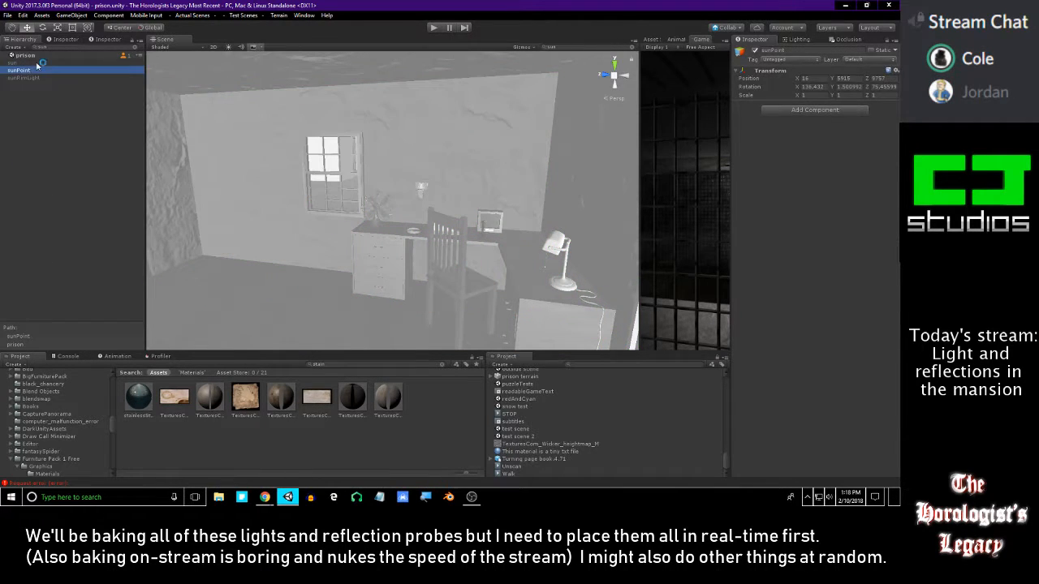
{"action": "left_click", "coordinate": [33, 62]}
{"action": "left_click", "coordinate": [756, 52]}
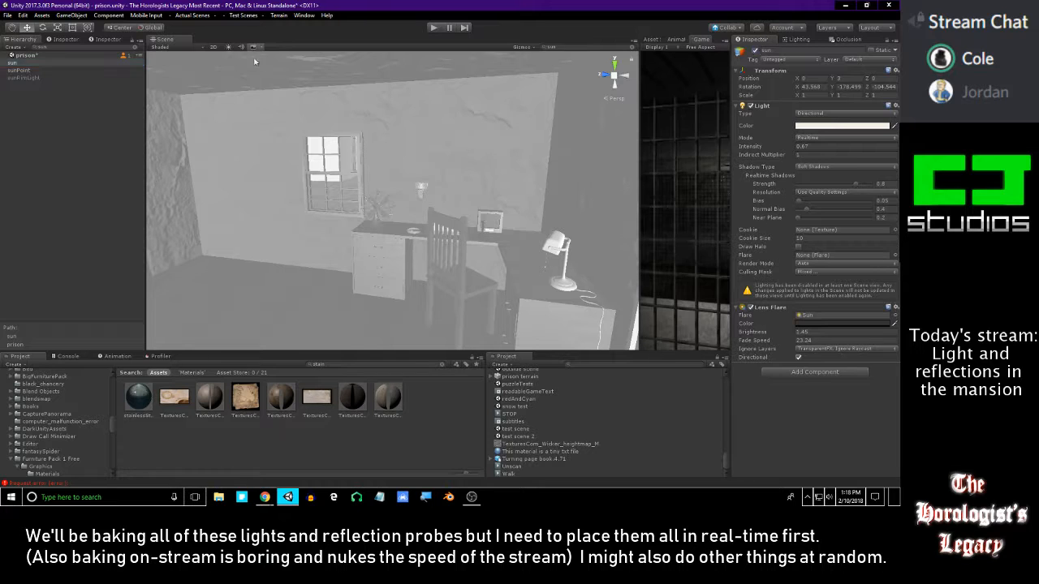
{"action": "left_click", "coordinate": [55, 79]}
{"action": "left_click", "coordinate": [756, 53]}
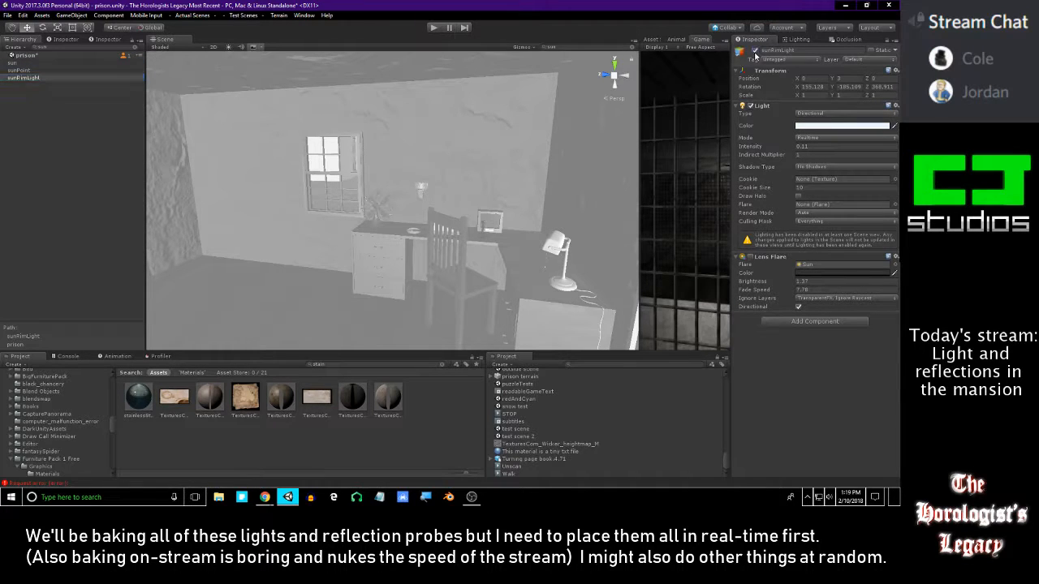
{"action": "left_click", "coordinate": [134, 47]}
- Turn on scene lighting in the scene view so the office is shown with its real lights
{"action": "key", "text": "w"}
{"action": "right_click_drag", "start_coordinate": [375, 159], "coordinate": [399, 164]}
{"action": "left_click", "coordinate": [229, 48]}
{"action": "key", "text": "s"}
{"action": "right_click_drag", "start_coordinate": [347, 131], "coordinate": [239, 158]}
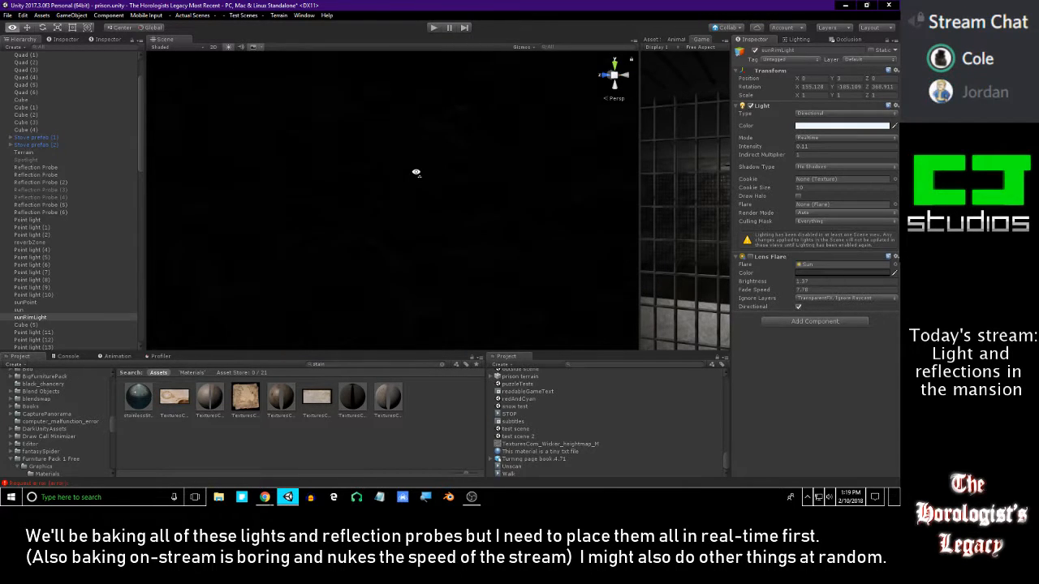
- Examine the office's side table, desk microphone and overall room under the scene's real lighting
{"action": "right_click_drag", "start_coordinate": [416, 172], "coordinate": [417, 241]}
{"action": "right_click_drag", "start_coordinate": [514, 244], "coordinate": [345, 228]}
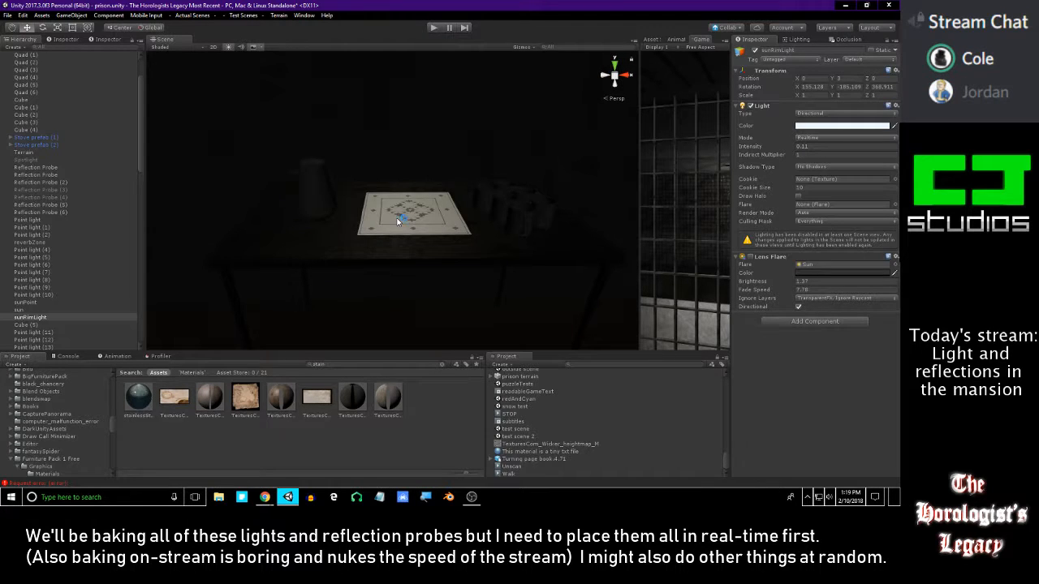
{"action": "right_click_drag", "start_coordinate": [397, 222], "coordinate": [443, 275]}
{"action": "left_click", "coordinate": [427, 256]}
{"action": "left_click", "coordinate": [428, 258]}
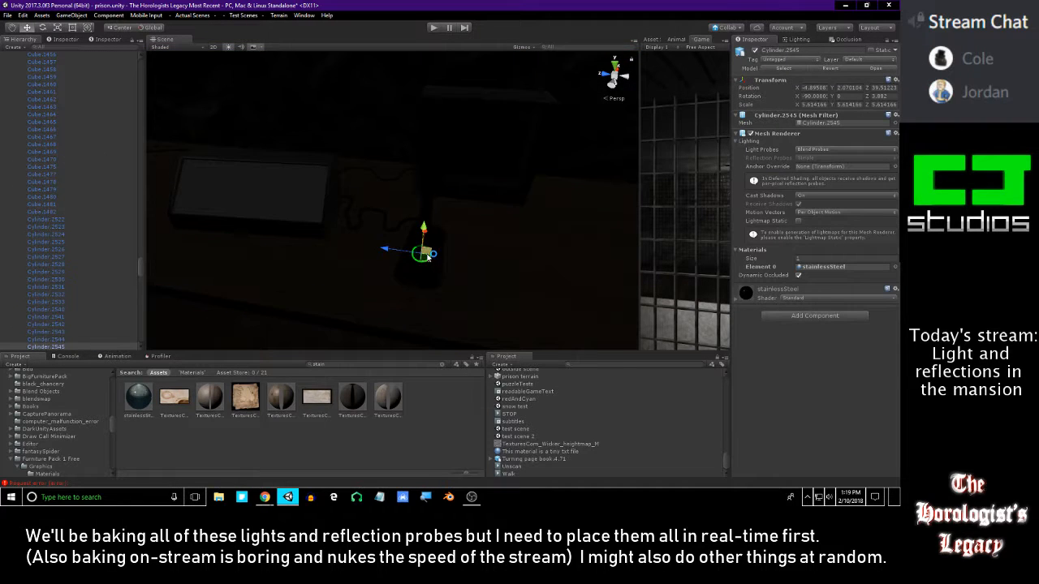
{"action": "right_click_drag", "start_coordinate": [418, 319], "coordinate": [314, 231]}
{"action": "left_click", "coordinate": [408, 382]}
{"action": "right_click_drag", "start_coordinate": [397, 251], "coordinate": [322, 143]}
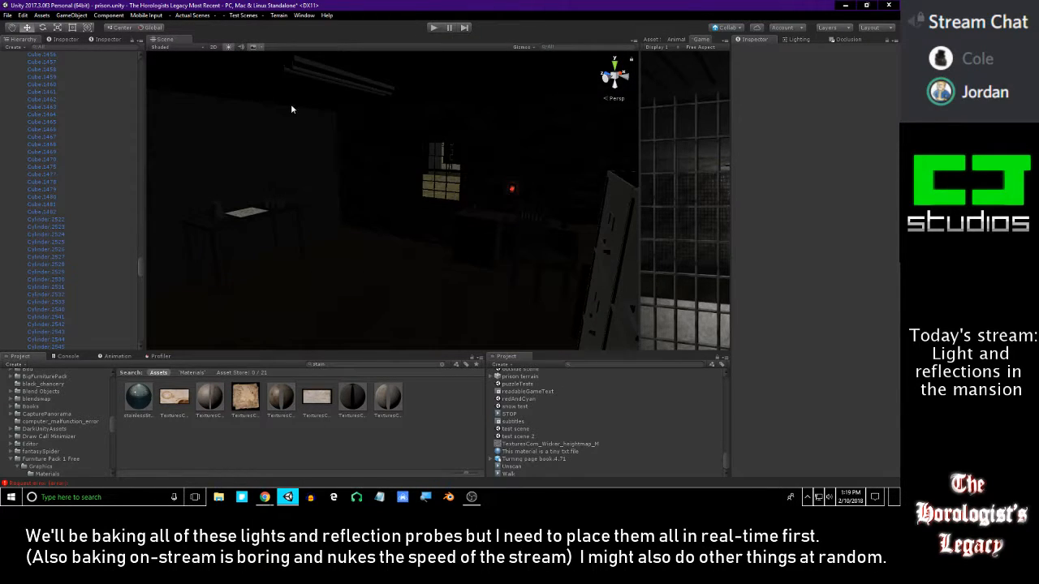
- Add a new reflection probe in the middle of the office
{"action": "left_click", "coordinate": [199, 15]}
{"action": "mouse_move", "coordinate": [147, 15]}
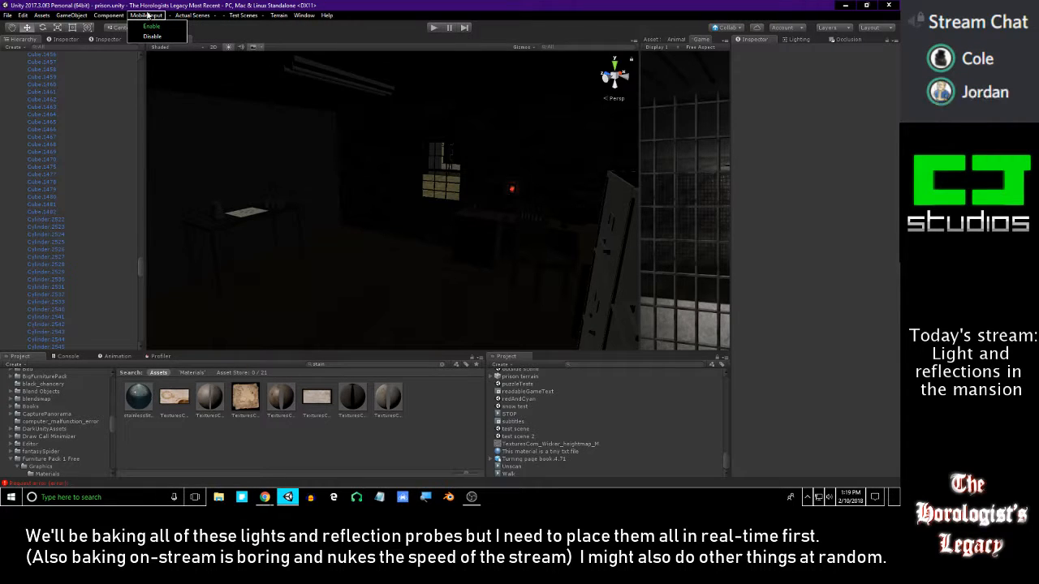
{"action": "mouse_move", "coordinate": [191, 17]}
{"action": "mouse_move", "coordinate": [326, 16]}
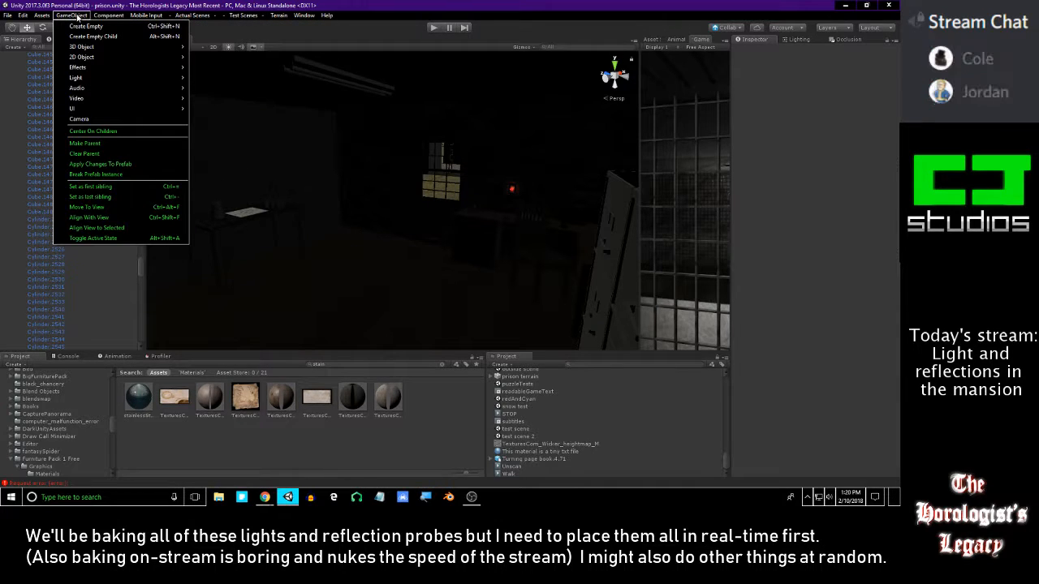
{"action": "mouse_move", "coordinate": [101, 81]}
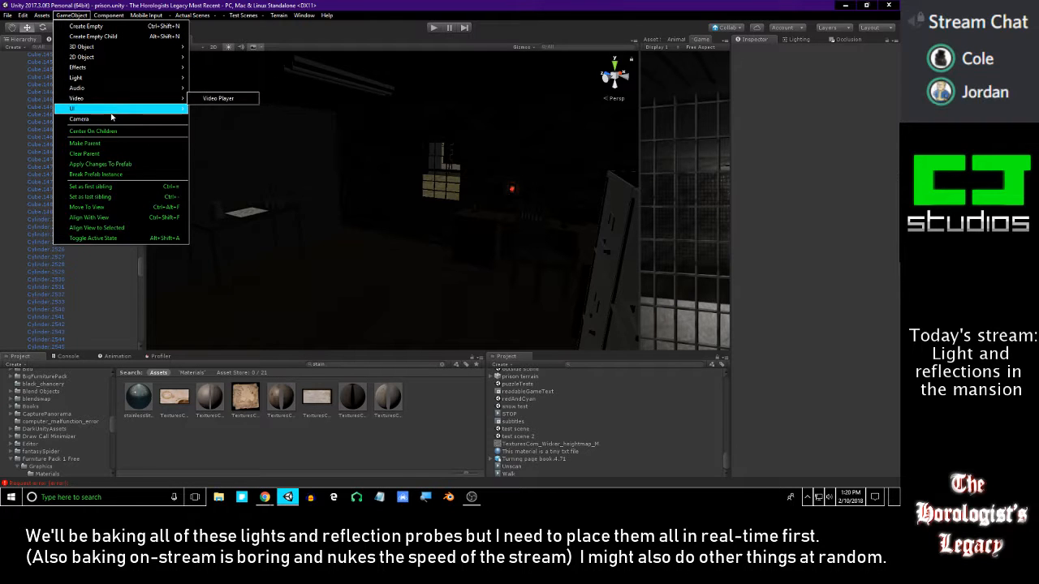
{"action": "mouse_move", "coordinate": [123, 111]}
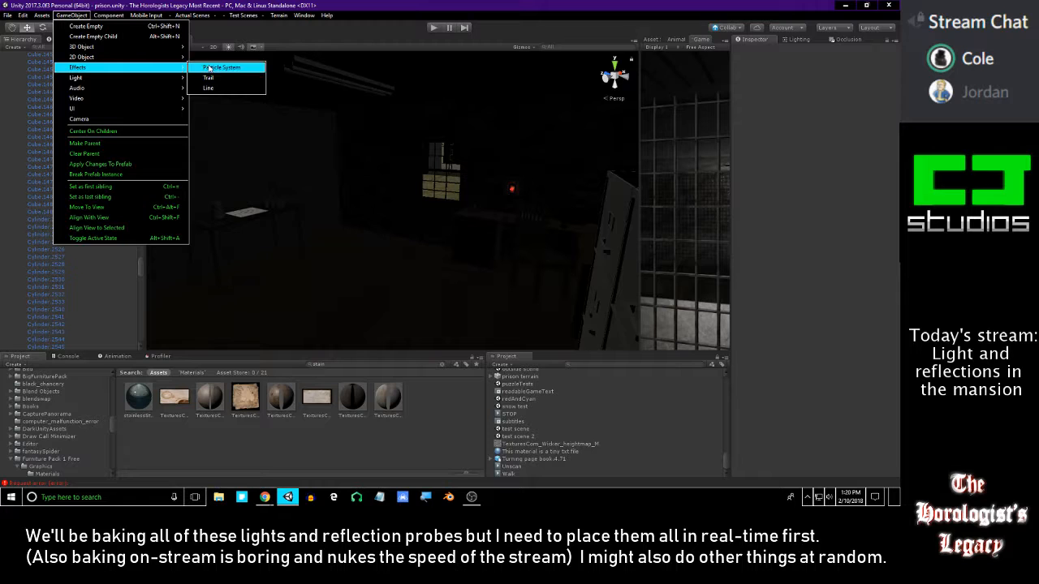
{"action": "mouse_move", "coordinate": [168, 84]}
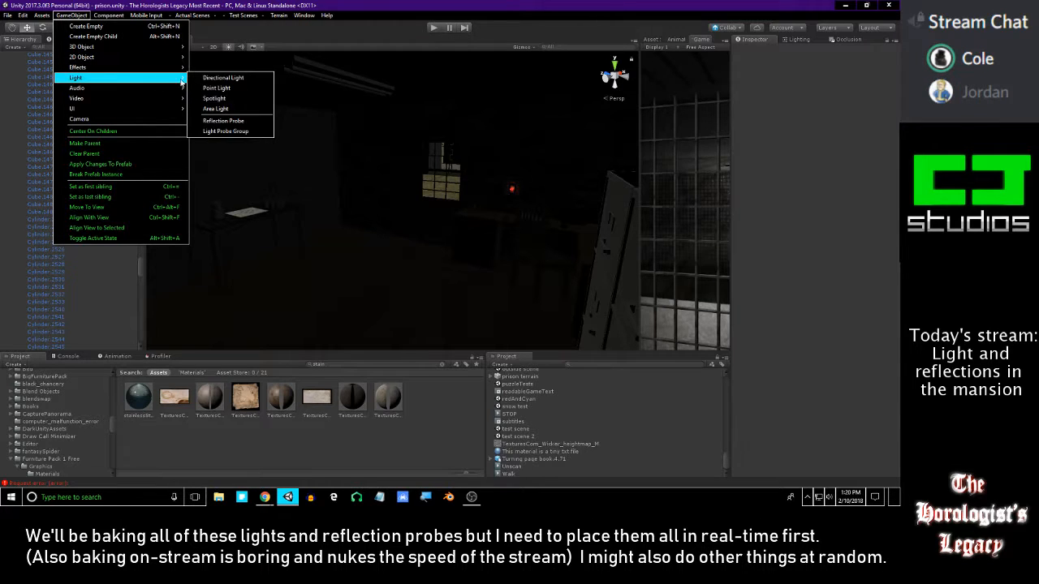
{"action": "left_click", "coordinate": [221, 121]}
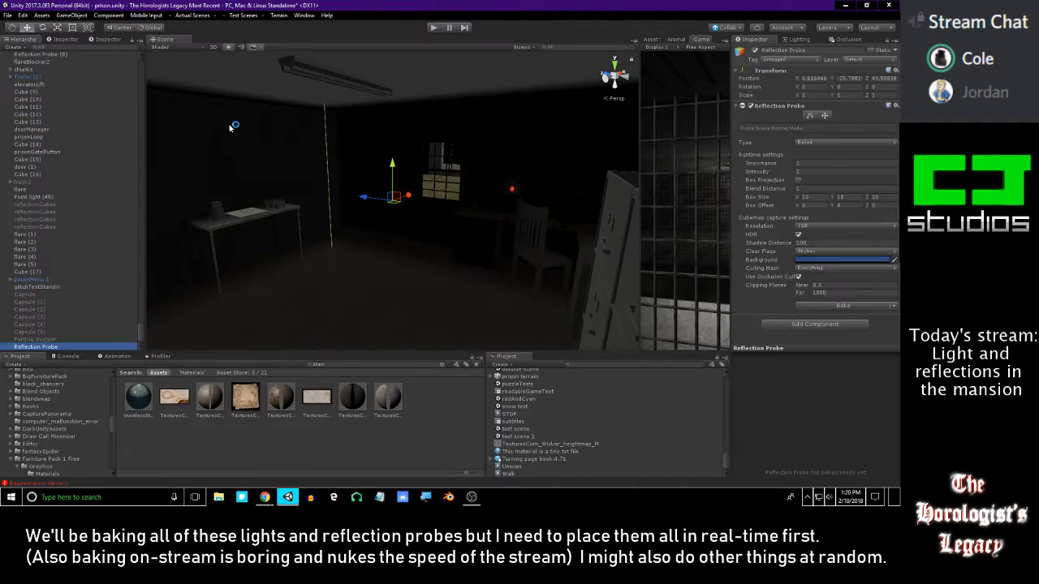
- Set the office reflection probe's type to Realtime
{"action": "right_click_drag", "start_coordinate": [287, 206], "coordinate": [426, 203]}
{"action": "left_click", "coordinate": [812, 142]}
{"action": "left_click", "coordinate": [822, 174]}
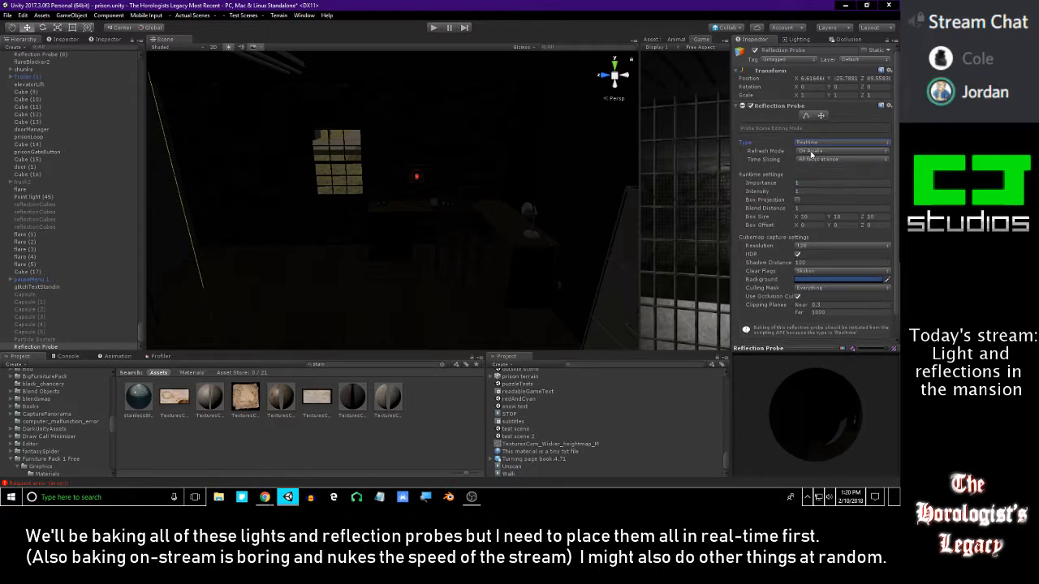
- Reposition the reflection probe inside the office at about X 10.5, Y -26.8, Z 53.3
{"action": "right_click_drag", "start_coordinate": [474, 240], "coordinate": [508, 226]}
{"action": "left_click_drag", "start_coordinate": [508, 227], "coordinate": [419, 262]}
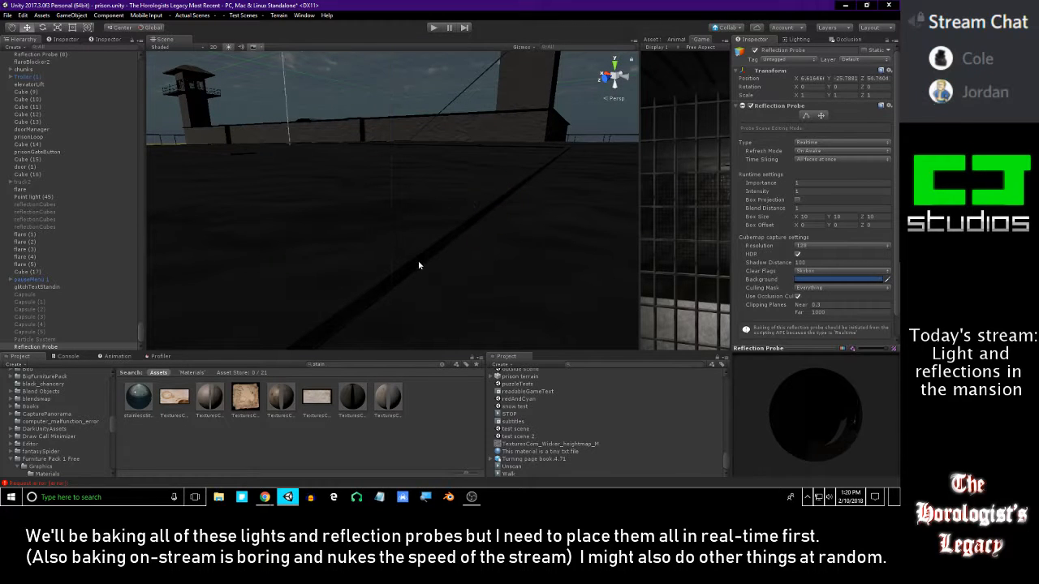
{"action": "right_click_drag", "start_coordinate": [437, 257], "coordinate": [518, 229]}
{"action": "left_click", "coordinate": [548, 217]}
{"action": "key", "text": "ctrl+z"}
{"action": "left_click_drag", "start_coordinate": [560, 217], "coordinate": [192, 246]}
{"action": "right_click_drag", "start_coordinate": [323, 212], "coordinate": [401, 196]}
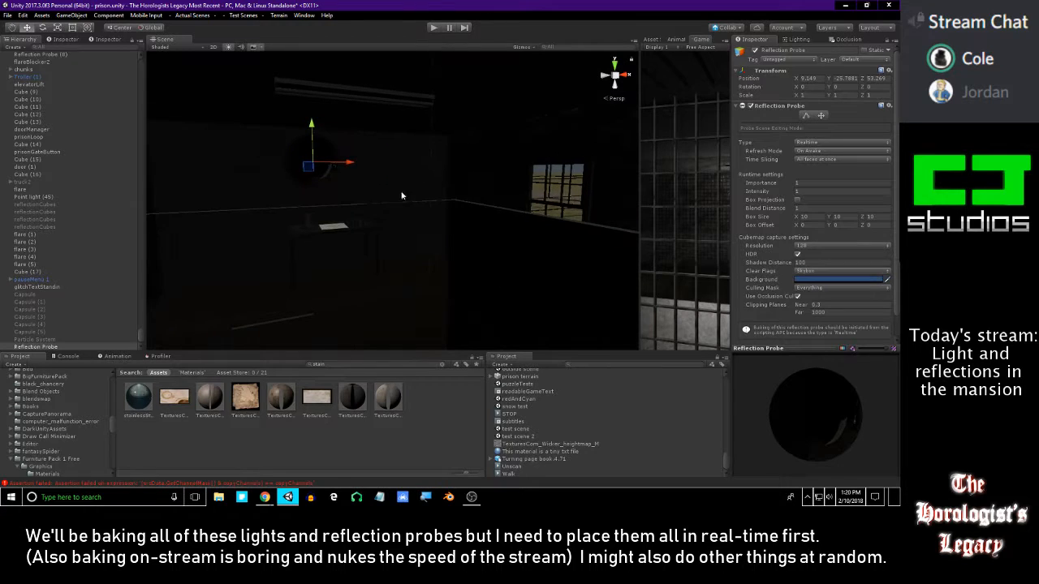
{"action": "left_click_drag", "start_coordinate": [432, 168], "coordinate": [430, 168]}
{"action": "right_click_drag", "start_coordinate": [434, 180], "coordinate": [599, 195]}
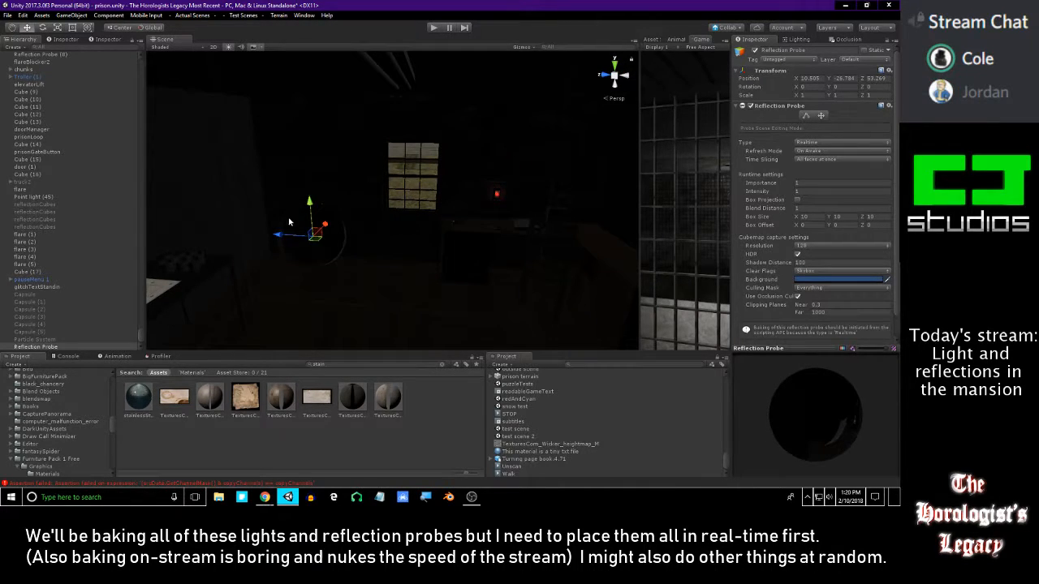
- Shift the reflection probe to about Z 52.31 and disable and re-enable it to refresh its capture
{"action": "left_click", "coordinate": [754, 51]}
{"action": "left_click", "coordinate": [754, 50]}
{"action": "right_click_drag", "start_coordinate": [501, 176], "coordinate": [588, 171]}
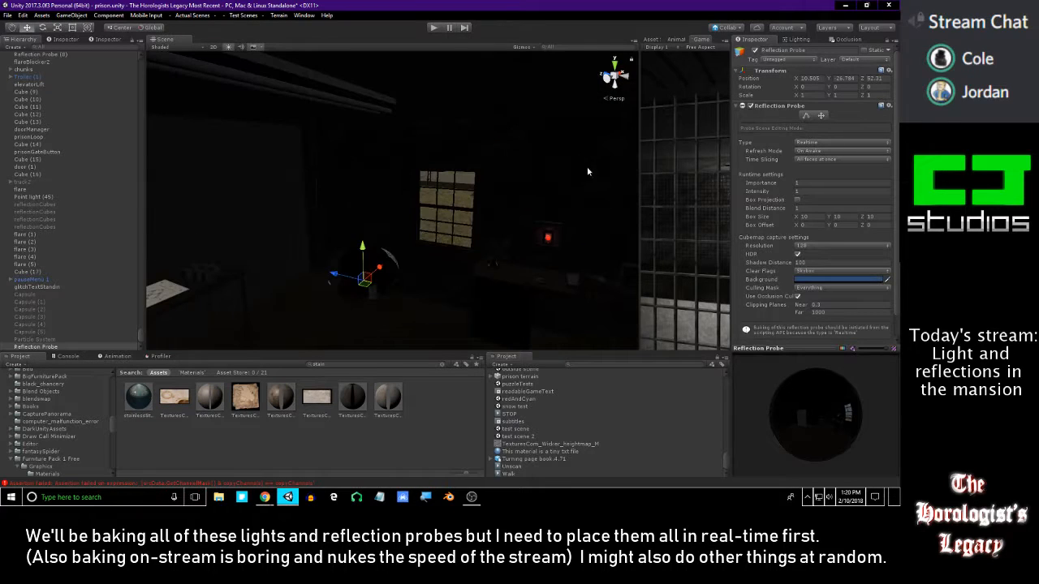
- Try the reflection probe at an intensity of 2.61, examine the reflections on the office objects, and return the intensity to 1
{"action": "left_click", "coordinate": [803, 183]}
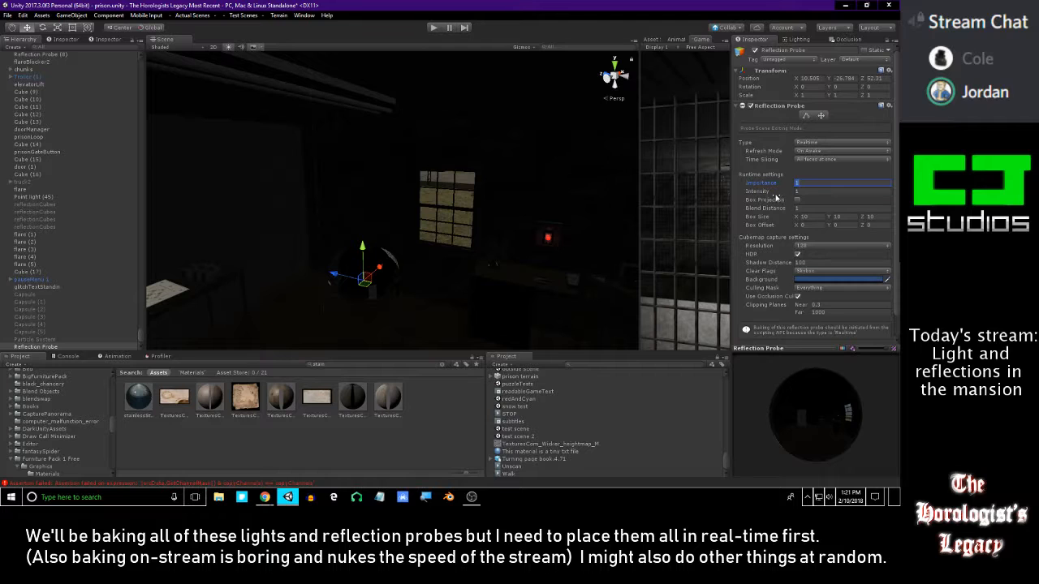
{"action": "left_click_drag", "start_coordinate": [795, 200], "coordinate": [139, 204]}
{"action": "mouse_move", "coordinate": [280, 218]}
{"action": "right_mouse_down"}
{"action": "mouse_move", "coordinate": [427, 243]}
{"action": "mouse_move", "coordinate": [216, 186]}
{"action": "mouse_move", "coordinate": [207, 203]}
{"action": "mouse_move", "coordinate": [443, 287]}
{"action": "mouse_move", "coordinate": [306, 225]}
{"action": "mouse_move", "coordinate": [268, 234]}
{"action": "right_mouse_up"}
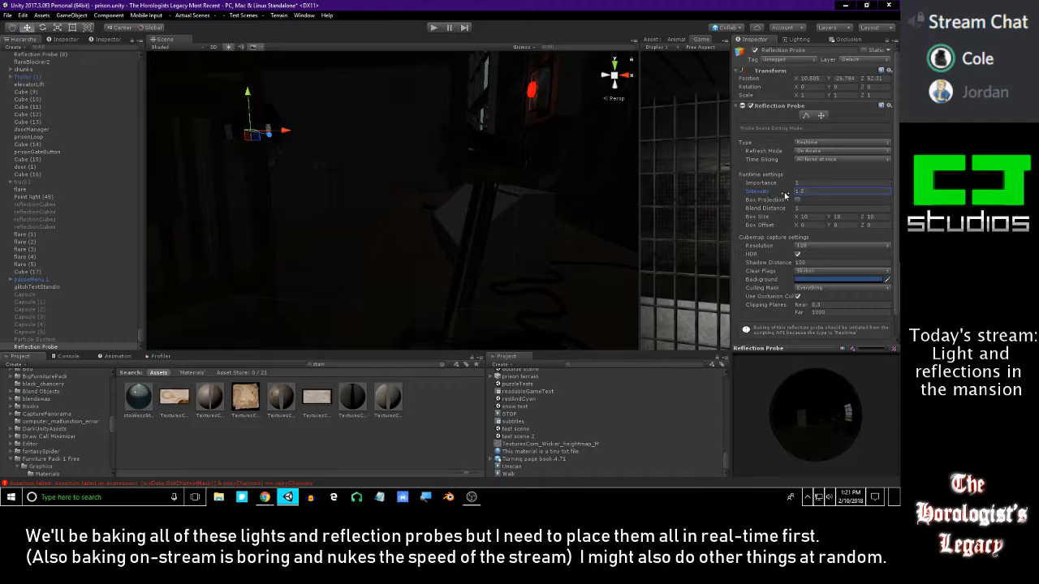
{"action": "right_click_drag", "start_coordinate": [505, 169], "coordinate": [342, 177]}
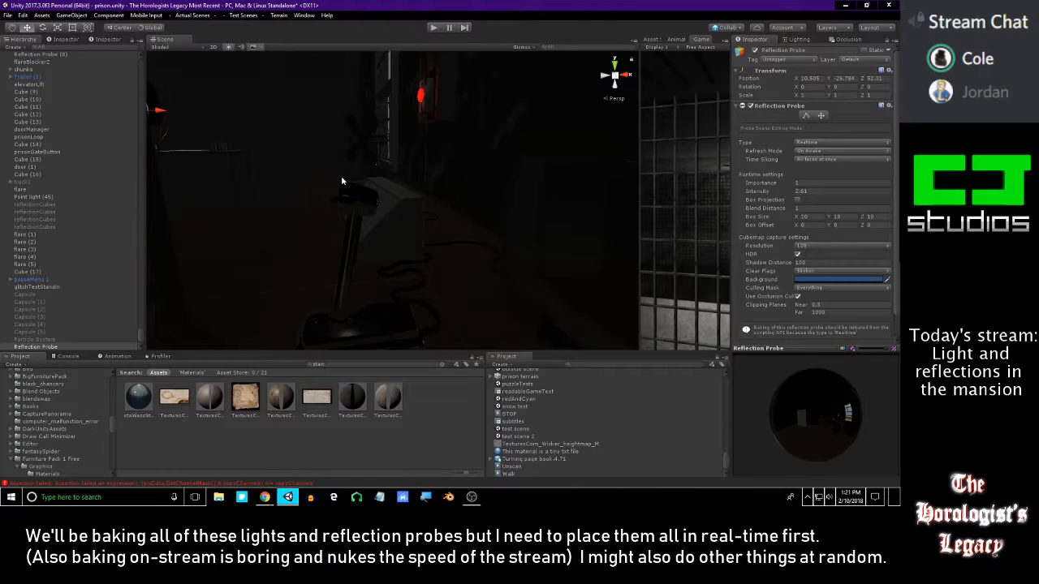
{"action": "right_click_drag", "start_coordinate": [291, 157], "coordinate": [256, 144]}
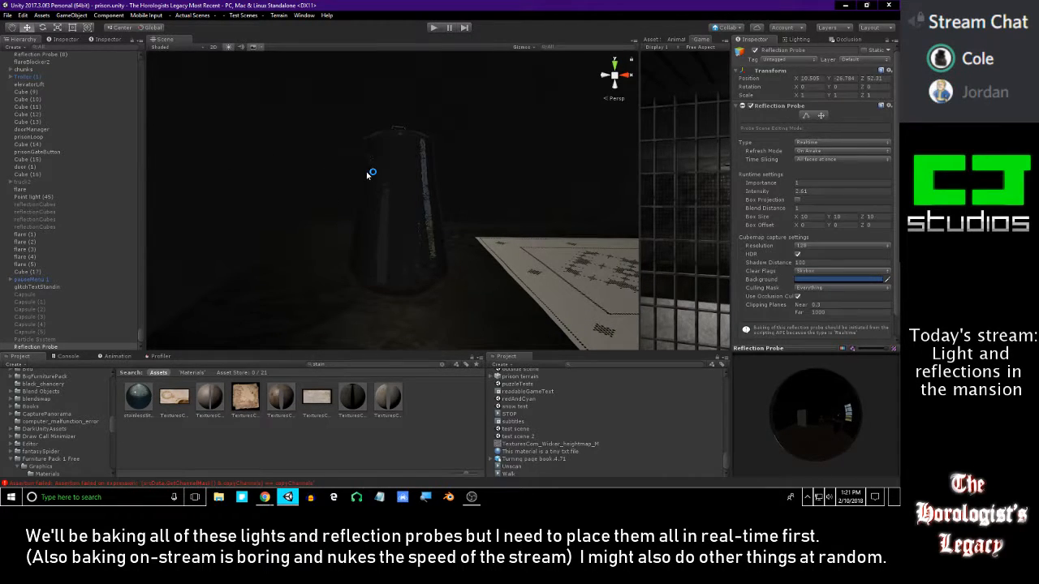
{"action": "right_click_drag", "start_coordinate": [364, 182], "coordinate": [471, 131]}
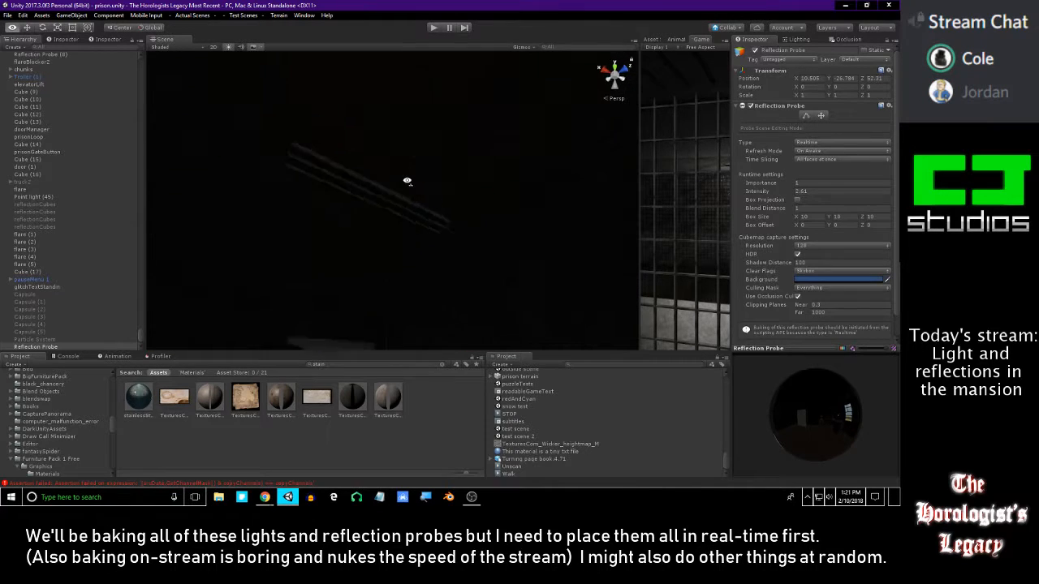
{"action": "scroll", "coordinate": [392, 147], "scroll_direction": "up", "scroll_amount": 3}
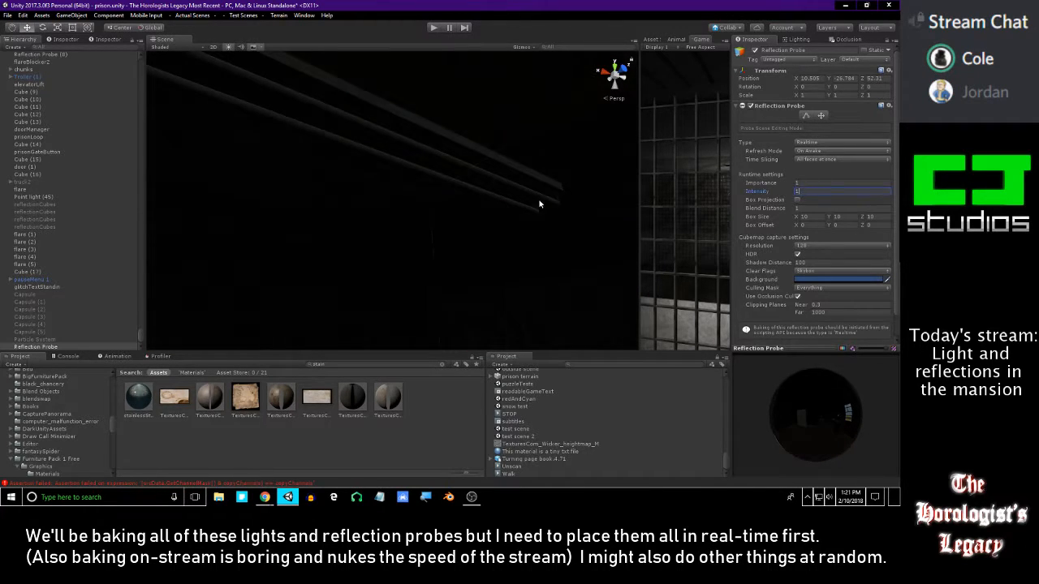
{"action": "scroll", "coordinate": [400, 219], "scroll_direction": "down", "scroll_amount": 5}
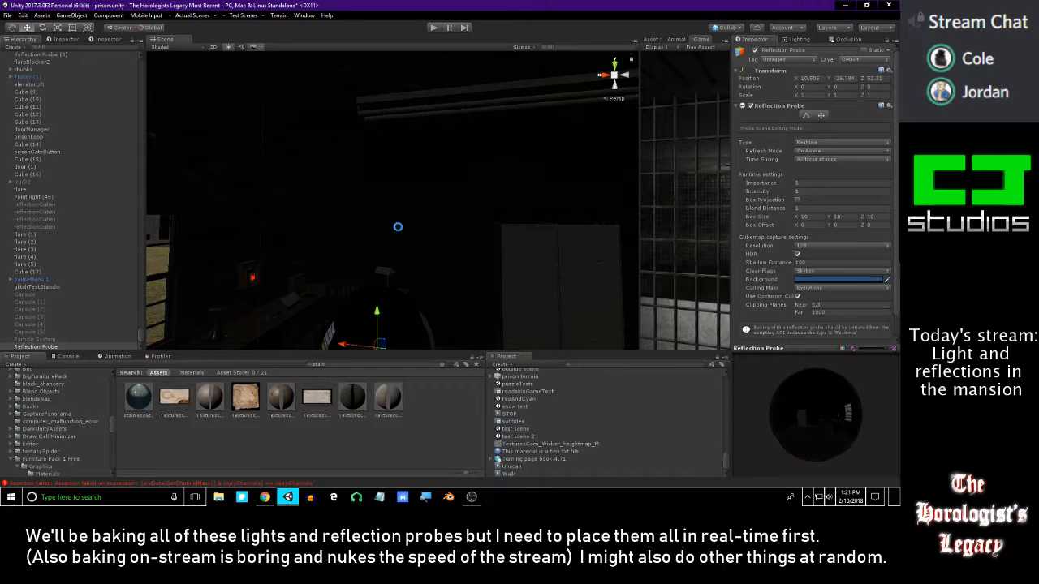
{"action": "right_click_drag", "start_coordinate": [411, 232], "coordinate": [548, 261]}
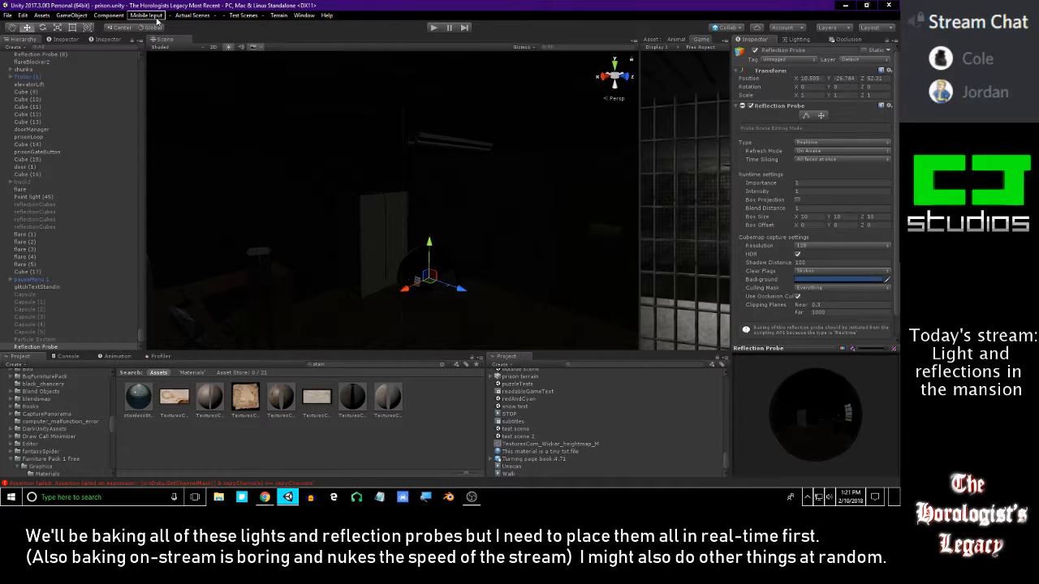
{"action": "left_click", "coordinate": [109, 15]}
- Go to the lit cell block corridor and filter the scene hierarchy for "light"
{"action": "mouse_move", "coordinate": [122, 46]}
{"action": "right_click_drag", "start_coordinate": [430, 162], "coordinate": [344, 141]}
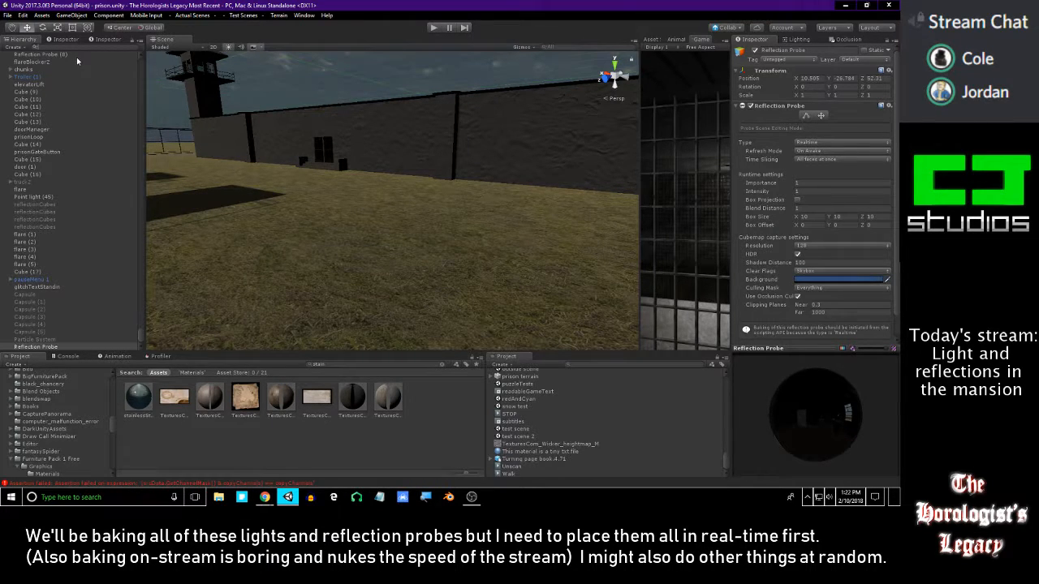
{"action": "right_click_drag", "start_coordinate": [239, 202], "coordinate": [414, 231]}
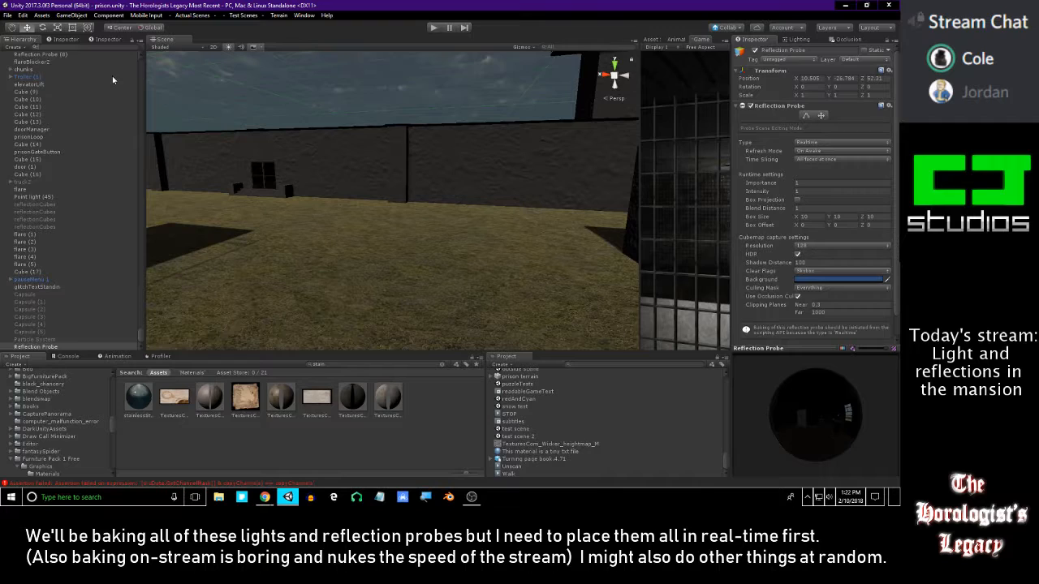
{"action": "right_click_drag", "start_coordinate": [278, 153], "coordinate": [400, 228]}
{"action": "key", "text": "w"}
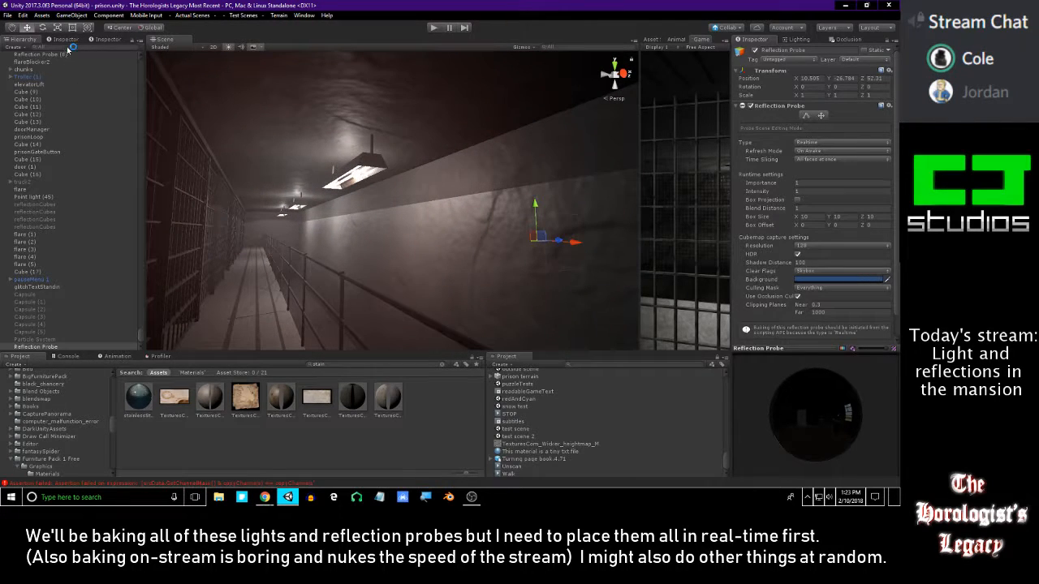
{"action": "type", "text": "light"}
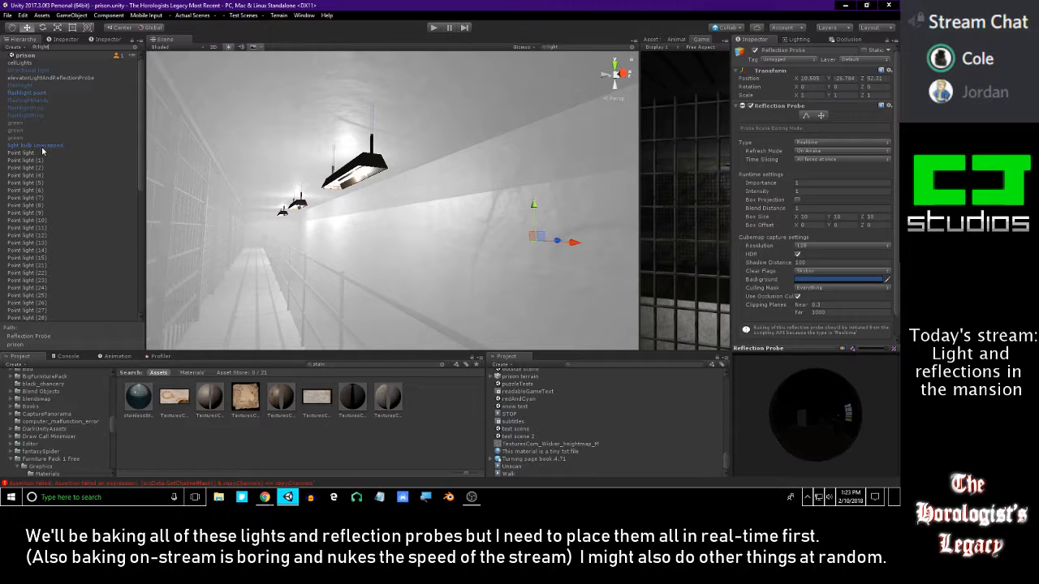
- Browse the listed point lights to find Point light (13) at the corridor's nearest hanging lamp and duplicate it
{"action": "left_click", "coordinate": [41, 153]}
{"action": "key", "text": "Down"}
{"action": "key", "text": "Down"}
{"action": "key", "text": "Down"}
{"action": "key", "text": "Down"}
{"action": "key", "text": "Down"}
{"action": "key", "text": "Down"}
{"action": "key", "text": "Down"}
{"action": "key", "text": "Down"}
{"action": "key", "text": "Down"}
{"action": "key", "text": "Down"}
{"action": "key", "text": "Down"}
{"action": "key", "text": "Down"}
{"action": "key", "text": "Down"}
{"action": "key", "text": "Down"}
{"action": "key", "text": "Down"}
{"action": "key", "text": "Down"}
{"action": "key", "text": "Down"}
{"action": "key", "text": "Down"}
{"action": "key", "text": "Down"}
{"action": "key", "text": "Down"}
{"action": "key", "text": "Down"}
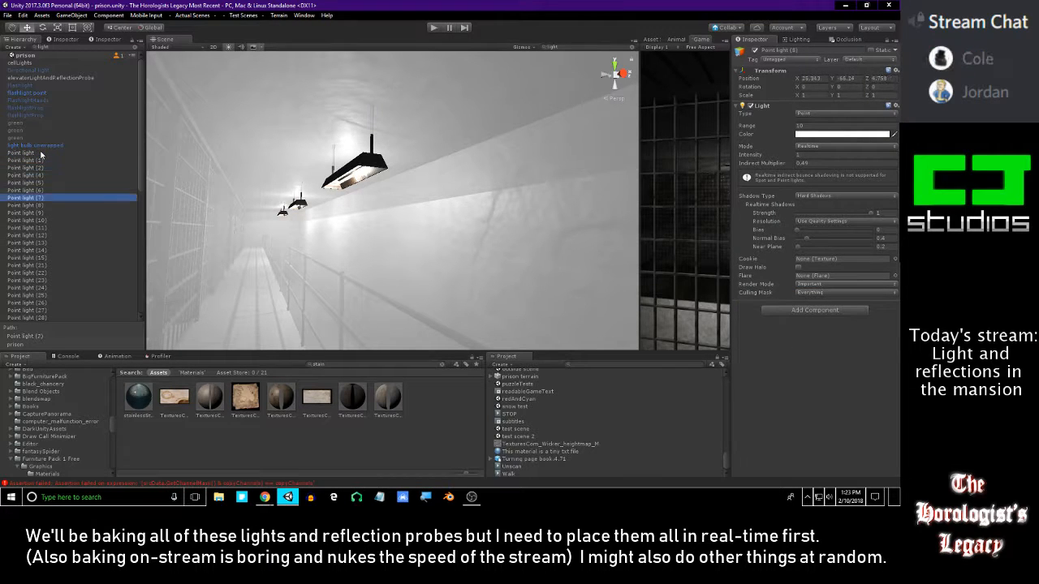
{"action": "key", "text": "Up"}
{"action": "key", "text": "Up"}
{"action": "key", "text": "Up"}
{"action": "key", "text": "Up"}
{"action": "key", "text": "Up"}
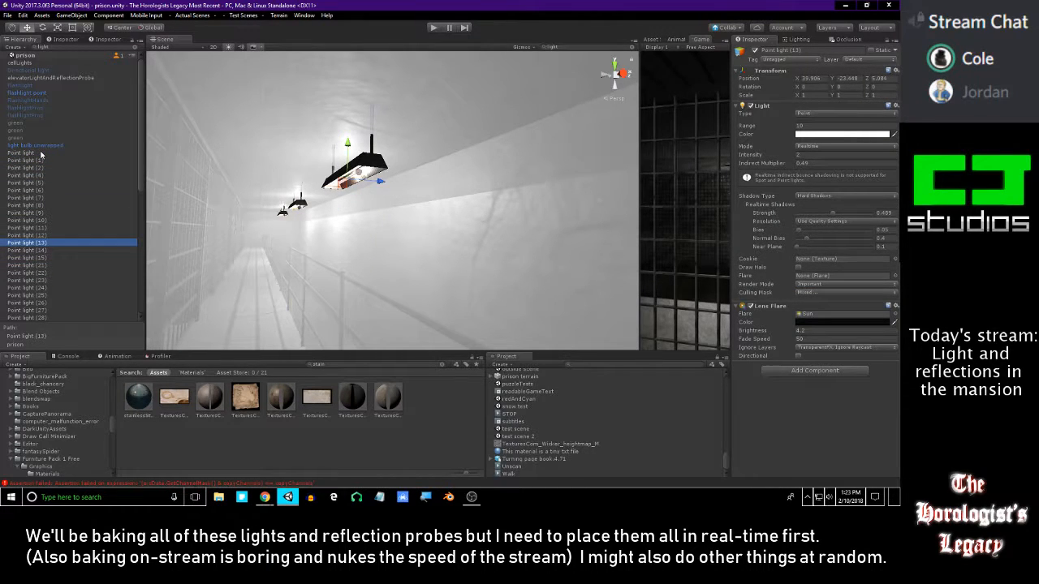
{"action": "key", "text": "ctrl+d"}
- Clear the hierarchy filter and move the duplicated point light into the dark office
{"action": "left_click", "coordinate": [134, 47]}
{"action": "key", "text": "s"}
{"action": "right_click_drag", "start_coordinate": [264, 178], "coordinate": [391, 274]}
{"action": "left_click_drag", "start_coordinate": [436, 283], "coordinate": [348, 114]}
{"action": "key", "text": "f"}
{"action": "right_click_drag", "start_coordinate": [347, 116], "coordinate": [373, 115]}
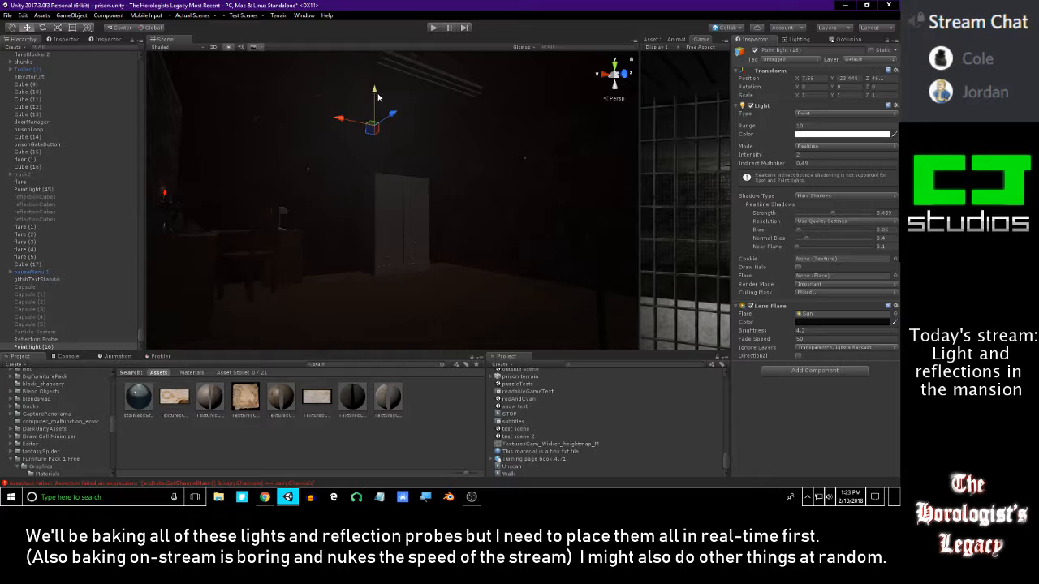
- Move the point light to the office's fluorescent ceiling fixture, at about X 9.34, Y -25.59, Z 52.83
{"action": "left_click_drag", "start_coordinate": [388, 153], "coordinate": [401, 94]}
{"action": "left_click_drag", "start_coordinate": [430, 60], "coordinate": [428, 89]}
{"action": "right_click_drag", "start_coordinate": [424, 98], "coordinate": [485, 141]}
{"action": "left_click_drag", "start_coordinate": [485, 142], "coordinate": [584, 138], "text": "alt"}
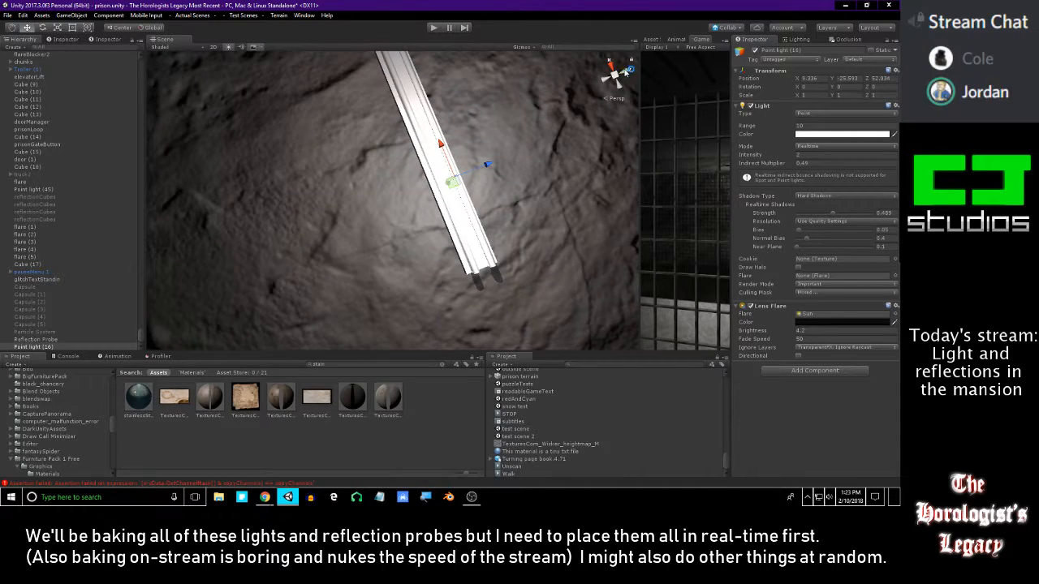
- Align the point light with the middle of the ceiling fixture from the bottom view, at about X 9.70, Z 52.14
{"action": "left_click", "coordinate": [629, 70]}
{"action": "left_click", "coordinate": [614, 86]}
{"action": "left_click", "coordinate": [615, 75]}
{"action": "middle_click_drag", "start_coordinate": [441, 278], "coordinate": [366, 185]}
{"action": "left_click_drag", "start_coordinate": [355, 176], "coordinate": [416, 180]}
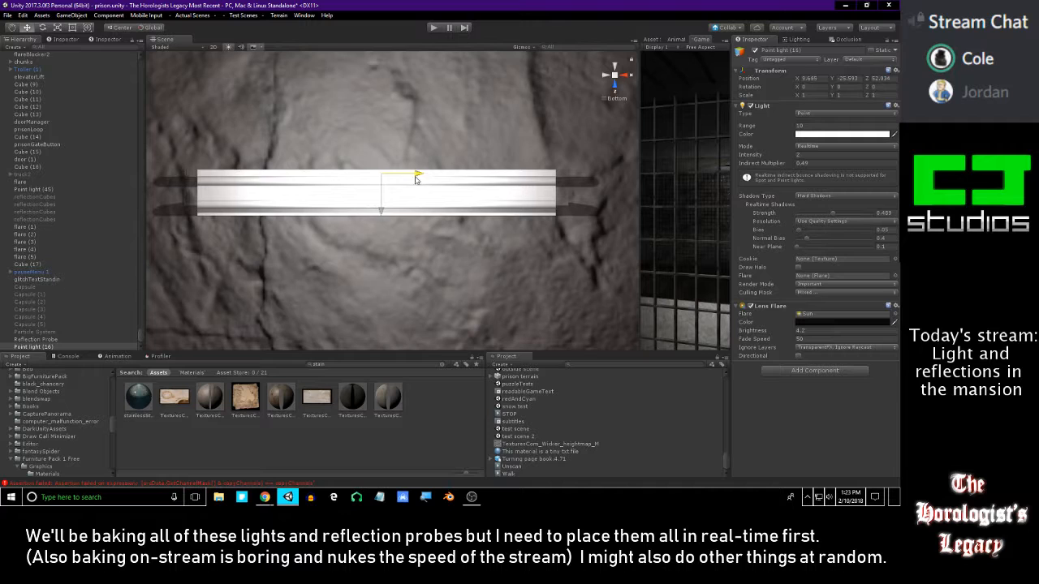
{"action": "left_click_drag", "start_coordinate": [383, 215], "coordinate": [400, 235]}
{"action": "left_click_drag", "start_coordinate": [422, 196], "coordinate": [421, 196]}
- Return to a perspective view and examine how the new light falls on the office walls, desk and filing cabinet
{"action": "left_click", "coordinate": [614, 78]}
{"action": "left_click_drag", "start_coordinate": [596, 114], "coordinate": [340, 221], "text": "alt"}
{"action": "middle_click_drag", "start_coordinate": [387, 194], "coordinate": [364, 67]}
{"action": "scroll", "coordinate": [413, 176], "scroll_direction": "down", "scroll_amount": 2}
{"action": "right_click_drag", "start_coordinate": [413, 176], "coordinate": [340, 183]}
{"action": "right_click_drag", "start_coordinate": [406, 189], "coordinate": [594, 169]}
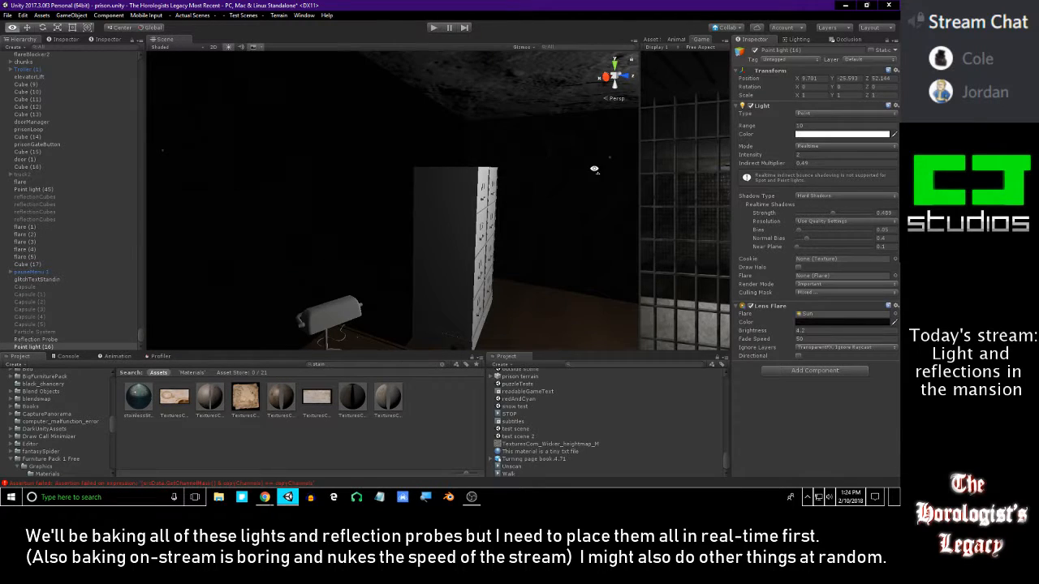
{"action": "left_click", "coordinate": [320, 124]}
{"action": "right_click_drag", "start_coordinate": [444, 159], "coordinate": [467, 356]}
{"action": "left_click", "coordinate": [471, 399]}
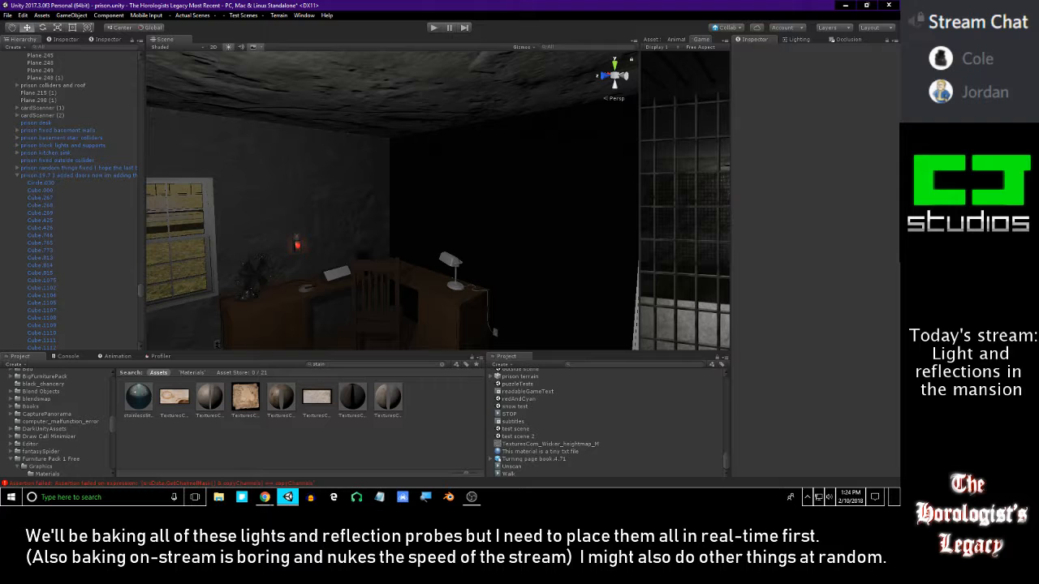
{"action": "key", "text": "alt+Tab"}
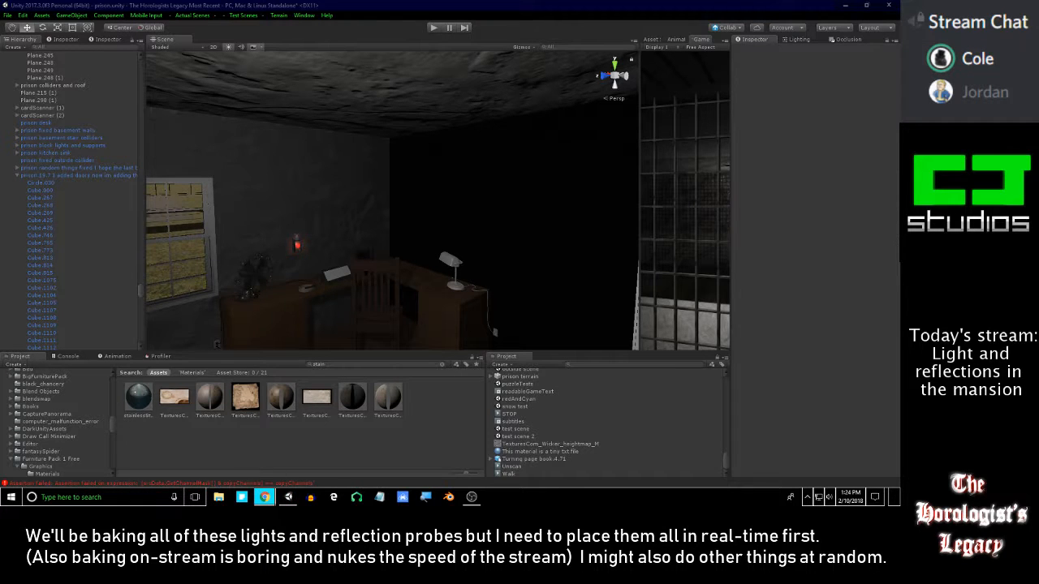
{"action": "right_click_drag", "start_coordinate": [498, 188], "coordinate": [551, 198]}
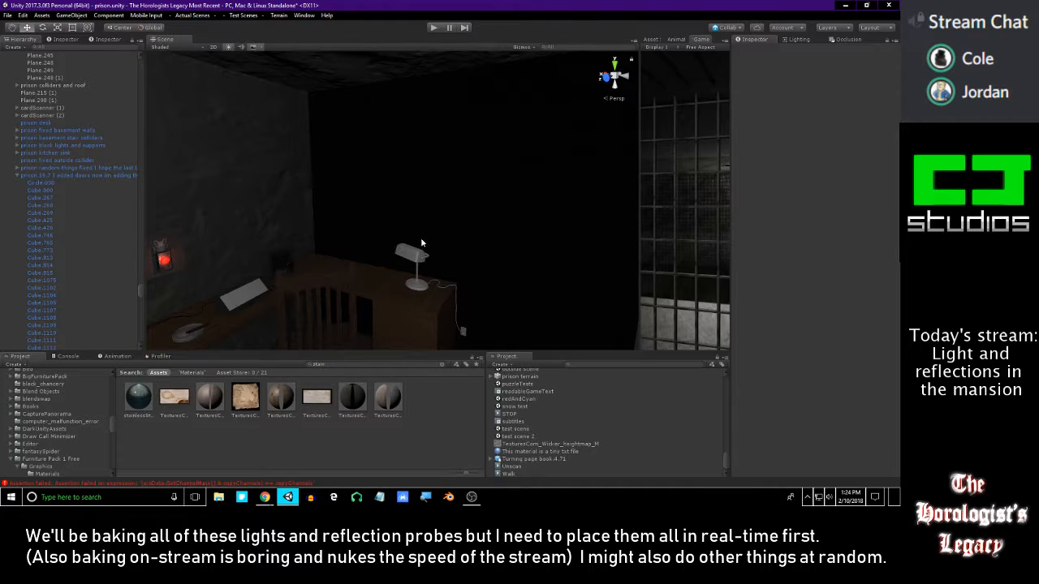
{"action": "right_click_drag", "start_coordinate": [443, 233], "coordinate": [389, 175]}
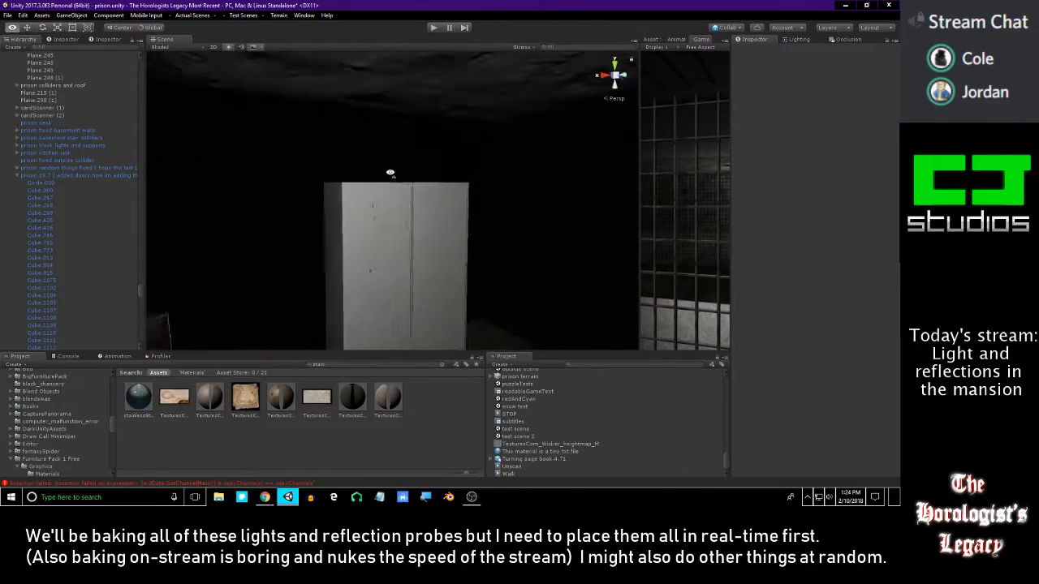
- Try to move the dark office wall Plane.245 sideways and undo the move
{"action": "left_click", "coordinate": [488, 184]}
{"action": "mouse_move", "coordinate": [489, 183]}
{"action": "right_mouse_down"}
{"action": "mouse_move", "coordinate": [399, 181]}
{"action": "mouse_move", "coordinate": [520, 192]}
{"action": "mouse_move", "coordinate": [491, 203]}
{"action": "right_mouse_up"}
{"action": "left_click_drag", "start_coordinate": [286, 273], "coordinate": [488, 281]}
{"action": "key", "text": "ctrl+z"}
- Select the prison.19.7 model that holds the office parts and collapse its children in the hierarchy
{"action": "right_click_drag", "start_coordinate": [484, 236], "coordinate": [386, 159]}
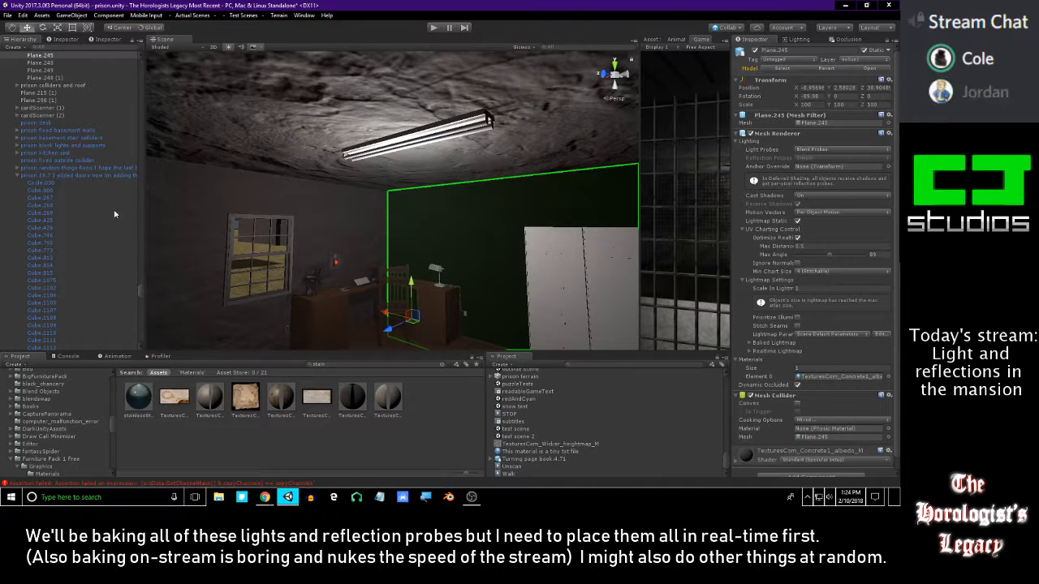
{"action": "right_click_drag", "start_coordinate": [175, 195], "coordinate": [256, 201]}
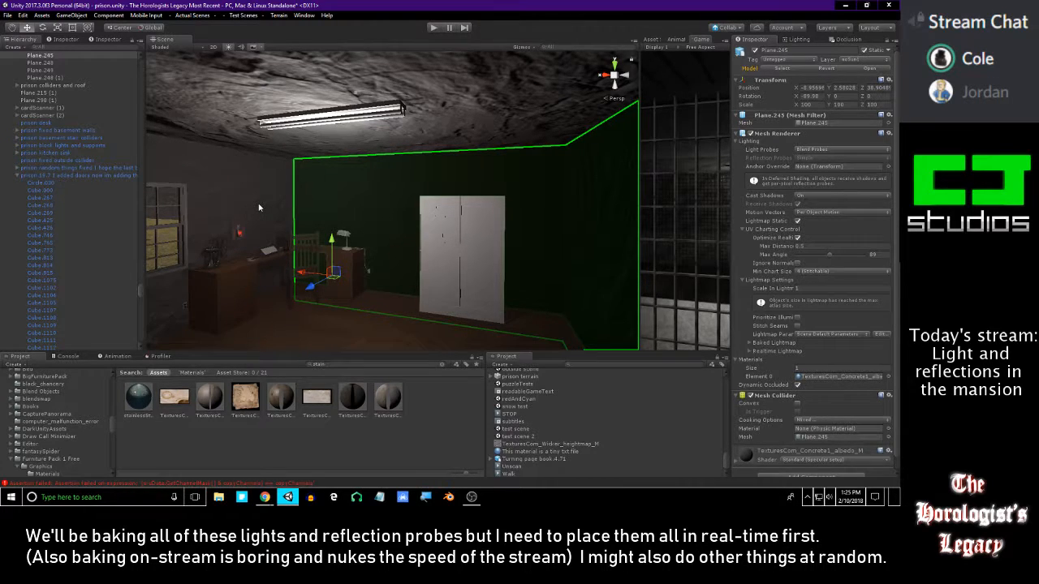
{"action": "right_click_drag", "start_coordinate": [258, 208], "coordinate": [377, 218]}
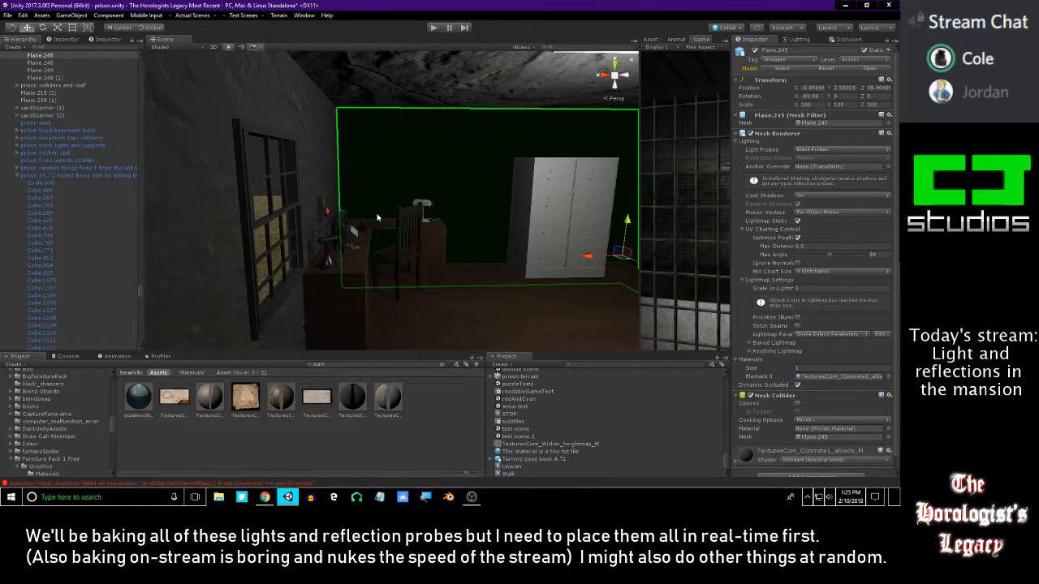
{"action": "right_click_drag", "start_coordinate": [377, 218], "coordinate": [330, 184]}
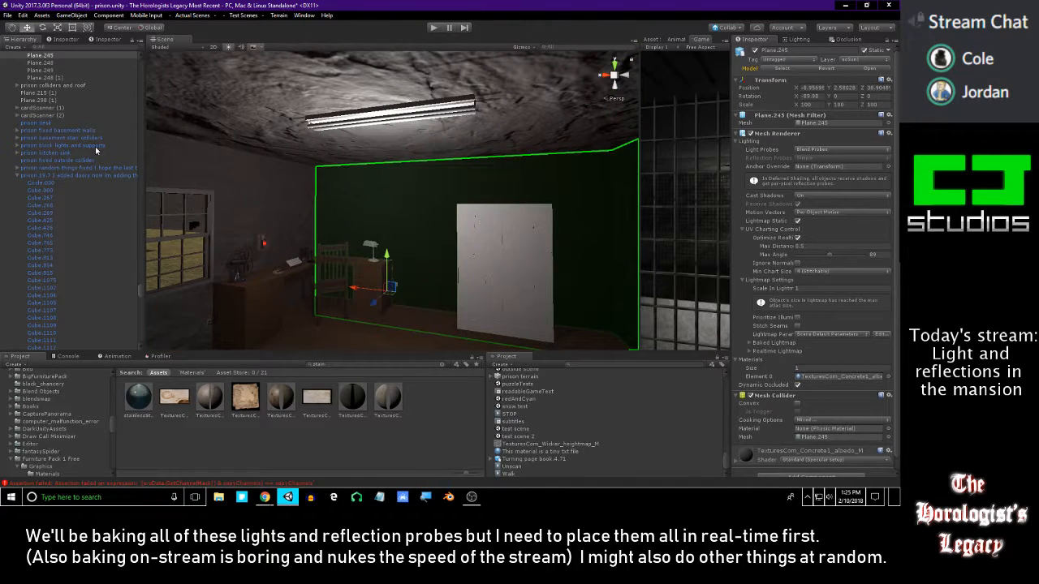
{"action": "left_click", "coordinate": [56, 175]}
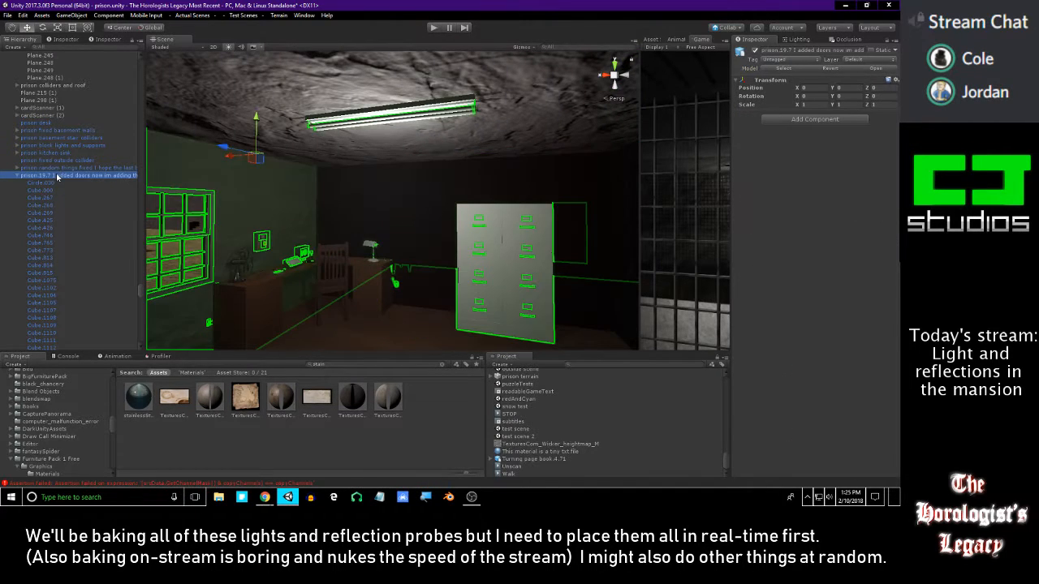
{"action": "left_click", "coordinate": [15, 177]}
- Clear the project asset search and deselect the prison model
{"action": "right_click_drag", "start_coordinate": [382, 215], "coordinate": [301, 217]}
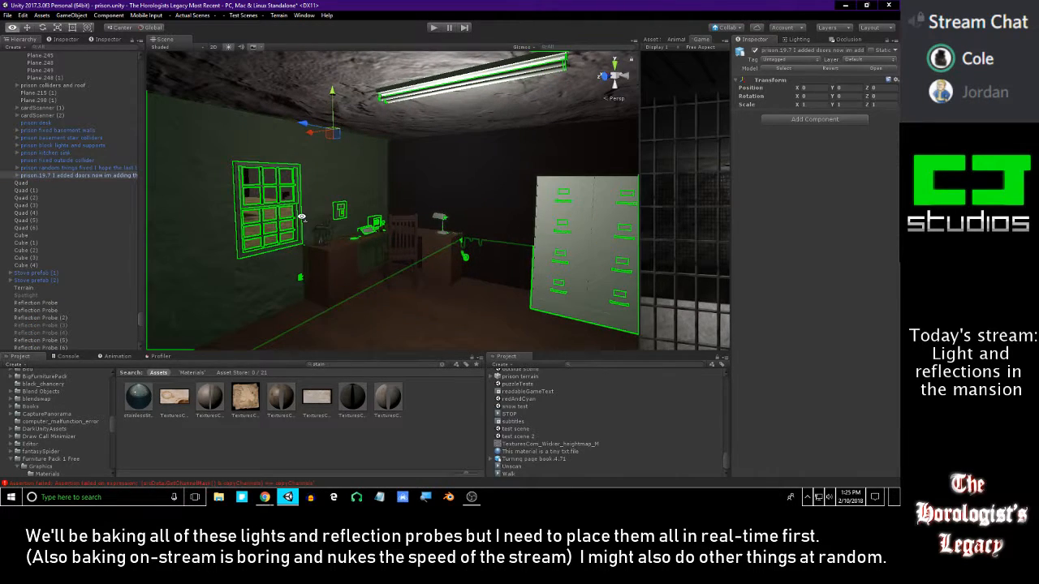
{"action": "left_click", "coordinate": [442, 366]}
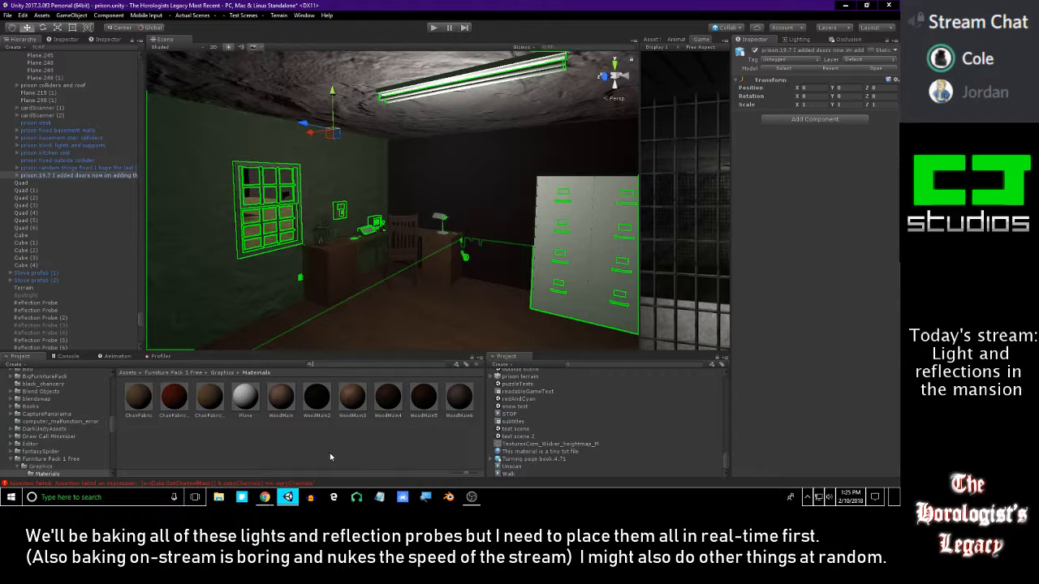
{"action": "left_click", "coordinate": [164, 163]}
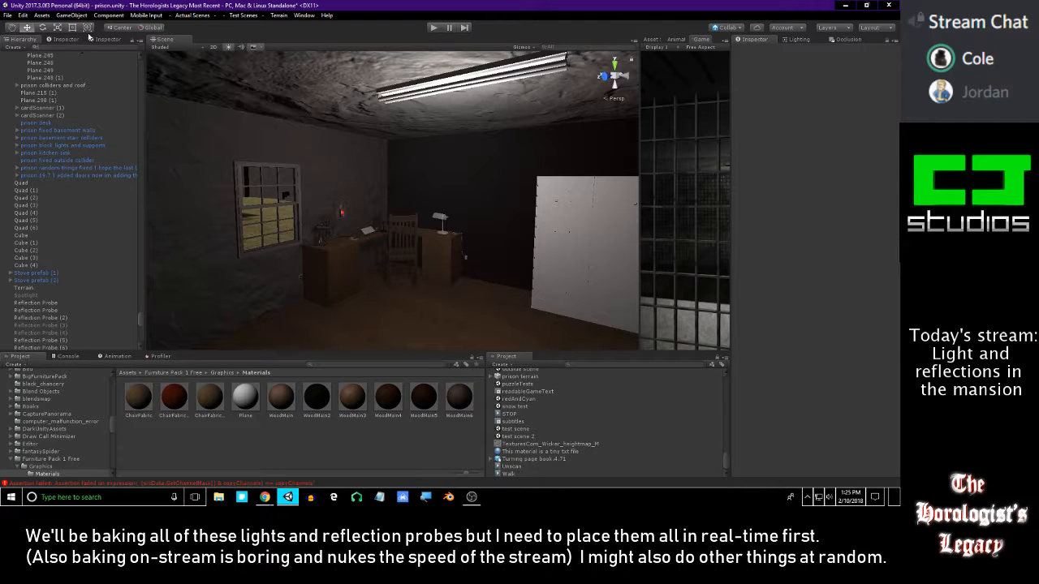
- Clear the box selection of office objects and collapse the prison.19.7 added doors group in the hierarchy
{"action": "left_click_drag", "start_coordinate": [411, 93], "coordinate": [506, 211]}
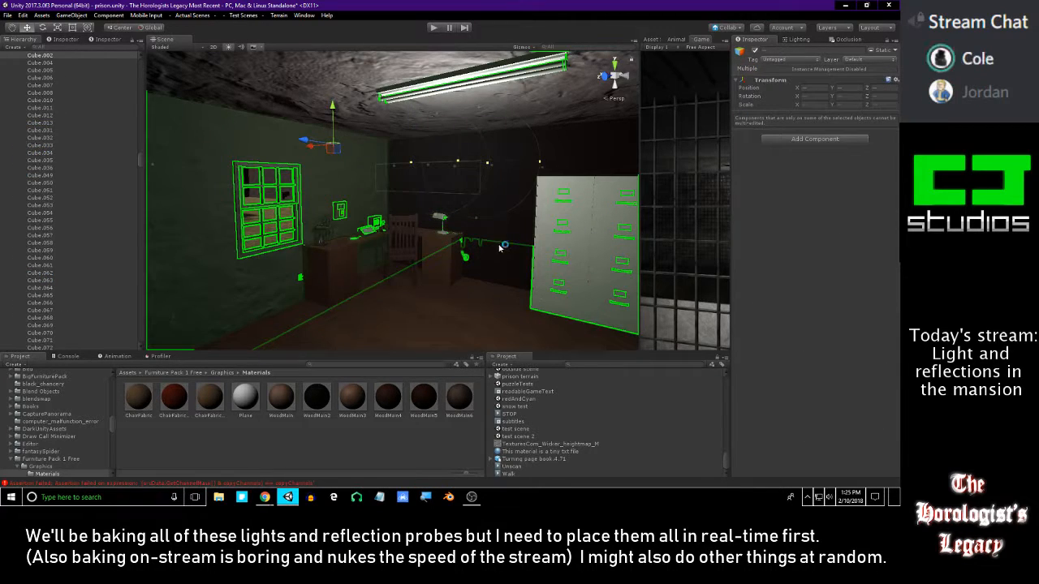
{"action": "left_click", "coordinate": [425, 439]}
{"action": "scroll", "coordinate": [96, 136], "scroll_direction": "up", "scroll_amount": 2}
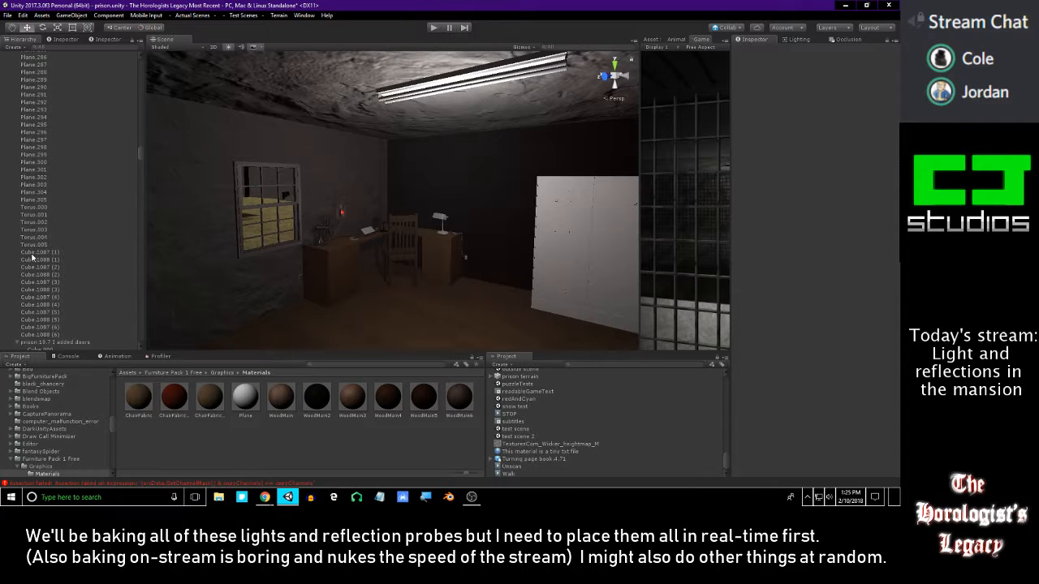
{"action": "left_click", "coordinate": [16, 201]}
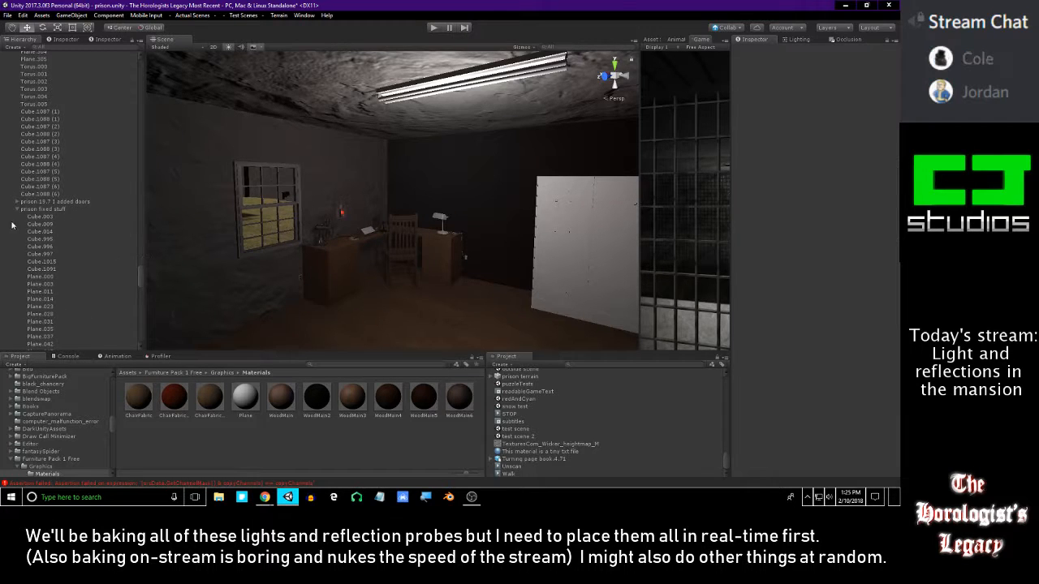
{"action": "scroll", "coordinate": [100, 233], "scroll_direction": "down", "scroll_amount": 10}
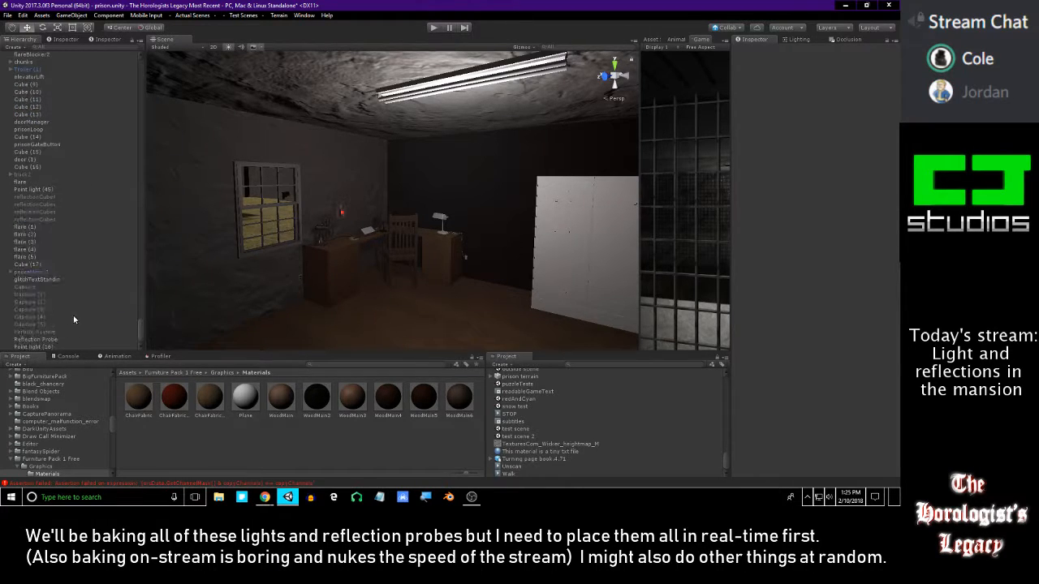
- Raise Point light (16) toward the office ceiling fixture, to about Y -25.3
{"action": "left_click", "coordinate": [32, 347]}
{"action": "key", "text": "f"}
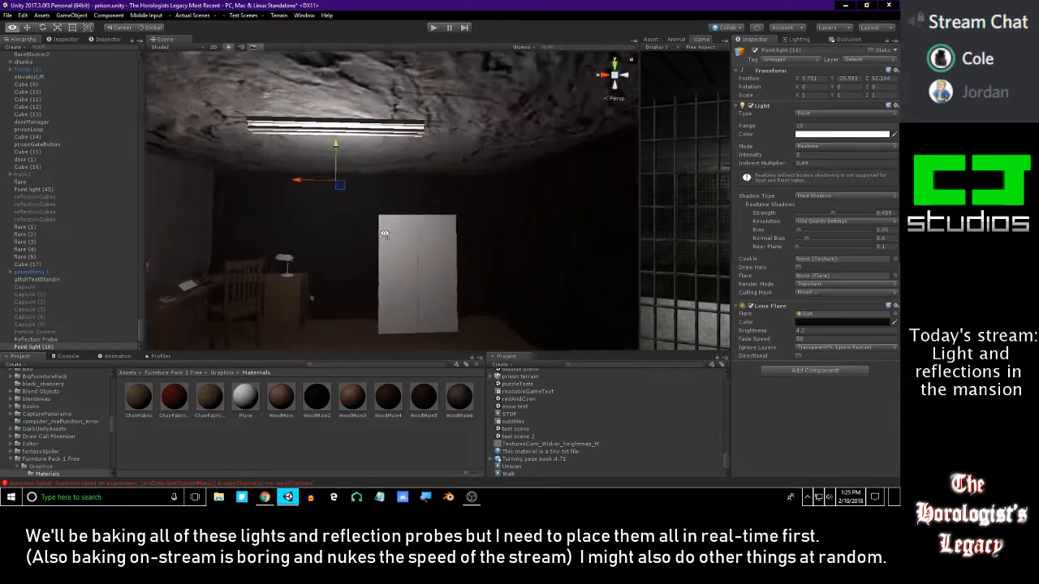
{"action": "mouse_move", "coordinate": [386, 238]}
{"action": "right_mouse_down", "text": "alt"}
{"action": "mouse_move", "coordinate": [397, 42]}
{"action": "mouse_move", "coordinate": [394, 239]}
{"action": "right_mouse_up", "text": "alt"}
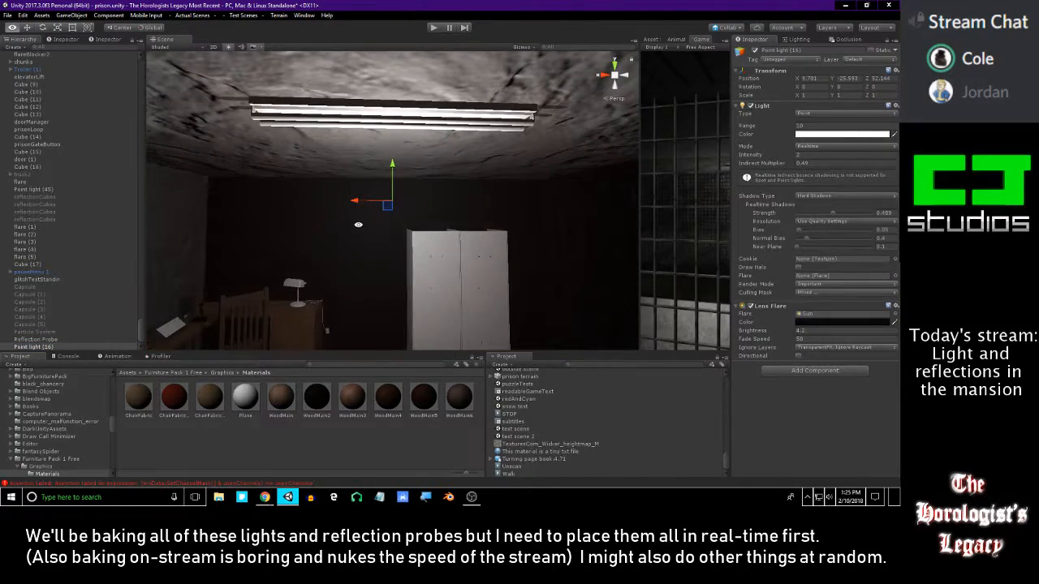
{"action": "left_click_drag", "start_coordinate": [323, 221], "coordinate": [420, 441], "text": "alt"}
{"action": "left_click_drag", "start_coordinate": [418, 228], "coordinate": [295, 230], "text": "alt"}
{"action": "left_click_drag", "start_coordinate": [392, 144], "coordinate": [431, 284]}
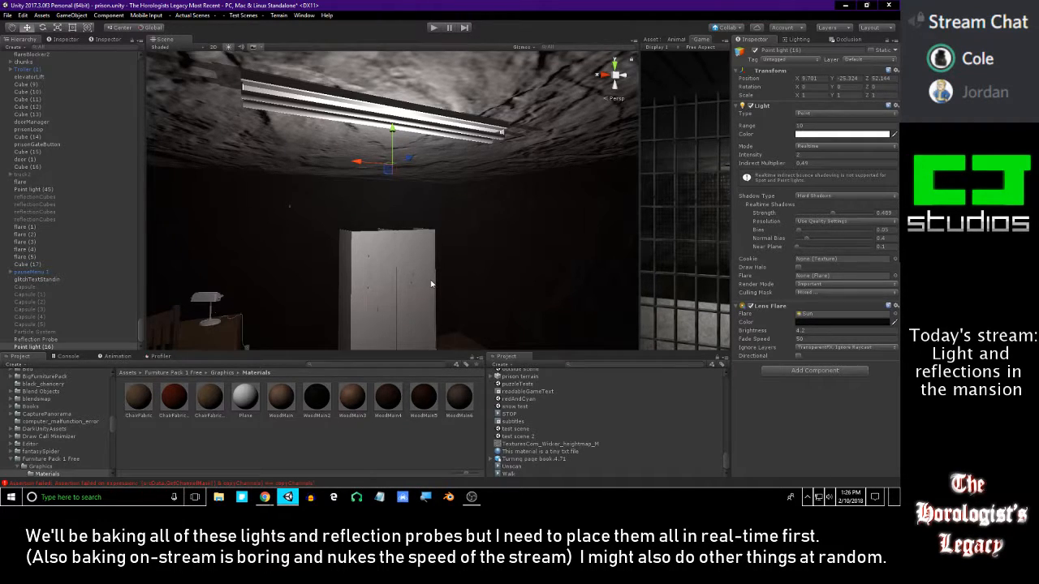
- Try Two Sided shadow casting on the dark office wall Plane.245
{"action": "right_click_drag", "start_coordinate": [392, 308], "coordinate": [383, 286]}
{"action": "left_click", "coordinate": [387, 288]}
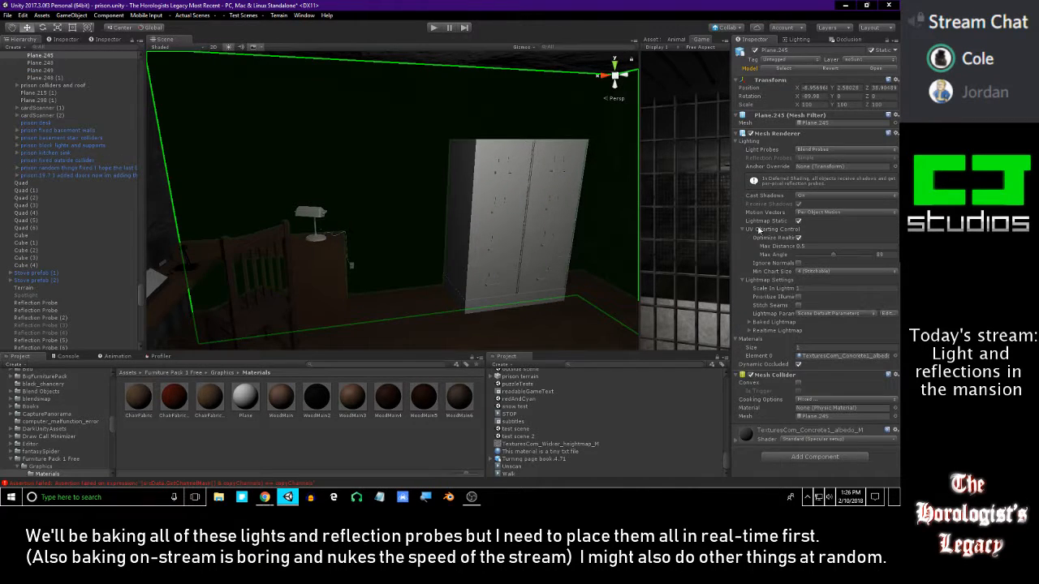
{"action": "left_click", "coordinate": [816, 196]}
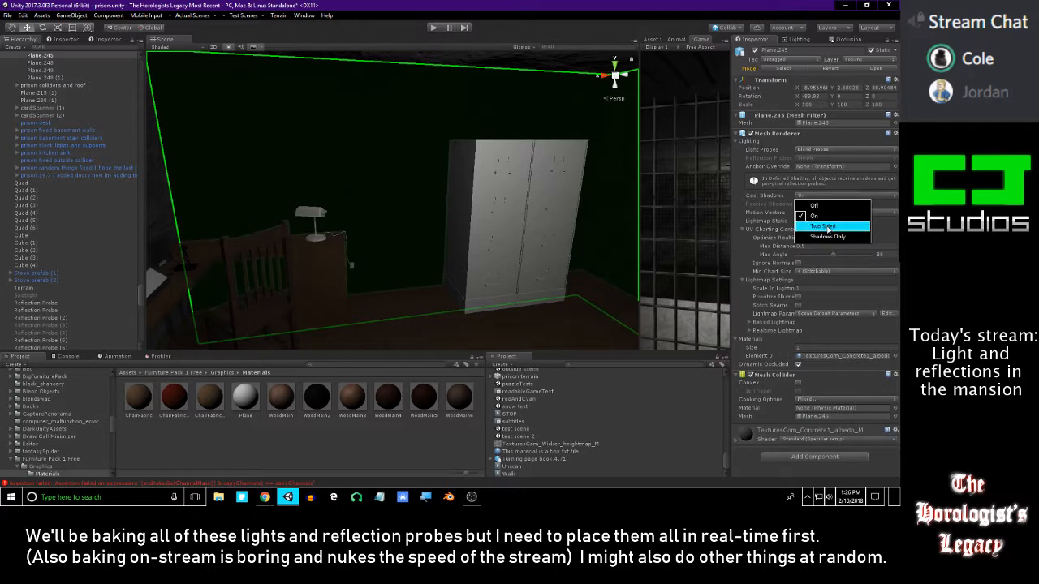
{"action": "left_click", "coordinate": [828, 230]}
{"action": "right_click_drag", "start_coordinate": [534, 218], "coordinate": [637, 295]}
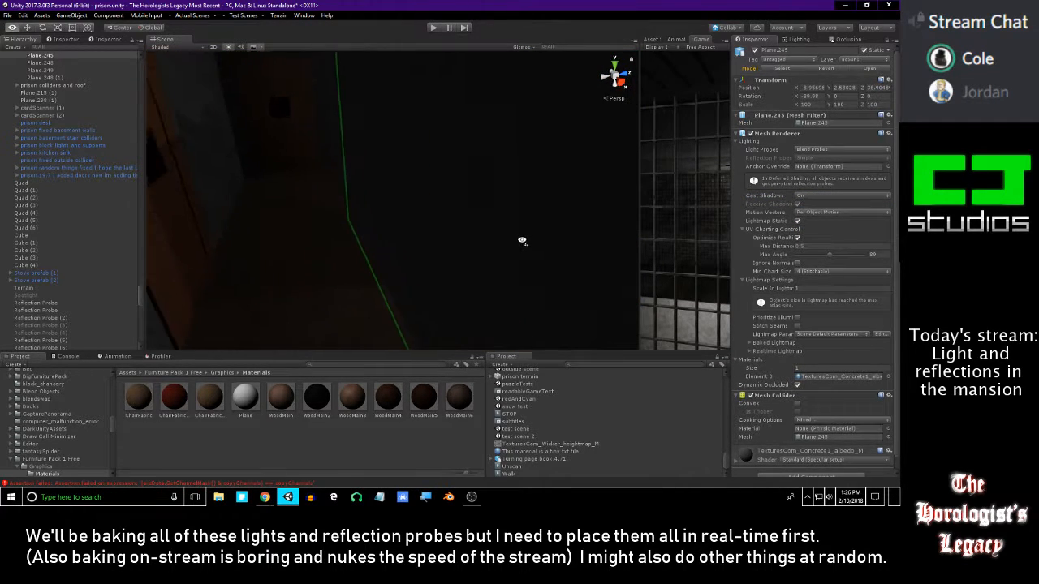
- Select the neighbouring wall Plane.176, try to move it away from its place and undo the move
{"action": "left_click", "coordinate": [401, 213]}
{"action": "key", "text": "f"}
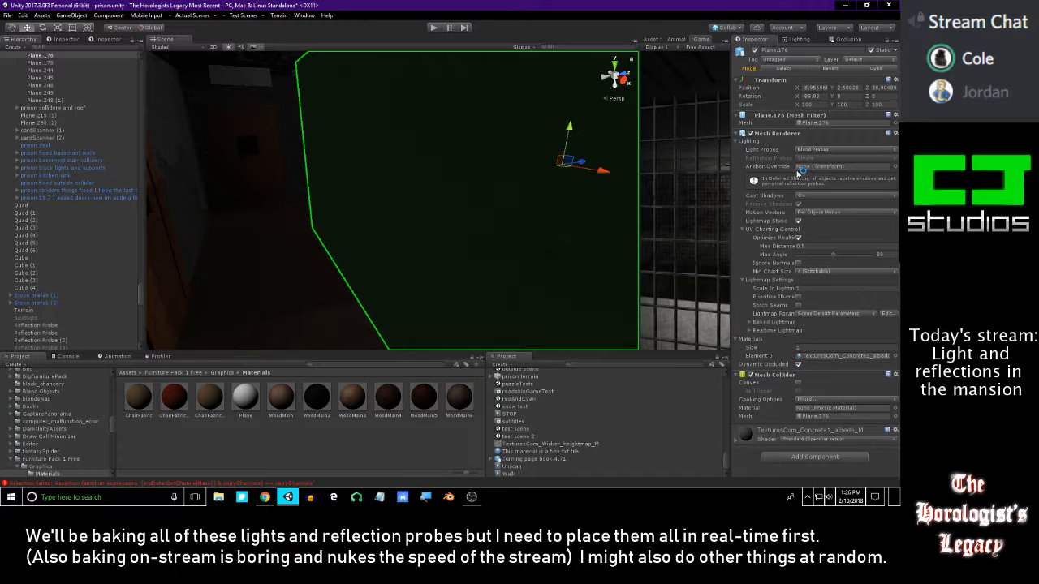
{"action": "left_click", "coordinate": [808, 213]}
{"action": "left_click", "coordinate": [809, 182]}
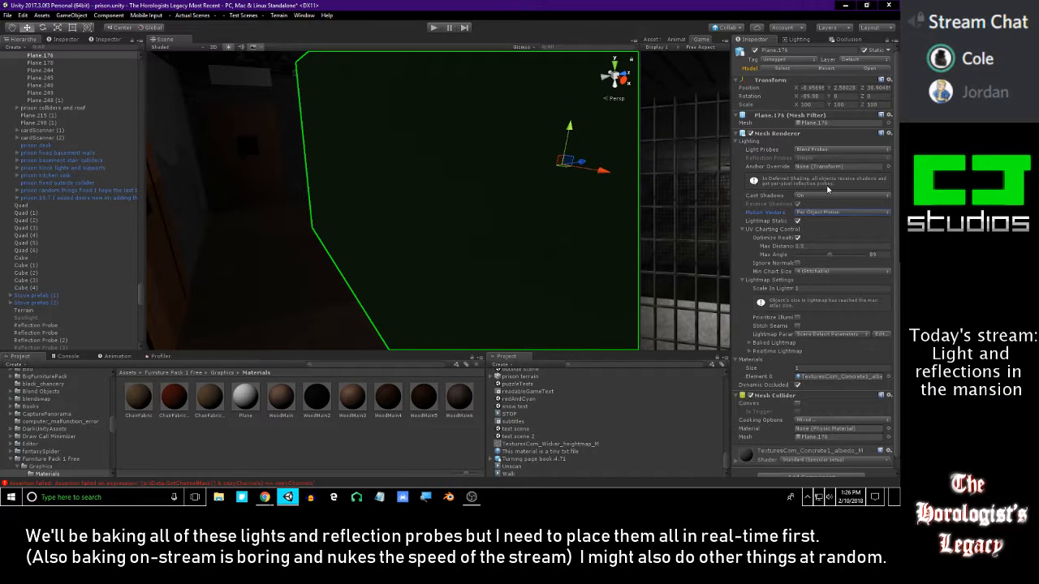
{"action": "left_click_drag", "start_coordinate": [582, 162], "coordinate": [664, 135]}
{"action": "key", "text": "ctrl+z"}
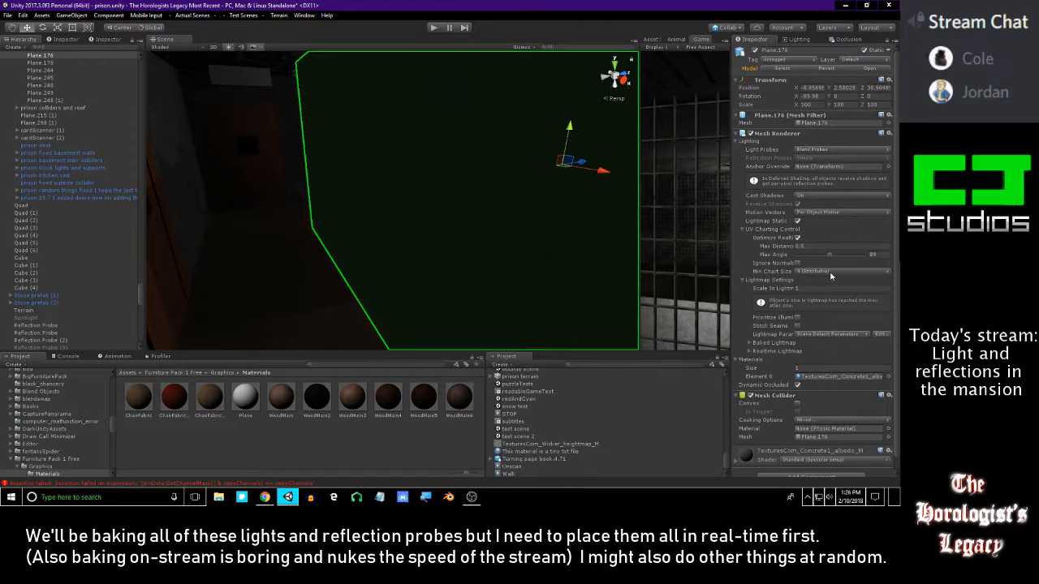
- Set Cast Shadows on the wall Plane.176 to Two Sided
{"action": "left_click", "coordinate": [808, 196]}
{"action": "left_click", "coordinate": [820, 225]}
{"action": "right_click_drag", "start_coordinate": [491, 206], "coordinate": [322, 208]}
- Try moving the dark office wall Plane.245 in several directions and undo each move
{"action": "left_click", "coordinate": [465, 200]}
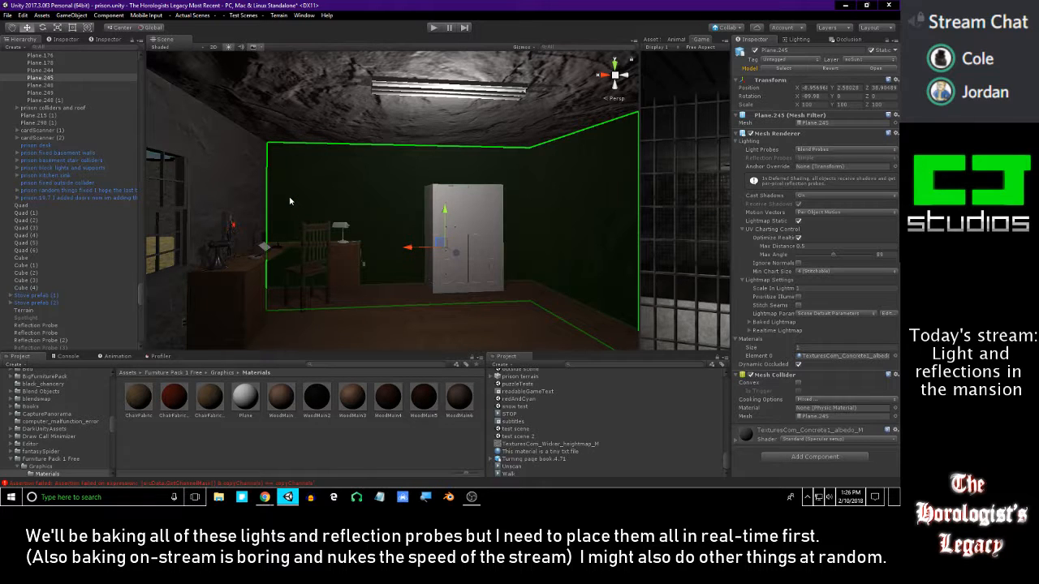
{"action": "right_click_drag", "start_coordinate": [282, 235], "coordinate": [338, 139]}
{"action": "right_click_drag", "start_coordinate": [445, 167], "coordinate": [483, 156]}
{"action": "left_click_drag", "start_coordinate": [299, 250], "coordinate": [311, 306]}
{"action": "key", "text": "ctrl+z"}
{"action": "right_click_drag", "start_coordinate": [408, 261], "coordinate": [376, 237]}
{"action": "left_click_drag", "start_coordinate": [396, 231], "coordinate": [441, 203]}
{"action": "key", "text": "ctrl+z"}
{"action": "right_click_drag", "start_coordinate": [441, 209], "coordinate": [477, 251]}
{"action": "left_click_drag", "start_coordinate": [490, 249], "coordinate": [196, 414]}
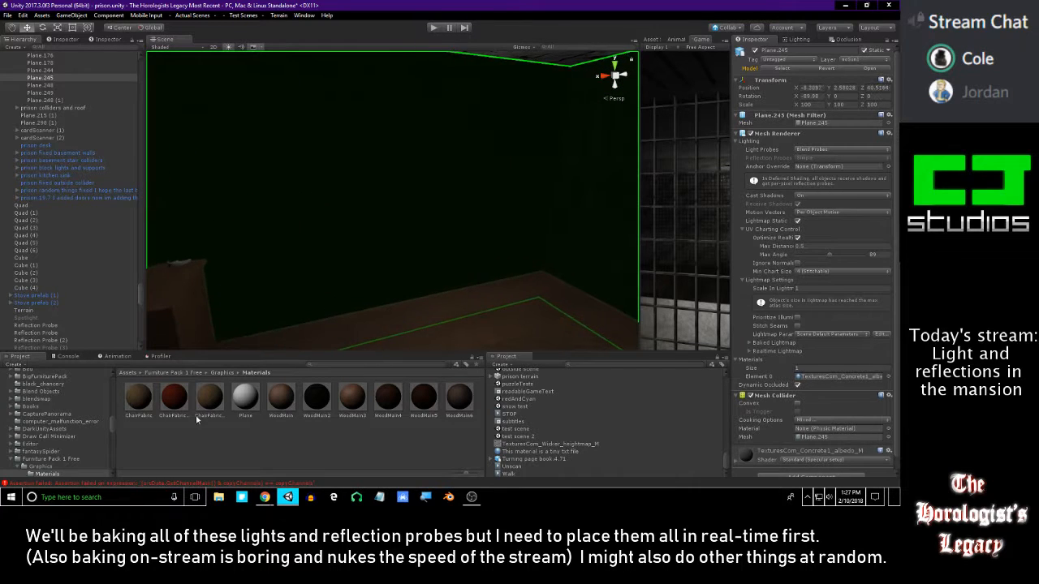
{"action": "right_click_drag", "start_coordinate": [327, 278], "coordinate": [523, 339]}
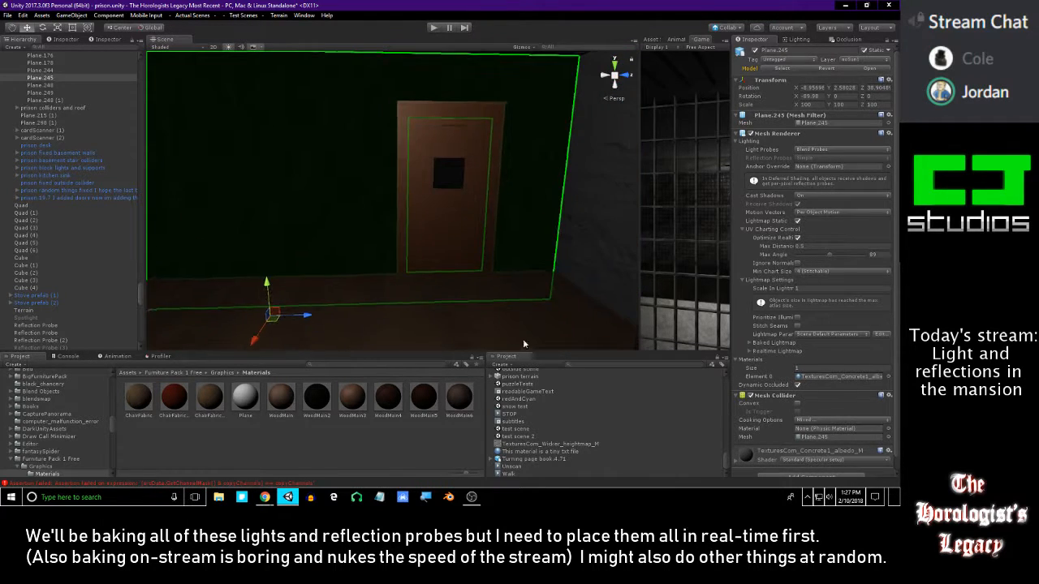
- Select the windowed office wall Plane.177, locate its concrete material in the project assets, and deselect the wall
{"action": "left_click", "coordinate": [442, 320]}
{"action": "right_click_drag", "start_coordinate": [441, 321], "coordinate": [456, 237]}
{"action": "left_click", "coordinate": [455, 237]}
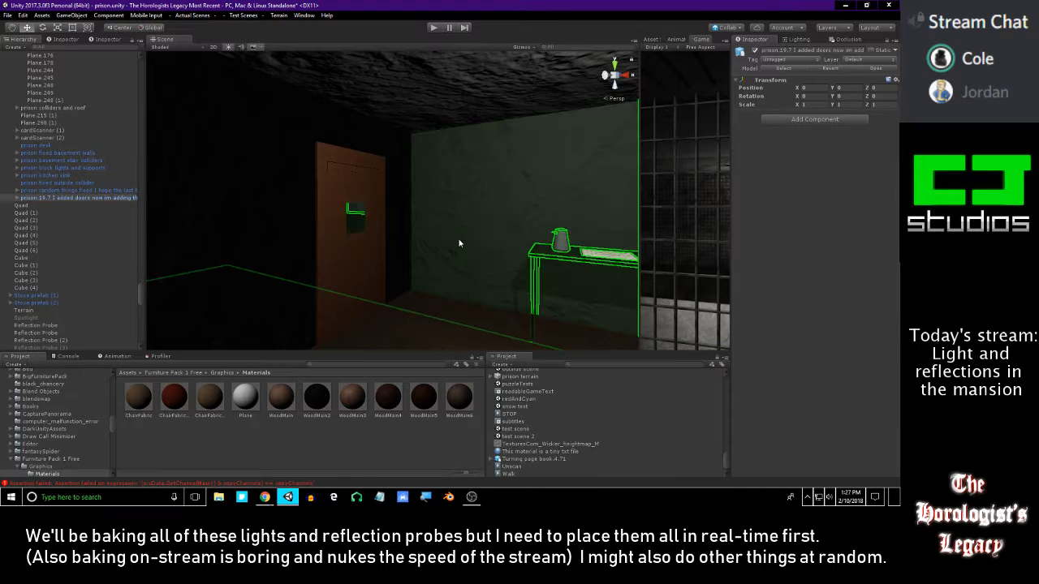
{"action": "left_click", "coordinate": [504, 179]}
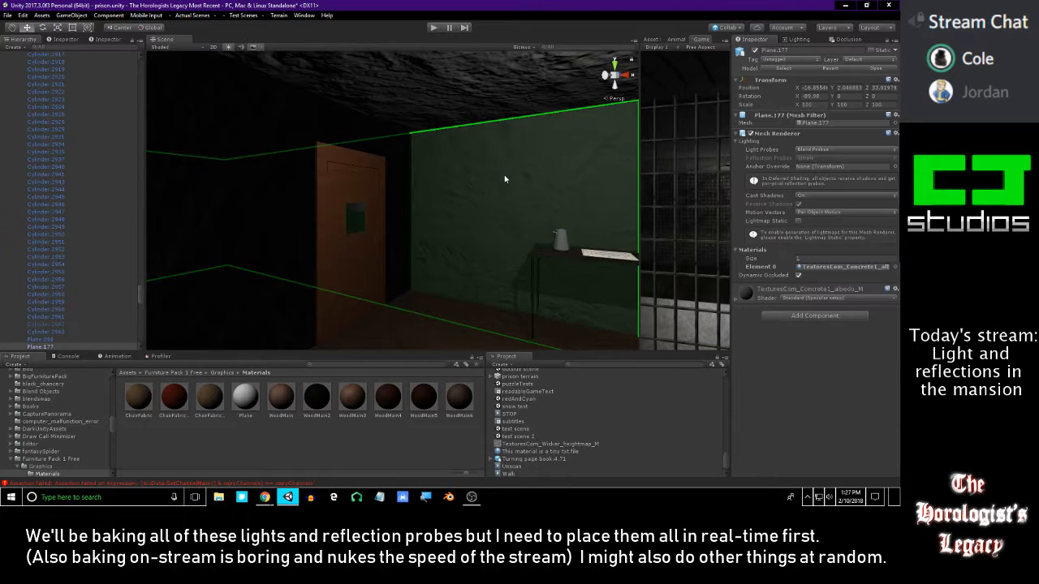
{"action": "left_click", "coordinate": [814, 267]}
{"action": "left_click_drag", "start_coordinate": [275, 247], "coordinate": [408, 232]}
{"action": "right_click_drag", "start_coordinate": [408, 232], "coordinate": [375, 267]}
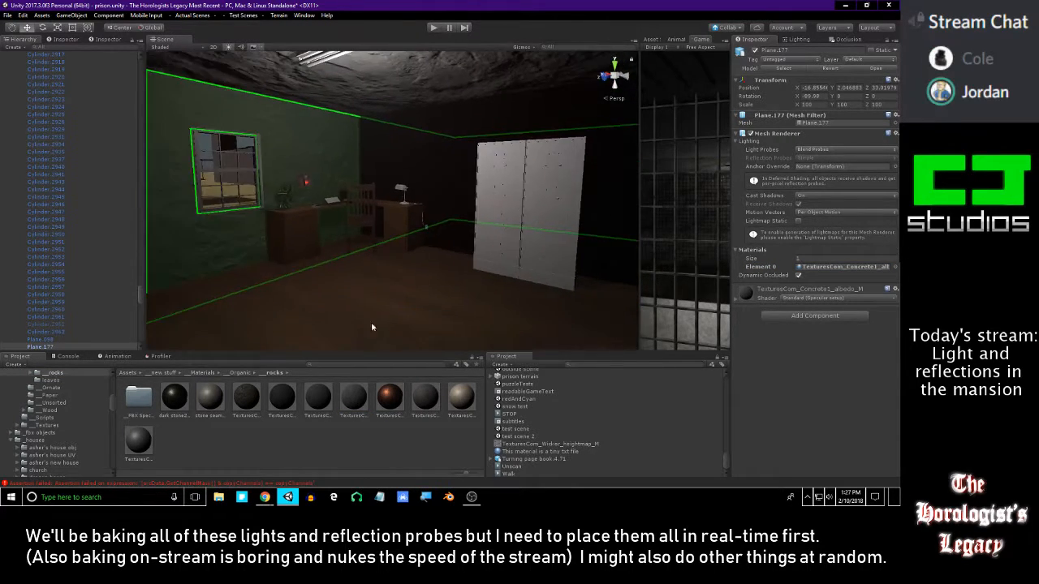
{"action": "left_click", "coordinate": [420, 447]}
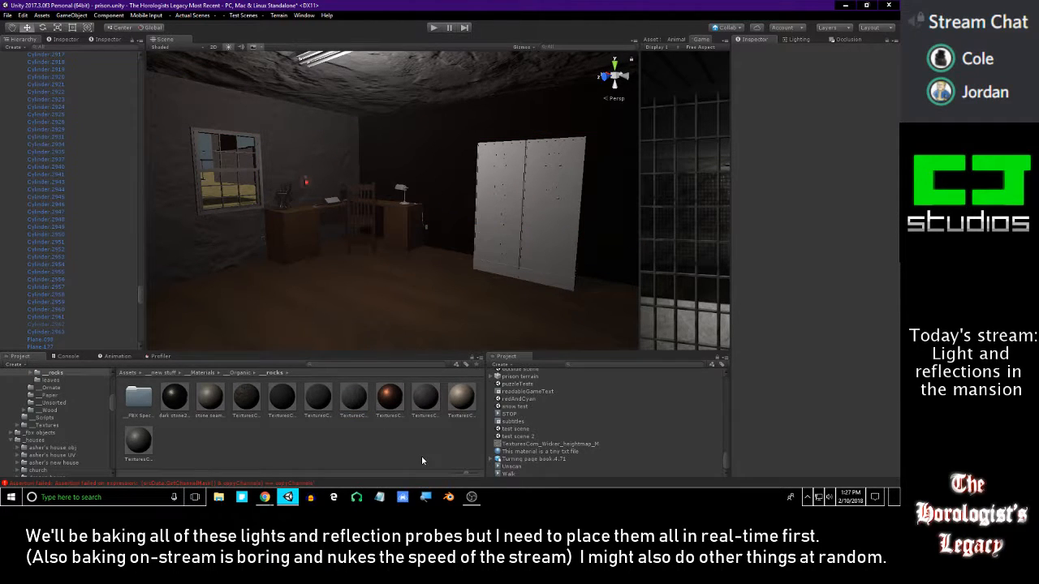
- Check the shadow options of wall Plane.245, locate its mesh in the project assets and rotate the mesh preview
{"action": "left_click", "coordinate": [430, 179]}
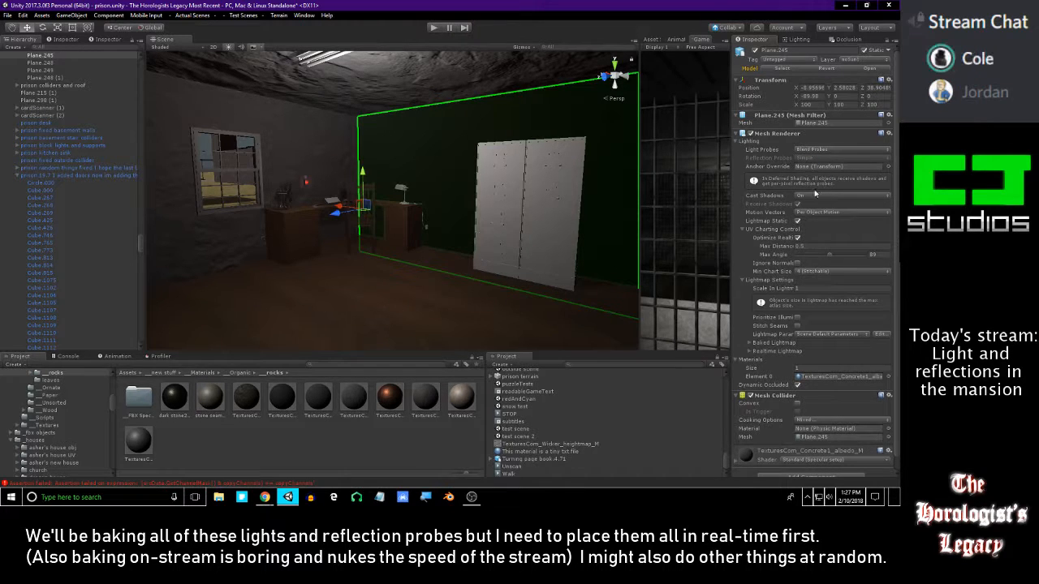
{"action": "left_click", "coordinate": [820, 196]}
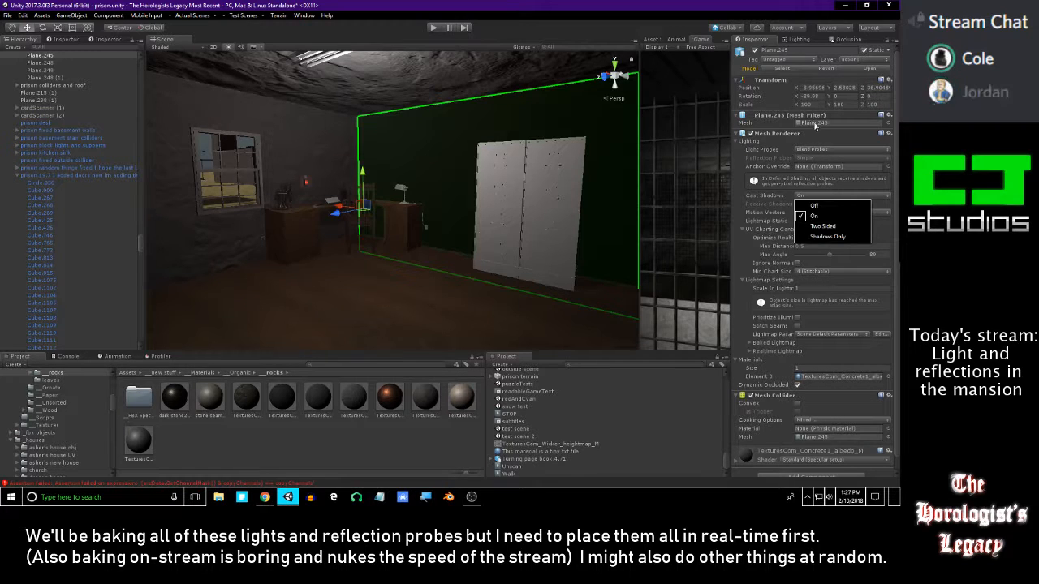
{"action": "left_click", "coordinate": [816, 126]}
{"action": "left_click", "coordinate": [816, 123]}
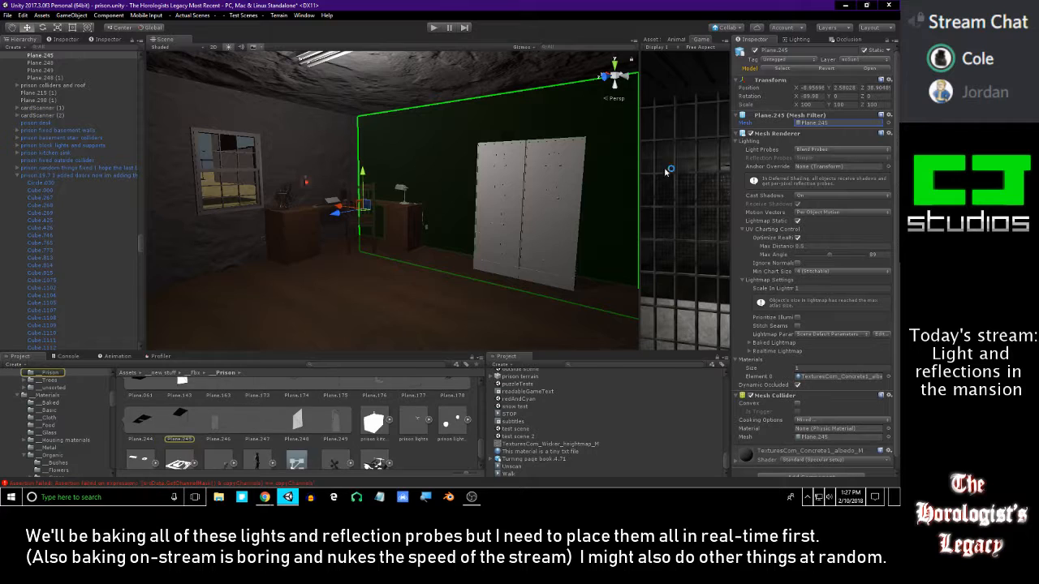
{"action": "left_click", "coordinate": [185, 430]}
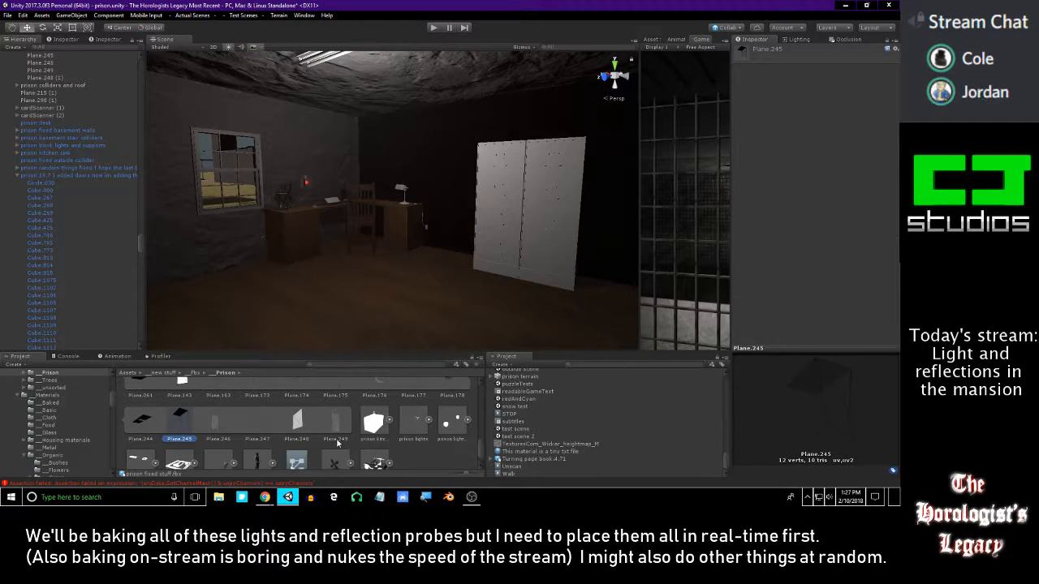
{"action": "left_click_drag", "start_coordinate": [799, 401], "coordinate": [871, 380]}
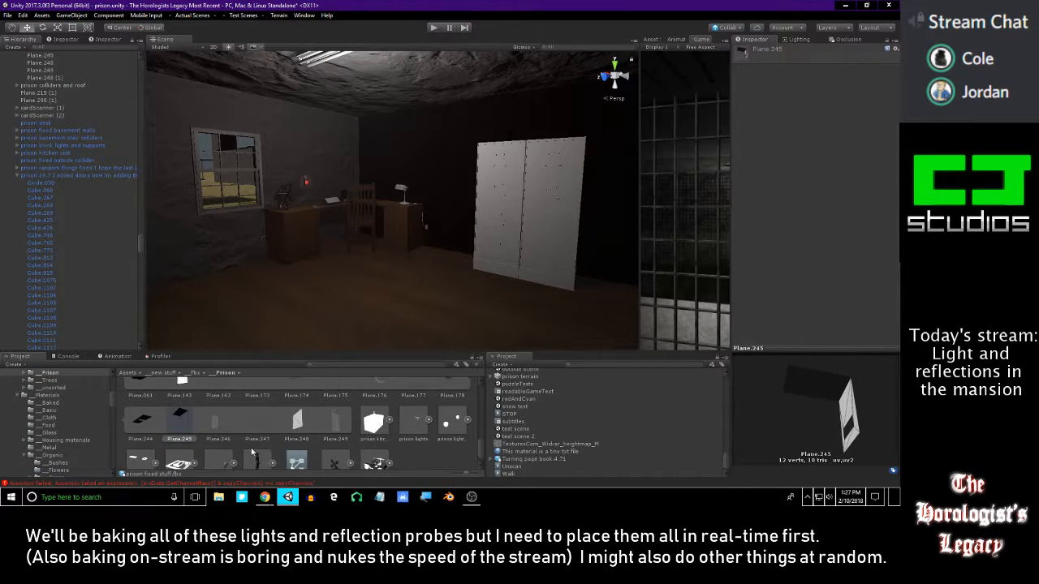
- Browse the Prison model folder, collapse the prison fixed stuff meshes and check the prison kitchen sink import settings
{"action": "scroll", "coordinate": [251, 452], "scroll_direction": "up", "scroll_amount": 8}
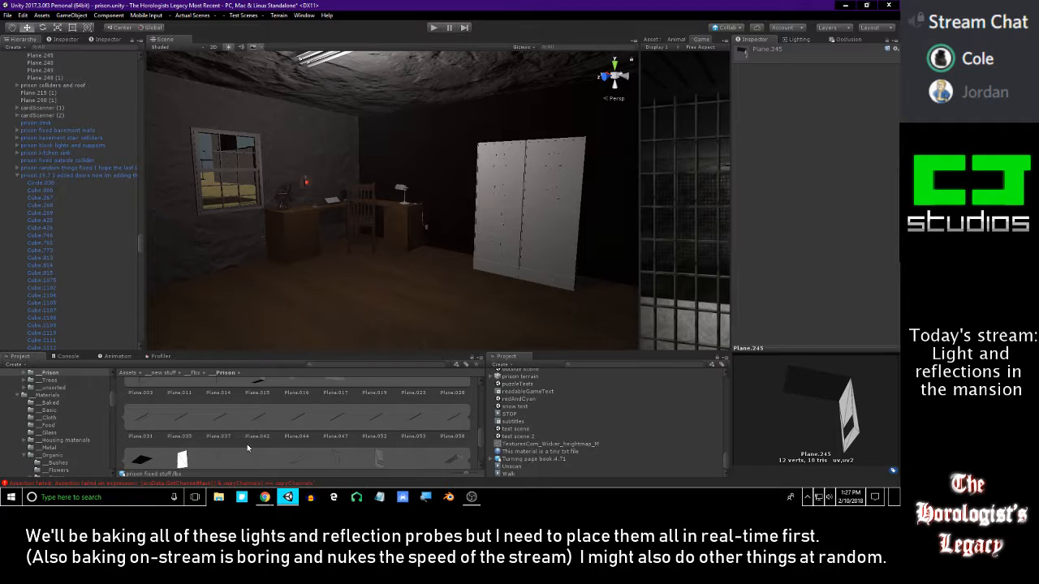
{"action": "scroll", "coordinate": [246, 444], "scroll_direction": "down", "scroll_amount": 6}
{"action": "scroll", "coordinate": [246, 446], "scroll_direction": "up", "scroll_amount": 5}
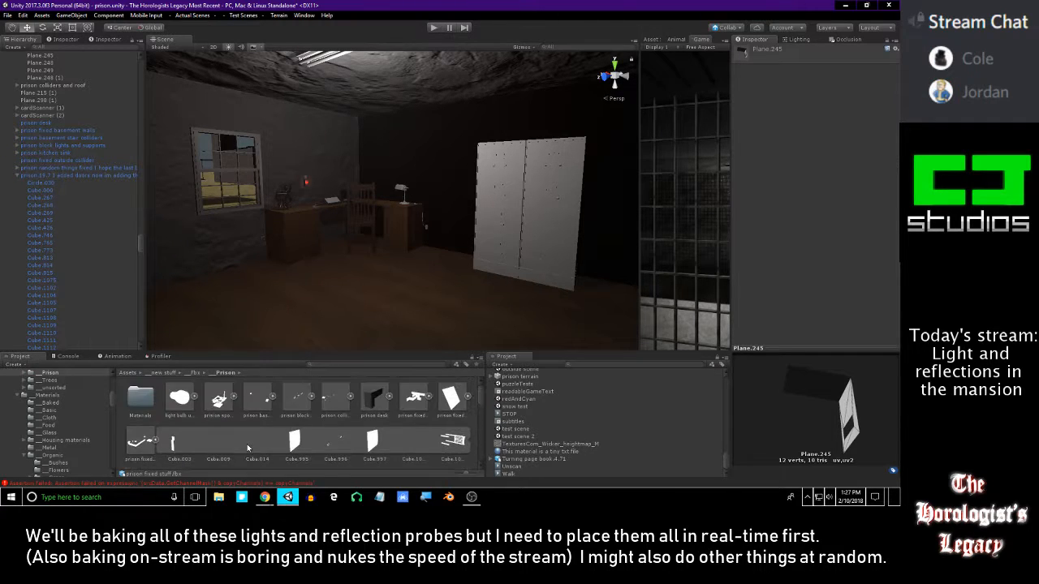
{"action": "left_click", "coordinate": [157, 442]}
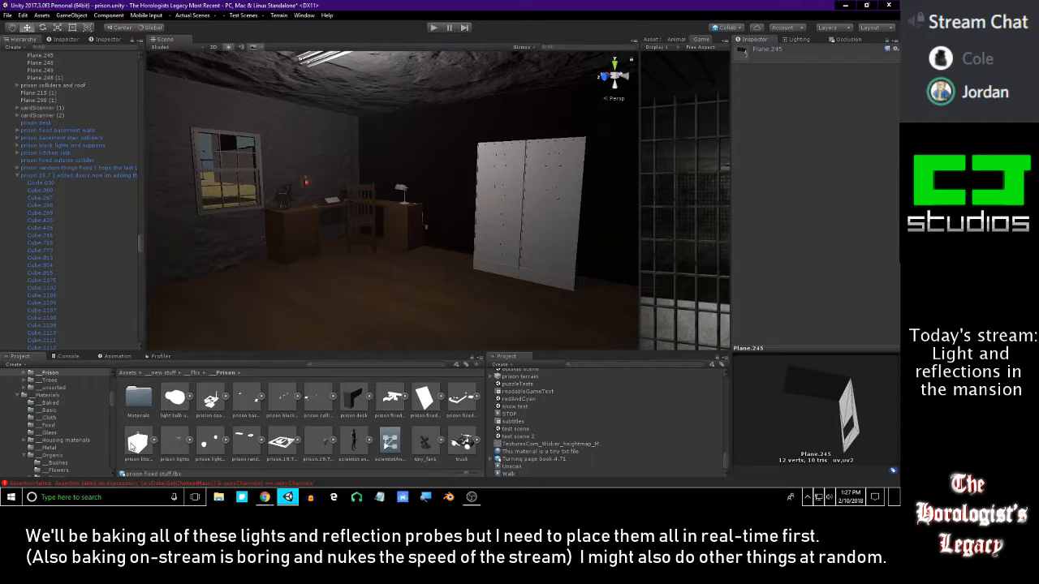
{"action": "left_click", "coordinate": [138, 443]}
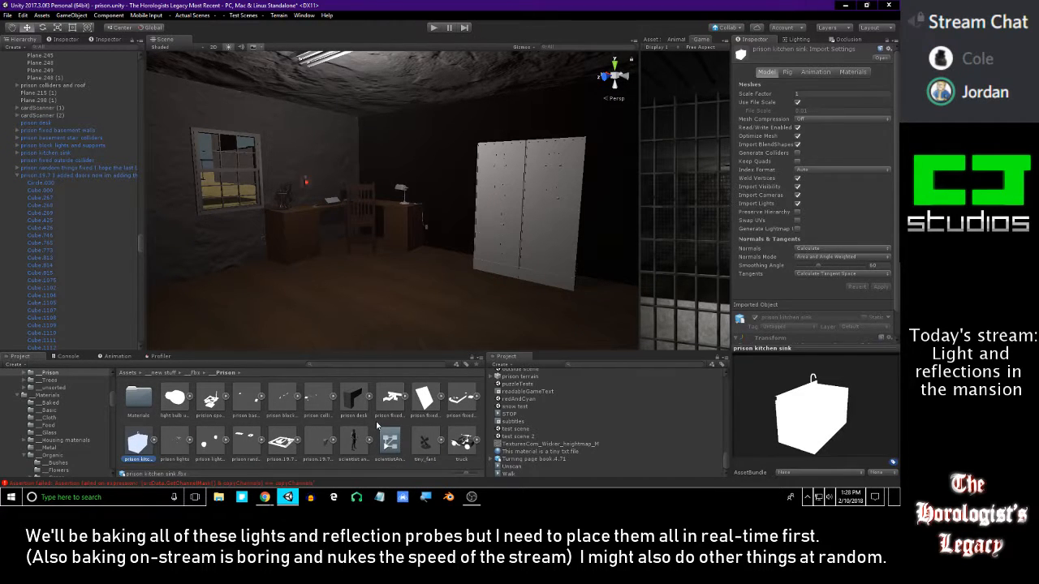
{"action": "left_click", "coordinate": [377, 425]}
- Try resizing the dark office wall Plane.245 with the Scale tool
{"action": "right_click_drag", "start_coordinate": [389, 243], "coordinate": [446, 250]}
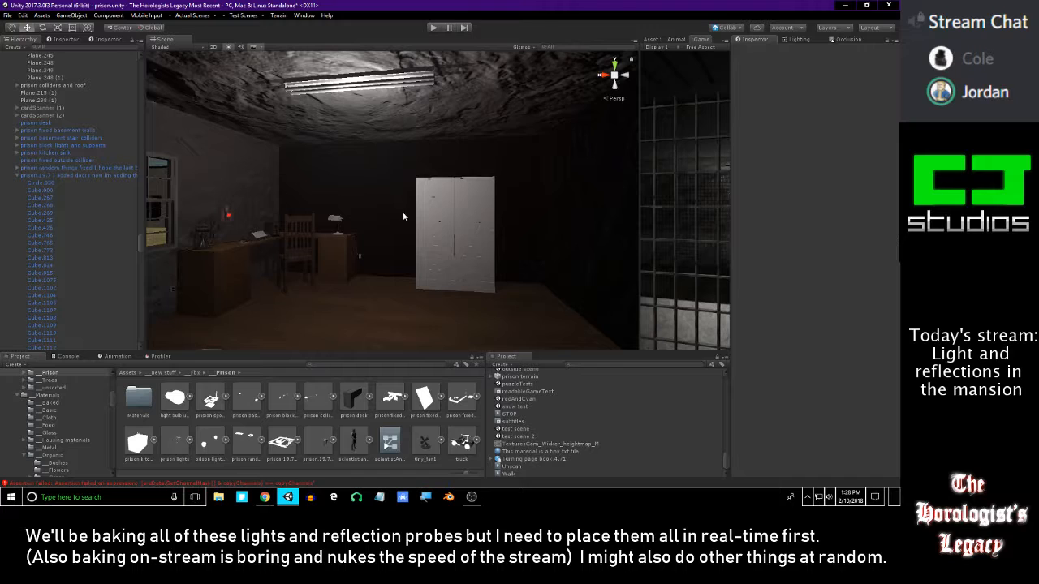
{"action": "left_click", "coordinate": [341, 202]}
{"action": "key", "text": "w"}
{"action": "right_click_drag", "start_coordinate": [357, 201], "coordinate": [321, 244]}
{"action": "key", "text": "r"}
{"action": "left_click_drag", "start_coordinate": [318, 278], "coordinate": [510, 224]}
- Examine the lighting on the dark walls around the filing cabinet and desk, with the wall selected and deselected
{"action": "right_click_drag", "start_coordinate": [507, 198], "coordinate": [603, 145]}
{"action": "key", "text": "w"}
{"action": "key", "text": "w"}
{"action": "right_click_drag", "start_coordinate": [349, 150], "coordinate": [449, 168]}
{"action": "key", "text": "s"}
{"action": "key", "text": "w"}
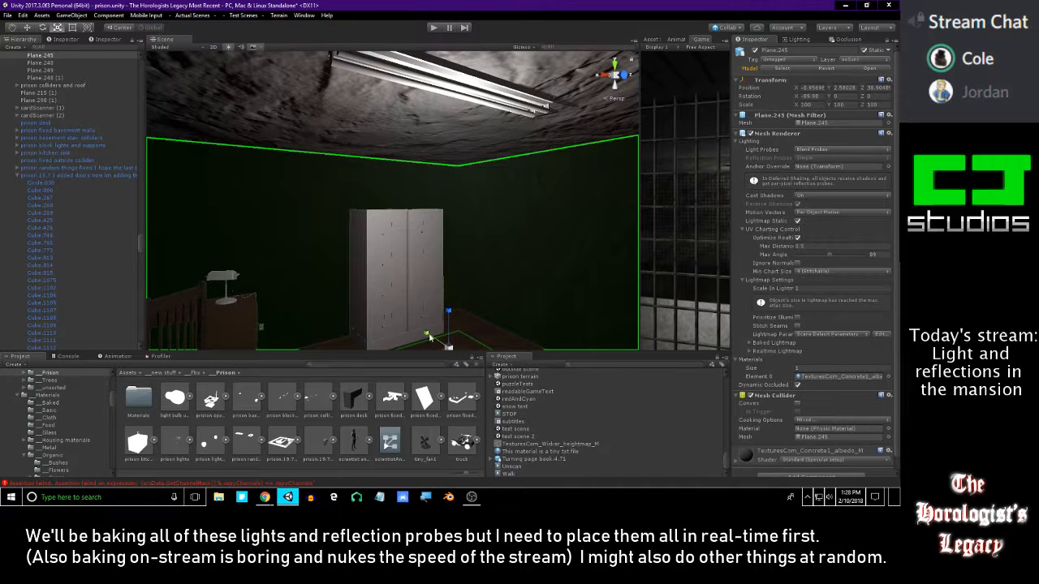
{"action": "right_click_drag", "start_coordinate": [423, 243], "coordinate": [535, 229]}
{"action": "left_click", "coordinate": [408, 425]}
{"action": "right_click_drag", "start_coordinate": [459, 276], "coordinate": [347, 297]}
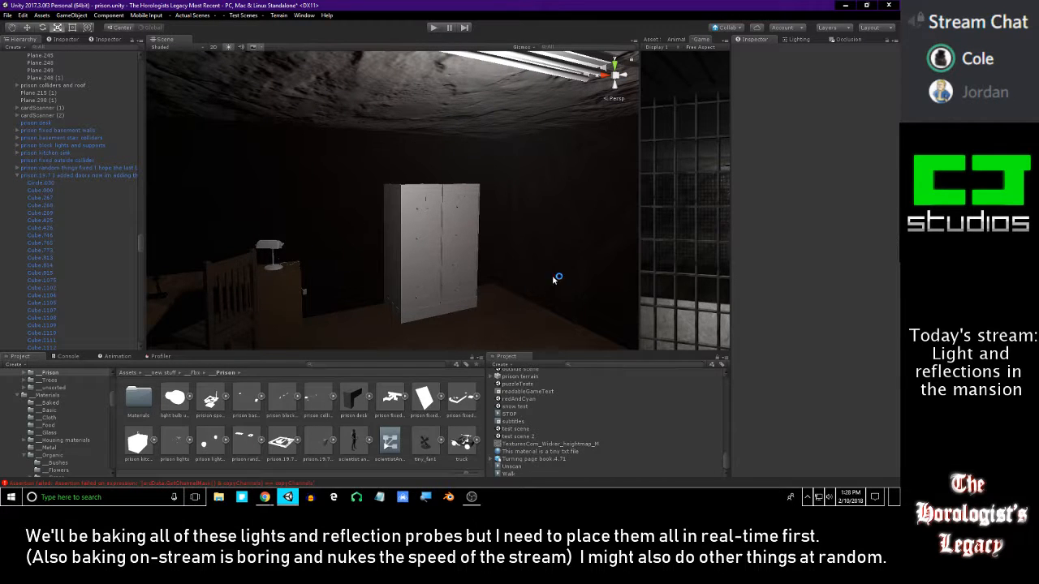
{"action": "right_click_drag", "start_coordinate": [508, 278], "coordinate": [443, 286]}
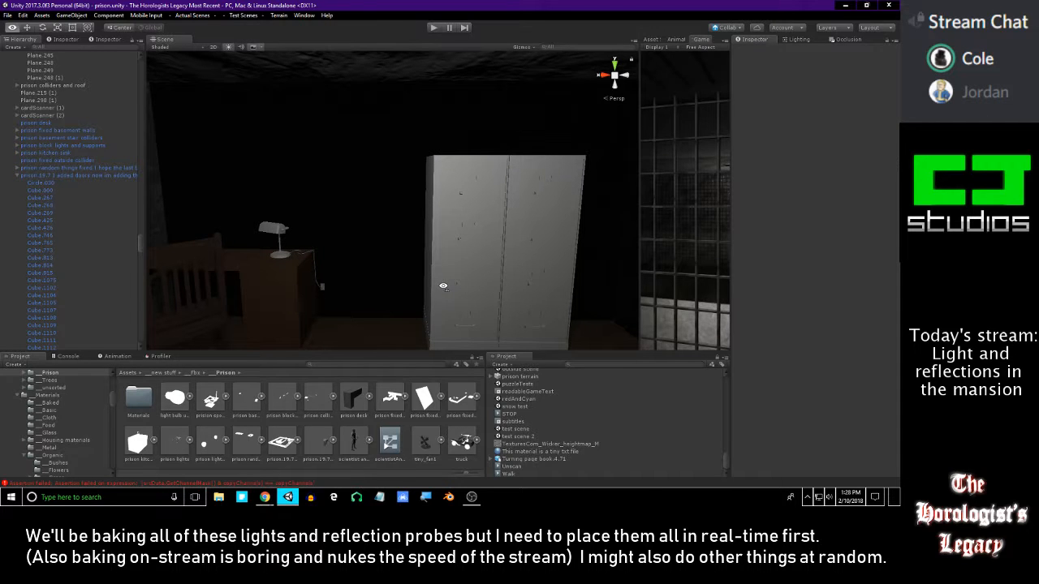
- Try scaling the wall Plane.245 up uniformly to about 2619 on all axes and undo the scaling
{"action": "right_click_drag", "start_coordinate": [484, 238], "coordinate": [517, 246]}
{"action": "left_click", "coordinate": [515, 244]}
{"action": "right_click_drag", "start_coordinate": [398, 239], "coordinate": [381, 242]}
{"action": "left_click_drag", "start_coordinate": [318, 280], "coordinate": [500, 171]}
{"action": "right_click_drag", "start_coordinate": [500, 171], "coordinate": [207, 237]}
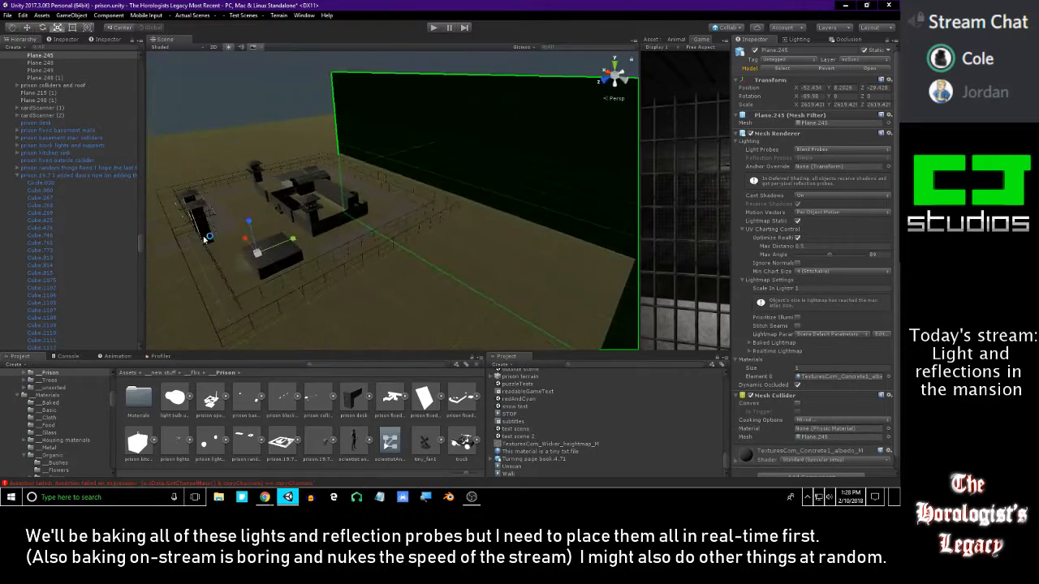
{"action": "key", "text": "ctrl+z"}
{"action": "scroll", "coordinate": [207, 240], "scroll_direction": "up", "scroll_amount": 4}
{"action": "left_click_drag", "start_coordinate": [296, 230], "coordinate": [429, 146], "text": "alt"}
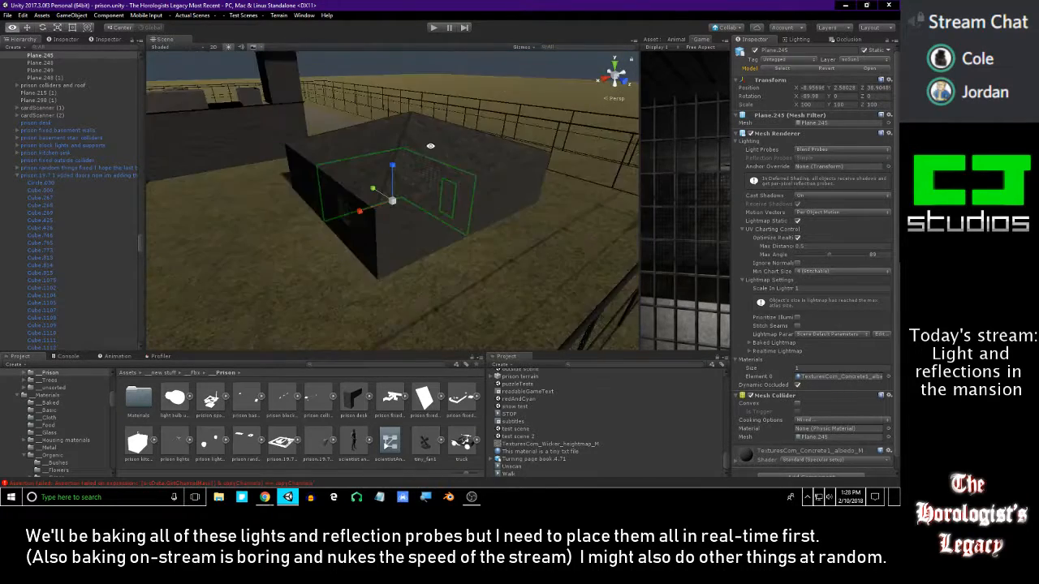
- Examine the dark wall Plane.245 from outside and inside the office, including the door opening, and then with the wall deselected
{"action": "scroll", "coordinate": [439, 126], "scroll_direction": "up", "scroll_amount": 8}
{"action": "left_click_drag", "start_coordinate": [440, 72], "coordinate": [383, 497], "text": "alt"}
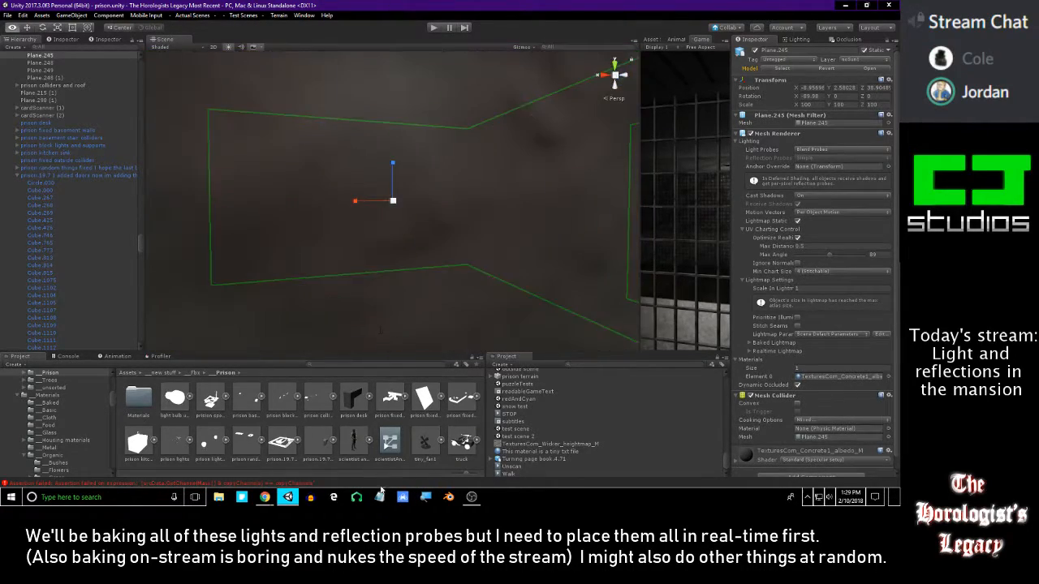
{"action": "scroll", "coordinate": [426, 202], "scroll_direction": "down", "scroll_amount": 8, "text": "alt"}
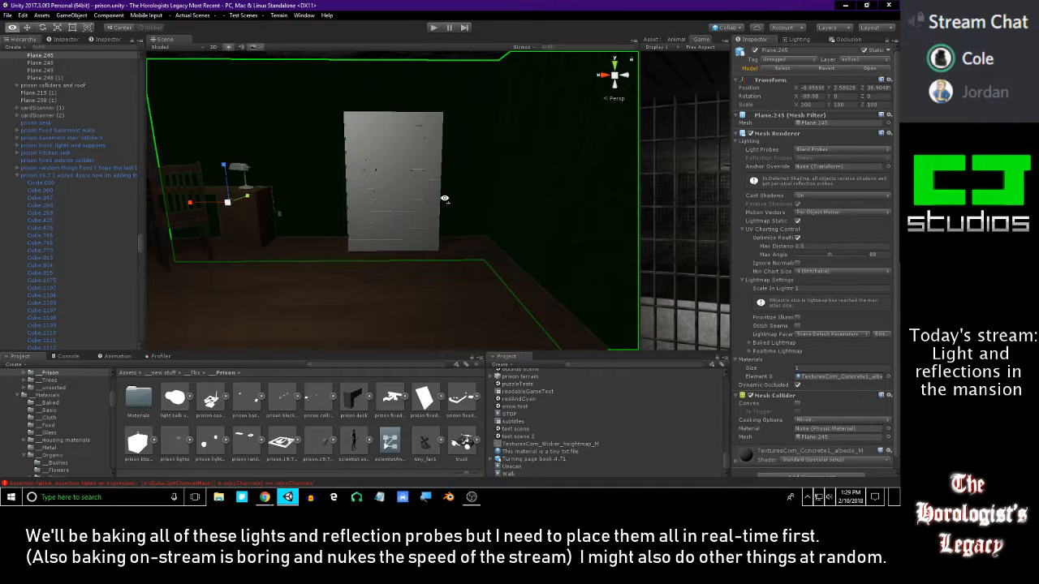
{"action": "mouse_move", "coordinate": [444, 198]}
{"action": "right_mouse_down"}
{"action": "mouse_move", "coordinate": [364, 188]}
{"action": "mouse_move", "coordinate": [441, 197]}
{"action": "right_mouse_up"}
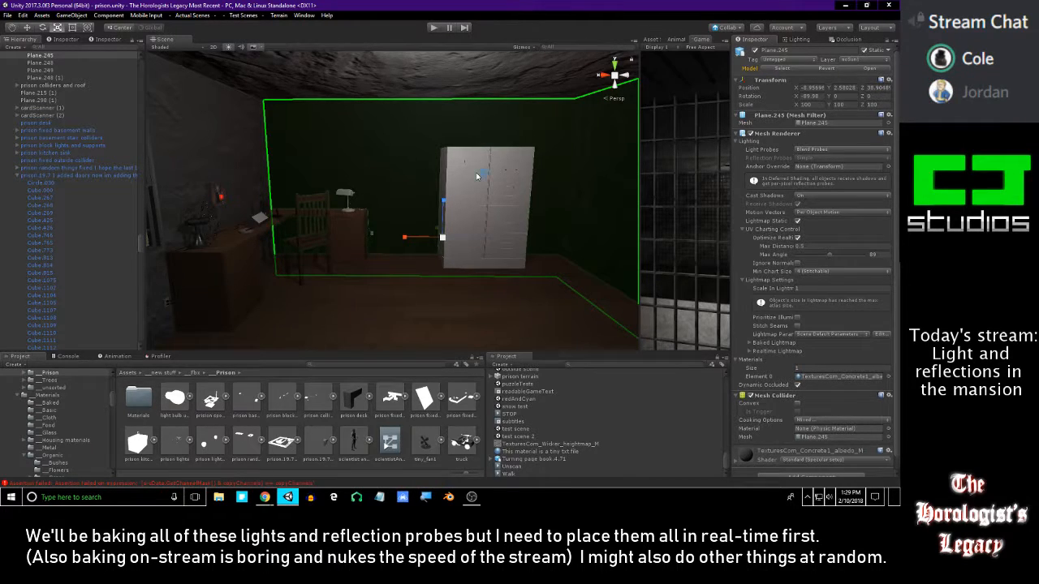
{"action": "mouse_move", "coordinate": [440, 214]}
{"action": "right_mouse_down"}
{"action": "mouse_move", "coordinate": [373, 220]}
{"action": "mouse_move", "coordinate": [431, 218]}
{"action": "right_mouse_up"}
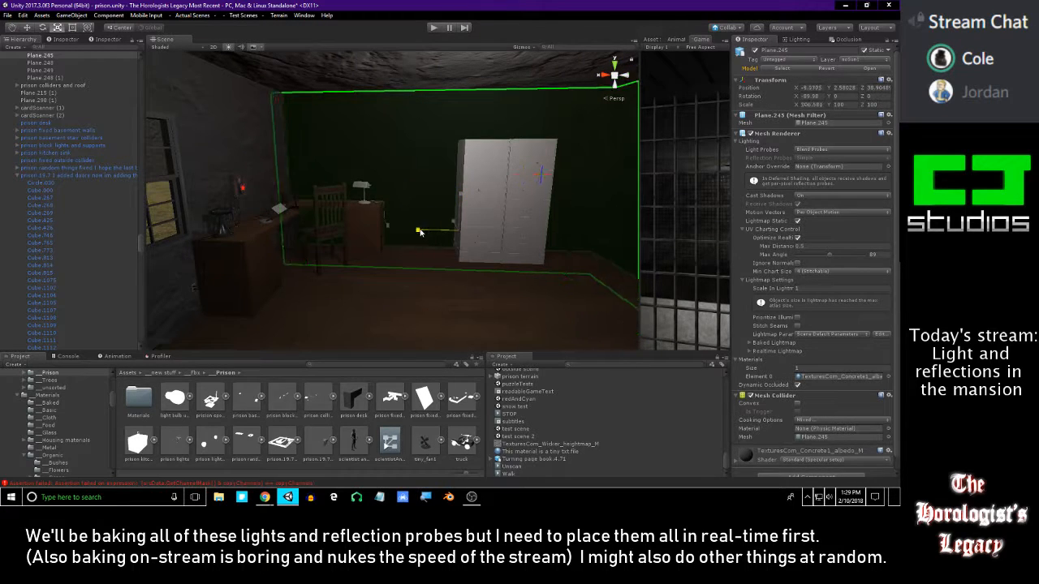
{"action": "right_click_drag", "start_coordinate": [423, 235], "coordinate": [398, 253]}
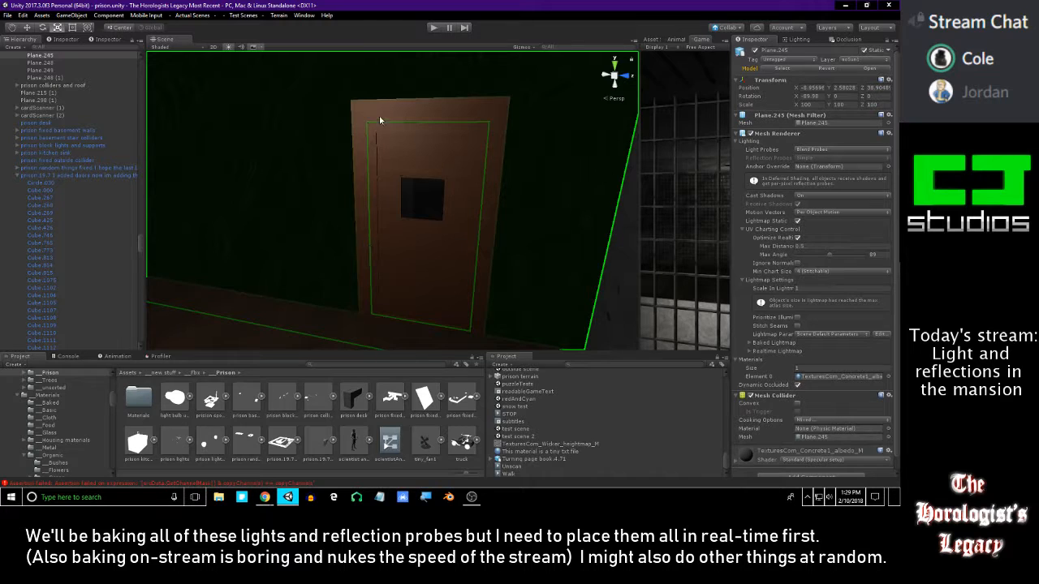
{"action": "right_click_drag", "start_coordinate": [464, 129], "coordinate": [350, 102]}
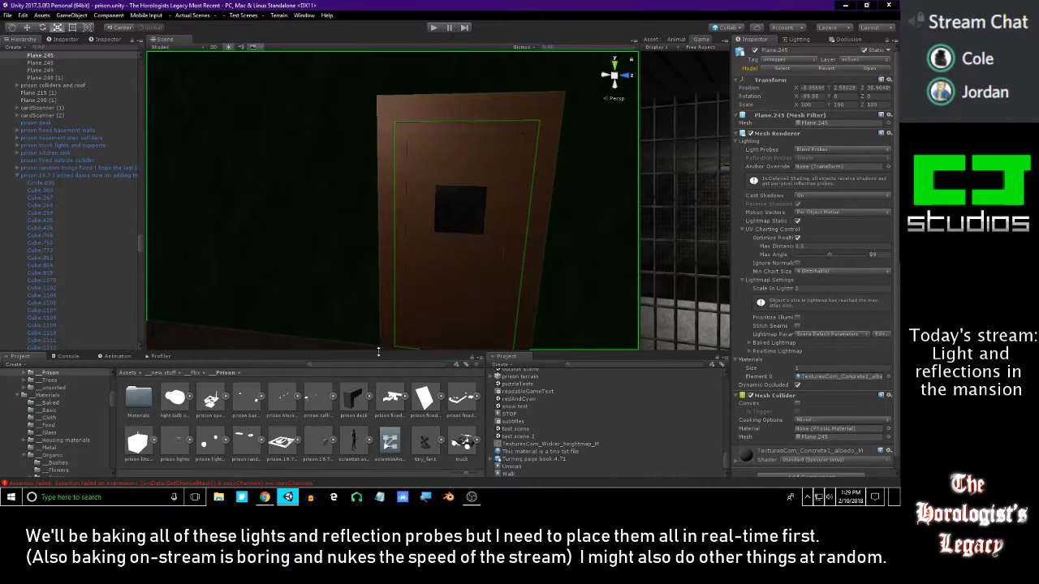
{"action": "right_click_drag", "start_coordinate": [396, 293], "coordinate": [275, 261]}
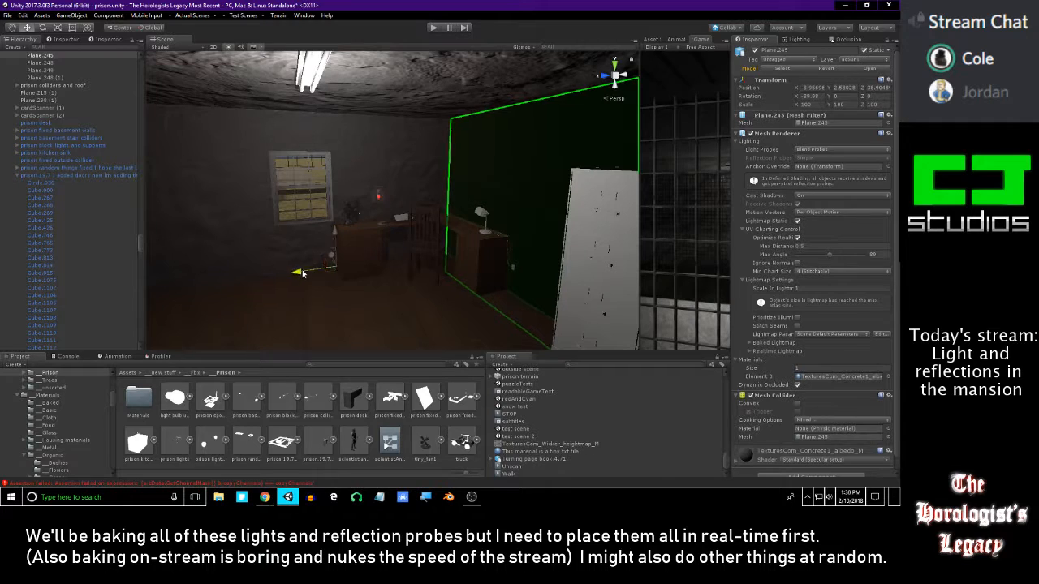
{"action": "right_click_drag", "start_coordinate": [332, 280], "coordinate": [385, 262]}
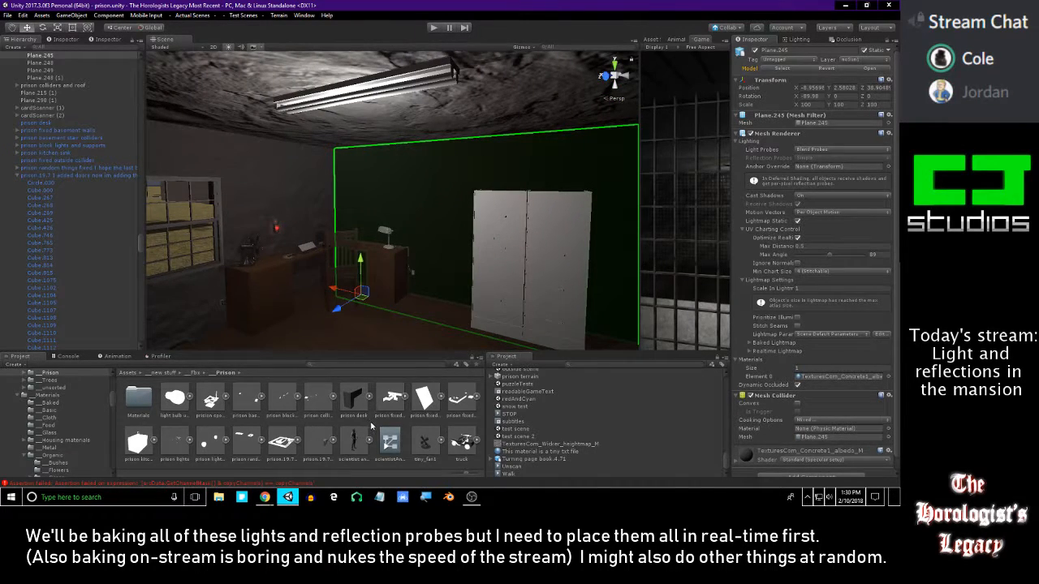
{"action": "right_click_drag", "start_coordinate": [366, 361], "coordinate": [375, 428]}
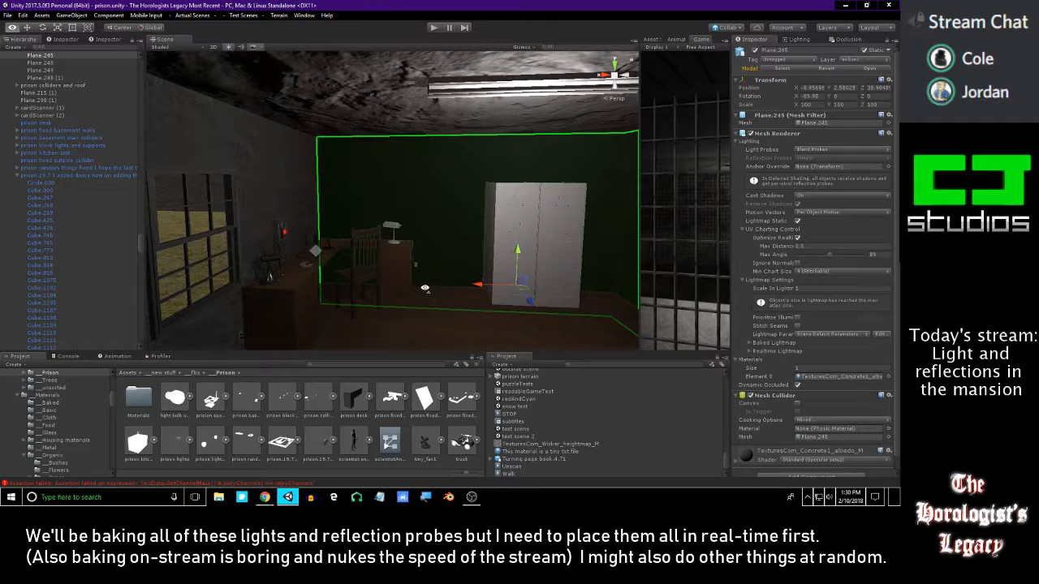
{"action": "left_click", "coordinate": [371, 425]}
{"action": "right_click_drag", "start_coordinate": [388, 280], "coordinate": [272, 242]}
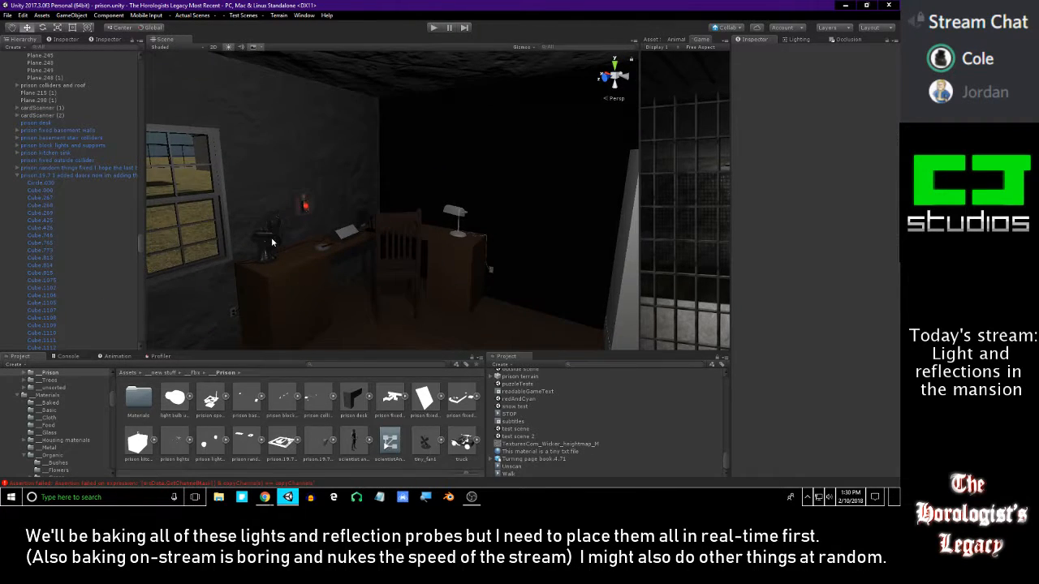
- Locate the wire material baked through the cable Cylinder.2553 by the desk and apply it to the desk lamp's cord
{"action": "right_click_drag", "start_coordinate": [297, 221], "coordinate": [311, 320]}
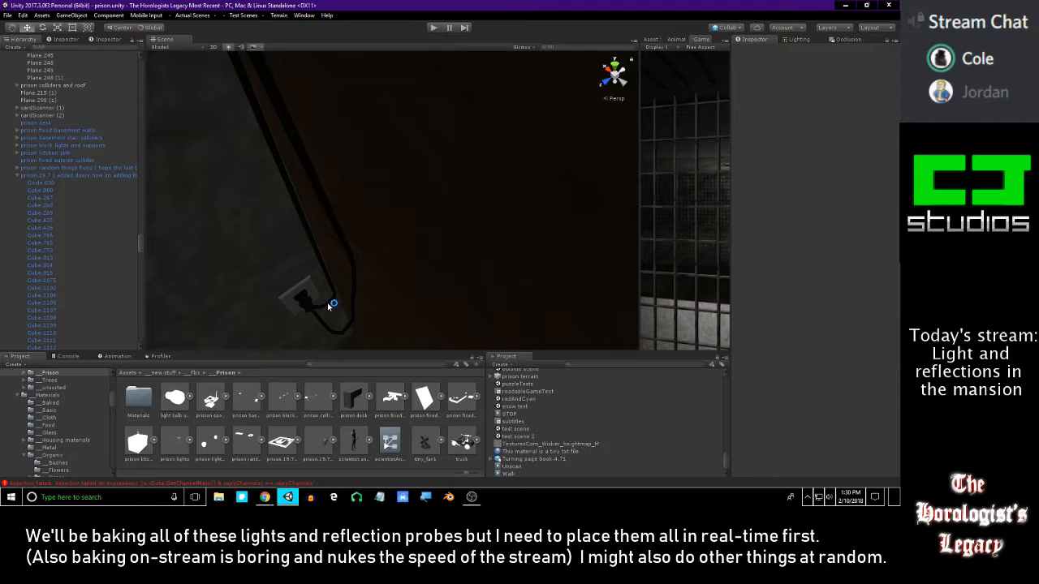
{"action": "left_click", "coordinate": [329, 305]}
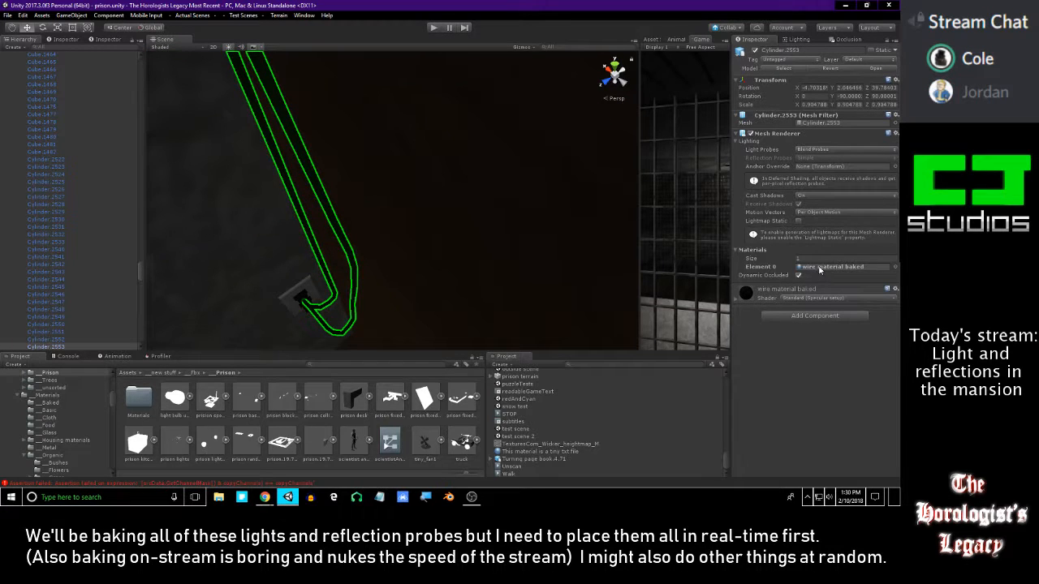
{"action": "left_click", "coordinate": [820, 268]}
{"action": "right_click_drag", "start_coordinate": [410, 195], "coordinate": [435, 146]}
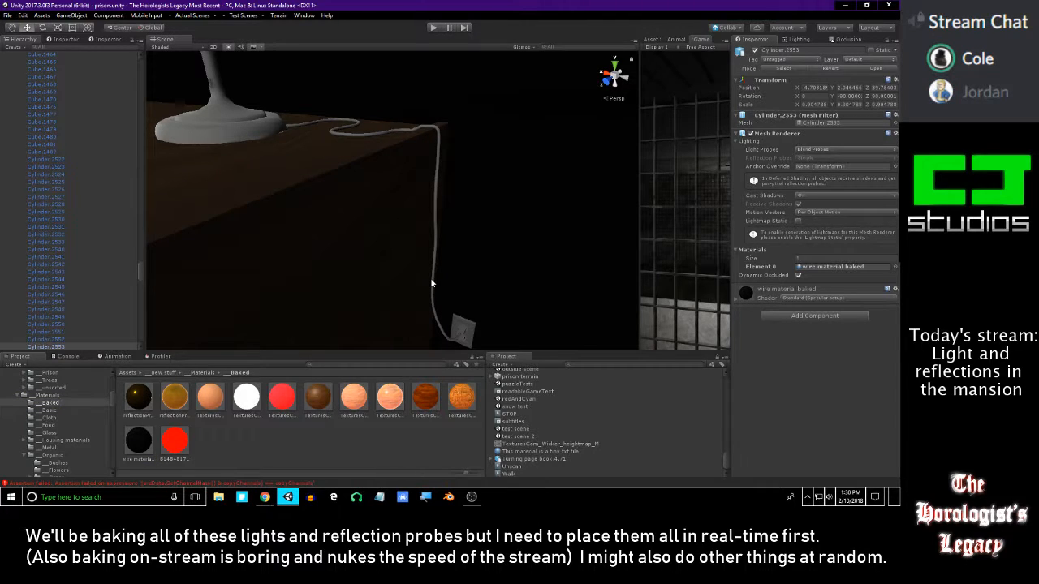
{"action": "left_click_drag", "start_coordinate": [382, 331], "coordinate": [431, 290]}
- Find the new white material through the wall outlet Cube.1124 and apply it to the outlet beside the desk lamp
{"action": "right_click_drag", "start_coordinate": [431, 290], "coordinate": [478, 280]}
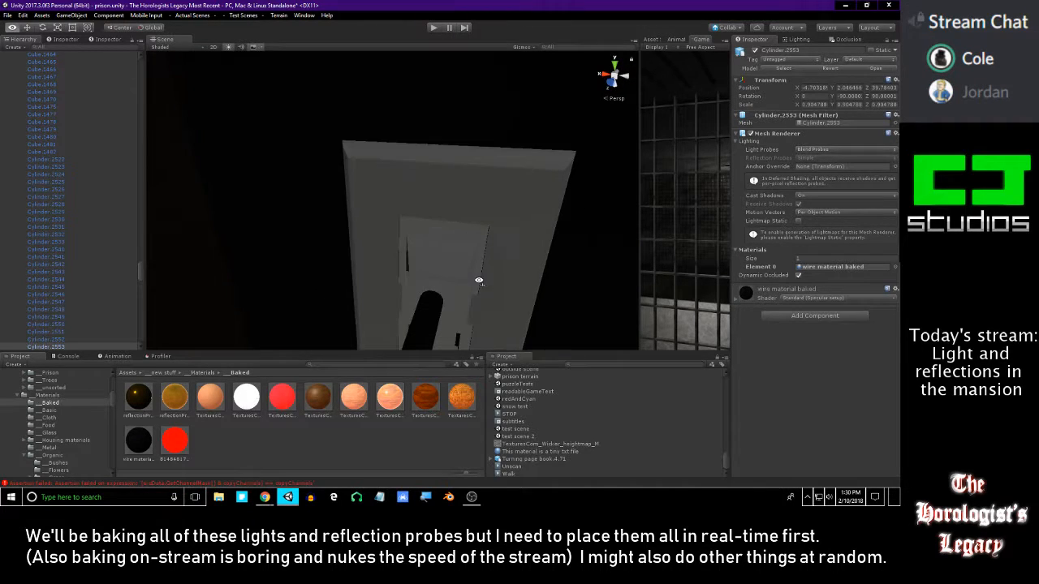
{"action": "right_click_drag", "start_coordinate": [416, 253], "coordinate": [389, 225]}
{"action": "left_click", "coordinate": [244, 232]}
{"action": "right_click_drag", "start_coordinate": [344, 256], "coordinate": [324, 267]}
{"action": "left_click", "coordinate": [369, 276]}
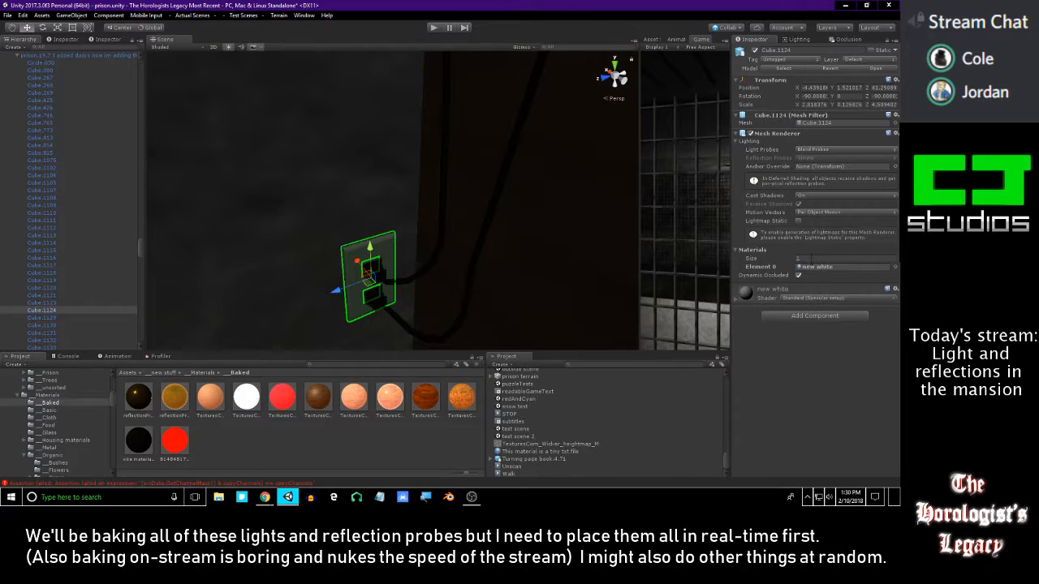
{"action": "left_click", "coordinate": [814, 266]}
{"action": "mouse_move", "coordinate": [443, 199]}
{"action": "right_mouse_down"}
{"action": "mouse_move", "coordinate": [490, 155]}
{"action": "mouse_move", "coordinate": [515, 162]}
{"action": "mouse_move", "coordinate": [441, 170]}
{"action": "right_mouse_up"}
{"action": "left_click_drag", "start_coordinate": [141, 418], "coordinate": [404, 225]}
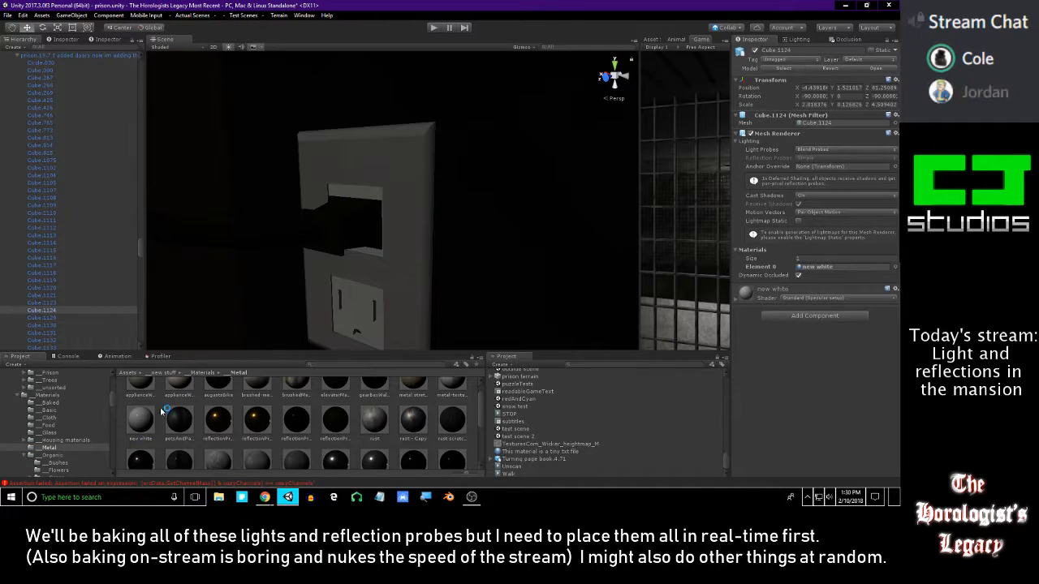
{"action": "left_click_drag", "start_coordinate": [363, 302], "coordinate": [367, 301]}
- Apply the gold reflection-probe material to the desk lamp's base and pole
{"action": "right_click_drag", "start_coordinate": [353, 310], "coordinate": [388, 304]}
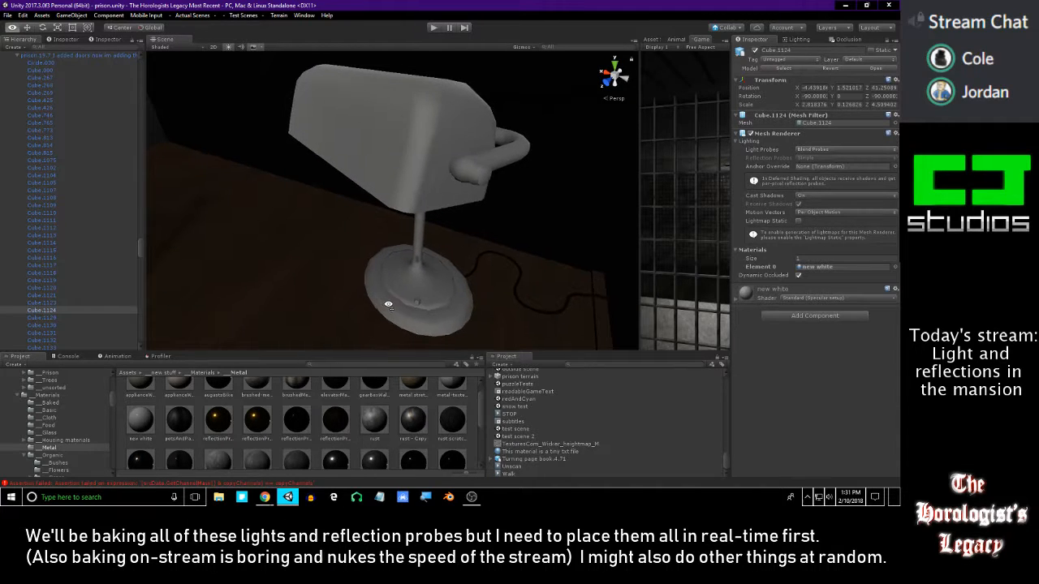
{"action": "left_click", "coordinate": [478, 178]}
{"action": "left_click_drag", "start_coordinate": [276, 419], "coordinate": [408, 310]}
{"action": "left_click", "coordinate": [319, 403]}
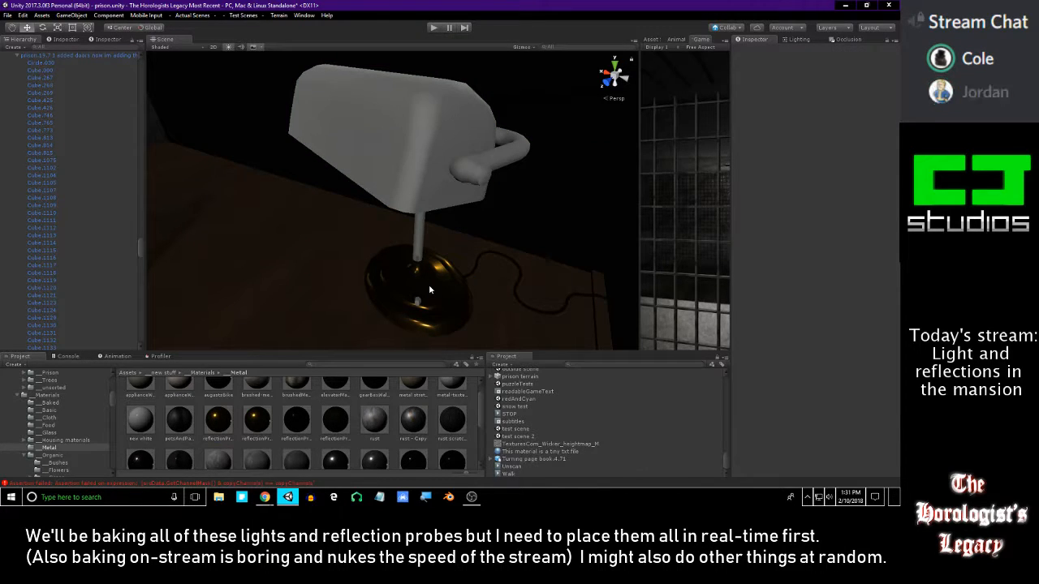
{"action": "left_click_drag", "start_coordinate": [251, 422], "coordinate": [419, 238]}
{"action": "right_click_drag", "start_coordinate": [422, 268], "coordinate": [443, 179]}
- Frame the desk lamp up close and apply the gold reflection-probe material to the arm holding its shade
{"action": "left_click", "coordinate": [411, 134]}
{"action": "key", "text": "f"}
{"action": "left_click_drag", "start_coordinate": [412, 134], "coordinate": [357, 142], "text": "alt"}
{"action": "middle_click_drag", "start_coordinate": [357, 142], "coordinate": [346, 230]}
{"action": "scroll", "coordinate": [342, 231], "scroll_direction": "up", "scroll_amount": 2}
{"action": "scroll", "coordinate": [343, 231], "scroll_direction": "down", "scroll_amount": 2}
{"action": "scroll", "coordinate": [329, 261], "scroll_direction": "up", "scroll_amount": 1}
{"action": "left_click_drag", "start_coordinate": [349, 187], "coordinate": [388, 244]}
{"action": "left_click_drag", "start_coordinate": [323, 308], "coordinate": [309, 203]}
{"action": "scroll", "coordinate": [312, 204], "scroll_direction": "down", "scroll_amount": 5, "text": "alt"}
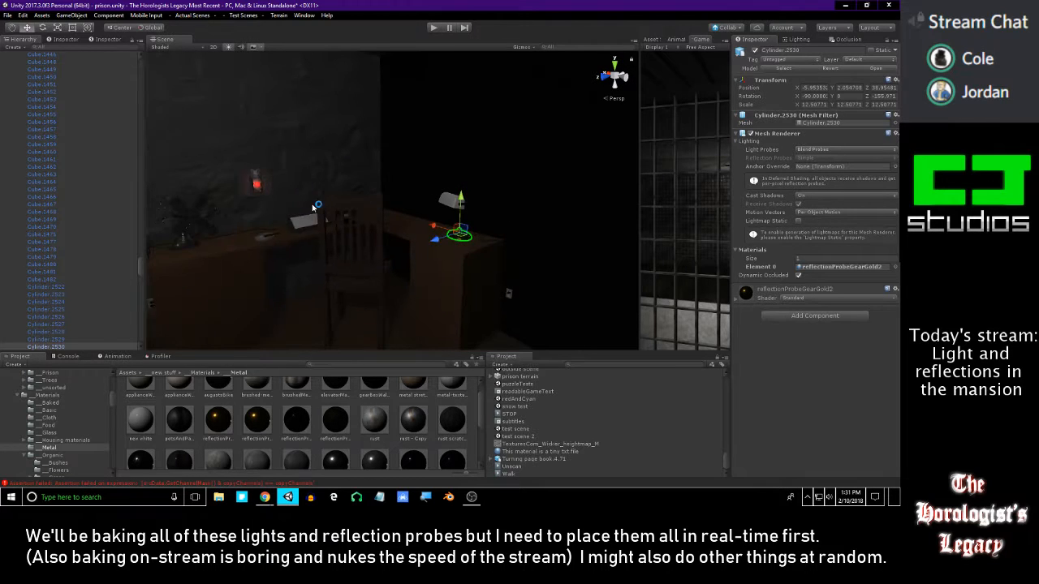
- Try adding a new cube in front of the dark wall, stretched to about 5.74 high and 0.26 deep
{"action": "left_click_drag", "start_coordinate": [312, 206], "coordinate": [322, 206], "text": "alt"}
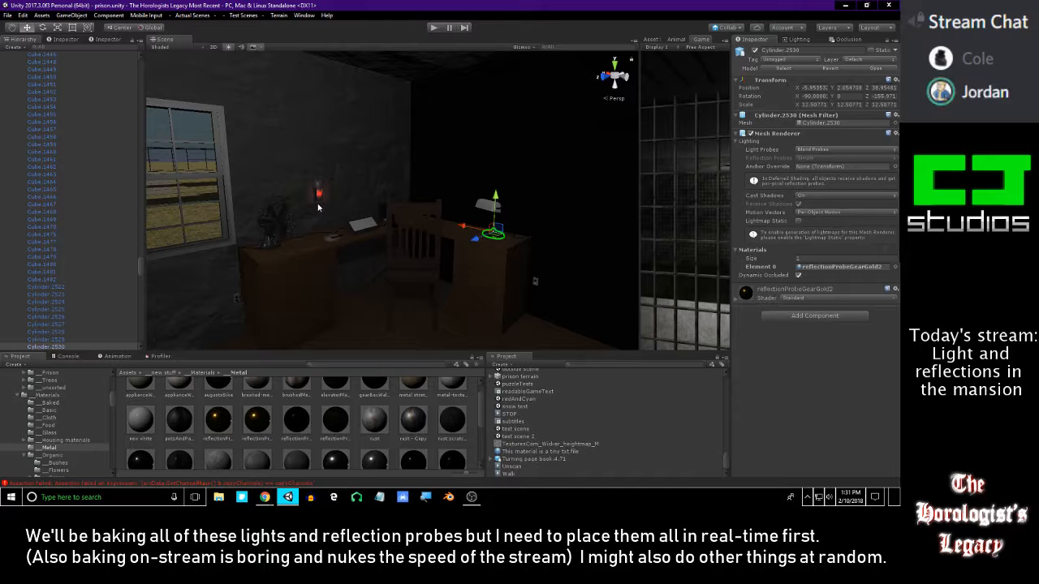
{"action": "left_click_drag", "start_coordinate": [318, 208], "coordinate": [219, 85], "text": "alt"}
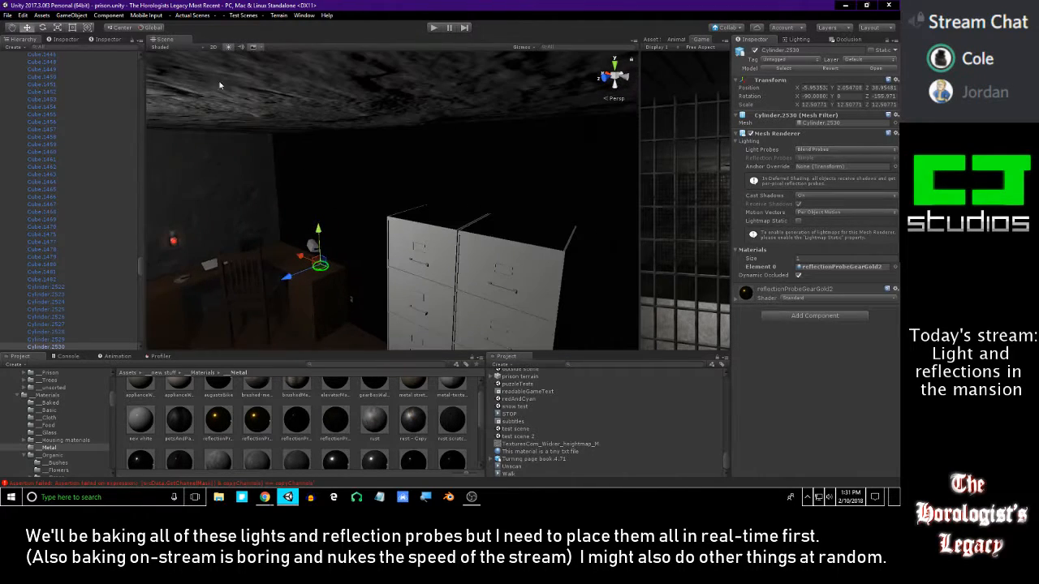
{"action": "left_click", "coordinate": [108, 16]}
{"action": "mouse_move", "coordinate": [146, 46]}
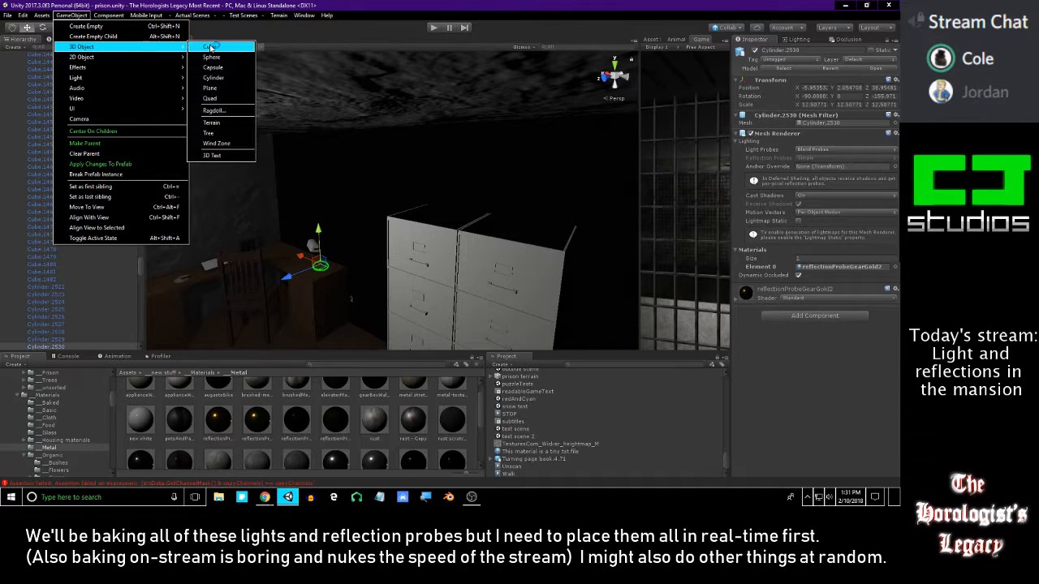
{"action": "left_click", "coordinate": [210, 47]}
{"action": "left_click_drag", "start_coordinate": [374, 196], "coordinate": [595, 137]}
{"action": "left_click_drag", "start_coordinate": [502, 133], "coordinate": [242, 130]}
{"action": "right_click_drag", "start_coordinate": [369, 131], "coordinate": [326, 132]}
{"action": "key", "text": "d"}
{"action": "left_click_drag", "start_coordinate": [301, 136], "coordinate": [368, 132]}
{"action": "left_click_drag", "start_coordinate": [378, 94], "coordinate": [391, 466]}
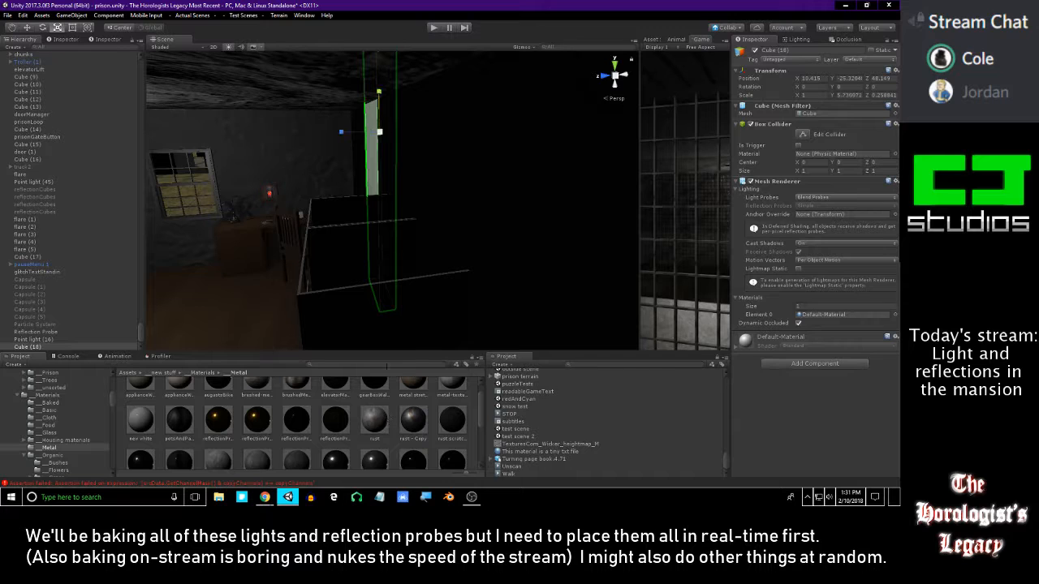
- Try lowering the test cube and widening it to about 7.57, compare its lighting with the walls, and remove it
{"action": "left_click_drag", "start_coordinate": [366, 180], "coordinate": [365, 204]}
{"action": "right_click_drag", "start_coordinate": [364, 207], "coordinate": [442, 234]}
{"action": "key", "text": "r"}
{"action": "left_click_drag", "start_coordinate": [316, 227], "coordinate": [93, 221]}
{"action": "right_click_drag", "start_coordinate": [341, 232], "coordinate": [186, 269]}
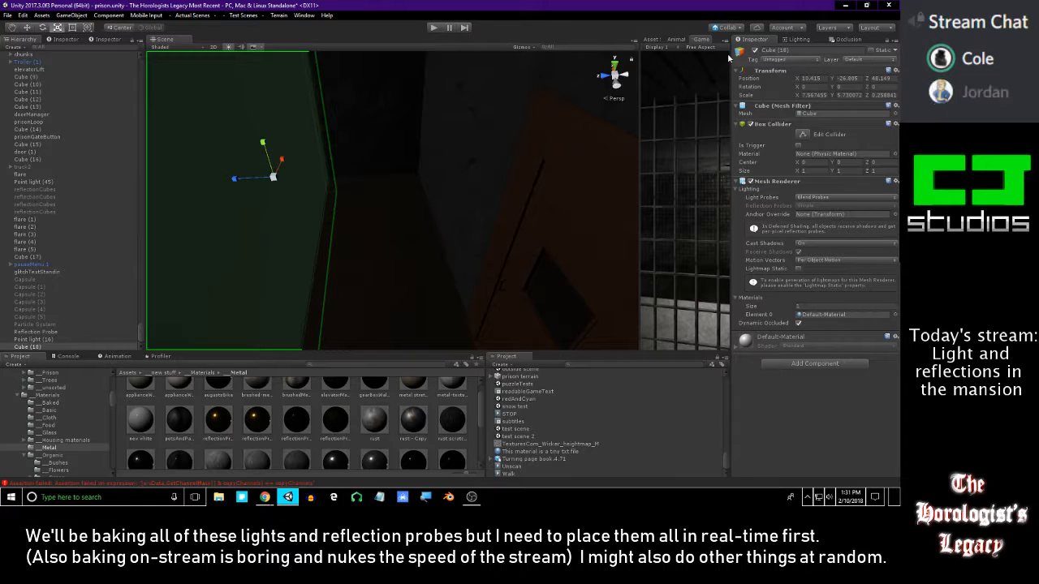
{"action": "right_click_drag", "start_coordinate": [352, 204], "coordinate": [519, 142]}
{"action": "left_click", "coordinate": [520, 142]}
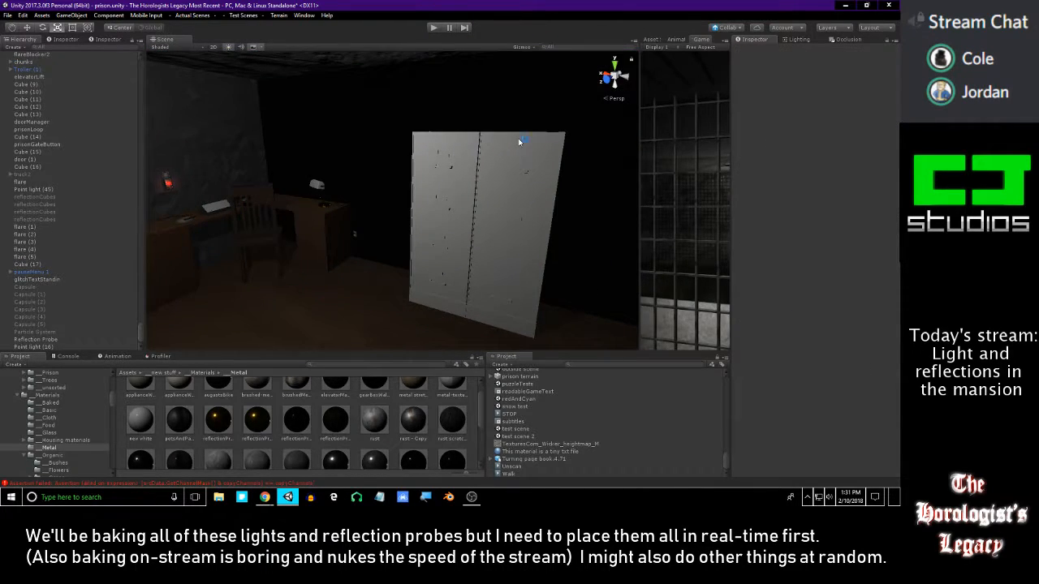
- Examine how the light falls on the office's ceiling, window wall, desk corner and filing cabinets
{"action": "right_click_drag", "start_coordinate": [400, 190], "coordinate": [440, 208]}
{"action": "right_click_drag", "start_coordinate": [233, 274], "coordinate": [273, 234]}
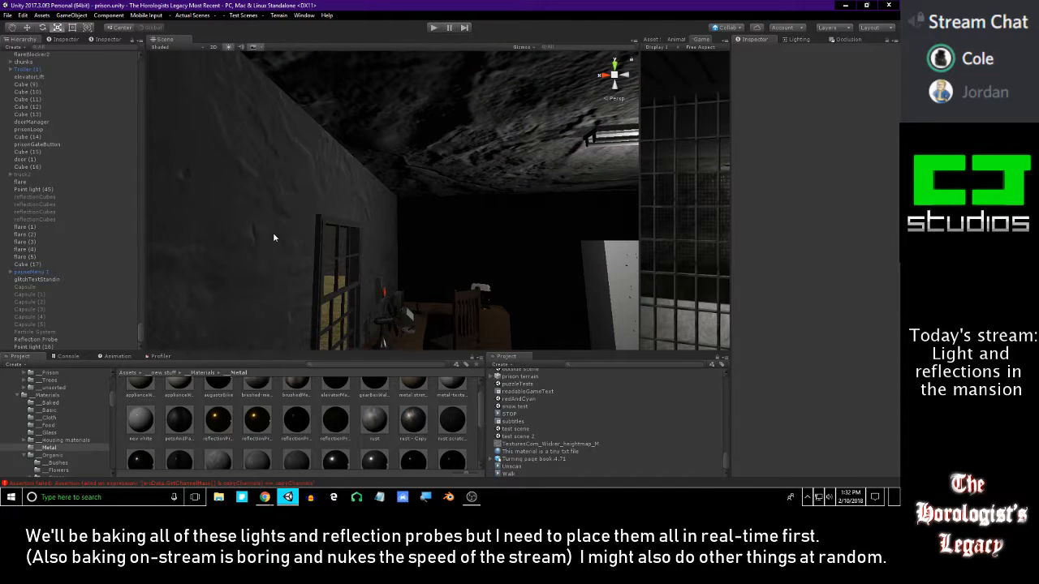
{"action": "right_click_drag", "start_coordinate": [274, 238], "coordinate": [456, 294]}
{"action": "right_click_drag", "start_coordinate": [418, 294], "coordinate": [446, 212]}
{"action": "right_click_drag", "start_coordinate": [508, 215], "coordinate": [407, 214]}
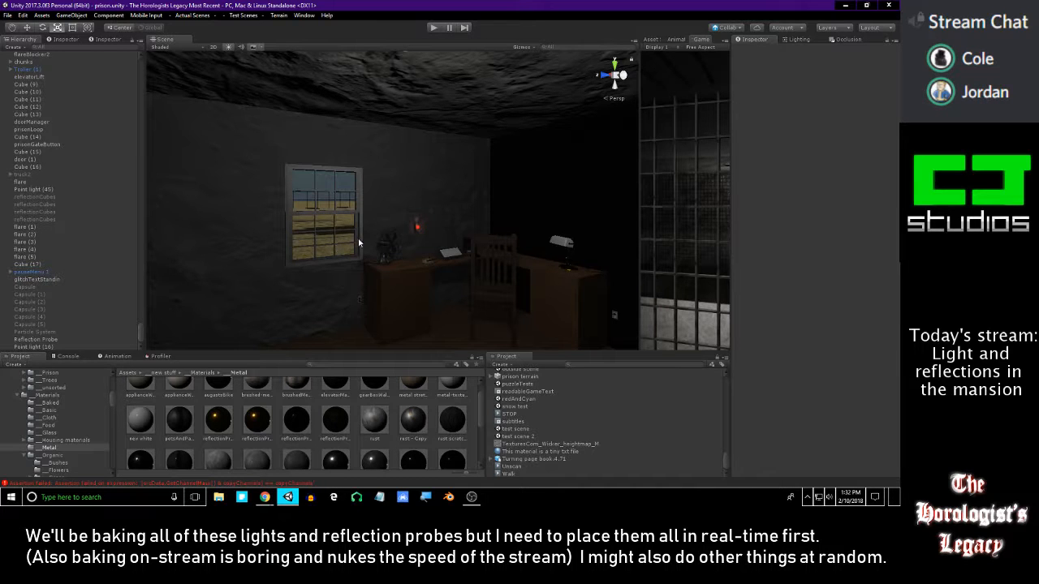
{"action": "right_click_drag", "start_coordinate": [400, 294], "coordinate": [305, 299]}
{"action": "right_click_drag", "start_coordinate": [415, 248], "coordinate": [546, 263]}
- Apply the reflectionProbeGearGold material to the desk lamp's small pull-chain knob, Cylinder.2531
{"action": "right_click_drag", "start_coordinate": [465, 271], "coordinate": [479, 373]}
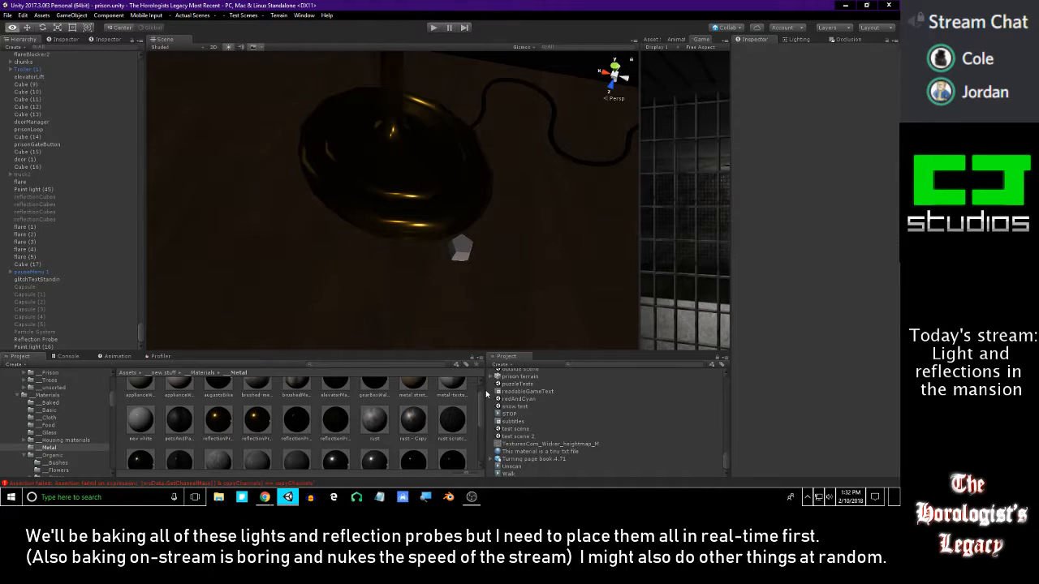
{"action": "left_click", "coordinate": [452, 255]}
{"action": "left_click", "coordinate": [452, 255]}
{"action": "key", "text": "f"}
{"action": "right_click_drag", "start_coordinate": [450, 244], "coordinate": [377, 265]}
{"action": "left_click", "coordinate": [409, 426]}
{"action": "left_click", "coordinate": [401, 177]}
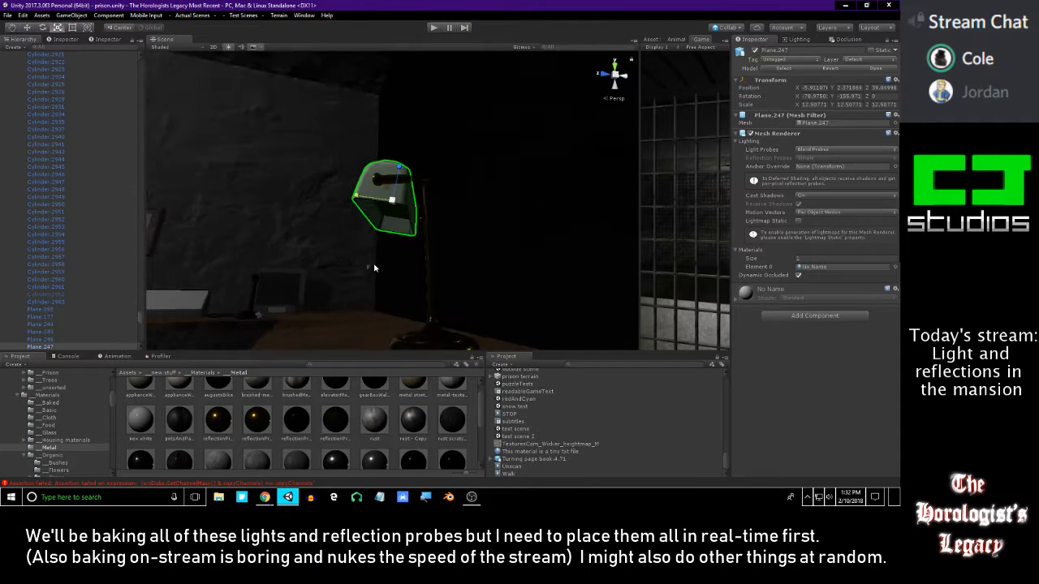
{"action": "left_click", "coordinate": [367, 265]}
{"action": "left_click", "coordinate": [367, 264]}
{"action": "key", "text": "f"}
{"action": "left_click_drag", "start_coordinate": [377, 280], "coordinate": [410, 314], "text": "alt"}
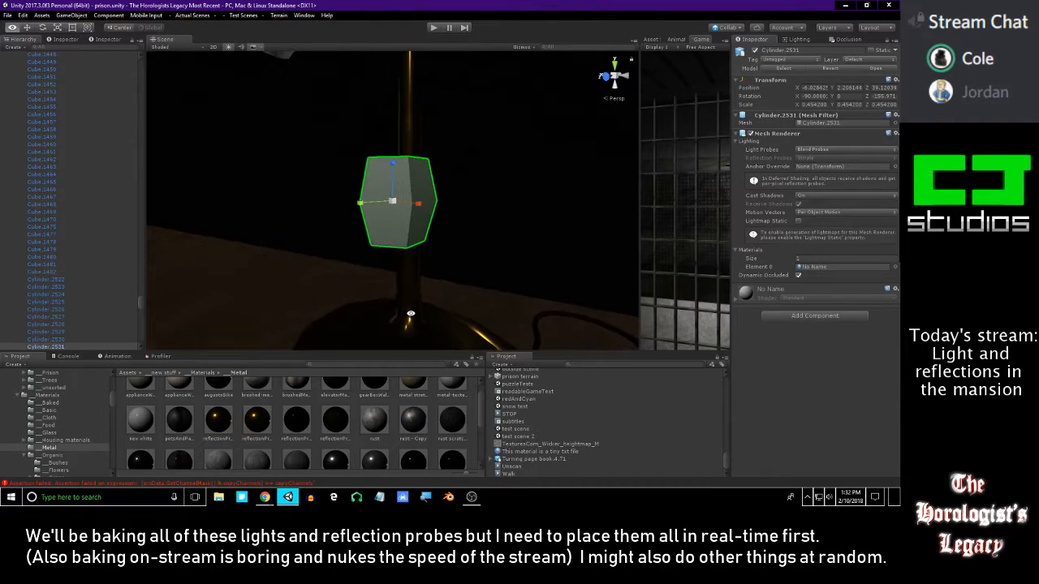
{"action": "left_click_drag", "start_coordinate": [258, 420], "coordinate": [491, 232]}
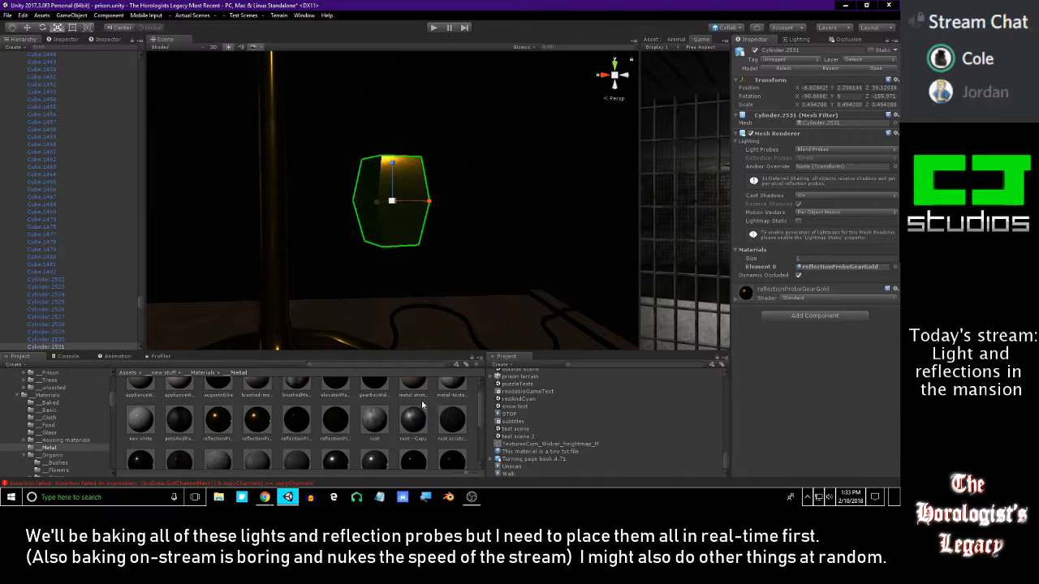
{"action": "left_click", "coordinate": [433, 271]}
- Duplicate the desk lamp's pull-chain strip, Plane.248, in place and flip the copy with a negative Z scale
{"action": "left_click_drag", "start_coordinate": [433, 271], "coordinate": [391, 174], "text": "alt"}
{"action": "scroll", "coordinate": [388, 177], "scroll_direction": "up", "scroll_amount": 2}
{"action": "scroll", "coordinate": [381, 175], "scroll_direction": "down", "scroll_amount": 2}
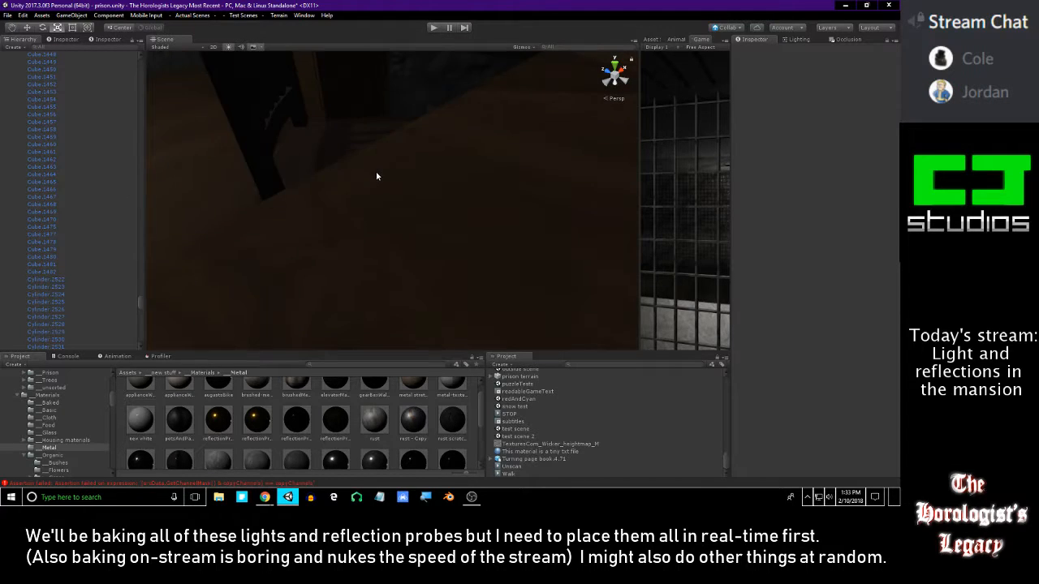
{"action": "middle_click_drag", "start_coordinate": [375, 174], "coordinate": [376, 197]}
{"action": "left_click_drag", "start_coordinate": [379, 176], "coordinate": [403, 62], "text": "alt"}
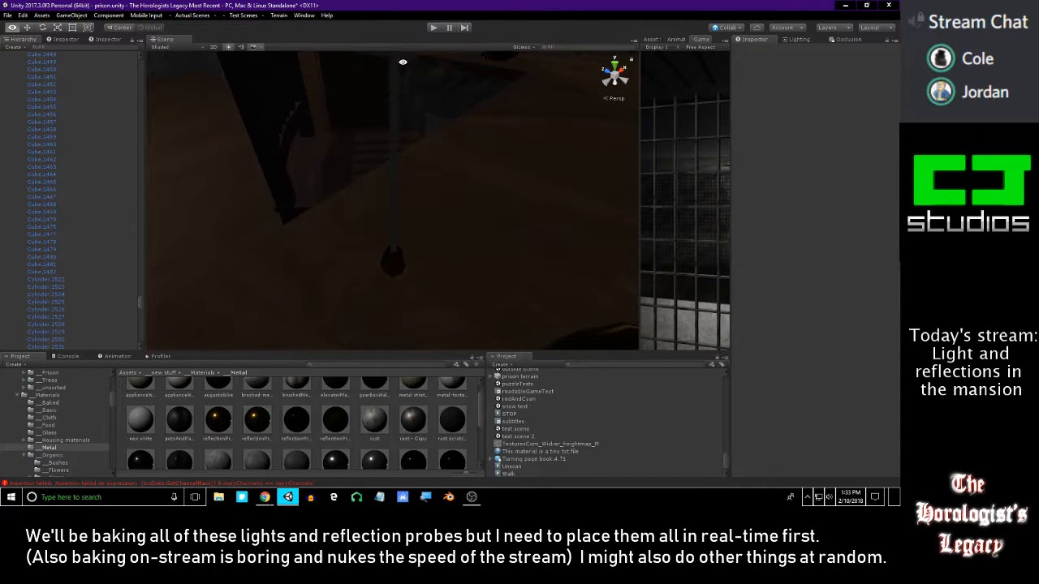
{"action": "left_click", "coordinate": [394, 98]}
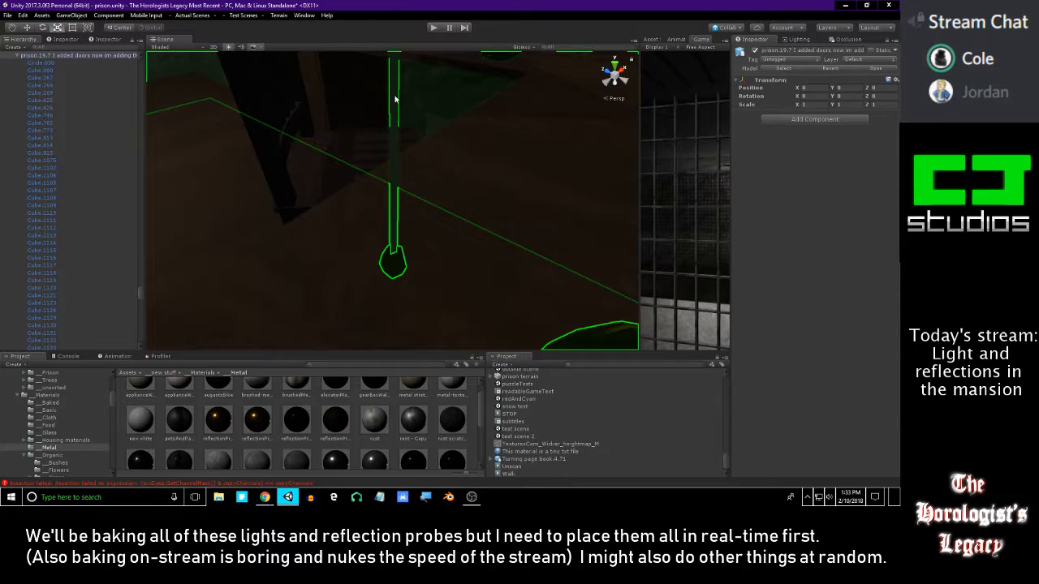
{"action": "mouse_move", "coordinate": [365, 108]}
{"action": "left_mouse_down", "text": "alt"}
{"action": "mouse_move", "coordinate": [369, 146]}
{"action": "mouse_move", "coordinate": [383, 111]}
{"action": "left_mouse_up", "text": "alt"}
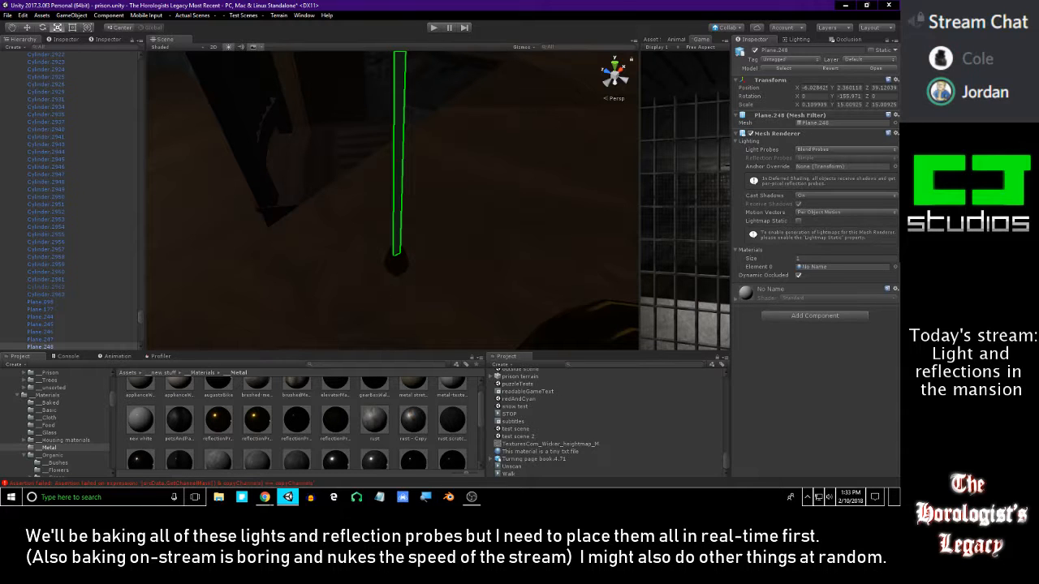
{"action": "key", "text": "alt+Tab"}
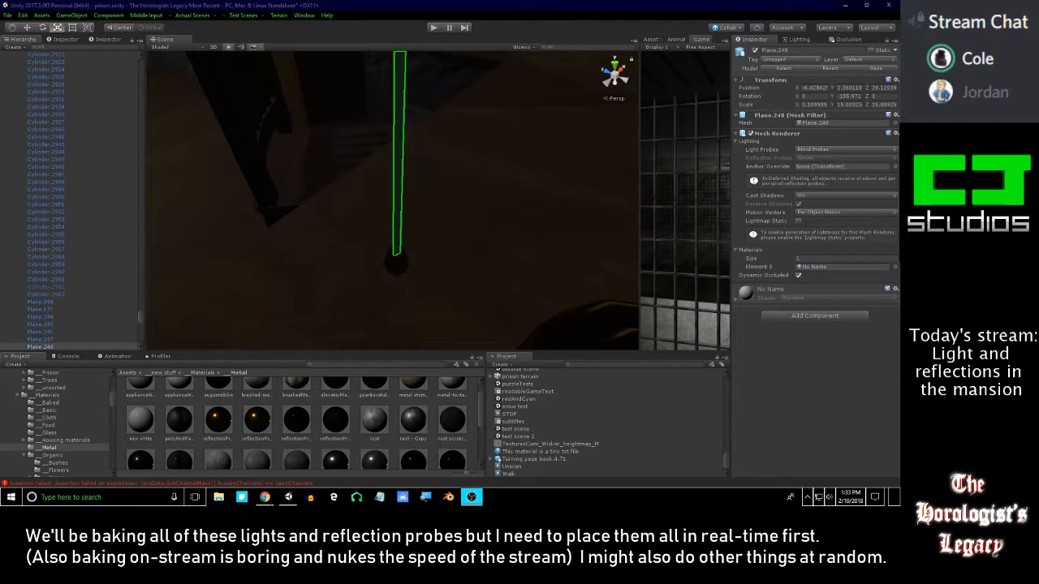
{"action": "mouse_move", "coordinate": [442, 1]}
{"action": "left_mouse_down"}
{"action": "mouse_move", "coordinate": [453, 38]}
{"action": "mouse_move", "coordinate": [468, 1]}
{"action": "left_mouse_up"}
{"action": "right_click", "coordinate": [352, 253]}
{"action": "key", "text": "f"}
{"action": "left_click_drag", "start_coordinate": [351, 252], "coordinate": [283, 235], "text": "alt"}
{"action": "key", "text": "ctrl+d"}
{"action": "left_click_drag", "start_coordinate": [406, 218], "coordinate": [555, 235], "text": "alt"}
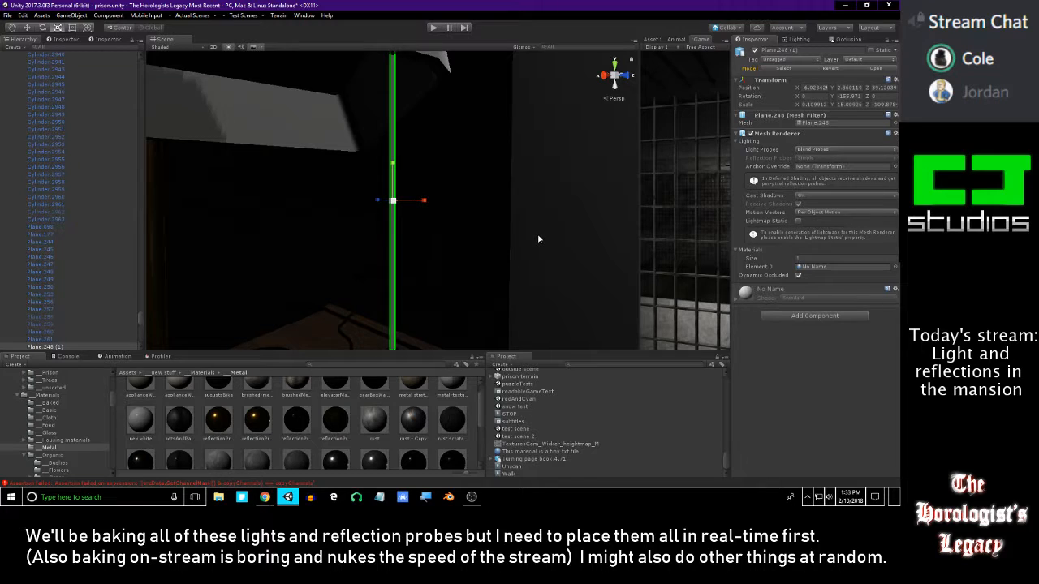
{"action": "left_click_drag", "start_coordinate": [537, 240], "coordinate": [490, 235], "text": "alt"}
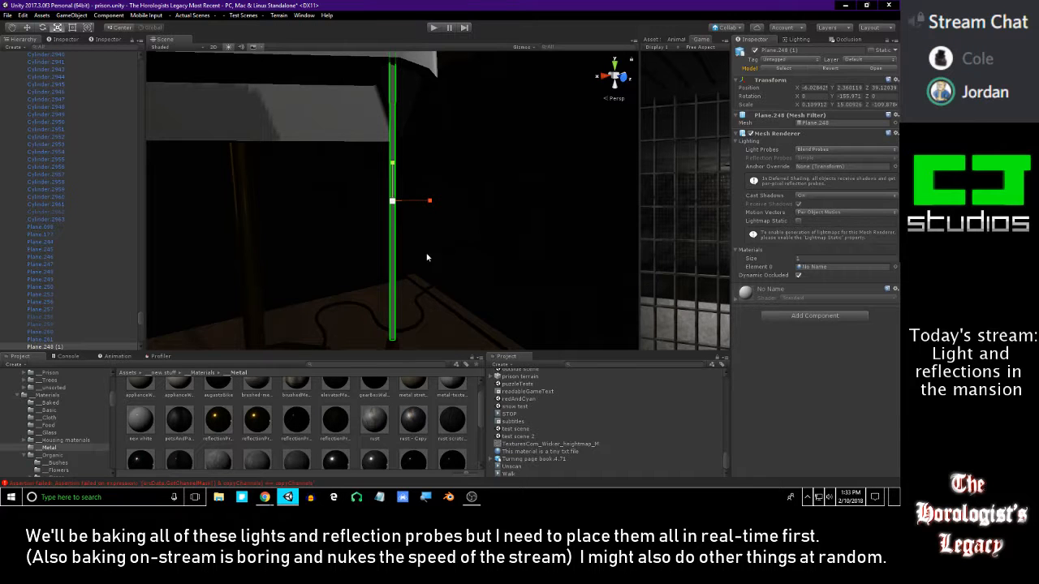
- Apply the wire material baked material from the __Baked materials folder to the desk lamp's cord, Cylinder.2554
{"action": "scroll", "coordinate": [426, 257], "scroll_direction": "up", "scroll_amount": 3}
{"action": "left_click", "coordinate": [459, 261]}
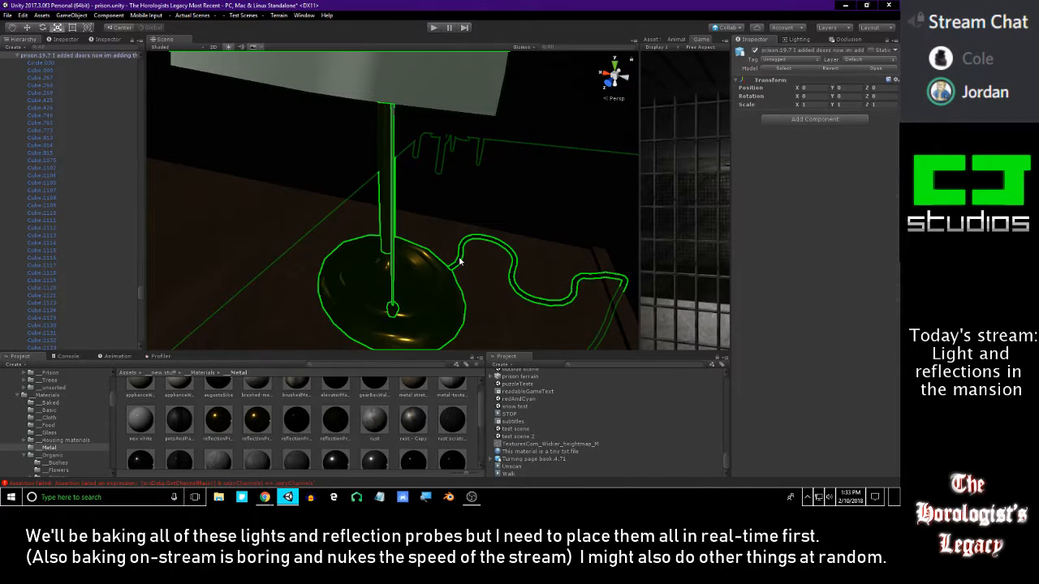
{"action": "left_click", "coordinate": [459, 261]}
{"action": "left_click", "coordinate": [832, 268]}
{"action": "left_click_drag", "start_coordinate": [284, 320], "coordinate": [344, 244], "text": "alt"}
{"action": "left_click", "coordinate": [126, 442]}
{"action": "left_click_drag", "start_coordinate": [126, 442], "coordinate": [90, 217]}
{"action": "left_click_drag", "start_coordinate": [339, 309], "coordinate": [582, 187]}
{"action": "right_click_drag", "start_coordinate": [582, 187], "coordinate": [421, 71], "text": "alt"}
{"action": "left_click_drag", "start_coordinate": [428, 162], "coordinate": [340, 393], "text": "alt"}
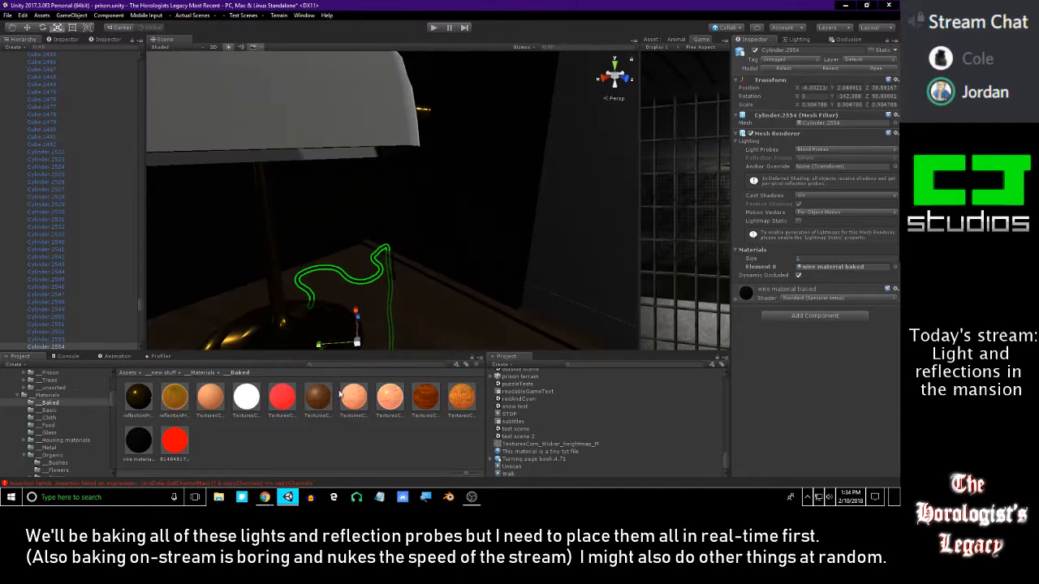
- Search the project assets for "pool" and apply the darker green poolLamp material variant to the desk lamp's shade
{"action": "type", "text": "pool"}
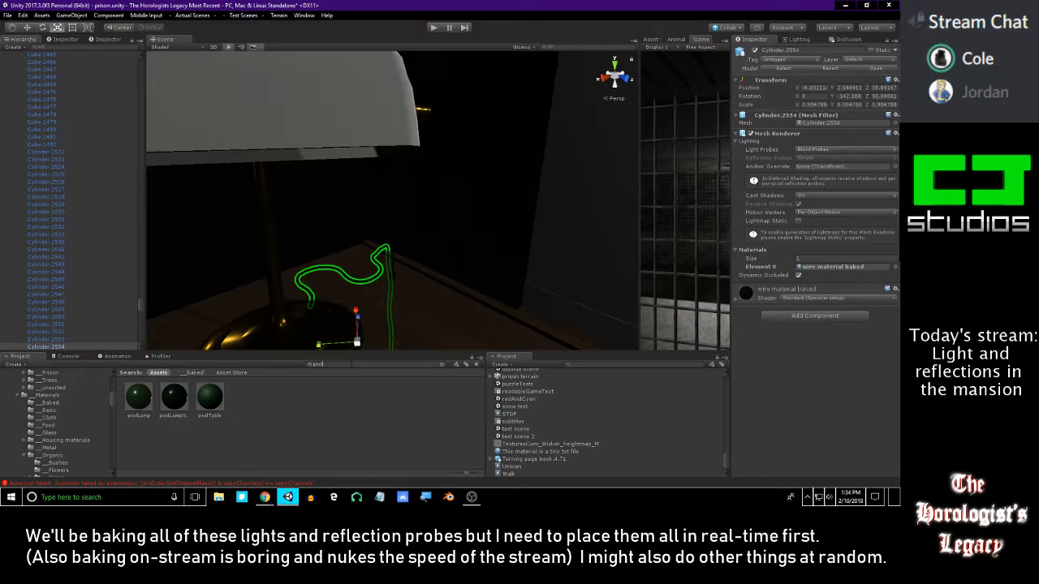
{"action": "left_click_drag", "start_coordinate": [315, 335], "coordinate": [300, 324], "text": "alt"}
{"action": "scroll", "coordinate": [274, 320], "scroll_direction": "down", "scroll_amount": 5}
{"action": "left_click_drag", "start_coordinate": [167, 407], "coordinate": [267, 150]}
{"action": "left_click_drag", "start_coordinate": [480, 266], "coordinate": [373, 429], "text": "alt"}
{"action": "scroll", "coordinate": [403, 246], "scroll_direction": "down", "scroll_amount": 6}
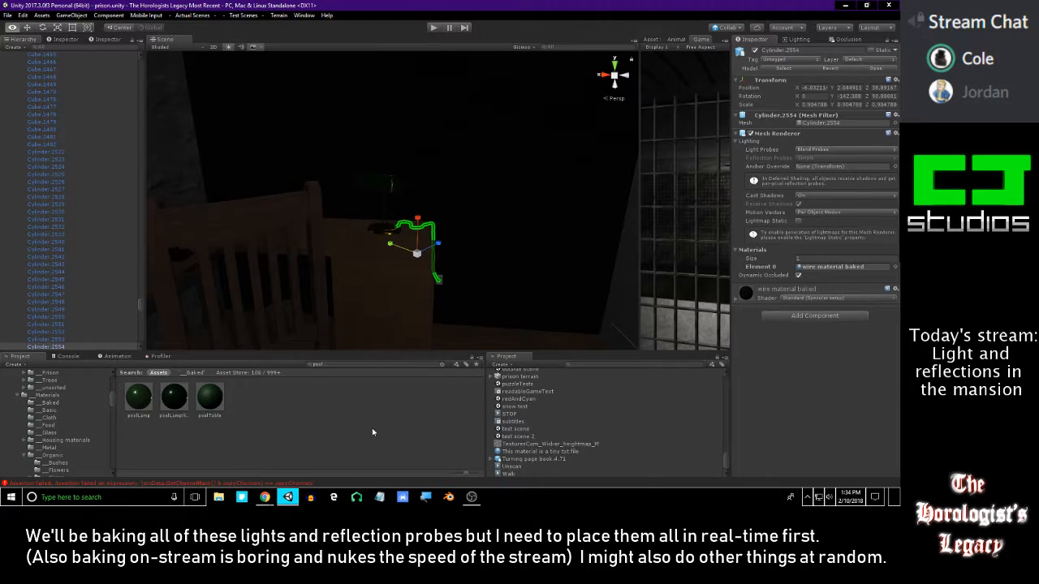
- Try scaling the dark wall Plane.245 behind the filing cabinets and undo the change
{"action": "left_click", "coordinate": [373, 428]}
{"action": "scroll", "coordinate": [428, 321], "scroll_direction": "down", "scroll_amount": 6}
{"action": "left_click_drag", "start_coordinate": [428, 317], "coordinate": [322, 381], "text": "alt"}
{"action": "left_click_drag", "start_coordinate": [459, 215], "coordinate": [410, 219], "text": "alt"}
{"action": "left_click", "coordinate": [452, 176]}
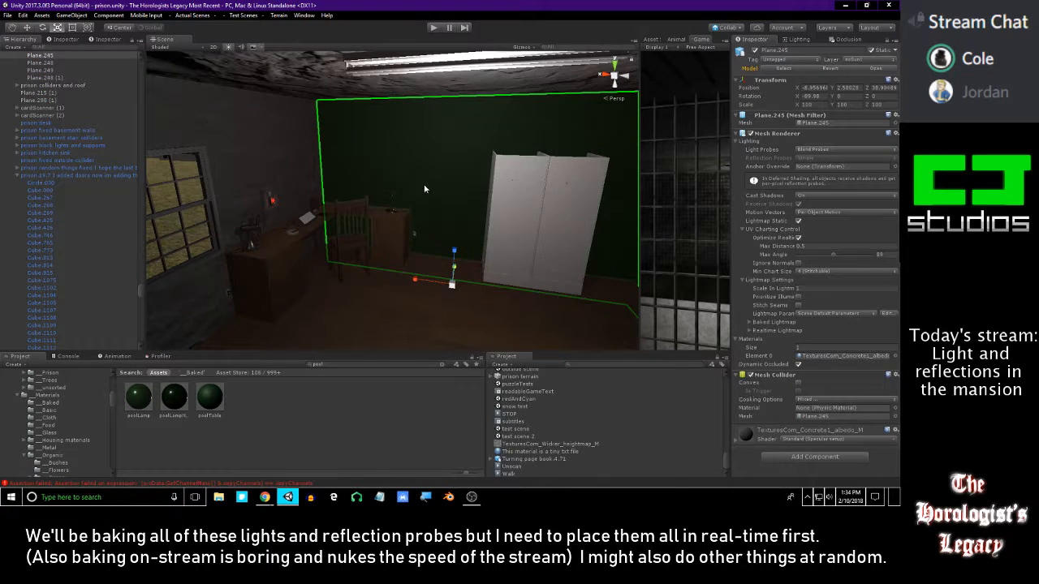
{"action": "left_click_drag", "start_coordinate": [456, 267], "coordinate": [456, 282]}
{"action": "key", "text": "ctrl+z"}
- Compare the lighting on the ceiling lamp, window wall Plane.177 and filing cabinets with the dark office wall
{"action": "right_click_drag", "start_coordinate": [455, 281], "coordinate": [615, 238]}
{"action": "key", "text": "w"}
{"action": "key", "text": "s"}
{"action": "key", "text": "w"}
{"action": "left_click", "coordinate": [376, 383]}
{"action": "right_click_drag", "start_coordinate": [387, 307], "coordinate": [555, 249]}
{"action": "right_click_drag", "start_coordinate": [456, 251], "coordinate": [464, 242]}
{"action": "left_click", "coordinate": [302, 173]}
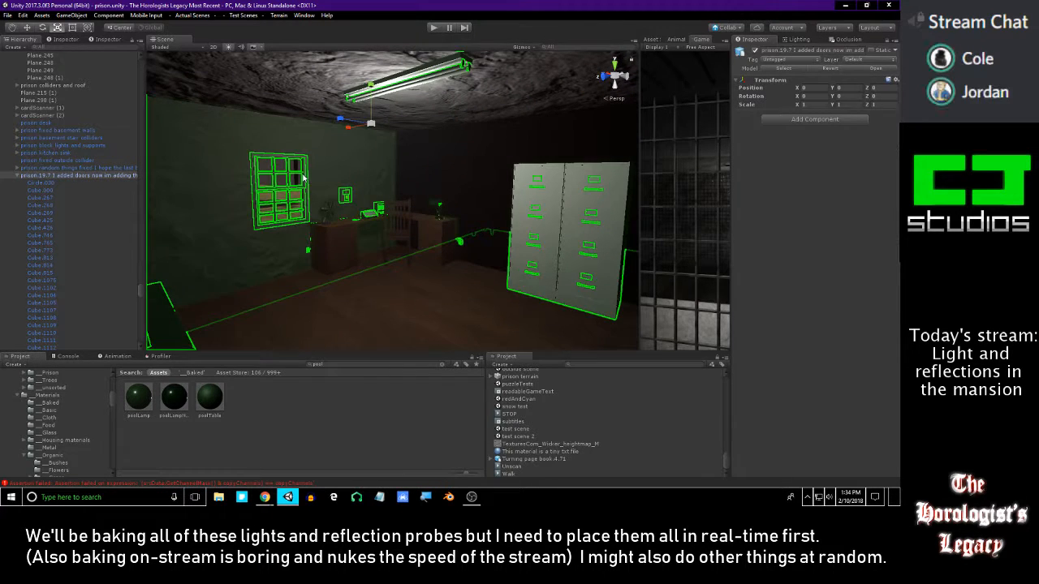
{"action": "right_click_drag", "start_coordinate": [299, 173], "coordinate": [405, 189]}
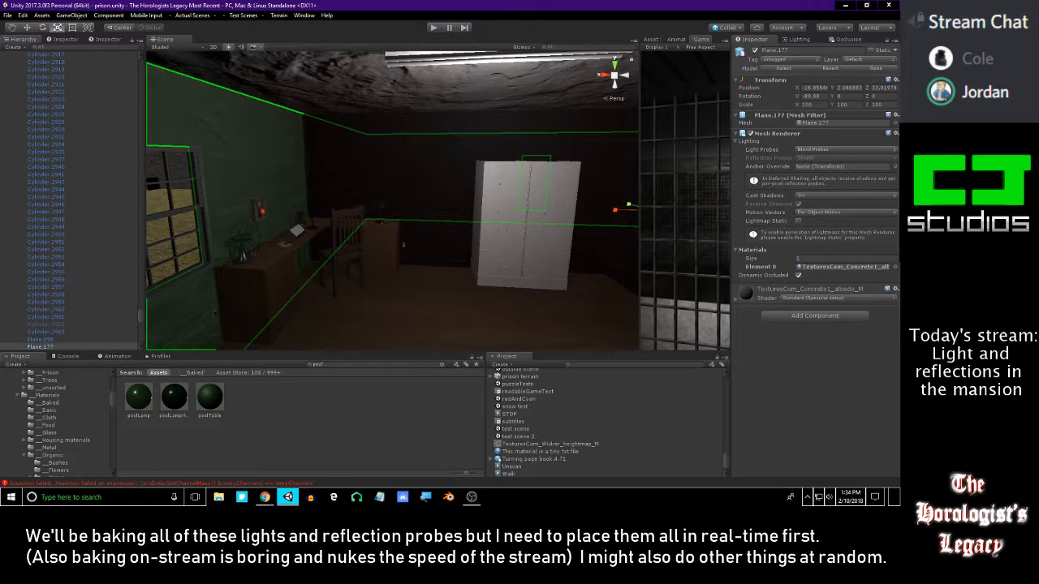
- Switch to Chrome, enlarge the low-poly waterfall screenshot to 250%, and return to the Unity scene
{"action": "key", "text": "alt+Tab"}
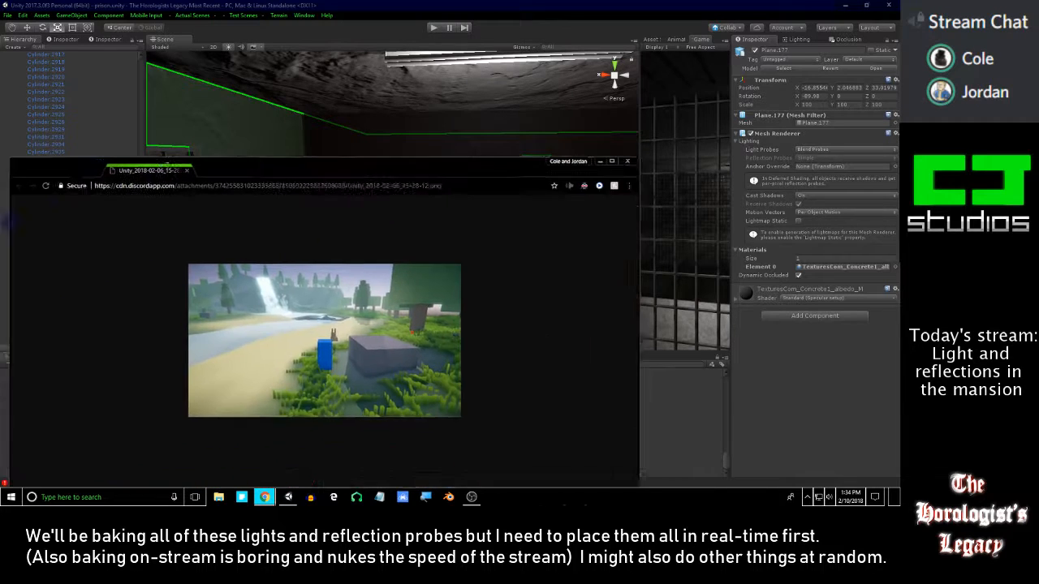
{"action": "scroll", "coordinate": [322, 274], "scroll_direction": "up", "scroll_amount": 6, "text": "ctrl"}
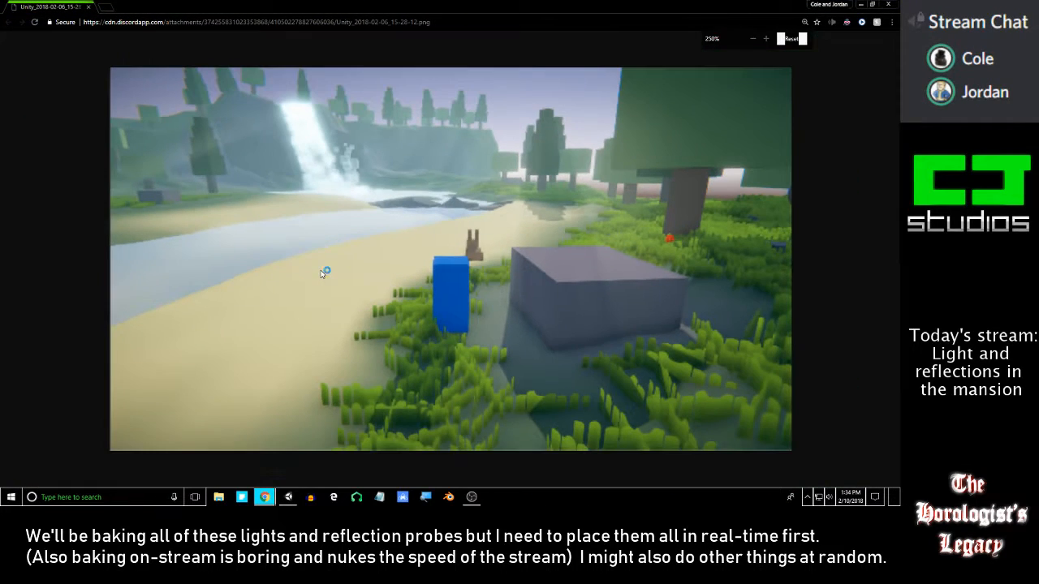
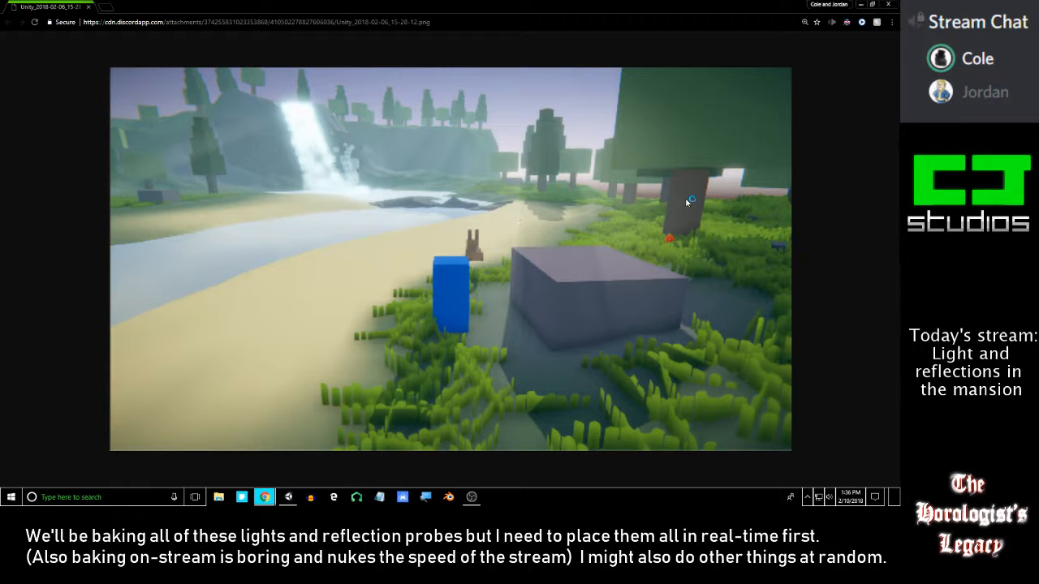
{"action": "left_click", "coordinate": [890, 6]}
- Examine the lighting around the office door, the small table with two chairs and the window wall
{"action": "right_click_drag", "start_coordinate": [523, 189], "coordinate": [651, 171]}
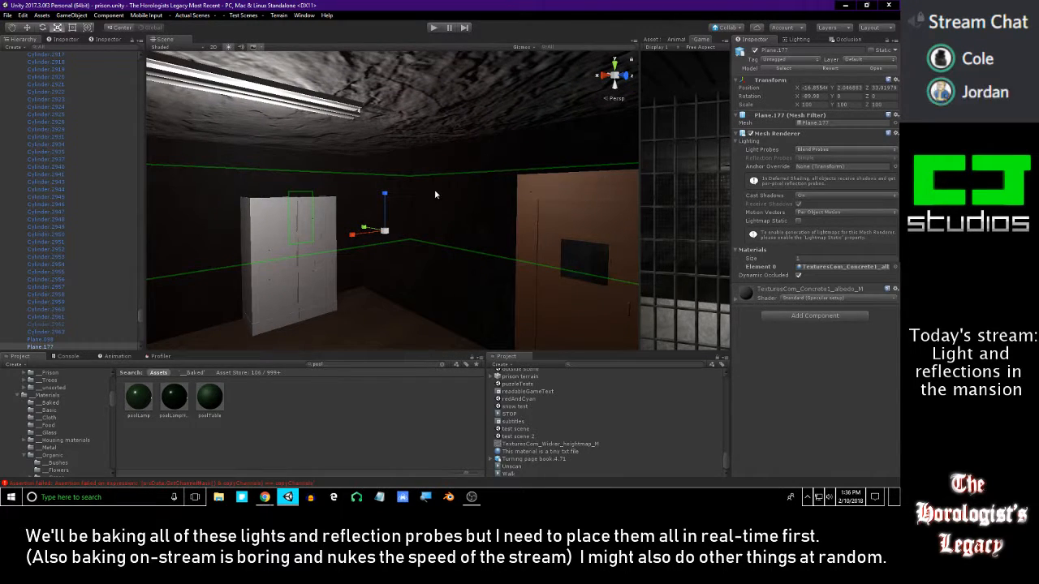
{"action": "right_click_drag", "start_coordinate": [503, 179], "coordinate": [342, 213]}
{"action": "mouse_move", "coordinate": [434, 226]}
{"action": "right_mouse_down"}
{"action": "mouse_move", "coordinate": [508, 203]}
{"action": "mouse_move", "coordinate": [506, 236]}
{"action": "mouse_move", "coordinate": [438, 214]}
{"action": "mouse_move", "coordinate": [390, 208]}
{"action": "mouse_move", "coordinate": [427, 225]}
{"action": "mouse_move", "coordinate": [326, 216]}
{"action": "mouse_move", "coordinate": [373, 281]}
{"action": "mouse_move", "coordinate": [505, 259]}
{"action": "mouse_move", "coordinate": [309, 248]}
{"action": "mouse_move", "coordinate": [389, 251]}
{"action": "mouse_move", "coordinate": [383, 225]}
{"action": "mouse_move", "coordinate": [478, 225]}
{"action": "mouse_move", "coordinate": [439, 238]}
{"action": "right_mouse_up"}
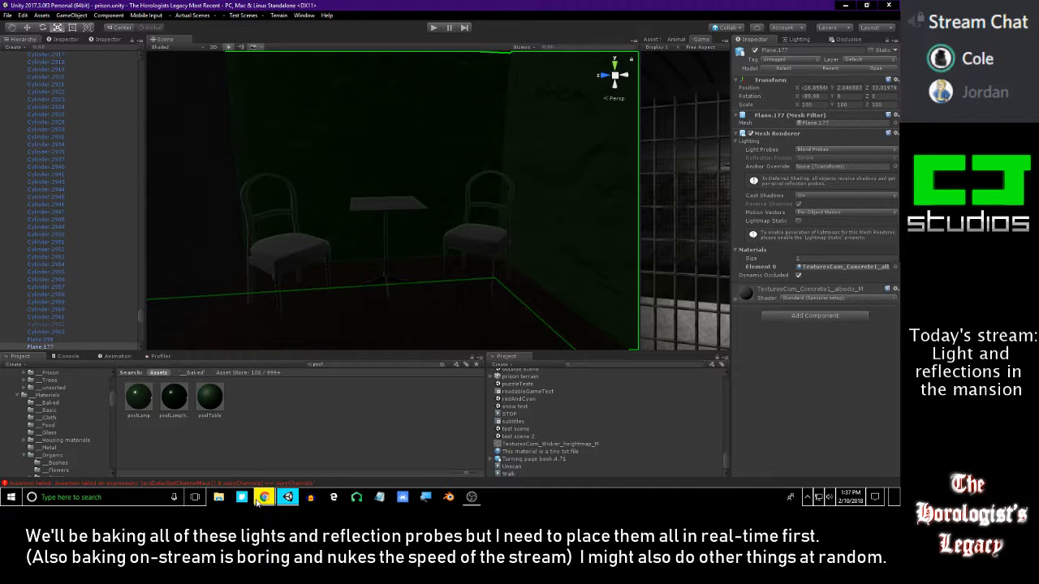
{"action": "mouse_move", "coordinate": [264, 497]}
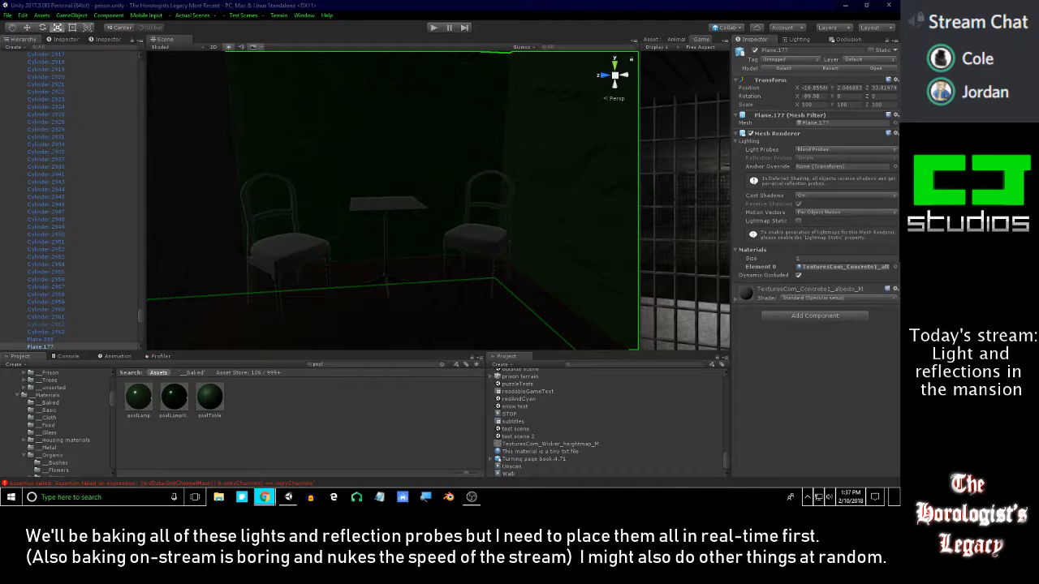
{"action": "left_click_drag", "start_coordinate": [451, 0], "coordinate": [511, 0]}
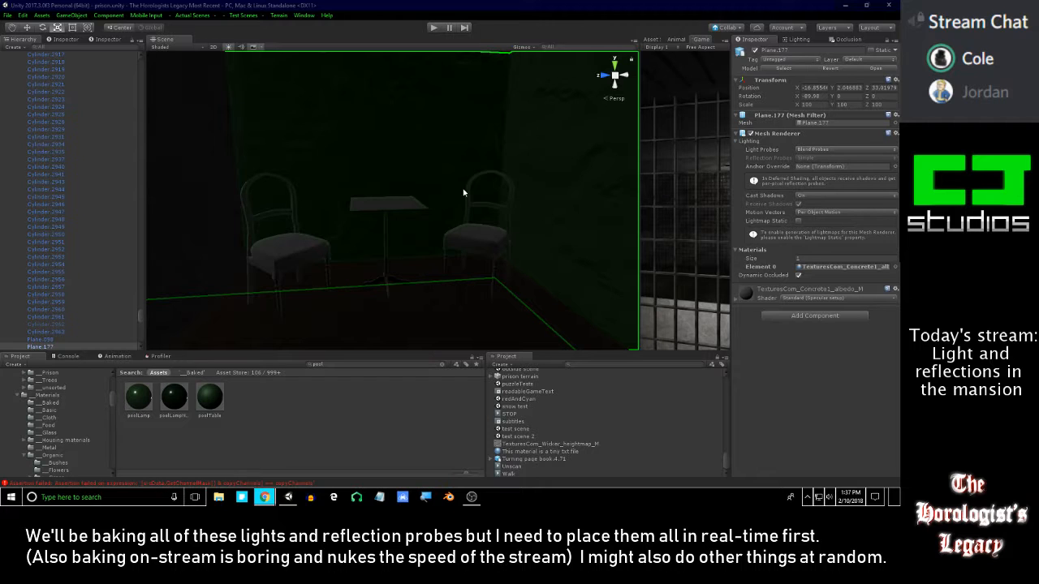
{"action": "right_click_drag", "start_coordinate": [450, 190], "coordinate": [392, 198]}
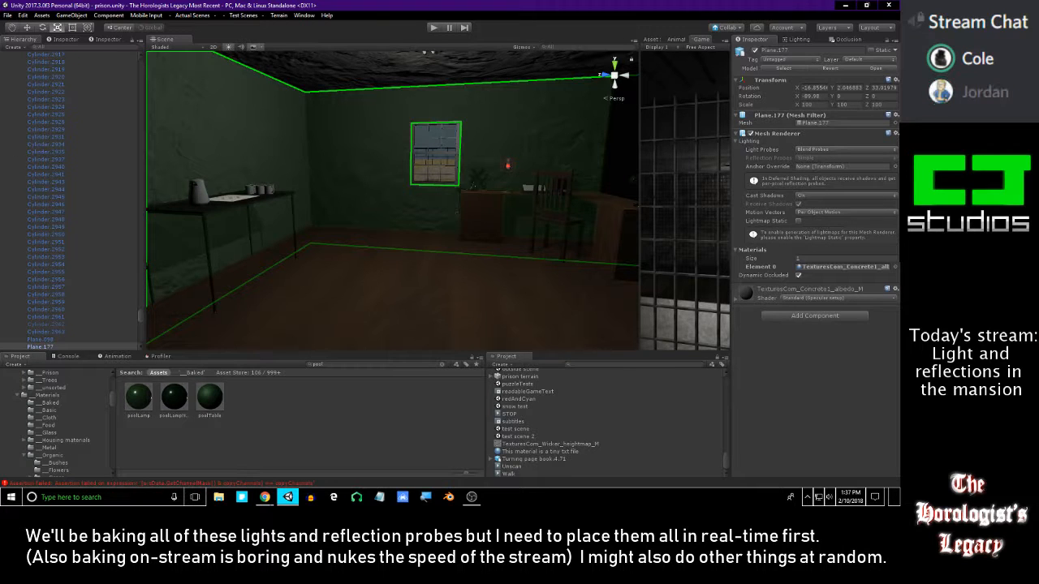
- Switch back to Chrome, inspect the waterfall in the low-poly screenshot up close, and return to Unity
{"action": "left_click", "coordinate": [264, 496]}
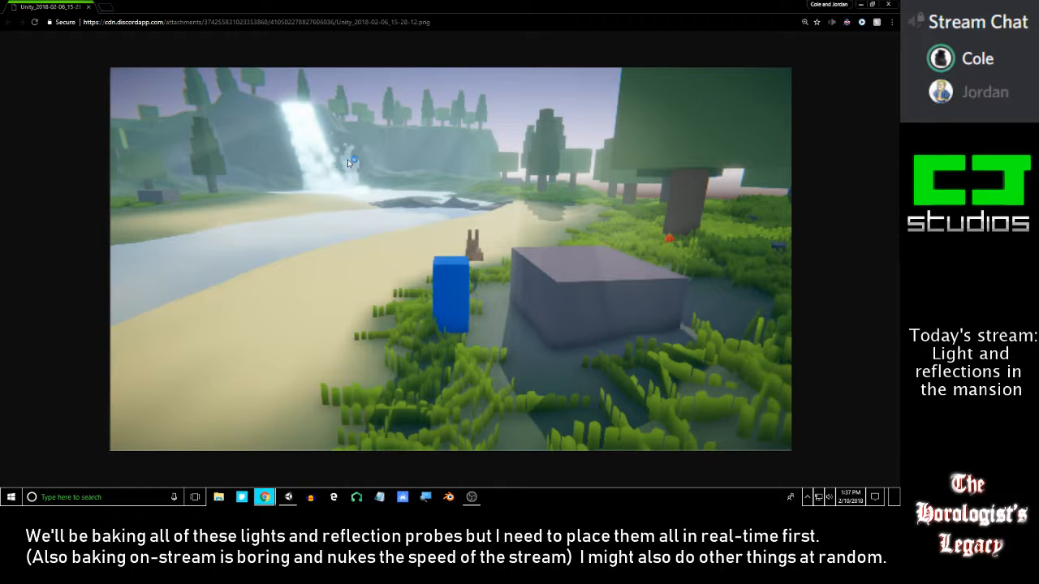
{"action": "scroll", "coordinate": [347, 163], "scroll_direction": "up", "scroll_amount": 5, "text": "ctrl"}
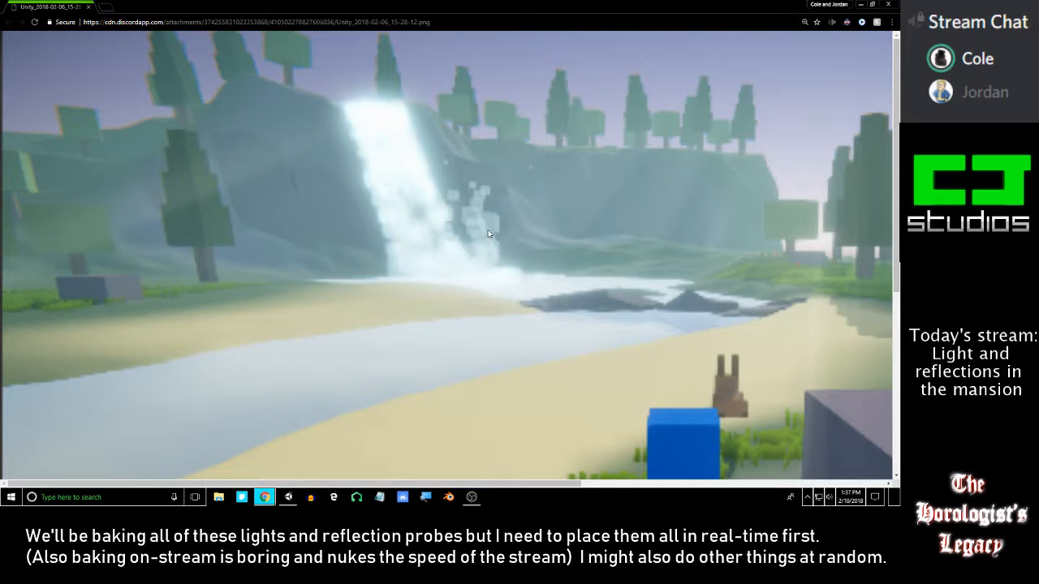
{"action": "scroll", "coordinate": [469, 230], "scroll_direction": "down", "scroll_amount": 3, "text": "ctrl"}
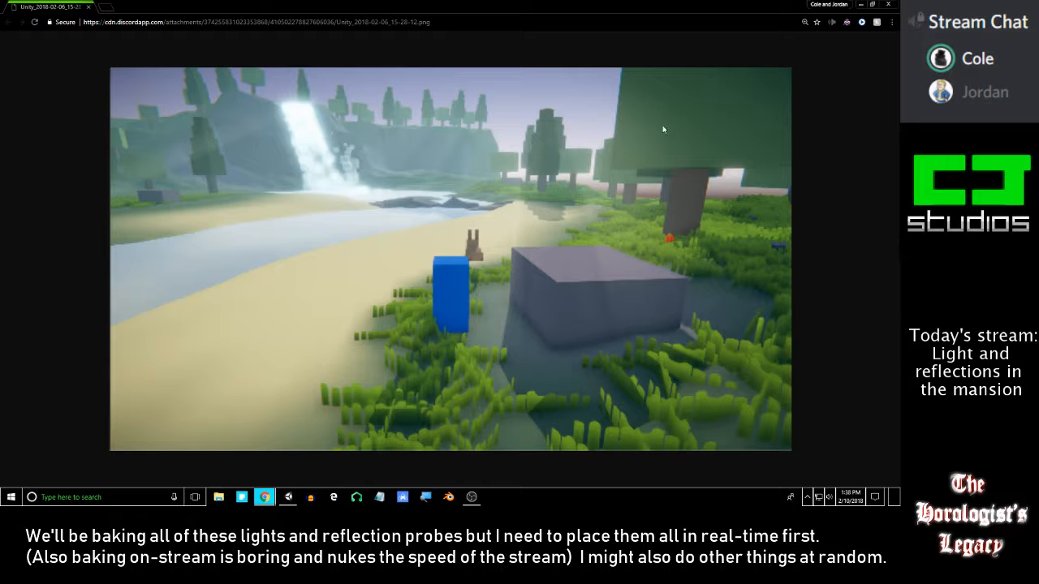
{"action": "left_click", "coordinate": [868, 9]}
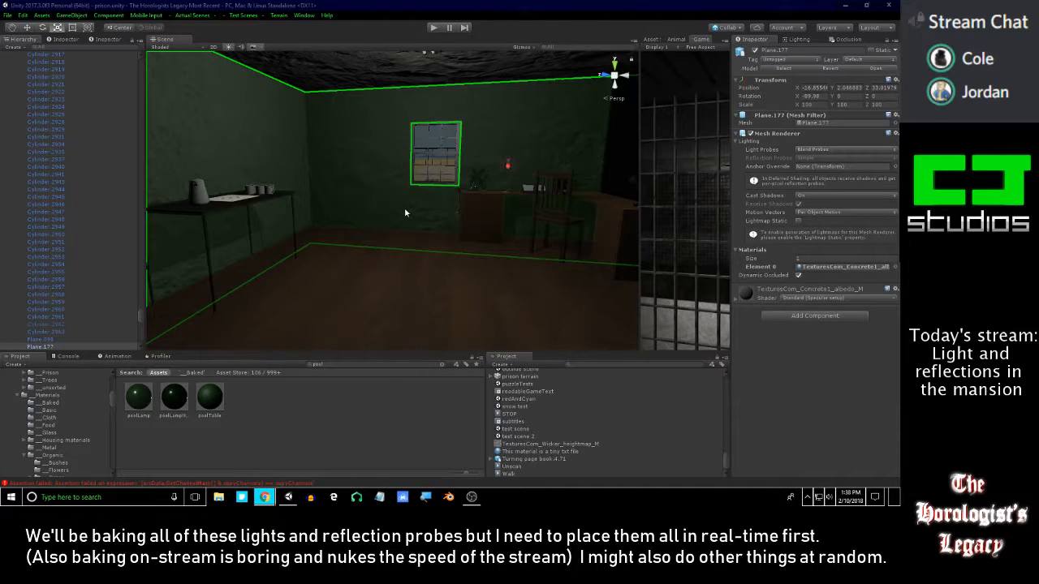
- Examine the window wall and the desk corner beside the dark wall from several angles
{"action": "right_click_drag", "start_coordinate": [405, 211], "coordinate": [382, 184]}
{"action": "key", "text": "alt+Tab"}
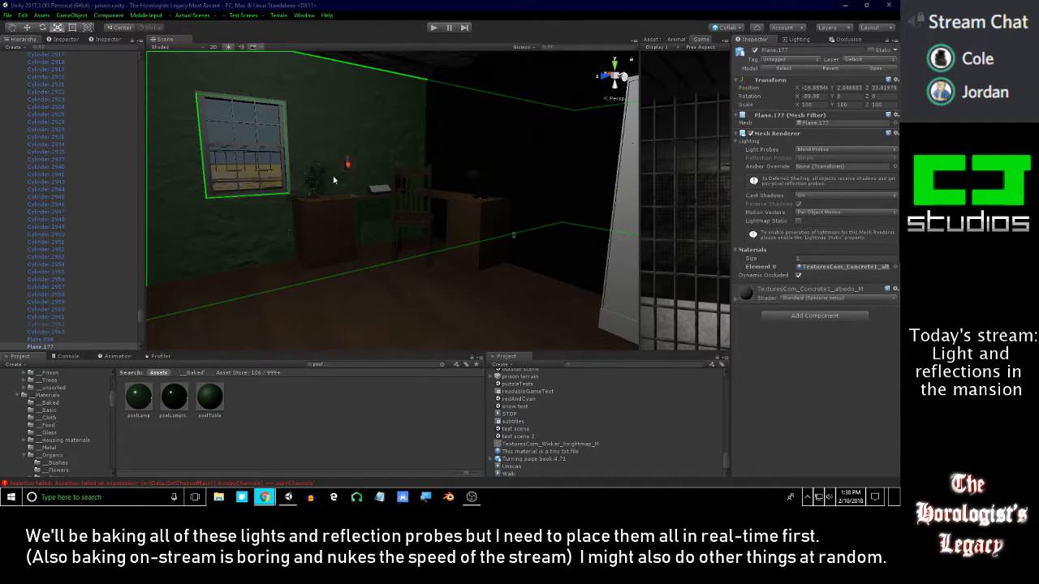
{"action": "right_click_drag", "start_coordinate": [334, 180], "coordinate": [332, 183]}
{"action": "left_click", "coordinate": [829, 498]}
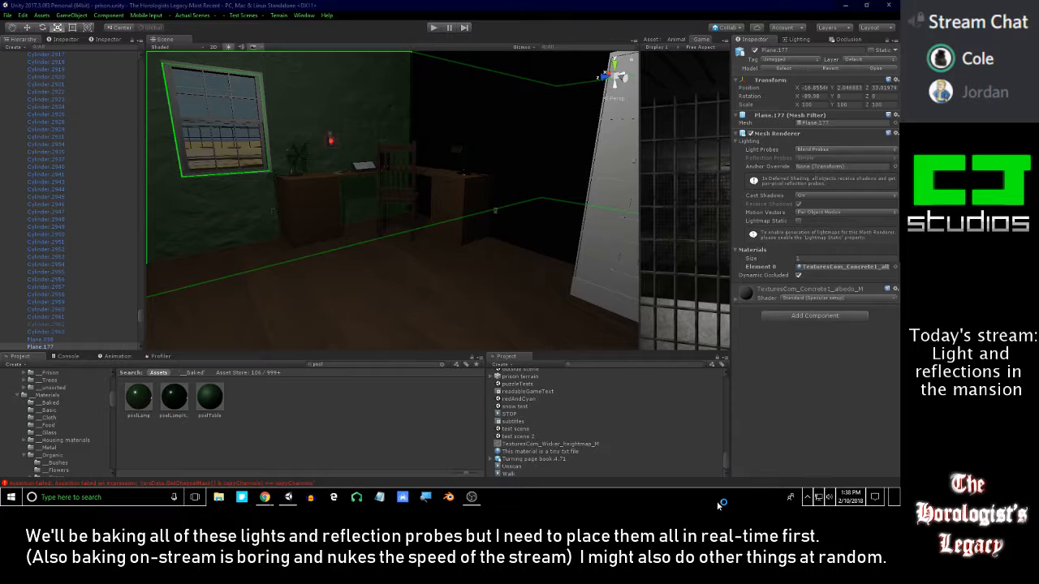
{"action": "left_click", "coordinate": [696, 505]}
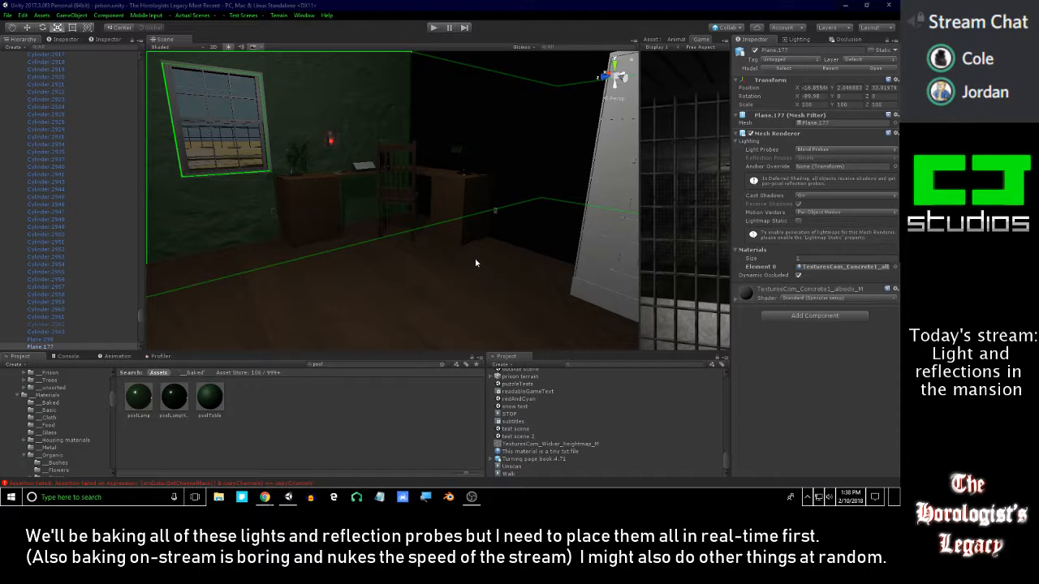
{"action": "right_click_drag", "start_coordinate": [492, 249], "coordinate": [512, 211]}
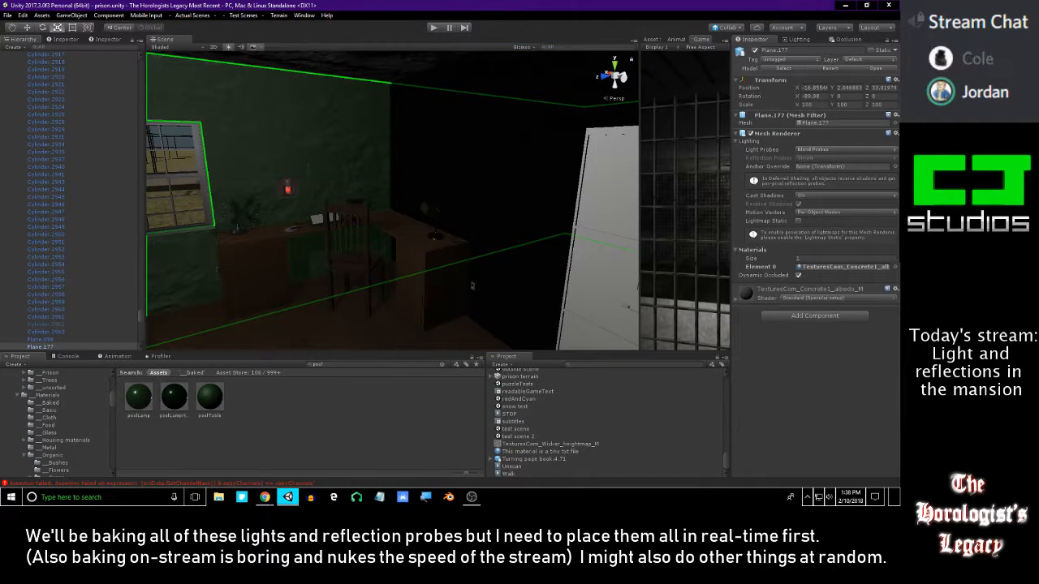
{"action": "key", "text": "alt+Tab"}
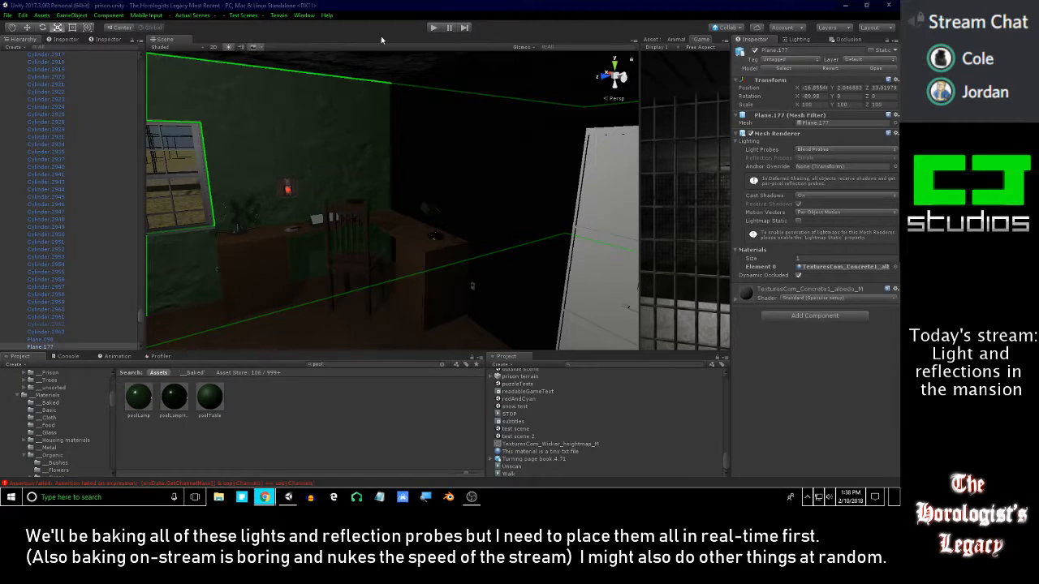
- Raise the Windows speaker volume
{"action": "left_click", "coordinate": [818, 496]}
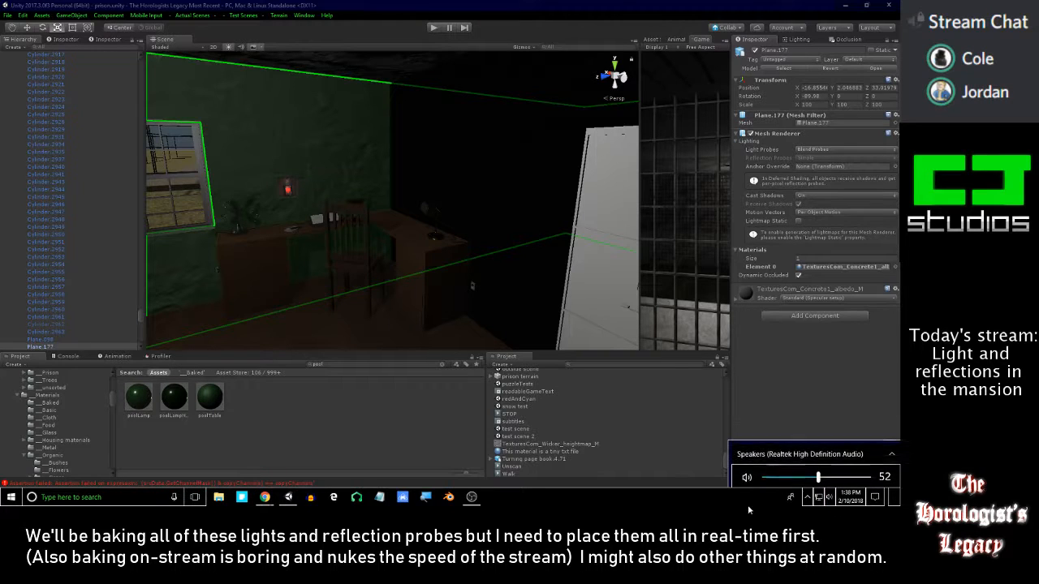
{"action": "left_click", "coordinate": [696, 508]}
{"action": "left_click", "coordinate": [828, 497]}
{"action": "scroll", "coordinate": [693, 510], "scroll_direction": "up", "scroll_amount": 4}
{"action": "scroll", "coordinate": [693, 510], "scroll_direction": "up", "scroll_amount": 5}
{"action": "left_click", "coordinate": [692, 505]}
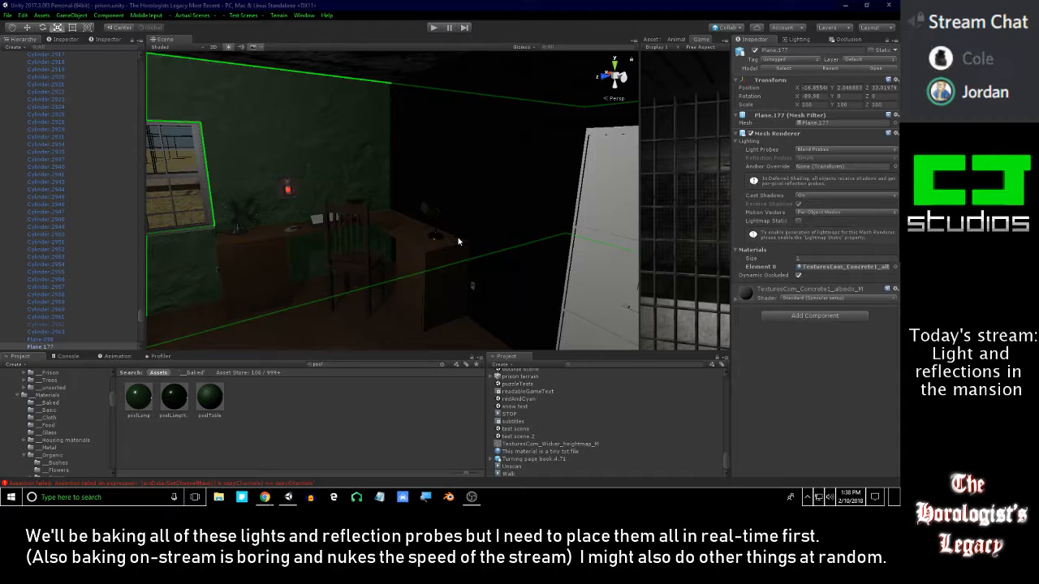
- Select the office window's frame and locate its metal-texture2 material in the project assets
{"action": "left_click_drag", "start_coordinate": [459, 235], "coordinate": [522, 233], "text": "alt"}
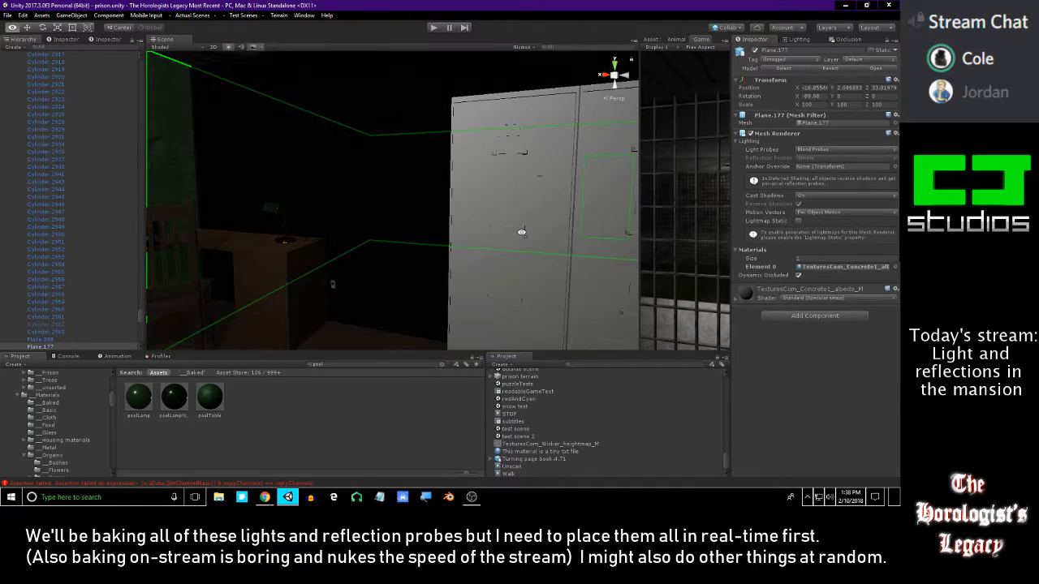
{"action": "mouse_move", "coordinate": [521, 233]}
{"action": "right_mouse_down"}
{"action": "mouse_move", "coordinate": [455, 229]}
{"action": "mouse_move", "coordinate": [508, 234]}
{"action": "right_mouse_up"}
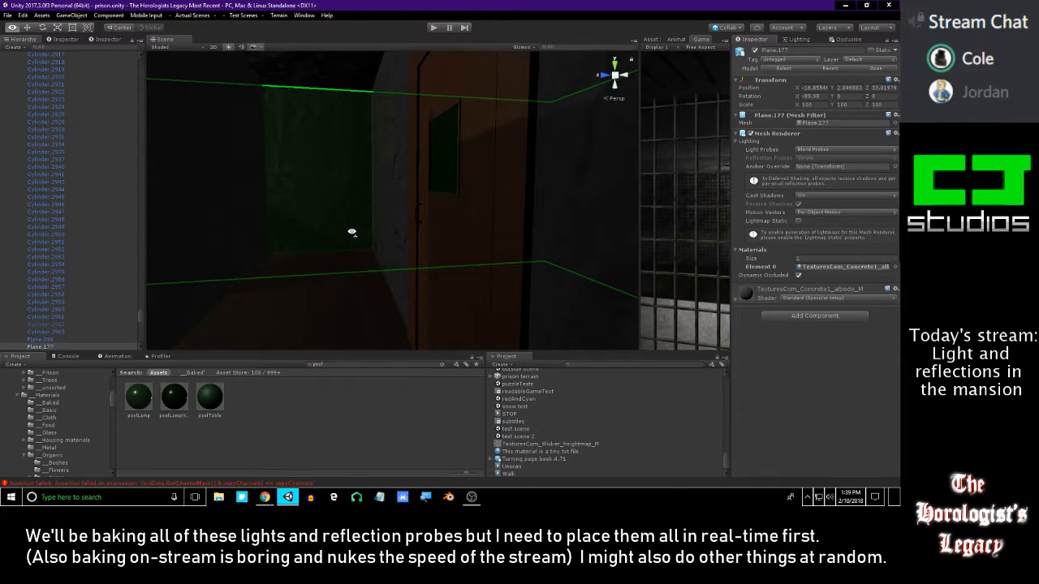
{"action": "right_click_drag", "start_coordinate": [351, 232], "coordinate": [658, 213]}
{"action": "right_click_drag", "start_coordinate": [453, 196], "coordinate": [418, 207]}
{"action": "left_click", "coordinate": [423, 211]}
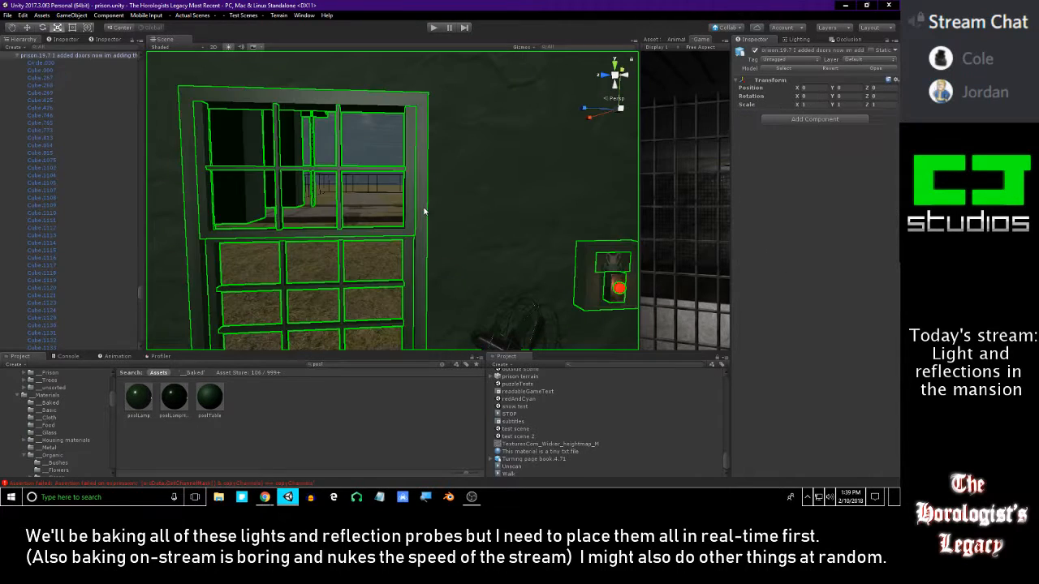
{"action": "left_click", "coordinate": [426, 193]}
{"action": "left_click", "coordinate": [837, 267]}
{"action": "right_click_drag", "start_coordinate": [516, 211], "coordinate": [532, 230]}
{"action": "left_click_drag", "start_coordinate": [362, 399], "coordinate": [385, 247]}
{"action": "right_click_drag", "start_coordinate": [385, 248], "coordinate": [387, 279]}
{"action": "key", "text": "ctrl+z"}
- Apply the glossy black metal-texture material to the filing cabinet's body and check it from the front
{"action": "left_click_drag", "start_coordinate": [389, 397], "coordinate": [301, 260]}
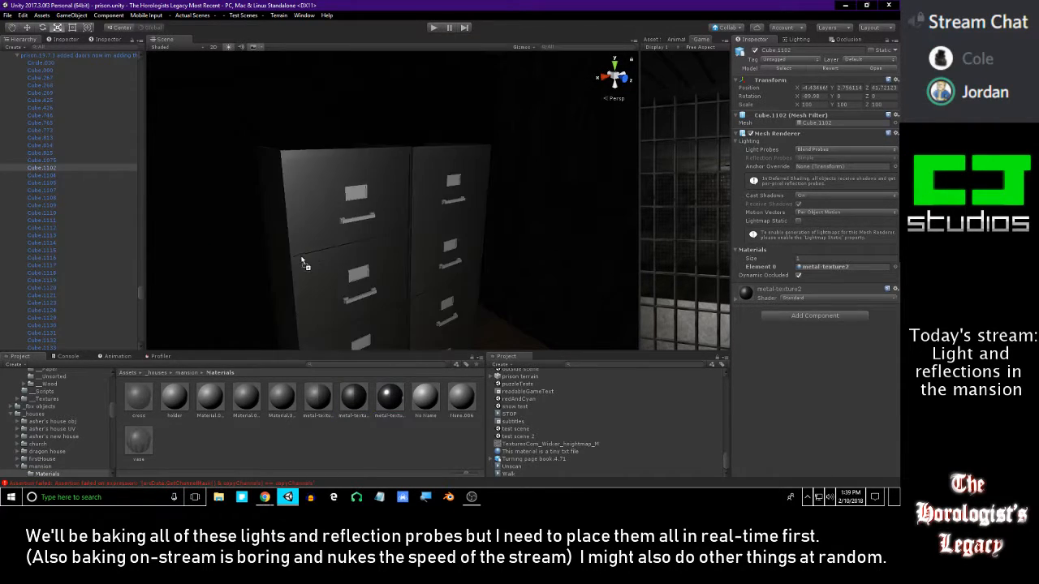
{"action": "right_click_drag", "start_coordinate": [346, 241], "coordinate": [440, 226]}
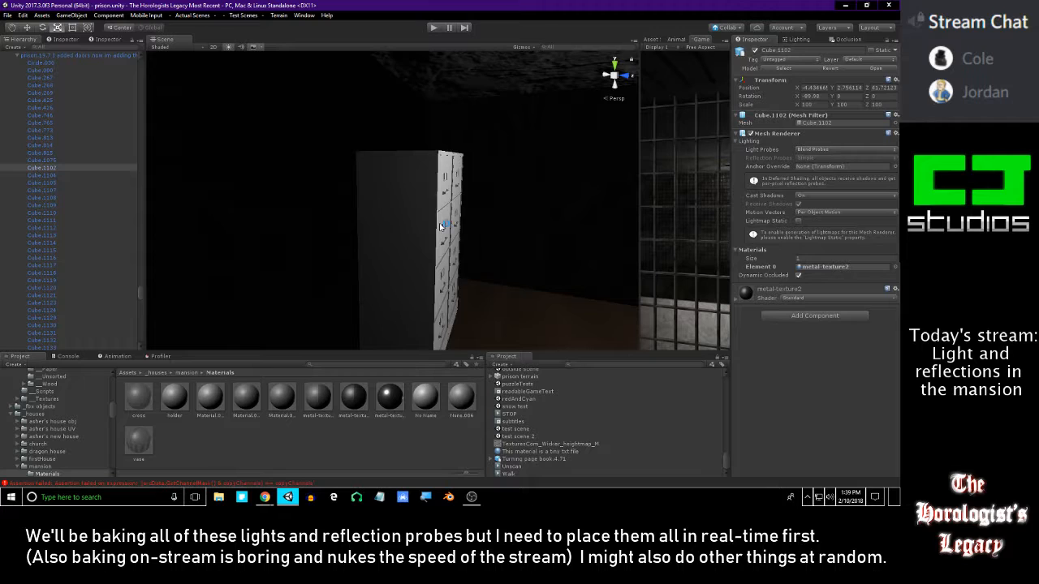
{"action": "left_click_drag", "start_coordinate": [441, 227], "coordinate": [367, 227], "text": "alt"}
{"action": "left_click_drag", "start_coordinate": [511, 173], "coordinate": [437, 142], "text": "alt"}
{"action": "left_click", "coordinate": [438, 142]}
{"action": "left_click", "coordinate": [437, 142]}
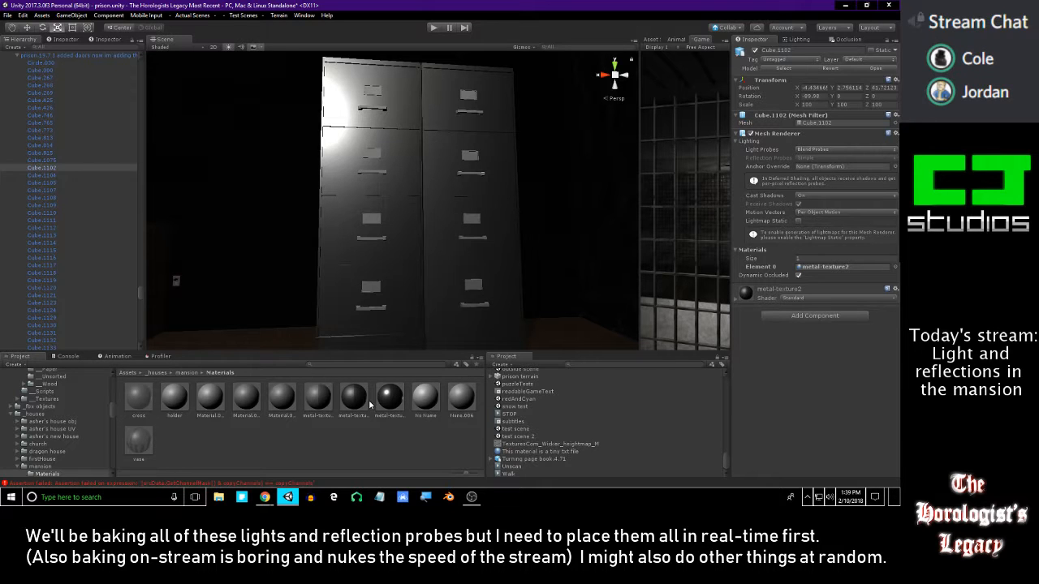
- Apply the same glossy metal-texture material to the filing cabinet's drawer label plates and handles
{"action": "left_click_drag", "start_coordinate": [376, 265], "coordinate": [421, 290], "text": "alt"}
{"action": "key", "text": "w"}
{"action": "right_click_drag", "start_coordinate": [421, 290], "coordinate": [396, 302]}
{"action": "left_click_drag", "start_coordinate": [391, 398], "coordinate": [369, 163]}
{"action": "key", "text": "w"}
{"action": "right_click_drag", "start_coordinate": [406, 191], "coordinate": [406, 316]}
{"action": "key", "text": "s"}
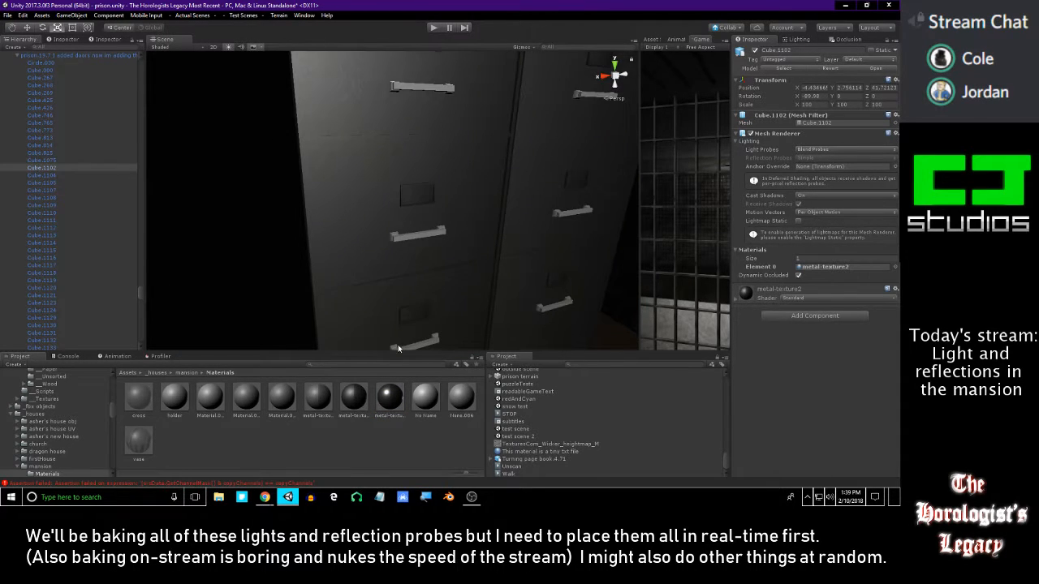
{"action": "left_click_drag", "start_coordinate": [409, 88], "coordinate": [408, 87]}
{"action": "key", "text": "s"}
{"action": "right_click_drag", "start_coordinate": [408, 88], "coordinate": [362, 100]}
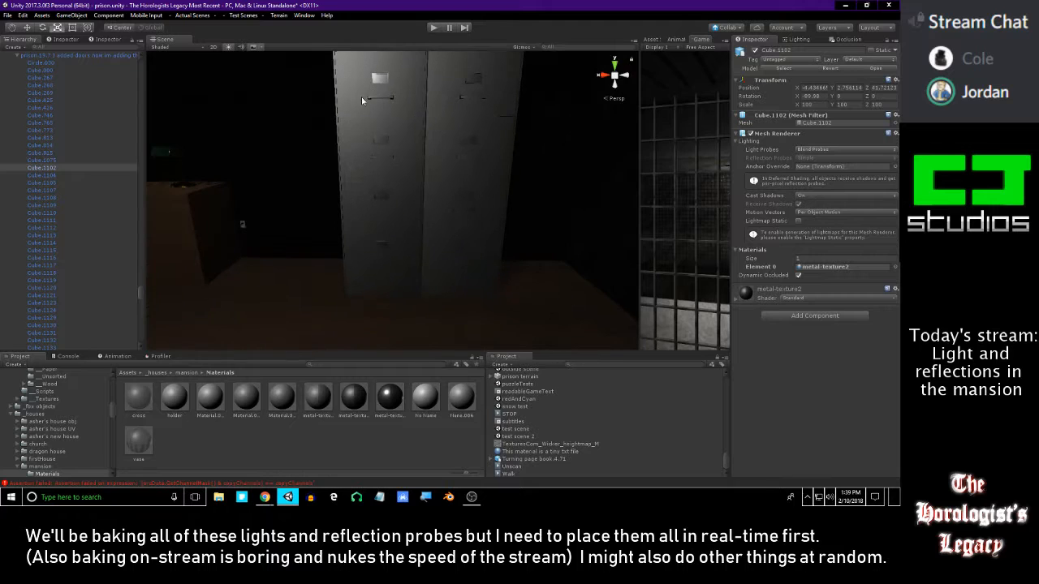
{"action": "right_click_drag", "start_coordinate": [398, 177], "coordinate": [352, 170]}
{"action": "key", "text": "s"}
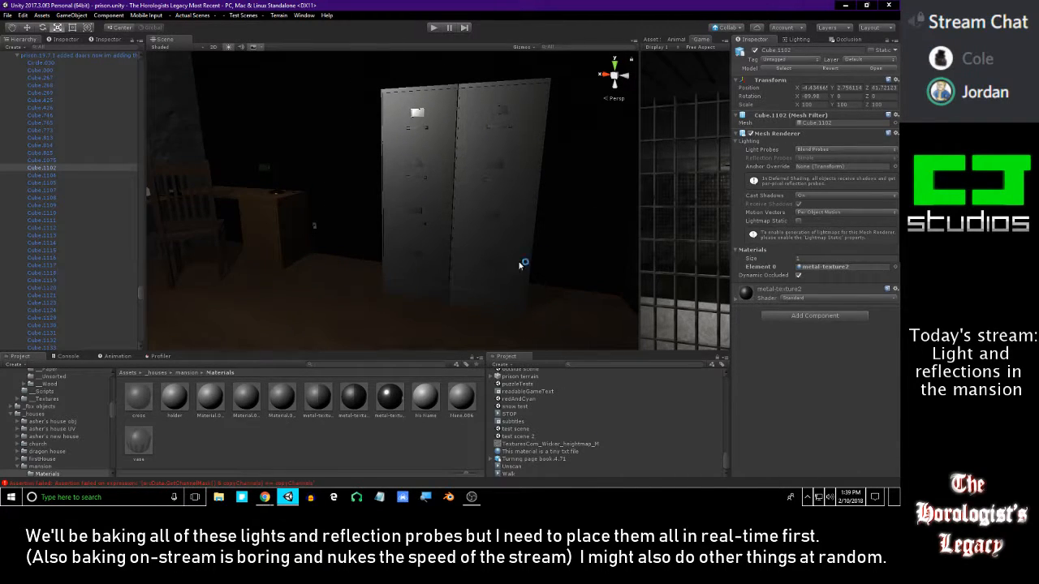
{"action": "right_click", "coordinate": [828, 498]}
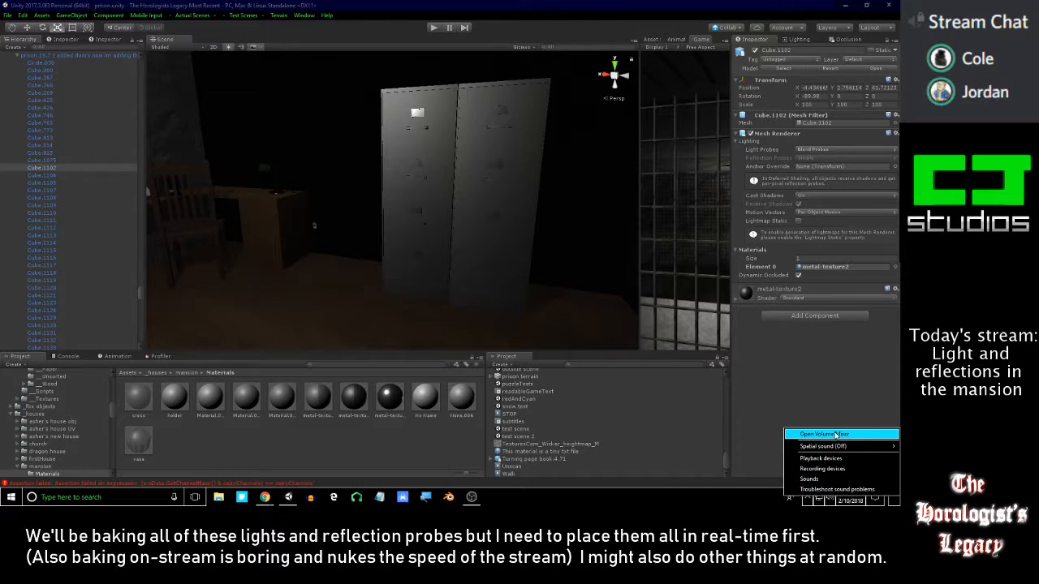
{"action": "left_click", "coordinate": [653, 501]}
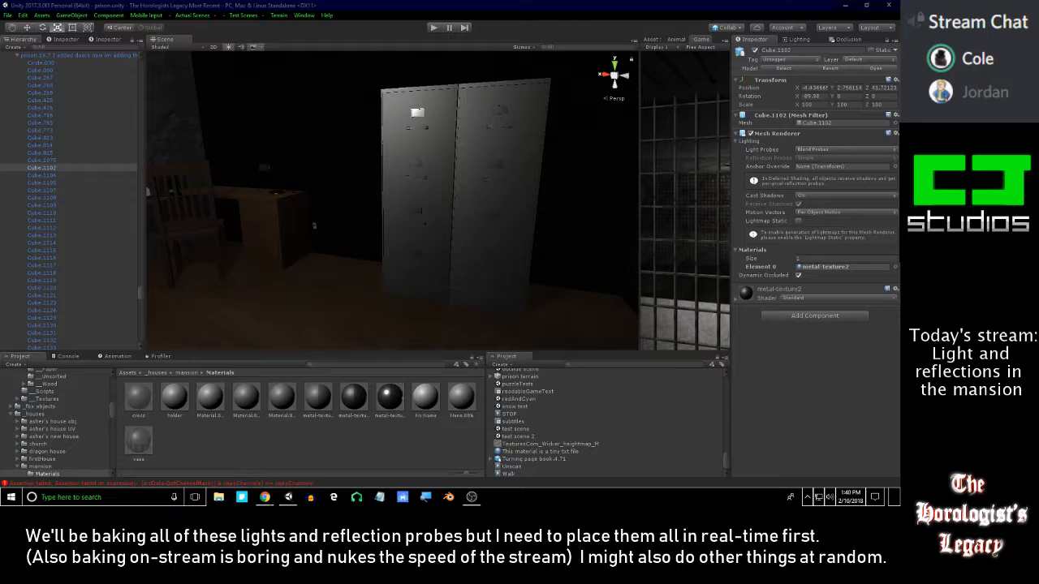
{"action": "left_click", "coordinate": [264, 497]}
- Search the hierarchy for "light" and step up through the point lights to Point light (21)
{"action": "right_click_drag", "start_coordinate": [466, 245], "coordinate": [405, 213]}
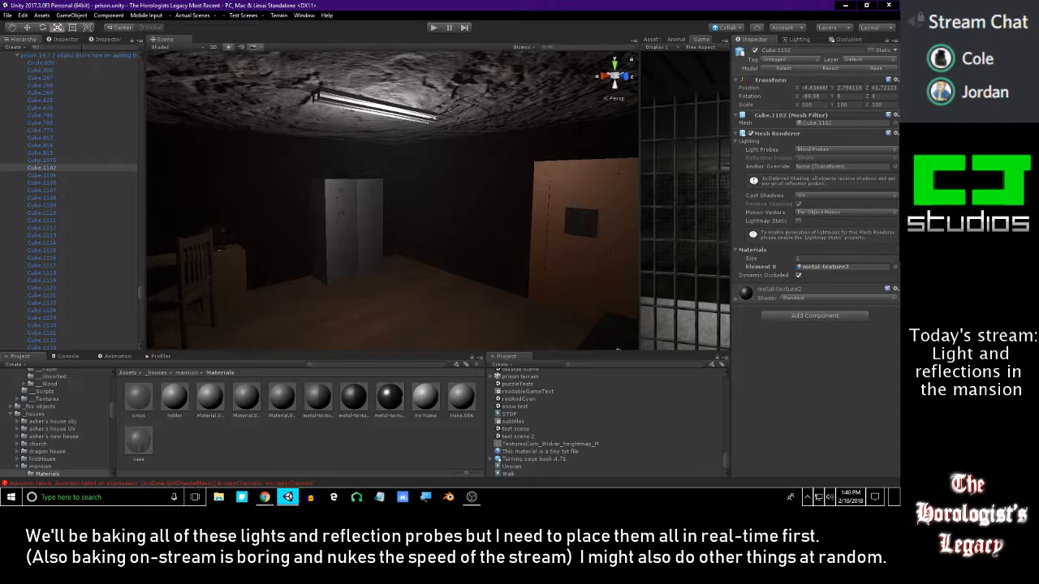
{"action": "key", "text": "ctrl+f"}
{"action": "type", "text": "light"}
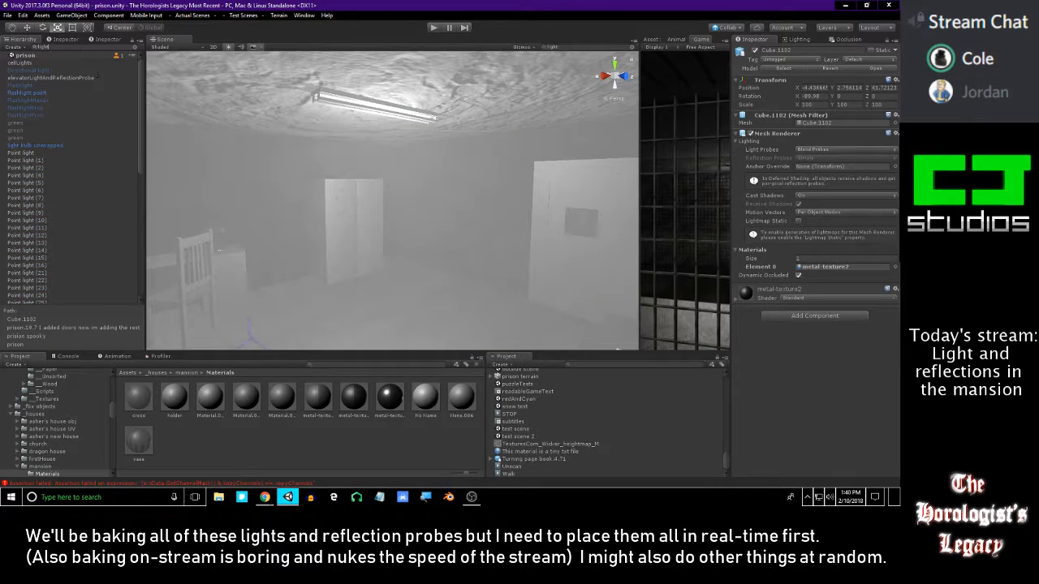
{"action": "scroll", "coordinate": [65, 208], "scroll_direction": "down", "scroll_amount": 10}
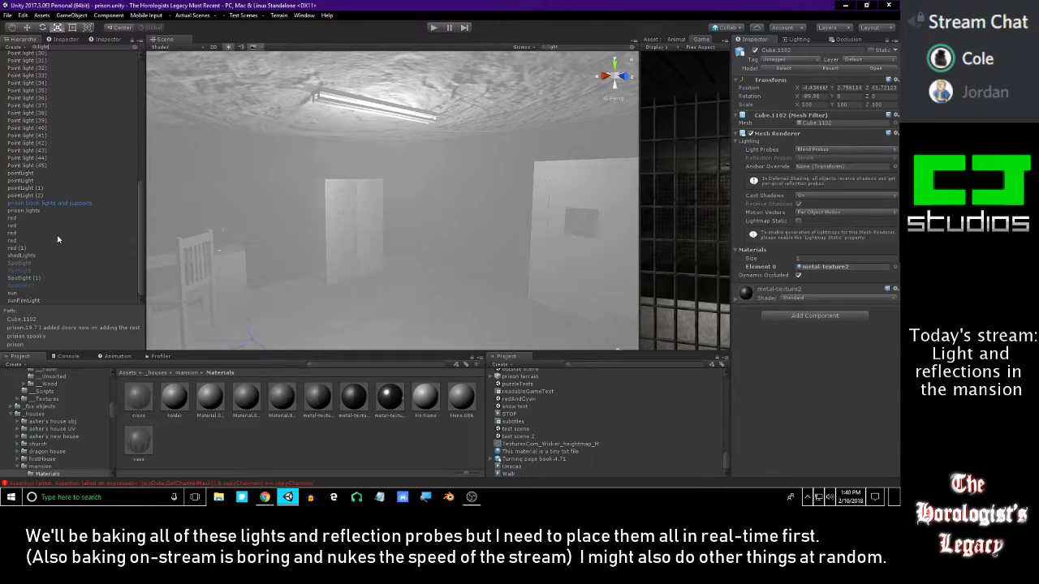
{"action": "scroll", "coordinate": [30, 276], "scroll_direction": "up", "scroll_amount": 4}
{"action": "left_click", "coordinate": [36, 280]}
{"action": "key", "text": "Up"}
{"action": "key", "text": "Up"}
{"action": "key", "text": "Up"}
{"action": "key", "text": "Up"}
{"action": "key", "text": "Up"}
{"action": "key", "text": "Up"}
{"action": "key", "text": "Up"}
{"action": "key", "text": "Up"}
{"action": "key", "text": "Up"}
{"action": "key", "text": "Up"}
{"action": "key", "text": "Up"}
{"action": "key", "text": "Up"}
{"action": "key", "text": "Up"}
{"action": "key", "text": "Up"}
{"action": "key", "text": "Up"}
{"action": "key", "text": "Up"}
{"action": "key", "text": "Up"}
{"action": "key", "text": "Up"}
{"action": "key", "text": "Up"}
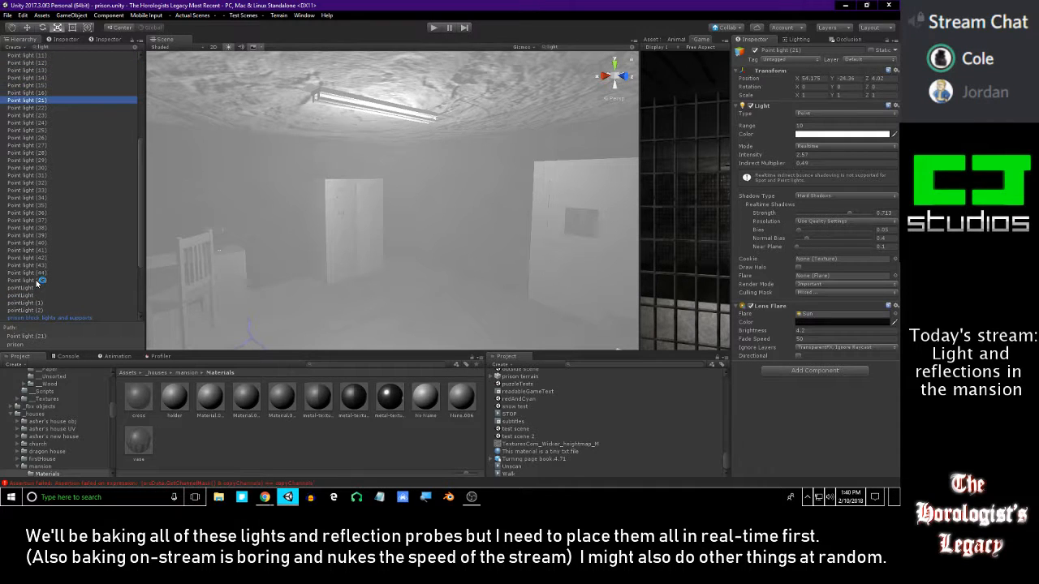
- Select Point light (16) under the office ceiling fixture and clear the hierarchy search
{"action": "right_click_drag", "start_coordinate": [356, 319], "coordinate": [387, 262]}
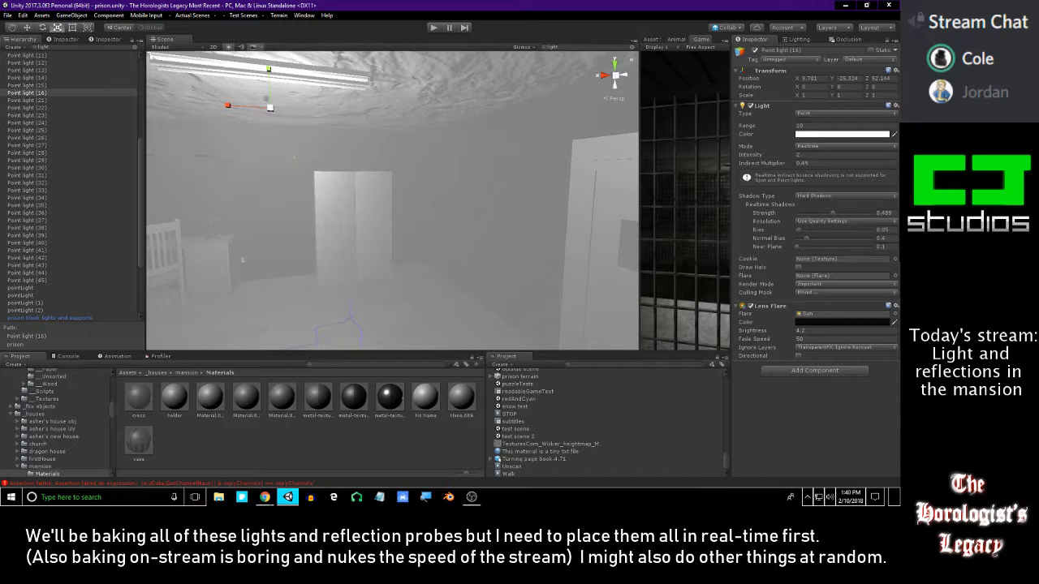
{"action": "right_click_drag", "start_coordinate": [524, 217], "coordinate": [454, 217]}
{"action": "right_click_drag", "start_coordinate": [303, 99], "coordinate": [258, 93]}
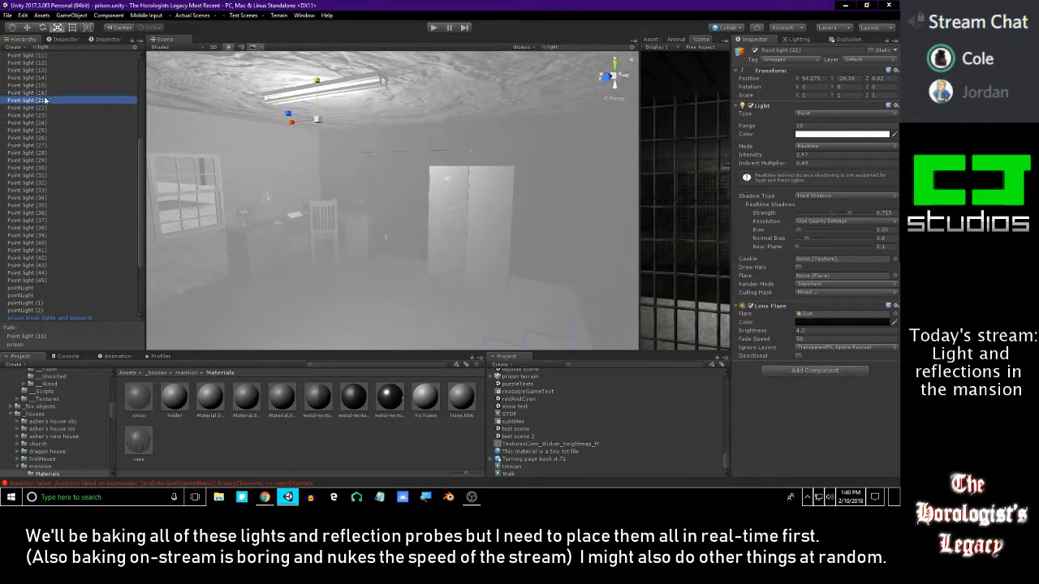
{"action": "right_click_drag", "start_coordinate": [422, 118], "coordinate": [410, 88]}
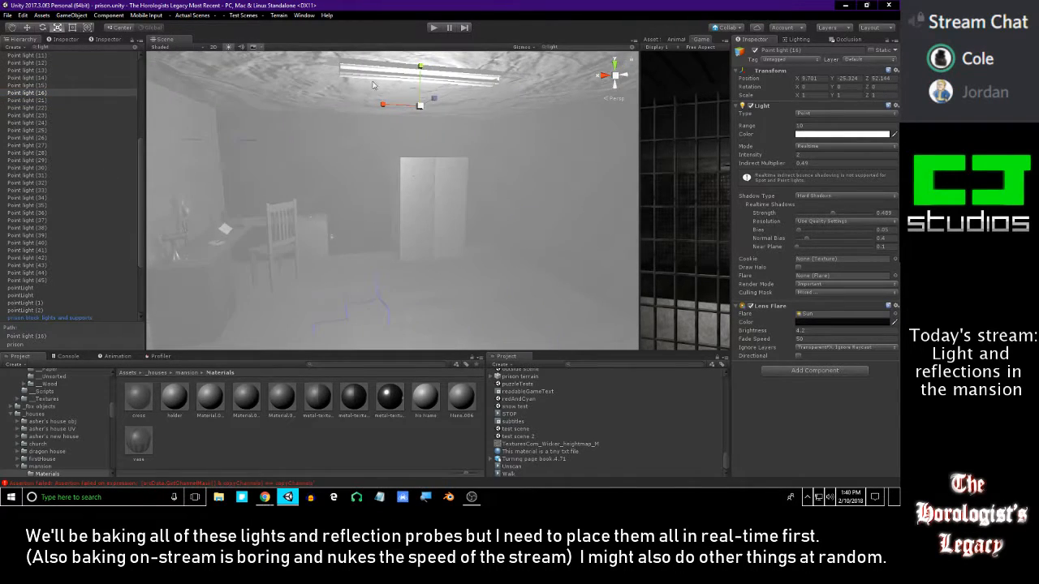
{"action": "left_click", "coordinate": [632, 48]}
{"action": "right_click_drag", "start_coordinate": [441, 146], "coordinate": [486, 147]}
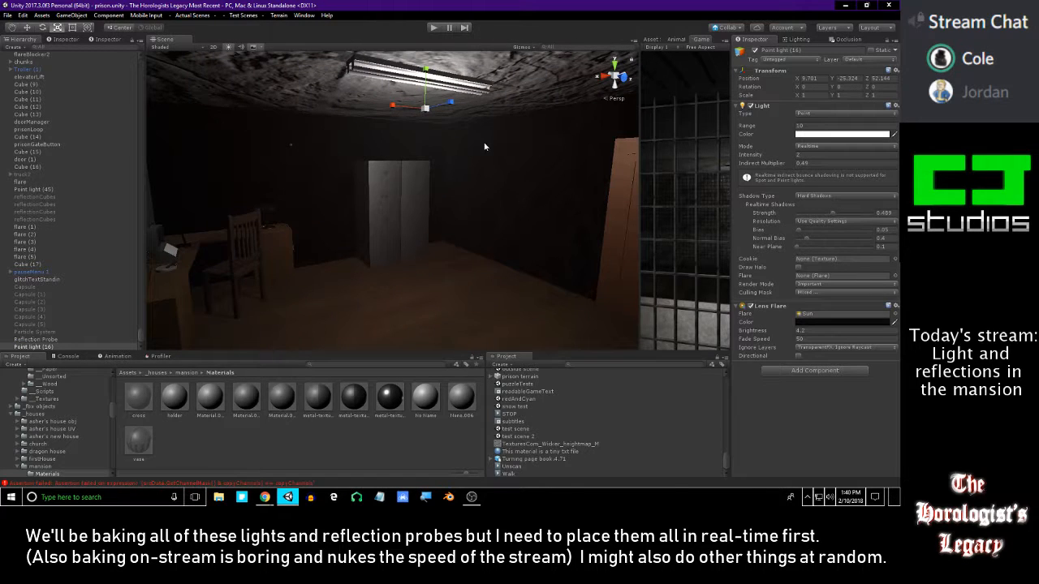
- Duplicate Point light (16) and place the copy under the corridor's ceiling fixture at about X 4.81, Z 49.31
{"action": "key", "text": "ctrl+d"}
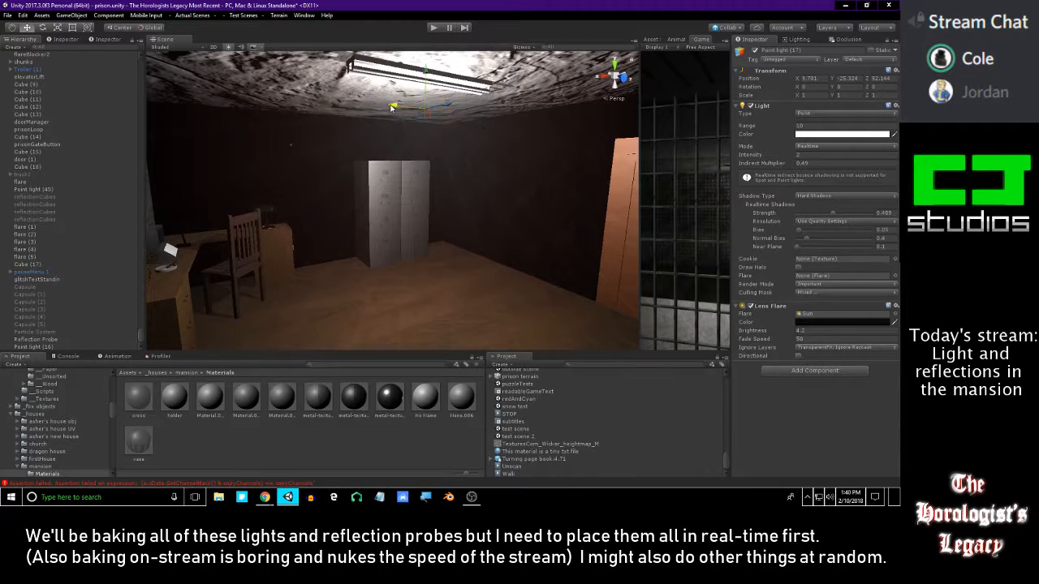
{"action": "left_click_drag", "start_coordinate": [391, 106], "coordinate": [640, 106]}
{"action": "right_click_drag", "start_coordinate": [516, 138], "coordinate": [469, 153]}
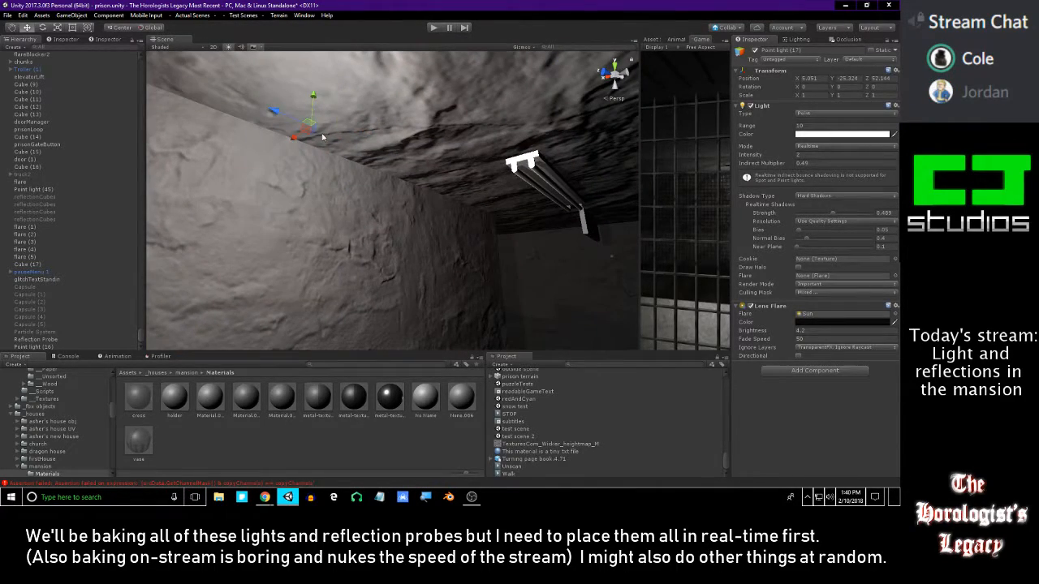
{"action": "right_click_drag", "start_coordinate": [272, 113], "coordinate": [566, 223]}
{"action": "left_click_drag", "start_coordinate": [386, 190], "coordinate": [408, 195]}
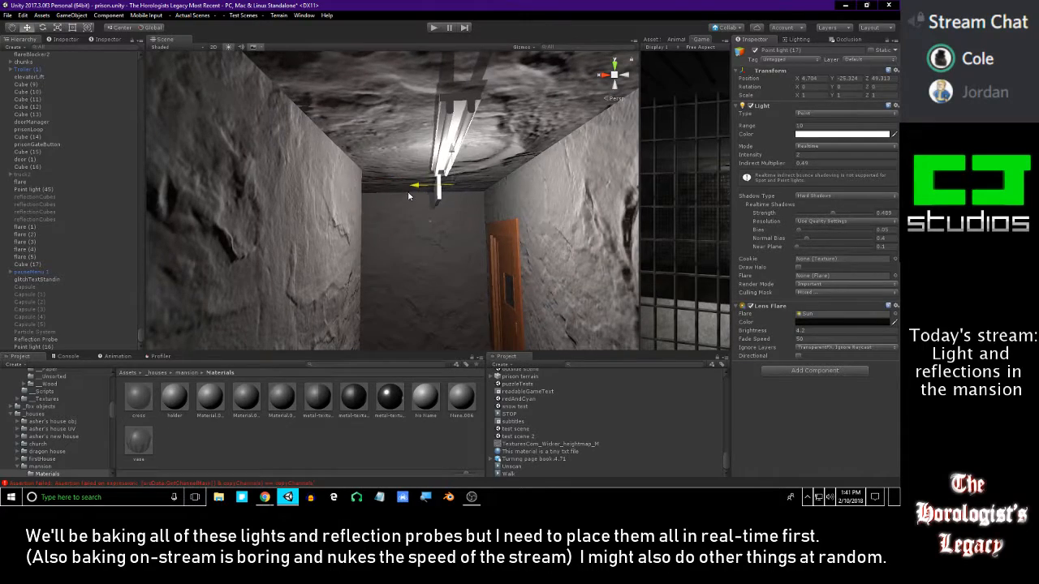
{"action": "key", "text": "f"}
{"action": "right_click_drag", "start_coordinate": [410, 196], "coordinate": [437, 216], "text": "alt"}
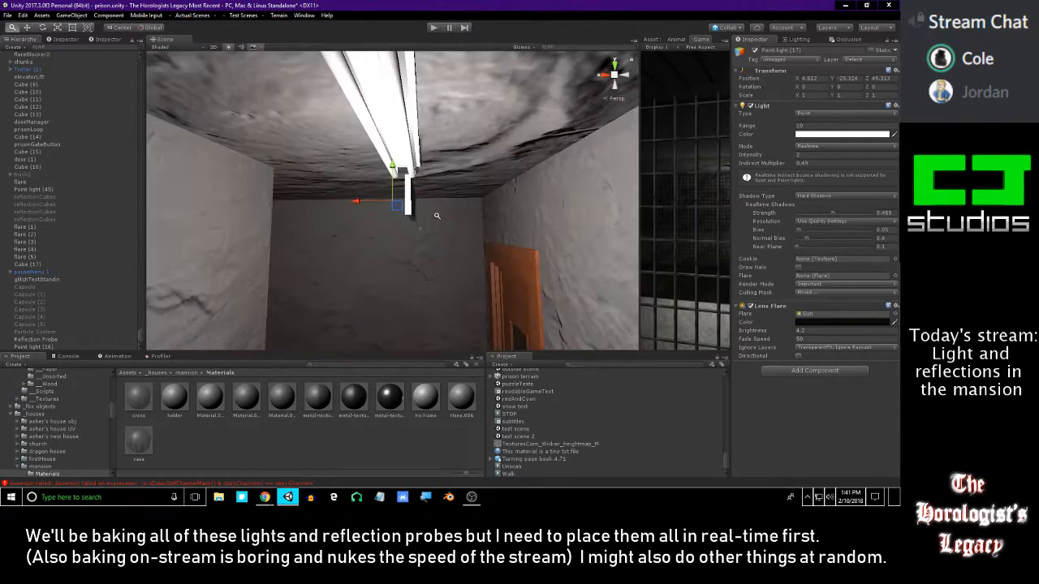
{"action": "left_click_drag", "start_coordinate": [398, 215], "coordinate": [812, 228], "text": "alt"}
{"action": "left_click_drag", "start_coordinate": [448, 238], "coordinate": [479, 509], "text": "alt"}
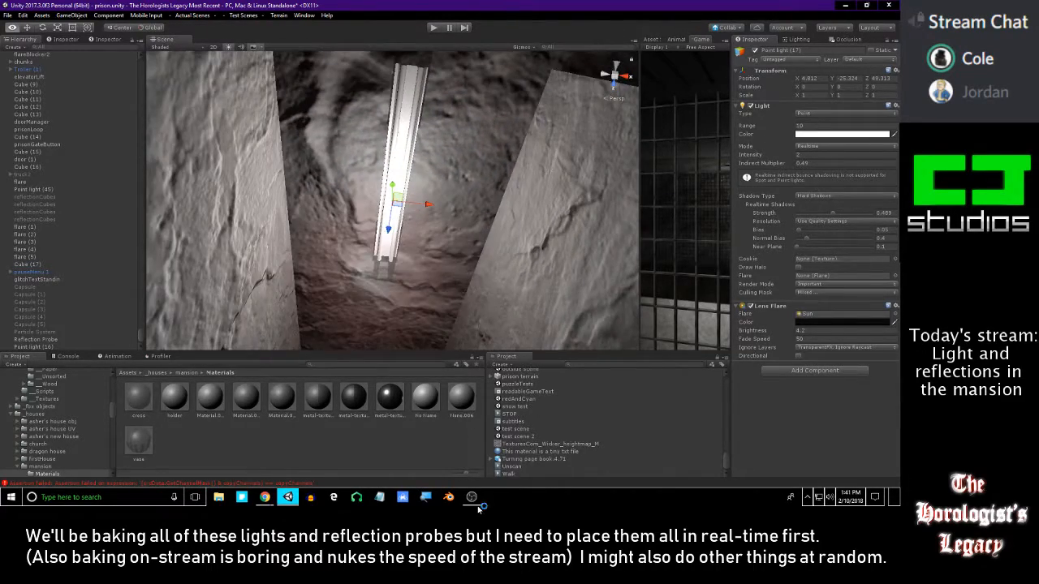
{"action": "left_click_drag", "start_coordinate": [478, 389], "coordinate": [398, 447], "text": "alt"}
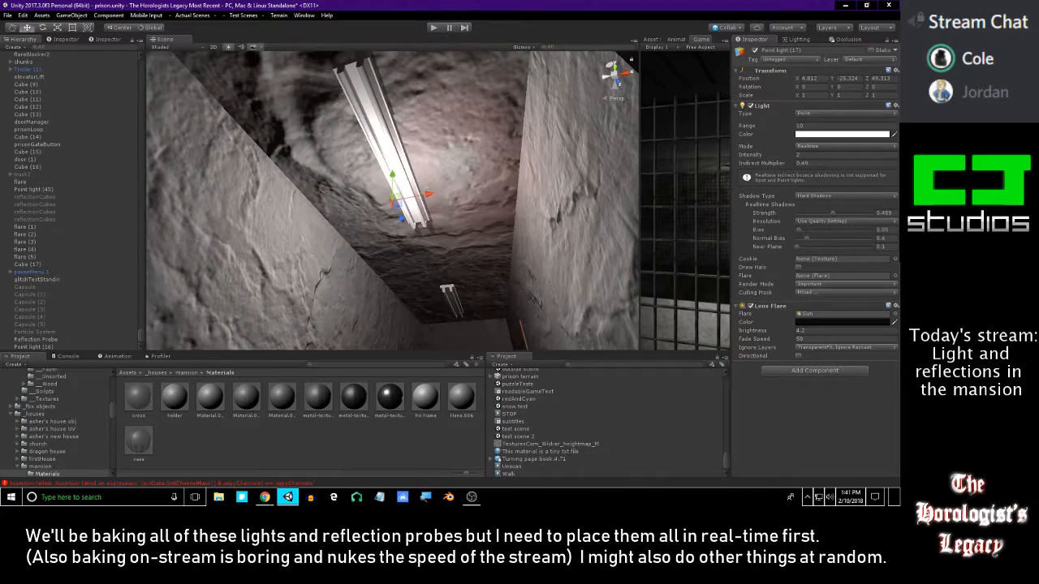
- Select the roof plane above the rooms, Plane.248 (1), and inspect it from outside and underneath
{"action": "left_click_drag", "start_coordinate": [348, 137], "coordinate": [422, 327], "text": "alt"}
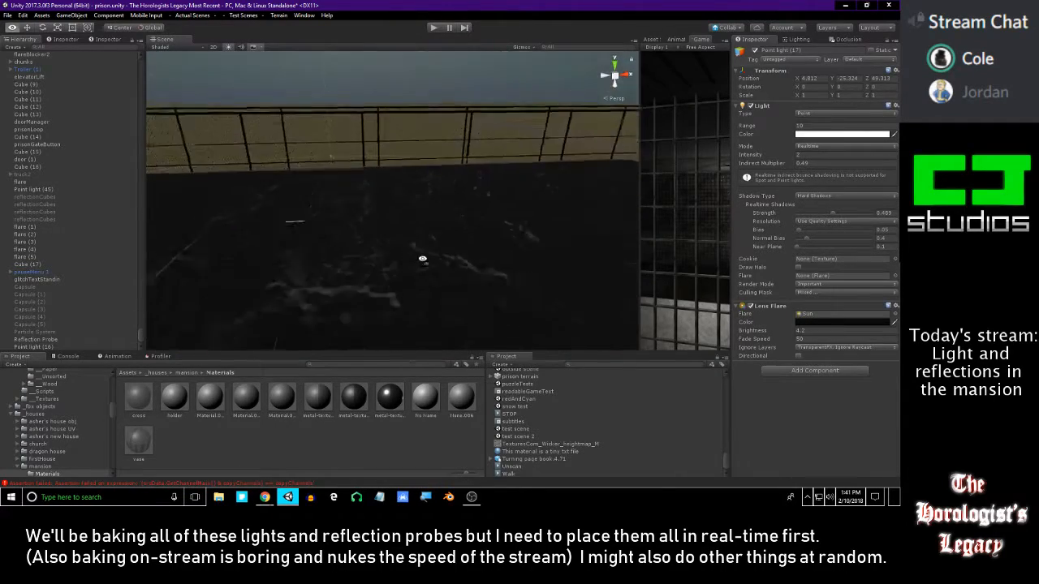
{"action": "left_click", "coordinate": [423, 265]}
{"action": "left_click_drag", "start_coordinate": [423, 265], "coordinate": [559, 221], "text": "alt"}
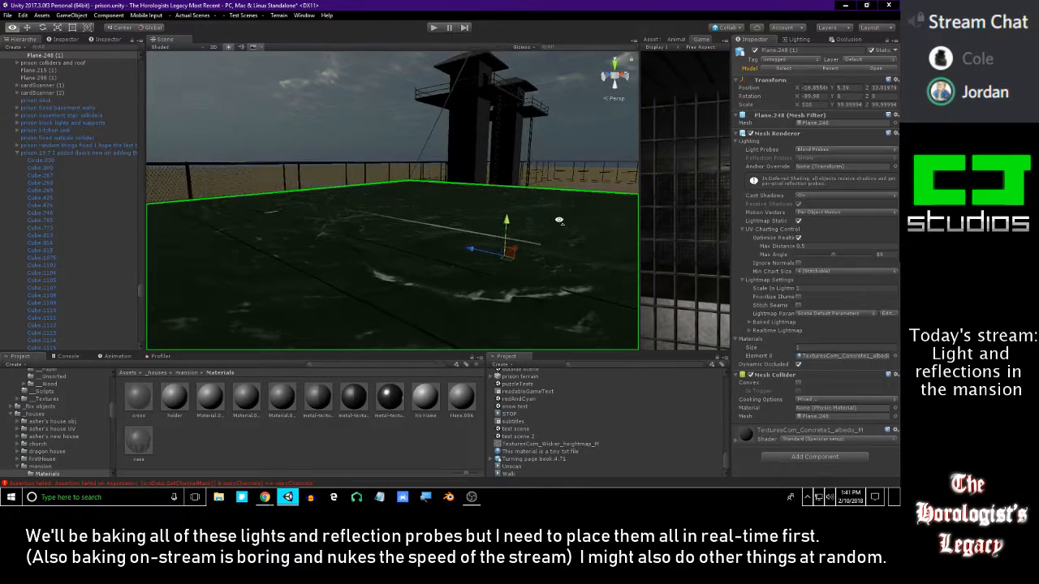
{"action": "left_click_drag", "start_coordinate": [488, 168], "coordinate": [439, 135], "text": "alt"}
{"action": "left_click_drag", "start_coordinate": [377, 177], "coordinate": [353, 27], "text": "alt"}
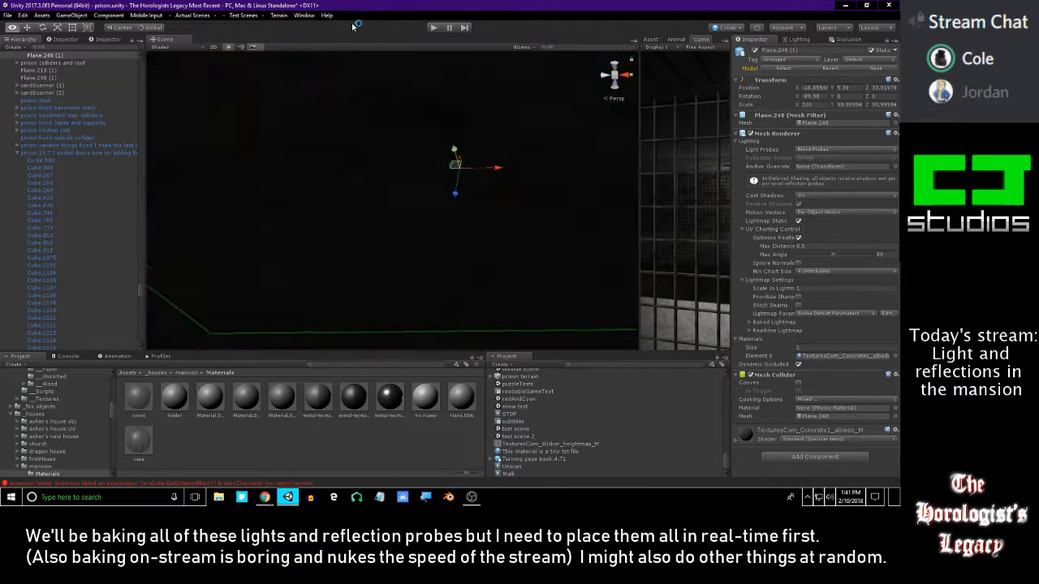
{"action": "key", "text": "w"}
{"action": "right_click_drag", "start_coordinate": [356, 33], "coordinate": [534, 246]}
{"action": "left_click_drag", "start_coordinate": [539, 248], "coordinate": [838, 333]}
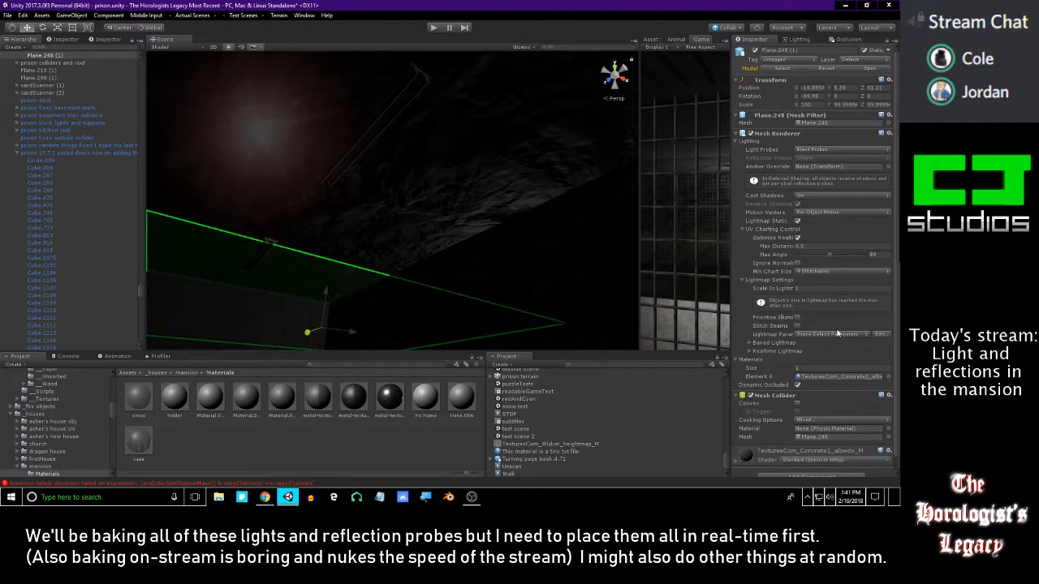
{"action": "left_click_drag", "start_coordinate": [261, 223], "coordinate": [152, 301]}
{"action": "key", "text": "ctrl+z"}
{"action": "right_click_drag", "start_coordinate": [365, 225], "coordinate": [560, 266]}
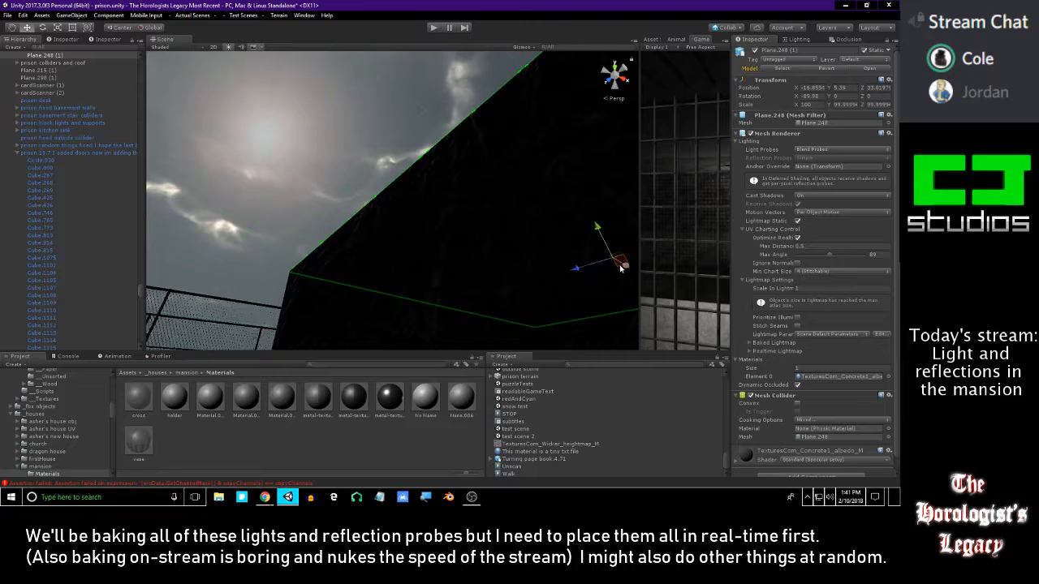
{"action": "left_click_drag", "start_coordinate": [496, 238], "coordinate": [412, 178]}
{"action": "right_click_drag", "start_coordinate": [412, 177], "coordinate": [358, 271]}
{"action": "key", "text": "ctrl+z"}
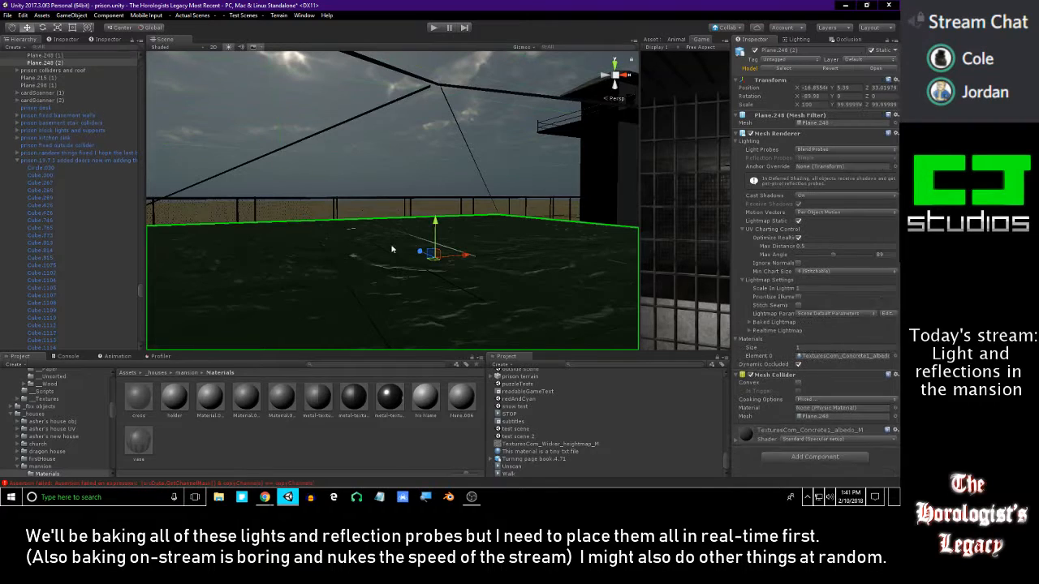
- Duplicate the roof plane, flip the copy with a negative Z scale of about -81, and lower it to about Y 2.92
{"action": "key", "text": "r"}
{"action": "right_click_drag", "start_coordinate": [435, 287], "coordinate": [381, 152]}
{"action": "key", "text": "e"}
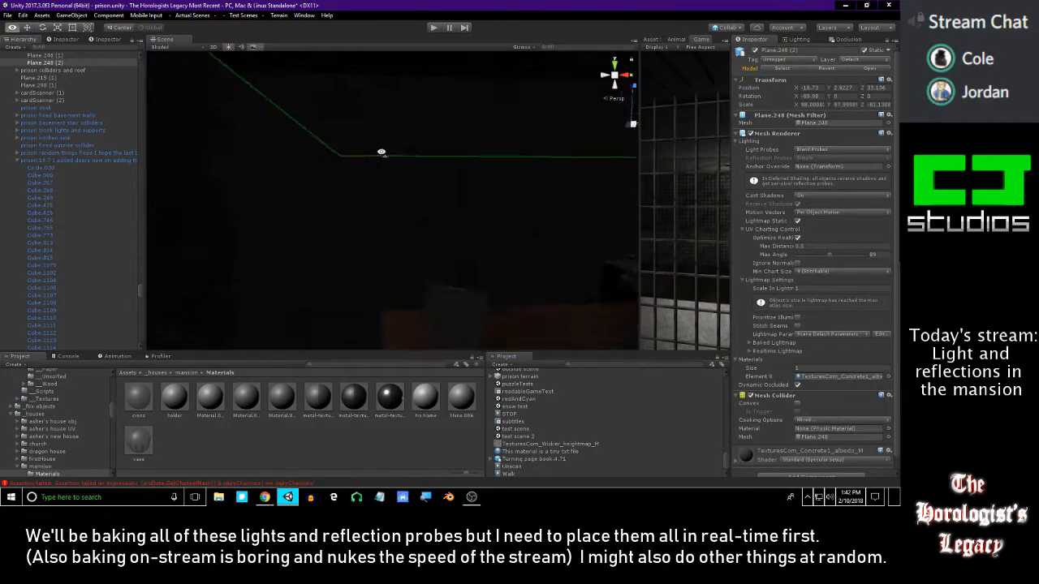
{"action": "right_click_drag", "start_coordinate": [370, 69], "coordinate": [379, 144]}
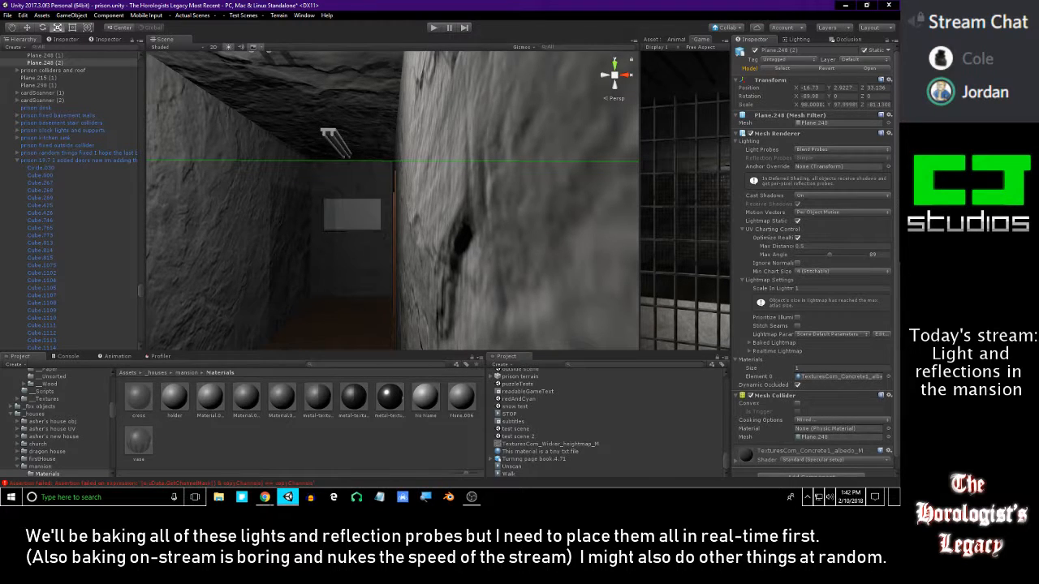
{"action": "left_click", "coordinate": [265, 497]}
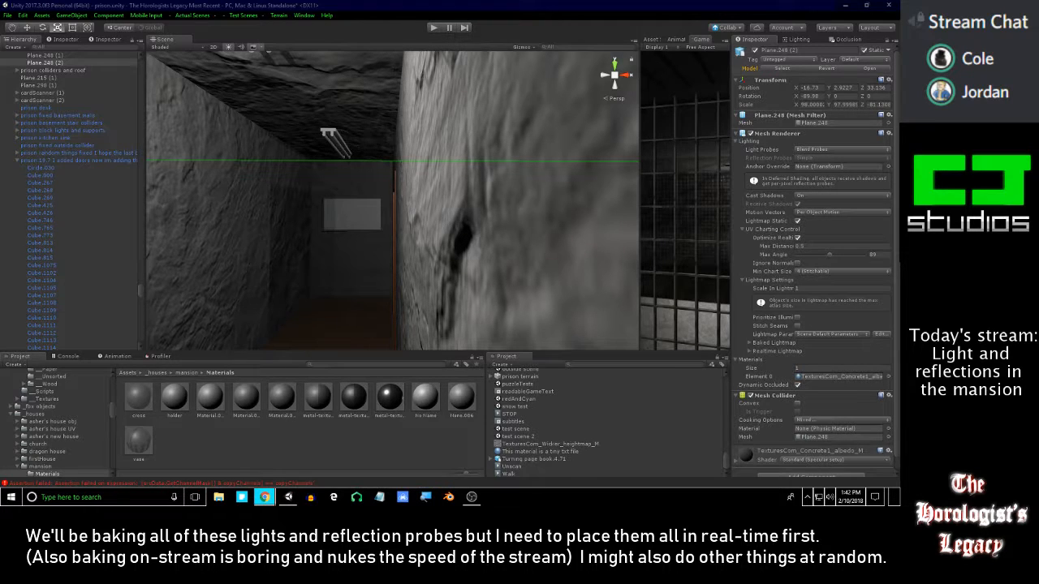
{"action": "key", "text": "s"}
{"action": "right_click_drag", "start_coordinate": [349, 192], "coordinate": [320, 149]}
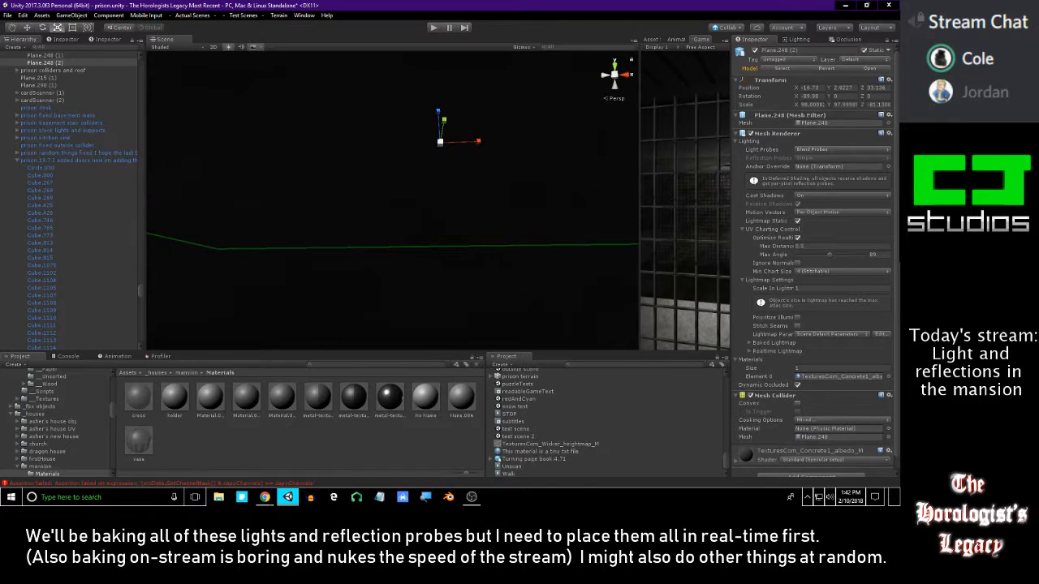
- Duplicate Point light (17) and place the copy under the next corridor ceiling fixture at about Z 53.75
{"action": "key", "text": "alt+Tab"}
{"action": "right_click_drag", "start_coordinate": [368, 251], "coordinate": [336, 285]}
{"action": "key", "text": "w"}
{"action": "right_click_drag", "start_coordinate": [363, 211], "coordinate": [207, 182]}
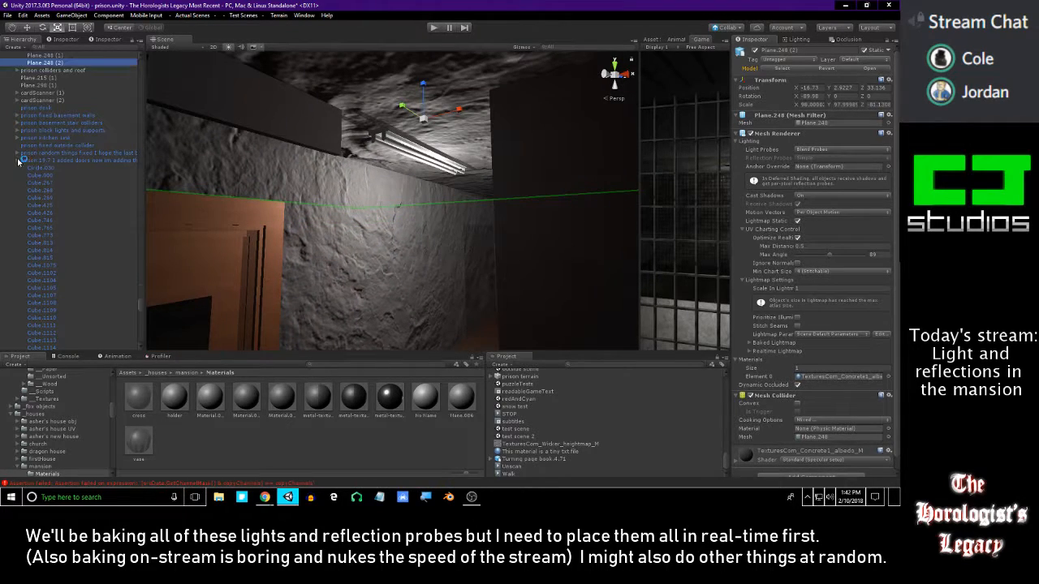
{"action": "scroll", "coordinate": [106, 248], "scroll_direction": "down", "scroll_amount": 10}
{"action": "left_click", "coordinate": [52, 339]}
{"action": "left_click", "coordinate": [52, 346]}
{"action": "right_click_drag", "start_coordinate": [286, 217], "coordinate": [333, 204]}
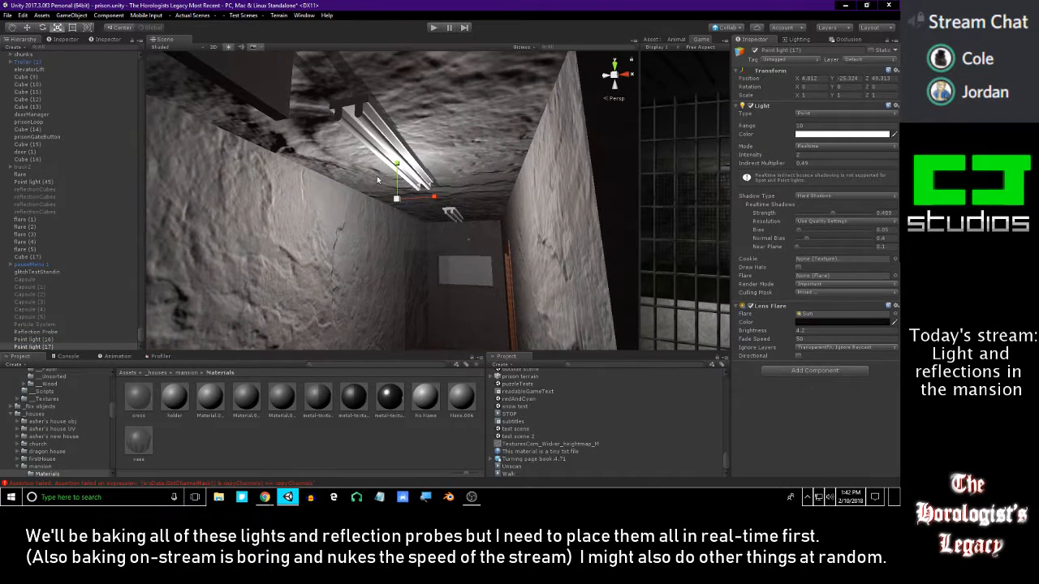
{"action": "key", "text": "ctrl+d"}
{"action": "right_click_drag", "start_coordinate": [385, 169], "coordinate": [433, 118]}
{"action": "left_click_drag", "start_coordinate": [425, 244], "coordinate": [484, 262]}
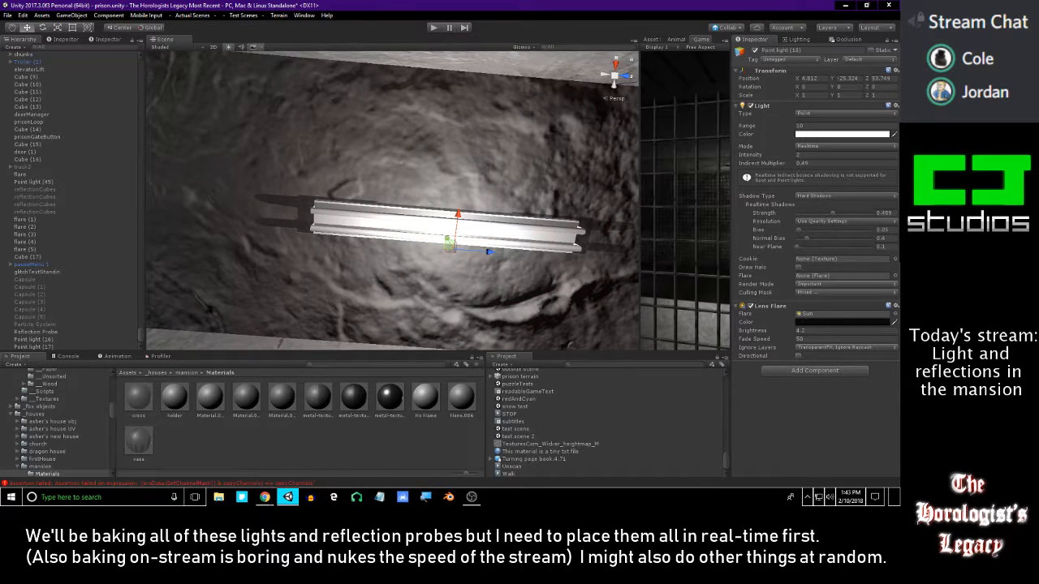
- Set the intensity of both corridor lights, Point light (17) and Point light (18), to 1
{"action": "key", "text": "alt+Tab"}
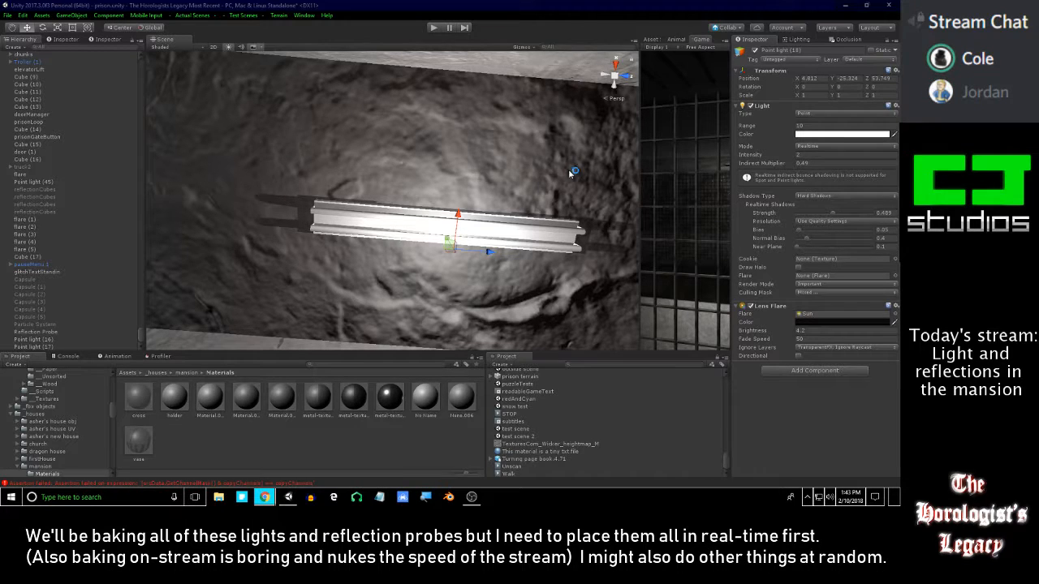
{"action": "right_click_drag", "start_coordinate": [537, 216], "coordinate": [393, 241]}
{"action": "scroll", "coordinate": [78, 284], "scroll_direction": "down", "scroll_amount": 1}
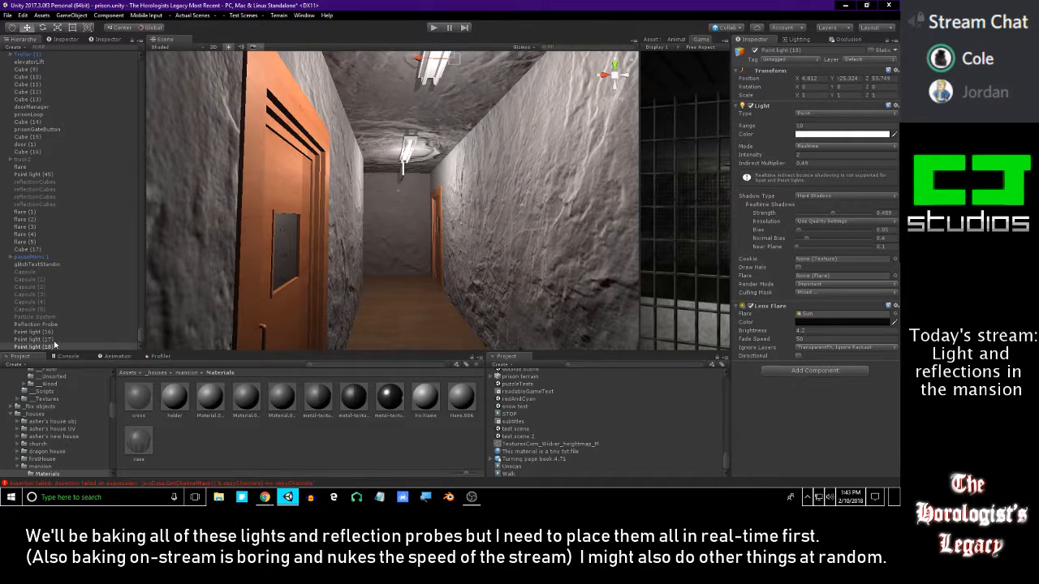
{"action": "left_click", "coordinate": [55, 339], "text": "shift"}
{"action": "right_click_drag", "start_coordinate": [339, 164], "coordinate": [358, 196]}
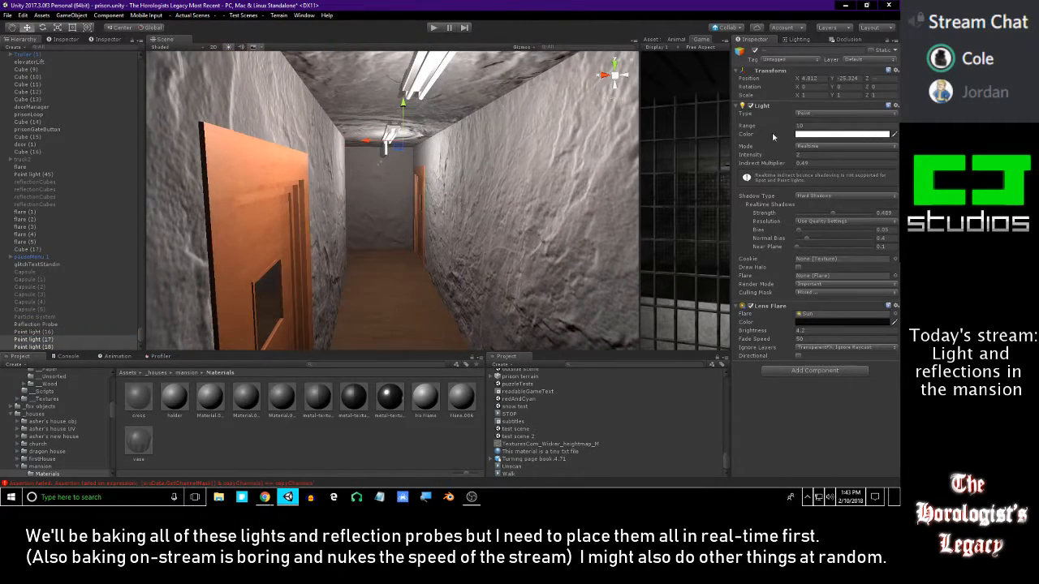
{"action": "type", "text": "1"}
{"action": "right_click_drag", "start_coordinate": [510, 155], "coordinate": [454, 144]}
{"action": "key", "text": "w"}
{"action": "key", "text": "d"}
{"action": "key", "text": "a"}
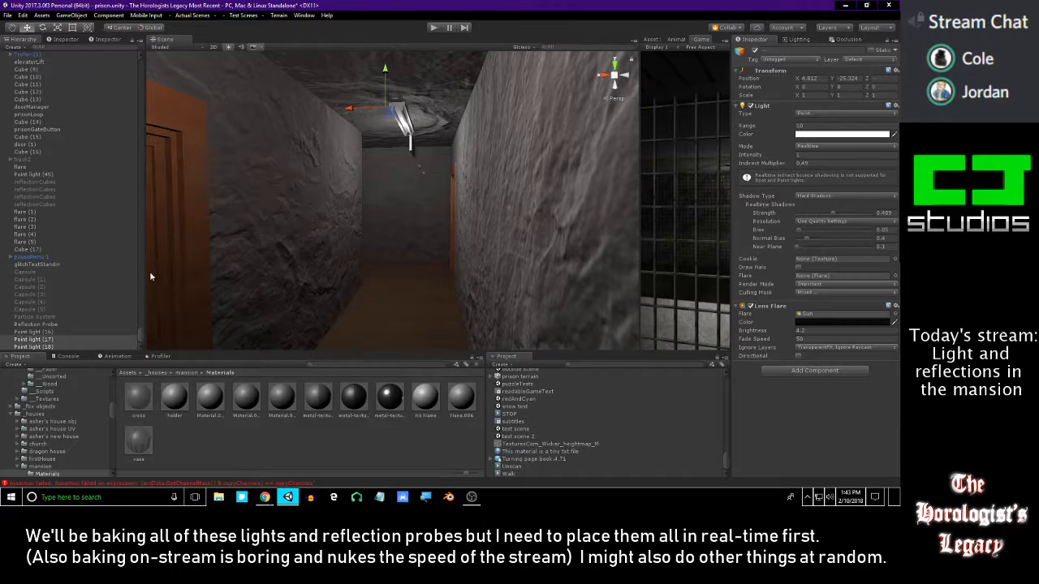
- Clear the error messages from the console and return to the project assets
{"action": "left_click", "coordinate": [60, 348]}
{"action": "left_click", "coordinate": [63, 356]}
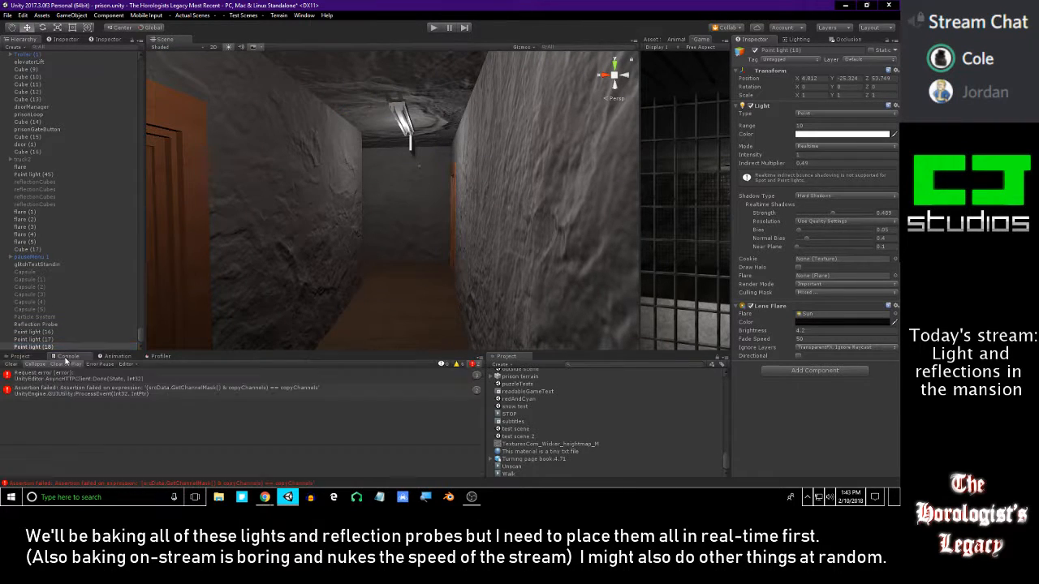
{"action": "left_click", "coordinate": [17, 366]}
{"action": "left_click", "coordinate": [20, 356]}
{"action": "left_click", "coordinate": [47, 339]}
{"action": "left_click", "coordinate": [47, 347]}
{"action": "key", "text": "ctrl+d"}
{"action": "right_click_drag", "start_coordinate": [325, 194], "coordinate": [273, 181]}
{"action": "middle_click_drag", "start_coordinate": [273, 181], "coordinate": [239, 159]}
{"action": "right_click_drag", "start_coordinate": [241, 163], "coordinate": [325, 147]}
{"action": "left_click_drag", "start_coordinate": [328, 144], "coordinate": [434, 175]}
{"action": "right_click_drag", "start_coordinate": [434, 175], "coordinate": [350, 222]}
{"action": "key", "text": "ctrl+z"}
{"action": "key", "text": "ctrl+z"}
- Duplicate Point light (17) and Point light (18) together and move the copies into the adjacent room at about X 0.66
{"action": "key", "text": "w"}
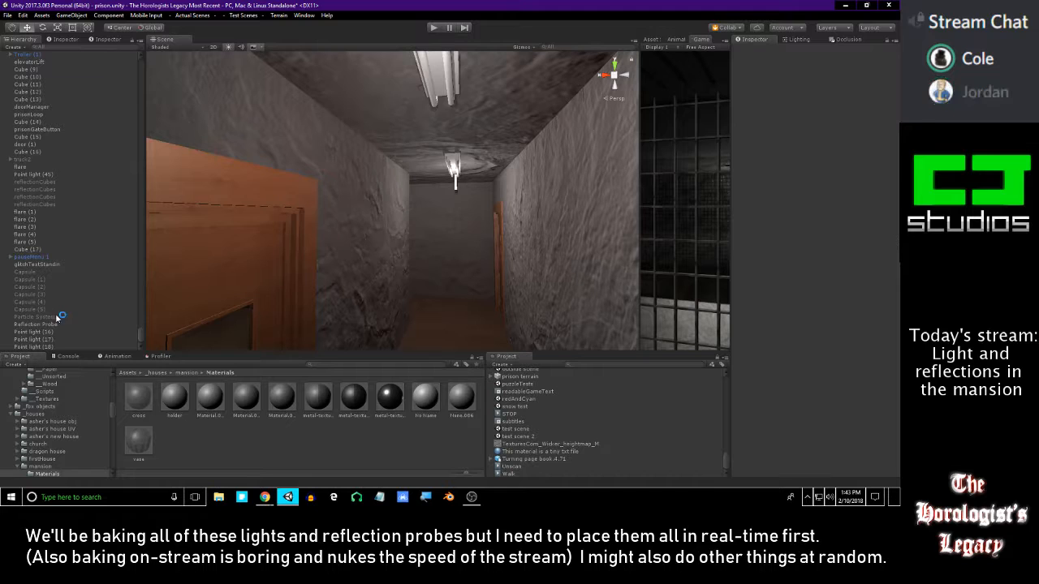
{"action": "left_click", "coordinate": [54, 340]}
{"action": "left_click", "coordinate": [54, 347], "text": "shift"}
{"action": "right_click_drag", "start_coordinate": [252, 259], "coordinate": [298, 241]}
{"action": "key", "text": "f"}
{"action": "left_click", "coordinate": [66, 346]}
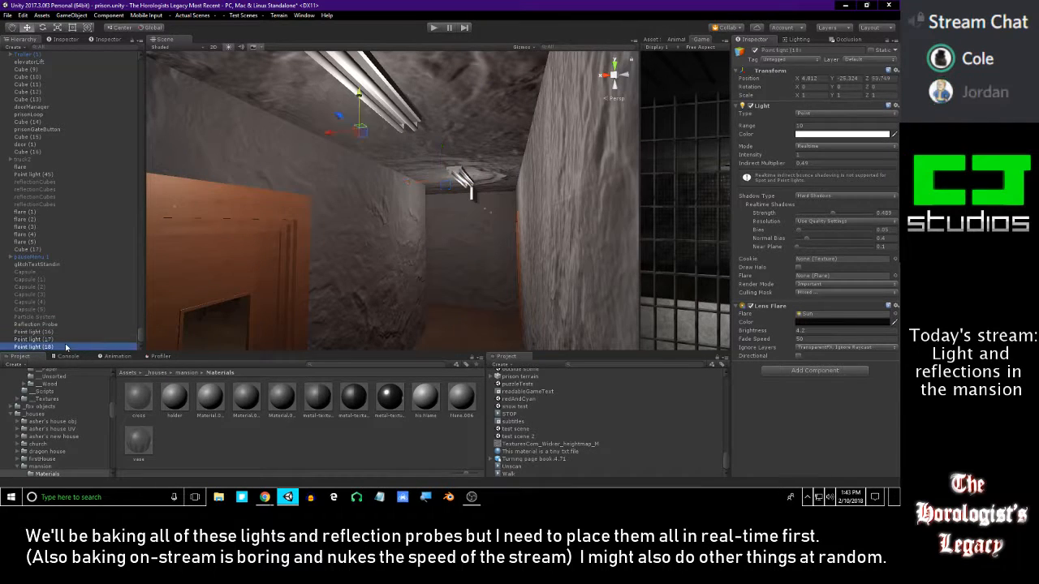
{"action": "left_click", "coordinate": [66, 346], "text": "ctrl"}
{"action": "left_click", "coordinate": [67, 347], "text": "ctrl"}
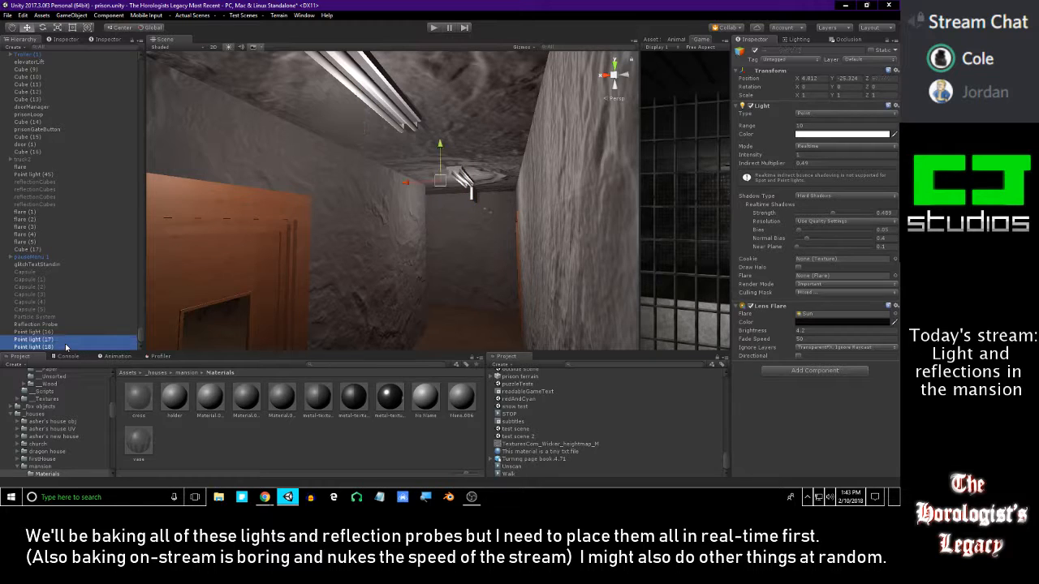
{"action": "right_click_drag", "start_coordinate": [431, 182], "coordinate": [558, 101]}
{"action": "left_click", "coordinate": [611, 91]}
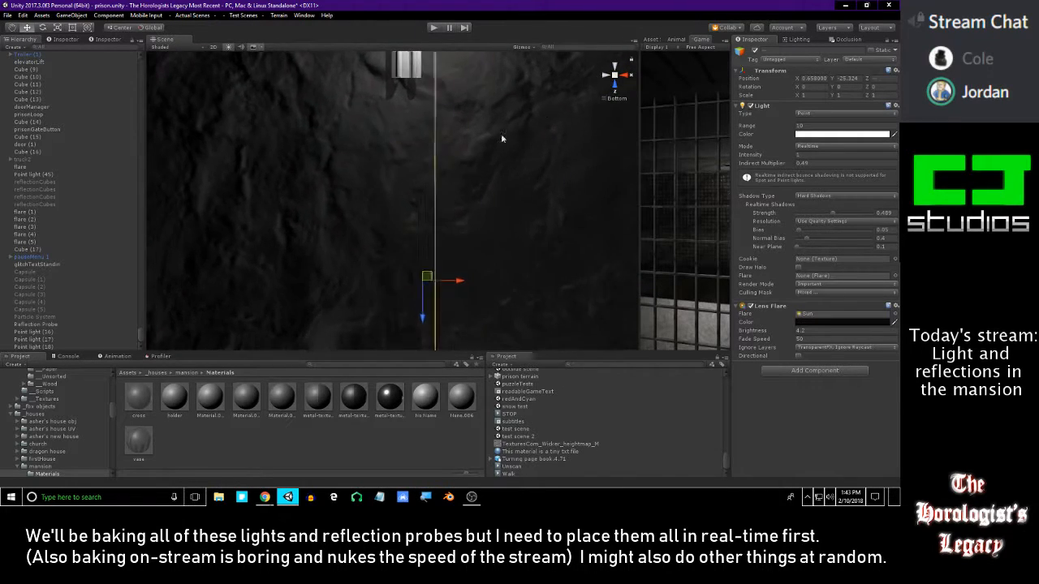
- Align the copied light pair under the room's two ceiling fixtures at about X 0.53, with a Z scale of about 1.075
{"action": "left_click_drag", "start_coordinate": [437, 236], "coordinate": [439, 238]}
{"action": "middle_click_drag", "start_coordinate": [425, 226], "coordinate": [403, 223]}
{"action": "left_click_drag", "start_coordinate": [386, 269], "coordinate": [385, 238]}
{"action": "mouse_move", "coordinate": [390, 236]}
{"action": "middle_mouse_down"}
{"action": "mouse_move", "coordinate": [387, 250]}
{"action": "mouse_move", "coordinate": [388, 217]}
{"action": "middle_mouse_up"}
{"action": "scroll", "coordinate": [388, 217], "scroll_direction": "down", "scroll_amount": 1}
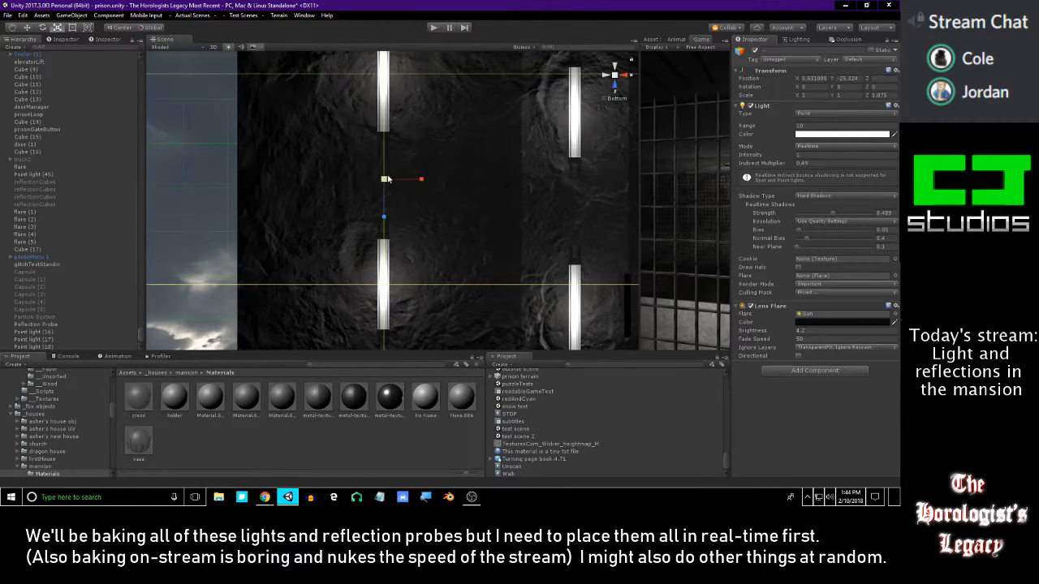
{"action": "left_click_drag", "start_coordinate": [382, 216], "coordinate": [384, 225]}
{"action": "middle_click_drag", "start_coordinate": [389, 215], "coordinate": [387, 250]}
- Inspect the lighting from the new lights in the adjacent room and back in the corridor
{"action": "left_click", "coordinate": [615, 76]}
{"action": "right_click_drag", "start_coordinate": [395, 181], "coordinate": [390, 260]}
{"action": "middle_click_drag", "start_coordinate": [390, 259], "coordinate": [446, 254]}
{"action": "right_click_drag", "start_coordinate": [447, 254], "coordinate": [620, 198]}
{"action": "key", "text": "w"}
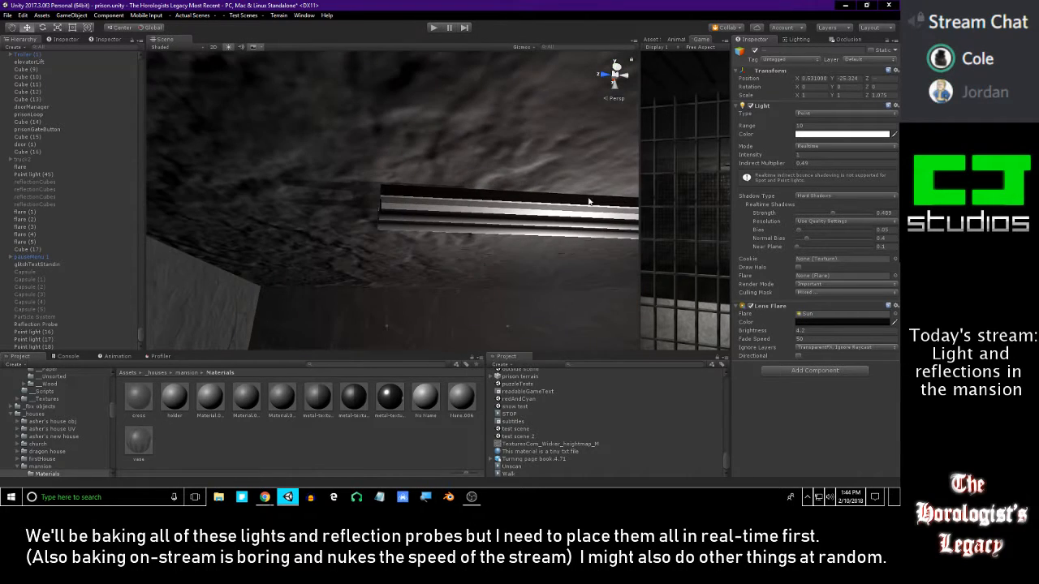
{"action": "key", "text": "s"}
{"action": "right_click_drag", "start_coordinate": [404, 221], "coordinate": [512, 280]}
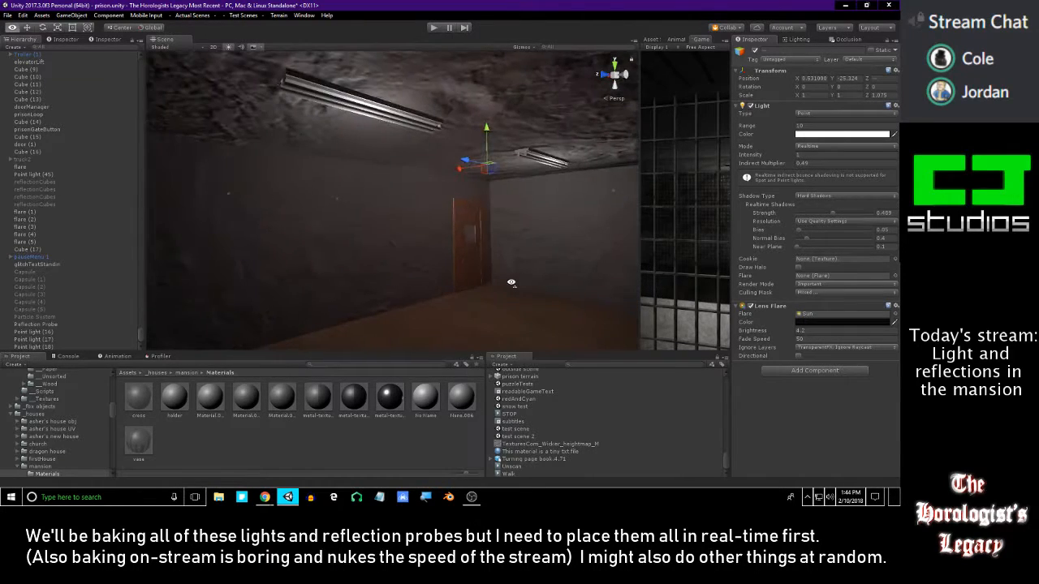
{"action": "right_click_drag", "start_coordinate": [436, 218], "coordinate": [274, 210]}
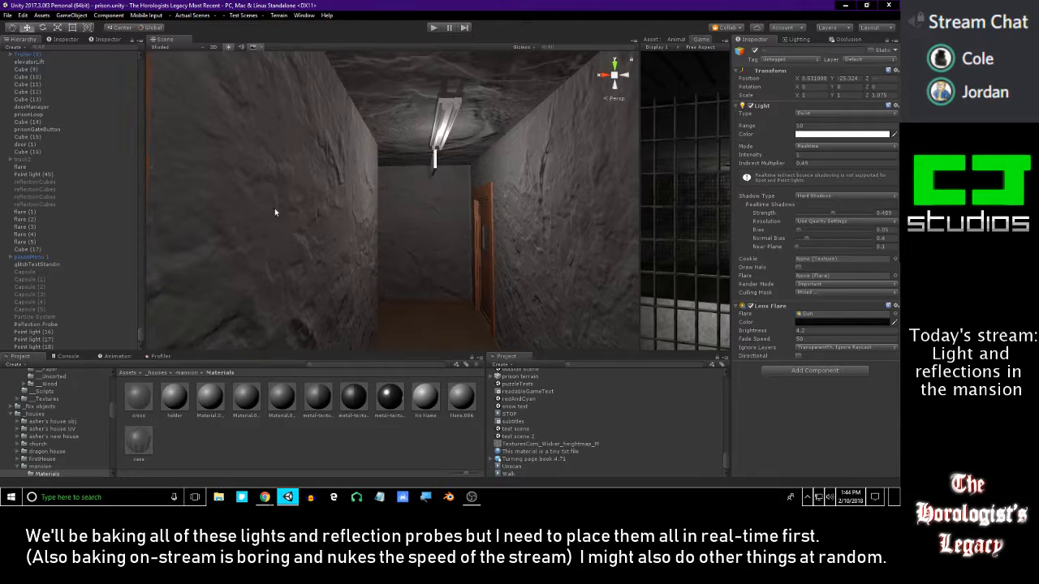
- Duplicate Point light (17) and centre the copy under the crosswise corridor fixture at about X 8.88, Z 47.07
{"action": "left_click", "coordinate": [48, 341]}
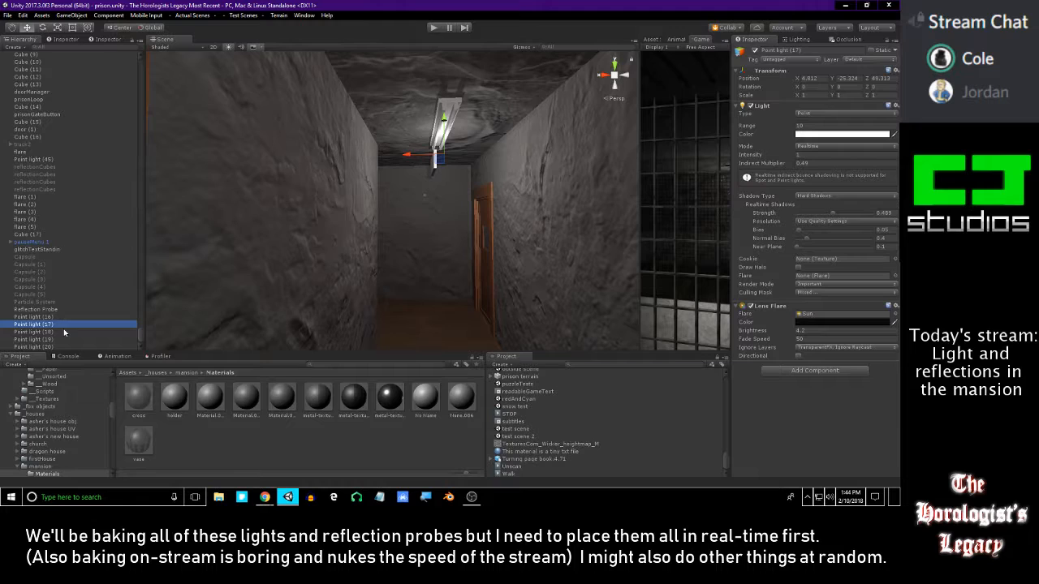
{"action": "key", "text": "ctrl+d"}
{"action": "right_click_drag", "start_coordinate": [436, 198], "coordinate": [460, 194]}
{"action": "left_click_drag", "start_coordinate": [475, 130], "coordinate": [266, 166]}
{"action": "right_click_drag", "start_coordinate": [388, 143], "coordinate": [280, 155]}
{"action": "left_click", "coordinate": [614, 84]}
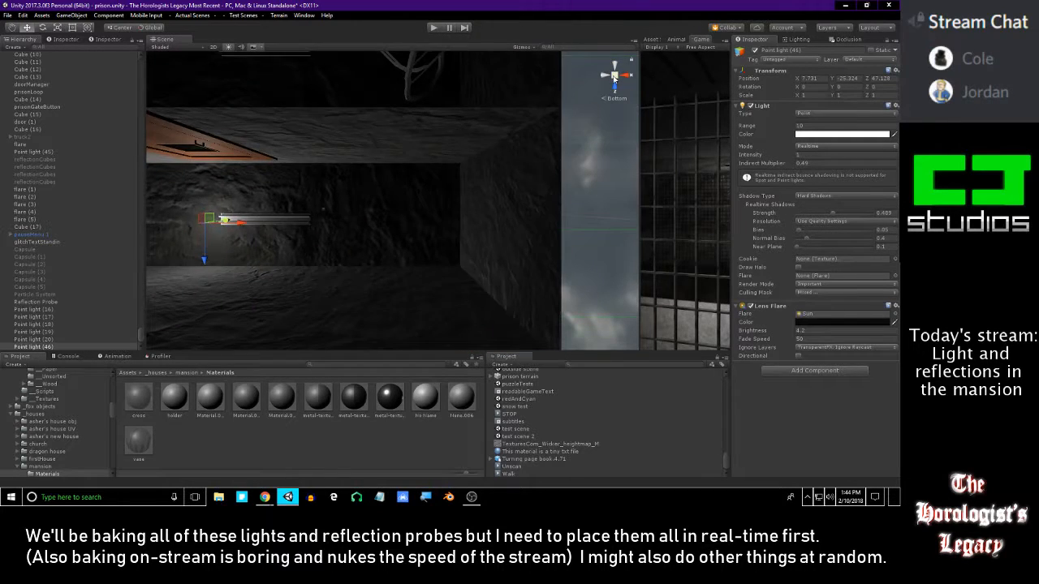
{"action": "left_click", "coordinate": [614, 77]}
{"action": "middle_click_drag", "start_coordinate": [243, 200], "coordinate": [420, 190]}
{"action": "scroll", "coordinate": [420, 192], "scroll_direction": "up", "scroll_amount": 6}
{"action": "left_click_drag", "start_coordinate": [432, 213], "coordinate": [504, 212]}
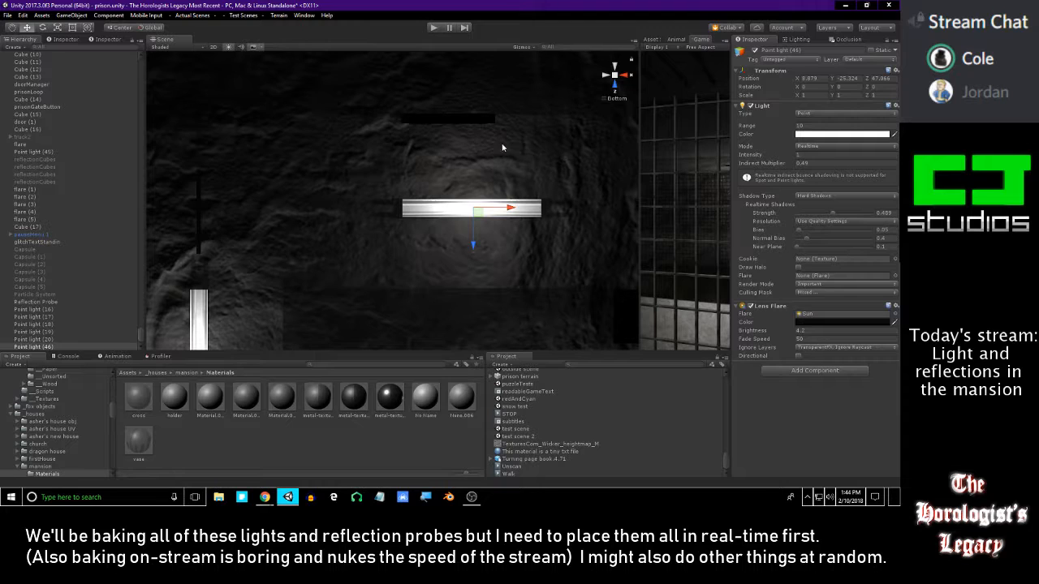
- Duplicate the light under the crosswise fixture and move the copy along Z to the desk room's nearest ceiling fixture
{"action": "left_click", "coordinate": [614, 76]}
{"action": "left_click_drag", "start_coordinate": [445, 189], "coordinate": [676, 388], "text": "alt"}
{"action": "middle_click_drag", "start_coordinate": [435, 227], "coordinate": [416, 168]}
{"action": "left_click_drag", "start_coordinate": [416, 168], "coordinate": [396, 173], "text": "alt"}
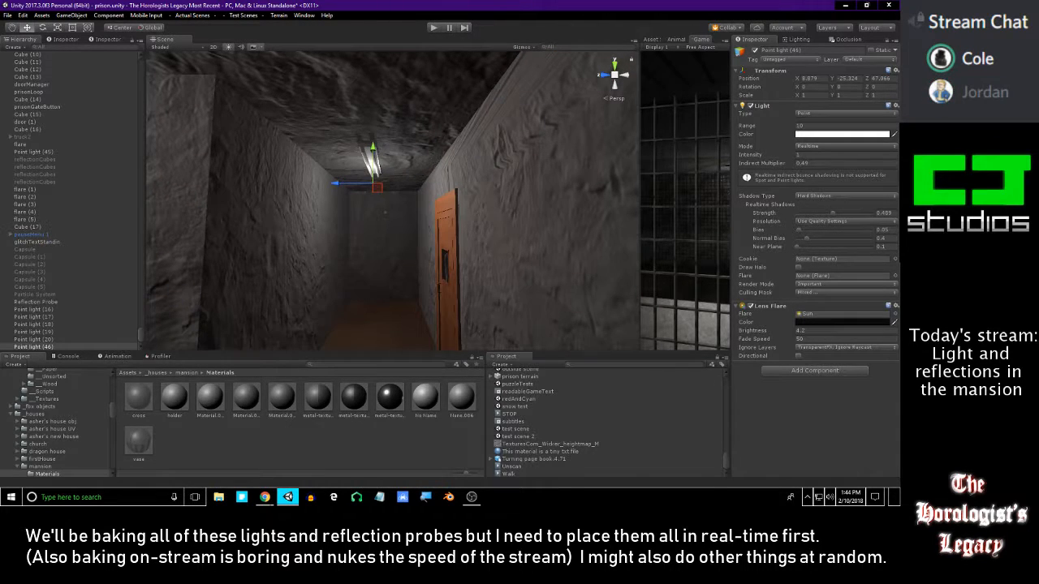
{"action": "mouse_move", "coordinate": [478, 181]}
{"action": "left_mouse_down", "text": "alt"}
{"action": "mouse_move", "coordinate": [460, 195]}
{"action": "mouse_move", "coordinate": [230, 191]}
{"action": "mouse_move", "coordinate": [515, 187]}
{"action": "mouse_move", "coordinate": [408, 178]}
{"action": "mouse_move", "coordinate": [376, 211]}
{"action": "mouse_move", "coordinate": [412, 183]}
{"action": "mouse_move", "coordinate": [348, 182]}
{"action": "mouse_move", "coordinate": [360, 170]}
{"action": "mouse_move", "coordinate": [408, 169]}
{"action": "mouse_move", "coordinate": [528, 199]}
{"action": "mouse_move", "coordinate": [572, 199]}
{"action": "mouse_move", "coordinate": [461, 176]}
{"action": "left_mouse_up", "text": "alt"}
{"action": "key", "text": "ctrl+d"}
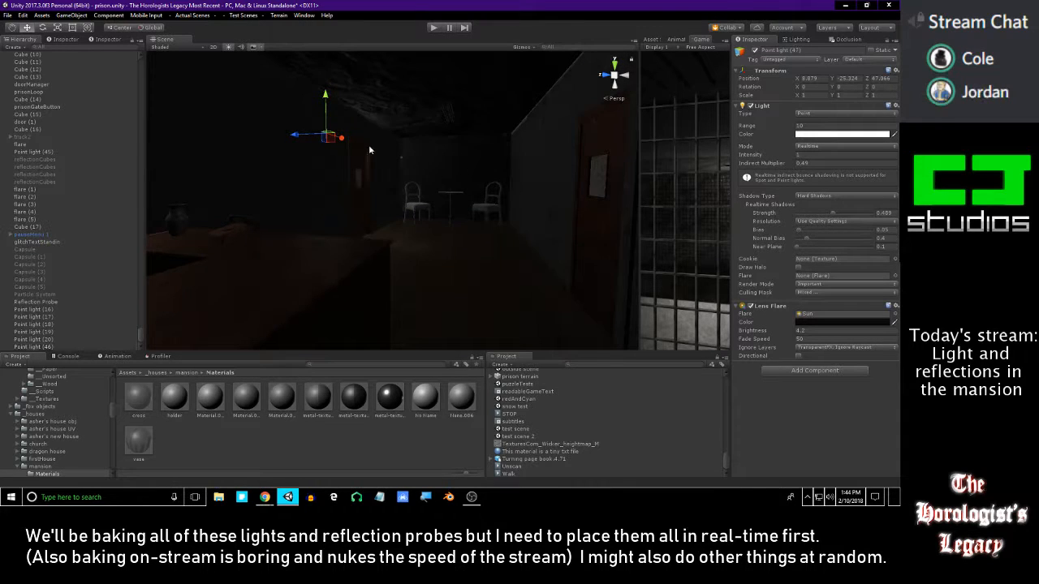
{"action": "left_click_drag", "start_coordinate": [288, 138], "coordinate": [394, 134]}
{"action": "key", "text": "f"}
{"action": "right_click_drag", "start_coordinate": [394, 131], "coordinate": [415, 155], "text": "alt"}
{"action": "left_click_drag", "start_coordinate": [415, 155], "coordinate": [348, 52], "text": "alt"}
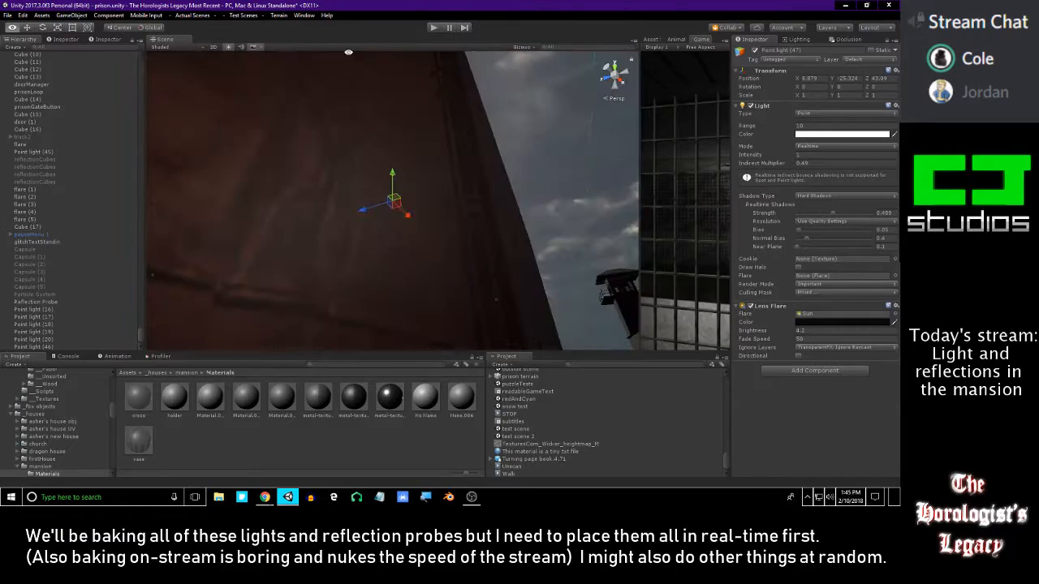
{"action": "left_click_drag", "start_coordinate": [392, 93], "coordinate": [485, 87], "text": "alt"}
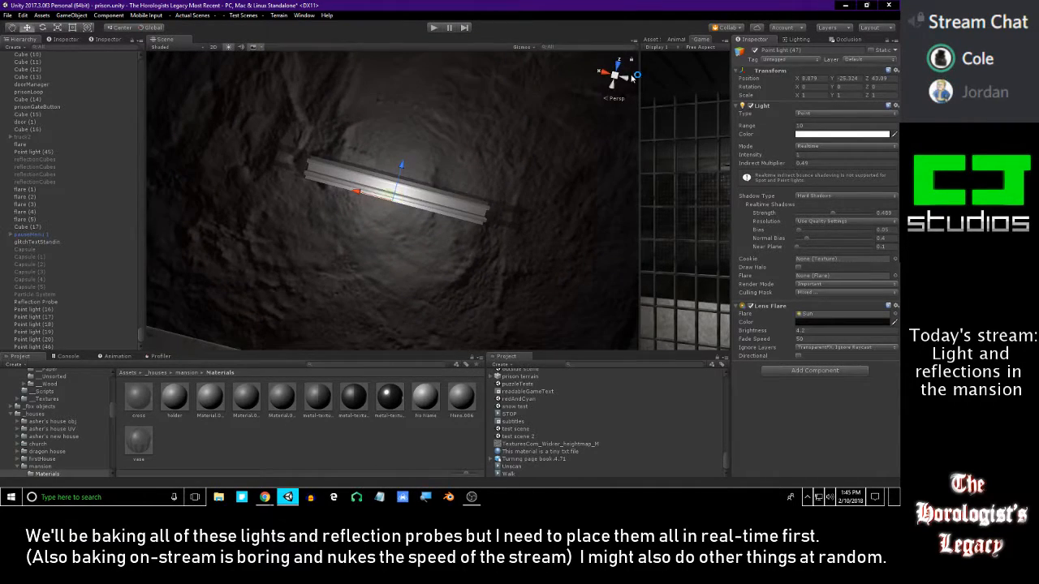
- Centre the copied light under the desk room fixture at about X 8.84, Z 43.19
{"action": "left_click", "coordinate": [624, 83]}
{"action": "left_click", "coordinate": [615, 86]}
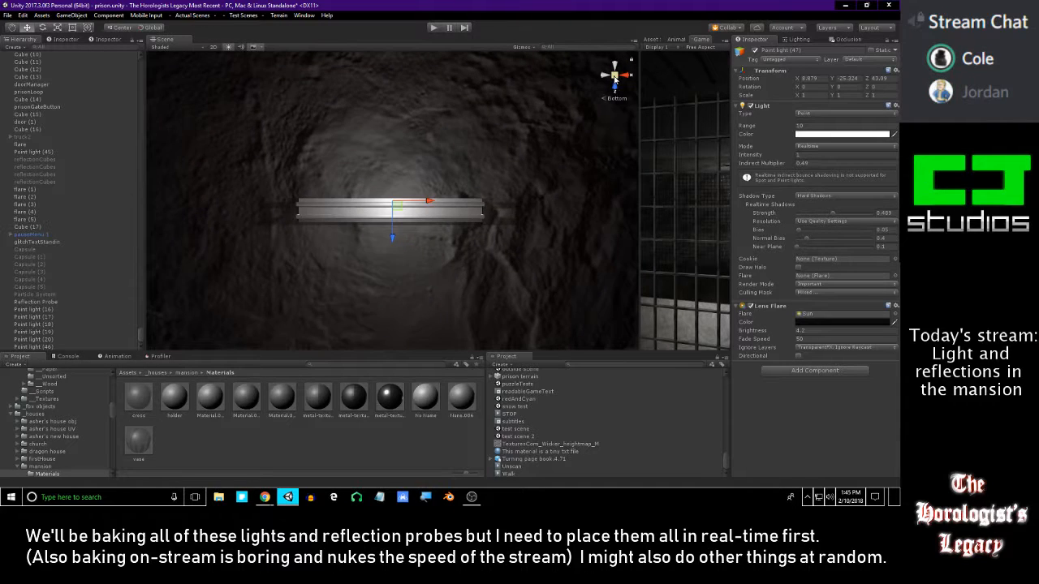
{"action": "left_click", "coordinate": [614, 77]}
{"action": "left_click_drag", "start_coordinate": [391, 235], "coordinate": [392, 254]}
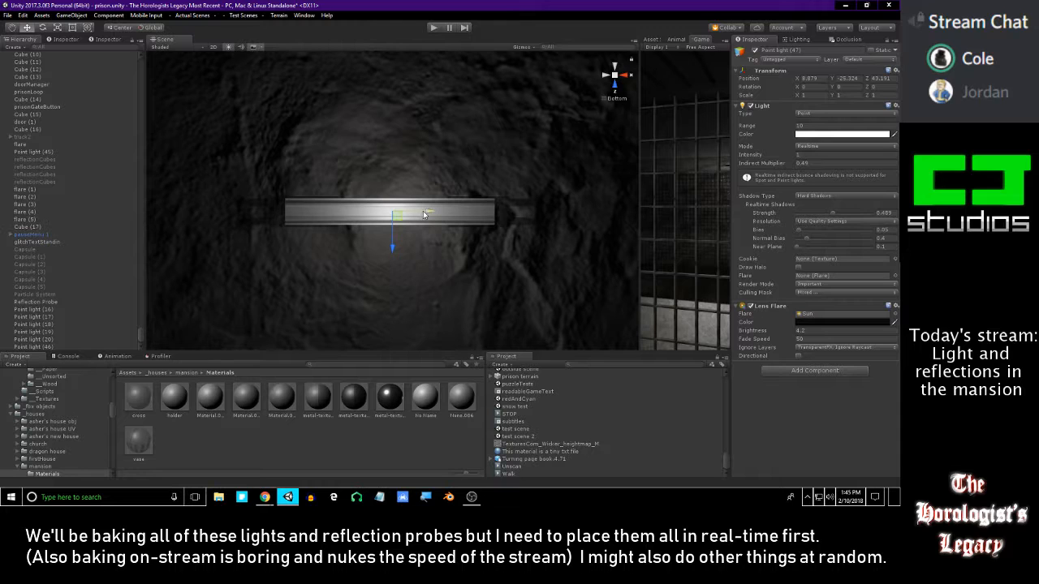
{"action": "left_click", "coordinate": [614, 79]}
{"action": "left_click_drag", "start_coordinate": [305, 150], "coordinate": [157, 394], "text": "alt"}
{"action": "scroll", "coordinate": [309, 295], "scroll_direction": "up", "scroll_amount": 2}
{"action": "middle_click_drag", "start_coordinate": [309, 295], "coordinate": [362, 265]}
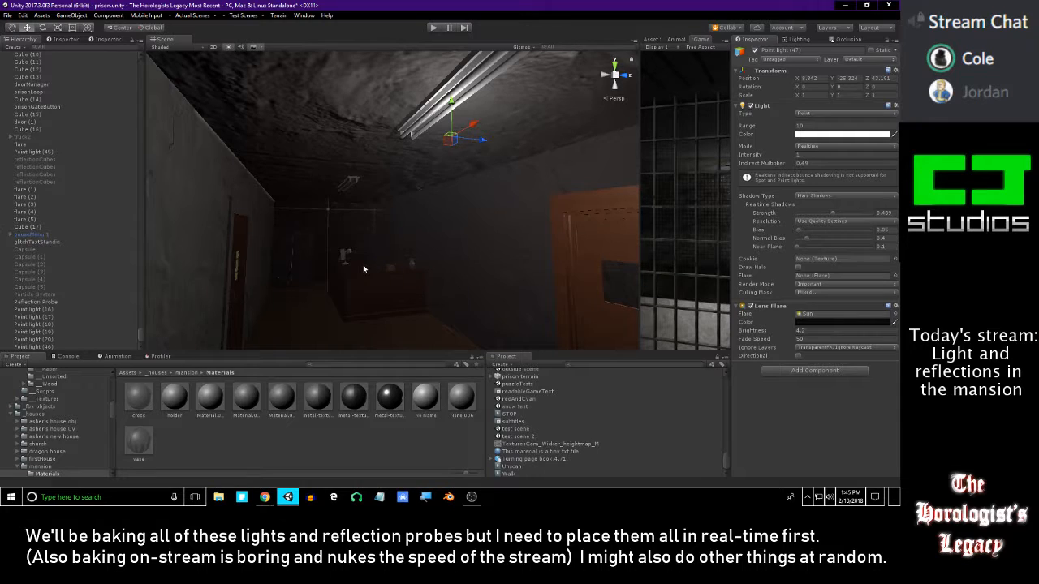
- Duplicate the desk room light and place the copy under the fixture near the desk at about X 3.53
{"action": "key", "text": "ctrl+d"}
{"action": "left_click_drag", "start_coordinate": [448, 150], "coordinate": [280, 251]}
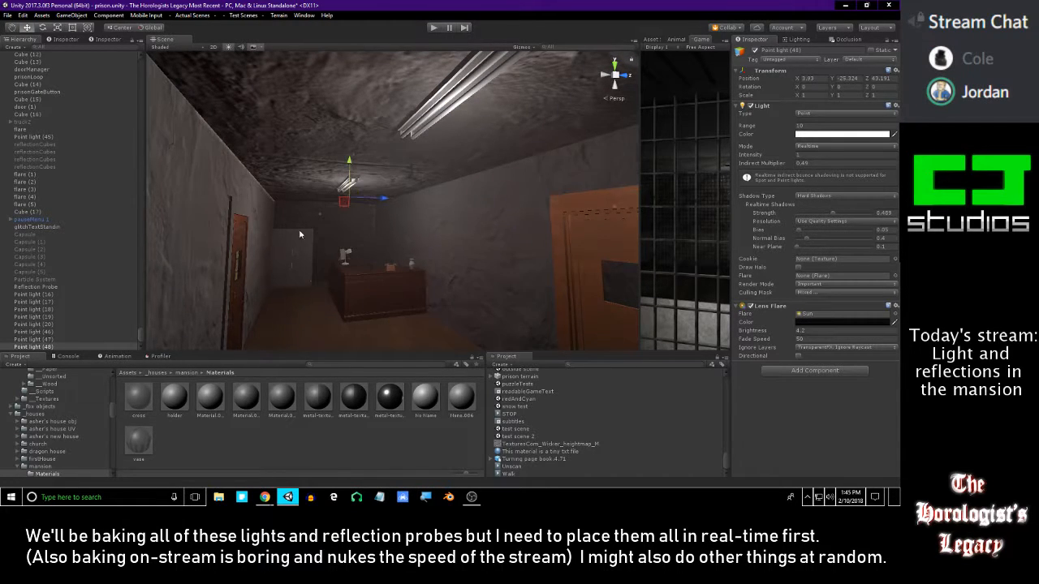
{"action": "key", "text": "f"}
{"action": "right_click_drag", "start_coordinate": [281, 251], "coordinate": [381, 290], "text": "alt"}
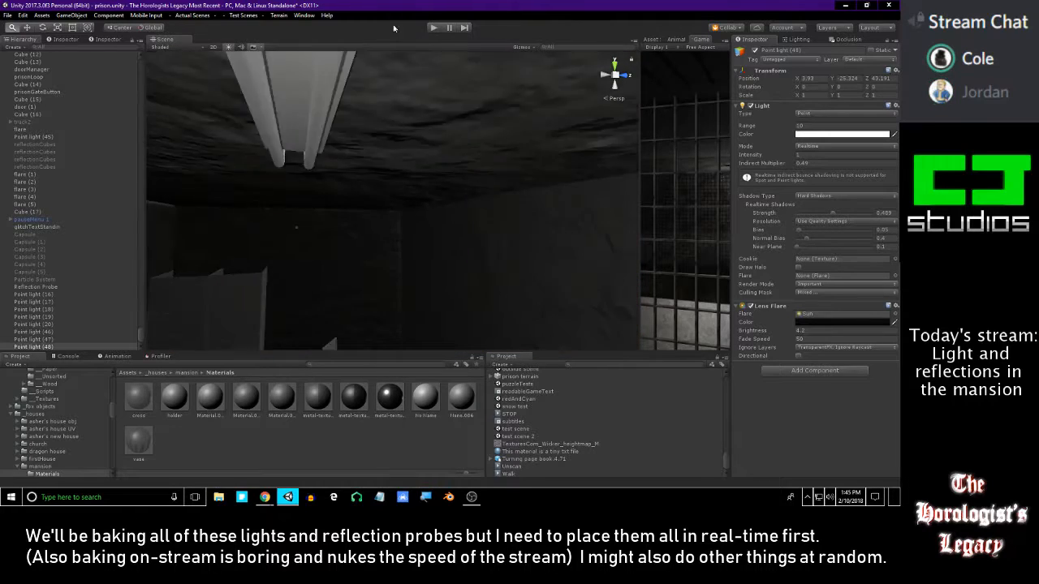
{"action": "right_click_drag", "start_coordinate": [395, 53], "coordinate": [357, 250], "text": "alt"}
{"action": "left_click", "coordinate": [616, 88]}
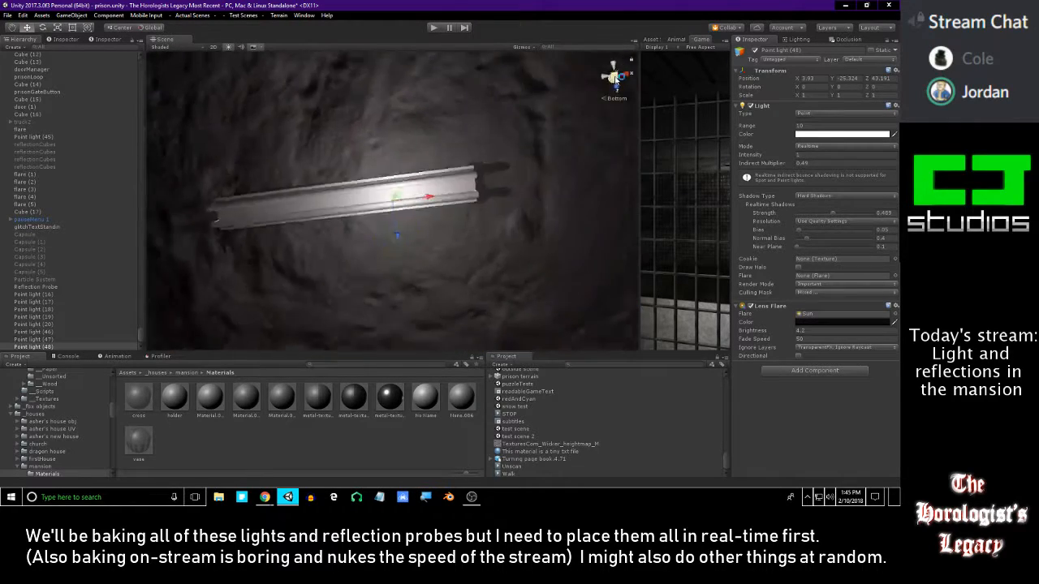
{"action": "left_click_drag", "start_coordinate": [423, 206], "coordinate": [371, 211]}
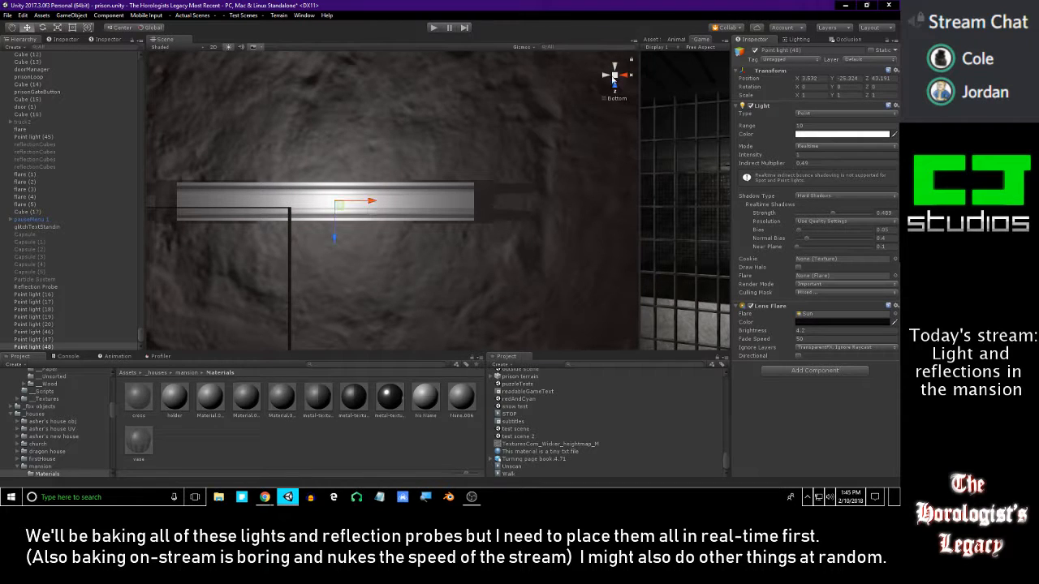
{"action": "left_click", "coordinate": [614, 78]}
{"action": "left_click_drag", "start_coordinate": [528, 139], "coordinate": [262, 327], "text": "alt"}
{"action": "right_click_drag", "start_coordinate": [487, 199], "coordinate": [430, 255]}
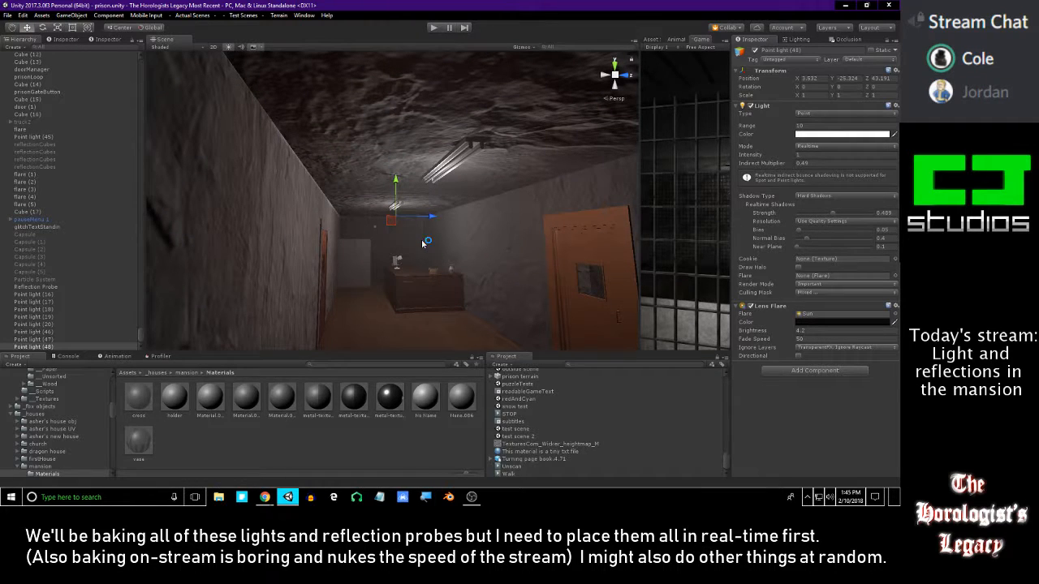
- Select the building's exterior wall, Plane.177, and add a Mesh Collider to it
{"action": "mouse_move", "coordinate": [437, 206]}
{"action": "right_mouse_down"}
{"action": "mouse_move", "coordinate": [490, 209]}
{"action": "mouse_move", "coordinate": [436, 217]}
{"action": "right_mouse_up"}
{"action": "right_click_drag", "start_coordinate": [424, 262], "coordinate": [537, 259]}
{"action": "left_click", "coordinate": [327, 243]}
{"action": "left_click", "coordinate": [580, 250]}
{"action": "left_click", "coordinate": [777, 315]}
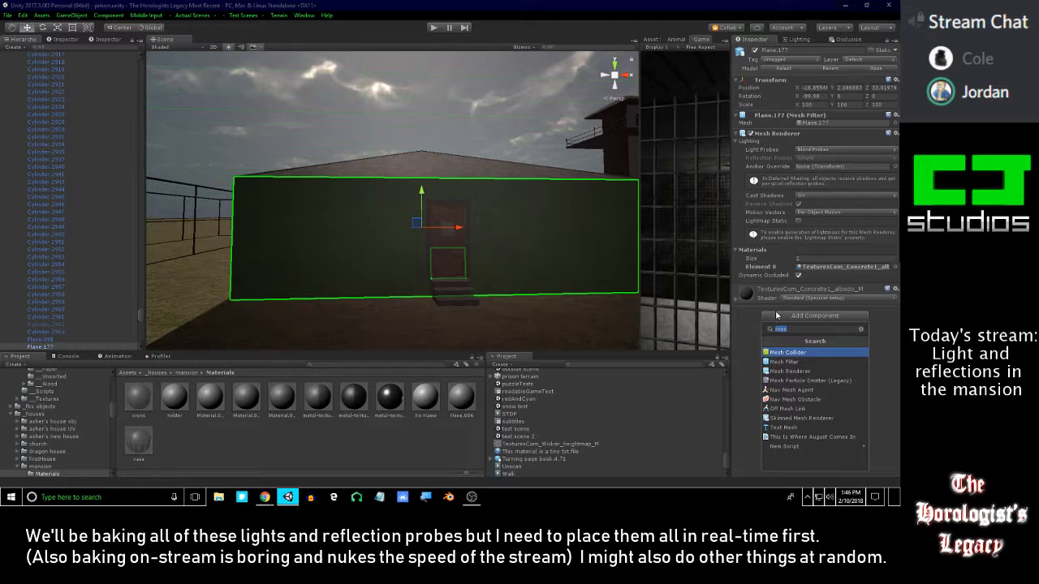
{"action": "key", "text": "Return"}
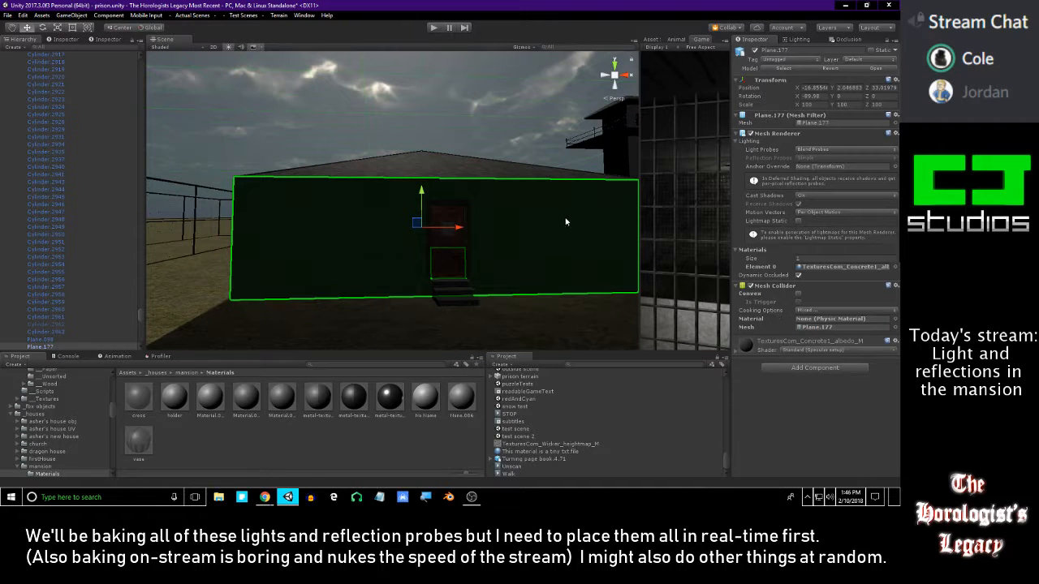
{"action": "right_click_drag", "start_coordinate": [485, 254], "coordinate": [488, 256]}
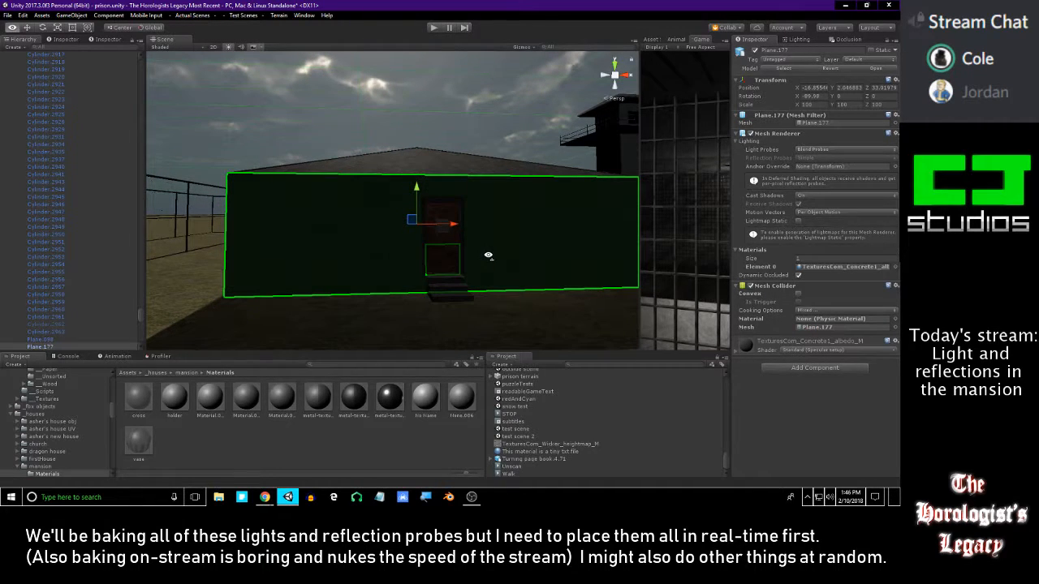
{"action": "right_click_drag", "start_coordinate": [488, 258], "coordinate": [517, 241]}
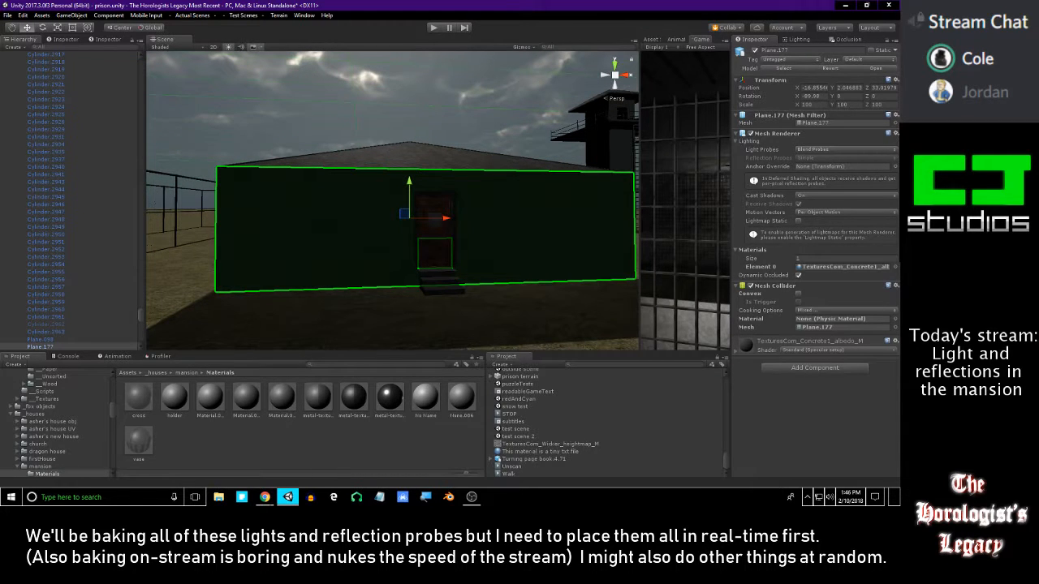
- Select the office wall behind the filing cabinets, Plane.245, to check its collider
{"action": "right_click_drag", "start_coordinate": [428, 181], "coordinate": [405, 206]}
{"action": "key", "text": "w"}
{"action": "key", "text": "s"}
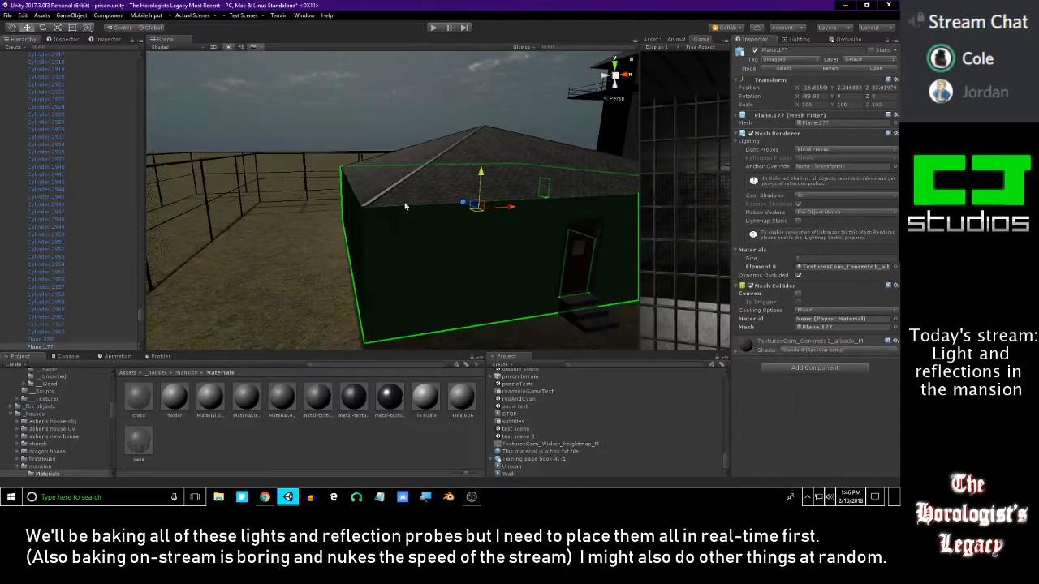
{"action": "right_click_drag", "start_coordinate": [335, 182], "coordinate": [423, 19]}
{"action": "left_click", "coordinate": [478, 133]}
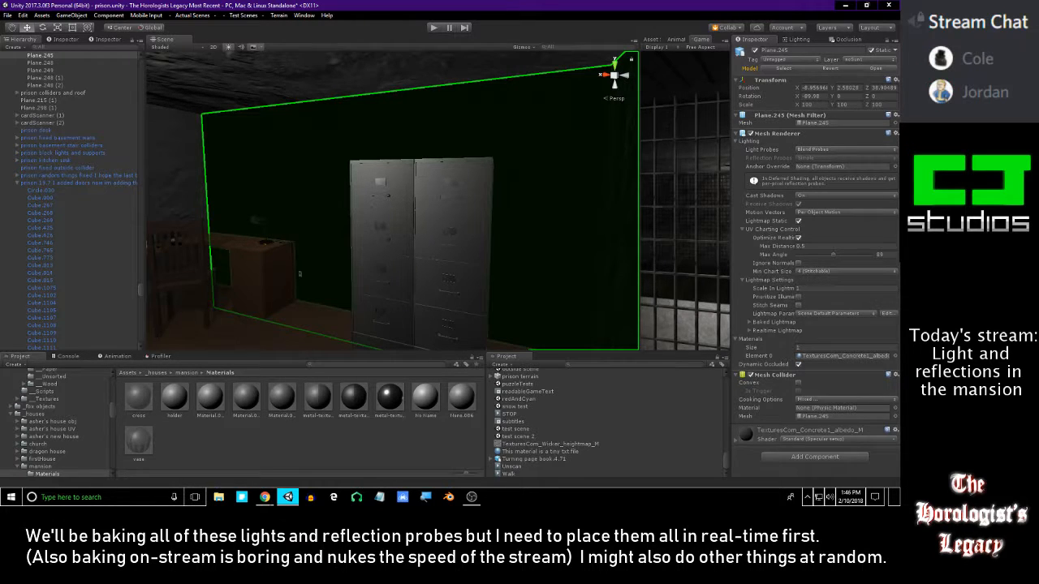
- Switch to Chrome, restart the Stargazer music video near its beginning, and return to the Unity scene
{"action": "key", "text": "alt+Tab"}
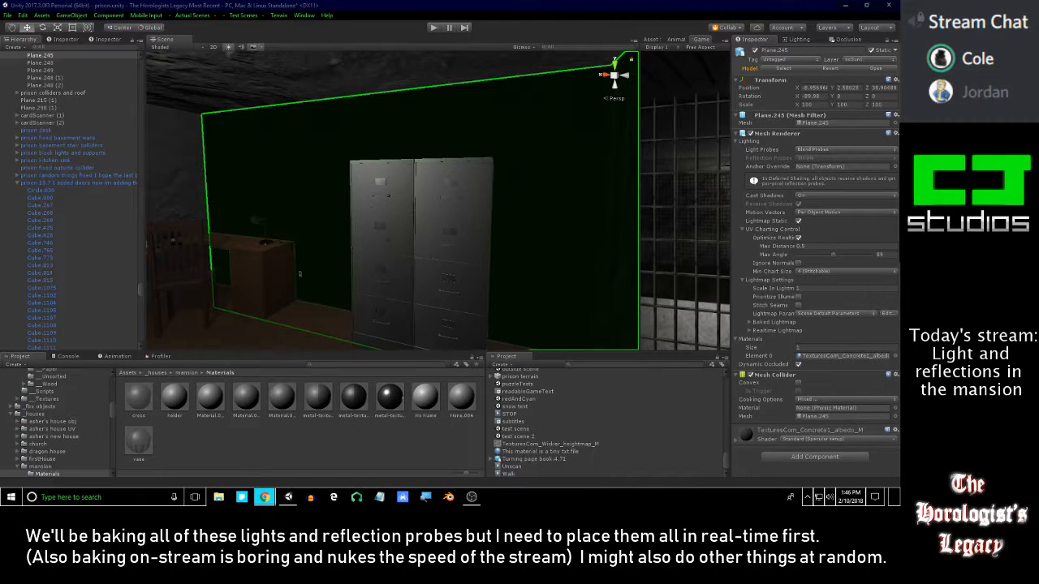
{"action": "right_click_drag", "start_coordinate": [439, 183], "coordinate": [510, 201]}
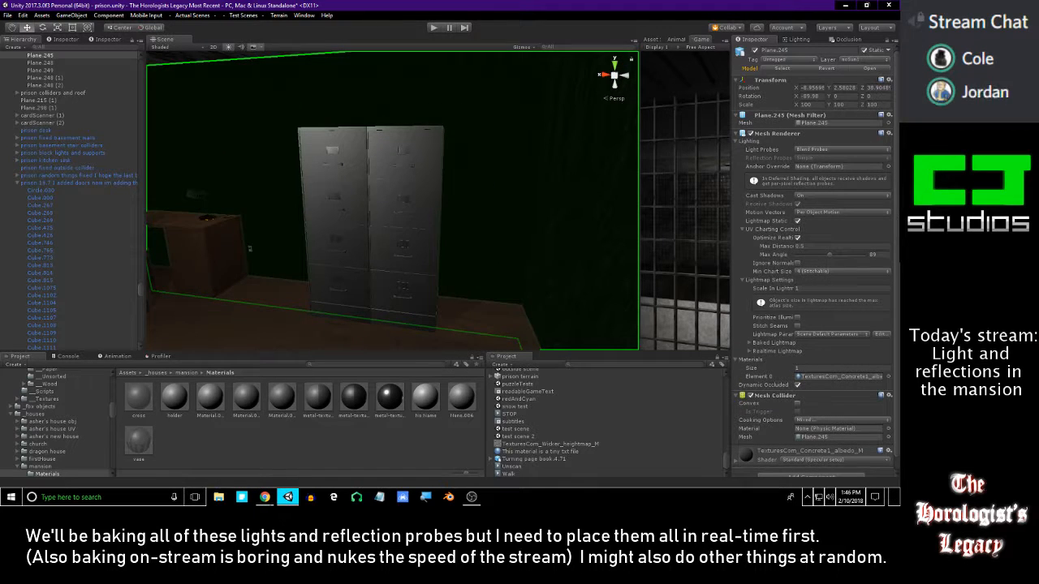
{"action": "key", "text": "alt+Tab"}
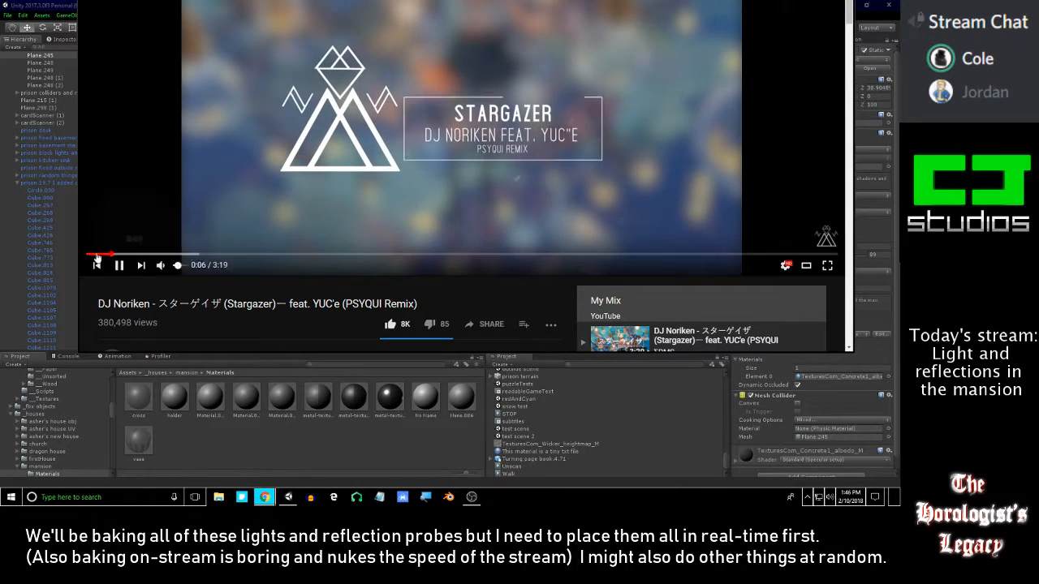
{"action": "left_click", "coordinate": [95, 255]}
{"action": "left_click", "coordinate": [357, 164]}
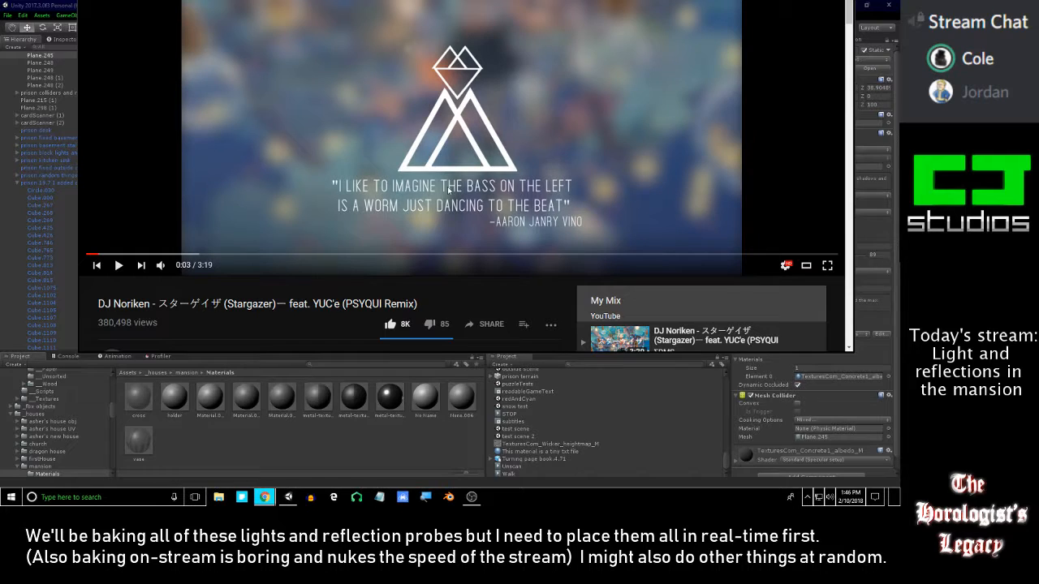
{"action": "left_click", "coordinate": [413, 165]}
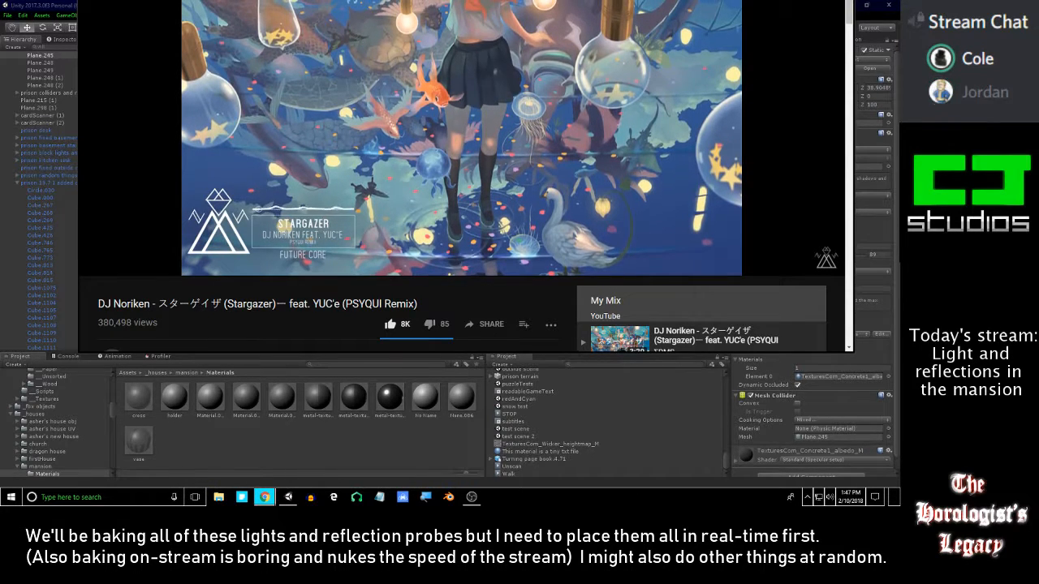
{"action": "left_click_drag", "start_coordinate": [466, 0], "coordinate": [479, 0]}
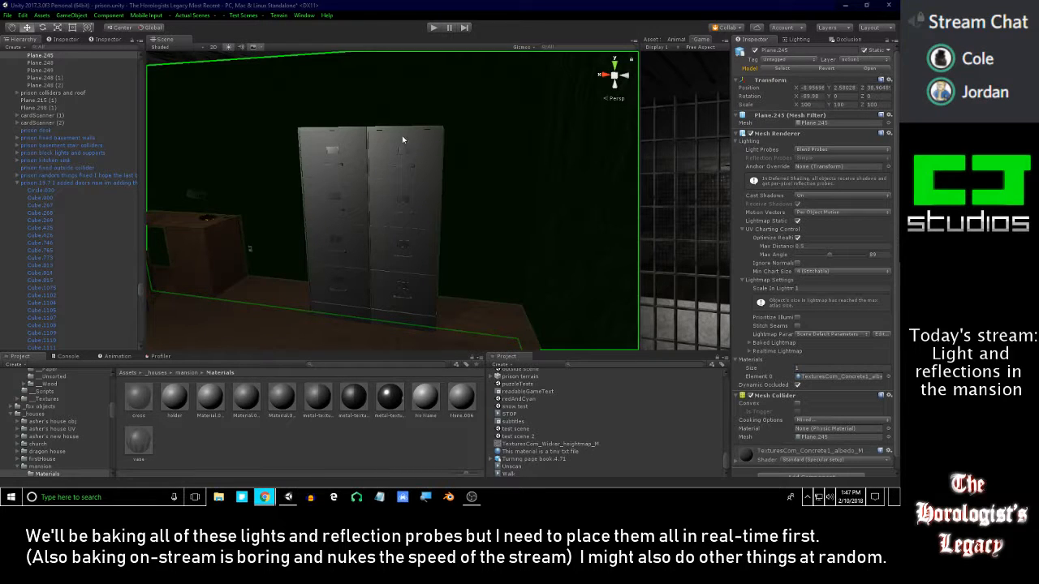
- Update the project to Collab revision #243 and save the modified prison scene
{"action": "right_click_drag", "start_coordinate": [397, 154], "coordinate": [317, 188]}
{"action": "key", "text": "a"}
{"action": "key", "text": "w"}
{"action": "key", "text": "a"}
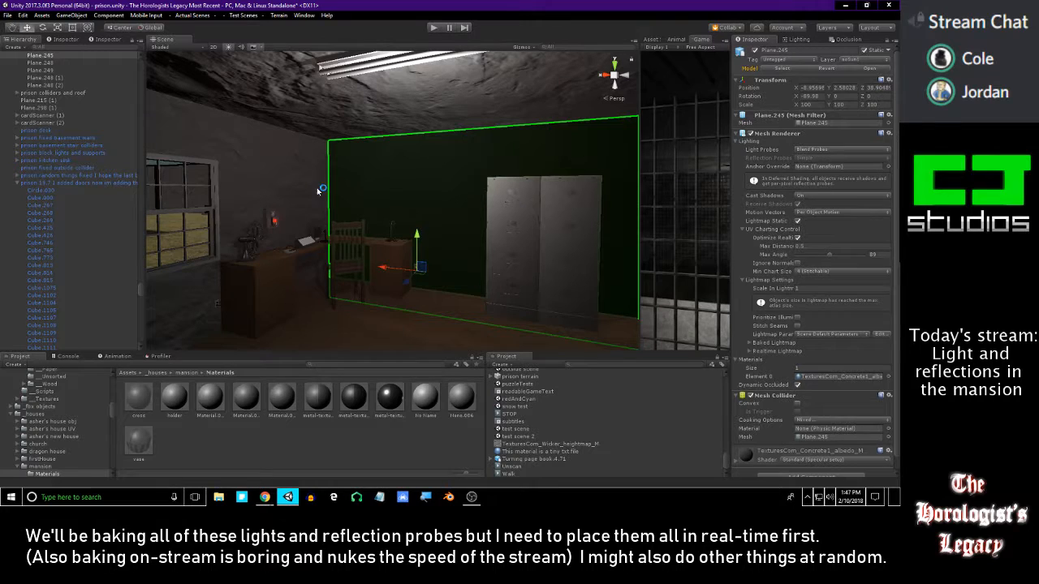
{"action": "left_click", "coordinate": [725, 28]}
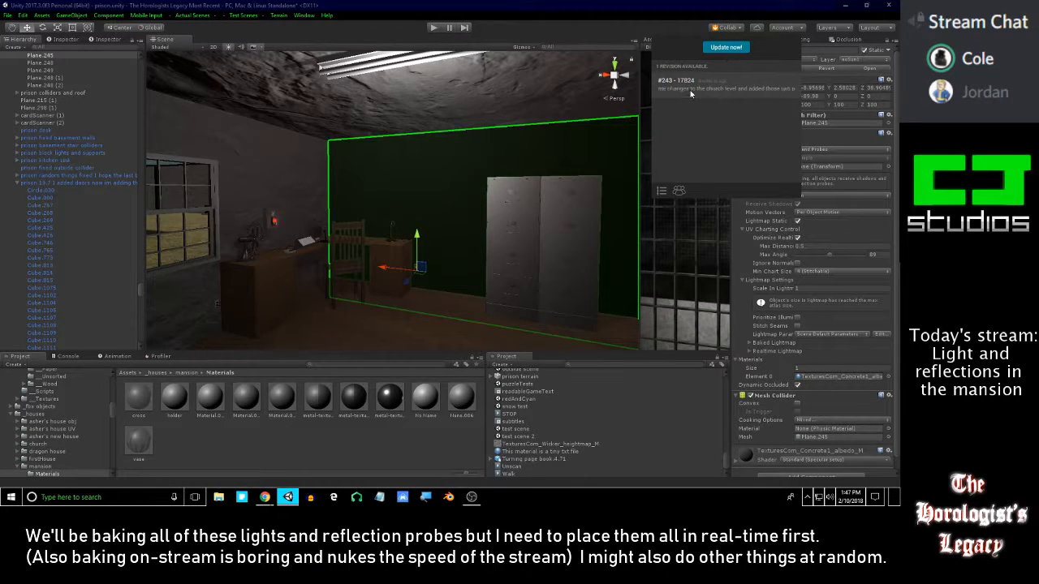
{"action": "left_click", "coordinate": [725, 47]}
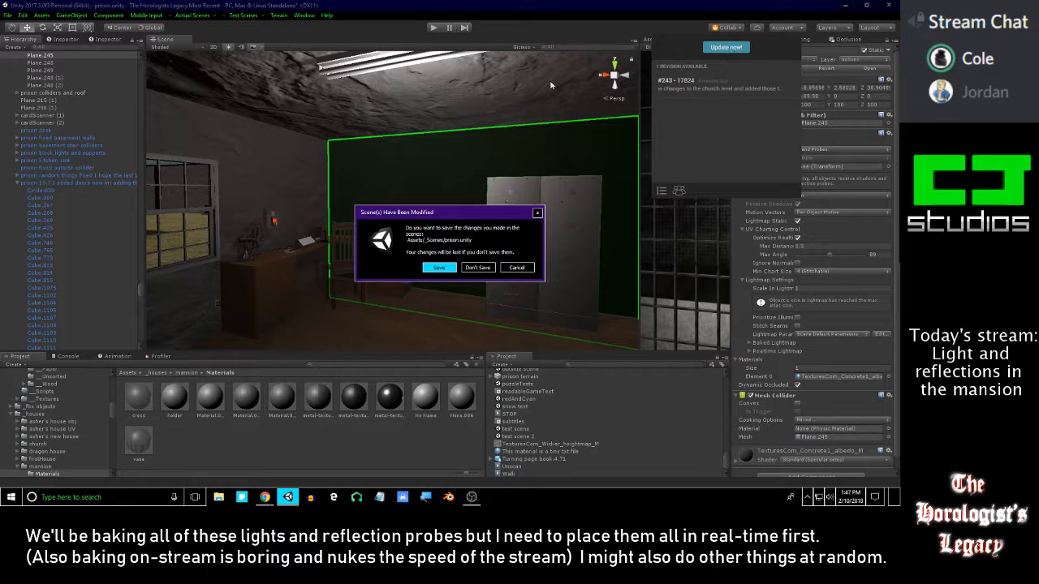
{"action": "left_click", "coordinate": [439, 267]}
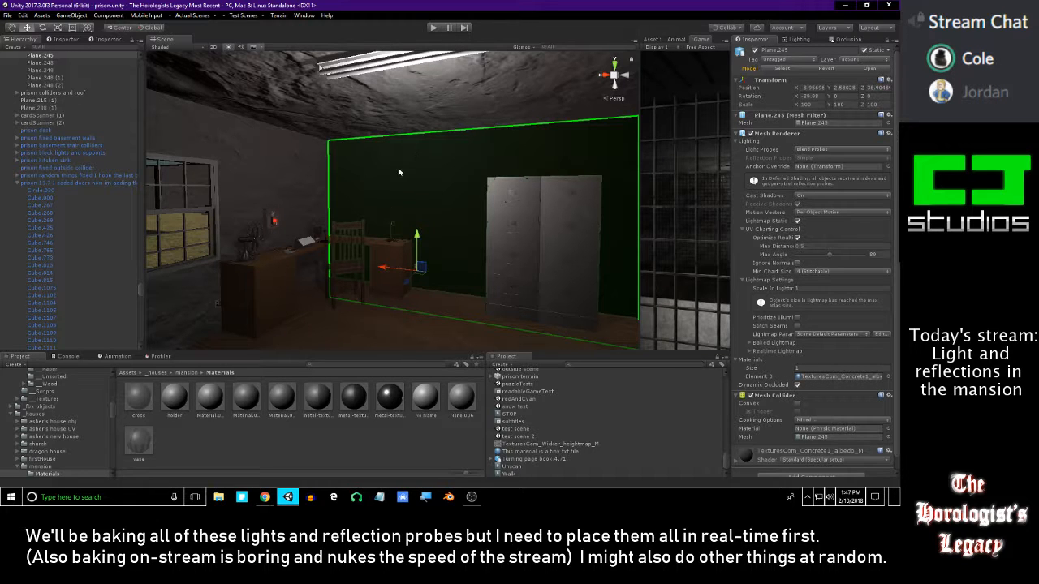
- Locate the wire material baked used by Cube.1130 at the finished lamp's wall outlet and apply it to the untextured desk lamp's cord and plug
{"action": "mouse_move", "coordinate": [367, 235]}
{"action": "right_mouse_down"}
{"action": "mouse_move", "coordinate": [433, 200]}
{"action": "mouse_move", "coordinate": [525, 192]}
{"action": "mouse_move", "coordinate": [464, 203]}
{"action": "mouse_move", "coordinate": [341, 194]}
{"action": "mouse_move", "coordinate": [431, 182]}
{"action": "mouse_move", "coordinate": [404, 211]}
{"action": "mouse_move", "coordinate": [530, 213]}
{"action": "mouse_move", "coordinate": [493, 241]}
{"action": "mouse_move", "coordinate": [454, 235]}
{"action": "mouse_move", "coordinate": [259, 162]}
{"action": "mouse_move", "coordinate": [334, 213]}
{"action": "mouse_move", "coordinate": [341, 271]}
{"action": "mouse_move", "coordinate": [370, 267]}
{"action": "mouse_move", "coordinate": [367, 254]}
{"action": "right_mouse_up"}
{"action": "left_click", "coordinate": [376, 288]}
{"action": "left_click", "coordinate": [377, 288]}
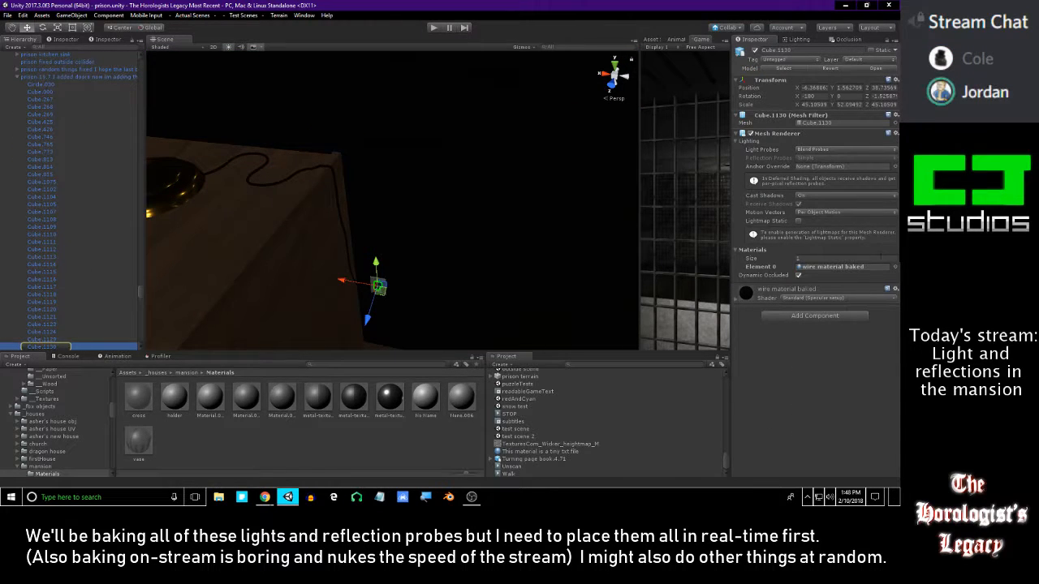
{"action": "left_click", "coordinate": [862, 268]}
{"action": "scroll", "coordinate": [454, 181], "scroll_direction": "down", "scroll_amount": 5}
{"action": "right_click_drag", "start_coordinate": [454, 181], "coordinate": [448, 237]}
{"action": "left_click_drag", "start_coordinate": [139, 443], "coordinate": [357, 261]}
{"action": "right_click_drag", "start_coordinate": [357, 261], "coordinate": [476, 221]}
{"action": "left_click_drag", "start_coordinate": [162, 436], "coordinate": [370, 231]}
- Locate the new white material used by the wall outlet's cover plate, Cube.1131, and select it in the project
{"action": "right_click_drag", "start_coordinate": [427, 247], "coordinate": [329, 207]}
{"action": "key", "text": "s"}
{"action": "right_click_drag", "start_coordinate": [407, 156], "coordinate": [505, 267]}
{"action": "scroll", "coordinate": [386, 271], "scroll_direction": "down", "scroll_amount": 5}
{"action": "mouse_move", "coordinate": [368, 211]}
{"action": "right_mouse_down"}
{"action": "mouse_move", "coordinate": [346, 232]}
{"action": "mouse_move", "coordinate": [357, 209]}
{"action": "mouse_move", "coordinate": [377, 229]}
{"action": "right_mouse_up"}
{"action": "key", "text": "w"}
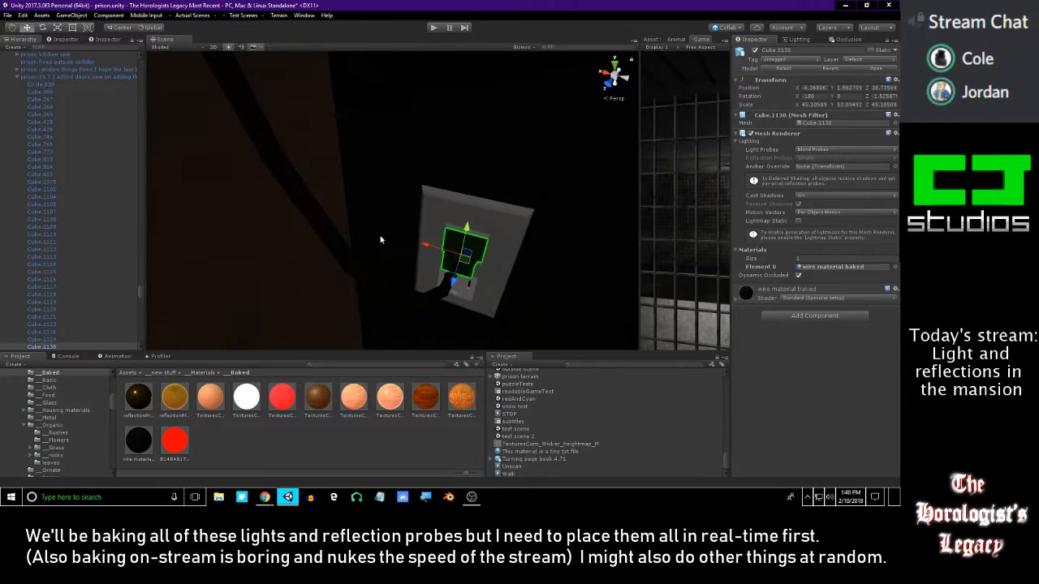
{"action": "left_click", "coordinate": [490, 298]}
{"action": "left_click", "coordinate": [497, 260]}
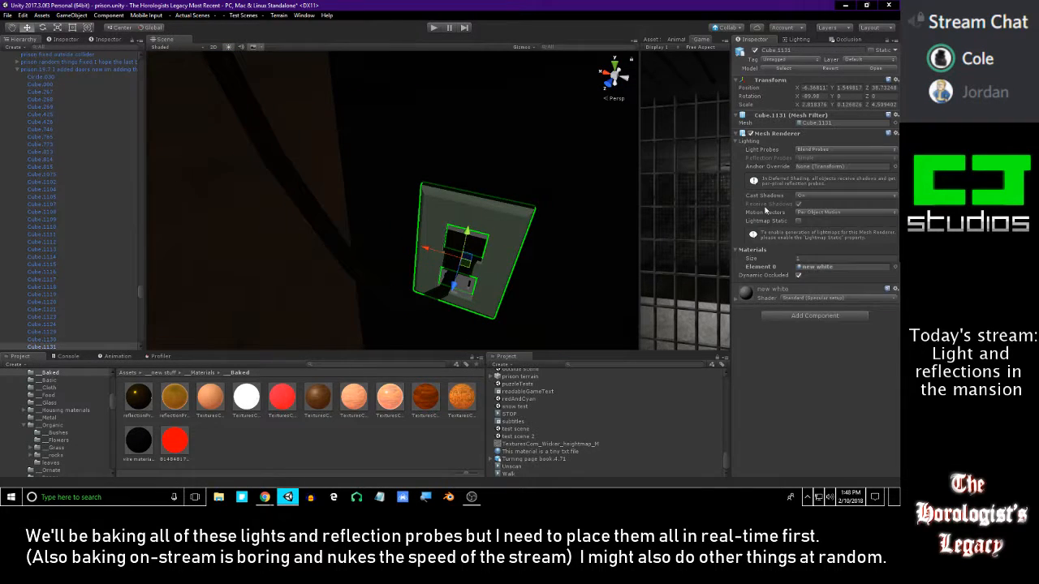
{"action": "left_click", "coordinate": [825, 270]}
{"action": "left_click", "coordinate": [149, 425]}
- Apply the reflectionProbeGearGold2 material to the pull-chain knob of the untextured desk lamp, Cylinder.2522
{"action": "right_click_drag", "start_coordinate": [375, 223], "coordinate": [286, 343]}
{"action": "right_click_drag", "start_coordinate": [281, 212], "coordinate": [390, 234]}
{"action": "key", "text": "f"}
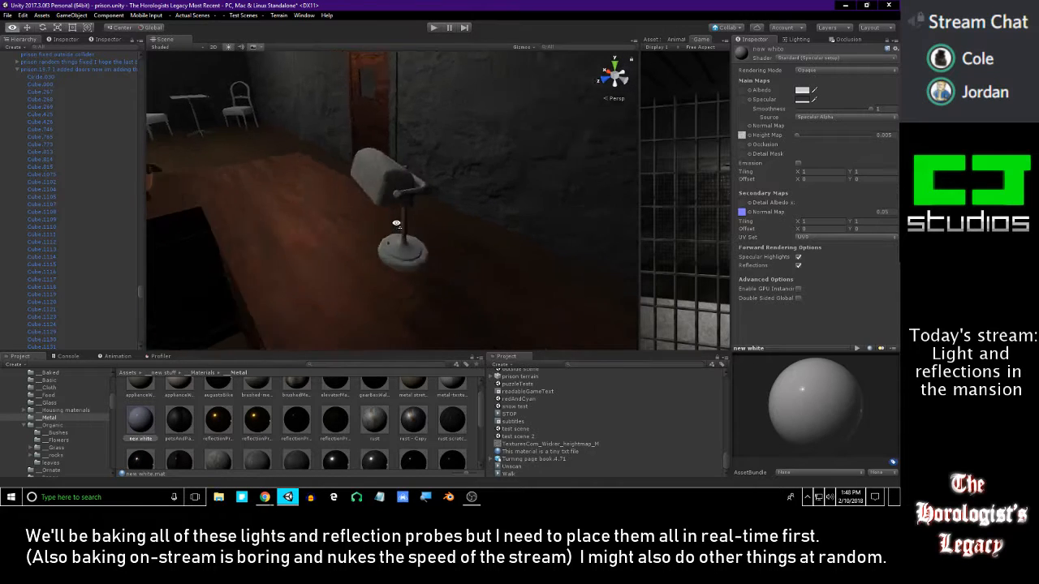
{"action": "left_click_drag", "start_coordinate": [440, 236], "coordinate": [357, 236], "text": "alt"}
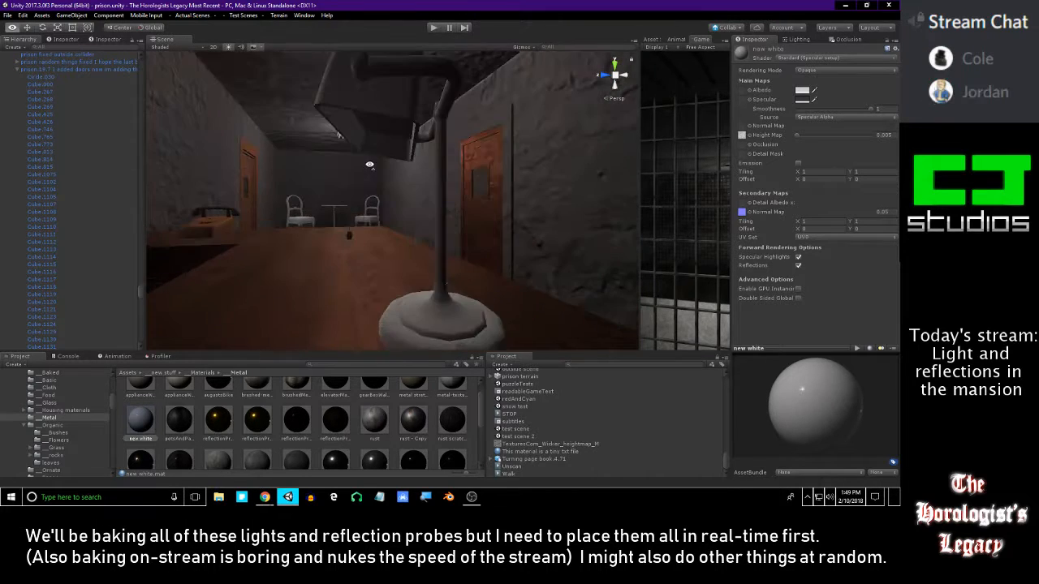
{"action": "scroll", "coordinate": [353, 276], "scroll_direction": "down", "scroll_amount": 3}
{"action": "left_click", "coordinate": [350, 286]}
{"action": "left_click", "coordinate": [350, 286]}
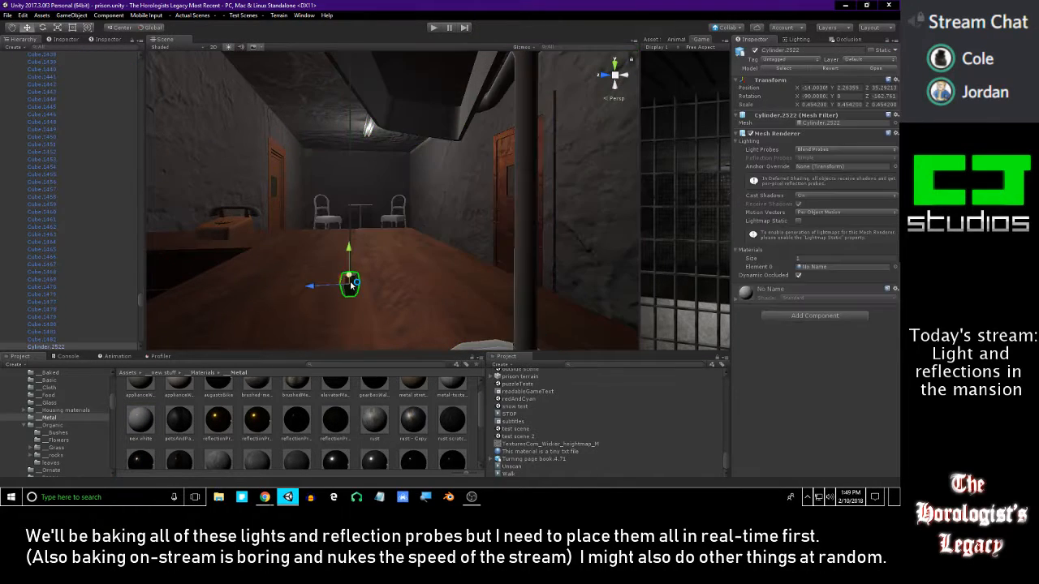
{"action": "left_click_drag", "start_coordinate": [349, 287], "coordinate": [349, 287]}
{"action": "left_click_drag", "start_coordinate": [348, 288], "coordinate": [313, 250], "text": "alt"}
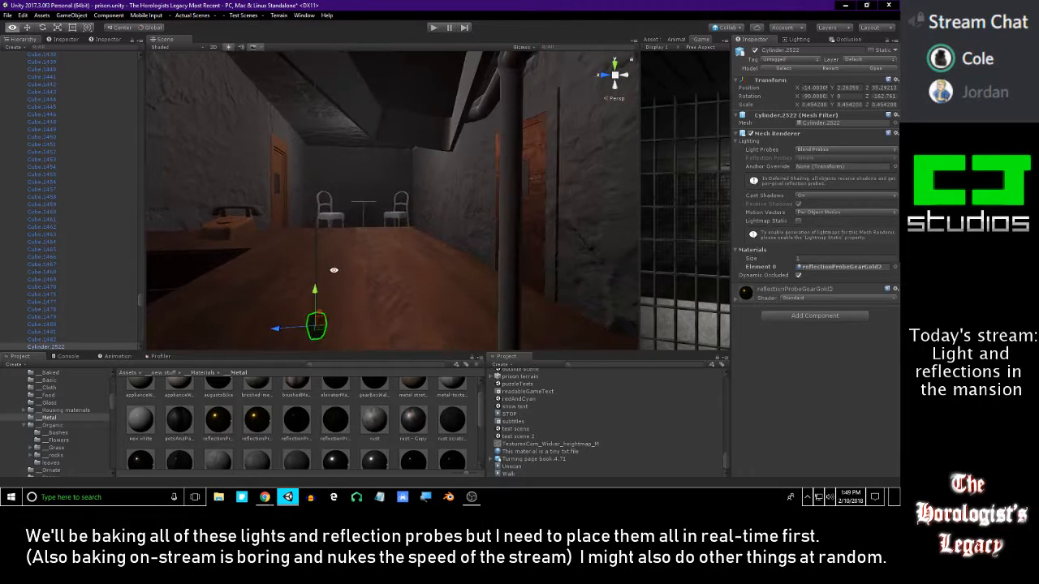
- Duplicate the desk lamp's pull-chain plane, Plane.244, and flip the copy by scaling it to a negative Z
{"action": "left_click", "coordinate": [316, 250]}
{"action": "left_click", "coordinate": [316, 249]}
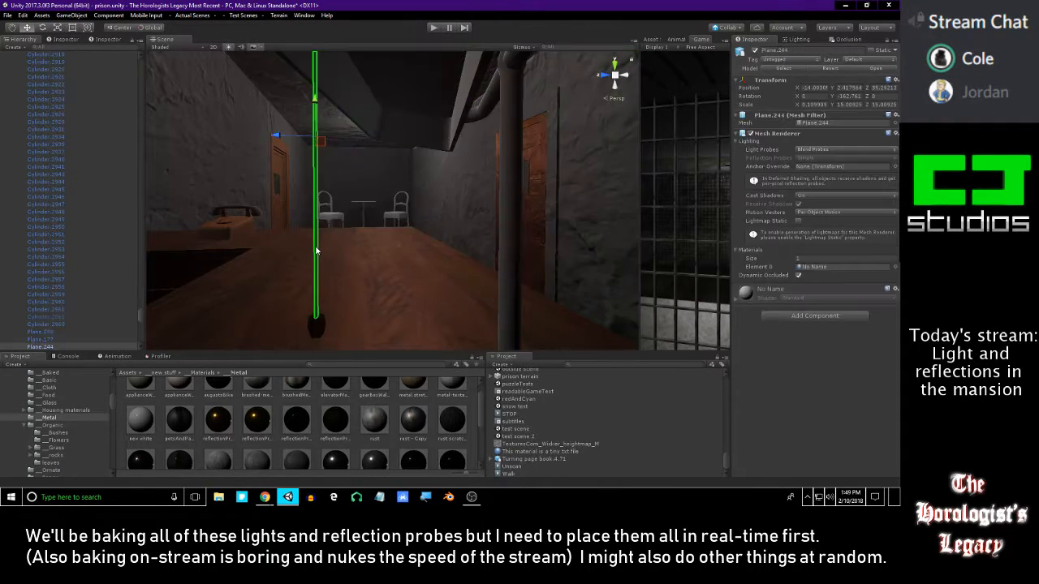
{"action": "key", "text": "f"}
{"action": "left_click_drag", "start_coordinate": [308, 237], "coordinate": [401, 189], "text": "alt"}
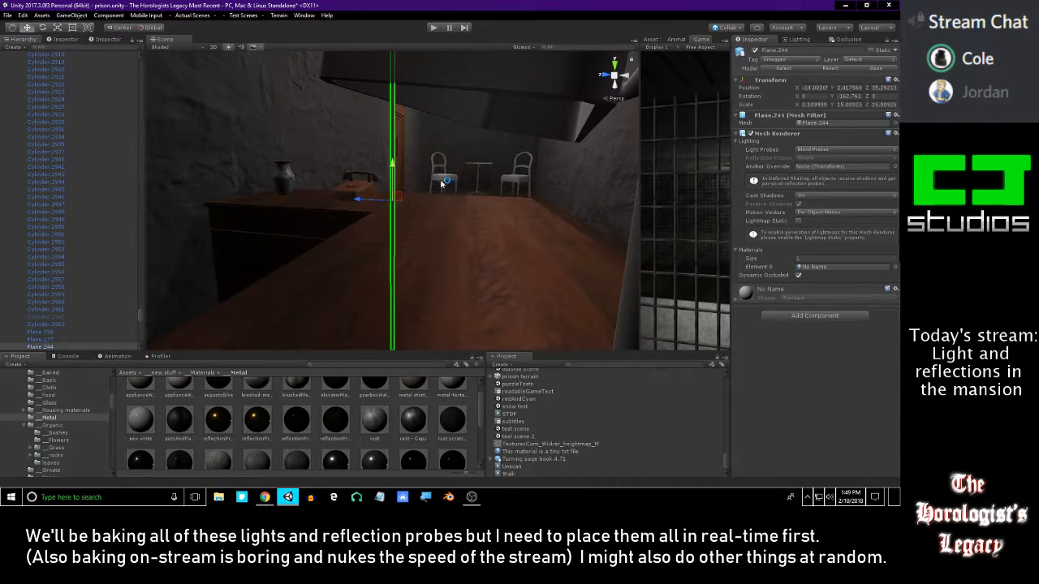
{"action": "key", "text": "ctrl+d"}
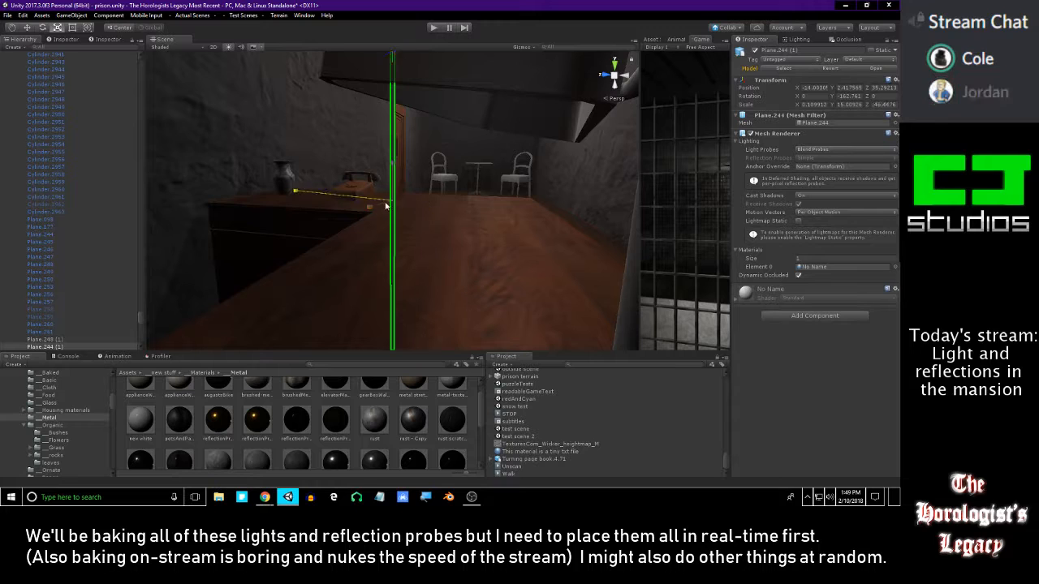
{"action": "left_click_drag", "start_coordinate": [334, 200], "coordinate": [438, 248], "text": "alt"}
- Locate the wire material baked on the lamp cord, Cylinder.2963, apply it to the pull chain and check the chain from both sides
{"action": "right_click_drag", "start_coordinate": [392, 266], "coordinate": [363, 193]}
{"action": "left_click", "coordinate": [269, 269]}
{"action": "left_click", "coordinate": [276, 264]}
{"action": "left_click", "coordinate": [404, 254]}
{"action": "left_click", "coordinate": [835, 267]}
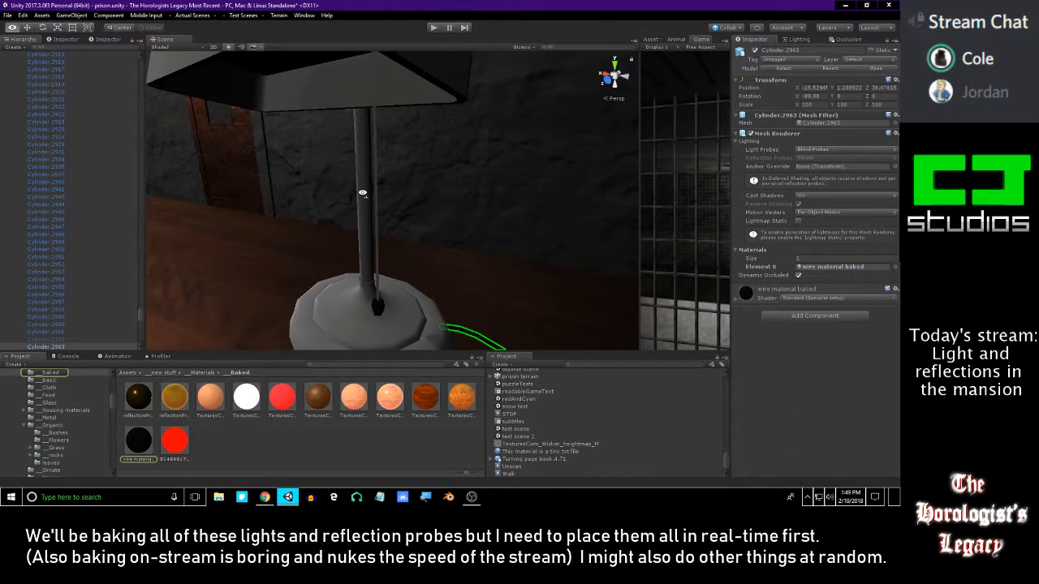
{"action": "left_click_drag", "start_coordinate": [146, 439], "coordinate": [378, 271]}
{"action": "left_click", "coordinate": [378, 270]}
{"action": "key", "text": "f"}
{"action": "left_click_drag", "start_coordinate": [445, 262], "coordinate": [393, 262], "text": "alt"}
{"action": "left_click", "coordinate": [393, 450]}
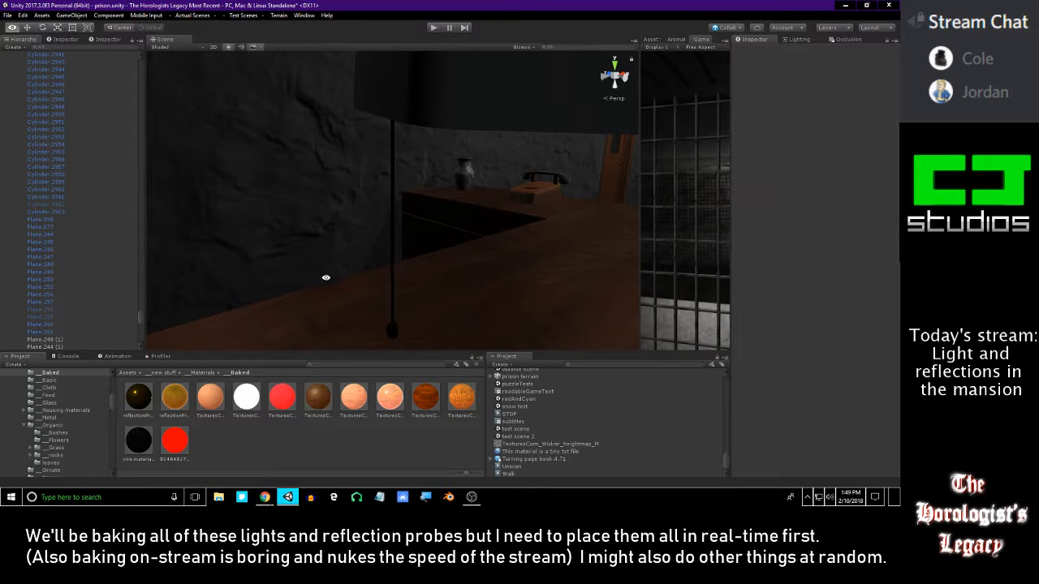
{"action": "left_click_drag", "start_coordinate": [324, 290], "coordinate": [674, 241], "text": "alt"}
{"action": "left_click_drag", "start_coordinate": [349, 227], "coordinate": [423, 224], "text": "alt"}
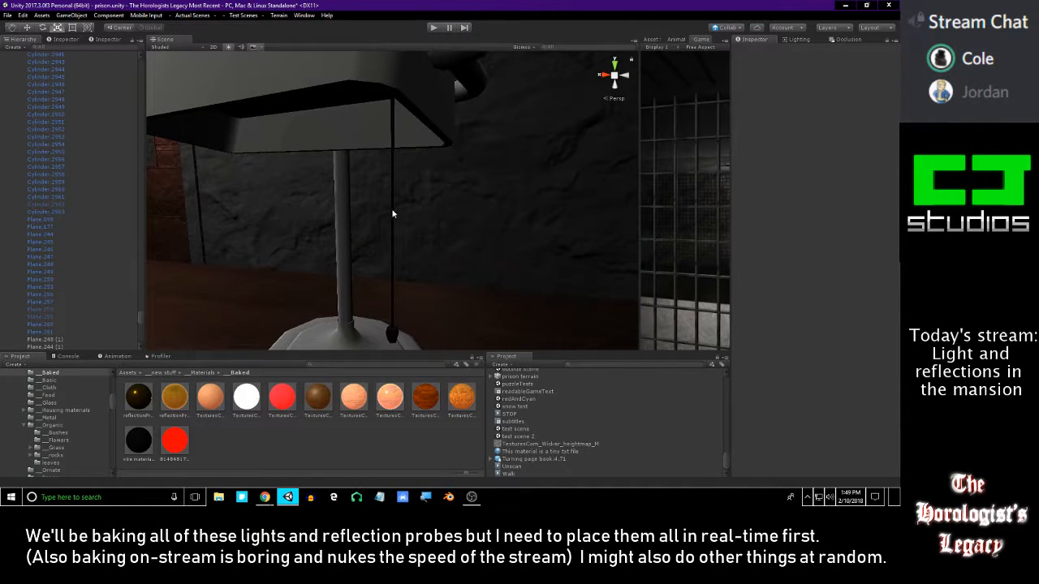
- Locate the reflectionProbeGearGold2 material used by the finished lamp's base, Cylinder.2530, and apply it to the untextured lamp's base
{"action": "right_click_drag", "start_coordinate": [431, 202], "coordinate": [302, 277]}
{"action": "key", "text": "s"}
{"action": "key", "text": "w"}
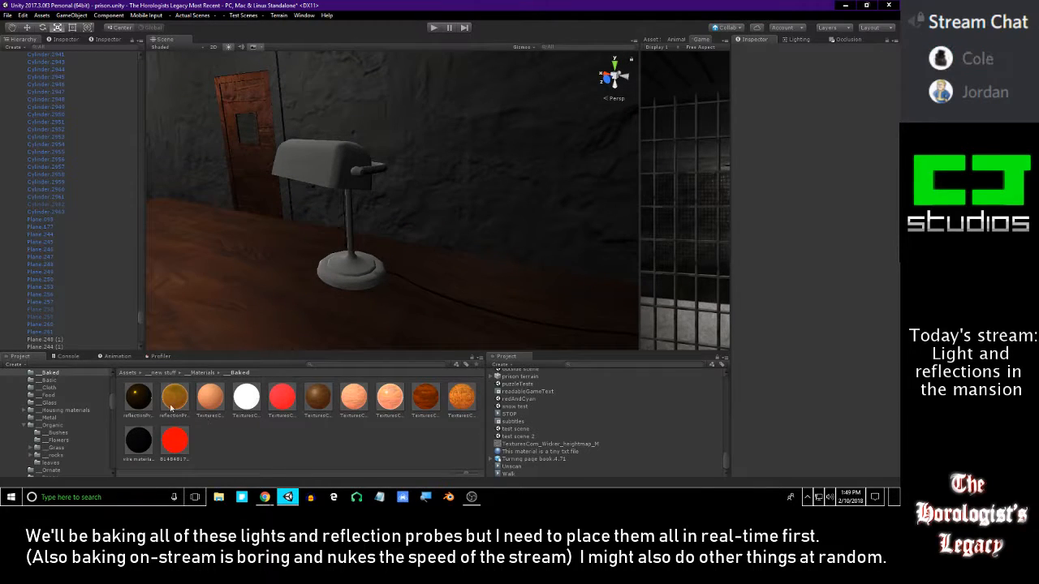
{"action": "right_click_drag", "start_coordinate": [338, 306], "coordinate": [446, 278]}
{"action": "key", "text": "d"}
{"action": "key", "text": "w"}
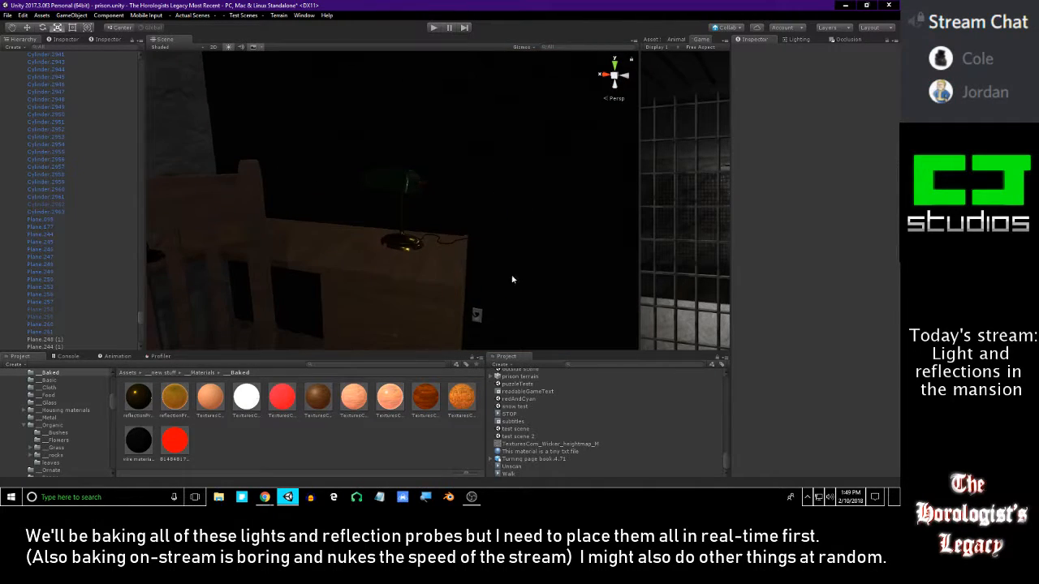
{"action": "left_click", "coordinate": [408, 245]}
{"action": "left_click", "coordinate": [409, 245]}
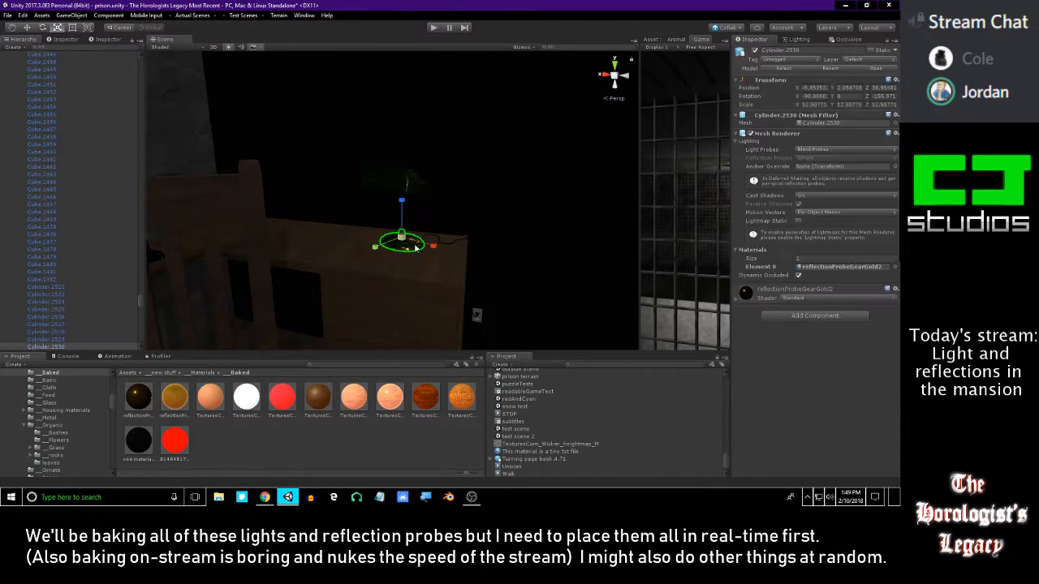
{"action": "left_click", "coordinate": [824, 267]}
{"action": "key", "text": "d"}
{"action": "right_click_drag", "start_coordinate": [328, 262], "coordinate": [412, 273]}
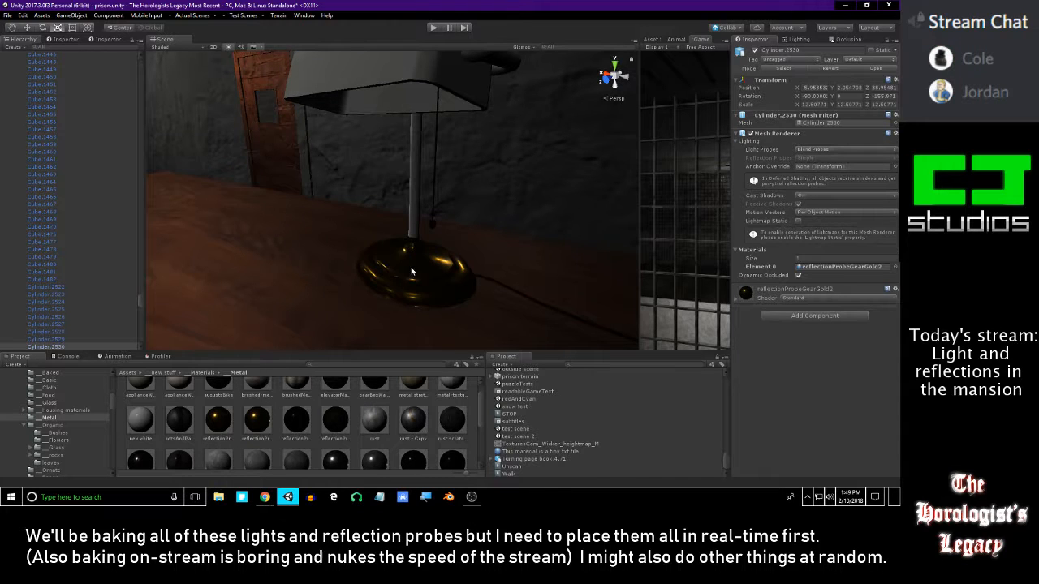
- Apply the gold material to the untextured lamp's stem and the bracket holding its shade
{"action": "left_click_drag", "start_coordinate": [241, 414], "coordinate": [413, 195]}
{"action": "right_click_drag", "start_coordinate": [396, 219], "coordinate": [368, 232]}
{"action": "left_click_drag", "start_coordinate": [262, 419], "coordinate": [365, 210]}
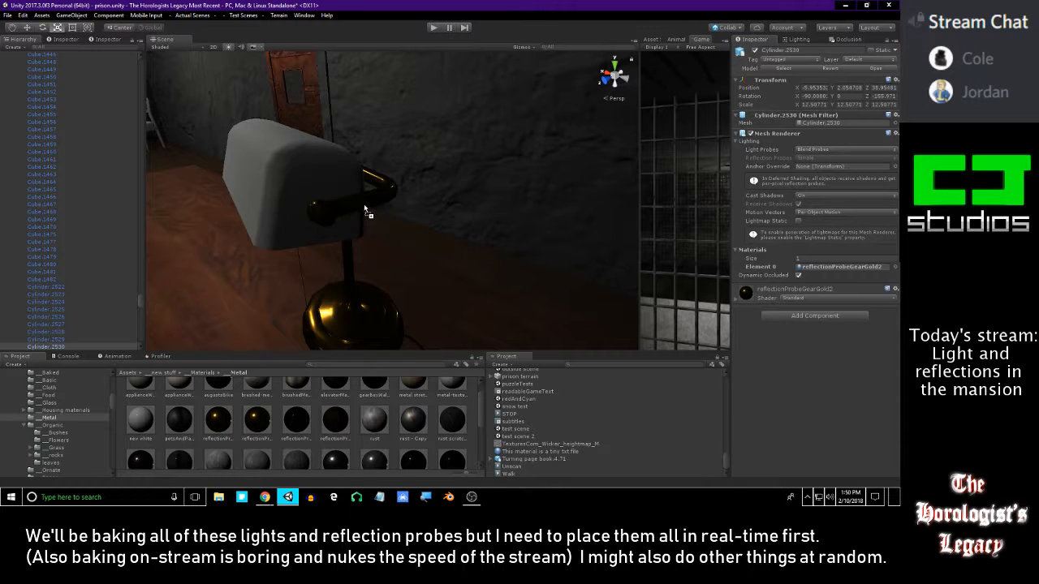
- Locate the poolLampNonEmissive material used by the finished lamp's shade, Plane.247, and apply it to the other desk lamp's white shade
{"action": "right_click_drag", "start_coordinate": [280, 266], "coordinate": [328, 187]}
{"action": "left_click", "coordinate": [329, 187]}
{"action": "left_click", "coordinate": [323, 188]}
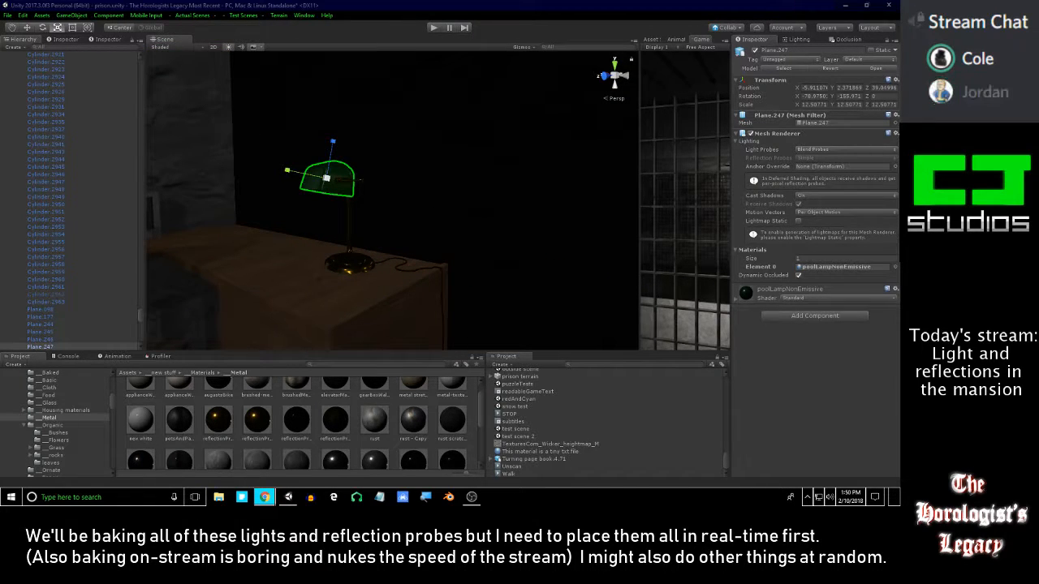
{"action": "right_click_drag", "start_coordinate": [419, 181], "coordinate": [410, 179]}
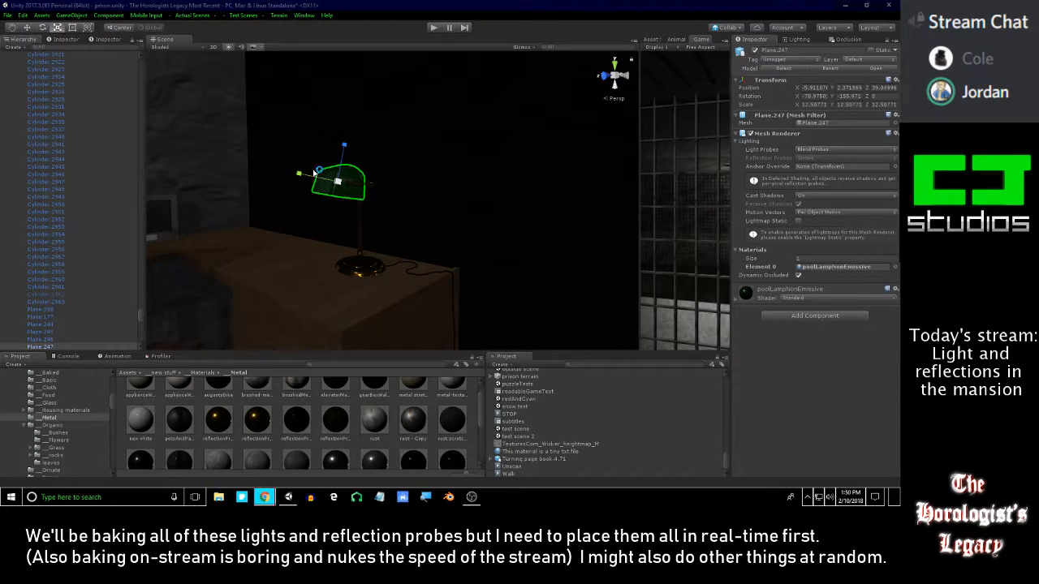
{"action": "right_click_drag", "start_coordinate": [458, 199], "coordinate": [454, 262]}
{"action": "left_click", "coordinate": [797, 268]}
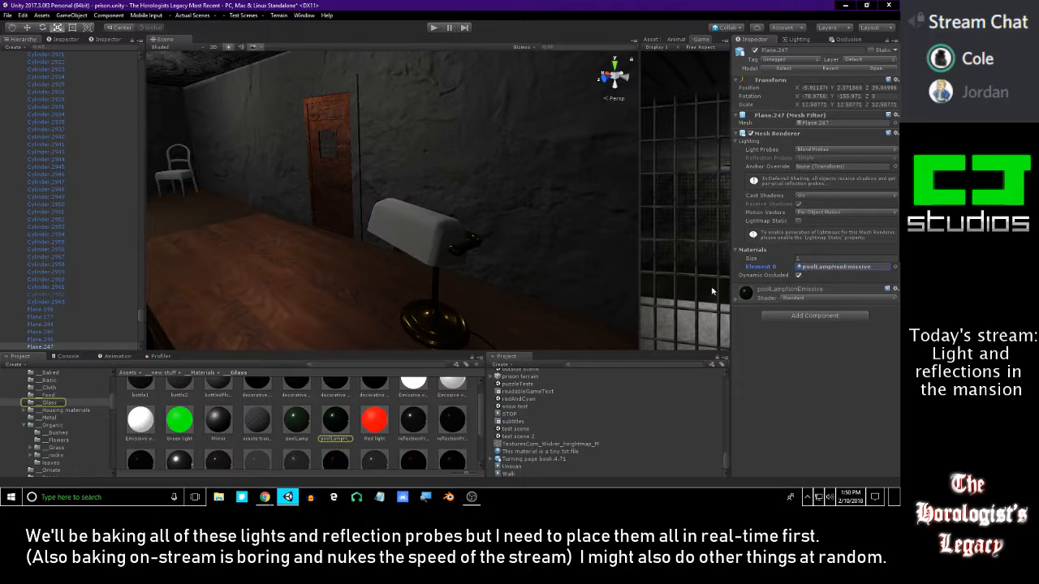
{"action": "left_click_drag", "start_coordinate": [324, 421], "coordinate": [431, 237]}
{"action": "right_click_drag", "start_coordinate": [430, 237], "coordinate": [460, 249]}
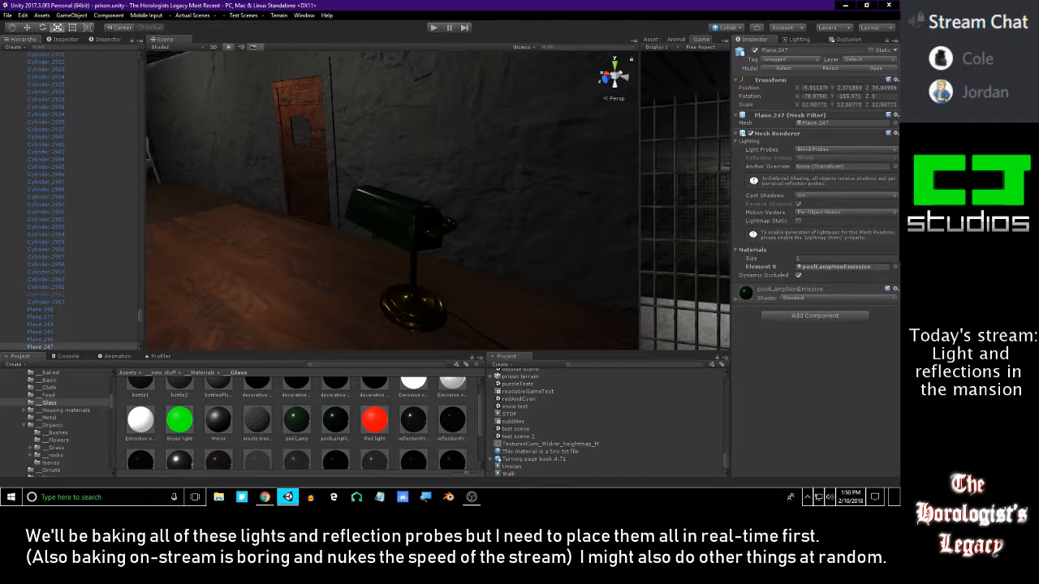
{"action": "key", "text": "alt+Tab"}
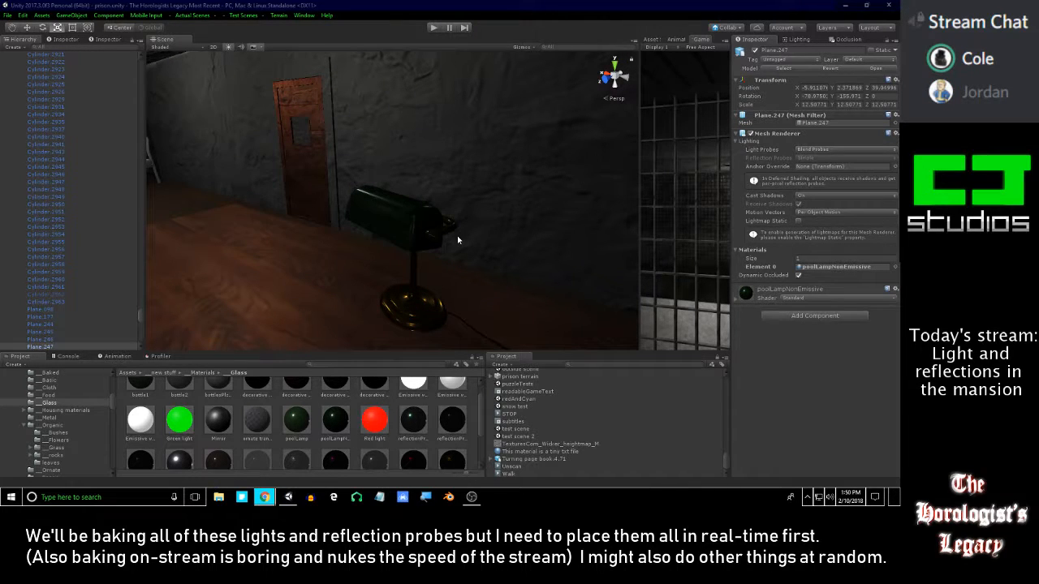
- Search the project assets for "what" and open the whatIsThisStuff script in MonoDevelop
{"action": "right_click_drag", "start_coordinate": [458, 244], "coordinate": [448, 236]}
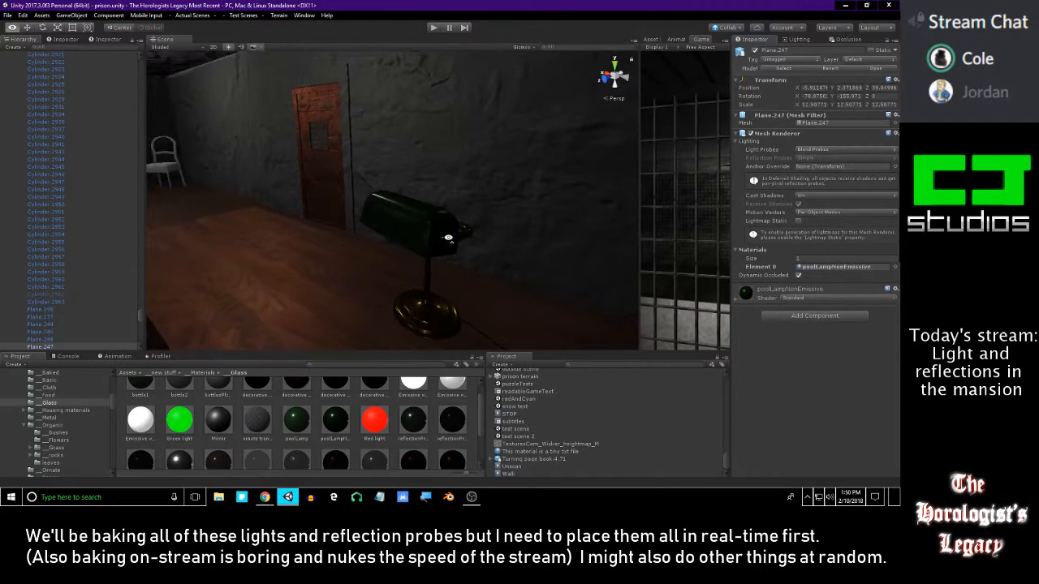
{"action": "left_click", "coordinate": [330, 365]}
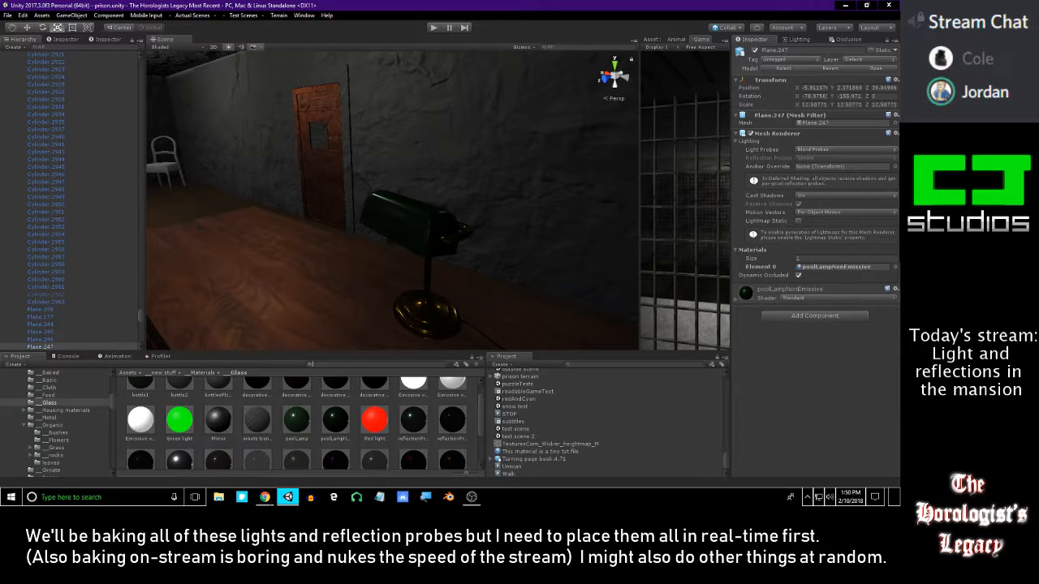
{"action": "key", "text": "alt+Tab"}
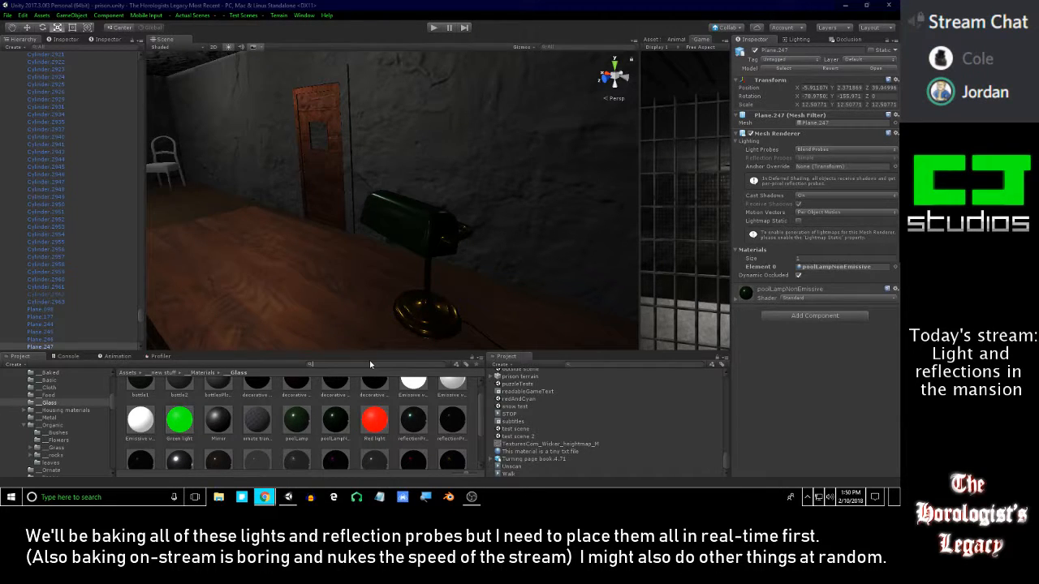
{"action": "key", "text": "alt+Tab"}
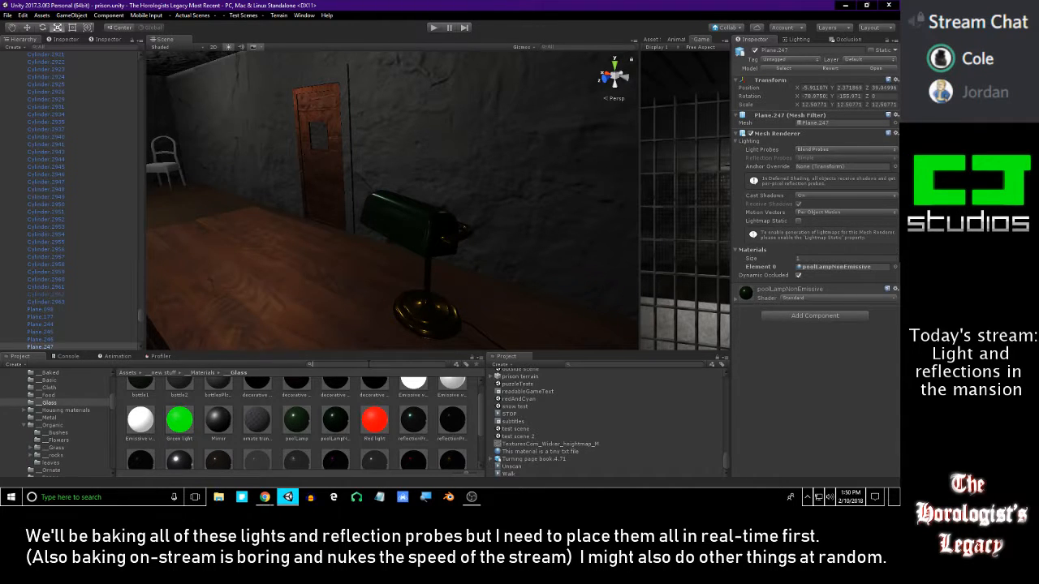
{"action": "type", "text": "what"}
{"action": "left_click", "coordinate": [353, 398]}
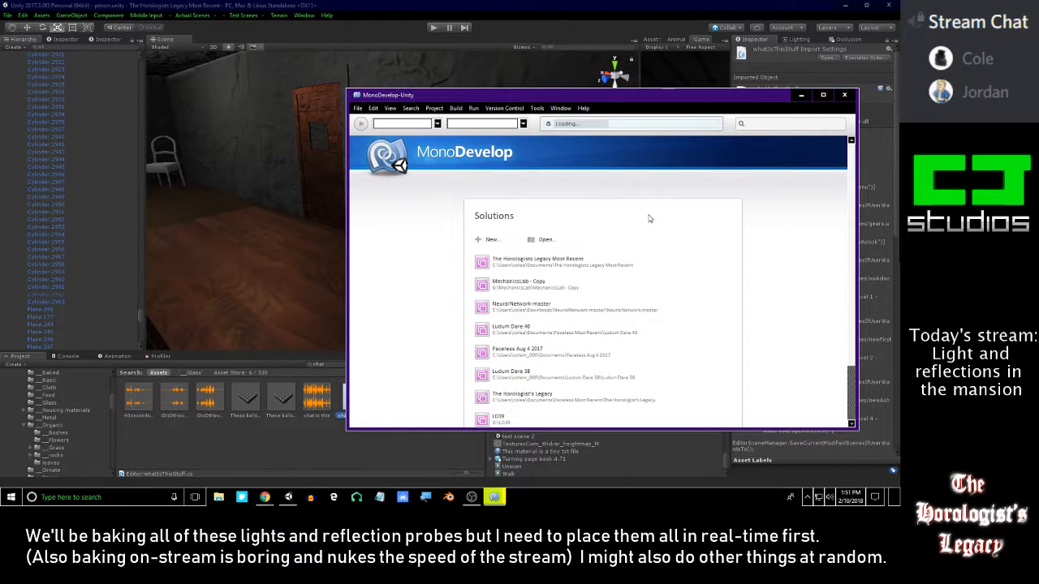
- Change the scene path under the Level 5 - Church menu item to newChurch.unity, save the script and close the code editor
{"action": "scroll", "coordinate": [624, 297], "scroll_direction": "down", "scroll_amount": 6}
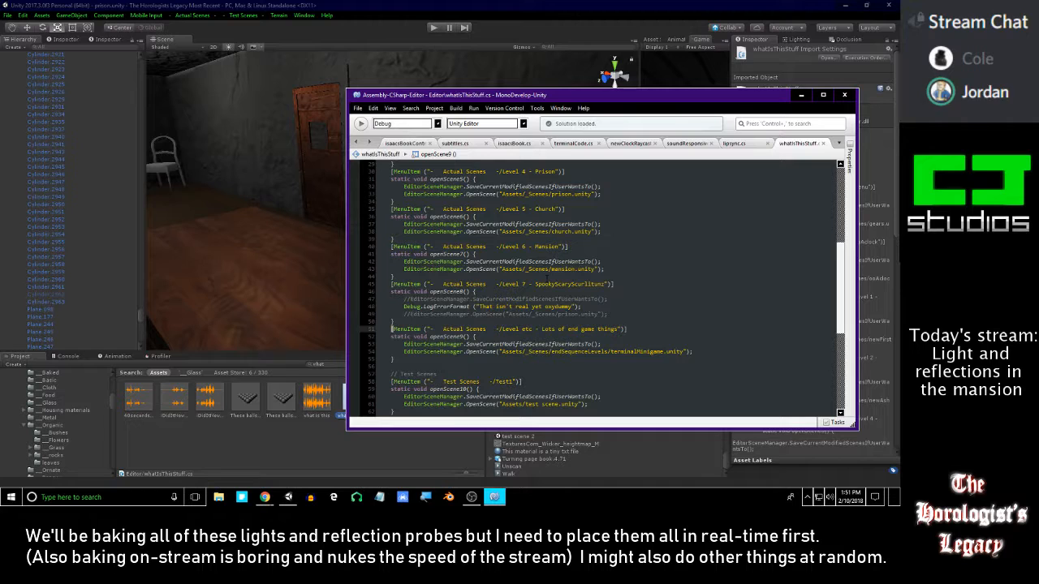
{"action": "scroll", "coordinate": [552, 304], "scroll_direction": "up", "scroll_amount": 3}
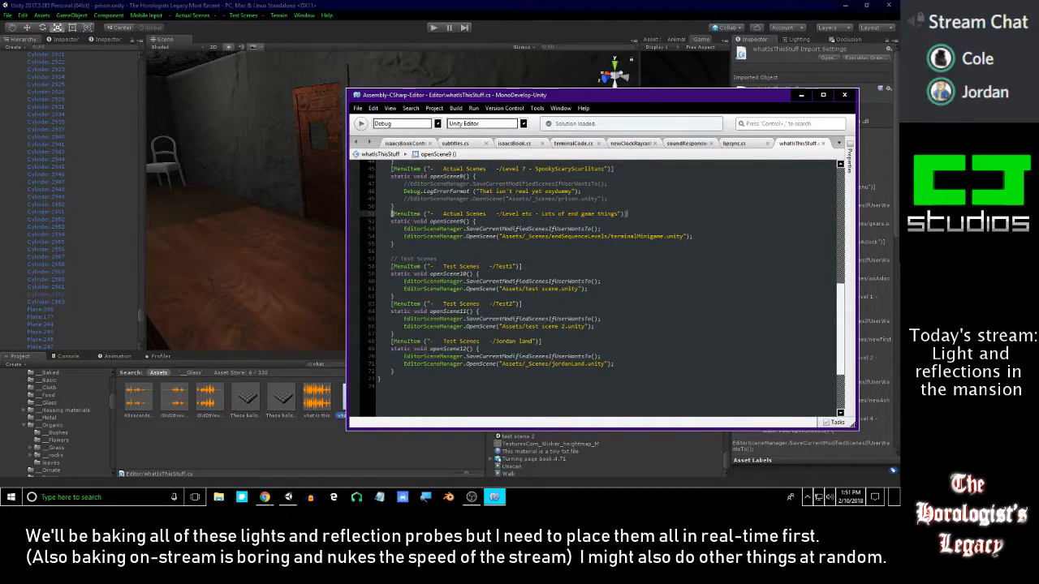
{"action": "scroll", "coordinate": [601, 284], "scroll_direction": "up", "scroll_amount": 3}
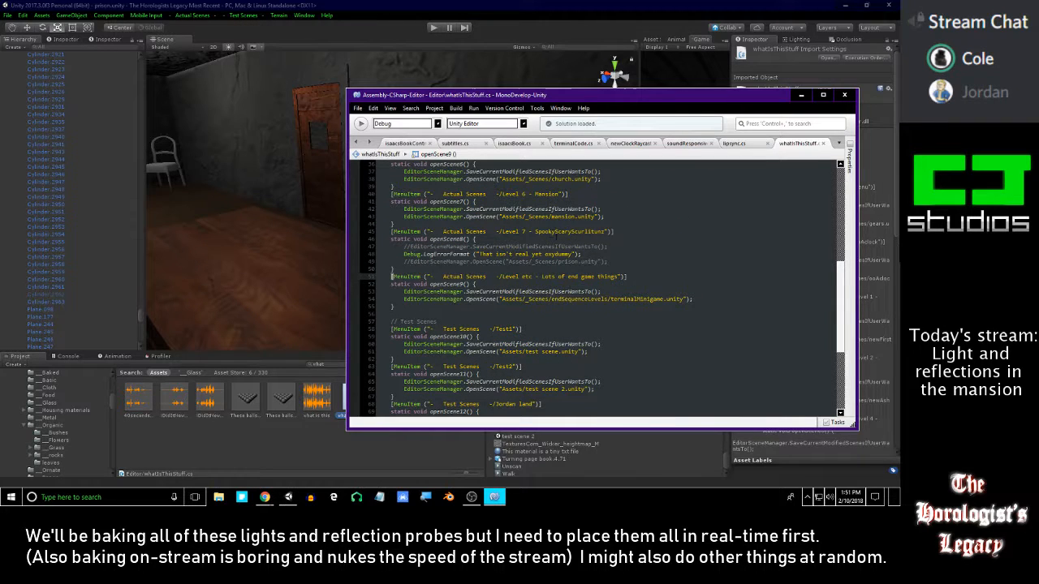
{"action": "scroll", "coordinate": [596, 288], "scroll_direction": "up", "scroll_amount": 10}
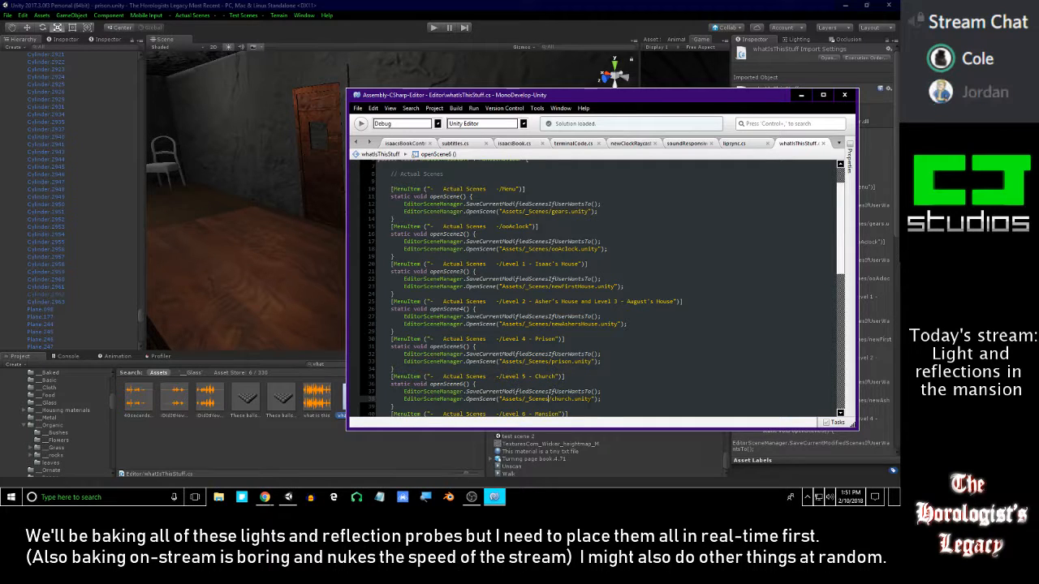
{"action": "type", "text": "newC"}
{"action": "key", "text": "ctrl+s"}
{"action": "left_click", "coordinate": [846, 95]}
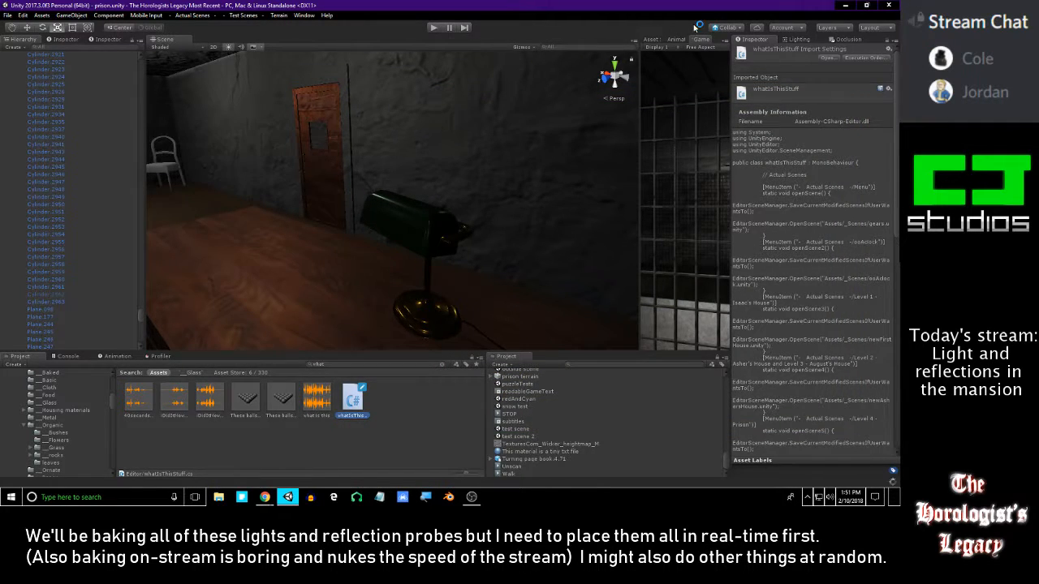
- Publish the project changes through Collab with the description "Started fixing the prison and made the church button actually go to the new church"
{"action": "left_click", "coordinate": [741, 29]}
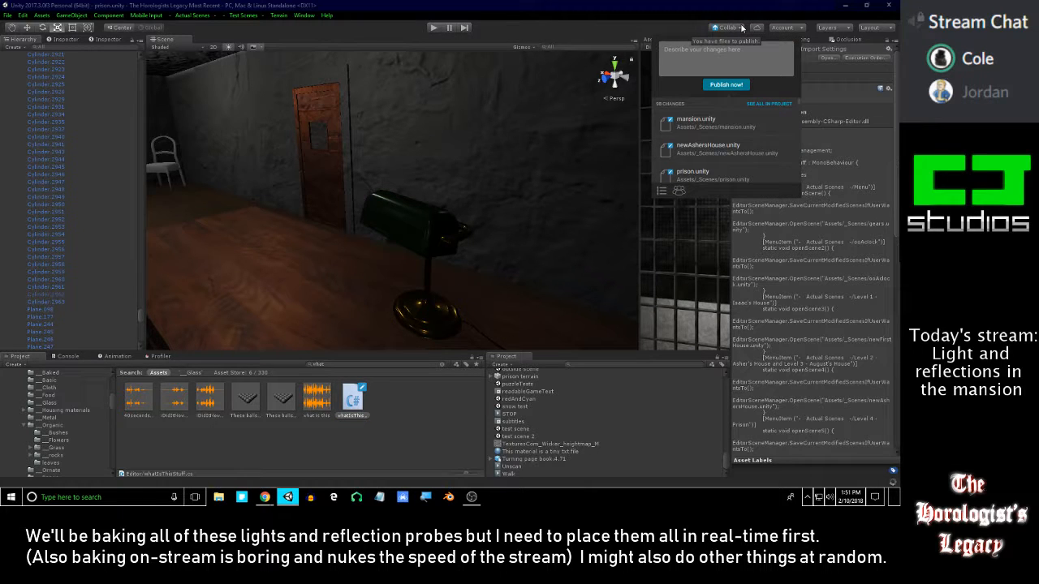
{"action": "left_click", "coordinate": [709, 60]}
{"action": "left_click", "coordinate": [726, 55]}
{"action": "type", "text": "Started fixing the prison and"}
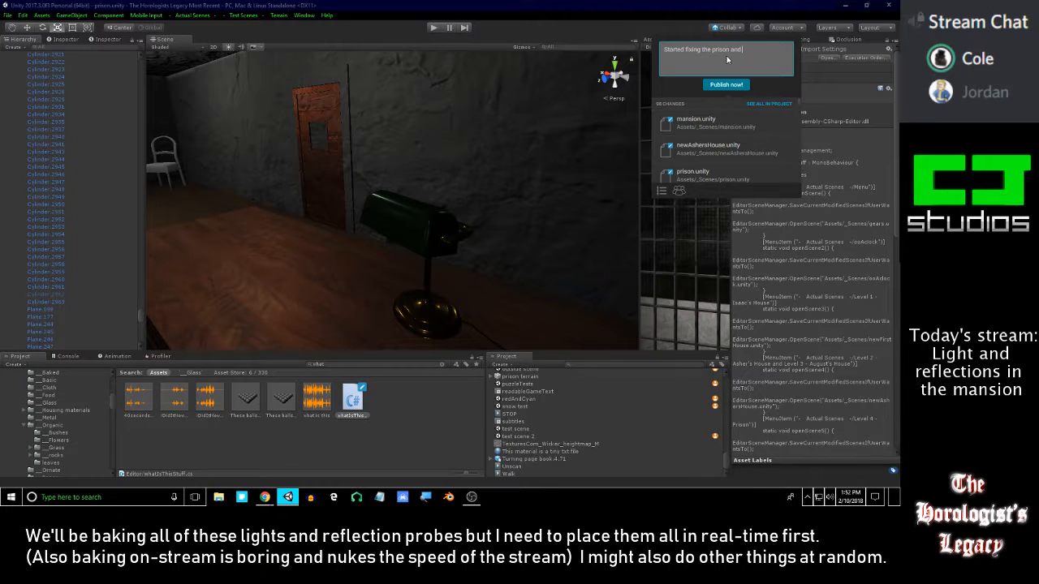
{"action": "type", "text": "made the"}
{"action": "key", "text": "BackSpace"}
{"action": "key", "text": "BackSpace"}
{"action": "type", "text": "button actually go to the new church)"}
{"action": "left_click", "coordinate": [726, 85]}
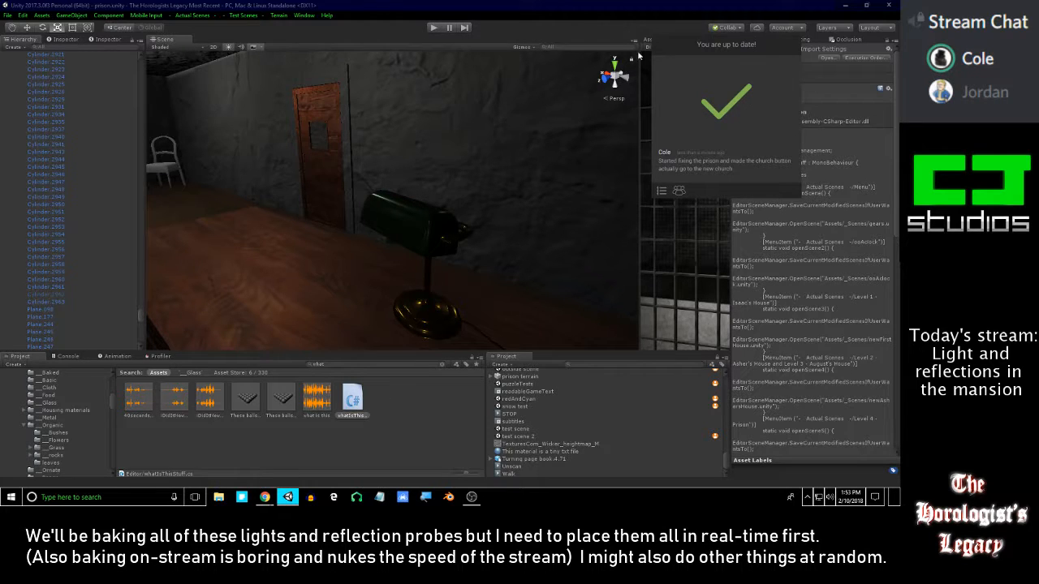
{"action": "left_click", "coordinate": [686, 31]}
- Examine the gold base of the desk lamp, Cylinder.2523, up close and from several angles
{"action": "right_click_drag", "start_coordinate": [531, 126], "coordinate": [429, 296]}
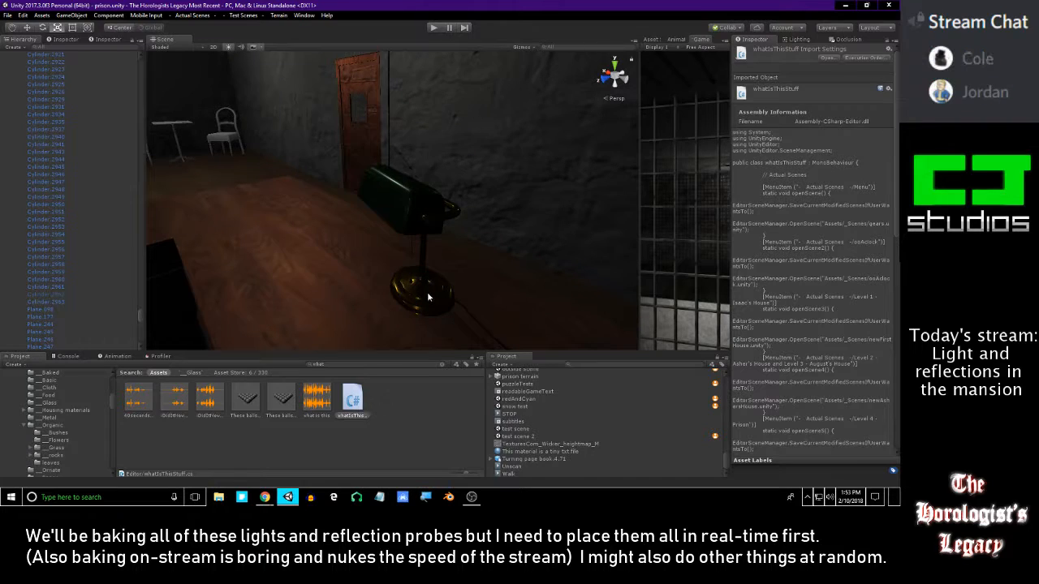
{"action": "left_click", "coordinate": [428, 295]}
{"action": "key", "text": "f"}
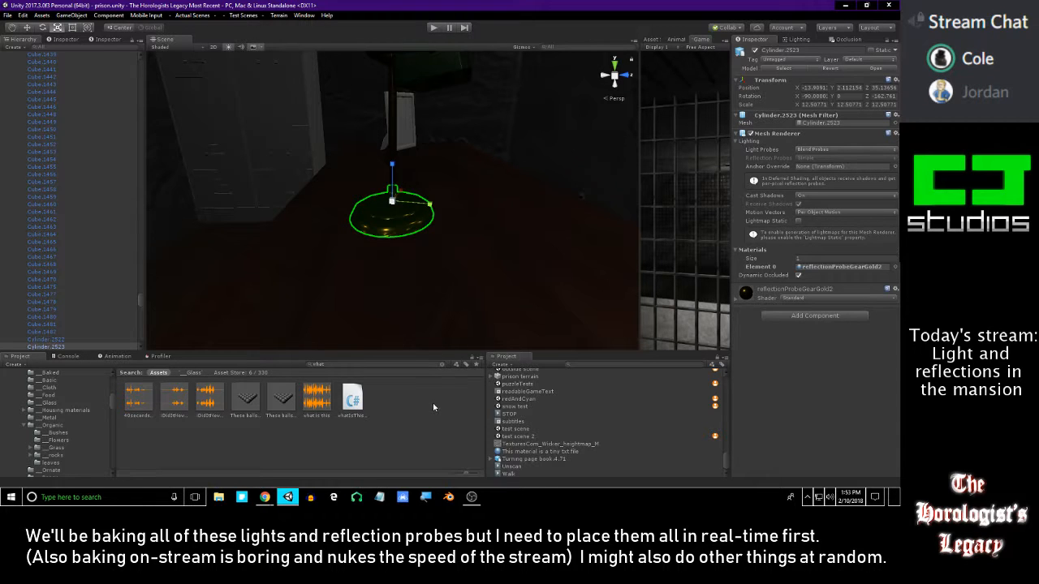
{"action": "left_click_drag", "start_coordinate": [384, 241], "coordinate": [432, 224], "text": "alt"}
{"action": "right_click_drag", "start_coordinate": [433, 223], "coordinate": [601, 246]}
{"action": "key", "text": "w"}
{"action": "left_click", "coordinate": [502, 211]}
- Search the assets for "deep" and apply the deepBlack material to the desk telephone's body and handset
{"action": "left_click_drag", "start_coordinate": [340, 289], "coordinate": [415, 435], "text": "alt"}
{"action": "scroll", "coordinate": [415, 436], "scroll_direction": "up", "scroll_amount": 2}
{"action": "left_click", "coordinate": [365, 427]}
{"action": "left_click_drag", "start_coordinate": [333, 300], "coordinate": [441, 238], "text": "alt"}
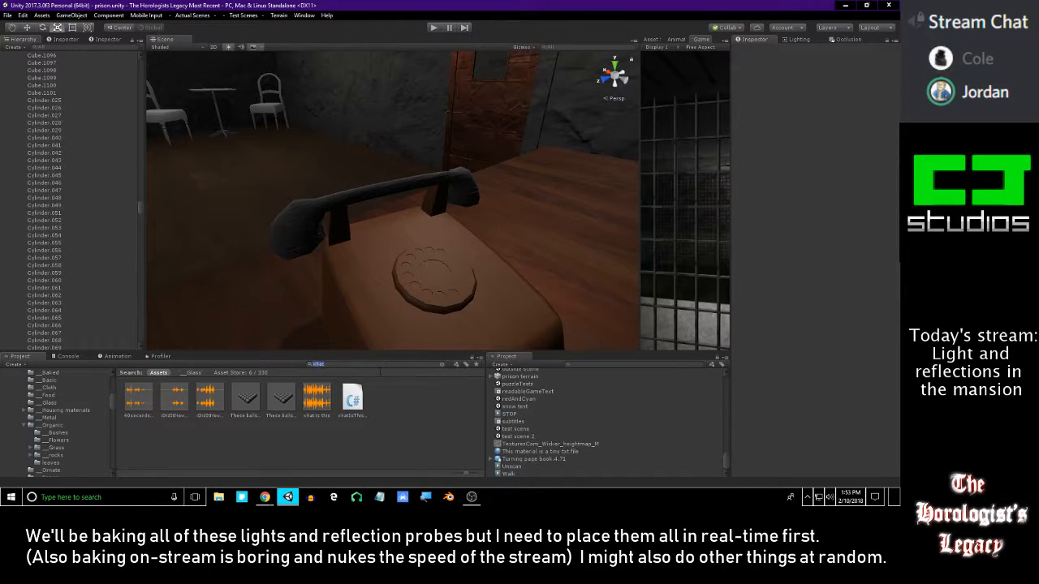
{"action": "type", "text": "deep"}
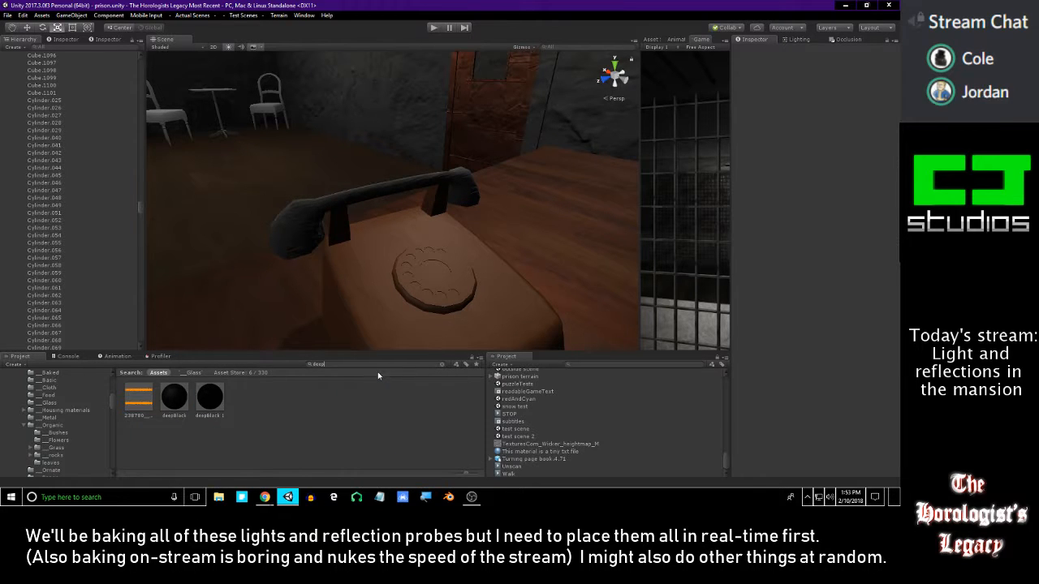
{"action": "left_click_drag", "start_coordinate": [183, 407], "coordinate": [378, 277]}
{"action": "left_click_drag", "start_coordinate": [180, 401], "coordinate": [267, 270]}
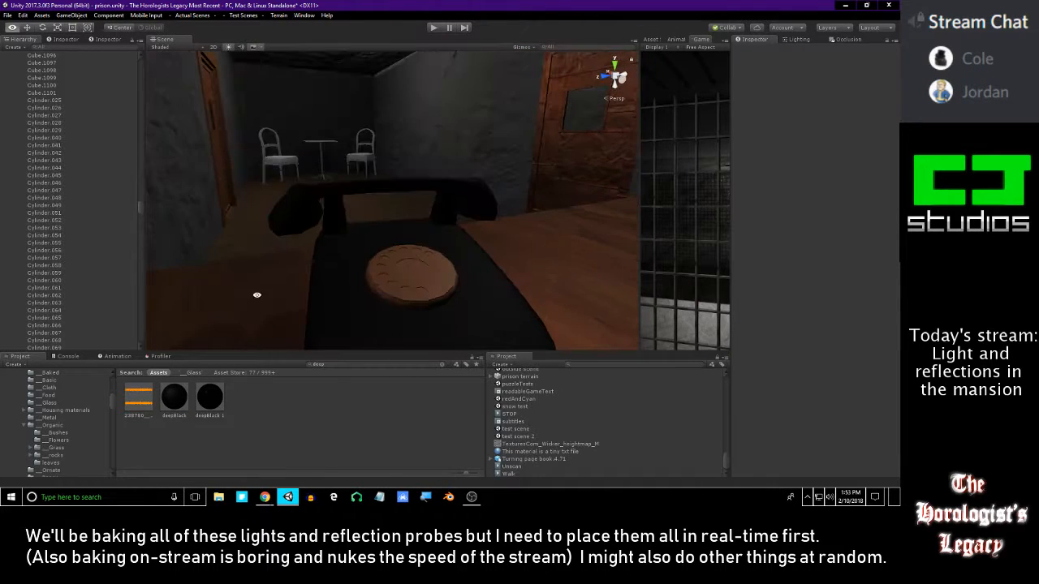
- Search the assets for "white" and apply white materials to the centre disc and number plate of the telephone's dial
{"action": "type", "text": "white"}
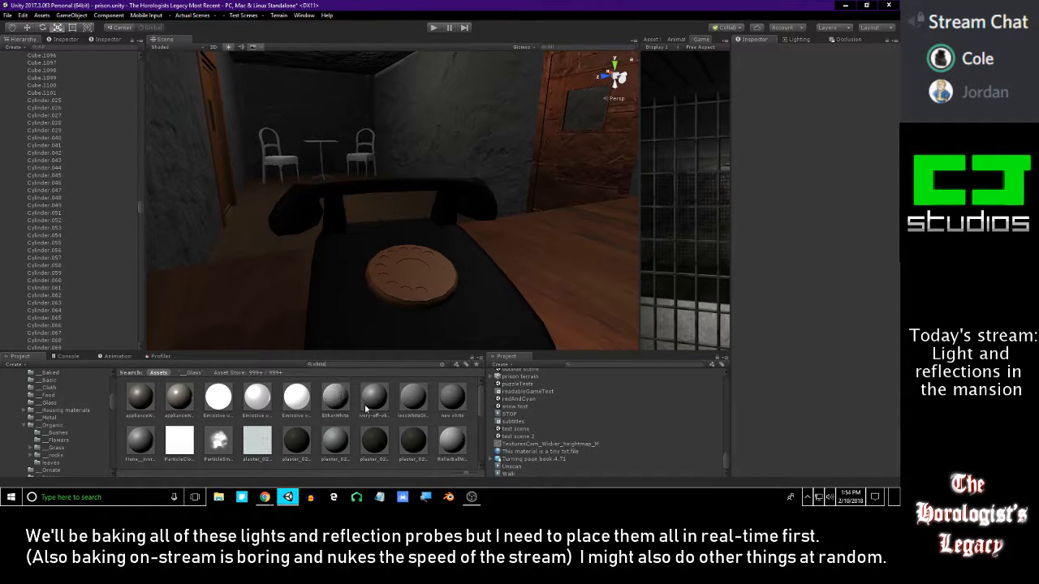
{"action": "scroll", "coordinate": [339, 426], "scroll_direction": "down", "scroll_amount": 5}
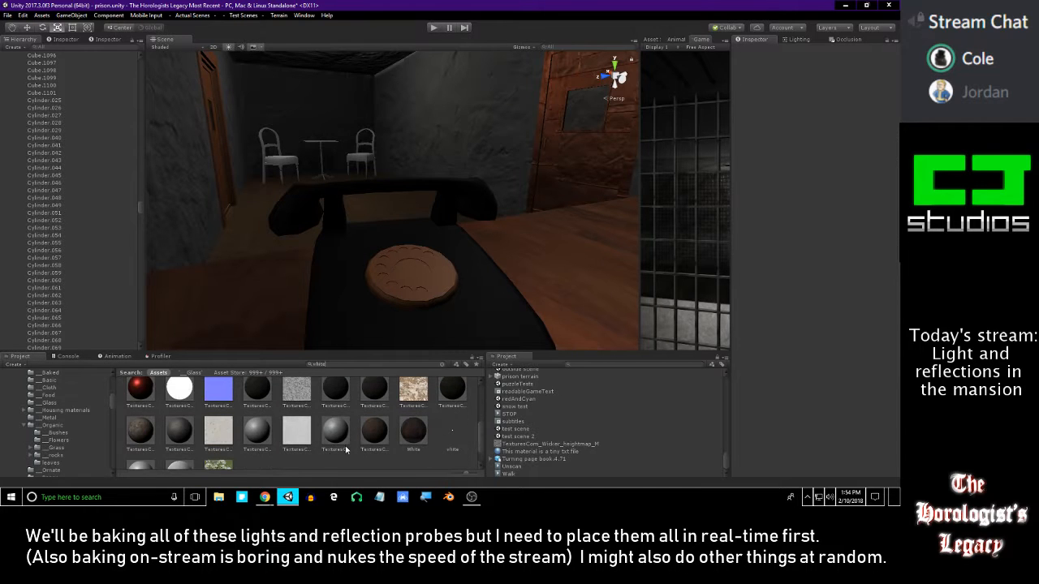
{"action": "scroll", "coordinate": [308, 447], "scroll_direction": "down", "scroll_amount": 1}
{"action": "scroll", "coordinate": [305, 454], "scroll_direction": "up", "scroll_amount": 3}
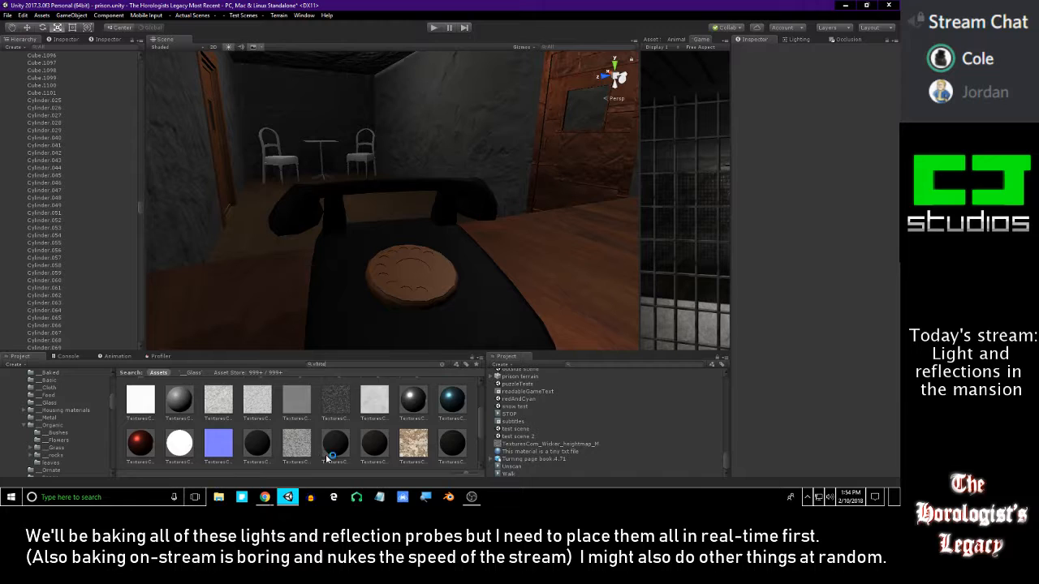
{"action": "scroll", "coordinate": [326, 453], "scroll_direction": "up", "scroll_amount": 2}
{"action": "scroll", "coordinate": [329, 442], "scroll_direction": "up", "scroll_amount": 2}
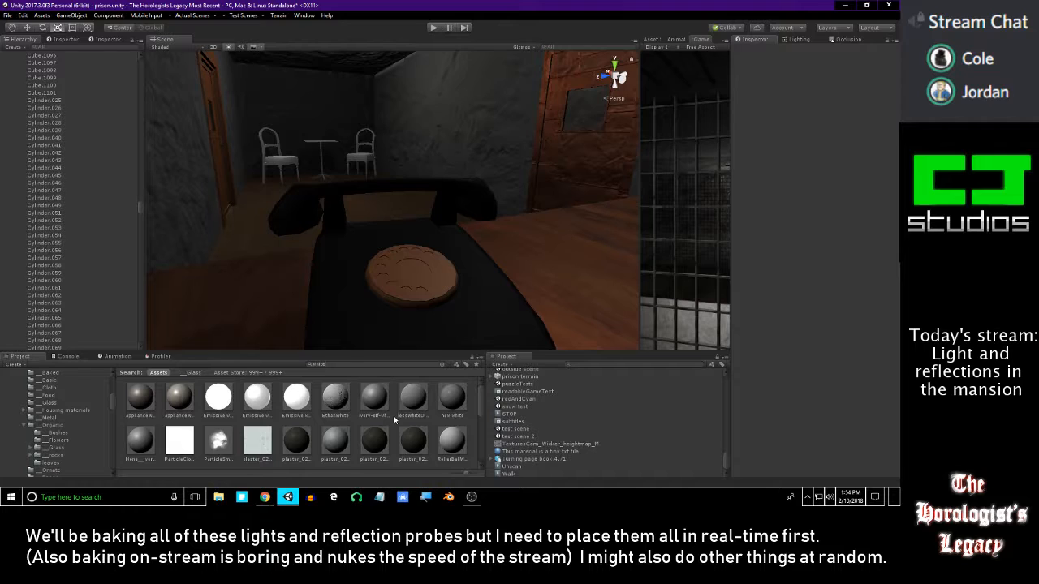
{"action": "scroll", "coordinate": [393, 414], "scroll_direction": "down", "scroll_amount": 3}
{"action": "scroll", "coordinate": [390, 418], "scroll_direction": "up", "scroll_amount": 5}
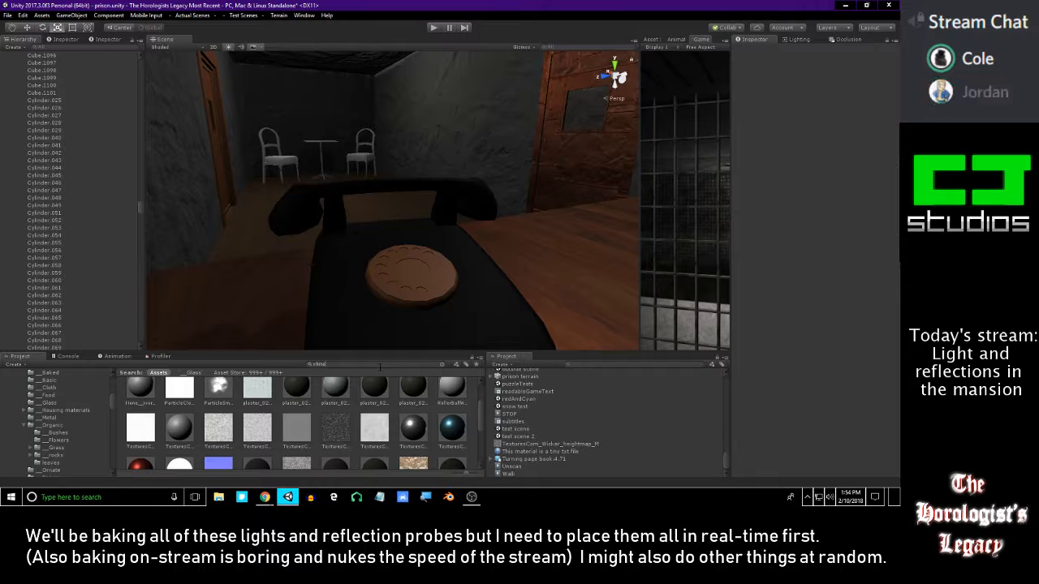
{"action": "left_click_drag", "start_coordinate": [373, 366], "coordinate": [262, 353]}
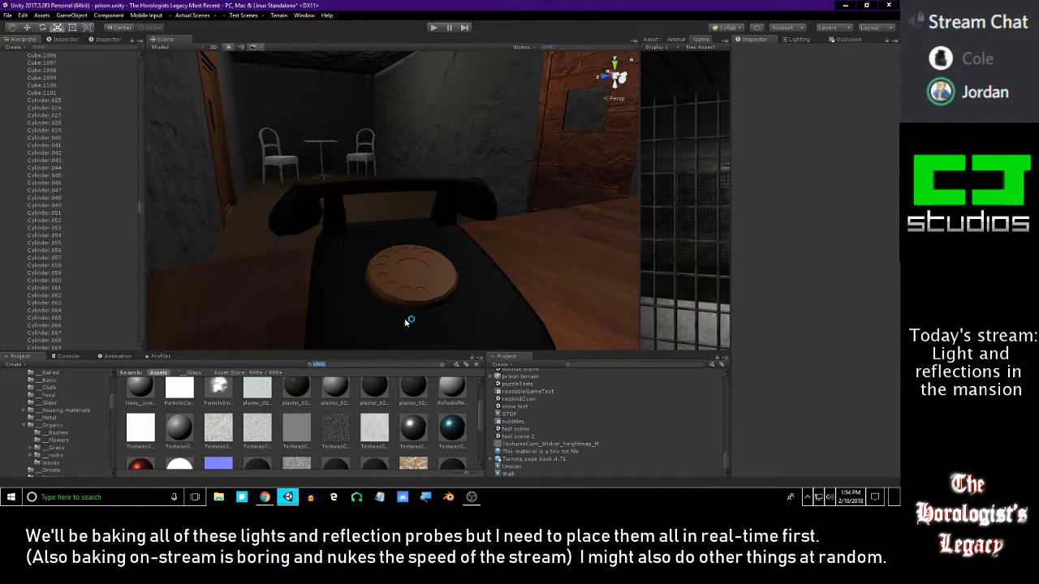
{"action": "scroll", "coordinate": [352, 438], "scroll_direction": "up", "scroll_amount": 2}
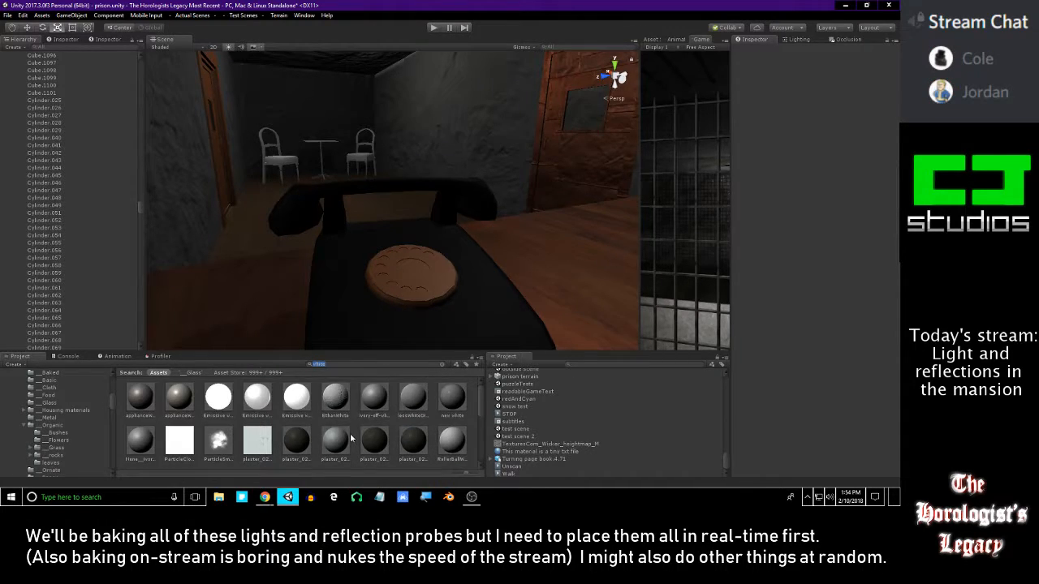
{"action": "left_click_drag", "start_coordinate": [329, 430], "coordinate": [413, 265]}
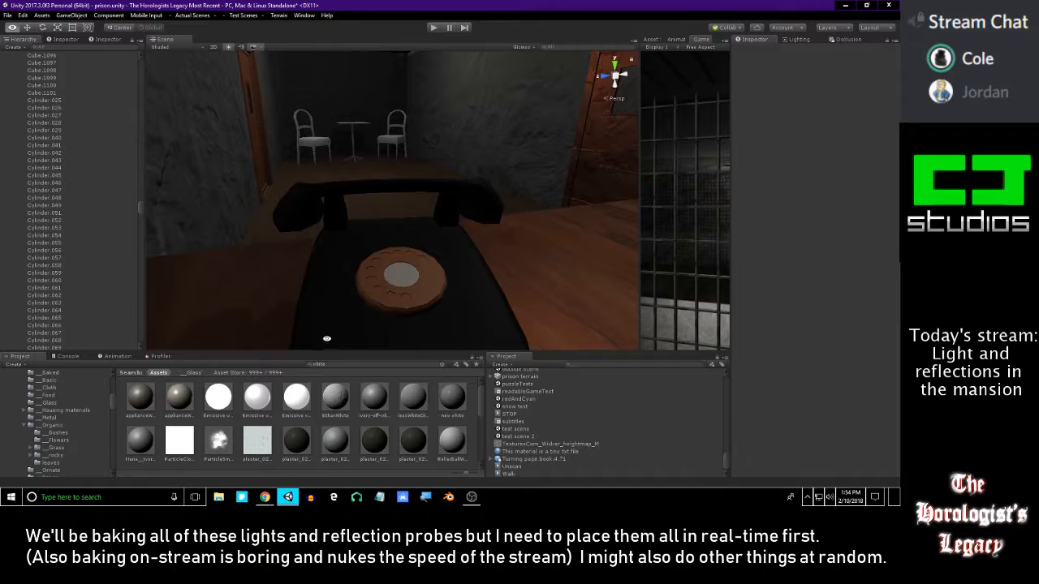
{"action": "left_click_drag", "start_coordinate": [187, 397], "coordinate": [402, 292]}
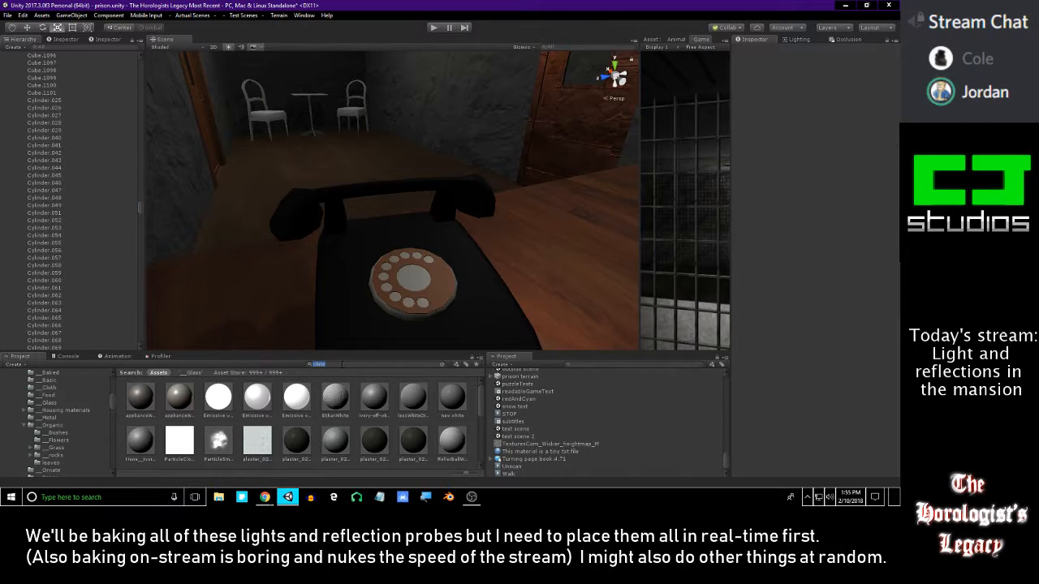
- Search the assets for "stain" and apply the stainless steel material to the telephone dial's finger wheel and the plate behind it
{"action": "type", "text": "stain"}
{"action": "left_click_drag", "start_coordinate": [147, 415], "coordinate": [494, 297]}
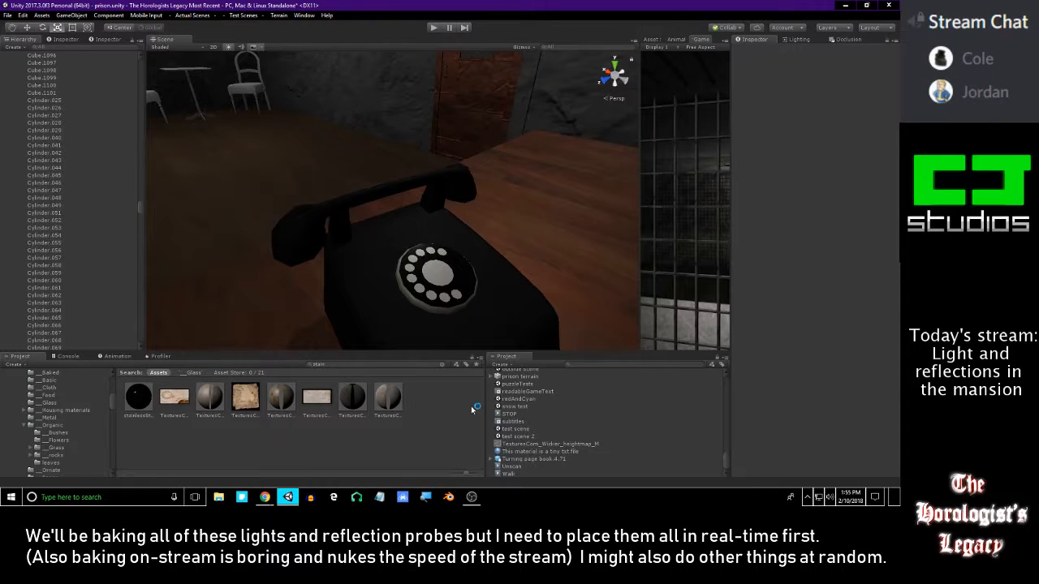
{"action": "left_click_drag", "start_coordinate": [143, 403], "coordinate": [407, 296]}
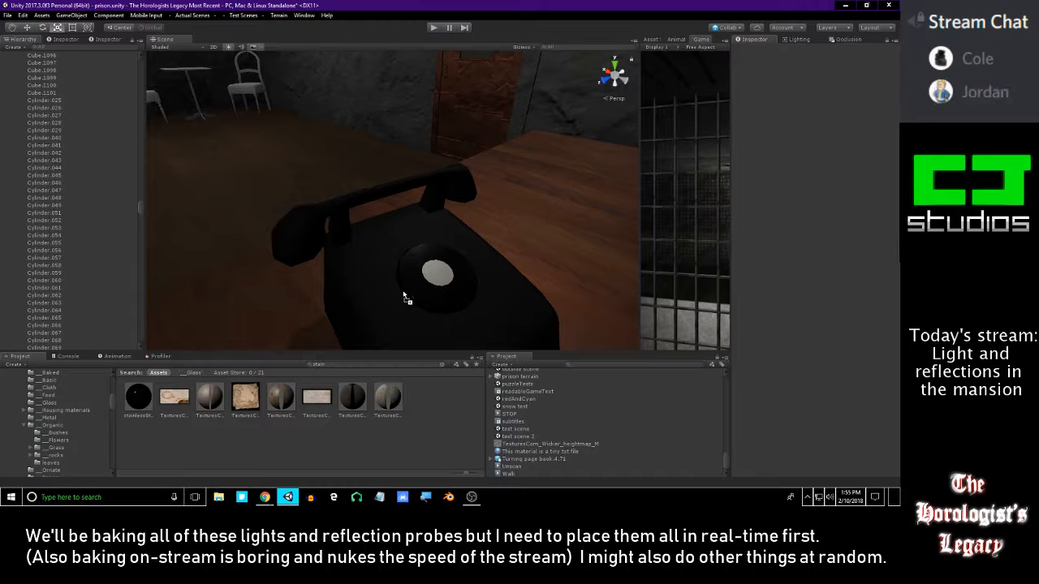
{"action": "scroll", "coordinate": [512, 294], "scroll_direction": "up", "scroll_amount": 2}
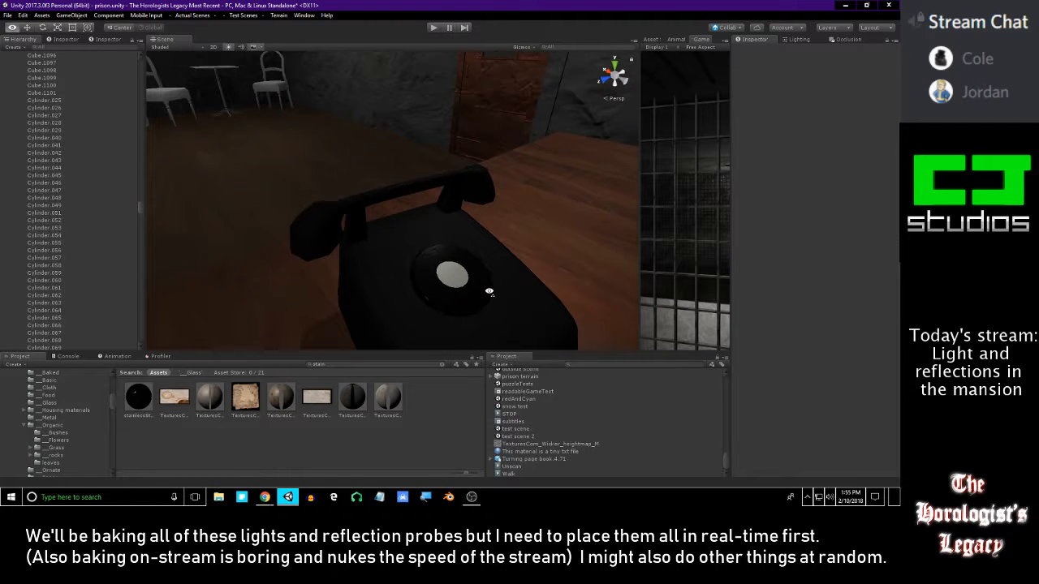
- Switch to the browser's Celsius to Fahrenheit converter and convert 20 and 13 degrees Fahrenheit to Celsius
{"action": "left_click", "coordinate": [264, 496]}
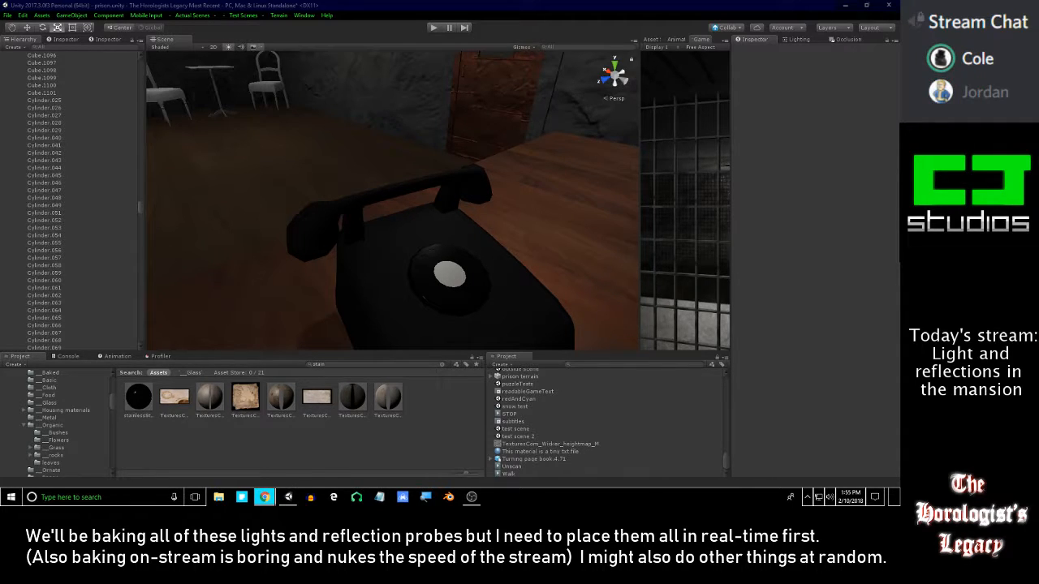
{"action": "left_click_drag", "start_coordinate": [347, 0], "coordinate": [407, 33]}
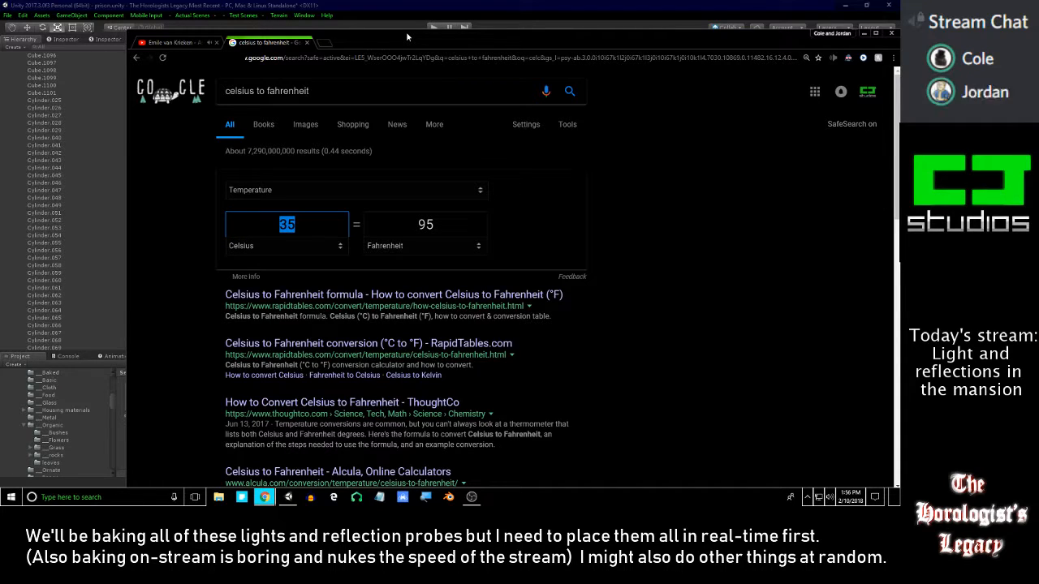
{"action": "key", "text": "Tab"}
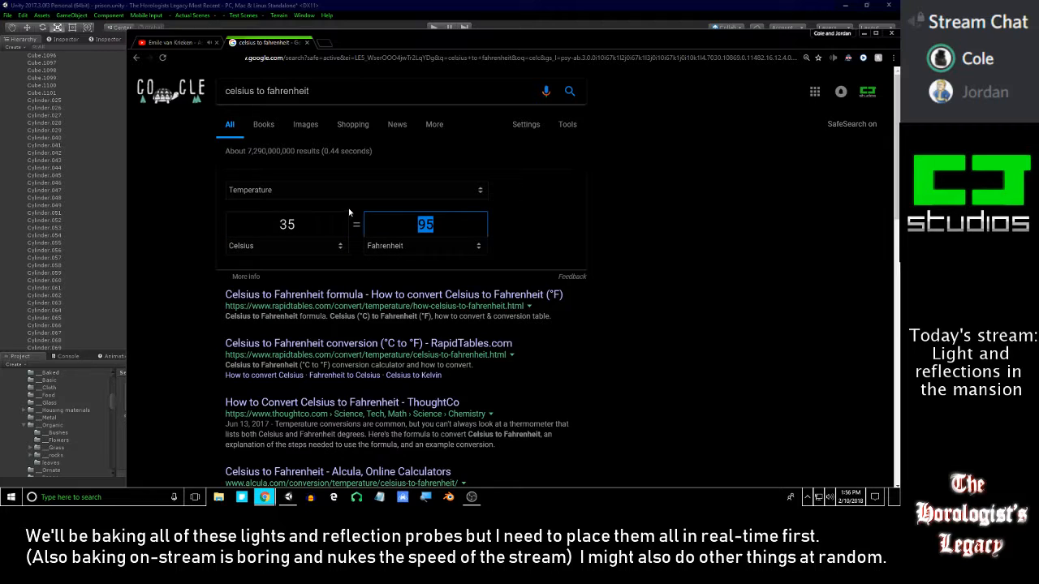
{"action": "type", "text": "20"}
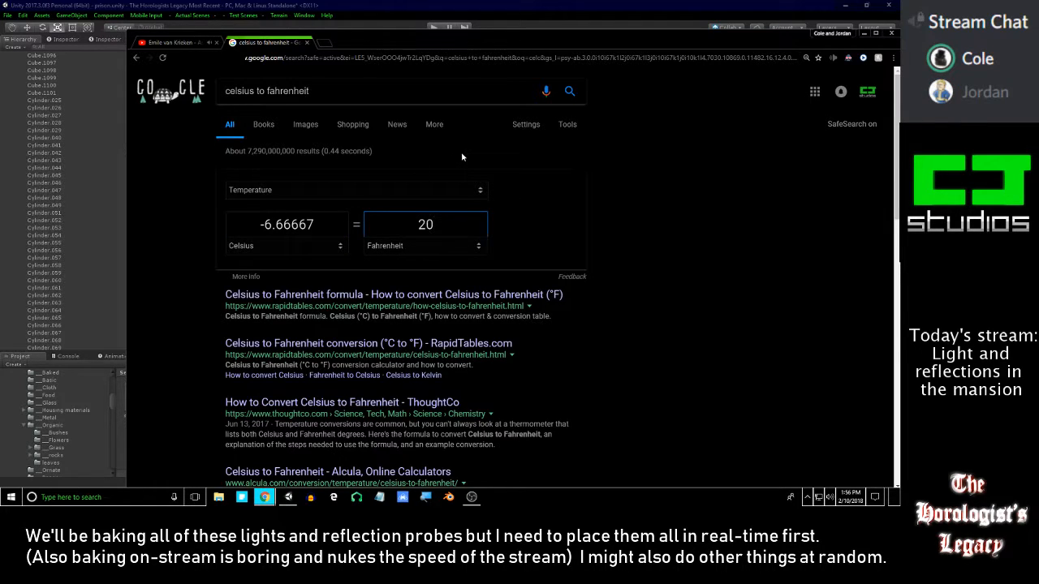
{"action": "left_click_drag", "start_coordinate": [460, 222], "coordinate": [346, 213]}
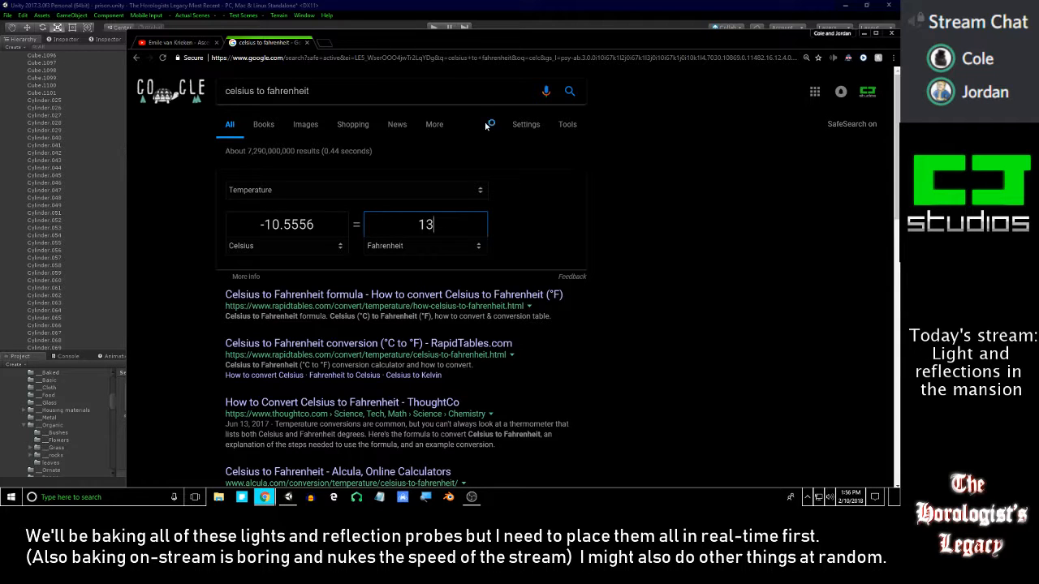
- Switch back to Unity and apply the stainless steel material to the centre disc of the telephone's dial
{"action": "left_click_drag", "start_coordinate": [461, 34], "coordinate": [439, 0]}
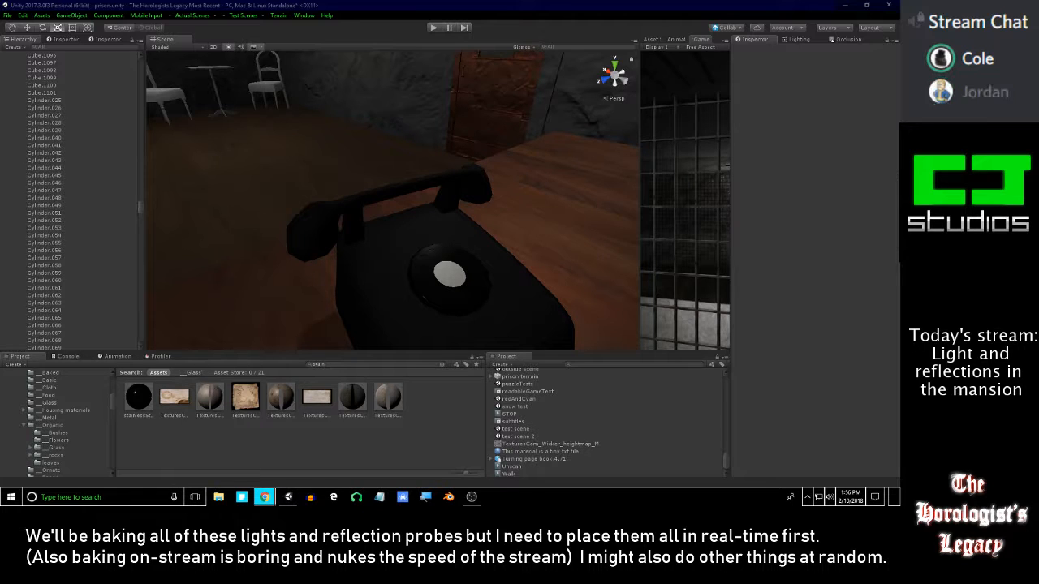
{"action": "left_click", "coordinate": [434, 107]}
{"action": "key", "text": "alt+Tab"}
{"action": "right_click_drag", "start_coordinate": [375, 134], "coordinate": [385, 181]}
{"action": "key", "text": "s"}
{"action": "key", "text": "w"}
{"action": "left_click", "coordinate": [147, 401]}
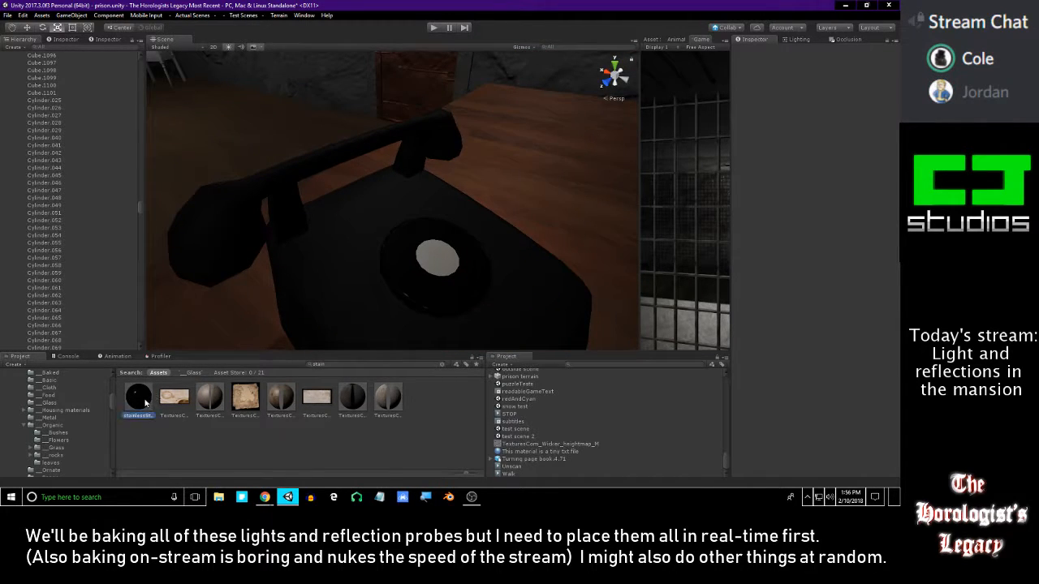
{"action": "left_click_drag", "start_coordinate": [466, 240], "coordinate": [438, 253]}
{"action": "left_click", "coordinate": [437, 258]}
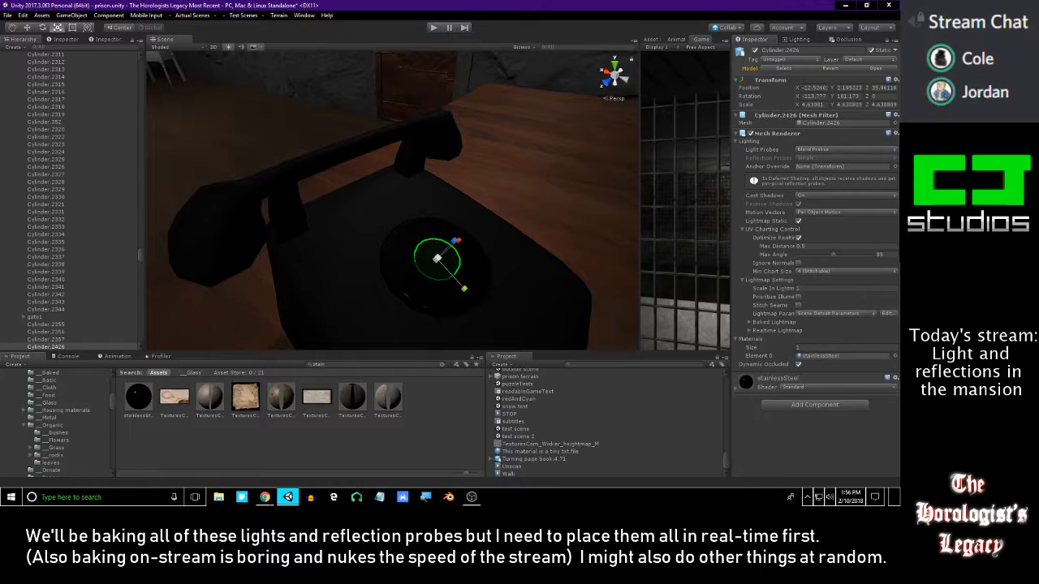
- Examine the office around the desk and the adjoining corridor
{"action": "right_click_drag", "start_coordinate": [393, 149], "coordinate": [572, 114]}
{"action": "key", "text": "s"}
{"action": "left_click", "coordinate": [426, 443]}
{"action": "right_click_drag", "start_coordinate": [430, 159], "coordinate": [368, 167]}
{"action": "key", "text": "w"}
{"action": "left_click", "coordinate": [368, 167]}
{"action": "right_click_drag", "start_coordinate": [541, 206], "coordinate": [596, 154]}
{"action": "right_click_drag", "start_coordinate": [378, 167], "coordinate": [505, 197]}
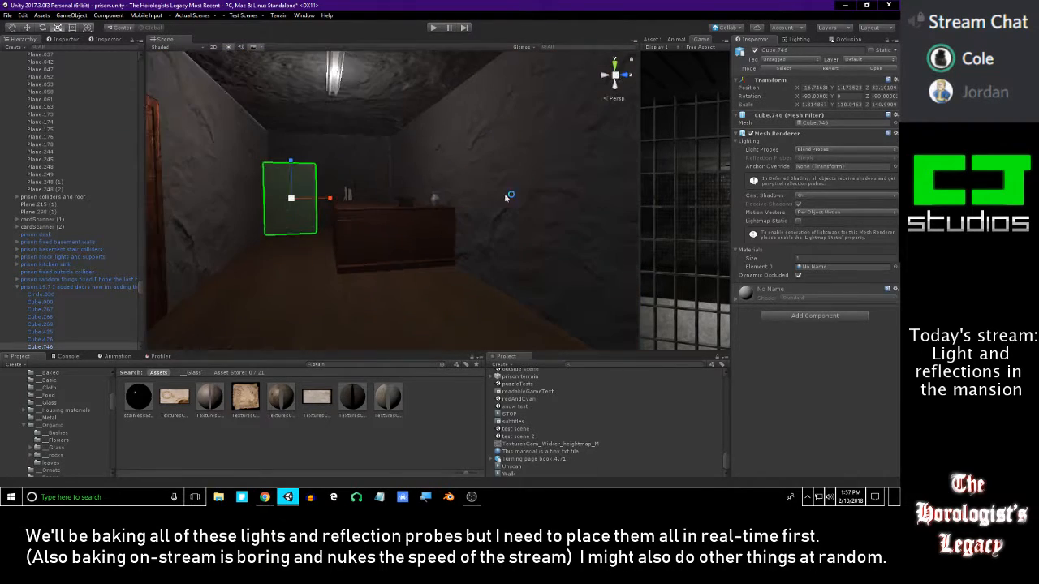
{"action": "right_click_drag", "start_coordinate": [484, 233], "coordinate": [462, 218]}
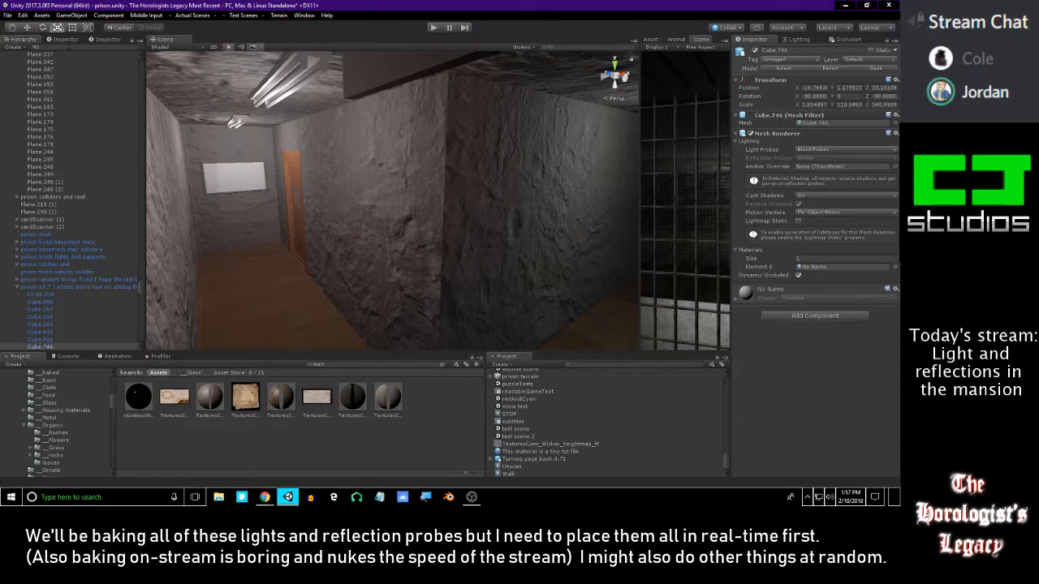
- Search the hierarchy for "ref" and go through the settings of the listed reflection probes
{"action": "type", "text": "ref"}
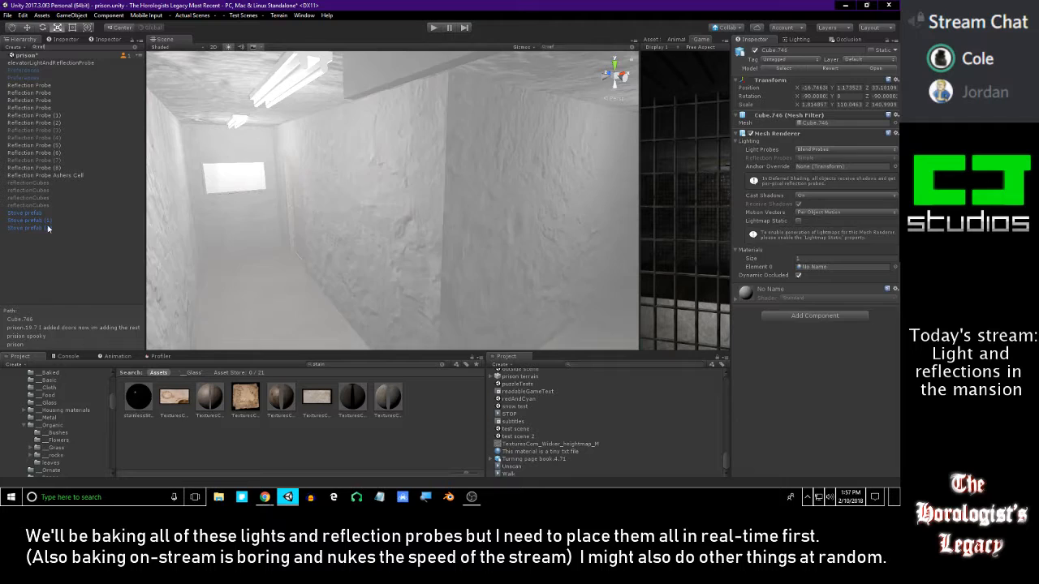
{"action": "left_click", "coordinate": [48, 228]}
{"action": "key", "text": "Up"}
{"action": "key", "text": "Up"}
{"action": "key", "text": "Up"}
{"action": "key", "text": "Up"}
{"action": "key", "text": "Up"}
{"action": "key", "text": "Up"}
{"action": "key", "text": "Up"}
{"action": "key", "text": "Up"}
{"action": "key", "text": "Up"}
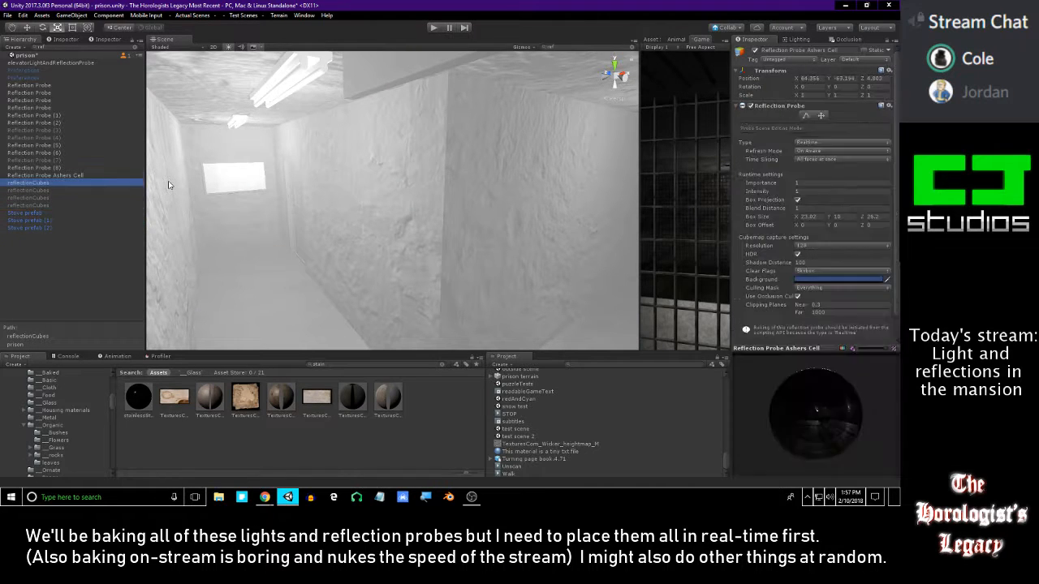
{"action": "key", "text": "Up"}
{"action": "key", "text": "Up"}
{"action": "key", "text": "Up"}
{"action": "key", "text": "Up"}
{"action": "key", "text": "Up"}
{"action": "key", "text": "Up"}
{"action": "key", "text": "Up"}
{"action": "key", "text": "Up"}
{"action": "key", "text": "Up"}
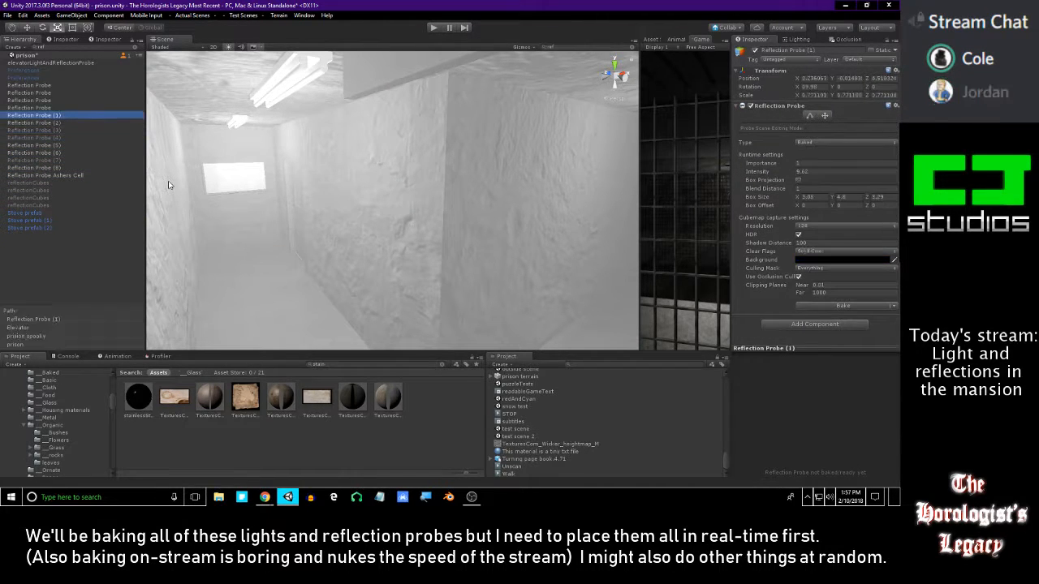
- Locate the real-time Reflection Probe beside the corridor, duplicate it and move the copy to about X 1.26
{"action": "key", "text": "Down"}
{"action": "key", "text": "f"}
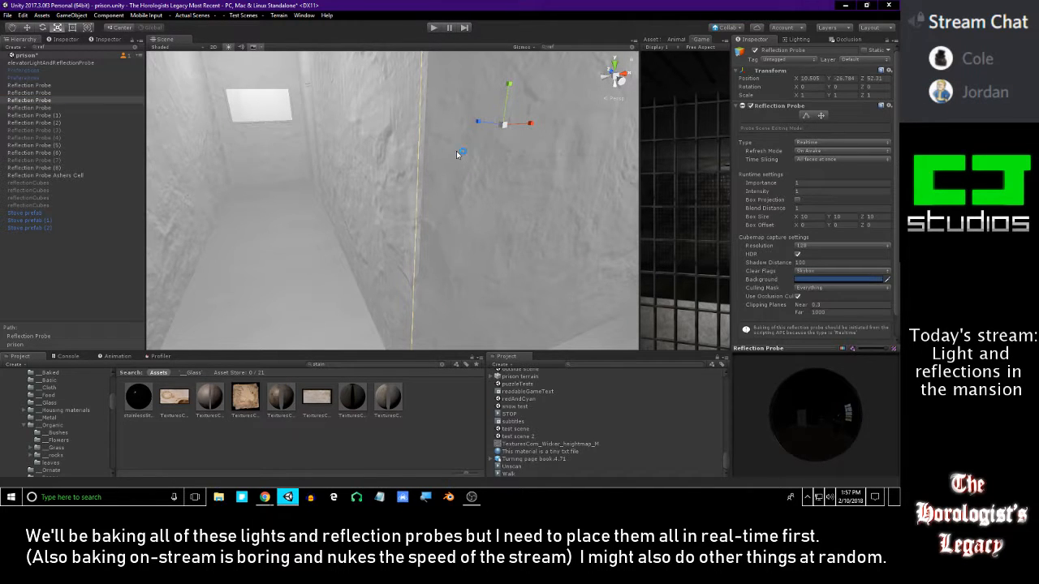
{"action": "key", "text": "Down"}
{"action": "key", "text": "f"}
{"action": "key", "text": "w"}
{"action": "left_click_drag", "start_coordinate": [561, 143], "coordinate": [280, 148]}
{"action": "right_click_drag", "start_coordinate": [285, 144], "coordinate": [281, 139]}
{"action": "key", "text": "a"}
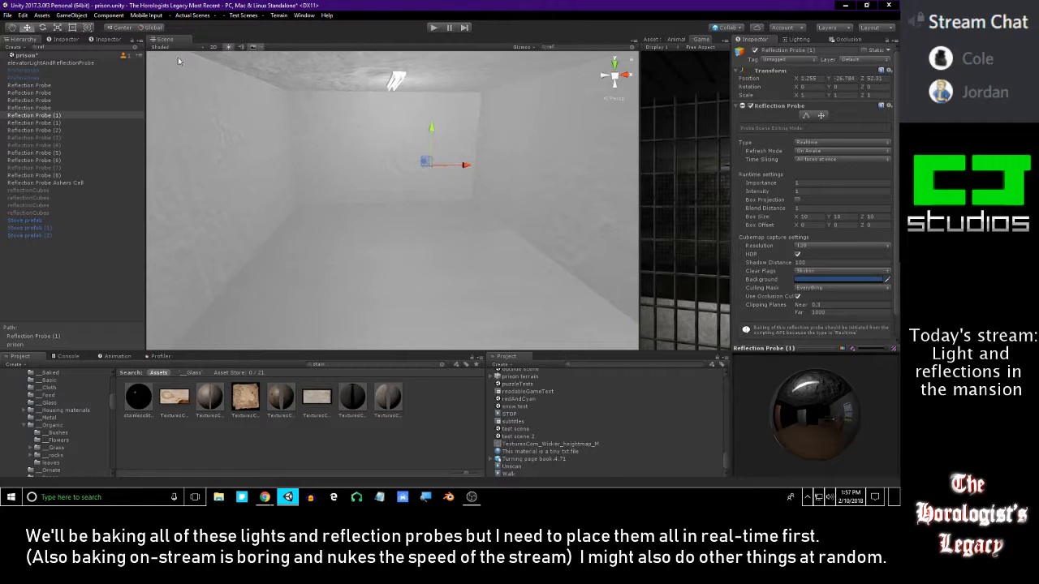
- Clear the hierarchy search and move the copied reflection probe along Z to about 50.36
{"action": "left_click", "coordinate": [136, 47]}
{"action": "mouse_move", "coordinate": [393, 83]}
{"action": "right_mouse_down"}
{"action": "mouse_move", "coordinate": [449, 108]}
{"action": "mouse_move", "coordinate": [420, 207]}
{"action": "mouse_move", "coordinate": [375, 209]}
{"action": "mouse_move", "coordinate": [413, 222]}
{"action": "mouse_move", "coordinate": [412, 173]}
{"action": "mouse_move", "coordinate": [502, 192]}
{"action": "mouse_move", "coordinate": [480, 194]}
{"action": "right_mouse_up"}
{"action": "left_click_drag", "start_coordinate": [387, 215], "coordinate": [515, 242]}
{"action": "right_click_drag", "start_coordinate": [514, 237], "coordinate": [479, 215]}
- Shift the reflection probe to about X 0.52 and set its box size to about X 7.77, Y 5.21 and Z 12.35
{"action": "left_click_drag", "start_coordinate": [828, 216], "coordinate": [781, 217]}
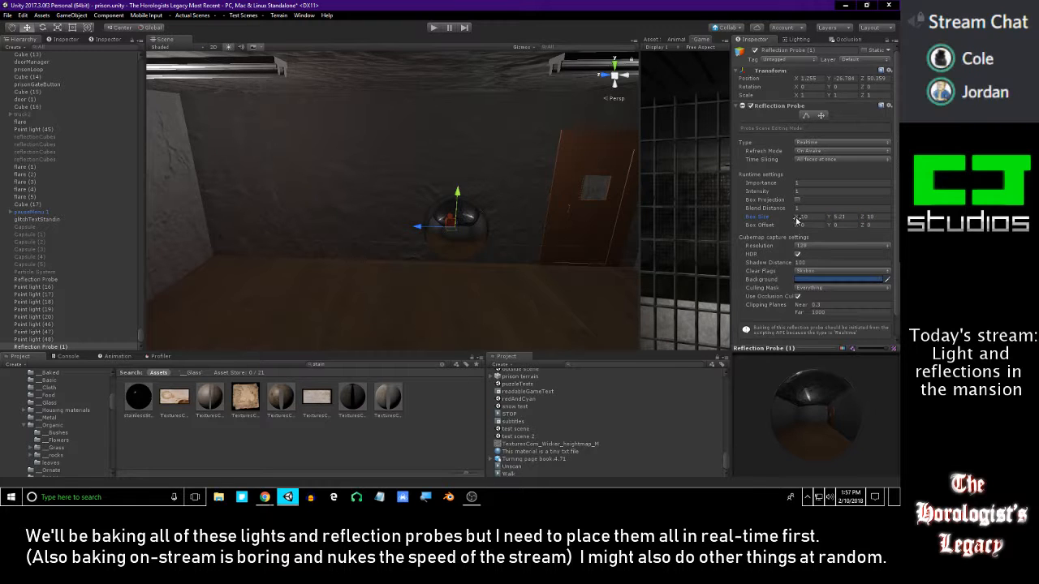
{"action": "left_click_drag", "start_coordinate": [794, 219], "coordinate": [772, 226]}
{"action": "right_click_drag", "start_coordinate": [551, 203], "coordinate": [380, 182]}
{"action": "key", "text": "s"}
{"action": "left_click_drag", "start_coordinate": [501, 232], "coordinate": [429, 236]}
{"action": "left_click_drag", "start_coordinate": [797, 218], "coordinate": [808, 221]}
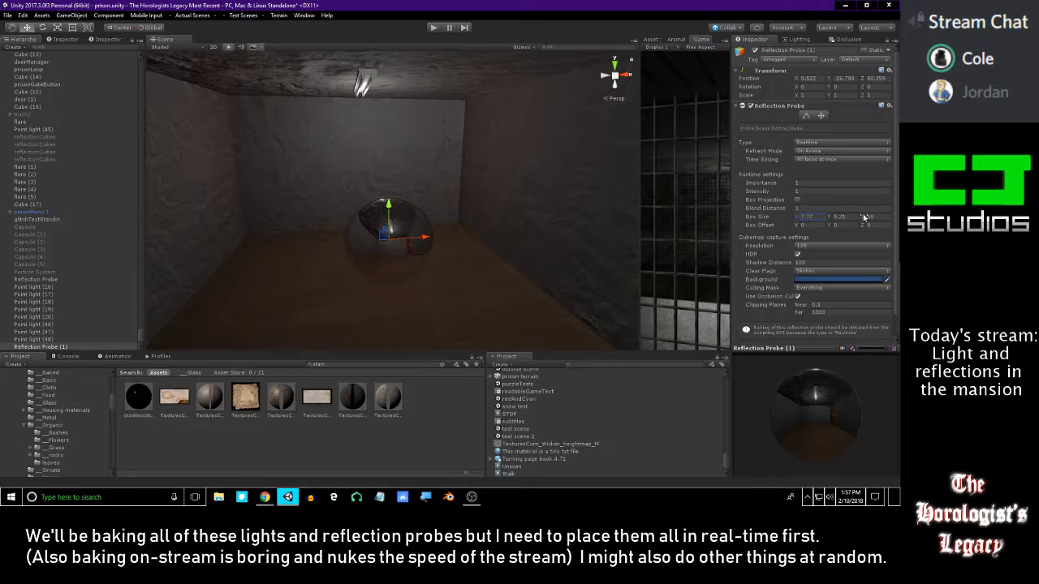
{"action": "left_click_drag", "start_coordinate": [871, 220], "coordinate": [878, 221]}
{"action": "right_click_drag", "start_coordinate": [587, 213], "coordinate": [866, 218]}
{"action": "key", "text": "a"}
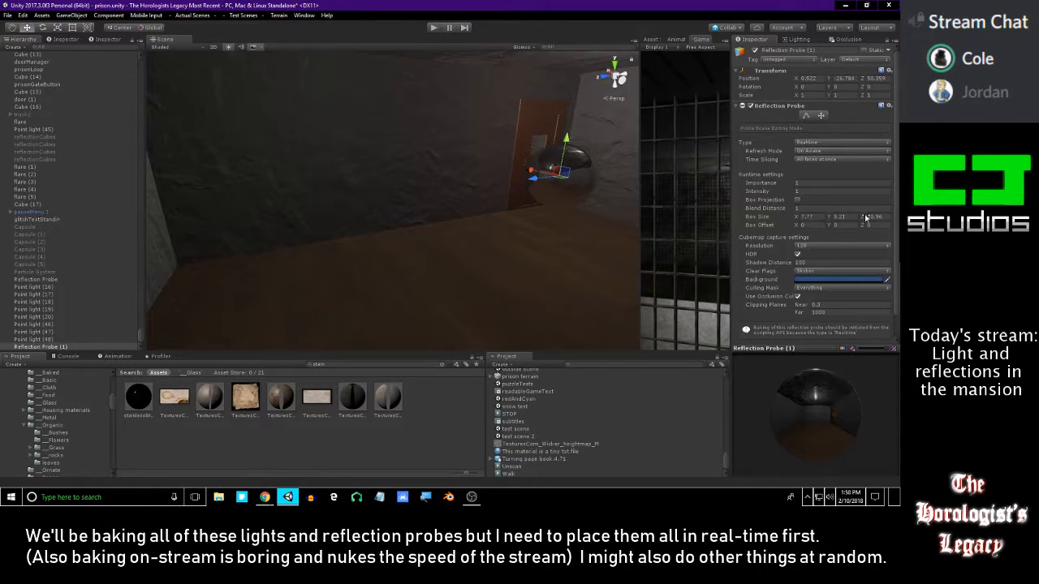
{"action": "left_click_drag", "start_coordinate": [866, 221], "coordinate": [870, 220]}
- Duplicate the resized reflection probe and move the copy into the office near the desk, at about X 6.3 and Z 43.4
{"action": "right_click_drag", "start_coordinate": [586, 167], "coordinate": [506, 168]}
{"action": "key", "text": "s"}
{"action": "key", "text": "w"}
{"action": "key", "text": "ctrl+d"}
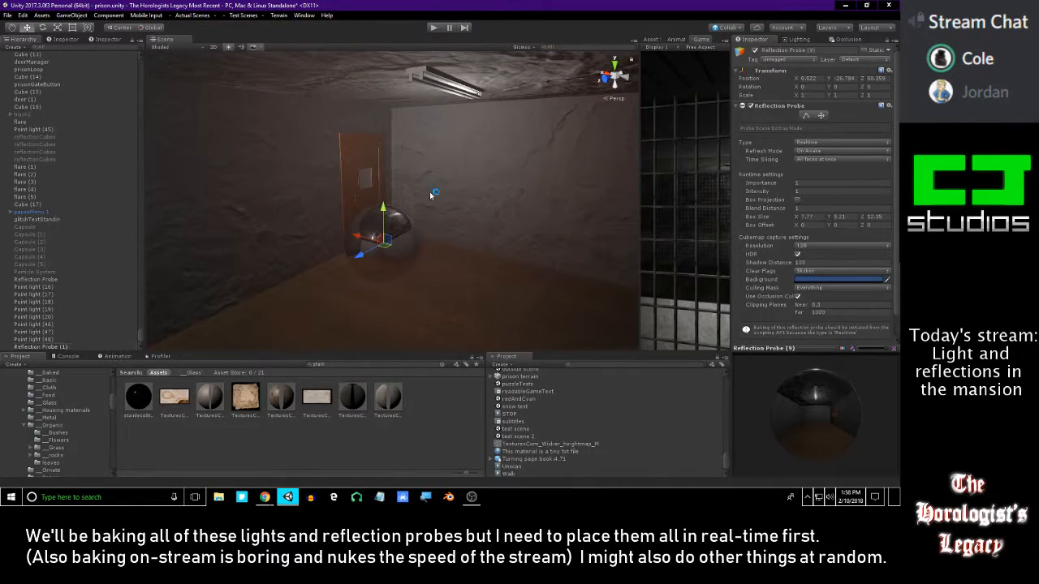
{"action": "right_click_drag", "start_coordinate": [441, 189], "coordinate": [403, 221]}
{"action": "left_click_drag", "start_coordinate": [377, 241], "coordinate": [599, 171]}
{"action": "right_click_drag", "start_coordinate": [496, 160], "coordinate": [511, 158]}
{"action": "key", "text": "w"}
{"action": "left_click_drag", "start_coordinate": [517, 167], "coordinate": [437, 168]}
{"action": "key", "text": "w"}
{"action": "right_click_drag", "start_coordinate": [491, 163], "coordinate": [365, 162]}
{"action": "left_click_drag", "start_coordinate": [391, 201], "coordinate": [359, 167]}
{"action": "right_click_drag", "start_coordinate": [411, 193], "coordinate": [356, 180]}
{"action": "key", "text": "d"}
{"action": "left_click_drag", "start_coordinate": [359, 177], "coordinate": [340, 175]}
{"action": "key", "text": "d"}
{"action": "right_click_drag", "start_coordinate": [399, 180], "coordinate": [317, 166]}
{"action": "key", "text": "w"}
{"action": "right_click_drag", "start_coordinate": [448, 183], "coordinate": [277, 194]}
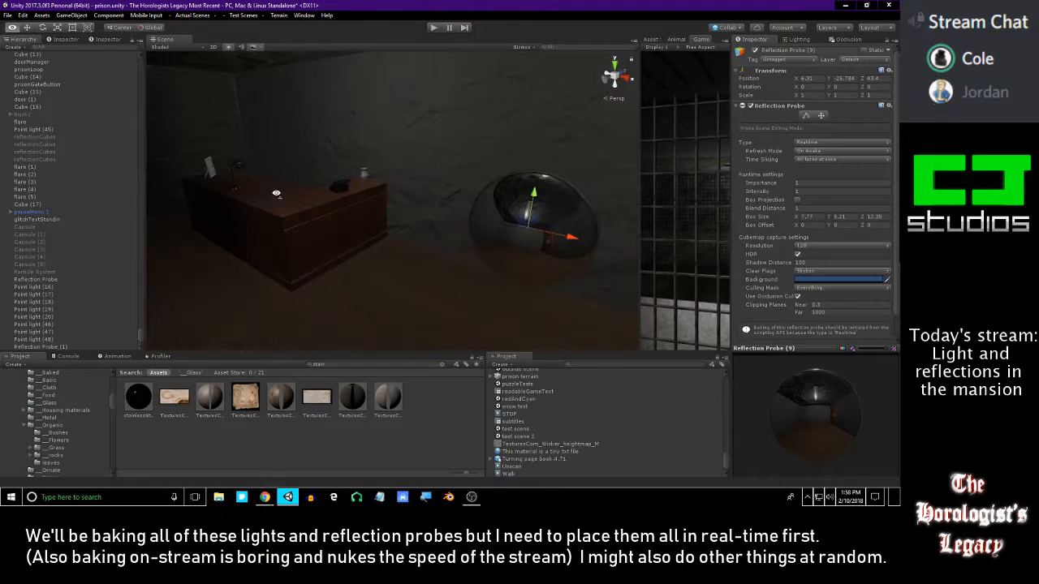
- Reselect the office reflection probe and adjust its position to about X 5.73 and Z 43.47
{"action": "left_click", "coordinate": [573, 239]}
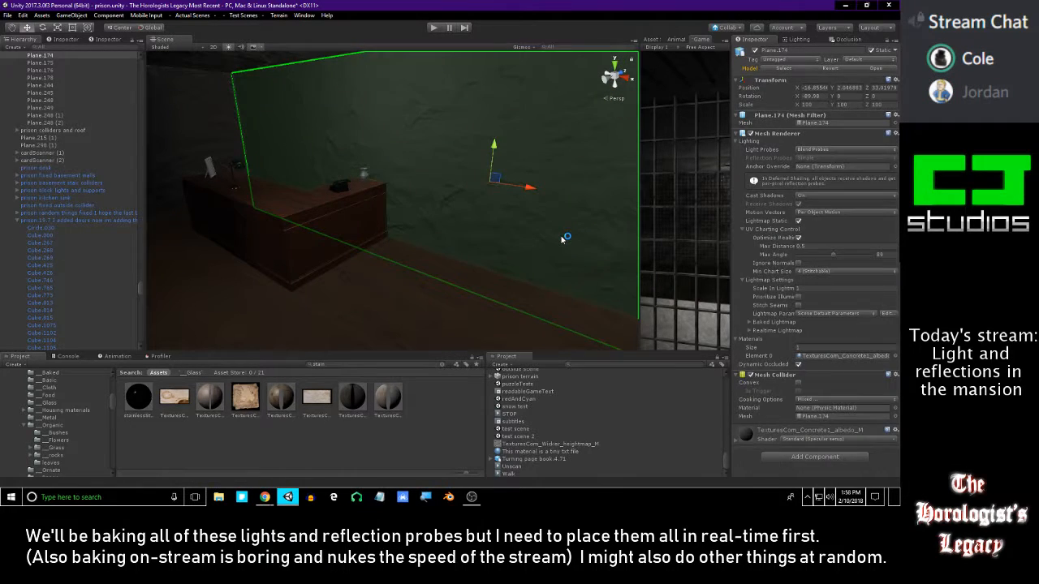
{"action": "left_click", "coordinate": [566, 237]}
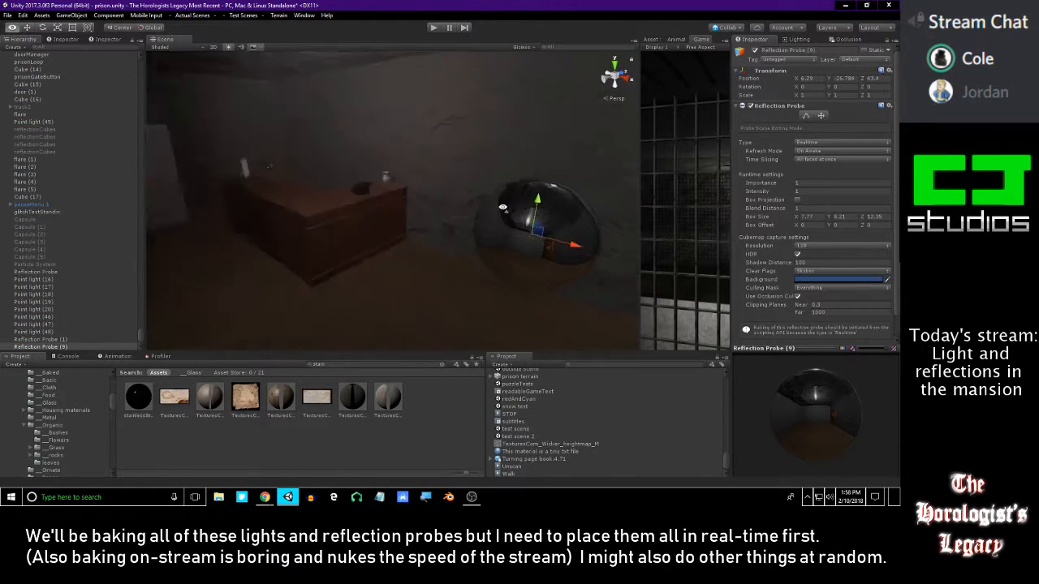
{"action": "key", "text": "f"}
{"action": "right_click_drag", "start_coordinate": [448, 200], "coordinate": [423, 197]}
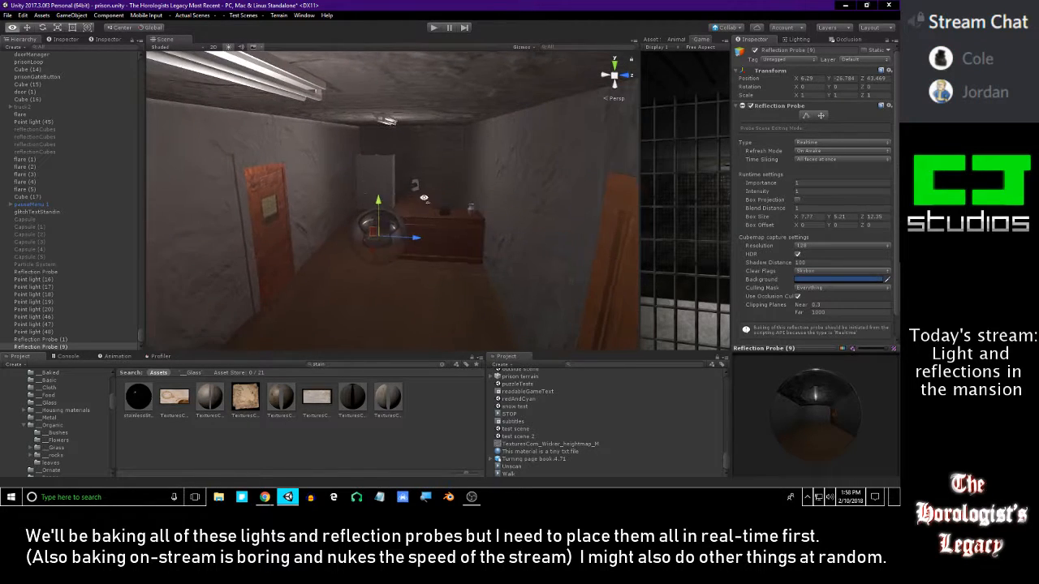
{"action": "left_click_drag", "start_coordinate": [372, 251], "coordinate": [382, 242]}
{"action": "right_click_drag", "start_coordinate": [382, 242], "coordinate": [435, 208]}
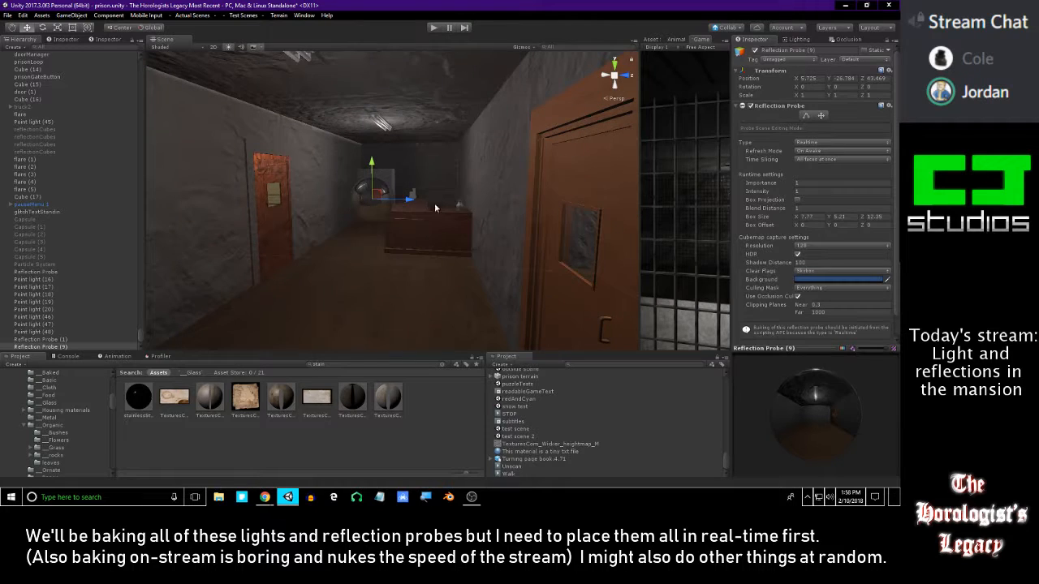
- Widen the office reflection probe's box to about 17.11 in X and reduce its Z size
{"action": "left_click_drag", "start_coordinate": [787, 218], "coordinate": [833, 219]}
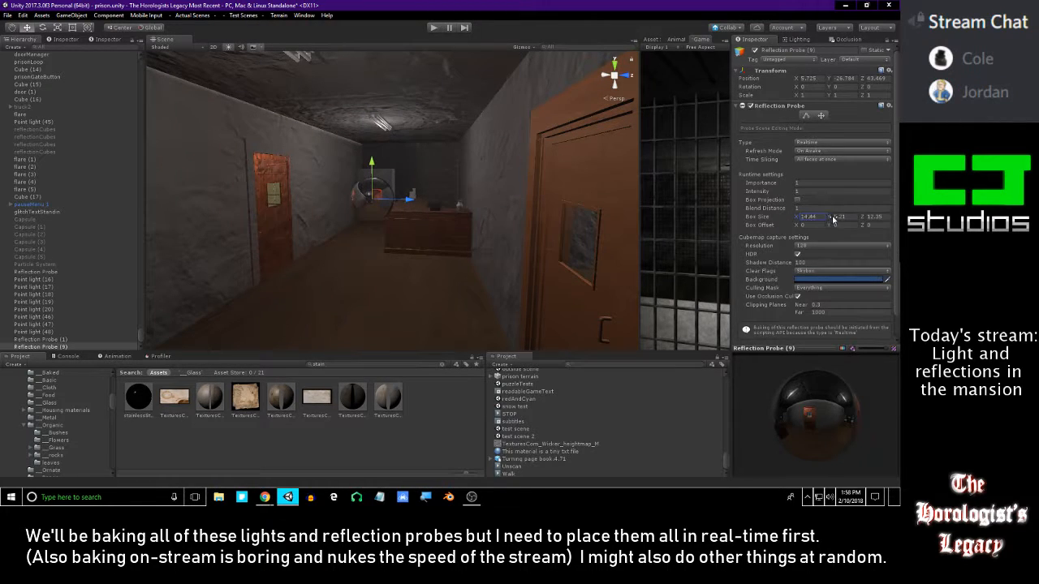
{"action": "right_click_drag", "start_coordinate": [523, 180], "coordinate": [527, 209]}
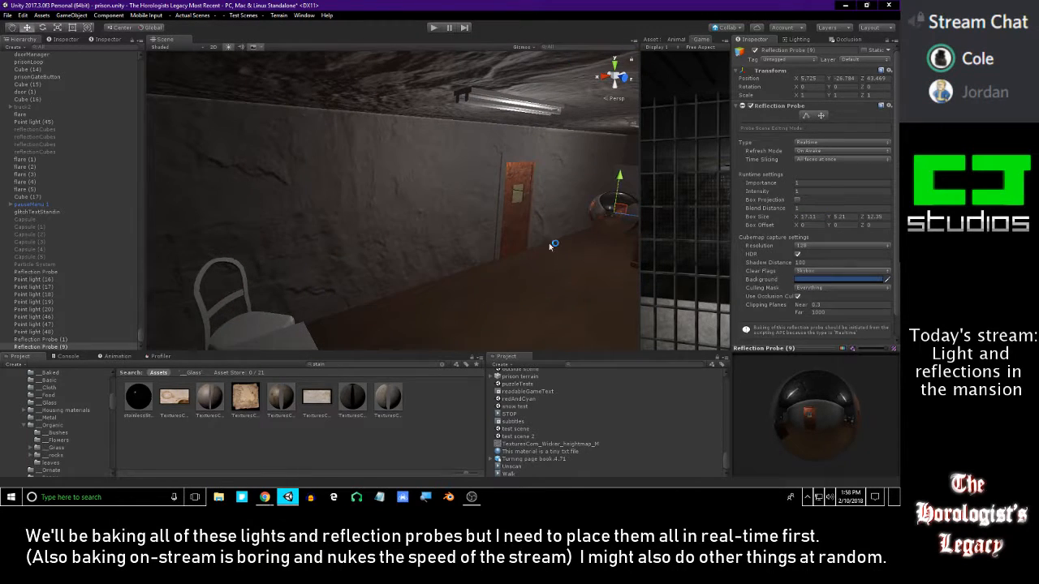
{"action": "mouse_move", "coordinate": [759, 394]}
{"action": "left_mouse_down"}
{"action": "mouse_move", "coordinate": [868, 423]}
{"action": "mouse_move", "coordinate": [778, 403]}
{"action": "left_mouse_up"}
{"action": "right_click_drag", "start_coordinate": [540, 286], "coordinate": [655, 249]}
{"action": "key", "text": "w"}
{"action": "left_click_drag", "start_coordinate": [861, 218], "coordinate": [826, 231]}
- Delete the old wall plane behind the filing cabinets
{"action": "right_click_drag", "start_coordinate": [406, 203], "coordinate": [362, 214]}
{"action": "left_click", "coordinate": [442, 211]}
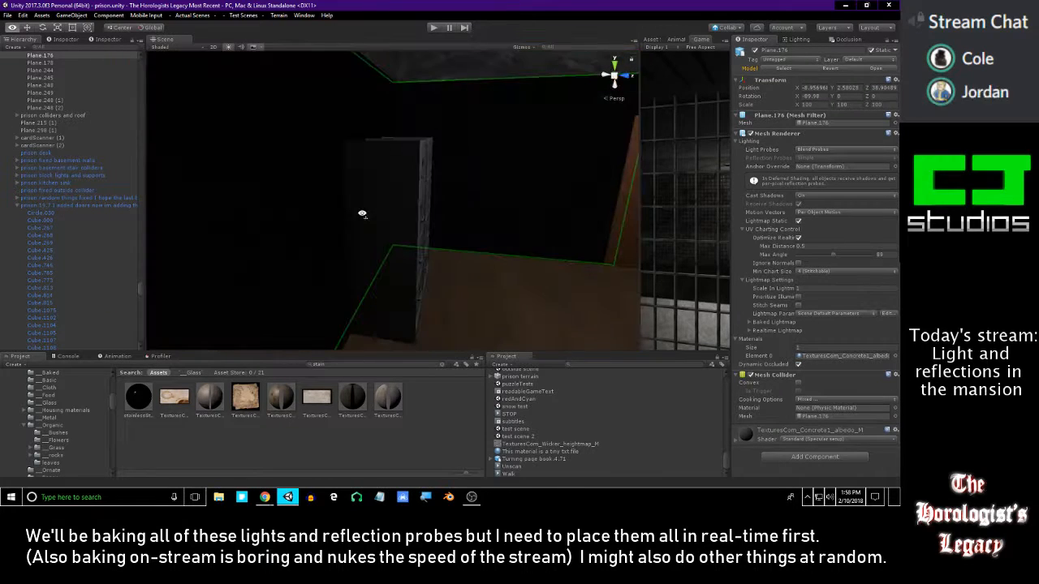
{"action": "left_click", "coordinate": [341, 196]}
{"action": "key", "text": "Delete"}
- Search the assets for "19.7" and add the "prison.19.7 fixed please walls" model to the scene hierarchy
{"action": "right_click_drag", "start_coordinate": [448, 171], "coordinate": [335, 167]}
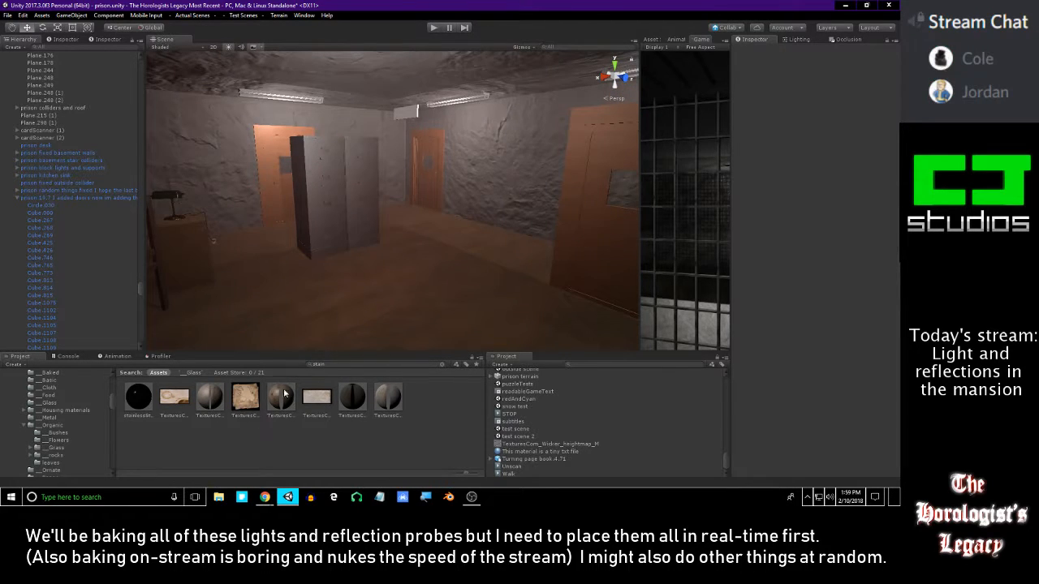
{"action": "key", "text": "BackSpace"}
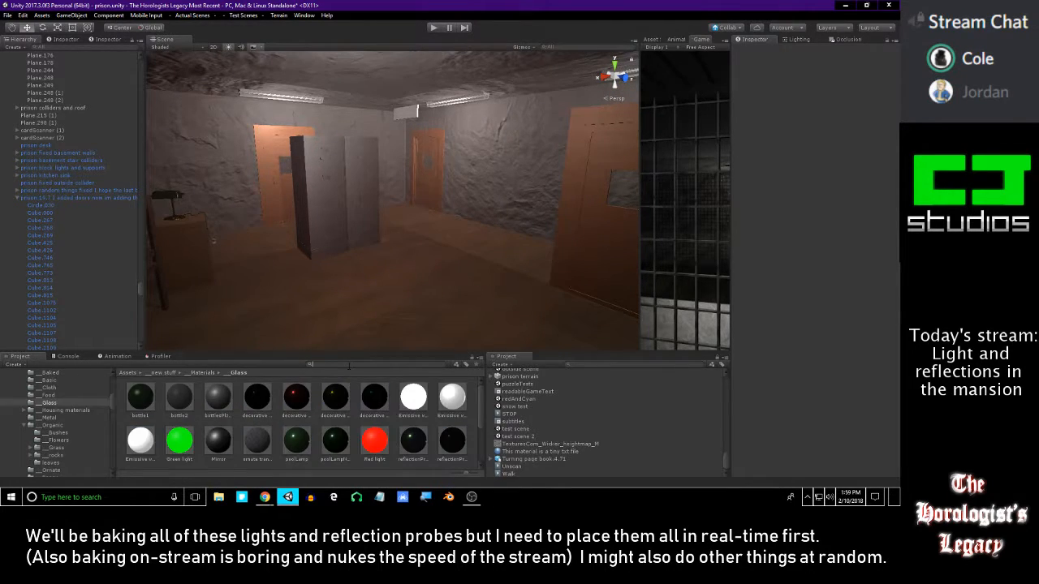
{"action": "type", "text": "19.7"}
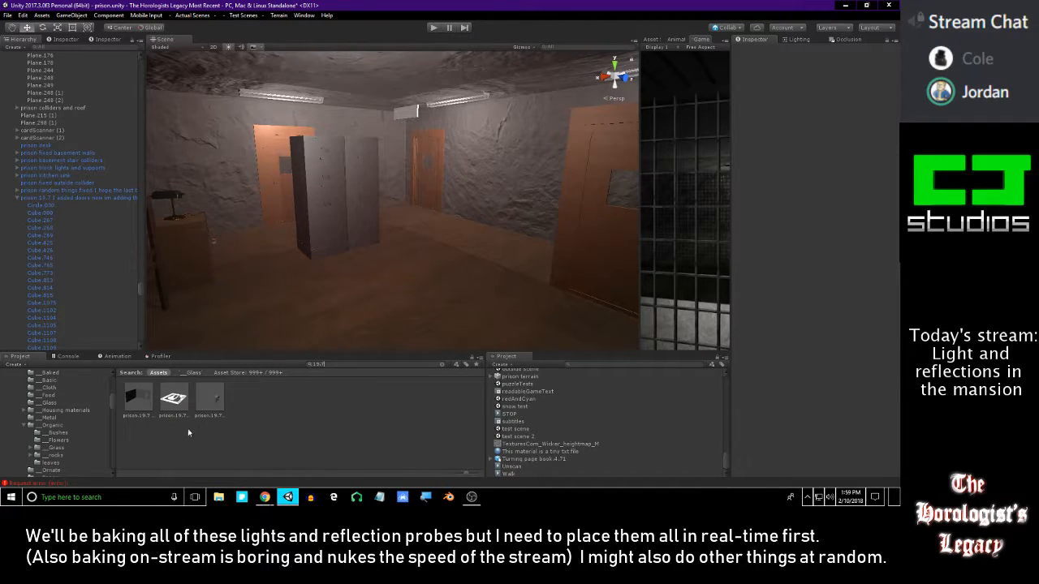
{"action": "left_click", "coordinate": [210, 399]}
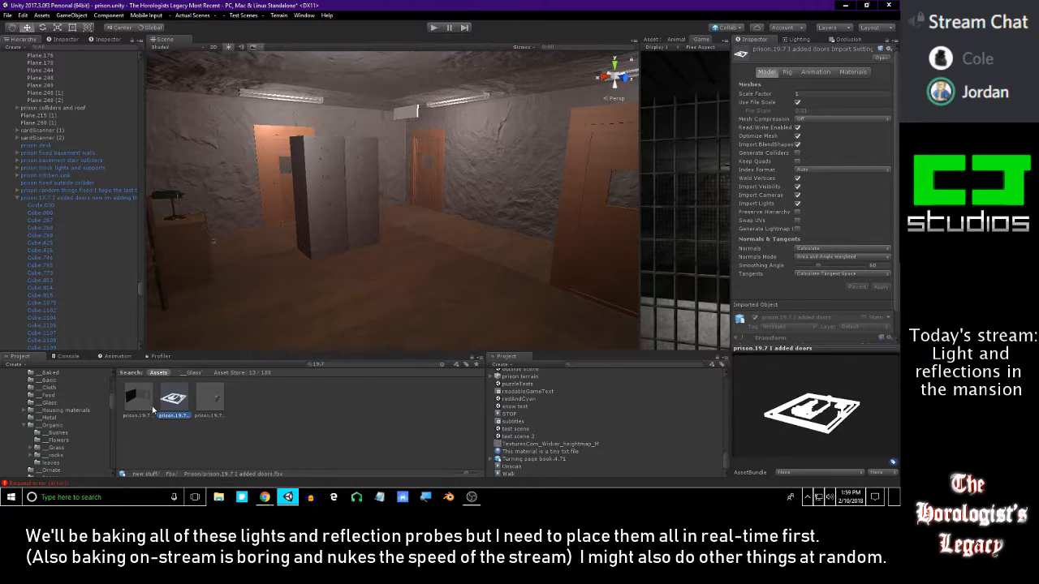
{"action": "left_click_drag", "start_coordinate": [823, 393], "coordinate": [540, 395]}
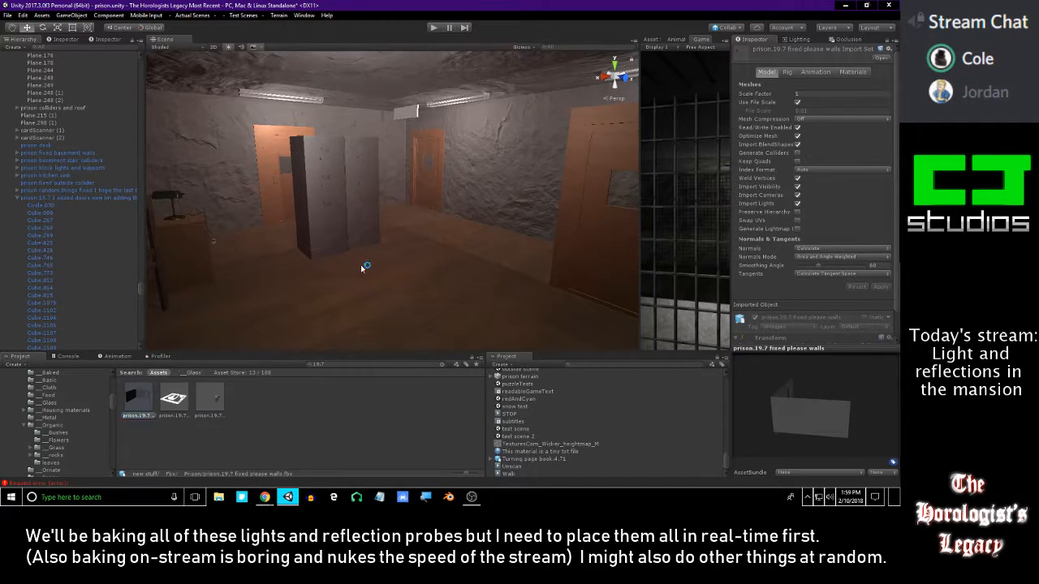
{"action": "left_click_drag", "start_coordinate": [82, 203], "coordinate": [75, 197]}
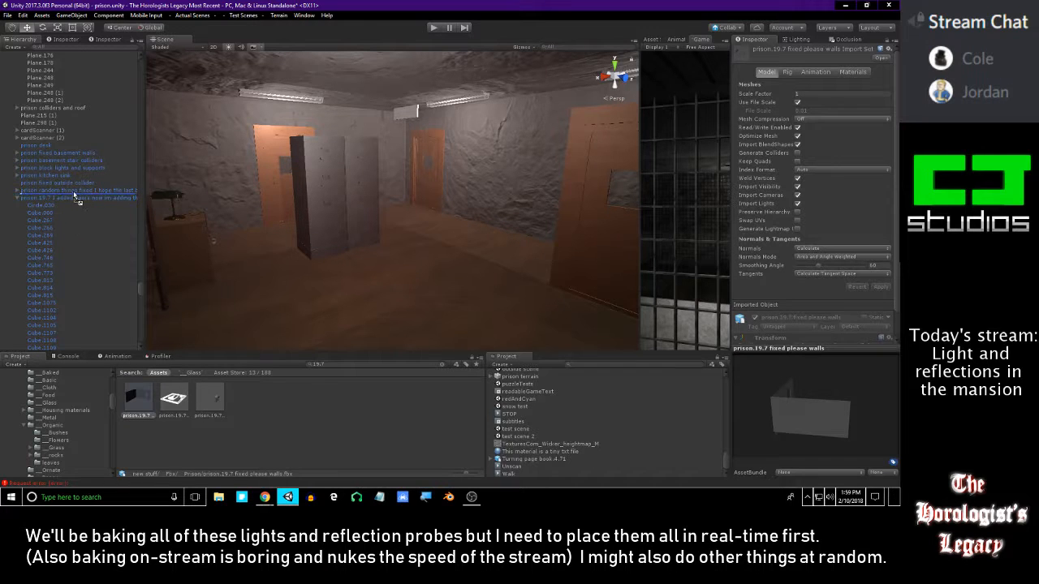
- Try to apply the existing wall's TexturesCom_Concrete1_albedo_M material to the added fixed walls around the filing cabinets
{"action": "right_click_drag", "start_coordinate": [302, 236], "coordinate": [479, 243]}
{"action": "left_click", "coordinate": [432, 225]}
{"action": "left_click", "coordinate": [472, 208]}
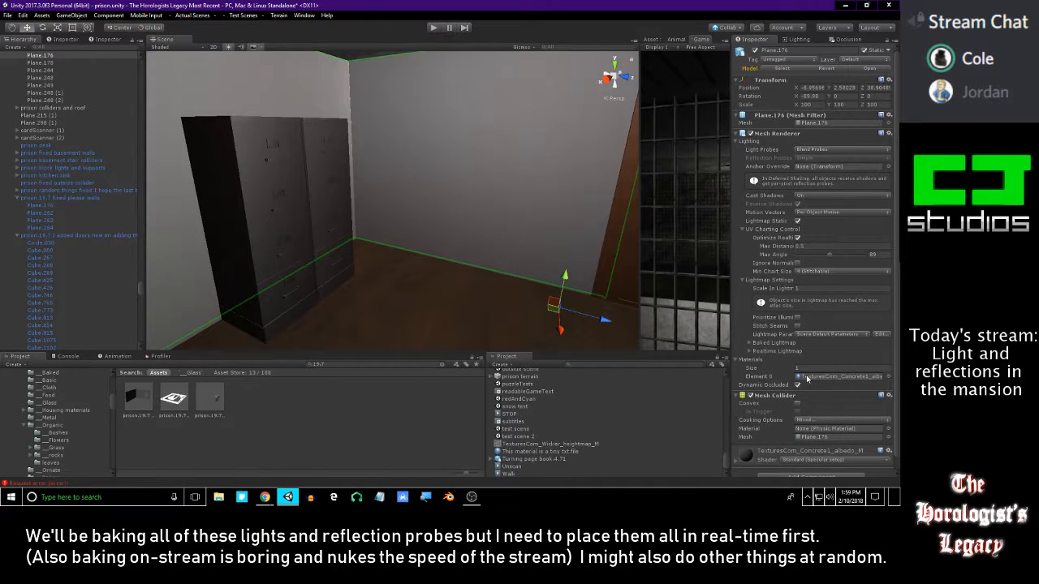
{"action": "left_click", "coordinate": [797, 378]}
{"action": "left_click_drag", "start_coordinate": [349, 408], "coordinate": [436, 180]}
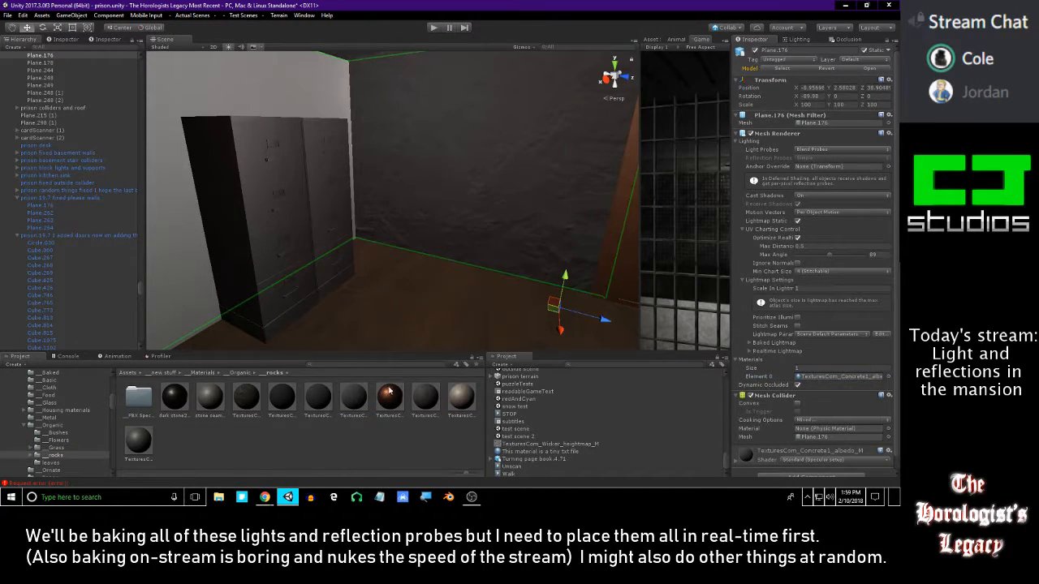
{"action": "left_click_drag", "start_coordinate": [359, 398], "coordinate": [323, 99]}
{"action": "left_click_drag", "start_coordinate": [414, 177], "coordinate": [336, 255], "text": "alt"}
{"action": "left_click", "coordinate": [372, 454]}
{"action": "right_click_drag", "start_coordinate": [373, 270], "coordinate": [310, 186]}
{"action": "right_click_drag", "start_coordinate": [362, 205], "coordinate": [400, 217]}
- Undo the concrete material assignments on the added fixed walls
{"action": "left_click", "coordinate": [439, 232]}
{"action": "key", "text": "ctrl+z"}
{"action": "key", "text": "ctrl+z"}
{"action": "key", "text": "ctrl+z"}
{"action": "key", "text": "ctrl+z"}
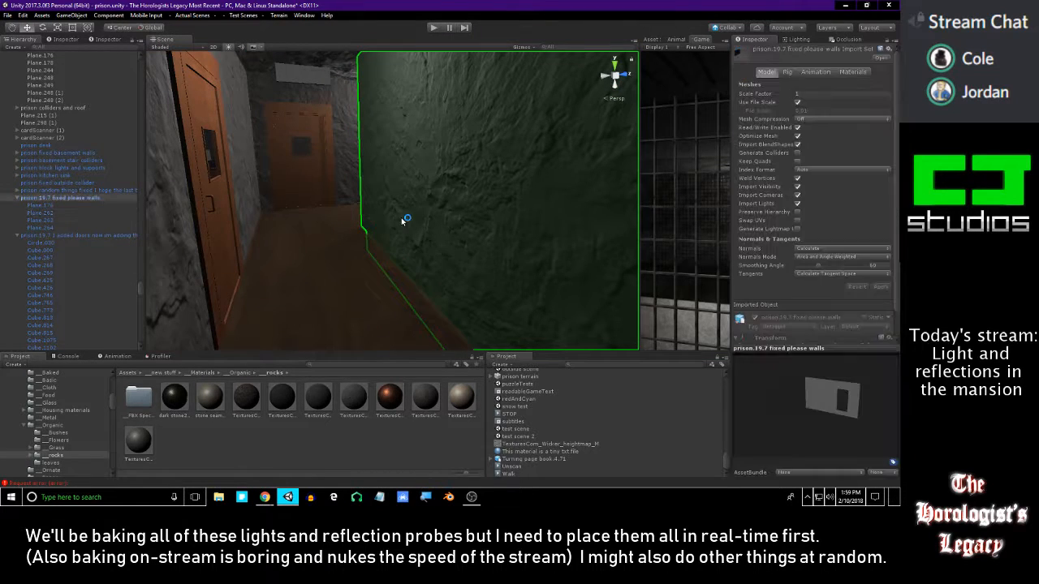
{"action": "key", "text": "ctrl+z"}
{"action": "key", "text": "ctrl+z"}
{"action": "key", "text": "ctrl+z"}
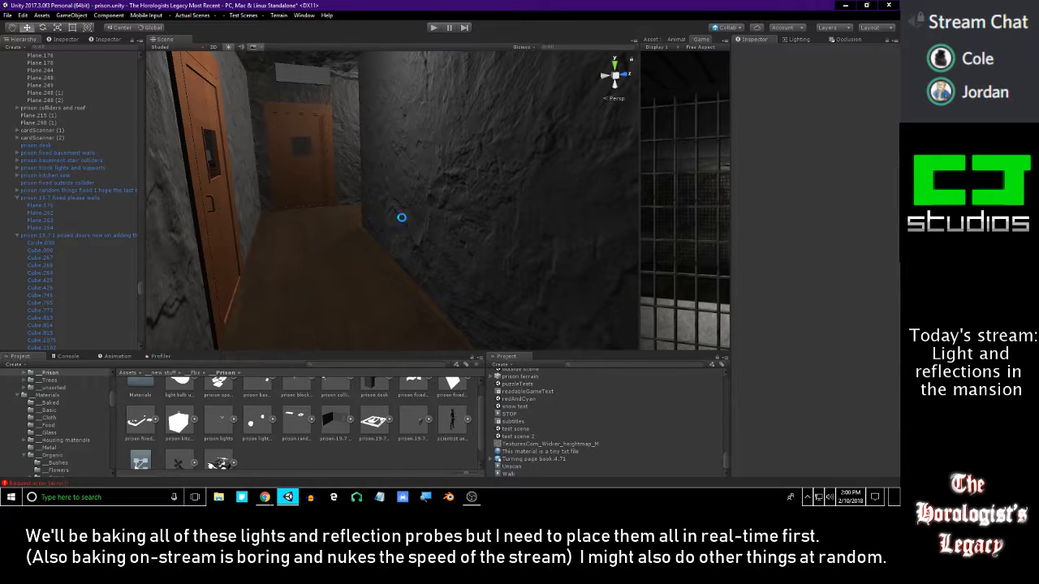
- Examine the prison building from outside, selecting its roofed block and returning towards the interior walls
{"action": "right_click_drag", "start_coordinate": [387, 241], "coordinate": [856, 227]}
{"action": "key", "text": "w"}
{"action": "key", "text": "w"}
{"action": "left_click", "coordinate": [466, 212]}
{"action": "key", "text": "w"}
{"action": "key", "text": "e"}
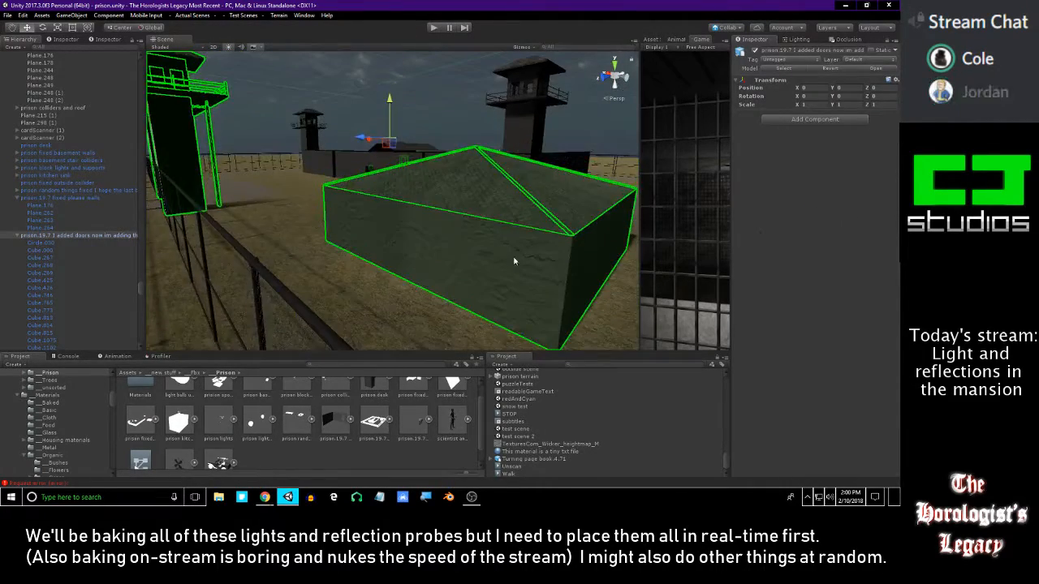
{"action": "left_click", "coordinate": [515, 260]}
{"action": "key", "text": "d"}
{"action": "right_click_drag", "start_coordinate": [514, 259], "coordinate": [519, 205]}
{"action": "key", "text": "w"}
{"action": "left_click", "coordinate": [500, 198]}
{"action": "mouse_move", "coordinate": [461, 188]}
{"action": "left_mouse_down"}
{"action": "mouse_move", "coordinate": [413, 166]}
{"action": "mouse_move", "coordinate": [533, 170]}
{"action": "mouse_move", "coordinate": [452, 199]}
{"action": "left_mouse_up"}
{"action": "right_click_drag", "start_coordinate": [452, 199], "coordinate": [595, 284]}
{"action": "key", "text": "Delete"}
{"action": "key", "text": "ctrl+z"}
- Delete the Plane.176 wall from the added "prison.19.7 fixed please walls" model
{"action": "left_click_drag", "start_coordinate": [595, 284], "coordinate": [708, 229]}
{"action": "left_click", "coordinate": [495, 172]}
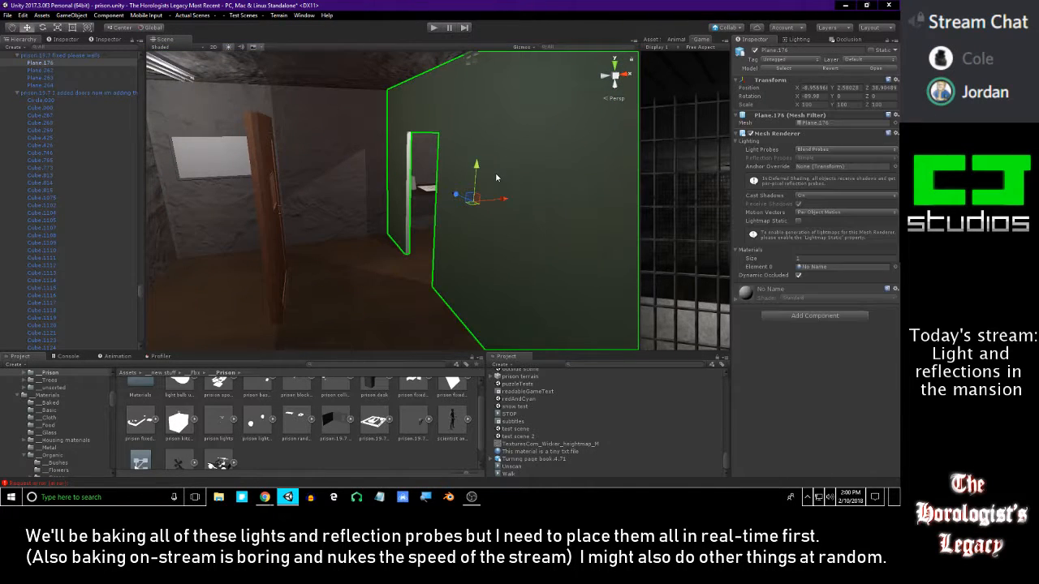
{"action": "right_click_drag", "start_coordinate": [495, 172], "coordinate": [484, 177]}
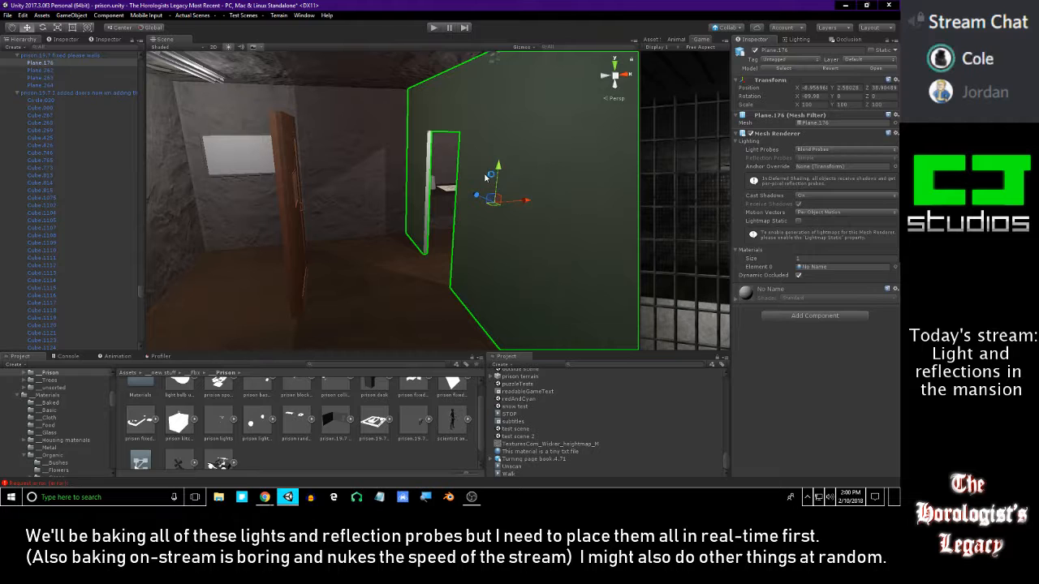
{"action": "key", "text": "ctrl+z"}
{"action": "key", "text": "ctrl+z"}
{"action": "mouse_move", "coordinate": [485, 177]}
{"action": "right_mouse_down"}
{"action": "mouse_move", "coordinate": [406, 181]}
{"action": "mouse_move", "coordinate": [499, 166]}
{"action": "right_mouse_up"}
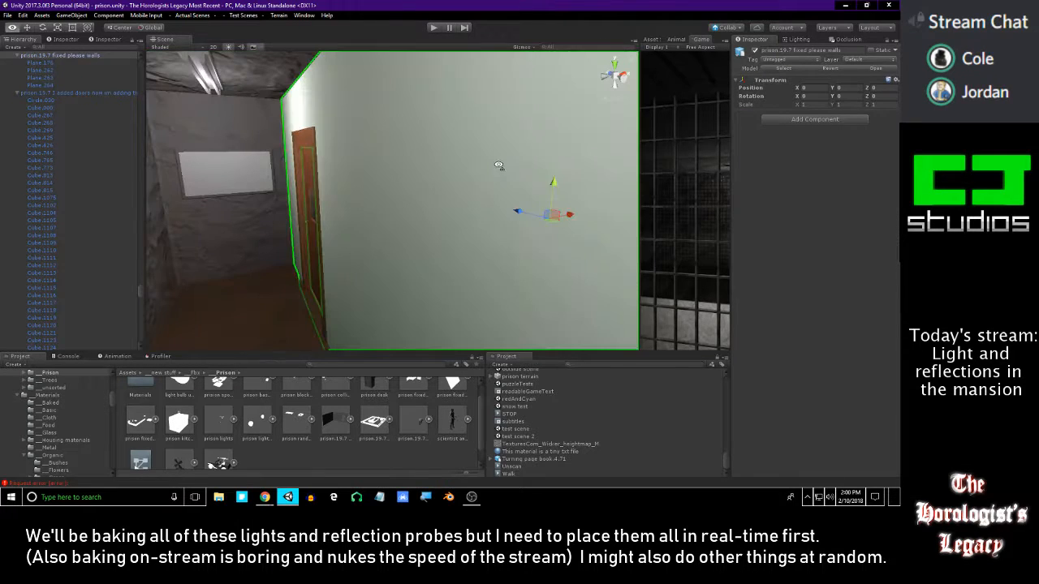
{"action": "left_click", "coordinate": [396, 193]}
{"action": "right_click_drag", "start_coordinate": [396, 193], "coordinate": [387, 200]}
{"action": "left_click_drag", "start_coordinate": [384, 218], "coordinate": [322, 239]}
{"action": "key", "text": "Delete"}
- Examine the walls around the wooden doors and select Plane.263 in the fixed walls model
{"action": "left_click", "coordinate": [477, 267]}
{"action": "right_click_drag", "start_coordinate": [455, 246], "coordinate": [407, 175]}
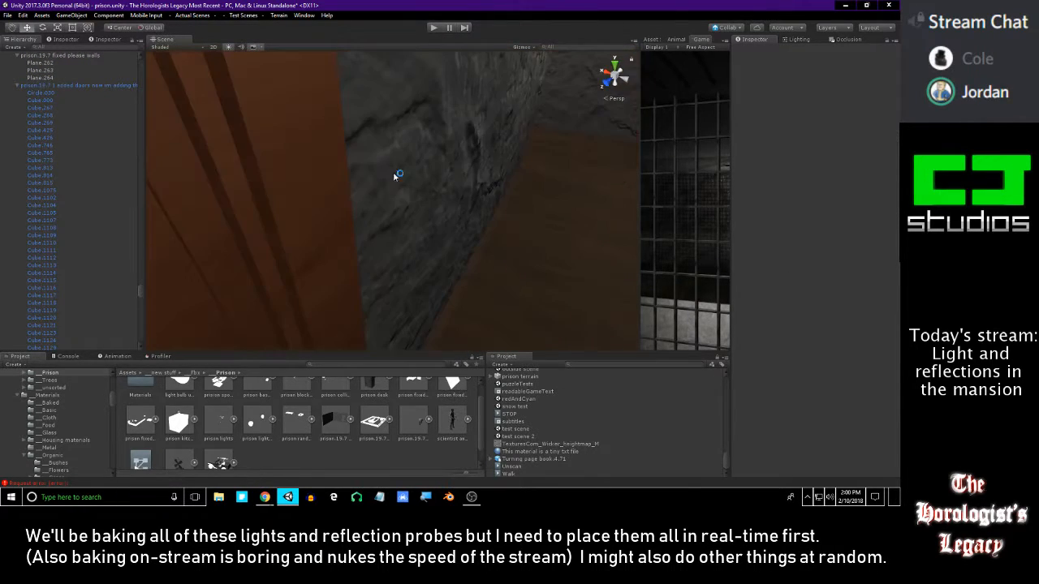
{"action": "right_click_drag", "start_coordinate": [314, 136], "coordinate": [478, 136]}
{"action": "left_click", "coordinate": [439, 128]}
{"action": "scroll", "coordinate": [80, 109], "scroll_direction": "up", "scroll_amount": 1}
{"action": "scroll", "coordinate": [77, 110], "scroll_direction": "up", "scroll_amount": 1}
{"action": "left_click", "coordinate": [79, 126]}
{"action": "right_click_drag", "start_coordinate": [235, 117], "coordinate": [297, 107]}
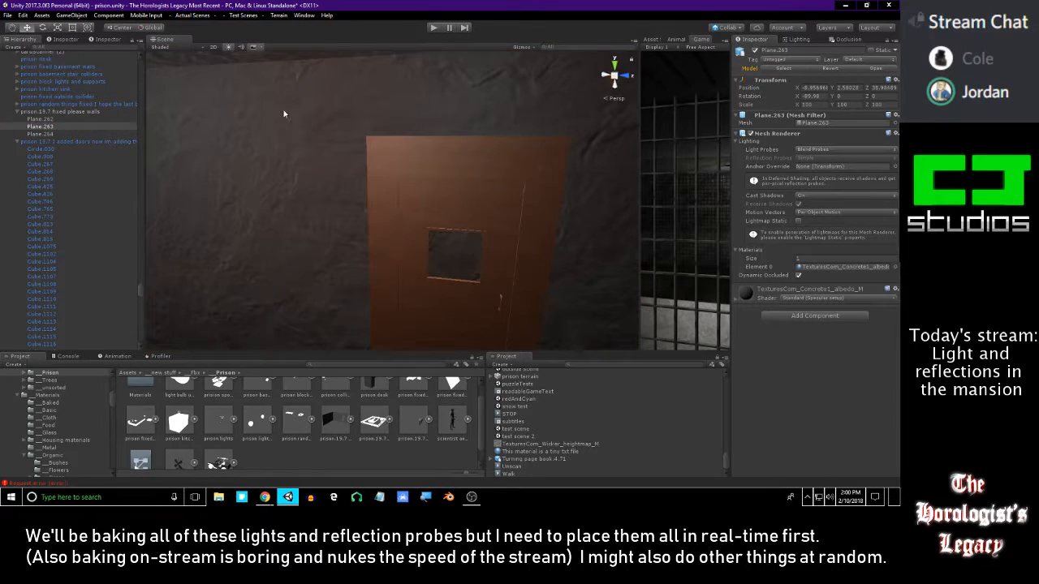
- Compare the remaining fixed wall planes and delete the untextured Plane.262 behind the filing cabinets
{"action": "double_click", "coordinate": [39, 119]}
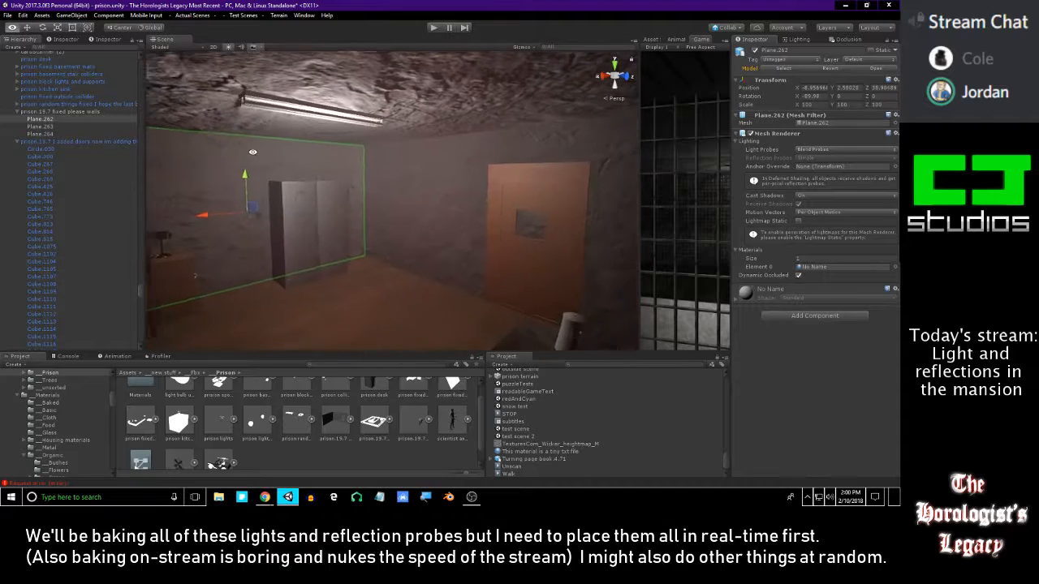
{"action": "left_click", "coordinate": [39, 127]}
{"action": "key", "text": "Up"}
{"action": "key", "text": "Down"}
{"action": "key", "text": "Down"}
{"action": "key", "text": "Up"}
{"action": "key", "text": "Up"}
{"action": "right_click_drag", "start_coordinate": [380, 173], "coordinate": [547, 193]}
{"action": "left_click_drag", "start_coordinate": [487, 193], "coordinate": [382, 211]}
{"action": "key", "text": "Delete"}
- Add a Mesh Collider to the Plane.264 wall containing the wooden door
{"action": "right_click_drag", "start_coordinate": [387, 213], "coordinate": [368, 168]}
{"action": "left_click", "coordinate": [430, 162]}
{"action": "left_click", "coordinate": [783, 316]}
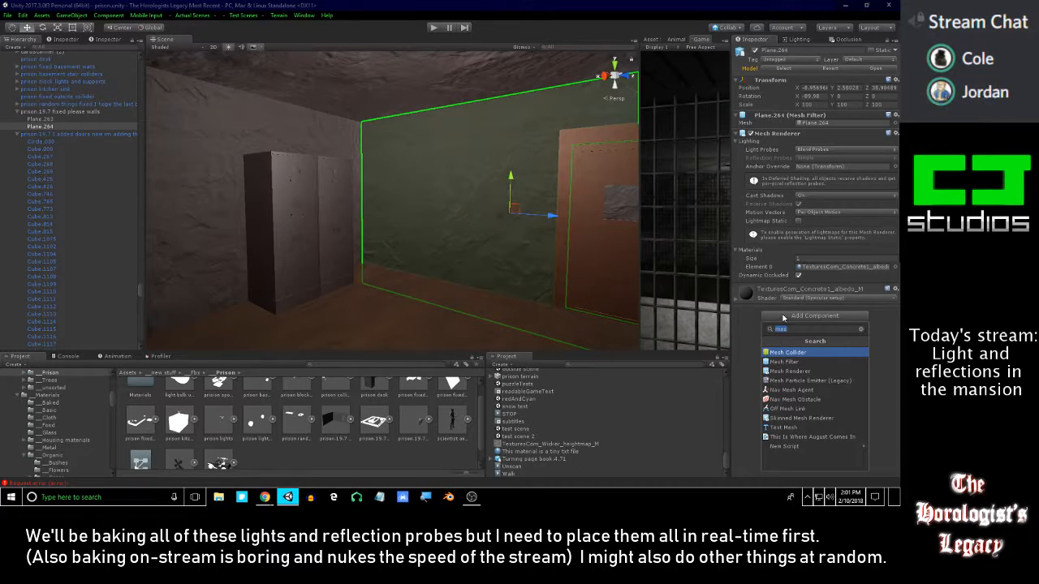
{"action": "key", "text": "Return"}
- Add a Mesh Collider to the Plane.263 wall behind the filing cabinets and desk
{"action": "left_click", "coordinate": [257, 167]}
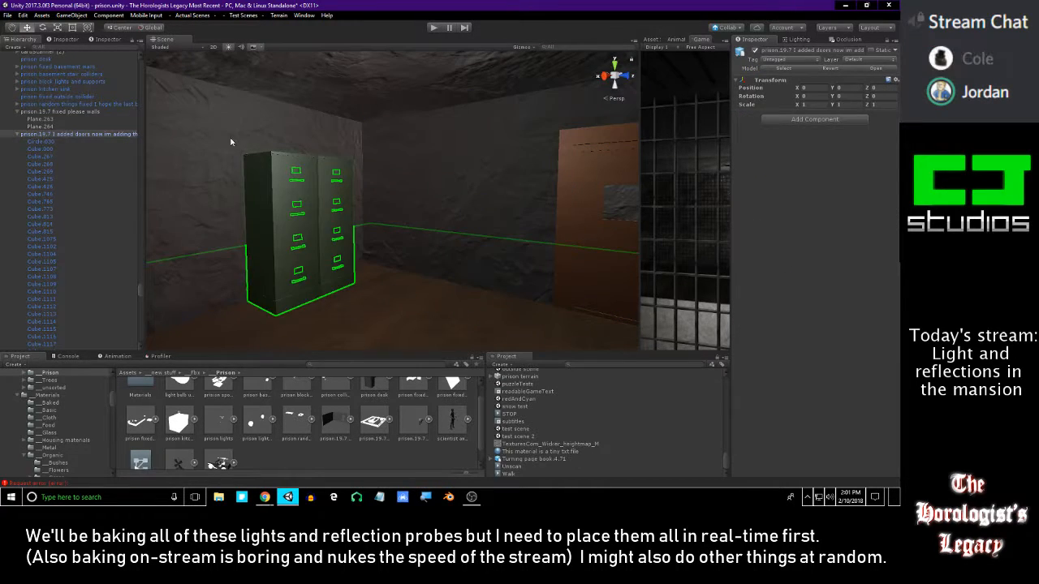
{"action": "left_click", "coordinate": [232, 142]}
{"action": "right_click_drag", "start_coordinate": [355, 188], "coordinate": [272, 192]}
{"action": "left_click", "coordinate": [806, 317]}
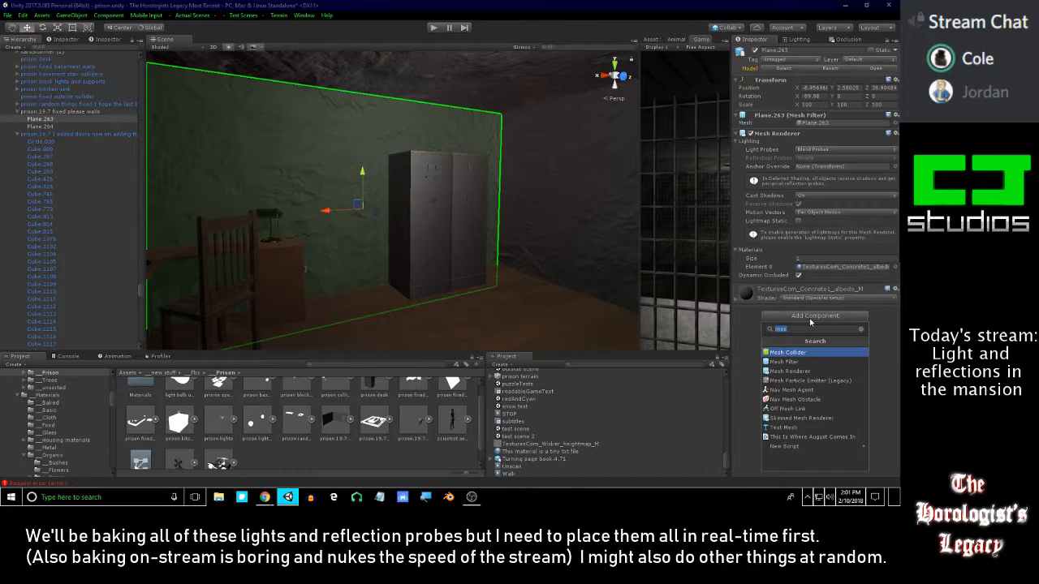
{"action": "key", "text": "Return"}
- Inspect the original Plane.176 corridor wall, the adjoining room with the table and chairs, and the corridor for remaining wall faults
{"action": "right_click_drag", "start_coordinate": [506, 301], "coordinate": [520, 184]}
{"action": "left_click", "coordinate": [483, 199]}
{"action": "right_click_drag", "start_coordinate": [373, 183], "coordinate": [386, 179]}
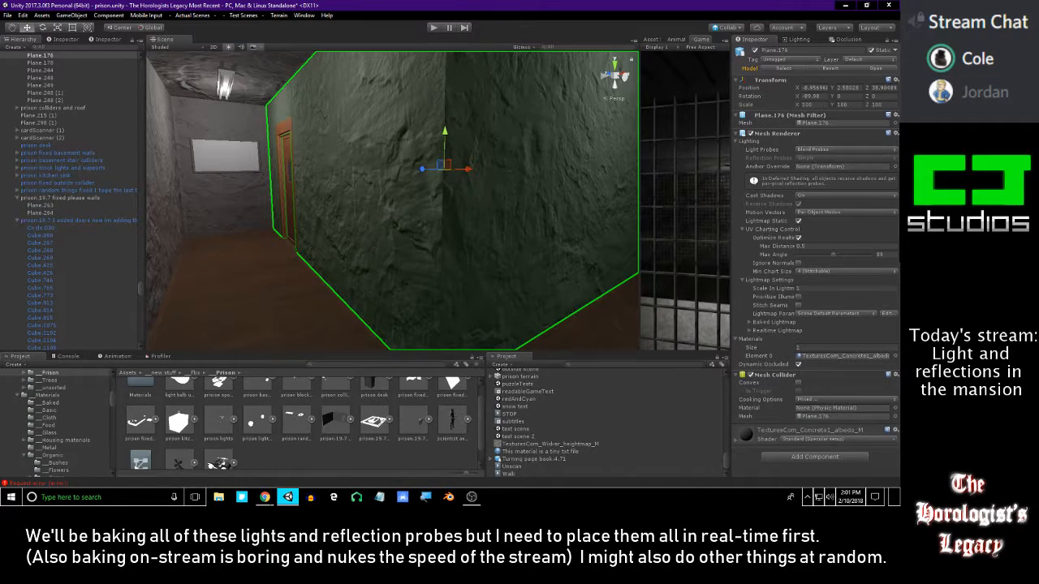
{"action": "key", "text": "alt+Tab"}
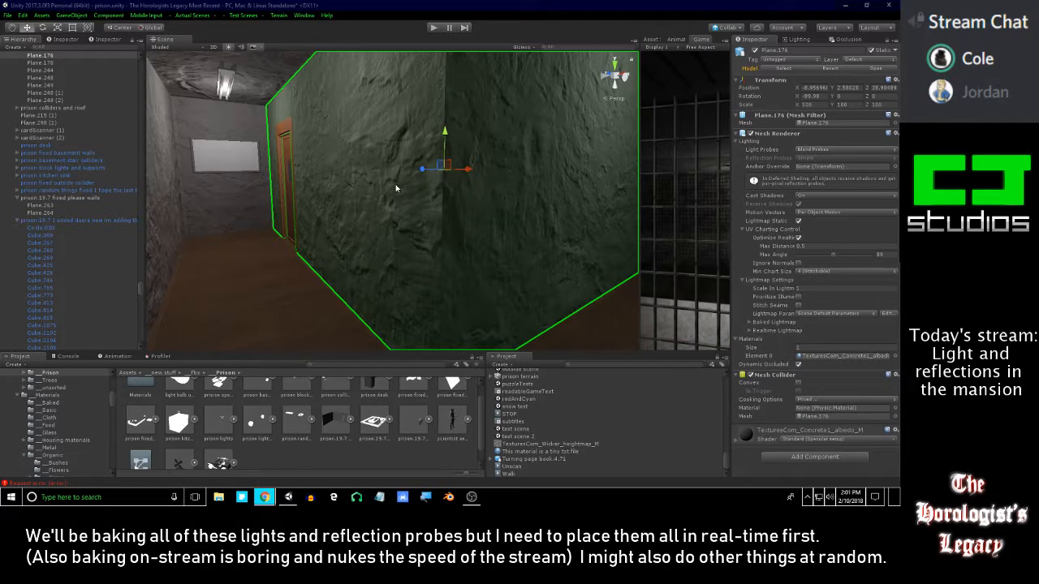
{"action": "right_click_drag", "start_coordinate": [378, 156], "coordinate": [469, 157]}
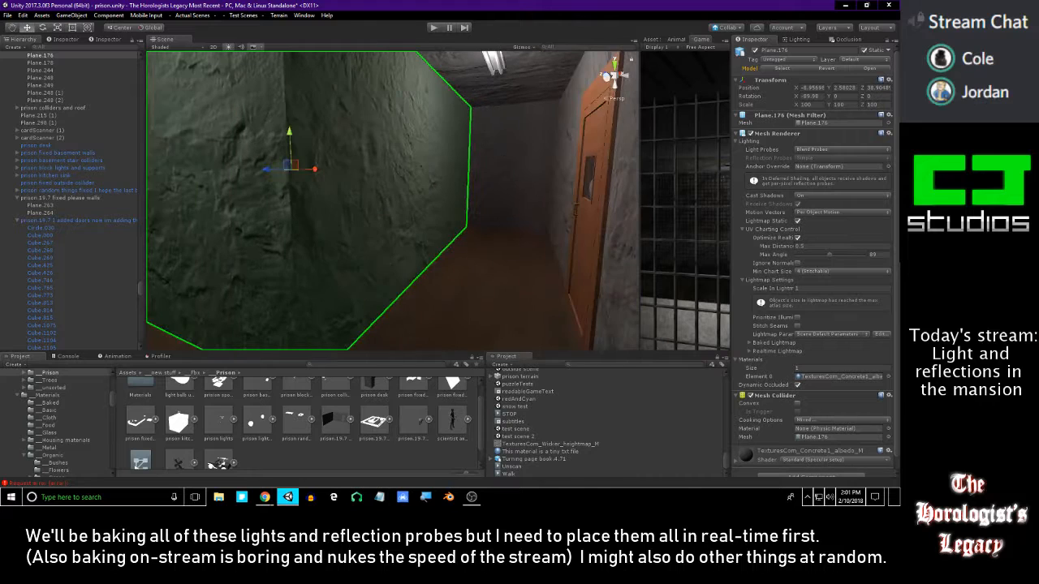
{"action": "key", "text": "alt+Tab"}
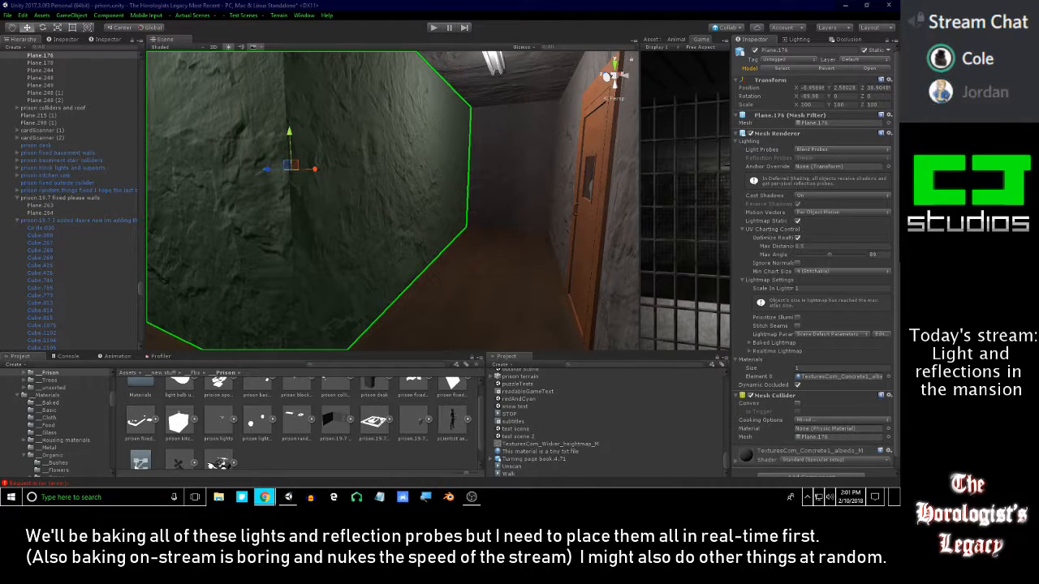
{"action": "right_click_drag", "start_coordinate": [402, 164], "coordinate": [246, 159]}
{"action": "left_click", "coordinate": [380, 446]}
{"action": "right_click_drag", "start_coordinate": [371, 228], "coordinate": [594, 213]}
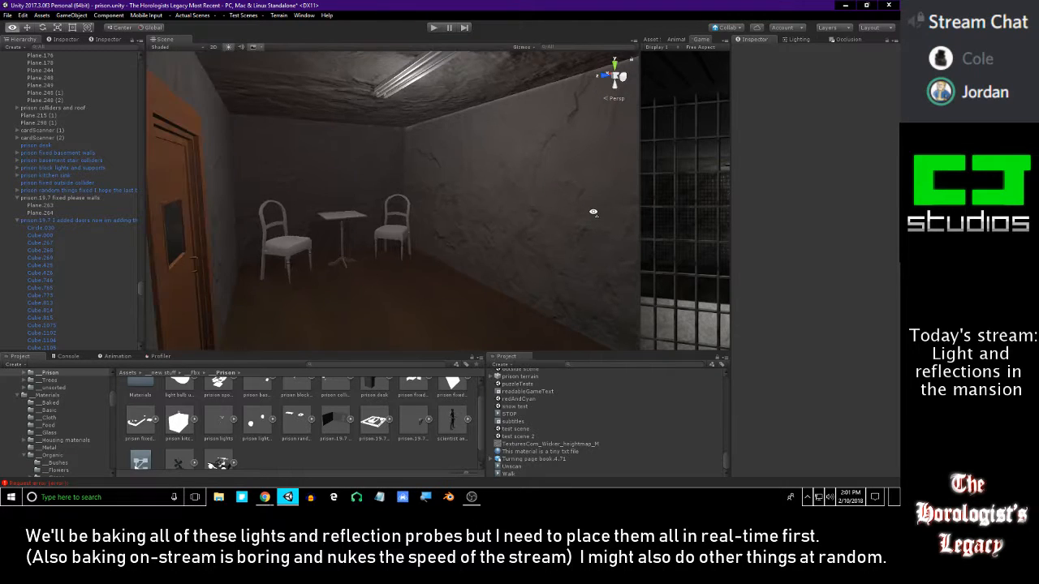
{"action": "mouse_move", "coordinate": [463, 191]}
{"action": "right_mouse_down"}
{"action": "mouse_move", "coordinate": [401, 196]}
{"action": "mouse_move", "coordinate": [408, 209]}
{"action": "mouse_move", "coordinate": [568, 199]}
{"action": "mouse_move", "coordinate": [641, 178]}
{"action": "mouse_move", "coordinate": [466, 227]}
{"action": "mouse_move", "coordinate": [449, 228]}
{"action": "mouse_move", "coordinate": [451, 185]}
{"action": "mouse_move", "coordinate": [546, 213]}
{"action": "mouse_move", "coordinate": [441, 220]}
{"action": "mouse_move", "coordinate": [431, 200]}
{"action": "mouse_move", "coordinate": [539, 206]}
{"action": "mouse_move", "coordinate": [471, 193]}
{"action": "right_mouse_up"}
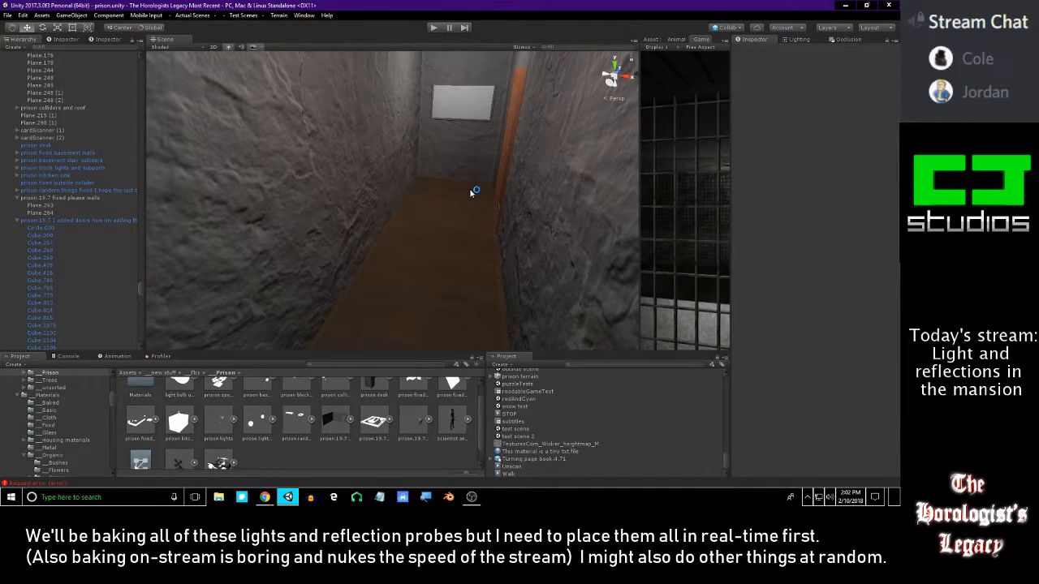
{"action": "key", "text": "w"}
{"action": "right_click_drag", "start_coordinate": [470, 192], "coordinate": [439, 326]}
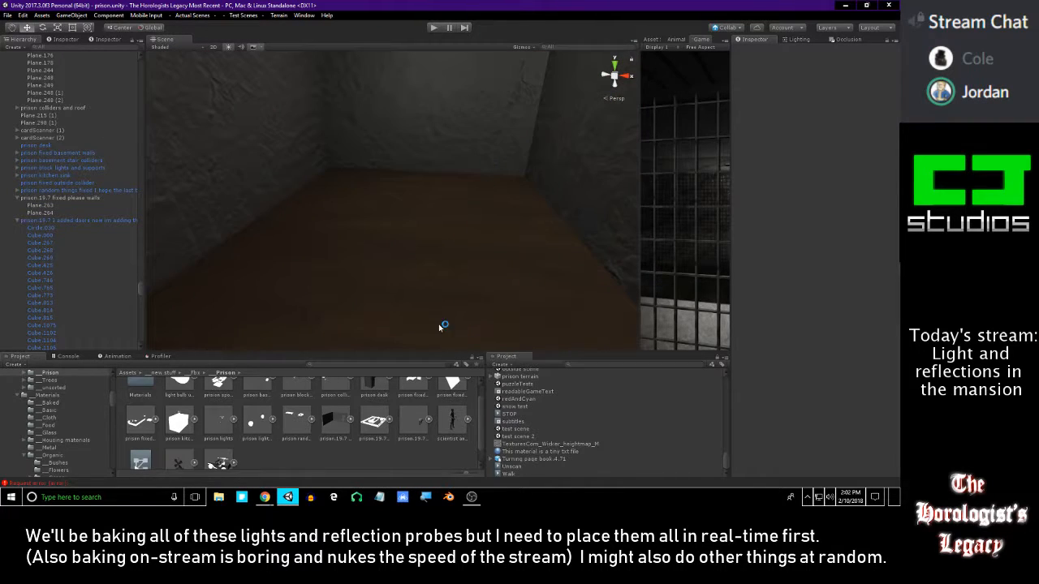
- Place a copy of the animated scientist model in the empty wood-floored room and delete that copy
{"action": "scroll", "coordinate": [475, 424], "scroll_direction": "up", "scroll_amount": 1}
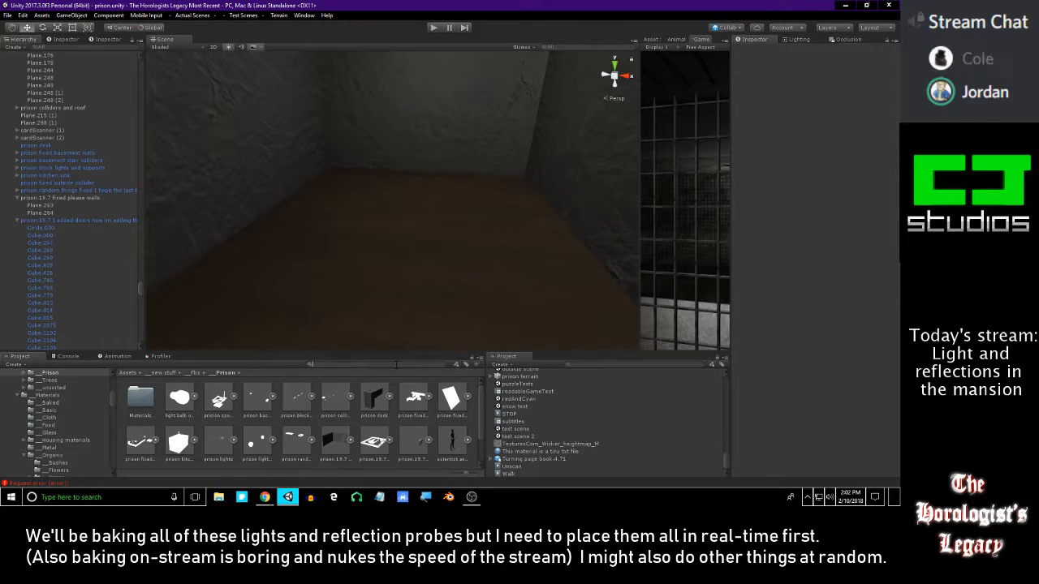
{"action": "right_click_drag", "start_coordinate": [372, 313], "coordinate": [421, 261]}
{"action": "right_click_drag", "start_coordinate": [283, 230], "coordinate": [406, 260]}
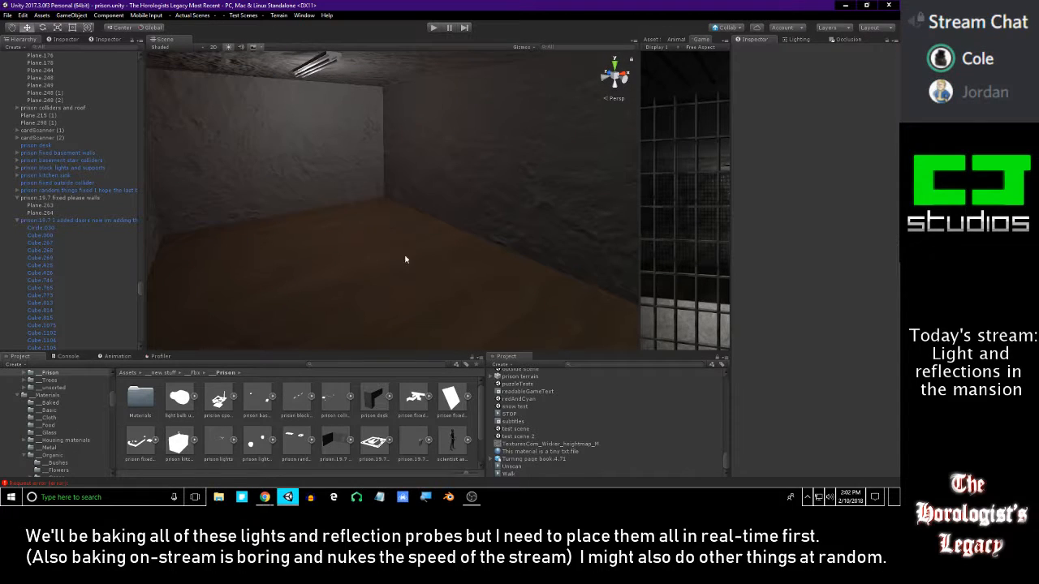
{"action": "left_click_drag", "start_coordinate": [453, 447], "coordinate": [331, 265]}
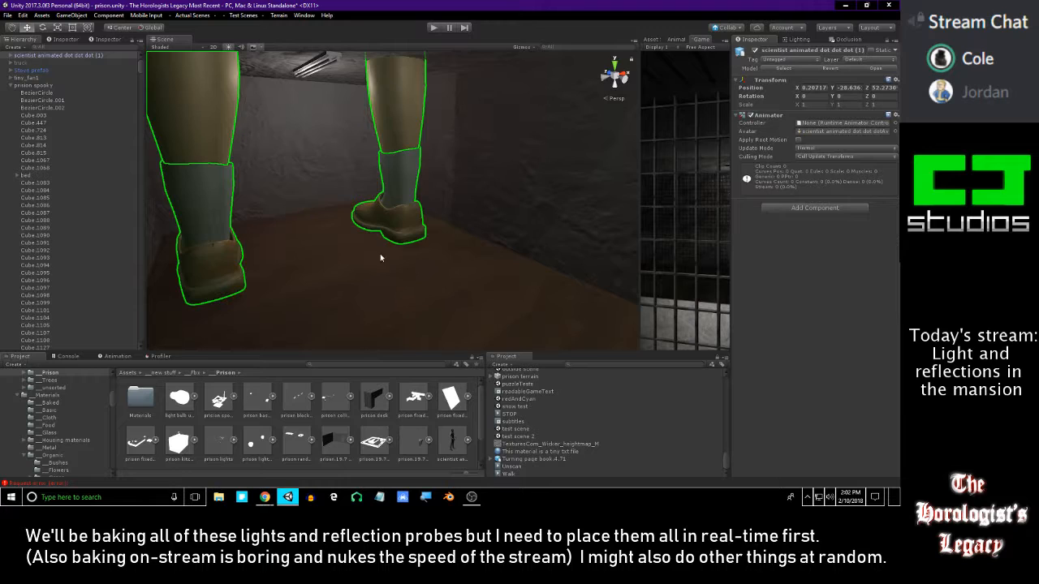
{"action": "right_click_drag", "start_coordinate": [380, 258], "coordinate": [309, 222]}
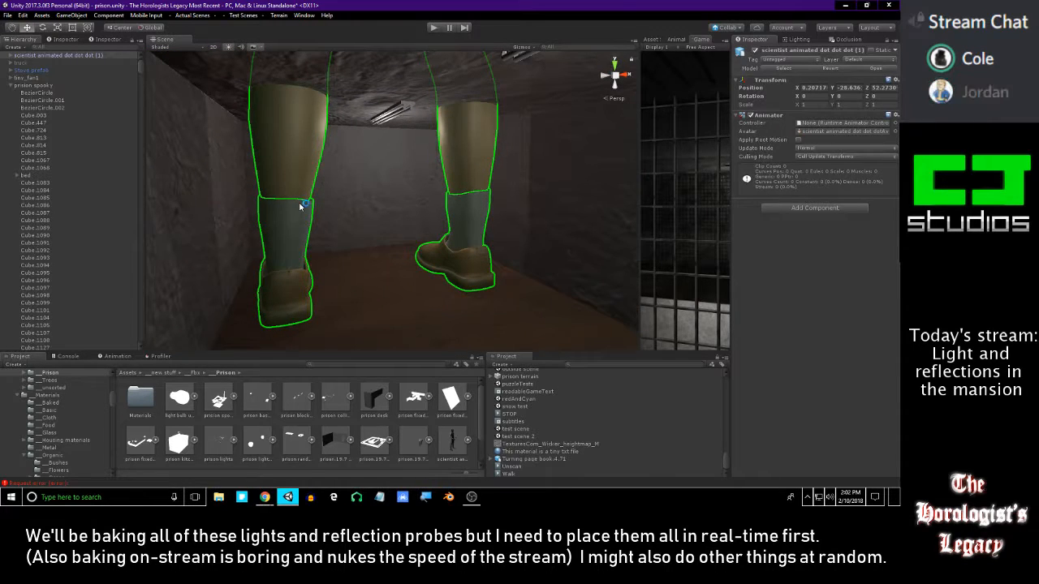
{"action": "key", "text": "Delete"}
- Select the prison desk and examine the wood material assigned to it
{"action": "right_click_drag", "start_coordinate": [382, 181], "coordinate": [436, 208]}
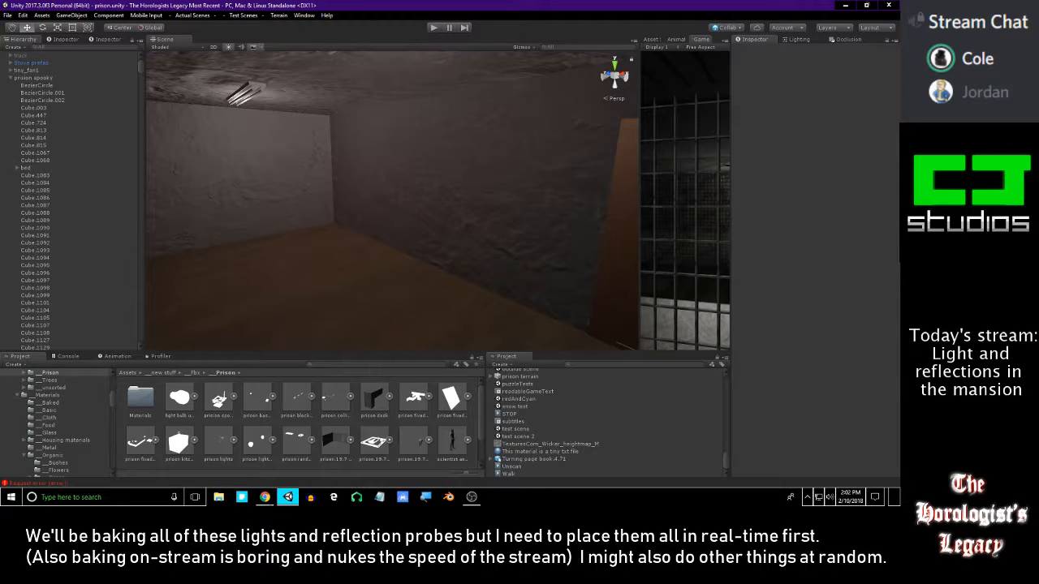
{"action": "right_click_drag", "start_coordinate": [464, 242], "coordinate": [535, 205]}
{"action": "left_click", "coordinate": [451, 195]}
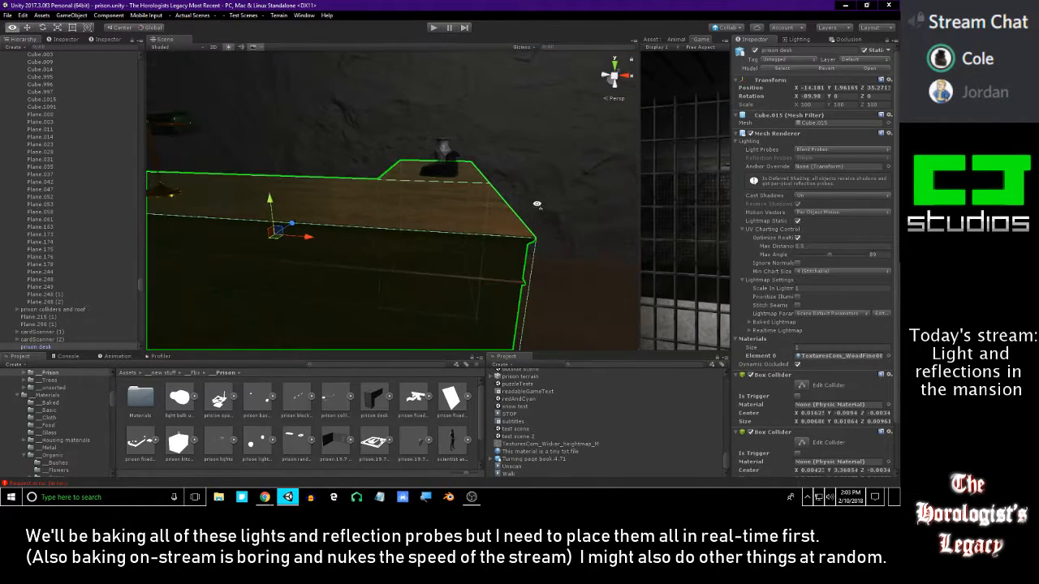
{"action": "scroll", "coordinate": [753, 251], "scroll_direction": "down", "scroll_amount": 3}
{"action": "right_click_drag", "start_coordinate": [473, 242], "coordinate": [503, 220]}
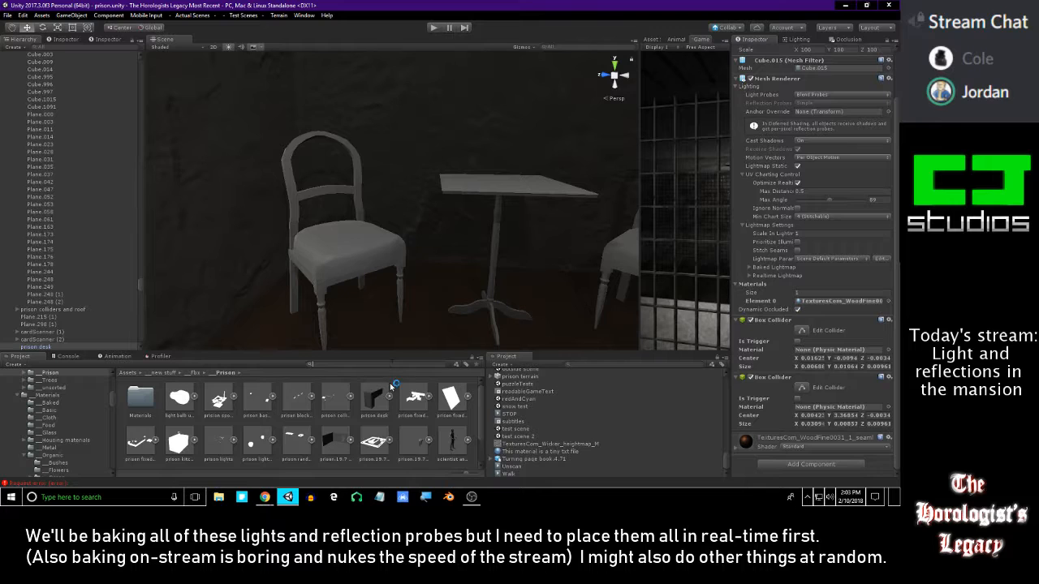
- Search the project assets for "wood" and apply the reddish-brown dragon wood material to the chair's frame
{"action": "type", "text": "wood"}
{"action": "scroll", "coordinate": [390, 387], "scroll_direction": "down", "scroll_amount": 3}
{"action": "scroll", "coordinate": [400, 431], "scroll_direction": "up", "scroll_amount": 3}
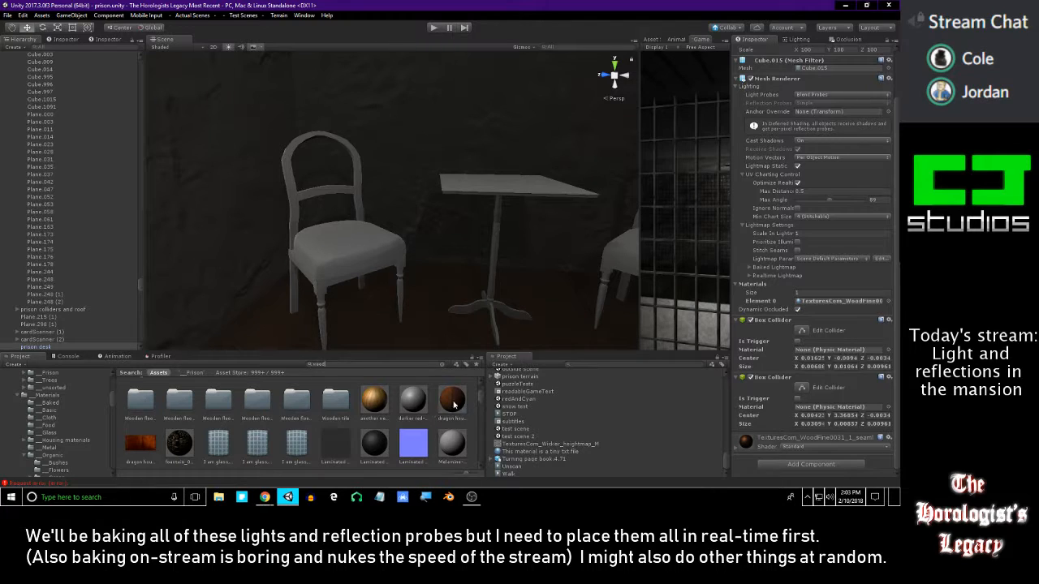
{"action": "key", "text": "w"}
{"action": "mouse_move", "coordinate": [344, 317]}
{"action": "right_mouse_down"}
{"action": "mouse_move", "coordinate": [325, 303]}
{"action": "mouse_move", "coordinate": [354, 306]}
{"action": "right_mouse_up"}
{"action": "left_click_drag", "start_coordinate": [460, 391], "coordinate": [365, 235]}
{"action": "key", "text": "s"}
{"action": "mouse_move", "coordinate": [367, 236]}
{"action": "right_mouse_down"}
{"action": "mouse_move", "coordinate": [382, 176]}
{"action": "mouse_move", "coordinate": [386, 241]}
{"action": "right_mouse_up"}
{"action": "key", "text": "w"}
{"action": "key", "text": "s"}
{"action": "scroll", "coordinate": [421, 427], "scroll_direction": "down", "scroll_amount": 5}
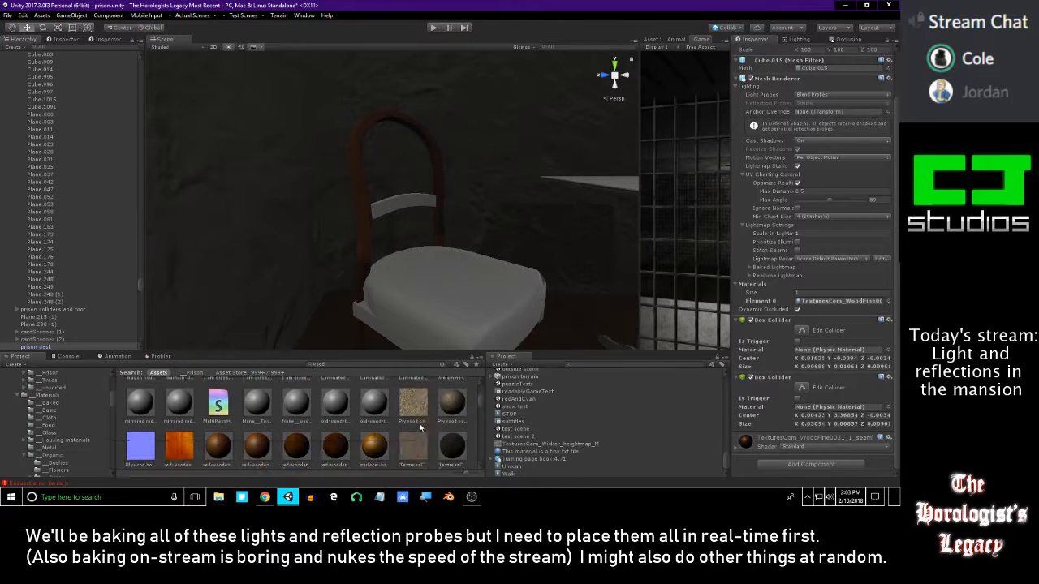
{"action": "scroll", "coordinate": [420, 427], "scroll_direction": "down", "scroll_amount": 3}
{"action": "scroll", "coordinate": [420, 427], "scroll_direction": "up", "scroll_amount": 1}
- Find the "new white" material and apply it to the lab coat of the scientist standing by the shelves
{"action": "right_click_drag", "start_coordinate": [404, 293], "coordinate": [485, 224]}
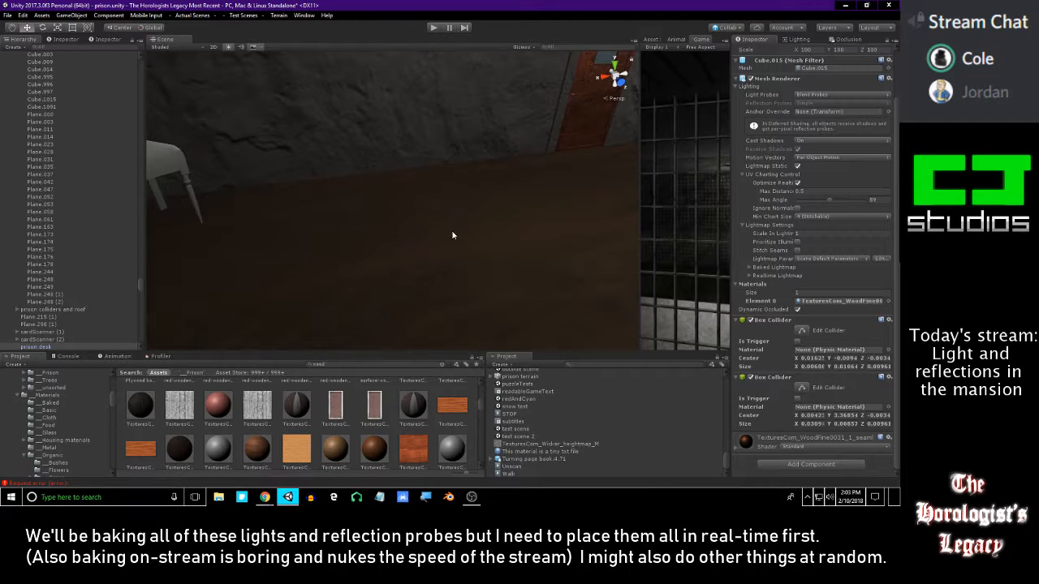
{"action": "key", "text": "s"}
{"action": "right_click_drag", "start_coordinate": [464, 226], "coordinate": [383, 204]}
{"action": "left_click", "coordinate": [462, 198]}
{"action": "left_click", "coordinate": [463, 197]}
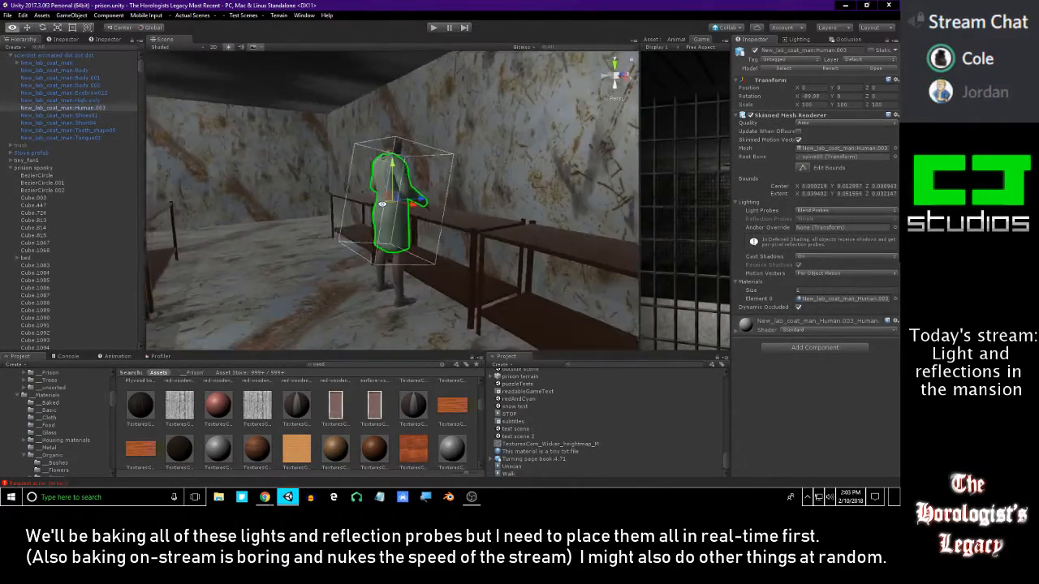
{"action": "right_click_drag", "start_coordinate": [335, 230], "coordinate": [314, 247]}
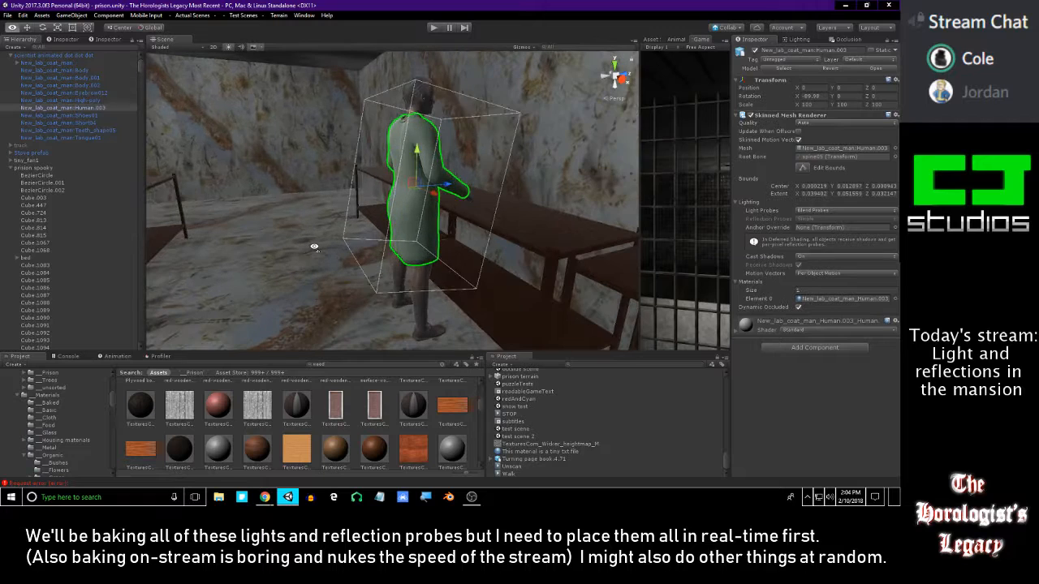
{"action": "left_click", "coordinate": [831, 298]}
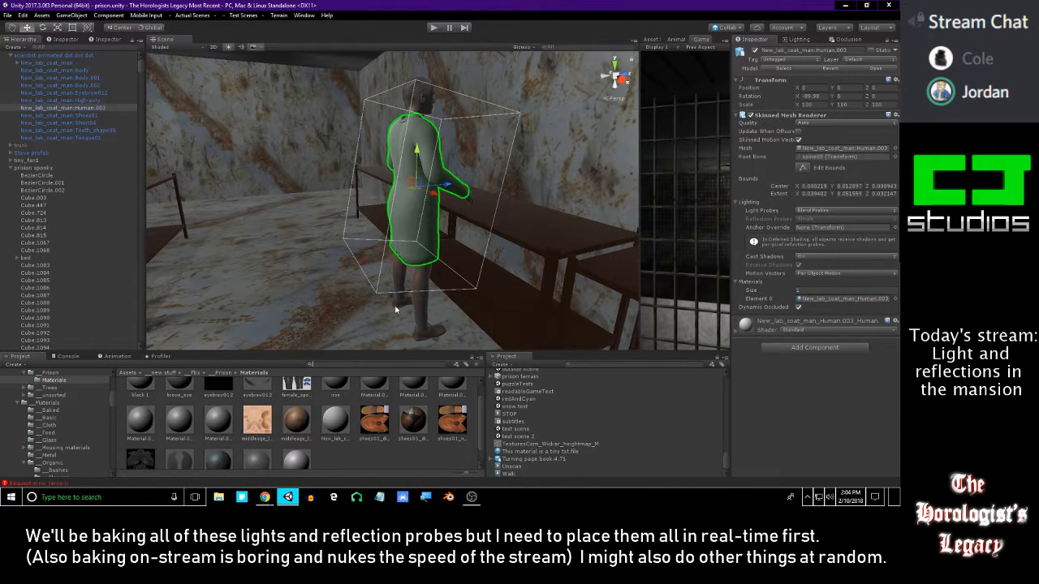
{"action": "type", "text": "new white"}
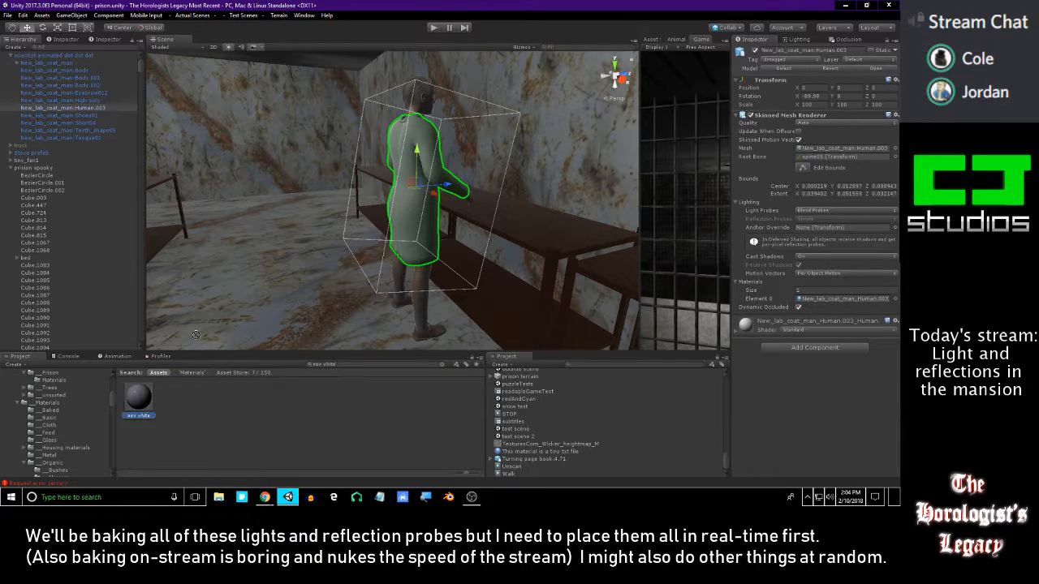
{"action": "left_click_drag", "start_coordinate": [138, 396], "coordinate": [418, 216]}
{"action": "left_click_drag", "start_coordinate": [340, 344], "coordinate": [379, 323], "text": "alt"}
{"action": "scroll", "coordinate": [399, 164], "scroll_direction": "up", "scroll_amount": 10}
{"action": "left_click_drag", "start_coordinate": [418, 186], "coordinate": [385, 166], "text": "alt"}
{"action": "left_click", "coordinate": [355, 440]}
- Locate the medieval brick material used on the wall Plane.219 and apply it to the rusty walls of the scientist's room
{"action": "key", "text": "s"}
{"action": "right_click_drag", "start_coordinate": [372, 262], "coordinate": [335, 254]}
{"action": "key", "text": "a"}
{"action": "right_click_drag", "start_coordinate": [229, 244], "coordinate": [406, 217]}
{"action": "key", "text": "w"}
{"action": "right_click_drag", "start_coordinate": [349, 277], "coordinate": [195, 246]}
{"action": "key", "text": "s"}
{"action": "right_click_drag", "start_coordinate": [400, 215], "coordinate": [375, 172]}
{"action": "key", "text": "a"}
{"action": "left_click", "coordinate": [331, 180]}
{"action": "key", "text": "d"}
{"action": "key", "text": "s"}
{"action": "key", "text": "a"}
{"action": "right_click_drag", "start_coordinate": [249, 217], "coordinate": [409, 207]}
{"action": "left_click", "coordinate": [280, 196]}
{"action": "key", "text": "d"}
{"action": "left_click", "coordinate": [800, 355]}
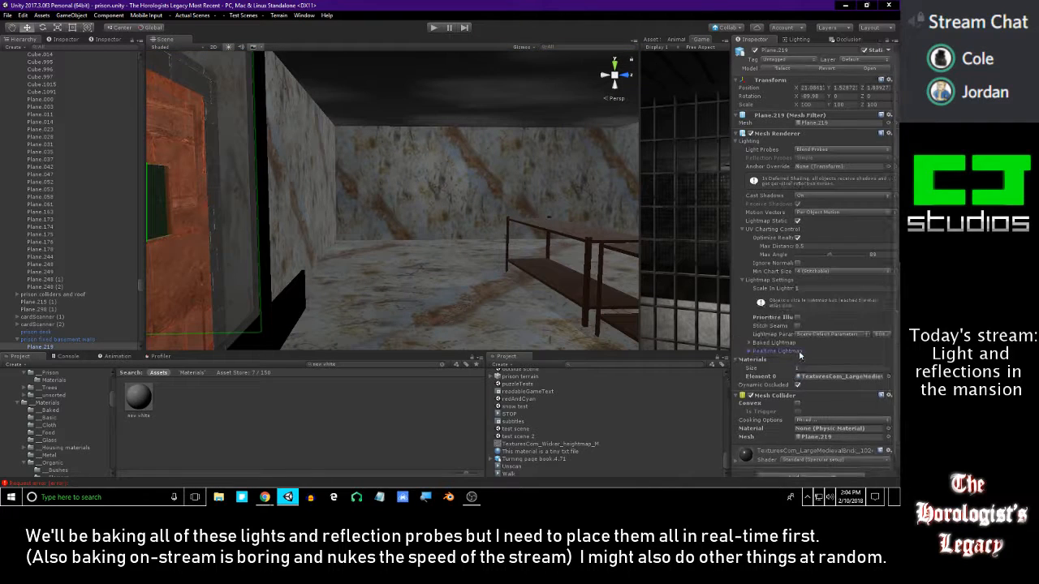
{"action": "left_click", "coordinate": [829, 379]}
{"action": "left_click_drag", "start_coordinate": [429, 402], "coordinate": [423, 227]}
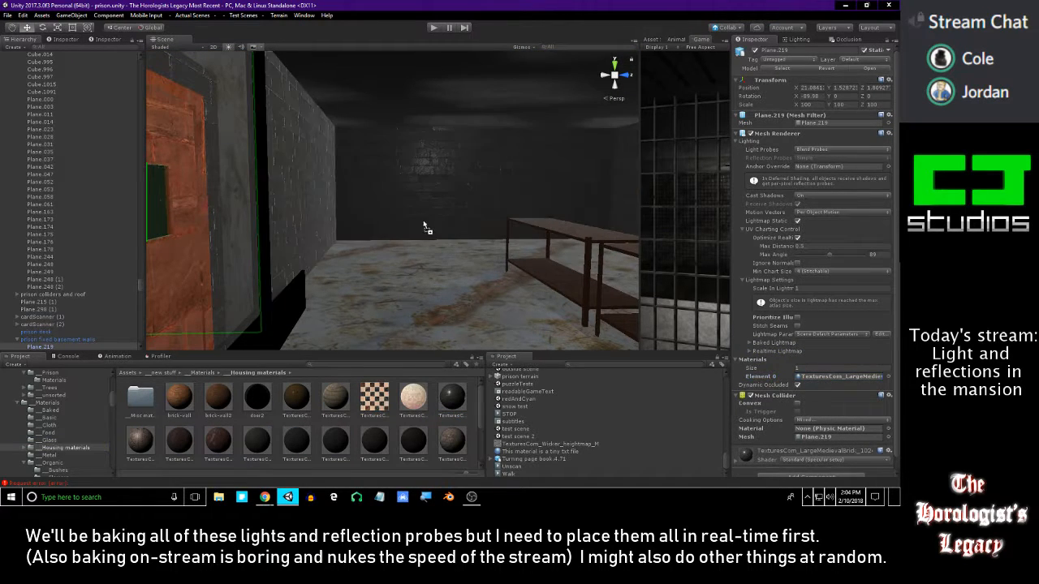
- Locate Plane.279's TexturesCom_Concrete1_albedo_M material and apply it to the floor and ceiling of the scientist's room
{"action": "right_click_drag", "start_coordinate": [319, 205], "coordinate": [574, 262]}
{"action": "left_click", "coordinate": [515, 237]}
{"action": "right_click_drag", "start_coordinate": [515, 236], "coordinate": [341, 204]}
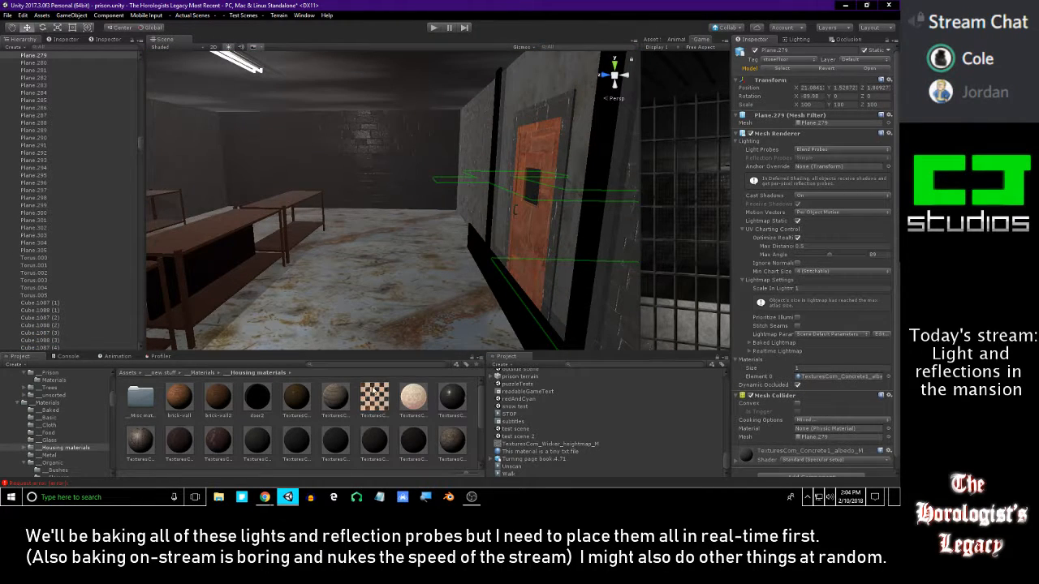
{"action": "left_click", "coordinate": [808, 378]}
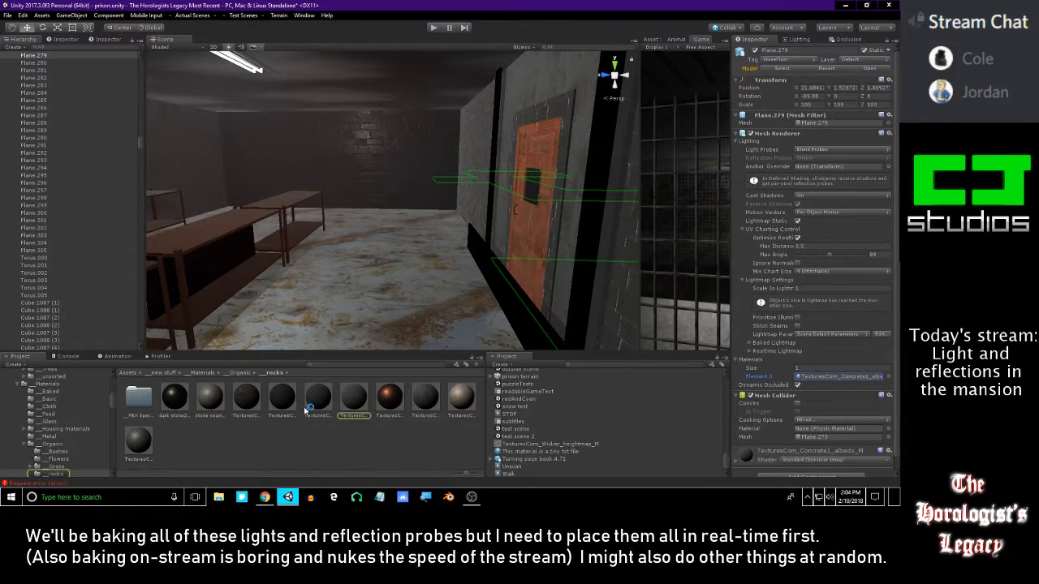
{"action": "right_click_drag", "start_coordinate": [355, 287], "coordinate": [342, 198]}
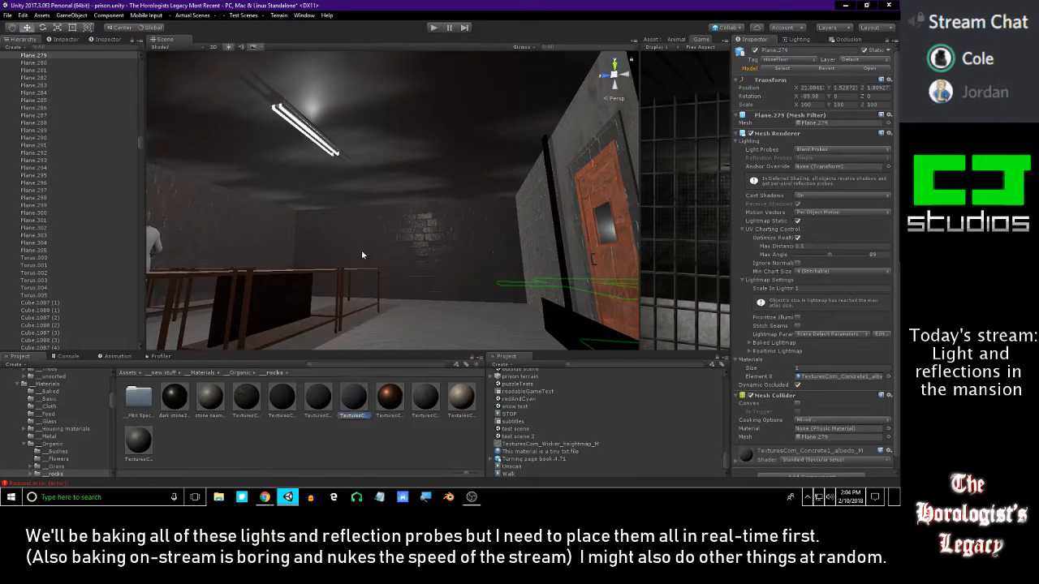
{"action": "left_click_drag", "start_coordinate": [362, 309], "coordinate": [410, 176]}
{"action": "left_click", "coordinate": [393, 293]}
- Look over the retextured scientist's room and the desk room, ending at the table and two chairs
{"action": "right_click_drag", "start_coordinate": [393, 293], "coordinate": [338, 236]}
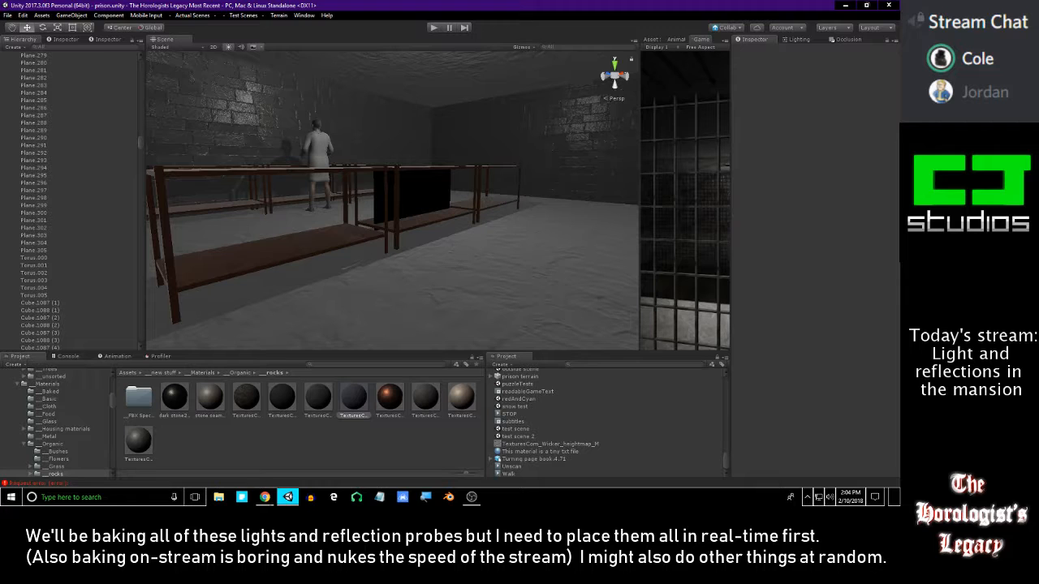
{"action": "right_click_drag", "start_coordinate": [435, 213], "coordinate": [273, 203]}
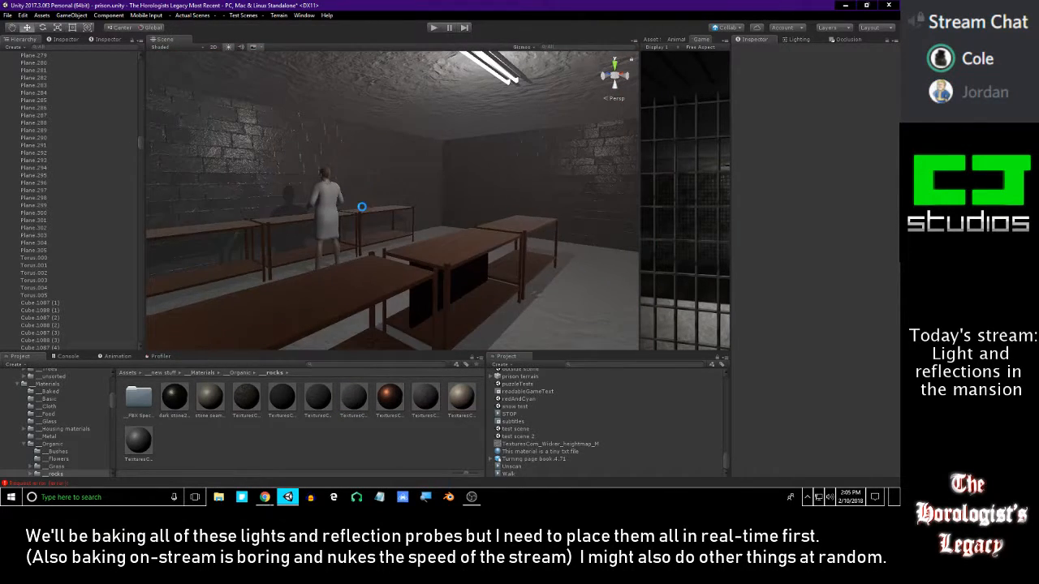
{"action": "right_click_drag", "start_coordinate": [322, 166], "coordinate": [274, 189]}
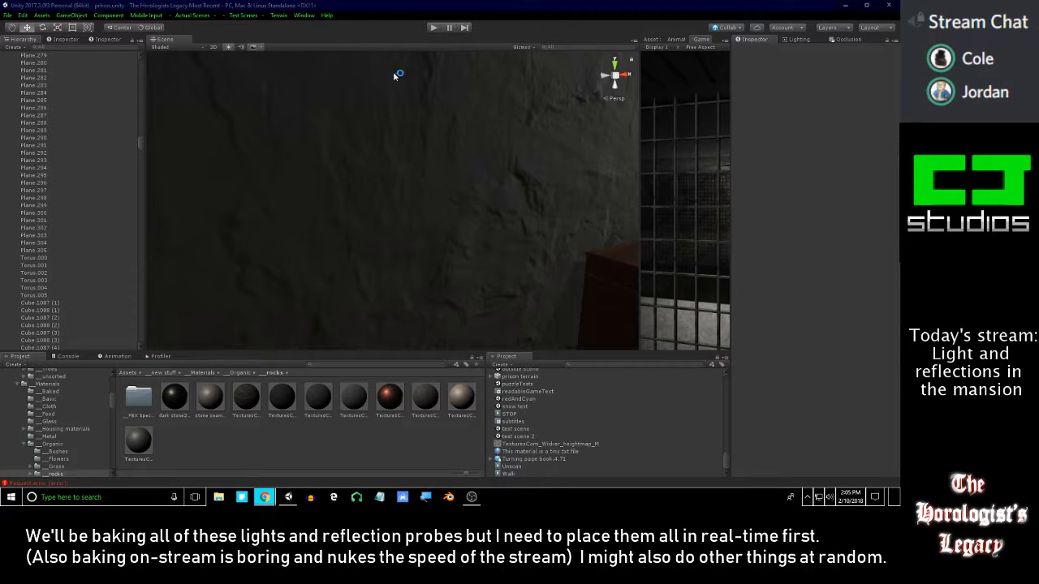
{"action": "right_click_drag", "start_coordinate": [429, 162], "coordinate": [434, 160]}
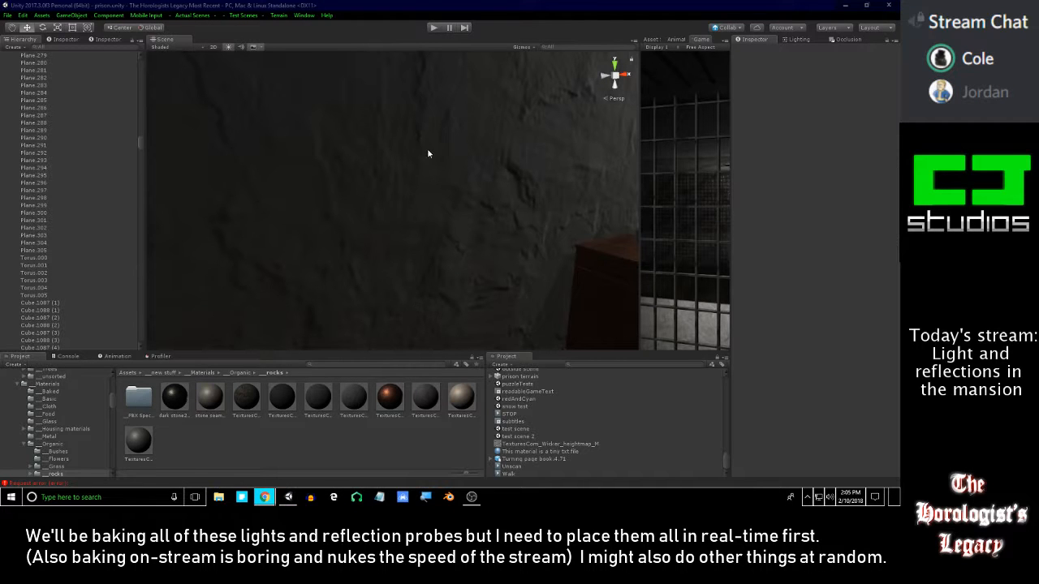
{"action": "key", "text": "s"}
{"action": "right_click_drag", "start_coordinate": [443, 175], "coordinate": [537, 156]}
{"action": "key", "text": "w"}
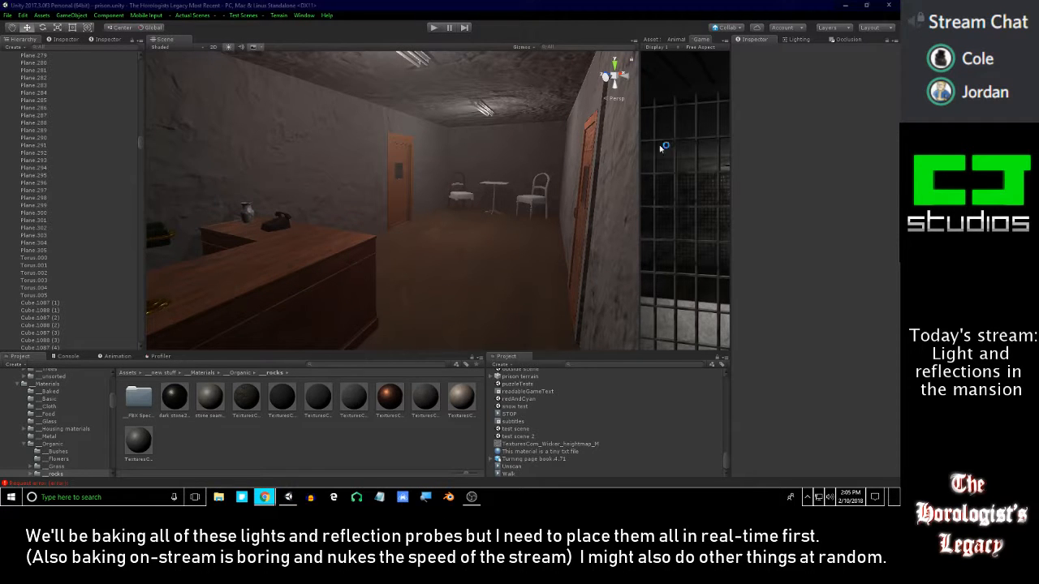
{"action": "mouse_move", "coordinate": [479, 180]}
{"action": "right_mouse_down"}
{"action": "mouse_move", "coordinate": [492, 198]}
{"action": "mouse_move", "coordinate": [451, 193]}
{"action": "mouse_move", "coordinate": [478, 186]}
{"action": "mouse_move", "coordinate": [427, 195]}
{"action": "mouse_move", "coordinate": [477, 196]}
{"action": "right_mouse_up"}
{"action": "key", "text": "w"}
{"action": "key", "text": "s"}
{"action": "key", "text": "w"}
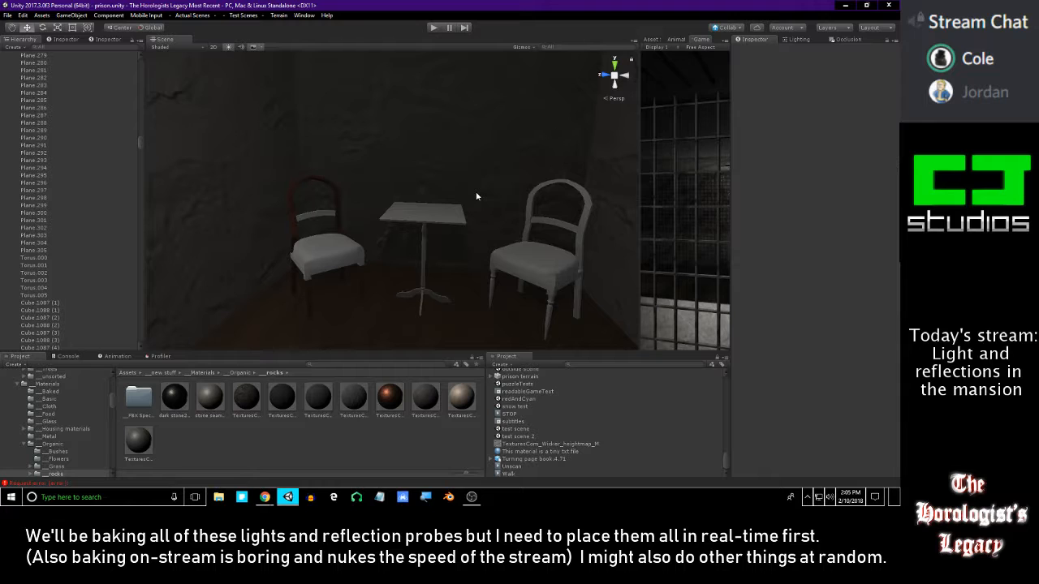
- Search the project assets for "oldwood" and inspect the TexturesCom_BestOldWood_albedo_M material
{"action": "key", "text": "alt+Tab"}
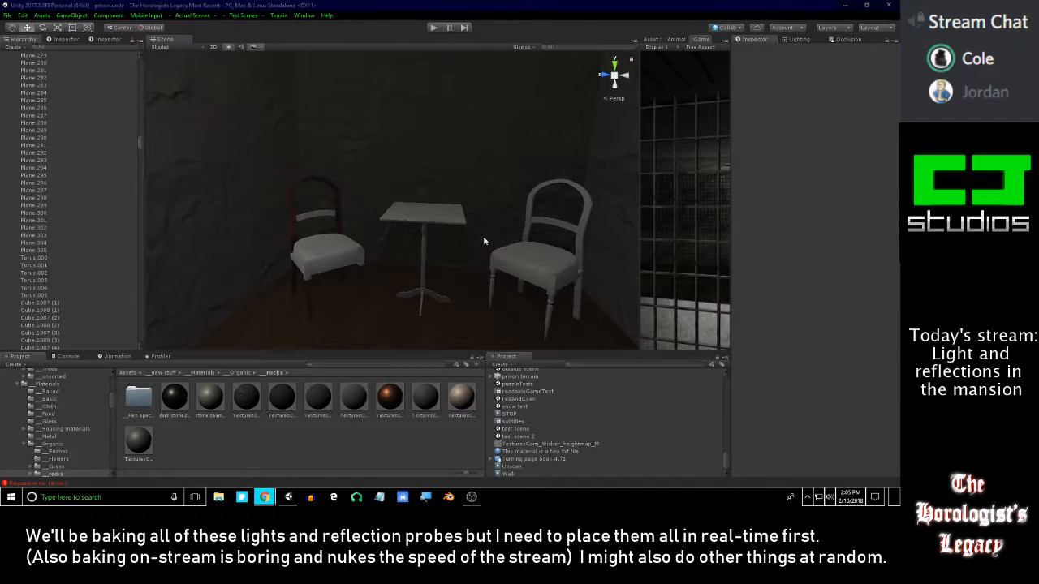
{"action": "key", "text": "w"}
{"action": "right_click_drag", "start_coordinate": [464, 242], "coordinate": [436, 246]}
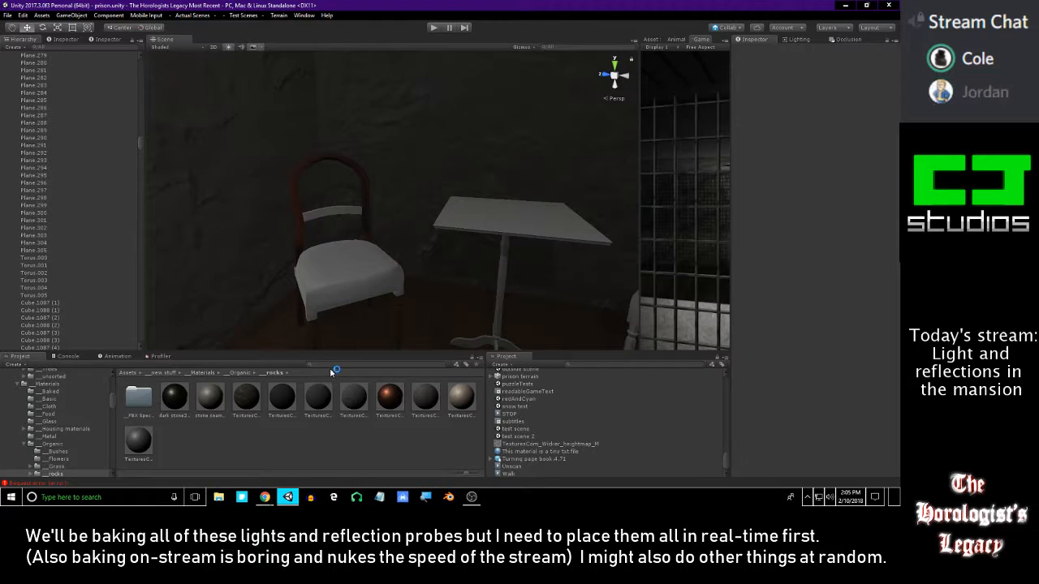
{"action": "type", "text": "wood"}
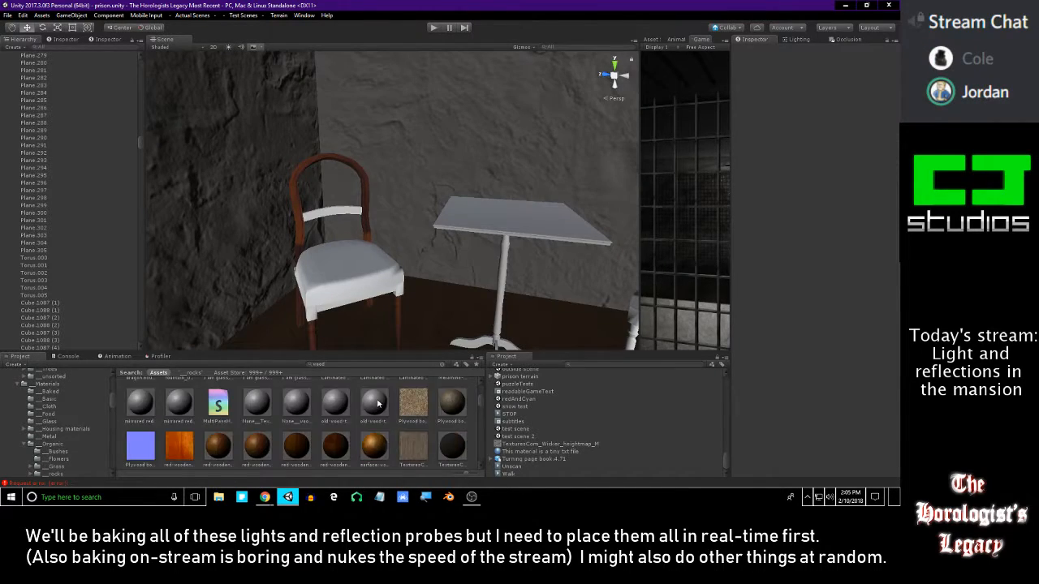
{"action": "scroll", "coordinate": [375, 414], "scroll_direction": "up", "scroll_amount": 1}
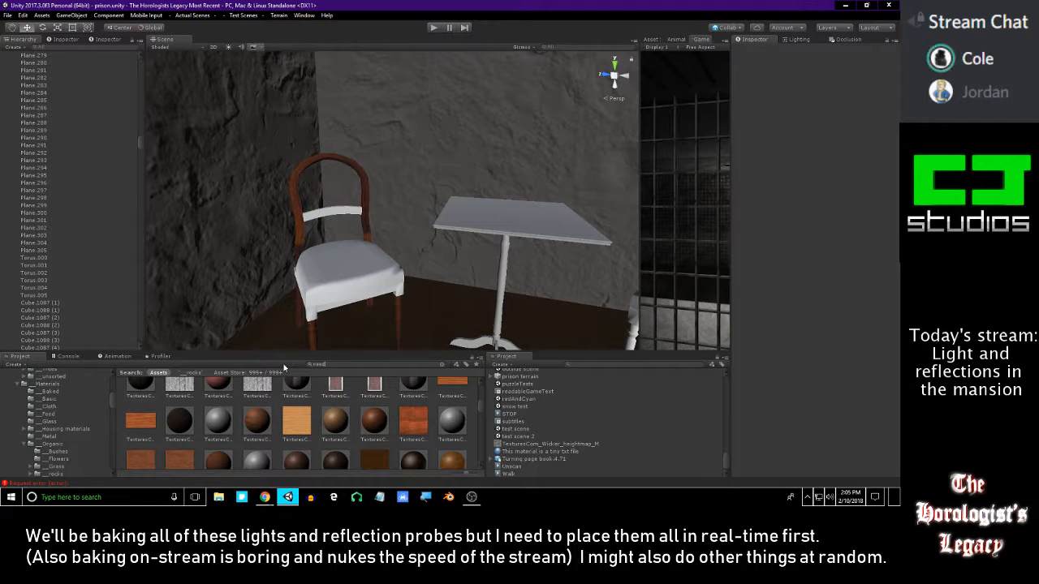
{"action": "type", "text": "bas"}
{"action": "key", "text": "BackSpace"}
{"action": "key", "text": "BackSpace"}
{"action": "key", "text": "BackSpace"}
{"action": "key", "text": "BackSpace"}
{"action": "key", "text": "BackSpace"}
{"action": "key", "text": "BackSpace"}
{"action": "key", "text": "BackSpace"}
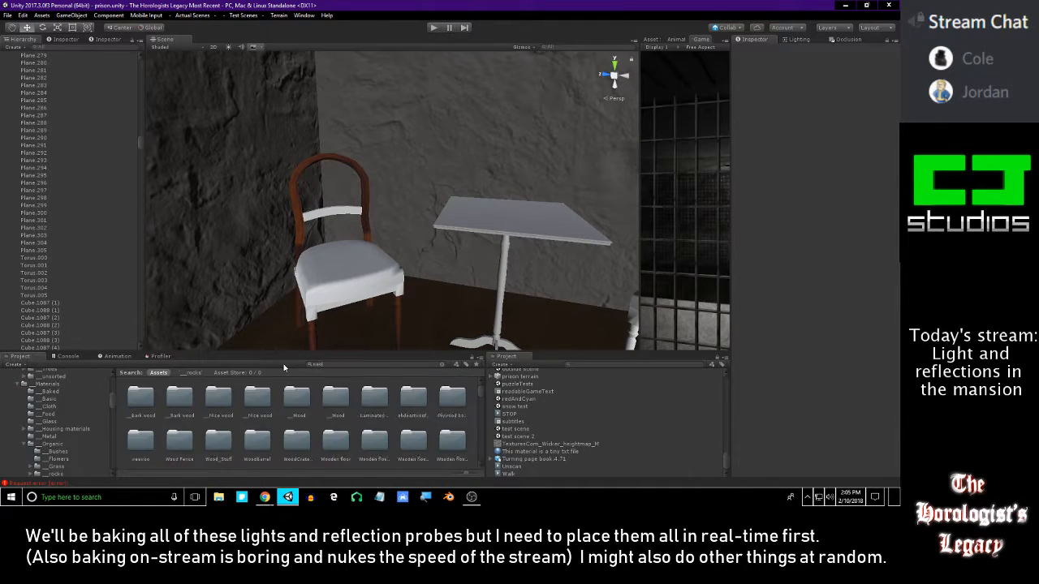
{"action": "type", "text": "oldwood"}
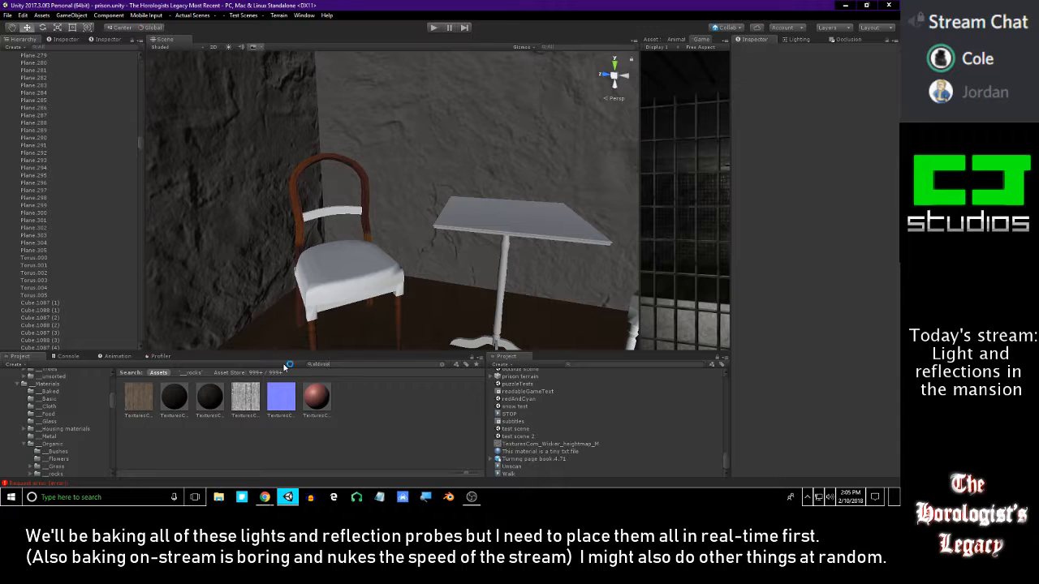
{"action": "left_click", "coordinate": [174, 398]}
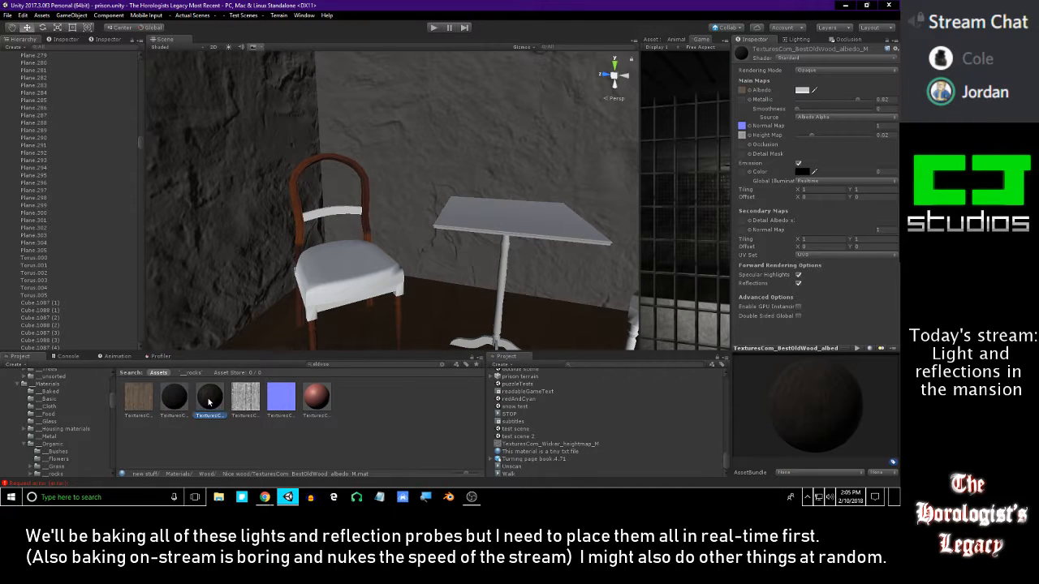
- Apply the TexturesCom_BestOldWood_albedo_M material to the chair's frame, backrest slat and front legs
{"action": "left_click_drag", "start_coordinate": [178, 405], "coordinate": [295, 194]}
{"action": "left_click", "coordinate": [295, 194]}
{"action": "left_click", "coordinate": [295, 194]}
{"action": "key", "text": "f"}
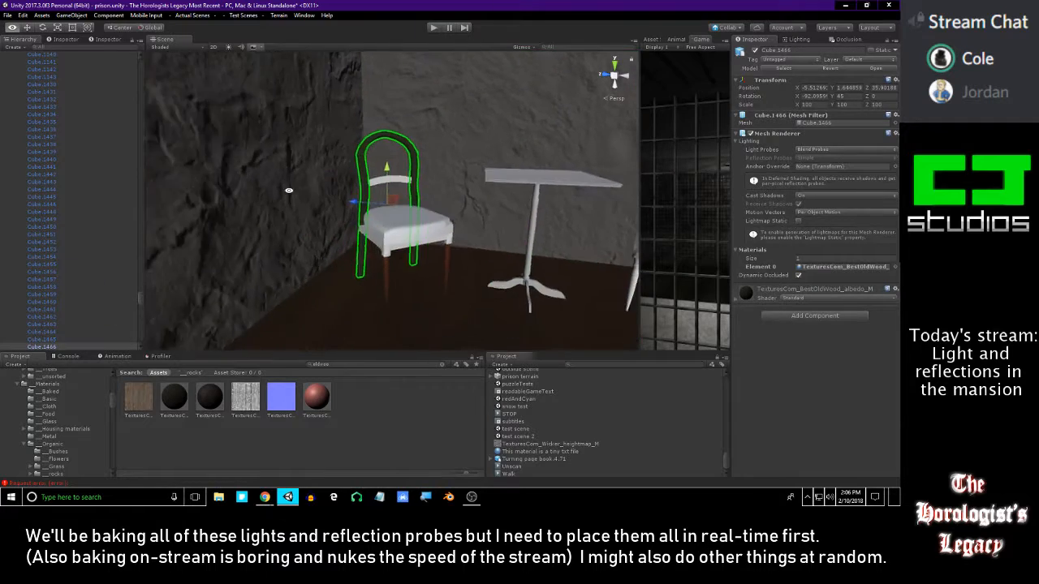
{"action": "left_click", "coordinate": [431, 415]}
{"action": "left_click_drag", "start_coordinate": [386, 296], "coordinate": [331, 316], "text": "alt"}
{"action": "left_click_drag", "start_coordinate": [186, 401], "coordinate": [390, 325]}
{"action": "right_click_drag", "start_coordinate": [390, 325], "coordinate": [381, 206], "text": "alt"}
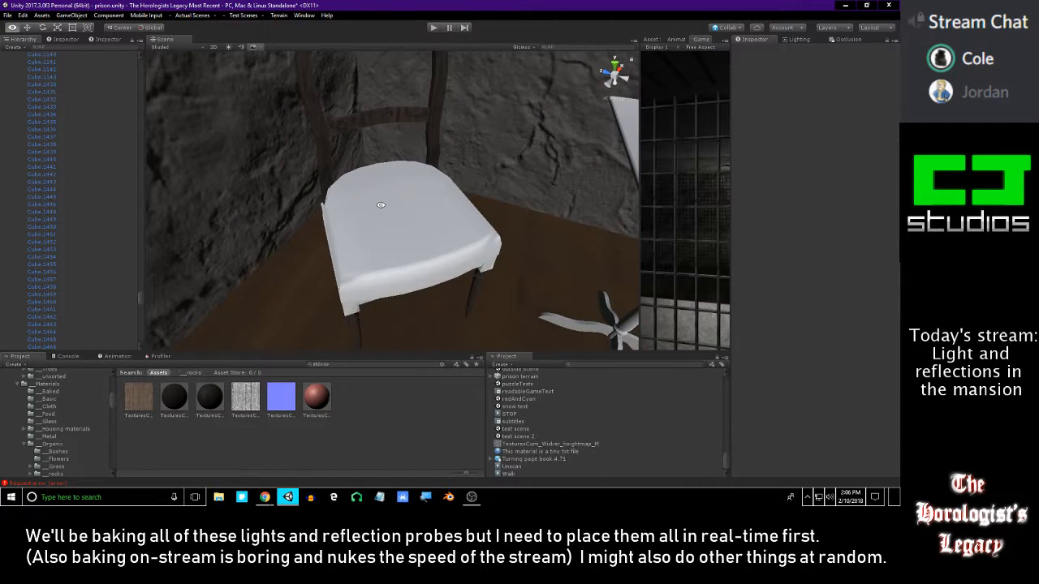
- Turn on scene lighting in the viewport and examine the chair's backrest up close
{"action": "right_click_drag", "start_coordinate": [366, 270], "coordinate": [379, 107], "text": "alt"}
{"action": "left_click_drag", "start_coordinate": [379, 107], "coordinate": [239, 199], "text": "alt"}
{"action": "left_click", "coordinate": [228, 47]}
{"action": "right_click_drag", "start_coordinate": [239, 199], "coordinate": [313, 365], "text": "alt"}
{"action": "right_click_drag", "start_coordinate": [343, 180], "coordinate": [383, 241], "text": "alt"}
{"action": "middle_click_drag", "start_coordinate": [383, 242], "coordinate": [313, 186]}
{"action": "scroll", "coordinate": [419, 283], "scroll_direction": "up", "scroll_amount": 5}
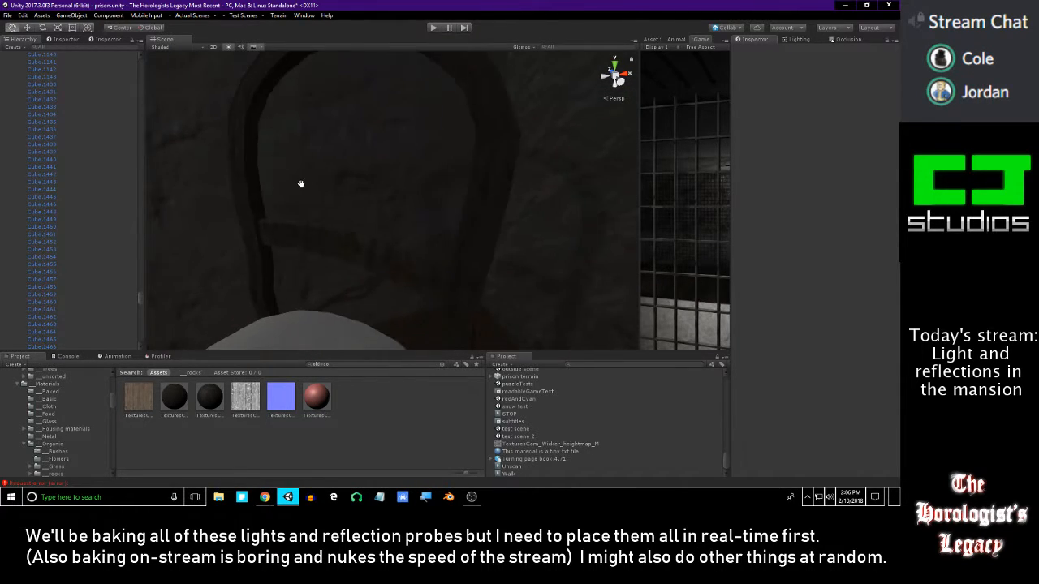
- Apply the old wood material to the remaining bare wooden parts of the first chair, including the corner of its front leg
{"action": "scroll", "coordinate": [316, 190], "scroll_direction": "down", "scroll_amount": 5}
{"action": "scroll", "coordinate": [327, 203], "scroll_direction": "up", "scroll_amount": 2}
{"action": "left_click_drag", "start_coordinate": [307, 204], "coordinate": [503, 197], "text": "alt"}
{"action": "middle_click_drag", "start_coordinate": [504, 197], "coordinate": [380, 200]}
{"action": "middle_click_drag", "start_coordinate": [263, 242], "coordinate": [267, 197]}
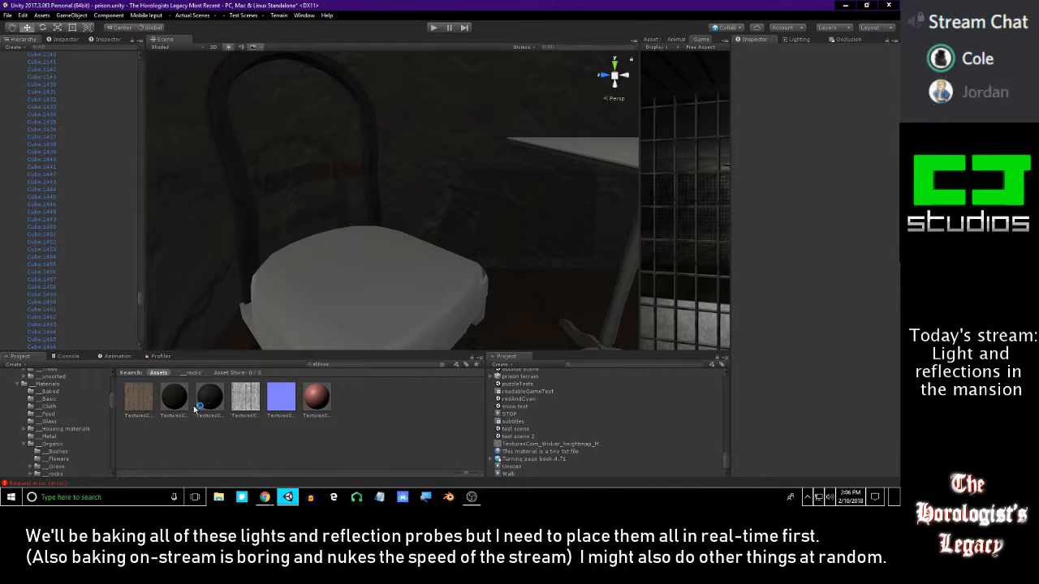
{"action": "left_click_drag", "start_coordinate": [213, 394], "coordinate": [407, 288]}
{"action": "mouse_move", "coordinate": [443, 221]}
{"action": "left_mouse_down", "text": "alt"}
{"action": "mouse_move", "coordinate": [419, 274]}
{"action": "mouse_move", "coordinate": [443, 223]}
{"action": "left_mouse_up", "text": "alt"}
{"action": "middle_click_drag", "start_coordinate": [568, 185], "coordinate": [394, 211]}
{"action": "right_click_drag", "start_coordinate": [394, 211], "coordinate": [313, 299]}
{"action": "key", "text": "s"}
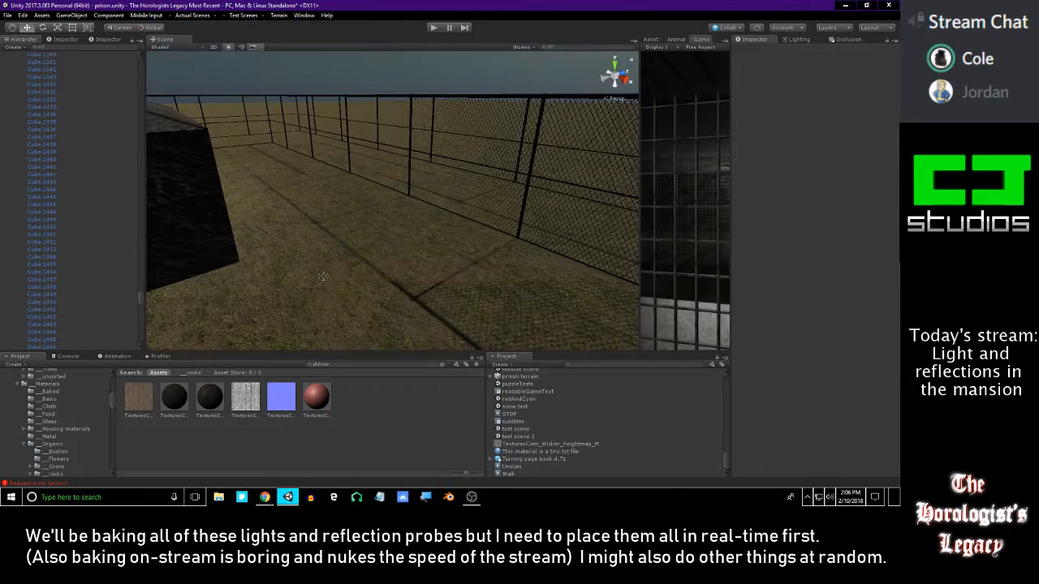
{"action": "right_click_drag", "start_coordinate": [363, 242], "coordinate": [465, 228]}
{"action": "key", "text": "w"}
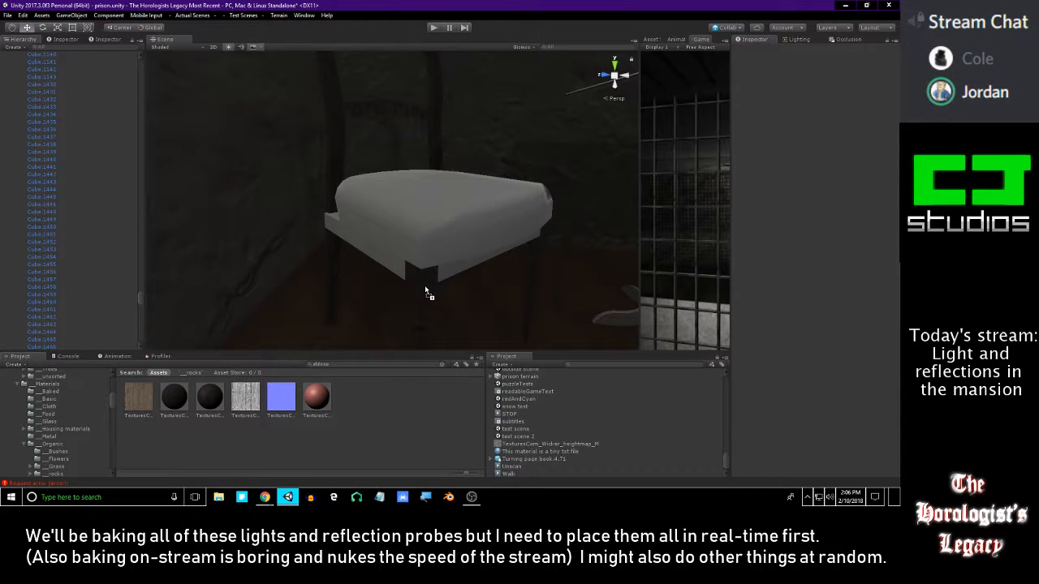
{"action": "left_click_drag", "start_coordinate": [424, 285], "coordinate": [425, 286]}
{"action": "left_click_drag", "start_coordinate": [180, 396], "coordinate": [393, 261]}
- Apply the old wood material to the second chair's legs and the other bare frame parts beneath the seats
{"action": "right_click_drag", "start_coordinate": [393, 261], "coordinate": [437, 160]}
{"action": "mouse_move", "coordinate": [409, 245]}
{"action": "right_mouse_down"}
{"action": "mouse_move", "coordinate": [413, 229]}
{"action": "mouse_move", "coordinate": [404, 236]}
{"action": "mouse_move", "coordinate": [425, 251]}
{"action": "mouse_move", "coordinate": [418, 258]}
{"action": "right_mouse_up"}
{"action": "left_click_drag", "start_coordinate": [208, 386], "coordinate": [403, 195]}
{"action": "left_click_drag", "start_coordinate": [210, 395], "coordinate": [432, 227]}
{"action": "right_click_drag", "start_coordinate": [431, 228], "coordinate": [398, 259]}
{"action": "left_click_drag", "start_coordinate": [496, 233], "coordinate": [515, 195]}
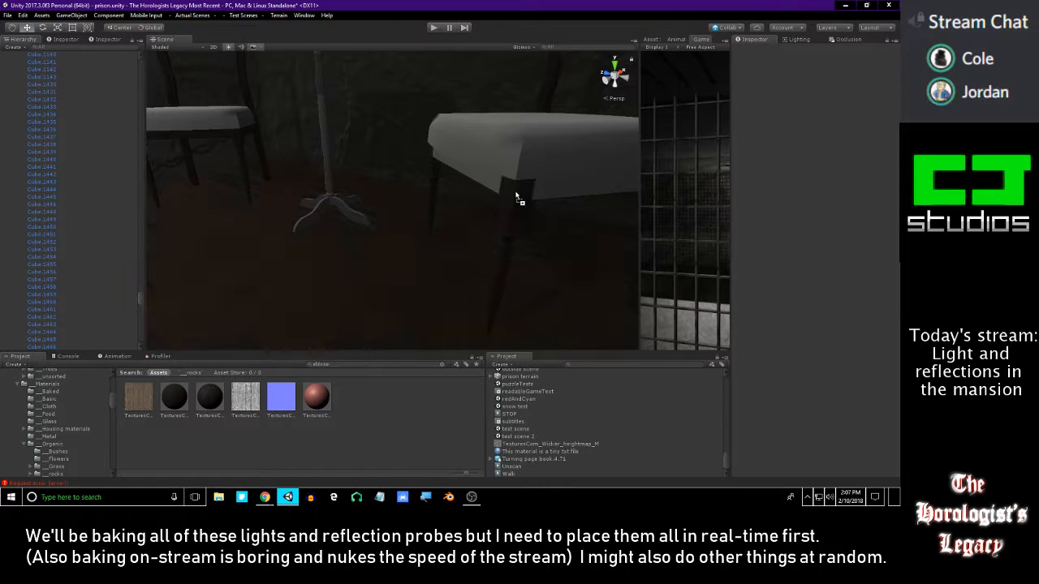
{"action": "left_click_drag", "start_coordinate": [163, 399], "coordinate": [567, 191]}
{"action": "right_click_drag", "start_coordinate": [567, 191], "coordinate": [255, 334]}
{"action": "left_click_drag", "start_coordinate": [177, 403], "coordinate": [436, 293]}
{"action": "right_click_drag", "start_coordinate": [430, 278], "coordinate": [285, 354]}
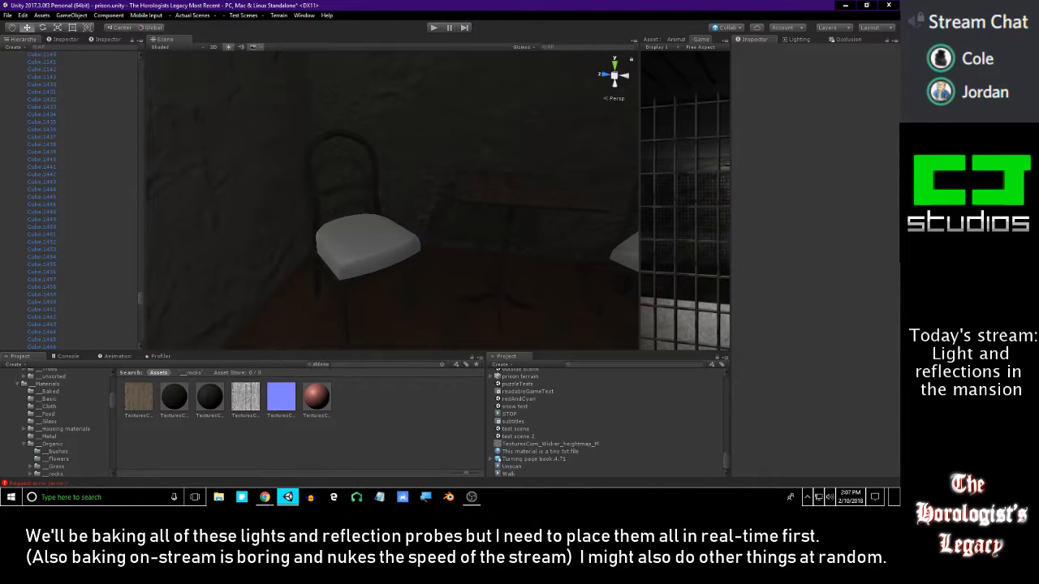
- Search the project assets for "appl" and apply an appliance material to the seats of both chairs
{"action": "type", "text": "appl"}
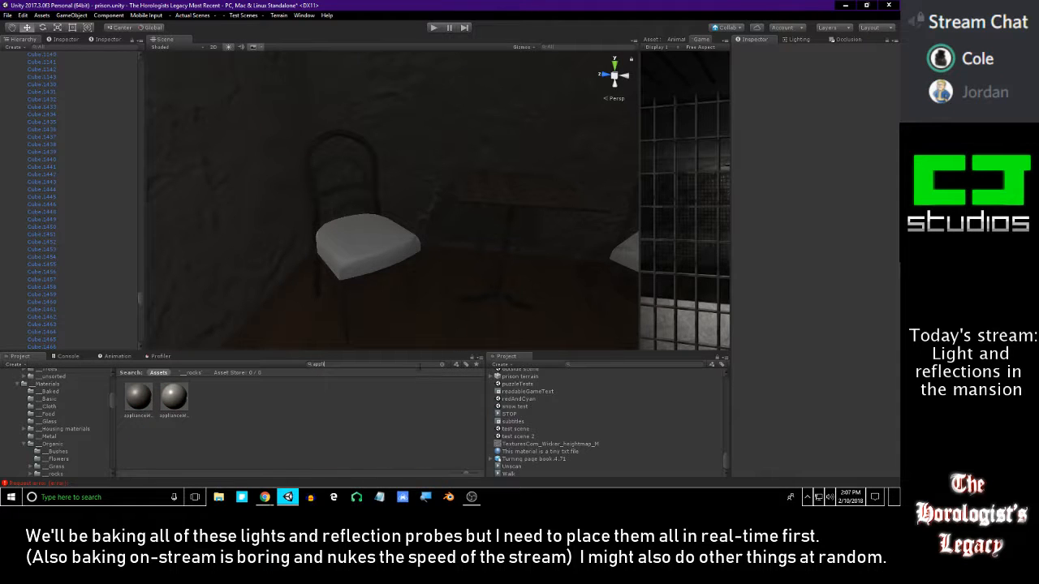
{"action": "left_click_drag", "start_coordinate": [172, 401], "coordinate": [376, 254]}
{"action": "right_click_drag", "start_coordinate": [376, 255], "coordinate": [465, 253]}
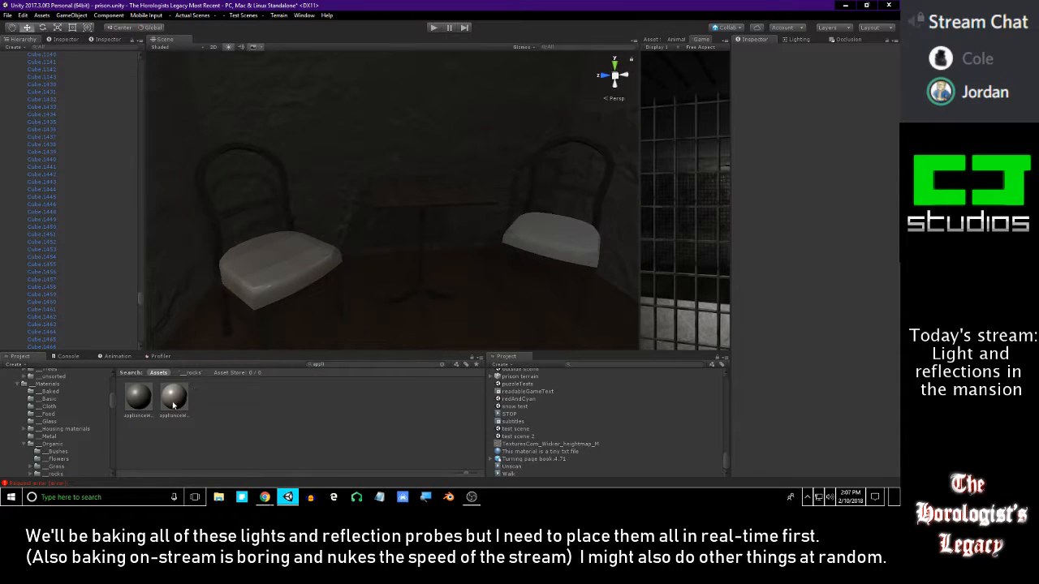
{"action": "left_click_drag", "start_coordinate": [173, 405], "coordinate": [568, 241]}
{"action": "mouse_move", "coordinate": [568, 241]}
{"action": "right_mouse_down"}
{"action": "mouse_move", "coordinate": [493, 273]}
{"action": "mouse_move", "coordinate": [550, 269]}
{"action": "mouse_move", "coordinate": [545, 249]}
{"action": "mouse_move", "coordinate": [564, 255]}
{"action": "right_mouse_up"}
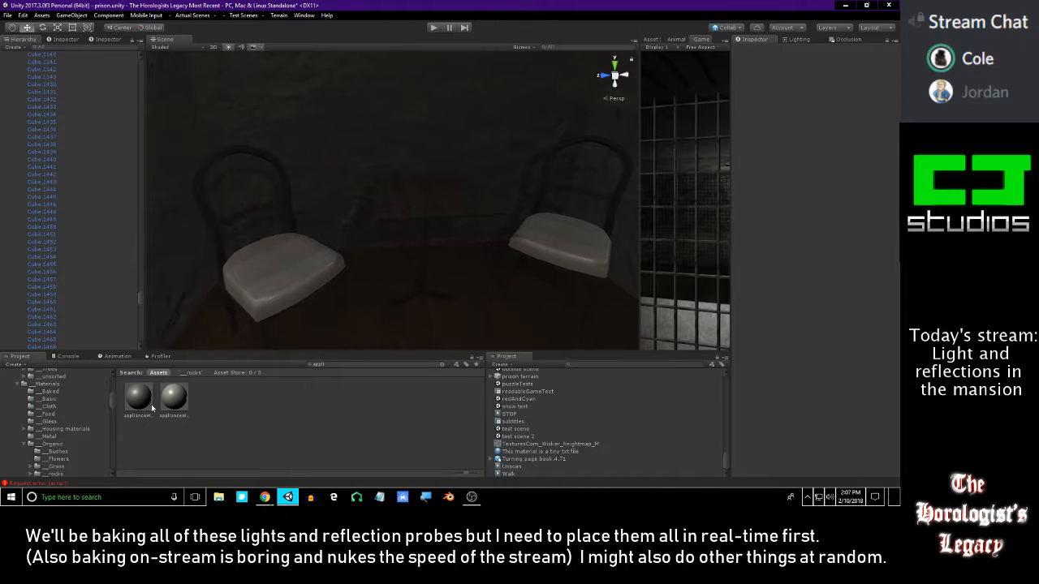
{"action": "left_click_drag", "start_coordinate": [298, 284], "coordinate": [302, 279]}
{"action": "right_click_drag", "start_coordinate": [294, 291], "coordinate": [358, 287]}
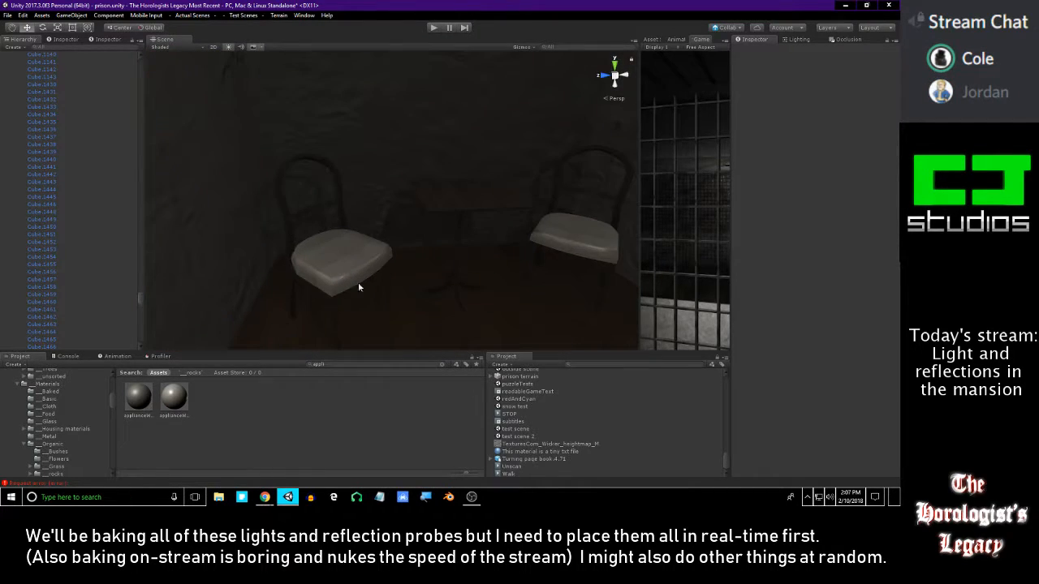
- Search the project assets for "red" and browse the results for a seat material
{"action": "double_click", "coordinate": [348, 366]}
{"action": "type", "text": "cus"}
{"action": "key", "text": "BackSpace"}
{"action": "key", "text": "BackSpace"}
{"action": "key", "text": "BackSpace"}
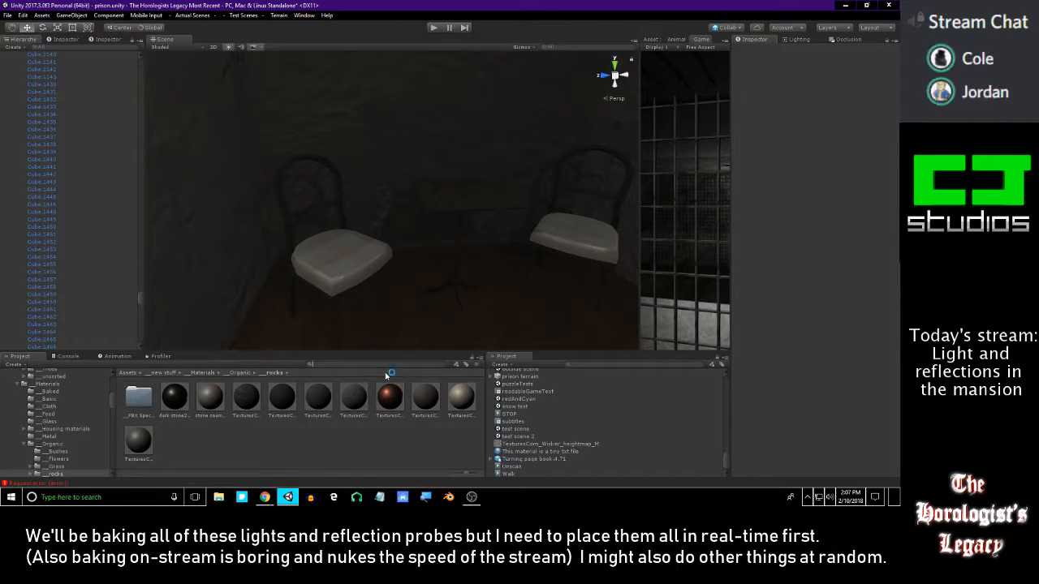
{"action": "type", "text": "red"}
{"action": "scroll", "coordinate": [232, 443], "scroll_direction": "down", "scroll_amount": 6}
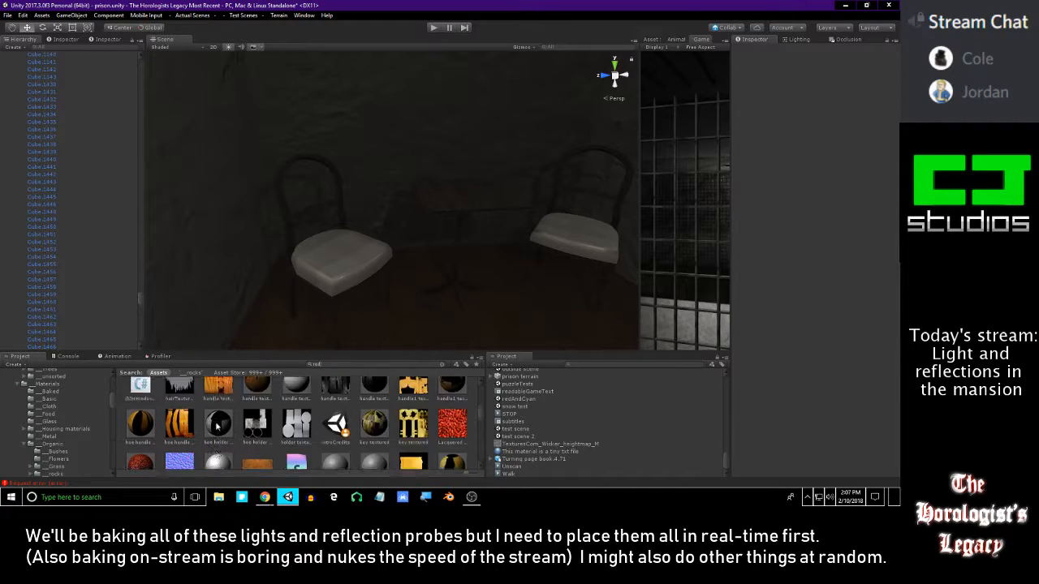
{"action": "scroll", "coordinate": [217, 427], "scroll_direction": "down", "scroll_amount": 4}
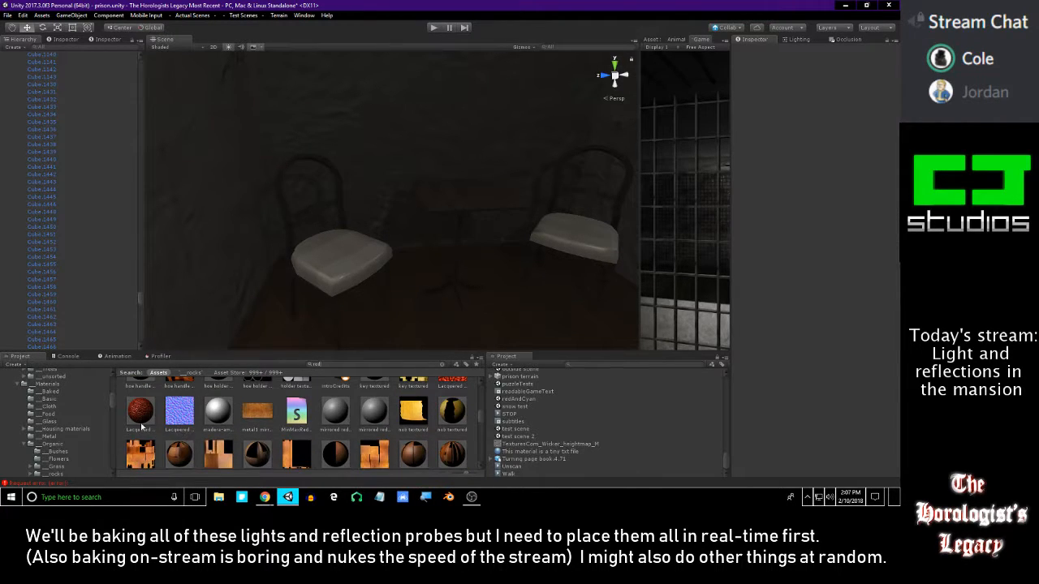
- Try the Lacquered pebbles Mat material on the first chair's seat and inspect it up close
{"action": "left_click_drag", "start_coordinate": [142, 425], "coordinate": [366, 264]}
{"action": "left_click", "coordinate": [366, 264]}
{"action": "left_click", "coordinate": [366, 263]}
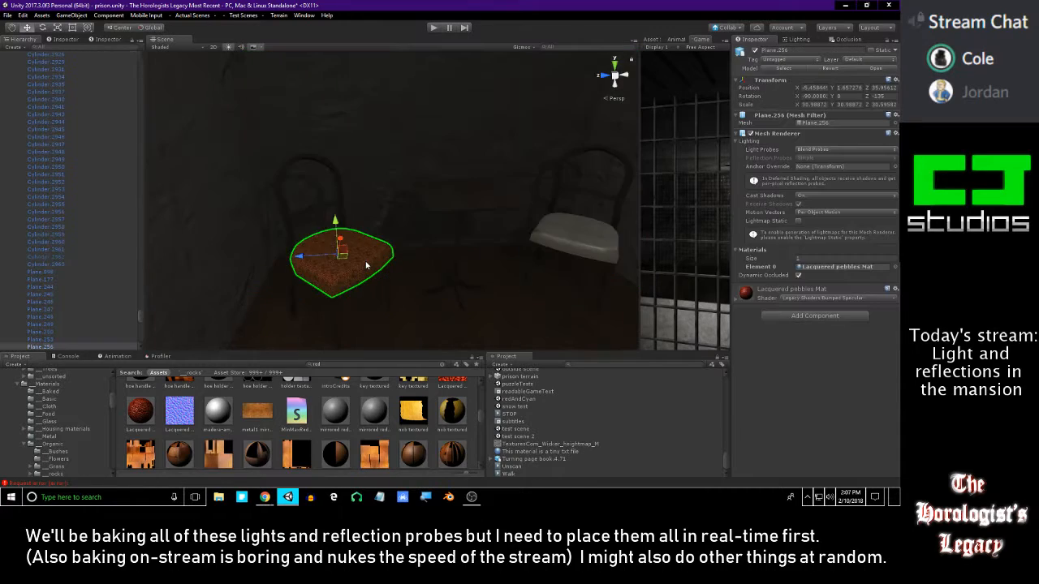
{"action": "key", "text": "f"}
{"action": "scroll", "coordinate": [412, 225], "scroll_direction": "up", "scroll_amount": 10}
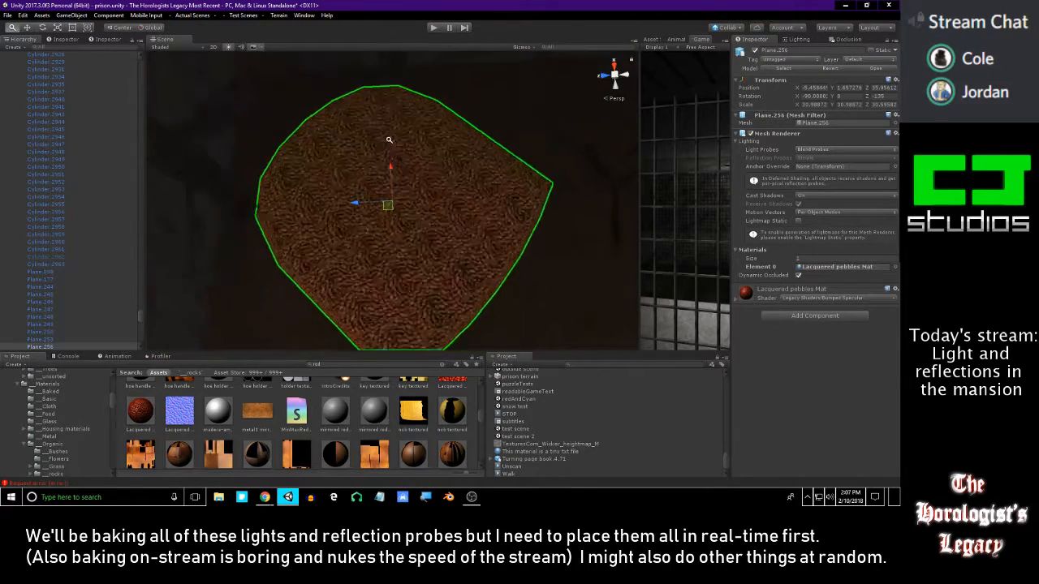
{"action": "left_click_drag", "start_coordinate": [412, 226], "coordinate": [452, 192], "text": "alt"}
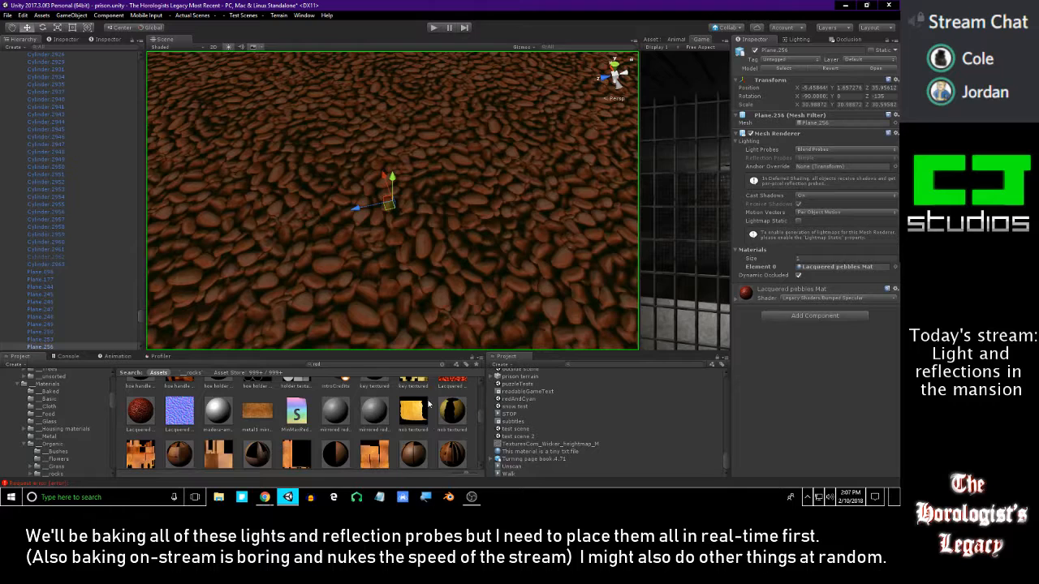
- Try a black-and-white patterned material from the "red" results on the first chair's seat
{"action": "scroll", "coordinate": [429, 405], "scroll_direction": "down", "scroll_amount": 5}
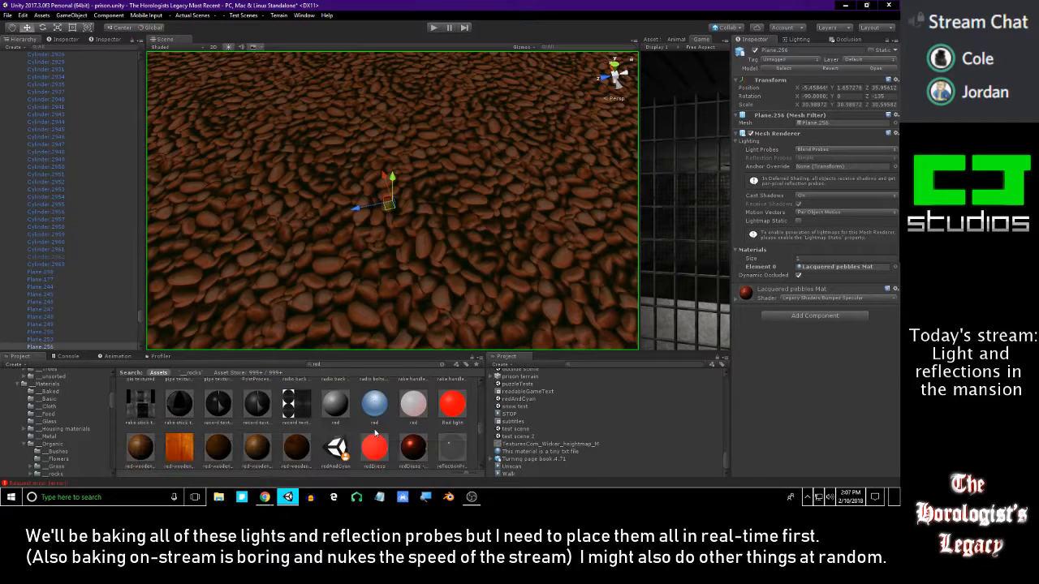
{"action": "left_click", "coordinate": [400, 437]}
{"action": "scroll", "coordinate": [394, 434], "scroll_direction": "down", "scroll_amount": 3}
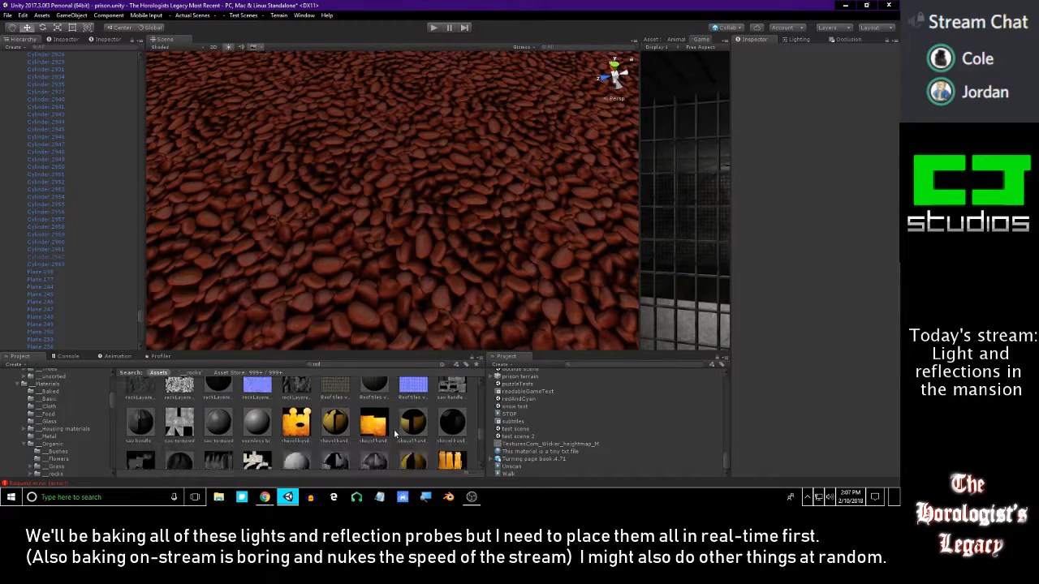
{"action": "left_click_drag", "start_coordinate": [394, 434], "coordinate": [380, 240]}
{"action": "scroll", "coordinate": [416, 231], "scroll_direction": "down", "scroll_amount": 5}
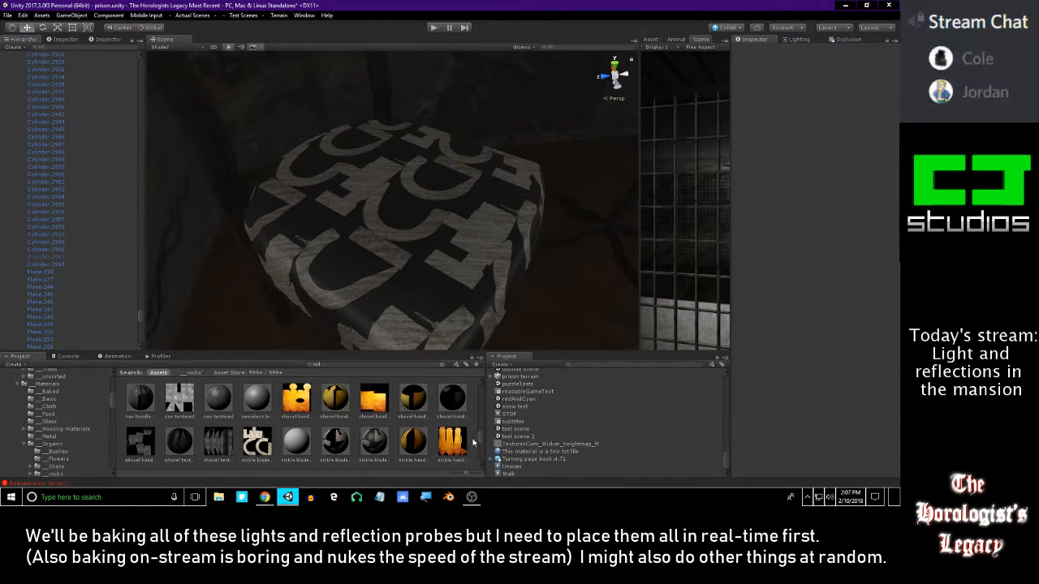
- Look through the remaining "red" search results and clear the asset search
{"action": "scroll", "coordinate": [468, 425], "scroll_direction": "down", "scroll_amount": 4}
{"action": "scroll", "coordinate": [469, 429], "scroll_direction": "down", "scroll_amount": 5}
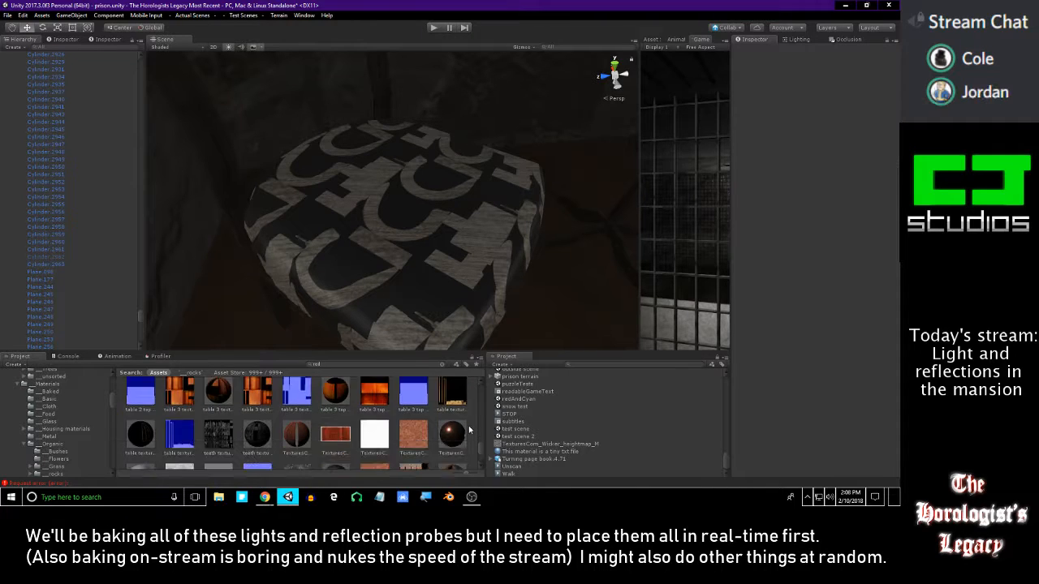
{"action": "scroll", "coordinate": [476, 422], "scroll_direction": "down", "scroll_amount": 2}
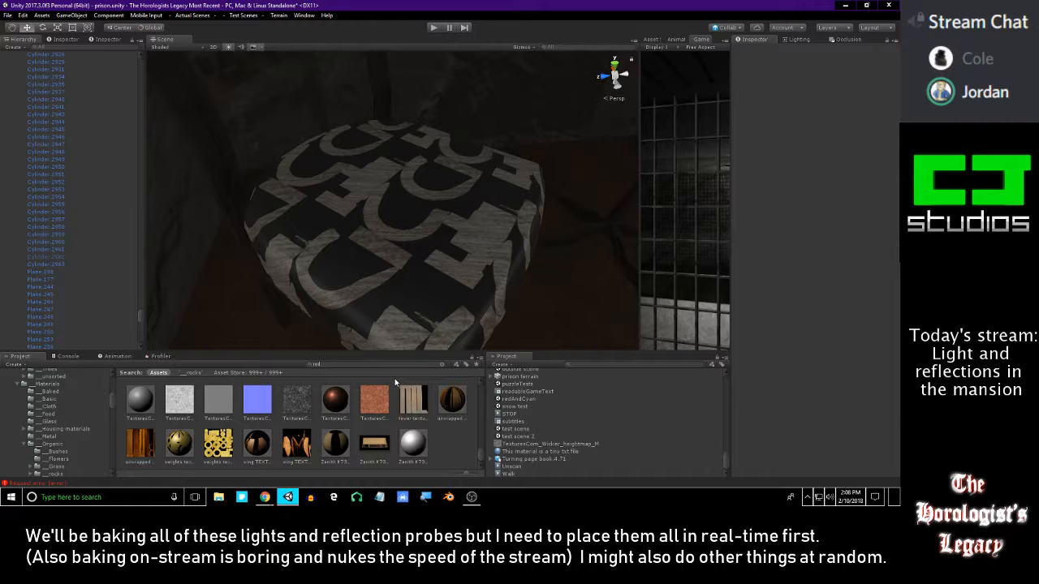
{"action": "left_click", "coordinate": [321, 364]}
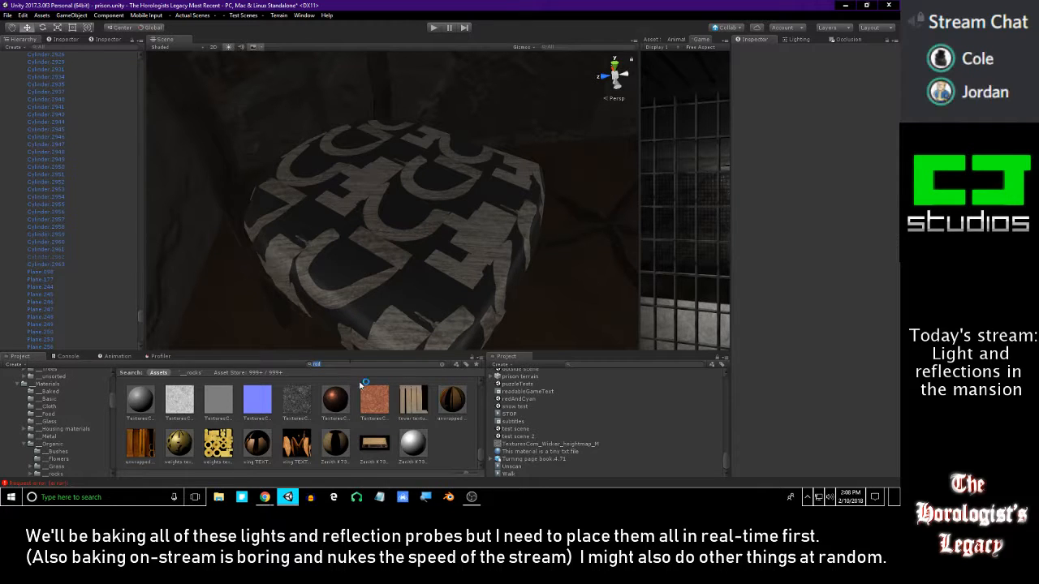
{"action": "key", "text": "BackSpace"}
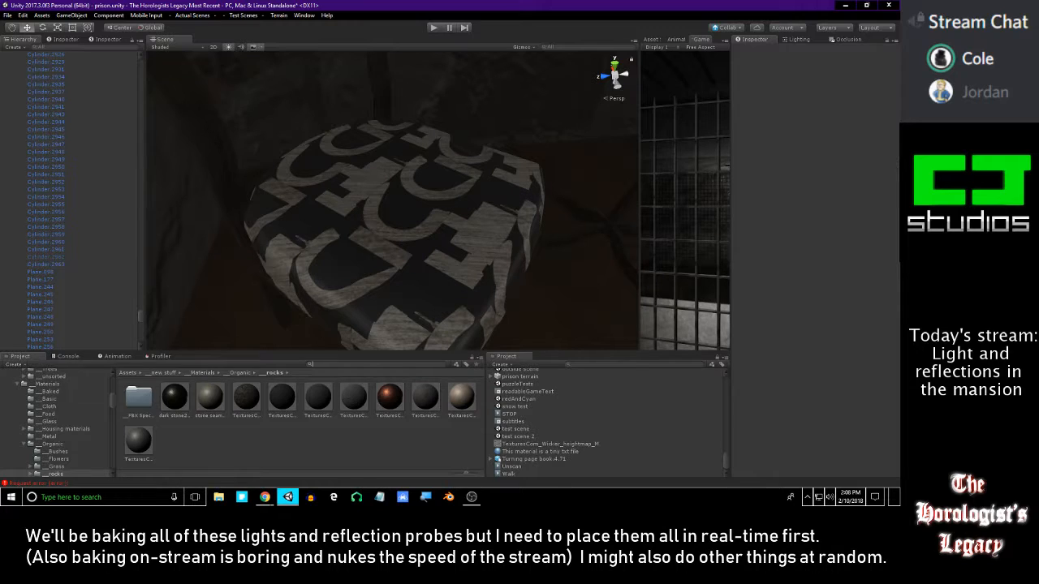
{"action": "key", "text": "alt+Tab"}
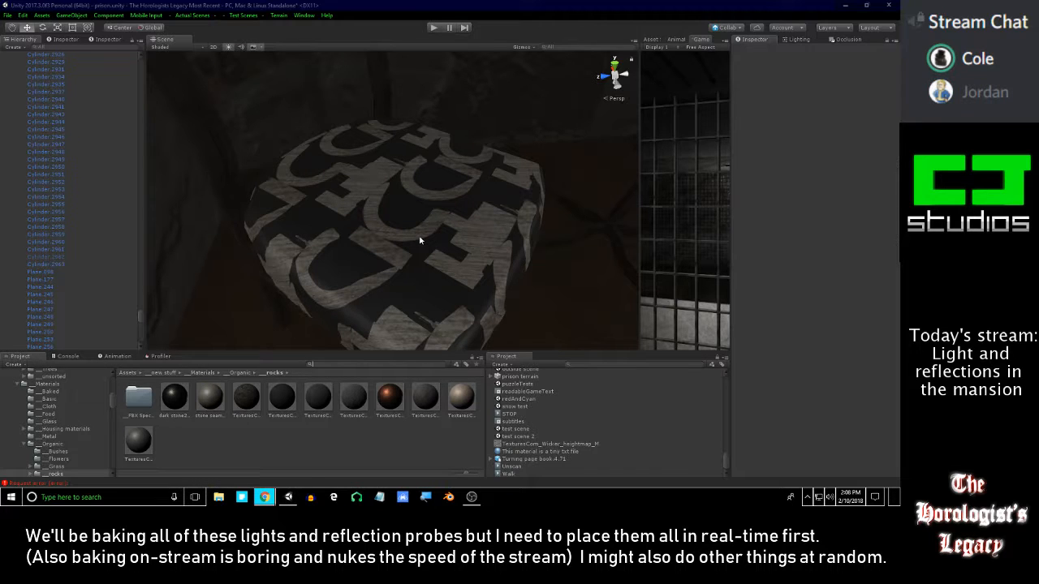
- Open the __Cloth materials folder and apply its red fabric material to both chair seats
{"action": "left_click", "coordinate": [57, 420]}
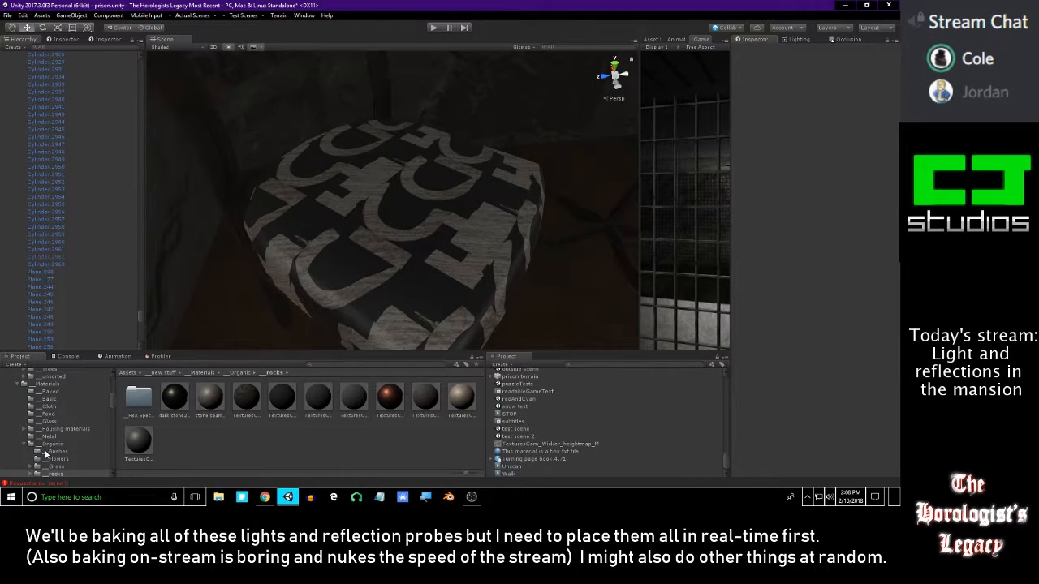
{"action": "left_click", "coordinate": [47, 406]}
{"action": "left_click_drag", "start_coordinate": [353, 441], "coordinate": [320, 172]}
{"action": "left_click", "coordinate": [228, 47]}
{"action": "left_click", "coordinate": [228, 47]}
{"action": "right_click_drag", "start_coordinate": [367, 194], "coordinate": [407, 214]}
{"action": "left_click_drag", "start_coordinate": [356, 441], "coordinate": [366, 265]}
{"action": "scroll", "coordinate": [437, 234], "scroll_direction": "down", "scroll_amount": 3}
{"action": "scroll", "coordinate": [366, 264], "scroll_direction": "up", "scroll_amount": 5}
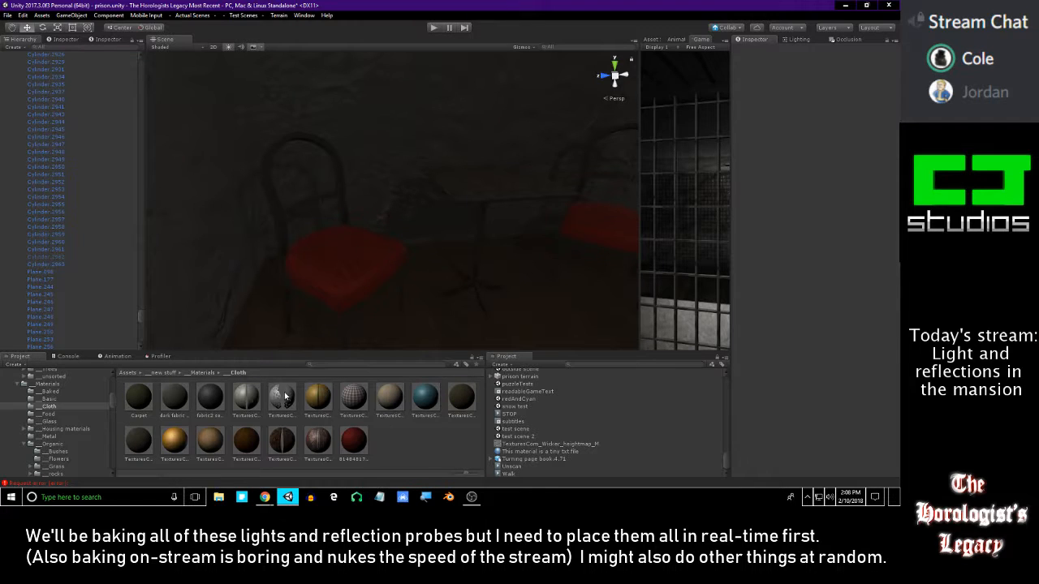
- Try a diamond-patterned cloth material on the first chair's seat, examine it closely, and undo it
{"action": "left_click_drag", "start_coordinate": [291, 414], "coordinate": [326, 241]}
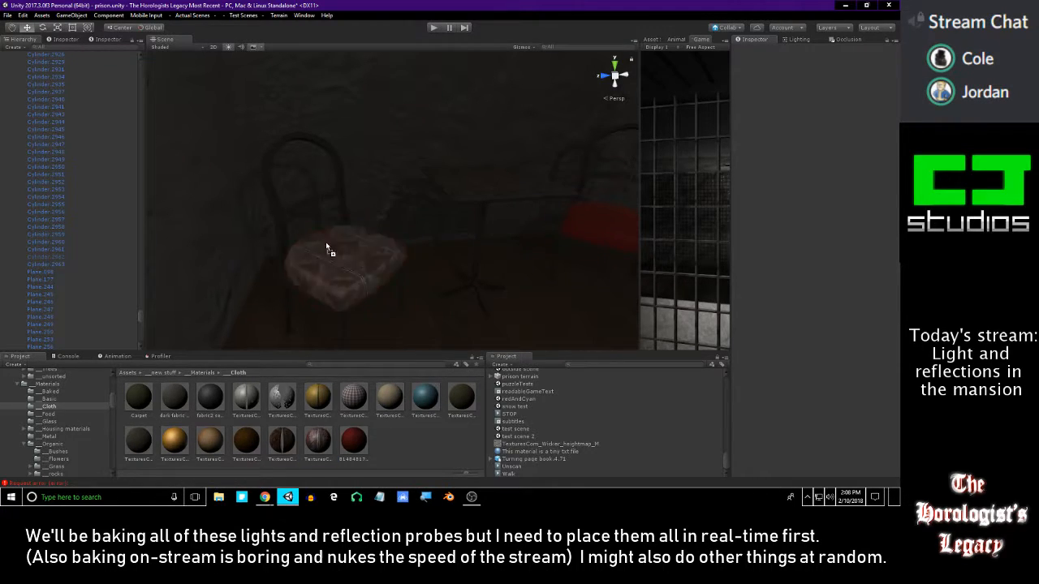
{"action": "key", "text": "w"}
{"action": "right_click_drag", "start_coordinate": [337, 264], "coordinate": [372, 301]}
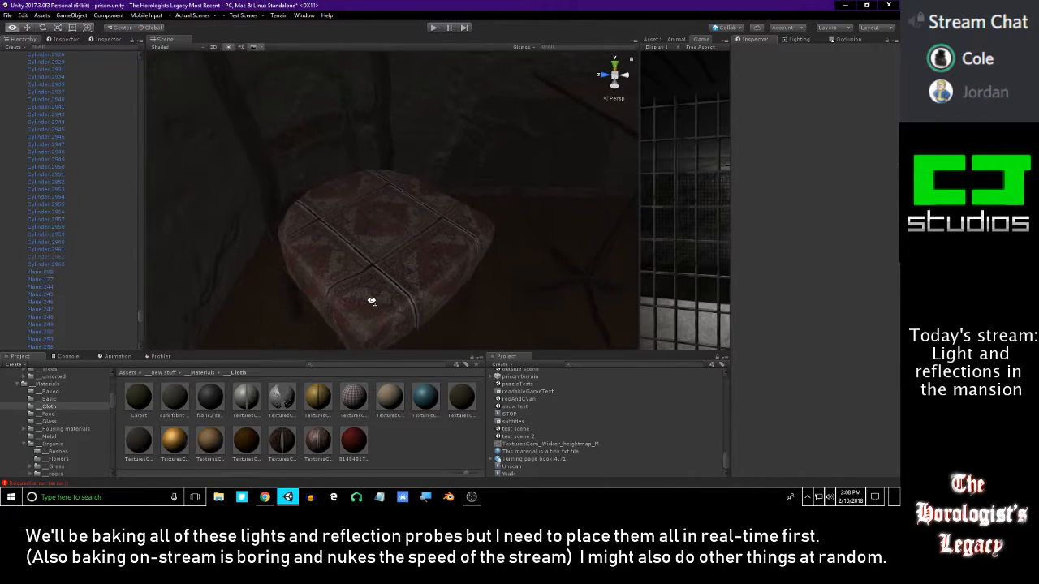
{"action": "key", "text": "s"}
{"action": "mouse_move", "coordinate": [374, 305]}
{"action": "right_mouse_down"}
{"action": "mouse_move", "coordinate": [378, 262]}
{"action": "mouse_move", "coordinate": [359, 325]}
{"action": "mouse_move", "coordinate": [394, 308]}
{"action": "mouse_move", "coordinate": [389, 316]}
{"action": "right_mouse_up"}
{"action": "key", "text": "ctrl+z"}
{"action": "key", "text": "s"}
{"action": "key", "text": "w"}
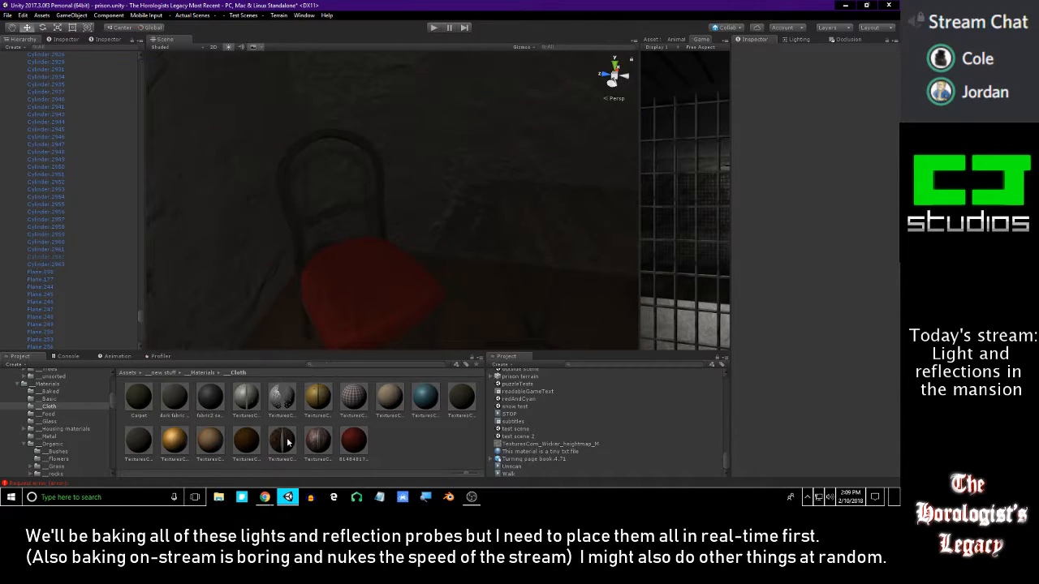
- Try the two striped patterned materials from the __Cloth folder on the red seat, undoing each one
{"action": "left_click_drag", "start_coordinate": [287, 442], "coordinate": [378, 271]}
{"action": "right_click_drag", "start_coordinate": [414, 275], "coordinate": [398, 281]}
{"action": "key", "text": "ctrl+z"}
{"action": "left_click_drag", "start_coordinate": [318, 438], "coordinate": [431, 285]}
{"action": "key", "text": "w"}
{"action": "right_click_drag", "start_coordinate": [431, 287], "coordinate": [379, 192]}
{"action": "key", "text": "ctrl+z"}
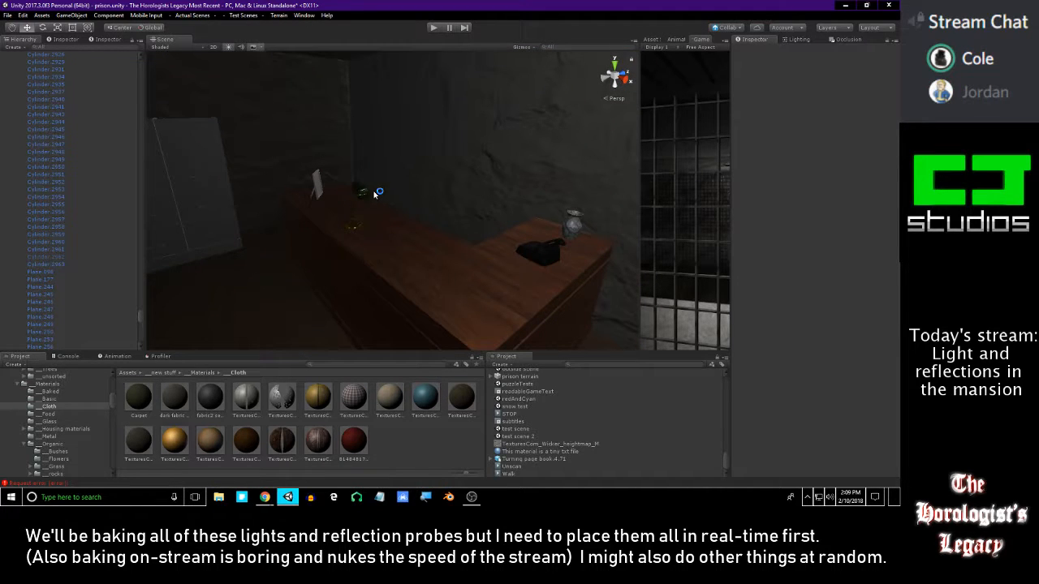
- Select the green filing cabinet near the desk and locate its metal-texture2 material in the project
{"action": "right_click_drag", "start_coordinate": [362, 208], "coordinate": [531, 229]}
{"action": "left_click", "coordinate": [404, 218]}
{"action": "left_click", "coordinate": [376, 221]}
{"action": "left_click", "coordinate": [531, 229]}
{"action": "left_click", "coordinate": [531, 229]}
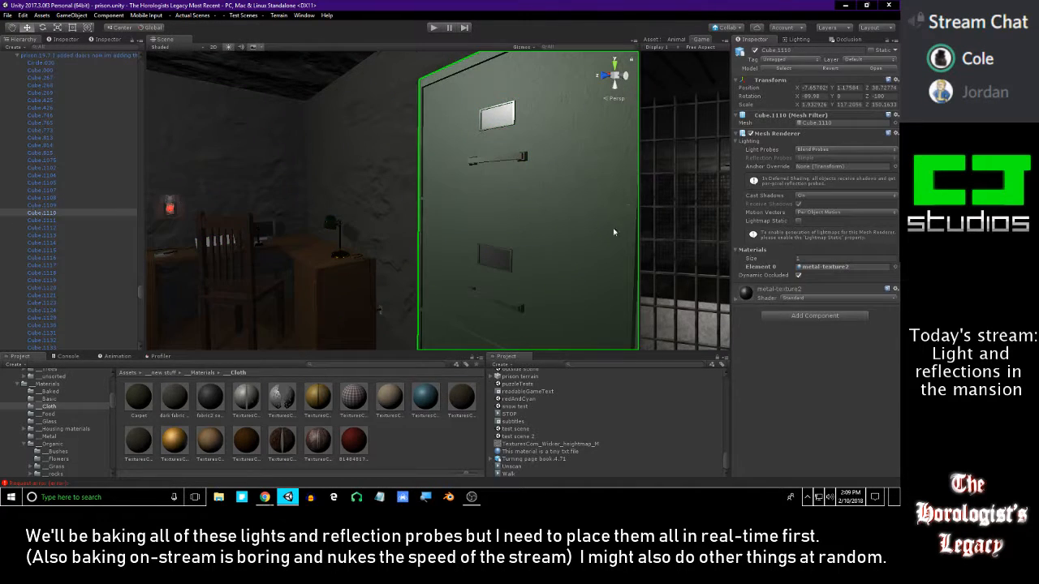
{"action": "left_click", "coordinate": [808, 267]}
- Apply the mansion metal-texture materials to the filing cabinets standing against the dark wall
{"action": "right_click_drag", "start_coordinate": [204, 216], "coordinate": [548, 226]}
{"action": "left_click_drag", "start_coordinate": [372, 403], "coordinate": [432, 242]}
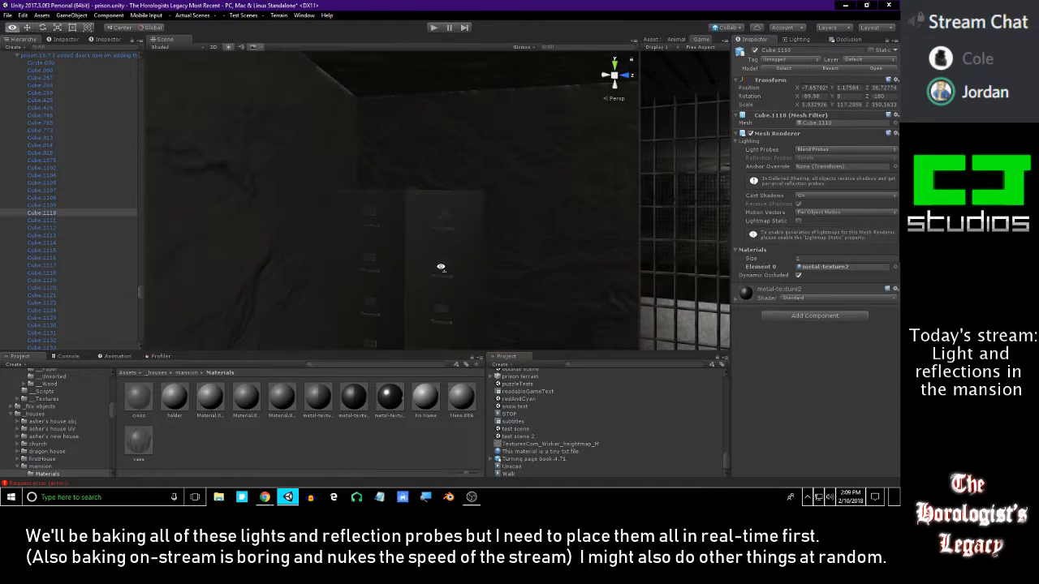
{"action": "right_click_drag", "start_coordinate": [441, 267], "coordinate": [475, 267]}
{"action": "left_click_drag", "start_coordinate": [388, 396], "coordinate": [399, 221]}
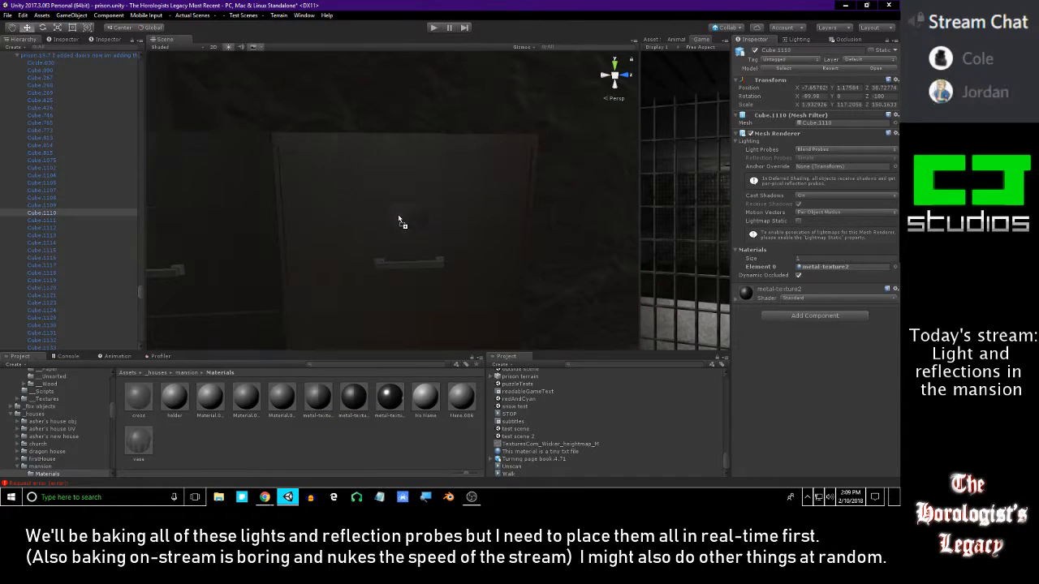
{"action": "right_click_drag", "start_coordinate": [383, 296], "coordinate": [337, 276]}
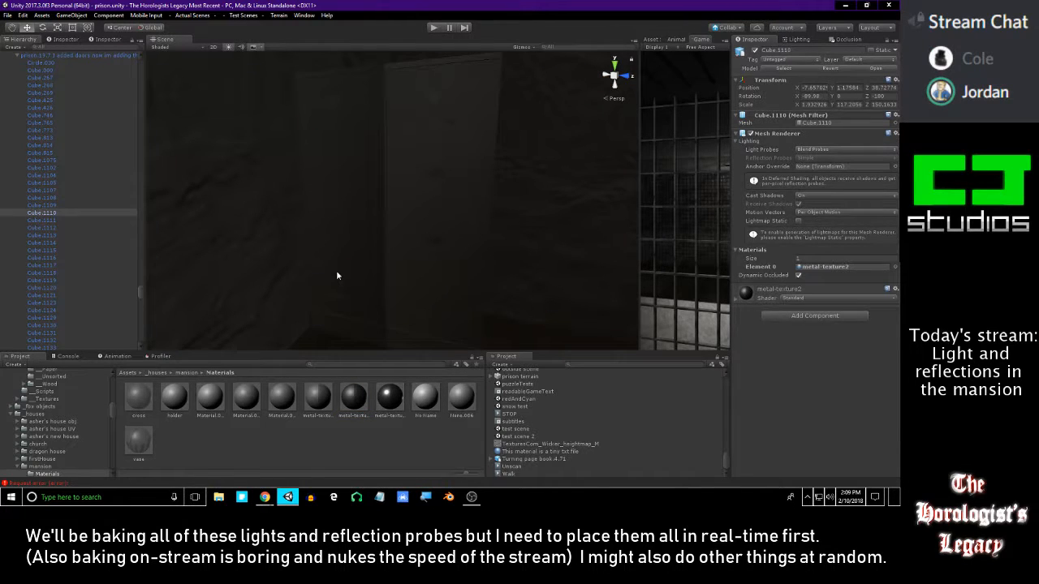
- Locate the desk's TexturesCom_WoodFine0005_1 material and apply it to the picture frame standing on the desk
{"action": "right_click_drag", "start_coordinate": [336, 276], "coordinate": [389, 253]}
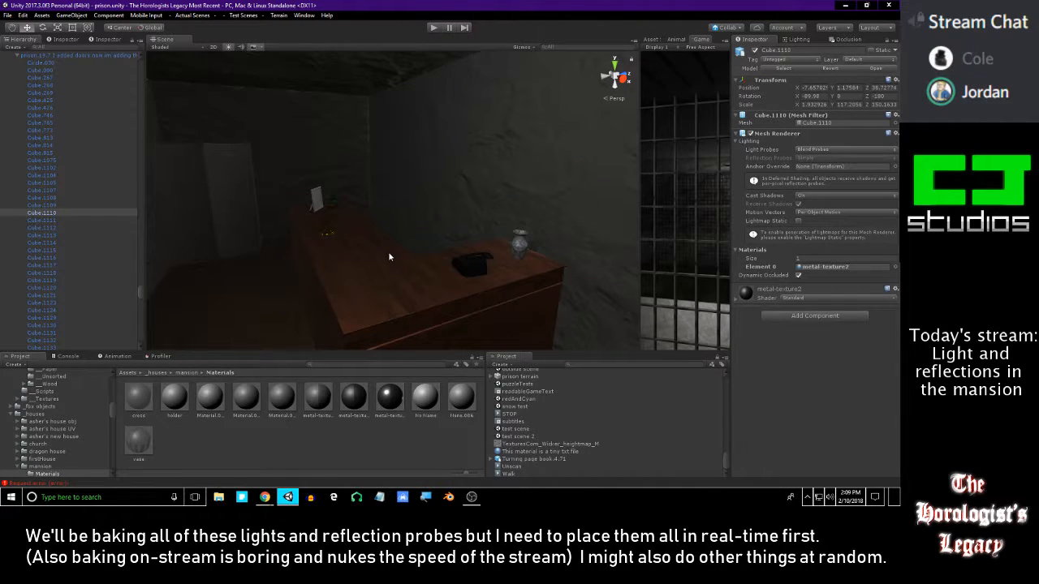
{"action": "right_click_drag", "start_coordinate": [389, 257], "coordinate": [566, 221]}
{"action": "right_click_drag", "start_coordinate": [376, 278], "coordinate": [495, 259]}
{"action": "left_click", "coordinate": [292, 223]}
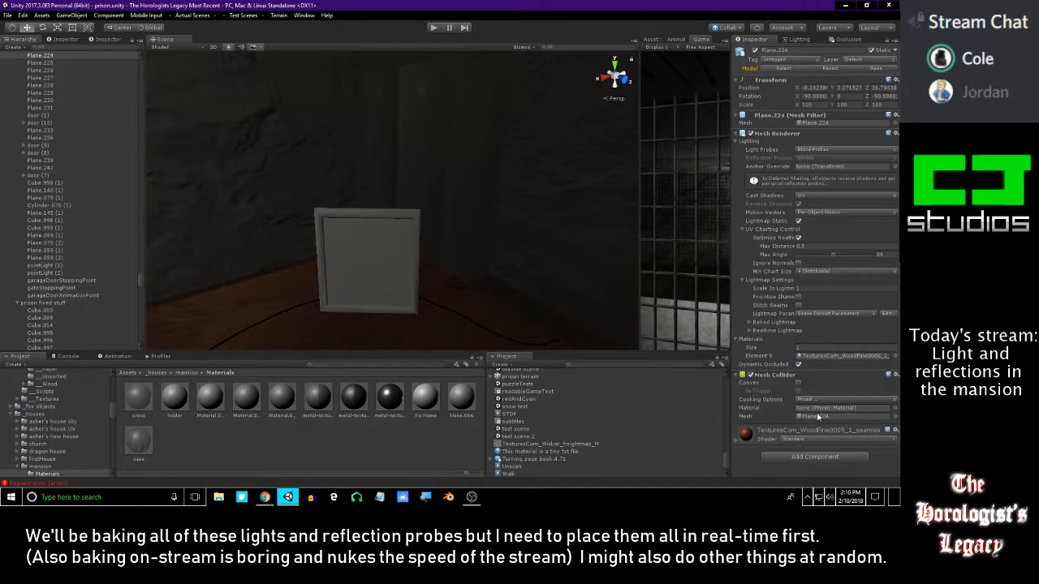
{"action": "left_click", "coordinate": [829, 357]}
{"action": "right_click_drag", "start_coordinate": [417, 268], "coordinate": [419, 273]}
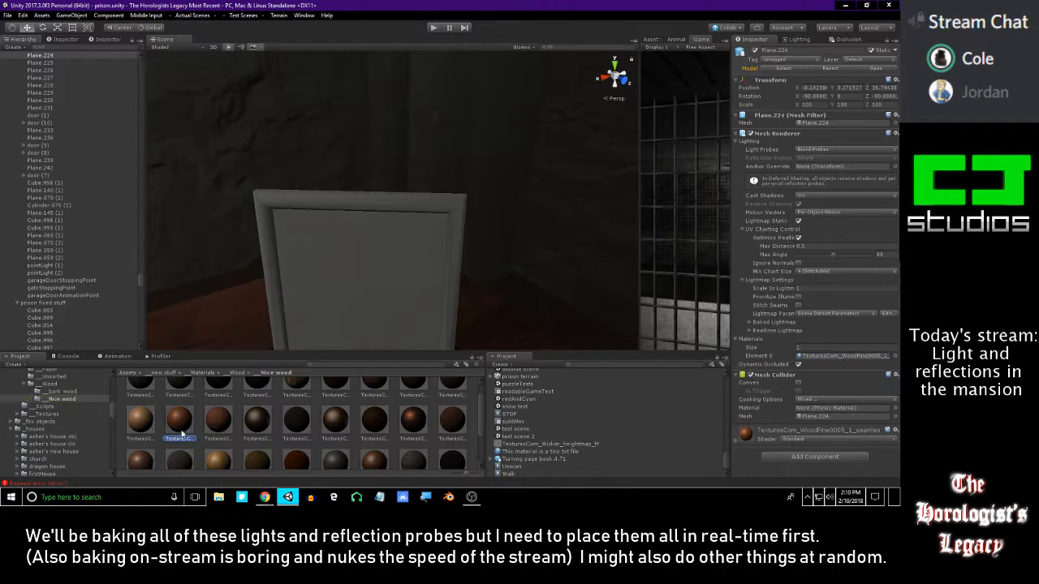
{"action": "right_click_drag", "start_coordinate": [265, 202], "coordinate": [246, 181]}
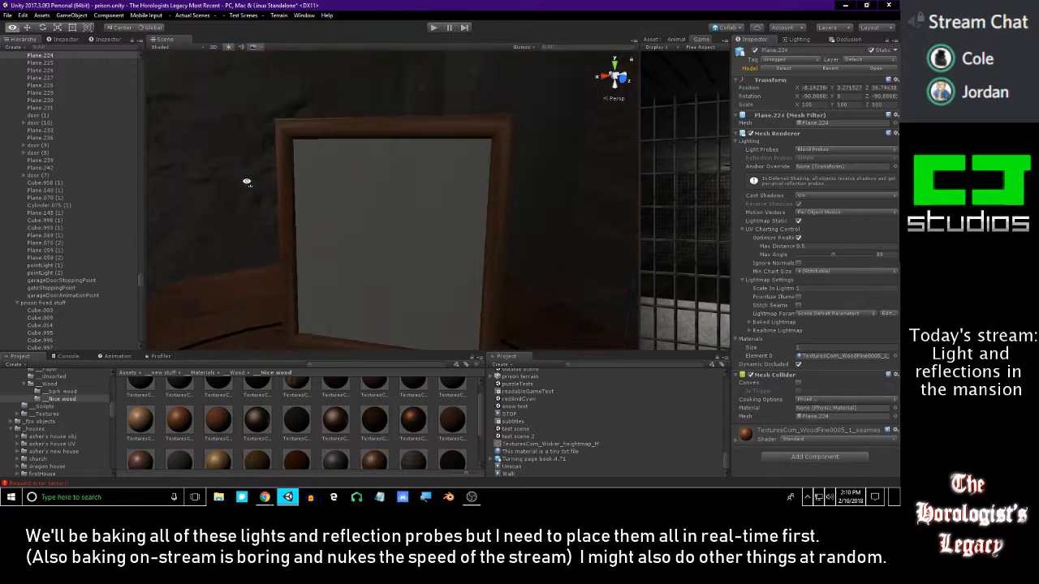
- Search the project for "dumb" and apply the horned emblem artwork to the picture inside the wooden desk frame
{"action": "left_click", "coordinate": [309, 363]}
{"action": "type", "text": "dumb"}
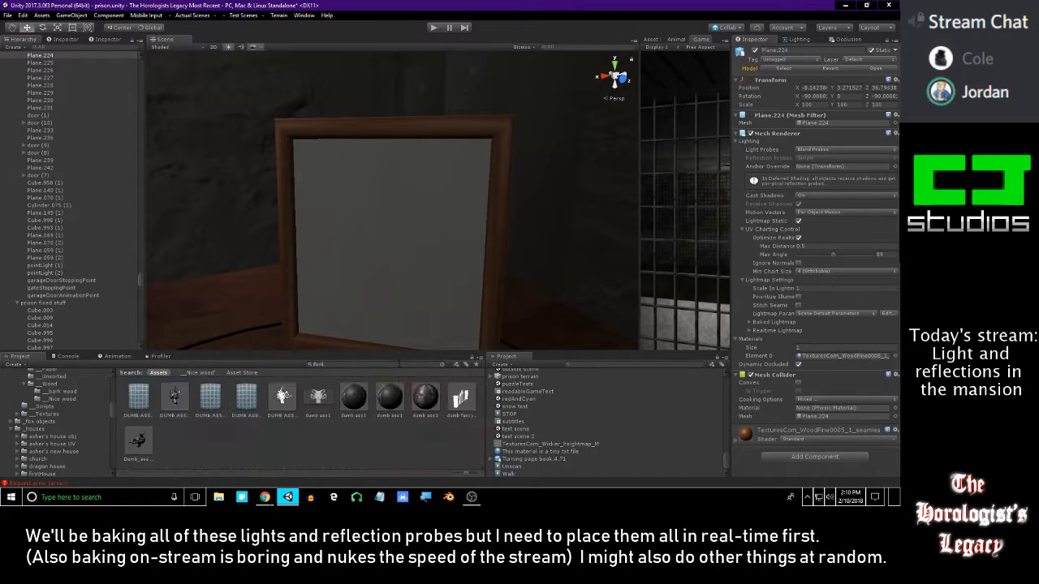
{"action": "left_click_drag", "start_coordinate": [336, 397], "coordinate": [383, 301]}
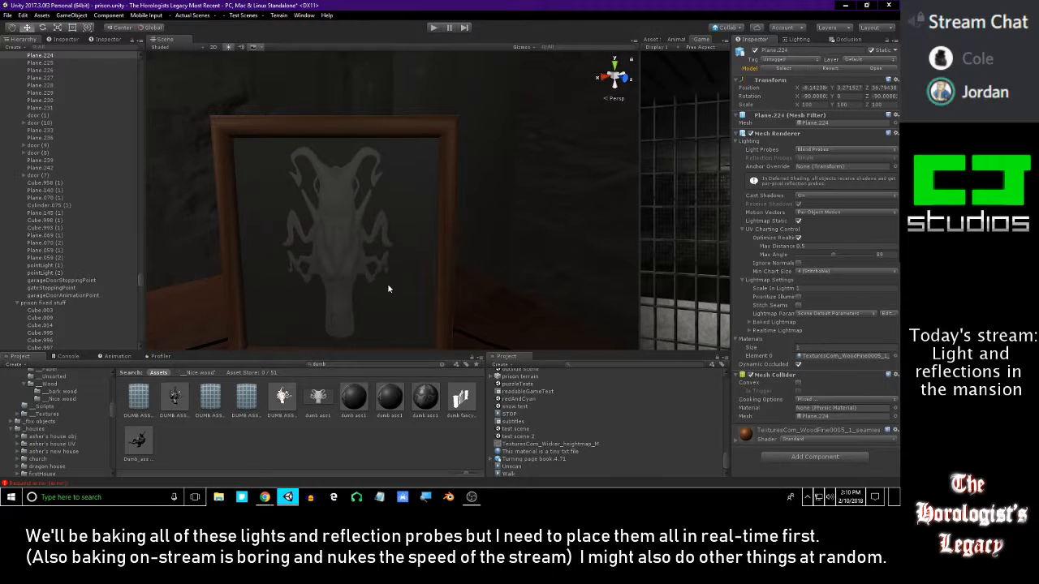
{"action": "left_click_drag", "start_coordinate": [426, 392], "coordinate": [360, 258]}
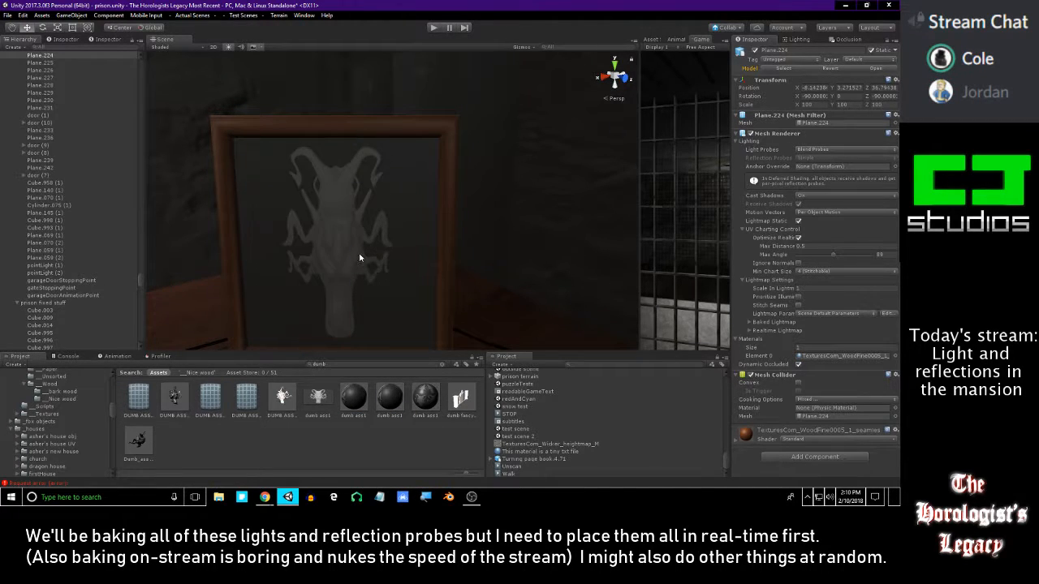
{"action": "right_click_drag", "start_coordinate": [360, 258], "coordinate": [343, 282]}
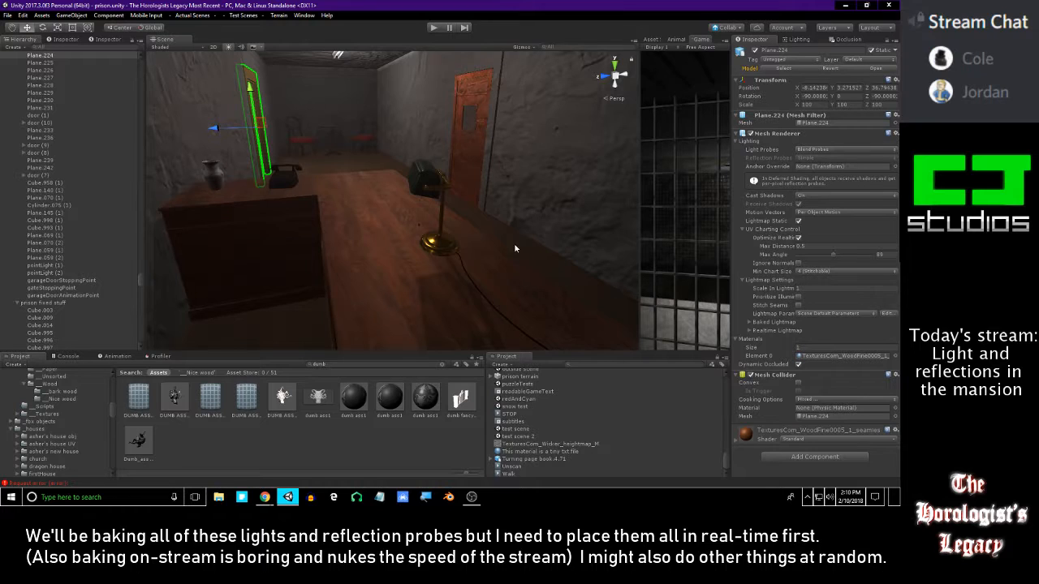
{"action": "left_click", "coordinate": [829, 500]}
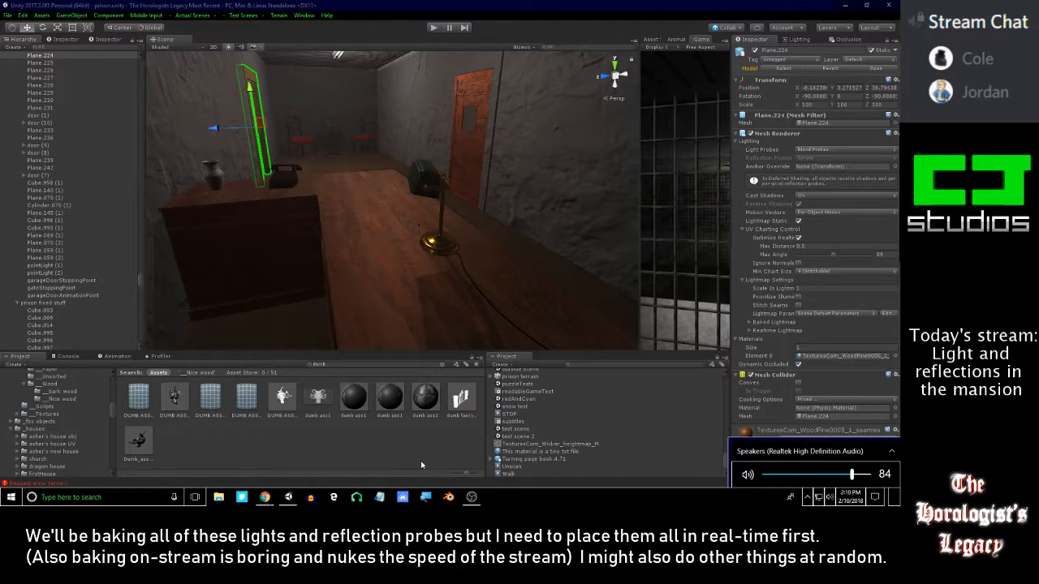
{"action": "left_click", "coordinate": [422, 465]}
{"action": "right_click_drag", "start_coordinate": [364, 262], "coordinate": [595, 258]}
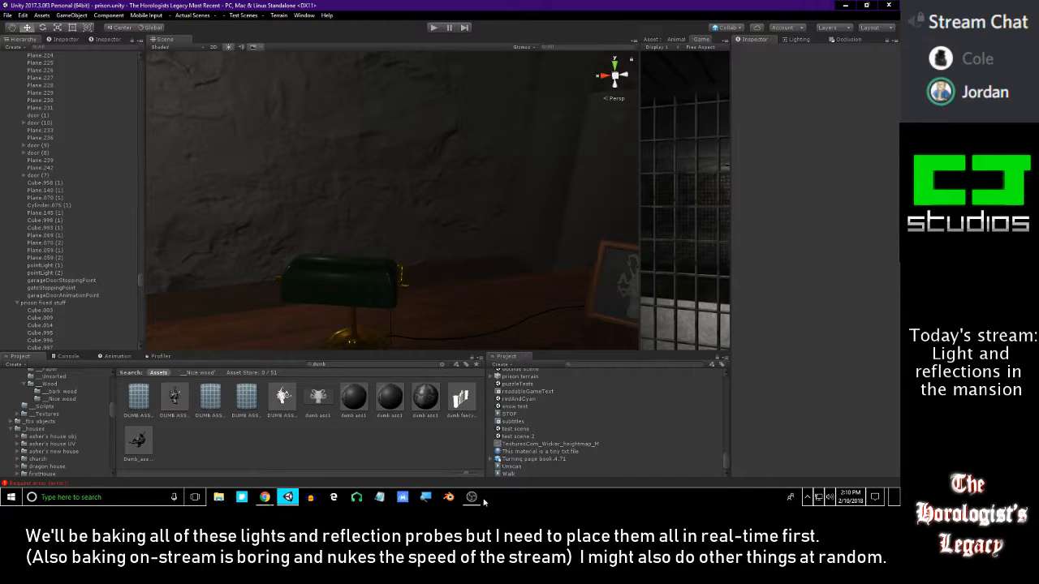
{"action": "left_click", "coordinate": [475, 500]}
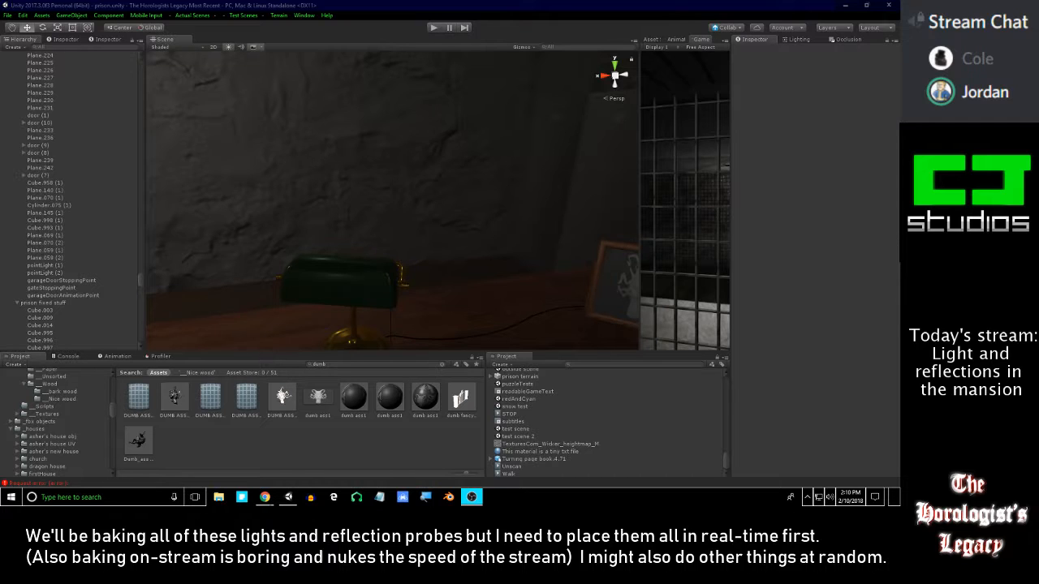
{"action": "left_click_drag", "start_coordinate": [49, 0], "coordinate": [0, 89]}
- Search the project for "type", try placing the typewriter model over the desk, and undo the placement
{"action": "right_click_drag", "start_coordinate": [254, 242], "coordinate": [347, 364]}
{"action": "type", "text": "type"}
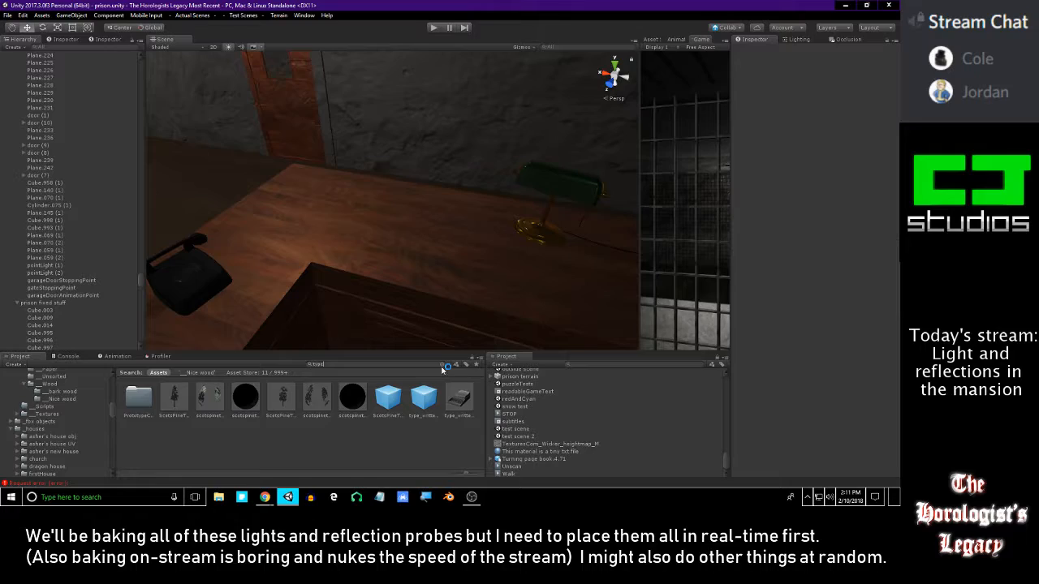
{"action": "left_click_drag", "start_coordinate": [467, 410], "coordinate": [372, 231]}
{"action": "left_click_drag", "start_coordinate": [372, 231], "coordinate": [484, 218], "text": "alt"}
{"action": "right_click_drag", "start_coordinate": [484, 218], "coordinate": [510, 215]}
{"action": "left_click", "coordinate": [400, 438]}
{"action": "right_click_drag", "start_coordinate": [373, 193], "coordinate": [566, 214]}
{"action": "key", "text": "ctrl+z"}
{"action": "key", "text": "ctrl+z"}
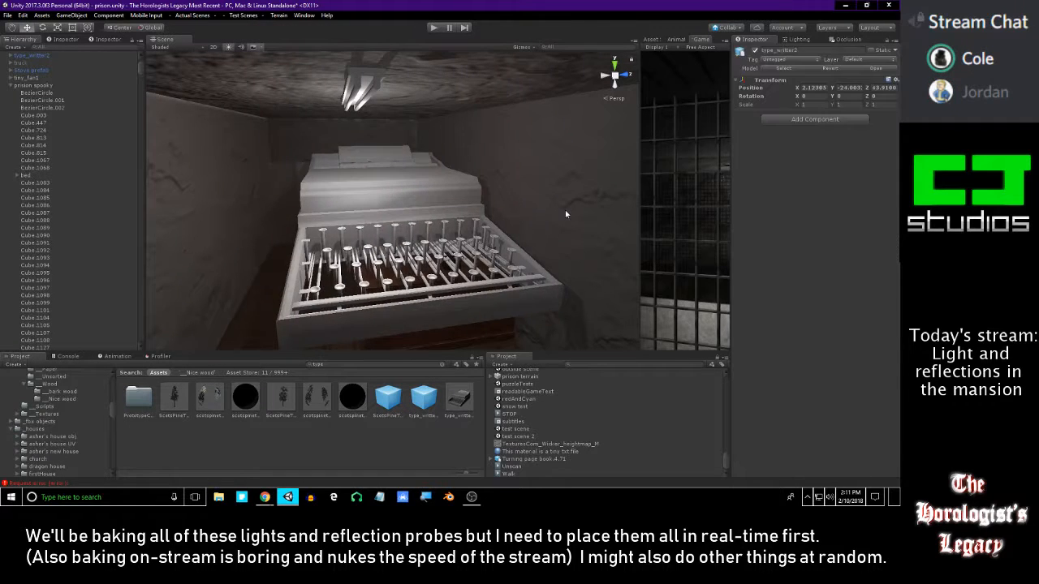
- Filter the scene hierarchy for "ref", select and frame the reflection probe in the office with the window, and clear the filter
{"action": "right_click_drag", "start_coordinate": [388, 247], "coordinate": [480, 231]}
{"action": "right_click_drag", "start_coordinate": [430, 252], "coordinate": [584, 249]}
{"action": "right_click_drag", "start_coordinate": [465, 231], "coordinate": [277, 332]}
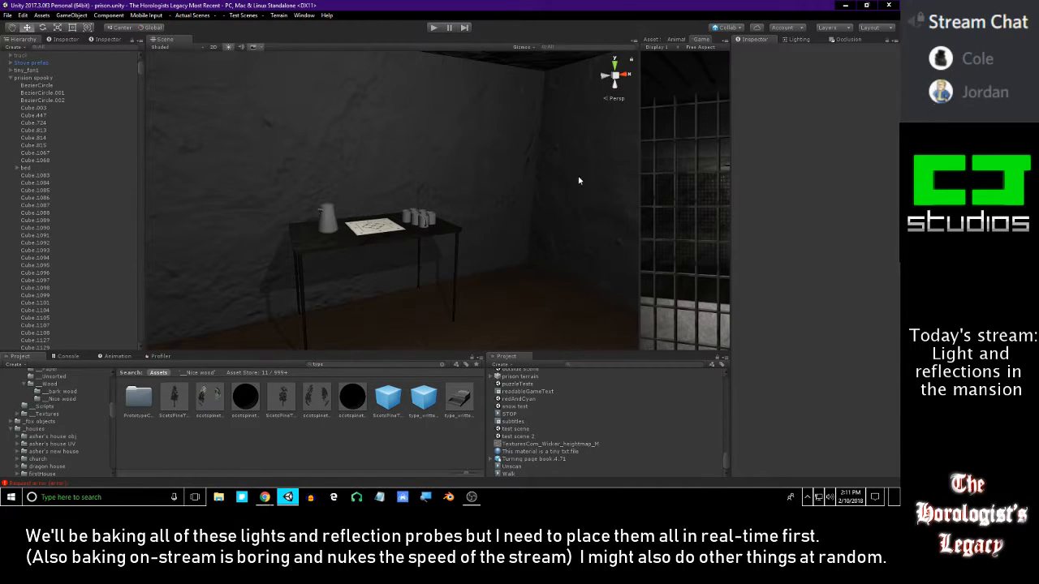
{"action": "right_click_drag", "start_coordinate": [342, 249], "coordinate": [496, 292]}
{"action": "right_click_drag", "start_coordinate": [406, 243], "coordinate": [92, 197]}
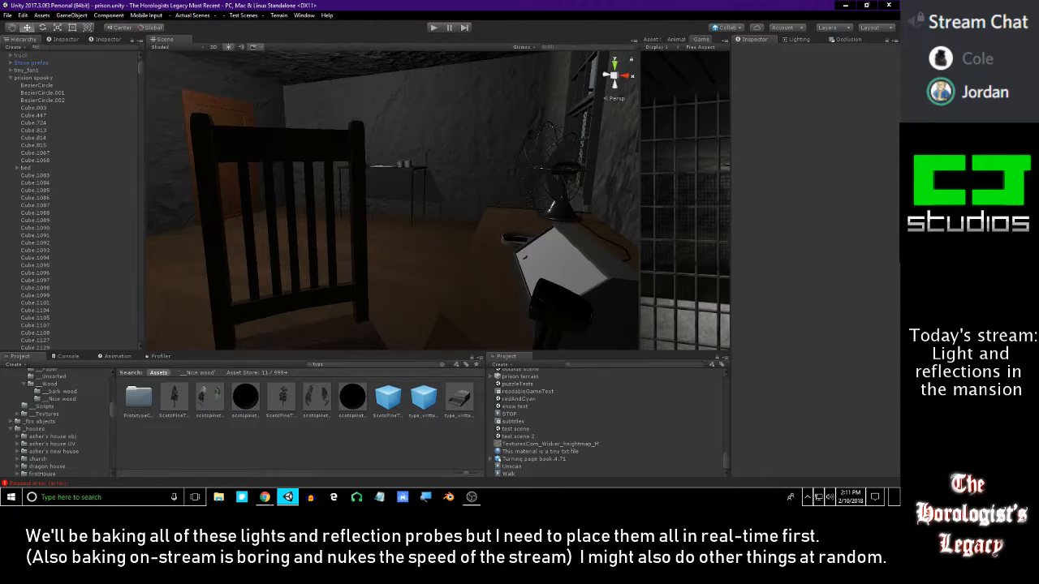
{"action": "type", "text": "ref"}
{"action": "left_click", "coordinate": [50, 221]}
{"action": "key", "text": "Up"}
{"action": "key", "text": "Up"}
{"action": "key", "text": "Up"}
{"action": "key", "text": "Up"}
{"action": "key", "text": "Up"}
{"action": "key", "text": "Up"}
{"action": "key", "text": "Up"}
{"action": "key", "text": "Up"}
{"action": "key", "text": "Up"}
{"action": "key", "text": "Up"}
{"action": "key", "text": "Up"}
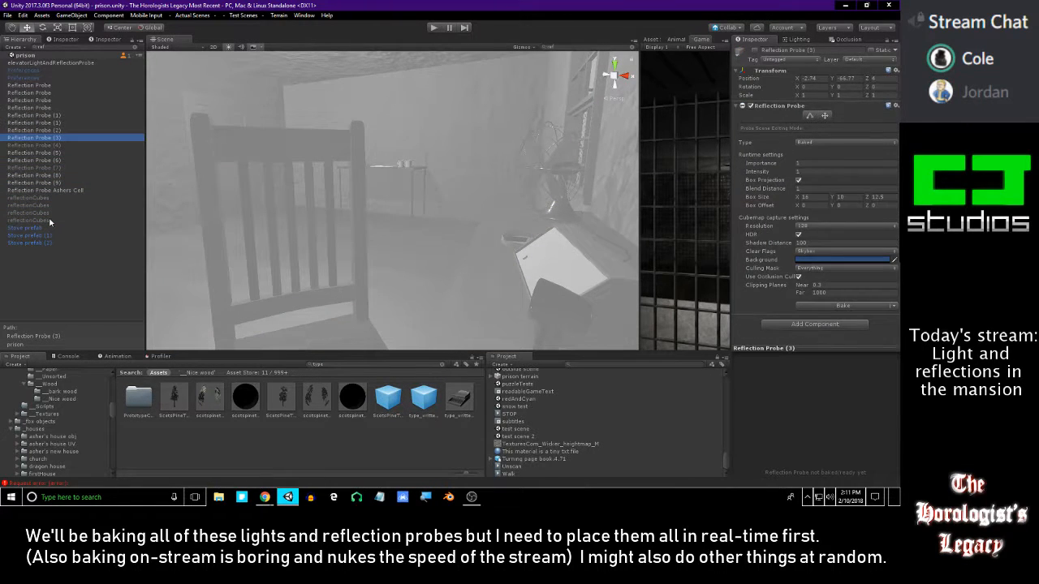
{"action": "key", "text": "Up"}
{"action": "key", "text": "Up"}
{"action": "key", "text": "Up"}
{"action": "key", "text": "Up"}
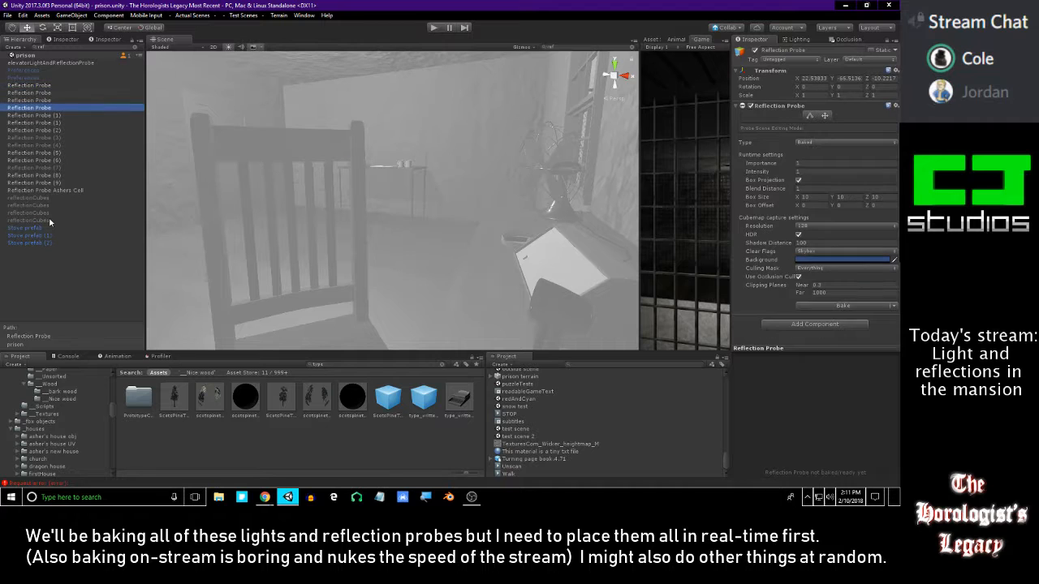
{"action": "key", "text": "Up"}
{"action": "key", "text": "f"}
{"action": "right_click_drag", "start_coordinate": [408, 219], "coordinate": [530, 164]}
{"action": "right_click_drag", "start_coordinate": [455, 172], "coordinate": [518, 181]}
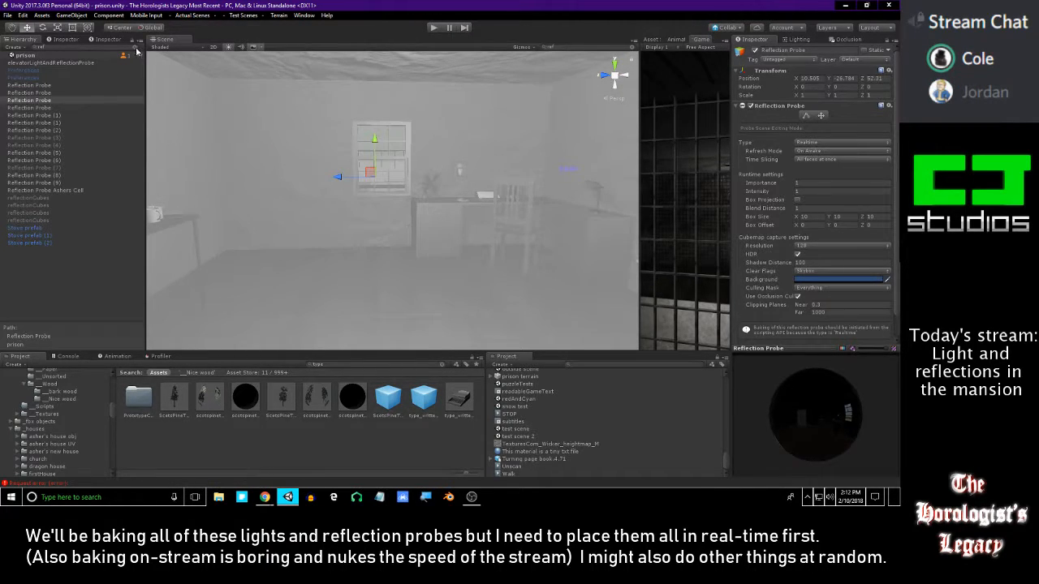
{"action": "left_click", "coordinate": [137, 51]}
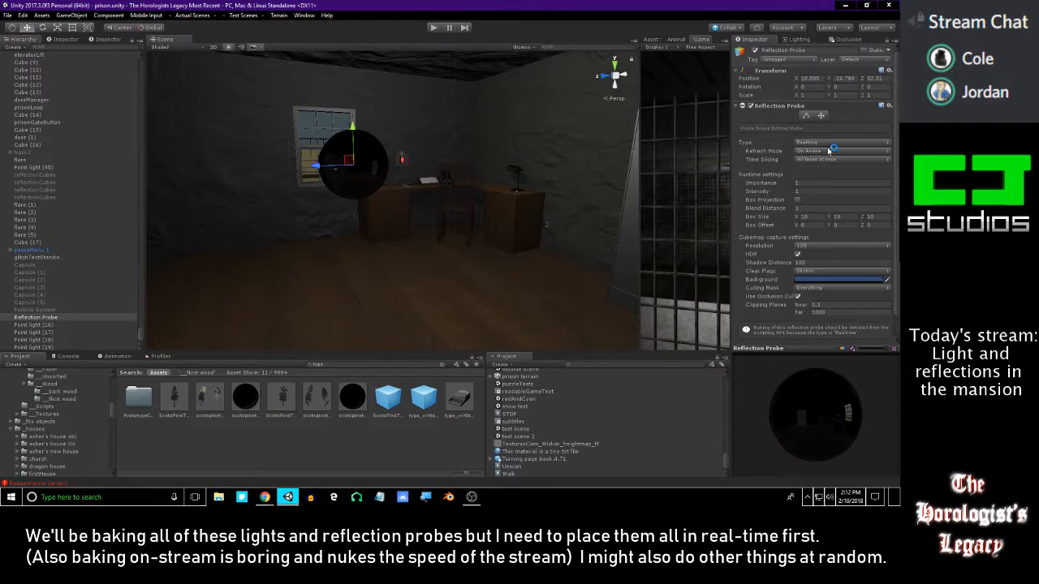
- Set the office reflection probe's refresh mode to Every frame
{"action": "left_click", "coordinate": [827, 160]}
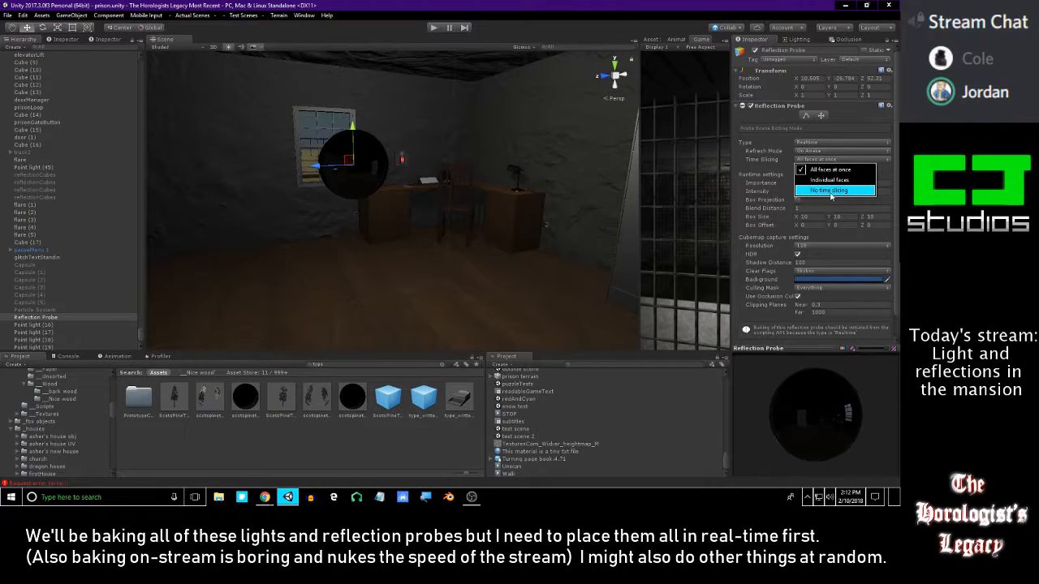
{"action": "left_click", "coordinate": [830, 154]}
{"action": "left_click", "coordinate": [830, 152]}
{"action": "left_click", "coordinate": [833, 171]}
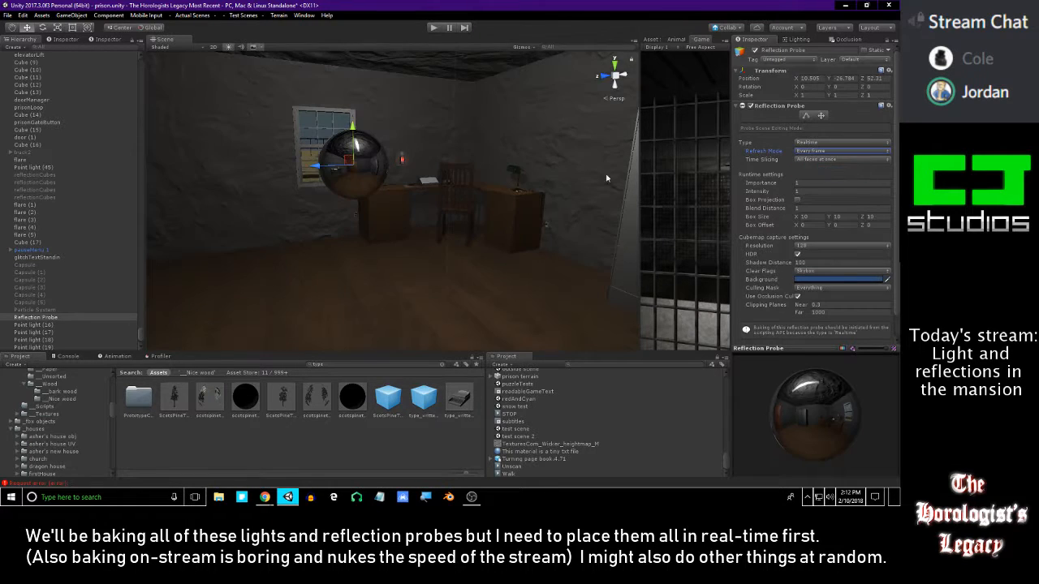
- Try switching the office reflection probe's type to Baked, undo the change, and deselect the probe
{"action": "left_click", "coordinate": [821, 152]}
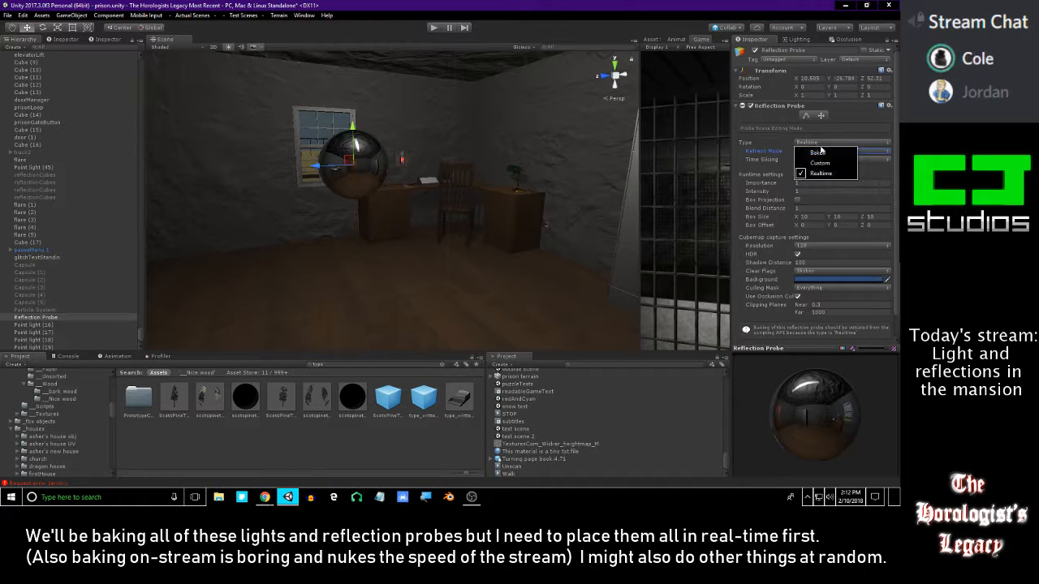
{"action": "left_click", "coordinate": [818, 152]}
{"action": "key", "text": "ctrl+z"}
{"action": "right_click_drag", "start_coordinate": [556, 154], "coordinate": [473, 171]}
{"action": "left_click", "coordinate": [425, 452]}
{"action": "right_click_drag", "start_coordinate": [390, 231], "coordinate": [464, 260]}
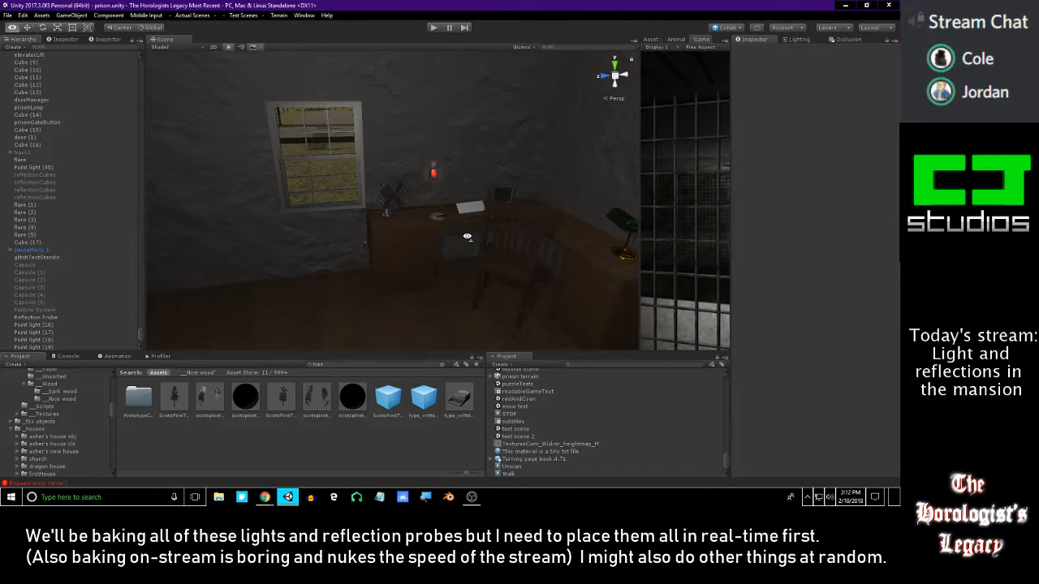
{"action": "right_click_drag", "start_coordinate": [467, 236], "coordinate": [392, 201]}
{"action": "right_click_drag", "start_coordinate": [299, 189], "coordinate": [511, 232]}
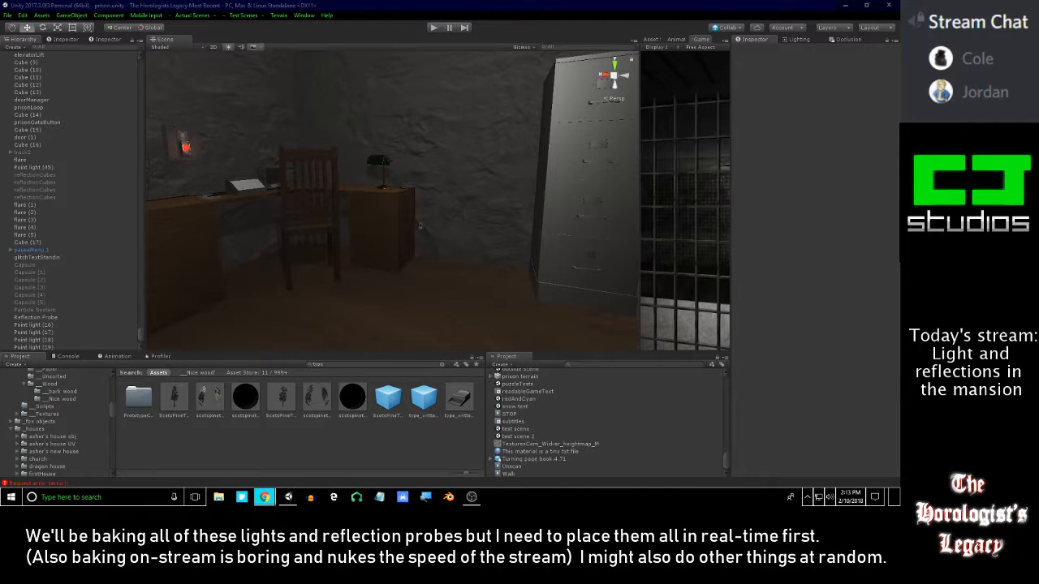
{"action": "right_click_drag", "start_coordinate": [406, 166], "coordinate": [593, 143]}
{"action": "right_click_drag", "start_coordinate": [453, 158], "coordinate": [489, 158]}
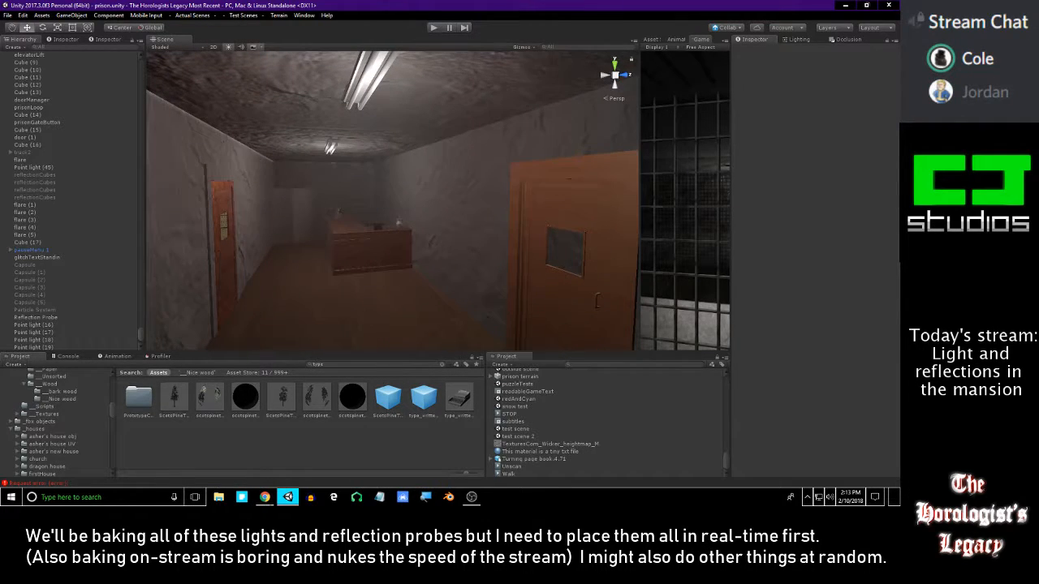
{"action": "key", "text": "alt+Tab"}
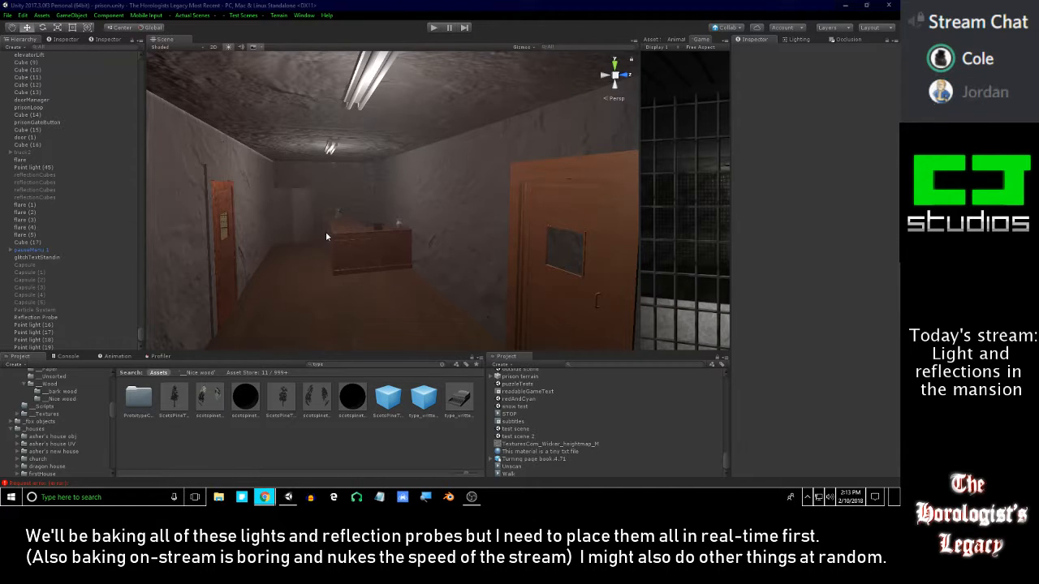
- Locate the corridor wall's TexturesCom_Concrete1_albedo_M material, try a material from the __rocks folder beside the wooden door, and undo it
{"action": "right_click_drag", "start_coordinate": [325, 237], "coordinate": [309, 234]}
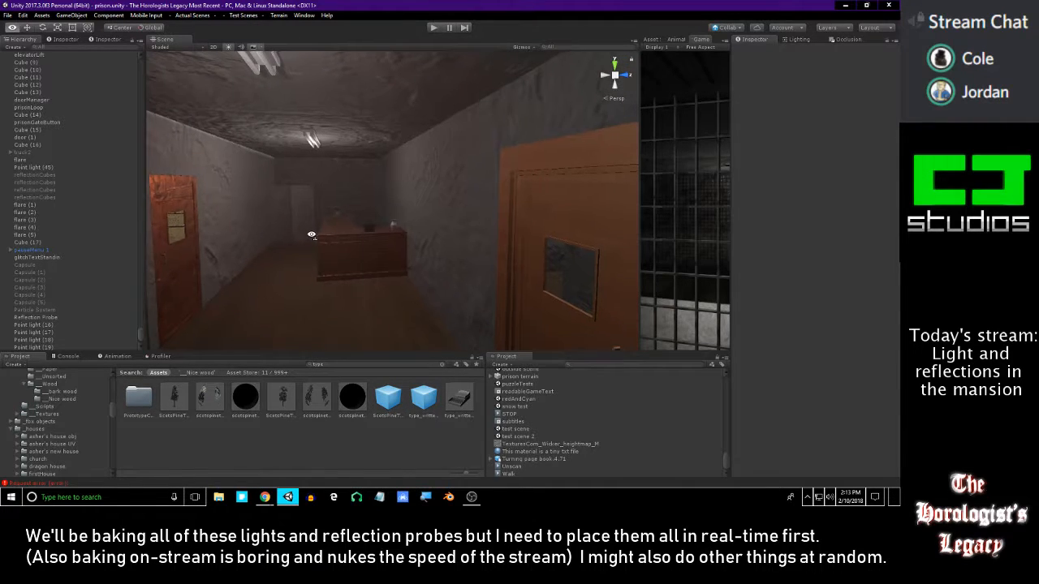
{"action": "left_click", "coordinate": [469, 231]}
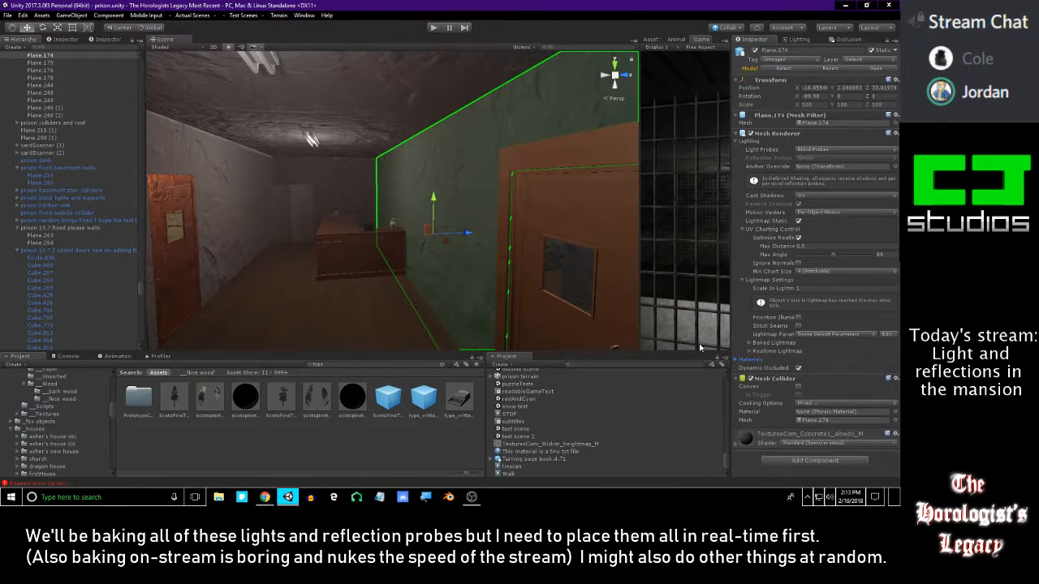
{"action": "left_click", "coordinate": [738, 360]}
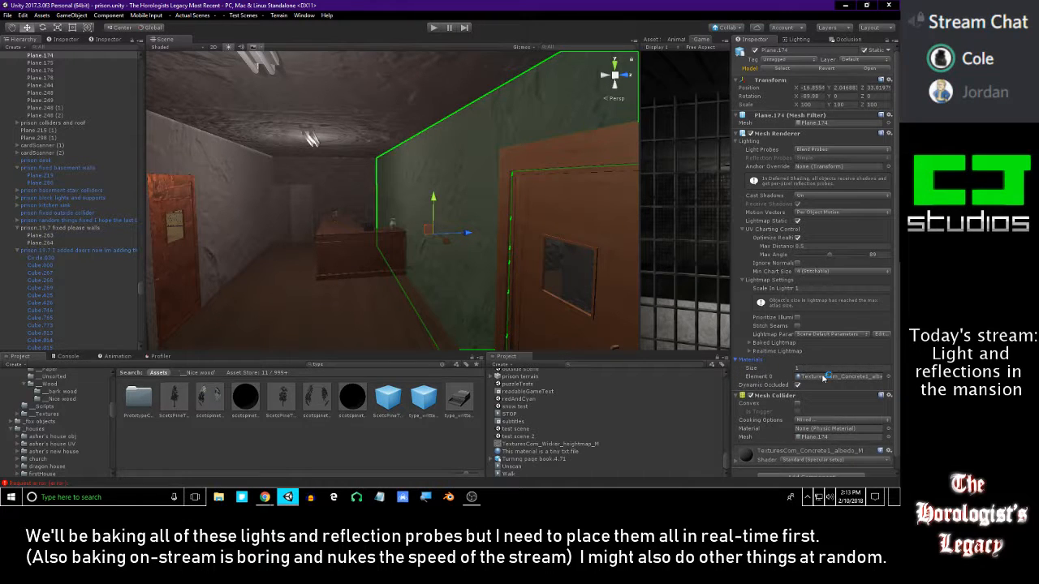
{"action": "left_click", "coordinate": [808, 378]}
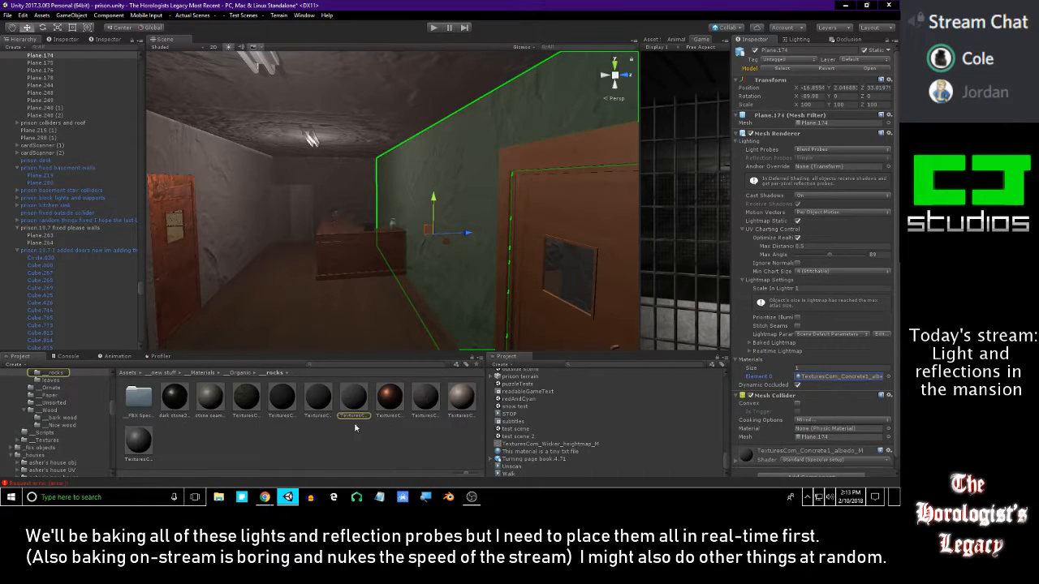
{"action": "left_click_drag", "start_coordinate": [502, 252], "coordinate": [501, 254]}
{"action": "left_click", "coordinate": [447, 441]}
{"action": "right_click_drag", "start_coordinate": [458, 304], "coordinate": [678, 295]}
{"action": "left_click", "coordinate": [539, 256]}
{"action": "key", "text": "ctrl+z"}
{"action": "key", "text": "ctrl+z"}
{"action": "key", "text": "ctrl+z"}
{"action": "left_click", "coordinate": [424, 447]}
- Locate the rusty metal door's TexturesCom_RustedPlates_1024 material and apply it to the plain brown door surfaces along the corridor
{"action": "right_click_drag", "start_coordinate": [422, 272], "coordinate": [482, 226]}
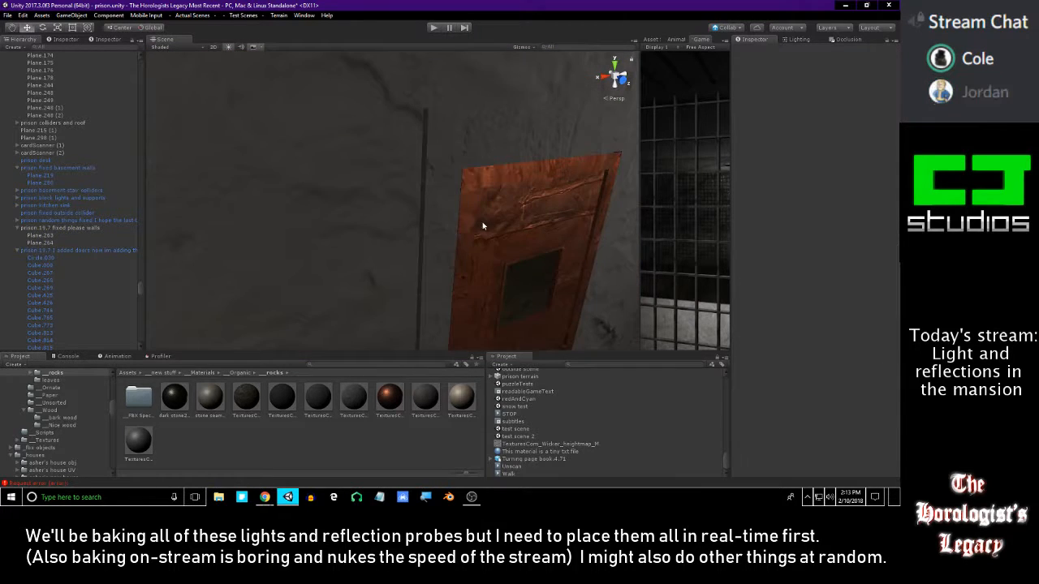
{"action": "left_click", "coordinate": [571, 247]}
{"action": "left_click", "coordinate": [829, 362]}
{"action": "right_click_drag", "start_coordinate": [336, 274], "coordinate": [462, 243]}
{"action": "left_click_drag", "start_coordinate": [173, 415], "coordinate": [409, 310]}
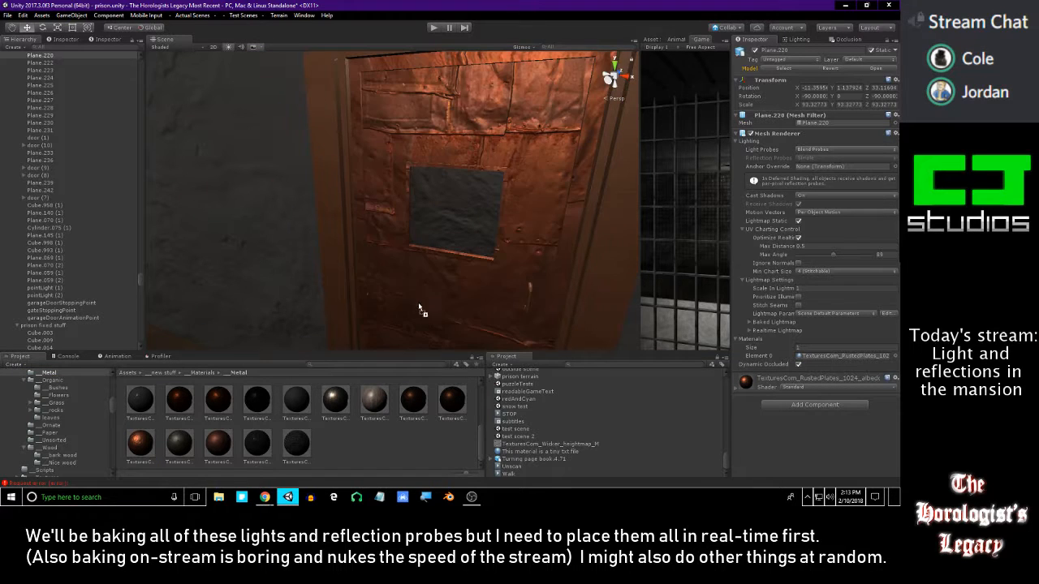
{"action": "right_click_drag", "start_coordinate": [431, 297], "coordinate": [308, 276]}
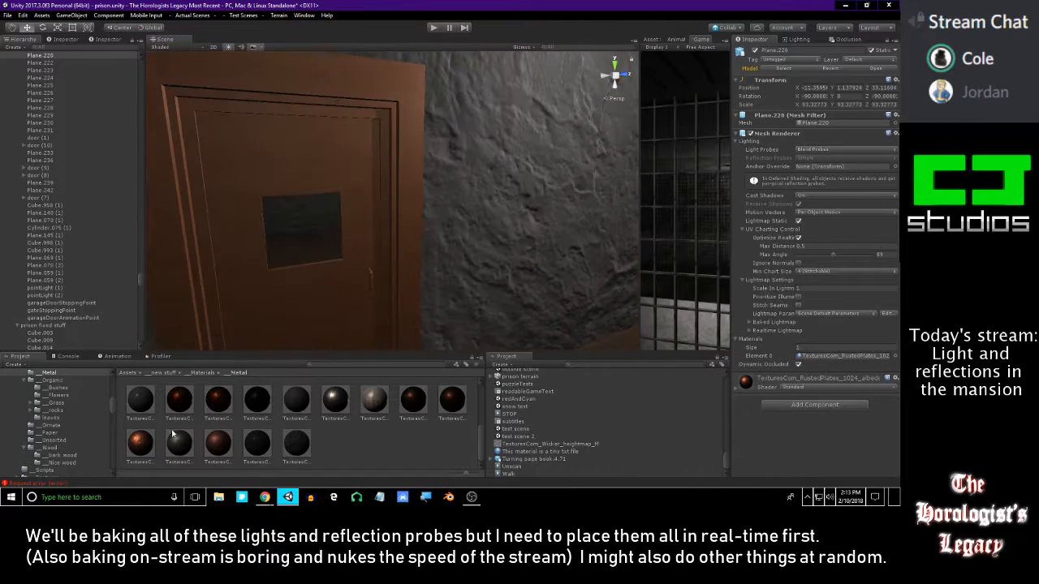
{"action": "left_click_drag", "start_coordinate": [315, 298], "coordinate": [316, 297]}
{"action": "right_click_drag", "start_coordinate": [315, 296], "coordinate": [523, 284]}
{"action": "left_click_drag", "start_coordinate": [136, 443], "coordinate": [352, 323]}
{"action": "right_click_drag", "start_coordinate": [352, 323], "coordinate": [514, 310]}
{"action": "key", "text": "f"}
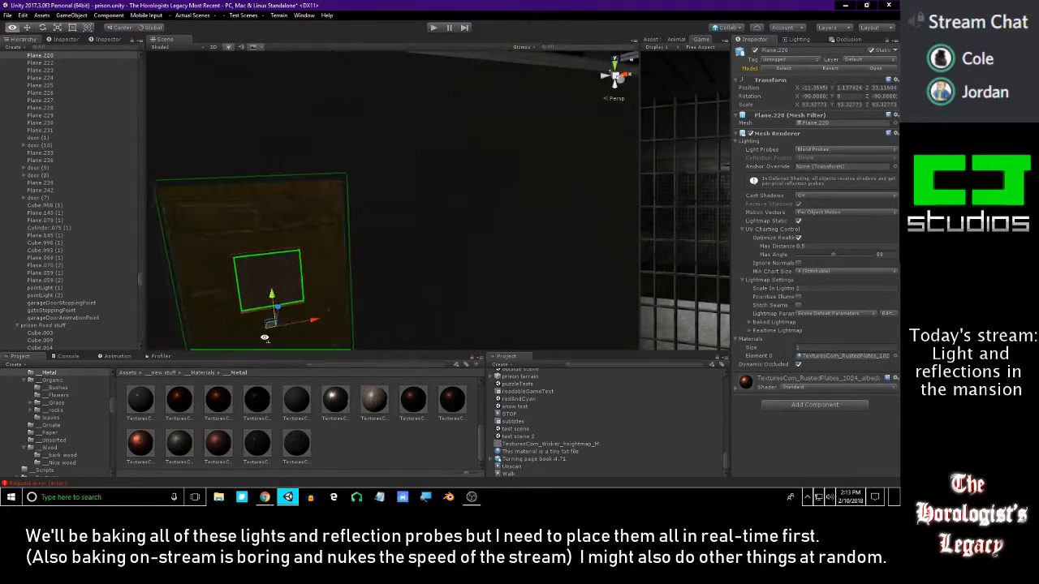
{"action": "left_click", "coordinate": [418, 429]}
- Locate the metal door handle's rust material and inspect the handle and its door from both sides
{"action": "right_click_drag", "start_coordinate": [432, 311], "coordinate": [331, 234]}
{"action": "left_click", "coordinate": [444, 247]}
{"action": "left_click", "coordinate": [414, 468]}
{"action": "left_click", "coordinate": [342, 233]}
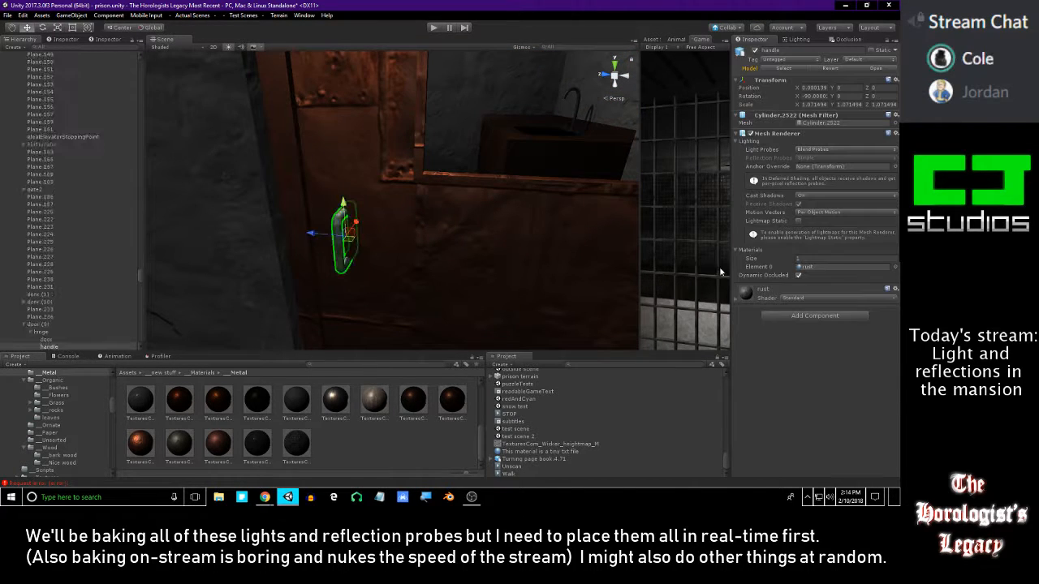
{"action": "left_click", "coordinate": [824, 267]}
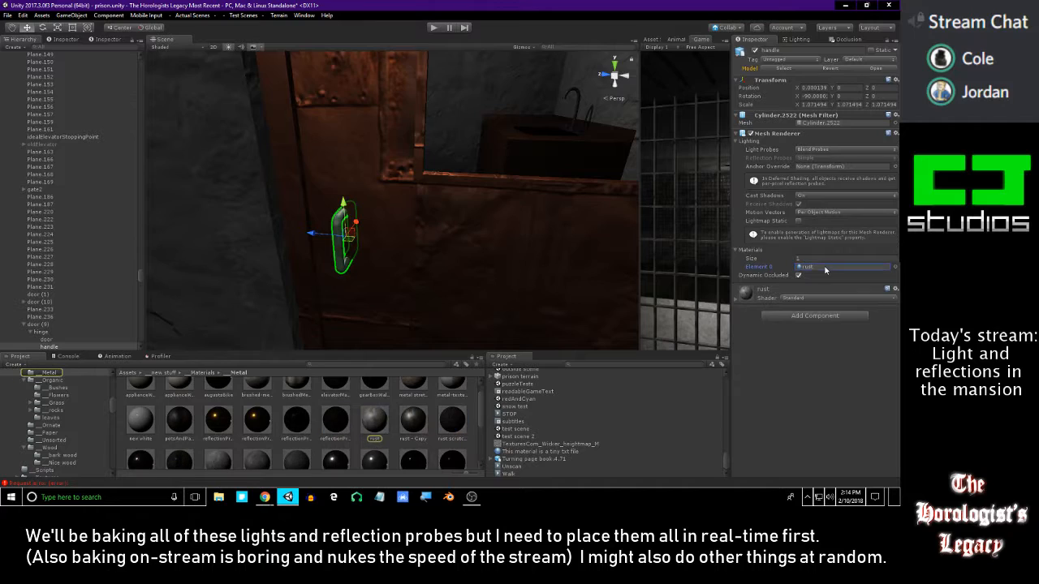
{"action": "right_click_drag", "start_coordinate": [284, 231], "coordinate": [413, 220]}
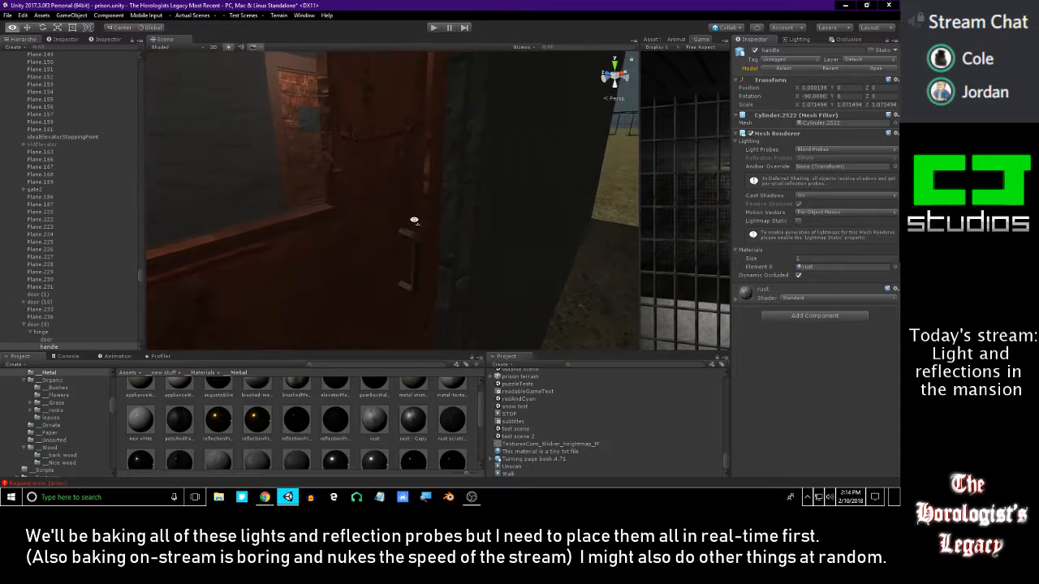
{"action": "mouse_move", "coordinate": [407, 244]}
{"action": "right_mouse_down"}
{"action": "mouse_move", "coordinate": [359, 197]}
{"action": "mouse_move", "coordinate": [408, 202]}
{"action": "mouse_move", "coordinate": [410, 240]}
{"action": "right_mouse_up"}
{"action": "right_click_drag", "start_coordinate": [413, 284], "coordinate": [133, 295]}
{"action": "key", "text": "f"}
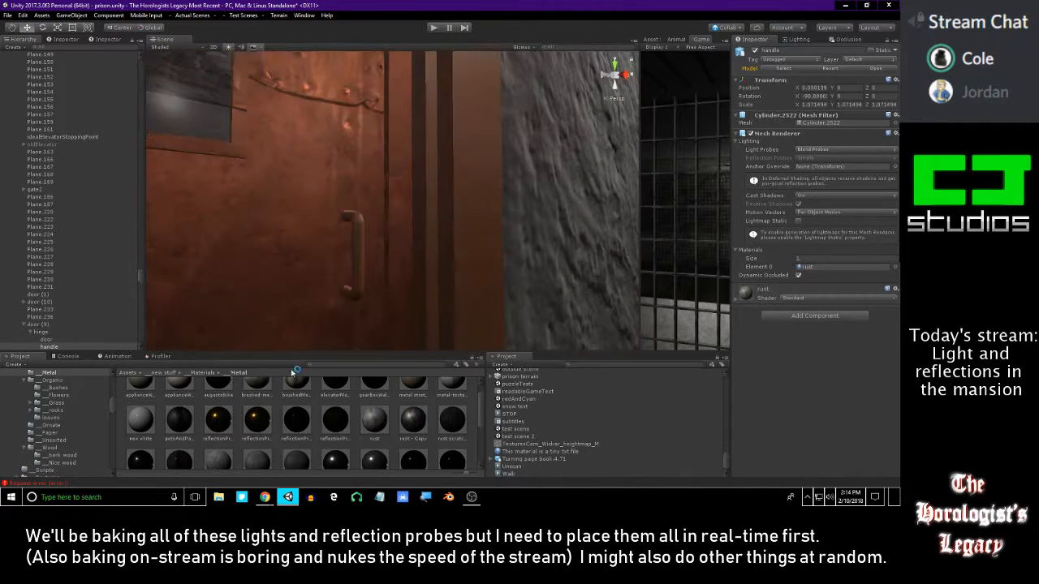
{"action": "right_click_drag", "start_coordinate": [357, 250], "coordinate": [462, 257]}
{"action": "key", "text": "f"}
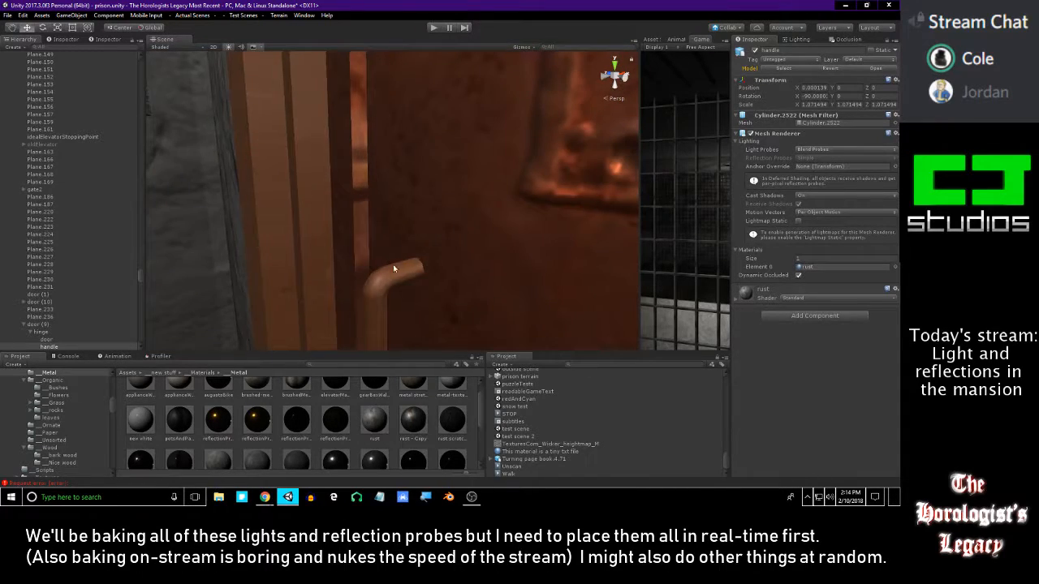
{"action": "right_click_drag", "start_coordinate": [377, 314], "coordinate": [584, 199]}
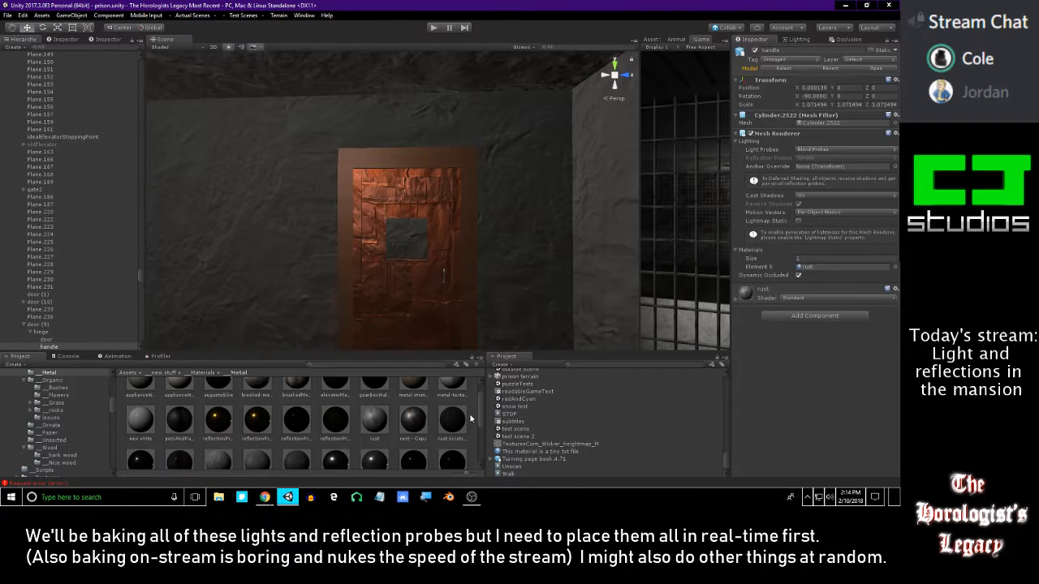
- Locate the corridor wall's TexturesCom_Concrete1_albedo_M material and apply the matching concrete to the plain brown frame of the adjacent rusty metal door
{"action": "left_click", "coordinate": [472, 418]}
{"action": "right_click_drag", "start_coordinate": [520, 244], "coordinate": [501, 219]}
{"action": "left_click", "coordinate": [410, 225]}
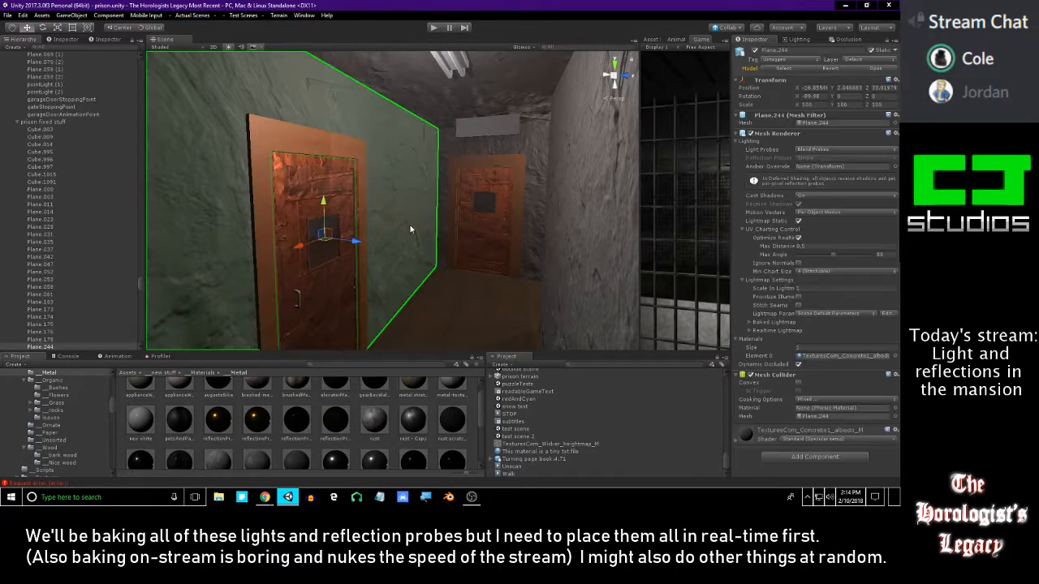
{"action": "left_click", "coordinate": [796, 355]}
{"action": "left_click_drag", "start_coordinate": [358, 397], "coordinate": [368, 263]}
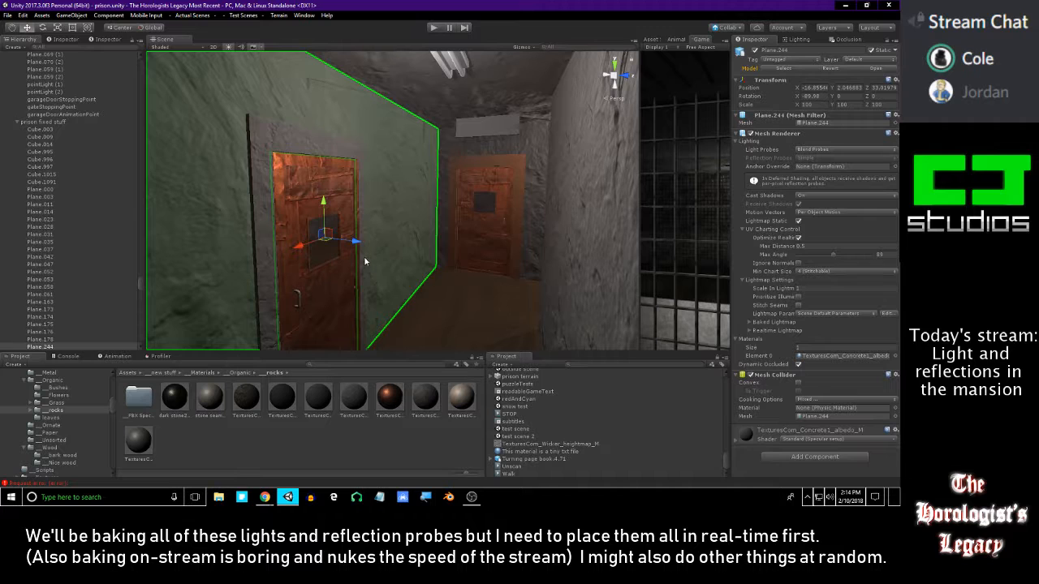
{"action": "left_click", "coordinate": [417, 420]}
{"action": "right_click_drag", "start_coordinate": [414, 250], "coordinate": [408, 237]}
{"action": "left_click", "coordinate": [430, 430]}
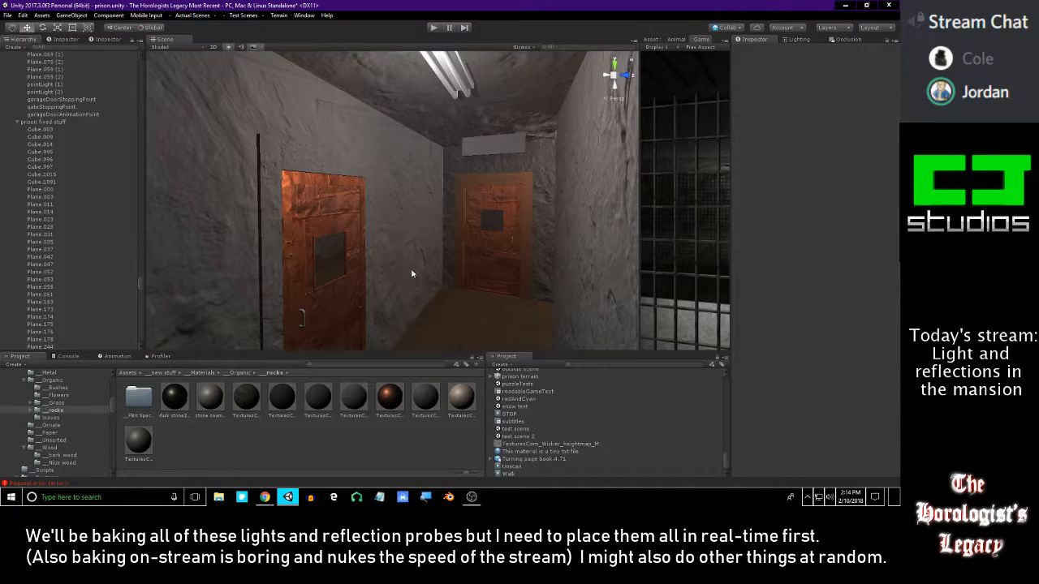
- Examine the corridor doors and the office's desk, window, side table and door for remaining material problems
{"action": "right_click_drag", "start_coordinate": [414, 288], "coordinate": [439, 303]}
{"action": "key", "text": "w"}
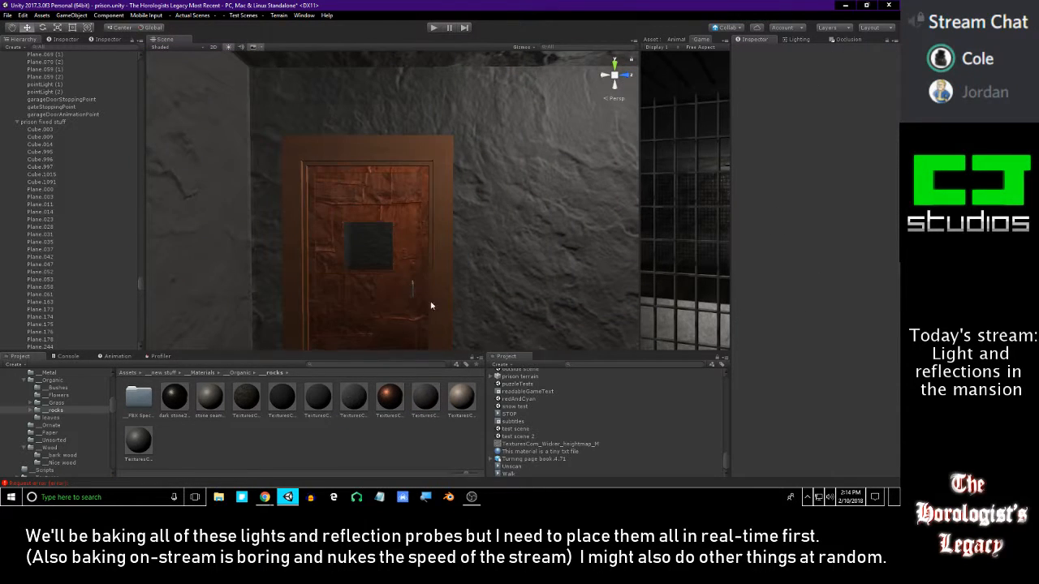
{"action": "right_click_drag", "start_coordinate": [376, 251], "coordinate": [531, 173]}
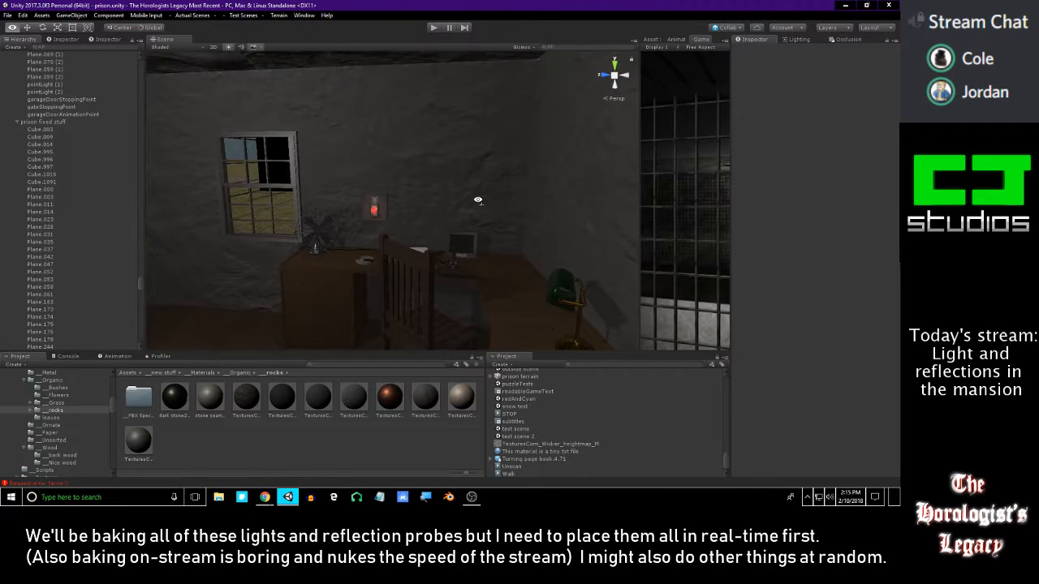
{"action": "right_click_drag", "start_coordinate": [474, 201], "coordinate": [523, 278]}
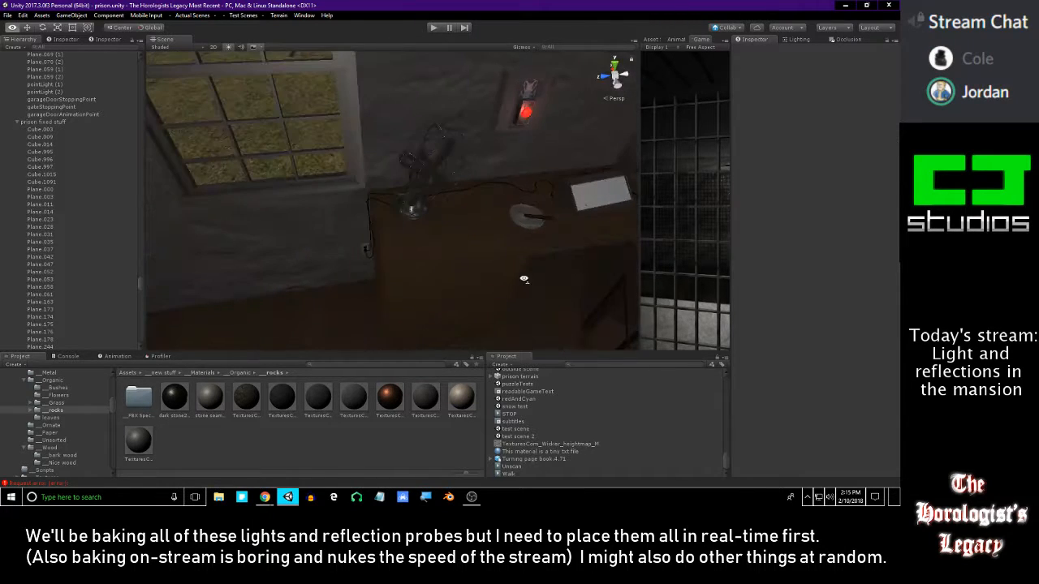
{"action": "right_click_drag", "start_coordinate": [448, 251], "coordinate": [280, 165]}
{"action": "right_click_drag", "start_coordinate": [532, 193], "coordinate": [410, 238]}
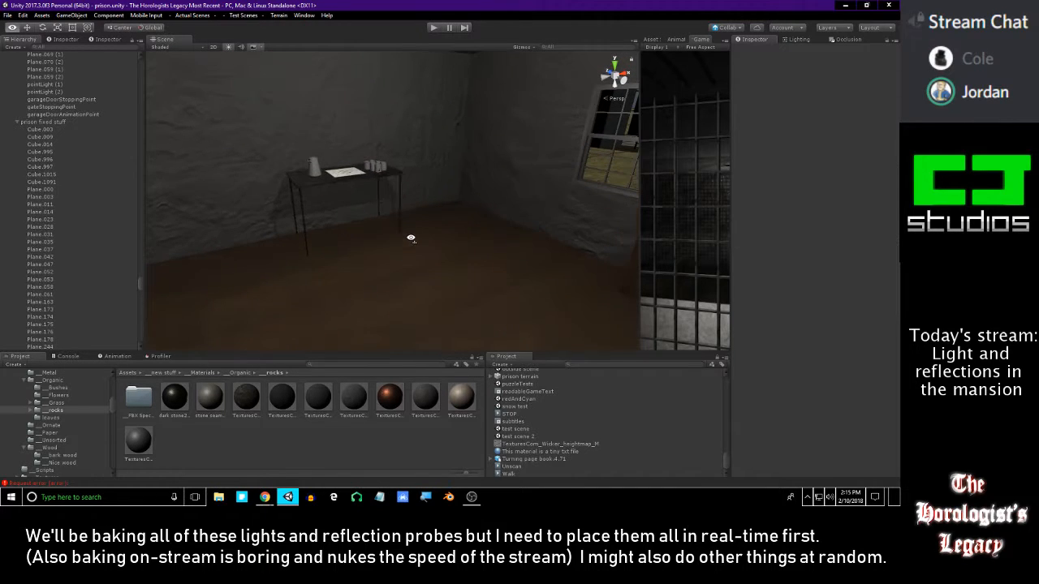
{"action": "right_click_drag", "start_coordinate": [393, 349], "coordinate": [409, 292]}
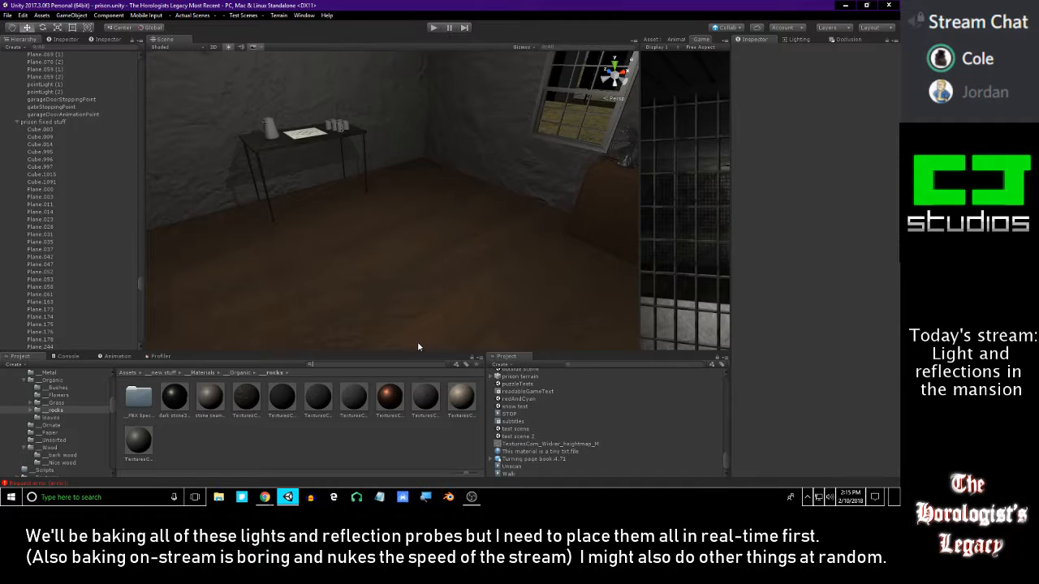
{"action": "right_click_drag", "start_coordinate": [394, 239], "coordinate": [437, 227]}
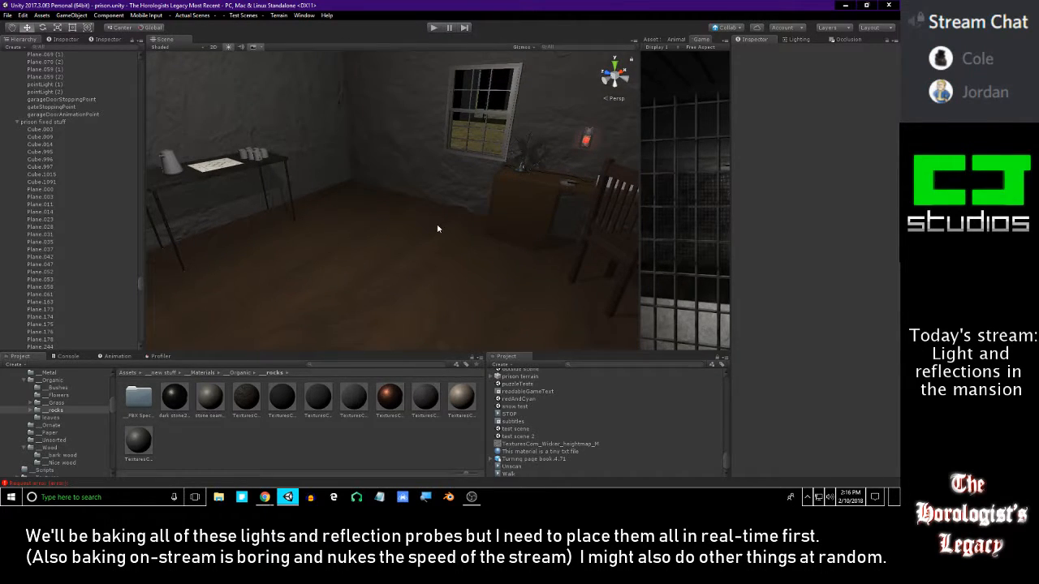
{"action": "right_click_drag", "start_coordinate": [437, 229], "coordinate": [436, 219]}
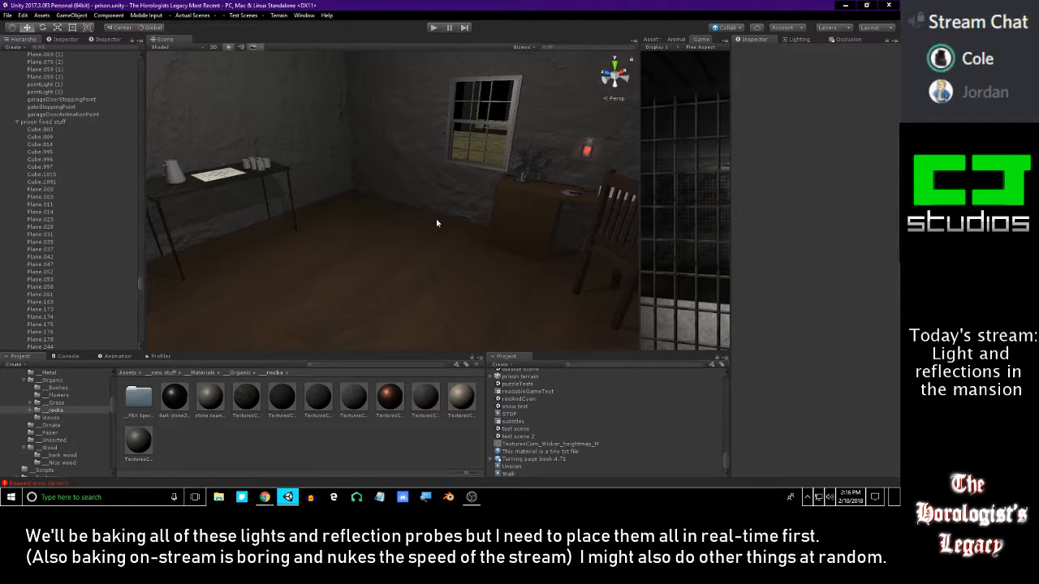
{"action": "right_click_drag", "start_coordinate": [436, 219], "coordinate": [421, 218]}
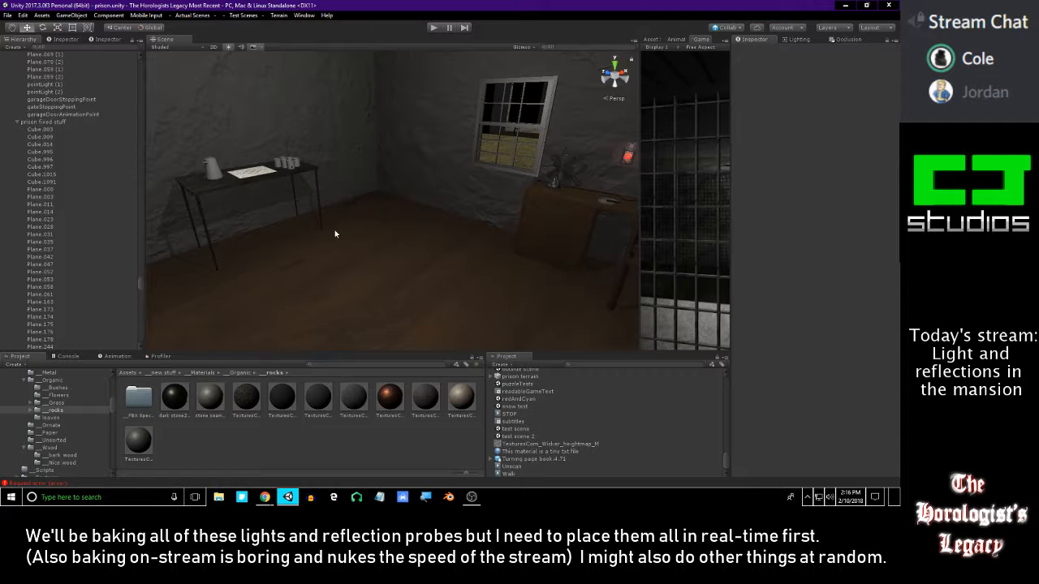
{"action": "right_click_drag", "start_coordinate": [344, 234], "coordinate": [519, 260]}
- Check February and March 2018 in the system calendar and close it
{"action": "left_click", "coordinate": [850, 497]}
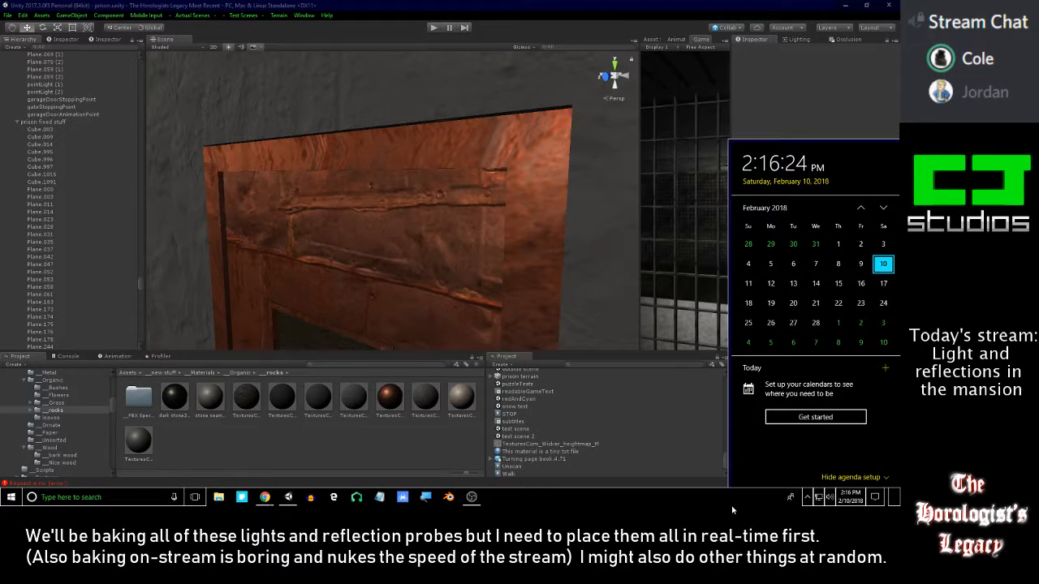
{"action": "left_click", "coordinate": [883, 208]}
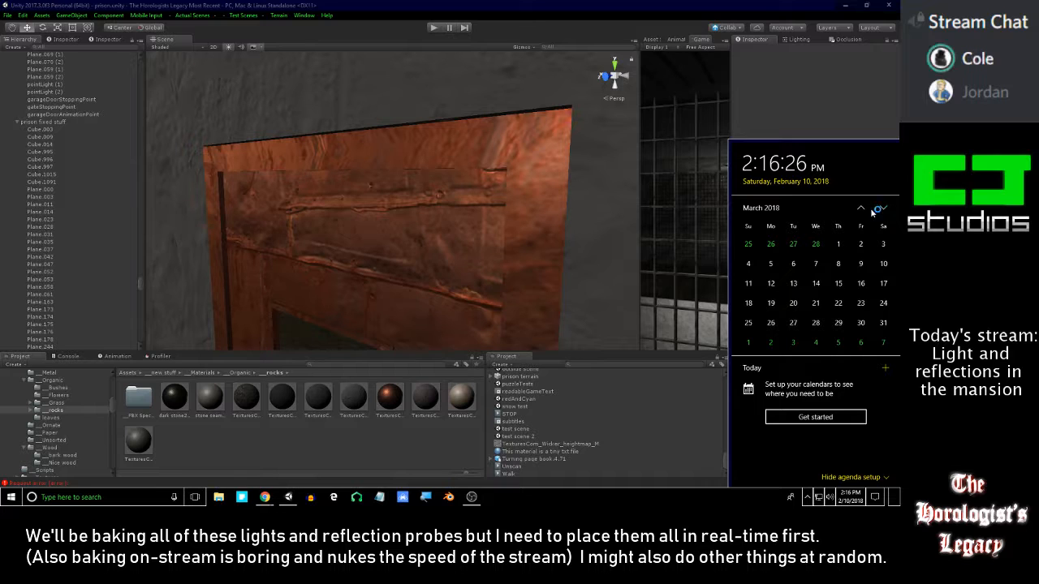
{"action": "left_click", "coordinate": [862, 209]}
{"action": "left_click", "coordinate": [614, 468]}
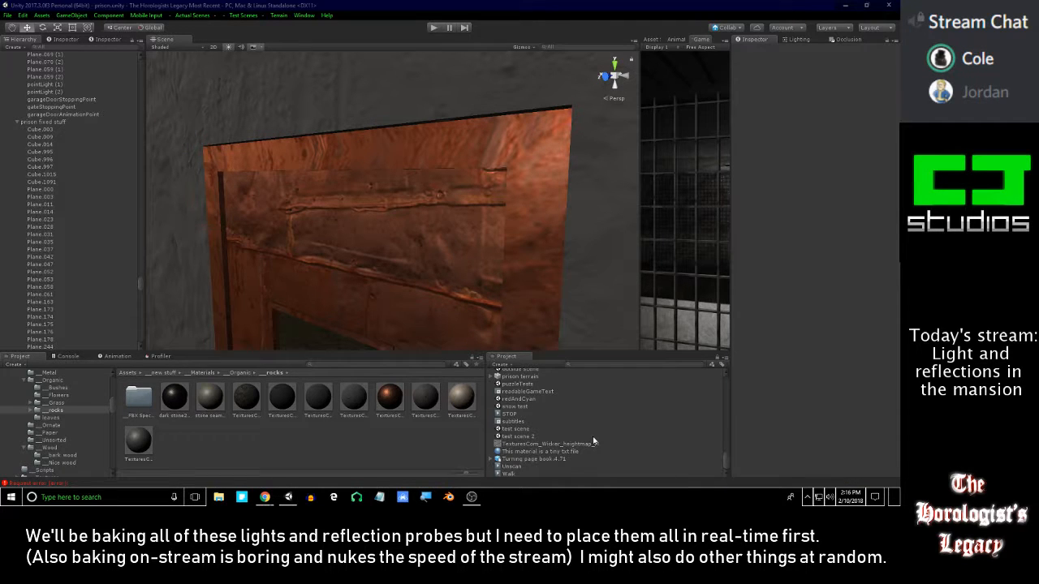
- Examine the lighting and reflections around the office's desk corner and metal filing cabinets
{"action": "right_click_drag", "start_coordinate": [503, 217], "coordinate": [506, 190]}
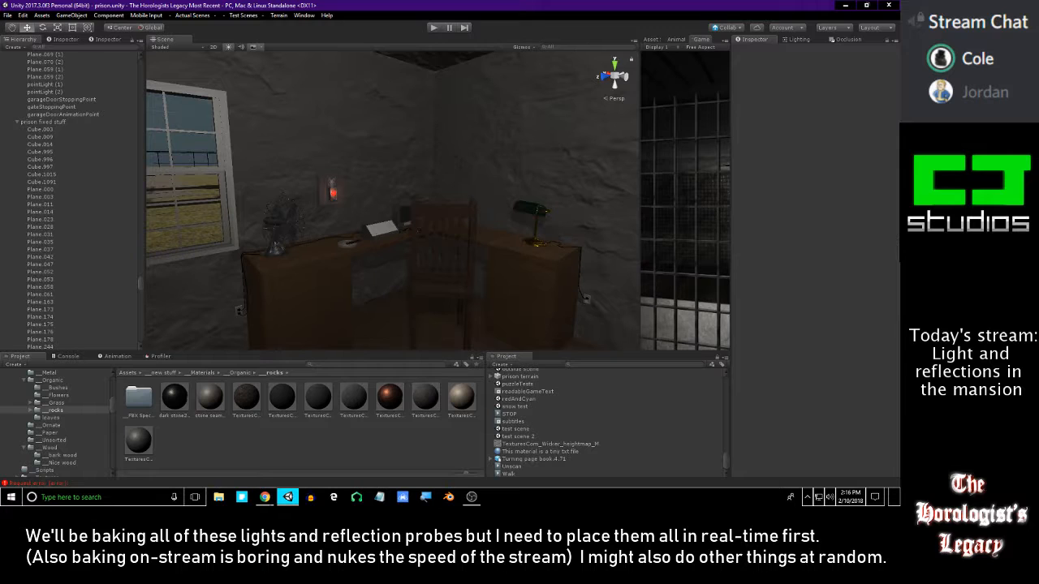
{"action": "key", "text": "alt+Tab"}
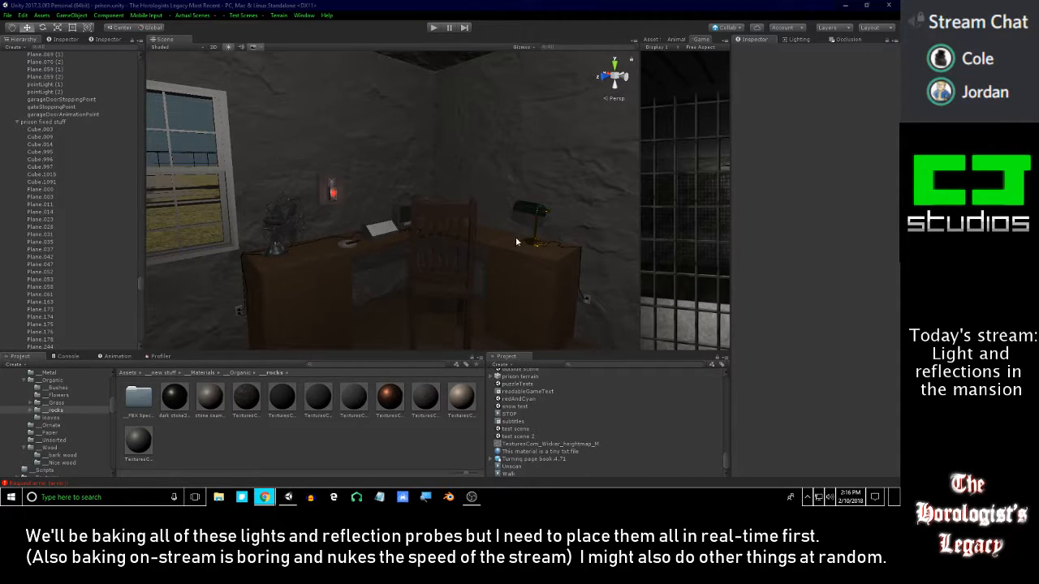
{"action": "mouse_move", "coordinate": [505, 212]}
{"action": "right_mouse_down"}
{"action": "mouse_move", "coordinate": [525, 217]}
{"action": "mouse_move", "coordinate": [584, 185]}
{"action": "mouse_move", "coordinate": [505, 214]}
{"action": "right_mouse_up"}
{"action": "key", "text": "s"}
{"action": "key", "text": "w"}
{"action": "key", "text": "s"}
{"action": "key", "text": "d"}
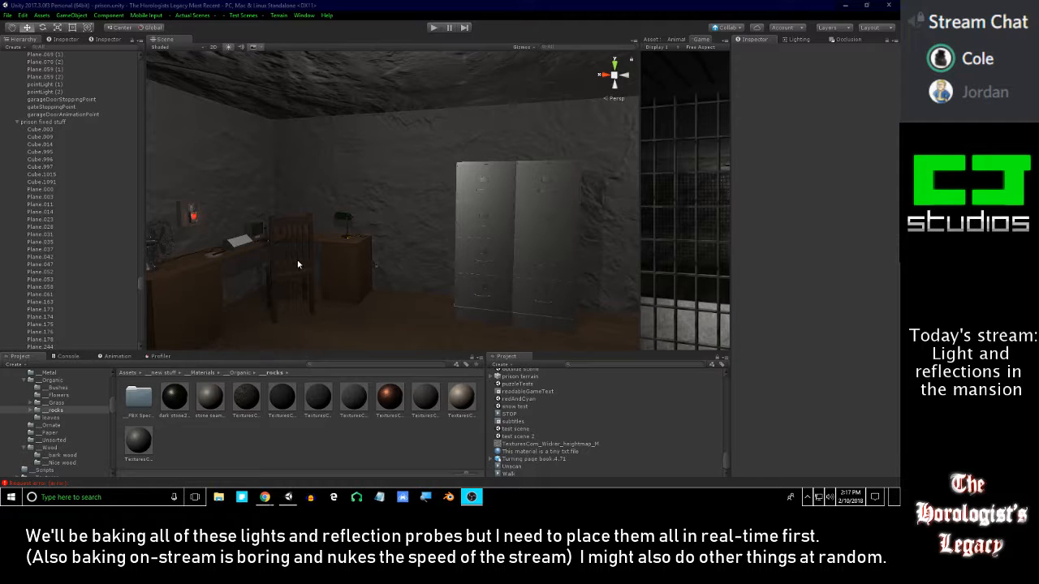
{"action": "right_click_drag", "start_coordinate": [316, 267], "coordinate": [228, 251]}
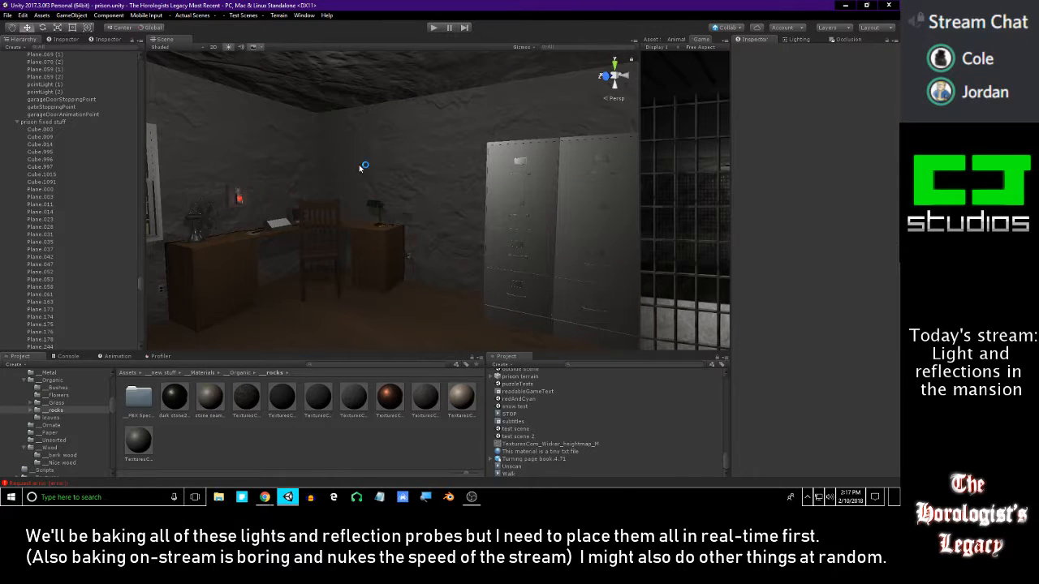
- Open the Level 6 - Mansion scene and bring the mansion's brick-walled interior into view
{"action": "left_click", "coordinate": [189, 15]}
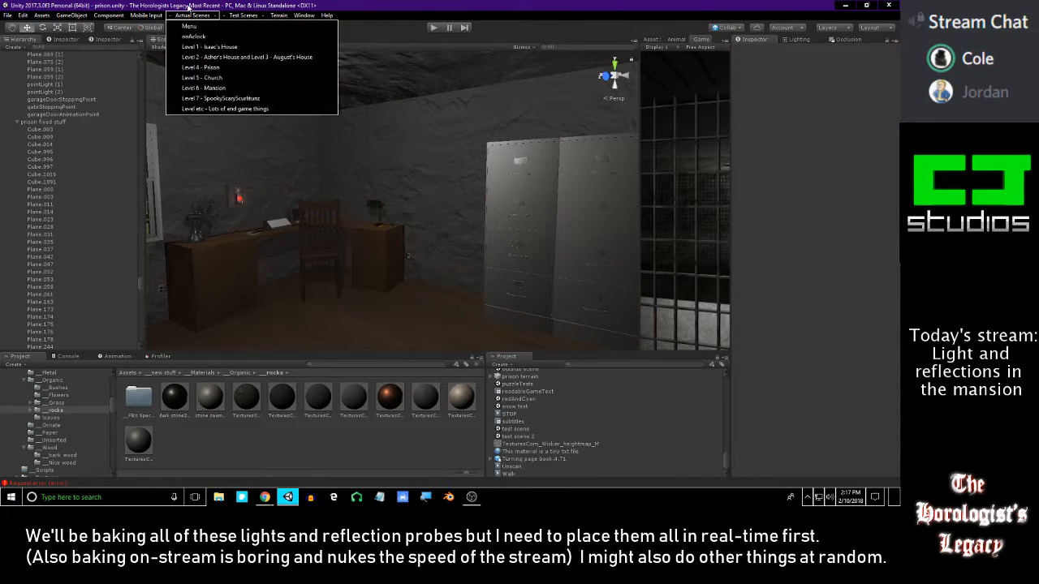
{"action": "left_click", "coordinate": [241, 87]}
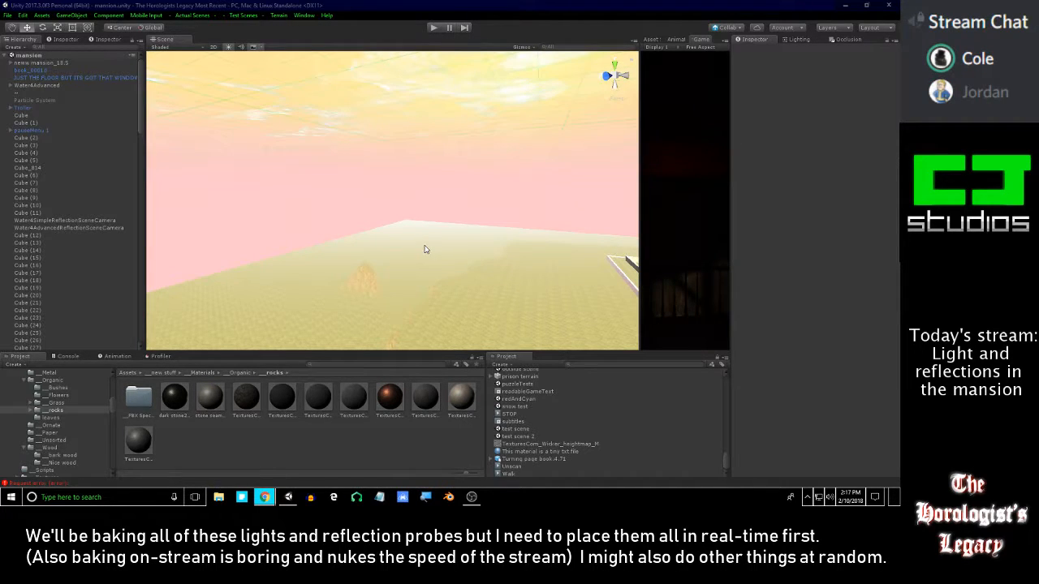
{"action": "left_click", "coordinate": [424, 250]}
{"action": "left_click", "coordinate": [31, 130]}
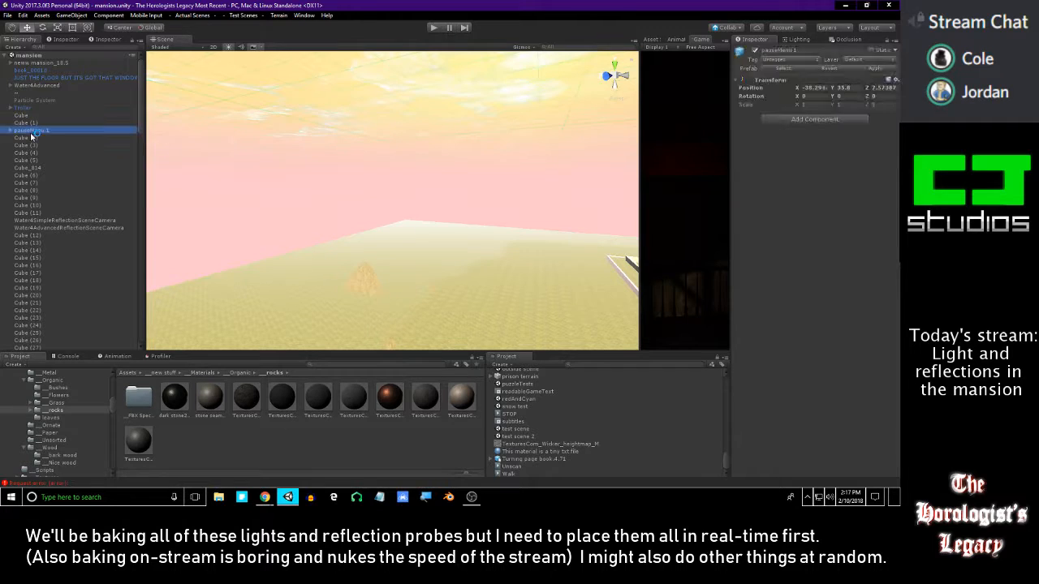
{"action": "key", "text": "f"}
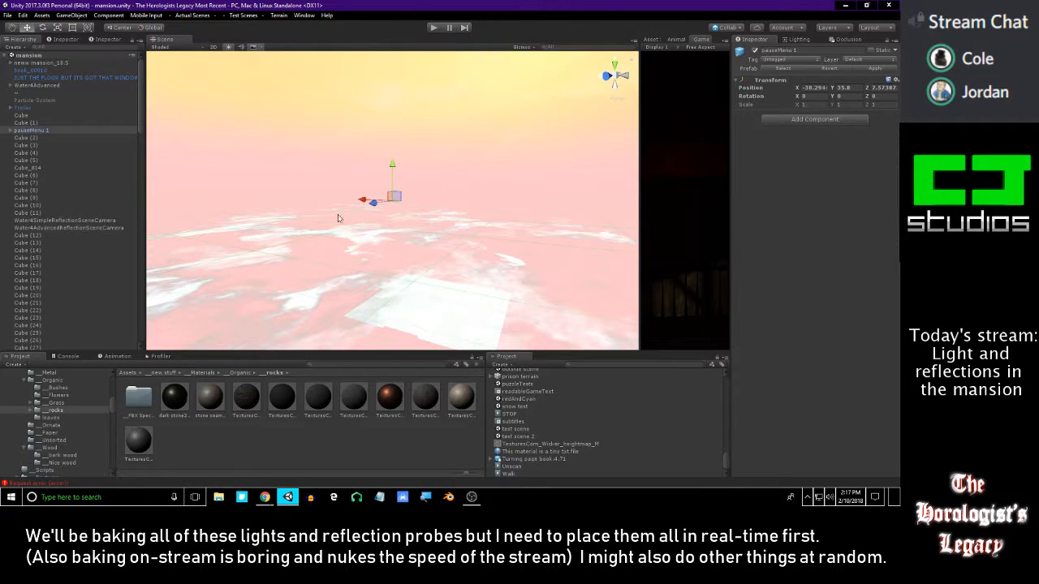
{"action": "left_click", "coordinate": [100, 213]}
{"action": "key", "text": "f"}
{"action": "left_click", "coordinate": [395, 441]}
{"action": "right_click_drag", "start_coordinate": [371, 219], "coordinate": [406, 226]}
{"action": "key", "text": "w"}
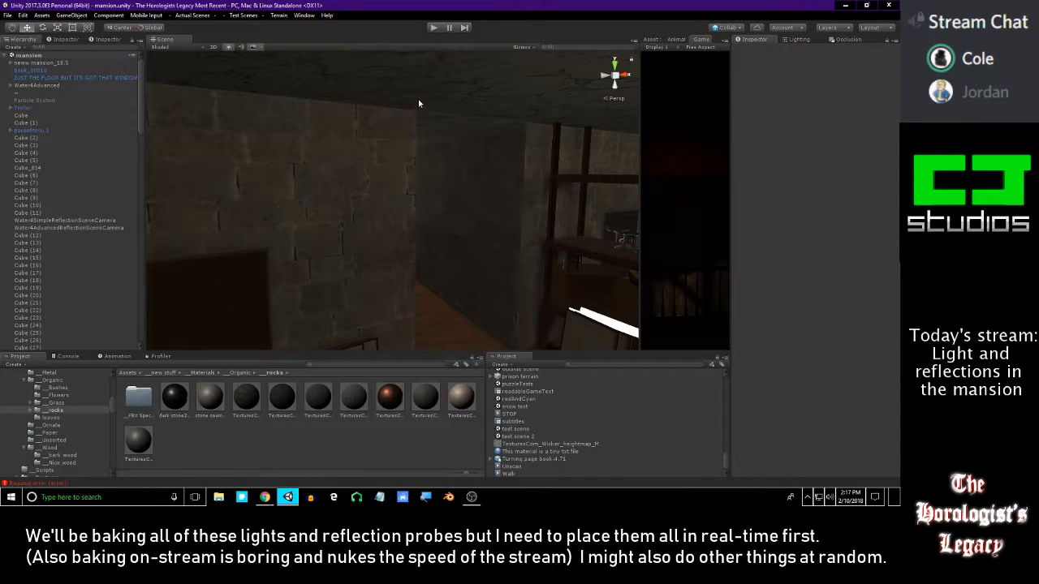
- Play the mansion scene in a maximized game view, look around the red-walled room, and pause the game
{"action": "key", "text": "shift+space"}
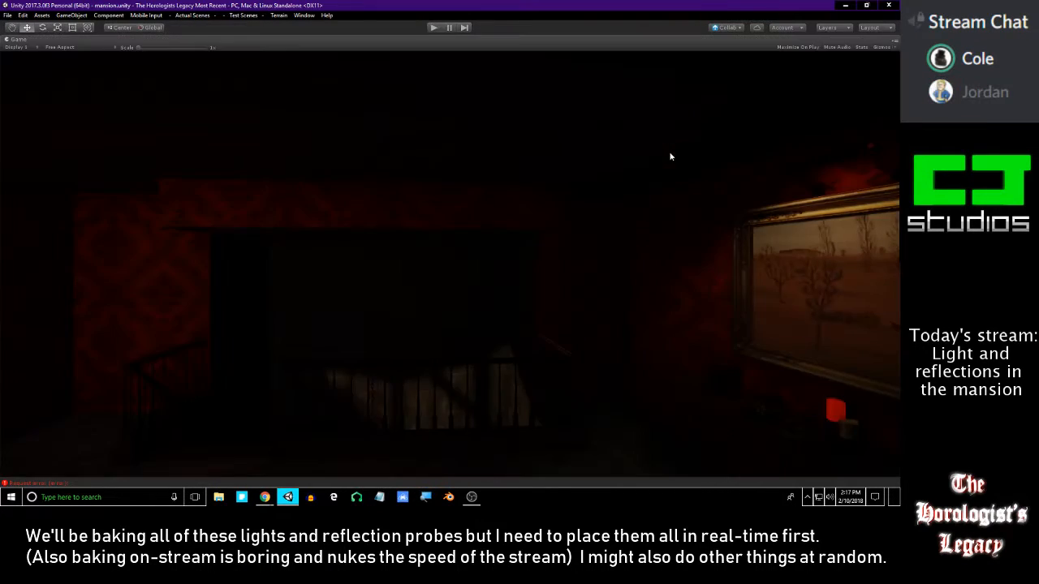
{"action": "left_click", "coordinate": [432, 28]}
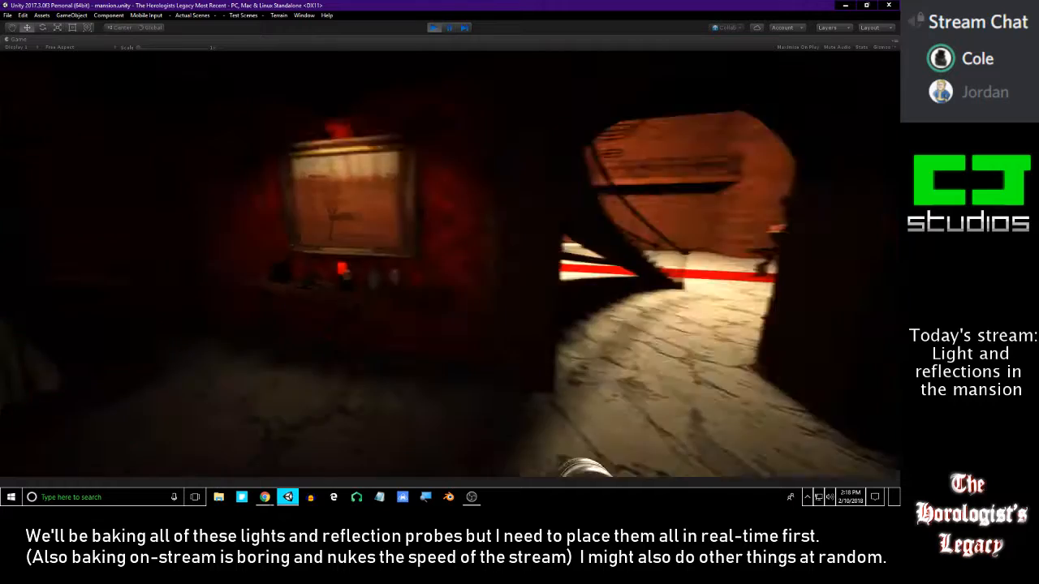
{"action": "key", "text": "w"}
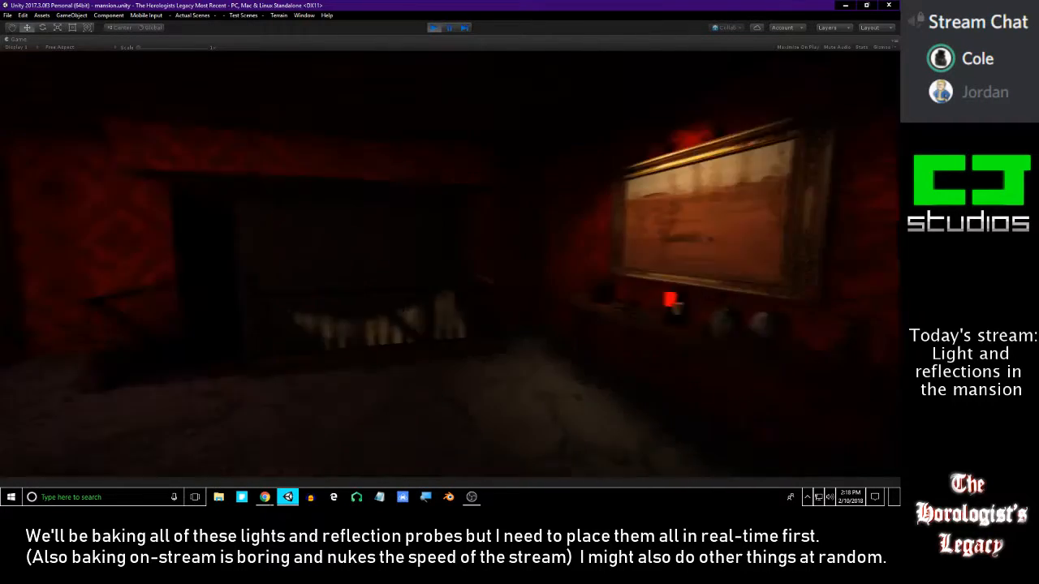
{"action": "key", "text": "Escape"}
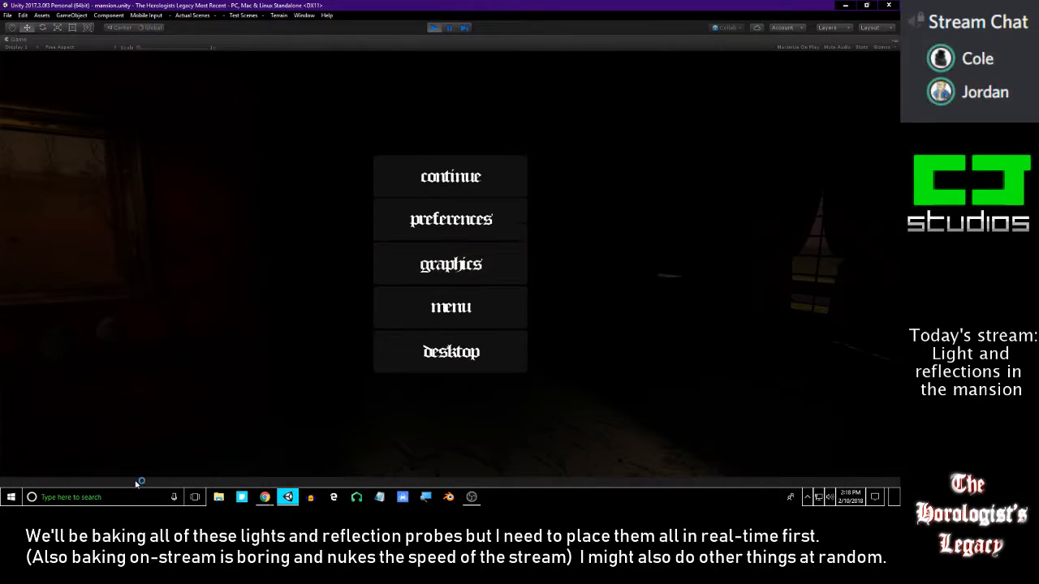
- Search the computer for Fraps and launch it over the paused game
{"action": "left_click", "coordinate": [117, 499]}
{"action": "type", "text": "fraps"}
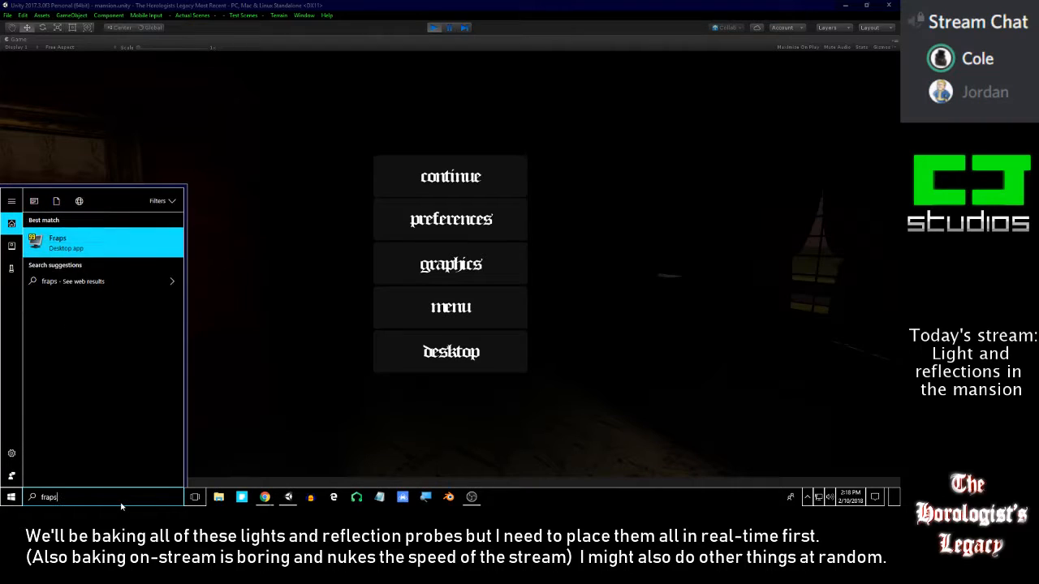
{"action": "key", "text": "Return"}
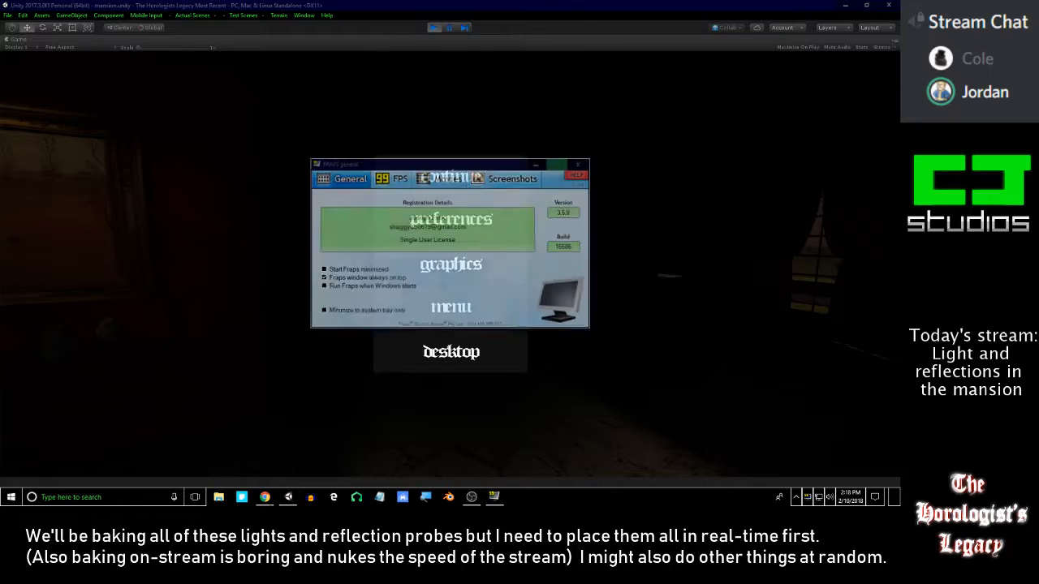
- Minimize the Fraps window, resume the paused game, and walk from the red-walled room toward the arched doorway
{"action": "left_click", "coordinate": [536, 164]}
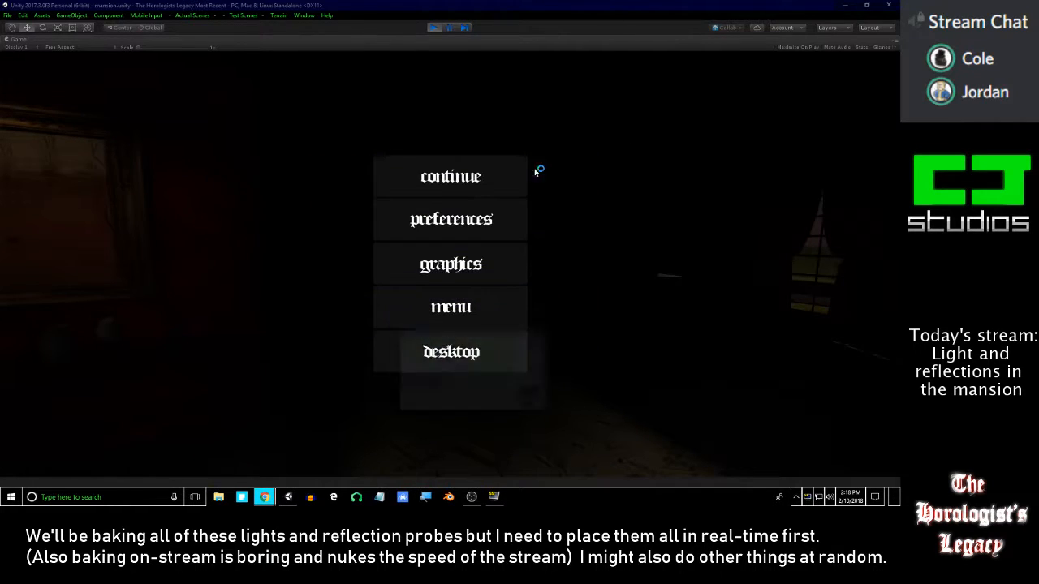
{"action": "left_click", "coordinate": [467, 176]}
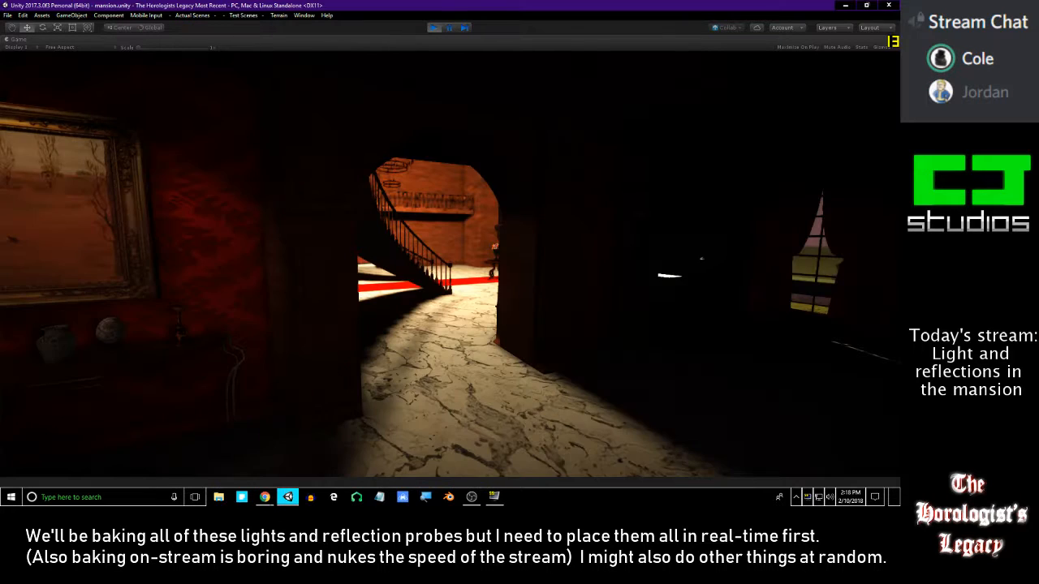
{"action": "key", "text": "w"}
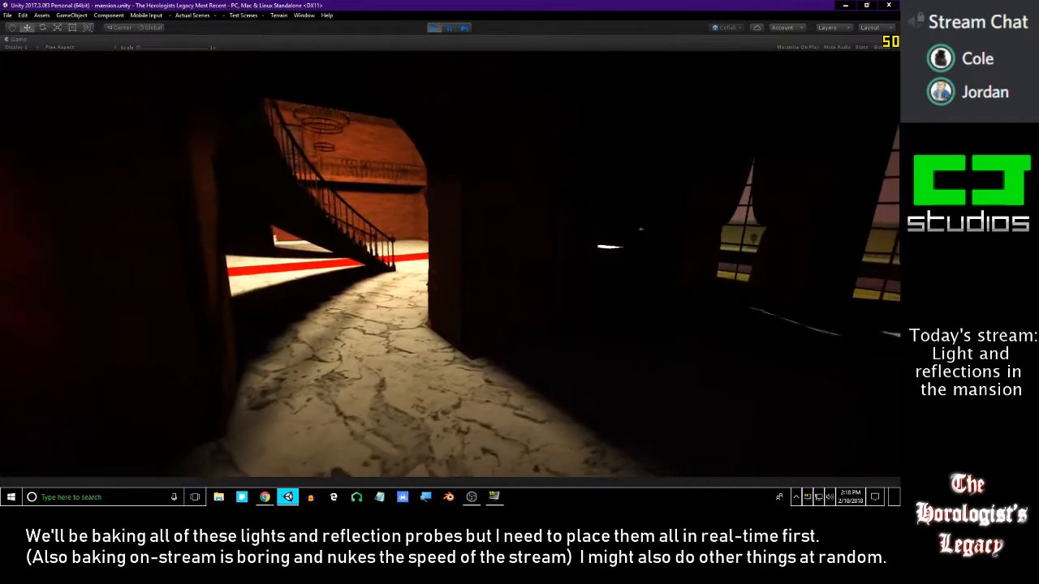
{"action": "key", "text": "w"}
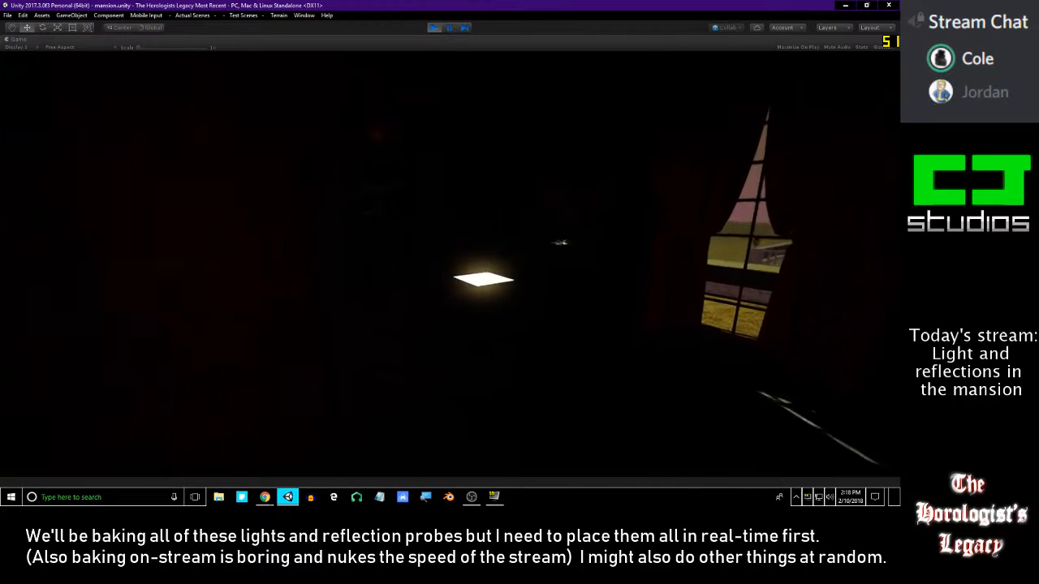
- Examine the lighting around the glowing square surface and the potted plant in the dark room beside the doorway
{"action": "key", "text": "d"}
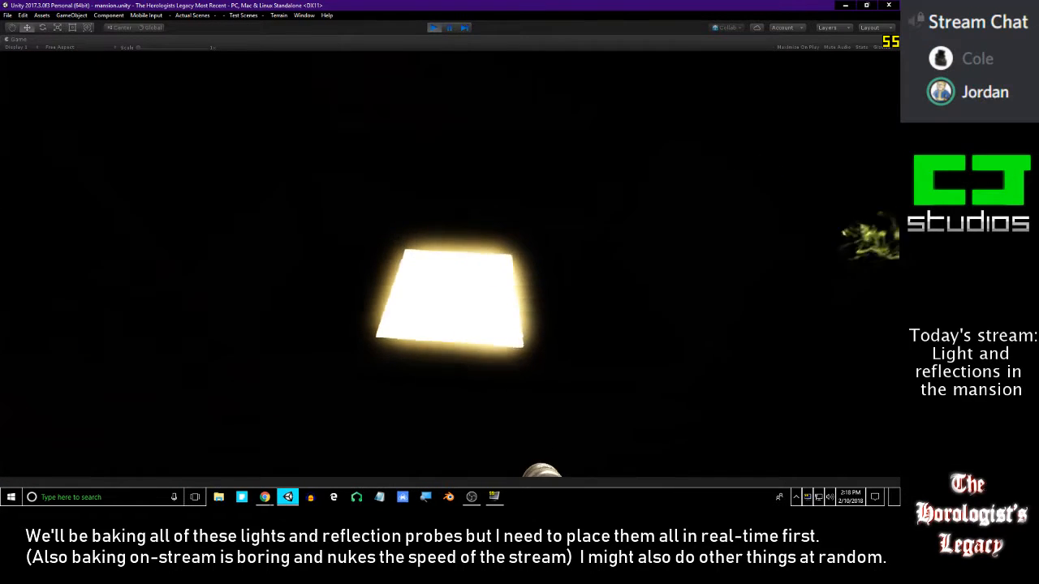
{"action": "key", "text": "w"}
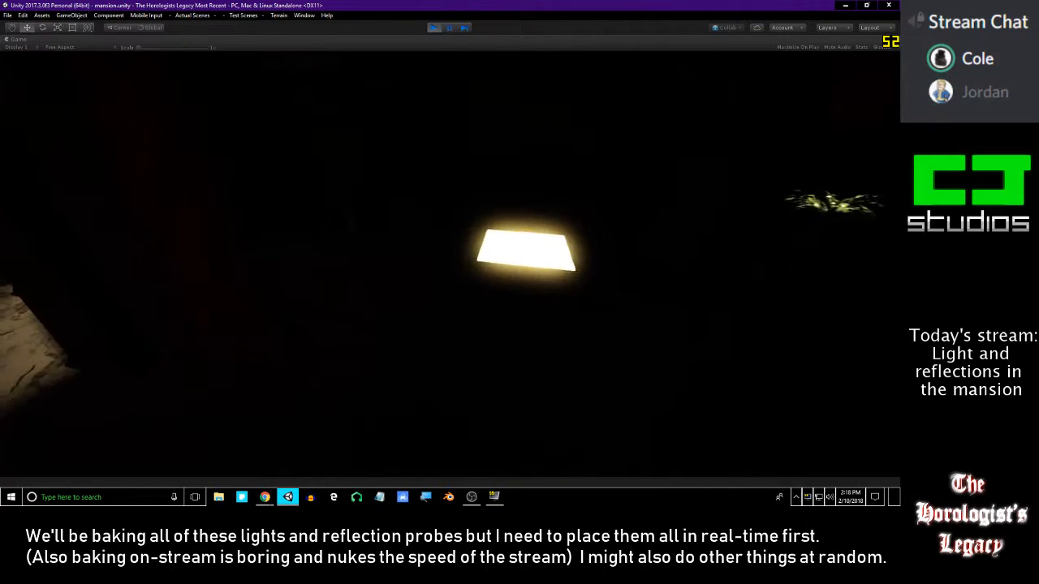
{"action": "key", "text": "w"}
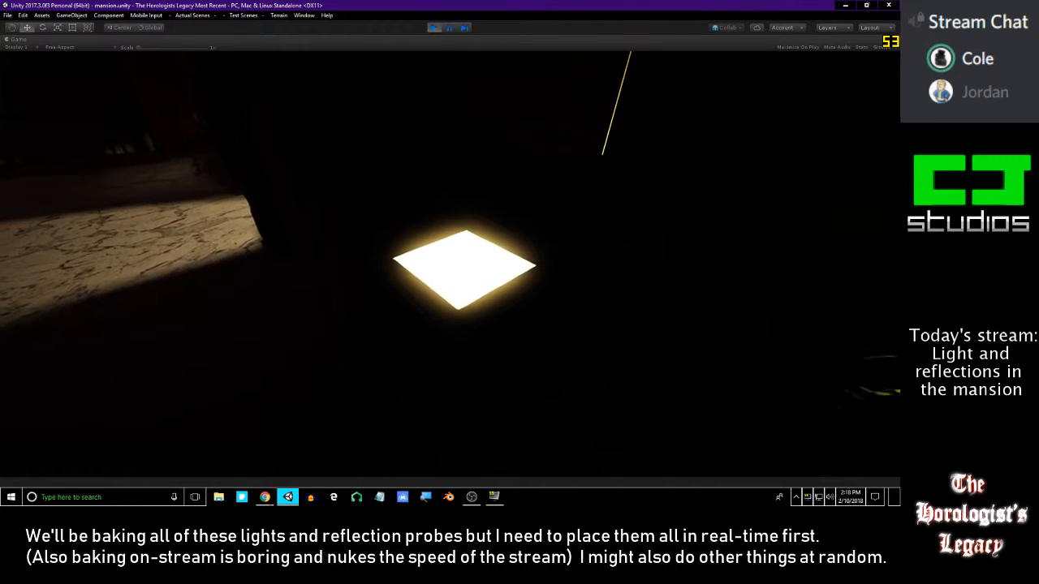
{"action": "key", "text": "a"}
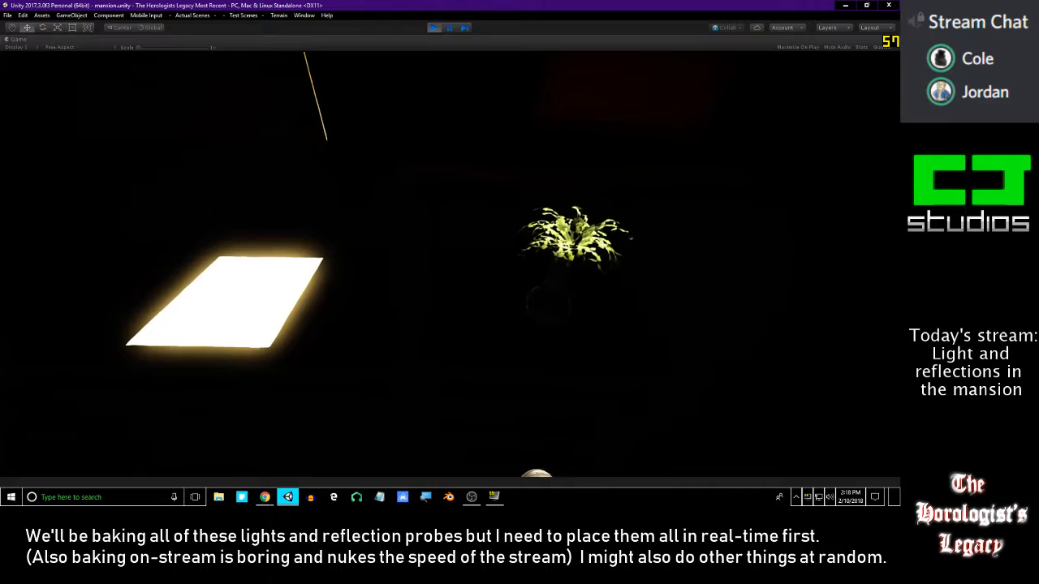
{"action": "key", "text": "a"}
{"action": "key", "text": "w"}
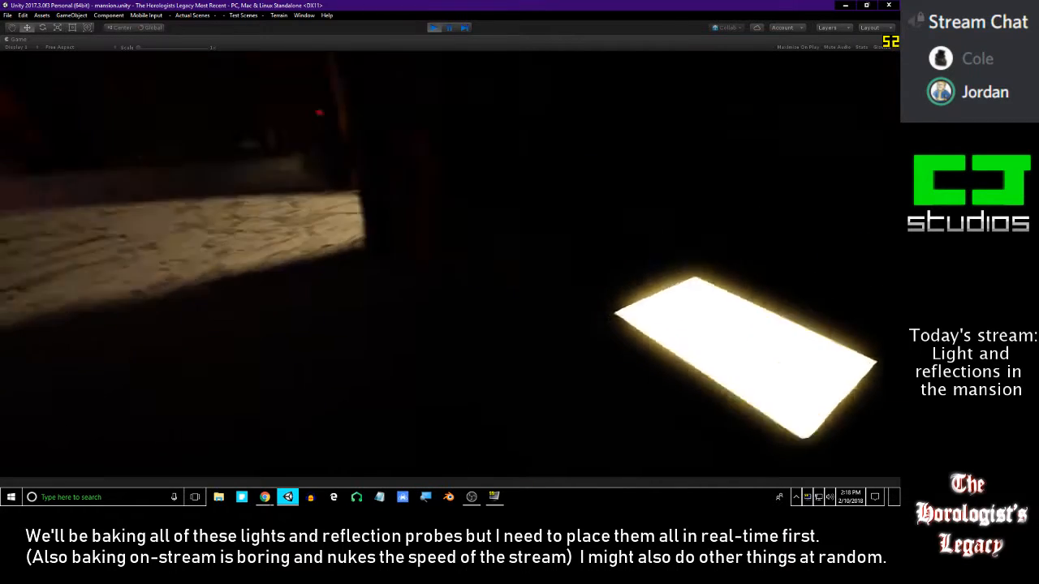
{"action": "key", "text": "w"}
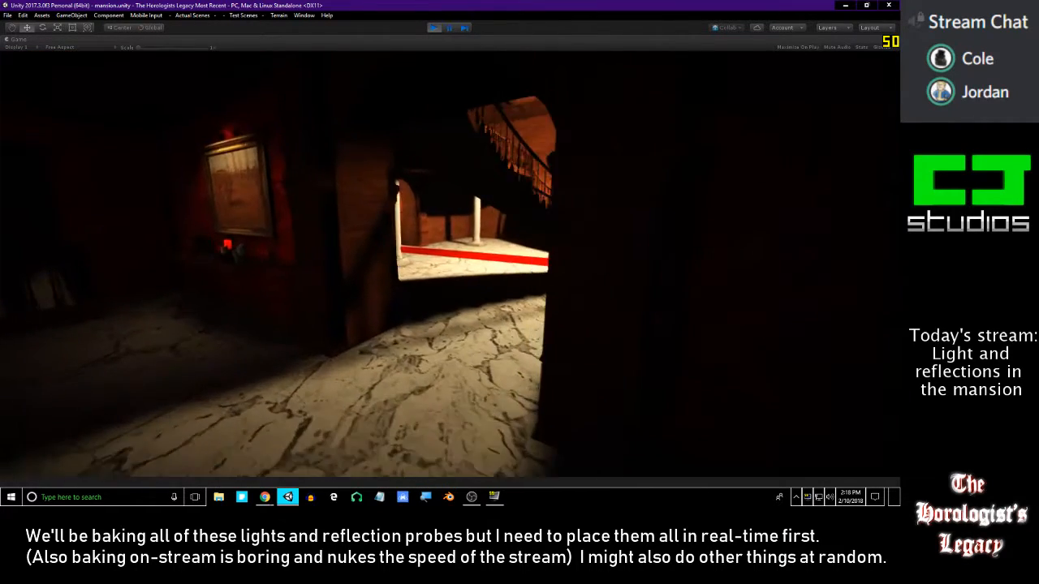
- Walk through the entrance hall and inspect the shadows, red carpet and space beneath the curved staircase
{"action": "key", "text": "w"}
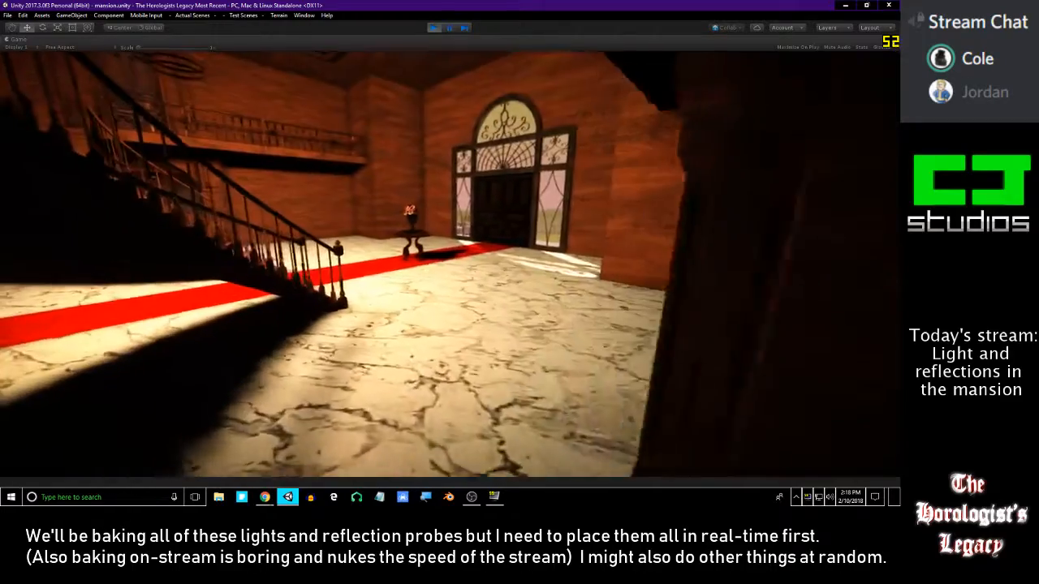
{"action": "key", "text": "w"}
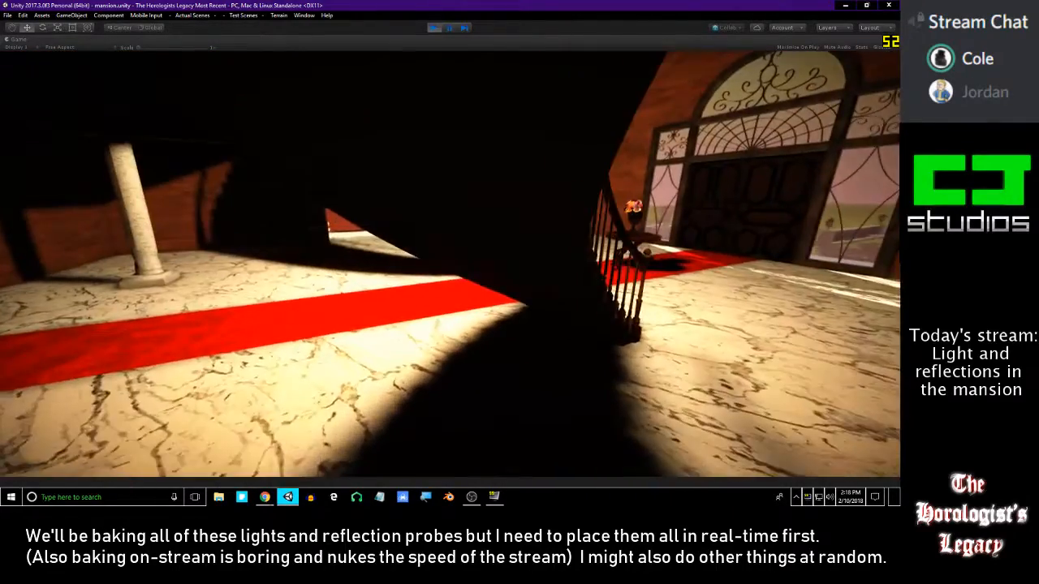
{"action": "key", "text": "d"}
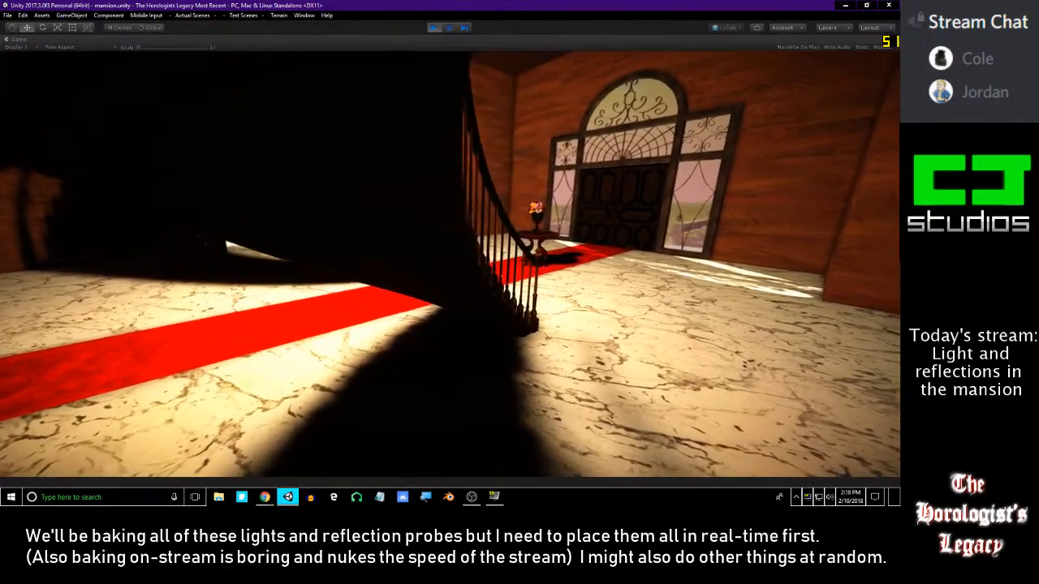
{"action": "key", "text": "d"}
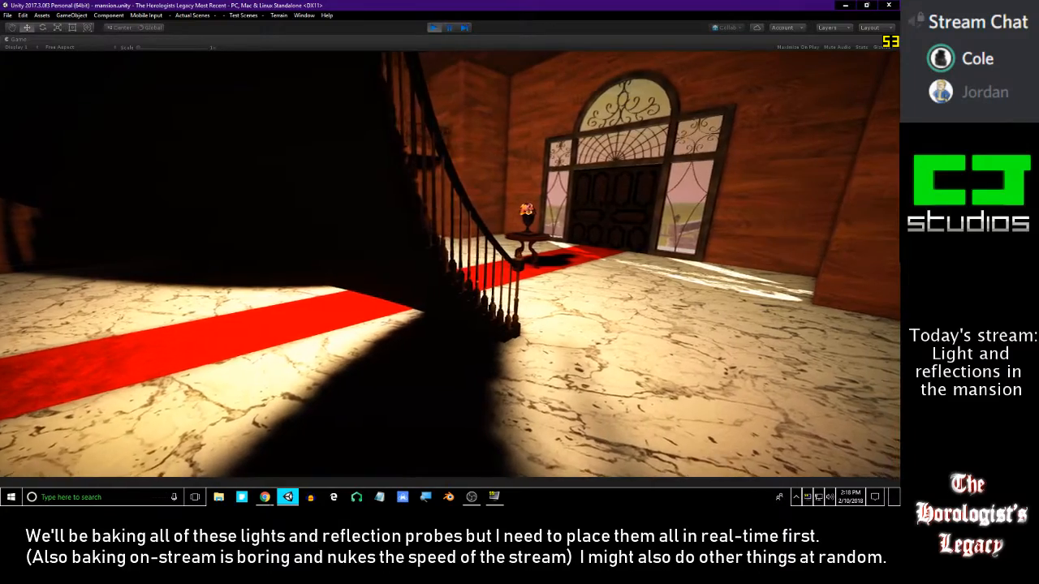
{"action": "key", "text": "w"}
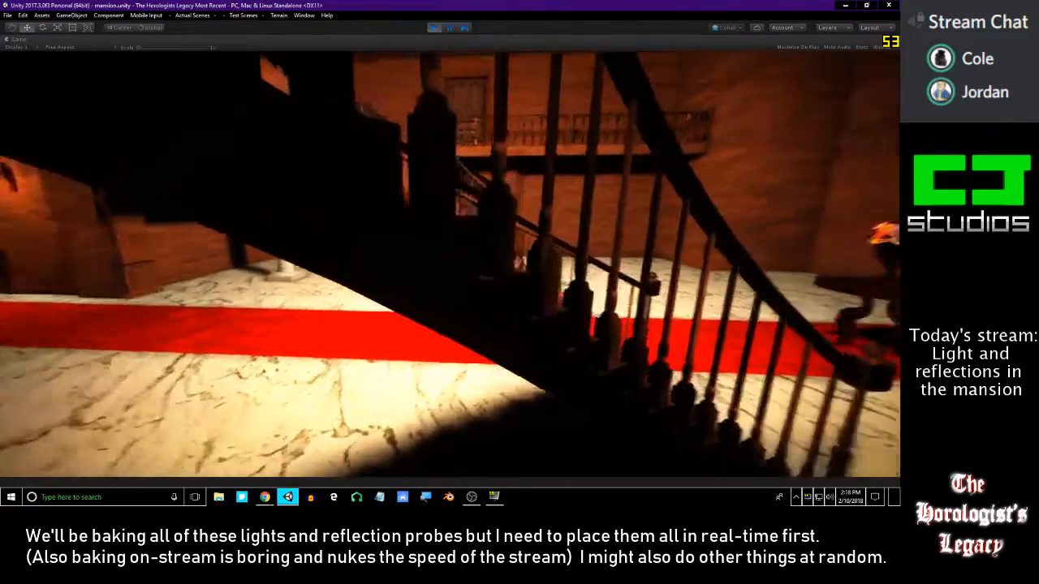
{"action": "key", "text": "w"}
{"action": "key", "text": "a"}
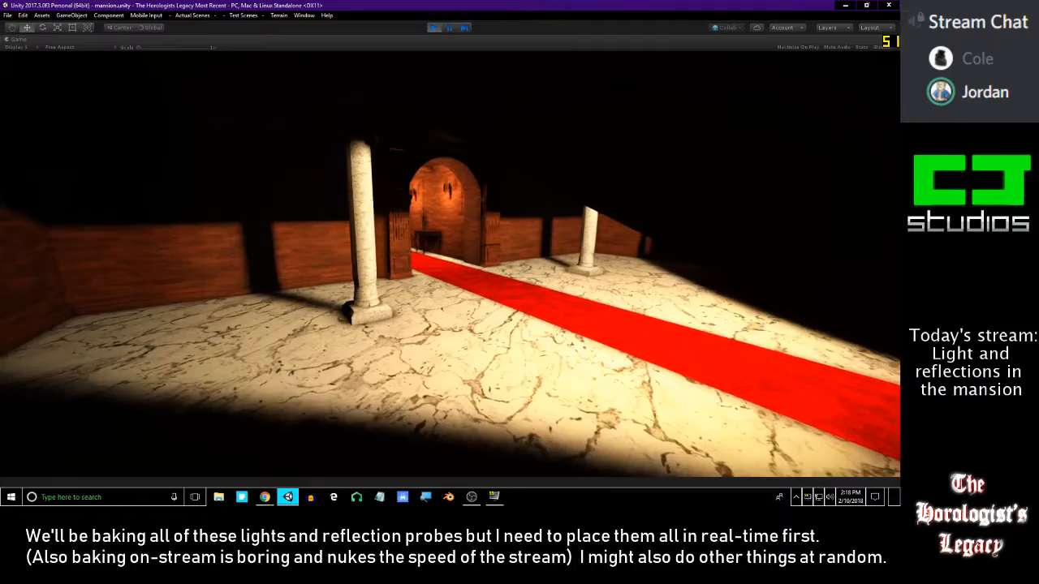
{"action": "key", "text": "a"}
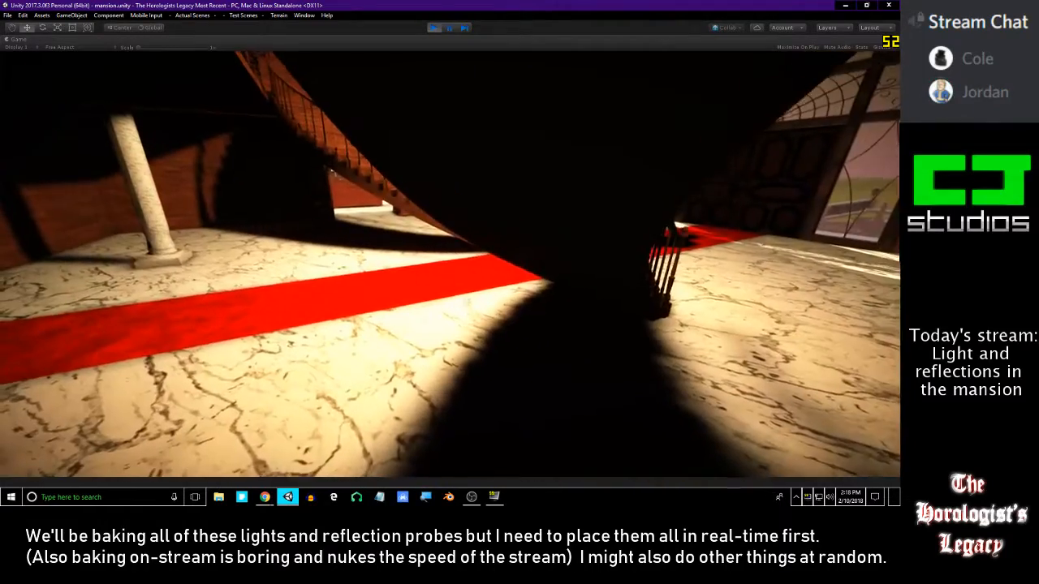
{"action": "key", "text": "a"}
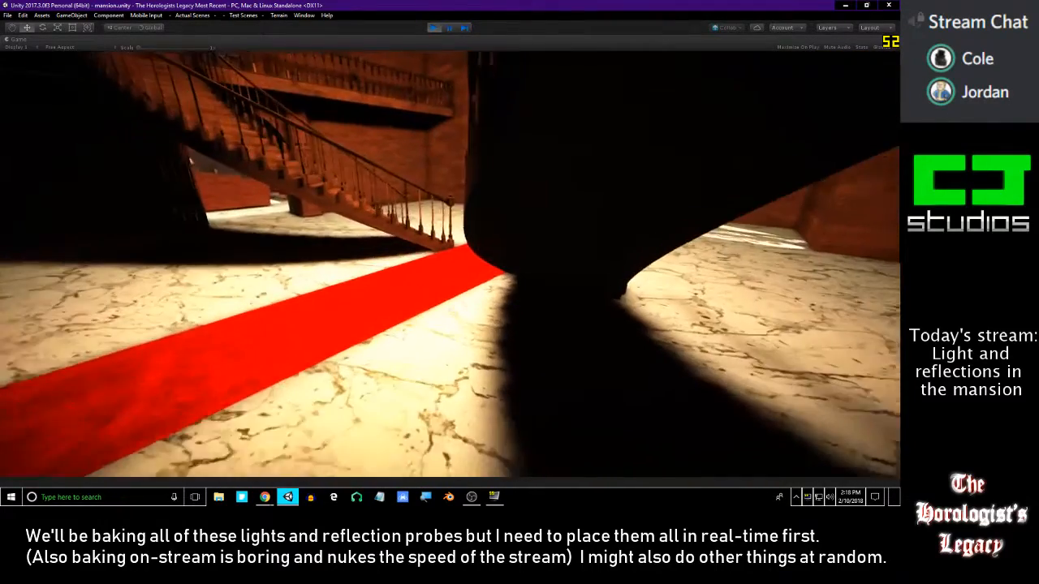
{"action": "key", "text": "a"}
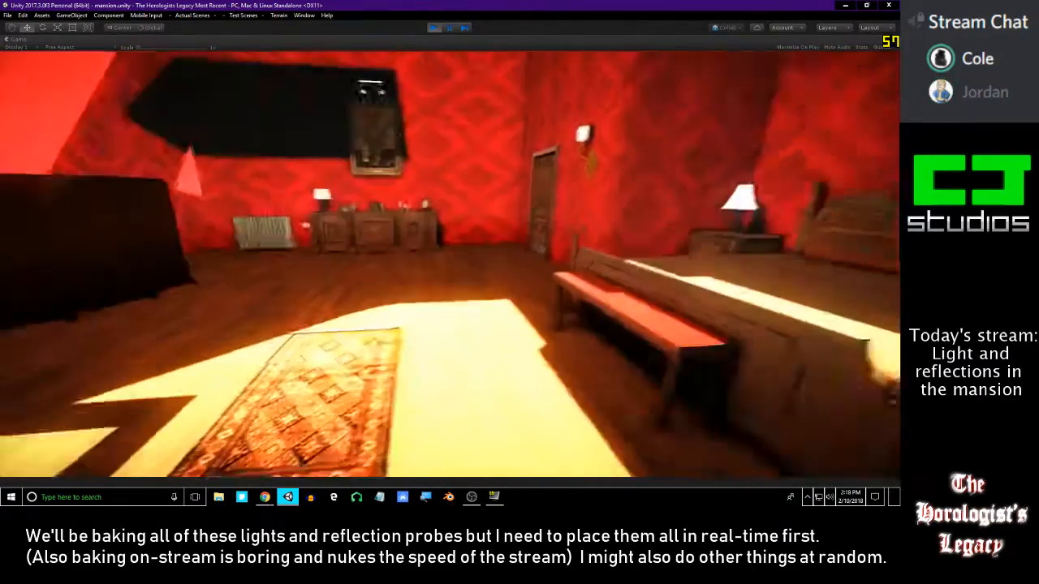
- Pause the game in the red bedroom, stop play mode, and play the mansion scene again
{"action": "key", "text": "Escape"}
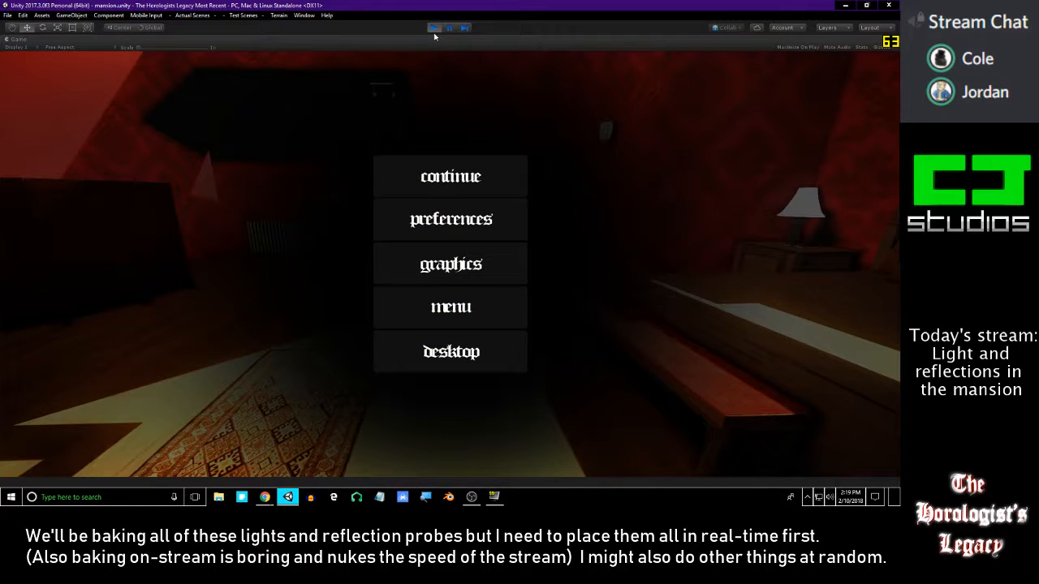
{"action": "left_click", "coordinate": [435, 31]}
{"action": "left_click", "coordinate": [434, 31]}
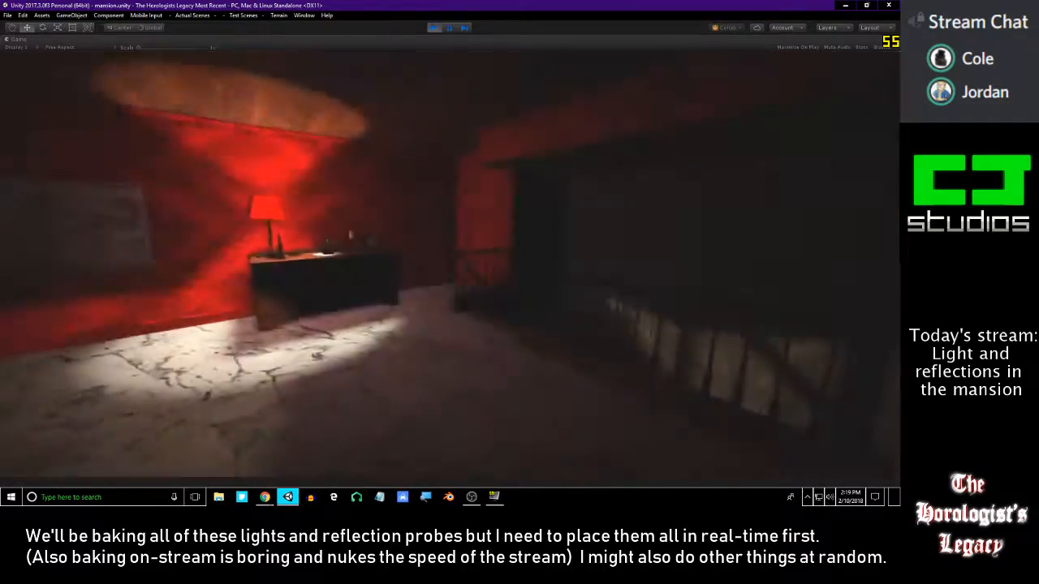
- Walk to the underside of the curved staircase, jump there to test its collision, and stop play mode
{"action": "key", "text": "w"}
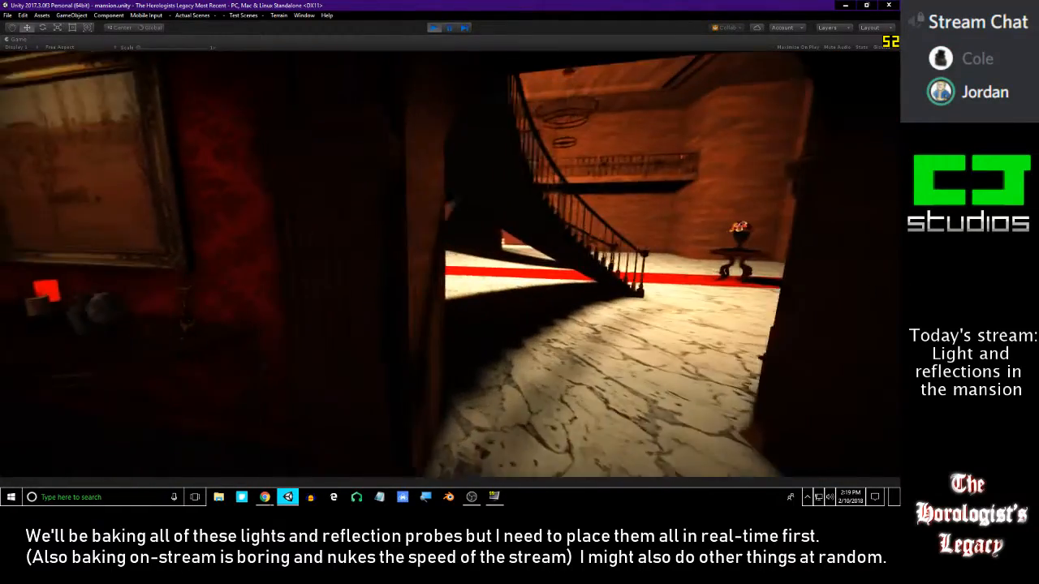
{"action": "key", "text": "w"}
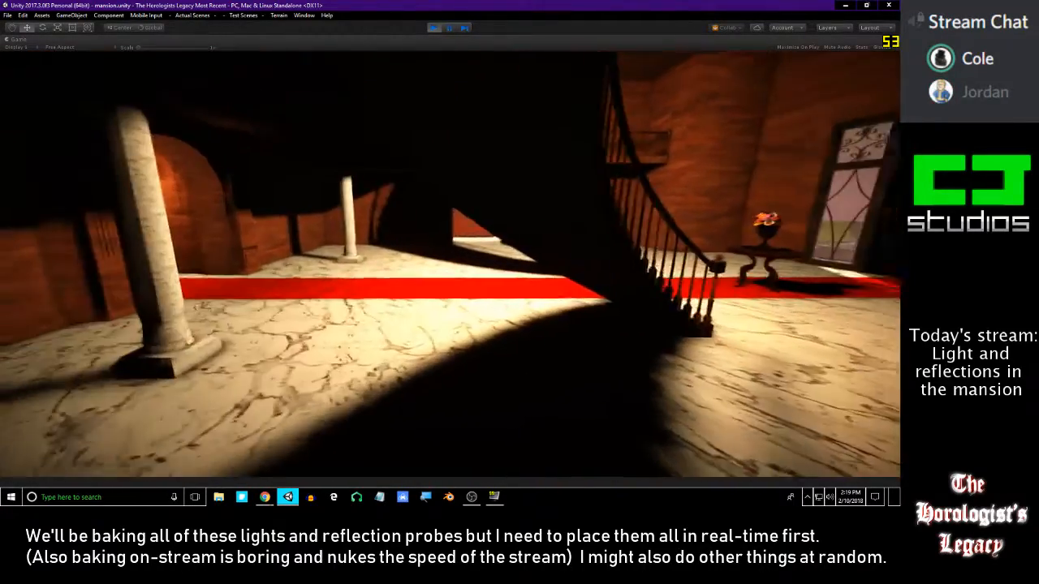
{"action": "key", "text": "w"}
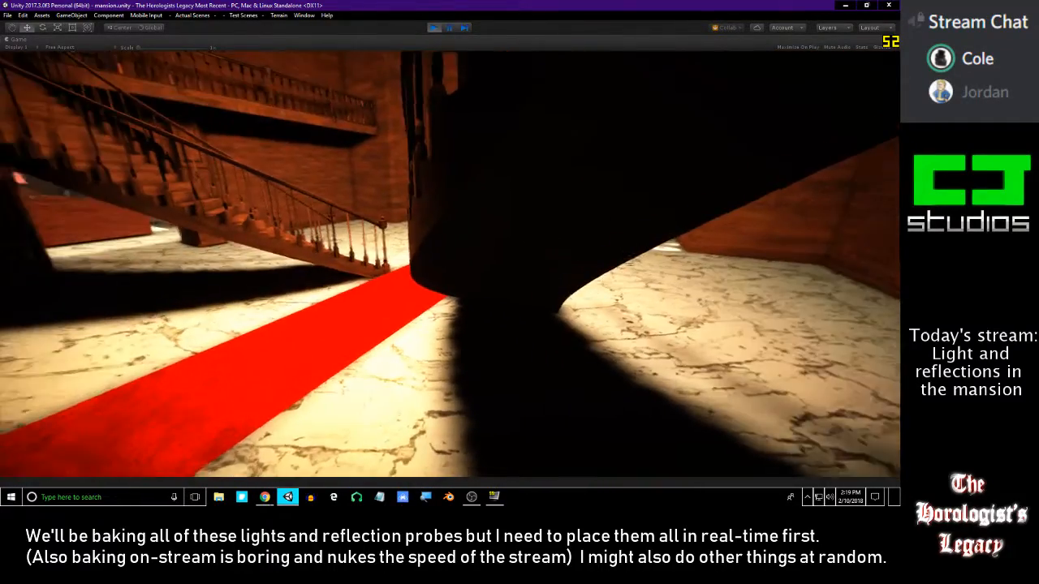
{"action": "key", "text": "space"}
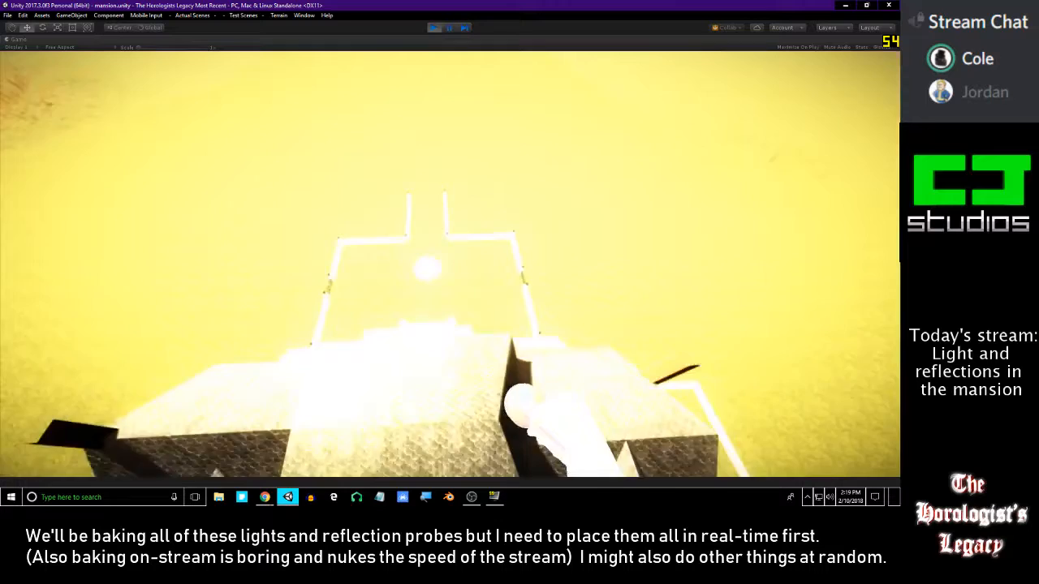
{"action": "key", "text": "Escape"}
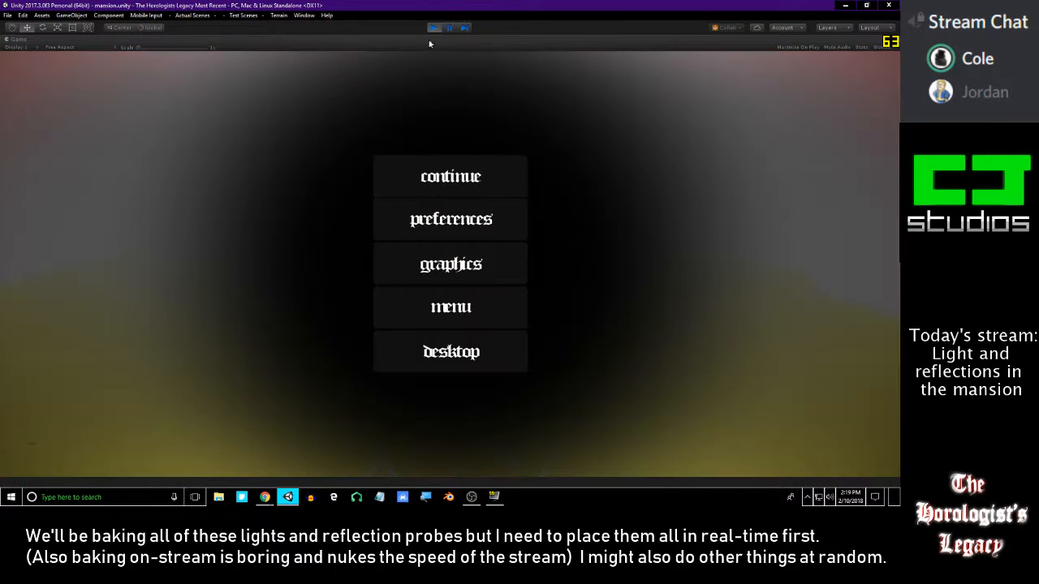
{"action": "left_click", "coordinate": [433, 27]}
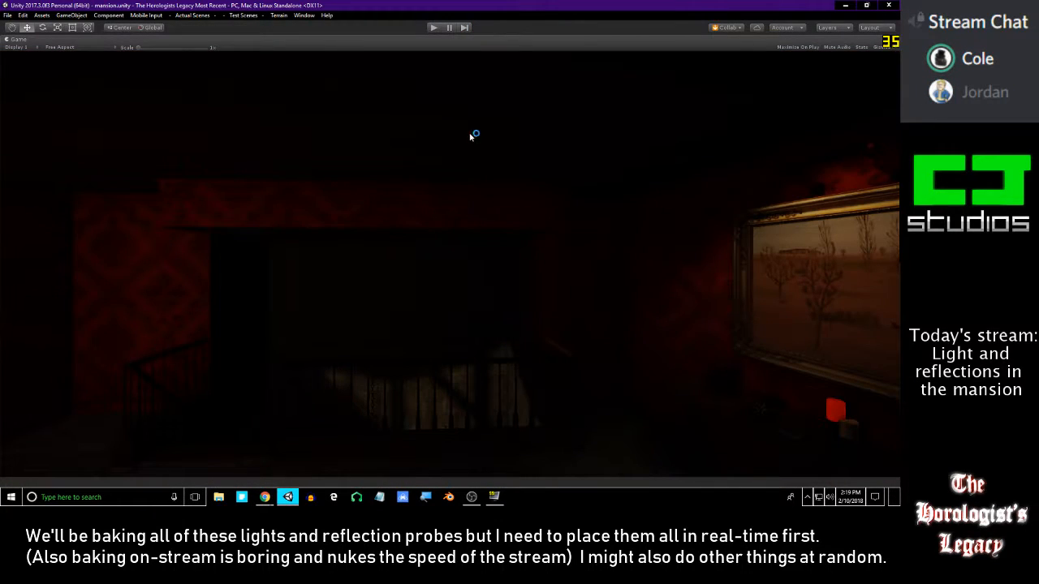
{"action": "key", "text": "alt+Tab"}
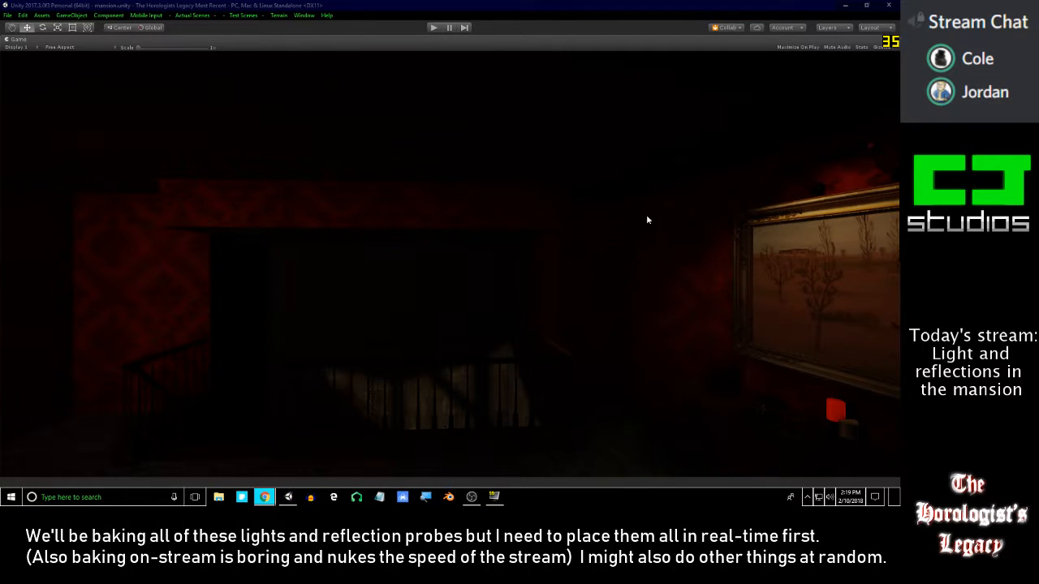
{"action": "key", "text": "alt+Tab"}
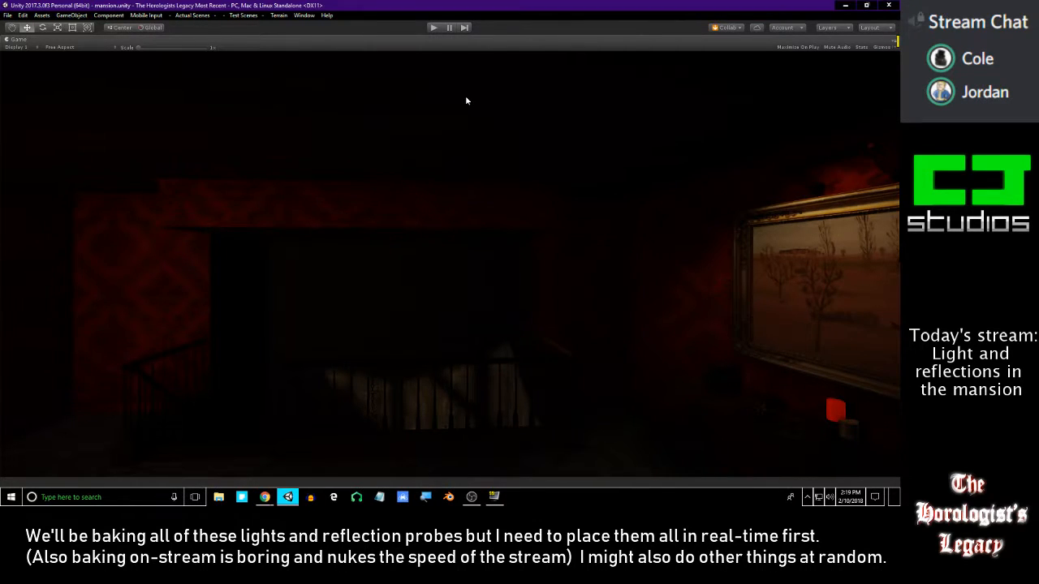
- Inspect the entrance-hall staircase by selecting its baluster bases, its railing spindles and the curved stair mesh
{"action": "right_click_drag", "start_coordinate": [419, 157], "coordinate": [411, 201]}
{"action": "left_click", "coordinate": [421, 192]}
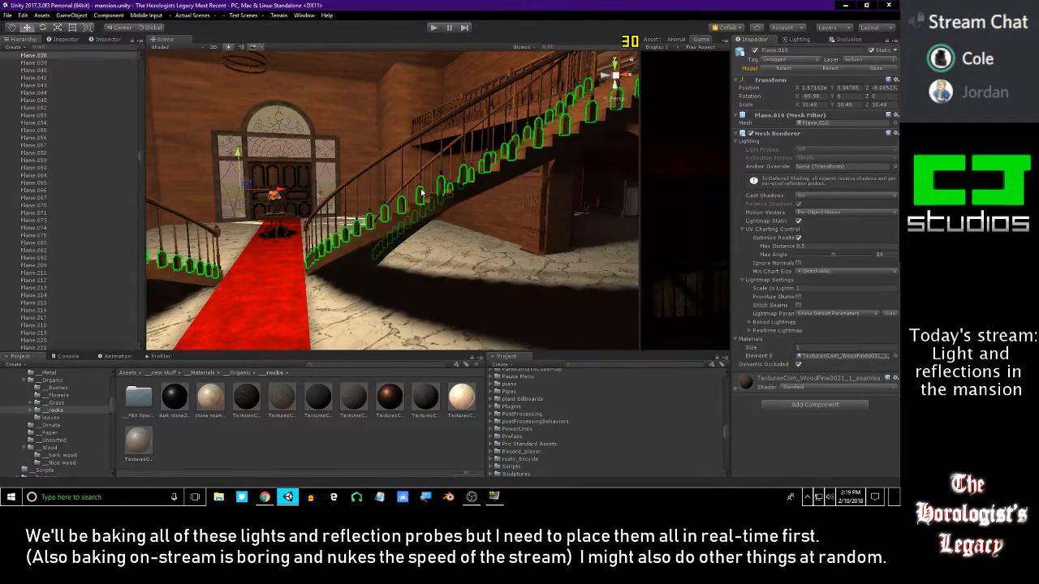
{"action": "right_click_drag", "start_coordinate": [421, 189], "coordinate": [419, 203]}
{"action": "left_click", "coordinate": [418, 227]}
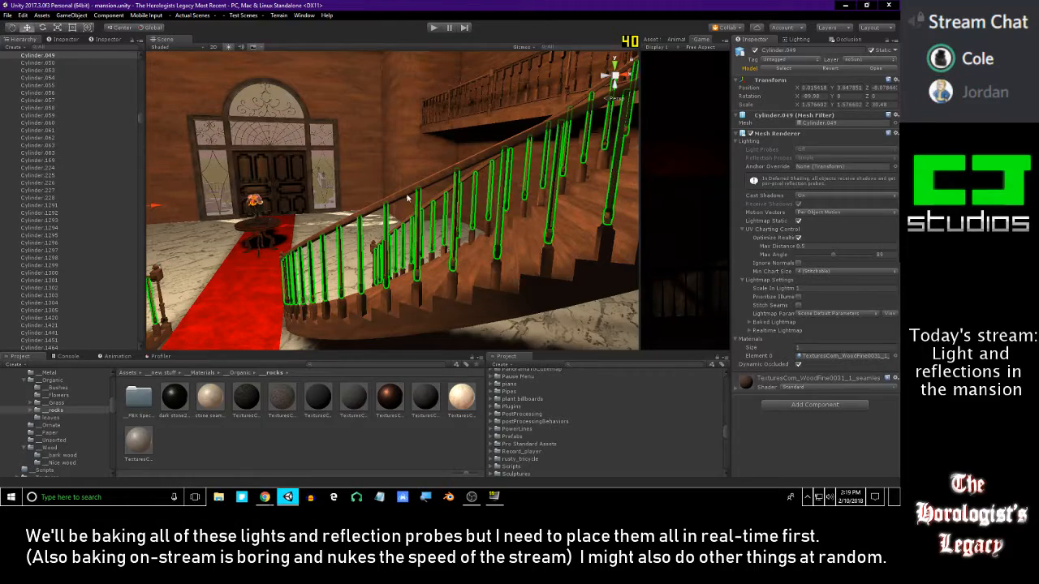
{"action": "right_click_drag", "start_coordinate": [435, 283], "coordinate": [533, 273]}
{"action": "left_click", "coordinate": [462, 271]}
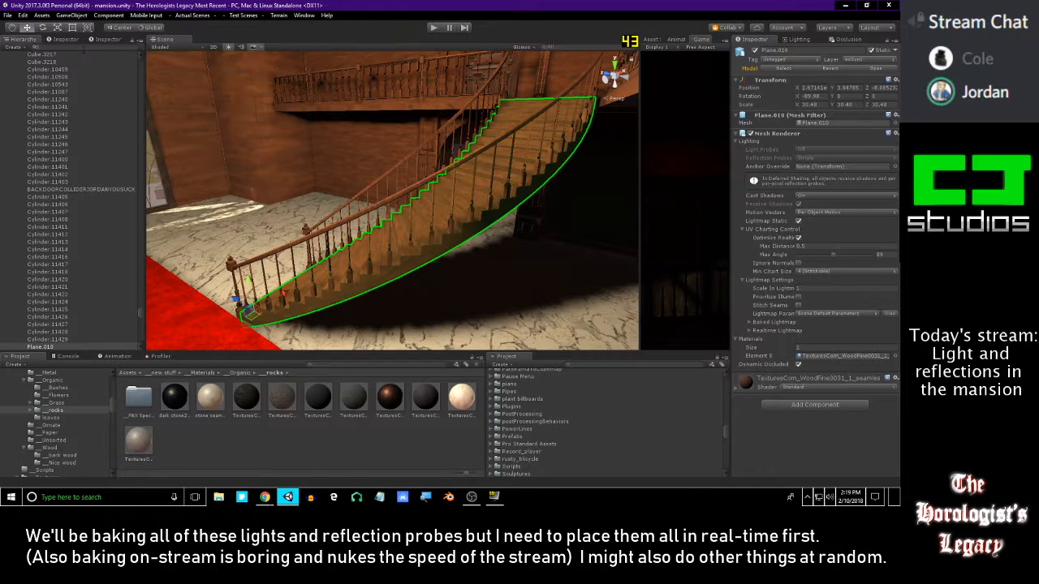
- Search the scene objects for "ramp", select and frame the stair ramp collider, and clear the search
{"action": "type", "text": "ramp"}
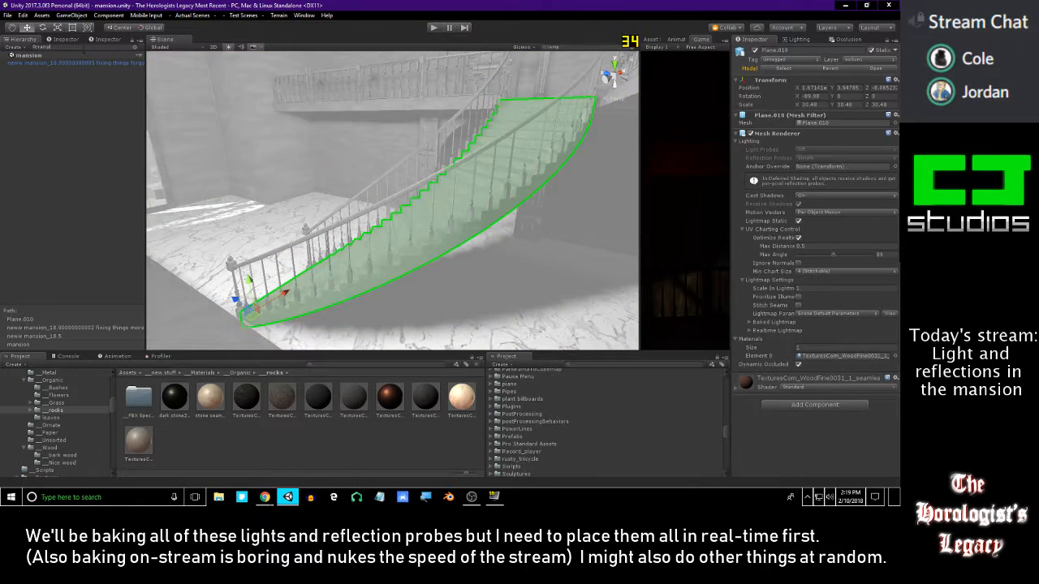
{"action": "double_click", "coordinate": [89, 63]}
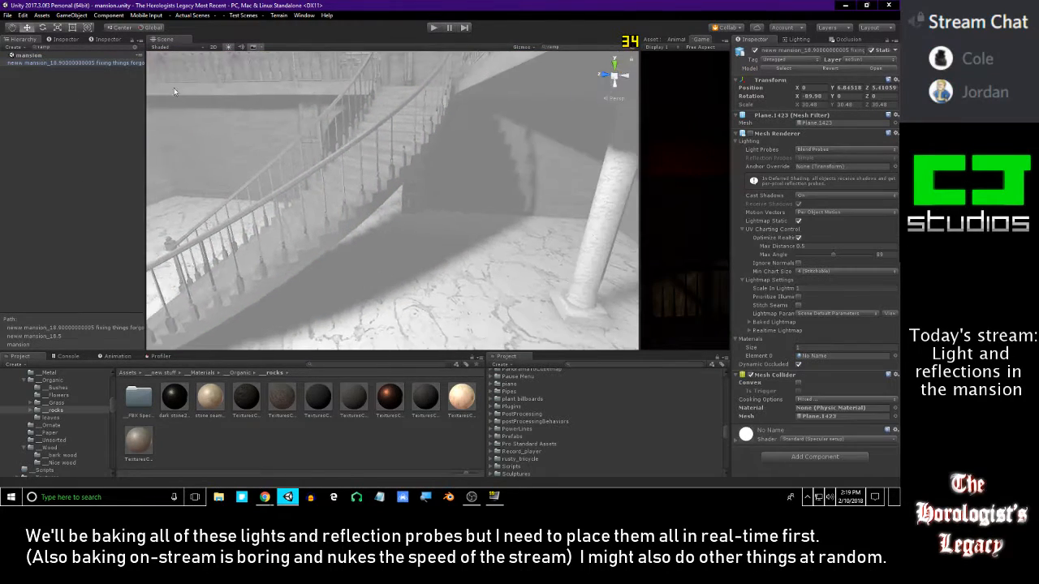
{"action": "left_click", "coordinate": [138, 47]}
{"action": "right_click_drag", "start_coordinate": [339, 215], "coordinate": [495, 253]}
{"action": "scroll", "coordinate": [74, 322], "scroll_direction": "down", "scroll_amount": 6}
{"action": "scroll", "coordinate": [75, 322], "scroll_direction": "up", "scroll_amount": 2}
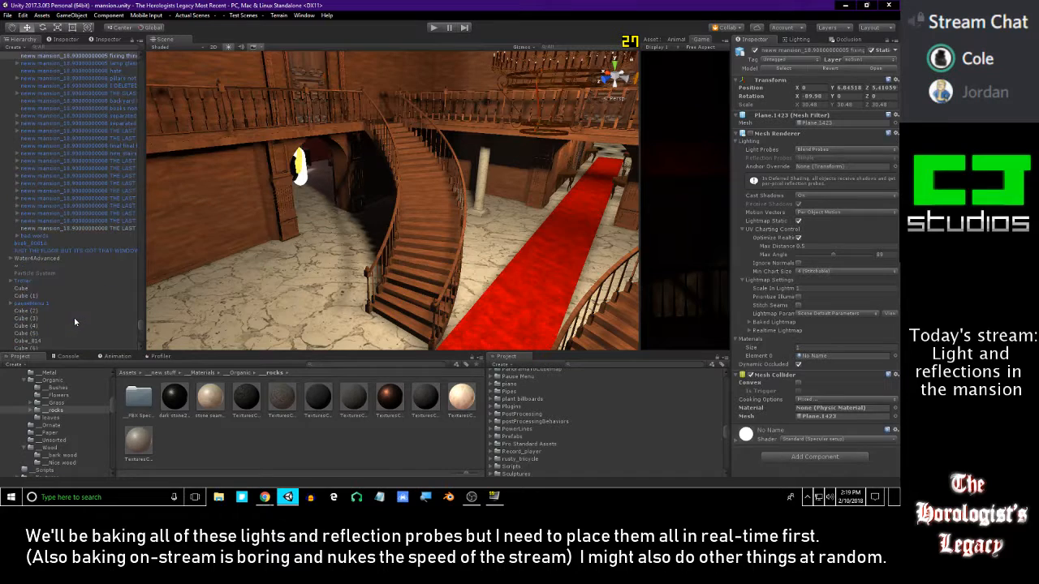
- Go through the mansion mesh objects one by one to find the mesh collider under the curved entrance staircase
{"action": "left_click", "coordinate": [116, 176]}
{"action": "key", "text": "Down"}
{"action": "key", "text": "Down"}
{"action": "key", "text": "Down"}
{"action": "key", "text": "Down"}
{"action": "key", "text": "Down"}
{"action": "key", "text": "Down"}
{"action": "key", "text": "Down"}
{"action": "key", "text": "Down"}
{"action": "key", "text": "Down"}
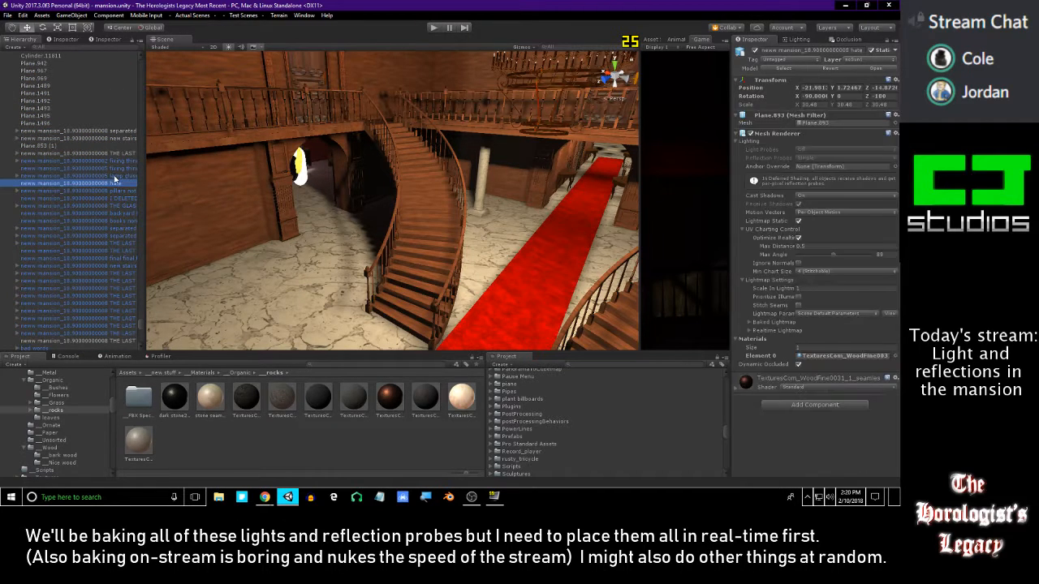
{"action": "key", "text": "Up"}
{"action": "key", "text": "Up"}
{"action": "key", "text": "Up"}
{"action": "key", "text": "Up"}
{"action": "key", "text": "Up"}
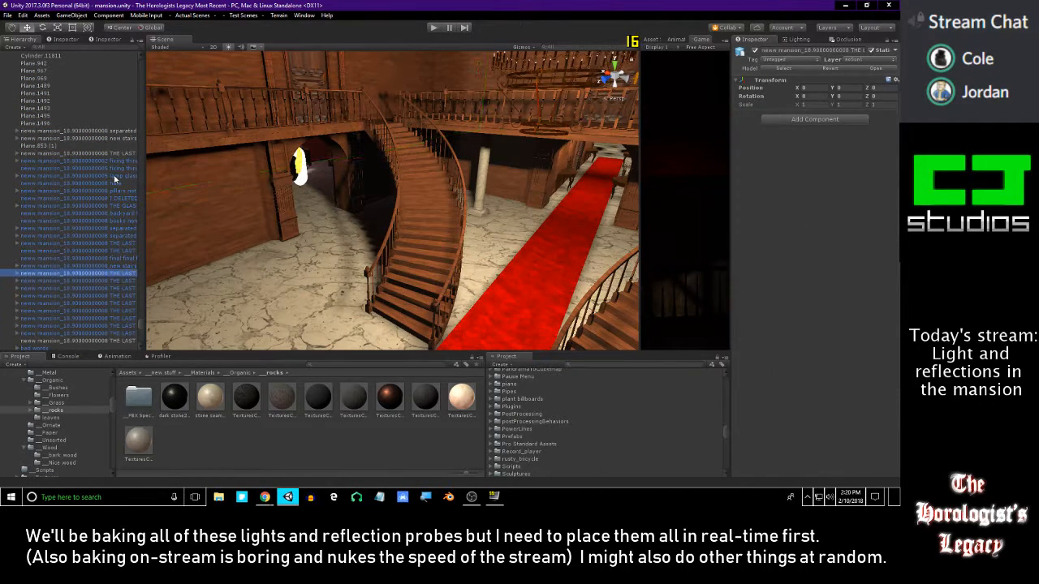
{"action": "right_click_drag", "start_coordinate": [439, 170], "coordinate": [326, 160]}
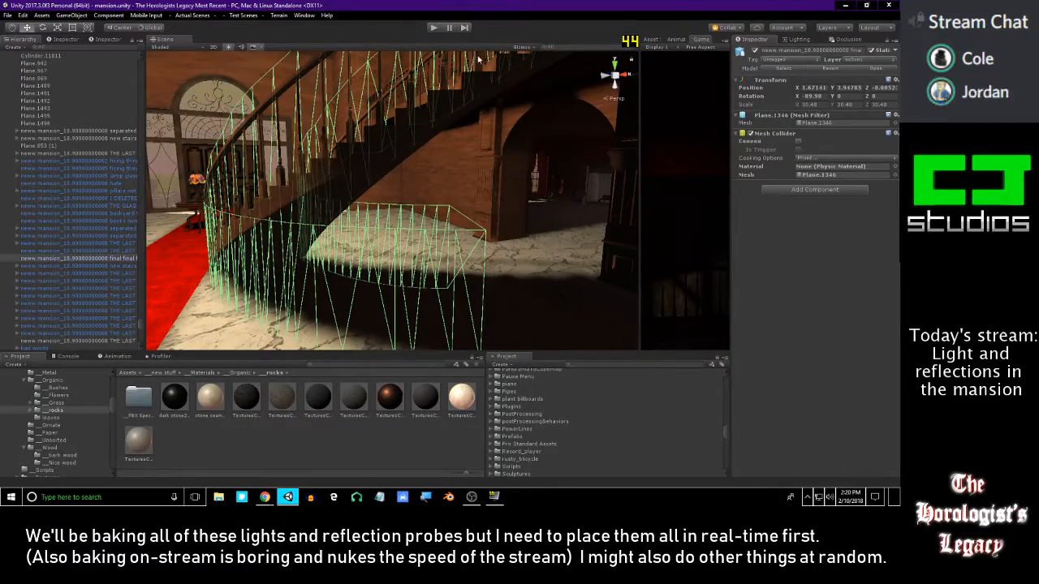
- Widen the Game view, play the mansion scene, walk forward toward the red carpet, and open the pause menu
{"action": "left_click_drag", "start_coordinate": [639, 108], "coordinate": [439, 108]}
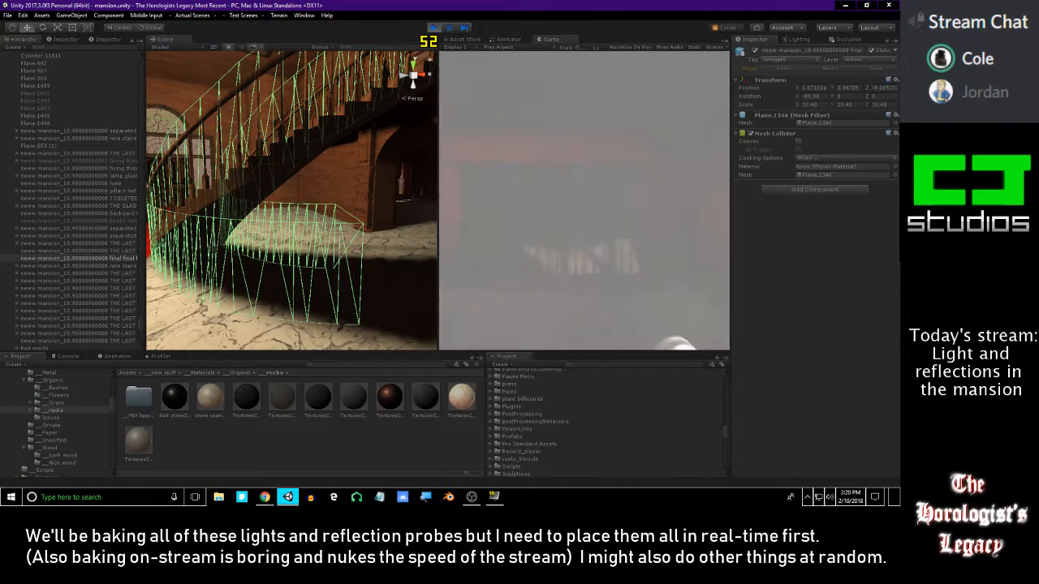
{"action": "key", "text": "w"}
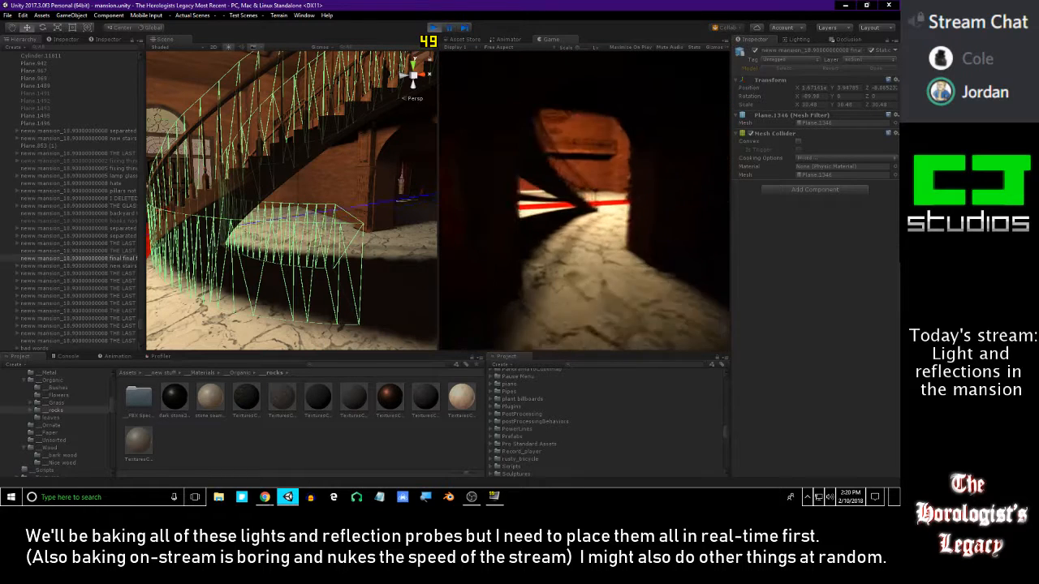
{"action": "key", "text": "Escape"}
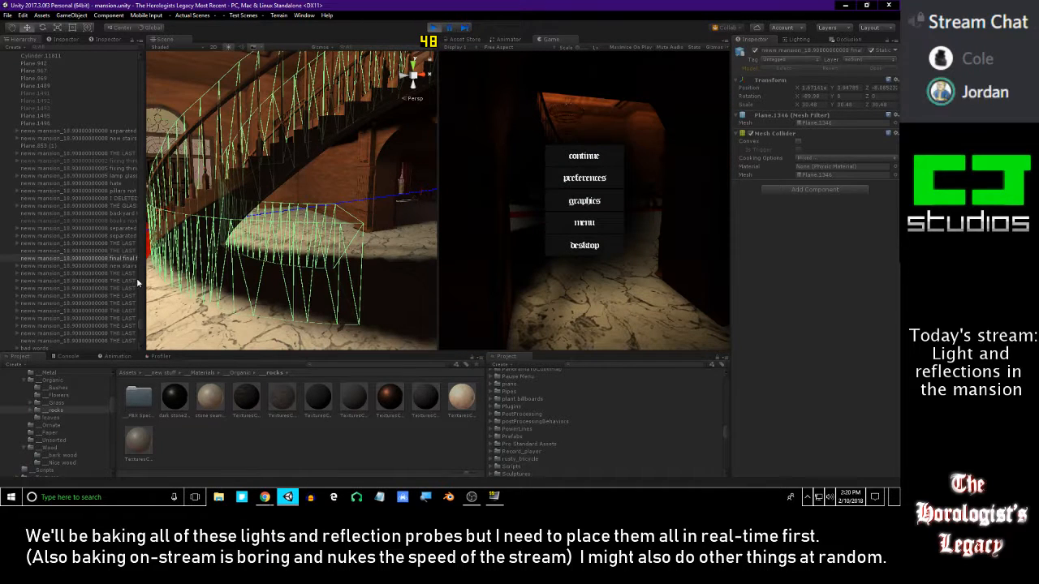
- With the game paused, examine the scene objects one by one from the mansion meshes through the numbered cubes to the cylinders
{"action": "left_click", "coordinate": [90, 265]}
{"action": "key", "text": "Down"}
{"action": "key", "text": "Down"}
{"action": "key", "text": "Down"}
{"action": "key", "text": "Down"}
{"action": "key", "text": "Down"}
{"action": "key", "text": "Down"}
{"action": "key", "text": "Down"}
{"action": "key", "text": "Down"}
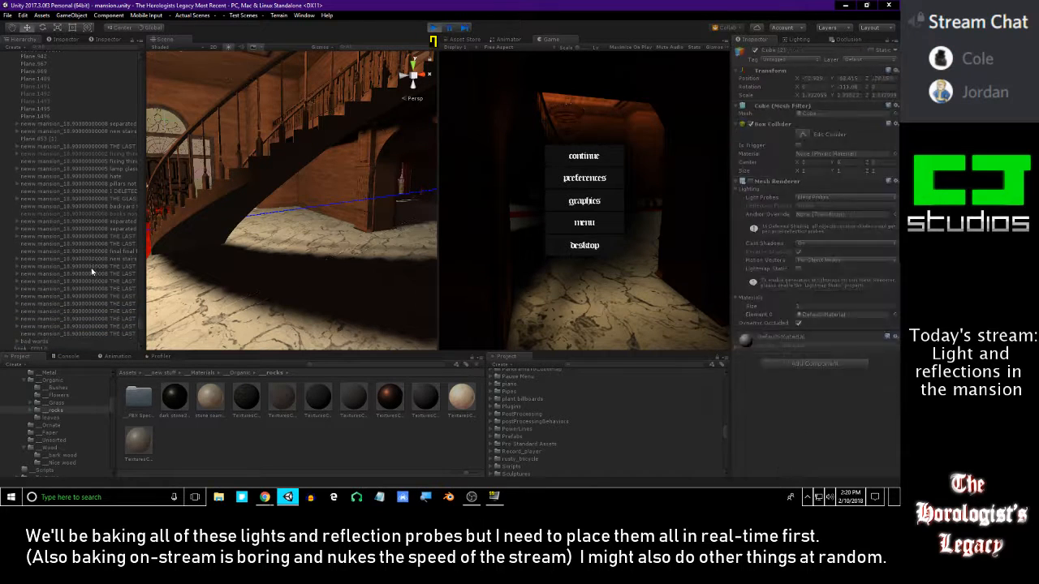
{"action": "key", "text": "Down"}
{"action": "key", "text": "Down"}
{"action": "key", "text": "Down"}
{"action": "key", "text": "Down"}
{"action": "key", "text": "Down"}
{"action": "key", "text": "Down"}
{"action": "key", "text": "Down"}
{"action": "key", "text": "Down"}
{"action": "key", "text": "Down"}
{"action": "key", "text": "Down"}
{"action": "key", "text": "Down"}
{"action": "key", "text": "Down"}
{"action": "key", "text": "Down"}
{"action": "key", "text": "Down"}
{"action": "key", "text": "Down"}
{"action": "key", "text": "Down"}
{"action": "key", "text": "Down"}
{"action": "key", "text": "Down"}
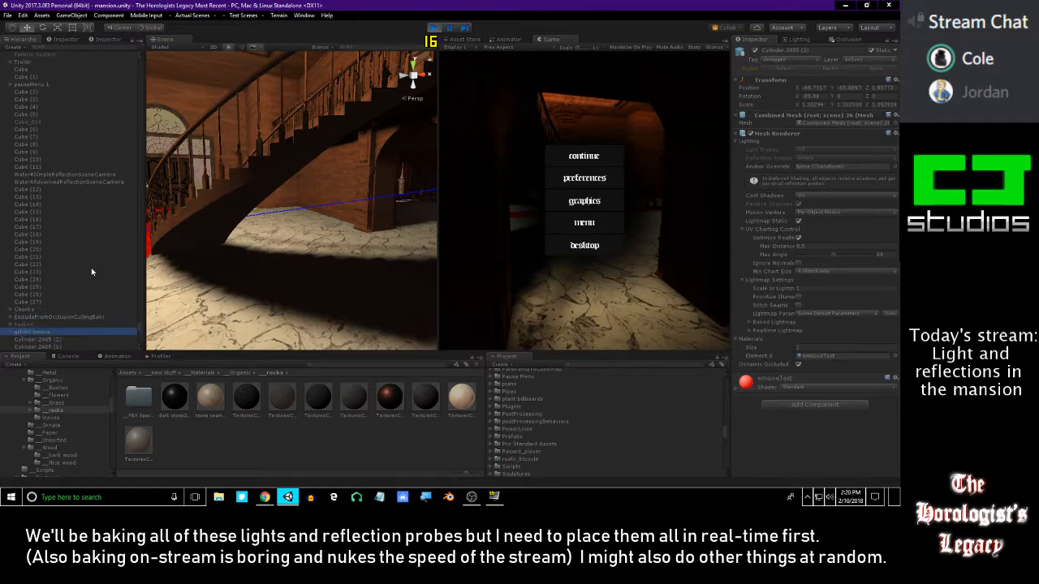
- Recheck the objects around the occlusion-culling exclusion group and badLink, turning the scene view toward the staircase railing
{"action": "key", "text": "Up"}
{"action": "key", "text": "Up"}
{"action": "key", "text": "Up"}
{"action": "key", "text": "Up"}
{"action": "key", "text": "Down"}
{"action": "mouse_move", "coordinate": [255, 258]}
{"action": "right_mouse_down"}
{"action": "mouse_move", "coordinate": [286, 270]}
{"action": "mouse_move", "coordinate": [271, 263]}
{"action": "right_mouse_up"}
{"action": "left_click", "coordinate": [77, 318]}
{"action": "key", "text": "Down"}
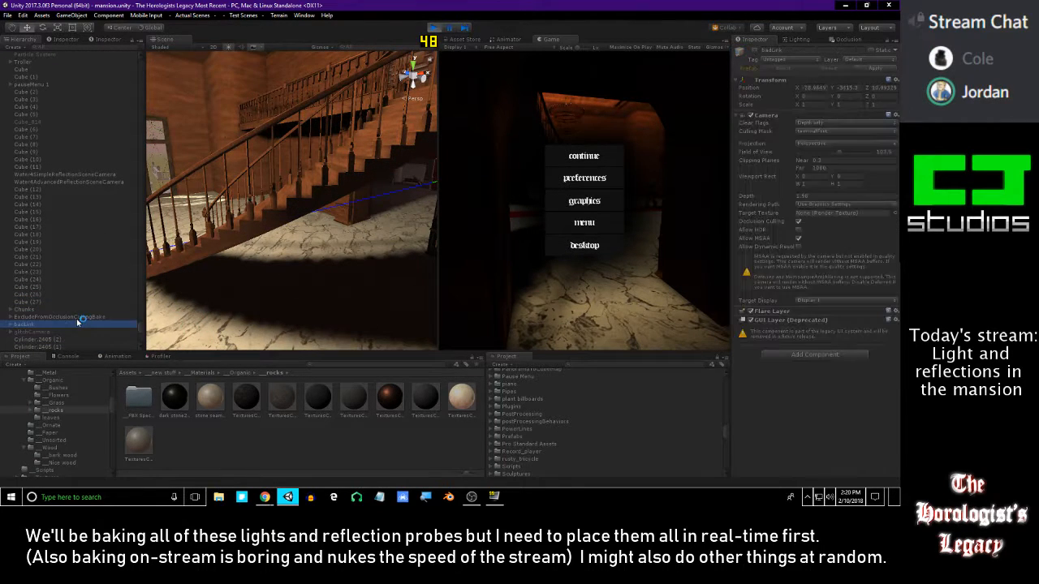
- Examine the cylinders, hall lights, point lights and reflection probes one by one further down the scene's object list
{"action": "key", "text": "Down"}
{"action": "key", "text": "Down"}
{"action": "key", "text": "Down"}
{"action": "key", "text": "Down"}
{"action": "key", "text": "Down"}
{"action": "key", "text": "Down"}
{"action": "key", "text": "Down"}
{"action": "key", "text": "Down"}
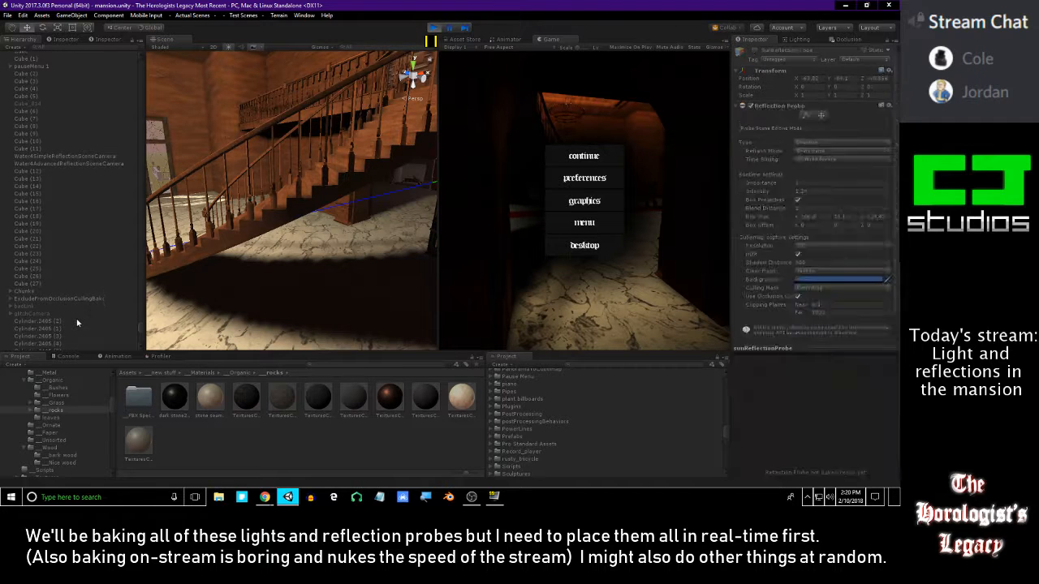
{"action": "key", "text": "Down"}
{"action": "key", "text": "Down"}
{"action": "key", "text": "Down"}
{"action": "key", "text": "Down"}
{"action": "key", "text": "Down"}
{"action": "key", "text": "Down"}
{"action": "key", "text": "Down"}
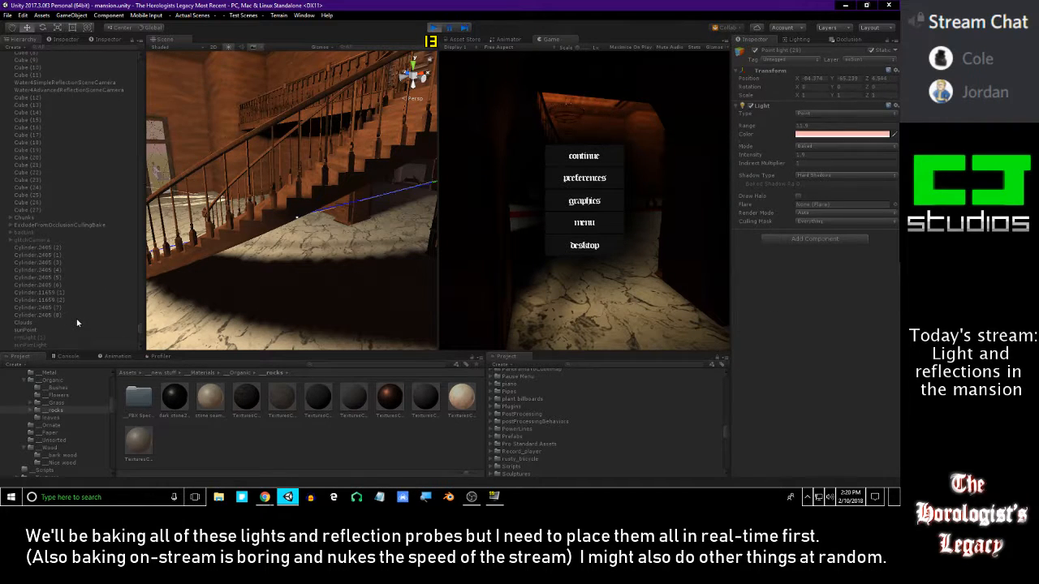
{"action": "key", "text": "Down"}
{"action": "key", "text": "Down"}
{"action": "key", "text": "Down"}
{"action": "key", "text": "Down"}
{"action": "key", "text": "Down"}
{"action": "key", "text": "Down"}
{"action": "key", "text": "Down"}
{"action": "key", "text": "Down"}
{"action": "key", "text": "Down"}
{"action": "key", "text": "Down"}
{"action": "key", "text": "Down"}
{"action": "key", "text": "Down"}
{"action": "key", "text": "Down"}
{"action": "key", "text": "Down"}
{"action": "key", "text": "Down"}
{"action": "key", "text": "Down"}
{"action": "key", "text": "Down"}
{"action": "key", "text": "Down"}
{"action": "key", "text": "Down"}
{"action": "key", "text": "Down"}
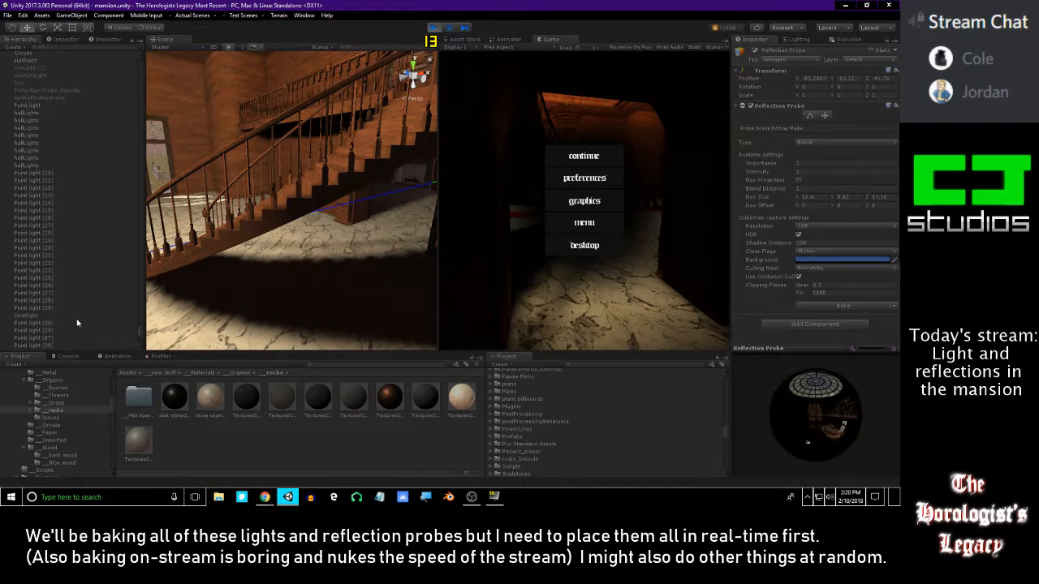
{"action": "key", "text": "Down"}
{"action": "key", "text": "Down"}
{"action": "key", "text": "Down"}
- Recheck the reflection probes, spotlights and point lights one by one, going back up the scene's object list
{"action": "key", "text": "Up"}
{"action": "key", "text": "Up"}
{"action": "key", "text": "Up"}
{"action": "key", "text": "Up"}
{"action": "key", "text": "Up"}
{"action": "key", "text": "Up"}
{"action": "key", "text": "Up"}
{"action": "key", "text": "Up"}
{"action": "key", "text": "Up"}
{"action": "key", "text": "Up"}
{"action": "key", "text": "Up"}
{"action": "key", "text": "Up"}
{"action": "key", "text": "Up"}
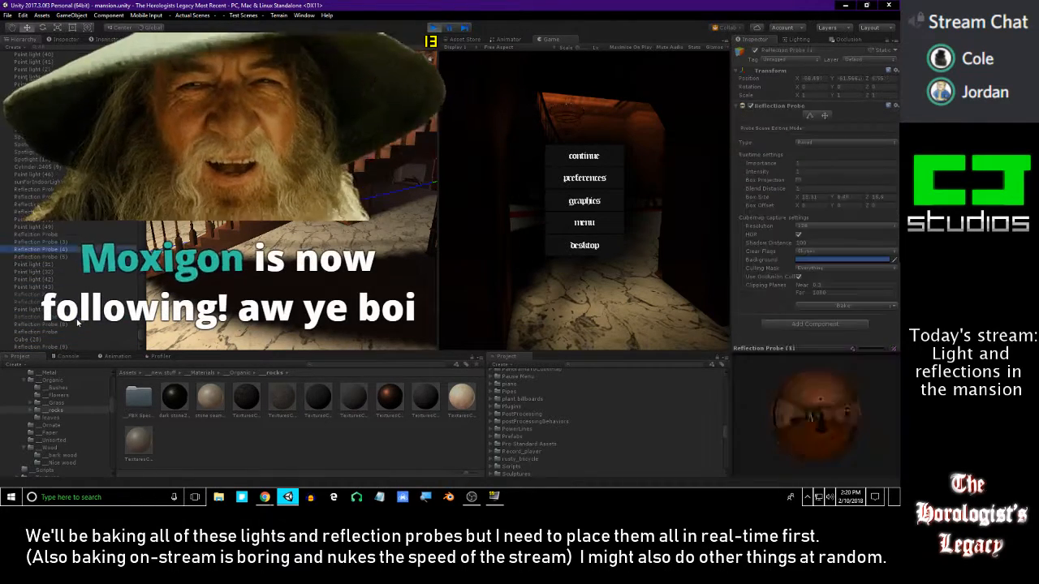
{"action": "key", "text": "Up"}
{"action": "key", "text": "Up"}
{"action": "key", "text": "Up"}
{"action": "key", "text": "Up"}
{"action": "key", "text": "Up"}
{"action": "key", "text": "Up"}
{"action": "key", "text": "Up"}
{"action": "key", "text": "Up"}
{"action": "key", "text": "Up"}
{"action": "key", "text": "Up"}
{"action": "key", "text": "Up"}
{"action": "key", "text": "Up"}
{"action": "key", "text": "Up"}
{"action": "key", "text": "Up"}
{"action": "key", "text": "Up"}
{"action": "key", "text": "Up"}
{"action": "key", "text": "Up"}
{"action": "key", "text": "Up"}
{"action": "key", "text": "Up"}
{"action": "key", "text": "Up"}
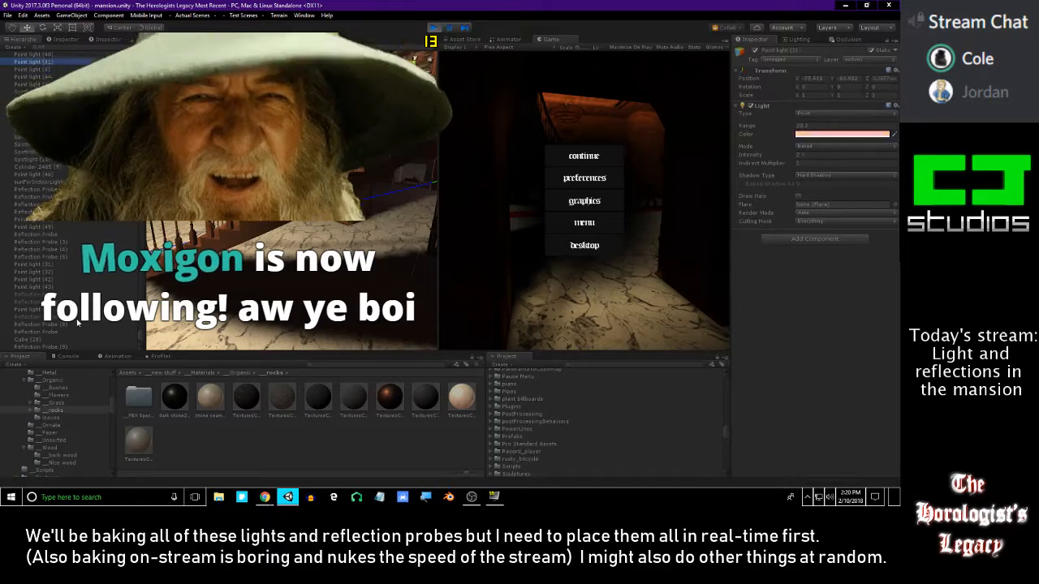
- Recheck the remaining point lights and examine the objects above them, up to the numbered cubes
{"action": "key", "text": "Up"}
{"action": "key", "text": "Up"}
{"action": "key", "text": "Up"}
{"action": "key", "text": "Up"}
{"action": "key", "text": "Up"}
{"action": "key", "text": "Up"}
{"action": "key", "text": "Down"}
{"action": "key", "text": "Down"}
{"action": "key", "text": "Down"}
{"action": "key", "text": "Down"}
{"action": "key", "text": "Down"}
{"action": "key", "text": "Down"}
{"action": "key", "text": "Down"}
{"action": "key", "text": "Down"}
{"action": "key", "text": "Up"}
{"action": "key", "text": "Up"}
{"action": "key", "text": "Up"}
{"action": "key", "text": "Up"}
{"action": "key", "text": "Up"}
{"action": "key", "text": "Up"}
{"action": "key", "text": "Up"}
{"action": "key", "text": "Up"}
{"action": "key", "text": "Up"}
{"action": "key", "text": "Up"}
{"action": "key", "text": "Up"}
{"action": "key", "text": "Up"}
{"action": "key", "text": "Up"}
{"action": "key", "text": "Up"}
{"action": "key", "text": "Up"}
{"action": "key", "text": "Up"}
{"action": "key", "text": "Up"}
{"action": "key", "text": "Up"}
{"action": "key", "text": "Up"}
{"action": "key", "text": "Up"}
{"action": "key", "text": "Up"}
{"action": "key", "text": "Up"}
{"action": "key", "text": "Up"}
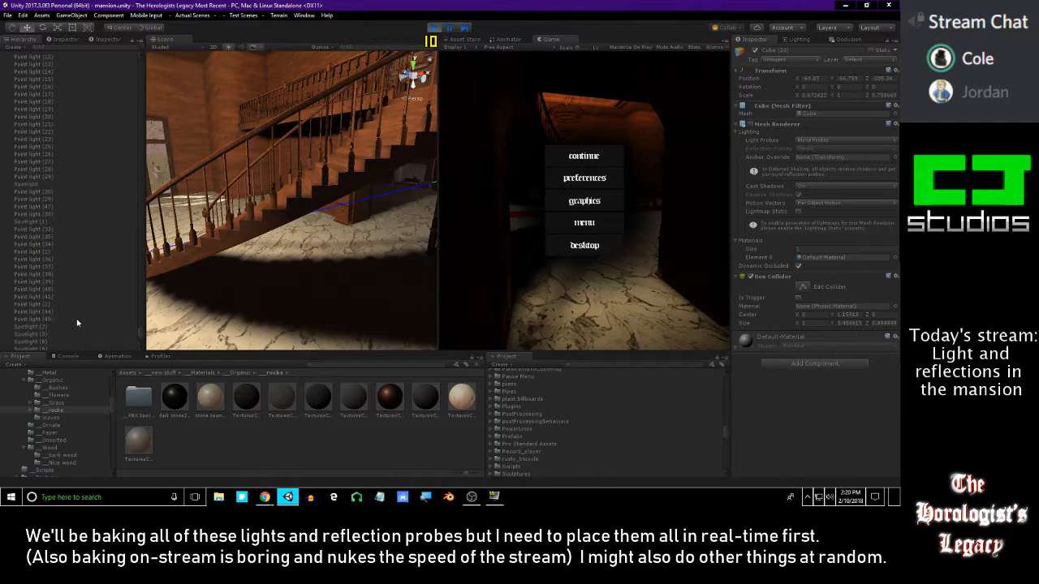
- Examine the numbered cubes and Cube_814 one by one, up to the bad words group
{"action": "key", "text": "Up"}
{"action": "key", "text": "Up"}
{"action": "key", "text": "Up"}
{"action": "key", "text": "Up"}
{"action": "key", "text": "Up"}
{"action": "key", "text": "Up"}
{"action": "key", "text": "Up"}
{"action": "key", "text": "Up"}
{"action": "key", "text": "Up"}
{"action": "key", "text": "Up"}
{"action": "key", "text": "Up"}
{"action": "key", "text": "Up"}
{"action": "key", "text": "Up"}
{"action": "key", "text": "Up"}
{"action": "key", "text": "Up"}
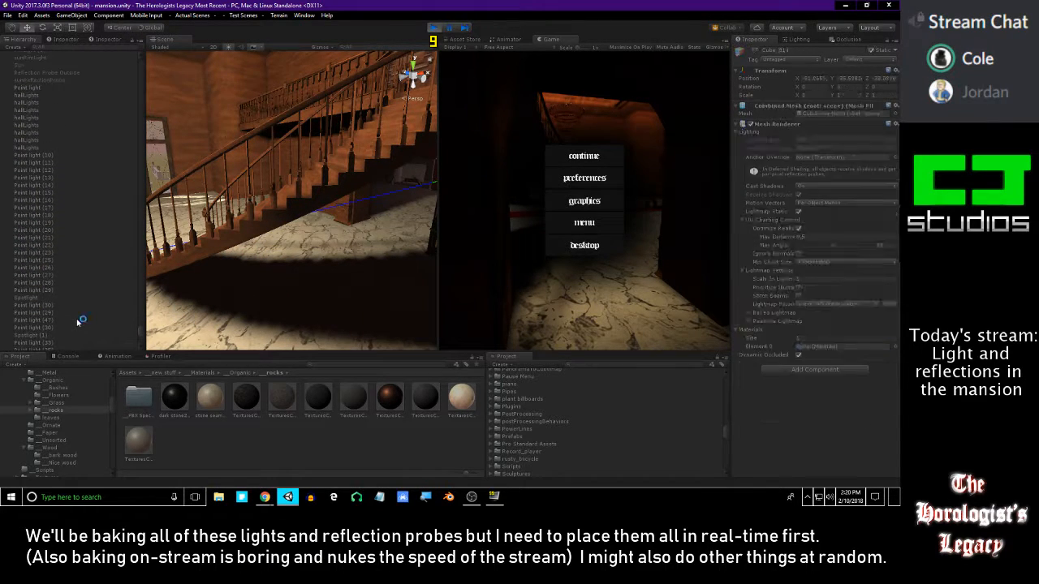
{"action": "key", "text": "Up"}
{"action": "key", "text": "Up"}
{"action": "key", "text": "Up"}
{"action": "key", "text": "Up"}
{"action": "key", "text": "Up"}
{"action": "key", "text": "Up"}
{"action": "key", "text": "Up"}
{"action": "key", "text": "Up"}
{"action": "key", "text": "Up"}
{"action": "key", "text": "Up"}
{"action": "key", "text": "Up"}
{"action": "key", "text": "Up"}
{"action": "key", "text": "Up"}
{"action": "key", "text": "Up"}
{"action": "key", "text": "Up"}
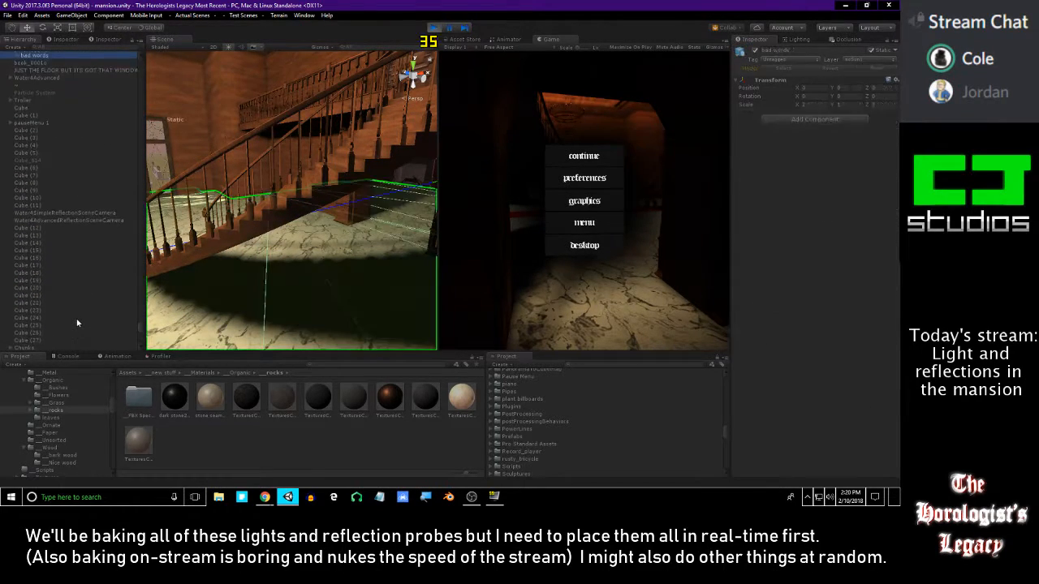
- Delete the staircase railing's "final final" collision mesh from the running scene and continue the paused game
{"action": "key", "text": "Up"}
{"action": "key", "text": "Up"}
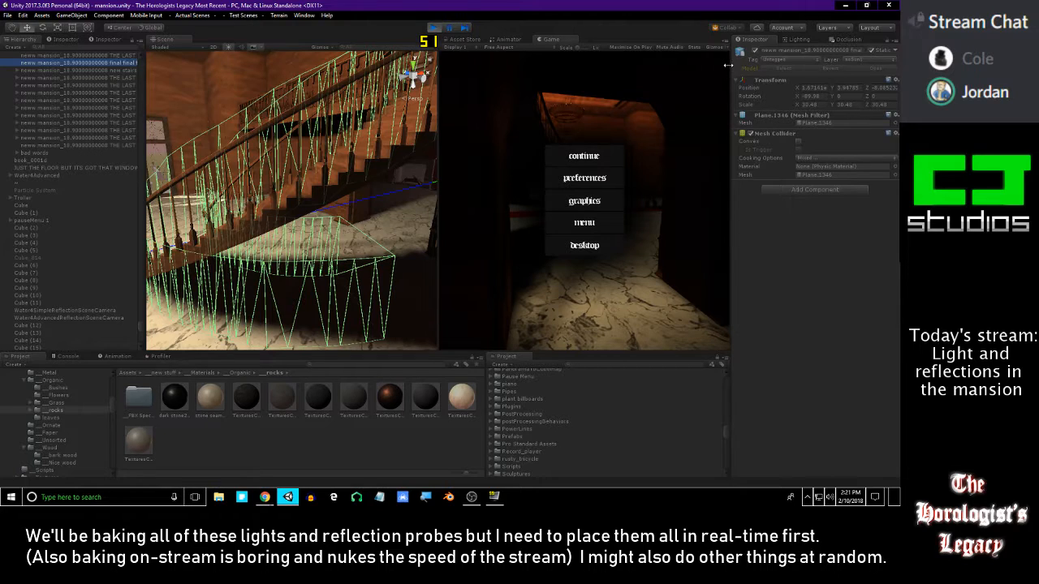
{"action": "key", "text": "Delete"}
{"action": "left_click", "coordinate": [586, 150]}
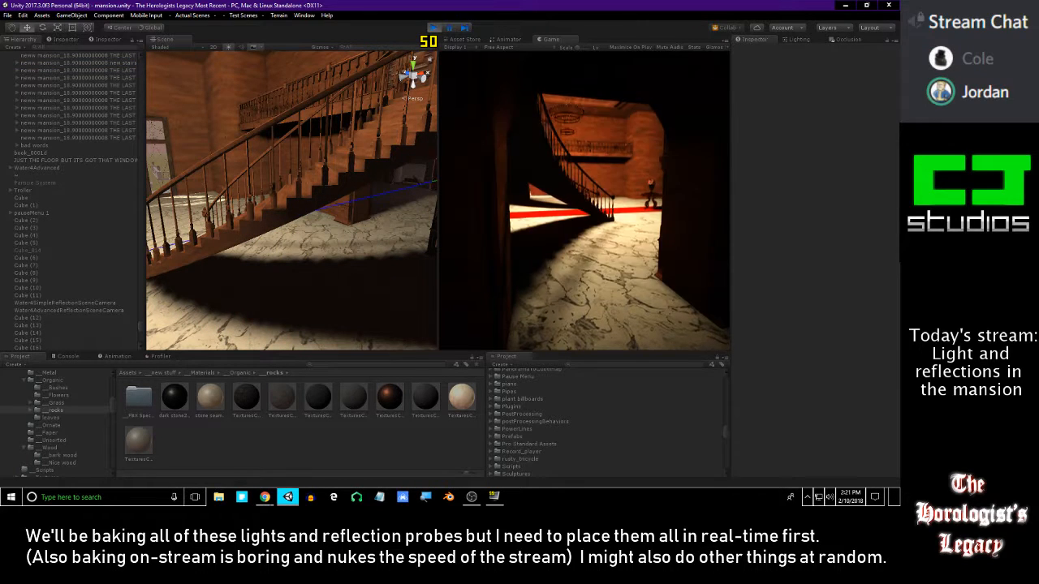
- Walk forward beneath the staircase toward the red carpet to test its collision, and stop playing the scene
{"action": "key", "text": "w"}
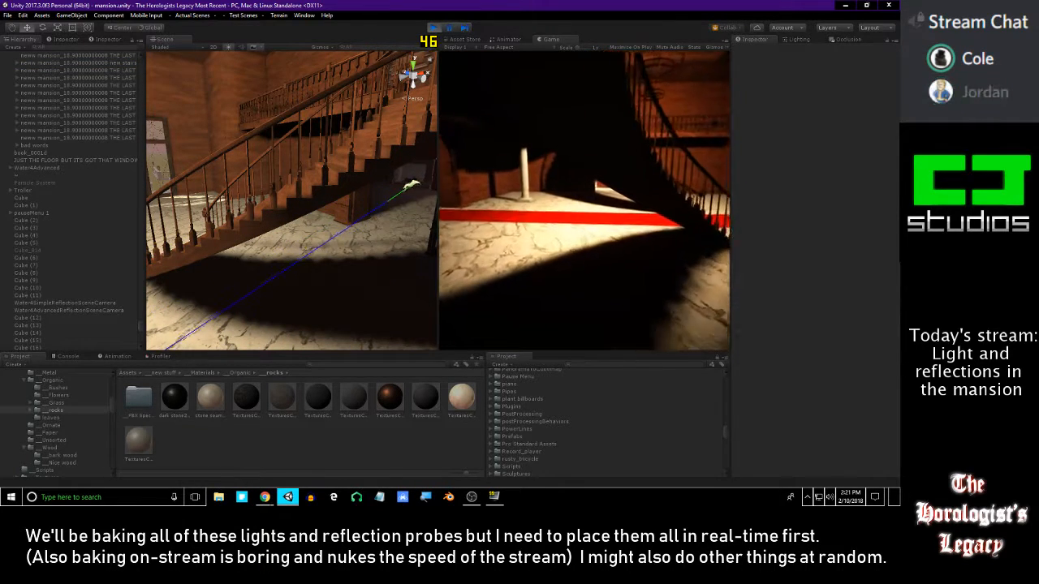
{"action": "key", "text": "w"}
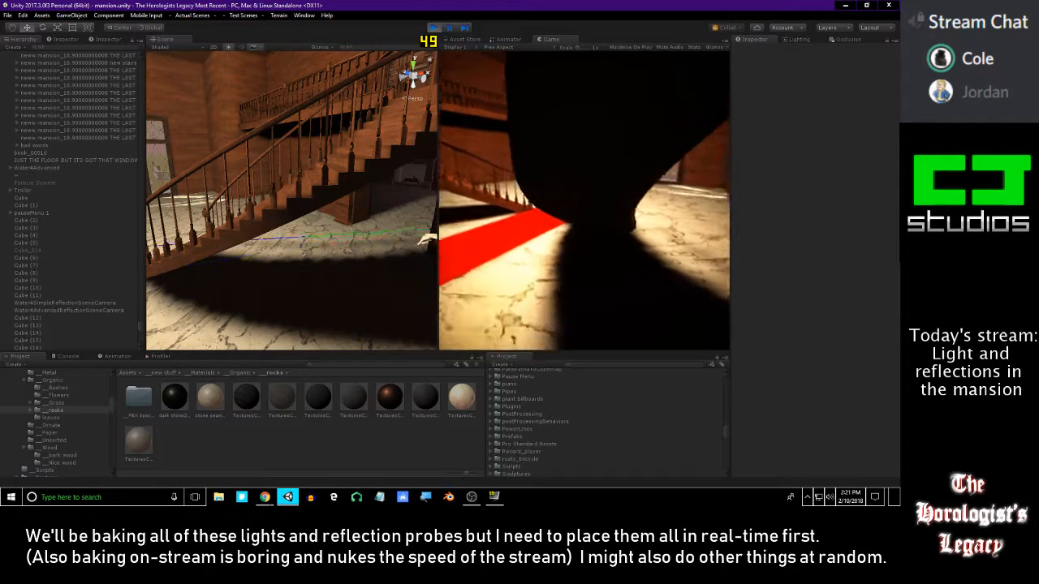
{"action": "key", "text": "w"}
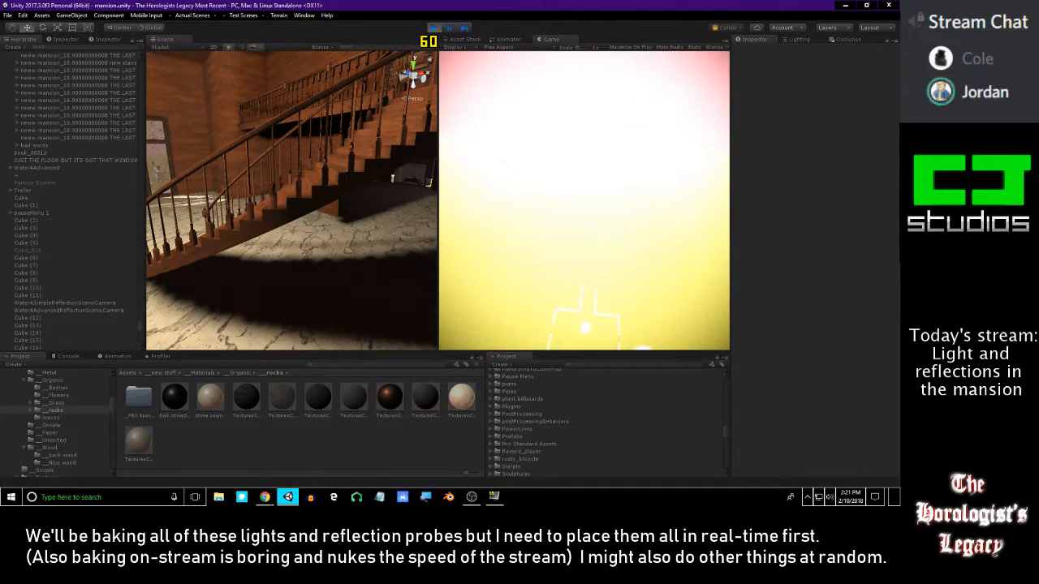
{"action": "key", "text": "Escape"}
{"action": "left_click", "coordinate": [435, 28]}
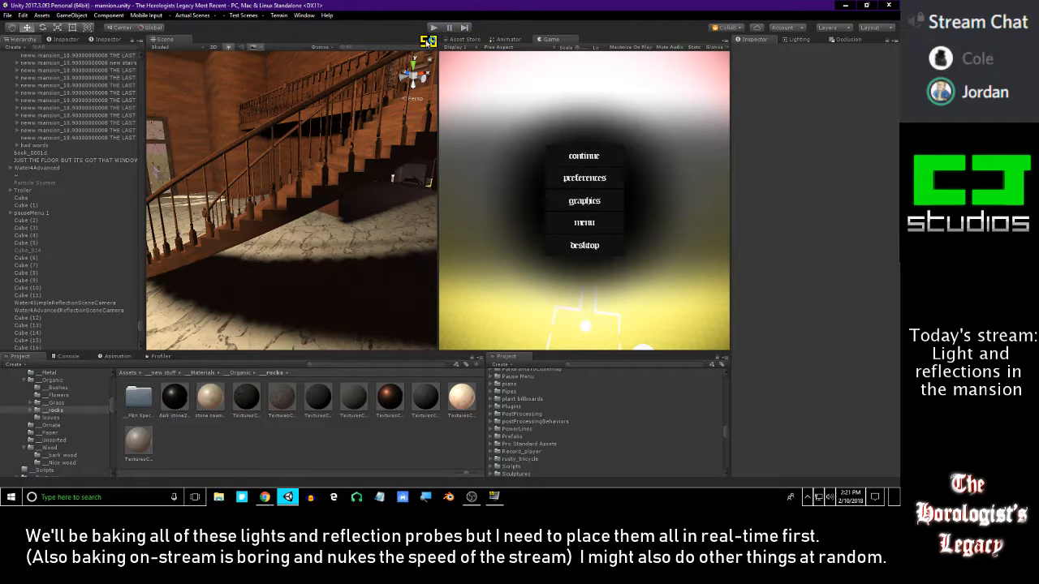
- Check the mansion meshes one by one in the stopped scene until the railing's "final final" collision mesh is selected
{"action": "scroll", "coordinate": [74, 186], "scroll_direction": "up", "scroll_amount": 10}
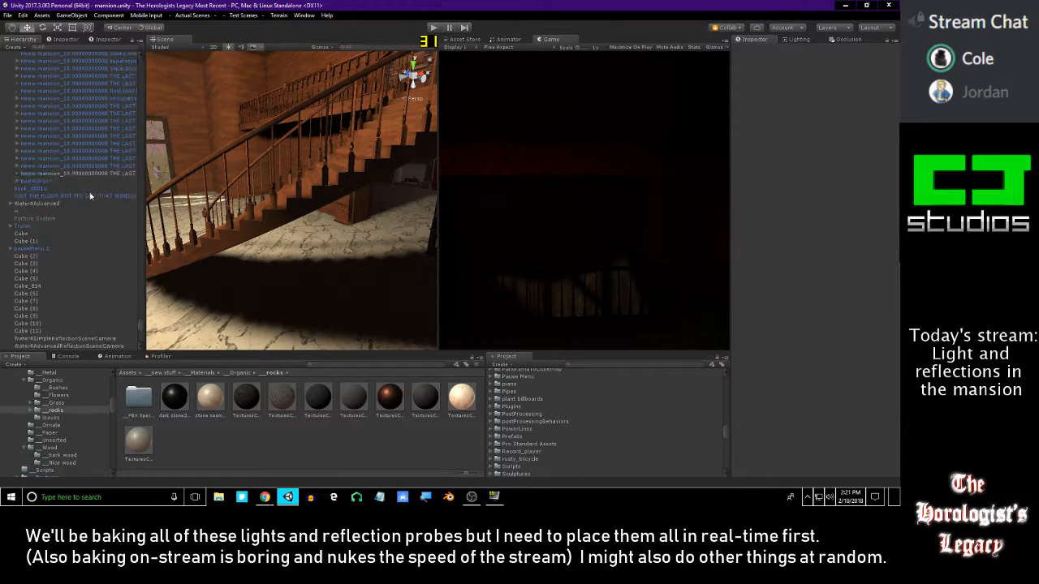
{"action": "left_click", "coordinate": [106, 130]}
{"action": "key", "text": "Down"}
{"action": "key", "text": "Down"}
{"action": "key", "text": "Down"}
{"action": "key", "text": "Down"}
{"action": "key", "text": "Down"}
{"action": "key", "text": "Down"}
{"action": "key", "text": "Down"}
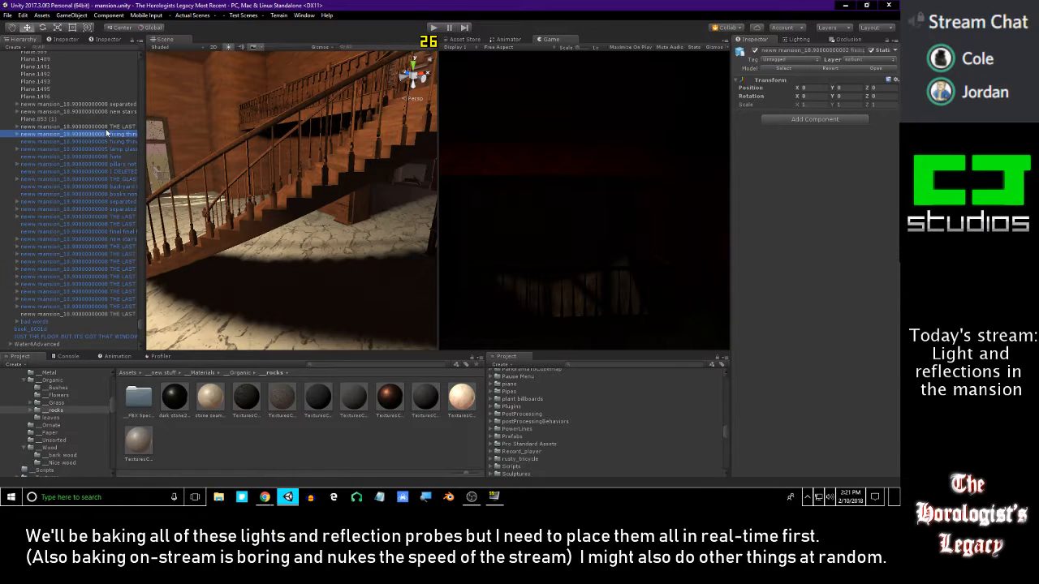
{"action": "key", "text": "Down"}
{"action": "key", "text": "Down"}
{"action": "key", "text": "Down"}
{"action": "key", "text": "Down"}
{"action": "key", "text": "Down"}
{"action": "key", "text": "Down"}
{"action": "key", "text": "Down"}
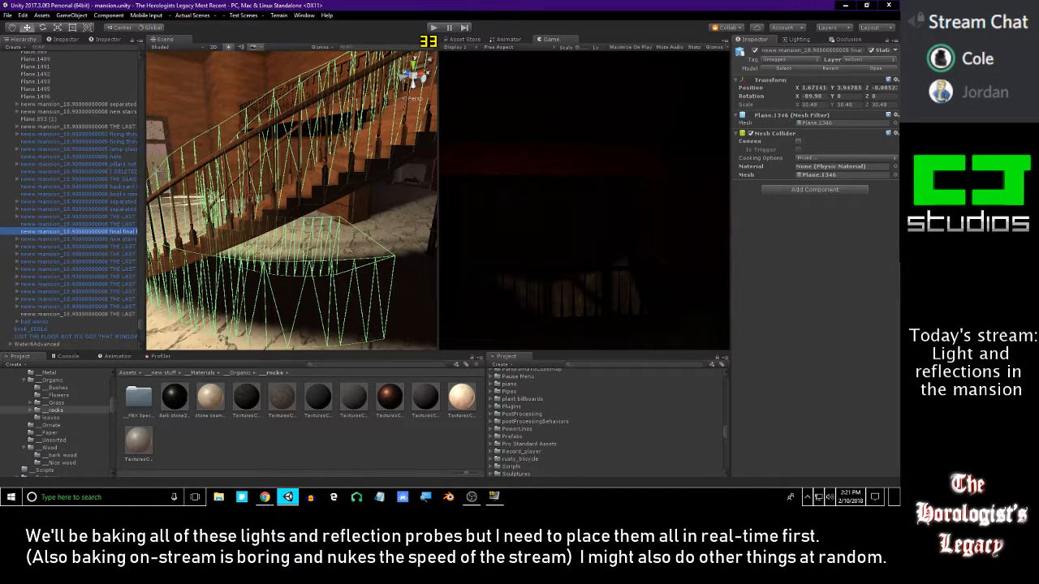
- View the railing collision mesh around both entrance staircases and deactivate it
{"action": "key", "text": "alt+Tab"}
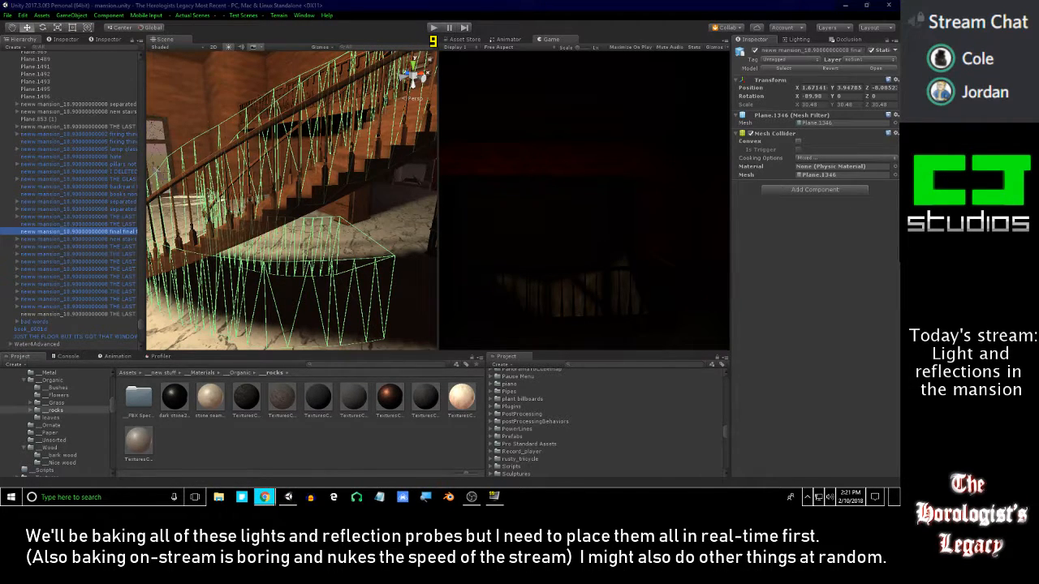
{"action": "mouse_move", "coordinate": [375, 215]}
{"action": "right_mouse_down"}
{"action": "mouse_move", "coordinate": [349, 196]}
{"action": "mouse_move", "coordinate": [485, 235]}
{"action": "mouse_move", "coordinate": [370, 217]}
{"action": "right_mouse_up"}
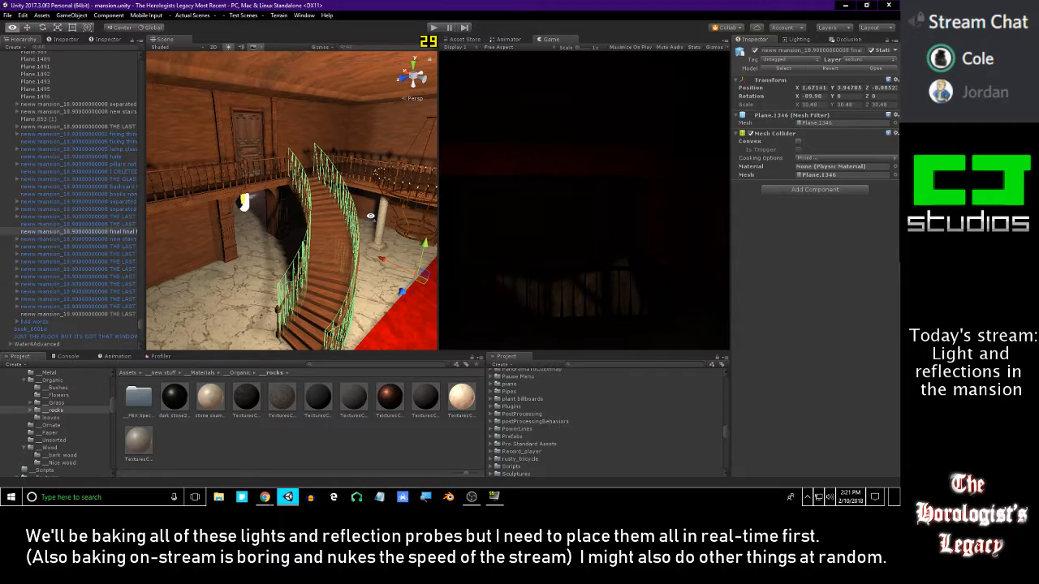
{"action": "mouse_move", "coordinate": [370, 217]}
{"action": "right_mouse_down"}
{"action": "mouse_move", "coordinate": [359, 226]}
{"action": "mouse_move", "coordinate": [371, 229]}
{"action": "right_mouse_up"}
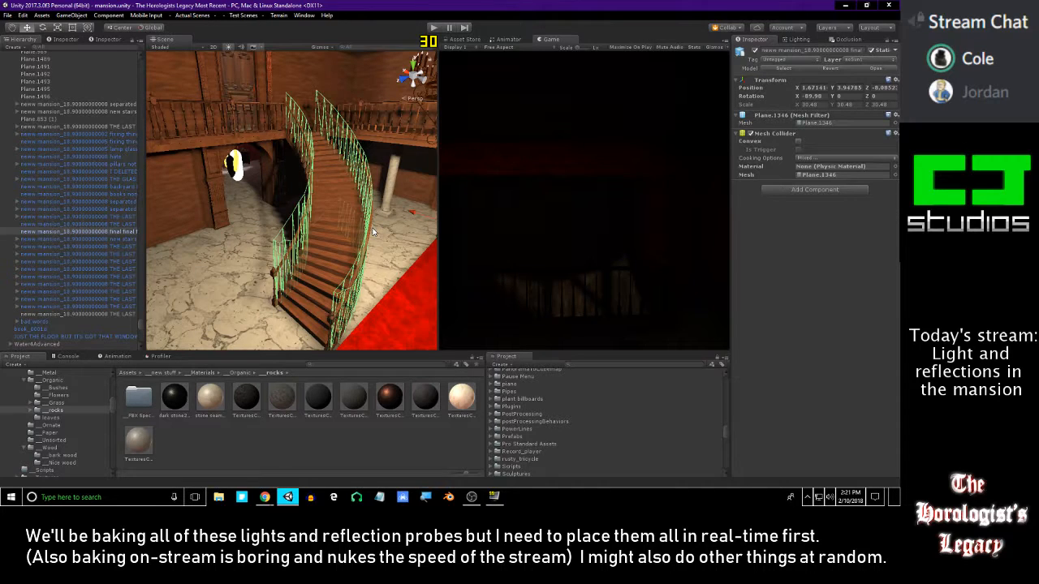
{"action": "right_click_drag", "start_coordinate": [351, 211], "coordinate": [286, 247]}
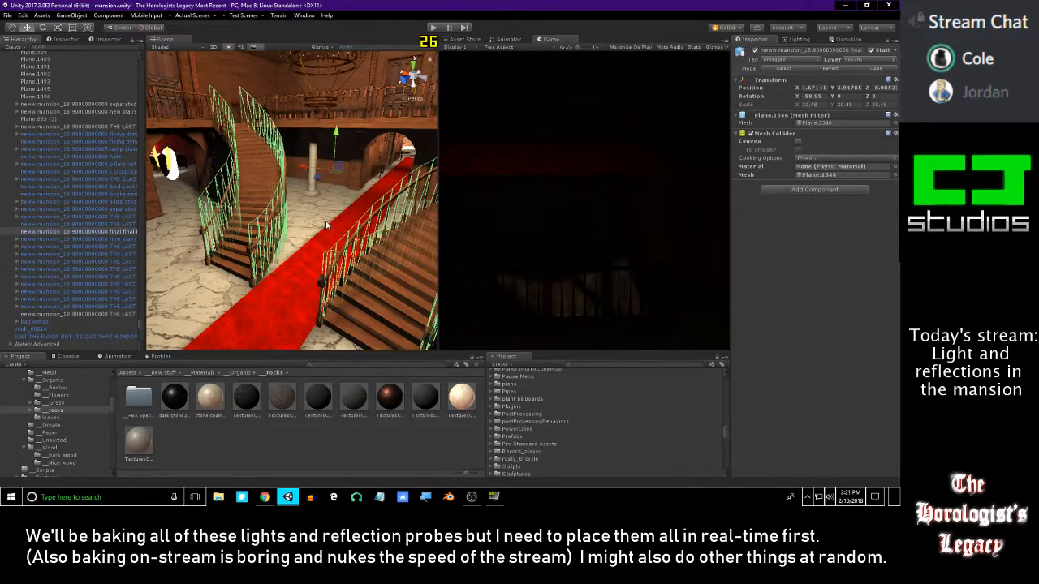
{"action": "right_click_drag", "start_coordinate": [323, 218], "coordinate": [257, 188]}
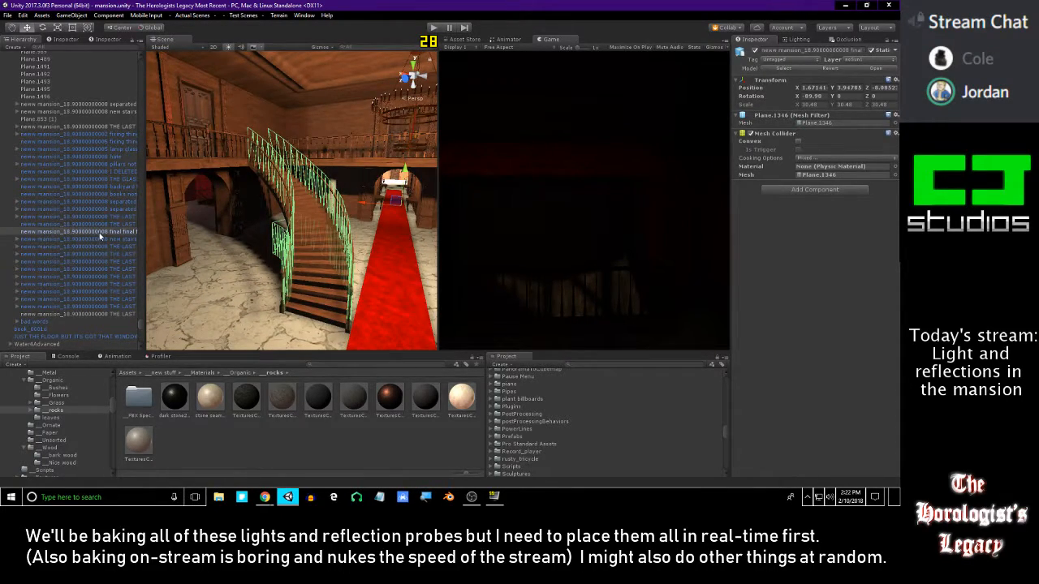
{"action": "left_click", "coordinate": [754, 51]}
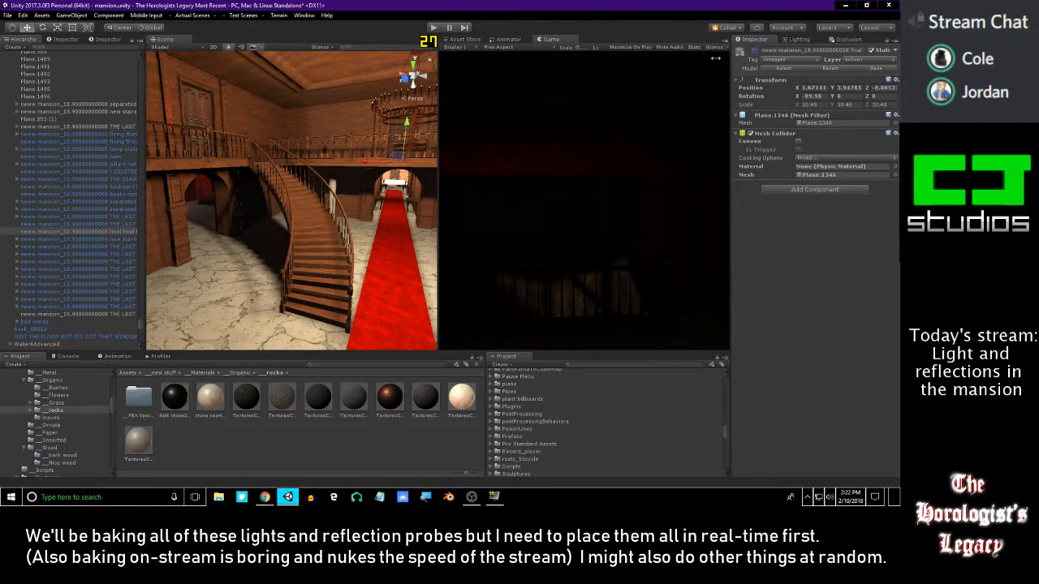
- Play the scene with the railing collision mesh inactive, walk beneath the staircase toward the carpet, and stop playing
{"action": "left_click", "coordinate": [433, 27]}
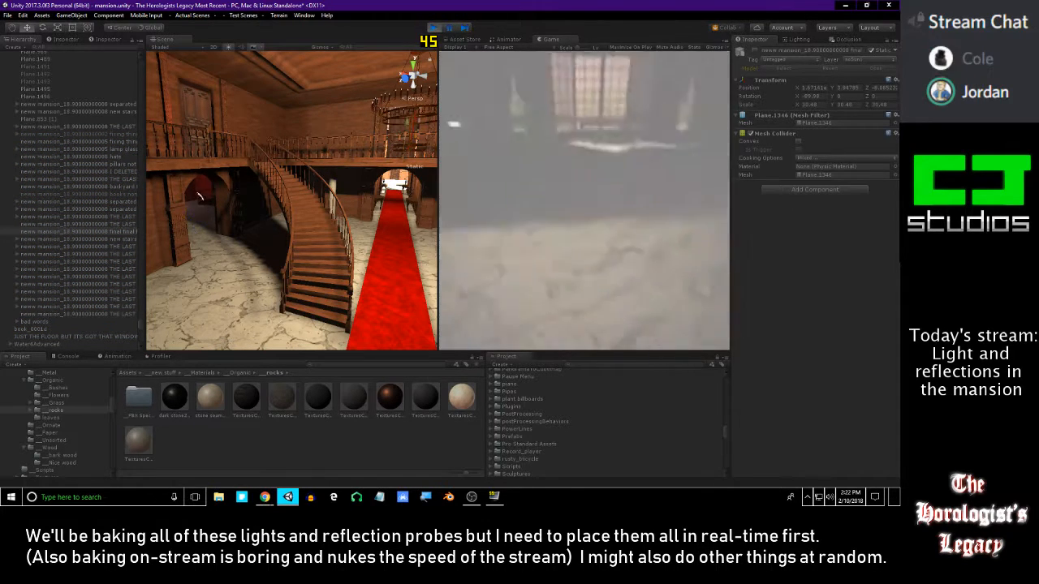
{"action": "key", "text": "w"}
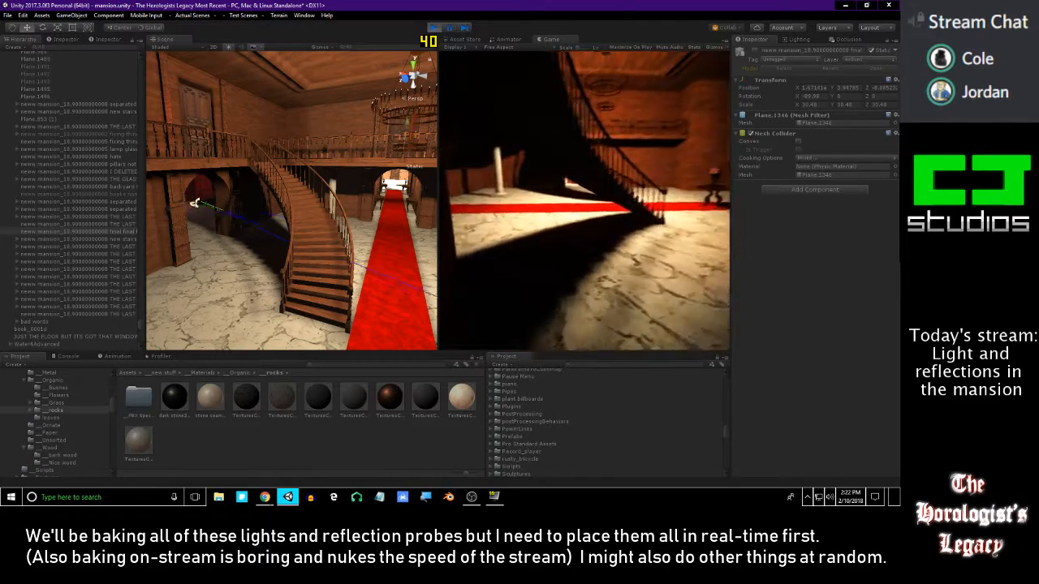
{"action": "key", "text": "w"}
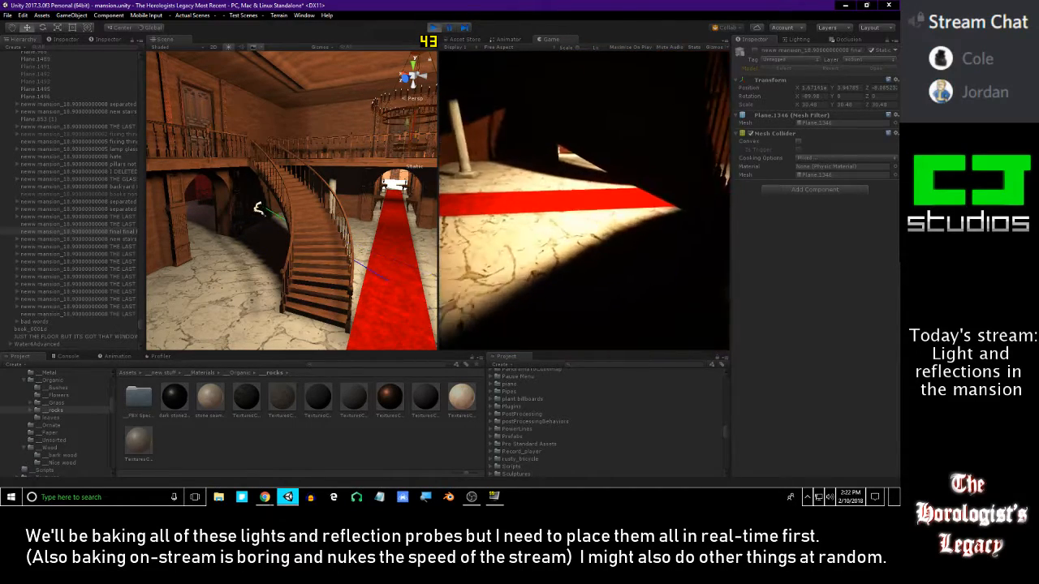
{"action": "key", "text": "w"}
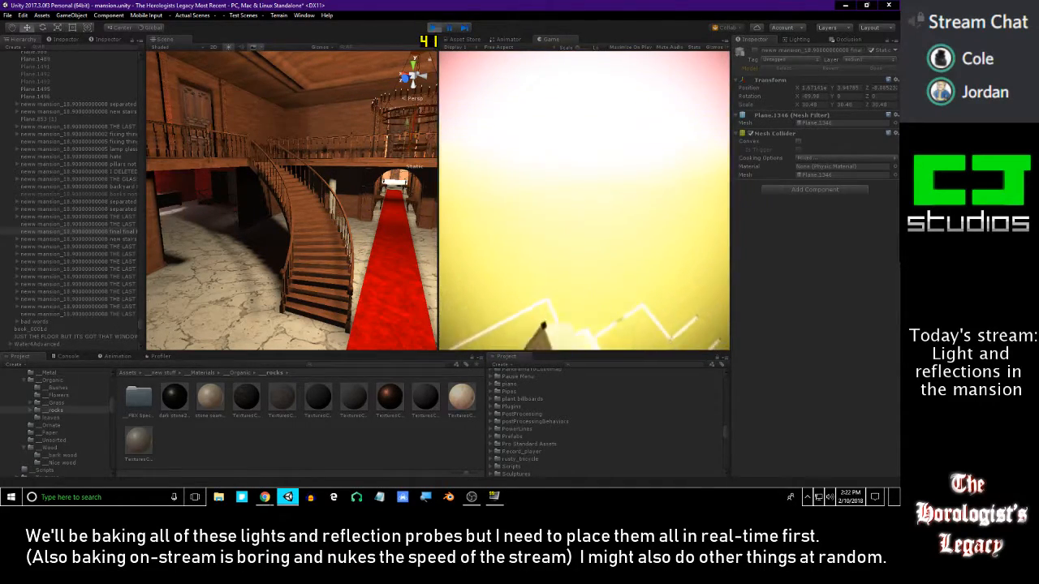
{"action": "key", "text": "Escape"}
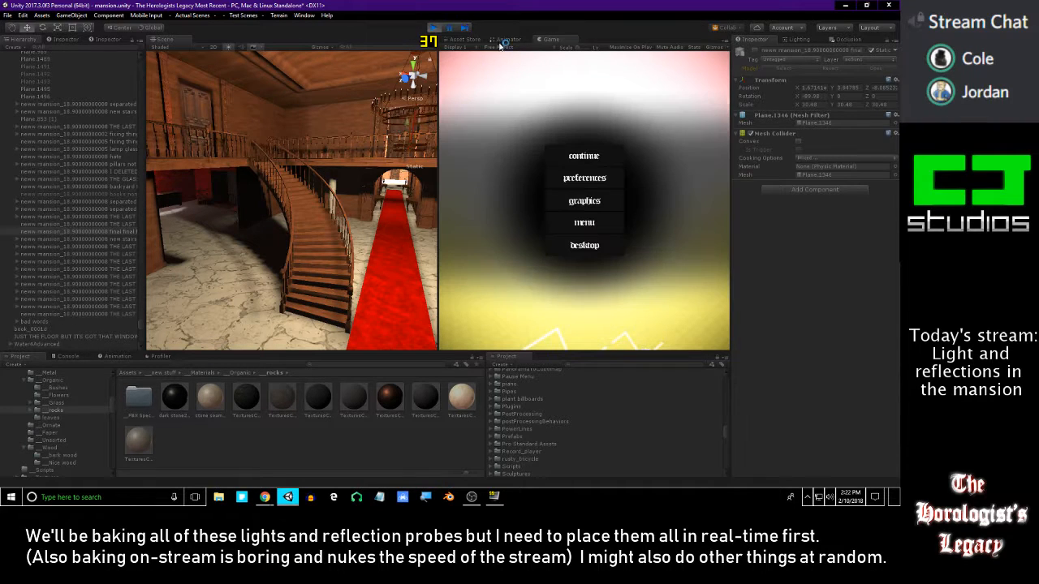
{"action": "key", "text": "ctrl+p"}
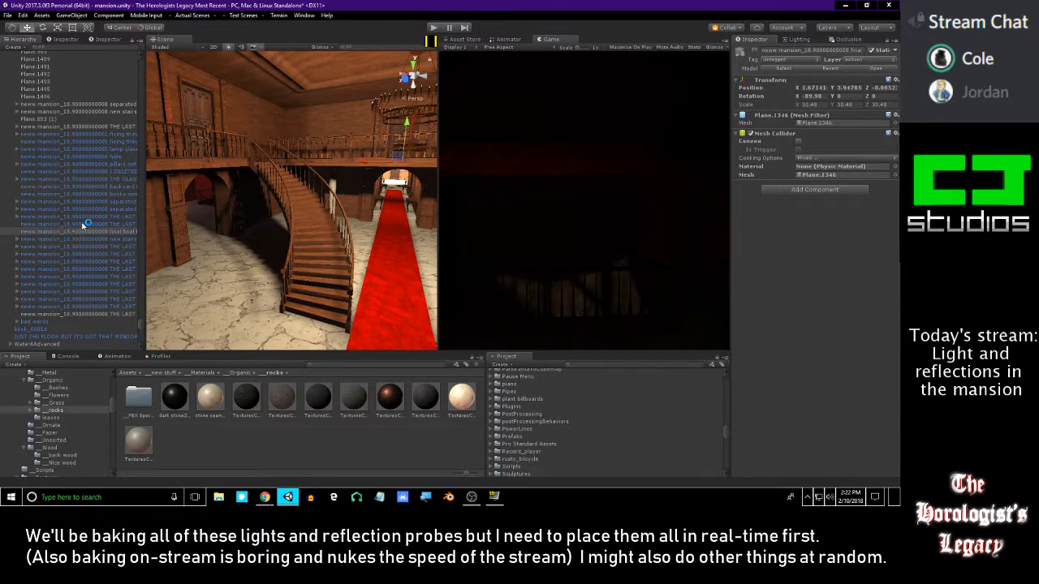
- Reactivate the railing's "final final" collision mesh
{"action": "left_click", "coordinate": [80, 232]}
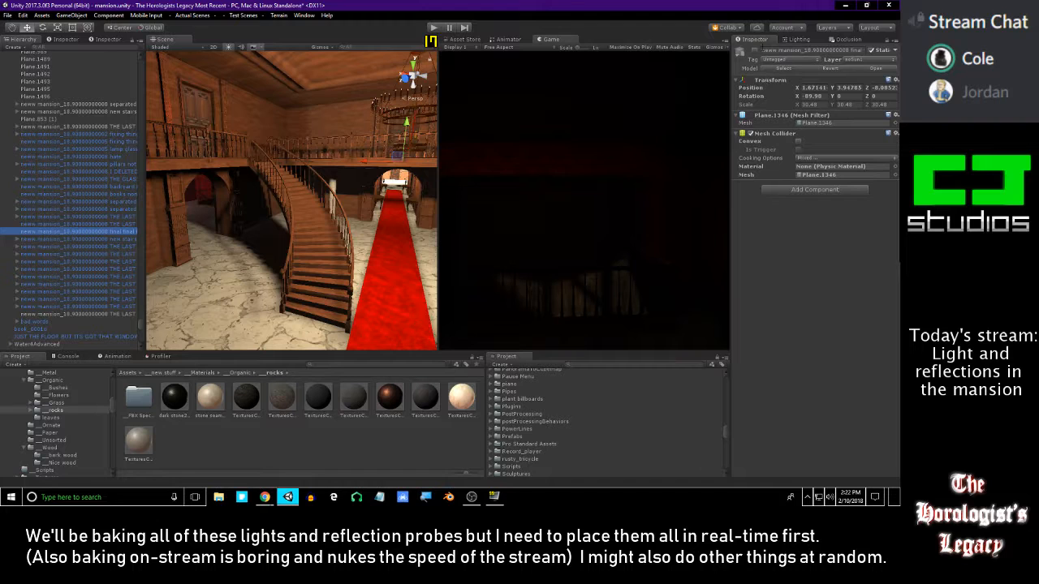
{"action": "left_click", "coordinate": [84, 227]}
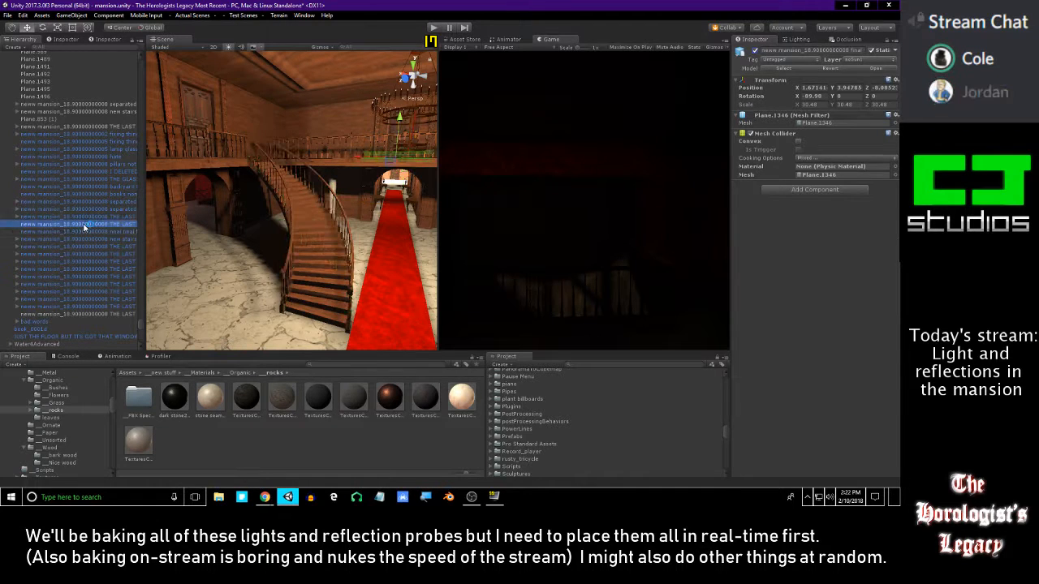
- Check the mansion meshes one by one above the "THE LAST" mesh for a collider around the entrance staircase
{"action": "key", "text": "Up"}
{"action": "key", "text": "Up"}
{"action": "key", "text": "Up"}
{"action": "key", "text": "Up"}
{"action": "key", "text": "Up"}
{"action": "key", "text": "Up"}
{"action": "key", "text": "Up"}
{"action": "key", "text": "Up"}
{"action": "key", "text": "Up"}
{"action": "key", "text": "Up"}
{"action": "key", "text": "Up"}
{"action": "key", "text": "Up"}
{"action": "key", "text": "Up"}
{"action": "key", "text": "Up"}
{"action": "key", "text": "Up"}
{"action": "key", "text": "Up"}
{"action": "key", "text": "Up"}
{"action": "key", "text": "Up"}
{"action": "key", "text": "Up"}
{"action": "key", "text": "Up"}
{"action": "key", "text": "Up"}
{"action": "key", "text": "Up"}
{"action": "key", "text": "Up"}
{"action": "key", "text": "Up"}
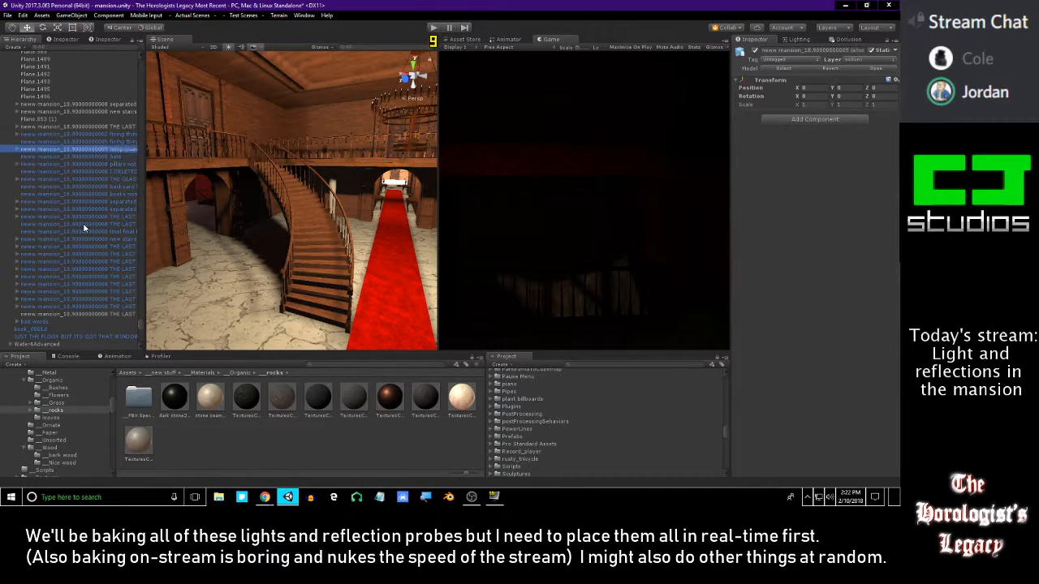
{"action": "key", "text": "Up"}
{"action": "key", "text": "Up"}
{"action": "key", "text": "Up"}
{"action": "key", "text": "Up"}
{"action": "key", "text": "Up"}
{"action": "key", "text": "Up"}
{"action": "key", "text": "Up"}
{"action": "key", "text": "Up"}
{"action": "key", "text": "Up"}
{"action": "key", "text": "Up"}
{"action": "key", "text": "Up"}
{"action": "key", "text": "Up"}
{"action": "key", "text": "Up"}
{"action": "key", "text": "Up"}
{"action": "key", "text": "Up"}
{"action": "key", "text": "Up"}
{"action": "key", "text": "Up"}
{"action": "key", "text": "Up"}
{"action": "key", "text": "Up"}
{"action": "key", "text": "Up"}
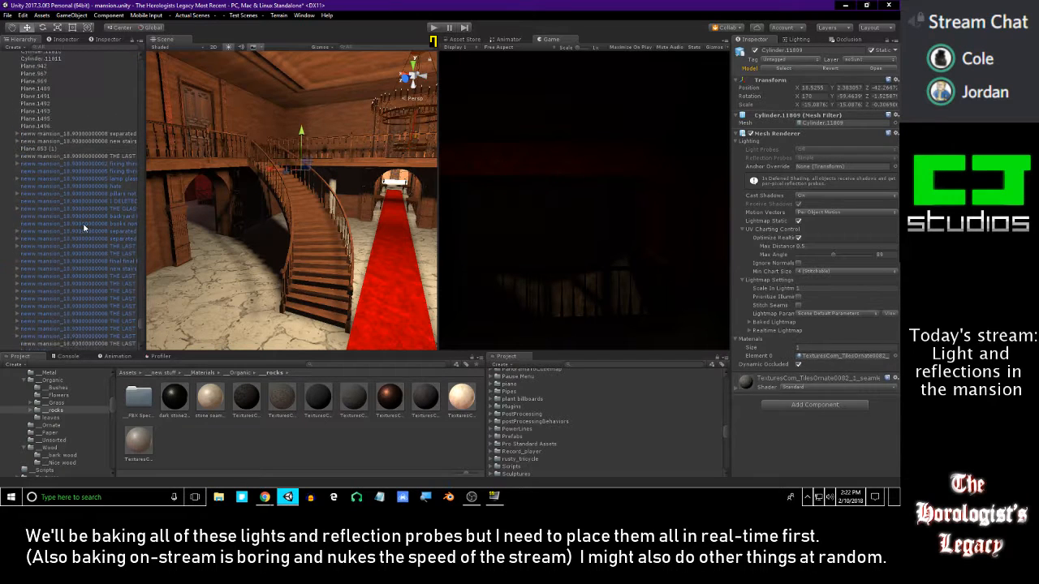
{"action": "key", "text": "Up"}
{"action": "key", "text": "Up"}
{"action": "key", "text": "Up"}
{"action": "key", "text": "Up"}
{"action": "key", "text": "Up"}
{"action": "key", "text": "Up"}
{"action": "key", "text": "Up"}
{"action": "key", "text": "Up"}
{"action": "key", "text": "Up"}
{"action": "key", "text": "Up"}
{"action": "key", "text": "Up"}
{"action": "key", "text": "Up"}
{"action": "key", "text": "Up"}
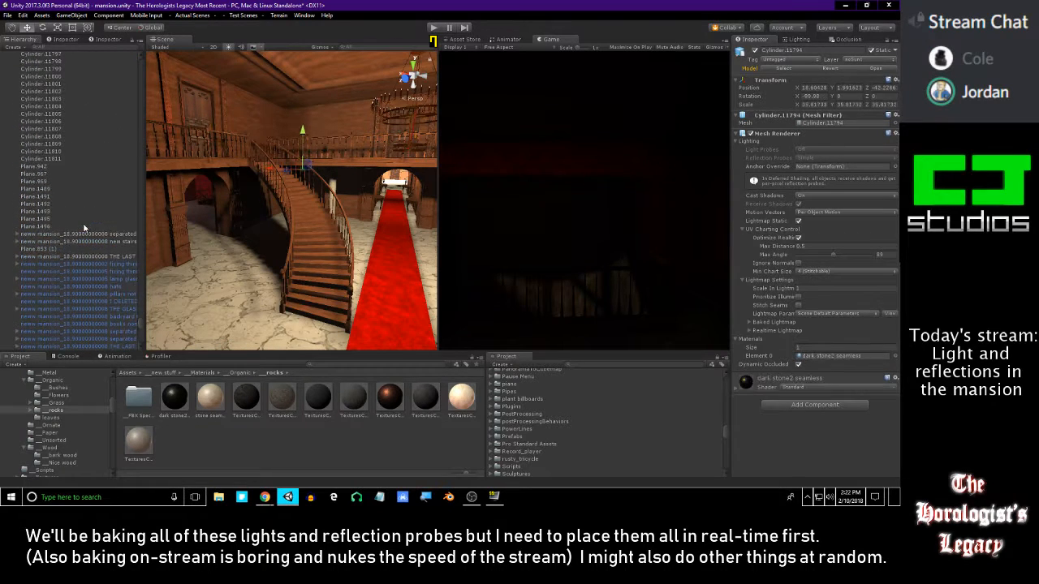
{"action": "key", "text": "Up"}
{"action": "key", "text": "Up"}
{"action": "key", "text": "Up"}
{"action": "key", "text": "Up"}
{"action": "key", "text": "Up"}
{"action": "key", "text": "Up"}
{"action": "key", "text": "Up"}
{"action": "key", "text": "Up"}
{"action": "key", "text": "Up"}
{"action": "key", "text": "Up"}
{"action": "key", "text": "Up"}
{"action": "key", "text": "Up"}
{"action": "key", "text": "Up"}
{"action": "key", "text": "Up"}
{"action": "key", "text": "Up"}
{"action": "key", "text": "Up"}
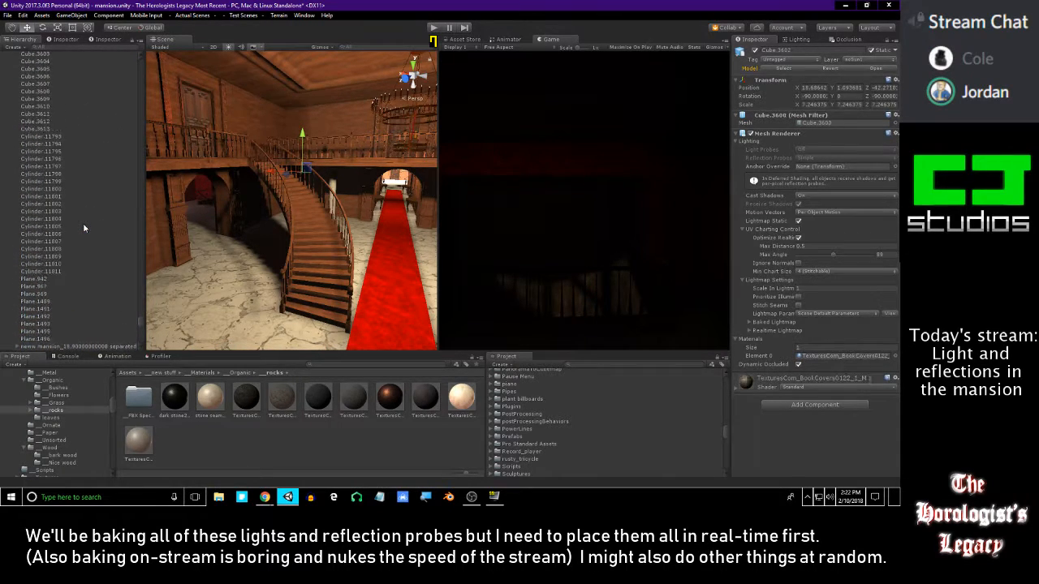
{"action": "key", "text": "Up"}
{"action": "key", "text": "Up"}
{"action": "key", "text": "Up"}
{"action": "key", "text": "Up"}
{"action": "key", "text": "Up"}
{"action": "key", "text": "Up"}
{"action": "key", "text": "Up"}
{"action": "key", "text": "Up"}
{"action": "key", "text": "Up"}
{"action": "key", "text": "Up"}
{"action": "key", "text": "Up"}
{"action": "key", "text": "Up"}
{"action": "key", "text": "Up"}
{"action": "key", "text": "Up"}
{"action": "key", "text": "Up"}
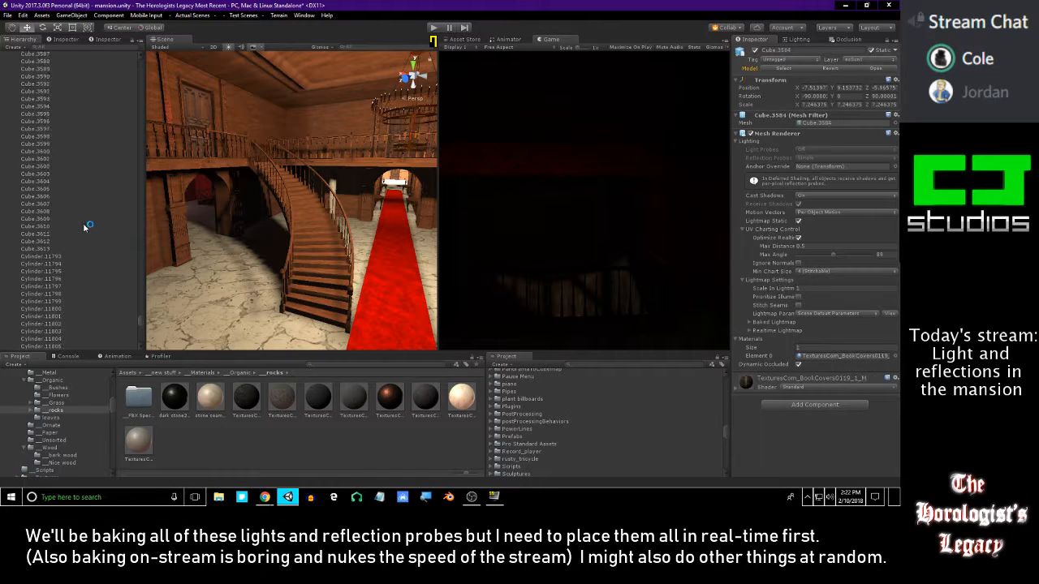
{"action": "key", "text": "Up"}
{"action": "key", "text": "Up"}
{"action": "key", "text": "Up"}
{"action": "key", "text": "Up"}
{"action": "key", "text": "Up"}
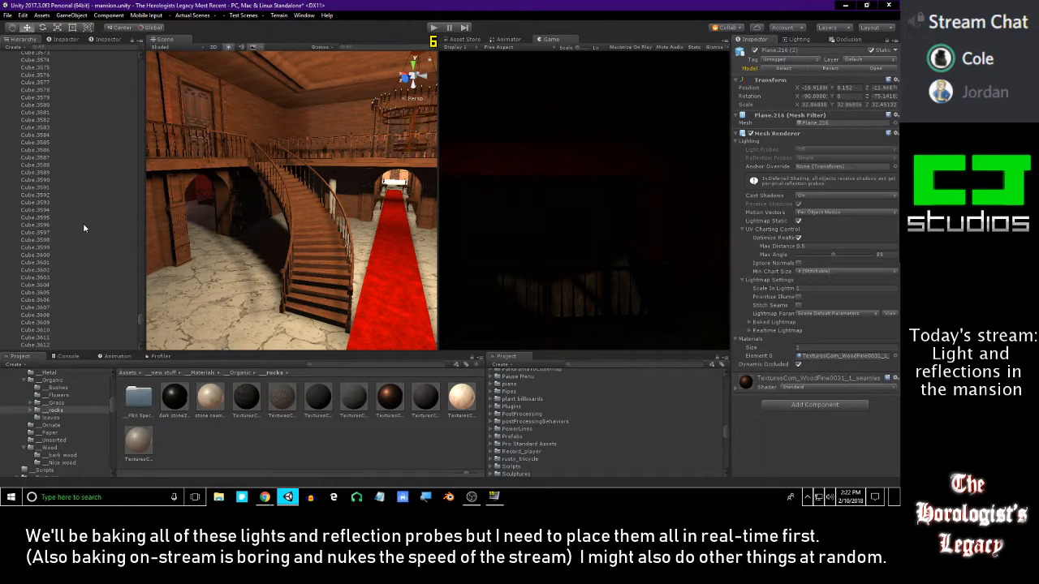
- Select the range of meshes from Cube.042 (2) up to Cylinder.10841 and view their colliders around the staircase
{"action": "scroll", "coordinate": [73, 207], "scroll_direction": "up", "scroll_amount": 10}
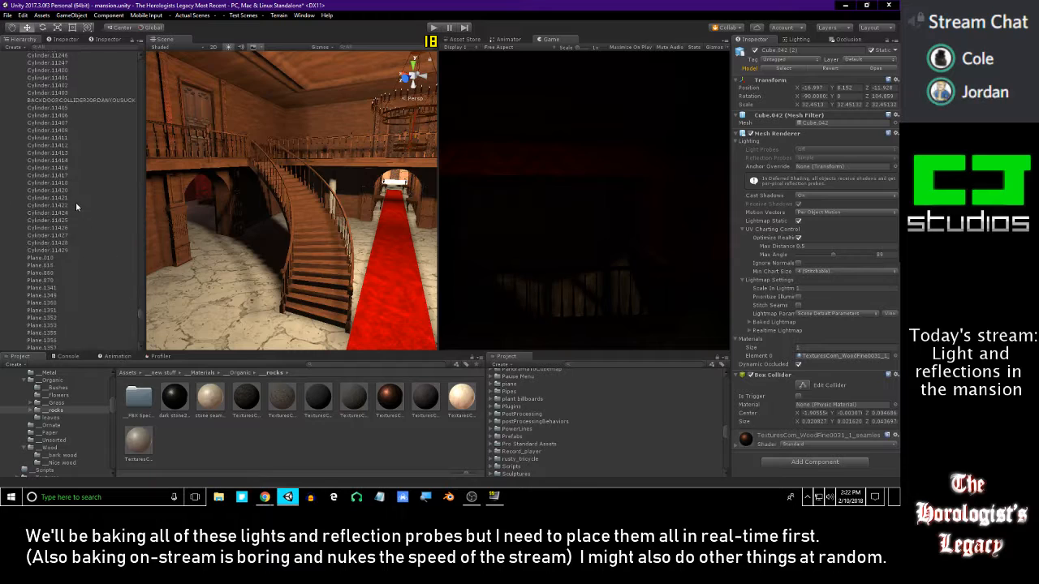
{"action": "left_click_drag", "start_coordinate": [140, 313], "coordinate": [140, 236]}
{"action": "left_click", "coordinate": [90, 194], "text": "shift"}
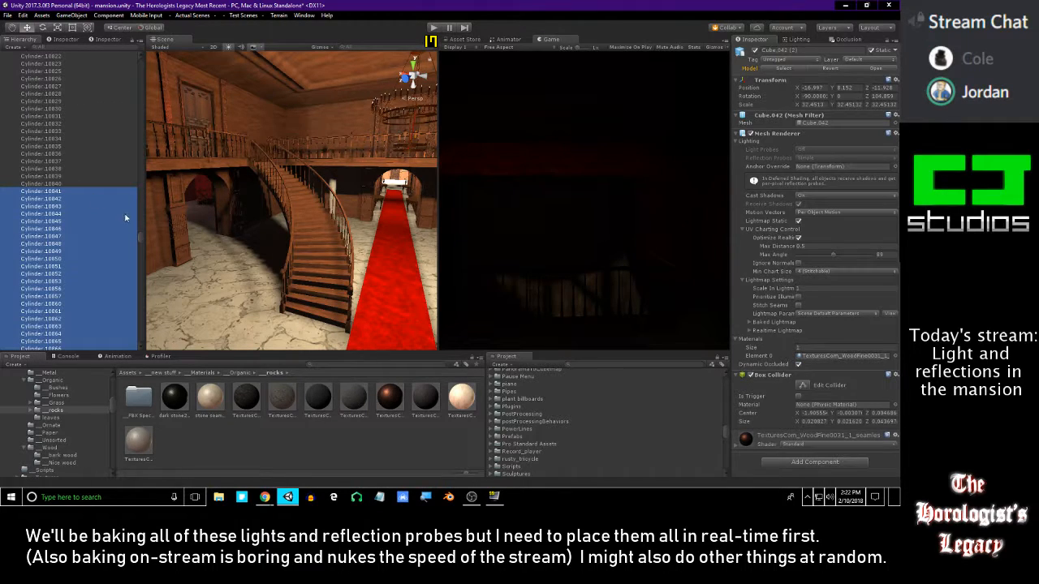
{"action": "right_click_drag", "start_coordinate": [274, 214], "coordinate": [345, 232]}
{"action": "key", "text": "w"}
{"action": "key", "text": "s"}
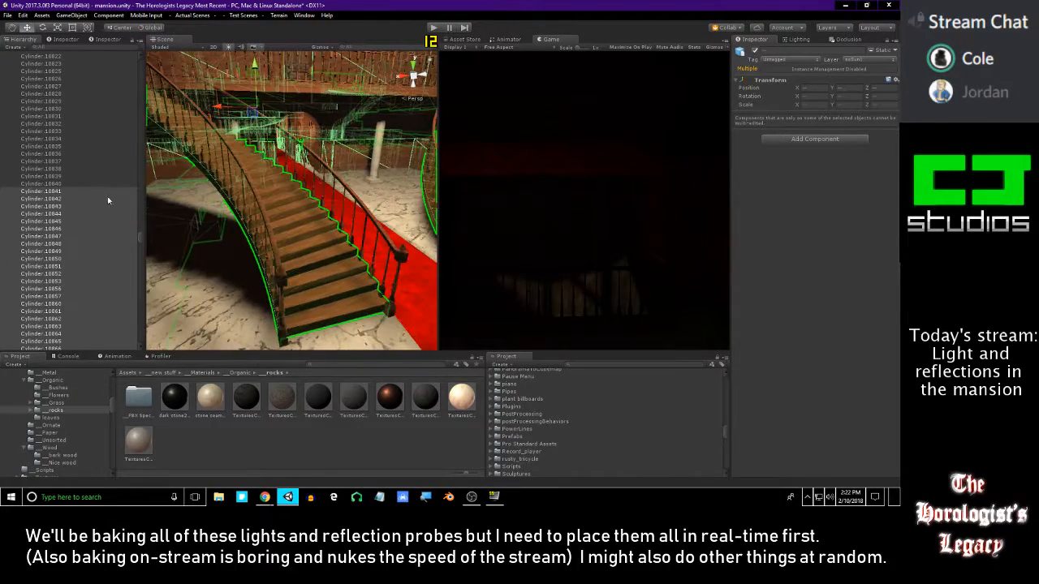
- Narrow the range selection in stages past the Cylinder and Plane meshes to start at Cube.3187, checking the staircase colliders
{"action": "scroll", "coordinate": [90, 205], "scroll_direction": "down", "scroll_amount": 5}
{"action": "left_click", "coordinate": [82, 206], "text": "shift"}
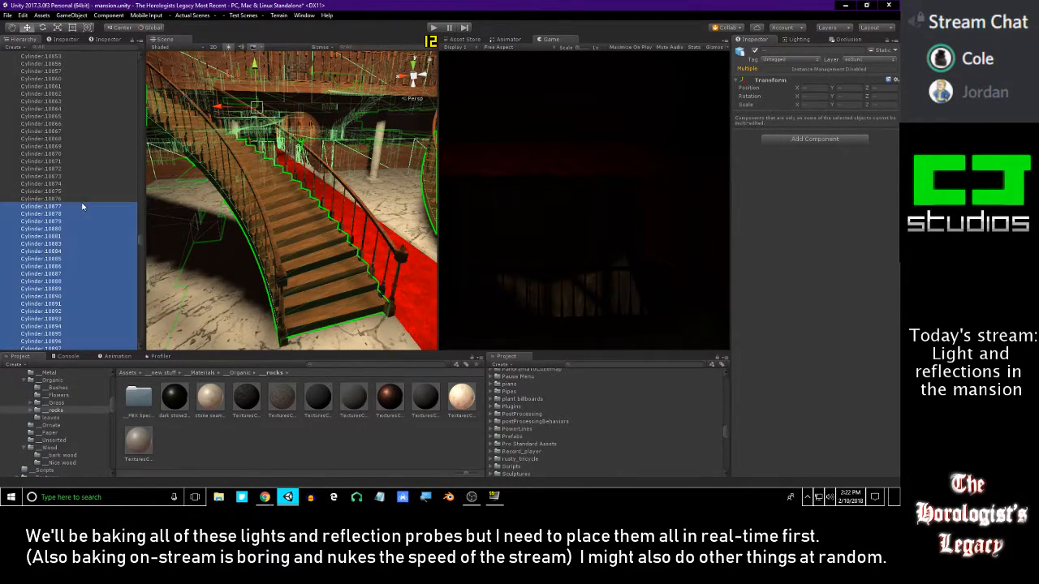
{"action": "scroll", "coordinate": [82, 207], "scroll_direction": "down", "scroll_amount": 12}
{"action": "left_click", "coordinate": [80, 204], "text": "shift"}
{"action": "scroll", "coordinate": [80, 204], "scroll_direction": "down", "scroll_amount": 5}
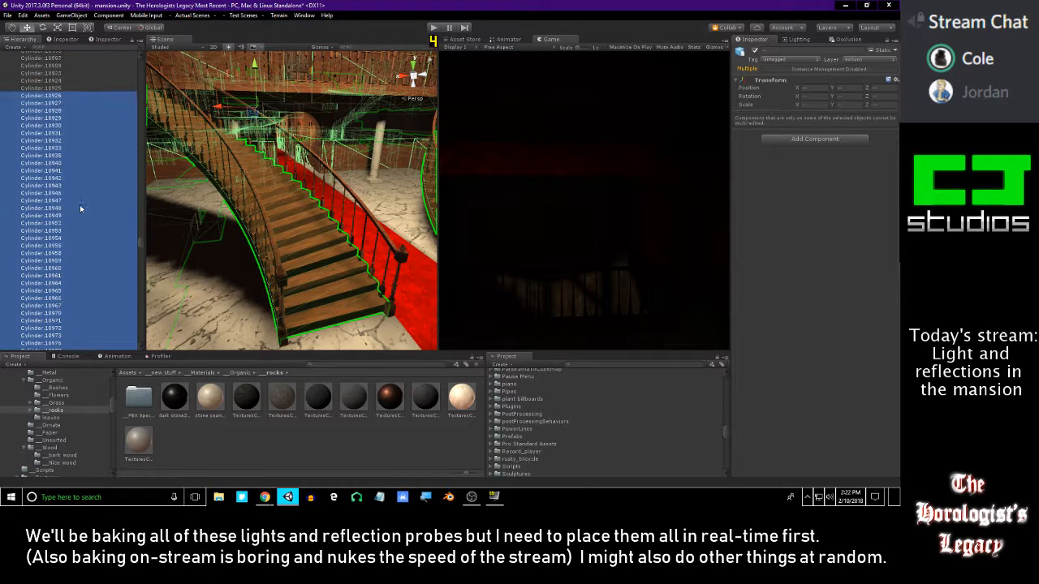
{"action": "scroll", "coordinate": [80, 205], "scroll_direction": "down", "scroll_amount": 7}
{"action": "left_click", "coordinate": [79, 205], "text": "shift"}
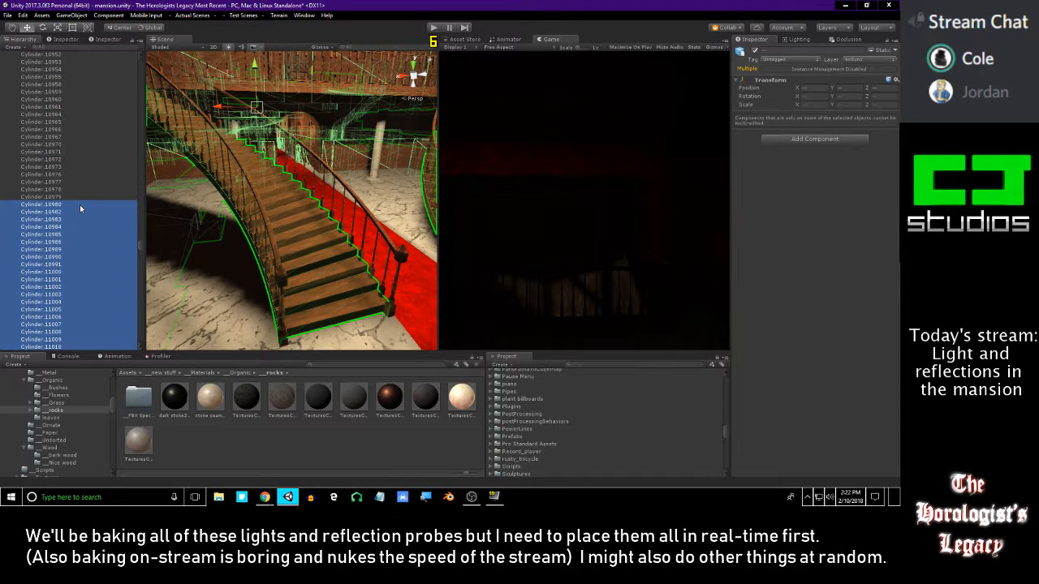
{"action": "scroll", "coordinate": [80, 205], "scroll_direction": "down", "scroll_amount": 20}
{"action": "left_click", "coordinate": [80, 205], "text": "shift"}
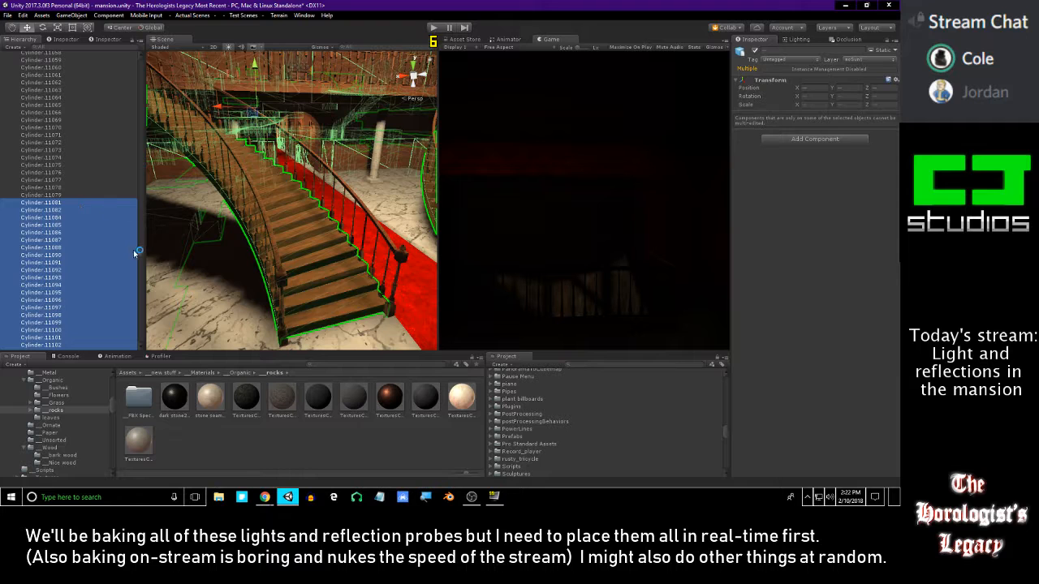
{"action": "scroll", "coordinate": [60, 229], "scroll_direction": "down", "scroll_amount": 20}
{"action": "left_click", "coordinate": [60, 229], "text": "shift"}
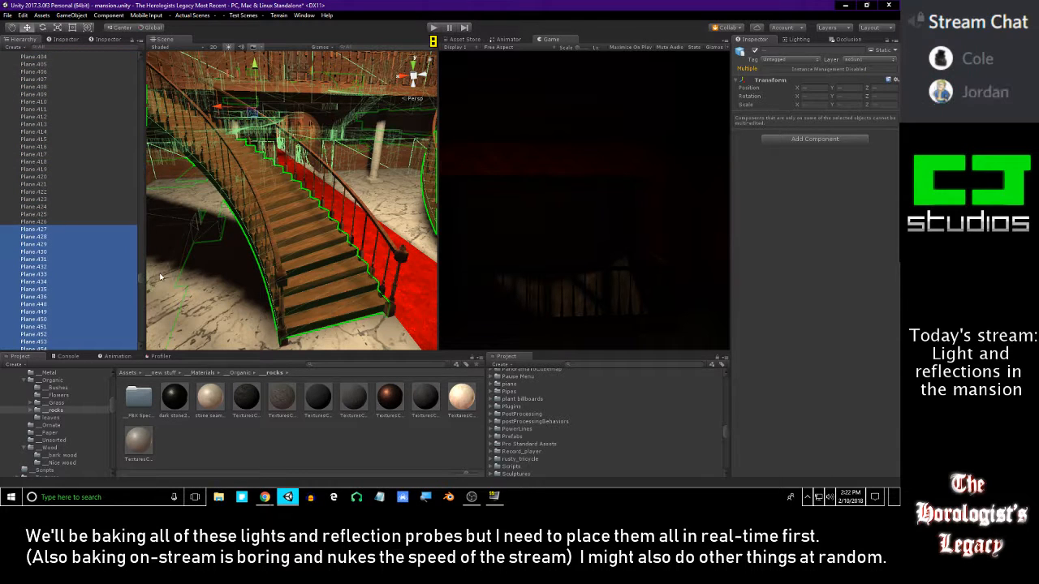
{"action": "scroll", "coordinate": [90, 244], "scroll_direction": "down", "scroll_amount": 20}
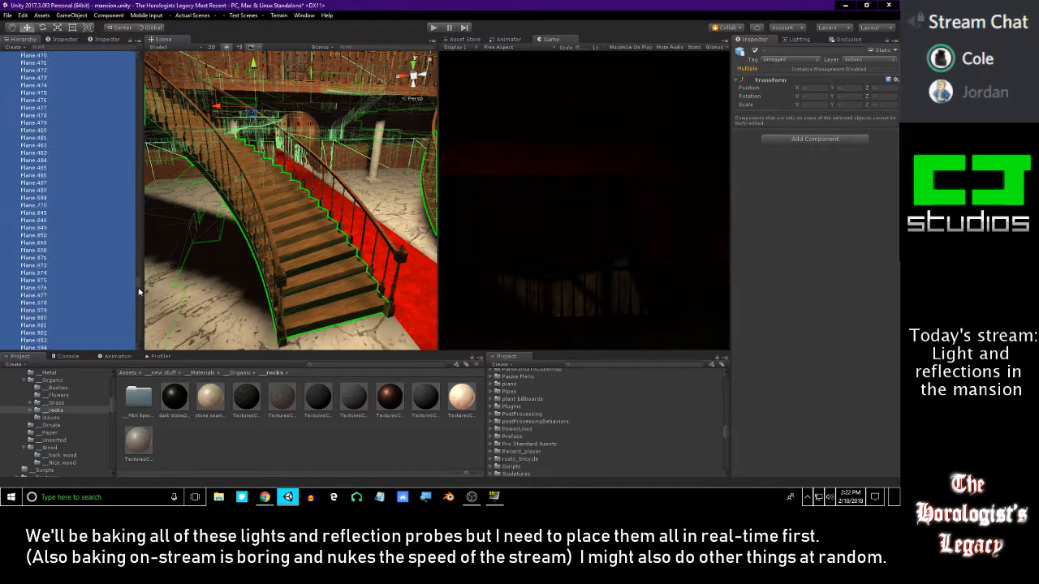
{"action": "left_click", "coordinate": [105, 247], "text": "shift"}
{"action": "scroll", "coordinate": [103, 257], "scroll_direction": "down", "scroll_amount": 20}
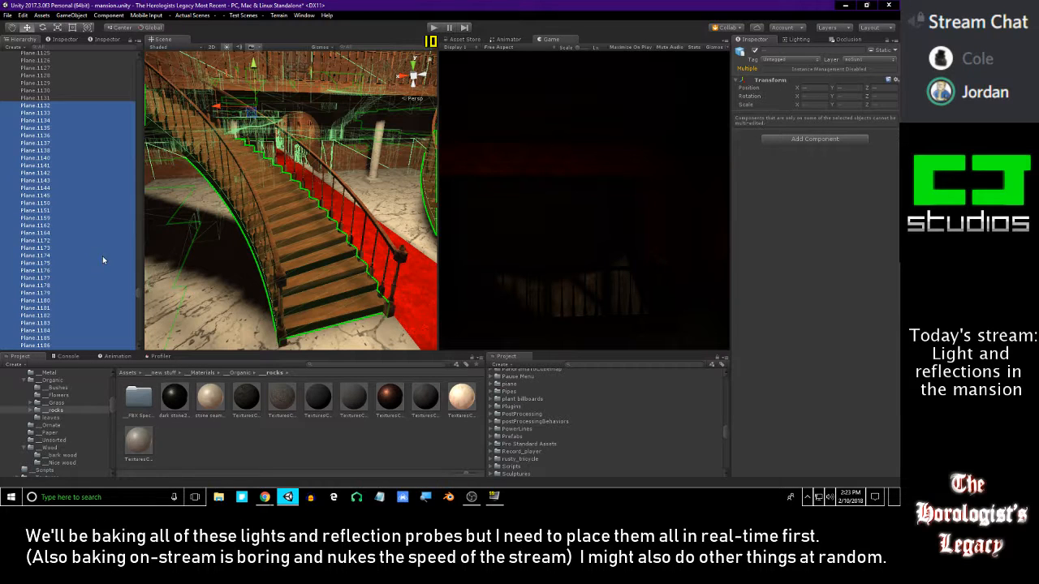
{"action": "left_click", "coordinate": [79, 219], "text": "shift"}
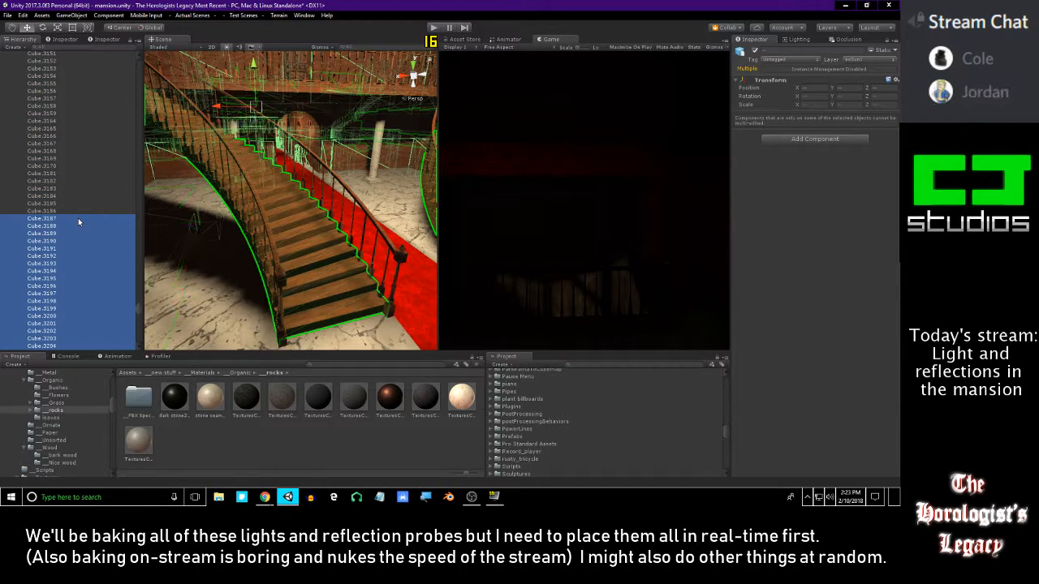
- Extend the range selection back up in stages to Torus.001 to check which meshes hold the staircase colliders
{"action": "scroll", "coordinate": [78, 217], "scroll_direction": "up", "scroll_amount": 6}
{"action": "left_click", "coordinate": [77, 218], "text": "shift"}
{"action": "scroll", "coordinate": [78, 218], "scroll_direction": "up", "scroll_amount": 5}
{"action": "left_click", "coordinate": [78, 218], "text": "shift"}
{"action": "scroll", "coordinate": [78, 218], "scroll_direction": "up", "scroll_amount": 5}
{"action": "left_click", "coordinate": [78, 218], "text": "shift"}
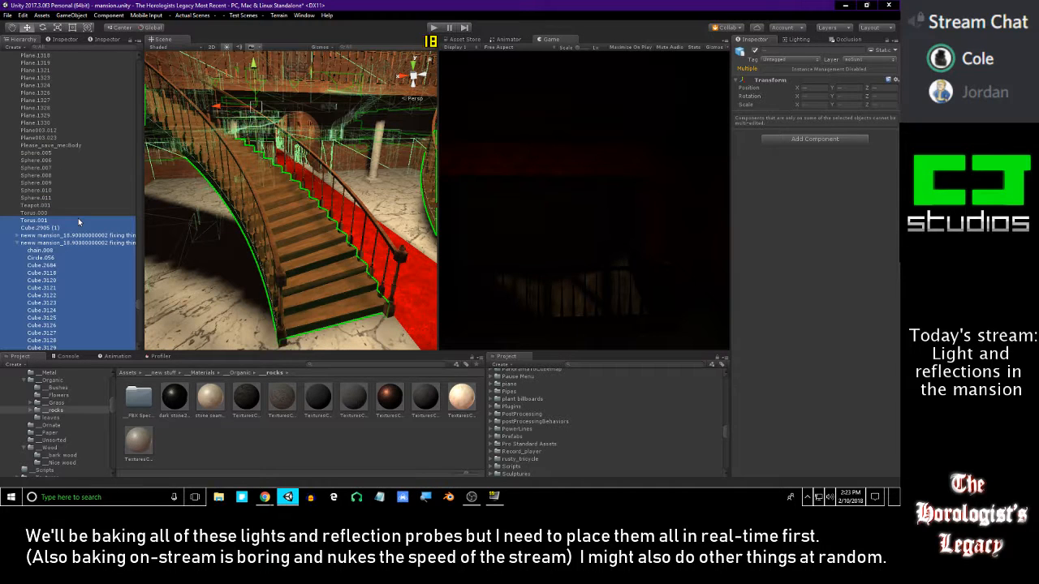
- Compare the two mansion "fixing" groups below Cube.2905 (1), expanding the first one to examine its colliders
{"action": "left_click", "coordinate": [30, 243]}
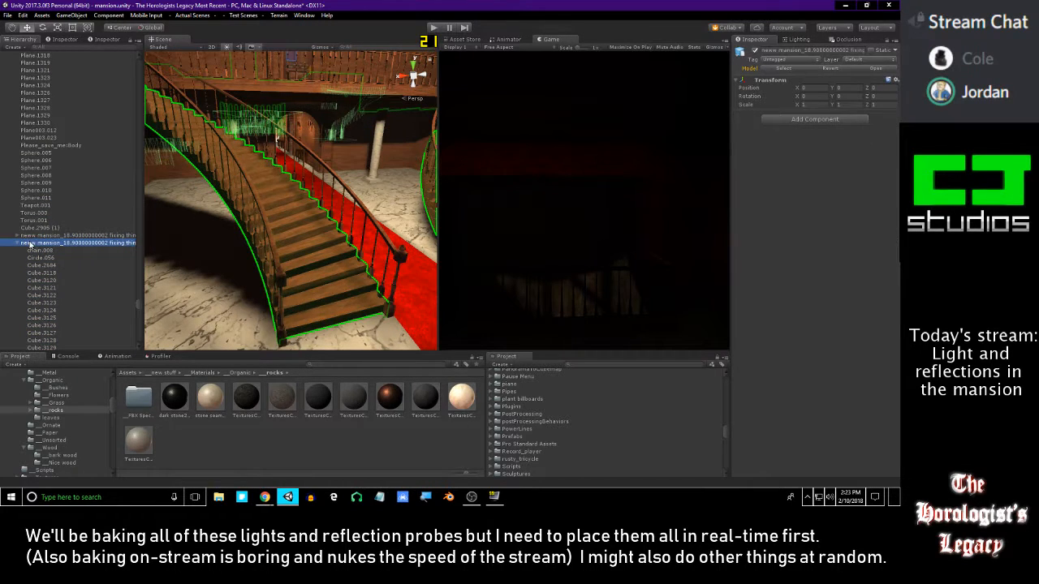
{"action": "left_click", "coordinate": [36, 235]}
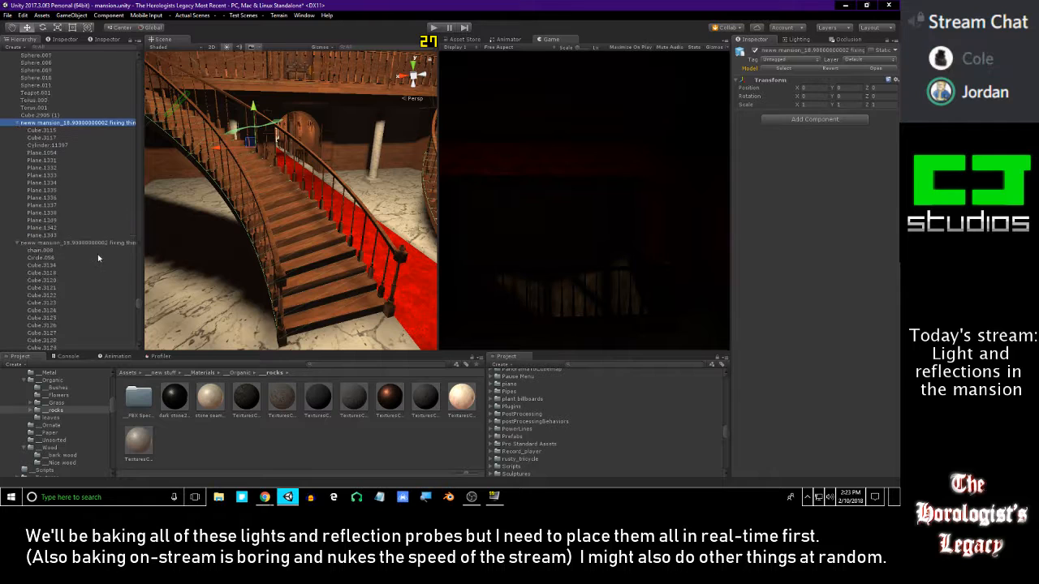
{"action": "scroll", "coordinate": [98, 254], "scroll_direction": "down", "scroll_amount": 3}
{"action": "left_click", "coordinate": [57, 218], "text": "shift"}
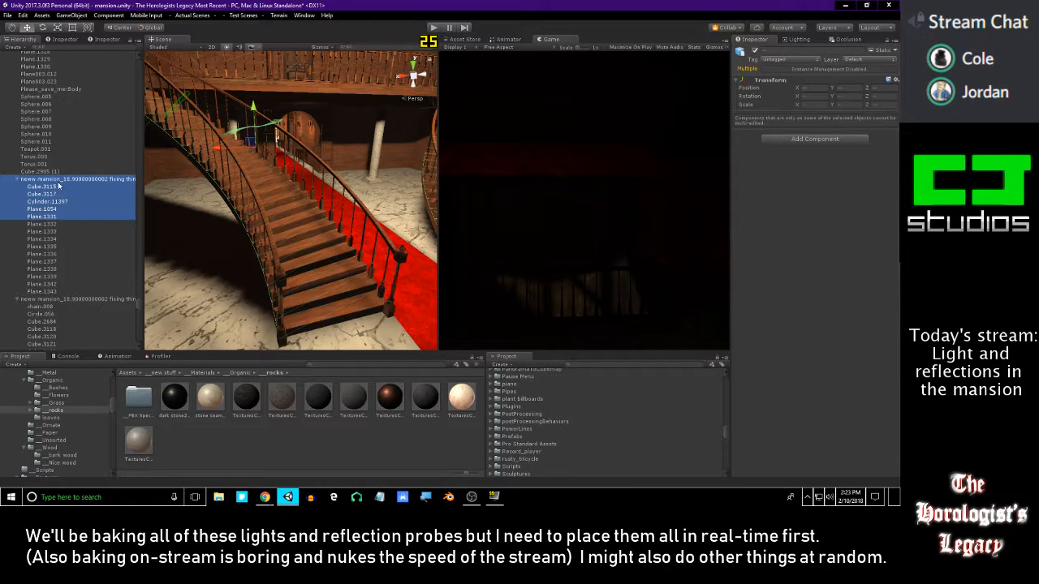
{"action": "left_click", "coordinate": [58, 181]}
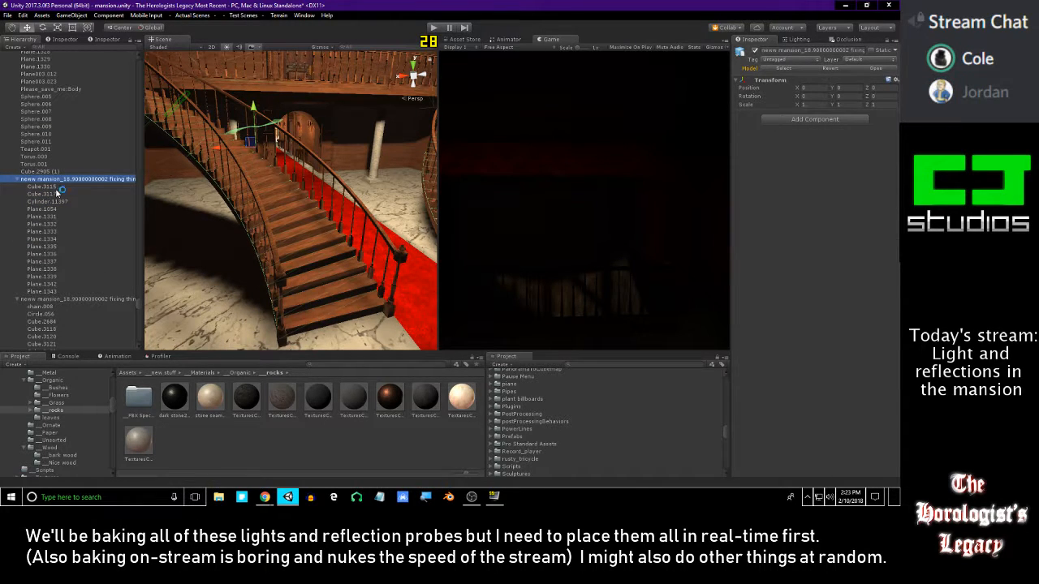
- Check the first "fixing" group's meshes one by one from Cube.3115 until Plane.1331 is selected
{"action": "left_click", "coordinate": [55, 188]}
{"action": "key", "text": "Down"}
{"action": "key", "text": "Down"}
{"action": "key", "text": "Down"}
{"action": "key", "text": "Down"}
{"action": "key", "text": "Down"}
{"action": "key", "text": "Up"}
- View the Plane.1331 collision mesh around both entrance staircases and deactivate it
{"action": "key", "text": "s"}
{"action": "mouse_move", "coordinate": [332, 158]}
{"action": "right_mouse_down"}
{"action": "mouse_move", "coordinate": [357, 154]}
{"action": "mouse_move", "coordinate": [313, 167]}
{"action": "mouse_move", "coordinate": [343, 160]}
{"action": "right_mouse_up"}
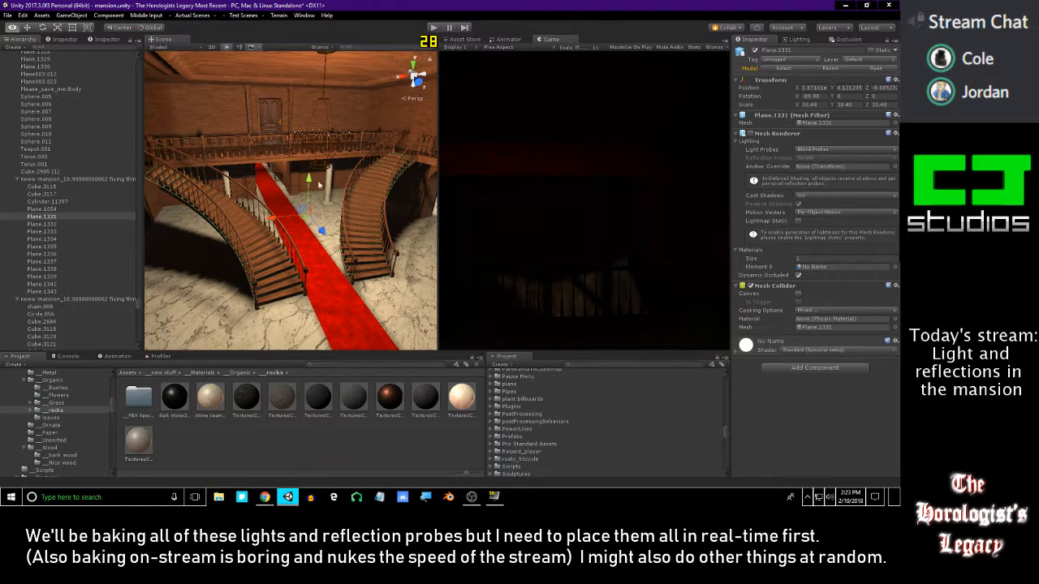
{"action": "right_click_drag", "start_coordinate": [318, 185], "coordinate": [306, 179]}
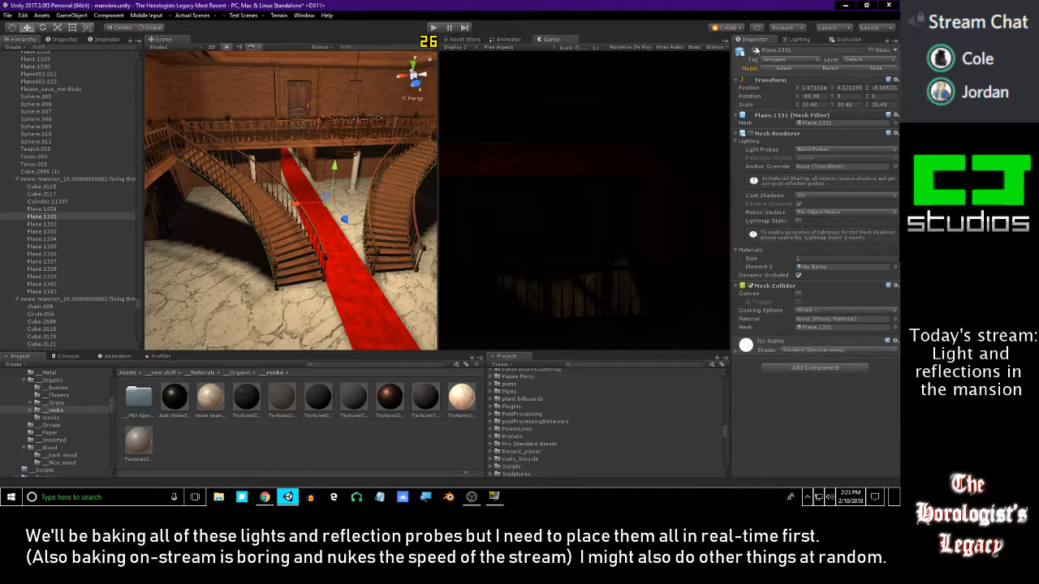
- Play the scene with Plane.1331 inactive, walk beneath the staircase onto the red carpet, and stop playing
{"action": "left_click", "coordinate": [431, 28]}
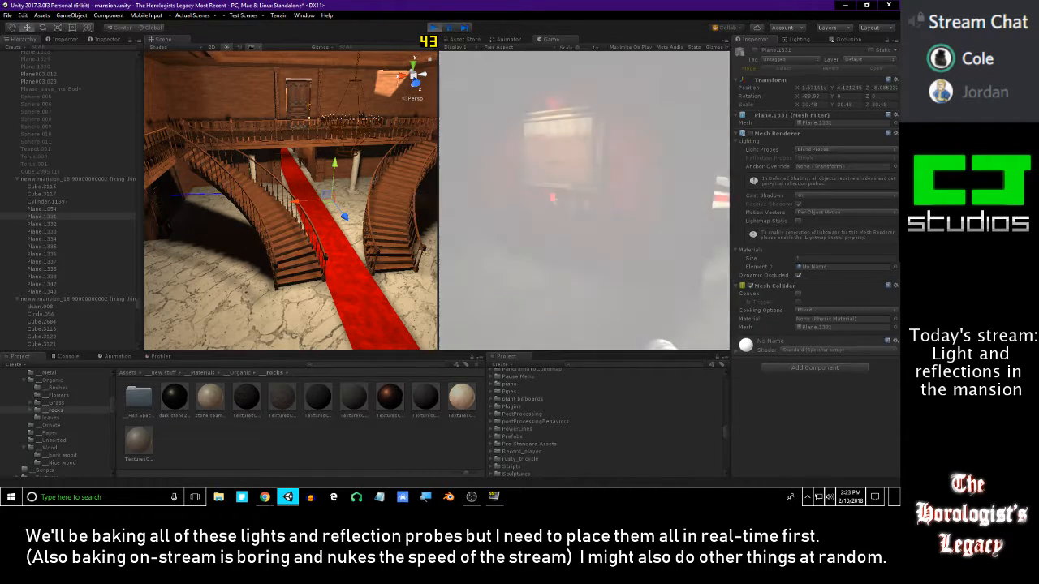
{"action": "key", "text": "w"}
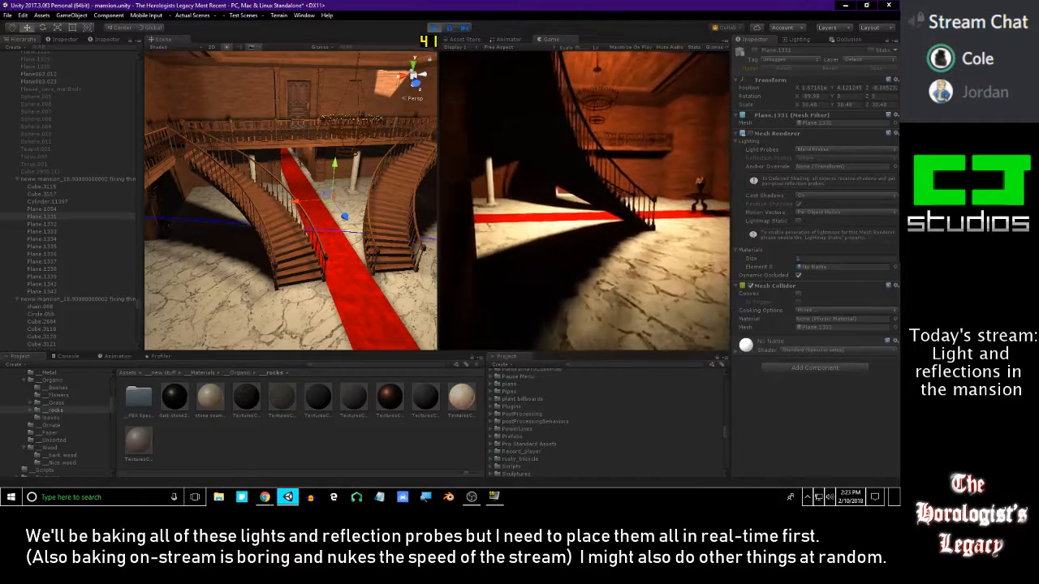
{"action": "key", "text": "w"}
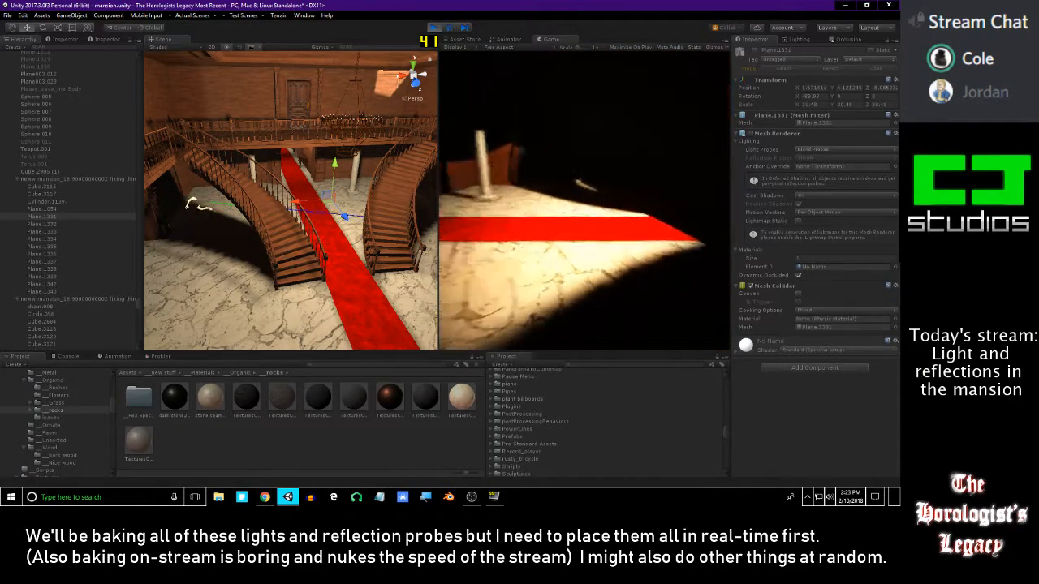
{"action": "key", "text": "w"}
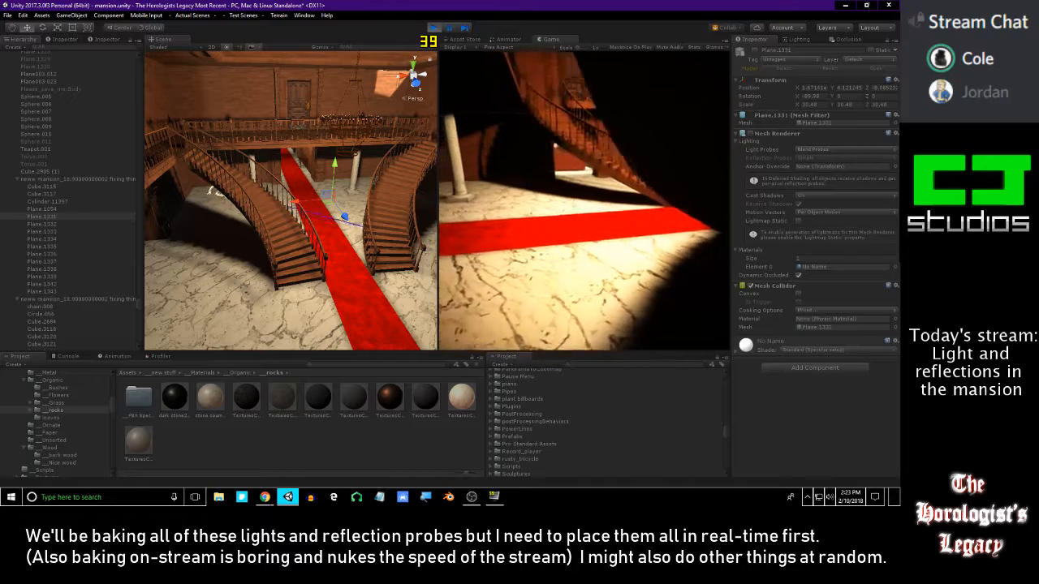
{"action": "key", "text": "w"}
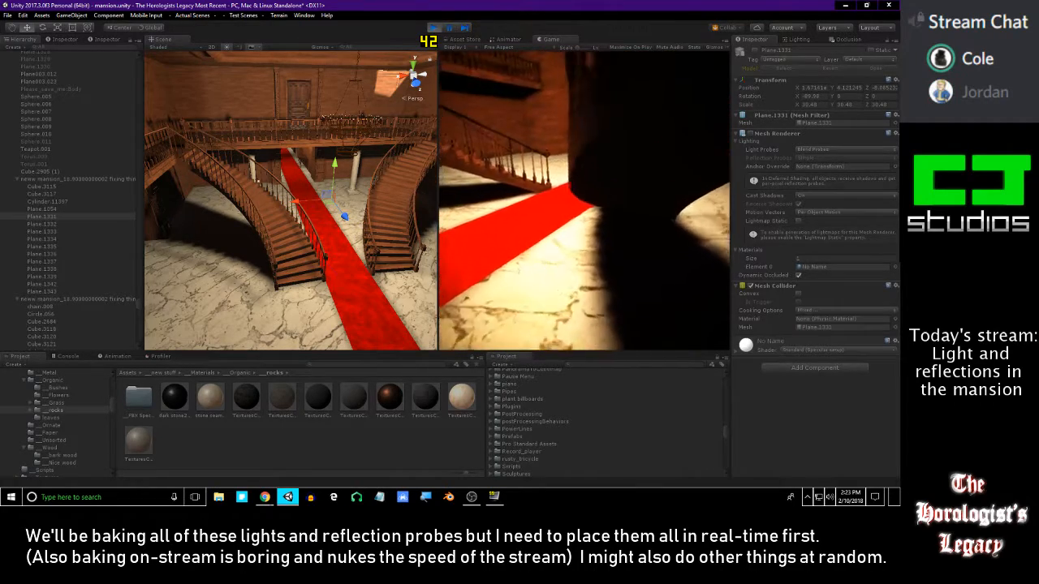
{"action": "key", "text": "w"}
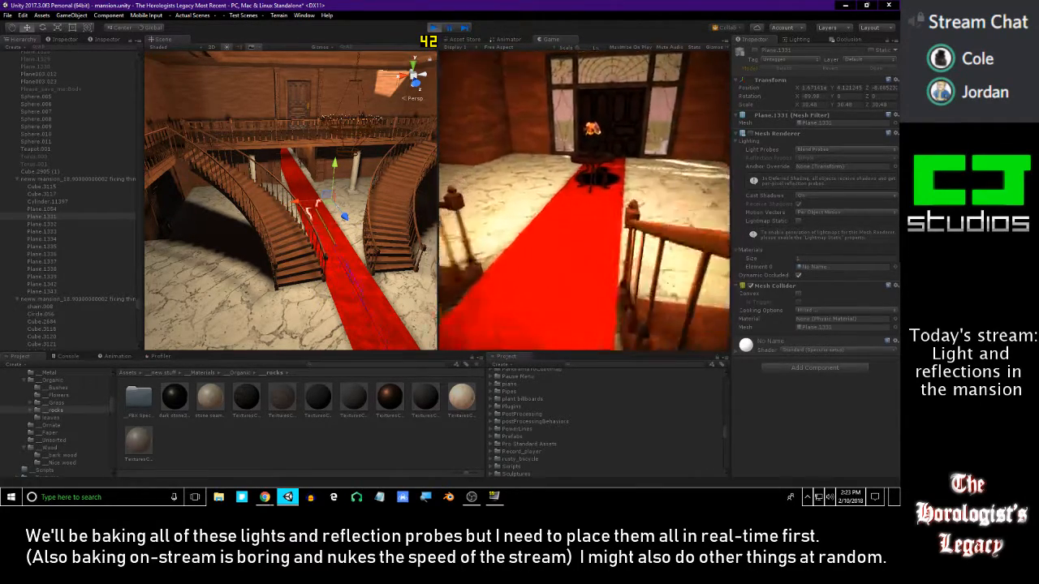
{"action": "key", "text": "Escape"}
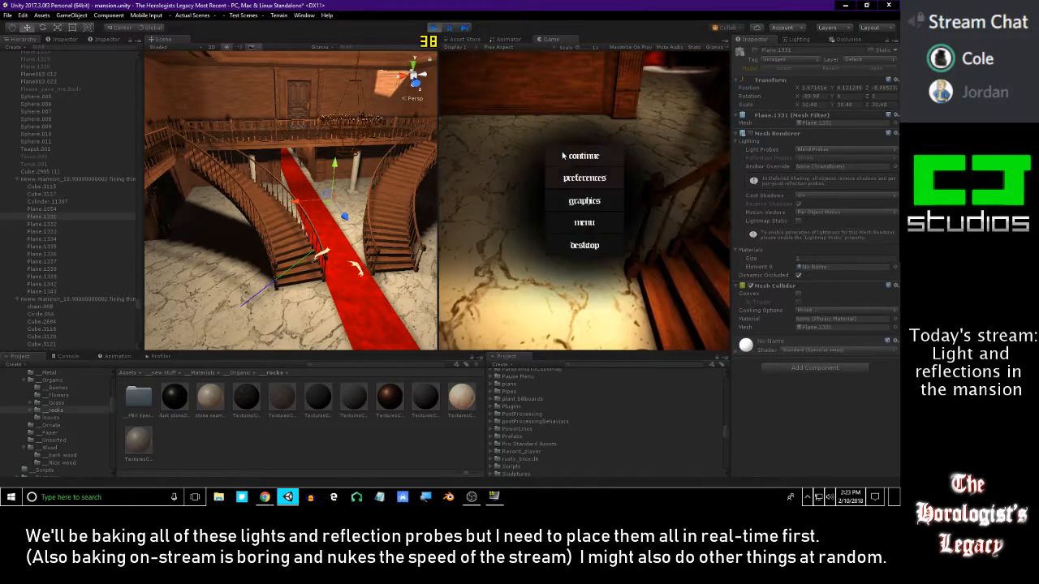
{"action": "left_click", "coordinate": [435, 29]}
- Check the "THE LAST" and "new stair" mansion groups one by one for a mesh belonging to the entrance staircase
{"action": "right_click_drag", "start_coordinate": [308, 194], "coordinate": [267, 198]}
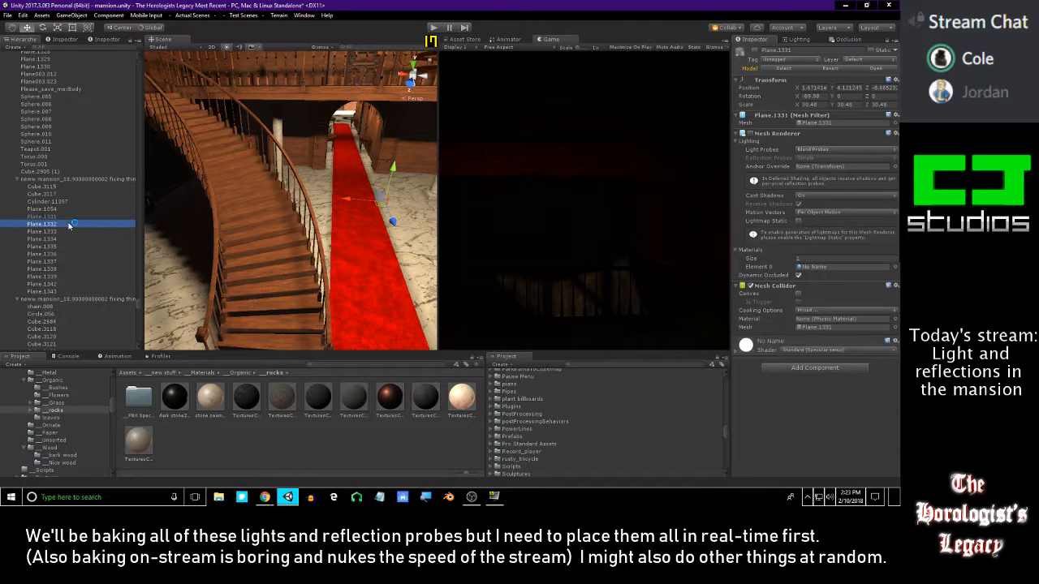
{"action": "right_click_drag", "start_coordinate": [311, 176], "coordinate": [245, 196]}
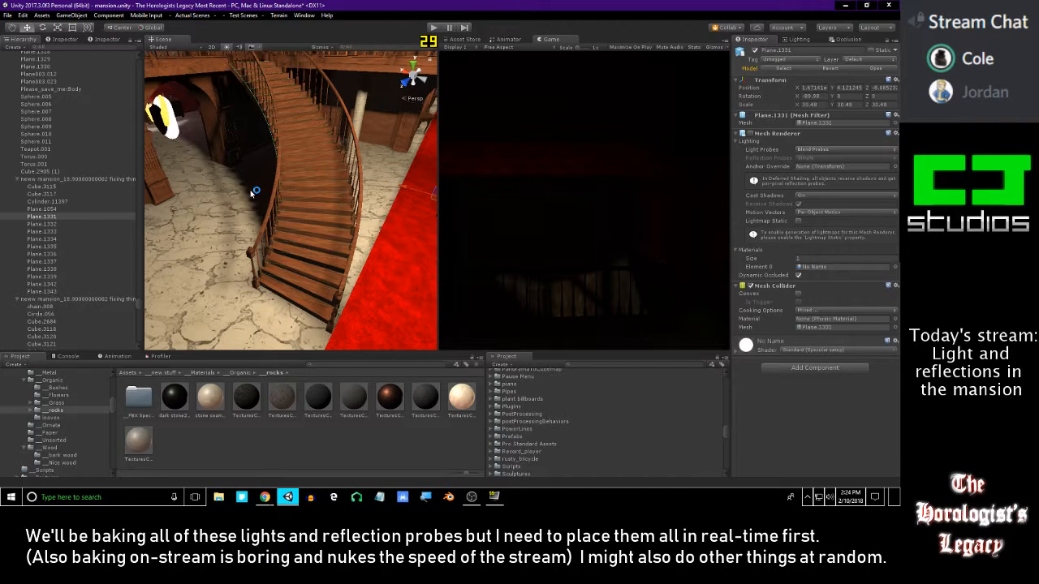
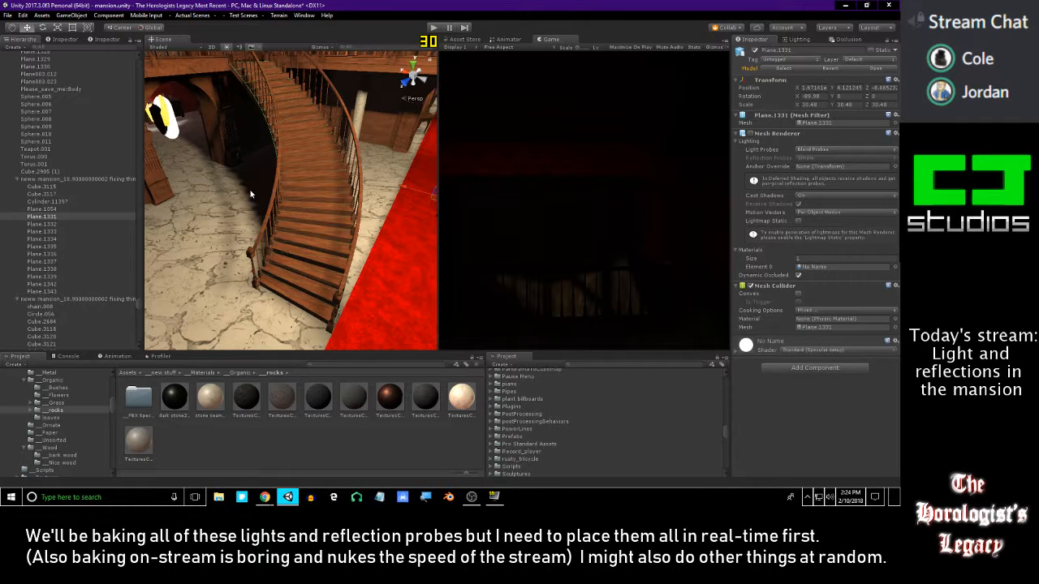
{"action": "right_click_drag", "start_coordinate": [270, 197], "coordinate": [236, 208]}
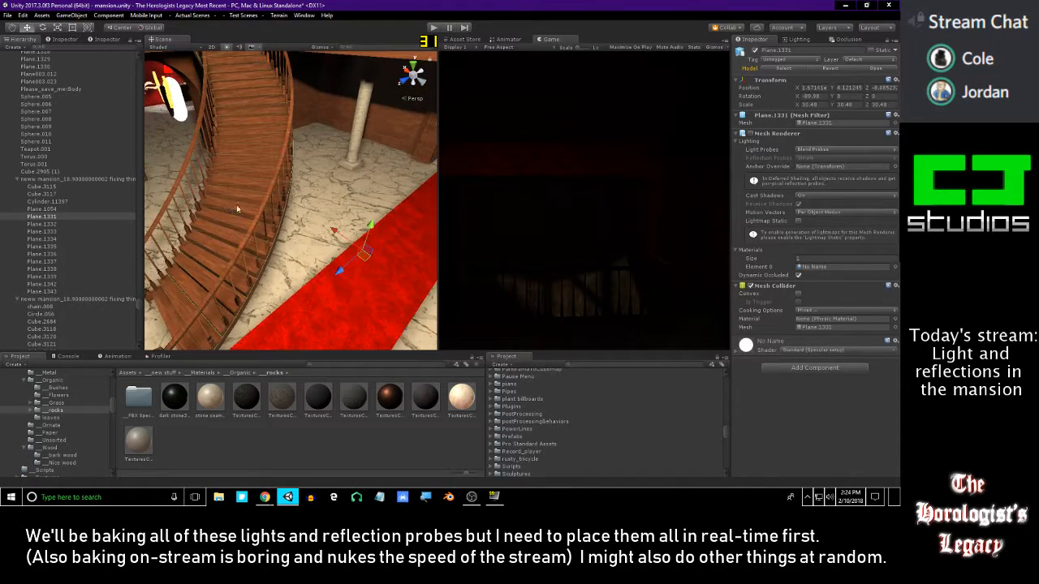
{"action": "mouse_move", "coordinate": [137, 308]}
{"action": "left_mouse_down"}
{"action": "mouse_move", "coordinate": [133, 344]}
{"action": "mouse_move", "coordinate": [134, 325]}
{"action": "left_mouse_up"}
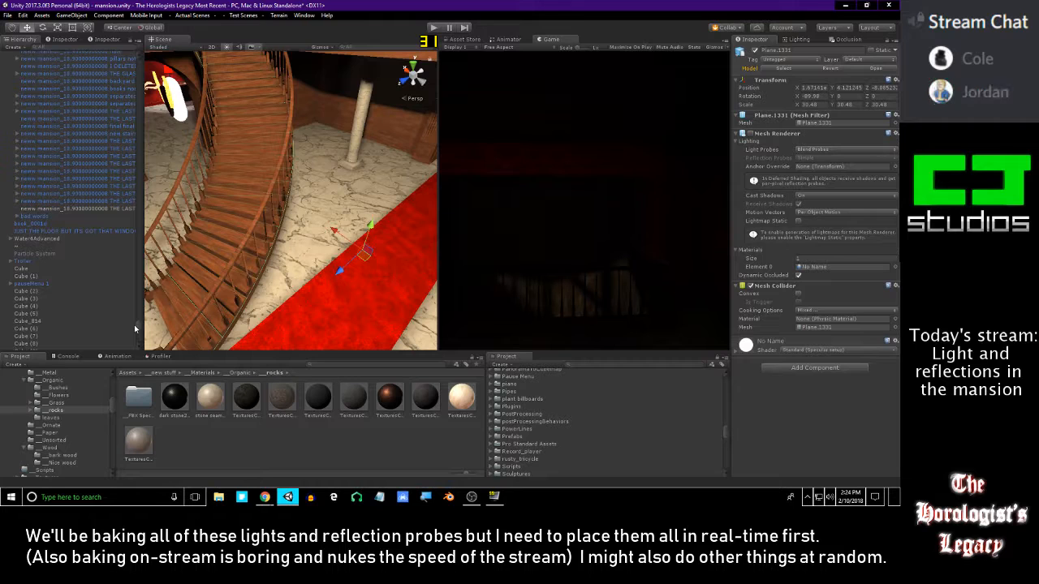
{"action": "scroll", "coordinate": [72, 273], "scroll_direction": "up", "scroll_amount": 3}
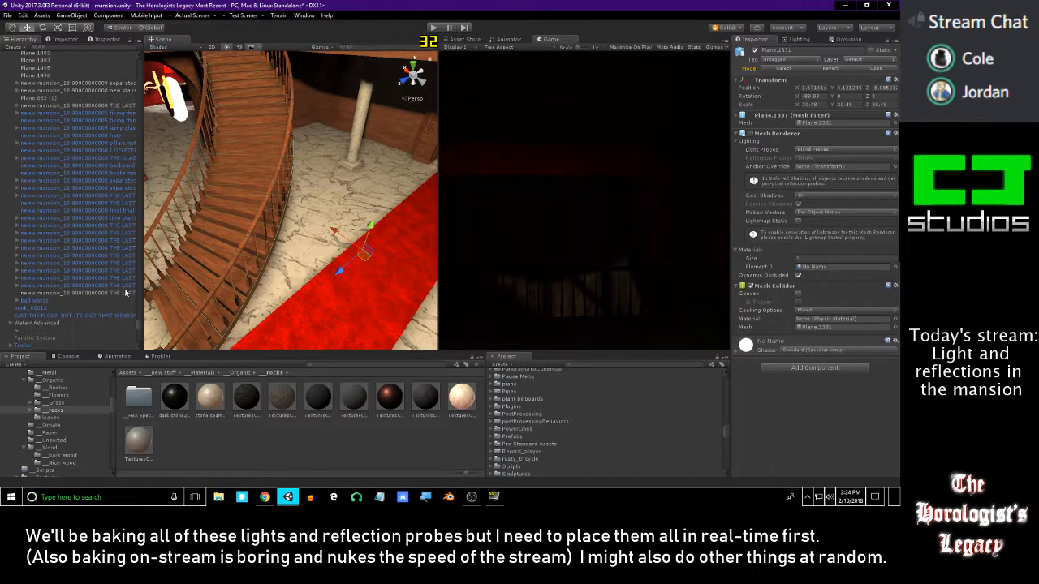
{"action": "left_click", "coordinate": [97, 293]}
{"action": "key", "text": "Up"}
{"action": "key", "text": "Up"}
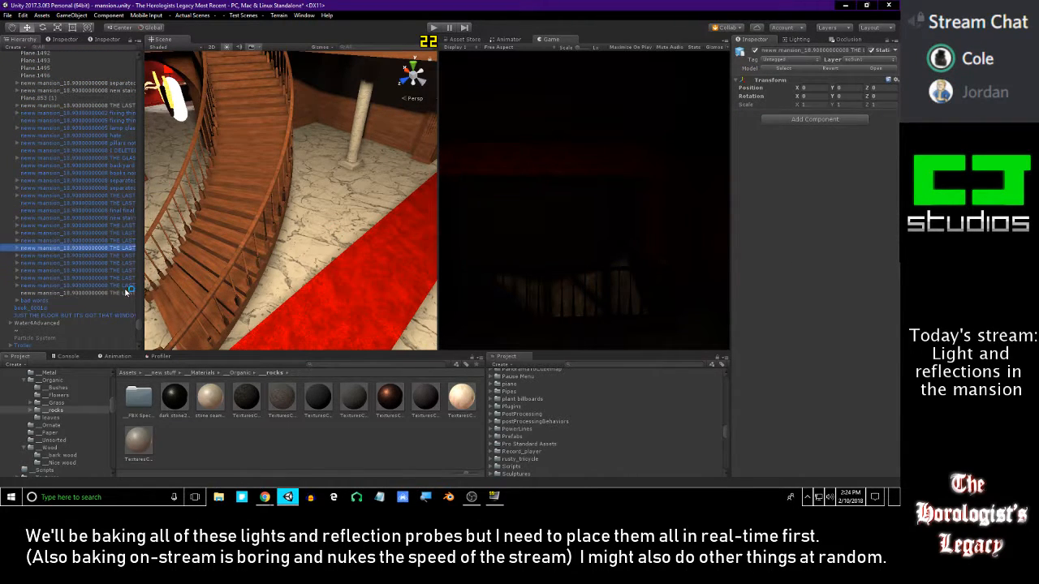
{"action": "key", "text": "Up"}
{"action": "key", "text": "Up"}
{"action": "key", "text": "Up"}
{"action": "key", "text": "Up"}
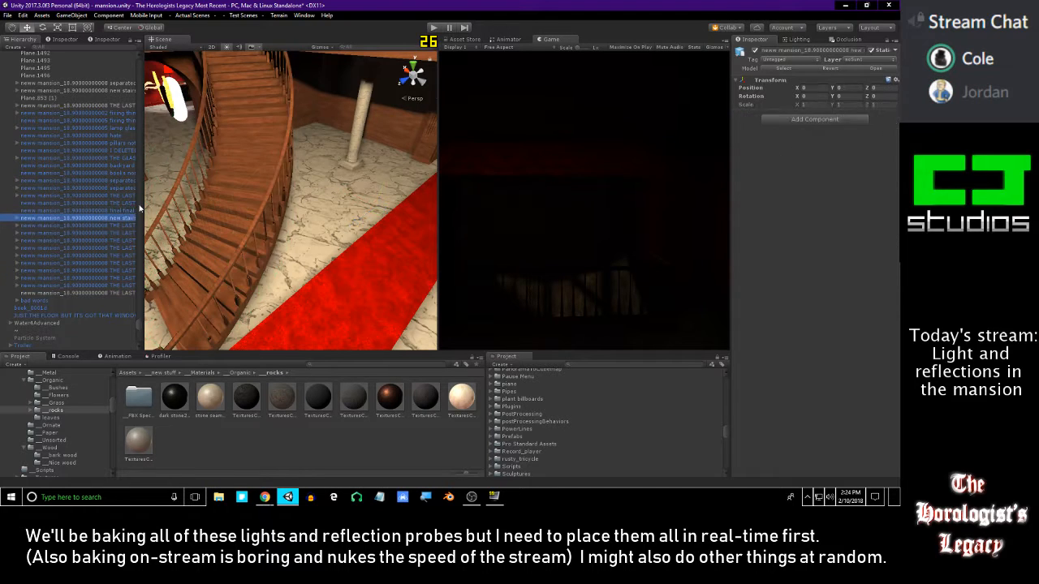
{"action": "key", "text": "Down"}
{"action": "key", "text": "Down"}
{"action": "key", "text": "Down"}
{"action": "key", "text": "Down"}
{"action": "key", "text": "Down"}
{"action": "key", "text": "Down"}
{"action": "key", "text": "Down"}
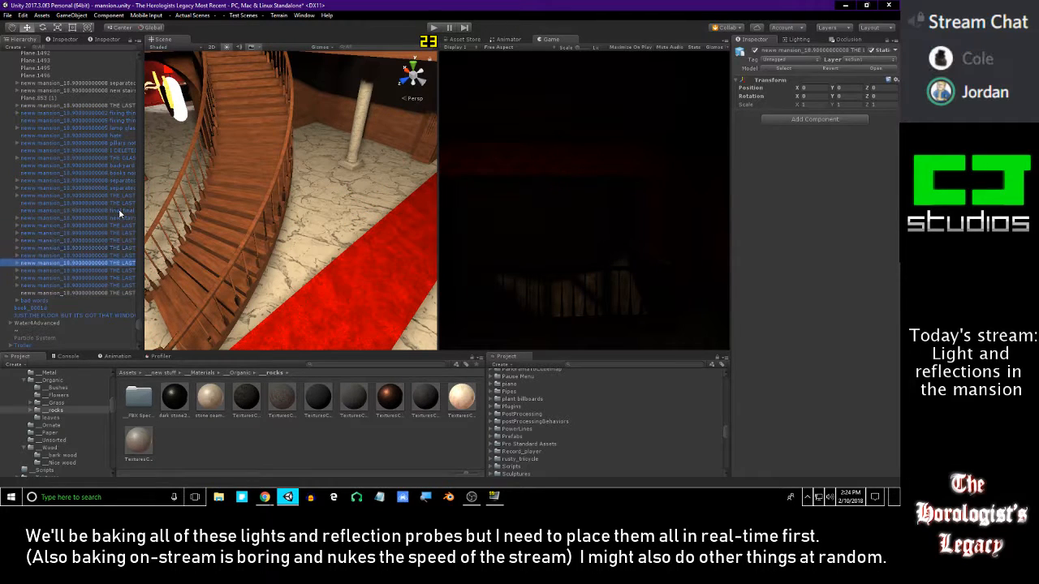
- Select Plane.1331 together with the "final final" mansion mesh and compare their collision meshes around and beneath the entrance staircase
{"action": "key", "text": "ctrl+z"}
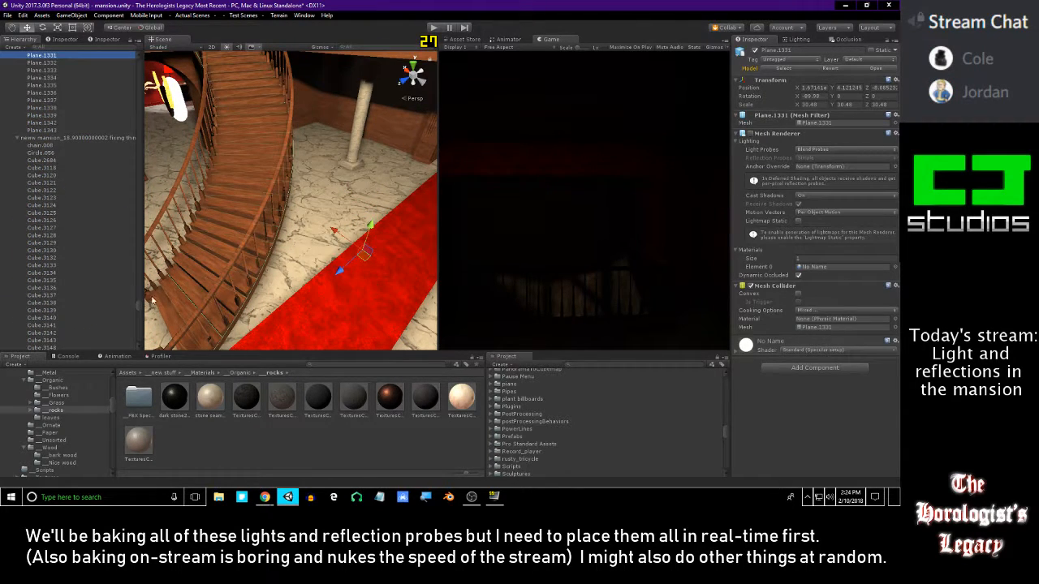
{"action": "left_click_drag", "start_coordinate": [138, 307], "coordinate": [139, 330]}
{"action": "scroll", "coordinate": [139, 331], "scroll_direction": "down", "scroll_amount": 10}
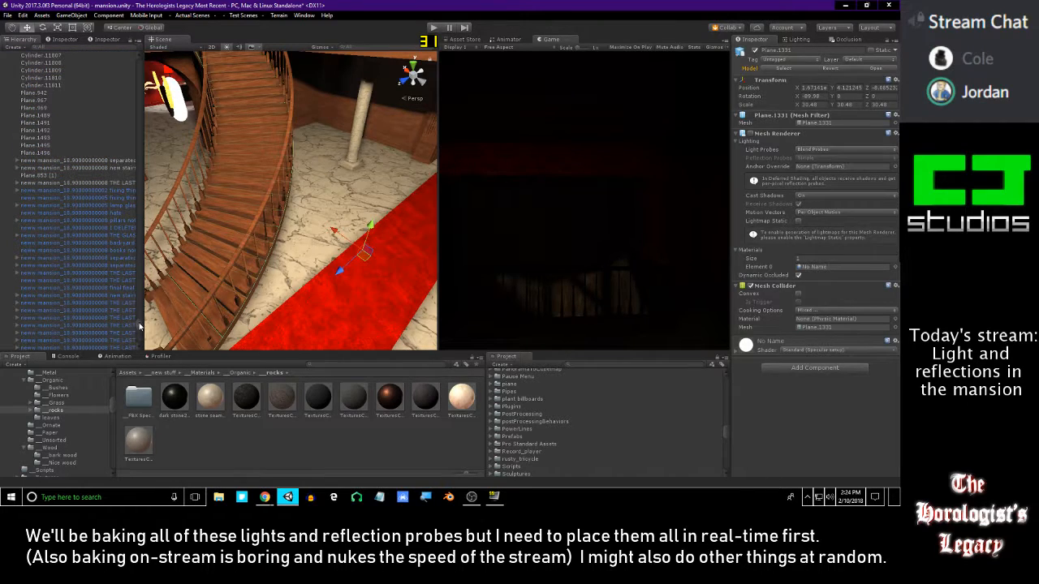
{"action": "scroll", "coordinate": [116, 262], "scroll_direction": "down", "scroll_amount": 3}
{"action": "left_click", "coordinate": [121, 232]}
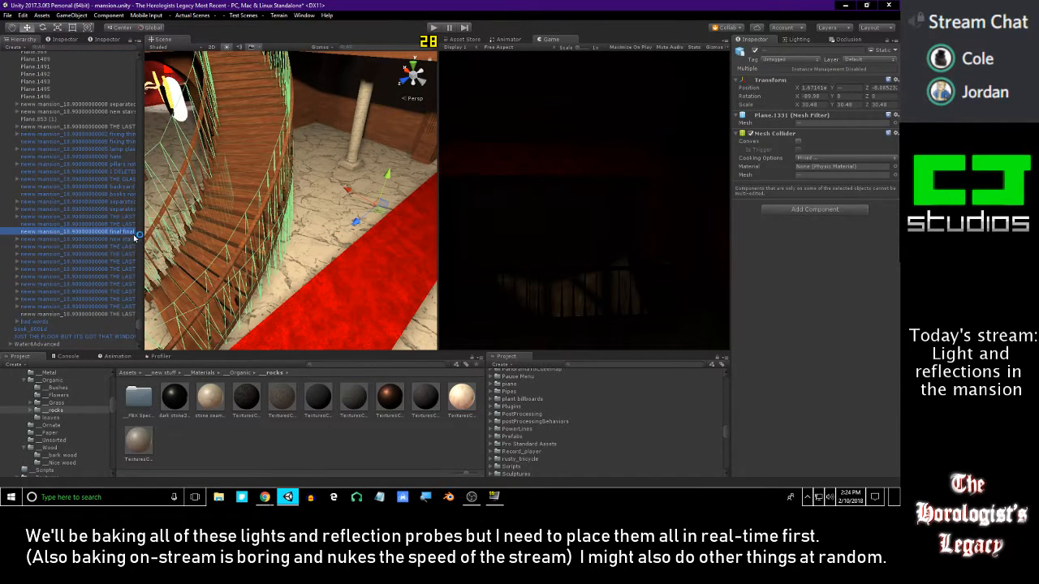
{"action": "key", "text": "f"}
{"action": "right_click_drag", "start_coordinate": [308, 235], "coordinate": [789, 186]}
{"action": "mouse_move", "coordinate": [350, 189]}
{"action": "right_mouse_down"}
{"action": "mouse_move", "coordinate": [360, 175]}
{"action": "mouse_move", "coordinate": [408, 187]}
{"action": "mouse_move", "coordinate": [413, 162]}
{"action": "mouse_move", "coordinate": [294, 186]}
{"action": "mouse_move", "coordinate": [378, 324]}
{"action": "mouse_move", "coordinate": [518, 191]}
{"action": "mouse_move", "coordinate": [778, 169]}
{"action": "mouse_move", "coordinate": [524, 246]}
{"action": "mouse_move", "coordinate": [385, 109]}
{"action": "mouse_move", "coordinate": [674, 209]}
{"action": "mouse_move", "coordinate": [379, 242]}
{"action": "mouse_move", "coordinate": [316, 109]}
{"action": "mouse_move", "coordinate": [368, 117]}
{"action": "mouse_move", "coordinate": [400, 168]}
{"action": "mouse_move", "coordinate": [774, 187]}
{"action": "mouse_move", "coordinate": [440, 216]}
{"action": "mouse_move", "coordinate": [471, 225]}
{"action": "mouse_move", "coordinate": [468, 214]}
{"action": "mouse_move", "coordinate": [499, 208]}
{"action": "mouse_move", "coordinate": [345, 183]}
{"action": "right_mouse_up"}
{"action": "key", "text": "shift+space"}
{"action": "key", "text": "shift+space"}
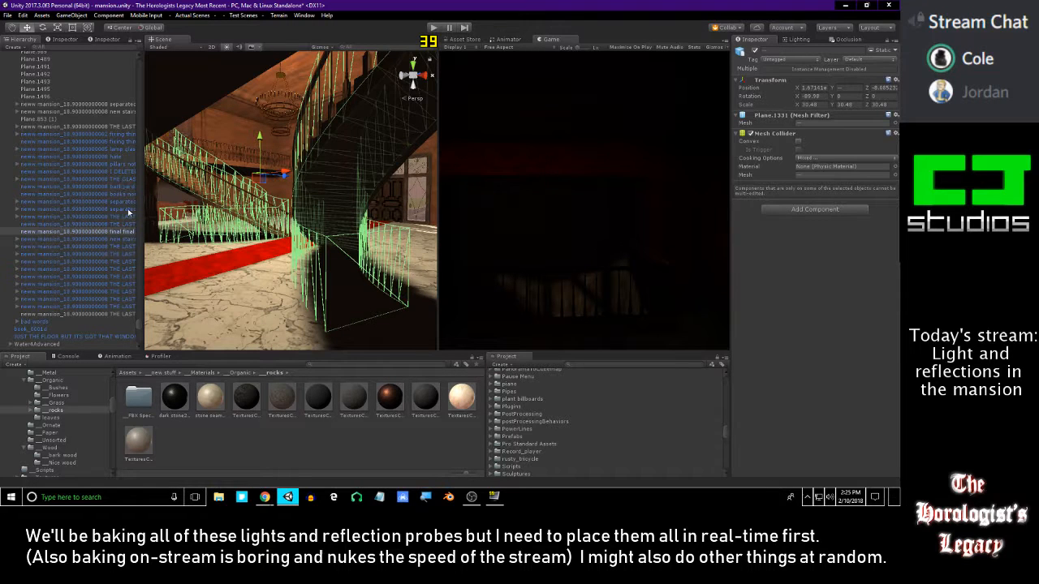
- Duplicate Plane.1331 in the first "fixing" group, try scaling the copy, and delete it
{"action": "left_click_drag", "start_coordinate": [136, 323], "coordinate": [135, 250]}
{"action": "scroll", "coordinate": [135, 292], "scroll_direction": "down", "scroll_amount": 15}
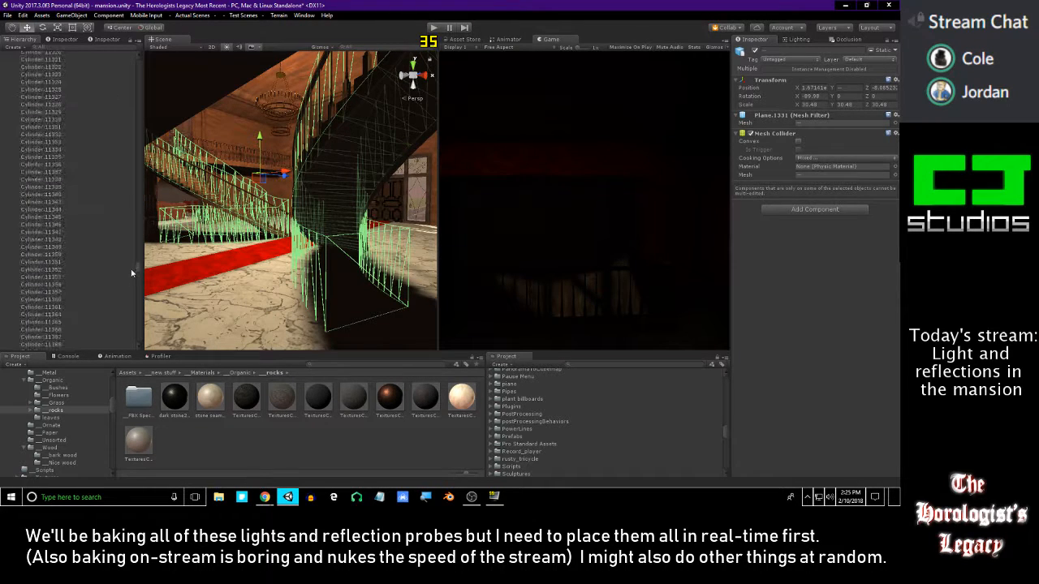
{"action": "left_click", "coordinate": [53, 191]}
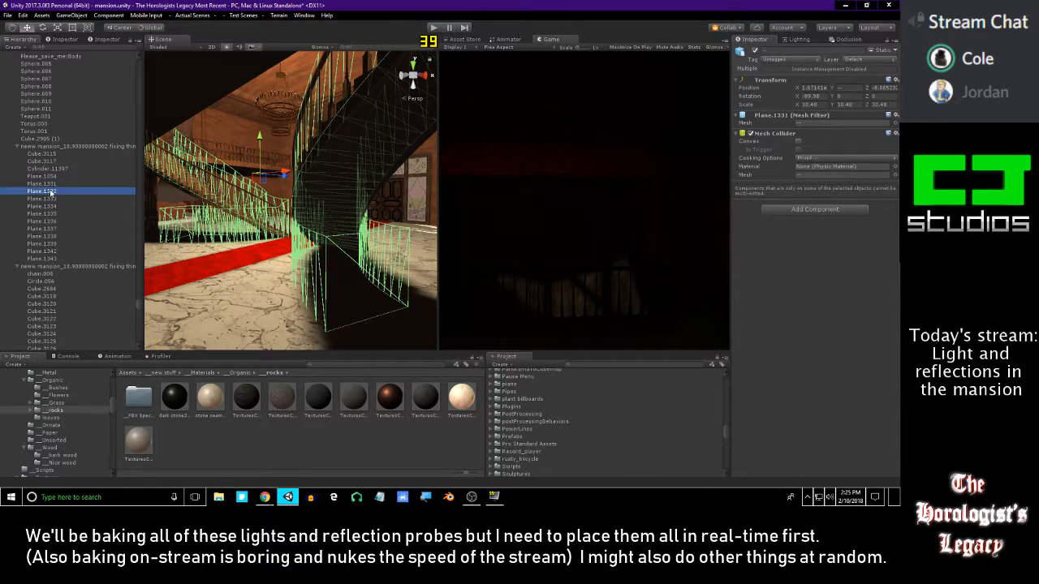
{"action": "left_click", "coordinate": [54, 184]}
{"action": "right_click_drag", "start_coordinate": [326, 202], "coordinate": [329, 209]}
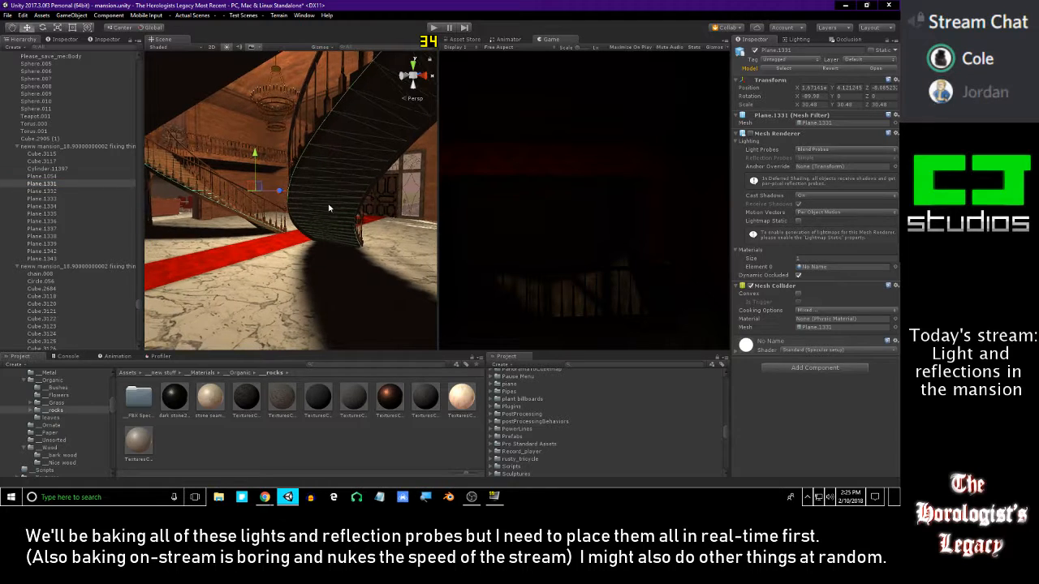
{"action": "key", "text": "r"}
{"action": "mouse_move", "coordinate": [256, 160]}
{"action": "left_mouse_down"}
{"action": "mouse_move", "coordinate": [236, 224]}
{"action": "mouse_move", "coordinate": [255, 159]}
{"action": "left_mouse_up"}
{"action": "key", "text": "ctrl+z"}
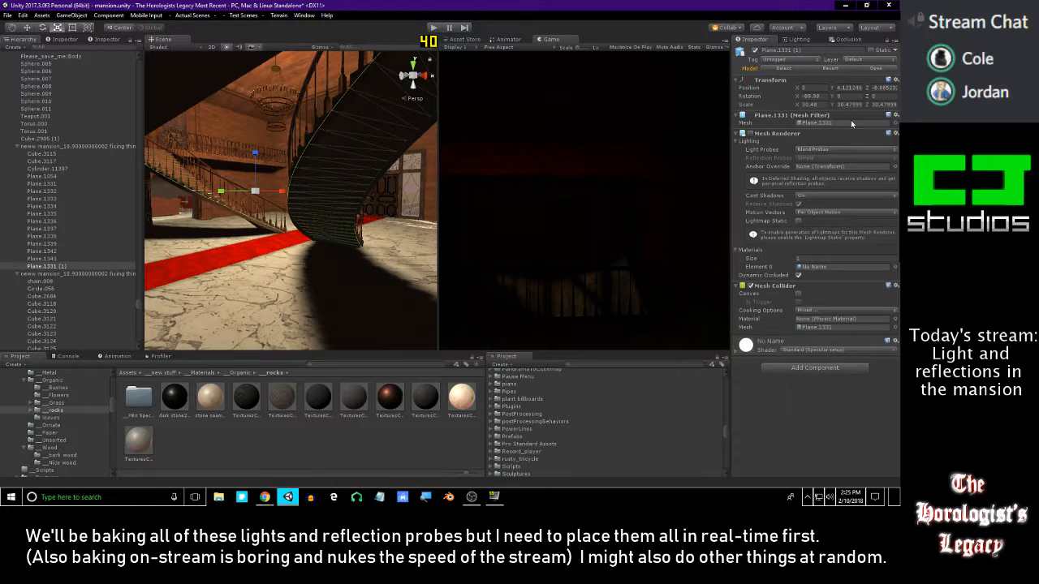
{"action": "right_click_drag", "start_coordinate": [260, 205], "coordinate": [291, 186]}
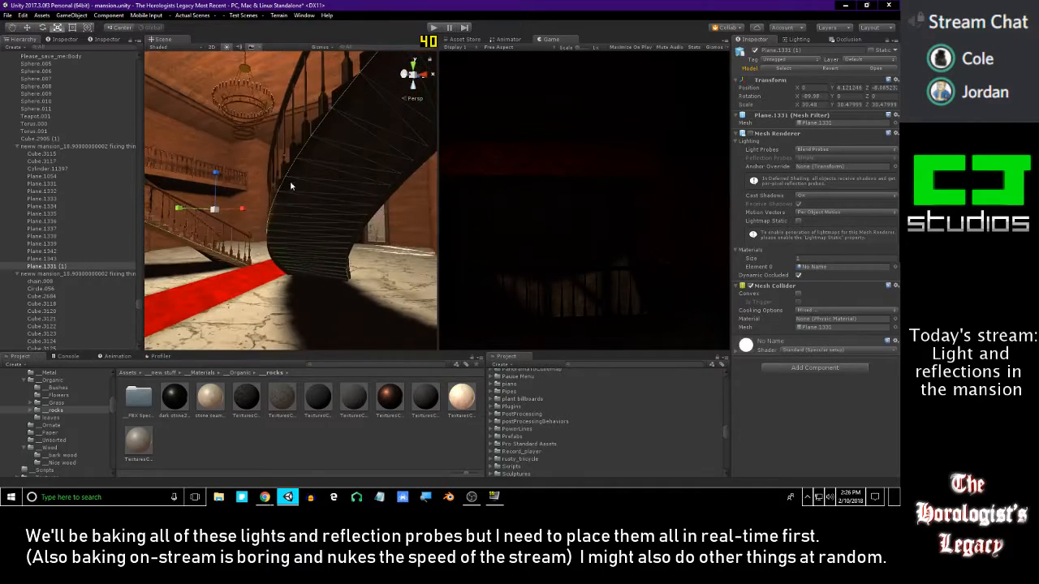
{"action": "left_click_drag", "start_coordinate": [241, 211], "coordinate": [230, 215]}
{"action": "key", "text": "Delete"}
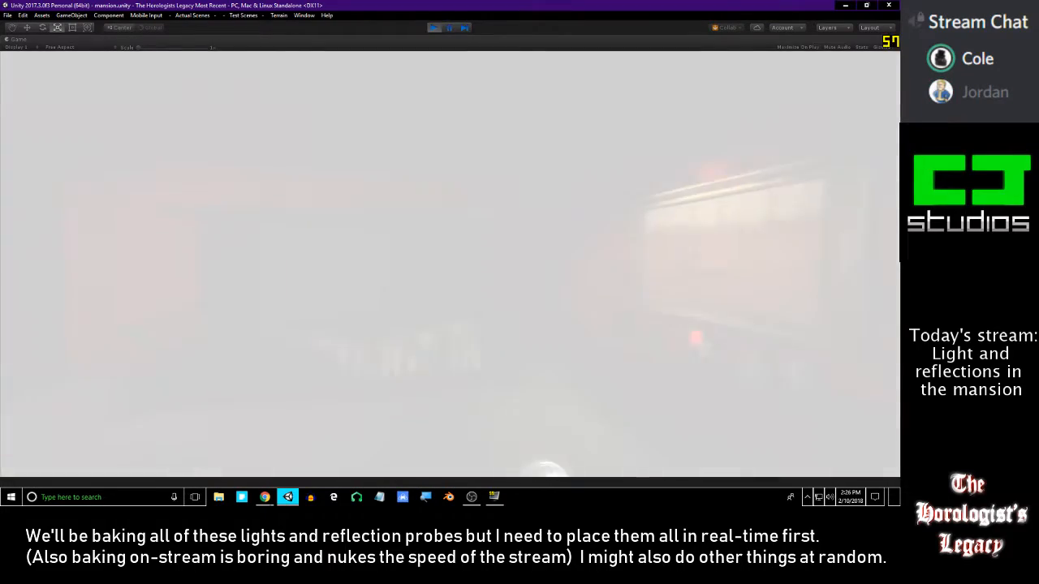
- Play the scene, walk through the dark doorway to the entrance staircase, and test the collision against its underside
{"action": "key", "text": "w"}
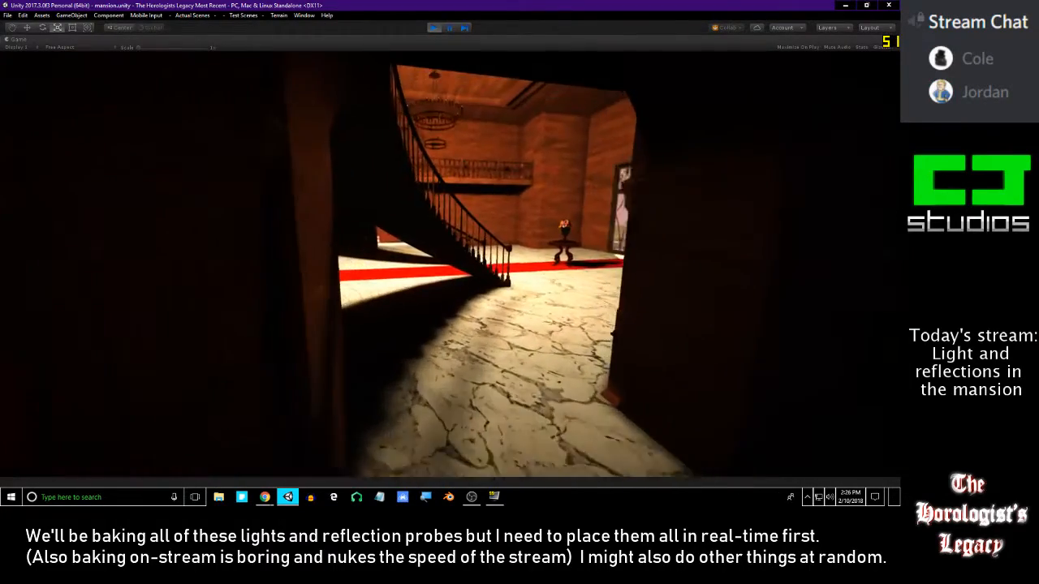
{"action": "key", "text": "w"}
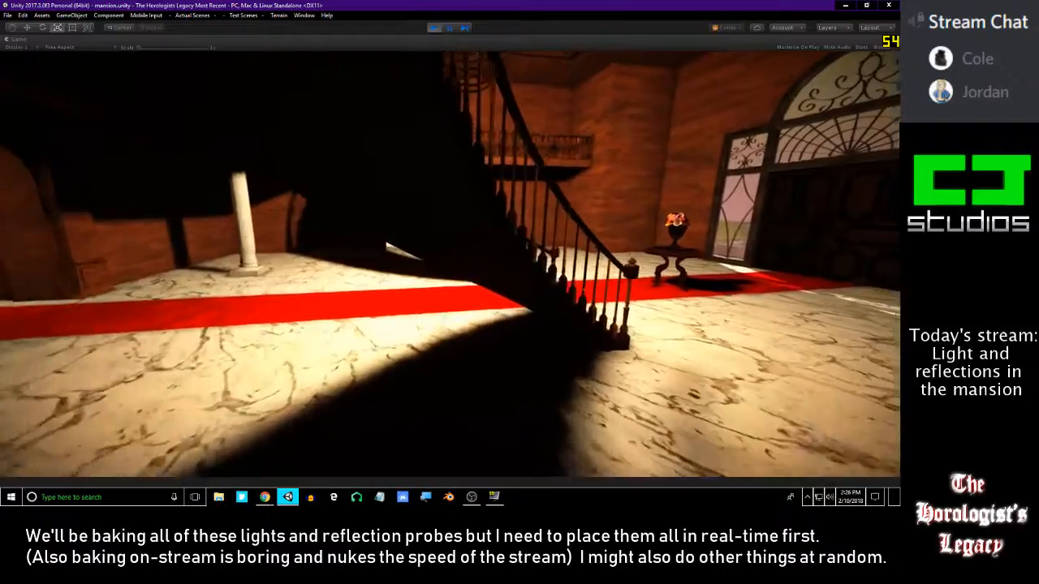
{"action": "key", "text": "w"}
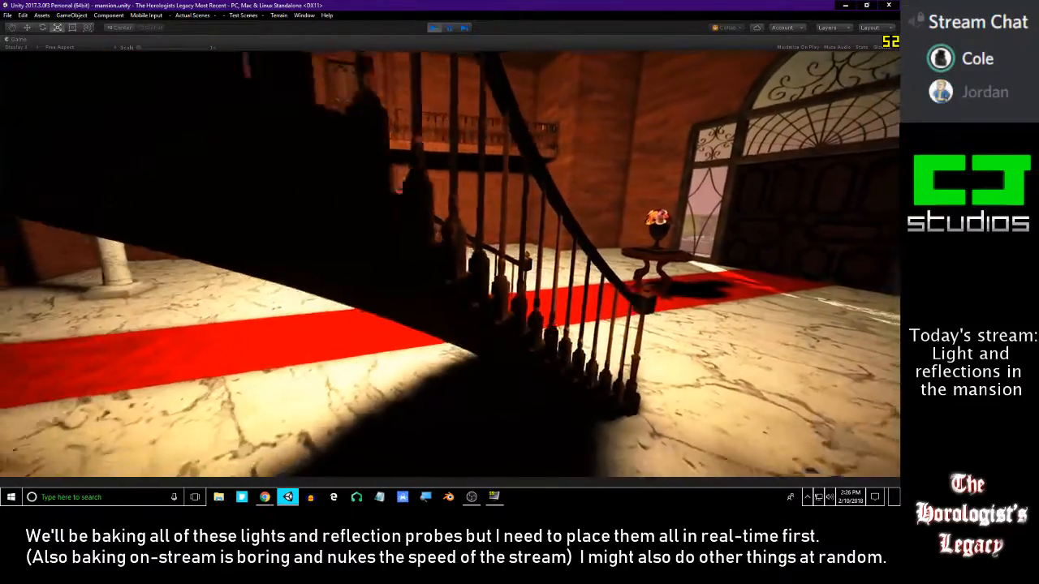
{"action": "key", "text": "w"}
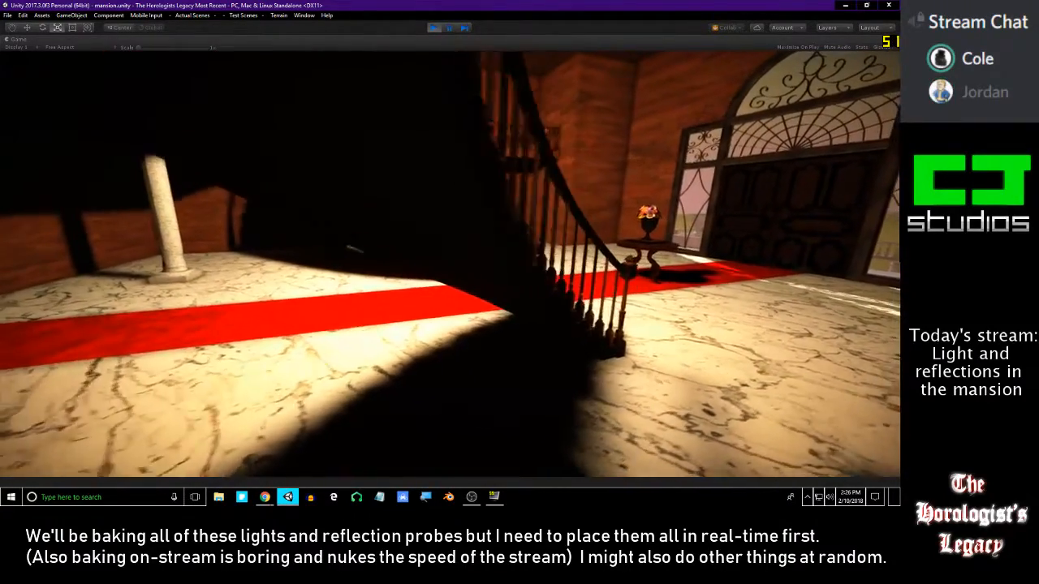
{"action": "key", "text": "w"}
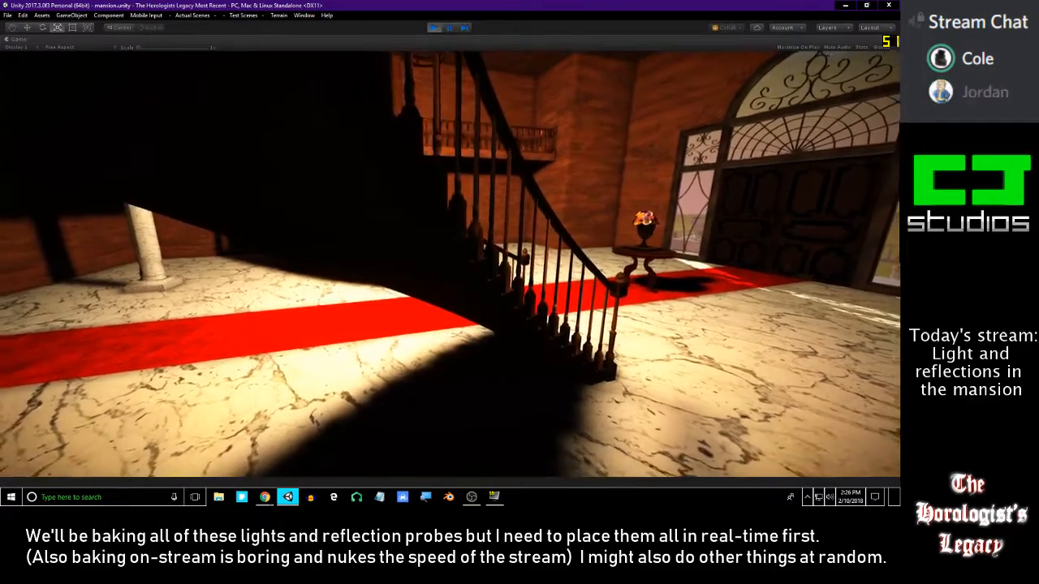
{"action": "key", "text": "s"}
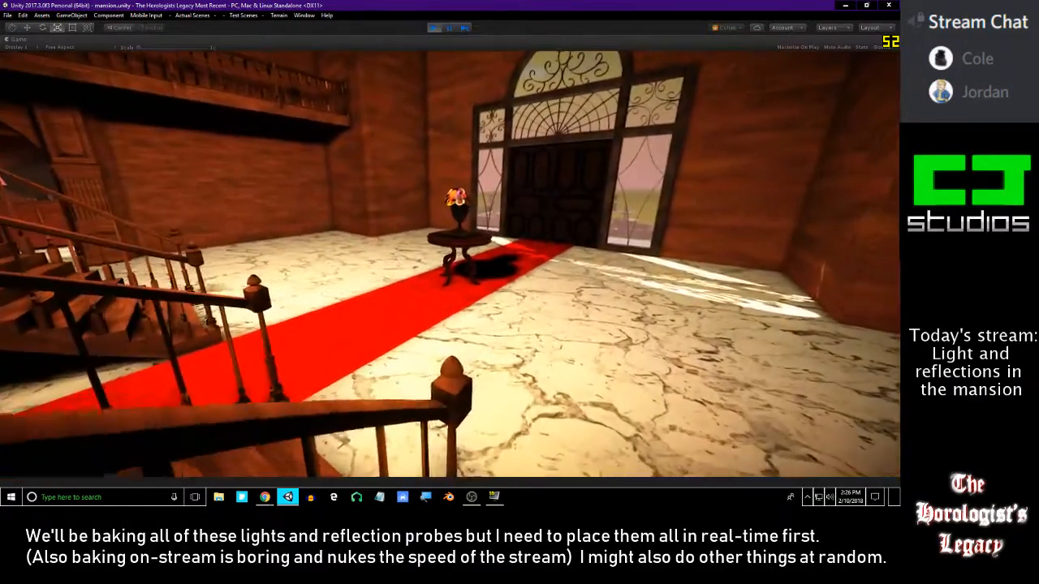
{"action": "key", "text": "w"}
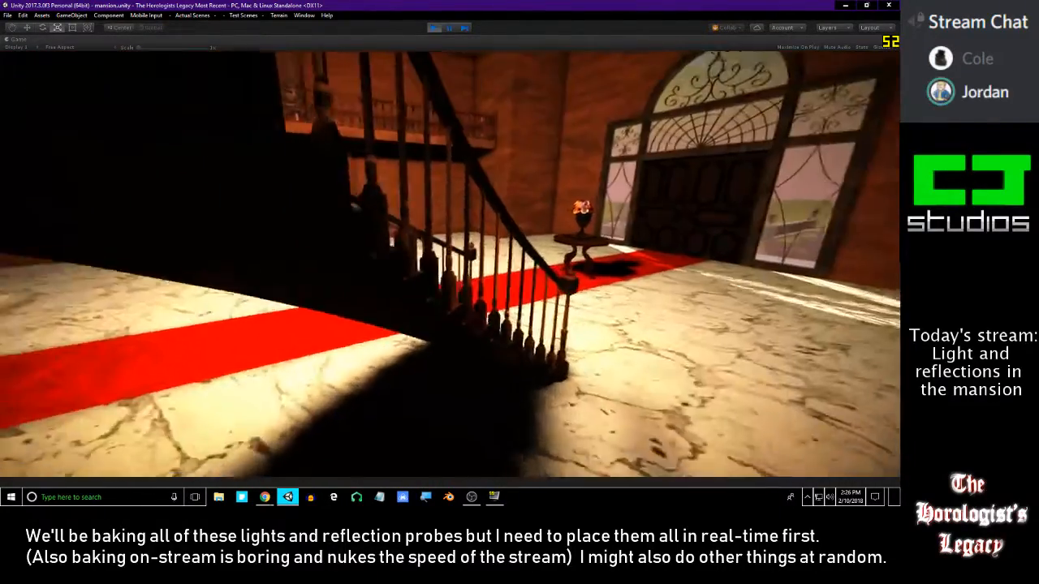
- Jump and walk beneath the staircase onto the red carpet to test whether the way through is blocked
{"action": "key", "text": "space"}
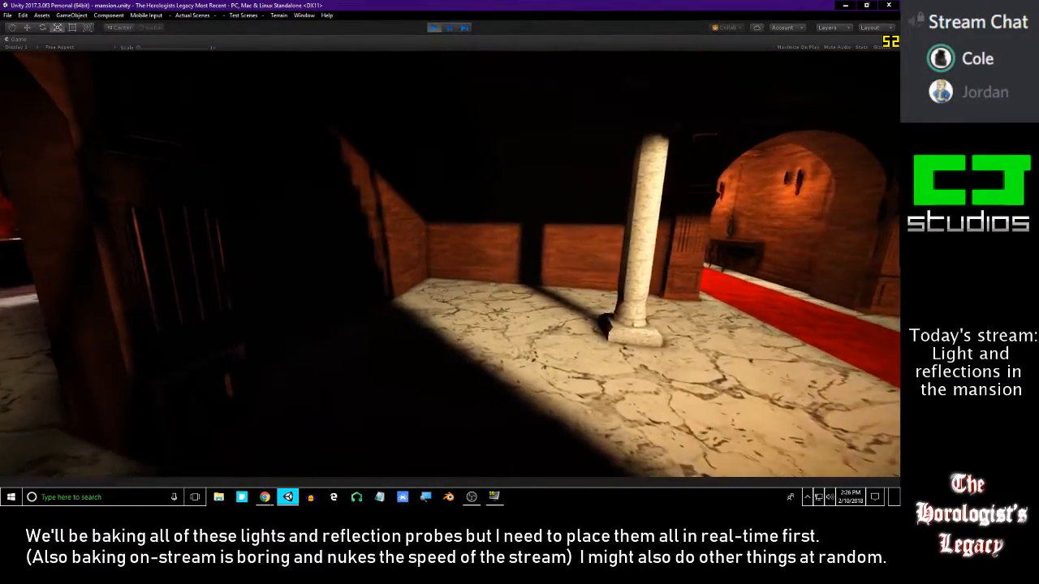
{"action": "key", "text": "w"}
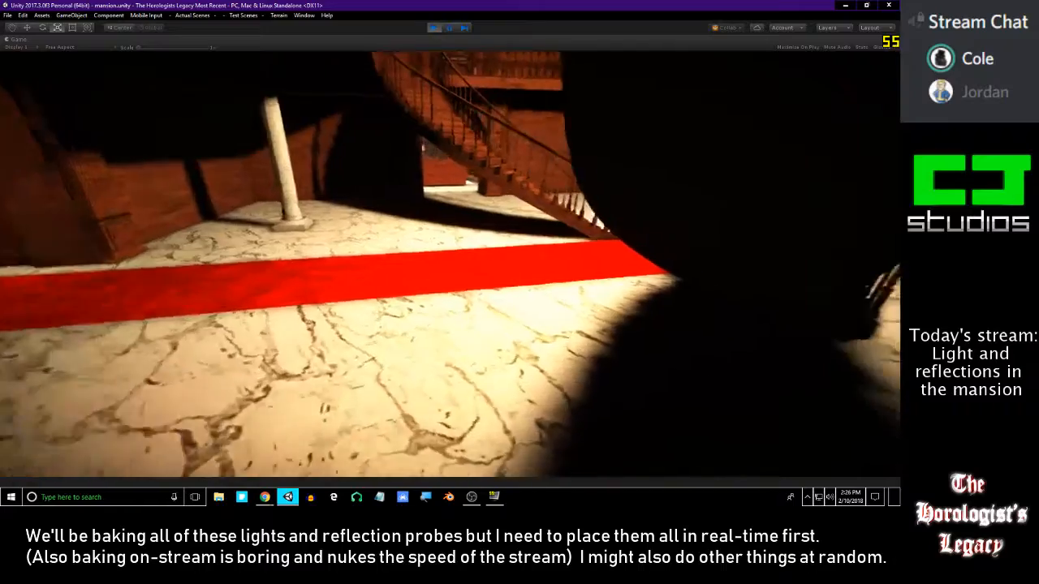
{"action": "key", "text": "w"}
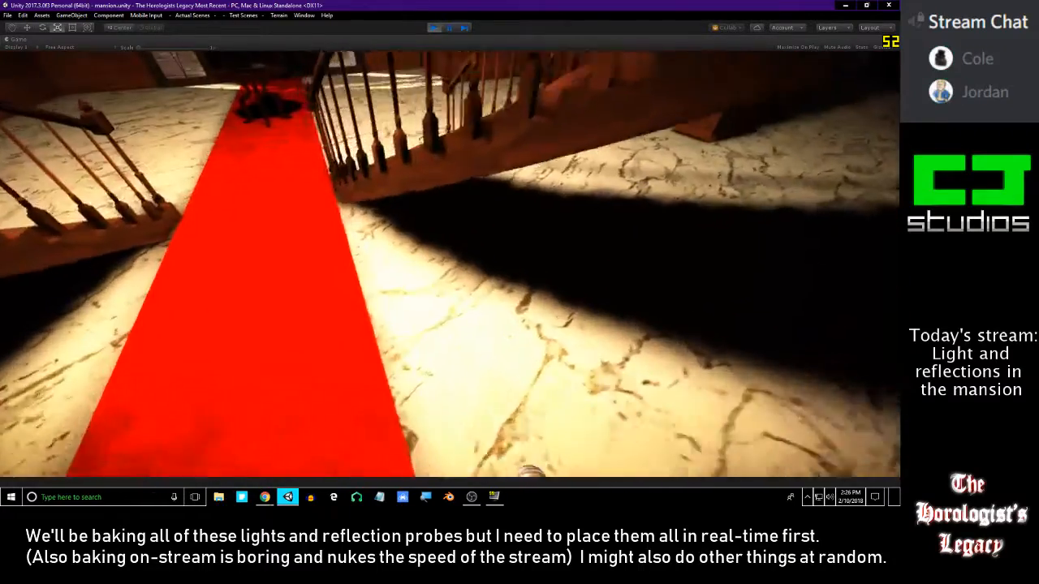
{"action": "key", "text": "w"}
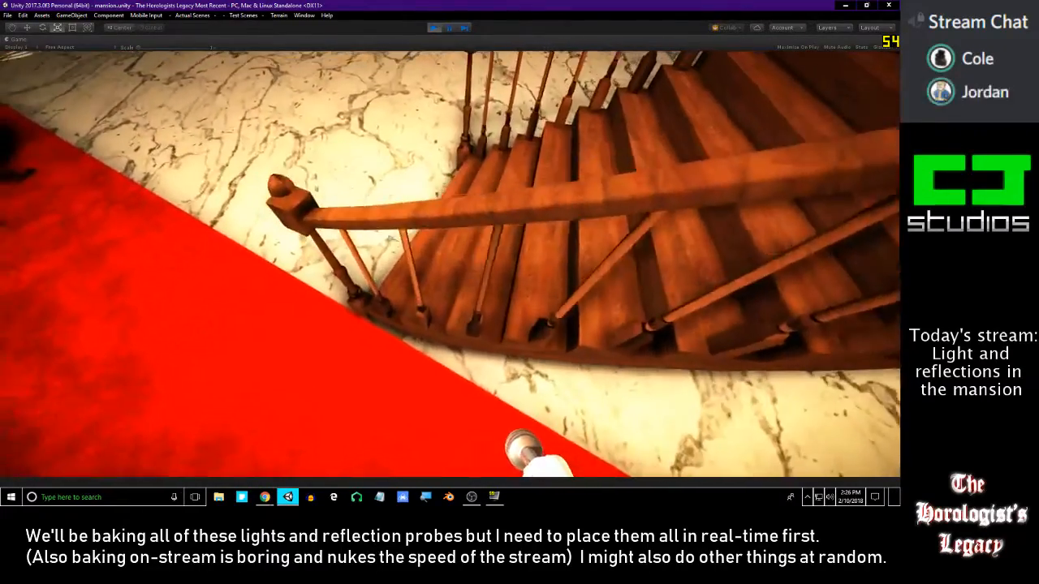
- Walk around the entrance staircase and beneath it to test its collision from both sides, and stop play mode
{"action": "key", "text": "s"}
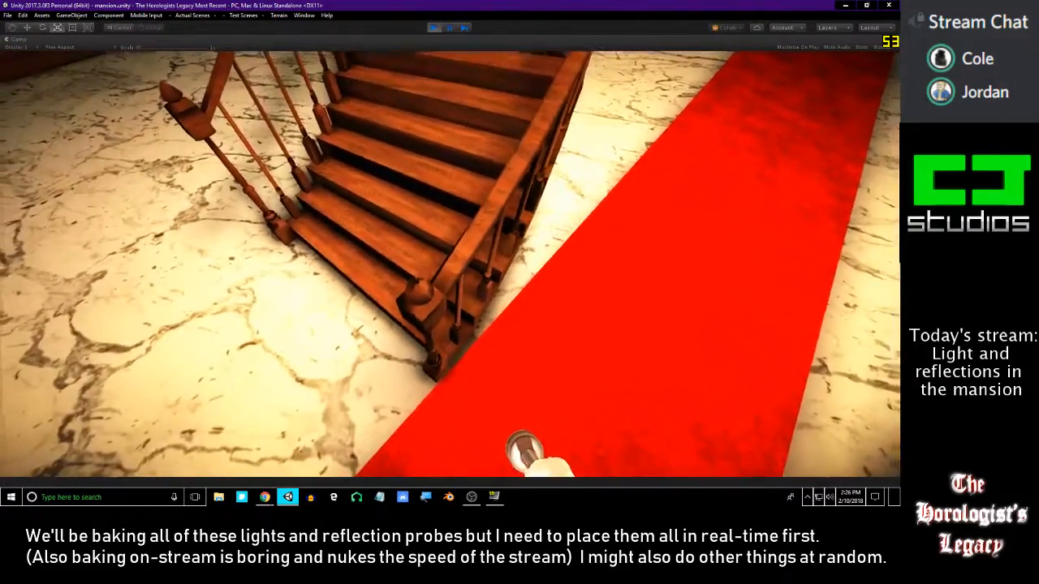
{"action": "key", "text": "d"}
{"action": "key", "text": "w"}
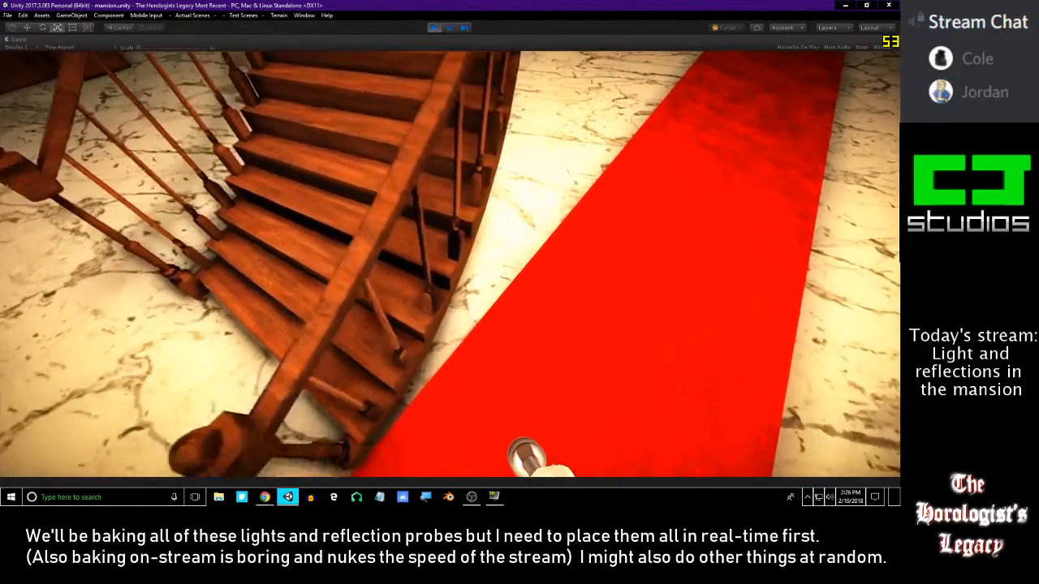
{"action": "key", "text": "w"}
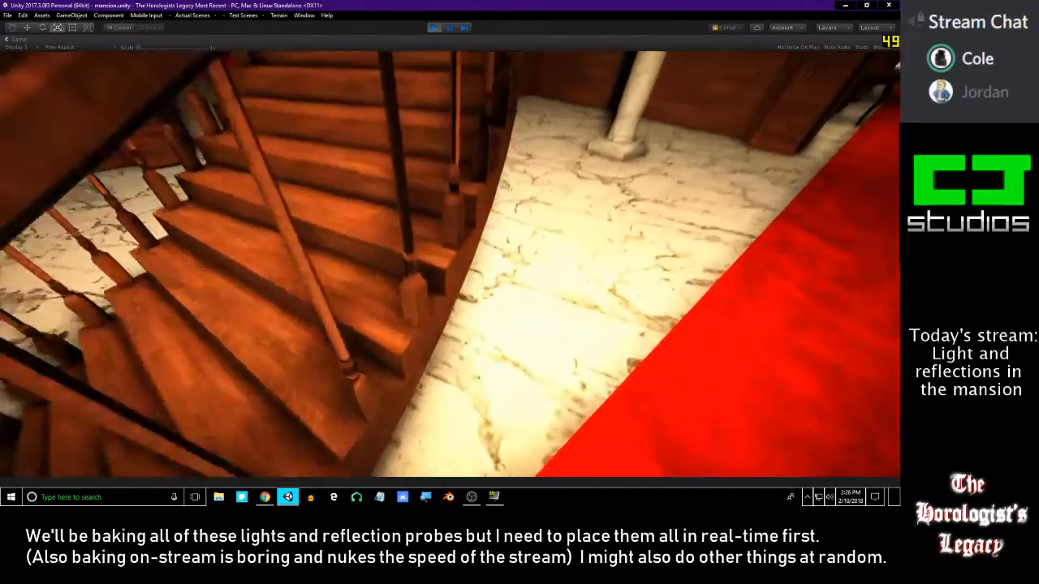
{"action": "key", "text": "w"}
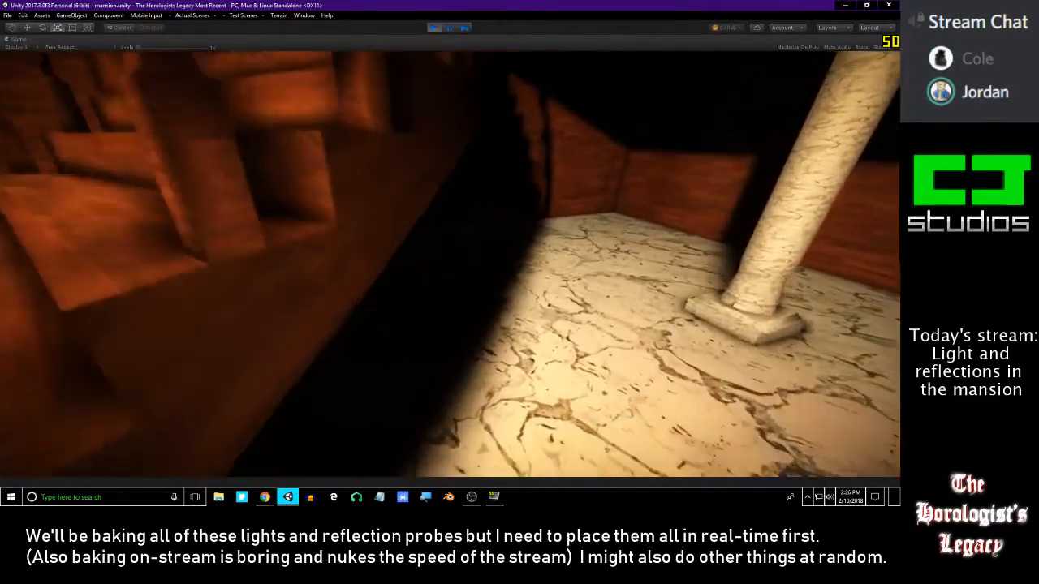
{"action": "key", "text": "w"}
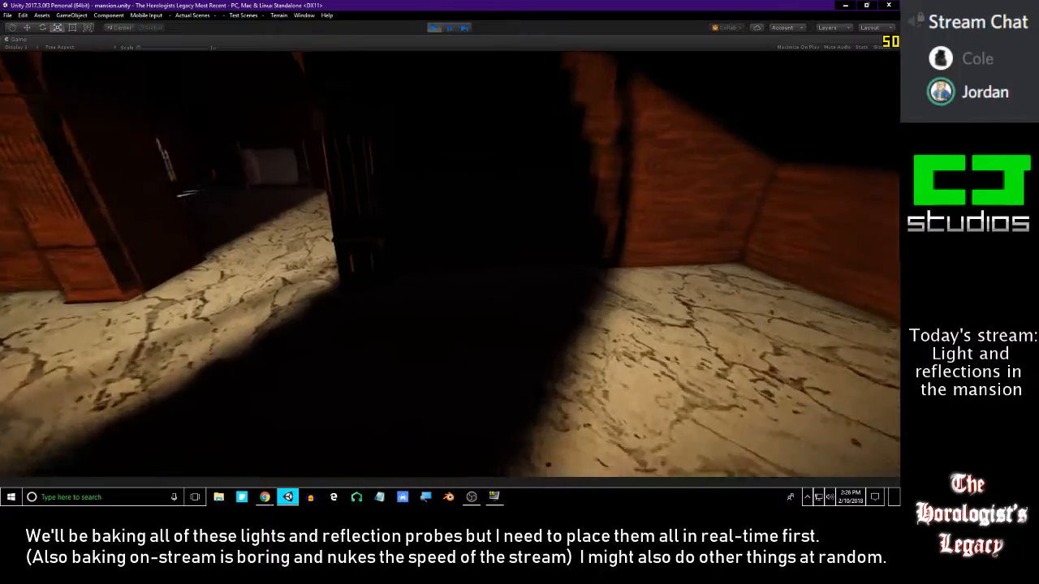
{"action": "key", "text": "w"}
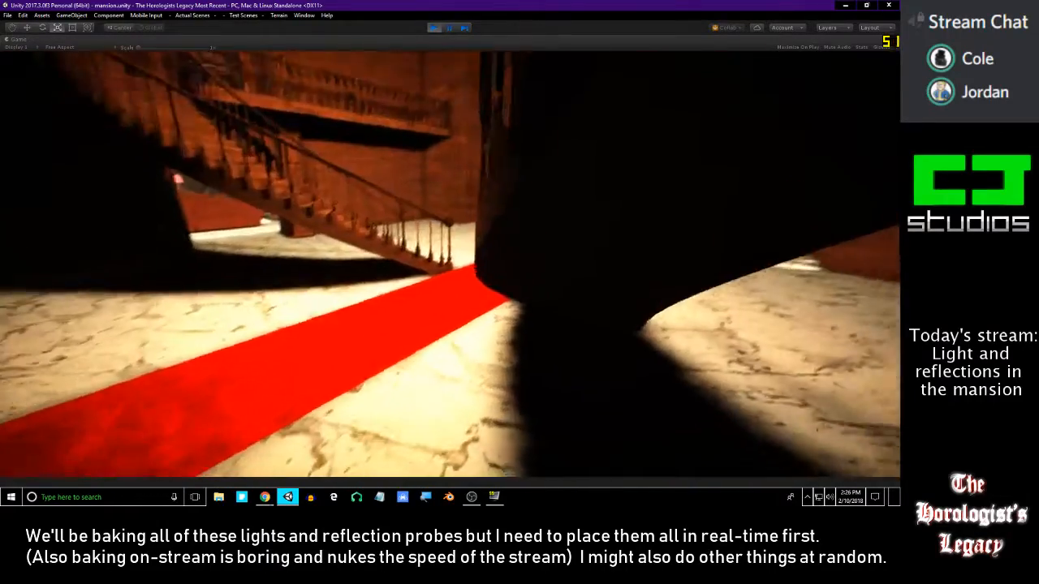
{"action": "key", "text": "Escape"}
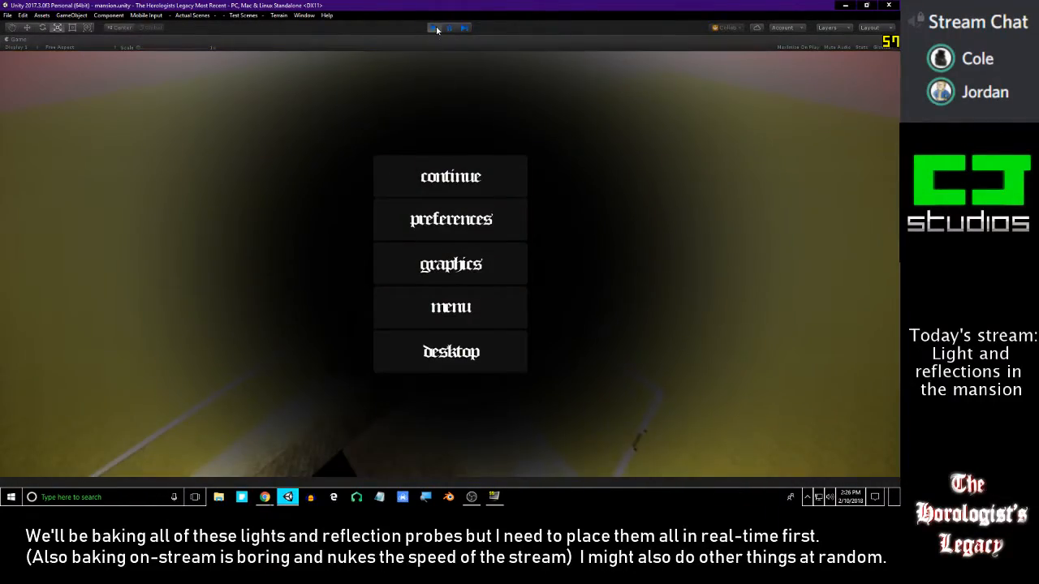
{"action": "left_click", "coordinate": [434, 28]}
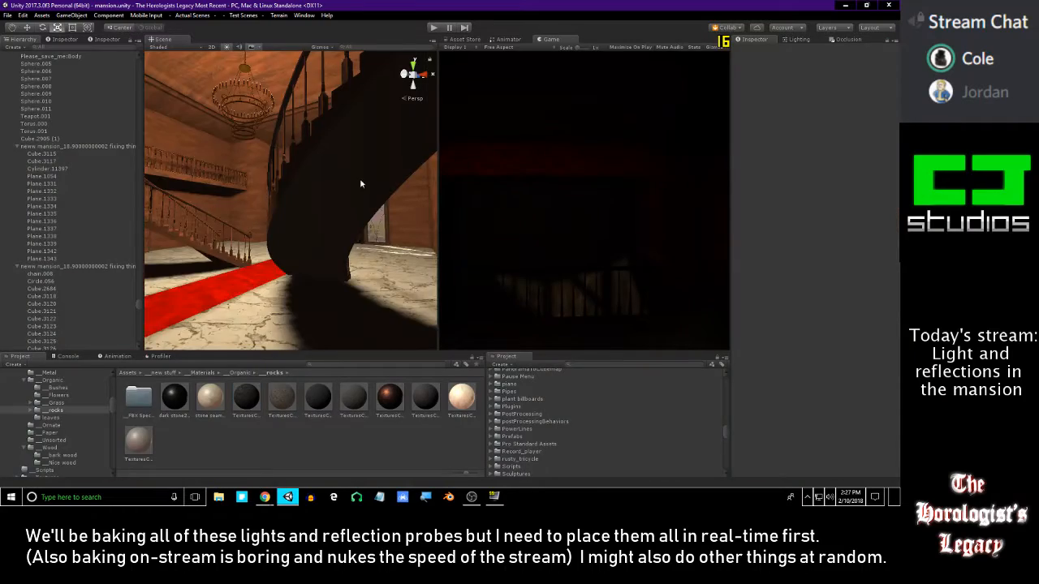
- Widen the Scene view and inspect the arched, candle-lit hallway with the red carpet
{"action": "key", "text": "w"}
{"action": "right_click_drag", "start_coordinate": [359, 178], "coordinate": [349, 233]}
{"action": "left_click_drag", "start_coordinate": [438, 204], "coordinate": [610, 209]}
{"action": "key", "text": "w"}
{"action": "right_click_drag", "start_coordinate": [479, 191], "coordinate": [399, 148]}
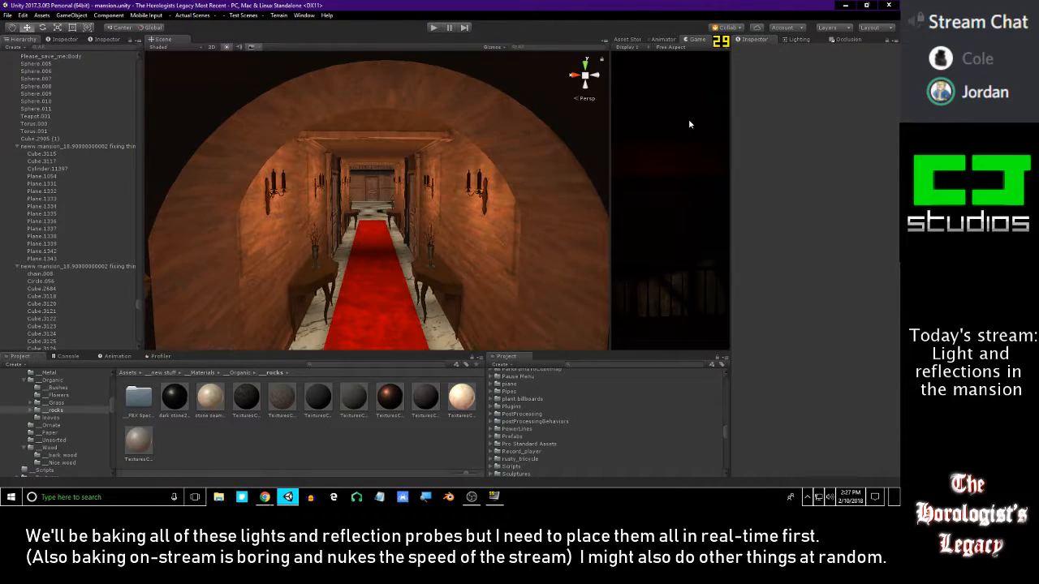
- Play the scene and walk from the dark doorway past the staircase to the arched entrance of the red-carpeted hallway
{"action": "key", "text": "ctrl+p"}
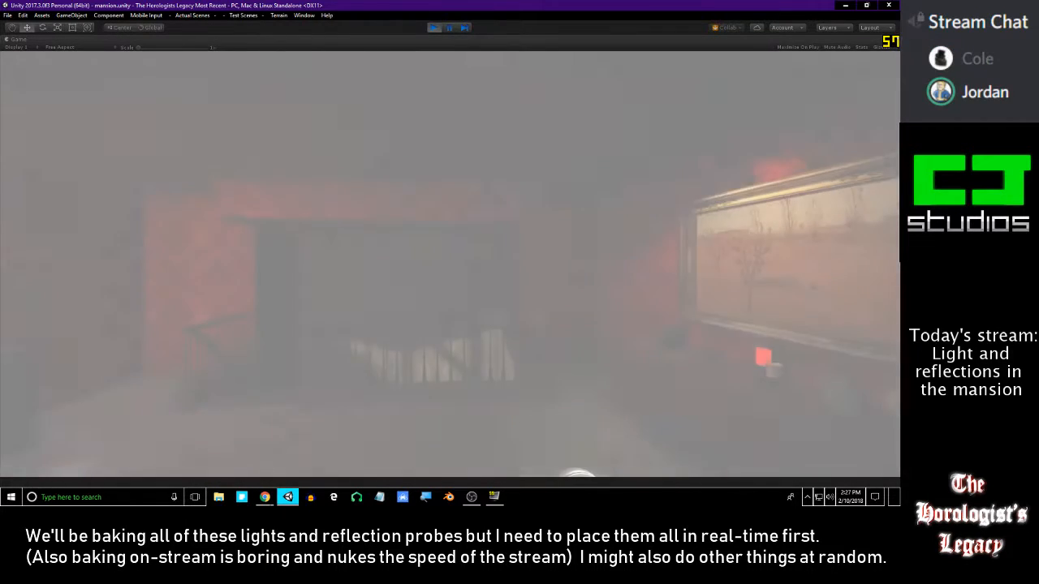
{"action": "key", "text": "Escape"}
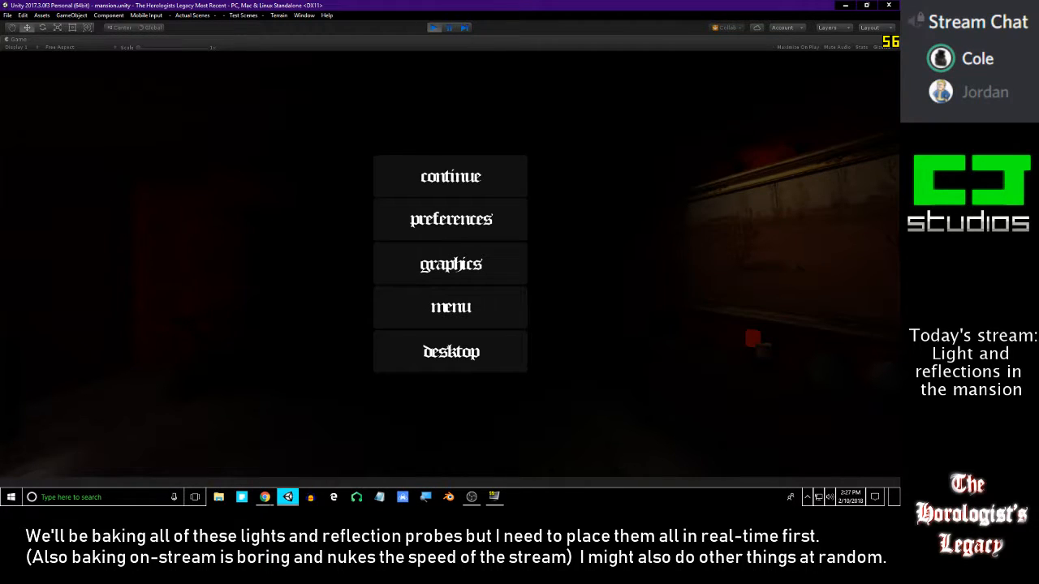
{"action": "key", "text": "alt+Tab"}
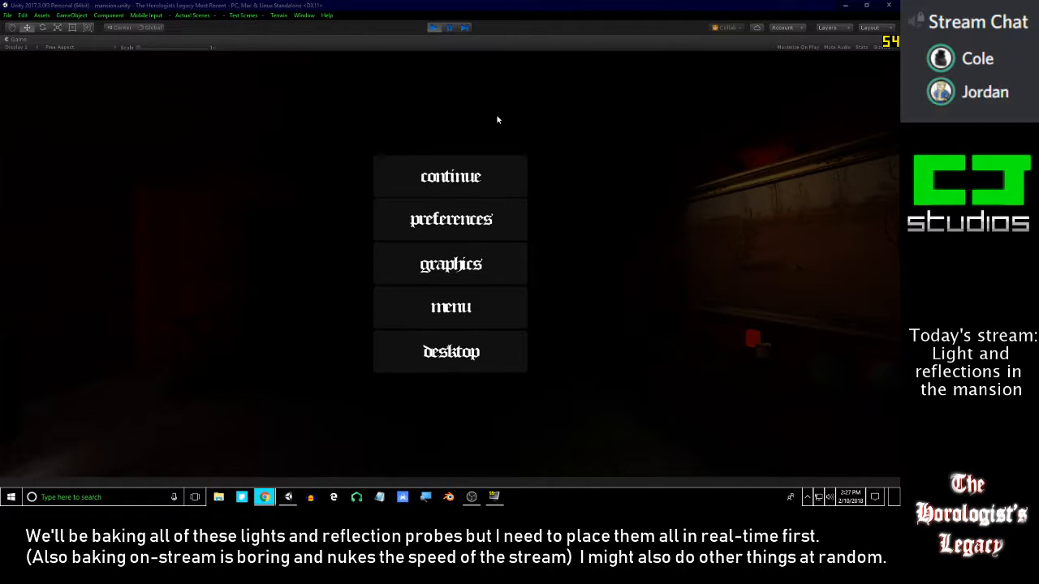
{"action": "left_click", "coordinate": [474, 182]}
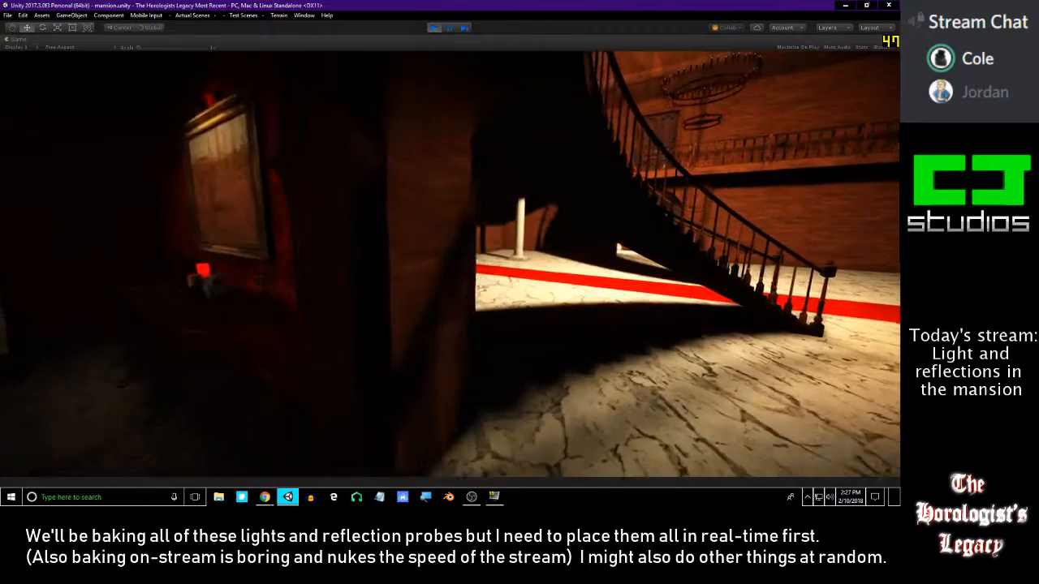
{"action": "key", "text": "Escape"}
{"action": "key", "text": "alt+Tab"}
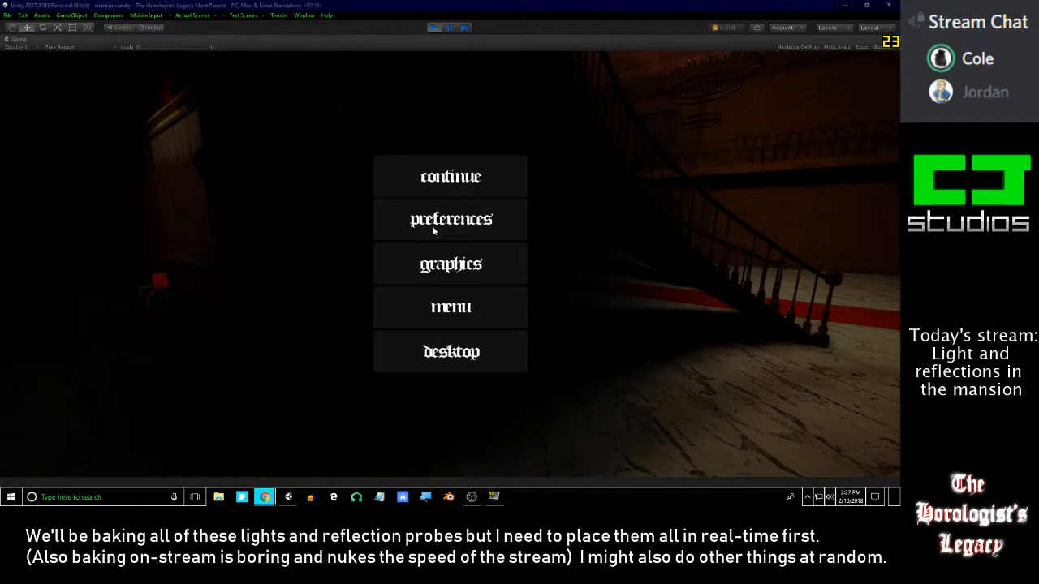
{"action": "left_click", "coordinate": [489, 180]}
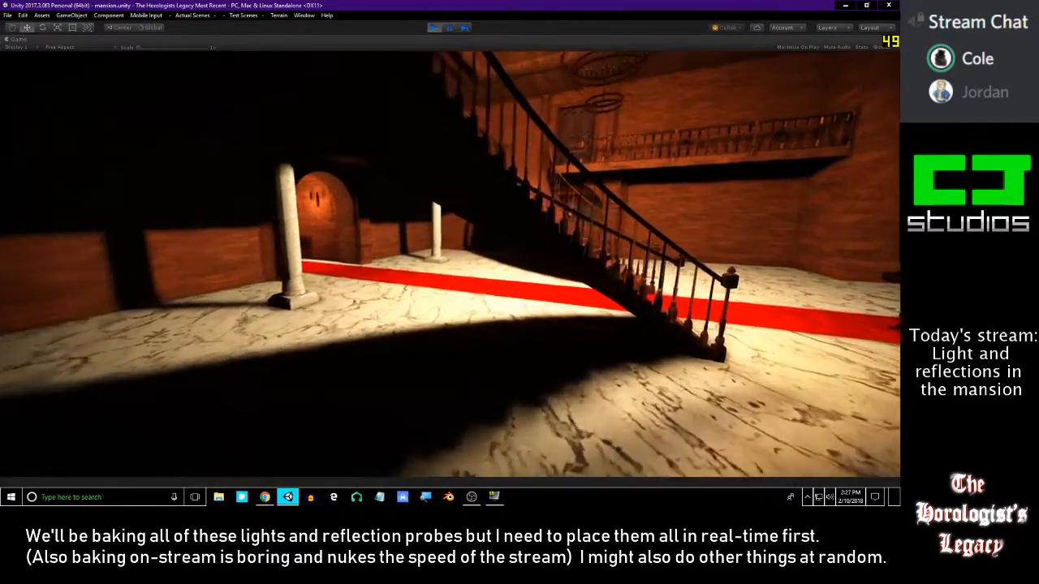
{"action": "key", "text": "w"}
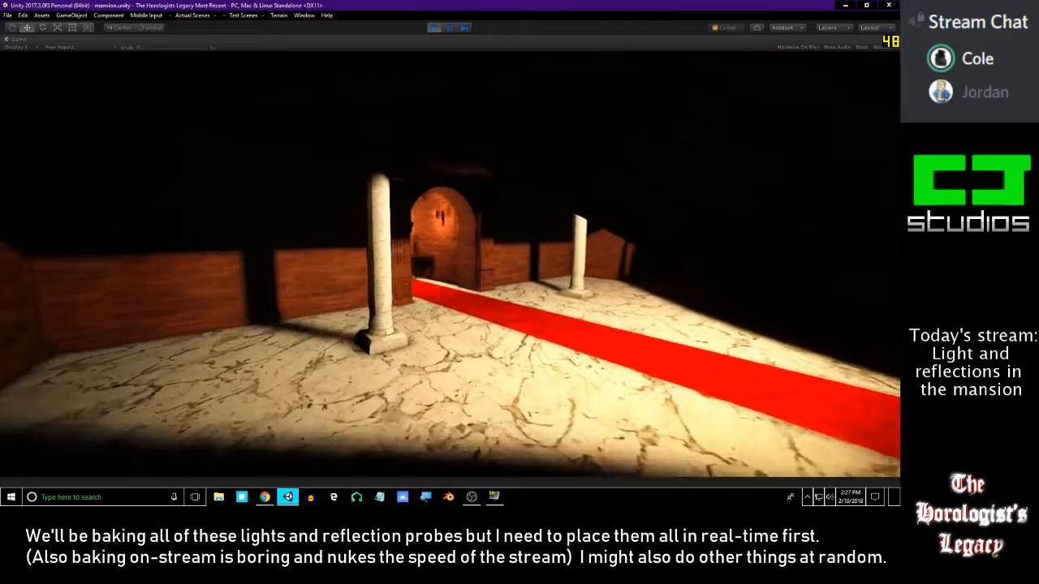
{"action": "key", "text": "w"}
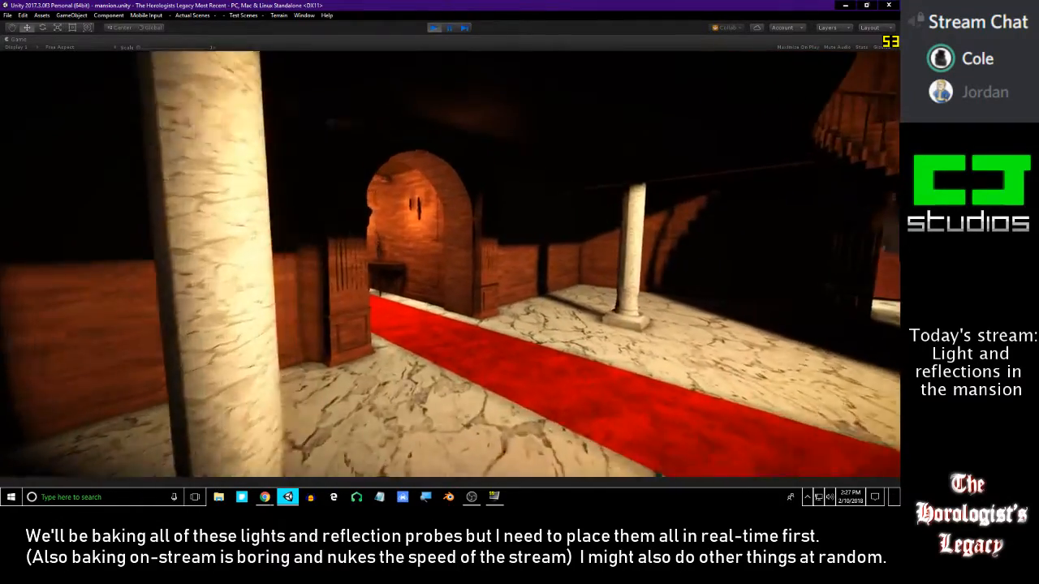
{"action": "key", "text": "w"}
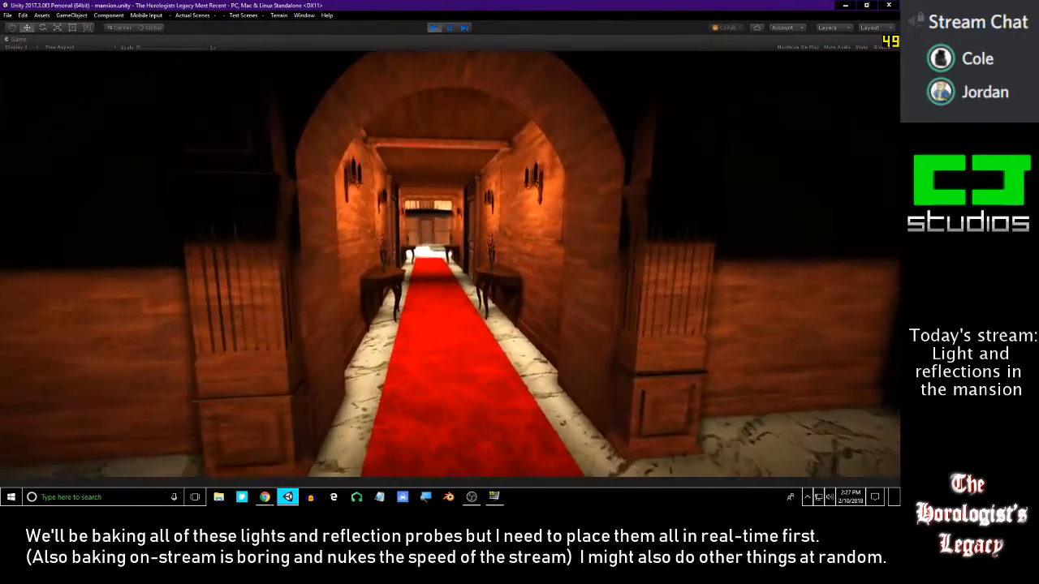
{"action": "key", "text": "w"}
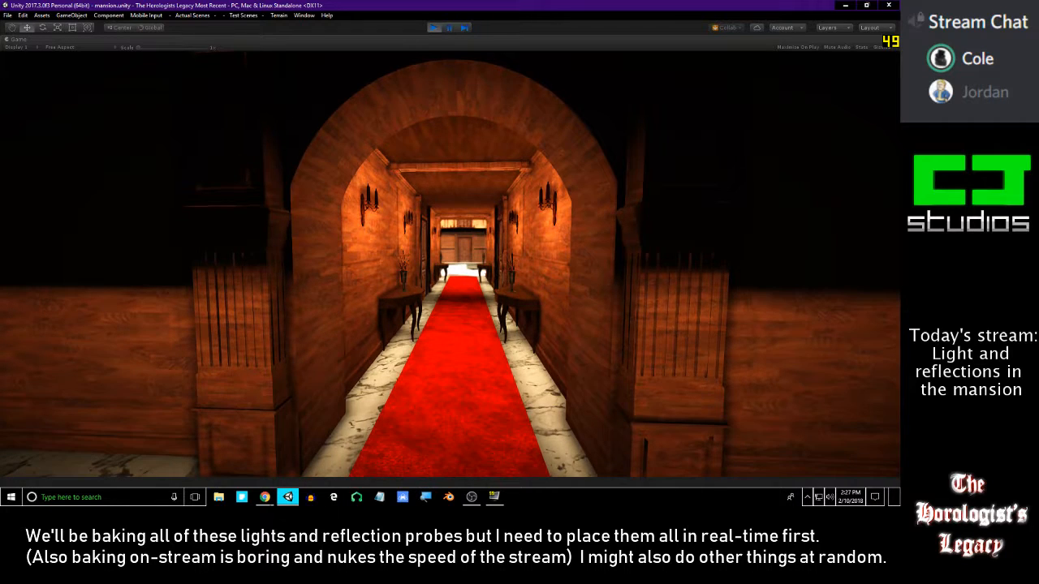
{"action": "key", "text": "Escape"}
{"action": "key", "text": "alt+Tab"}
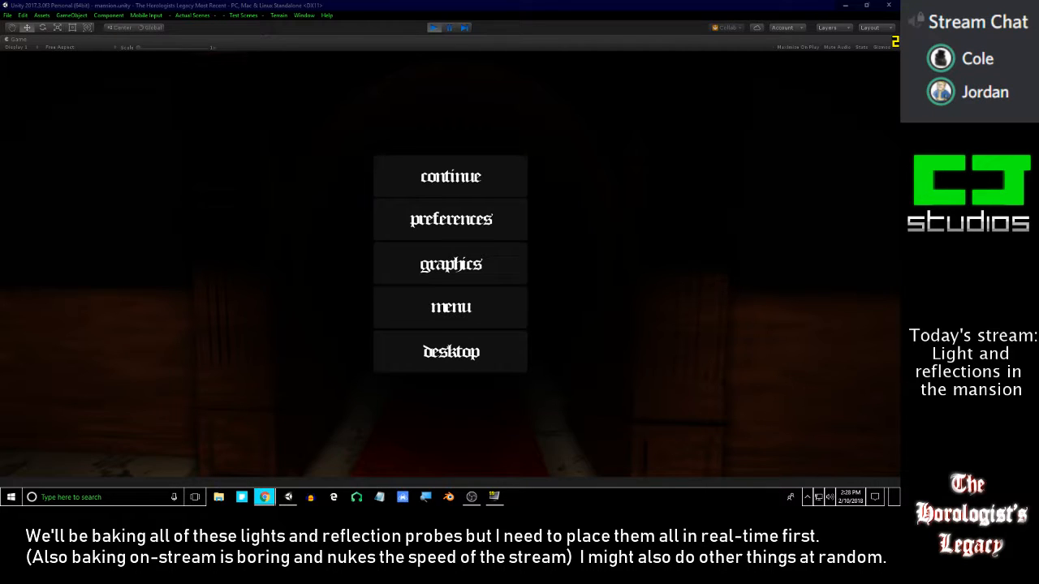
{"action": "left_click", "coordinate": [483, 193]}
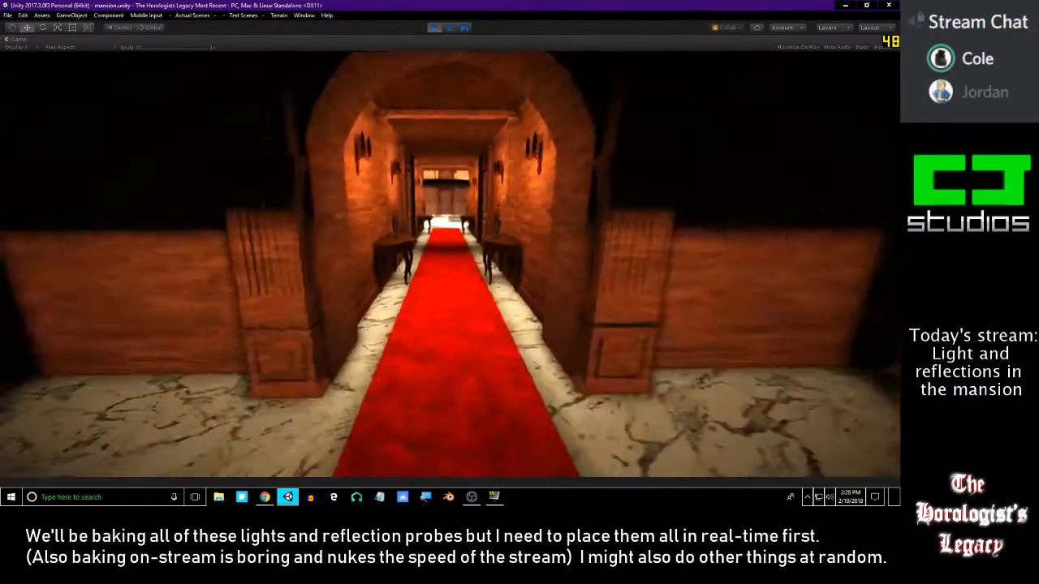
- Pause the play test, filter the Hierarchy by "ref" and select Reflection Probe (8) through Reflection Probe (17)
{"action": "key", "text": "Escape"}
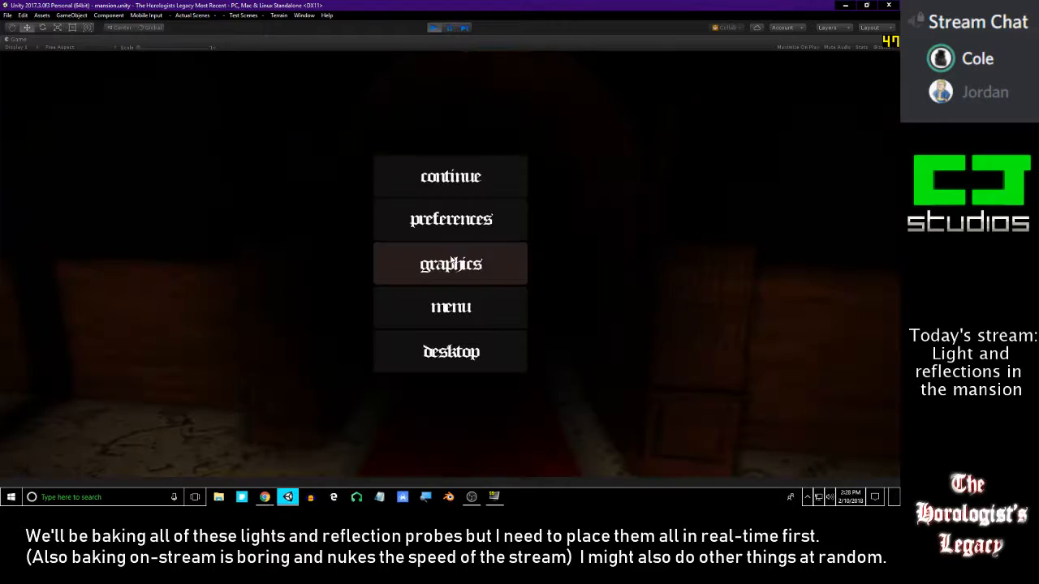
{"action": "left_click", "coordinate": [451, 29]}
{"action": "left_click", "coordinate": [65, 47]}
{"action": "type", "text": "ref"}
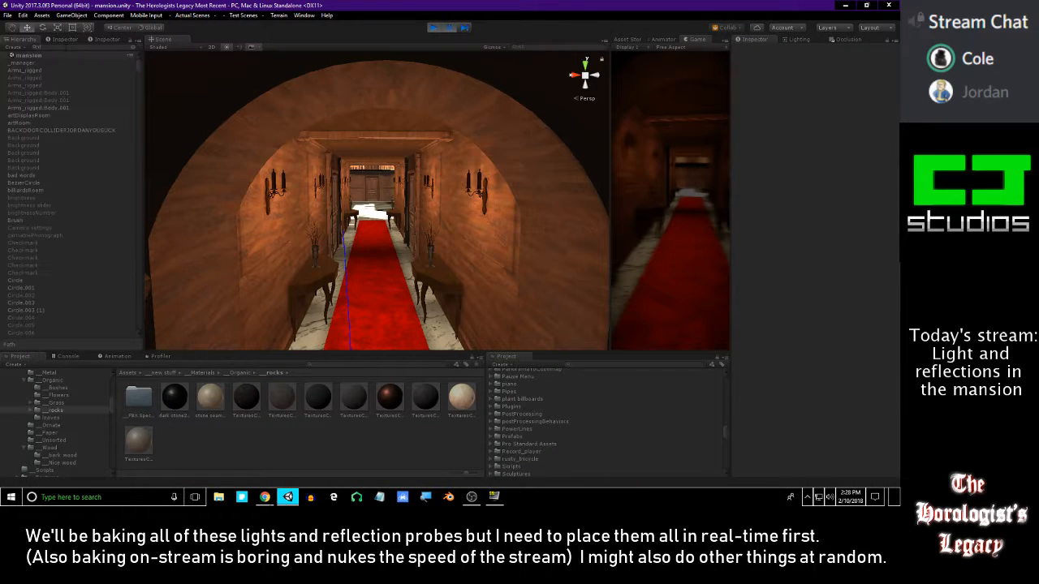
{"action": "left_click", "coordinate": [66, 176]}
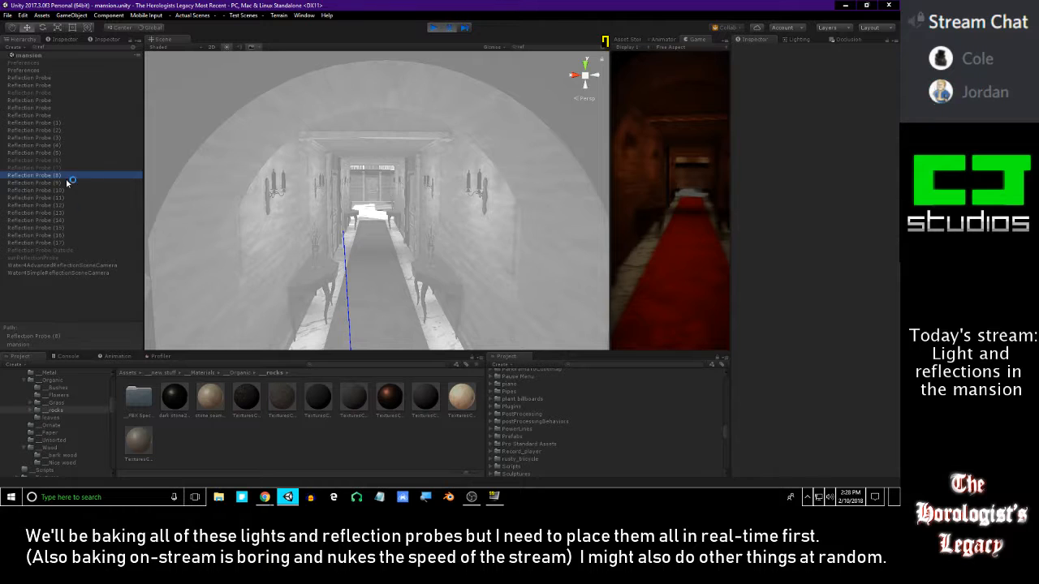
{"action": "left_click", "coordinate": [70, 242], "text": "shift"}
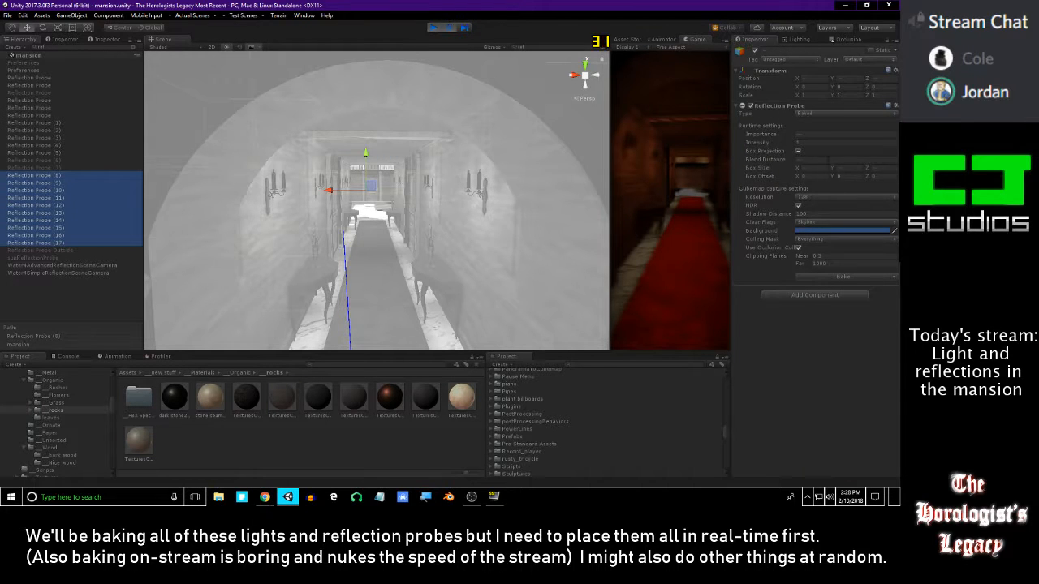
- Go through the probes one by one from Reflection Probe (5) to Reflection Probe Outside, examining their settings and cubemap previews
{"action": "left_click", "coordinate": [47, 154]}
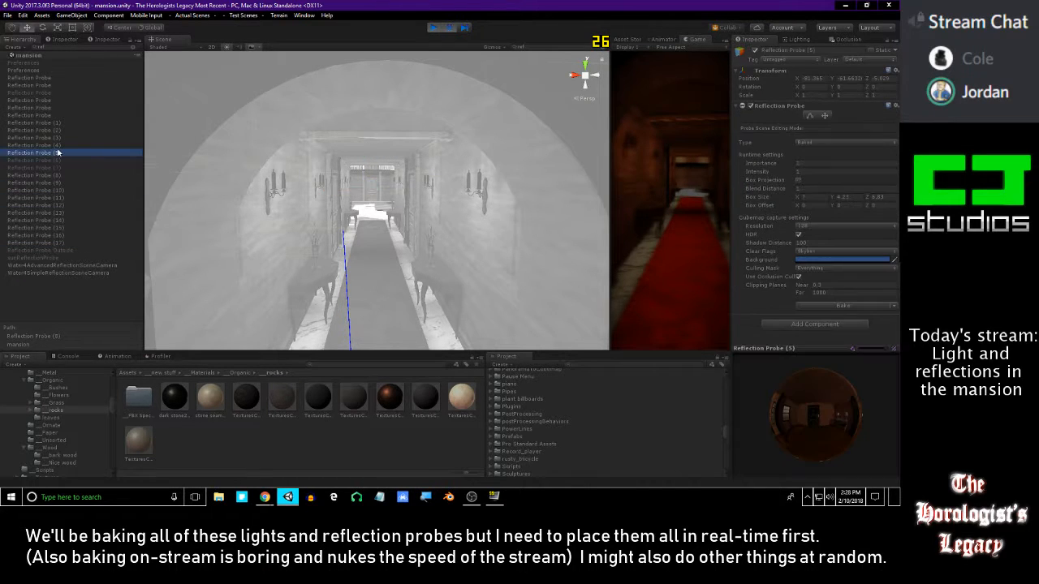
{"action": "key", "text": "Down"}
{"action": "key", "text": "Down"}
{"action": "key", "text": "Down"}
{"action": "key", "text": "Down"}
{"action": "key", "text": "Down"}
{"action": "key", "text": "Down"}
{"action": "key", "text": "Down"}
{"action": "key", "text": "Down"}
{"action": "key", "text": "Down"}
{"action": "key", "text": "Down"}
{"action": "key", "text": "Down"}
{"action": "key", "text": "Down"}
{"action": "key", "text": "Down"}
{"action": "key", "text": "Down"}
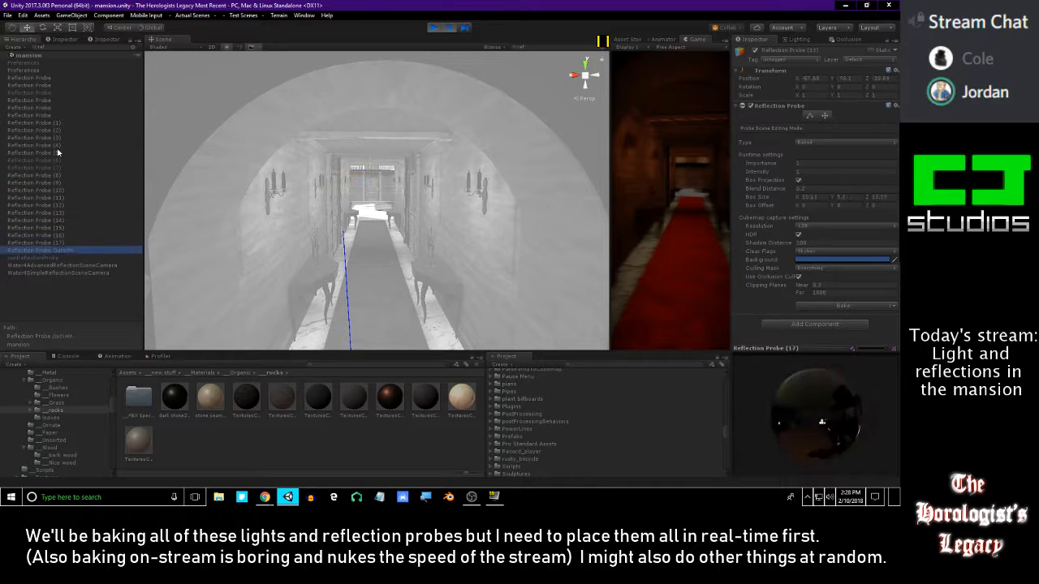
{"action": "key", "text": "Up"}
{"action": "key", "text": "Down"}
{"action": "key", "text": "Up"}
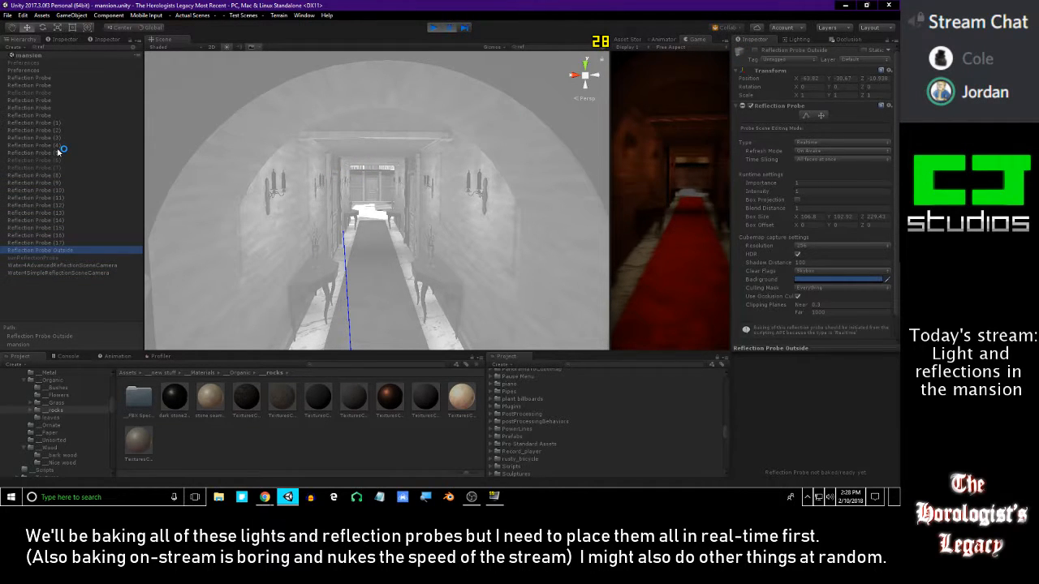
- Review the reflection probes in reverse order from Reflection Probe (17) back to the start of the filtered list
{"action": "key", "text": "Up"}
{"action": "key", "text": "Up"}
{"action": "key", "text": "Up"}
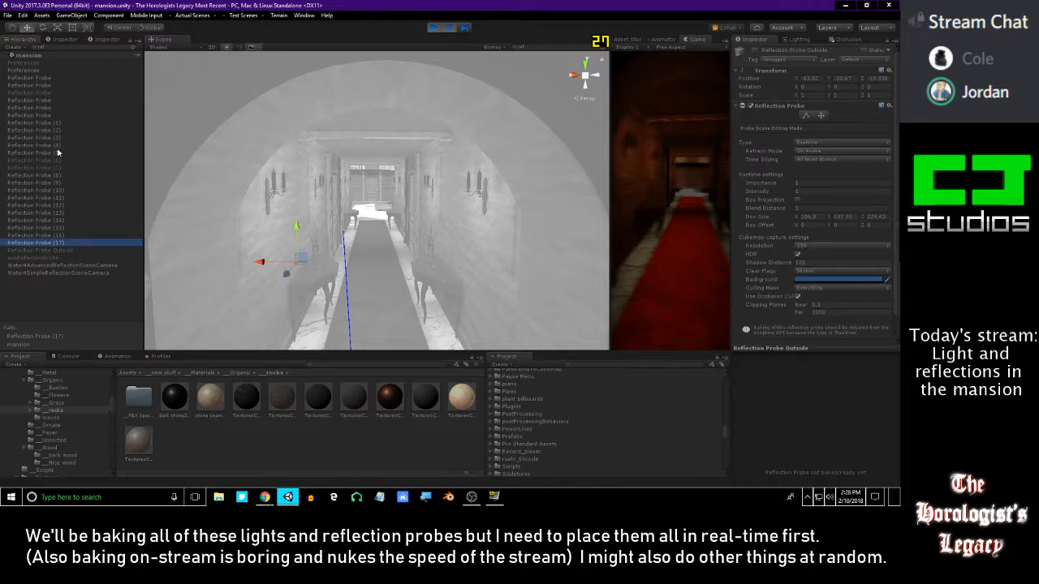
{"action": "key", "text": "Up"}
{"action": "key", "text": "Up"}
{"action": "key", "text": "Up"}
{"action": "key", "text": "Up"}
{"action": "key", "text": "Up"}
{"action": "key", "text": "Up"}
{"action": "key", "text": "Up"}
{"action": "key", "text": "Up"}
{"action": "key", "text": "Up"}
{"action": "key", "text": "Up"}
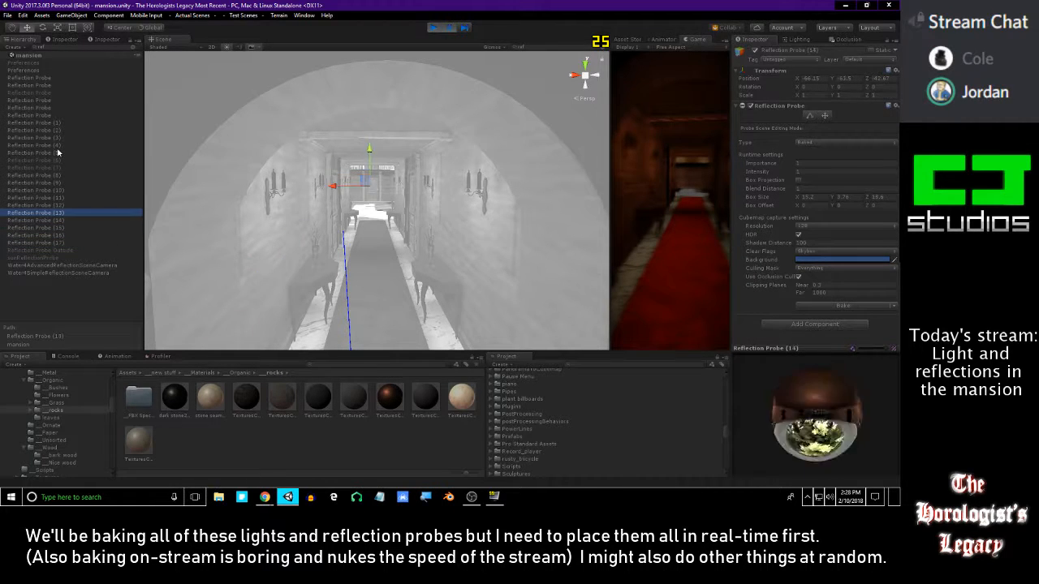
{"action": "key", "text": "Up"}
{"action": "key", "text": "Up"}
{"action": "key", "text": "Up"}
{"action": "key", "text": "Up"}
{"action": "key", "text": "Up"}
{"action": "key", "text": "Up"}
{"action": "key", "text": "Up"}
{"action": "key", "text": "Up"}
{"action": "key", "text": "Up"}
{"action": "key", "text": "Up"}
{"action": "key", "text": "Up"}
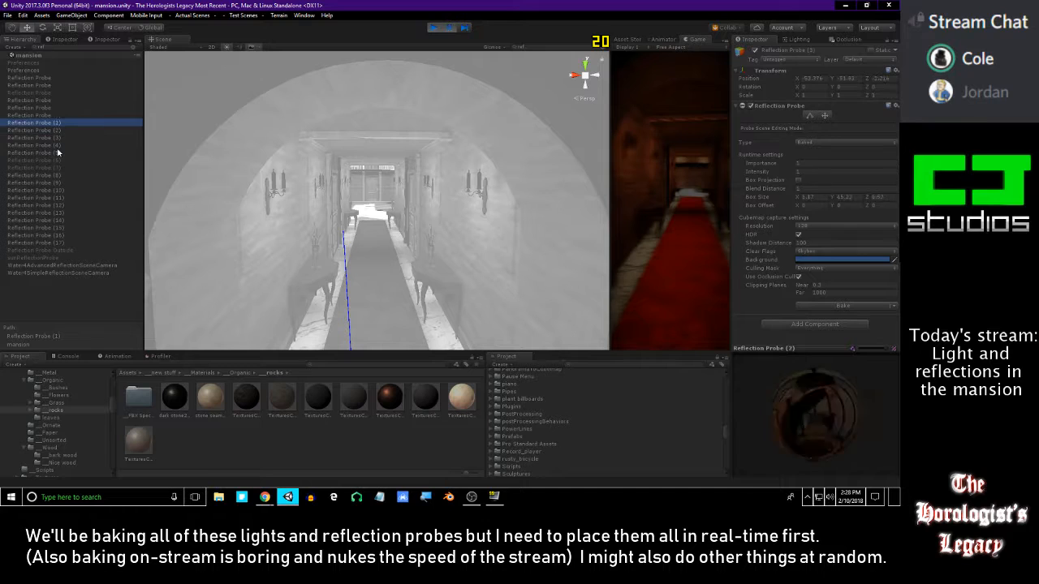
{"action": "key", "text": "Up"}
{"action": "key", "text": "Up"}
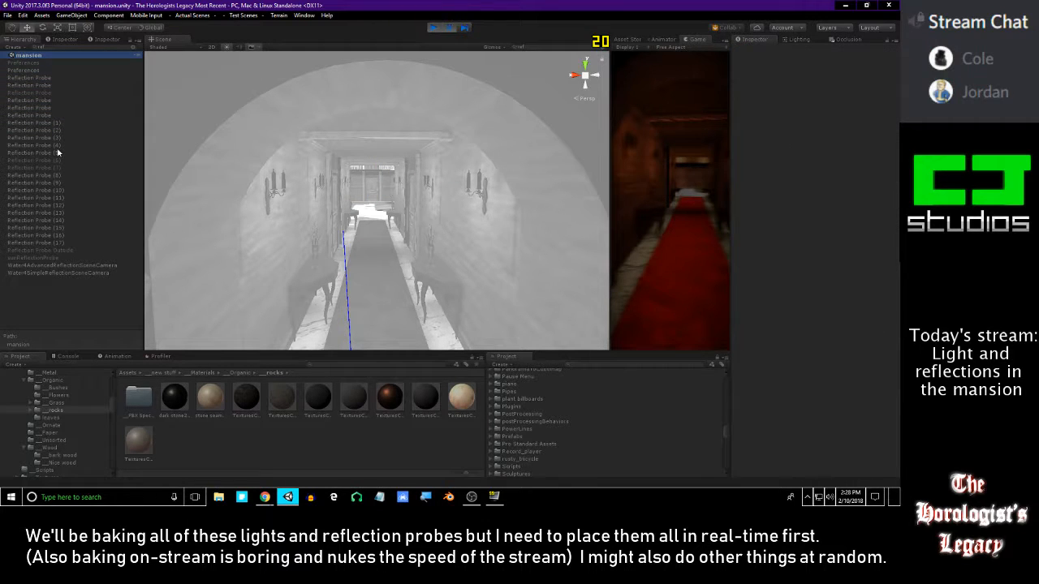
- Clear the Hierarchy filter and inspect the entrance hall's lighting around both curved staircases in the Scene view
{"action": "left_click", "coordinate": [137, 49]}
{"action": "right_click_drag", "start_coordinate": [279, 123], "coordinate": [402, 177]}
{"action": "key", "text": "s"}
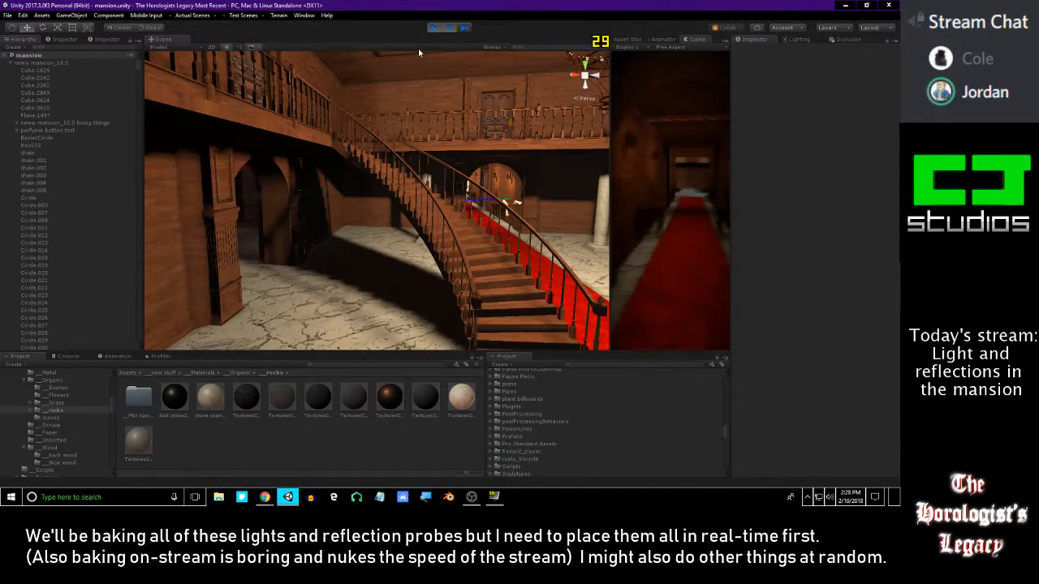
{"action": "key", "text": "e"}
{"action": "right_click_drag", "start_coordinate": [445, 98], "coordinate": [450, 118]}
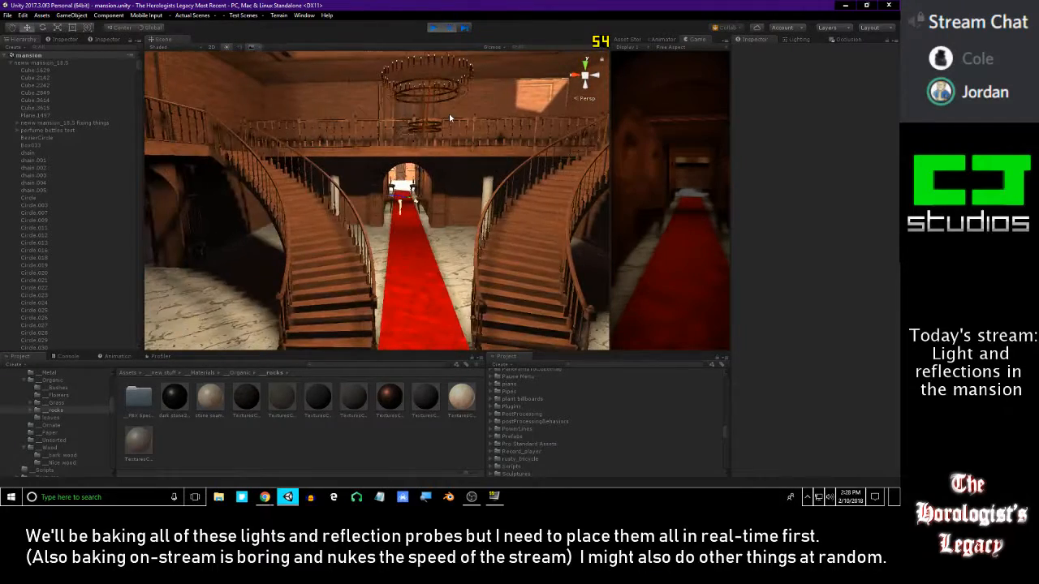
- Stop the play test, collapse the mansion model in the Hierarchy and select Reflection Probe (17)
{"action": "left_click", "coordinate": [433, 27]}
{"action": "right_click_drag", "start_coordinate": [416, 68], "coordinate": [366, 127]}
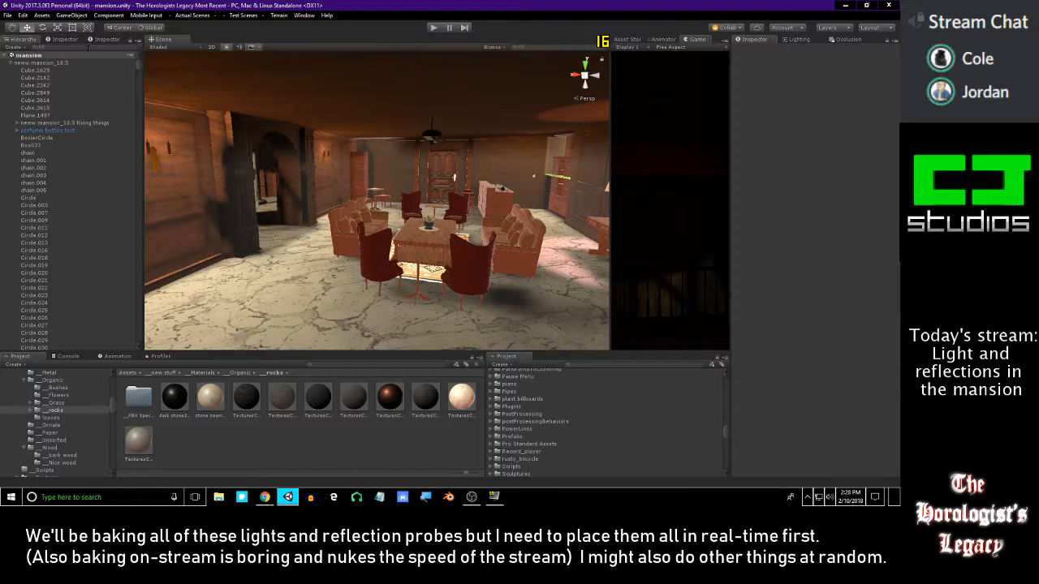
{"action": "left_click", "coordinate": [10, 63]}
{"action": "right_click_drag", "start_coordinate": [475, 165], "coordinate": [401, 163]}
{"action": "key", "text": "w"}
{"action": "scroll", "coordinate": [91, 135], "scroll_direction": "down", "scroll_amount": 20}
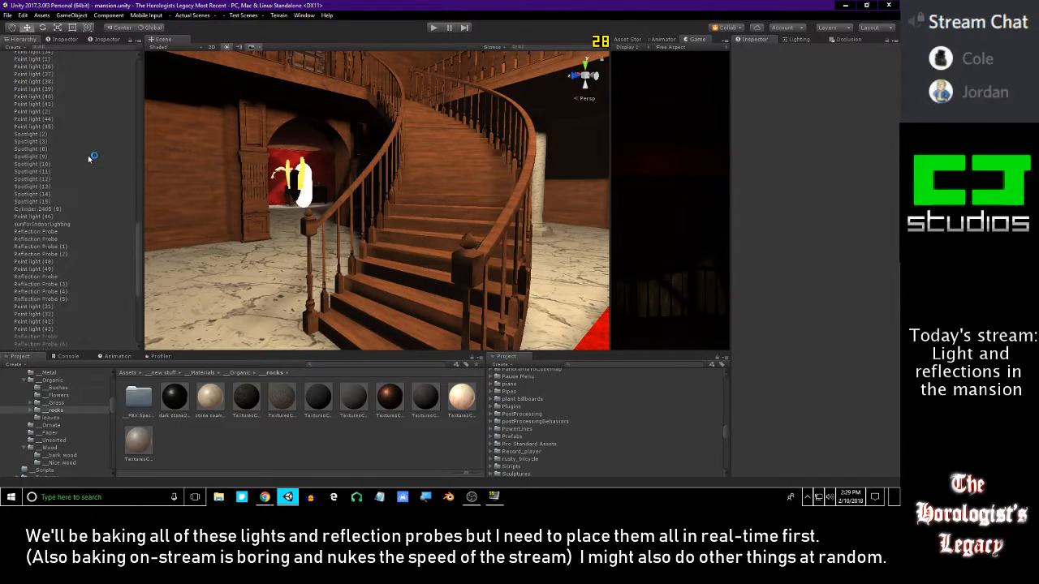
{"action": "double_click", "coordinate": [45, 347]}
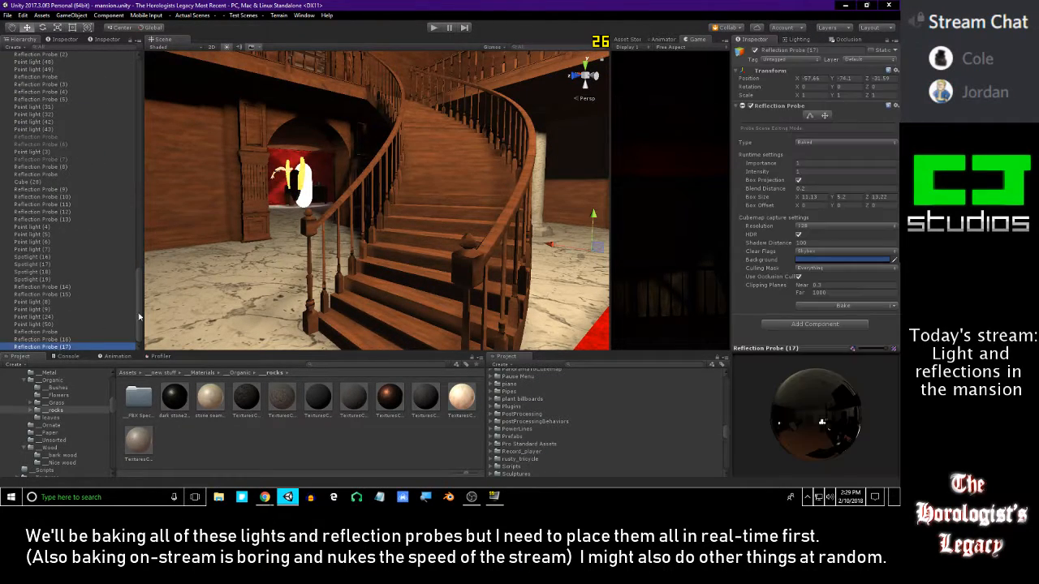
{"action": "right_click_drag", "start_coordinate": [427, 240], "coordinate": [425, 238]}
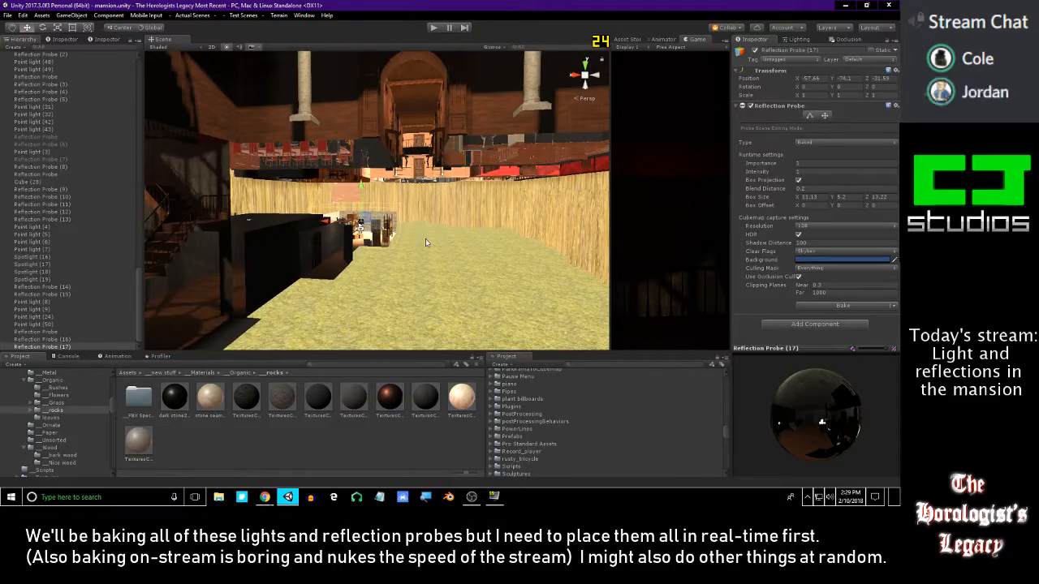
- Duplicate the reflection probe and move the copy horizontally to about X -82.41, Z 2.94
{"action": "key", "text": "ctrl+d"}
{"action": "left_click_drag", "start_coordinate": [327, 222], "coordinate": [617, 311]}
{"action": "right_click_drag", "start_coordinate": [365, 236], "coordinate": [466, 245]}
{"action": "key", "text": "w"}
{"action": "left_click_drag", "start_coordinate": [468, 250], "coordinate": [543, 237]}
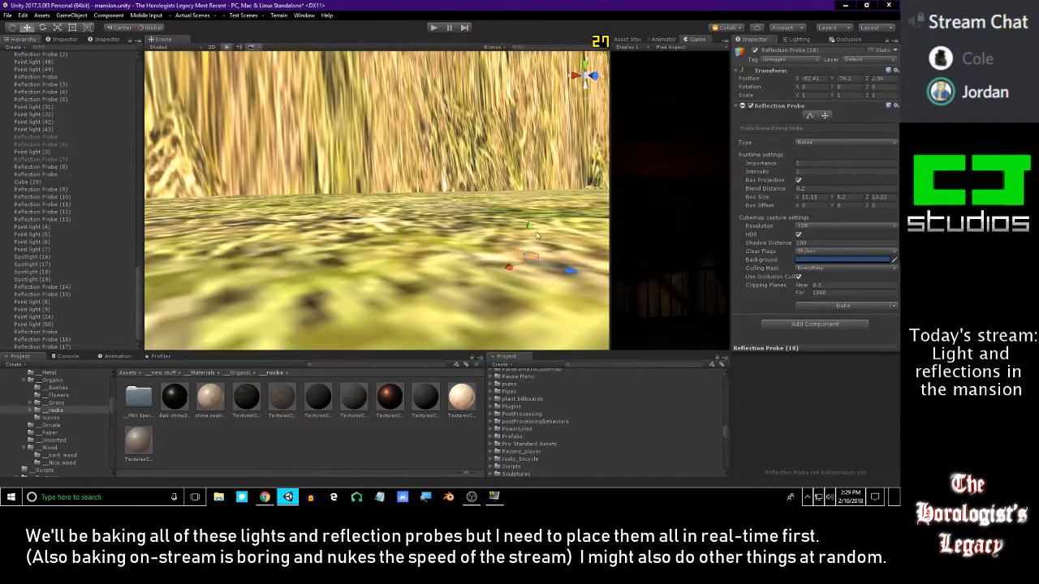
- Raise the duplicated probe into the sitting room and shift it over the coffee table, at about X -80.18, Y -65.49
{"action": "left_click_drag", "start_coordinate": [533, 102], "coordinate": [533, 98]}
{"action": "right_click_drag", "start_coordinate": [532, 121], "coordinate": [440, 171]}
{"action": "key", "text": "w"}
{"action": "key", "text": "s"}
{"action": "left_click_drag", "start_coordinate": [429, 157], "coordinate": [365, 158]}
{"action": "right_click_drag", "start_coordinate": [363, 159], "coordinate": [398, 163]}
{"action": "key", "text": "s"}
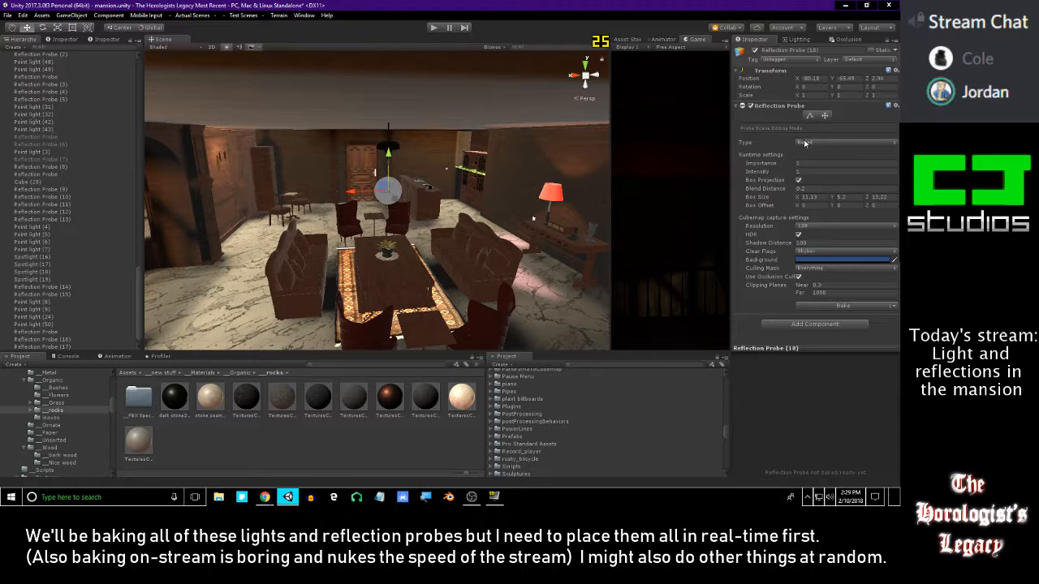
- Set the new probe's type to Realtime and its refresh mode to Every frame
{"action": "left_click", "coordinate": [804, 143]}
{"action": "left_click", "coordinate": [820, 173]}
{"action": "right_click_drag", "start_coordinate": [576, 157], "coordinate": [535, 156]}
{"action": "key", "text": "w"}
{"action": "left_click", "coordinate": [818, 159]}
{"action": "left_click", "coordinate": [827, 169]}
{"action": "left_click", "coordinate": [840, 151]}
{"action": "left_click", "coordinate": [828, 172]}
- Move the probe along Z to about 9.52 and reselect Every frame as its refresh mode
{"action": "right_click_drag", "start_coordinate": [584, 153], "coordinate": [442, 167]}
{"action": "key", "text": "s"}
{"action": "left_click_drag", "start_coordinate": [429, 177], "coordinate": [290, 207]}
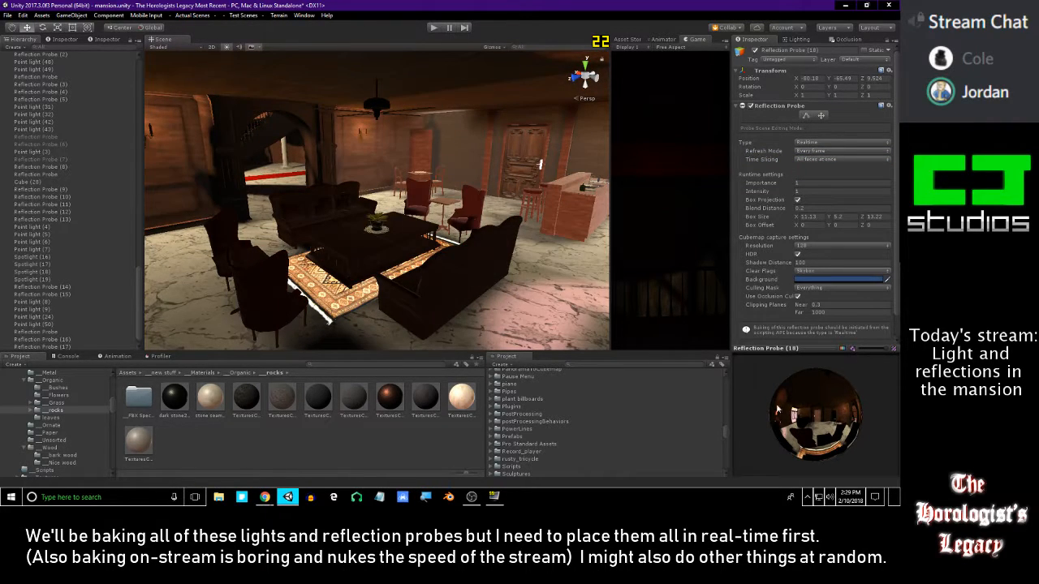
{"action": "left_click", "coordinate": [831, 153]}
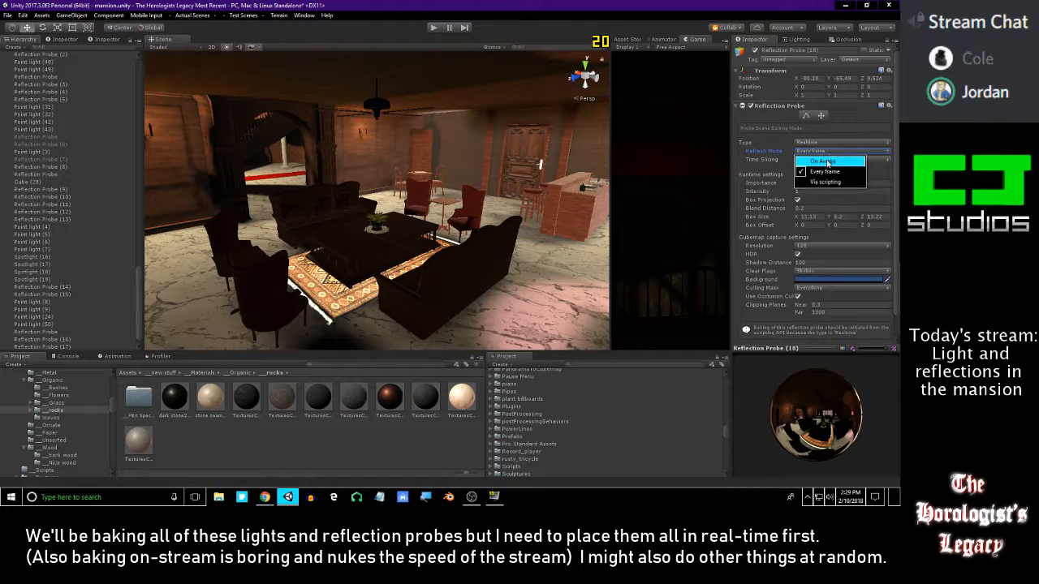
{"action": "left_click", "coordinate": [826, 151]}
{"action": "left_click", "coordinate": [828, 152]}
{"action": "left_click", "coordinate": [827, 161]}
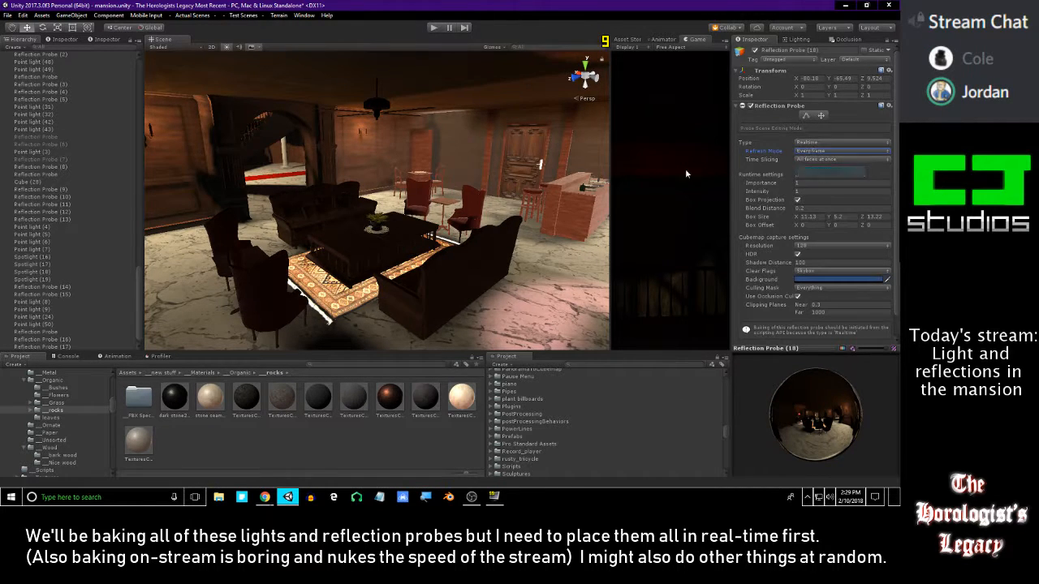
- Reposition the probe above the sitting room's coffee table, at about X -80.12, Z 5.04
{"action": "key", "text": "f"}
{"action": "right_click_drag", "start_coordinate": [320, 169], "coordinate": [328, 171]}
{"action": "key", "text": "w"}
{"action": "left_click_drag", "start_coordinate": [329, 172], "coordinate": [558, 178]}
{"action": "key", "text": "d"}
{"action": "right_click_drag", "start_coordinate": [558, 178], "coordinate": [316, 180]}
{"action": "left_click_drag", "start_coordinate": [248, 201], "coordinate": [311, 209]}
{"action": "key", "text": "a"}
{"action": "right_click_drag", "start_coordinate": [310, 208], "coordinate": [545, 208]}
{"action": "left_click_drag", "start_coordinate": [388, 189], "coordinate": [385, 210]}
{"action": "mouse_move", "coordinate": [384, 211]}
{"action": "right_mouse_down"}
{"action": "mouse_move", "coordinate": [357, 228]}
{"action": "mouse_move", "coordinate": [388, 224]}
{"action": "right_mouse_up"}
{"action": "key", "text": "w"}
- Enlarge the probe's Z box size to 16.6 to span the room and shift the probe to about Z 5.31
{"action": "right_click_drag", "start_coordinate": [402, 174], "coordinate": [209, 177]}
{"action": "key", "text": "s"}
{"action": "key", "text": "w"}
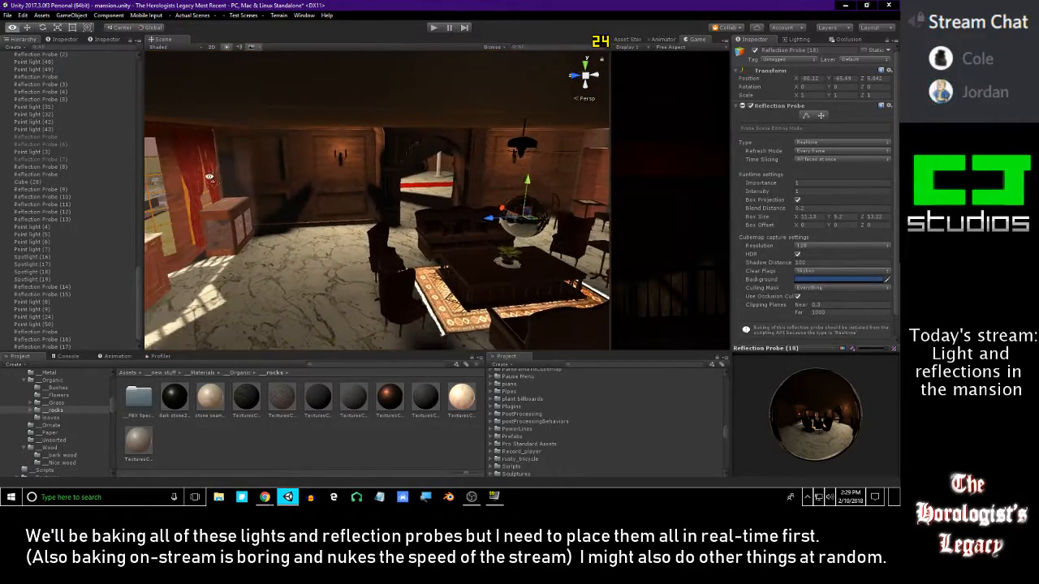
{"action": "left_click_drag", "start_coordinate": [863, 219], "coordinate": [895, 220]}
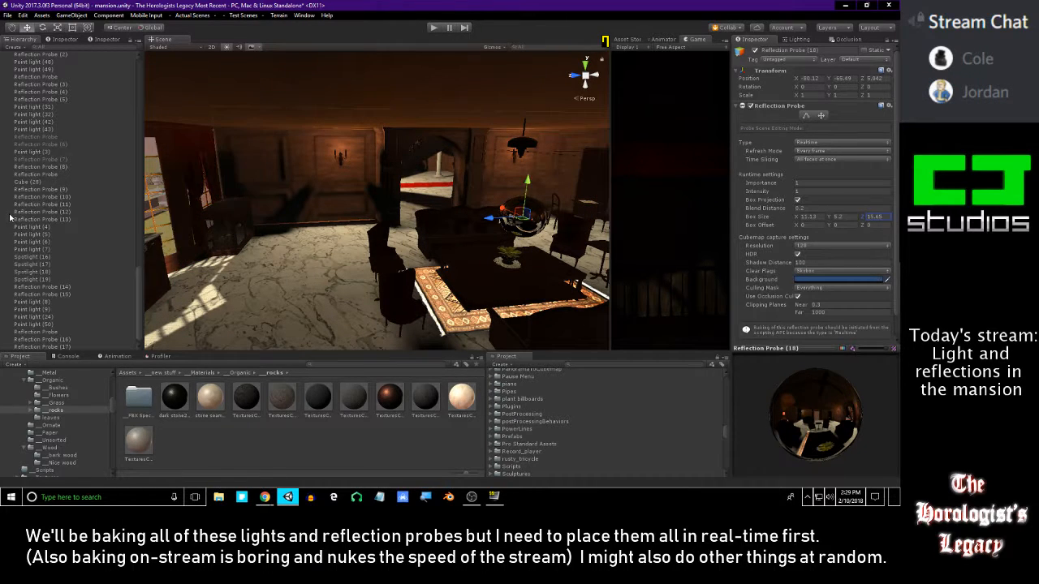
{"action": "left_click_drag", "start_coordinate": [9, 218], "coordinate": [13, 218]}
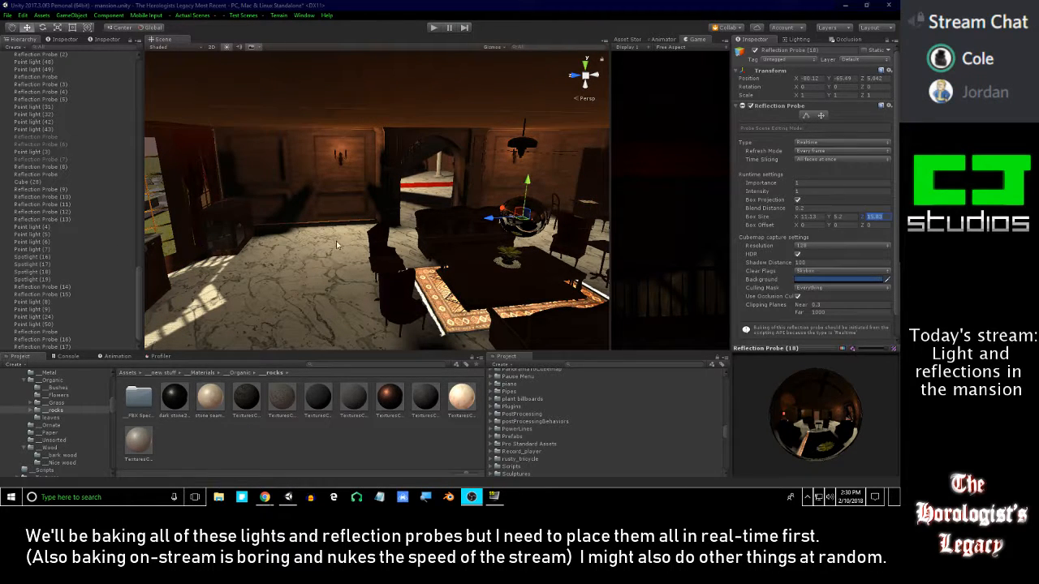
{"action": "right_click_drag", "start_coordinate": [328, 241], "coordinate": [193, 236]}
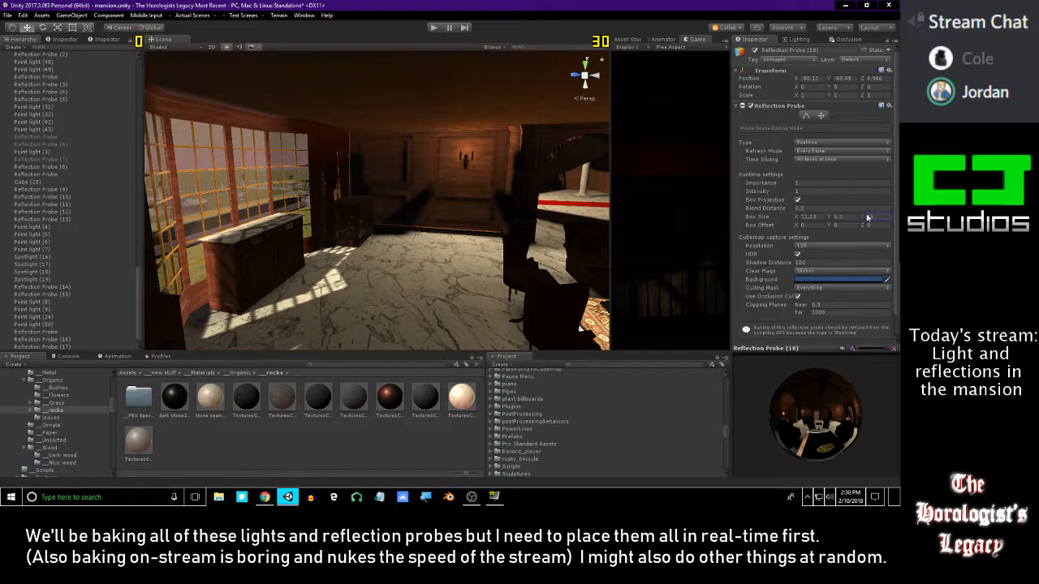
{"action": "right_click_drag", "start_coordinate": [578, 228], "coordinate": [593, 224]}
{"action": "left_click_drag", "start_coordinate": [377, 197], "coordinate": [359, 199]}
{"action": "right_click_drag", "start_coordinate": [359, 199], "coordinate": [456, 190]}
{"action": "key", "text": "w"}
{"action": "key", "text": "w"}
- Switch the probe's type to Baked and back to Realtime to compare the sitting room's reflections
{"action": "left_click", "coordinate": [807, 143]}
{"action": "left_click", "coordinate": [806, 151]}
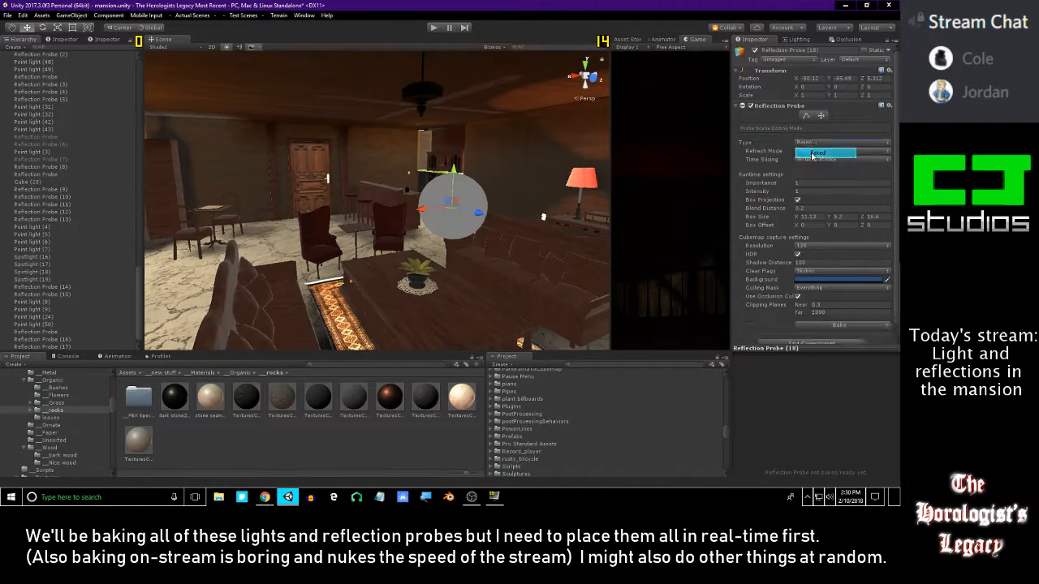
{"action": "left_click", "coordinate": [803, 142]}
{"action": "left_click", "coordinate": [811, 174]}
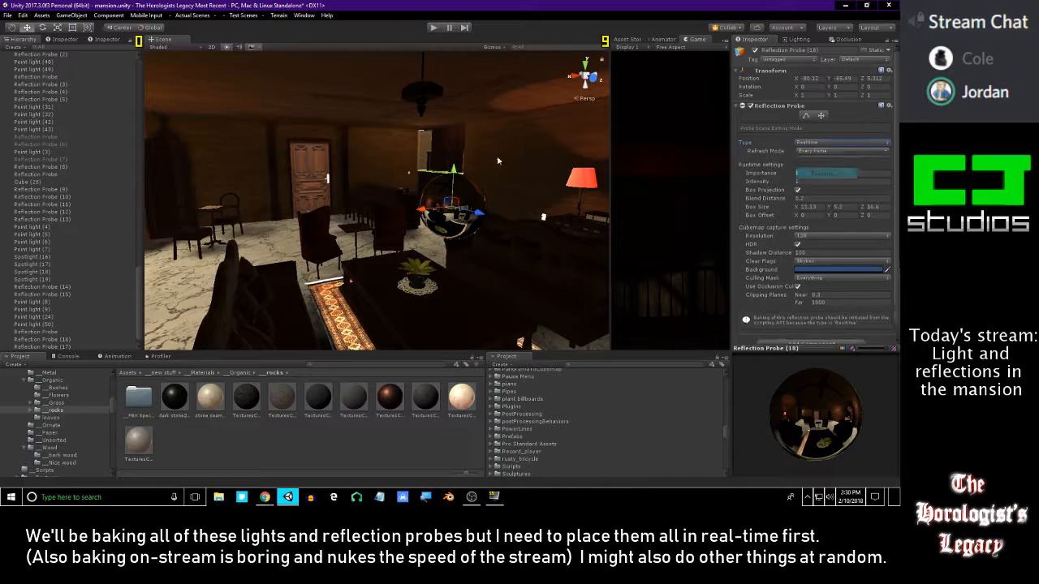
- Examine the mansion lounge's lighting and reflections around the existing reflection probe from several sides
{"action": "right_click_drag", "start_coordinate": [335, 166], "coordinate": [422, 165]}
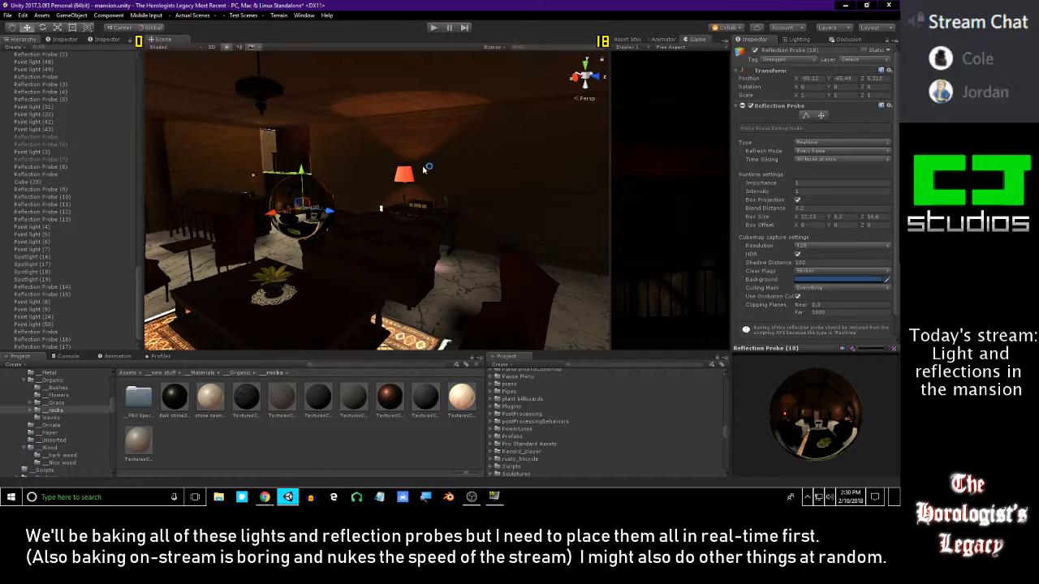
{"action": "right_click_drag", "start_coordinate": [422, 165], "coordinate": [459, 196]}
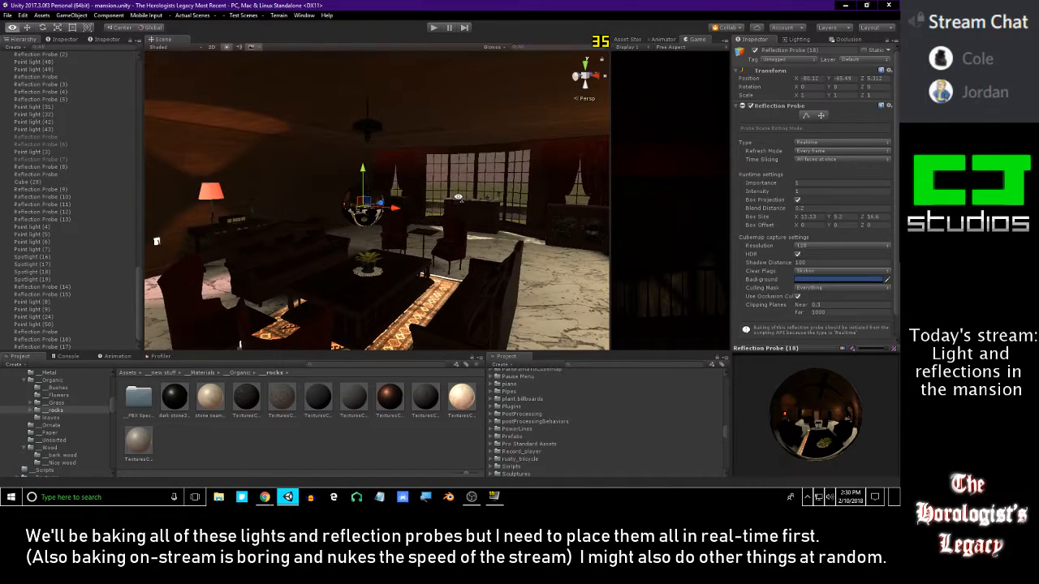
{"action": "key", "text": "alt+Tab"}
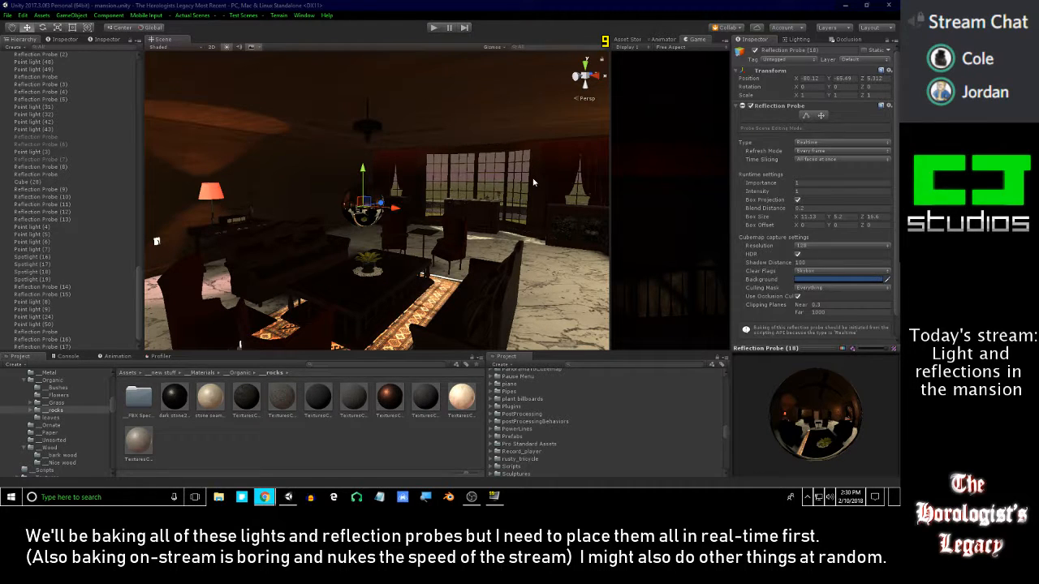
{"action": "right_click_drag", "start_coordinate": [529, 182], "coordinate": [418, 195]}
{"action": "key", "text": "d"}
{"action": "key", "text": "alt+Tab"}
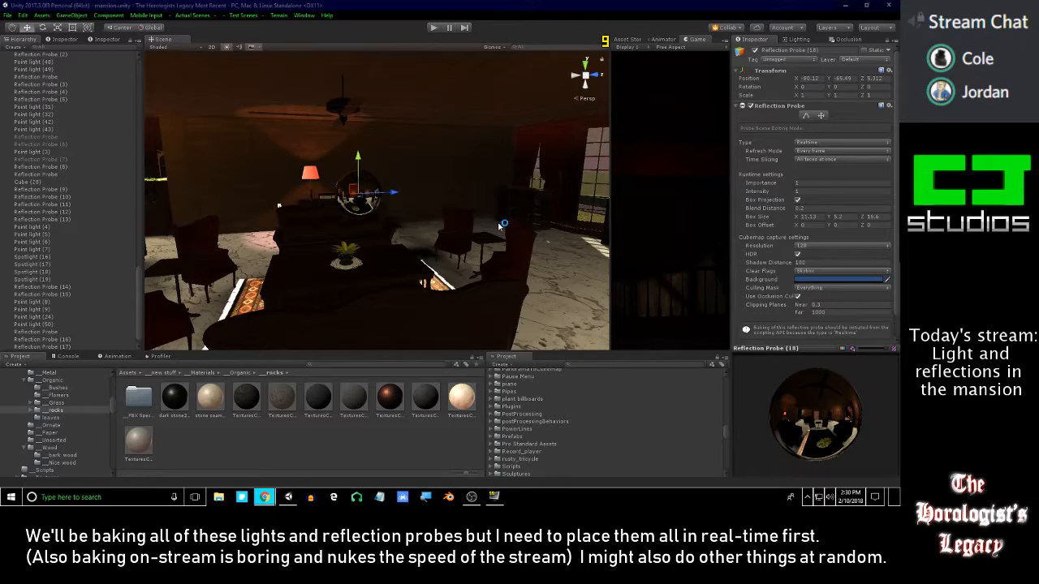
{"action": "right_click_drag", "start_coordinate": [510, 218], "coordinate": [429, 231]}
{"action": "key", "text": "d"}
{"action": "key", "text": "w"}
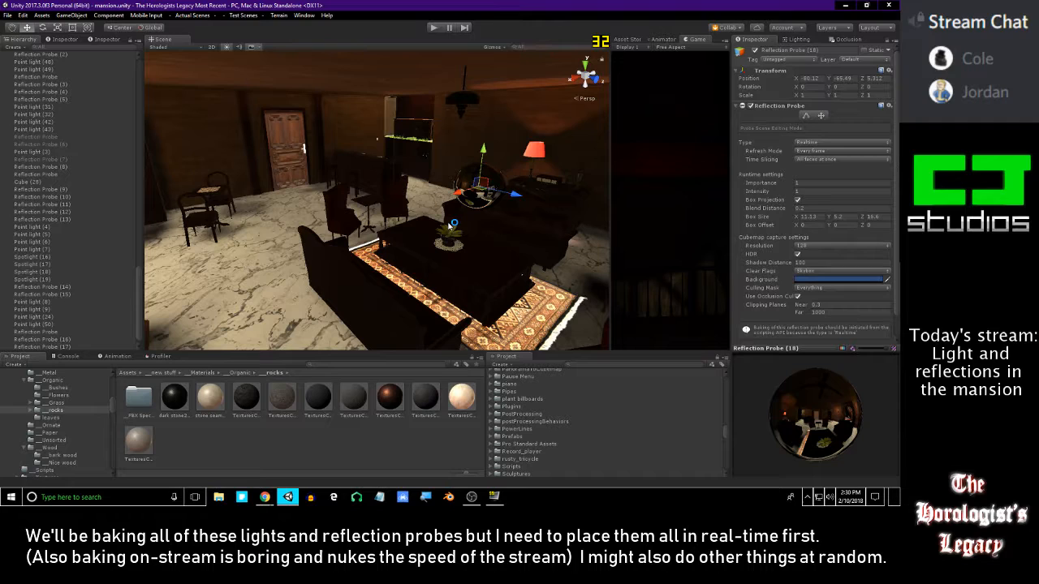
- Duplicate the lounge's reflection probe and move the copy into the small dark carpeted room, to about X -71.4, Z -4.8
{"action": "key", "text": "ctrl+d"}
{"action": "left_click_drag", "start_coordinate": [516, 193], "coordinate": [318, 170]}
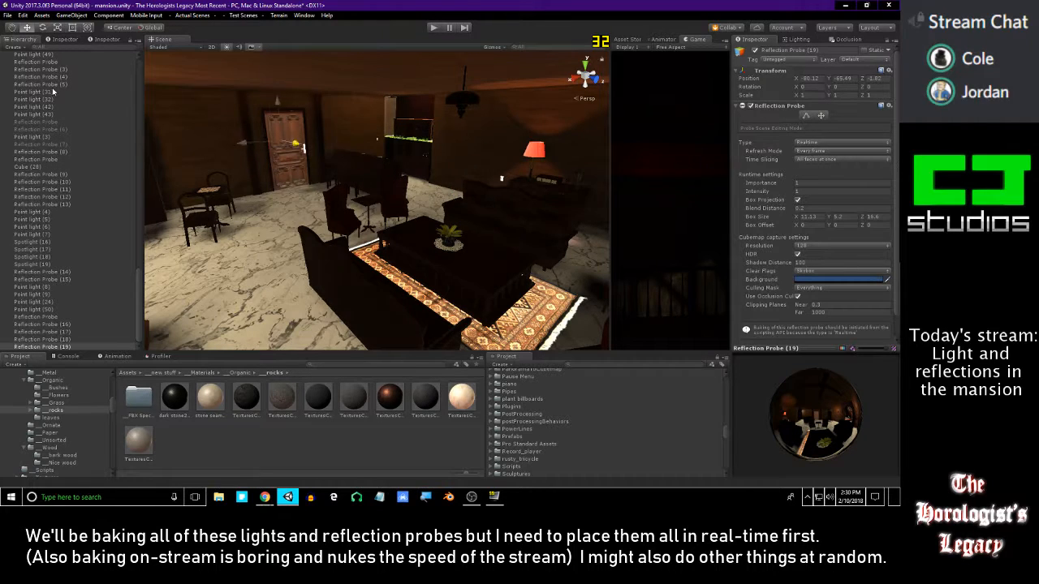
{"action": "key", "text": "w"}
{"action": "right_click_drag", "start_coordinate": [318, 170], "coordinate": [519, 129]}
{"action": "right_click_drag", "start_coordinate": [873, 171], "coordinate": [2, 175]}
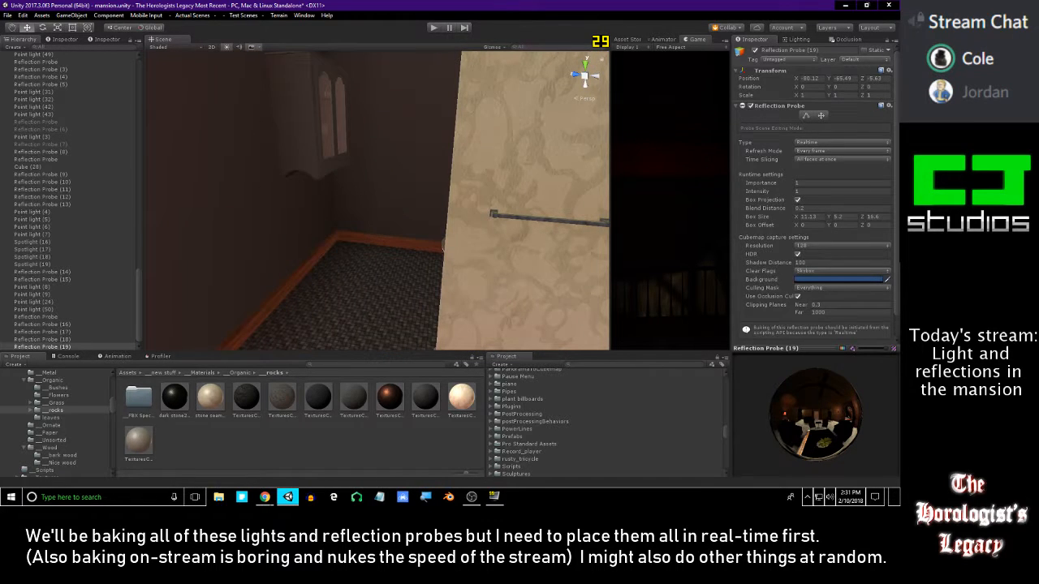
{"action": "right_click_drag", "start_coordinate": [373, 279], "coordinate": [479, 218]}
{"action": "left_click_drag", "start_coordinate": [455, 219], "coordinate": [362, 250]}
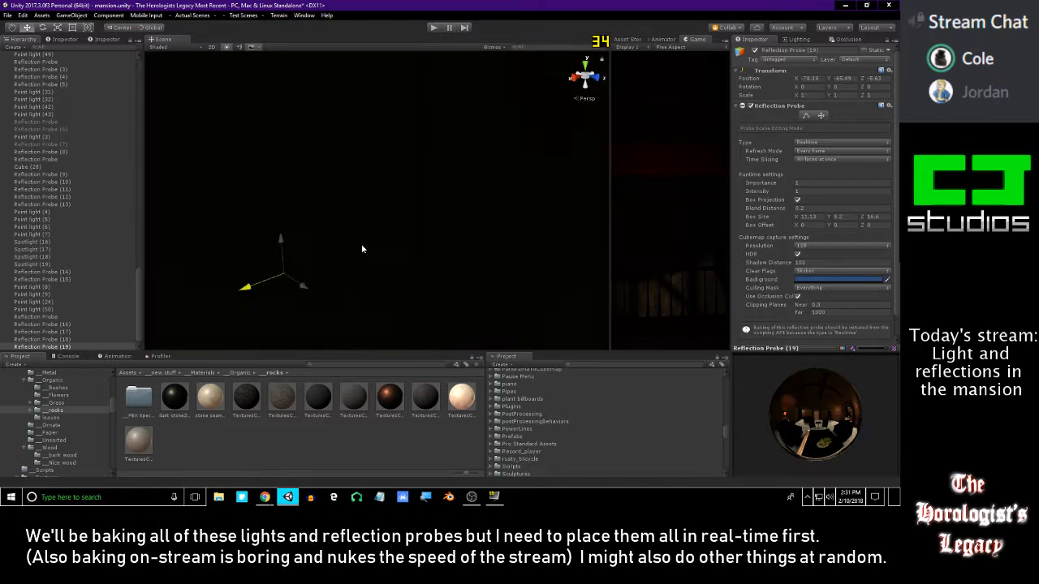
{"action": "right_click_drag", "start_coordinate": [250, 264], "coordinate": [423, 224]}
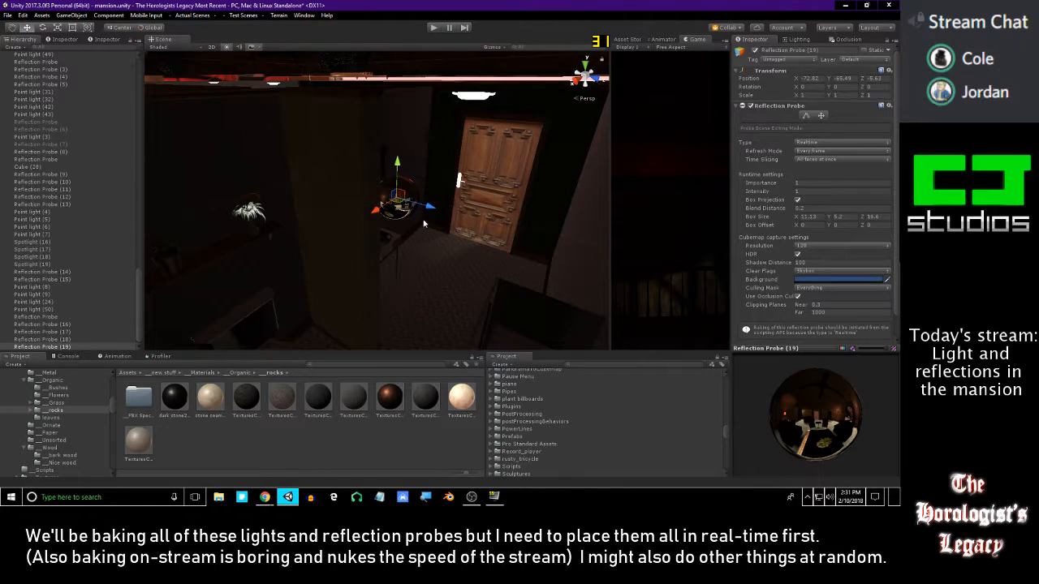
{"action": "left_click_drag", "start_coordinate": [378, 217], "coordinate": [398, 256]}
{"action": "right_click_drag", "start_coordinate": [397, 256], "coordinate": [444, 143]}
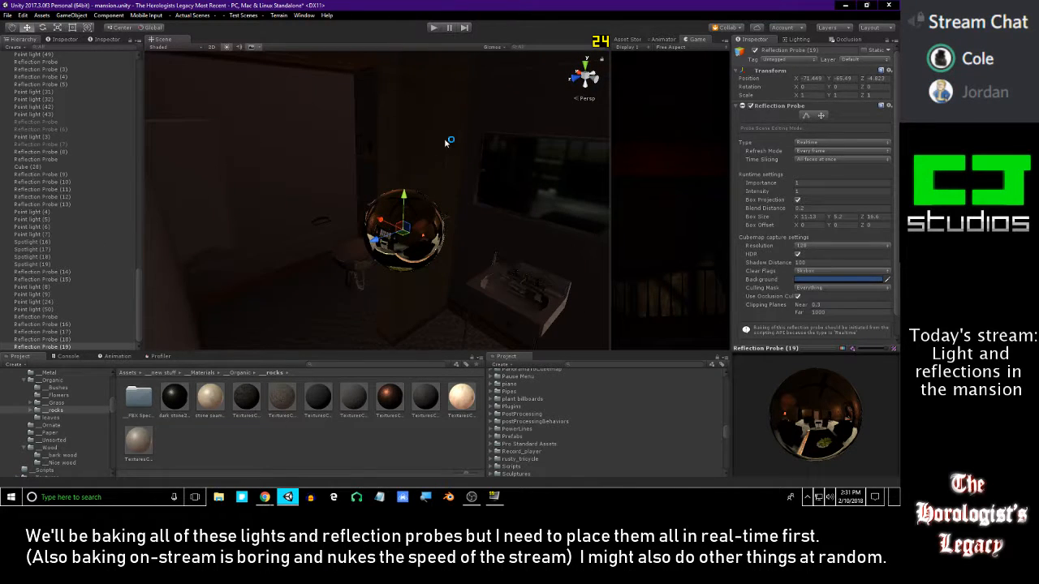
- Reduce the new probe's box size along Z to 4.1
{"action": "key", "text": "alt+Tab"}
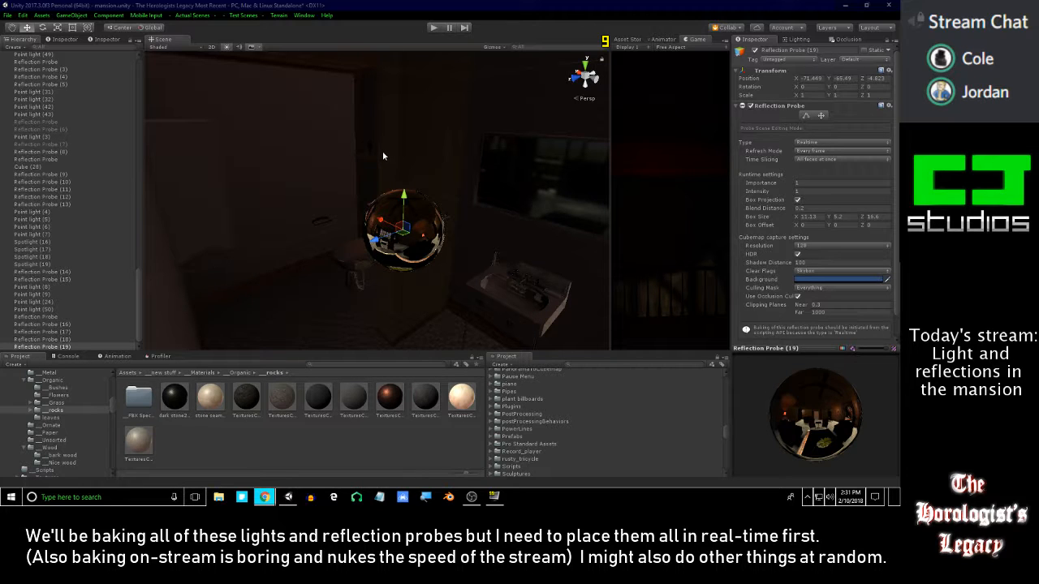
{"action": "right_click_drag", "start_coordinate": [383, 154], "coordinate": [314, 169]}
{"action": "key", "text": "d"}
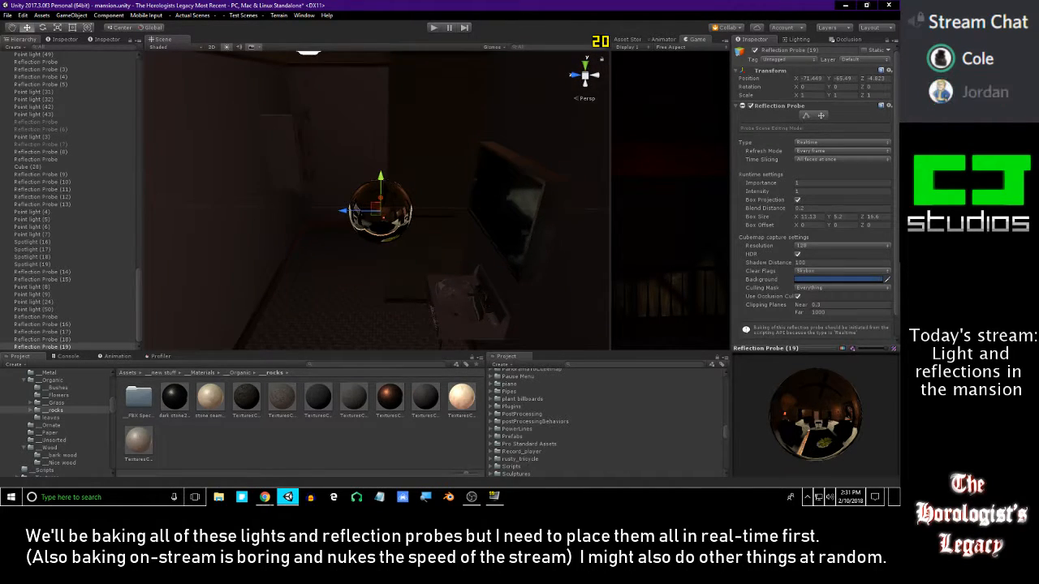
{"action": "key", "text": "alt+Tab"}
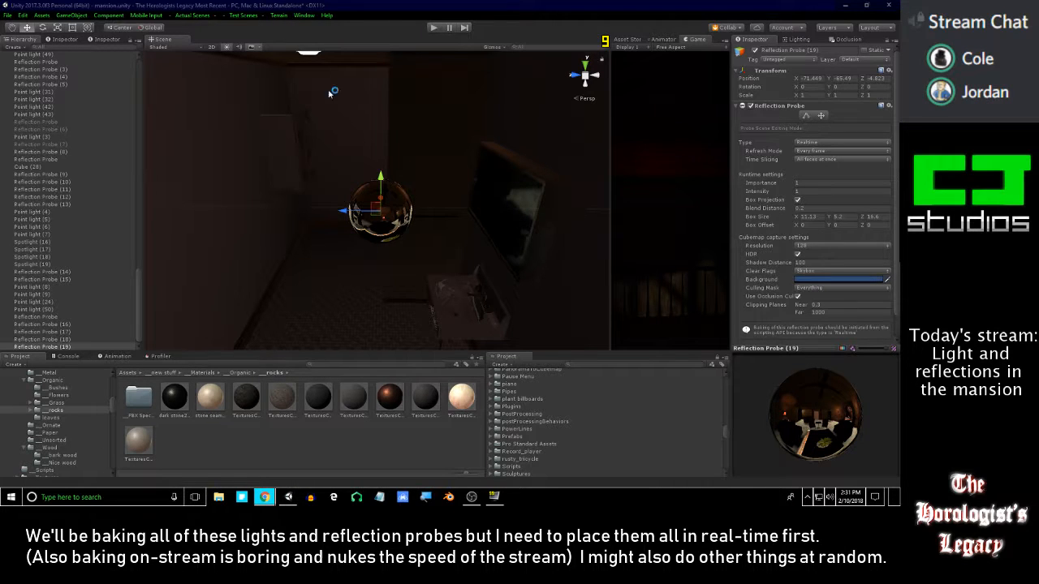
{"action": "right_click_drag", "start_coordinate": [359, 150], "coordinate": [357, 149]}
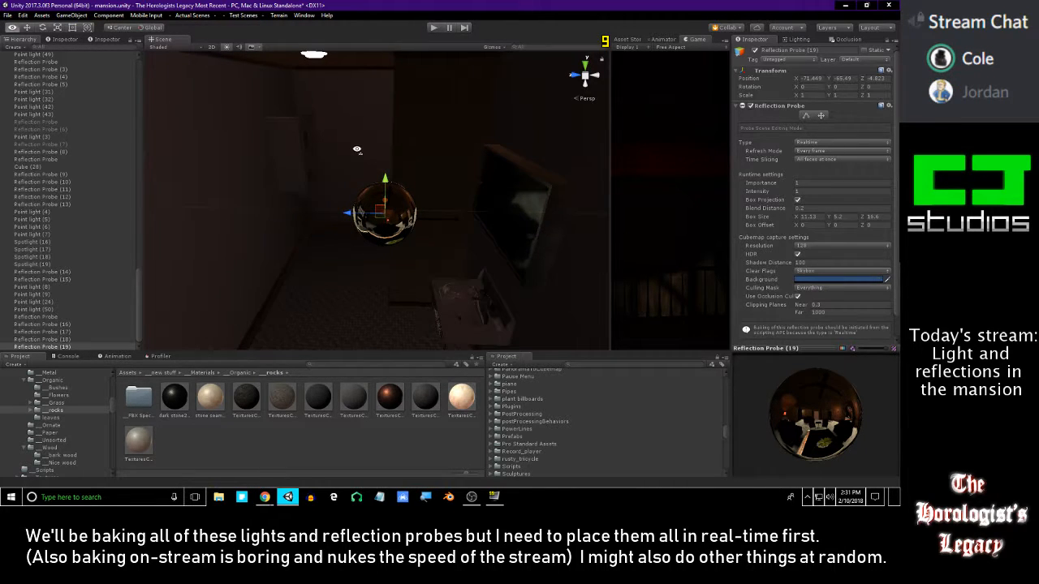
{"action": "left_click_drag", "start_coordinate": [863, 219], "coordinate": [814, 230]}
{"action": "right_click_drag", "start_coordinate": [435, 191], "coordinate": [503, 217]}
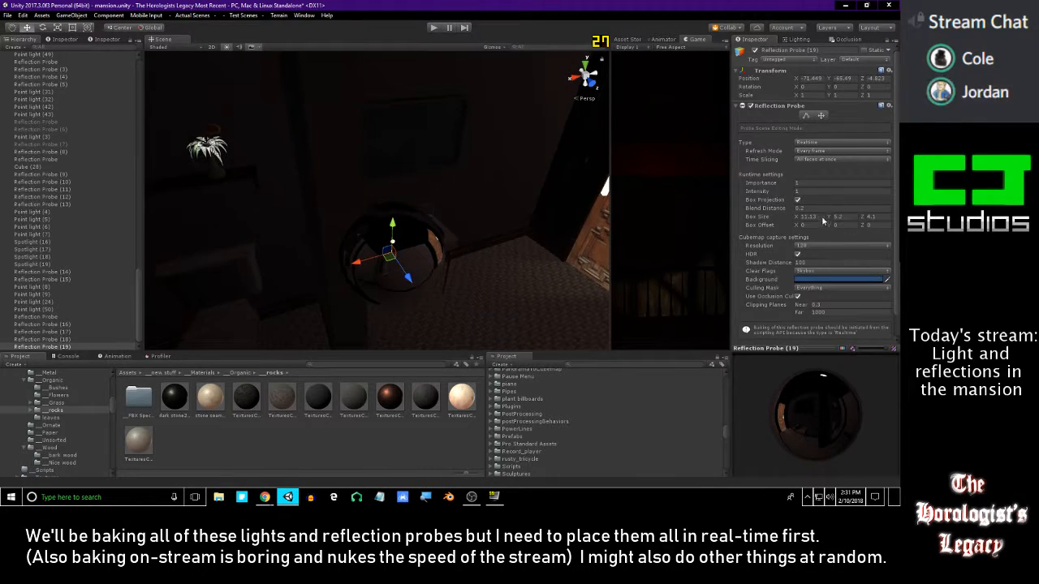
- Set the probe's box size to 6.3 along X and 4.5 along Y, shifting the probe to about X -71.9
{"action": "left_click_drag", "start_coordinate": [777, 221], "coordinate": [744, 220]}
{"action": "right_click_drag", "start_coordinate": [520, 213], "coordinate": [493, 210]}
{"action": "left_click_drag", "start_coordinate": [407, 215], "coordinate": [441, 211]}
{"action": "right_click_drag", "start_coordinate": [516, 204], "coordinate": [556, 202]}
{"action": "mouse_move", "coordinate": [829, 219]}
{"action": "left_mouse_down"}
{"action": "mouse_move", "coordinate": [815, 221]}
{"action": "mouse_move", "coordinate": [826, 220]}
{"action": "left_mouse_up"}
{"action": "right_click_drag", "start_coordinate": [498, 167], "coordinate": [492, 92]}
{"action": "right_click_drag", "start_coordinate": [512, 149], "coordinate": [504, 188]}
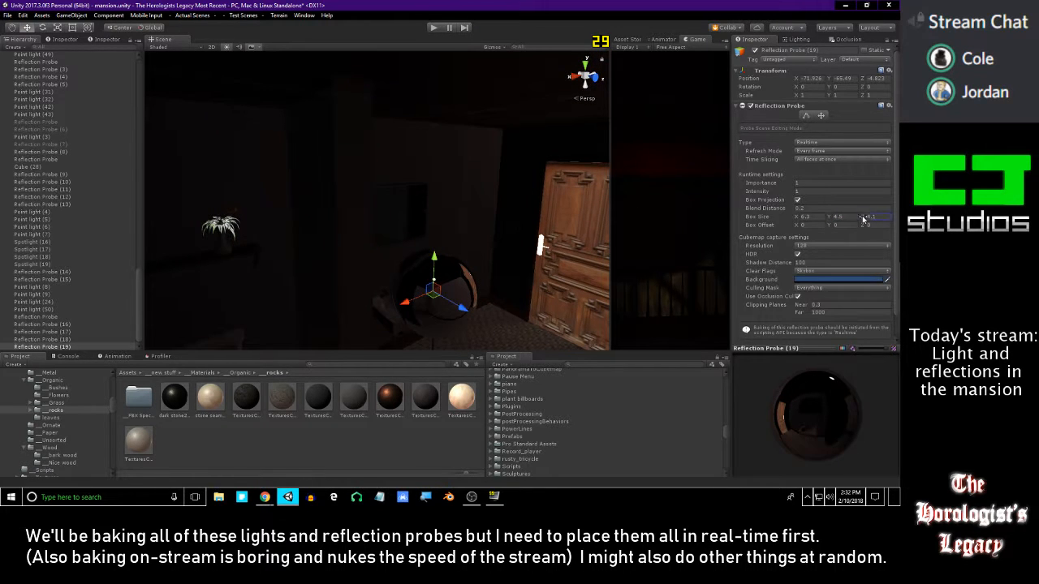
- Fit the probe to the room's width with a Z box size of 3.29 and a position of about Z -4.5
{"action": "left_click_drag", "start_coordinate": [854, 221], "coordinate": [857, 221]}
{"action": "right_click_drag", "start_coordinate": [496, 218], "coordinate": [608, 235]}
{"action": "left_click_drag", "start_coordinate": [384, 256], "coordinate": [408, 280]}
{"action": "left_click_drag", "start_coordinate": [862, 219], "coordinate": [858, 221]}
{"action": "left_click_drag", "start_coordinate": [416, 256], "coordinate": [418, 261]}
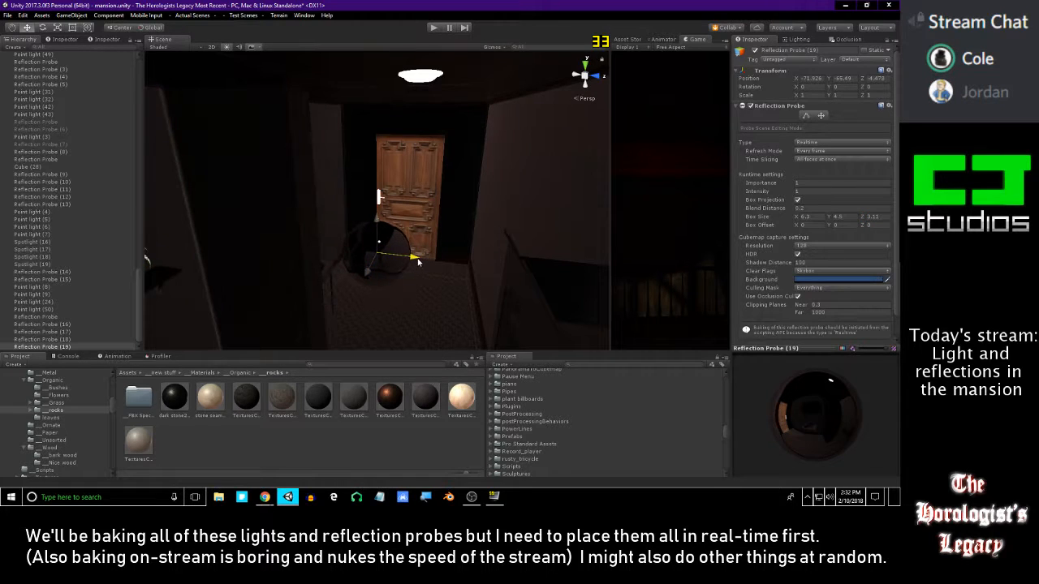
{"action": "left_click_drag", "start_coordinate": [864, 219], "coordinate": [866, 220]}
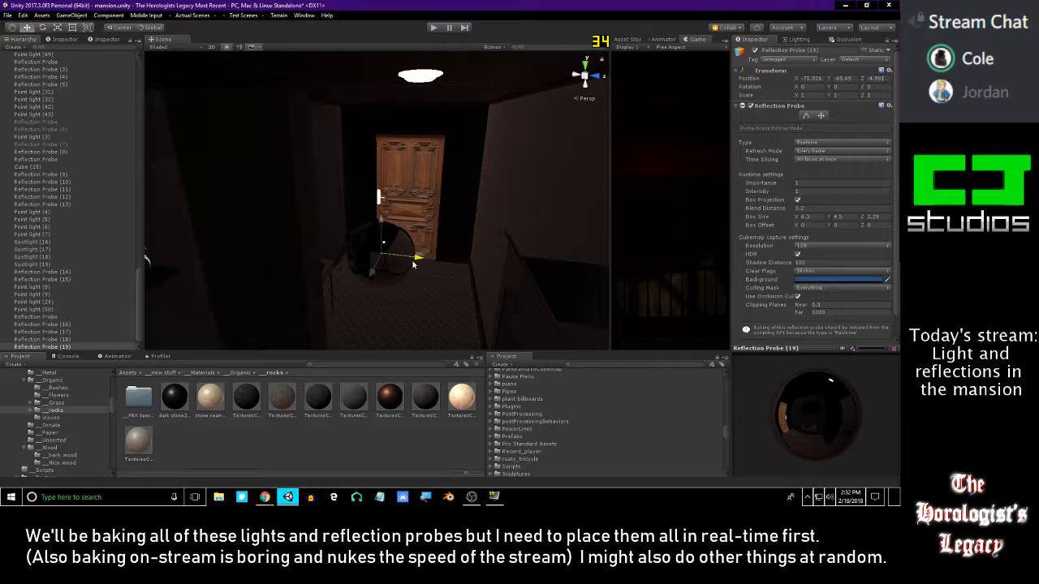
- Duplicate the small room's probe and move the copy into the neighbouring corridor with the stone floor, to about X -79.8
{"action": "key", "text": "w"}
{"action": "right_click_drag", "start_coordinate": [459, 234], "coordinate": [333, 177]}
{"action": "key", "text": "s"}
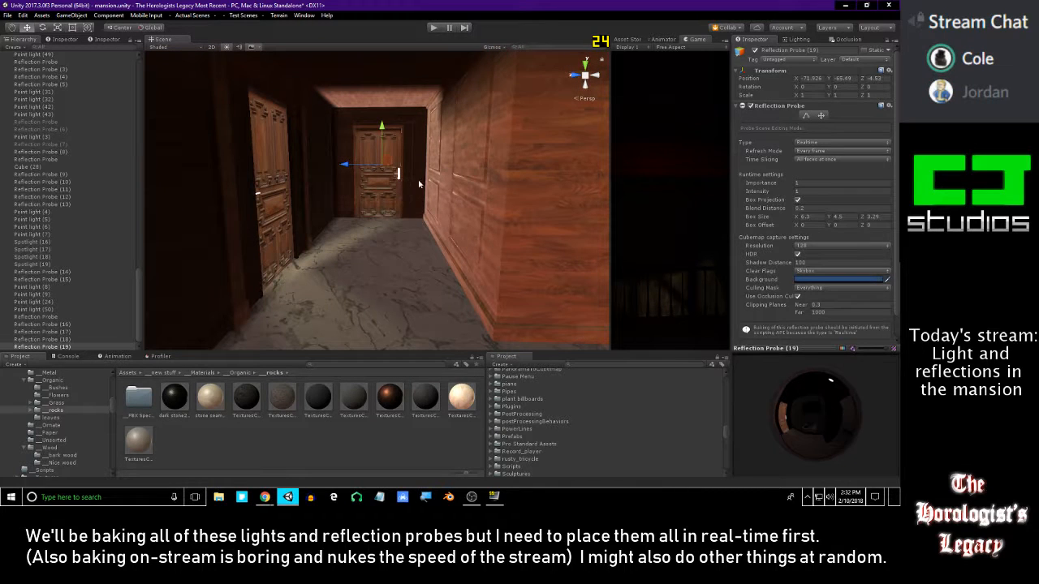
{"action": "right_click_drag", "start_coordinate": [421, 186], "coordinate": [367, 197]}
{"action": "key", "text": "ctrl+d"}
{"action": "key", "text": "w"}
{"action": "right_click_drag", "start_coordinate": [447, 181], "coordinate": [505, 171]}
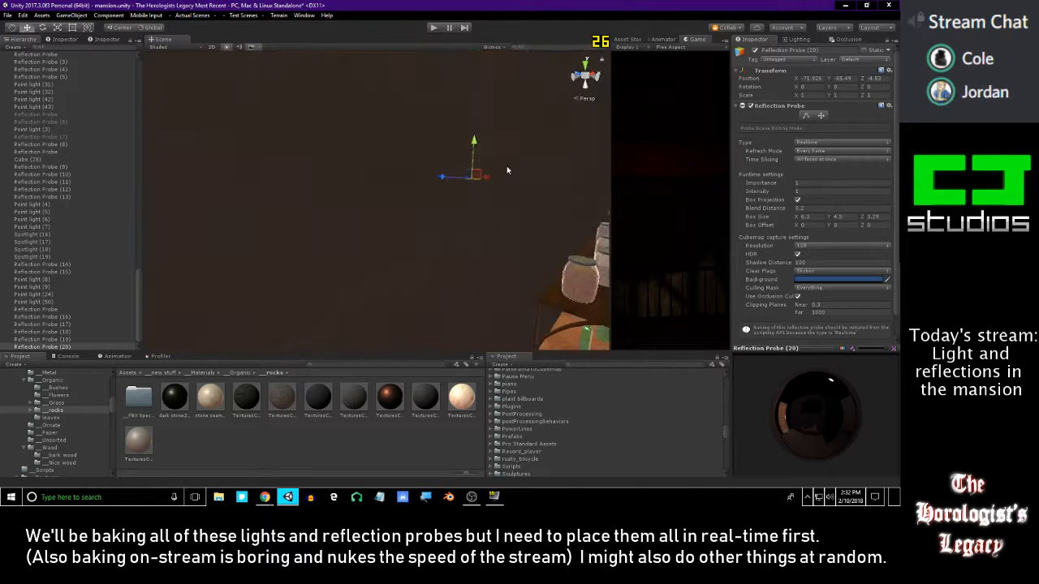
{"action": "key", "text": "s"}
{"action": "mouse_move", "coordinate": [395, 190]}
{"action": "right_mouse_down"}
{"action": "mouse_move", "coordinate": [442, 194]}
{"action": "mouse_move", "coordinate": [444, 203]}
{"action": "mouse_move", "coordinate": [400, 206]}
{"action": "right_mouse_up"}
{"action": "right_click_drag", "start_coordinate": [492, 196], "coordinate": [473, 201]}
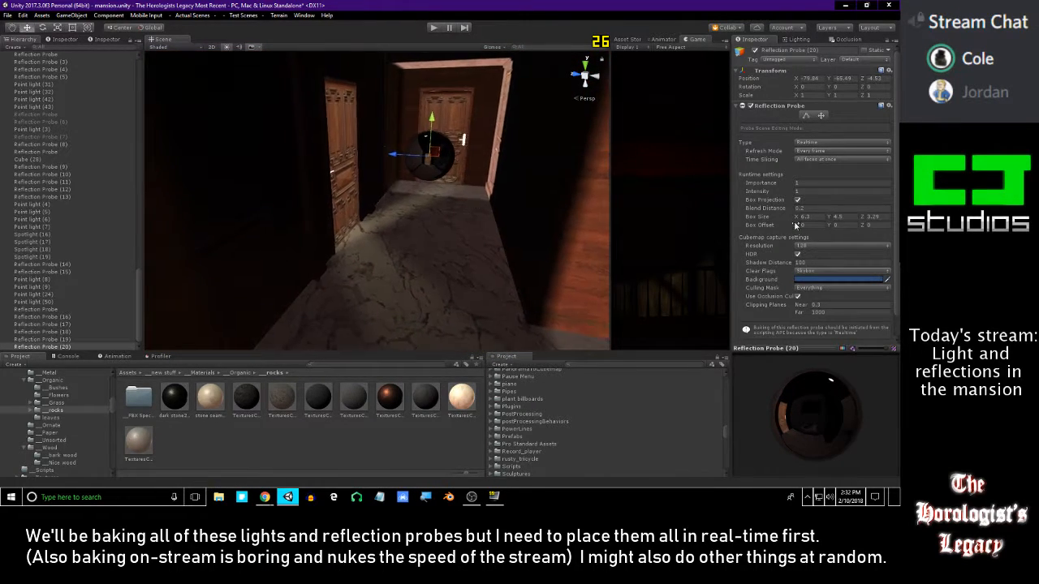
- Set the corridor probe's box size along X to 9.74
{"action": "left_click", "coordinate": [862, 218]}
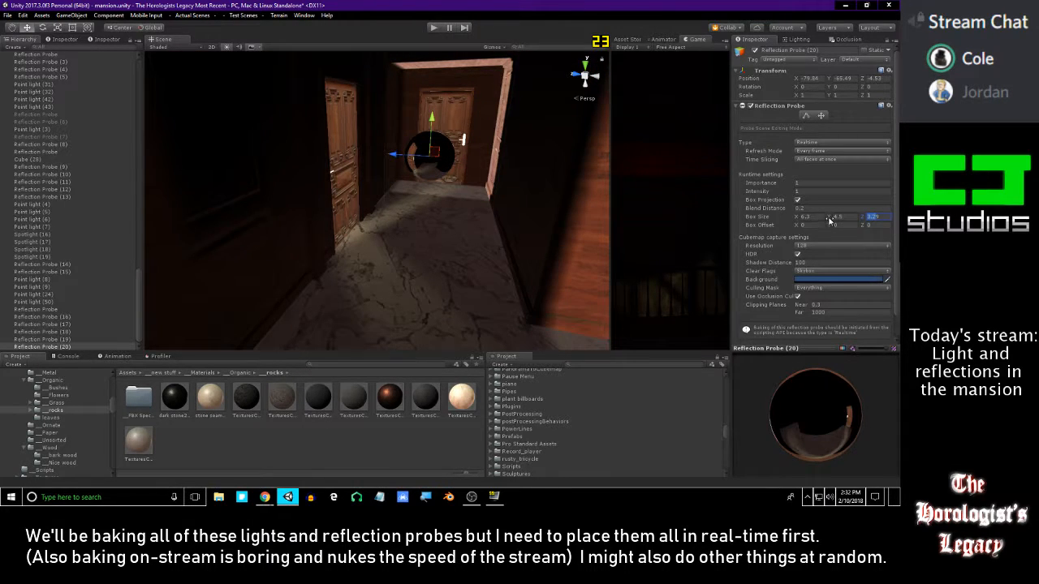
{"action": "left_click_drag", "start_coordinate": [795, 221], "coordinate": [826, 212]}
{"action": "right_click_drag", "start_coordinate": [487, 183], "coordinate": [377, 197]}
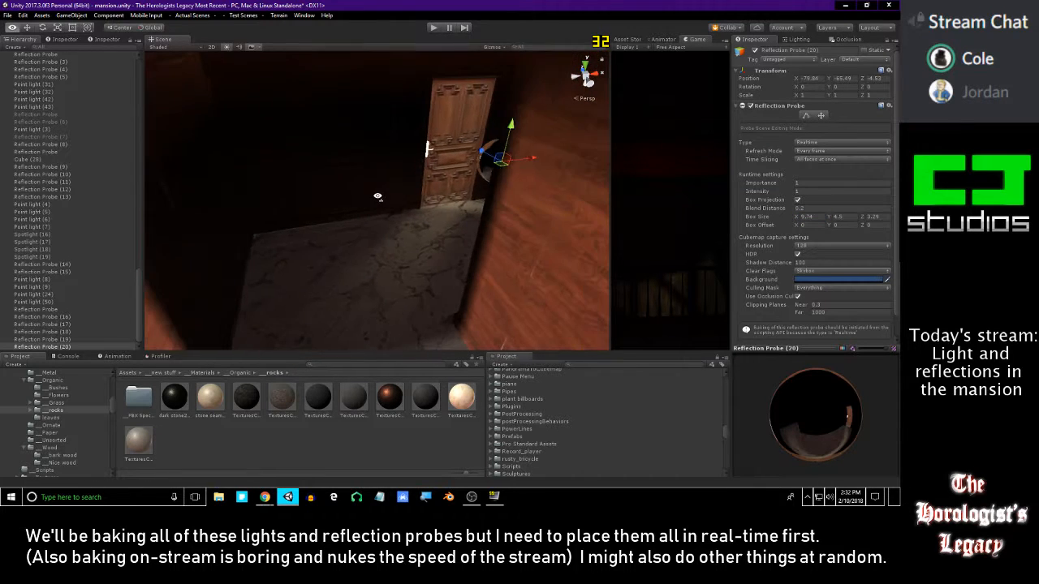
{"action": "right_click_drag", "start_coordinate": [552, 157], "coordinate": [468, 162]}
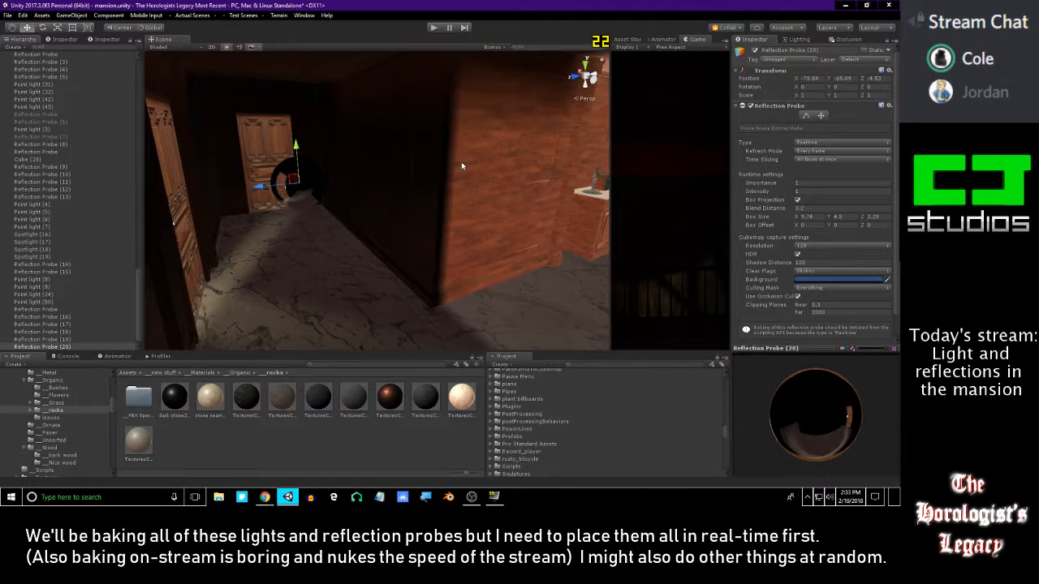
- Duplicate the corridor probe and move the copy into the adjoining hallway with the red-curtained window, to about Z -11.4
{"action": "right_click_drag", "start_coordinate": [431, 163], "coordinate": [492, 160]}
{"action": "key", "text": "ctrl+d"}
{"action": "right_click_drag", "start_coordinate": [345, 166], "coordinate": [342, 205]}
{"action": "left_click_drag", "start_coordinate": [440, 230], "coordinate": [440, 229]}
{"action": "right_click_drag", "start_coordinate": [471, 223], "coordinate": [554, 252]}
{"action": "left_click_drag", "start_coordinate": [566, 277], "coordinate": [305, 138]}
{"action": "right_click_drag", "start_coordinate": [445, 177], "coordinate": [422, 188]}
{"action": "left_click_drag", "start_coordinate": [452, 206], "coordinate": [423, 165]}
{"action": "right_click_drag", "start_coordinate": [424, 165], "coordinate": [440, 157]}
{"action": "left_click_drag", "start_coordinate": [372, 160], "coordinate": [374, 160]}
{"action": "key", "text": "w"}
{"action": "right_click_drag", "start_coordinate": [373, 160], "coordinate": [385, 180]}
- Set the hallway probe's box size along X to 3.82 and centre it across the hallway at about X -82.7
{"action": "left_click_drag", "start_coordinate": [798, 218], "coordinate": [721, 216]}
{"action": "left_click_drag", "start_coordinate": [379, 185], "coordinate": [364, 187]}
{"action": "right_click_drag", "start_coordinate": [365, 187], "coordinate": [407, 191]}
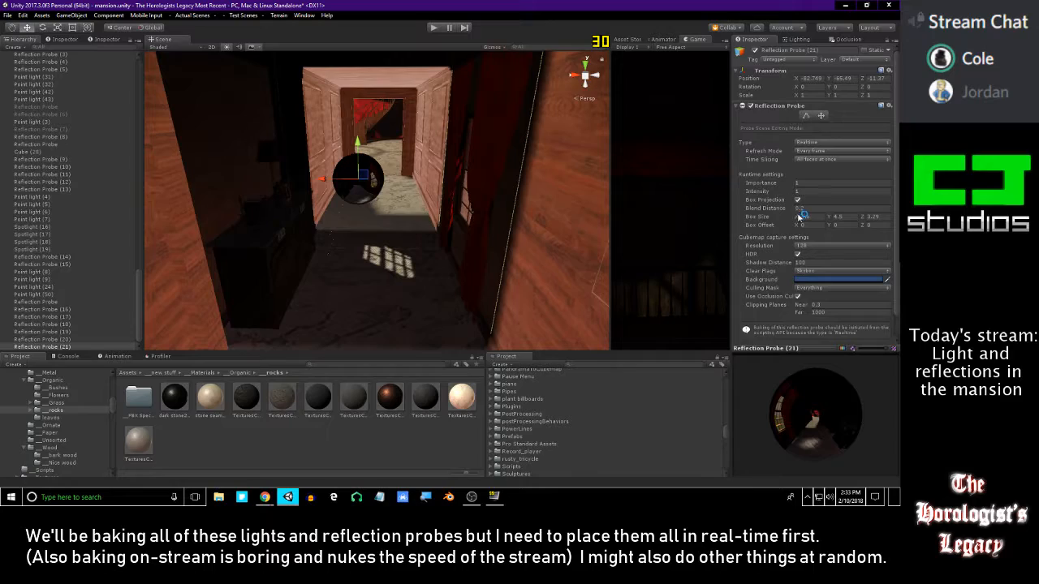
{"action": "left_click_drag", "start_coordinate": [797, 221], "coordinate": [802, 220]}
{"action": "right_click_drag", "start_coordinate": [531, 186], "coordinate": [476, 191]}
{"action": "key", "text": "w"}
{"action": "key", "text": "w"}
{"action": "key", "text": "s"}
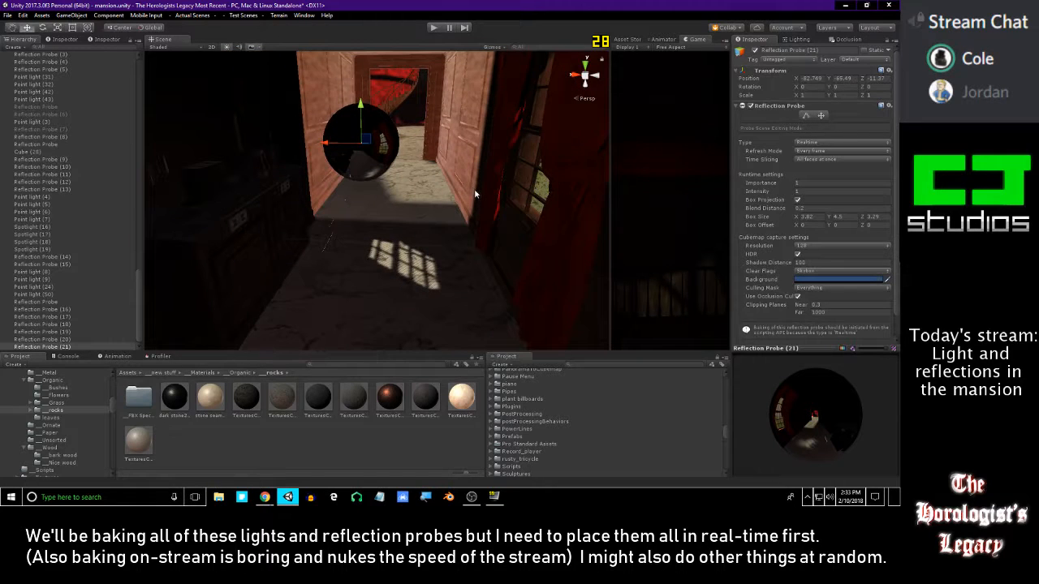
{"action": "left_click_drag", "start_coordinate": [323, 149], "coordinate": [320, 154]}
{"action": "mouse_move", "coordinate": [350, 138]}
{"action": "right_mouse_down"}
{"action": "mouse_move", "coordinate": [394, 133]}
{"action": "mouse_move", "coordinate": [349, 138]}
{"action": "right_mouse_up"}
- Lengthen the hallway probe's box size along Z to 12.71 and move the probe to about Z -12.5
{"action": "key", "text": "s"}
{"action": "key", "text": "w"}
{"action": "right_click_drag", "start_coordinate": [414, 183], "coordinate": [454, 173]}
{"action": "key", "text": "s"}
{"action": "key", "text": "w"}
{"action": "left_click_drag", "start_coordinate": [861, 219], "coordinate": [45, 235]}
{"action": "right_click_drag", "start_coordinate": [284, 212], "coordinate": [308, 204]}
{"action": "left_click_drag", "start_coordinate": [364, 157], "coordinate": [330, 150]}
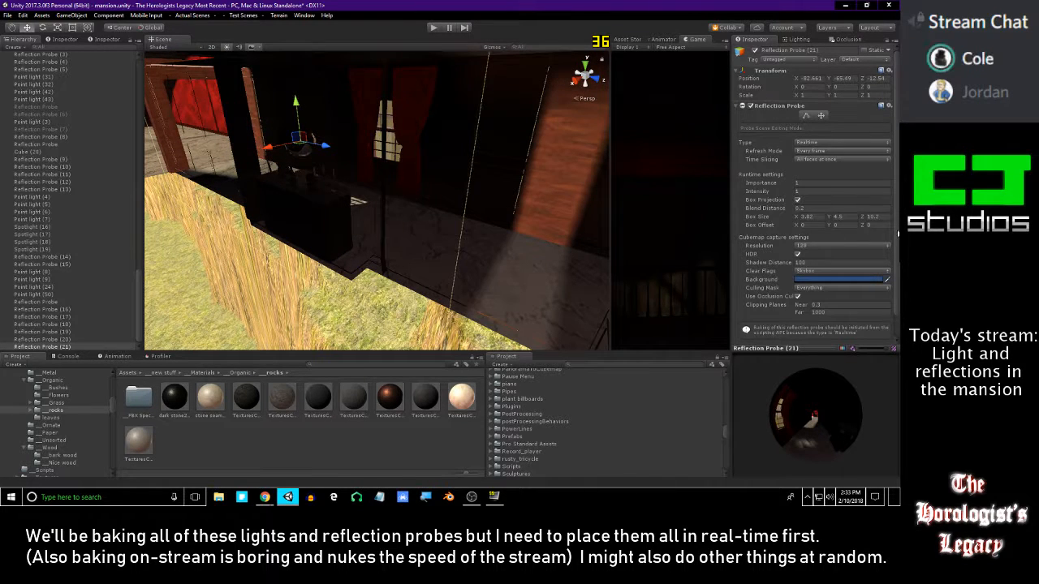
{"action": "left_click_drag", "start_coordinate": [867, 217], "coordinate": [887, 224]}
{"action": "right_click_drag", "start_coordinate": [473, 213], "coordinate": [437, 170]}
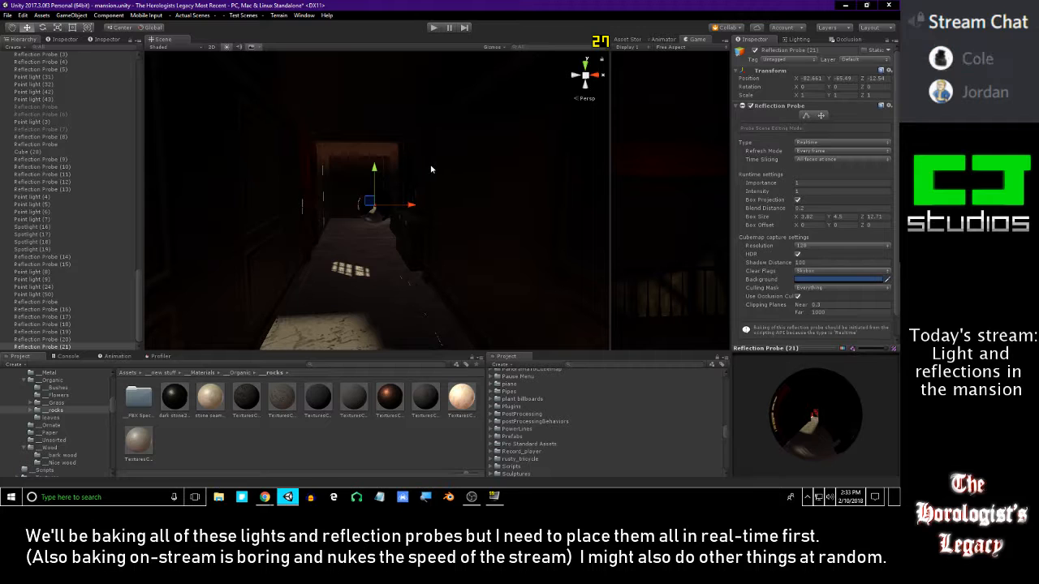
{"action": "right_click_drag", "start_coordinate": [416, 167], "coordinate": [370, 203]}
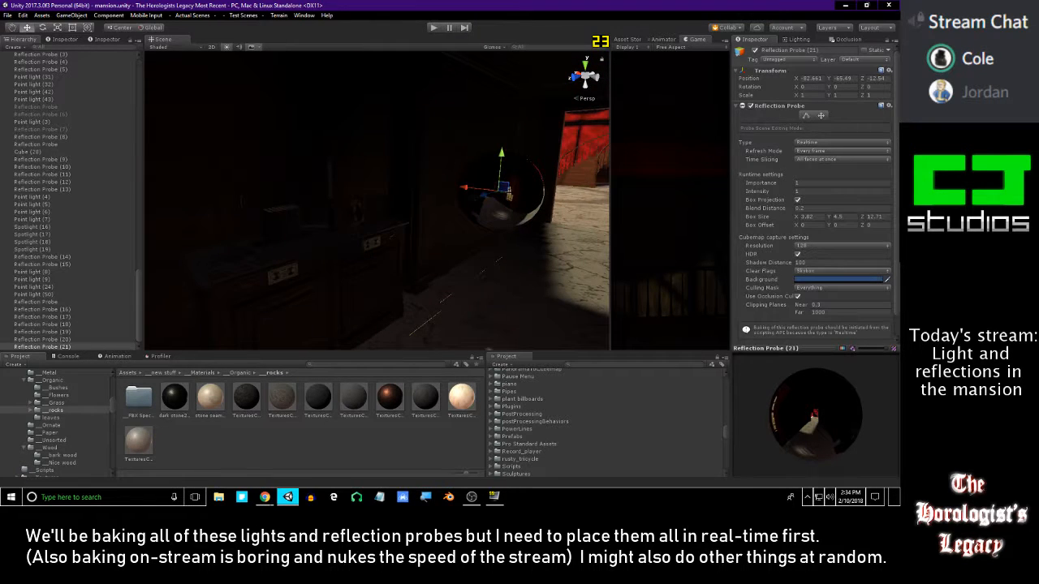
{"action": "key", "text": "alt+Tab"}
{"action": "right_click_drag", "start_coordinate": [571, 204], "coordinate": [492, 197]}
{"action": "key", "text": "s"}
{"action": "key", "text": "ctrl+d"}
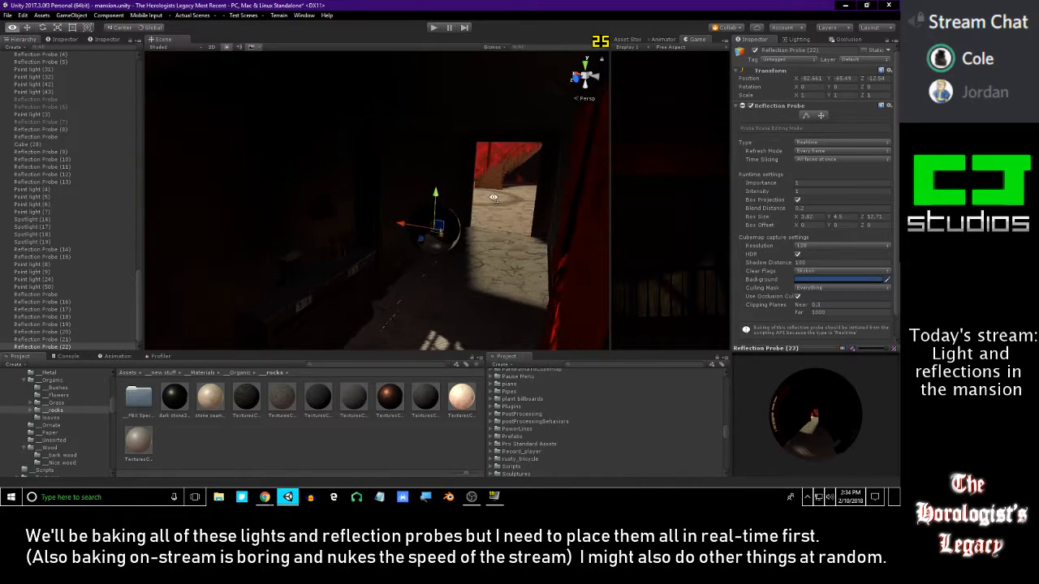
{"action": "left_click_drag", "start_coordinate": [422, 240], "coordinate": [523, 147]}
{"action": "right_click_drag", "start_coordinate": [411, 164], "coordinate": [536, 190]}
{"action": "key", "text": "w"}
{"action": "left_click_drag", "start_coordinate": [542, 309], "coordinate": [337, 180]}
{"action": "key", "text": "Delete"}
- Look over the large hall and step through the scene's existing reflection probes and lights to check which areas they cover
{"action": "right_click_drag", "start_coordinate": [336, 173], "coordinate": [193, 166]}
{"action": "right_click_drag", "start_coordinate": [487, 187], "coordinate": [354, 189]}
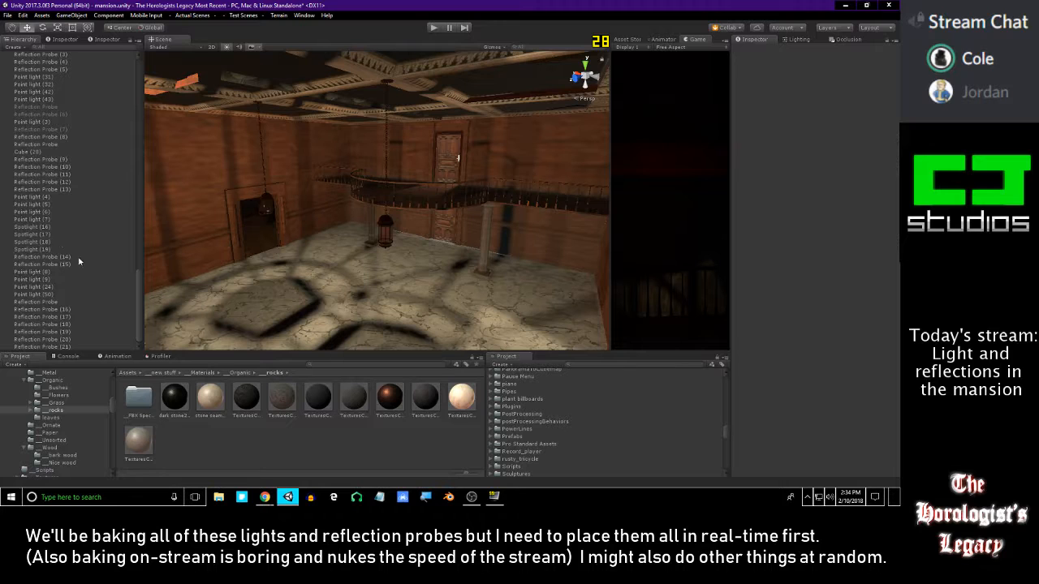
{"action": "left_click", "coordinate": [64, 323]}
{"action": "key", "text": "Up"}
{"action": "key", "text": "Up"}
{"action": "key", "text": "Up"}
{"action": "key", "text": "Up"}
{"action": "key", "text": "Up"}
{"action": "key", "text": "Up"}
{"action": "key", "text": "Up"}
{"action": "key", "text": "Up"}
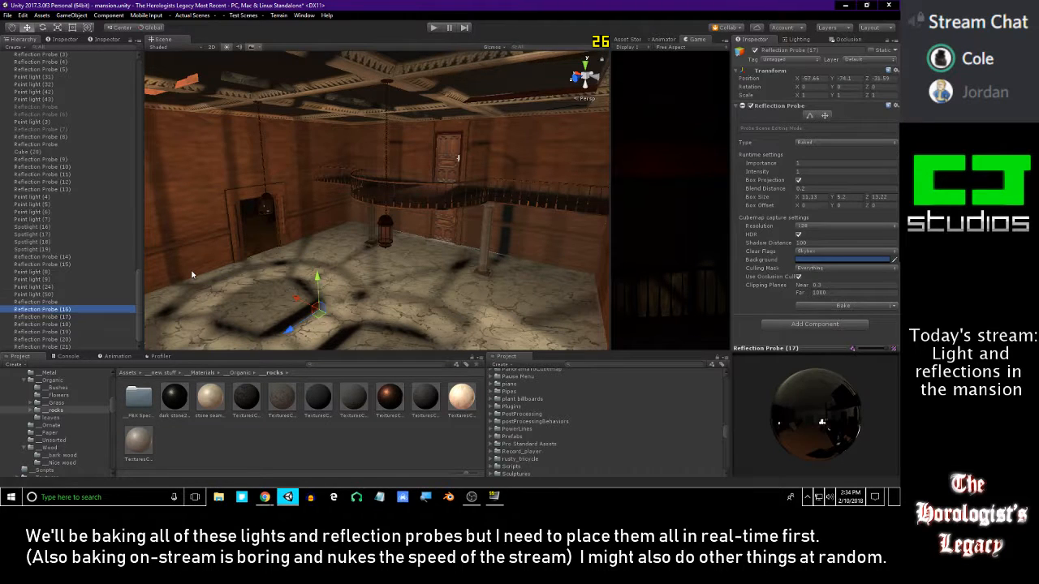
{"action": "key", "text": "Up"}
{"action": "key", "text": "Up"}
{"action": "key", "text": "Up"}
{"action": "key", "text": "Up"}
{"action": "key", "text": "Up"}
{"action": "key", "text": "Up"}
{"action": "key", "text": "Up"}
{"action": "key", "text": "Up"}
{"action": "key", "text": "Up"}
{"action": "key", "text": "Up"}
{"action": "key", "text": "Up"}
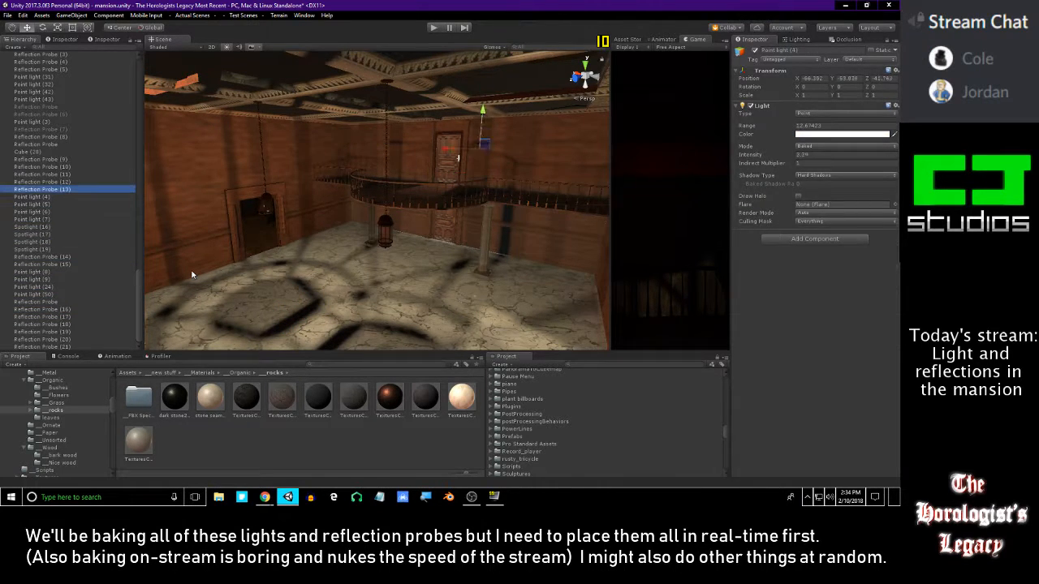
- Filter the hierarchy for "ref" and step through the listed reflection probes to check which areas they cover
{"action": "left_click", "coordinate": [64, 48]}
{"action": "type", "text": "ref"}
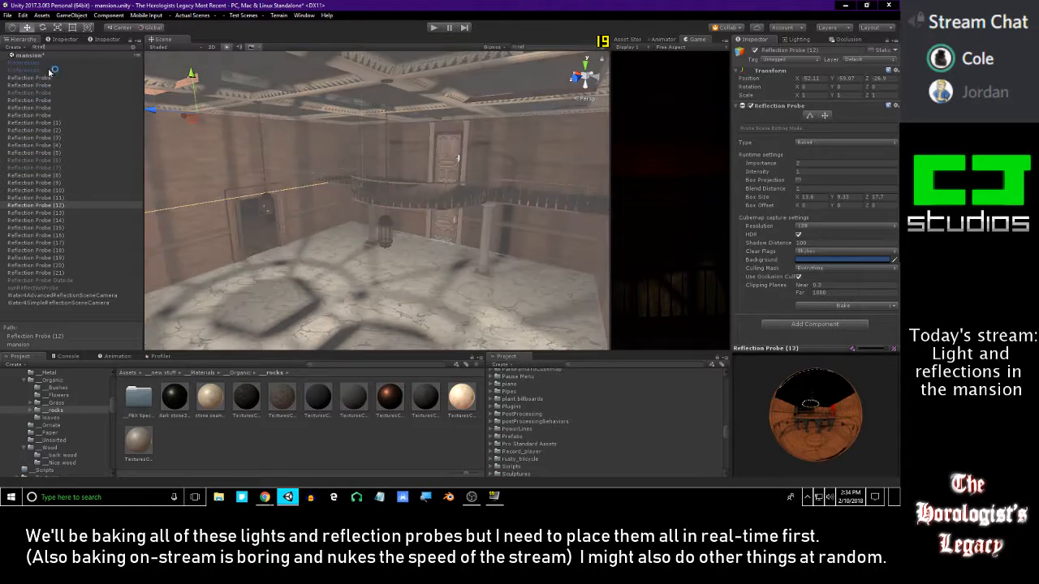
{"action": "left_click", "coordinate": [46, 79]}
{"action": "key", "text": "Down"}
{"action": "key", "text": "Down"}
{"action": "key", "text": "Down"}
{"action": "key", "text": "Down"}
{"action": "key", "text": "Down"}
{"action": "key", "text": "Down"}
{"action": "key", "text": "Down"}
{"action": "key", "text": "Down"}
{"action": "key", "text": "Down"}
{"action": "key", "text": "Down"}
{"action": "key", "text": "Down"}
{"action": "key", "text": "Down"}
{"action": "key", "text": "Down"}
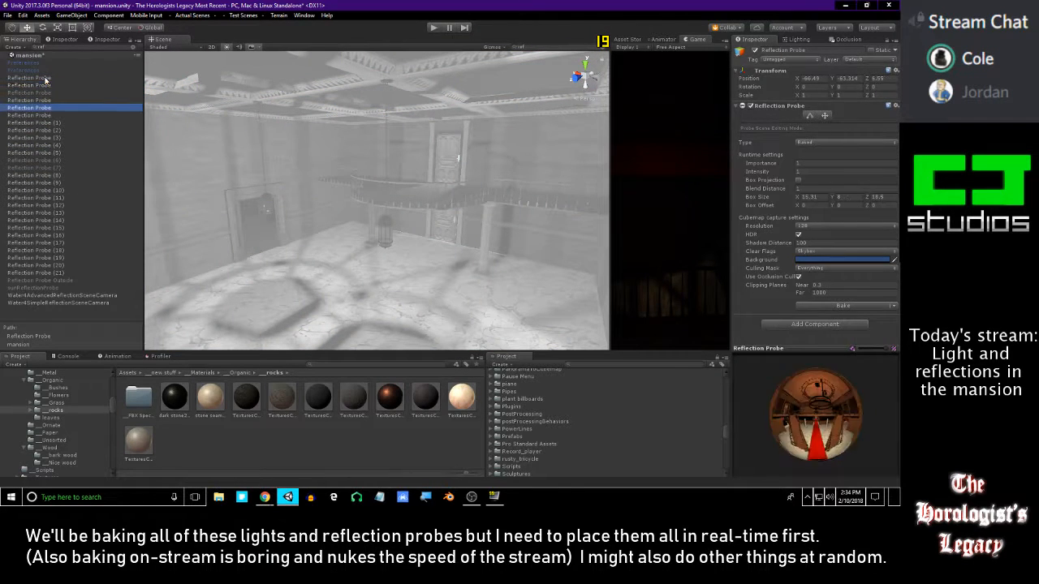
{"action": "key", "text": "Down"}
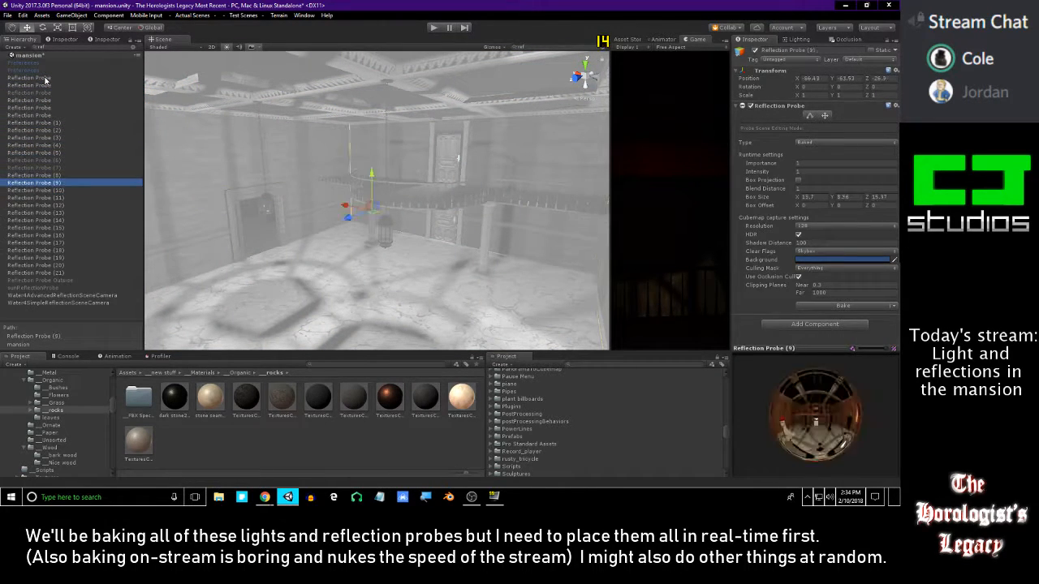
- Look over the staircase hall and library, stepping back through the filtered probes to check each room's coverage
{"action": "right_click_drag", "start_coordinate": [396, 155], "coordinate": [435, 145]}
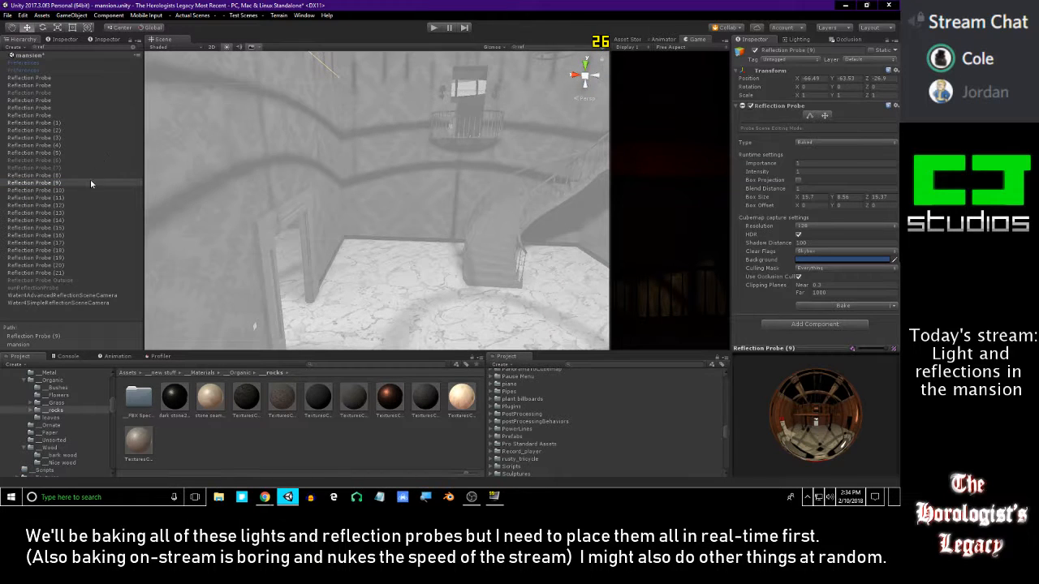
{"action": "right_click_drag", "start_coordinate": [350, 228], "coordinate": [259, 232]}
{"action": "left_click", "coordinate": [48, 190]}
{"action": "key", "text": "Up"}
{"action": "key", "text": "Up"}
{"action": "key", "text": "Up"}
{"action": "key", "text": "Up"}
{"action": "key", "text": "Up"}
{"action": "key", "text": "Up"}
{"action": "key", "text": "Up"}
{"action": "key", "text": "Up"}
{"action": "key", "text": "Up"}
{"action": "key", "text": "Up"}
{"action": "key", "text": "Up"}
{"action": "key", "text": "Up"}
{"action": "key", "text": "Up"}
{"action": "key", "text": "Up"}
{"action": "key", "text": "Up"}
{"action": "key", "text": "Up"}
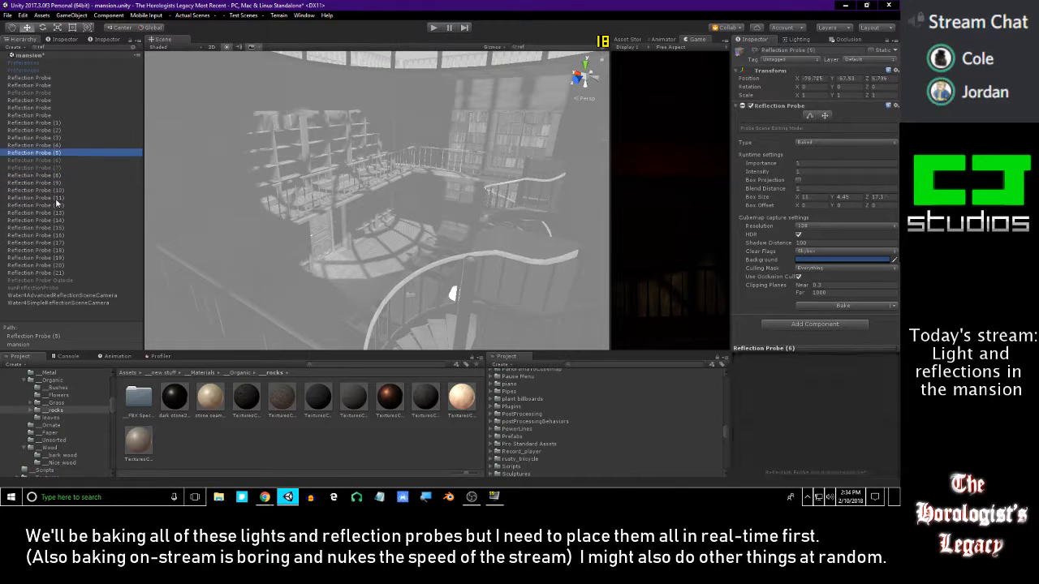
{"action": "key", "text": "Down"}
{"action": "key", "text": "Down"}
{"action": "key", "text": "Down"}
{"action": "key", "text": "Down"}
{"action": "key", "text": "Down"}
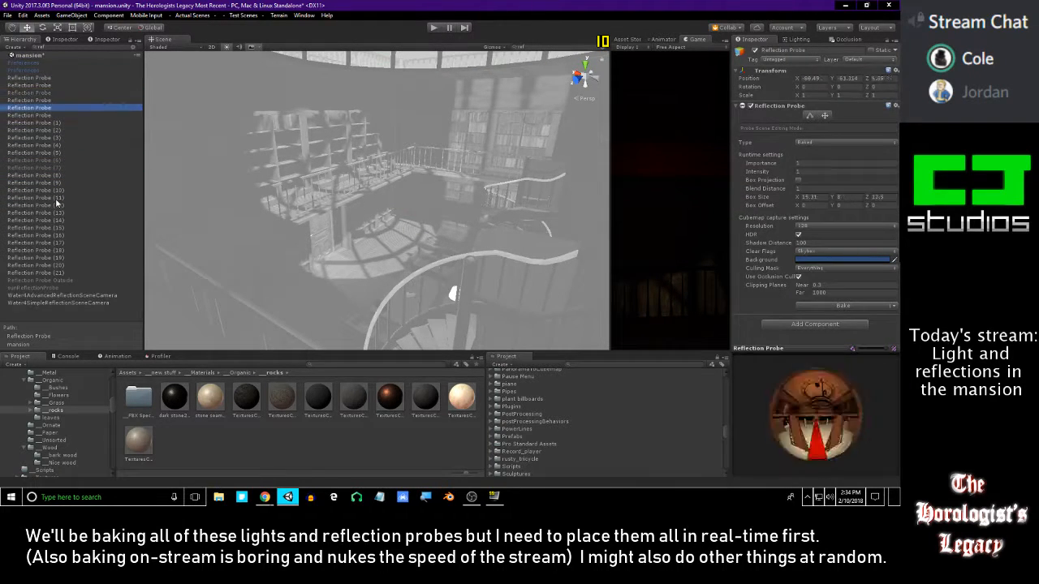
{"action": "right_click_drag", "start_coordinate": [327, 253], "coordinate": [262, 141]}
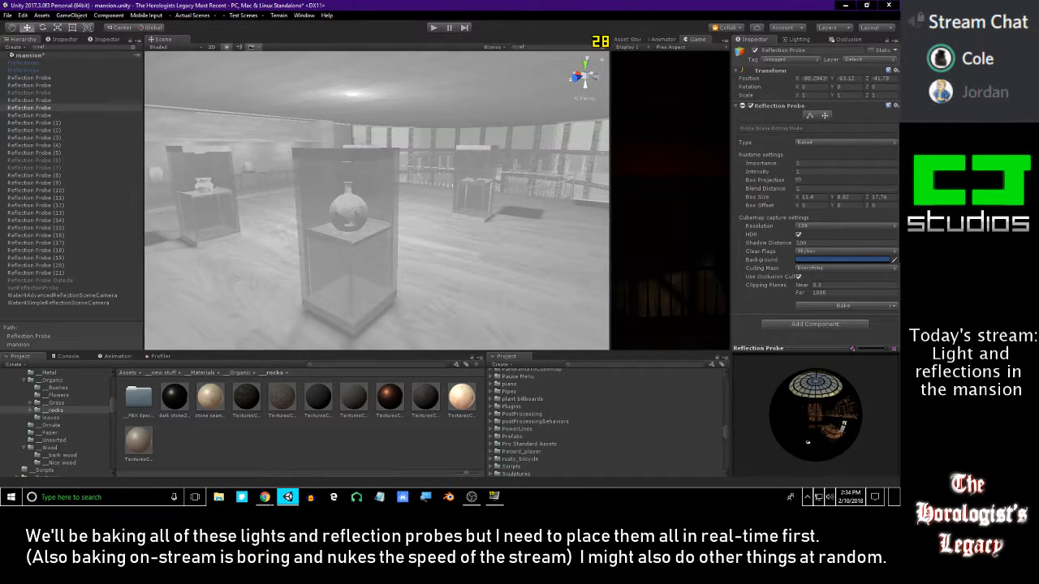
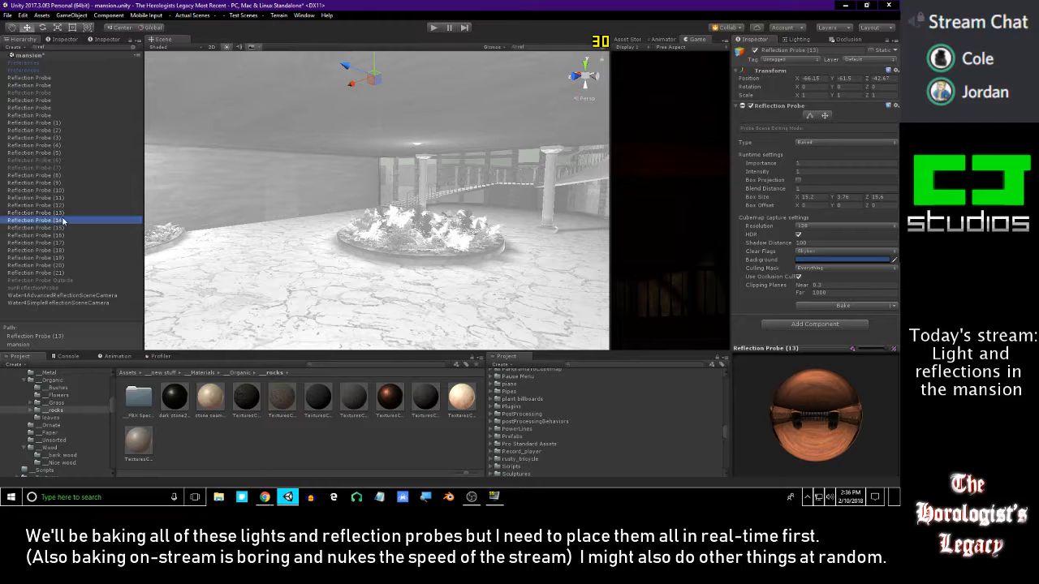
- Inspect the coverage of Reflection Probe (15) around the round glass-walled annex, from inside and outside
{"action": "key", "text": "w"}
{"action": "right_click_drag", "start_coordinate": [345, 172], "coordinate": [268, 239]}
{"action": "left_click", "coordinate": [80, 228]}
{"action": "right_click_drag", "start_coordinate": [381, 154], "coordinate": [264, 133]}
{"action": "key", "text": "d"}
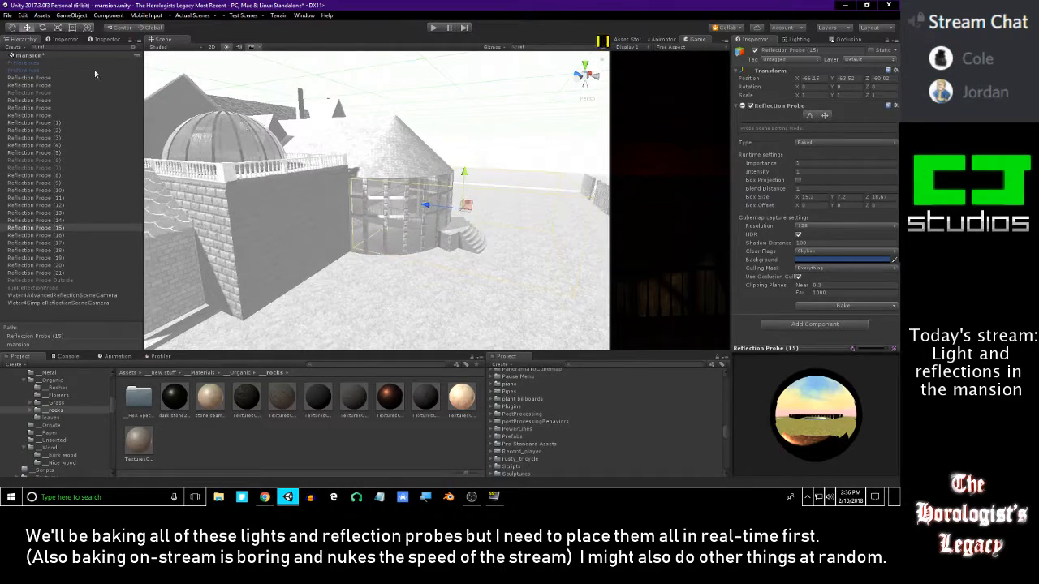
- Clear the hierarchy filter and look over the planter hall and the room with the display cases
{"action": "left_click", "coordinate": [133, 48]}
{"action": "key", "text": "w"}
{"action": "right_click_drag", "start_coordinate": [406, 151], "coordinate": [423, 202]}
{"action": "key", "text": "f"}
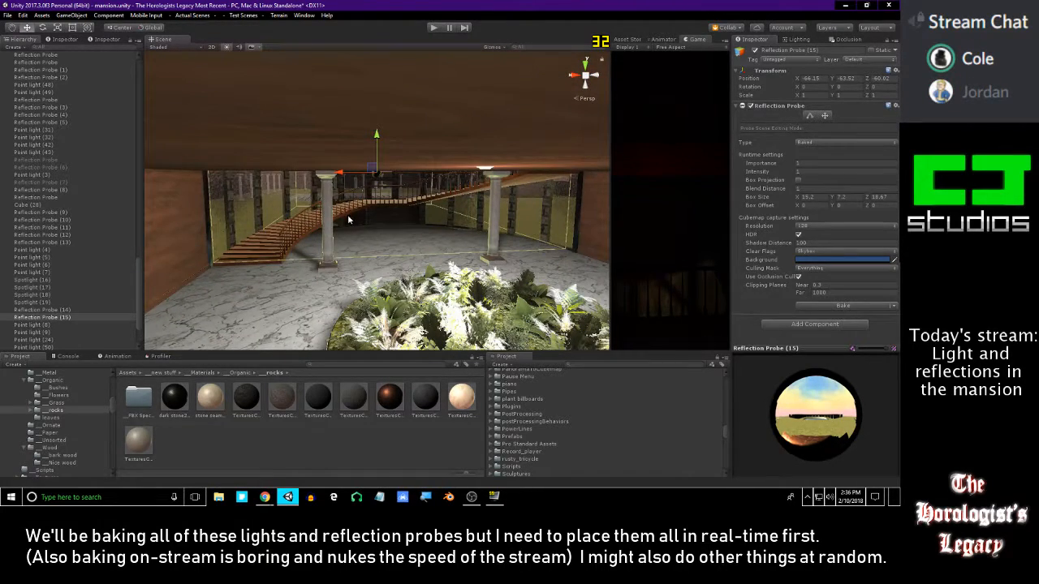
{"action": "right_click_drag", "start_coordinate": [357, 212], "coordinate": [458, 234]}
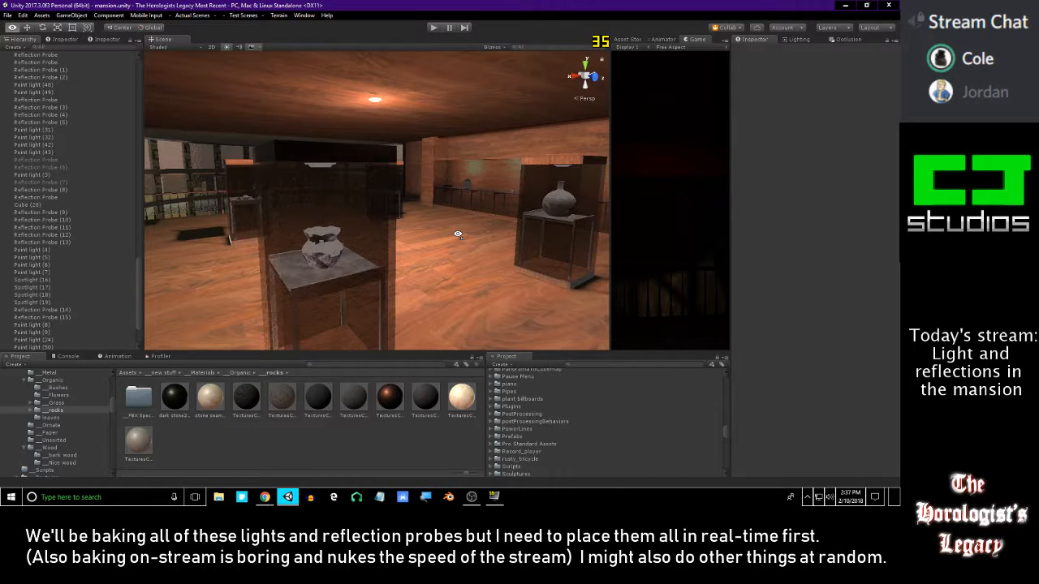
{"action": "key", "text": "alt+Tab"}
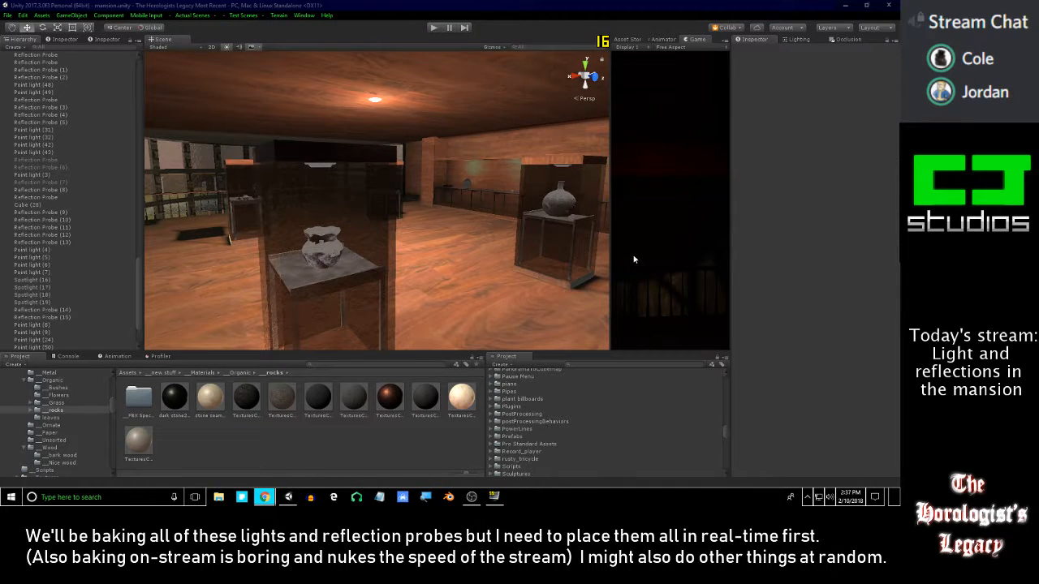
{"action": "right_click_drag", "start_coordinate": [372, 236], "coordinate": [512, 219]}
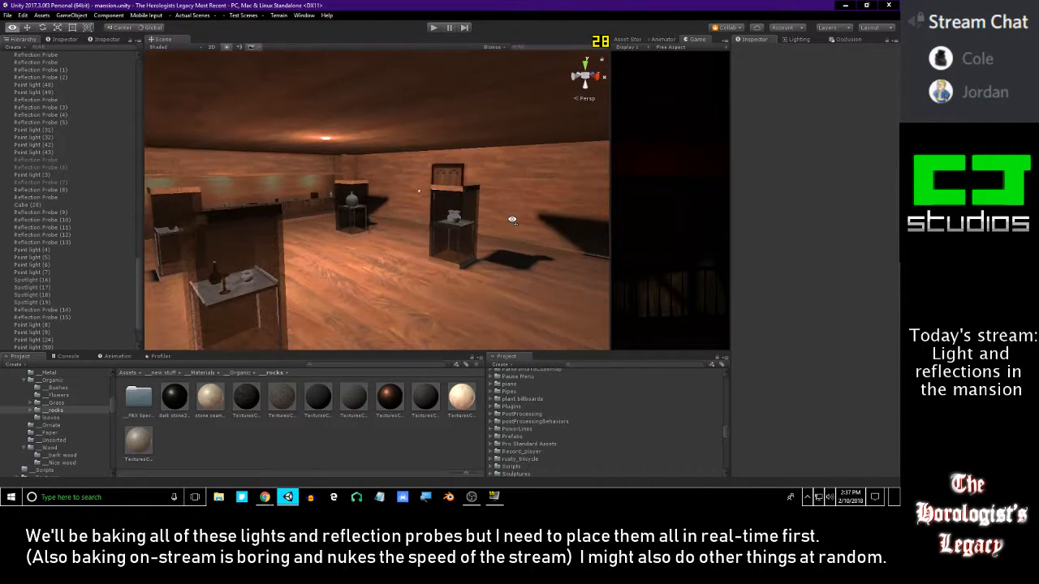
- Duplicate the last reflection probe in the hierarchy and place the copy in the dark narrow passage, at about X -52.26, Z -16.71
{"action": "scroll", "coordinate": [47, 304], "scroll_direction": "down", "scroll_amount": 2}
{"action": "right_click_drag", "start_coordinate": [349, 240], "coordinate": [362, 284]}
{"action": "left_click", "coordinate": [53, 348]}
{"action": "right_click_drag", "start_coordinate": [317, 251], "coordinate": [470, 206]}
{"action": "key", "text": "ctrl+d"}
{"action": "right_click_drag", "start_coordinate": [381, 215], "coordinate": [392, 217]}
{"action": "right_click_drag", "start_coordinate": [549, 225], "coordinate": [432, 246]}
{"action": "right_click_drag", "start_coordinate": [494, 255], "coordinate": [430, 202]}
{"action": "right_click_drag", "start_coordinate": [446, 147], "coordinate": [469, 138]}
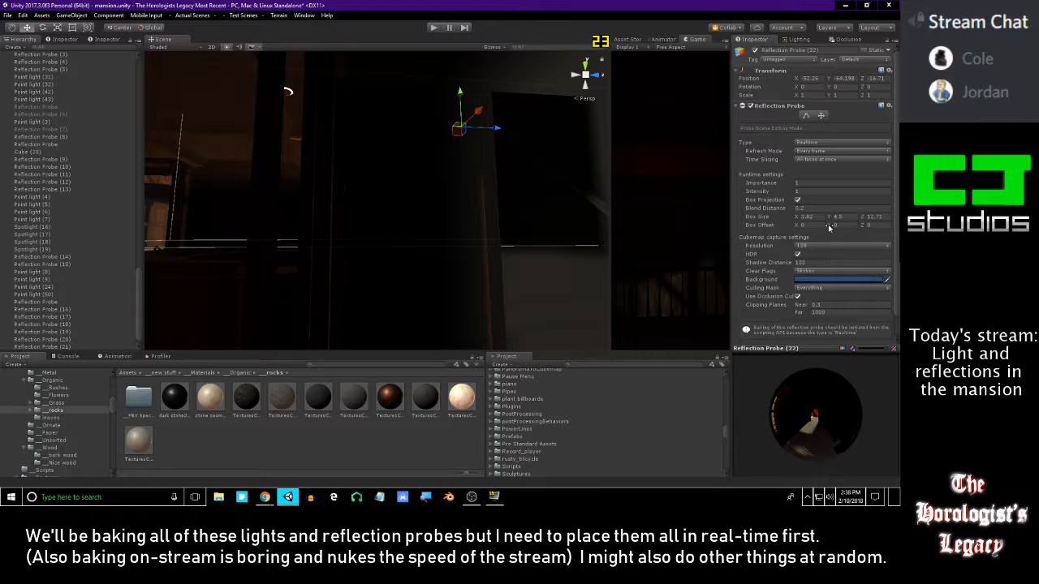
- Shorten the passage probe's box along Z to 3.6 and raise its height along Y to 6.87
{"action": "left_click_drag", "start_coordinate": [863, 215], "coordinate": [824, 224]}
{"action": "right_click_drag", "start_coordinate": [501, 193], "coordinate": [506, 196]}
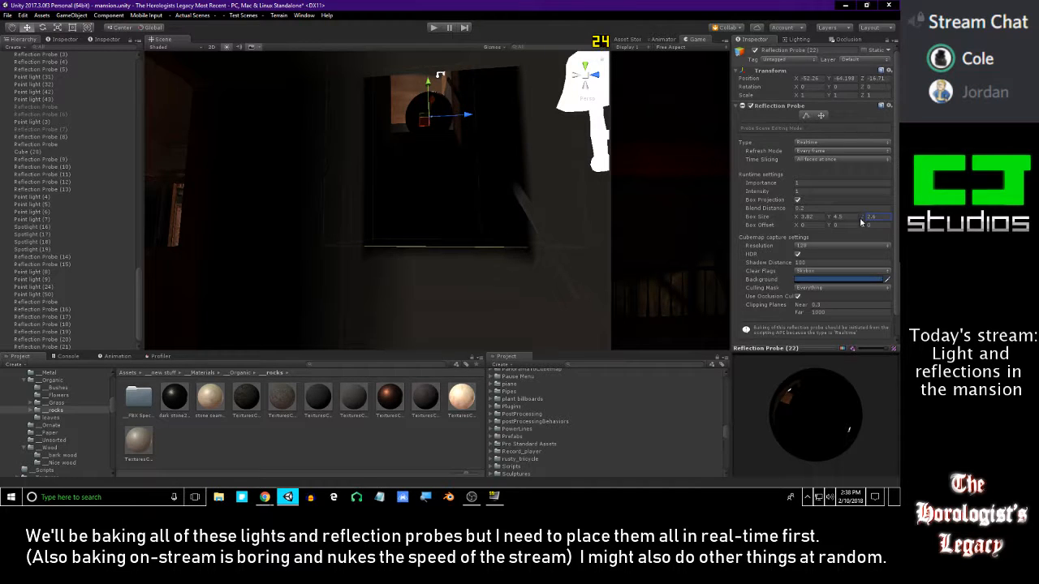
{"action": "right_click_drag", "start_coordinate": [535, 179], "coordinate": [598, 232]}
{"action": "right_click_drag", "start_coordinate": [517, 186], "coordinate": [521, 210]}
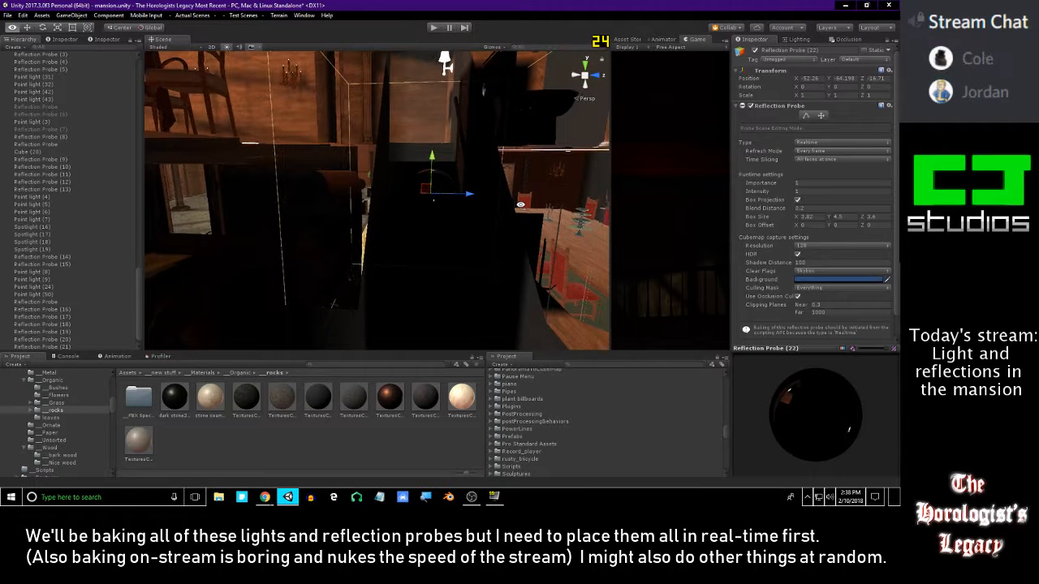
{"action": "left_click", "coordinate": [837, 217]}
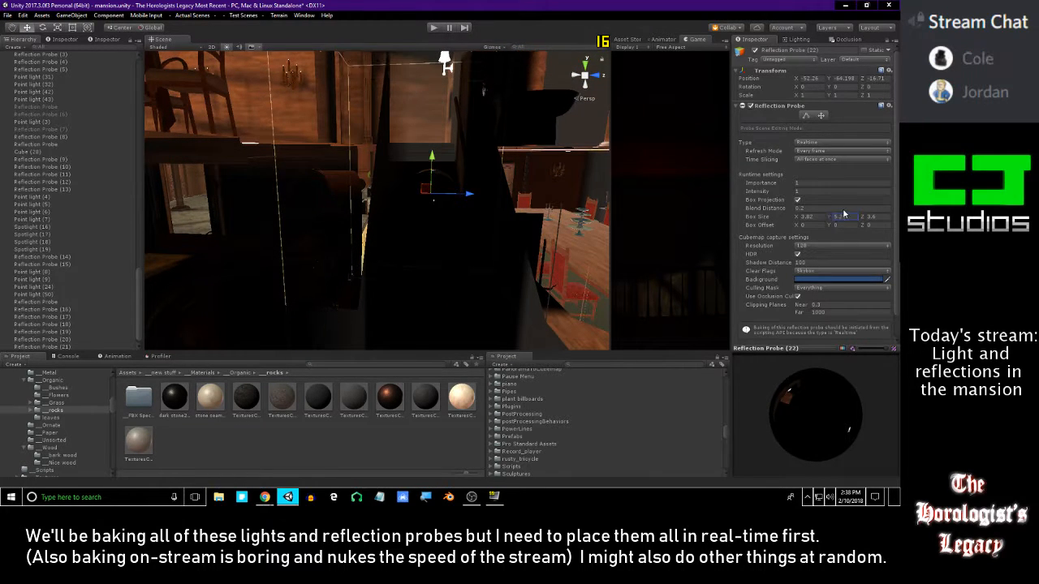
{"action": "right_click_drag", "start_coordinate": [571, 137], "coordinate": [589, 205]}
- Narrow the probe's box along Z to 2.59 and move the probe to about Z -17.18 to fit between the walls
{"action": "right_click_drag", "start_coordinate": [492, 196], "coordinate": [497, 175]}
{"action": "left_click_drag", "start_coordinate": [862, 218], "coordinate": [852, 219]}
{"action": "left_click_drag", "start_coordinate": [435, 244], "coordinate": [418, 252]}
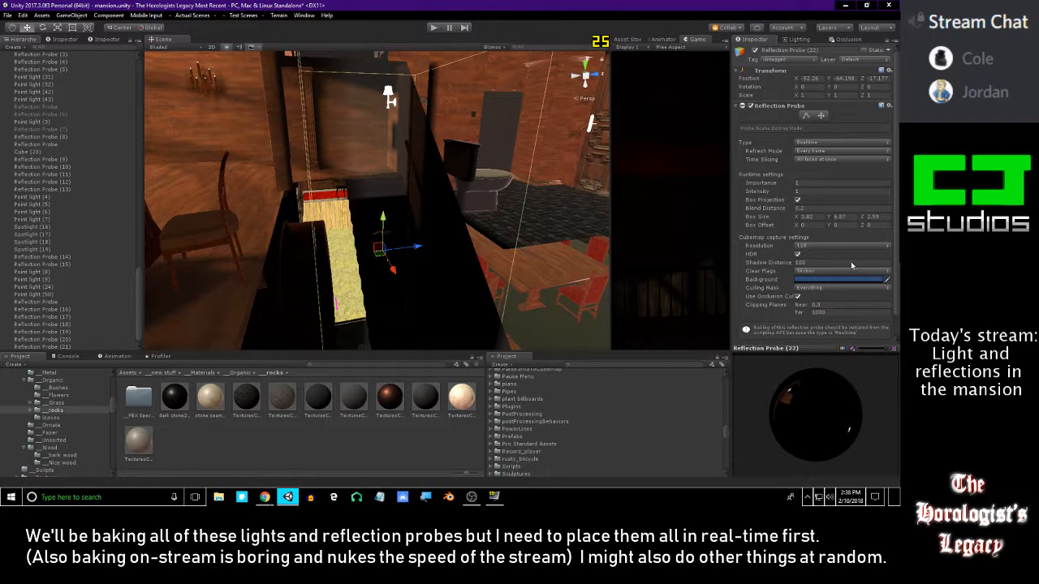
- Set the passage probe's blend distance to 0
{"action": "left_click_drag", "start_coordinate": [897, 252], "coordinate": [894, 274]}
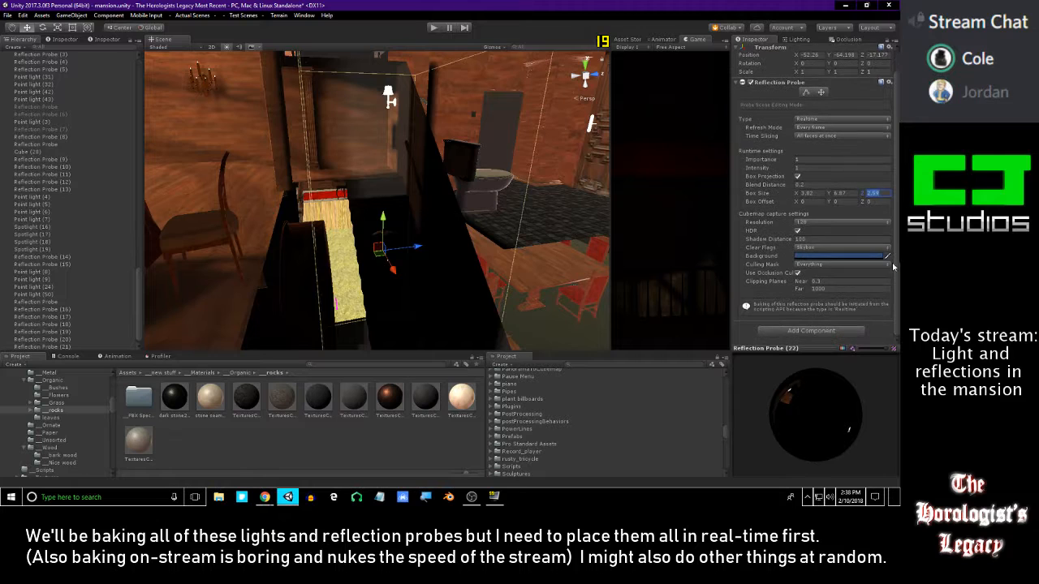
{"action": "scroll", "coordinate": [889, 159], "scroll_direction": "up", "scroll_amount": 1}
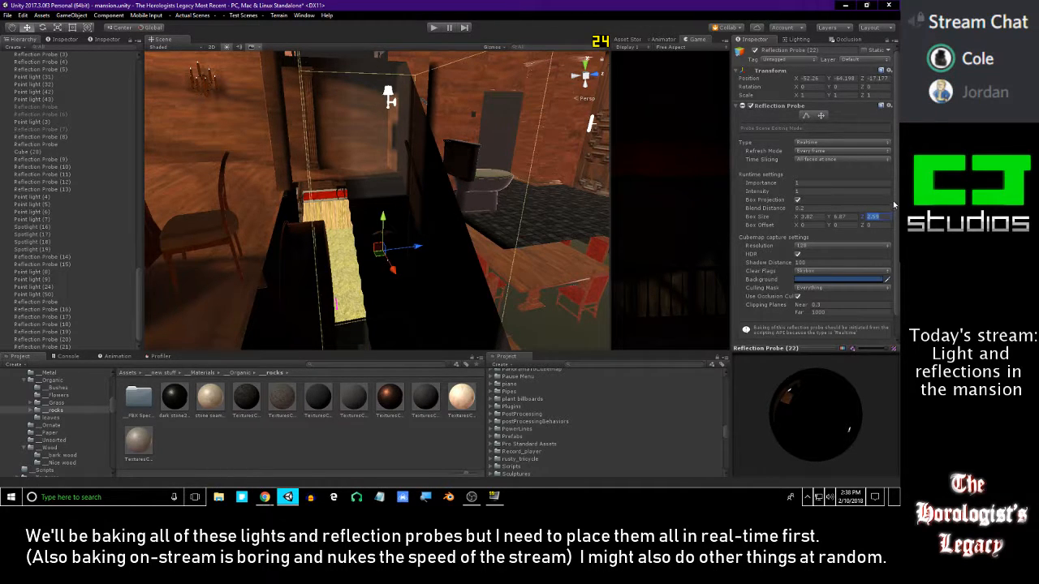
{"action": "scroll", "coordinate": [890, 279], "scroll_direction": "down", "scroll_amount": 1}
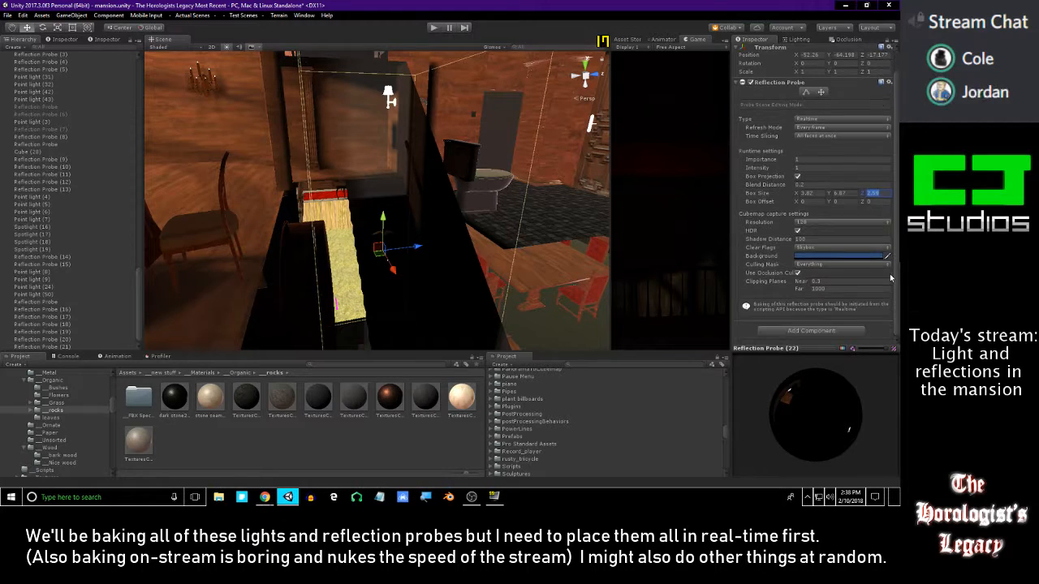
{"action": "scroll", "coordinate": [891, 268], "scroll_direction": "up", "scroll_amount": 1}
{"action": "scroll", "coordinate": [893, 269], "scroll_direction": "down", "scroll_amount": 1}
{"action": "left_click_drag", "start_coordinate": [778, 188], "coordinate": [774, 188]}
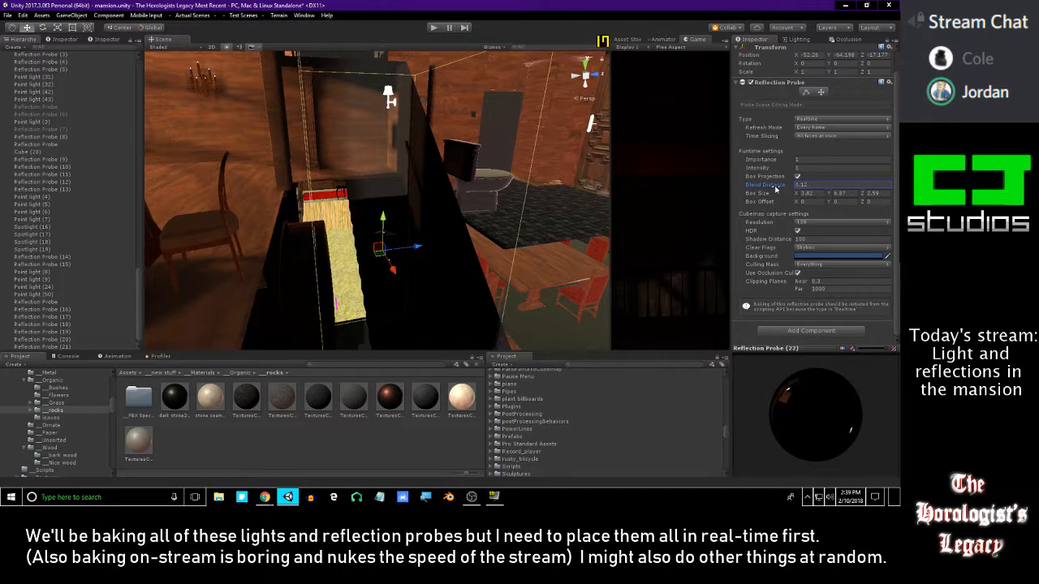
- Lengthen the passage probe's box along X to 8.54 so it spans the passage up to its outer end
{"action": "right_click_drag", "start_coordinate": [524, 196], "coordinate": [550, 278]}
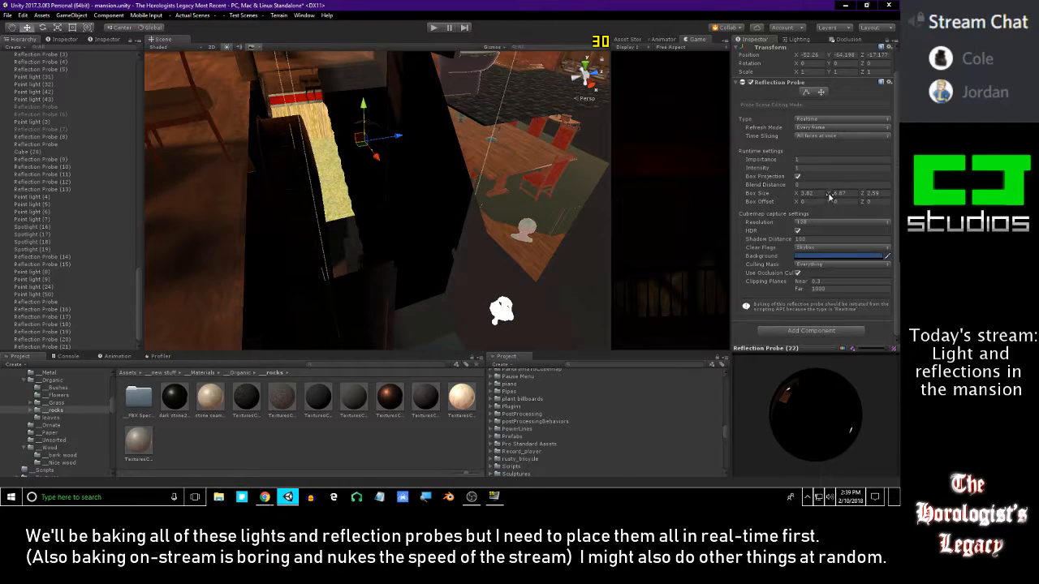
{"action": "left_click_drag", "start_coordinate": [793, 195], "coordinate": [803, 198]}
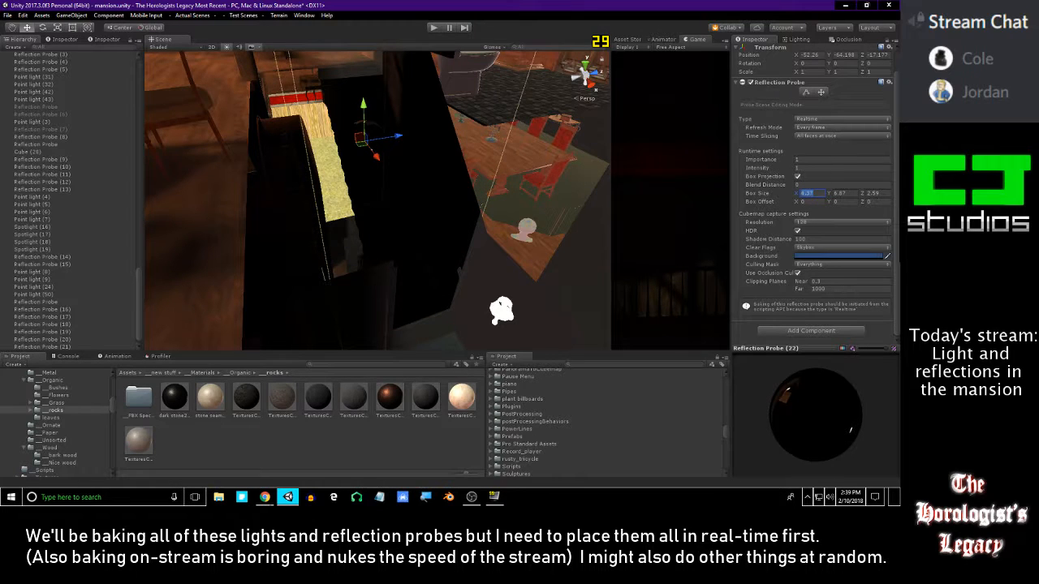
{"action": "key", "text": "alt+Tab"}
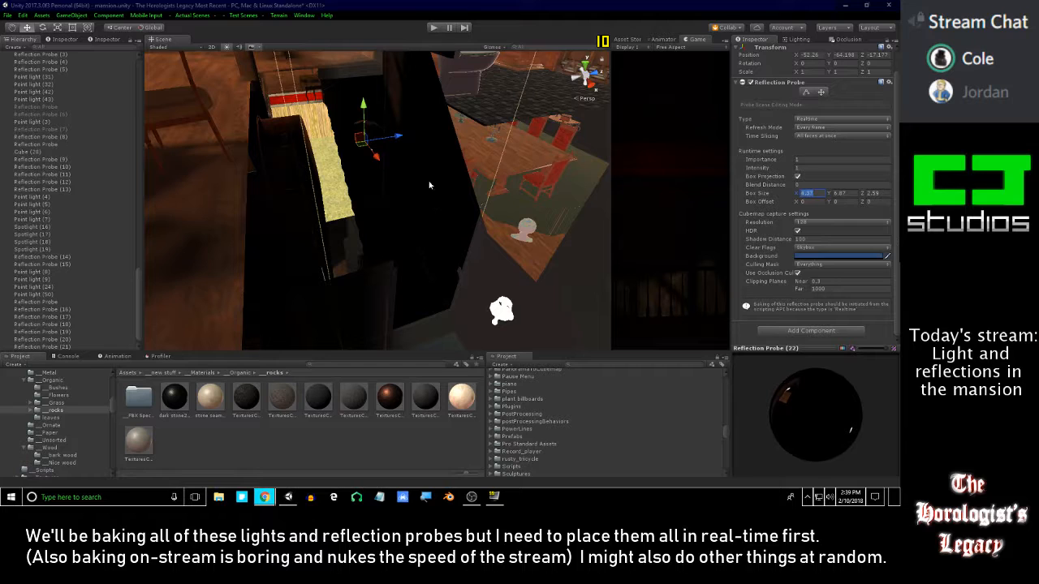
{"action": "right_click_drag", "start_coordinate": [432, 168], "coordinate": [430, 136]}
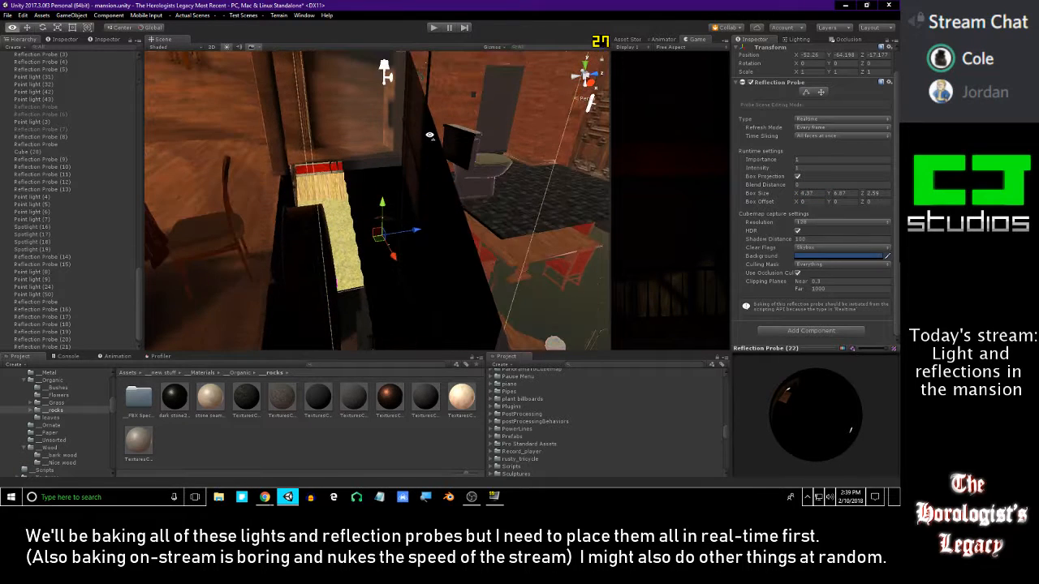
{"action": "right_click_drag", "start_coordinate": [602, 254], "coordinate": [556, 263]}
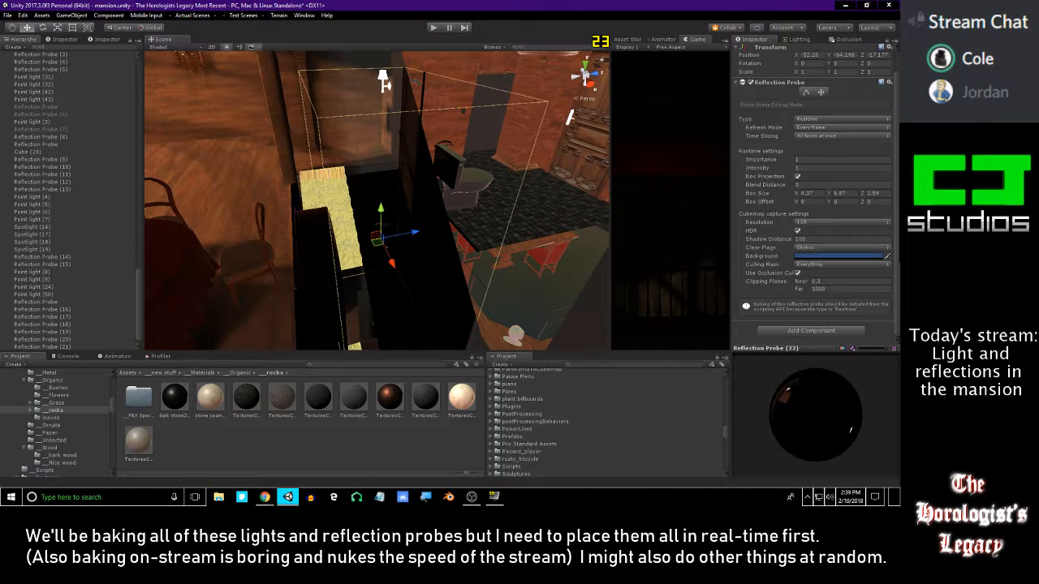
{"action": "key", "text": "alt+Tab"}
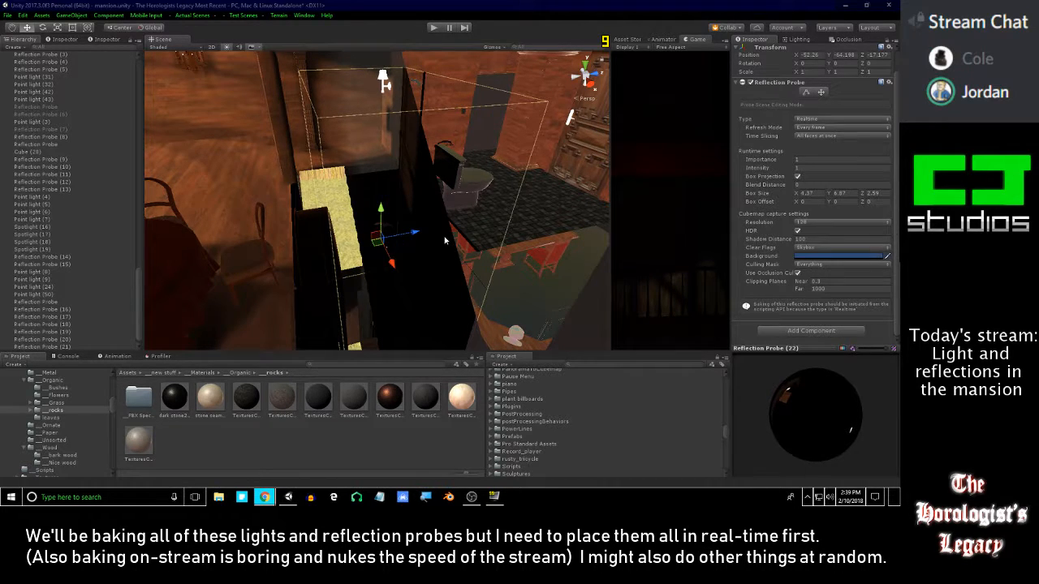
{"action": "key", "text": "alt+Tab"}
{"action": "left_click_drag", "start_coordinate": [448, 241], "coordinate": [448, 237], "text": "alt"}
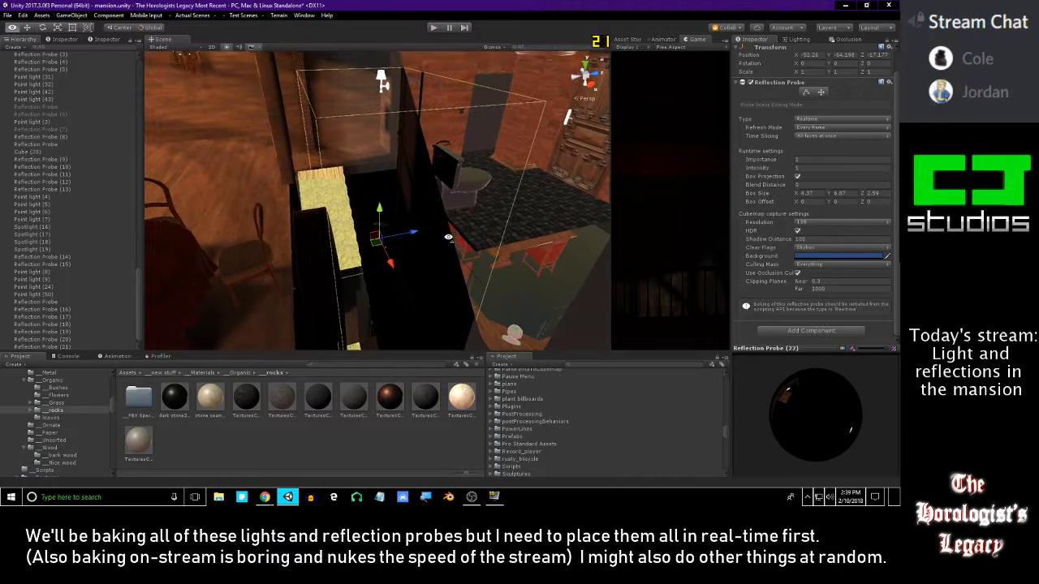
{"action": "right_click_drag", "start_coordinate": [495, 243], "coordinate": [584, 242]}
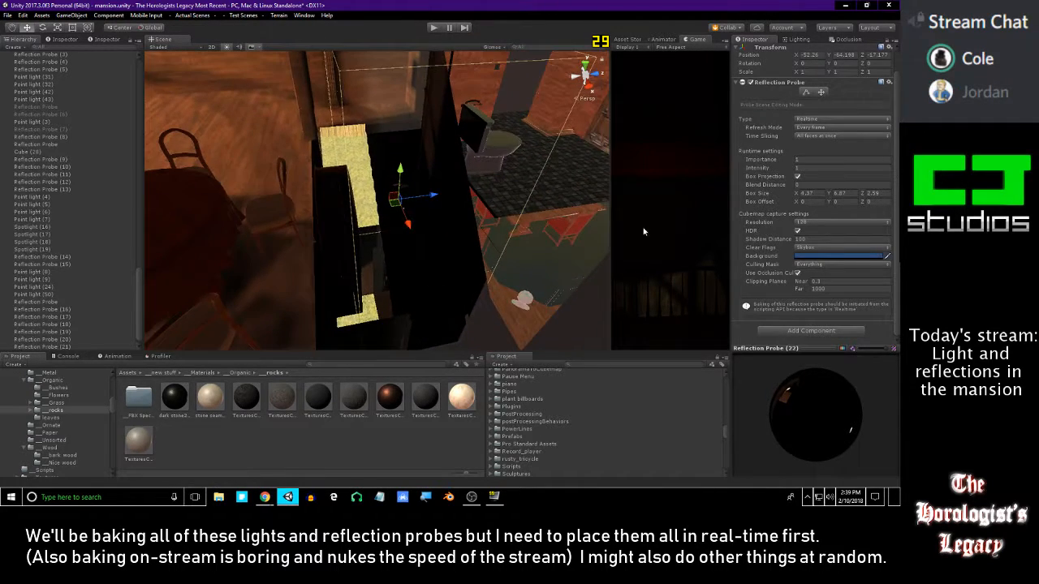
{"action": "left_click_drag", "start_coordinate": [797, 195], "coordinate": [811, 195]}
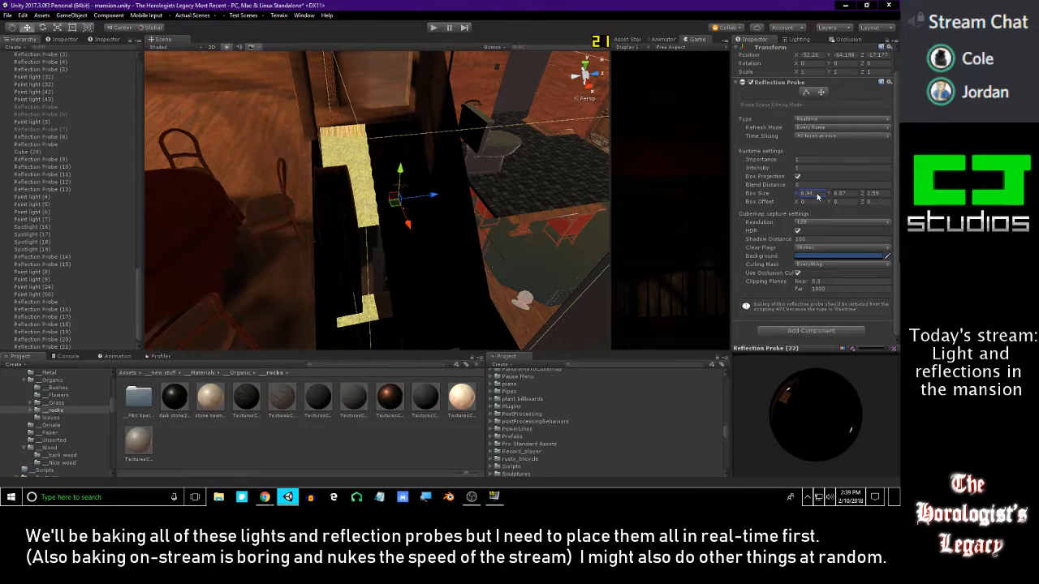
{"action": "right_click_drag", "start_coordinate": [456, 292], "coordinate": [518, 298]}
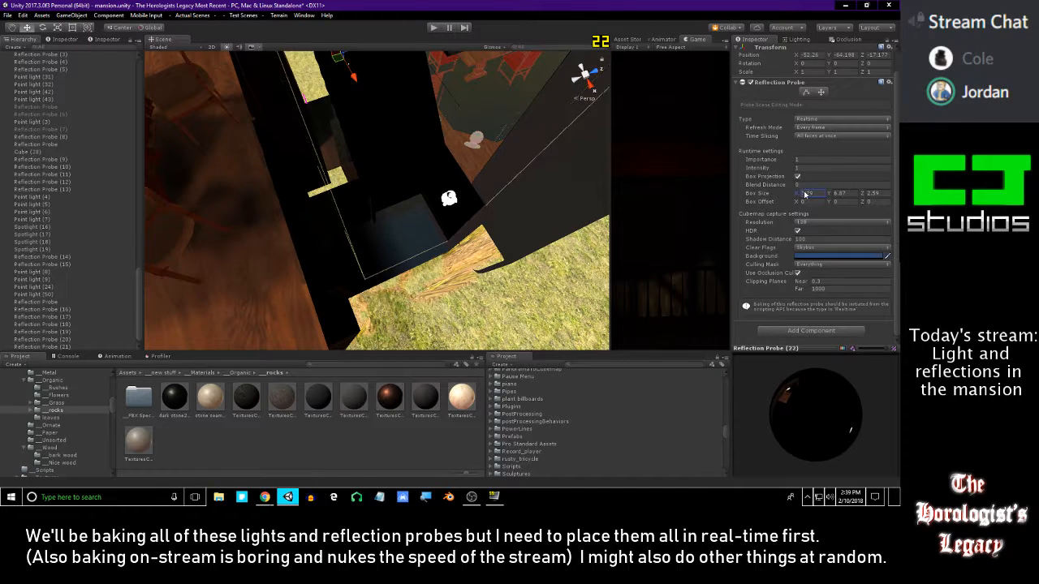
{"action": "right_click_drag", "start_coordinate": [542, 172], "coordinate": [446, 122]}
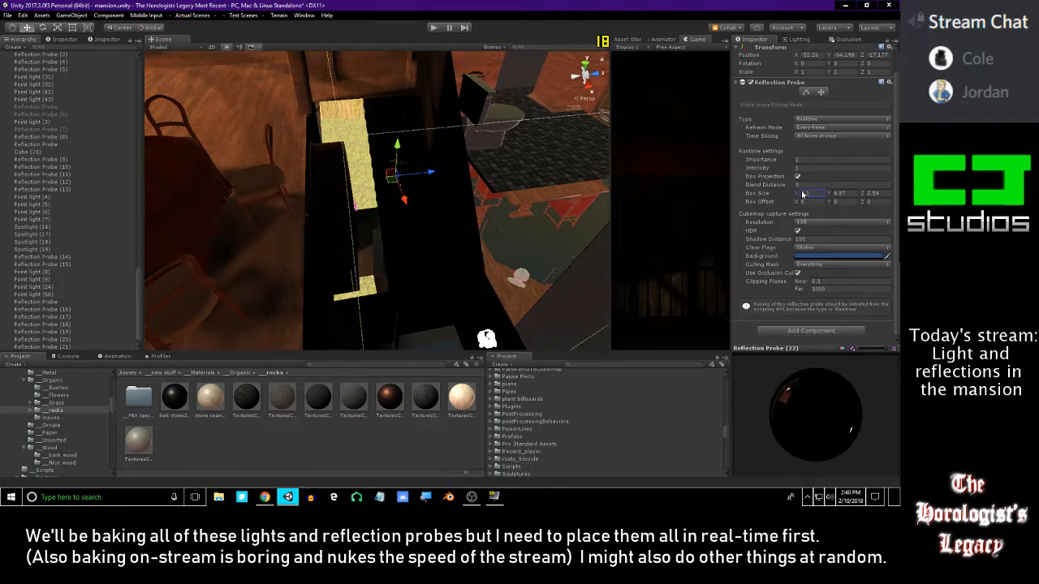
{"action": "right_click_drag", "start_coordinate": [492, 178], "coordinate": [522, 235]}
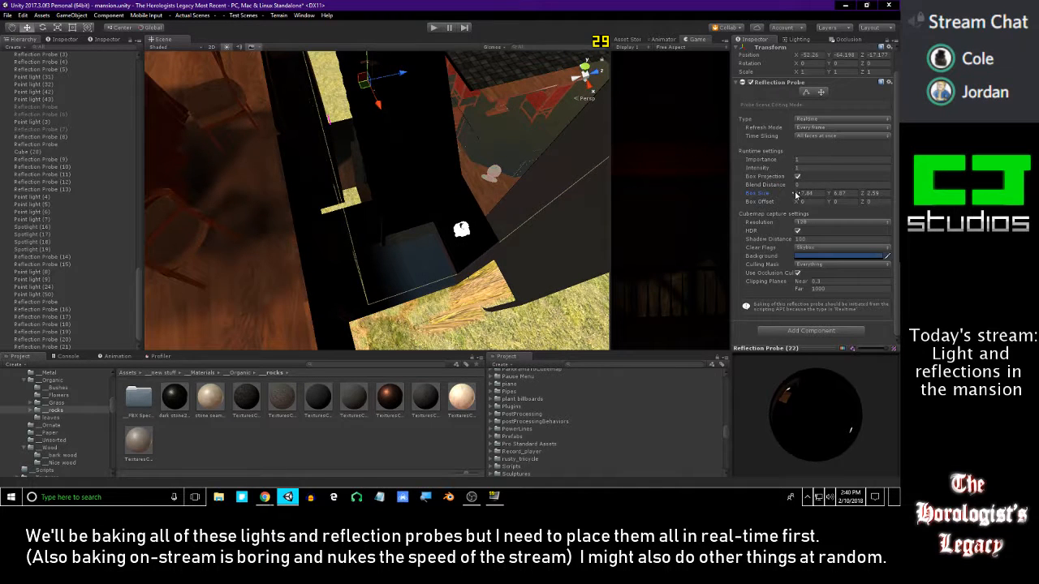
{"action": "right_click_drag", "start_coordinate": [520, 186], "coordinate": [341, 232]}
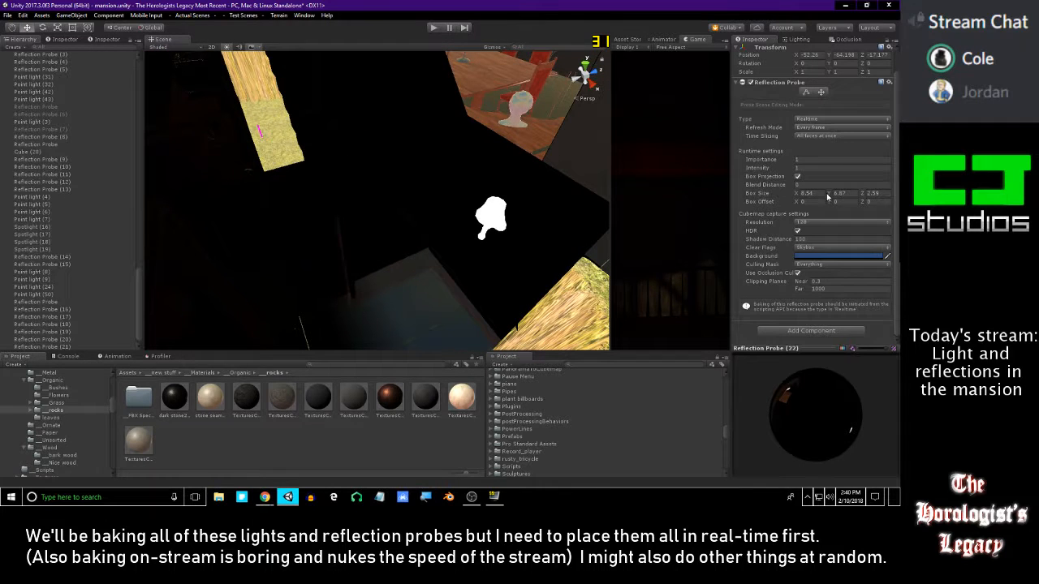
- Raise the passage probe's box height along Y to 8.21
{"action": "left_click_drag", "start_coordinate": [833, 194], "coordinate": [840, 195]}
{"action": "right_click_drag", "start_coordinate": [560, 205], "coordinate": [378, 69]}
{"action": "right_click_drag", "start_coordinate": [431, 121], "coordinate": [433, 100]}
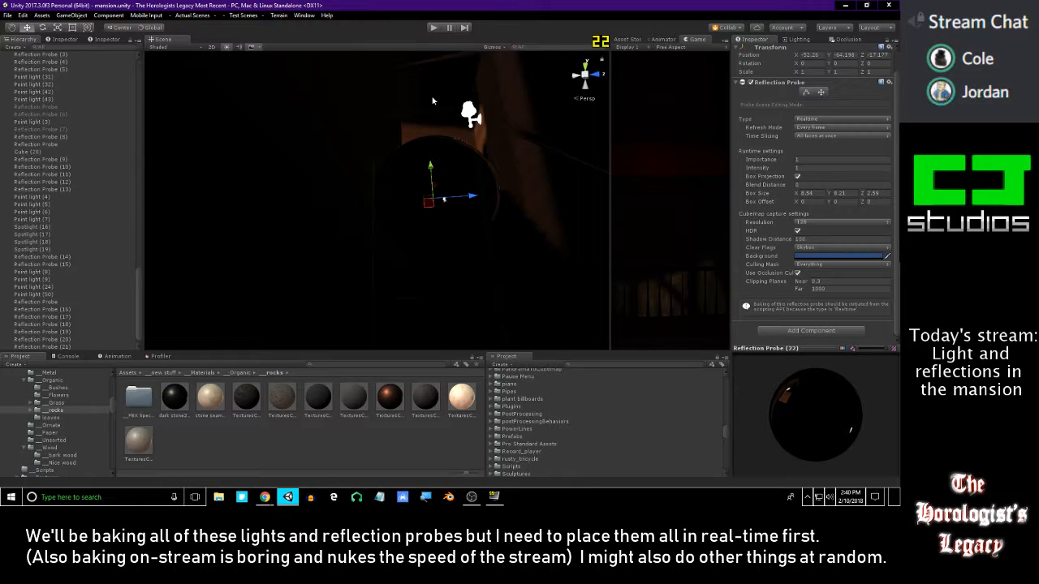
- Clear the selection and look over the chandelier hall and the piano room
{"action": "key", "text": "alt+Tab"}
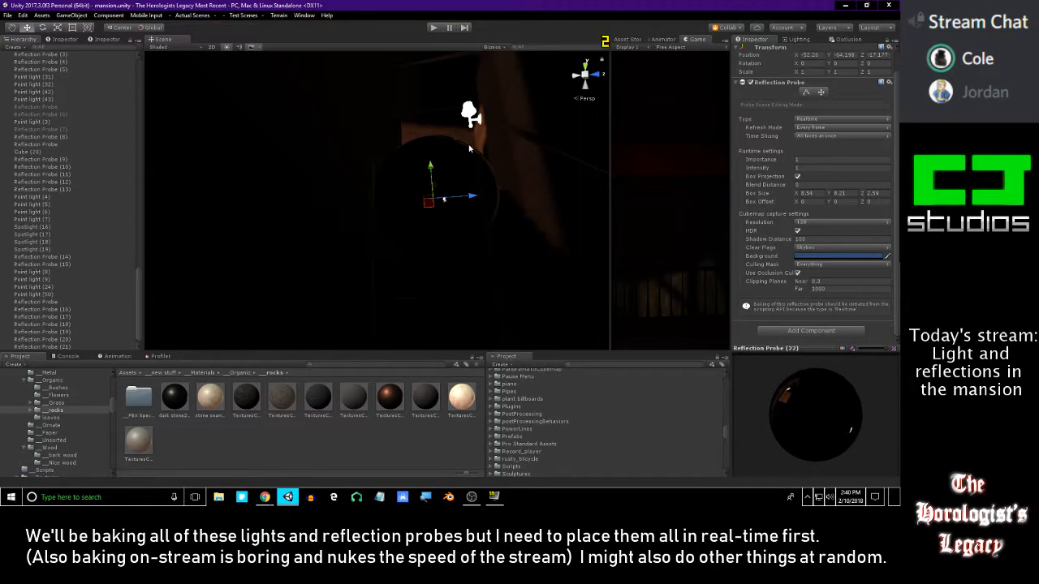
{"action": "right_click_drag", "start_coordinate": [491, 141], "coordinate": [487, 150]}
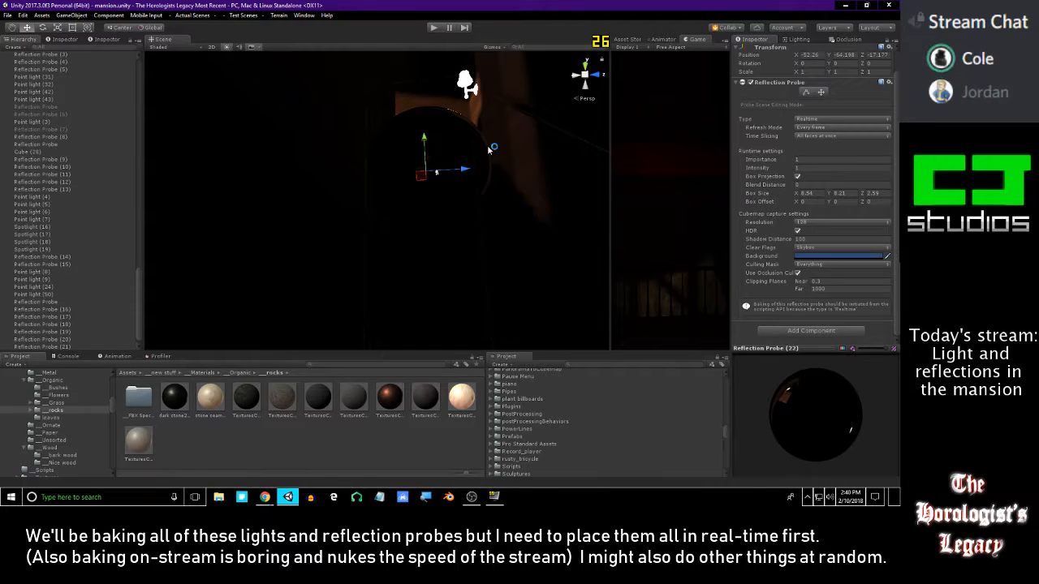
{"action": "right_click_drag", "start_coordinate": [487, 145], "coordinate": [376, 200]}
{"action": "left_click", "coordinate": [423, 225]}
{"action": "left_click", "coordinate": [406, 444]}
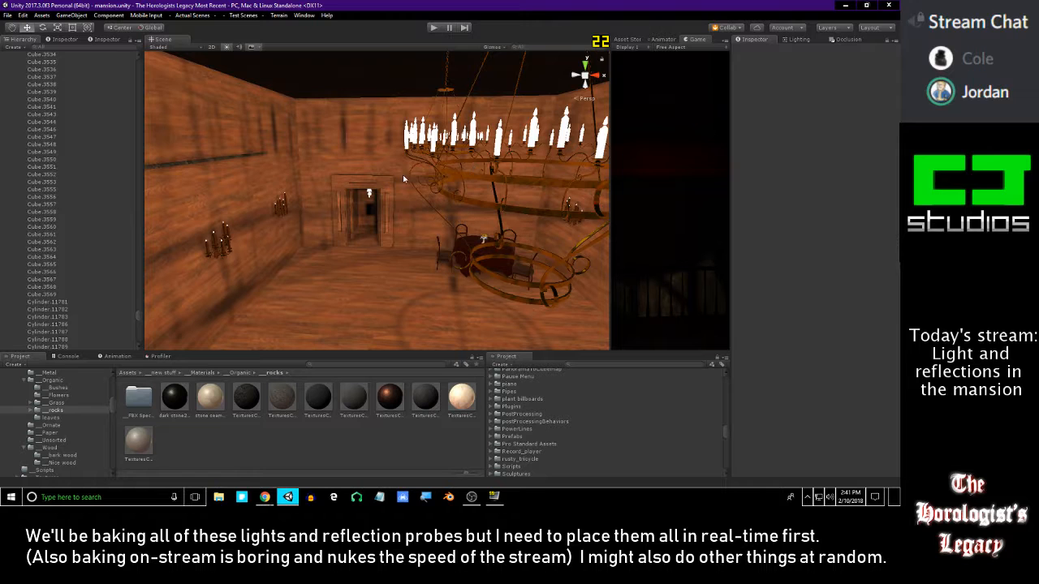
{"action": "right_click_drag", "start_coordinate": [340, 236], "coordinate": [279, 214]}
{"action": "scroll", "coordinate": [112, 266], "scroll_direction": "down", "scroll_amount": 15}
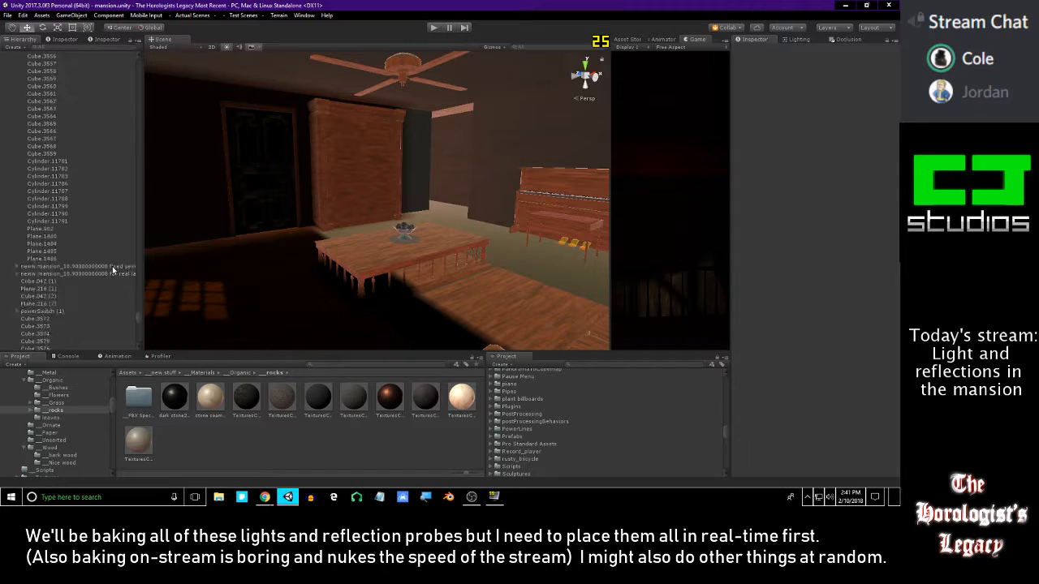
- Filter the hierarchy for "ref", select a reflection probe, and step through the entries below it in the unfiltered list to check their placement
{"action": "left_click", "coordinate": [78, 46]}
{"action": "type", "text": "ref"}
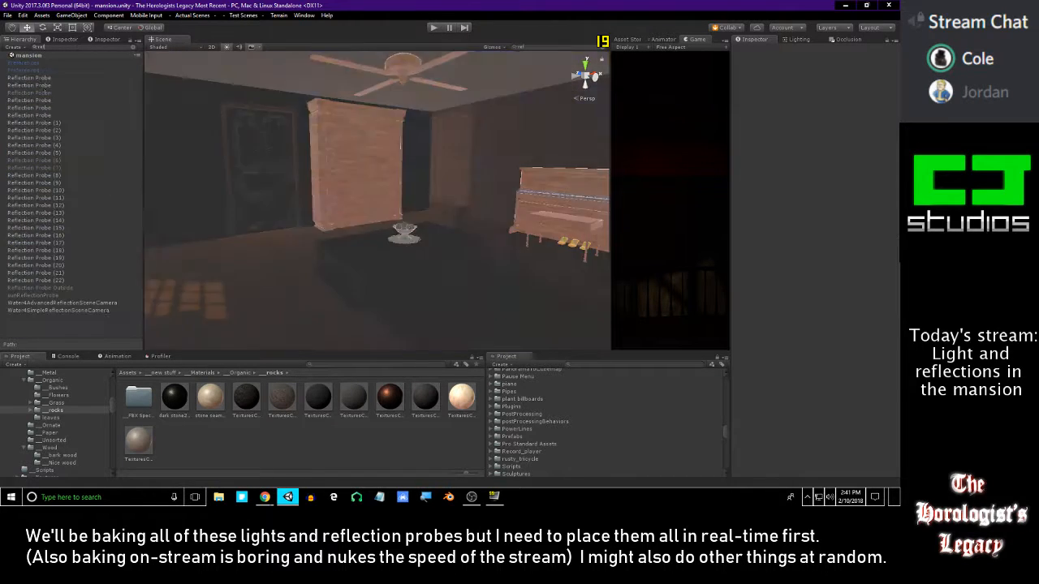
{"action": "left_click", "coordinate": [47, 79]}
{"action": "left_click", "coordinate": [133, 50]}
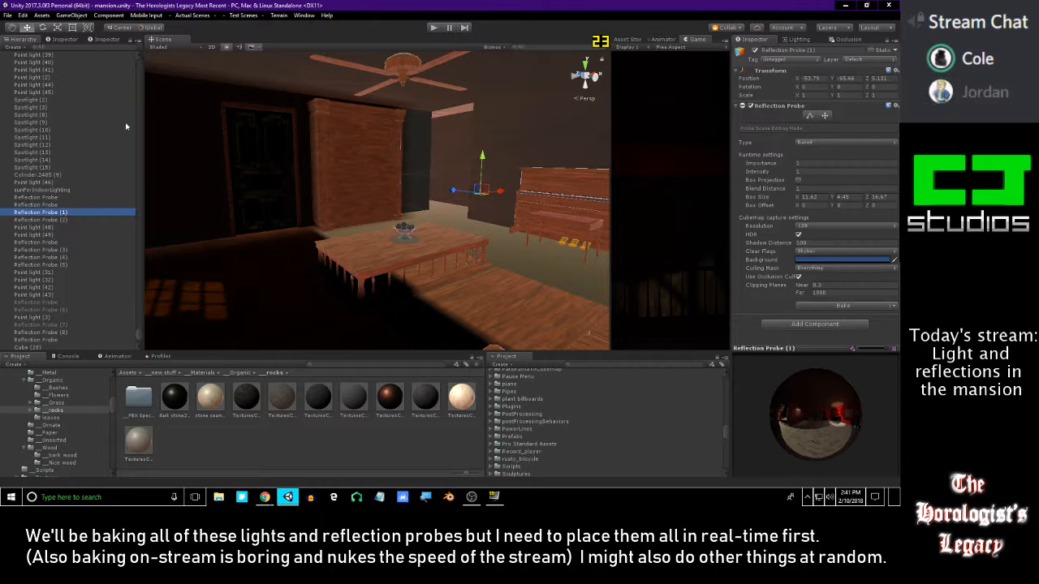
{"action": "key", "text": "Down"}
{"action": "key", "text": "Down"}
{"action": "key", "text": "Down"}
{"action": "key", "text": "Down"}
{"action": "key", "text": "Down"}
{"action": "key", "text": "Down"}
{"action": "key", "text": "Down"}
{"action": "key", "text": "Down"}
{"action": "key", "text": "Down"}
{"action": "key", "text": "Down"}
{"action": "key", "text": "Down"}
{"action": "key", "text": "Down"}
{"action": "key", "text": "Down"}
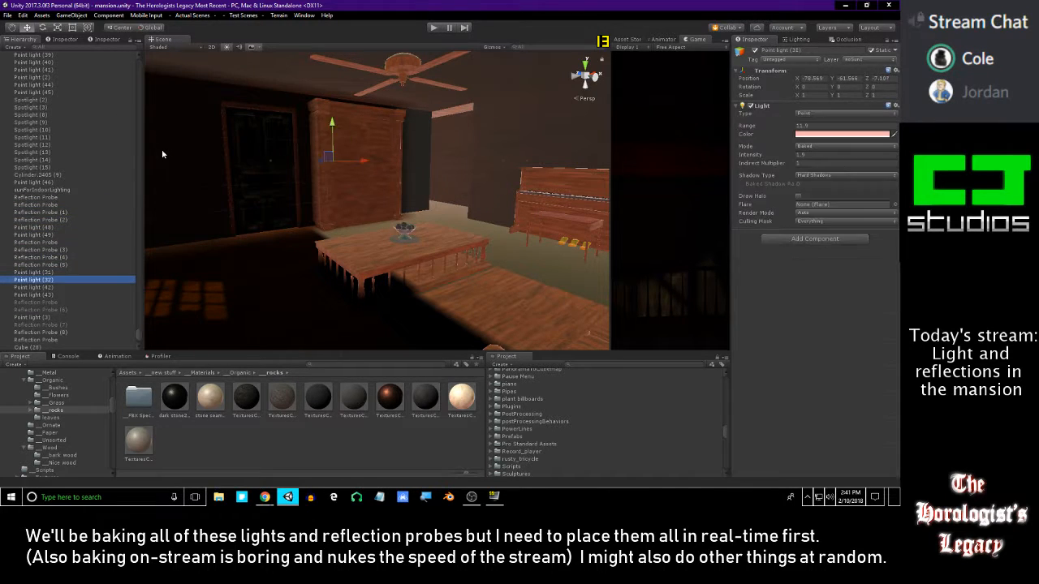
{"action": "key", "text": "Up"}
{"action": "right_click_drag", "start_coordinate": [382, 125], "coordinate": [325, 153]}
{"action": "right_click_drag", "start_coordinate": [431, 168], "coordinate": [406, 143]}
{"action": "right_click_drag", "start_coordinate": [331, 188], "coordinate": [327, 139]}
- Filter the hierarchy for "ref" and change the type of Reflection Probe (18) through (22) to Baked
{"action": "left_click", "coordinate": [94, 46]}
{"action": "type", "text": "ref"}
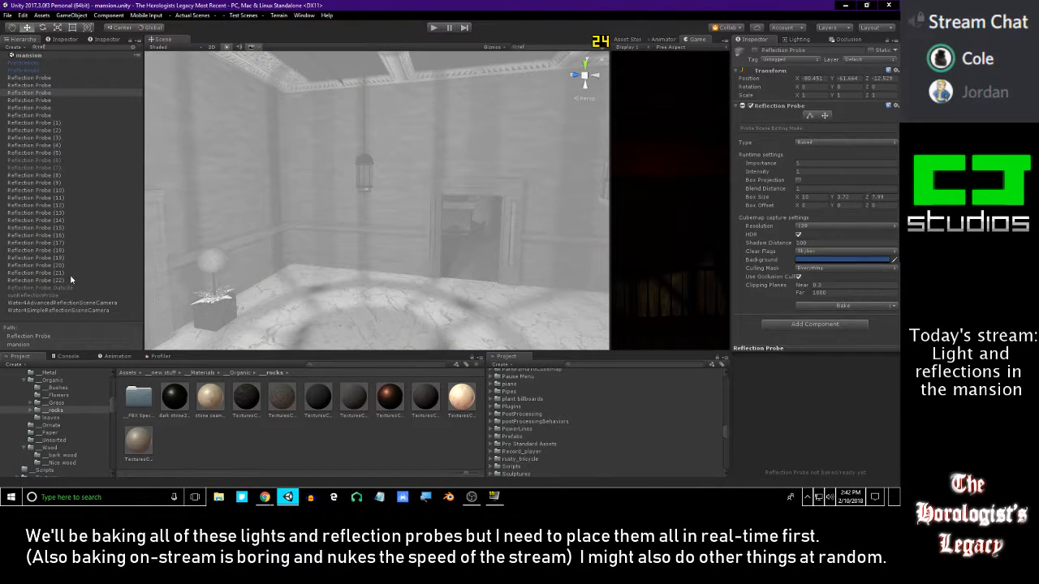
{"action": "left_click", "coordinate": [36, 273]}
{"action": "key", "text": "shift+Up"}
{"action": "key", "text": "shift+Up"}
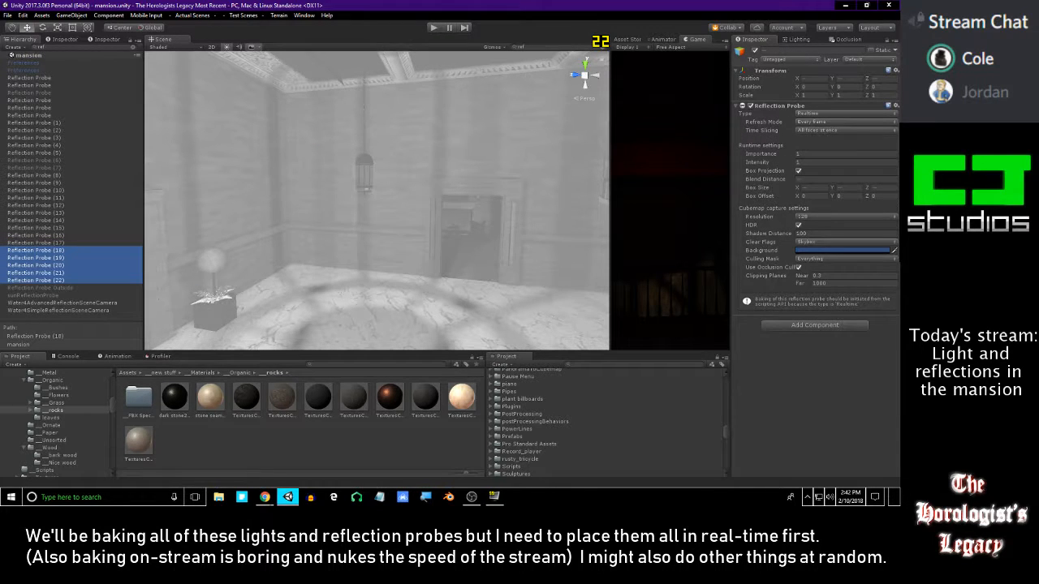
{"action": "left_click", "coordinate": [824, 124]}
- Clear the hierarchy filter and look over the lantern room, the candle-lit hall and the dark pillared hall
{"action": "right_click_drag", "start_coordinate": [454, 189], "coordinate": [411, 197]}
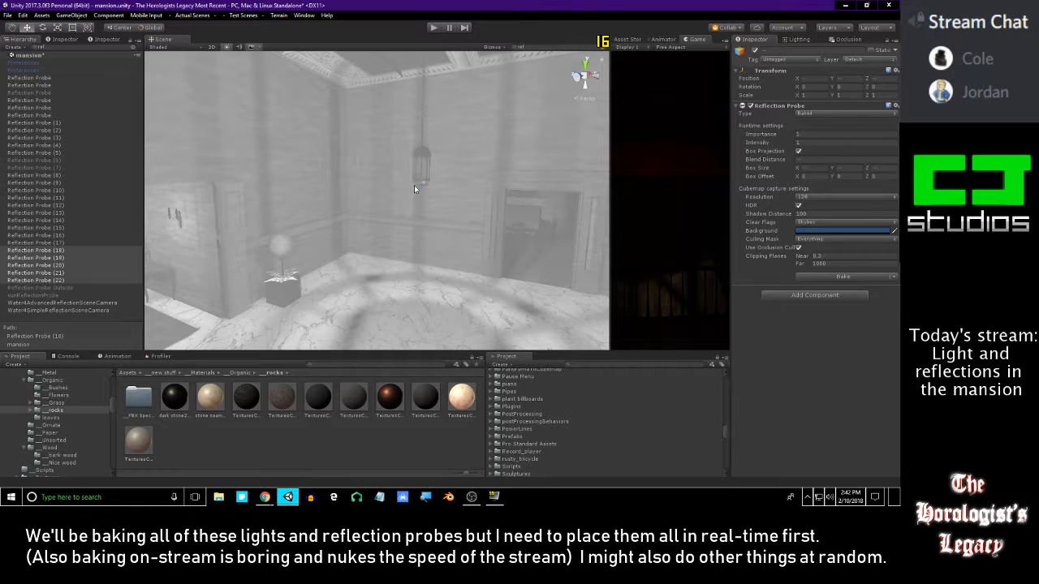
{"action": "right_click_drag", "start_coordinate": [381, 195], "coordinate": [341, 197]}
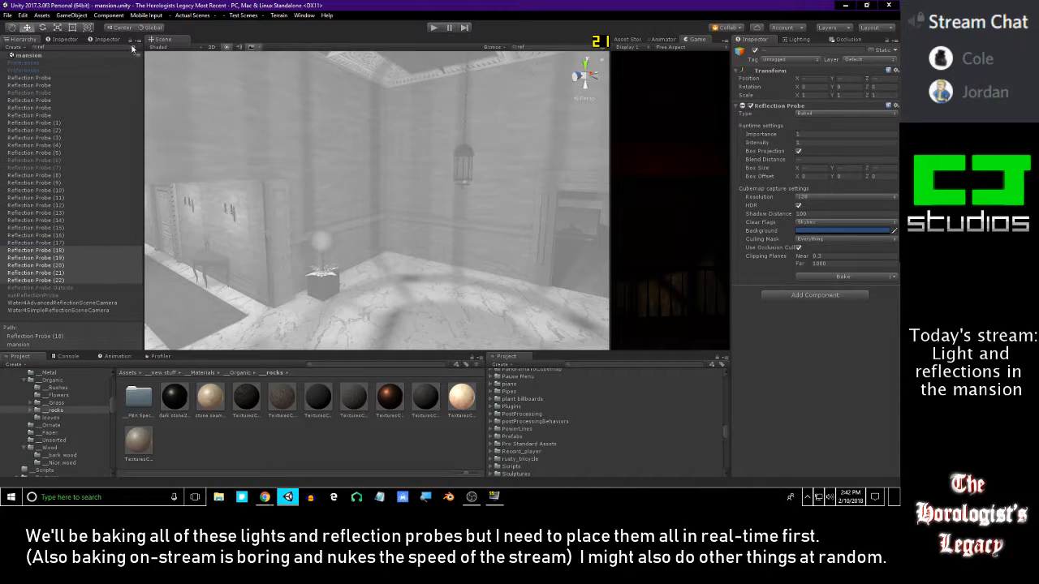
{"action": "key", "text": "alt+Tab"}
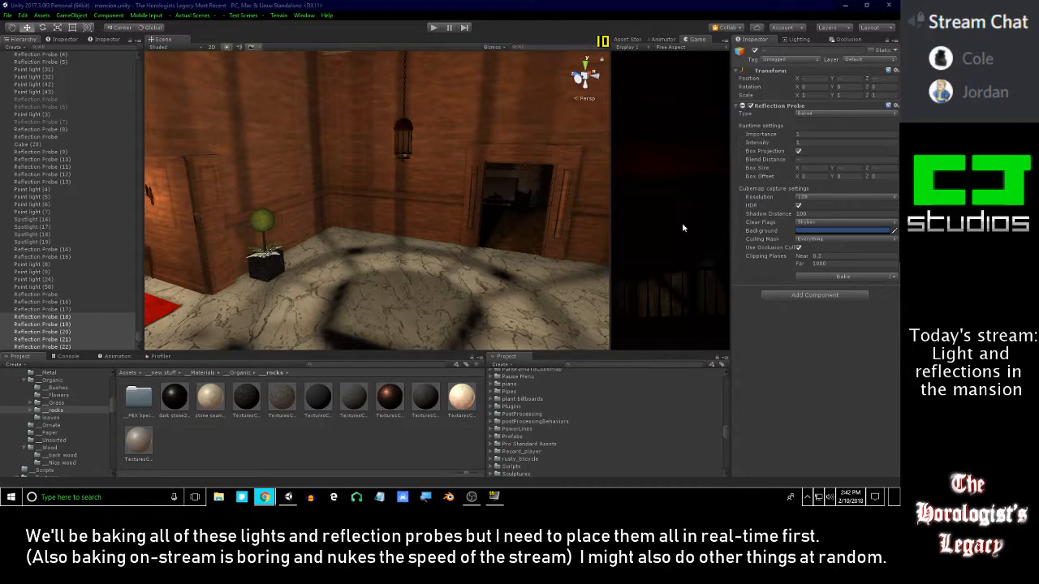
{"action": "right_click_drag", "start_coordinate": [532, 228], "coordinate": [389, 166]}
{"action": "key", "text": "w"}
{"action": "key", "text": "w"}
{"action": "key", "text": "alt+Tab"}
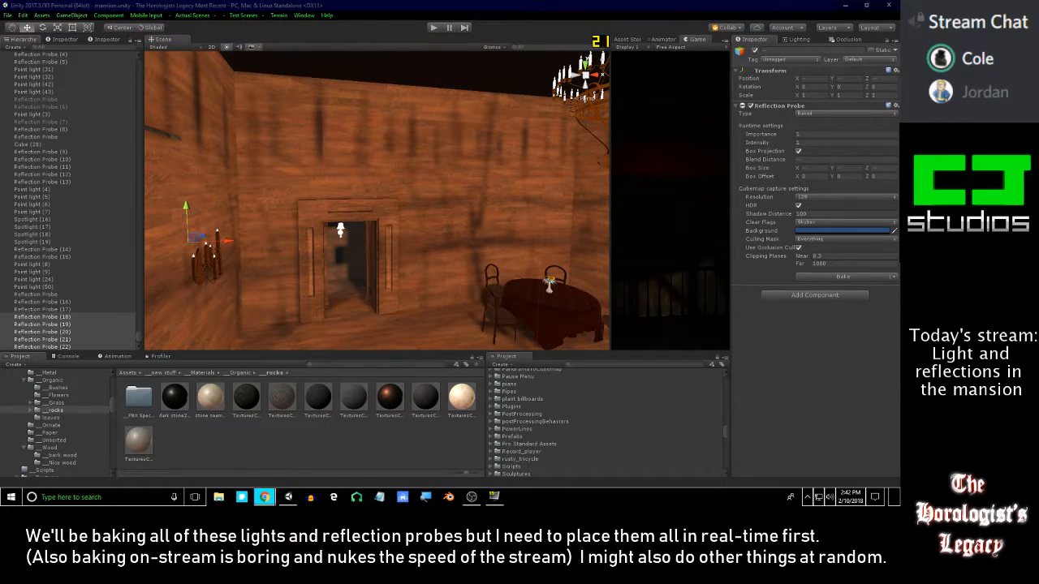
{"action": "right_click_drag", "start_coordinate": [374, 238], "coordinate": [381, 180]}
{"action": "key", "text": "s"}
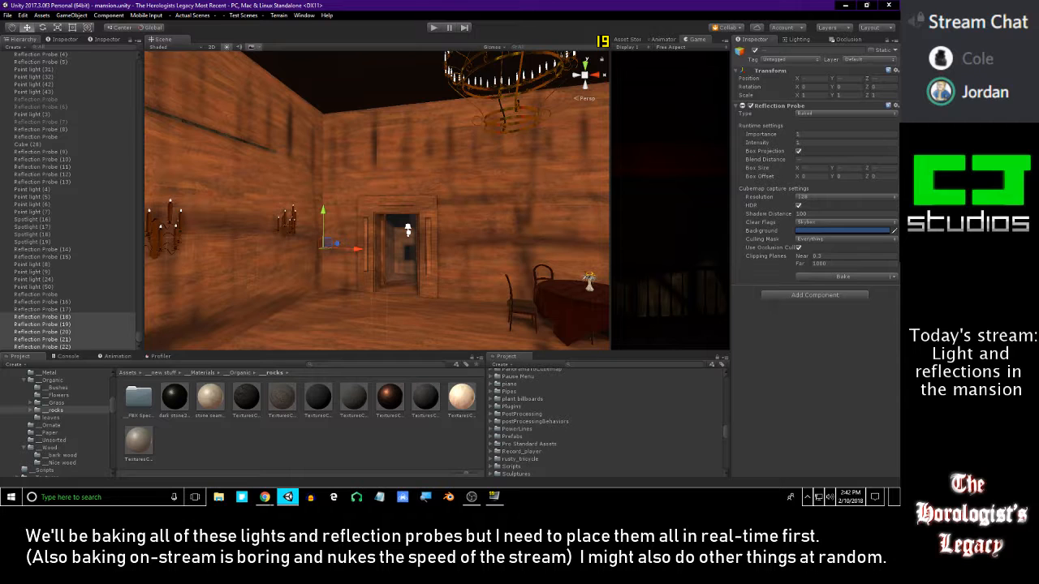
{"action": "right_click_drag", "start_coordinate": [487, 230], "coordinate": [411, 198]}
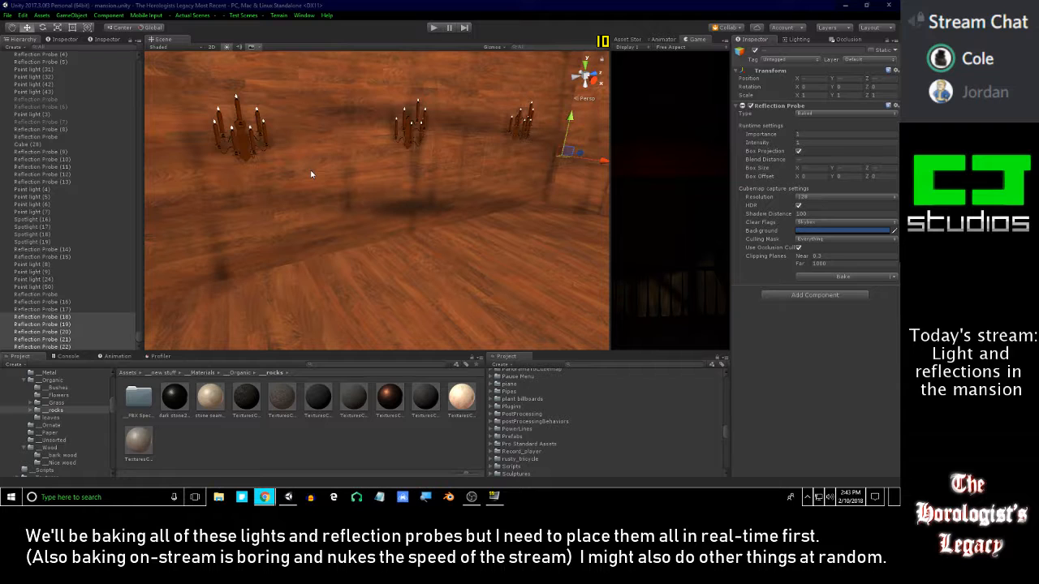
{"action": "right_click_drag", "start_coordinate": [371, 138], "coordinate": [285, 131]}
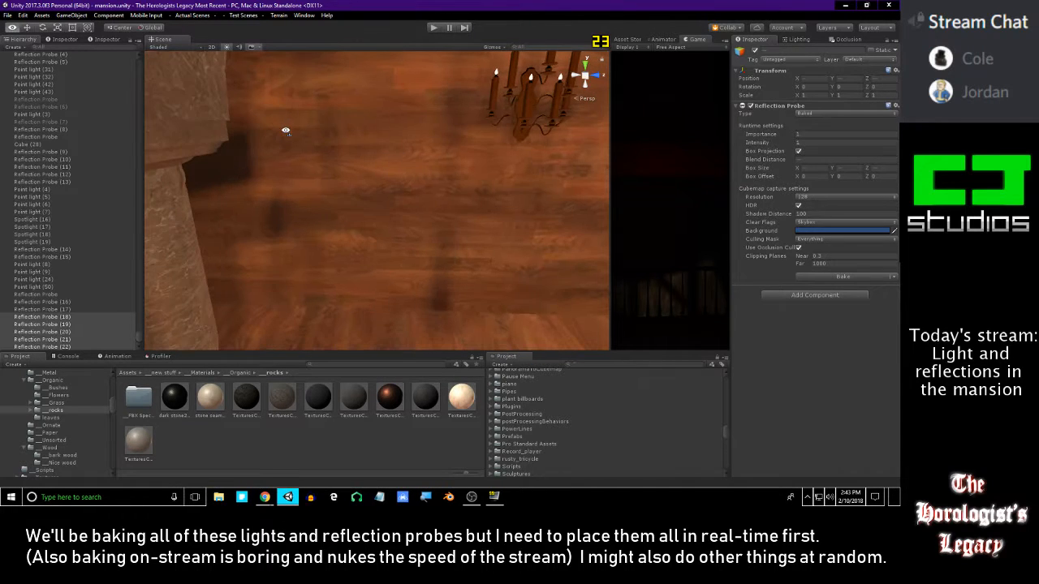
{"action": "left_click", "coordinate": [406, 444]}
{"action": "right_click_drag", "start_coordinate": [422, 179], "coordinate": [568, 120]}
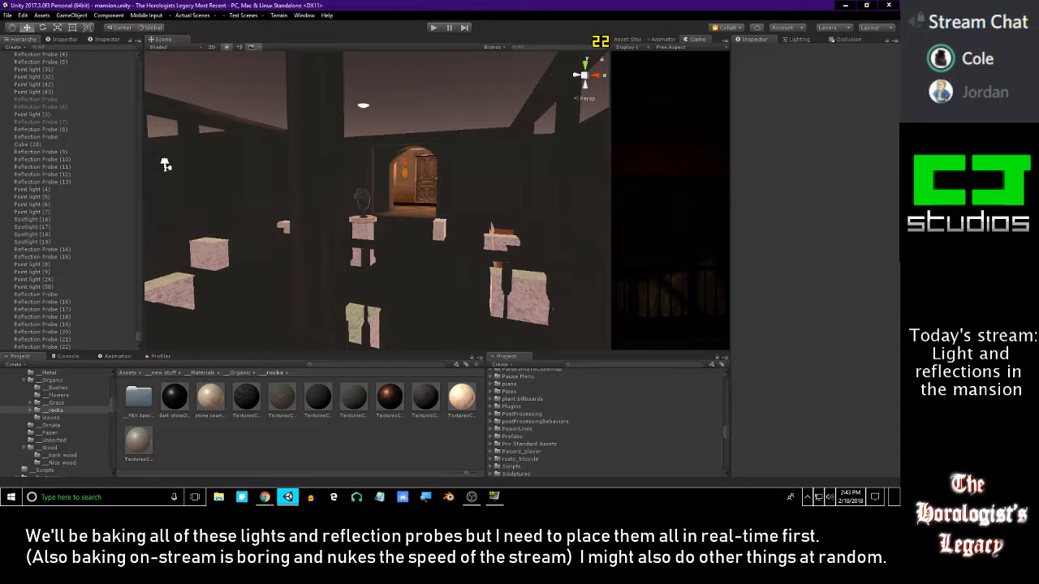
{"action": "key", "text": "alt+Tab"}
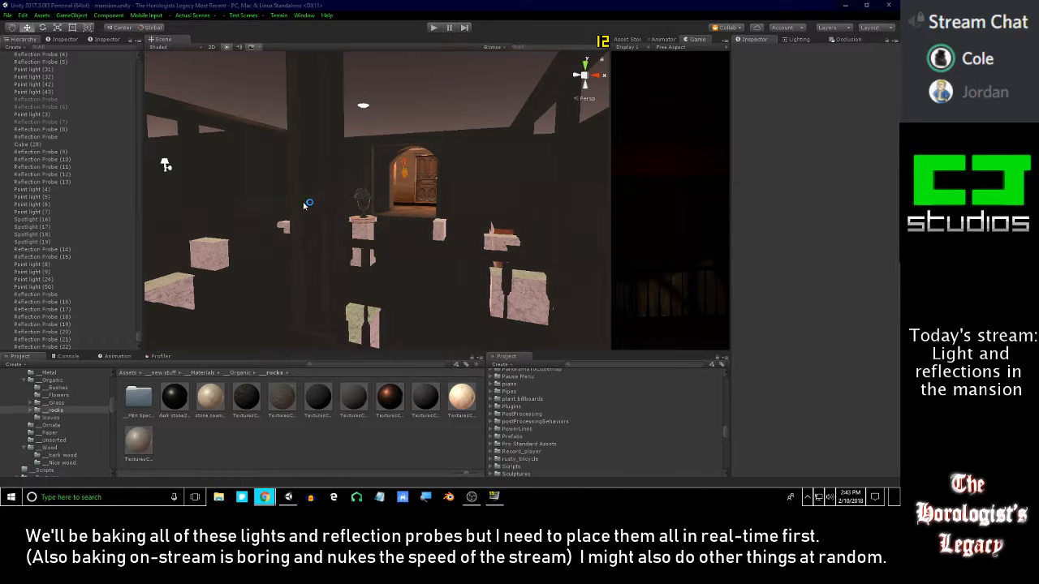
{"action": "right_click_drag", "start_coordinate": [287, 198], "coordinate": [312, 195]}
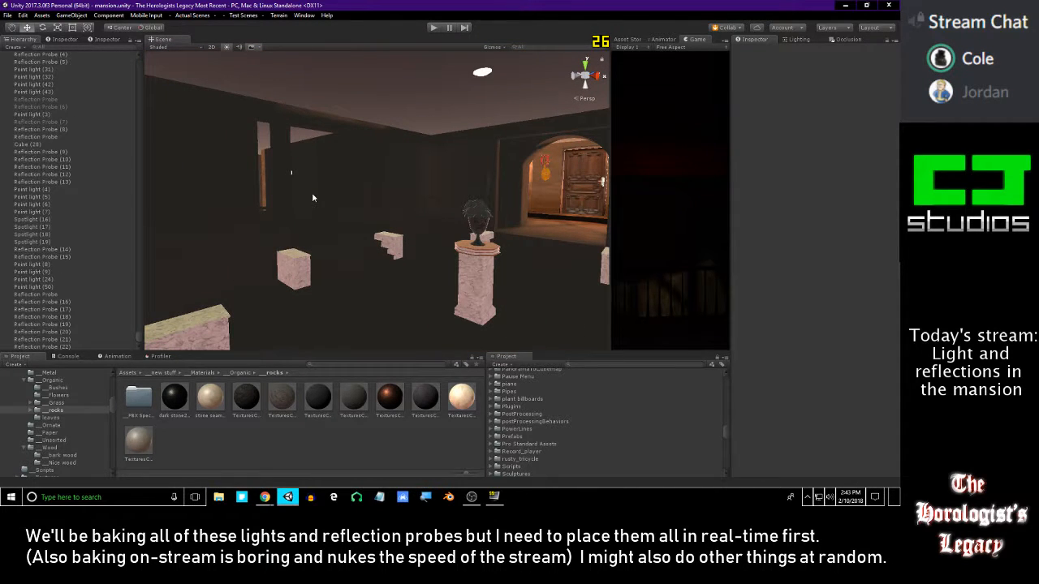
{"action": "right_click_drag", "start_coordinate": [312, 197], "coordinate": [345, 207]}
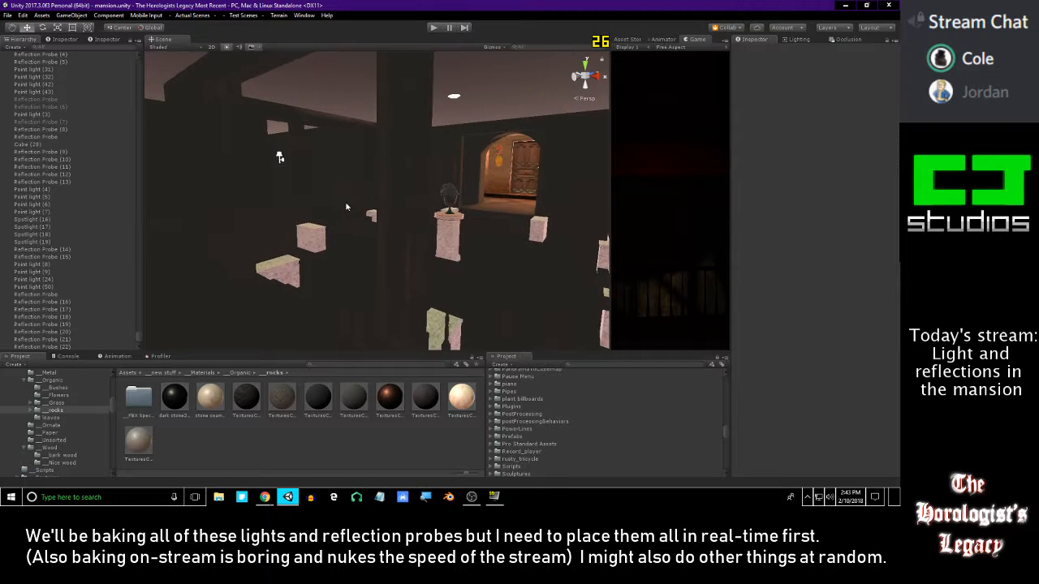
- Filter the hierarchy for "ref", step through all reflection probes down to Reflection Probe (22), and clear the filter with that one selected
{"action": "type", "text": "ref"}
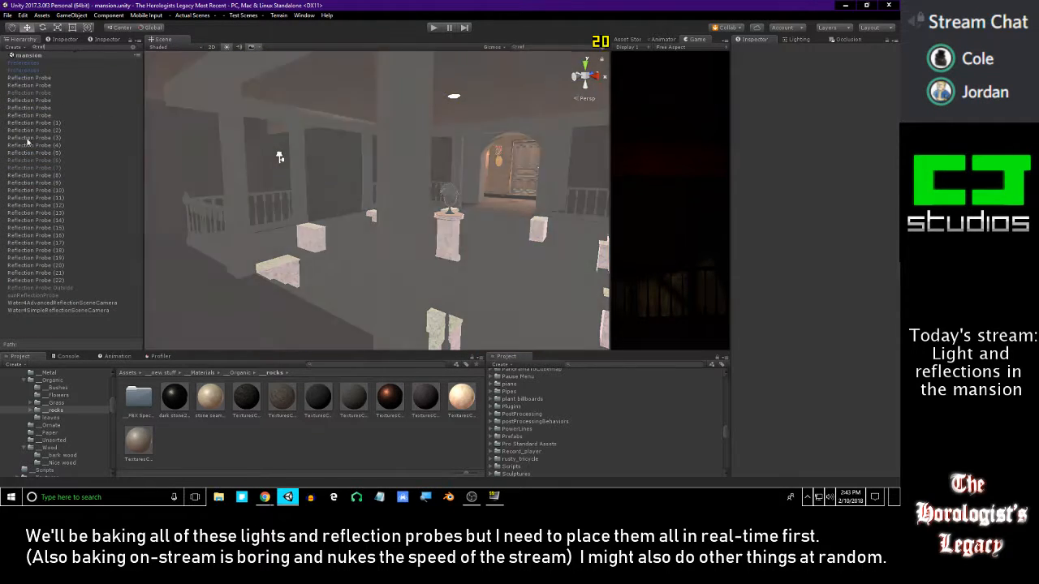
{"action": "left_click", "coordinate": [52, 78]}
{"action": "key", "text": "Down"}
{"action": "key", "text": "Down"}
{"action": "key", "text": "Down"}
{"action": "key", "text": "Down"}
{"action": "key", "text": "Down"}
{"action": "key", "text": "Down"}
{"action": "key", "text": "Down"}
{"action": "key", "text": "Down"}
{"action": "key", "text": "Down"}
{"action": "key", "text": "Down"}
{"action": "key", "text": "Down"}
{"action": "key", "text": "Down"}
{"action": "key", "text": "Down"}
{"action": "key", "text": "Down"}
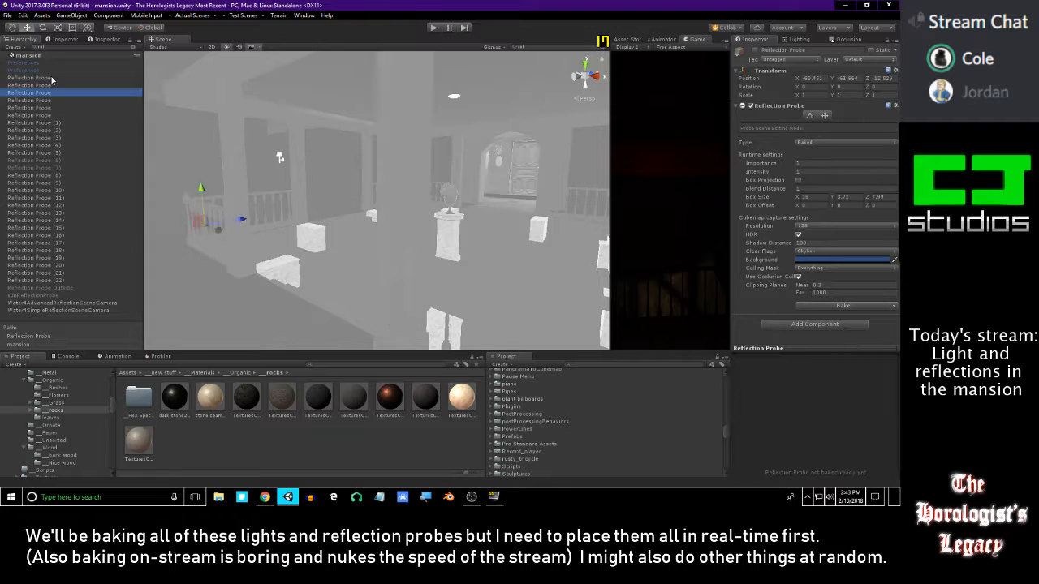
{"action": "key", "text": "Down"}
{"action": "key", "text": "Down"}
{"action": "key", "text": "Down"}
{"action": "key", "text": "Down"}
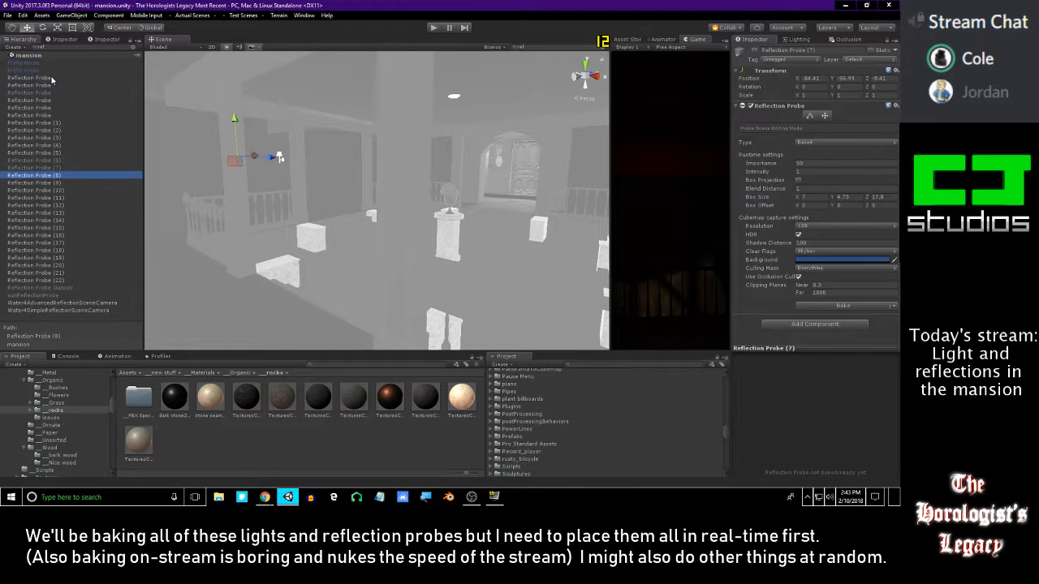
{"action": "key", "text": "Down"}
{"action": "key", "text": "Down"}
{"action": "key", "text": "Down"}
{"action": "key", "text": "Down"}
{"action": "key", "text": "Down"}
{"action": "key", "text": "Down"}
{"action": "key", "text": "Down"}
{"action": "key", "text": "Down"}
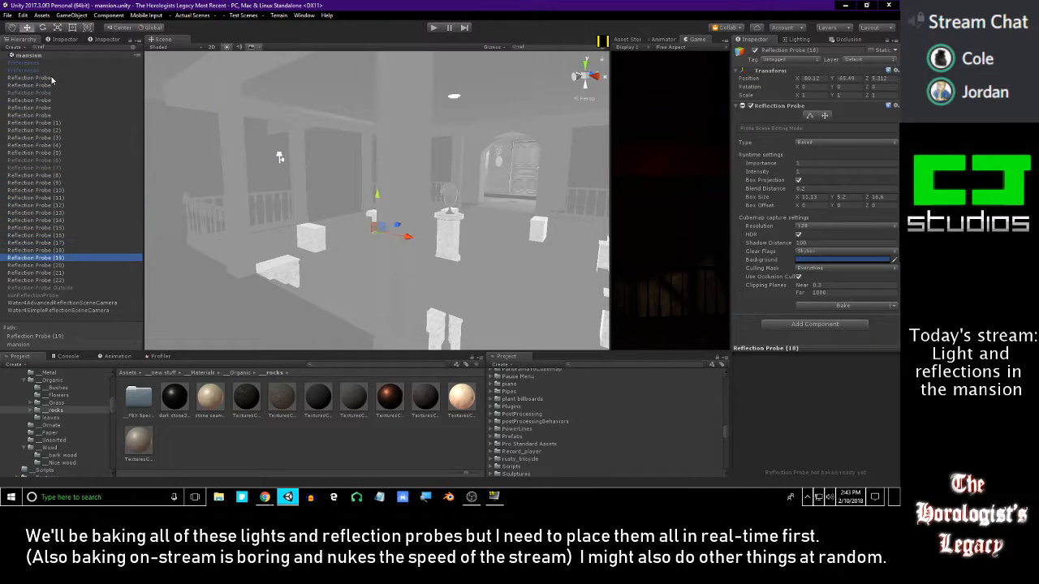
{"action": "key", "text": "Down"}
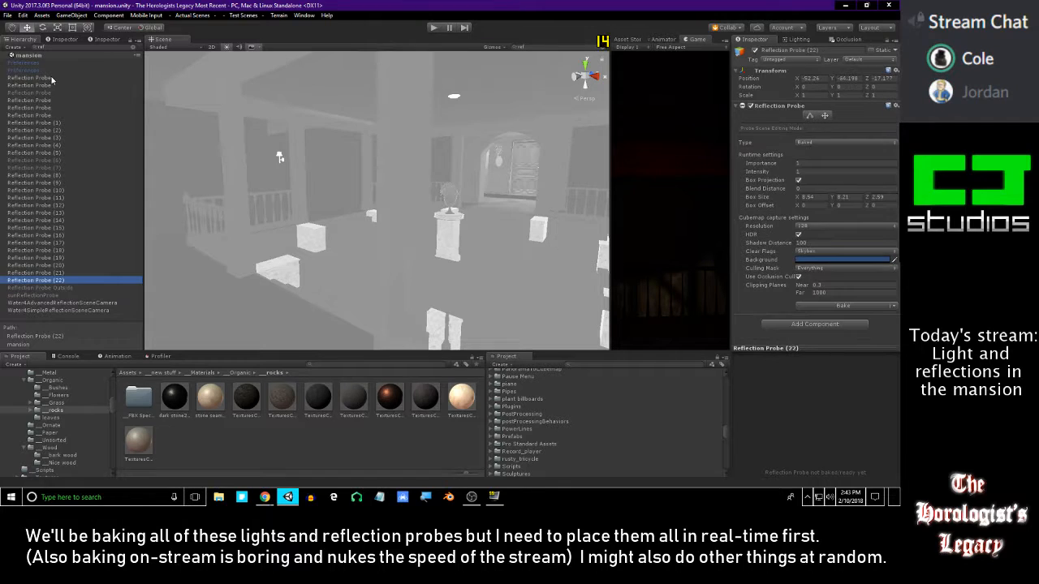
{"action": "left_click", "coordinate": [134, 50]}
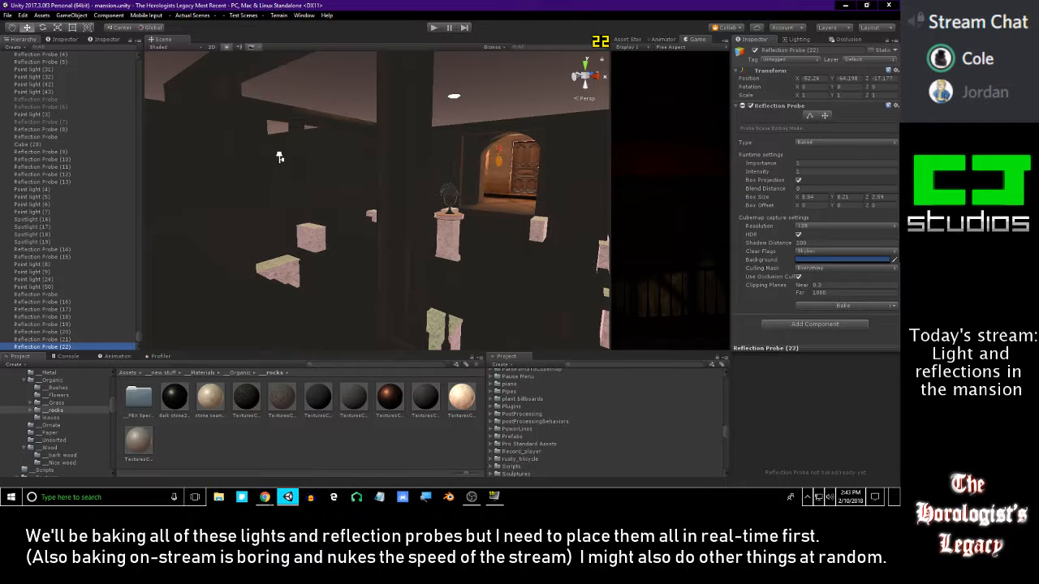
- Duplicate Reflection Probe (22) and move the copy above the central pedestal of the pillared hall, at about Y -58.16 and Z -11.87
{"action": "key", "text": "alt+Tab"}
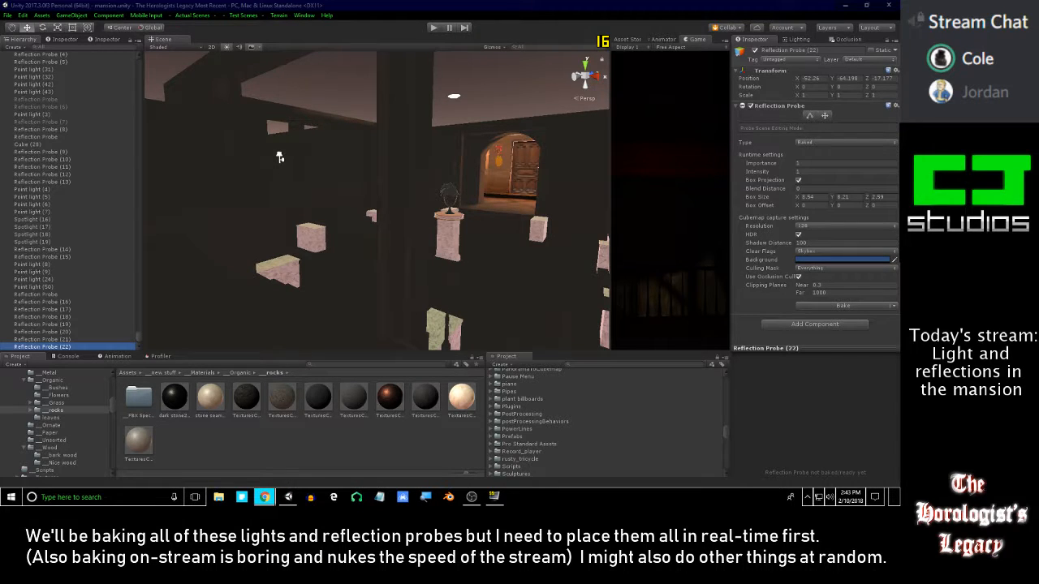
{"action": "left_click_drag", "start_coordinate": [423, 142], "coordinate": [252, 241], "text": "alt"}
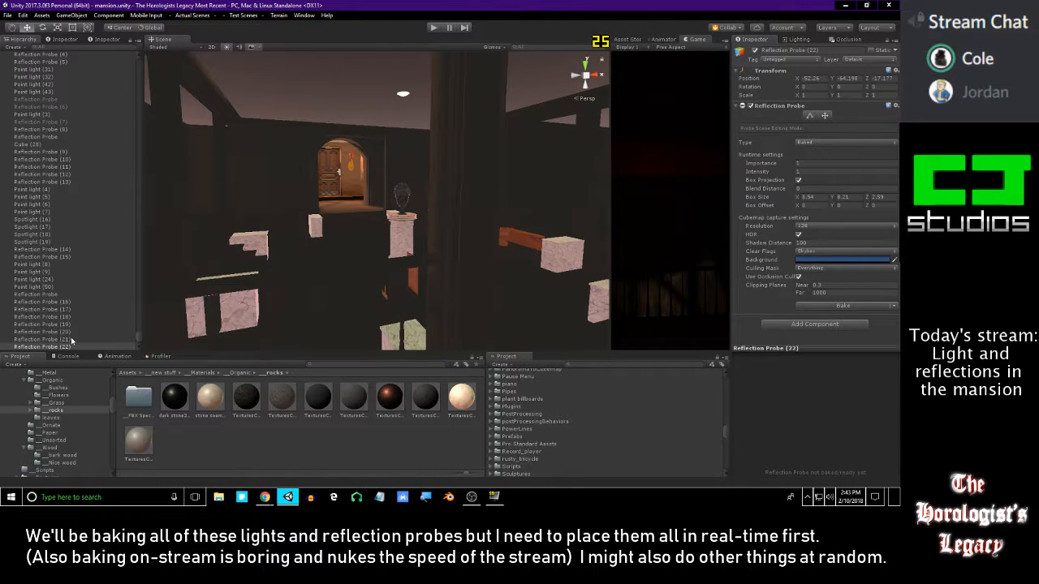
{"action": "right_click_drag", "start_coordinate": [214, 95], "coordinate": [229, 223]}
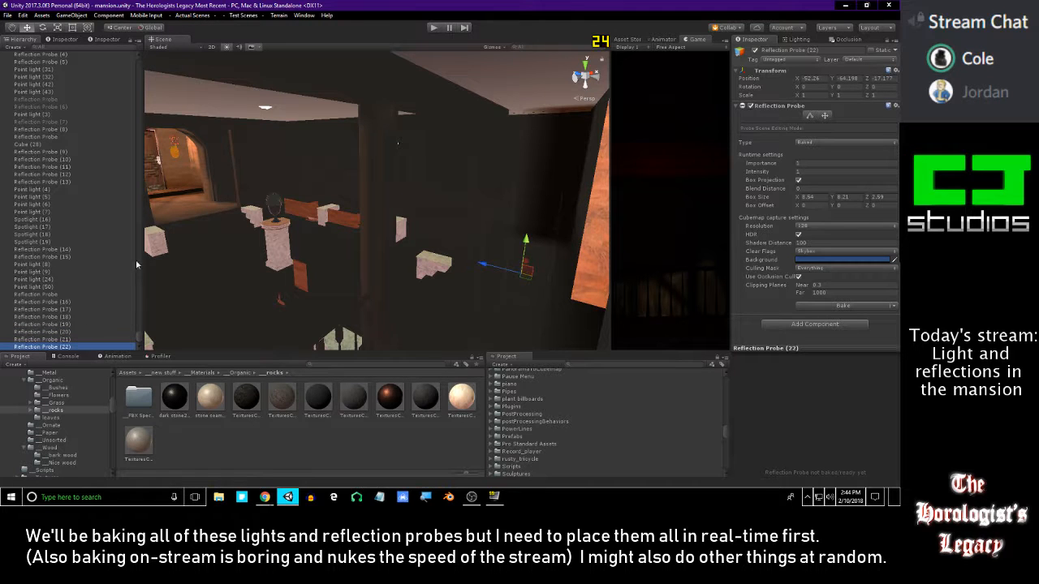
{"action": "key", "text": "ctrl+d"}
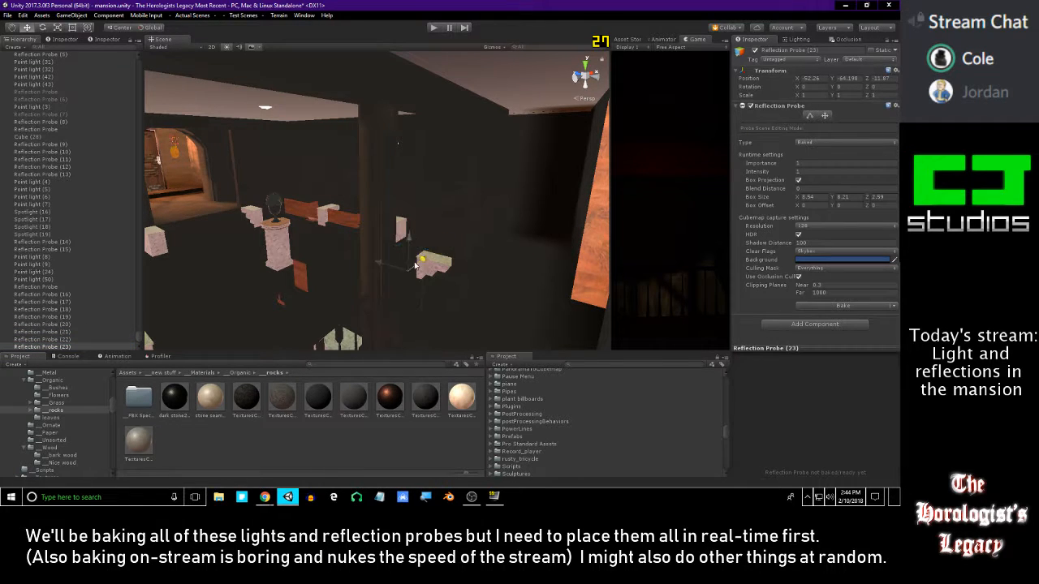
{"action": "left_click_drag", "start_coordinate": [416, 264], "coordinate": [387, 291]}
{"action": "left_click_drag", "start_coordinate": [307, 322], "coordinate": [301, 185]}
{"action": "right_click_drag", "start_coordinate": [300, 185], "coordinate": [249, 167]}
{"action": "left_click_drag", "start_coordinate": [408, 169], "coordinate": [363, 169]}
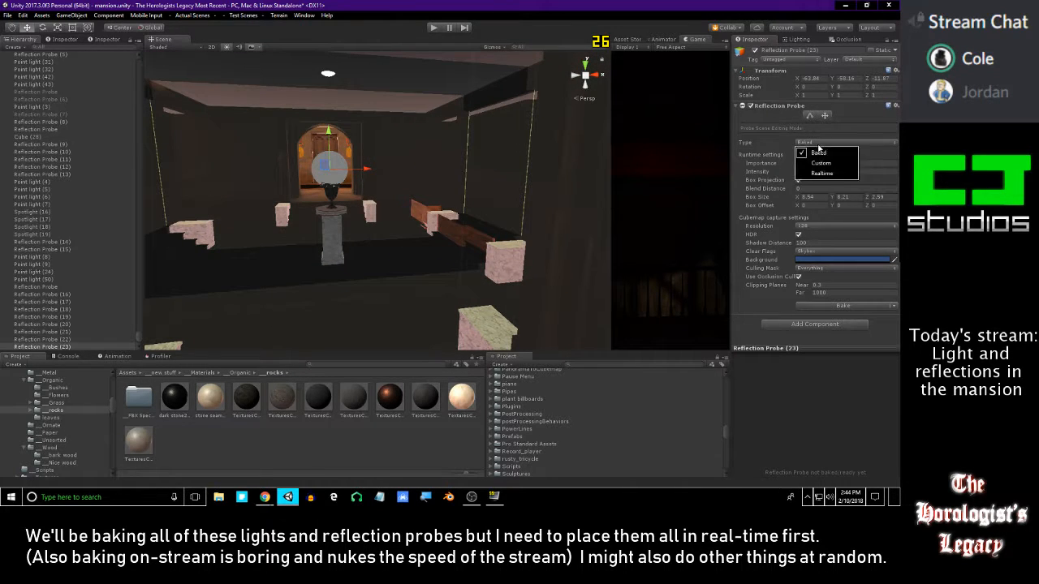
- Set the new probe's type to Realtime and turn off scene lighting in the viewport
{"action": "left_click", "coordinate": [829, 175]}
{"action": "right_click_drag", "start_coordinate": [471, 154], "coordinate": [477, 174]}
{"action": "left_click", "coordinate": [226, 47]}
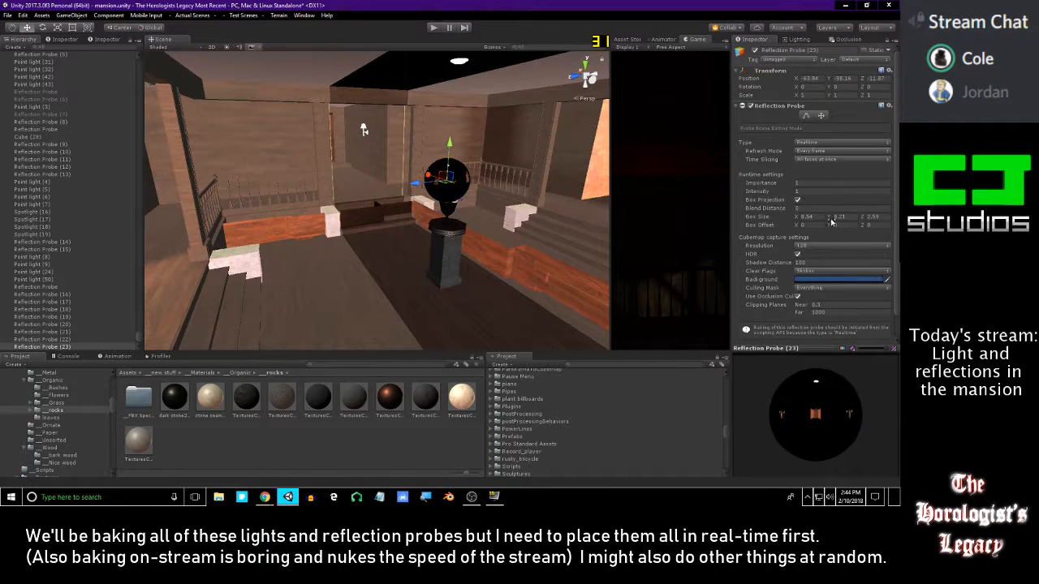
- Reduce the pillared hall probe's box height along Y to 4.81
{"action": "mouse_move", "coordinate": [822, 224]}
{"action": "left_mouse_down"}
{"action": "mouse_move", "coordinate": [794, 224]}
{"action": "mouse_move", "coordinate": [802, 219]}
{"action": "left_mouse_up"}
{"action": "mouse_move", "coordinate": [485, 193]}
{"action": "right_mouse_down"}
{"action": "mouse_move", "coordinate": [493, 156]}
{"action": "mouse_move", "coordinate": [504, 162]}
{"action": "mouse_move", "coordinate": [488, 195]}
{"action": "right_mouse_up"}
{"action": "right_click_drag", "start_coordinate": [350, 113], "coordinate": [422, 181]}
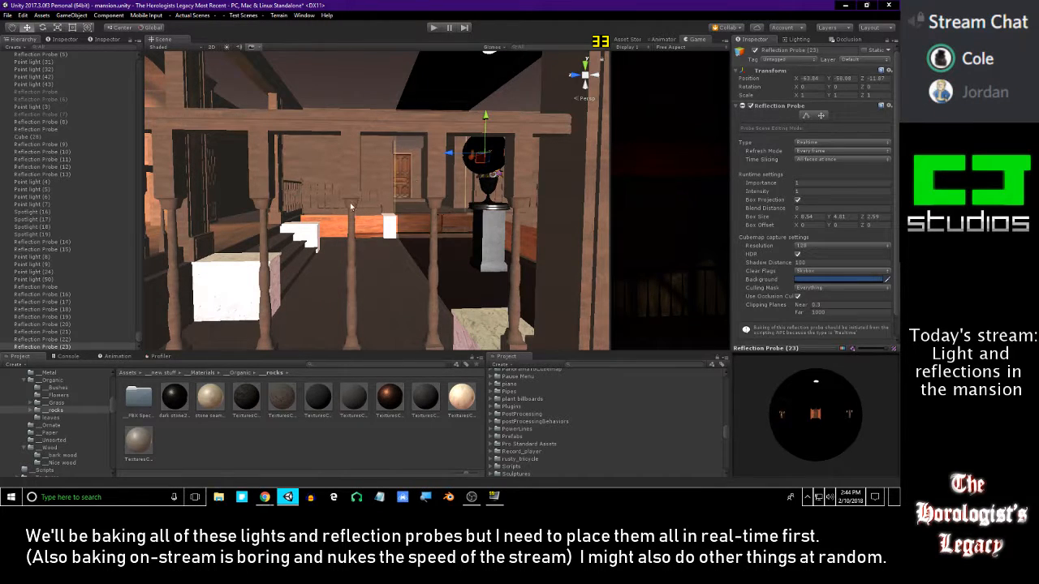
{"action": "right_click_drag", "start_coordinate": [348, 206], "coordinate": [316, 229]}
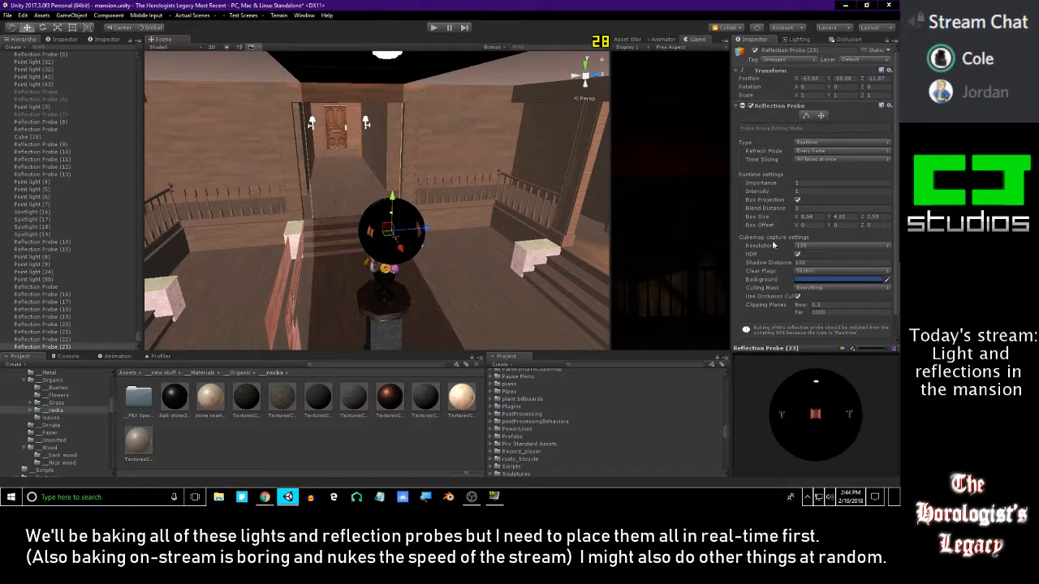
- Resize the pillared hall probe's box to 34.28 along X and 3.12 along Z
{"action": "left_click_drag", "start_coordinate": [866, 218], "coordinate": [868, 225]}
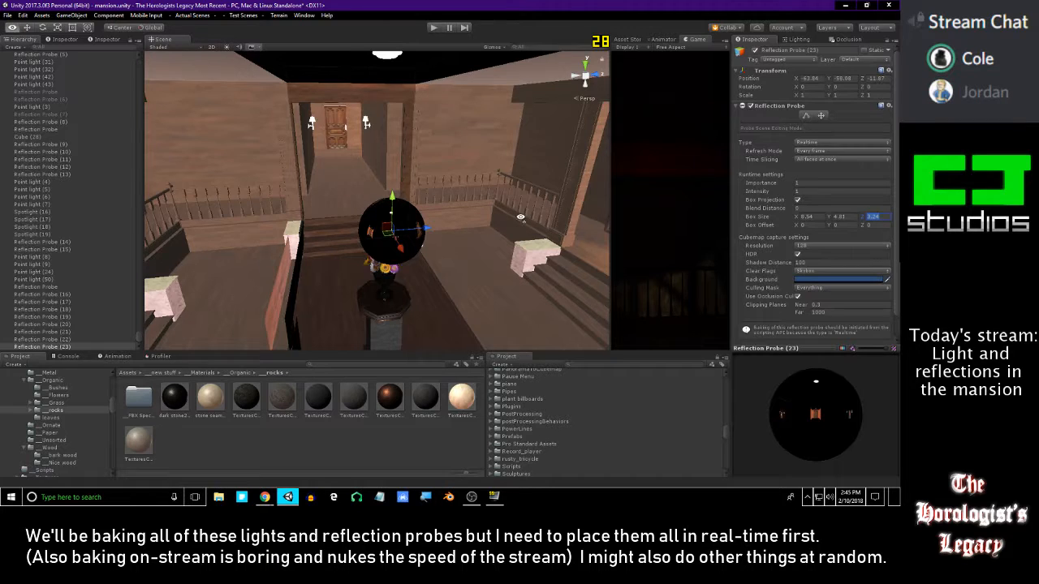
{"action": "right_click_drag", "start_coordinate": [520, 217], "coordinate": [490, 215]}
{"action": "left_click_drag", "start_coordinate": [480, 242], "coordinate": [466, 251]}
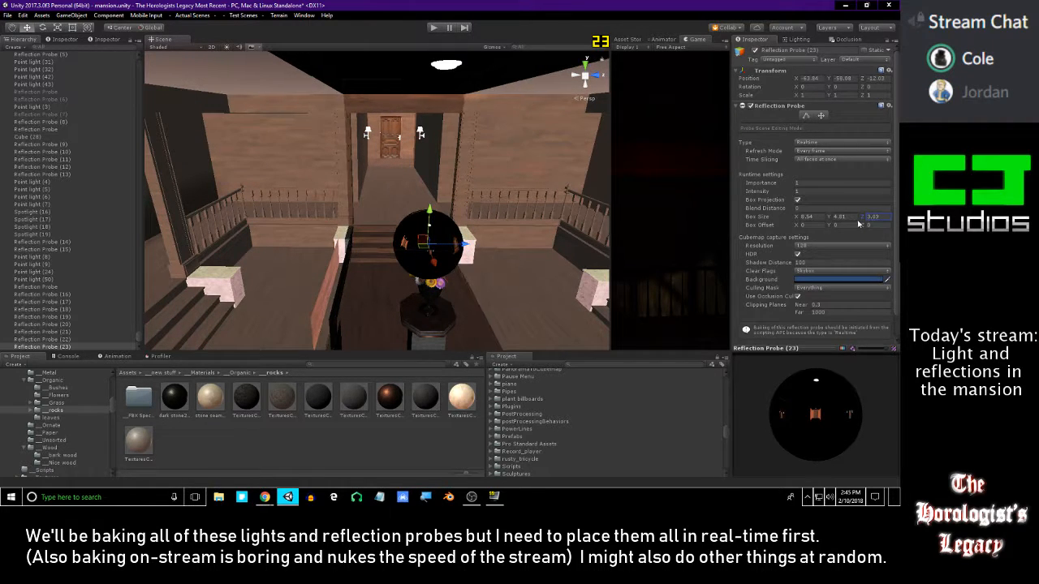
{"action": "left_click_drag", "start_coordinate": [775, 221], "coordinate": [828, 226]}
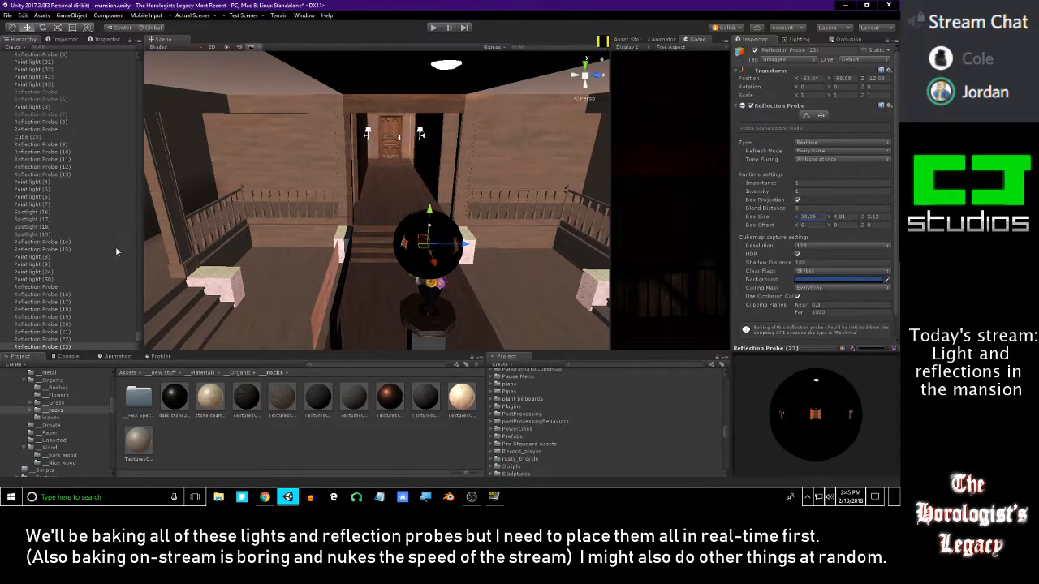
{"action": "left_click_drag", "start_coordinate": [119, 246], "coordinate": [188, 244]}
- Shift the pillared hall probe sideways along Z to -11.834, in line with the central walkway
{"action": "left_click_drag", "start_coordinate": [461, 244], "coordinate": [487, 256]}
{"action": "right_click_drag", "start_coordinate": [489, 260], "coordinate": [428, 248]}
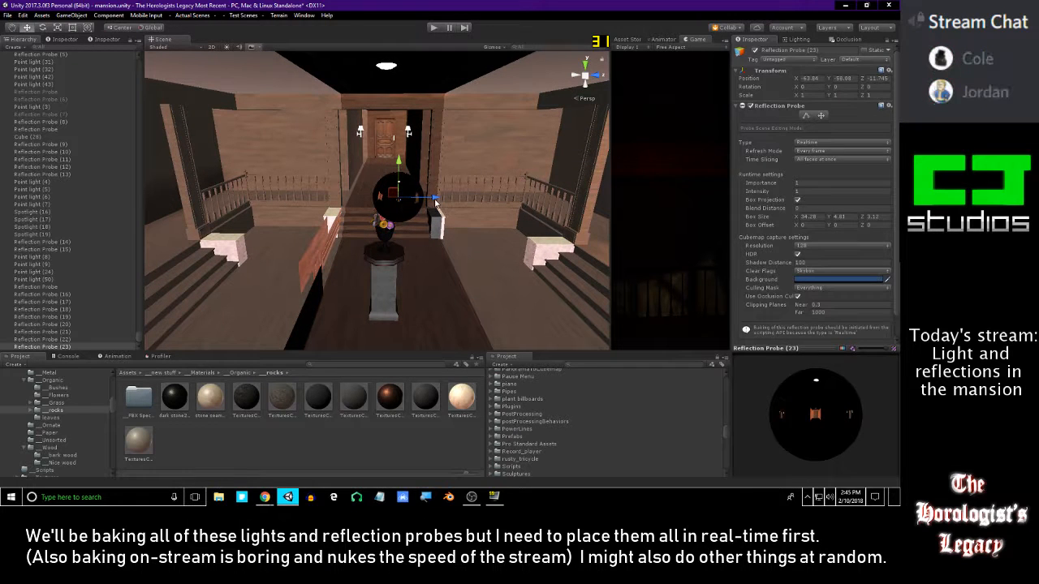
{"action": "right_click_drag", "start_coordinate": [423, 202], "coordinate": [390, 198]}
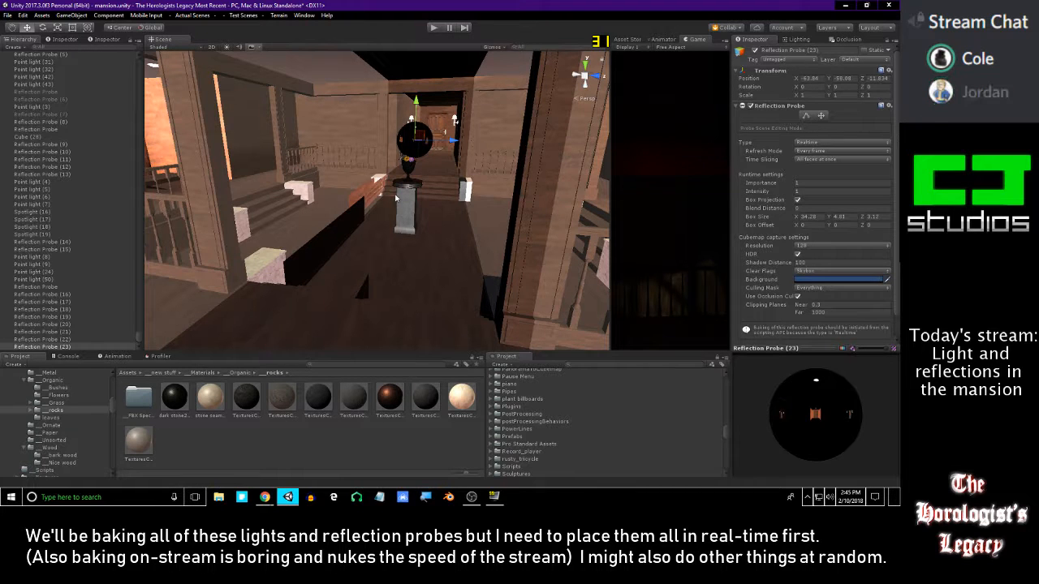
- Shift the hall probe along X toward the balcony door and shorten its box along X to 30.72
{"action": "right_click_drag", "start_coordinate": [388, 186], "coordinate": [353, 200]}
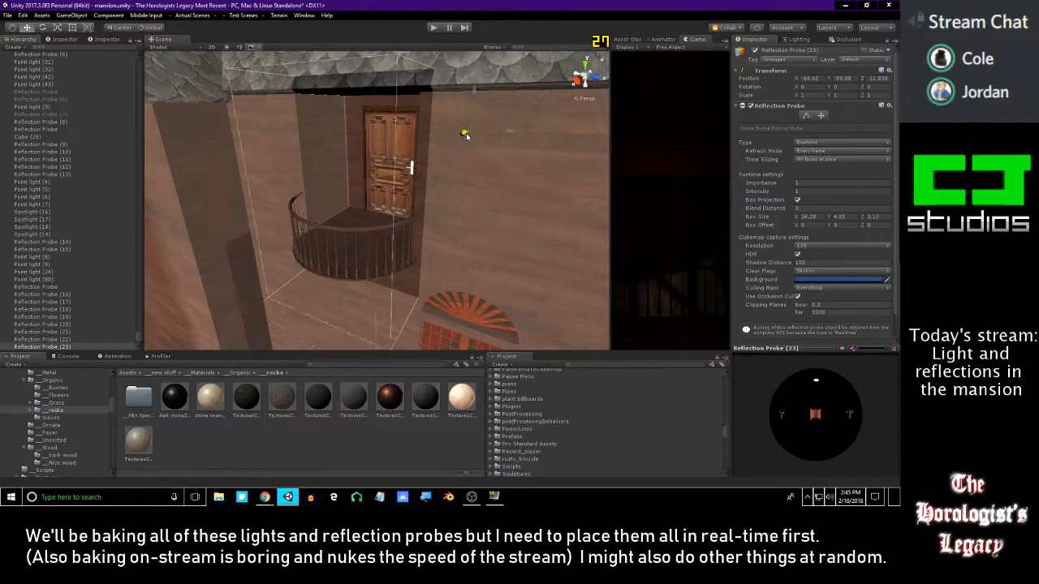
{"action": "right_click_drag", "start_coordinate": [470, 136], "coordinate": [488, 159]}
{"action": "scroll", "coordinate": [521, 201], "scroll_direction": "down", "scroll_amount": 3}
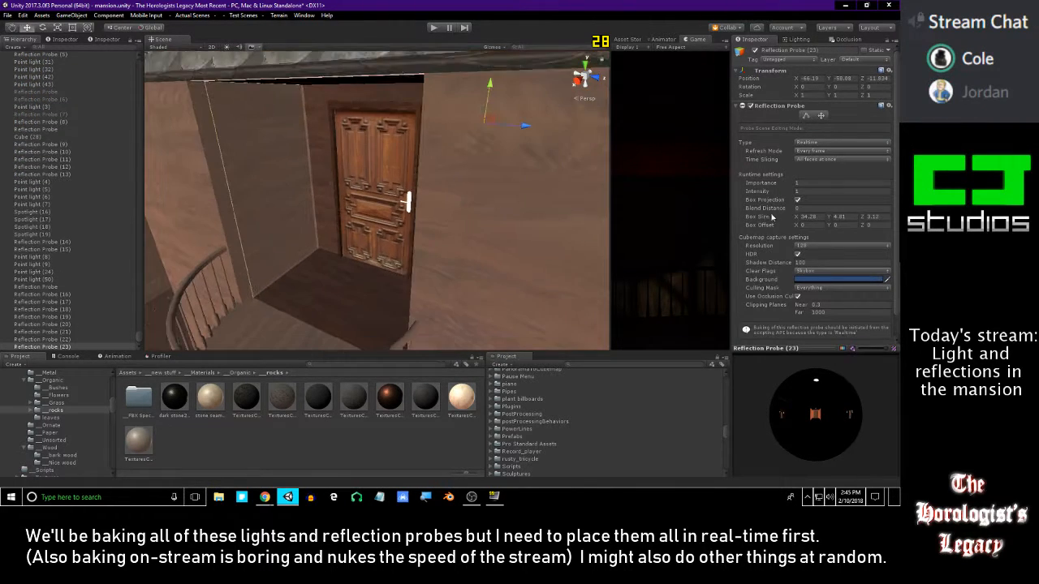
{"action": "left_click_drag", "start_coordinate": [782, 225], "coordinate": [774, 229]}
- Move the hall probe back along X above the central pedestal, at about X -63.61
{"action": "right_click_drag", "start_coordinate": [506, 206], "coordinate": [443, 205]}
{"action": "left_click_drag", "start_coordinate": [424, 198], "coordinate": [384, 224]}
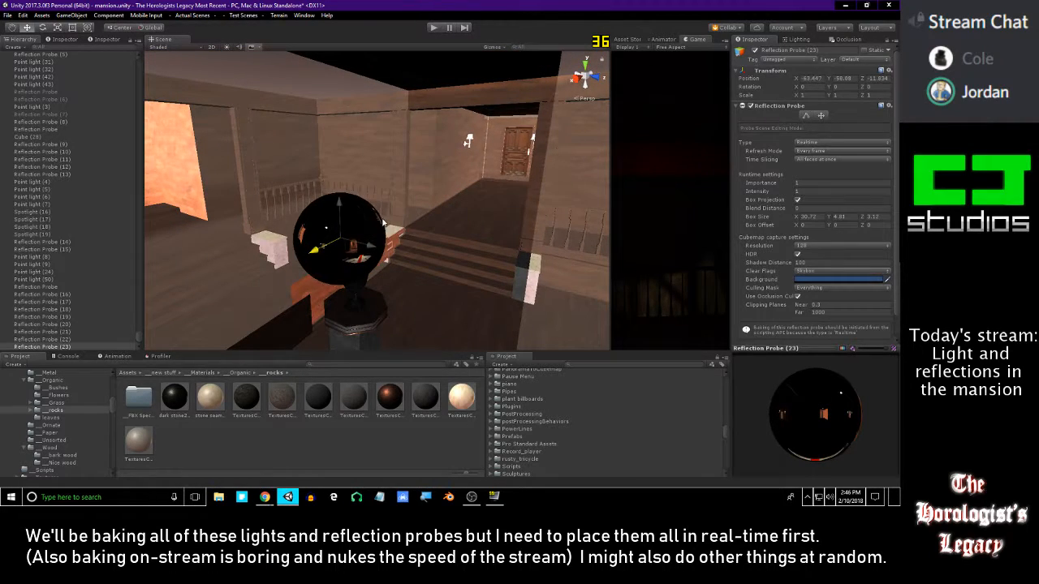
{"action": "right_click_drag", "start_coordinate": [428, 220], "coordinate": [474, 223]}
{"action": "right_click_drag", "start_coordinate": [517, 204], "coordinate": [557, 189]}
{"action": "right_click_drag", "start_coordinate": [332, 232], "coordinate": [362, 263]}
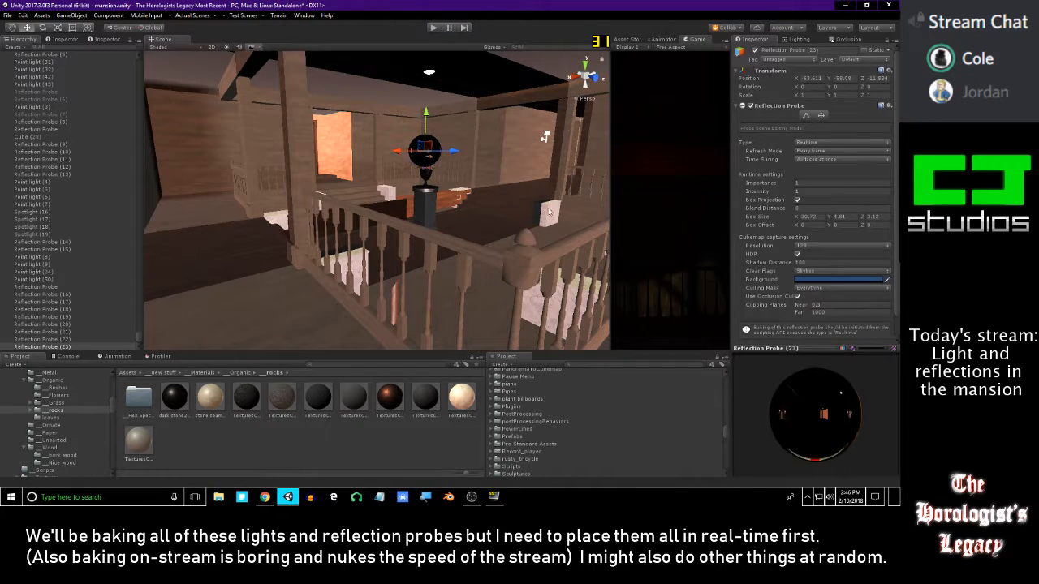
- Leave the pillared hall and select the slate roof section between the two glass domes outside
{"action": "key", "text": "w"}
{"action": "right_click_drag", "start_coordinate": [423, 185], "coordinate": [383, 70]}
{"action": "left_click", "coordinate": [449, 173]}
{"action": "key", "text": "w"}
{"action": "key", "text": "s"}
{"action": "key", "text": "w"}
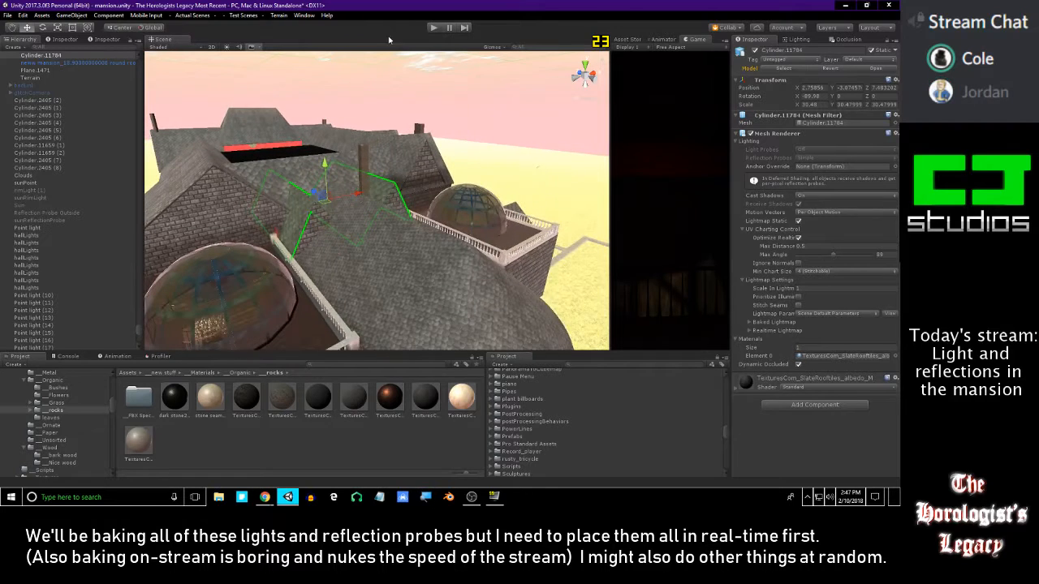
{"action": "left_click", "coordinate": [265, 496]}
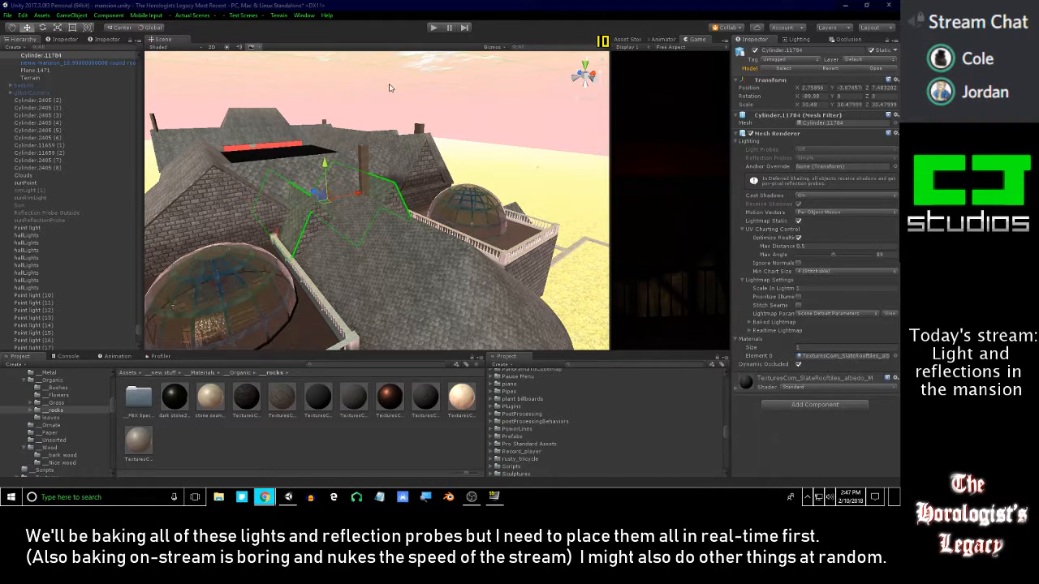
{"action": "middle_click_drag", "start_coordinate": [473, 143], "coordinate": [498, 120]}
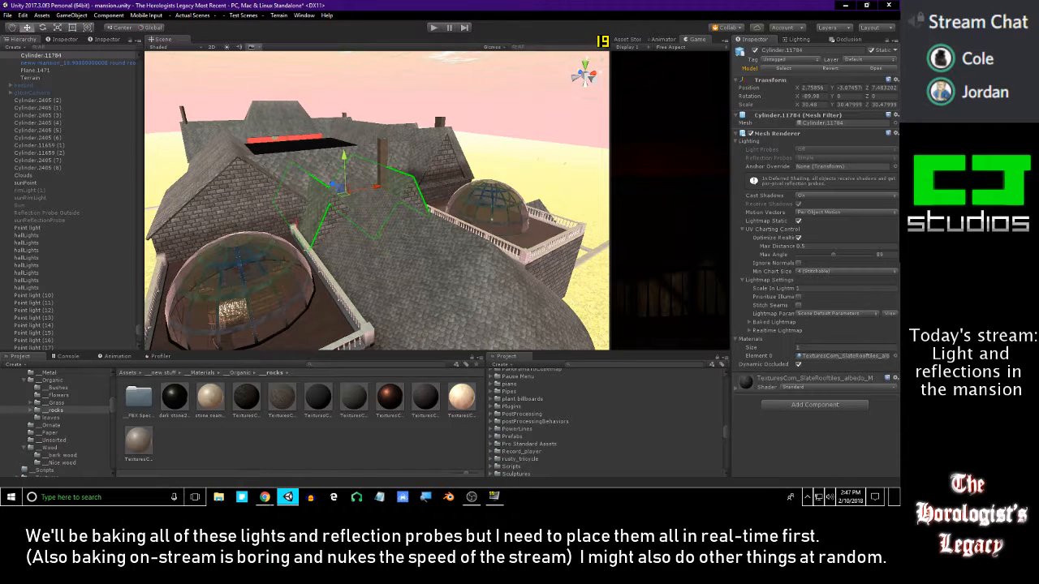
{"action": "key", "text": "alt+Tab"}
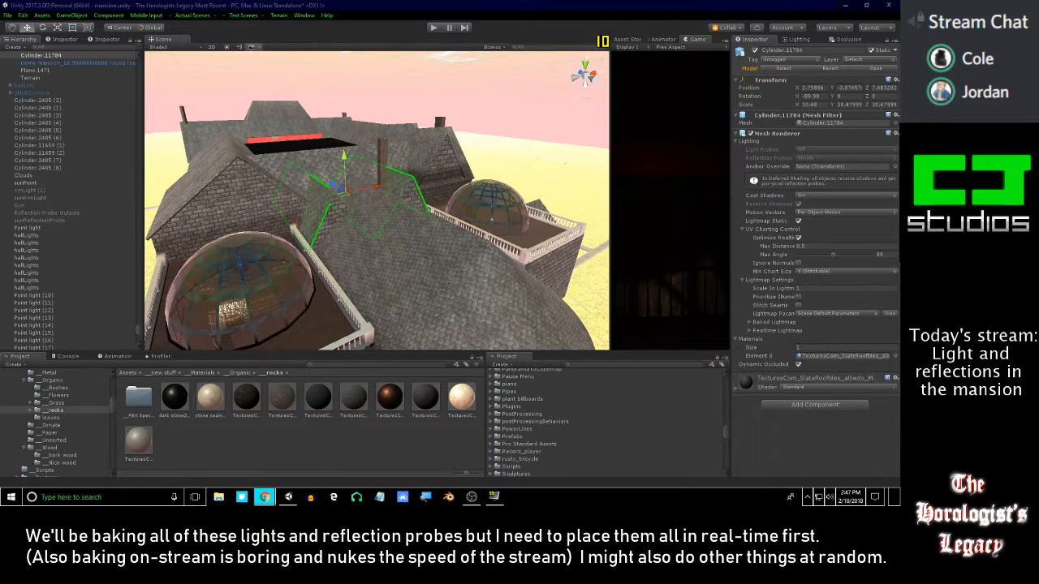
{"action": "key", "text": "alt+Tab"}
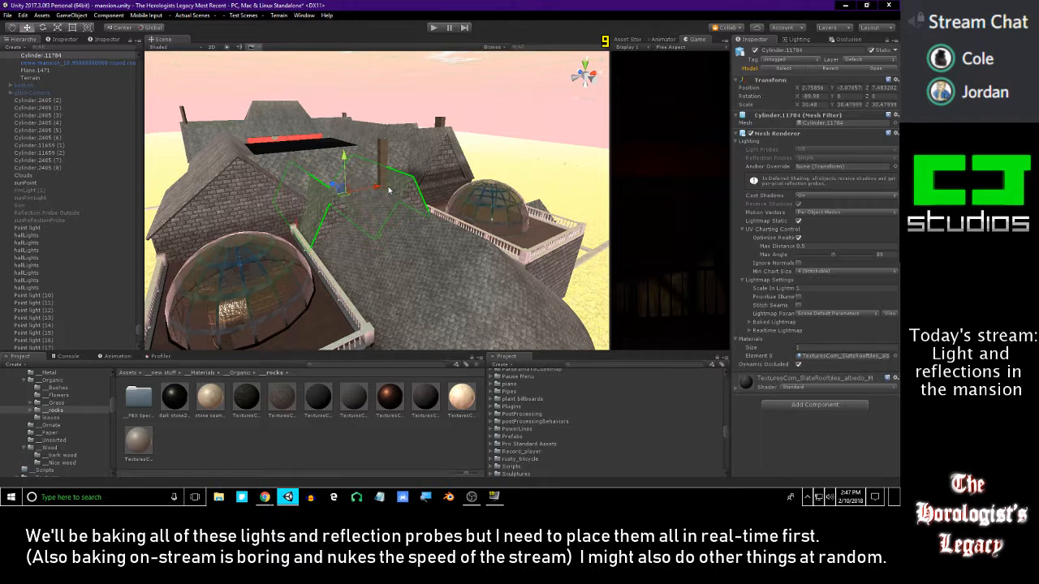
- Examine the mansion's slate roof, glass domes and surrounding grounds from outside, and clear the roof selection
{"action": "right_click_drag", "start_coordinate": [379, 185], "coordinate": [370, 182]}
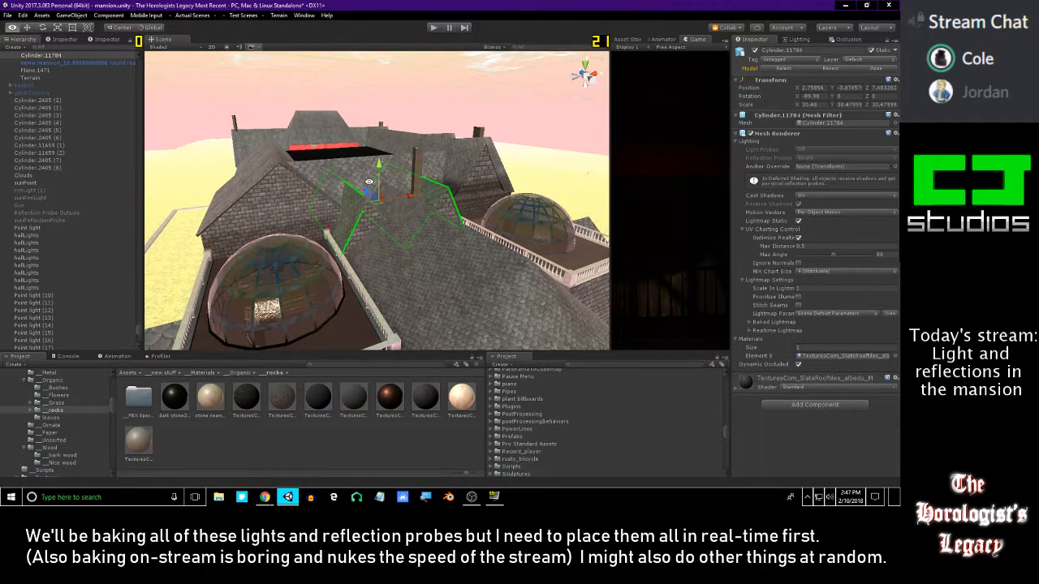
{"action": "right_click_drag", "start_coordinate": [504, 184], "coordinate": [408, 158]}
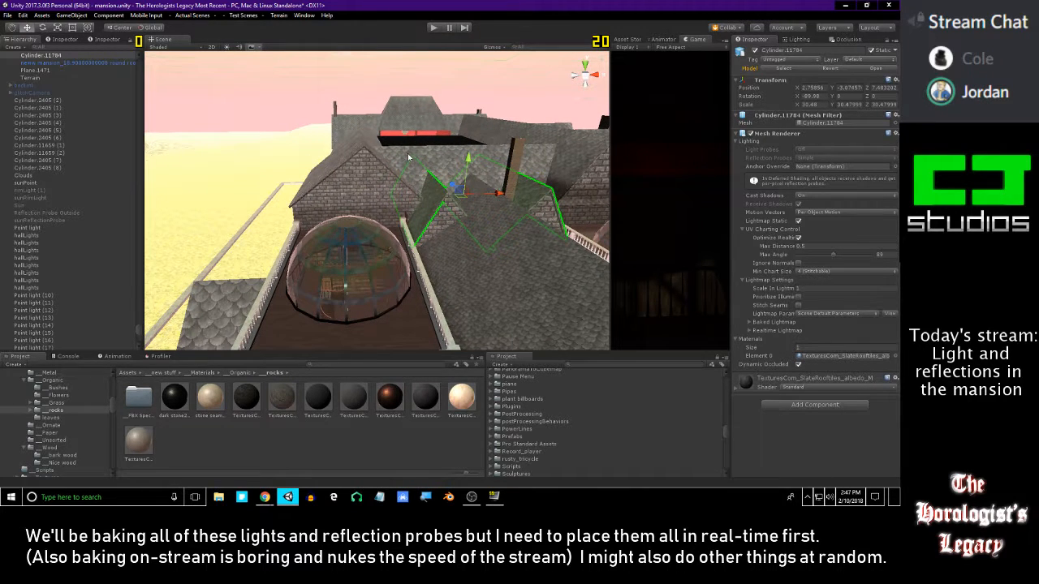
{"action": "right_click_drag", "start_coordinate": [424, 161], "coordinate": [384, 172]}
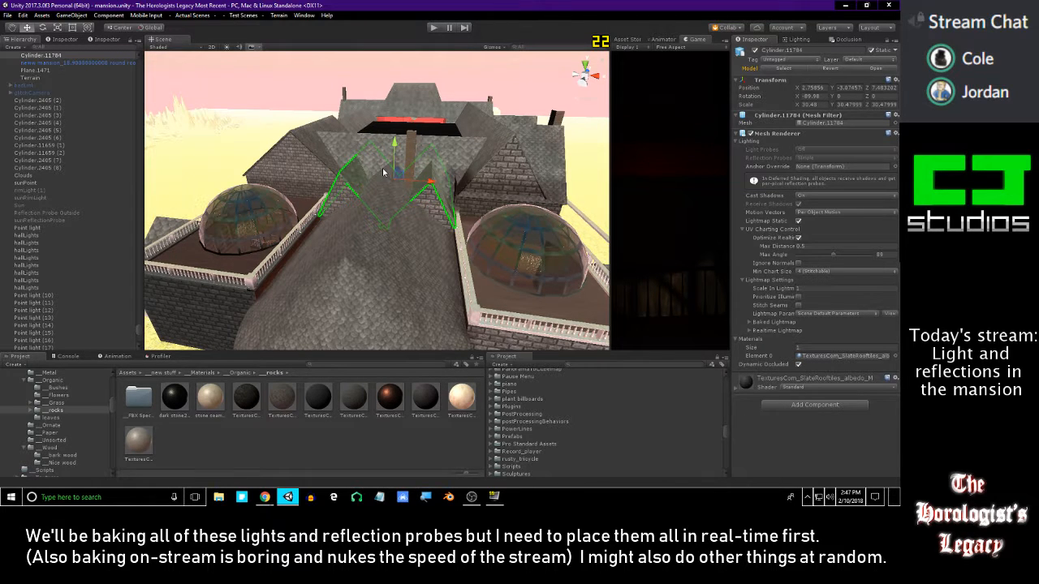
{"action": "right_click_drag", "start_coordinate": [388, 180], "coordinate": [478, 177]}
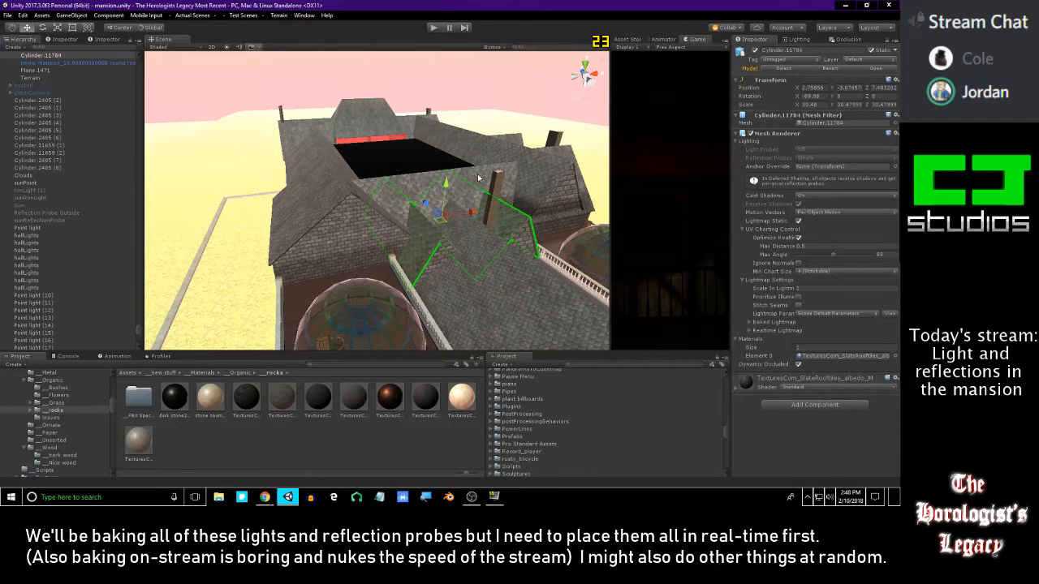
{"action": "right_click_drag", "start_coordinate": [479, 164], "coordinate": [329, 201]}
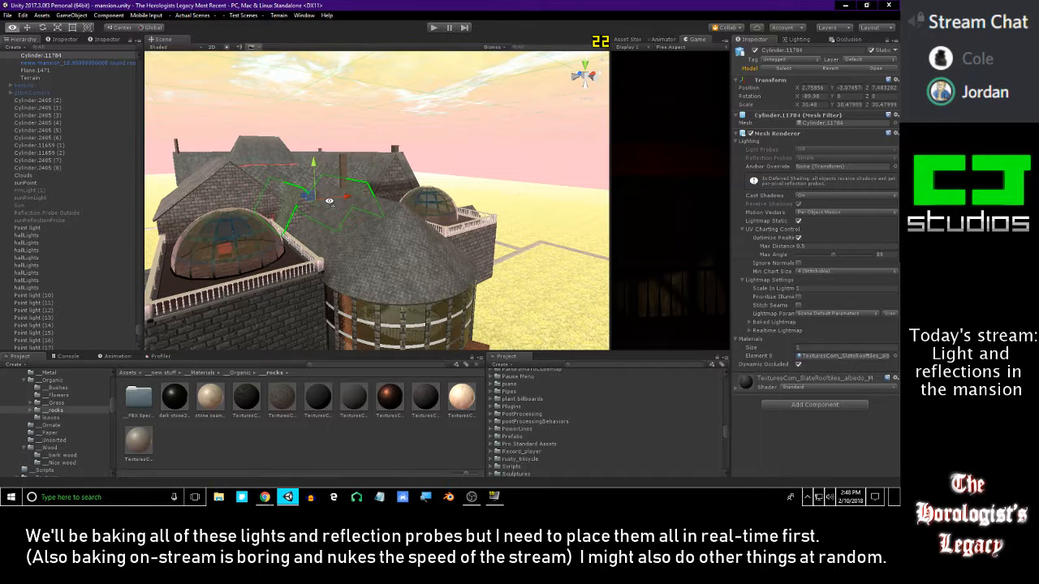
{"action": "right_click_drag", "start_coordinate": [480, 223], "coordinate": [446, 227]}
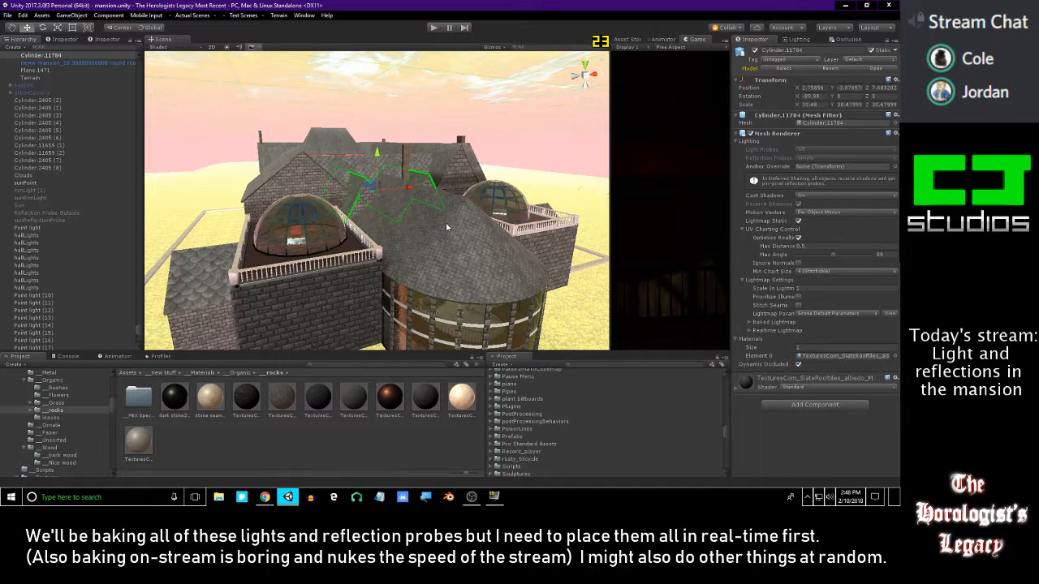
{"action": "right_click_drag", "start_coordinate": [446, 227], "coordinate": [442, 239]}
{"action": "key", "text": "s"}
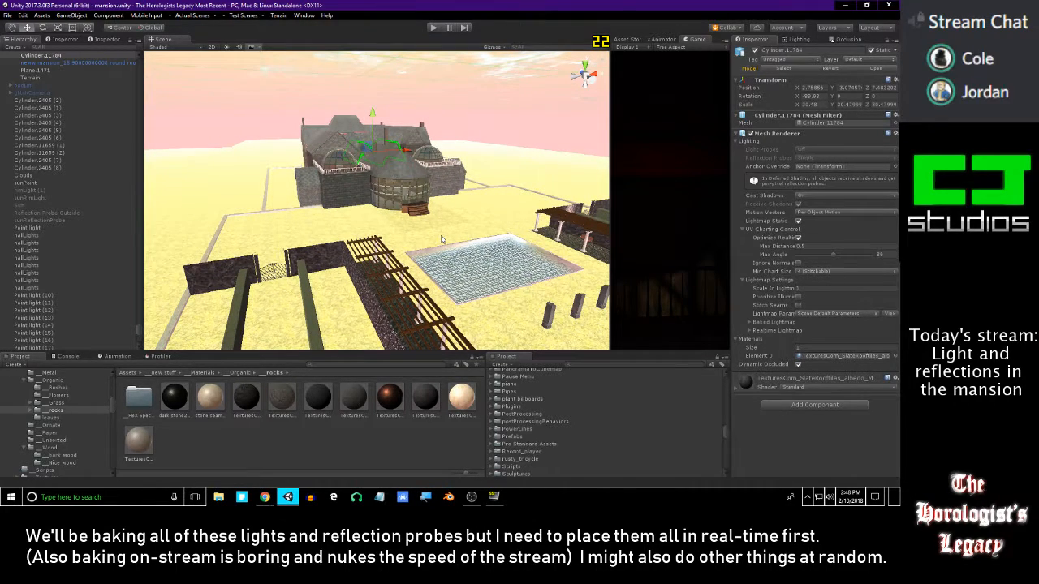
{"action": "right_click_drag", "start_coordinate": [435, 180], "coordinate": [489, 183]}
{"action": "left_click", "coordinate": [414, 452]}
- Examine the pillared hall from above and the black-covered opening in the middle of the mansion's roof
{"action": "right_click_drag", "start_coordinate": [367, 249], "coordinate": [390, 195]}
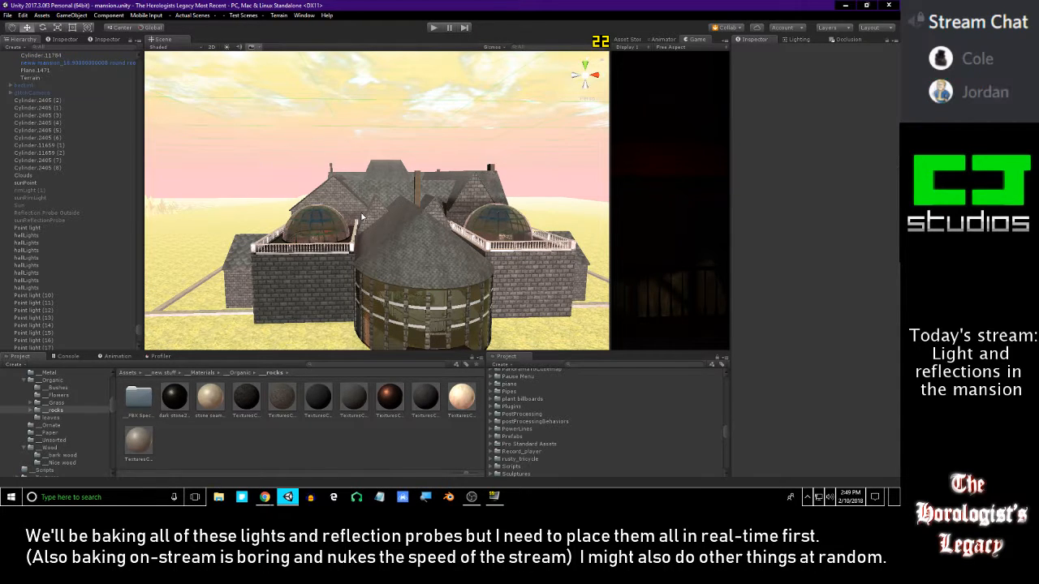
{"action": "key", "text": "w"}
{"action": "right_click_drag", "start_coordinate": [343, 216], "coordinate": [503, 217]}
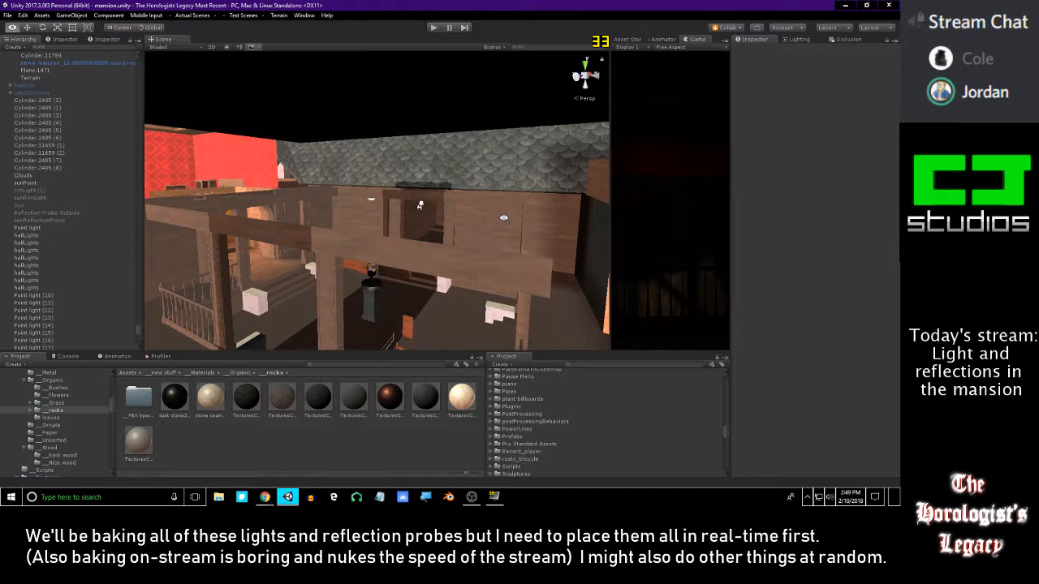
{"action": "right_click_drag", "start_coordinate": [503, 218], "coordinate": [475, 221]}
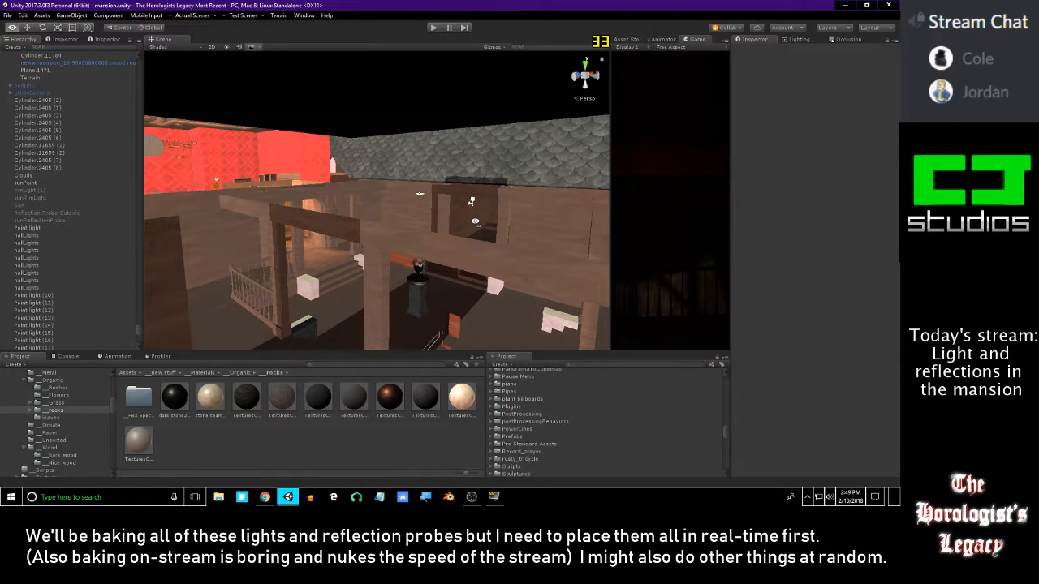
{"action": "right_click_drag", "start_coordinate": [475, 221], "coordinate": [468, 237]}
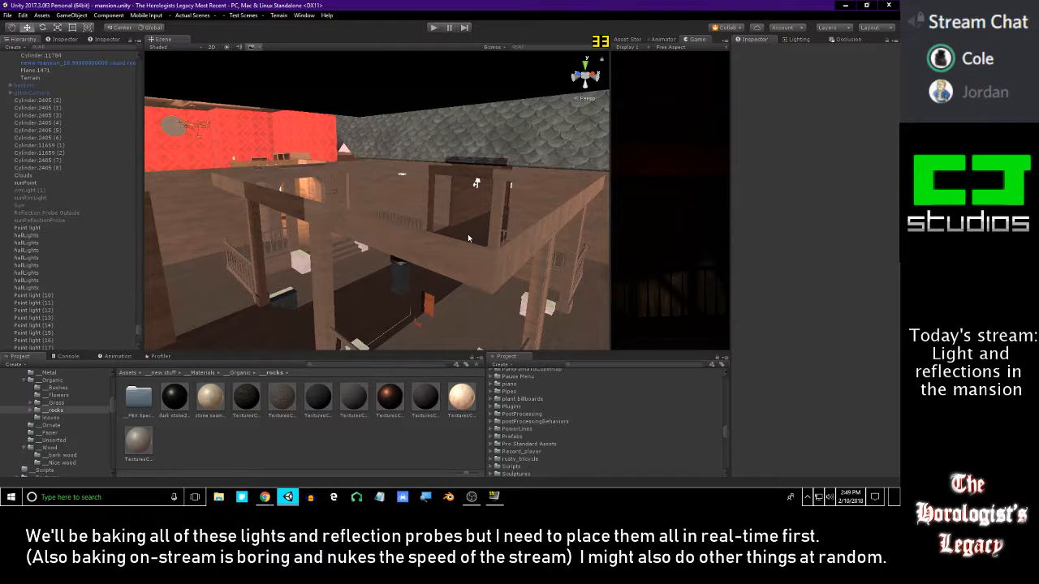
{"action": "right_click_drag", "start_coordinate": [468, 238], "coordinate": [482, 209]}
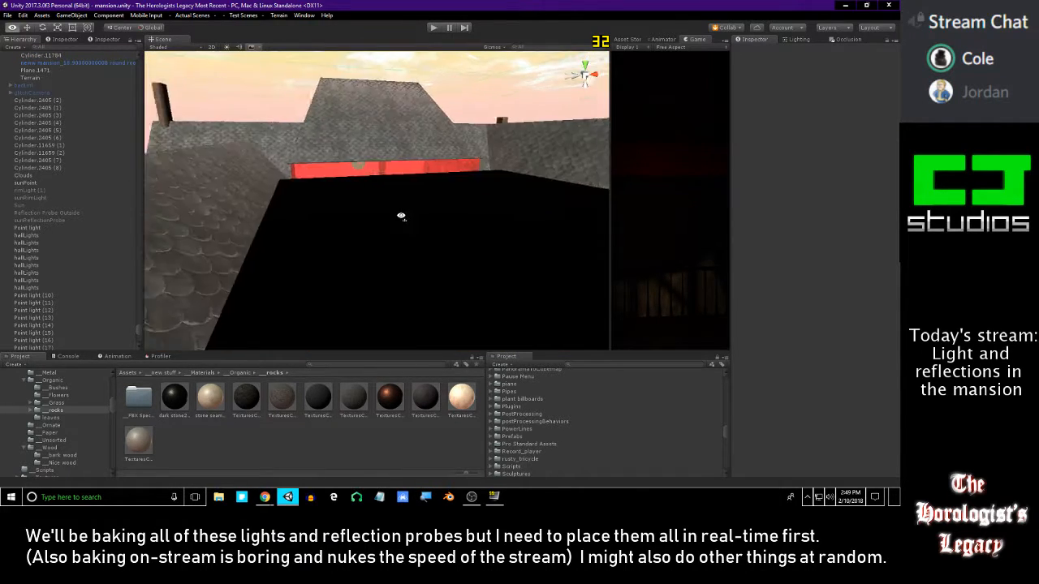
{"action": "key", "text": "s"}
{"action": "right_click_drag", "start_coordinate": [430, 229], "coordinate": [438, 250]}
{"action": "key", "text": "w"}
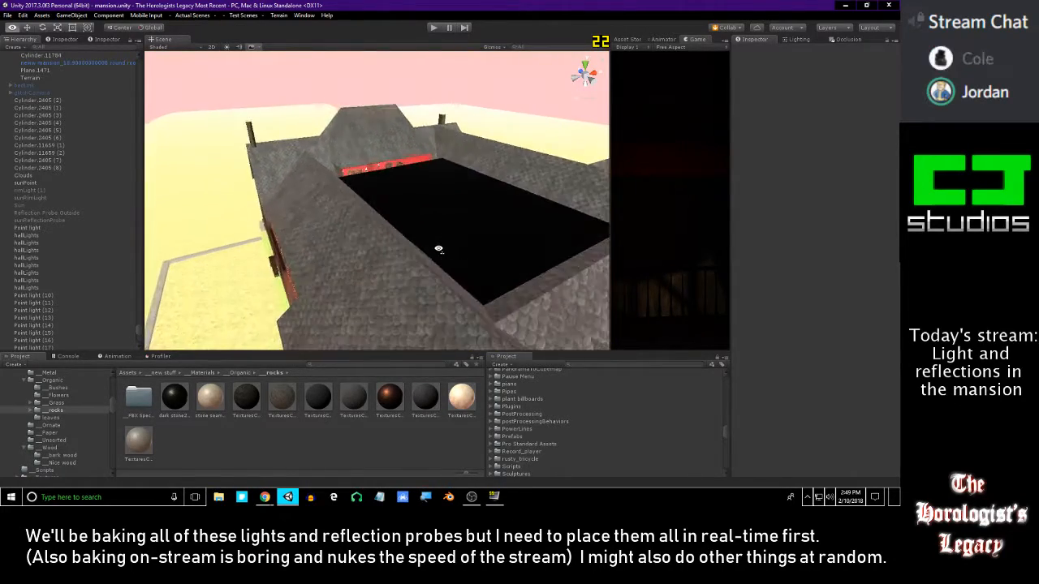
{"action": "mouse_move", "coordinate": [340, 212]}
{"action": "right_mouse_down"}
{"action": "mouse_move", "coordinate": [371, 259]}
{"action": "mouse_move", "coordinate": [361, 280]}
{"action": "mouse_move", "coordinate": [378, 196]}
{"action": "mouse_move", "coordinate": [495, 213]}
{"action": "mouse_move", "coordinate": [410, 241]}
{"action": "mouse_move", "coordinate": [346, 246]}
{"action": "mouse_move", "coordinate": [445, 173]}
{"action": "mouse_move", "coordinate": [502, 161]}
{"action": "mouse_move", "coordinate": [507, 181]}
{"action": "mouse_move", "coordinate": [531, 178]}
{"action": "mouse_move", "coordinate": [415, 193]}
{"action": "mouse_move", "coordinate": [411, 161]}
{"action": "mouse_move", "coordinate": [581, 223]}
{"action": "mouse_move", "coordinate": [570, 246]}
{"action": "mouse_move", "coordinate": [631, 235]}
{"action": "mouse_move", "coordinate": [445, 153]}
{"action": "mouse_move", "coordinate": [424, 202]}
{"action": "mouse_move", "coordinate": [349, 221]}
{"action": "mouse_move", "coordinate": [343, 241]}
{"action": "mouse_move", "coordinate": [310, 235]}
{"action": "mouse_move", "coordinate": [377, 228]}
{"action": "mouse_move", "coordinate": [421, 195]}
{"action": "mouse_move", "coordinate": [355, 223]}
{"action": "mouse_move", "coordinate": [300, 223]}
{"action": "mouse_move", "coordinate": [371, 239]}
{"action": "mouse_move", "coordinate": [378, 225]}
{"action": "mouse_move", "coordinate": [322, 216]}
{"action": "mouse_move", "coordinate": [343, 221]}
{"action": "right_mouse_up"}
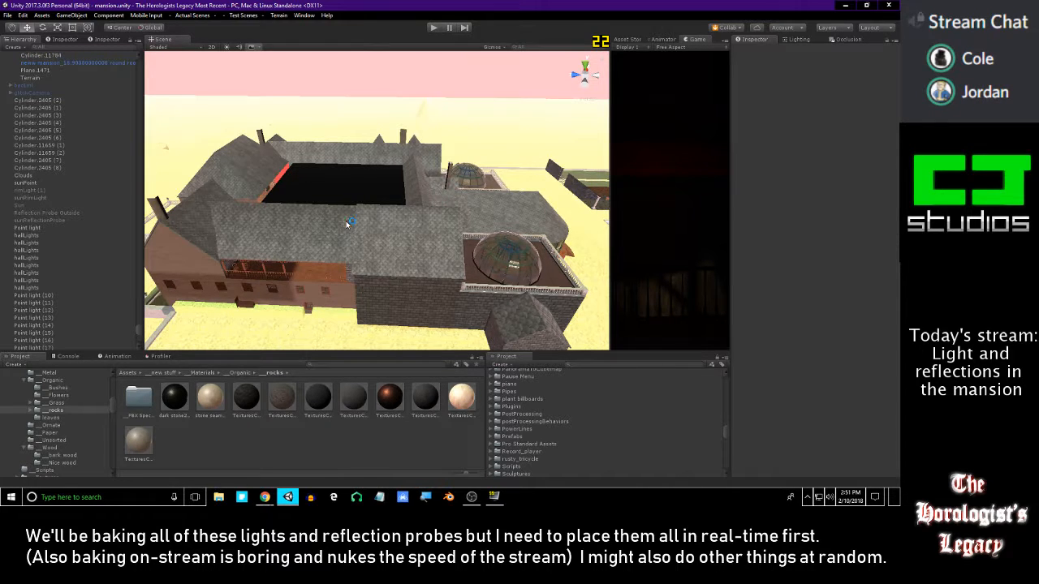
{"action": "key", "text": "alt+Tab"}
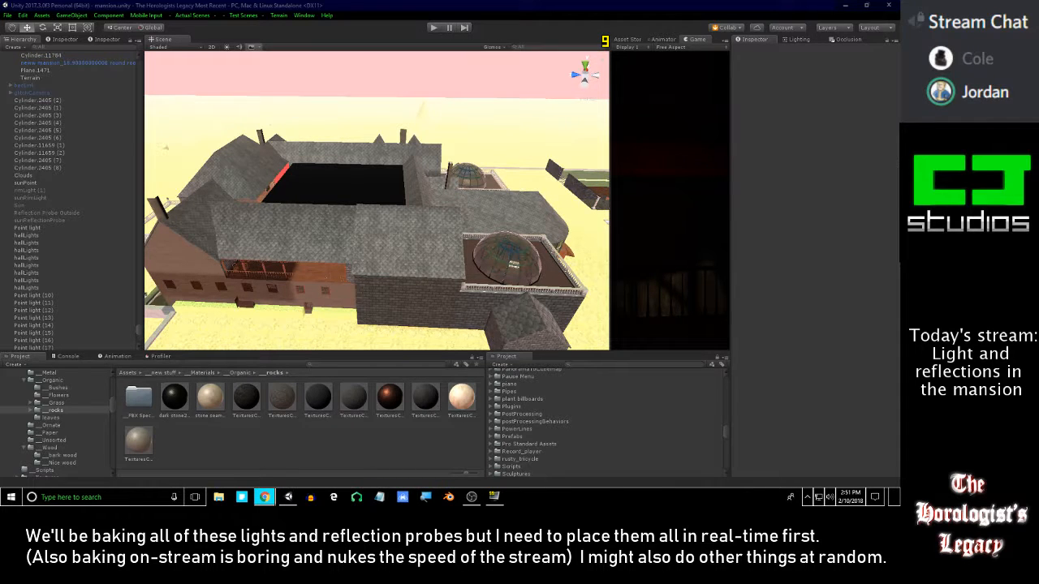
{"action": "mouse_move", "coordinate": [436, 154]}
{"action": "right_mouse_down"}
{"action": "mouse_move", "coordinate": [414, 159]}
{"action": "mouse_move", "coordinate": [448, 158]}
{"action": "right_mouse_up"}
{"action": "key", "text": "w"}
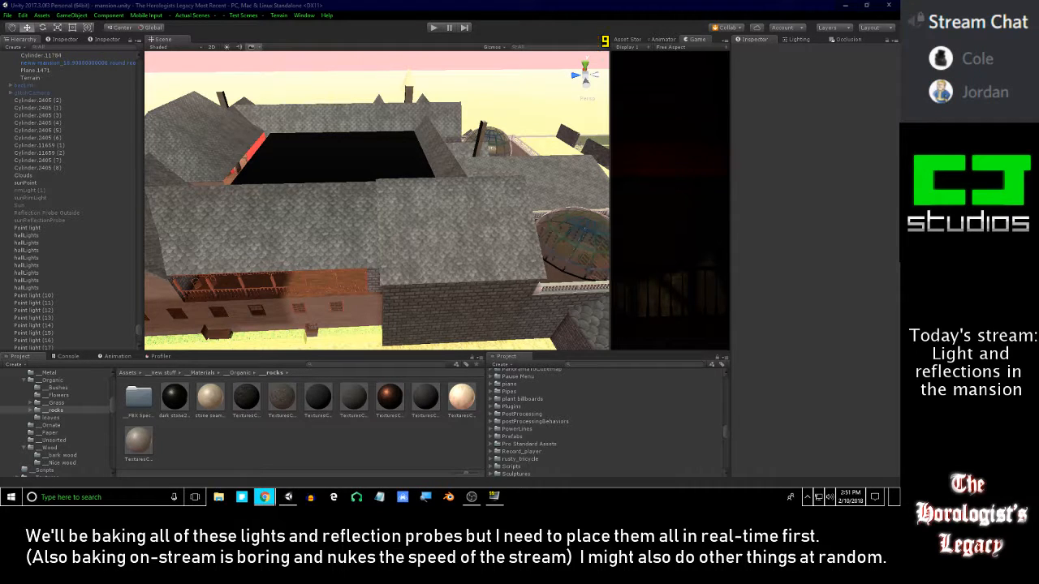
- Select the pitch-black cube covering the roof opening to inspect it, clear the selection, and view the mansion's front facade
{"action": "right_click_drag", "start_coordinate": [486, 180], "coordinate": [514, 273]}
{"action": "left_click", "coordinate": [450, 242]}
{"action": "right_click_drag", "start_coordinate": [464, 197], "coordinate": [423, 134]}
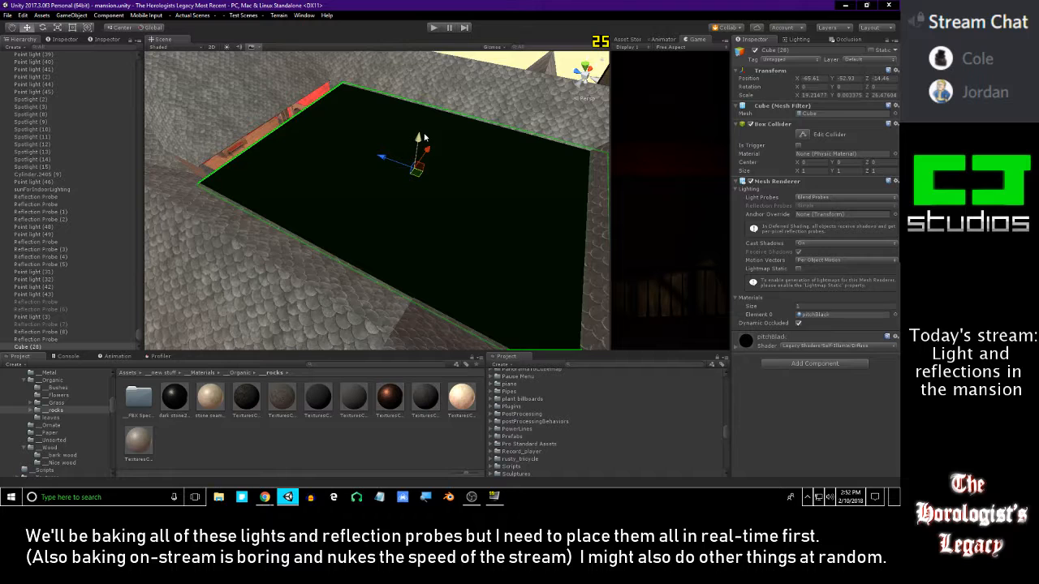
{"action": "right_click_drag", "start_coordinate": [424, 137], "coordinate": [422, 136]}
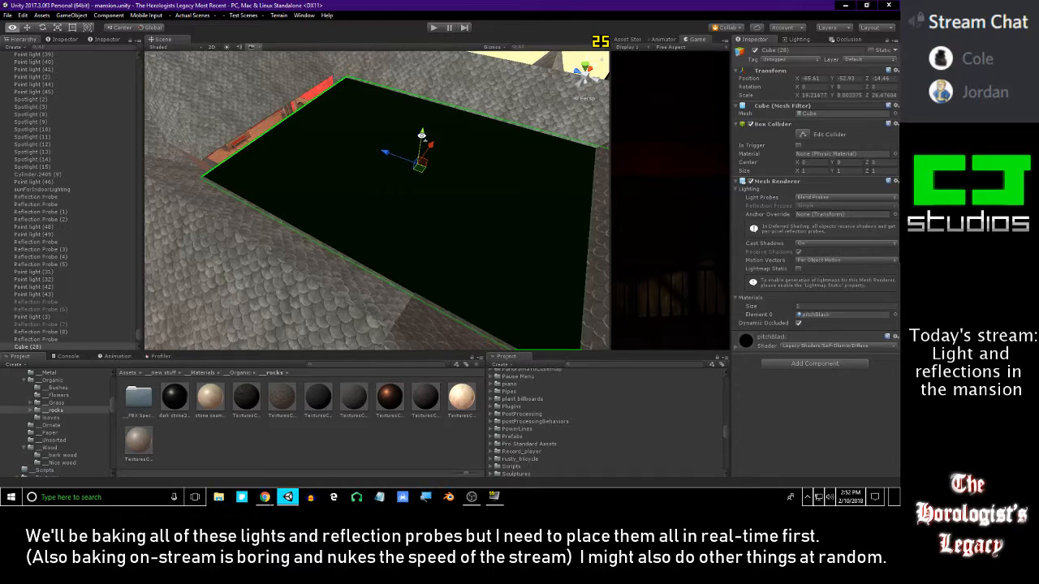
{"action": "mouse_move", "coordinate": [423, 137]}
{"action": "right_mouse_down"}
{"action": "mouse_move", "coordinate": [405, 128]}
{"action": "mouse_move", "coordinate": [396, 61]}
{"action": "mouse_move", "coordinate": [434, 136]}
{"action": "right_mouse_up"}
{"action": "key", "text": "s"}
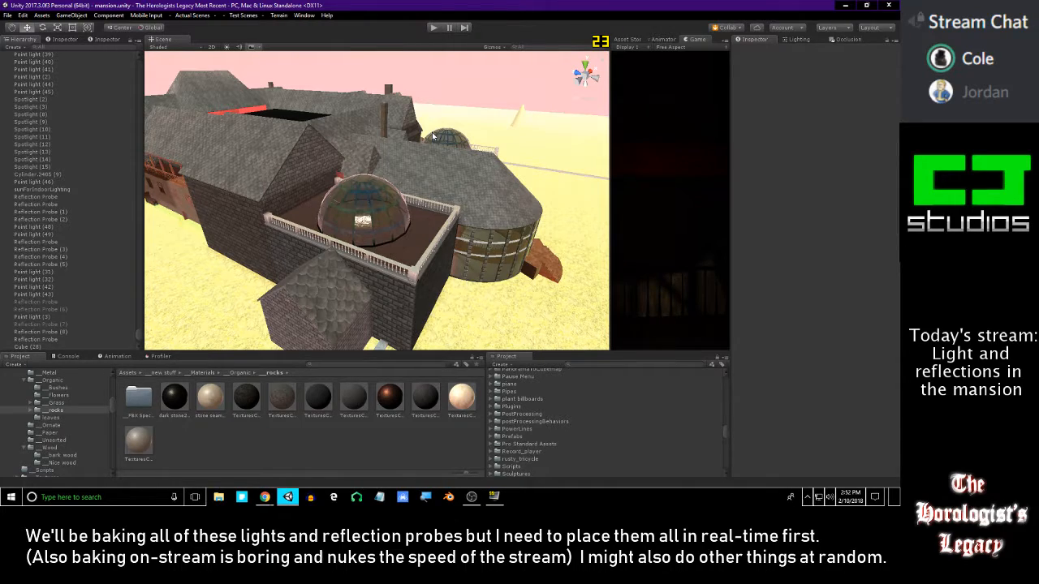
{"action": "right_click_drag", "start_coordinate": [407, 148], "coordinate": [481, 156]}
{"action": "left_click", "coordinate": [829, 497]}
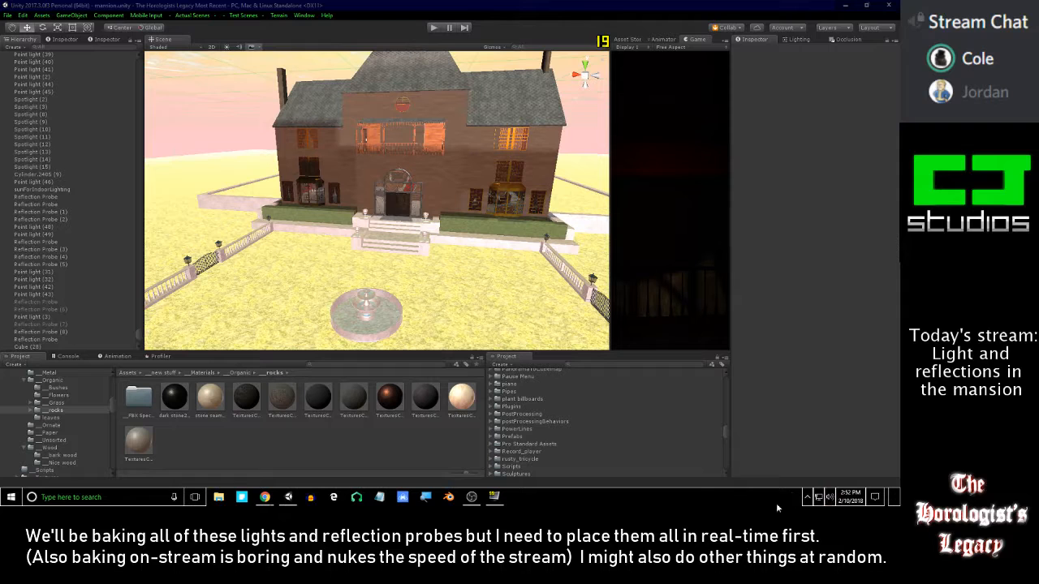
{"action": "left_click", "coordinate": [626, 422]}
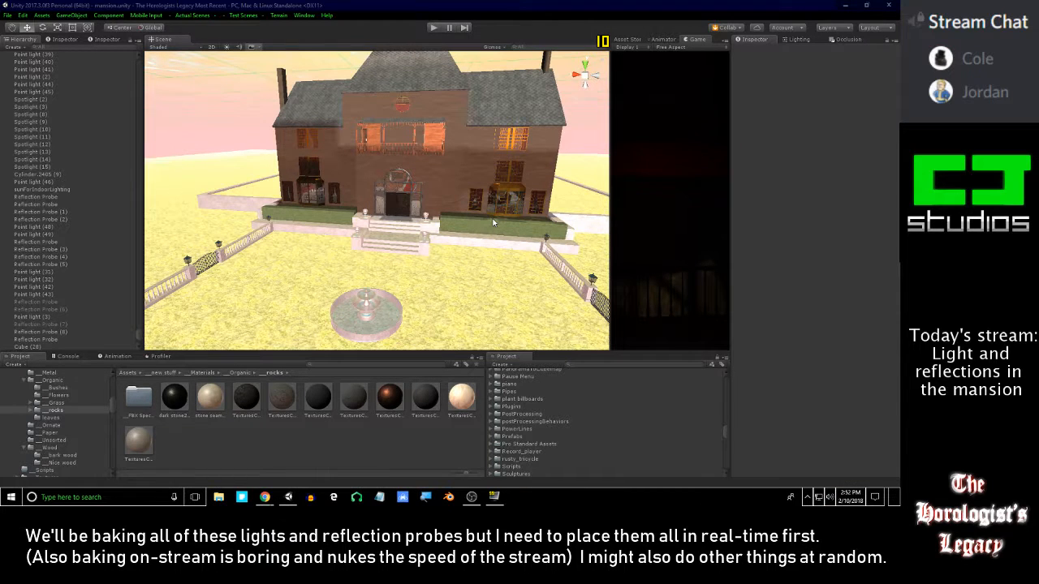
- Enter the red bedroom and go through the scene's reflection probes and lights for one that covers this room
{"action": "right_click_drag", "start_coordinate": [492, 218], "coordinate": [231, 152]}
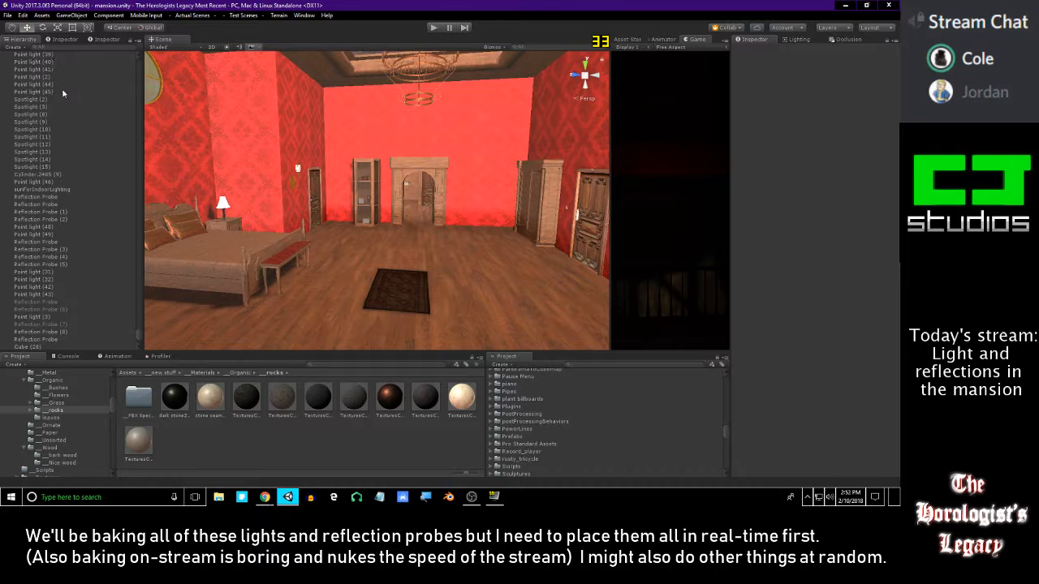
{"action": "scroll", "coordinate": [63, 94], "scroll_direction": "up", "scroll_amount": 6}
{"action": "scroll", "coordinate": [61, 243], "scroll_direction": "down", "scroll_amount": 5}
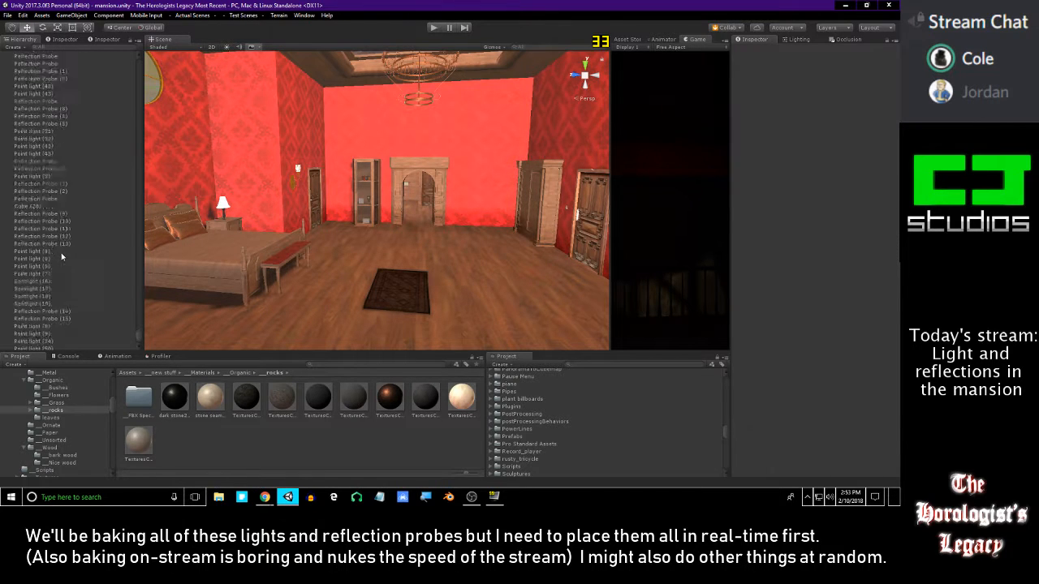
{"action": "left_click", "coordinate": [68, 294]}
{"action": "key", "text": "Down"}
{"action": "key", "text": "Down"}
{"action": "key", "text": "Down"}
{"action": "key", "text": "Down"}
{"action": "key", "text": "Down"}
{"action": "key", "text": "Down"}
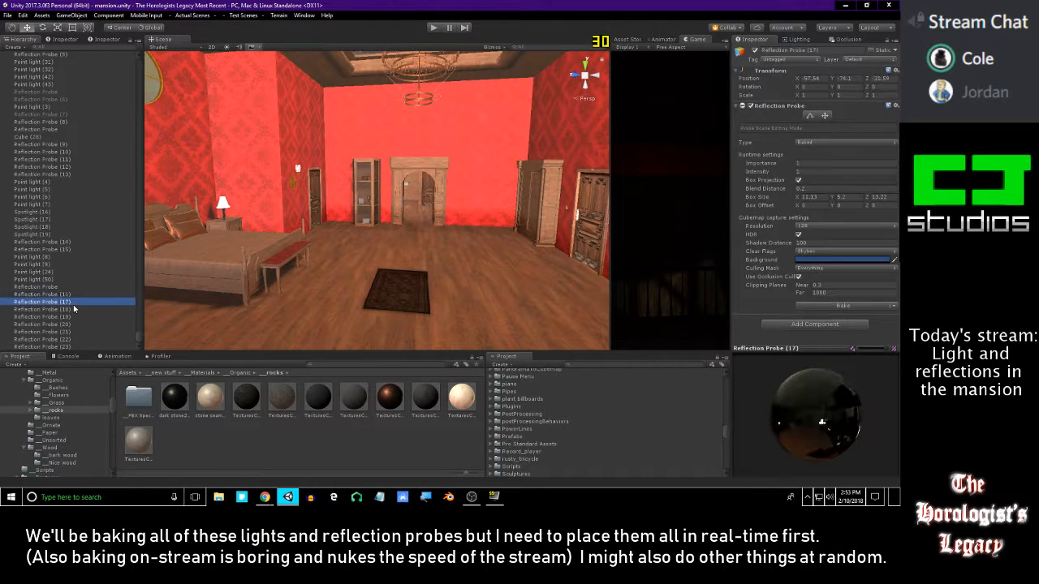
{"action": "key", "text": "Up"}
{"action": "key", "text": "Up"}
{"action": "key", "text": "Up"}
{"action": "key", "text": "Up"}
{"action": "key", "text": "Up"}
{"action": "key", "text": "Up"}
{"action": "key", "text": "Up"}
{"action": "key", "text": "Up"}
{"action": "key", "text": "Up"}
{"action": "key", "text": "Up"}
{"action": "key", "text": "Up"}
{"action": "key", "text": "Up"}
{"action": "key", "text": "Up"}
{"action": "key", "text": "Up"}
{"action": "key", "text": "Up"}
{"action": "key", "text": "Up"}
{"action": "key", "text": "Up"}
{"action": "key", "text": "Up"}
{"action": "key", "text": "Up"}
{"action": "key", "text": "Up"}
{"action": "key", "text": "Up"}
{"action": "key", "text": "Up"}
{"action": "key", "text": "Up"}
{"action": "key", "text": "Up"}
{"action": "key", "text": "Up"}
{"action": "key", "text": "Up"}
{"action": "key", "text": "Up"}
{"action": "key", "text": "Up"}
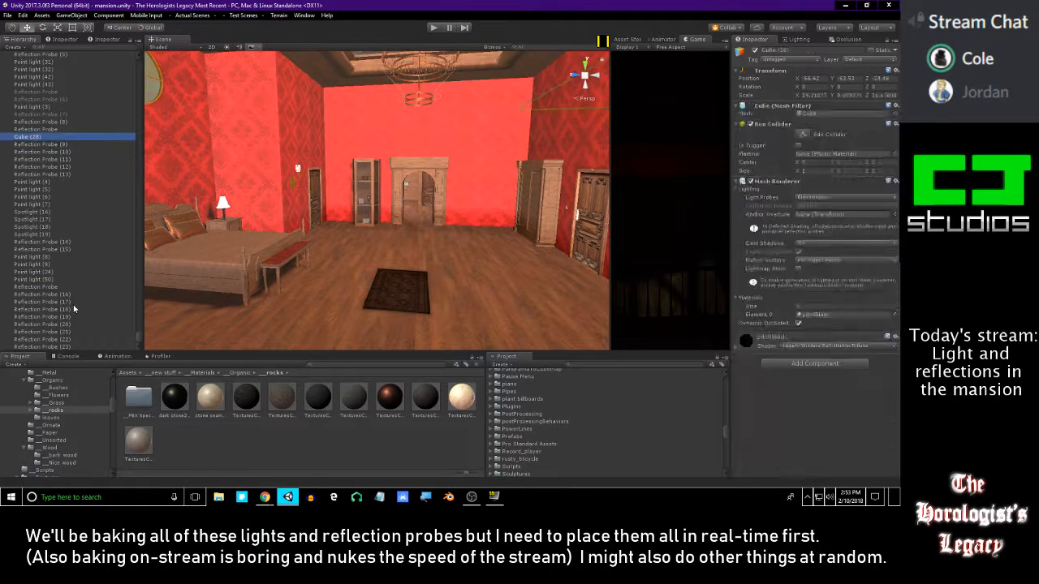
{"action": "key", "text": "Down"}
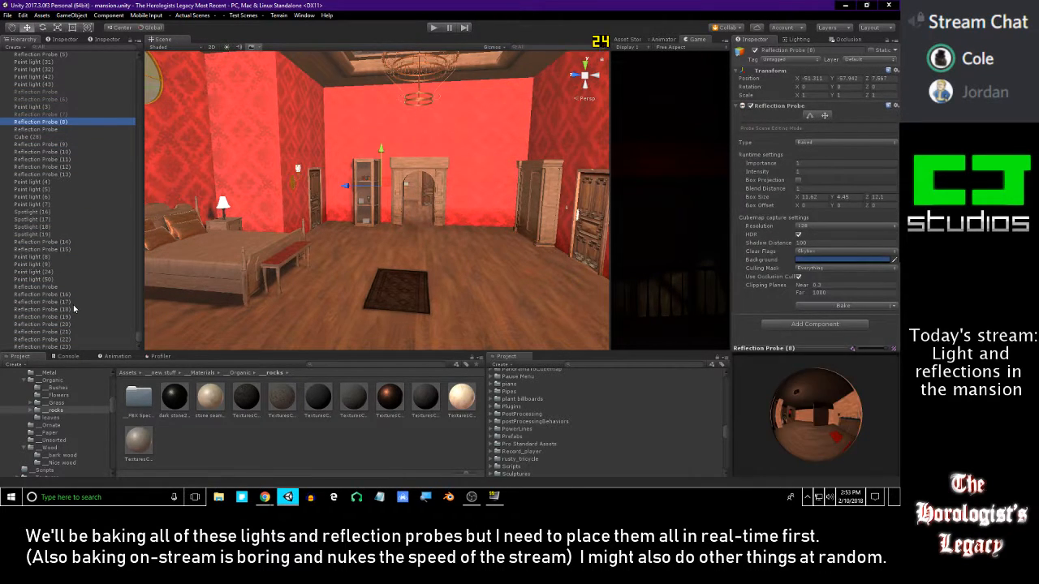
- View the red bedroom from the bed side and check the earlier reflection probes against the room
{"action": "right_click_drag", "start_coordinate": [364, 294], "coordinate": [460, 286]}
{"action": "key", "text": "s"}
{"action": "left_click", "coordinate": [48, 144]}
{"action": "key", "text": "Up"}
{"action": "key", "text": "Up"}
{"action": "key", "text": "Up"}
{"action": "key", "text": "Up"}
{"action": "key", "text": "Up"}
{"action": "key", "text": "Up"}
{"action": "key", "text": "Up"}
{"action": "key", "text": "Up"}
{"action": "key", "text": "Up"}
{"action": "key", "text": "Up"}
{"action": "key", "text": "Up"}
{"action": "key", "text": "Up"}
{"action": "key", "text": "Up"}
{"action": "key", "text": "Up"}
{"action": "key", "text": "Up"}
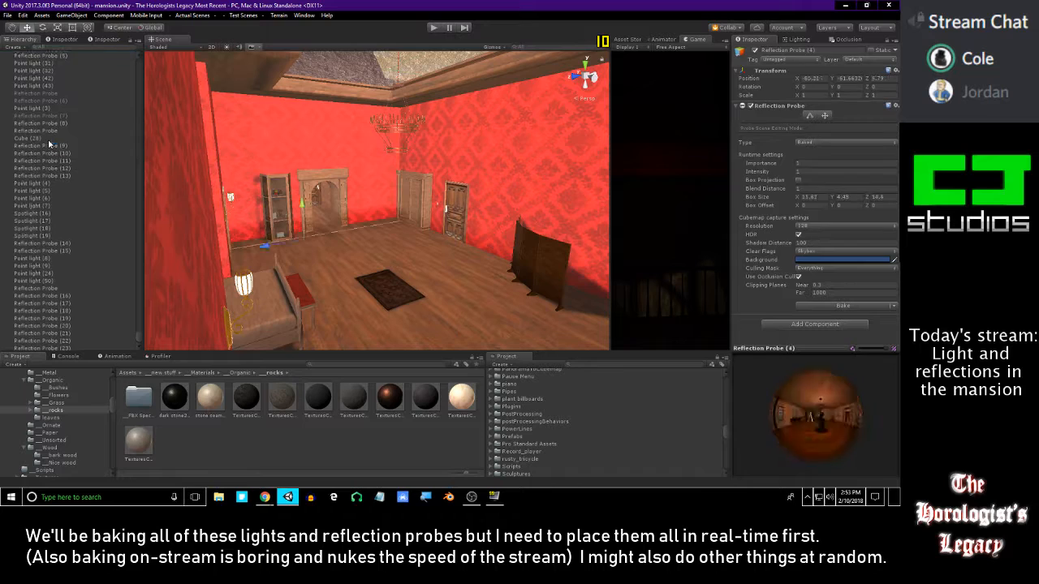
{"action": "key", "text": "Down"}
{"action": "key", "text": "Down"}
{"action": "key", "text": "Down"}
{"action": "key", "text": "Down"}
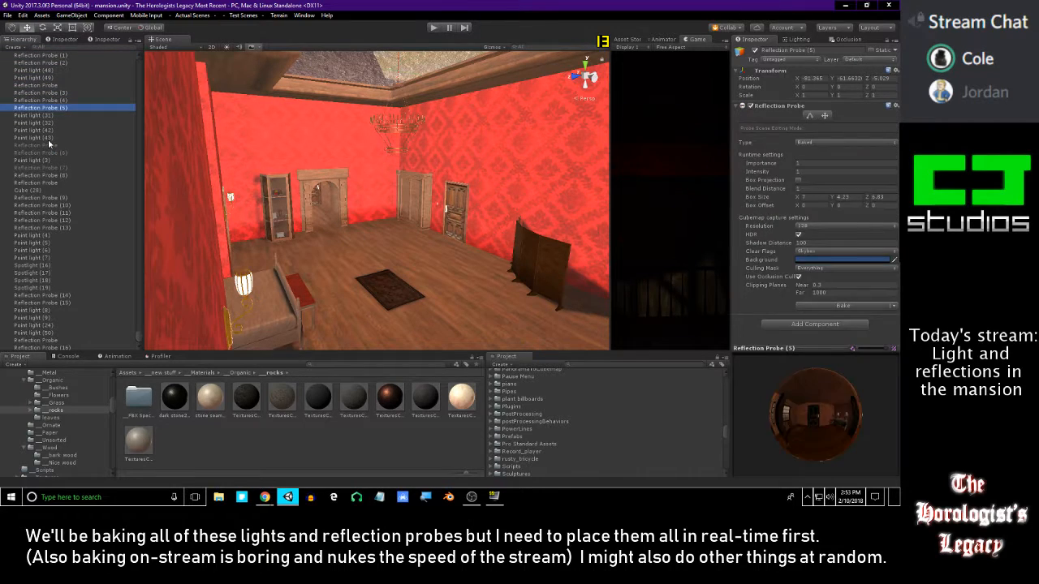
- Filter the scene objects by "ref" and check the position of each reflection probe, ending on Reflection Probe (23)
{"action": "left_click", "coordinate": [53, 47]}
{"action": "type", "text": "ref"}
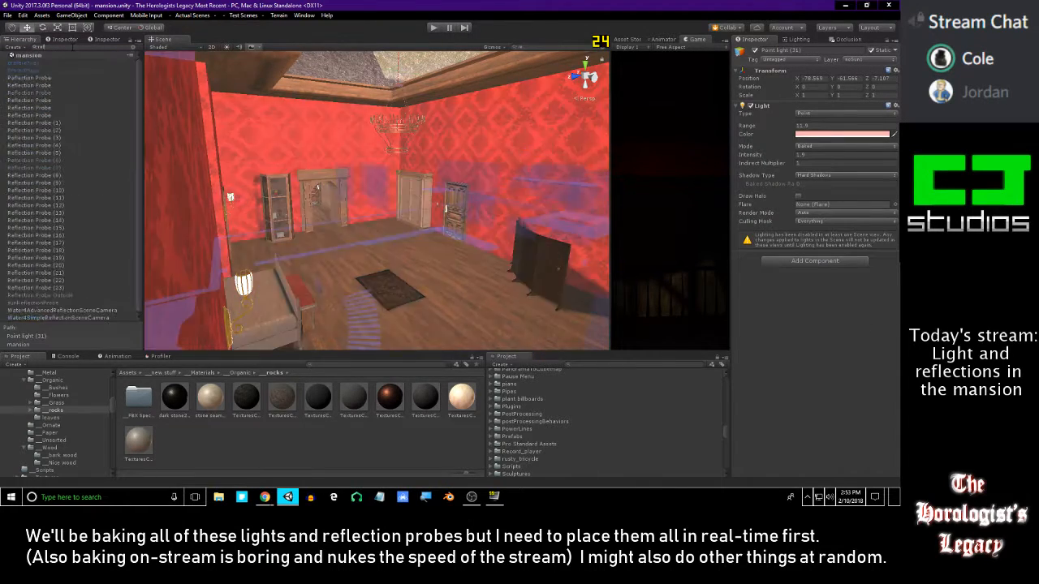
{"action": "left_click", "coordinate": [53, 78]}
{"action": "key", "text": "Down"}
{"action": "key", "text": "Up"}
{"action": "right_click_drag", "start_coordinate": [279, 142], "coordinate": [411, 154]}
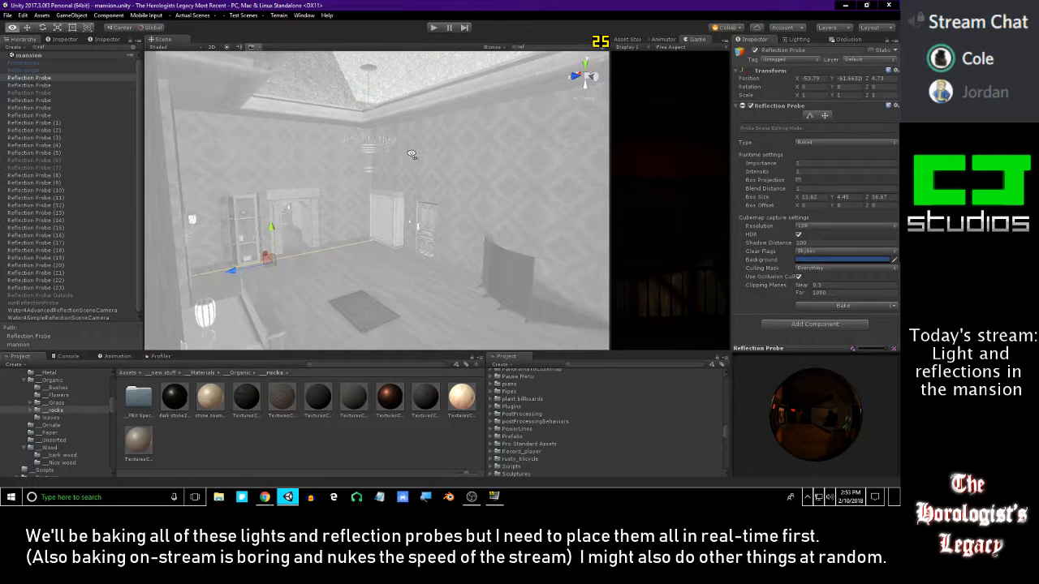
{"action": "left_click", "coordinate": [56, 84]}
{"action": "key", "text": "Down"}
{"action": "key", "text": "Down"}
{"action": "key", "text": "Down"}
{"action": "key", "text": "Down"}
{"action": "key", "text": "Down"}
{"action": "key", "text": "Down"}
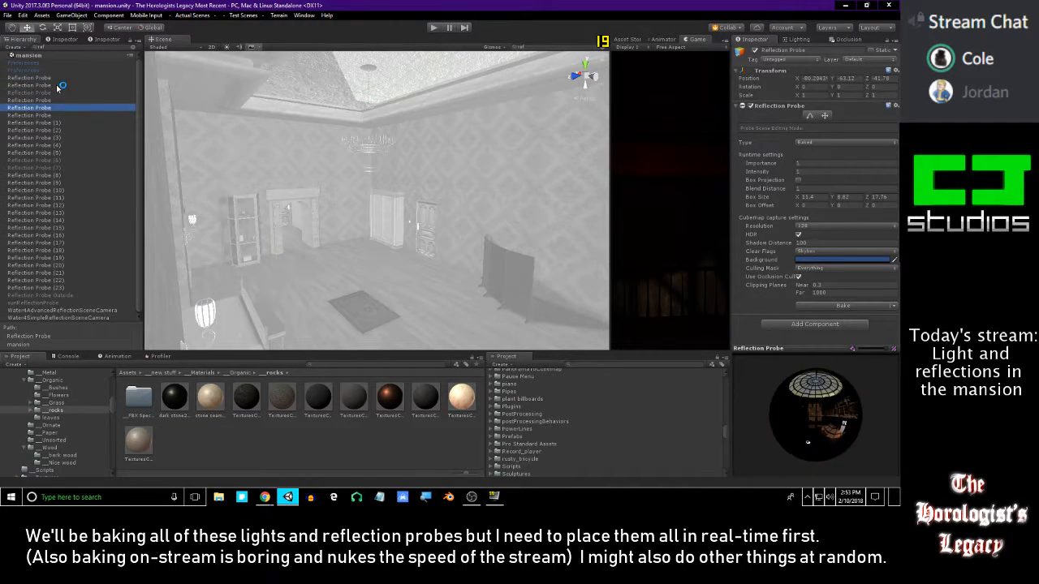
{"action": "key", "text": "Down"}
{"action": "key", "text": "Down"}
{"action": "key", "text": "Down"}
{"action": "key", "text": "Down"}
{"action": "key", "text": "Down"}
{"action": "key", "text": "Down"}
{"action": "key", "text": "Down"}
{"action": "key", "text": "Down"}
{"action": "key", "text": "Down"}
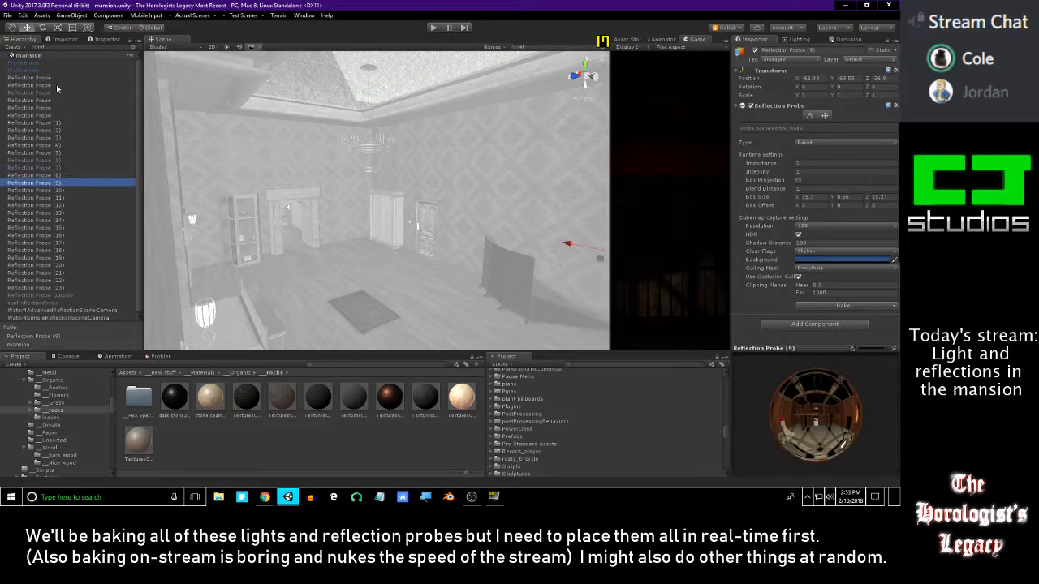
{"action": "key", "text": "Down"}
{"action": "key", "text": "Down"}
{"action": "key", "text": "Down"}
{"action": "key", "text": "Down"}
{"action": "key", "text": "Down"}
{"action": "key", "text": "Down"}
{"action": "key", "text": "Down"}
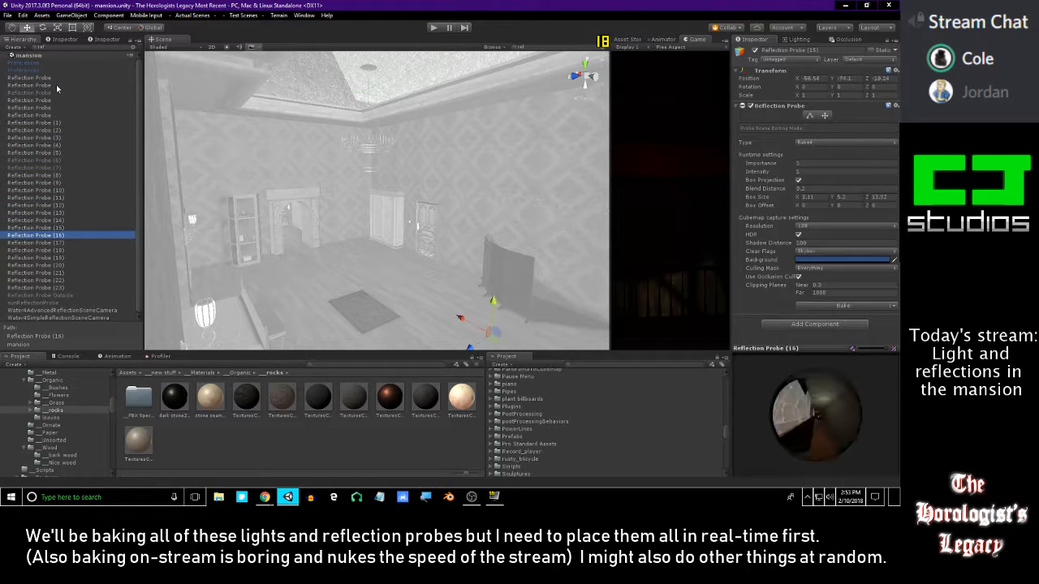
{"action": "key", "text": "Down"}
{"action": "key", "text": "Down"}
{"action": "key", "text": "Down"}
{"action": "key", "text": "Down"}
{"action": "key", "text": "Down"}
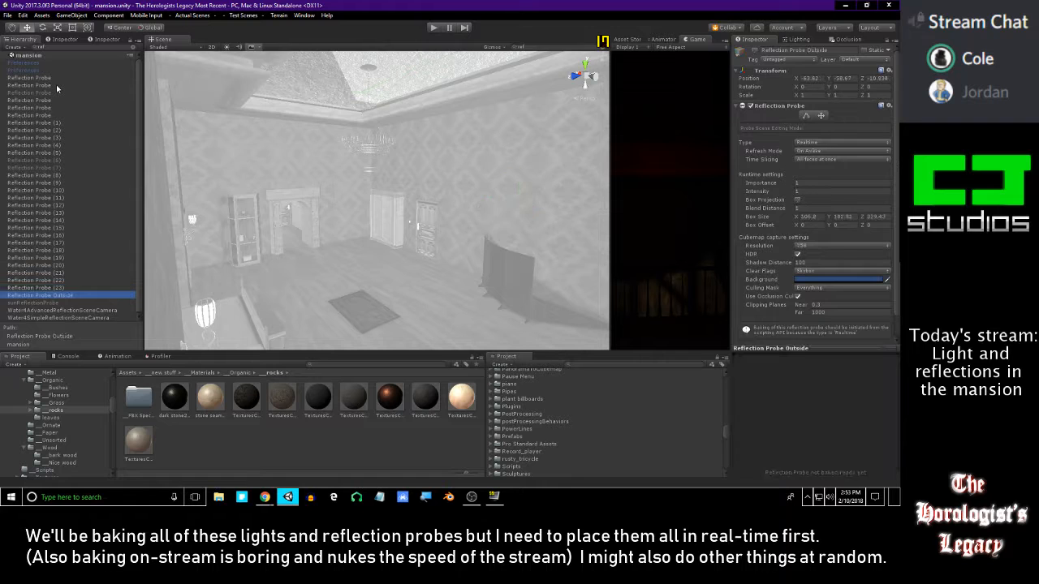
{"action": "key", "text": "Down"}
{"action": "key", "text": "Down"}
{"action": "key", "text": "Up"}
{"action": "key", "text": "Up"}
{"action": "right_click_drag", "start_coordinate": [324, 144], "coordinate": [326, 144]}
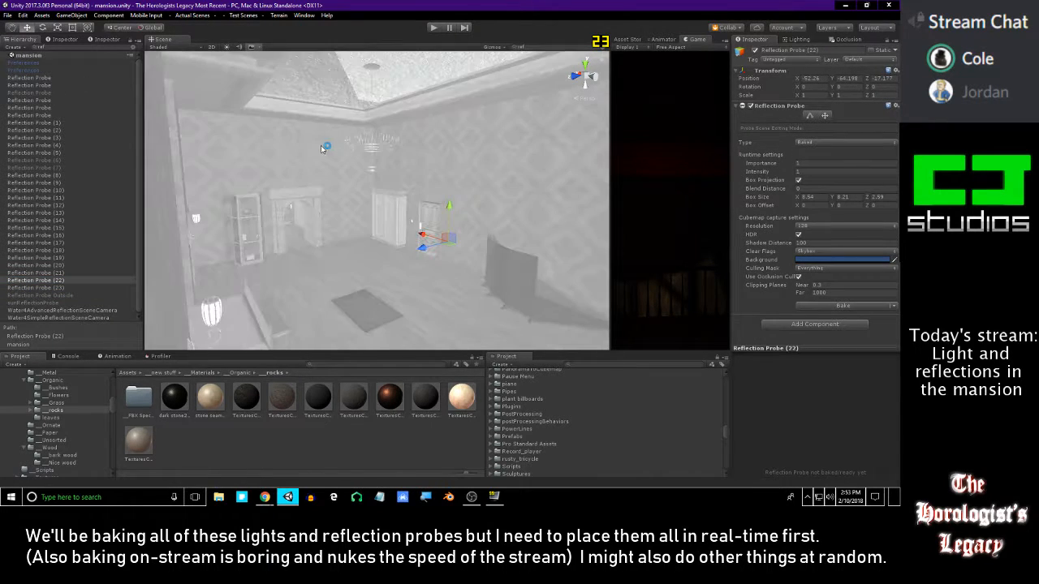
{"action": "left_click", "coordinate": [55, 288]}
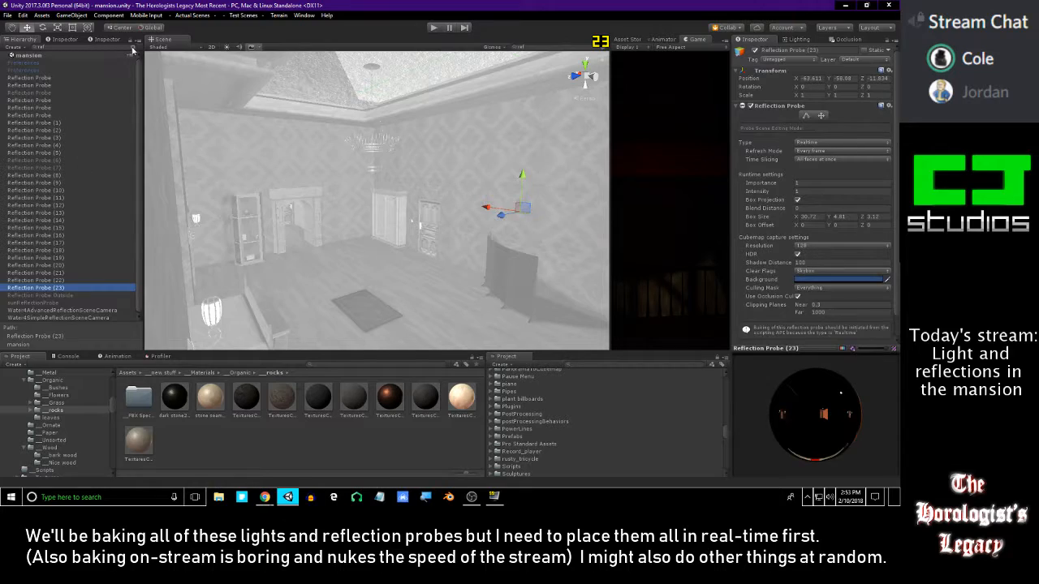
- Clear the object filter, duplicate Reflection Probe (23), and move the copy into the red bedroom at about Z 4.52
{"action": "left_click", "coordinate": [132, 50]}
{"action": "right_click_drag", "start_coordinate": [294, 134], "coordinate": [115, 172]}
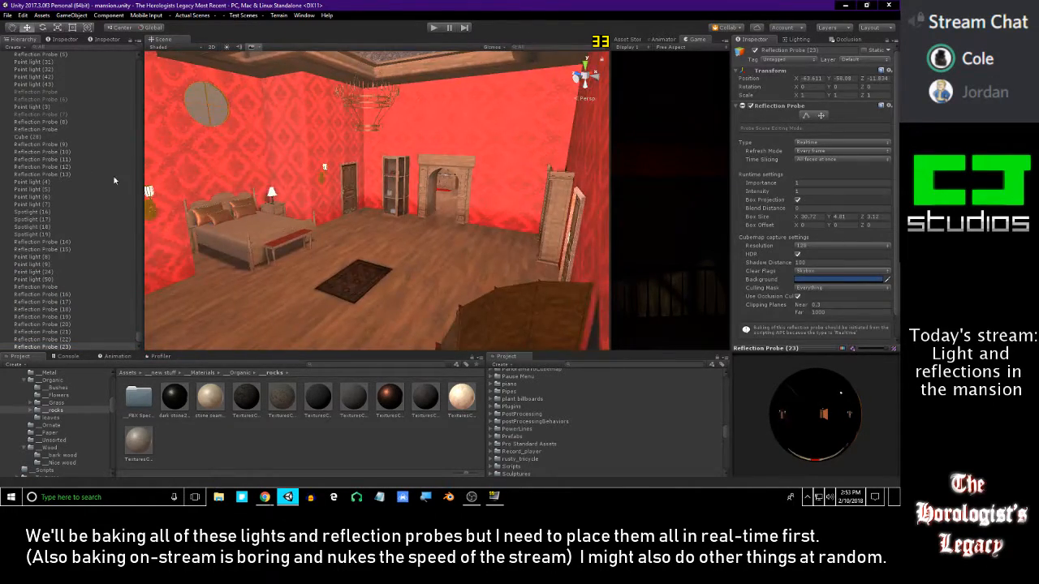
{"action": "key", "text": "f"}
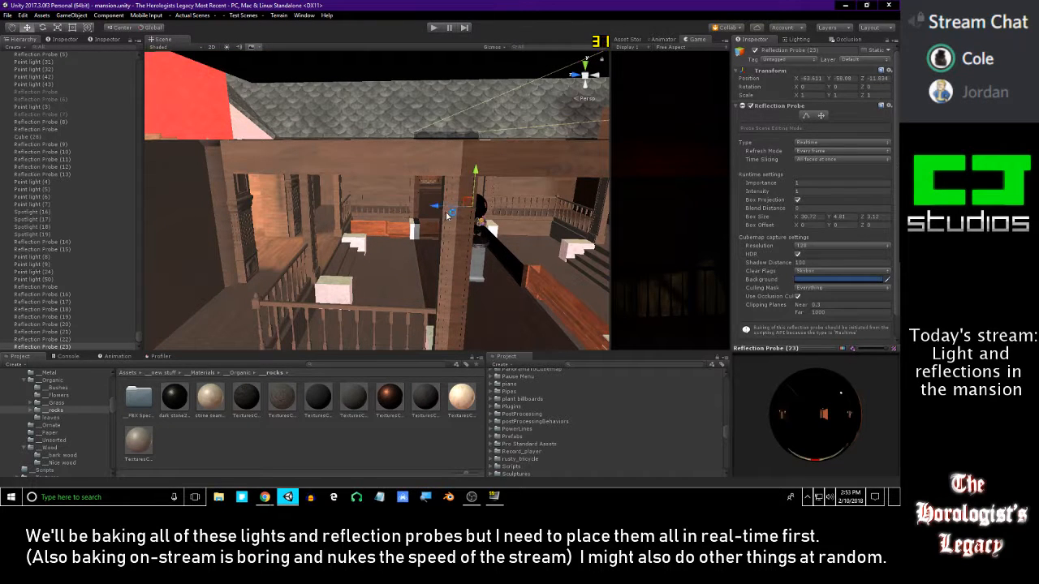
{"action": "key", "text": "ctrl+d"}
{"action": "right_click_drag", "start_coordinate": [441, 224], "coordinate": [319, 250]}
{"action": "left_click_drag", "start_coordinate": [319, 250], "coordinate": [534, 191]}
{"action": "right_click_drag", "start_coordinate": [360, 189], "coordinate": [403, 179]}
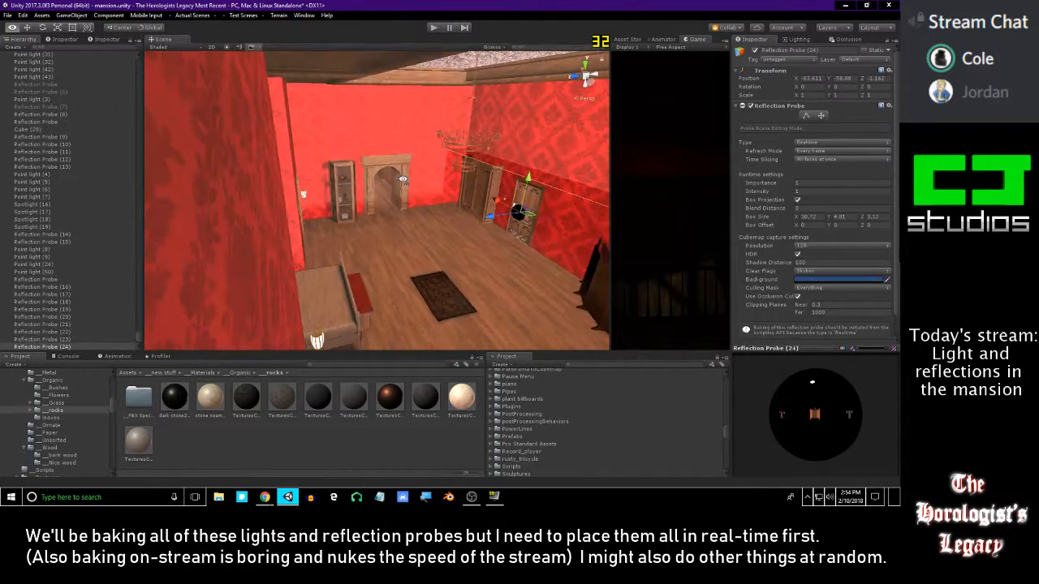
{"action": "left_click_drag", "start_coordinate": [492, 217], "coordinate": [393, 242]}
{"action": "right_click_drag", "start_coordinate": [395, 244], "coordinate": [276, 173]}
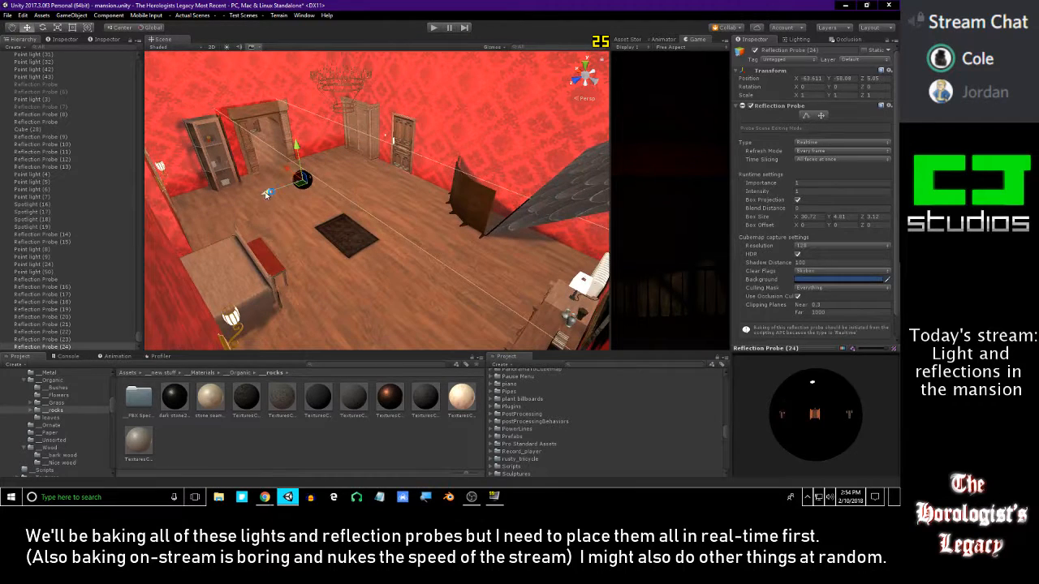
{"action": "left_click_drag", "start_coordinate": [266, 193], "coordinate": [278, 189]}
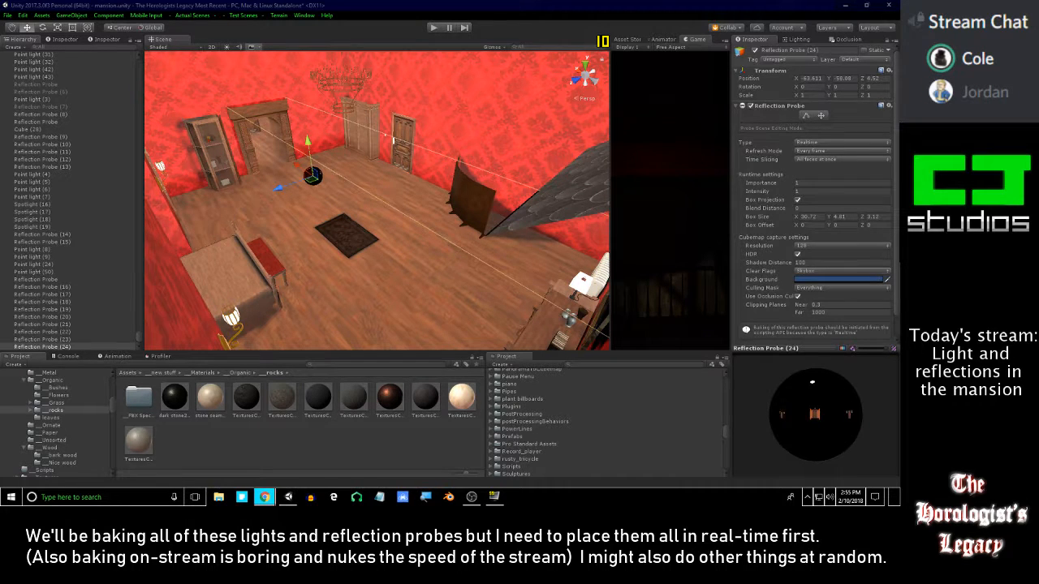
- Raise the bedroom probe to about Y -55.56 and shift it across the room to about X -66.4
{"action": "middle_click_drag", "start_coordinate": [431, 186], "coordinate": [430, 188]}
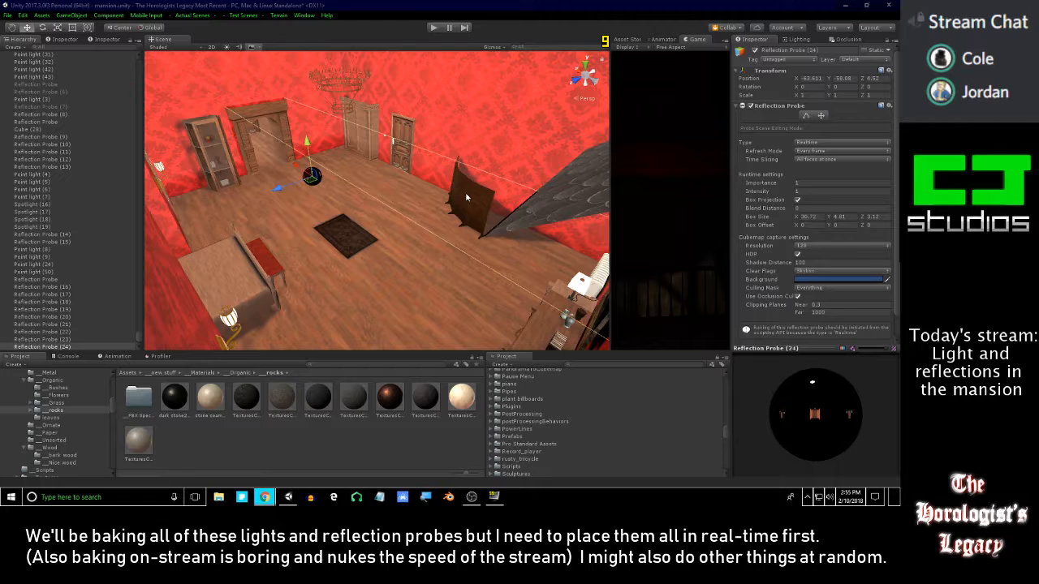
{"action": "left_click_drag", "start_coordinate": [466, 196], "coordinate": [375, 115], "text": "alt"}
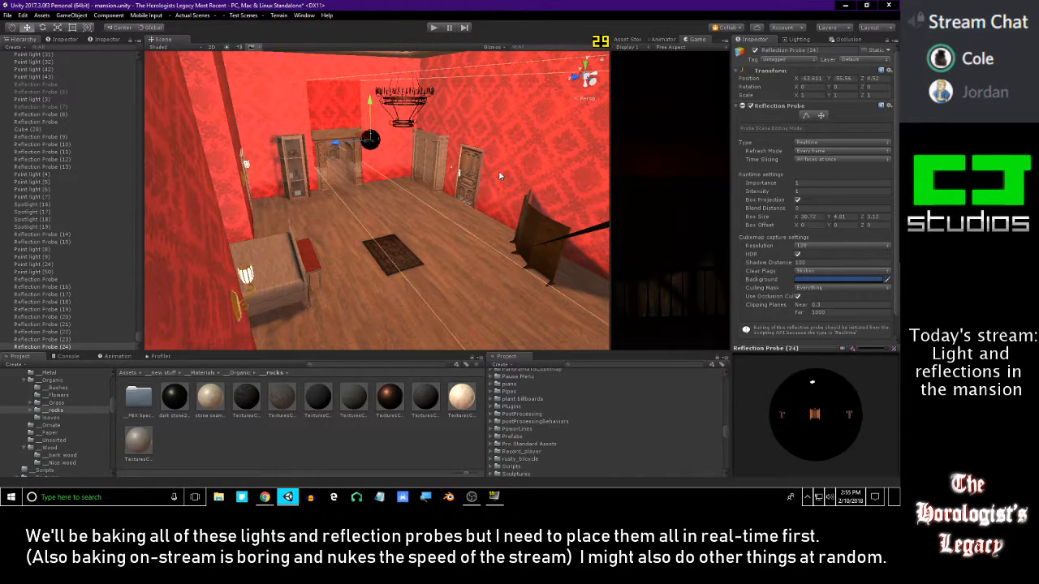
{"action": "scroll", "coordinate": [487, 171], "scroll_direction": "down", "scroll_amount": 2}
{"action": "scroll", "coordinate": [493, 169], "scroll_direction": "up", "scroll_amount": 3}
{"action": "right_click_drag", "start_coordinate": [497, 168], "coordinate": [490, 127]}
{"action": "left_click_drag", "start_coordinate": [488, 133], "coordinate": [519, 130]}
{"action": "right_click_drag", "start_coordinate": [519, 130], "coordinate": [525, 169]}
{"action": "key", "text": "ctrl+z"}
{"action": "left_click_drag", "start_coordinate": [552, 131], "coordinate": [409, 129]}
{"action": "right_click_drag", "start_coordinate": [410, 130], "coordinate": [300, 135]}
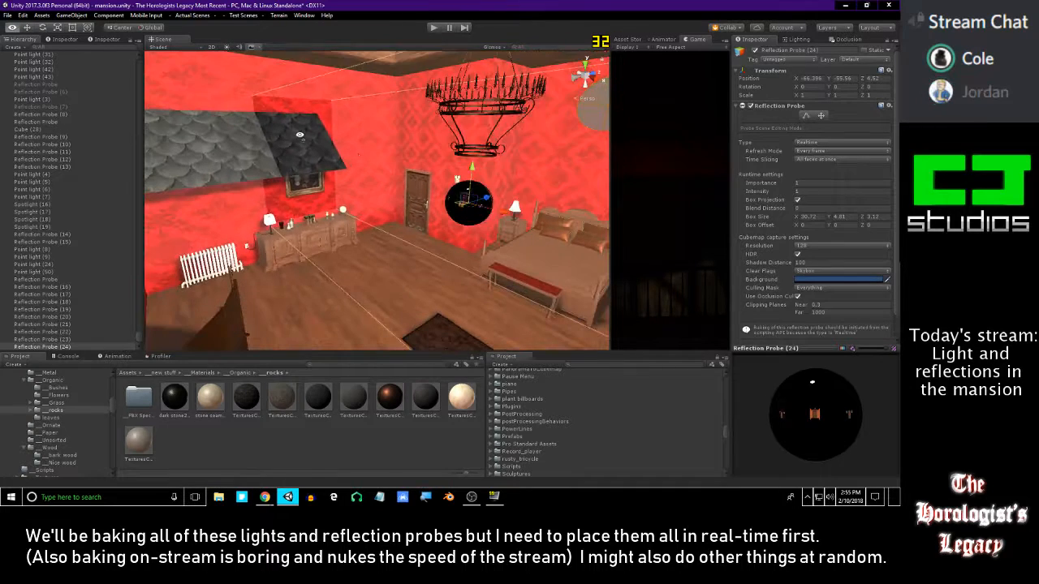
- Reduce the bedroom probe's box size X to about 16.4 and move the probe to about Z 5.85
{"action": "left_click_drag", "start_coordinate": [797, 217], "coordinate": [685, 222]}
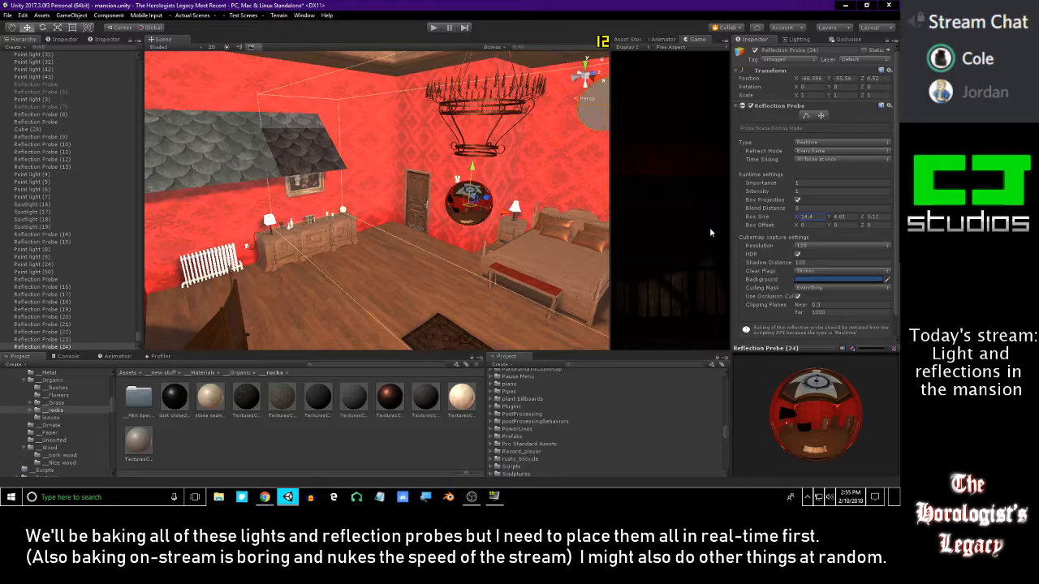
{"action": "mouse_move", "coordinate": [443, 208]}
{"action": "right_mouse_down"}
{"action": "mouse_move", "coordinate": [462, 214]}
{"action": "mouse_move", "coordinate": [407, 231]}
{"action": "mouse_move", "coordinate": [425, 217]}
{"action": "right_mouse_up"}
{"action": "left_click_drag", "start_coordinate": [401, 178], "coordinate": [448, 172]}
{"action": "right_click_drag", "start_coordinate": [448, 172], "coordinate": [399, 189]}
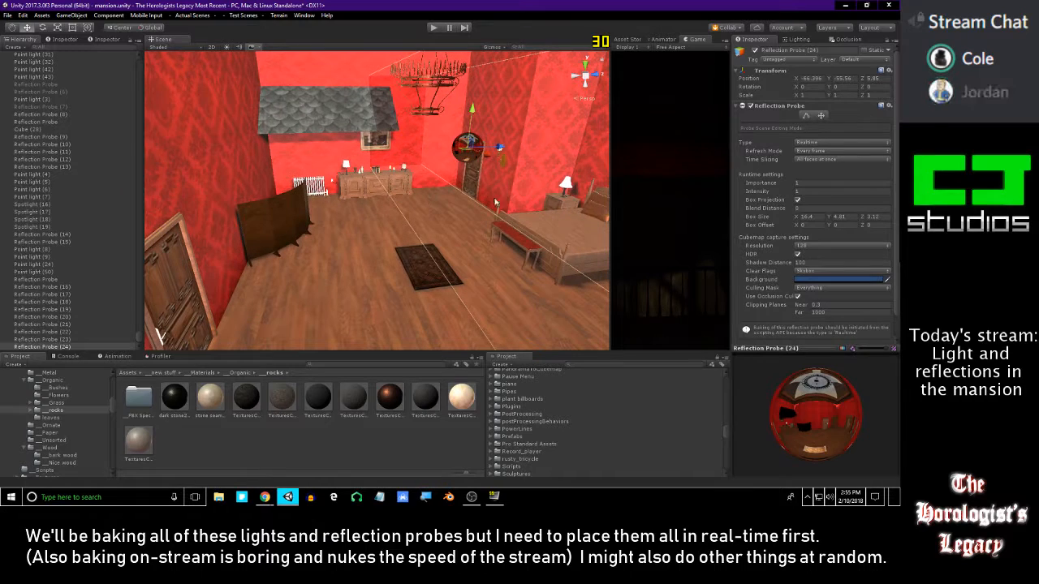
- Set the bedroom probe's box size Y to about 8.92 and raise the probe to about Y -55.19
{"action": "left_click_drag", "start_coordinate": [829, 219], "coordinate": [848, 218]}
{"action": "right_click_drag", "start_coordinate": [430, 207], "coordinate": [444, 158]}
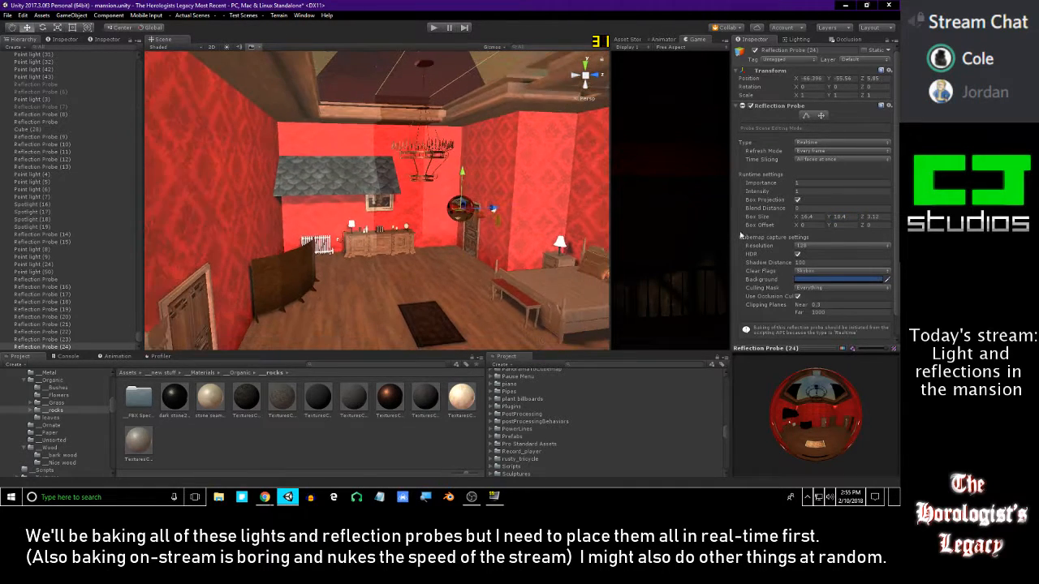
{"action": "left_click_drag", "start_coordinate": [828, 219], "coordinate": [808, 224]}
{"action": "left_click_drag", "start_coordinate": [459, 171], "coordinate": [482, 159]}
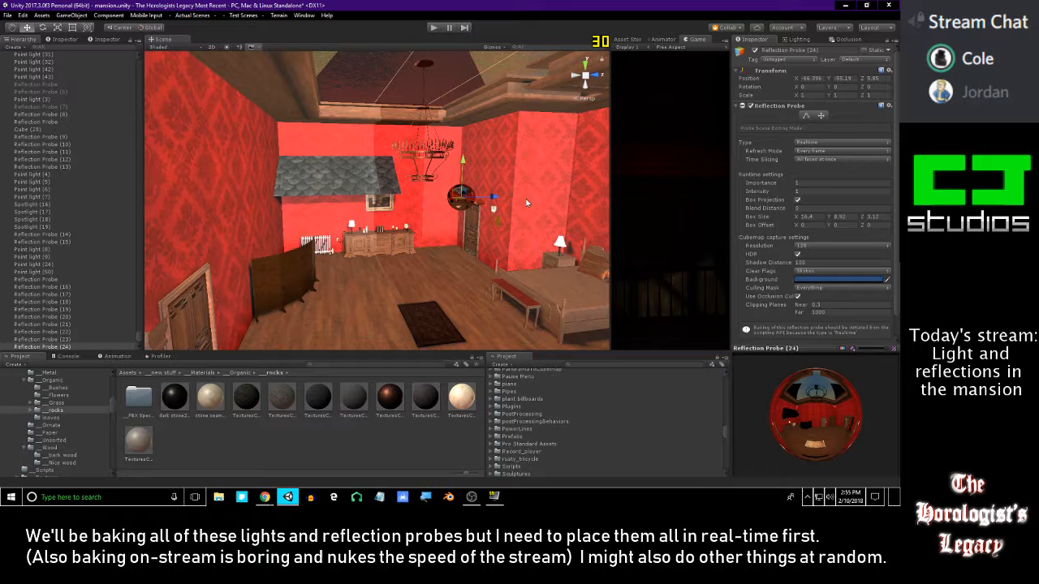
- Set the bedroom probe's box size Z to about 10.9 and move the probe to about Z 4.38
{"action": "right_click_drag", "start_coordinate": [479, 208], "coordinate": [490, 213]}
{"action": "left_click_drag", "start_coordinate": [866, 218], "coordinate": [115, 222]}
{"action": "right_click_drag", "start_coordinate": [318, 219], "coordinate": [375, 240]}
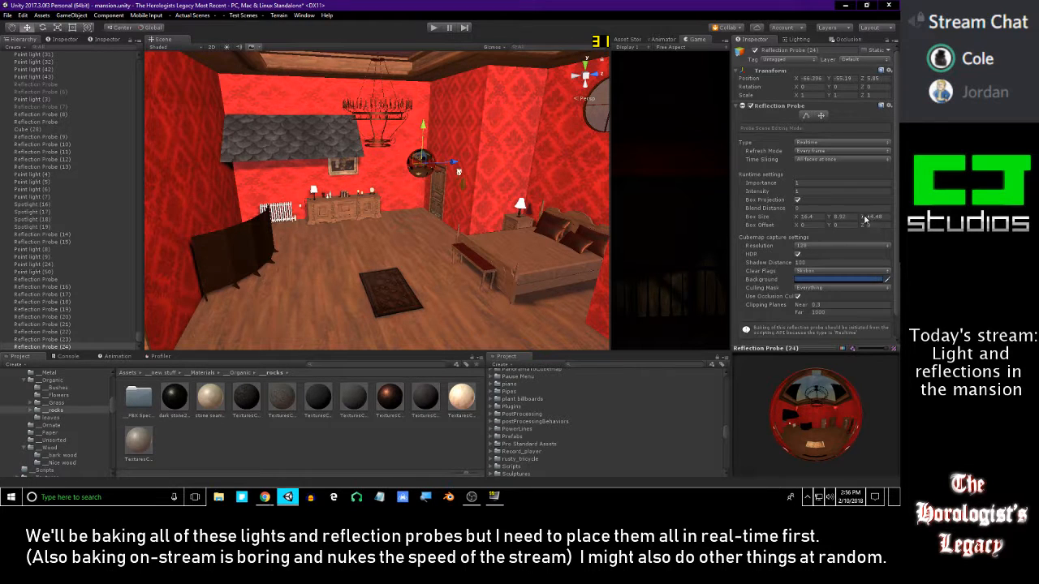
{"action": "left_click_drag", "start_coordinate": [865, 218], "coordinate": [844, 221]}
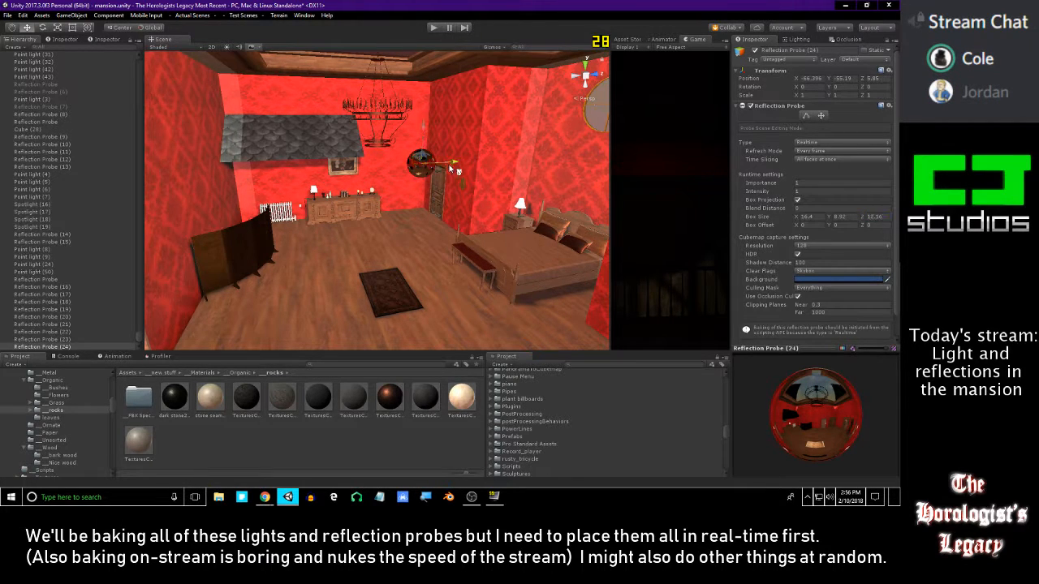
{"action": "left_click_drag", "start_coordinate": [454, 169], "coordinate": [416, 169]}
{"action": "left_click_drag", "start_coordinate": [865, 219], "coordinate": [859, 222]}
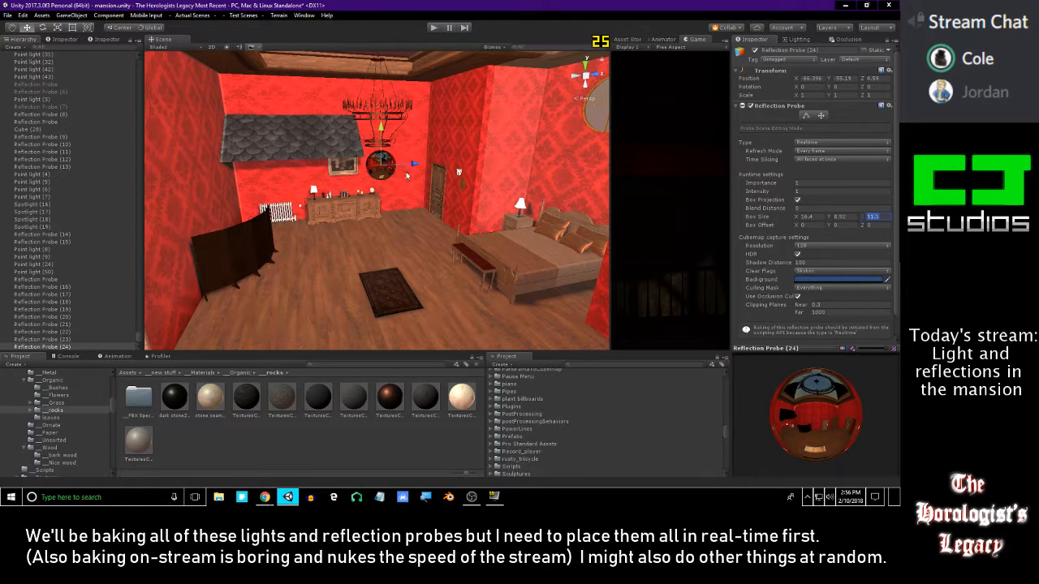
{"action": "left_click_drag", "start_coordinate": [412, 166], "coordinate": [407, 169]}
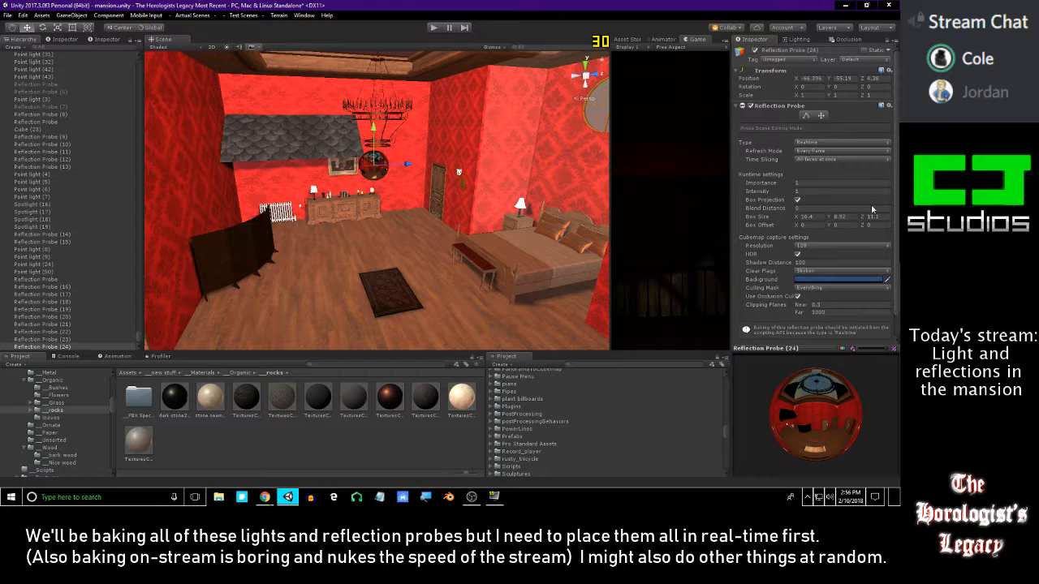
{"action": "left_click_drag", "start_coordinate": [861, 220], "coordinate": [860, 221]}
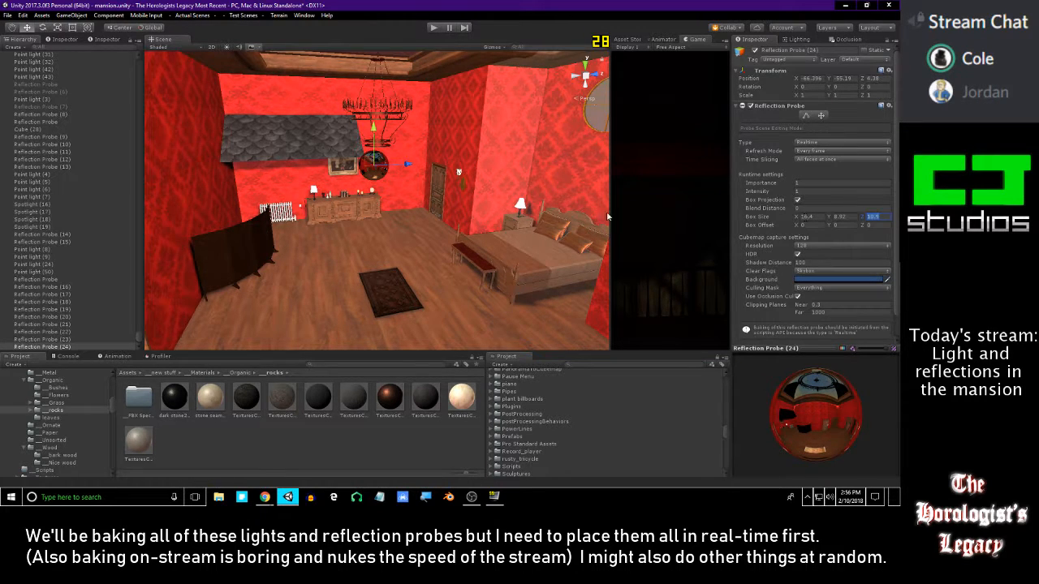
- Go through the reflection probes from Reflection Probe (10) to Reflection Probe (24) to find the one covering the room beyond the arch
{"action": "right_click_drag", "start_coordinate": [436, 187], "coordinate": [510, 150]}
{"action": "key", "text": "w"}
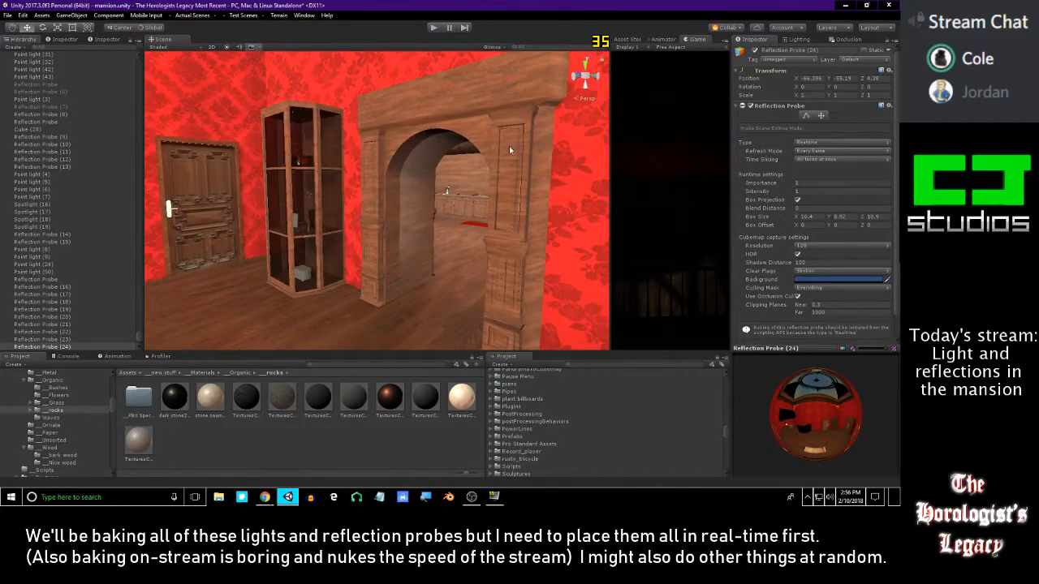
{"action": "left_click", "coordinate": [57, 144]}
{"action": "key", "text": "Down"}
{"action": "key", "text": "Down"}
{"action": "key", "text": "Down"}
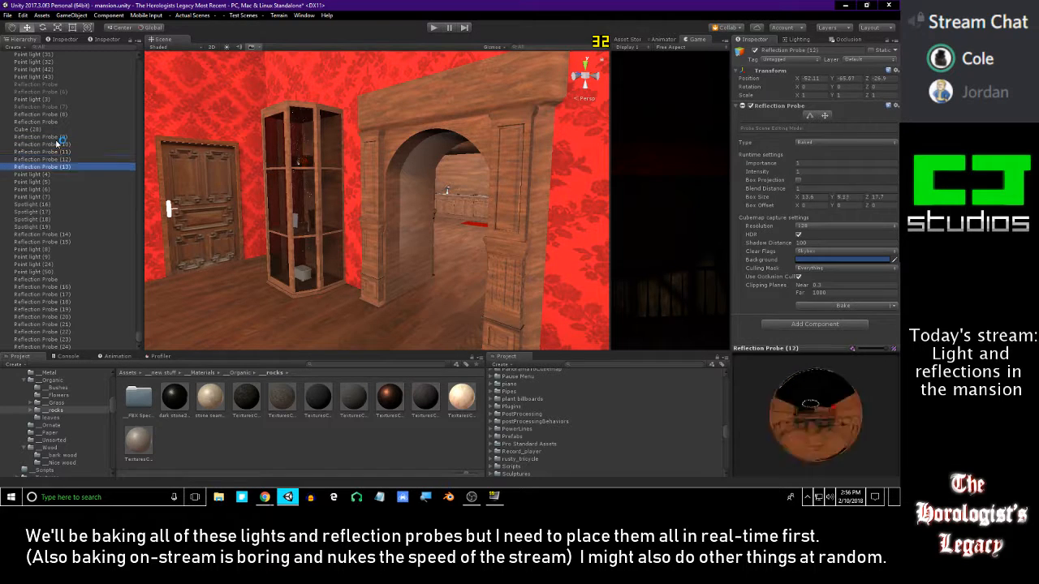
{"action": "key", "text": "Down"}
{"action": "key", "text": "Down"}
{"action": "key", "text": "Down"}
{"action": "key", "text": "Down"}
{"action": "key", "text": "Down"}
{"action": "key", "text": "Down"}
{"action": "key", "text": "Down"}
{"action": "key", "text": "Down"}
{"action": "key", "text": "Down"}
{"action": "key", "text": "Down"}
{"action": "key", "text": "Down"}
{"action": "key", "text": "Down"}
{"action": "key", "text": "Down"}
{"action": "key", "text": "Down"}
{"action": "key", "text": "Down"}
{"action": "key", "text": "Down"}
{"action": "key", "text": "Down"}
{"action": "key", "text": "Down"}
{"action": "key", "text": "Down"}
{"action": "key", "text": "Down"}
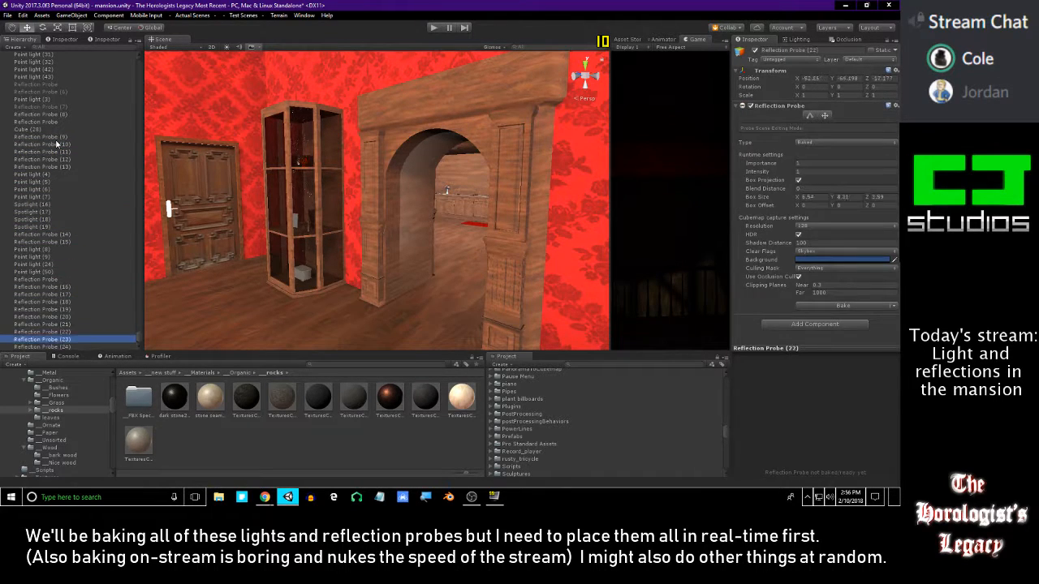
{"action": "key", "text": "Down"}
{"action": "scroll", "coordinate": [103, 202], "scroll_direction": "up", "scroll_amount": 5}
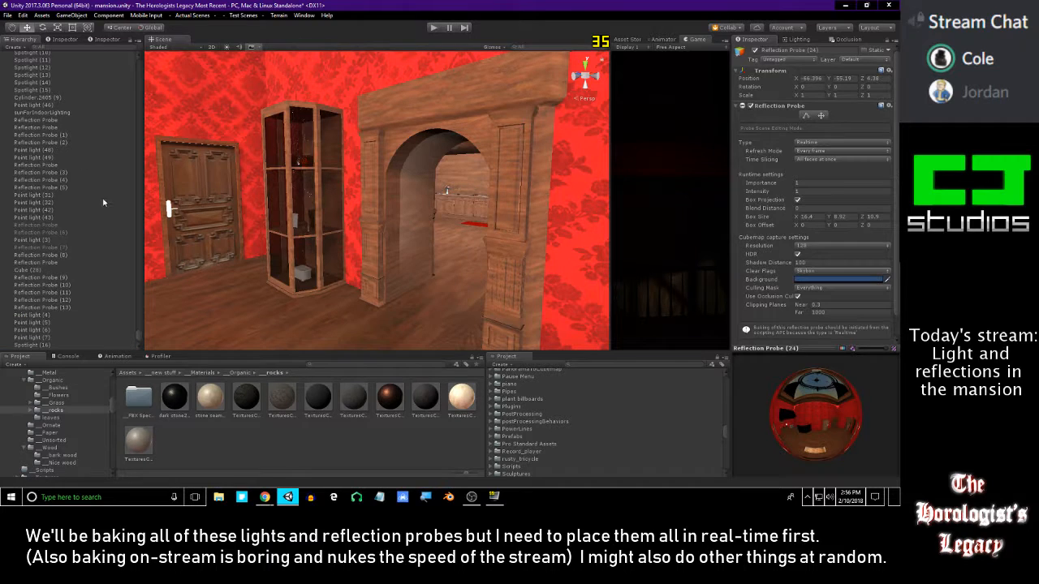
- Check the earlier reflection probes one by one, starting below sunForIndoorLighting, for the one covering the room beyond the arch
{"action": "left_click", "coordinate": [70, 120]}
{"action": "key", "text": "Down"}
{"action": "key", "text": "Down"}
{"action": "key", "text": "Down"}
{"action": "key", "text": "Down"}
{"action": "key", "text": "Down"}
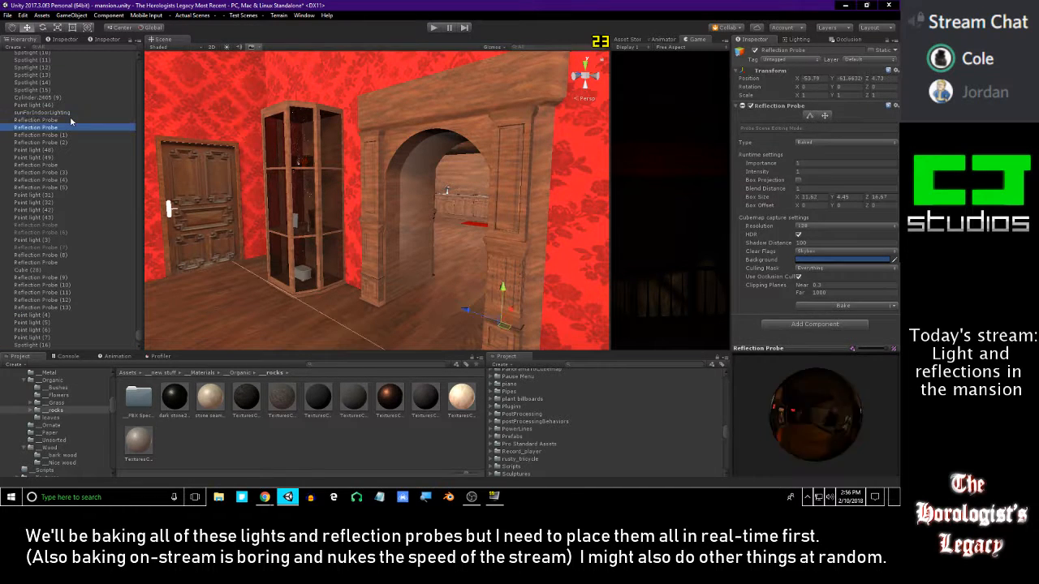
{"action": "key", "text": "Down"}
{"action": "key", "text": "Down"}
{"action": "key", "text": "Down"}
{"action": "key", "text": "Down"}
{"action": "key", "text": "Down"}
{"action": "key", "text": "Down"}
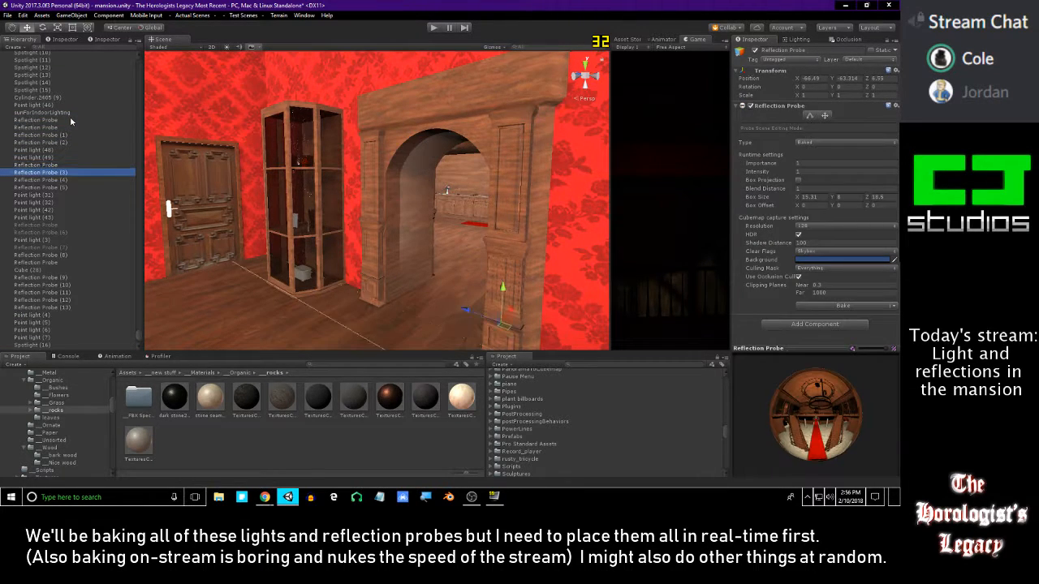
{"action": "key", "text": "Down"}
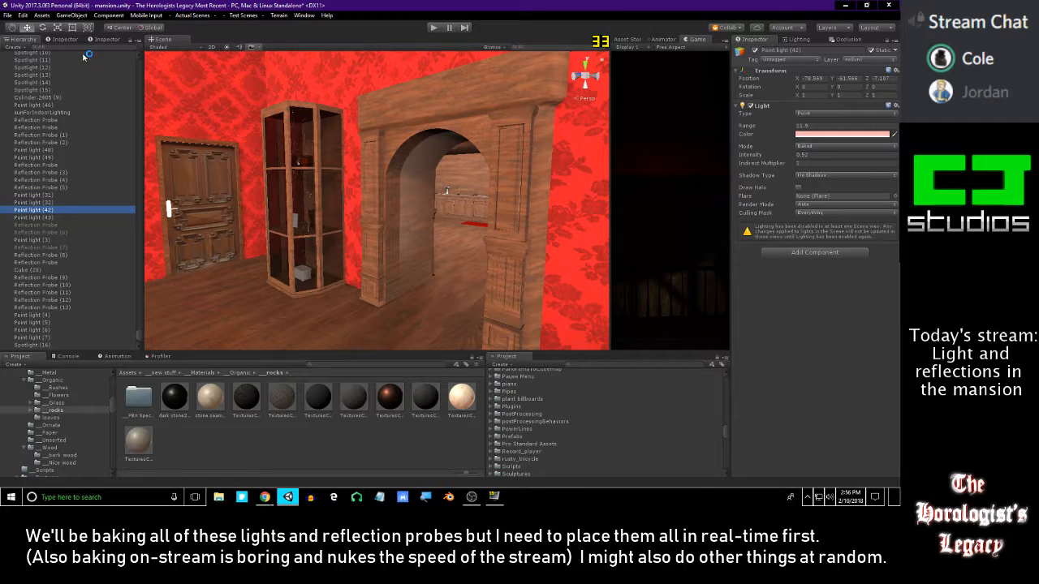
- Filter the scene objects by "ref" and select Reflection Probe (8)
{"action": "left_click", "coordinate": [79, 47]}
{"action": "type", "text": "ref"}
{"action": "left_click", "coordinate": [66, 78]}
{"action": "key", "text": "Down"}
{"action": "key", "text": "Down"}
{"action": "key", "text": "Down"}
{"action": "key", "text": "Down"}
{"action": "key", "text": "Down"}
{"action": "key", "text": "Down"}
{"action": "key", "text": "Down"}
{"action": "key", "text": "Down"}
{"action": "key", "text": "Down"}
{"action": "key", "text": "Down"}
{"action": "key", "text": "Down"}
{"action": "key", "text": "Down"}
{"action": "key", "text": "Down"}
{"action": "key", "text": "Down"}
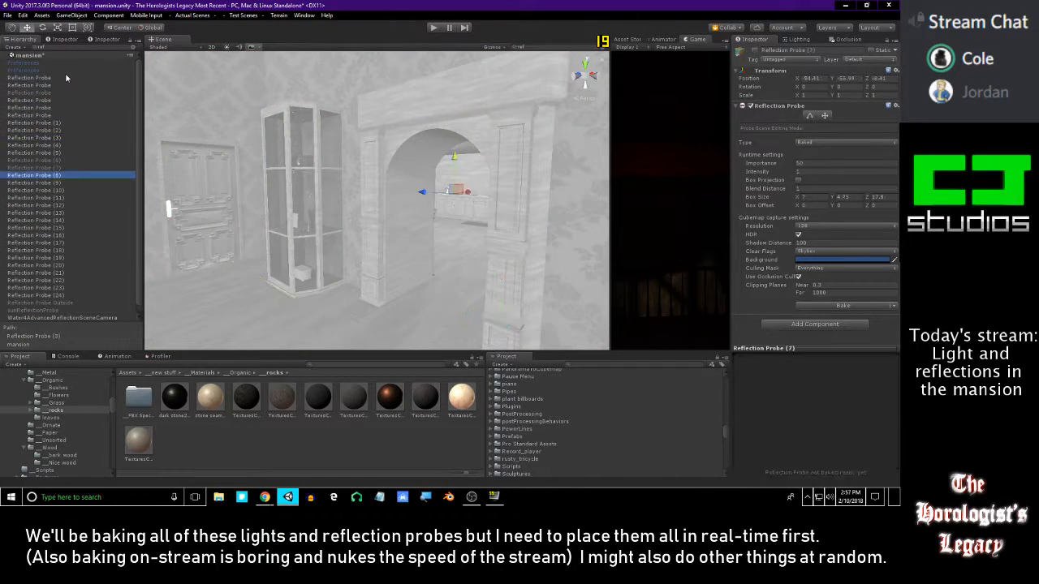
{"action": "key", "text": "Up"}
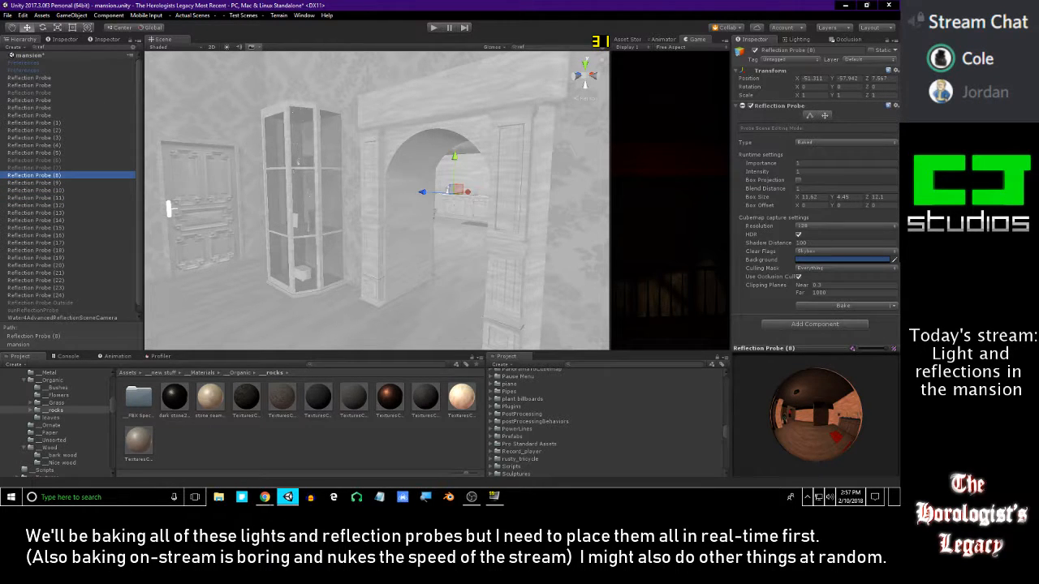
- Clear the object filter and set the type of the probe in the room beyond the arch to Realtime
{"action": "key", "text": "alt+Tab"}
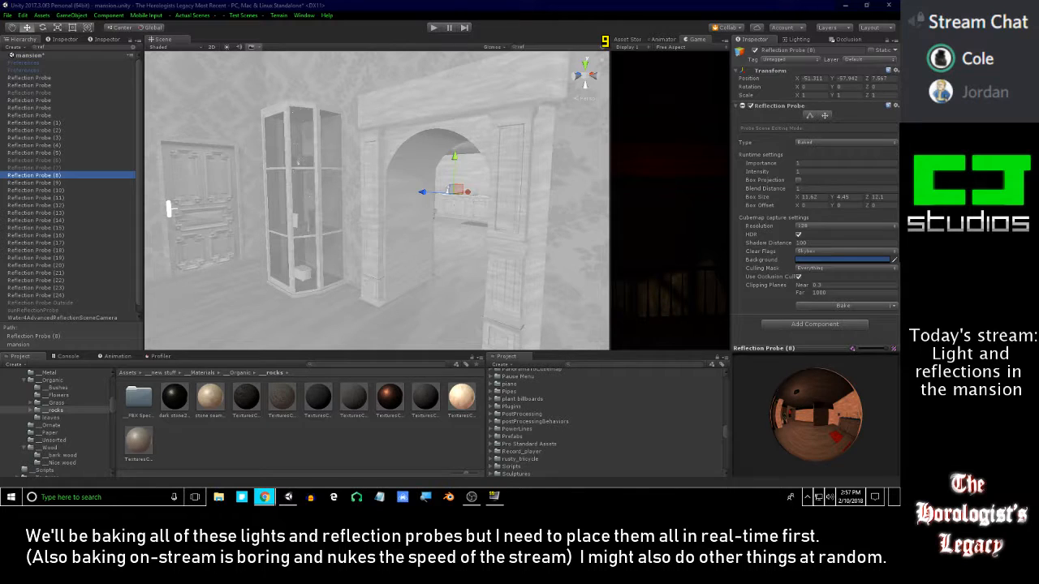
{"action": "key", "text": "w"}
{"action": "right_click_drag", "start_coordinate": [558, 219], "coordinate": [219, 89]}
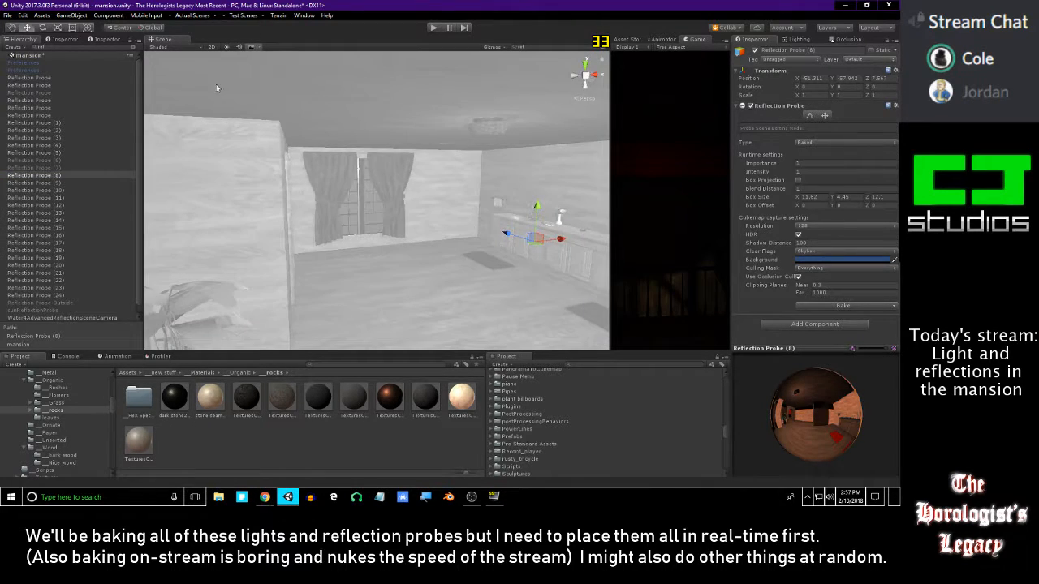
{"action": "left_click", "coordinate": [132, 48]}
{"action": "key", "text": "w"}
{"action": "right_click_drag", "start_coordinate": [454, 195], "coordinate": [491, 198]}
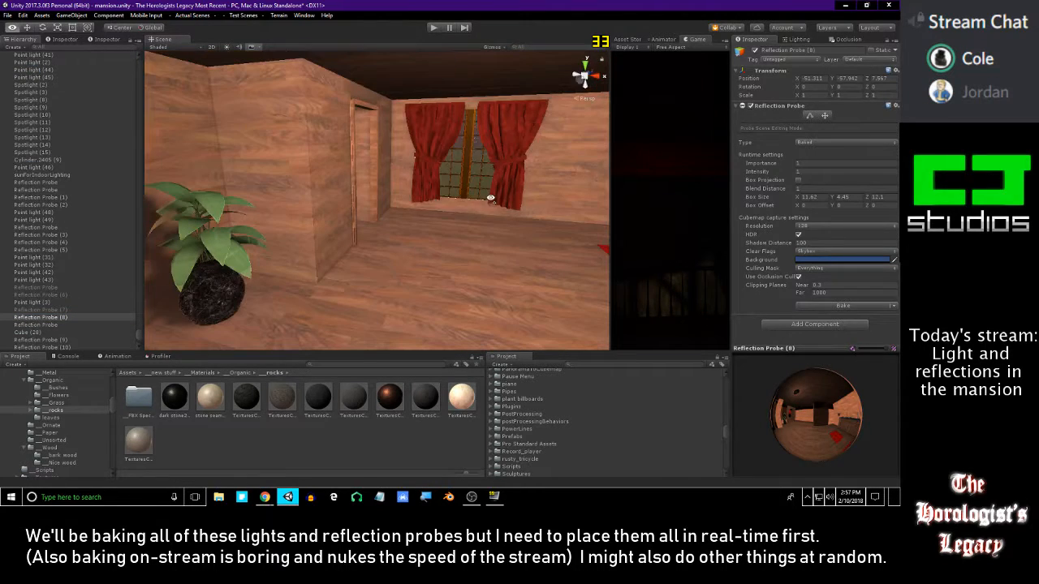
{"action": "left_click", "coordinate": [835, 144]}
{"action": "left_click", "coordinate": [832, 158]}
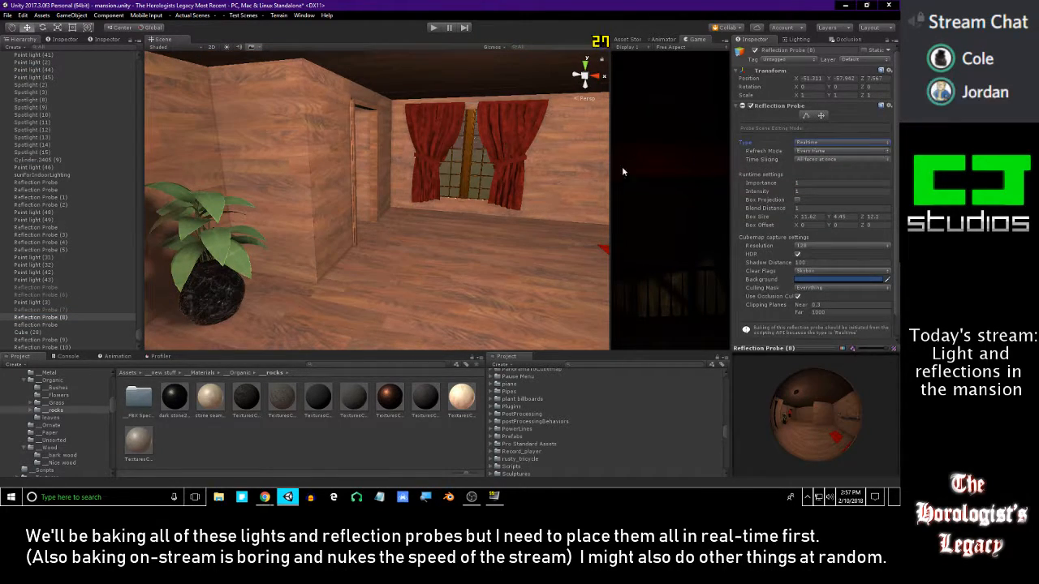
{"action": "right_click_drag", "start_coordinate": [476, 180], "coordinate": [349, 180]}
{"action": "key", "text": "s"}
{"action": "left_click_drag", "start_coordinate": [554, 259], "coordinate": [527, 262]}
{"action": "key", "text": "ctrl+z"}
{"action": "right_click_drag", "start_coordinate": [526, 262], "coordinate": [482, 222]}
{"action": "key", "text": "w"}
{"action": "mouse_move", "coordinate": [606, 144]}
{"action": "left_mouse_down"}
{"action": "mouse_move", "coordinate": [578, 146]}
{"action": "mouse_move", "coordinate": [591, 146]}
{"action": "left_mouse_up"}
{"action": "key", "text": "ctrl+z"}
- Set the adjoining room probe's box size X to about 13.42 and return its type to Baked
{"action": "right_click_drag", "start_coordinate": [436, 191], "coordinate": [520, 199]}
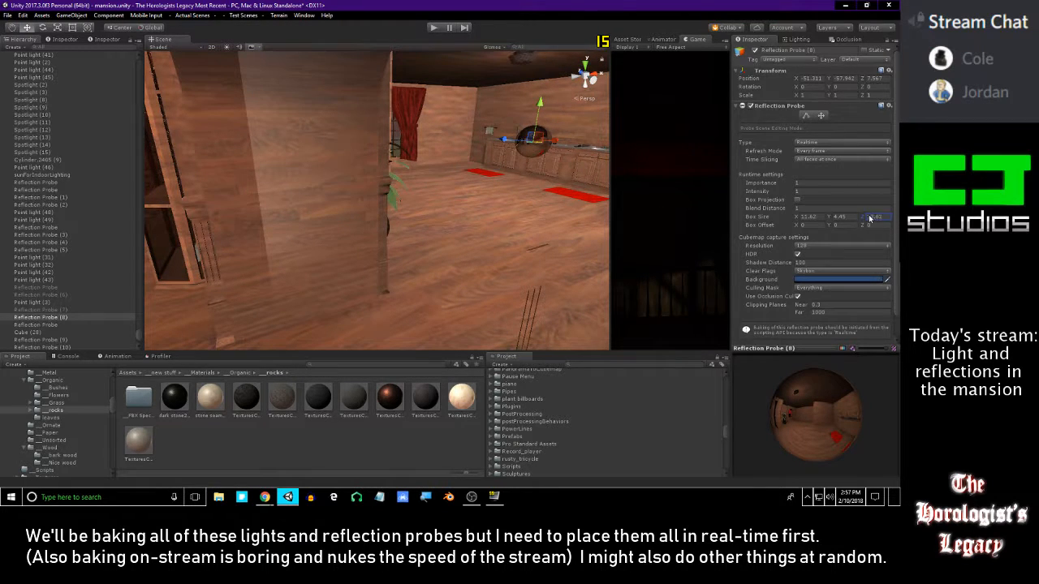
{"action": "left_click", "coordinate": [802, 217]}
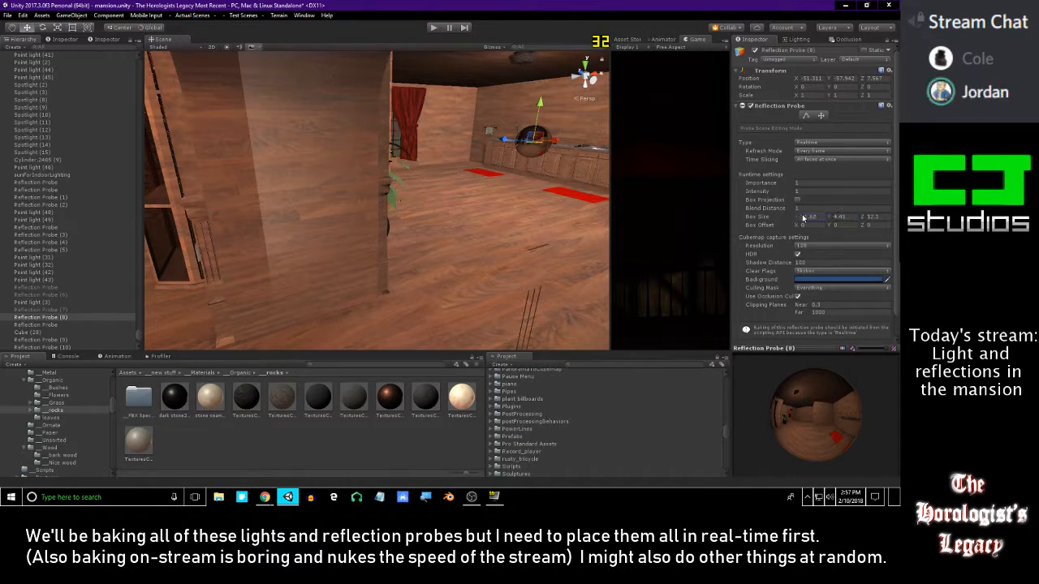
{"action": "left_click_drag", "start_coordinate": [809, 217], "coordinate": [812, 217]}
{"action": "mouse_move", "coordinate": [500, 199]}
{"action": "right_mouse_down"}
{"action": "mouse_move", "coordinate": [626, 214]}
{"action": "mouse_move", "coordinate": [530, 193]}
{"action": "mouse_move", "coordinate": [543, 175]}
{"action": "mouse_move", "coordinate": [348, 187]}
{"action": "mouse_move", "coordinate": [501, 193]}
{"action": "right_mouse_up"}
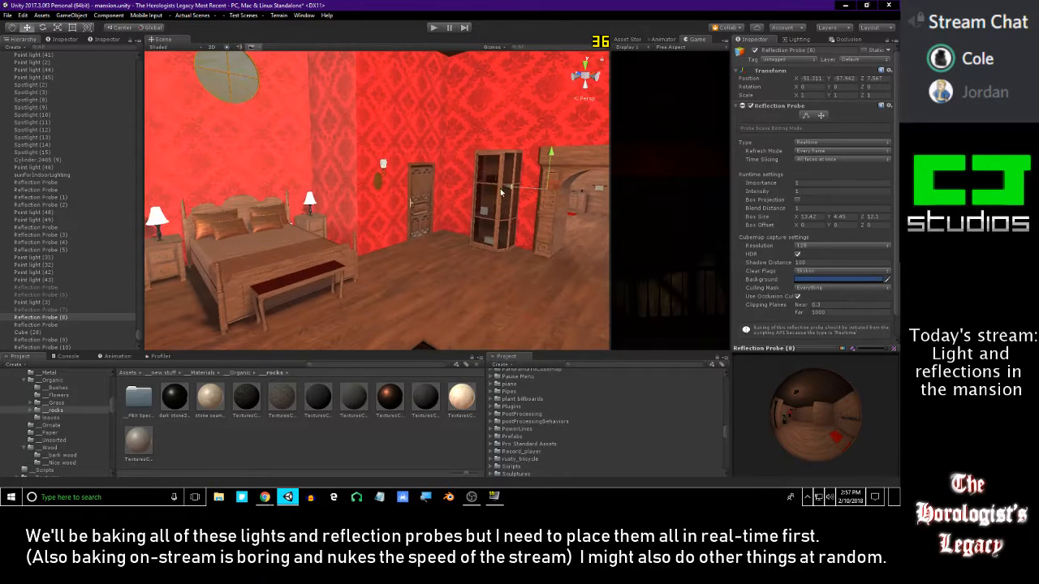
{"action": "left_click", "coordinate": [836, 144]}
{"action": "left_click", "coordinate": [819, 151]}
- Duplicate the red bedroom's probe, Reflection Probe (24), and move the copy toward the bed alcove to about Z 11.05
{"action": "right_click_drag", "start_coordinate": [495, 207], "coordinate": [413, 233]}
{"action": "scroll", "coordinate": [47, 330], "scroll_direction": "down", "scroll_amount": 6}
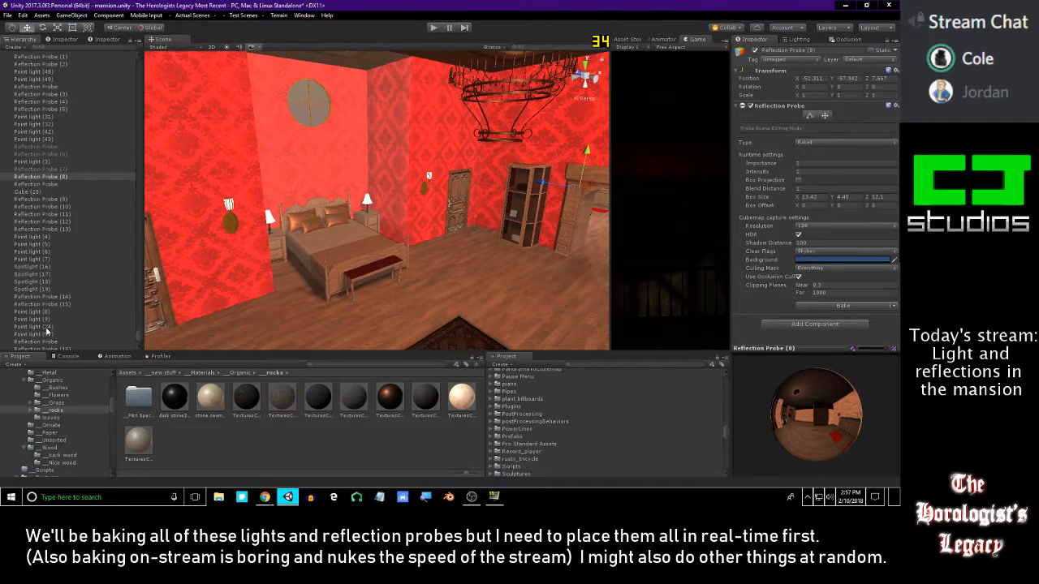
{"action": "right_click_drag", "start_coordinate": [296, 253], "coordinate": [315, 240]}
{"action": "scroll", "coordinate": [92, 319], "scroll_direction": "down", "scroll_amount": 3}
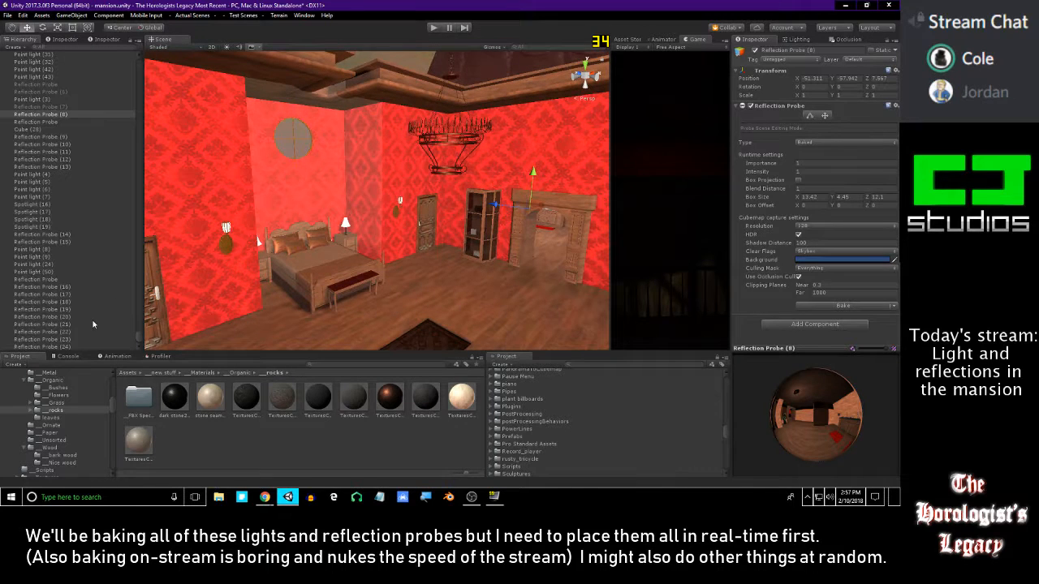
{"action": "left_click", "coordinate": [47, 342]}
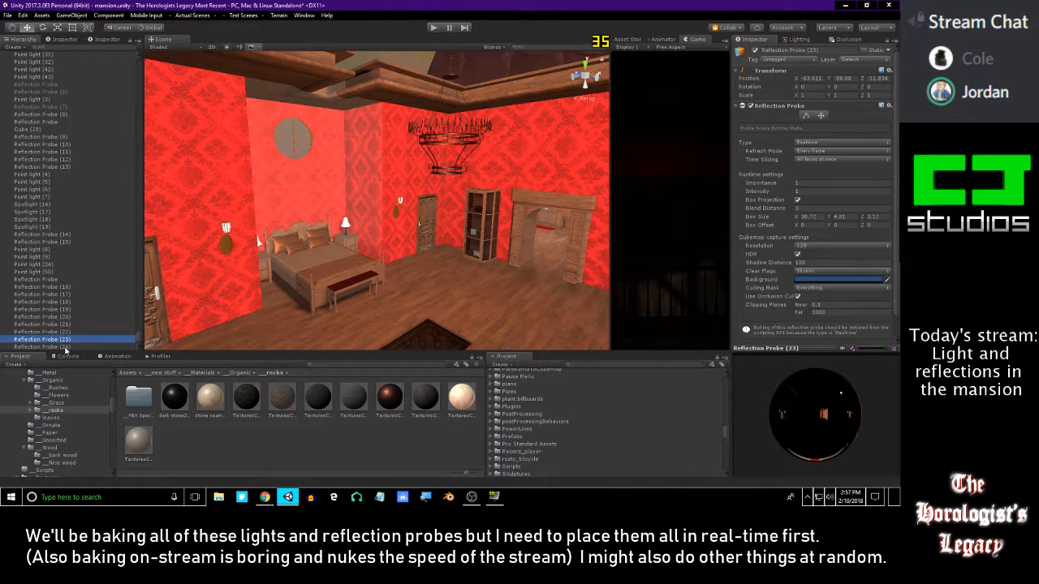
{"action": "left_click", "coordinate": [66, 348]}
{"action": "right_click_drag", "start_coordinate": [354, 254], "coordinate": [349, 251]}
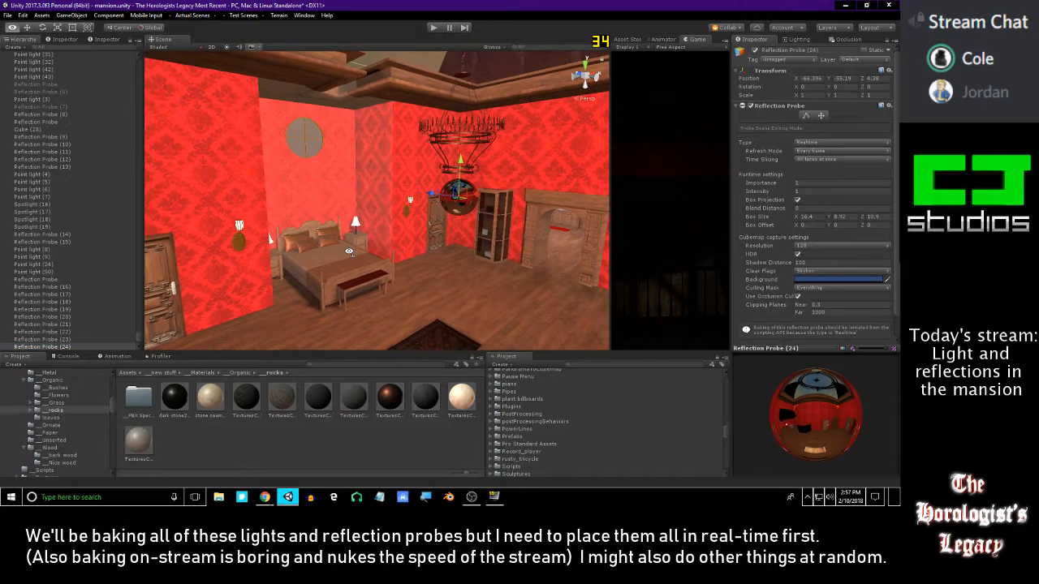
{"action": "key", "text": "ctrl+d"}
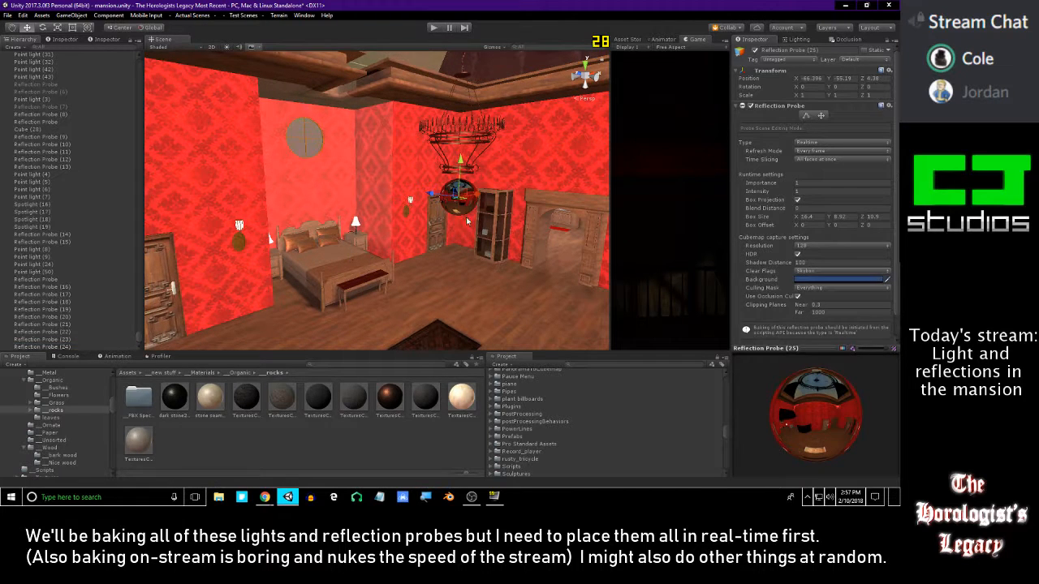
{"action": "left_click_drag", "start_coordinate": [434, 197], "coordinate": [146, 136]}
{"action": "left_click_drag", "start_coordinate": [212, 168], "coordinate": [219, 168]}
{"action": "key", "text": "w"}
{"action": "right_click_drag", "start_coordinate": [381, 209], "coordinate": [398, 229]}
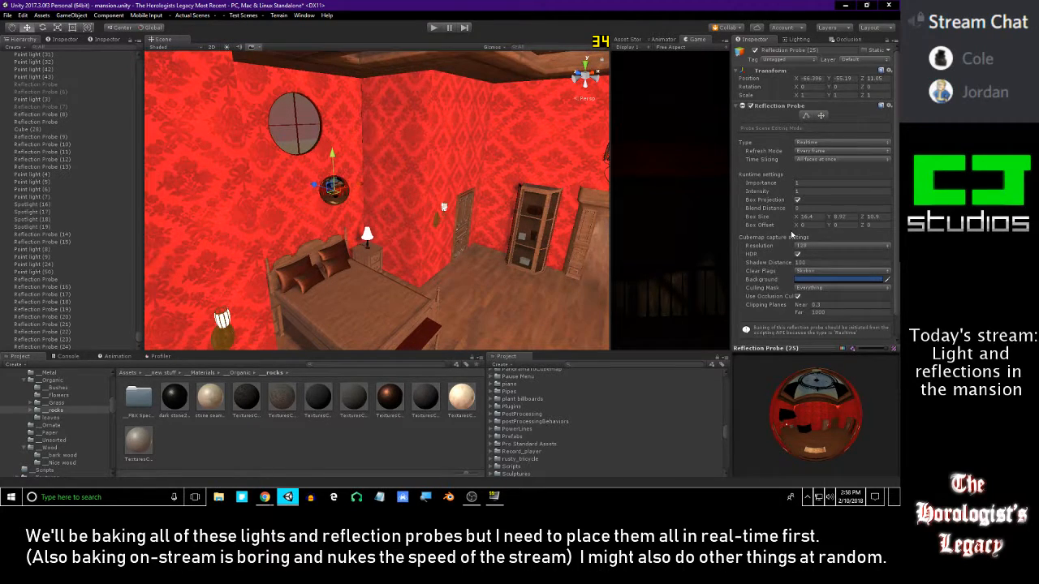
- Reduce the bed alcove probe's box size X to about 5.8 and shift the probe to about X -66.34
{"action": "left_click_drag", "start_coordinate": [794, 220], "coordinate": [756, 225]}
{"action": "right_click_drag", "start_coordinate": [547, 178], "coordinate": [389, 149]}
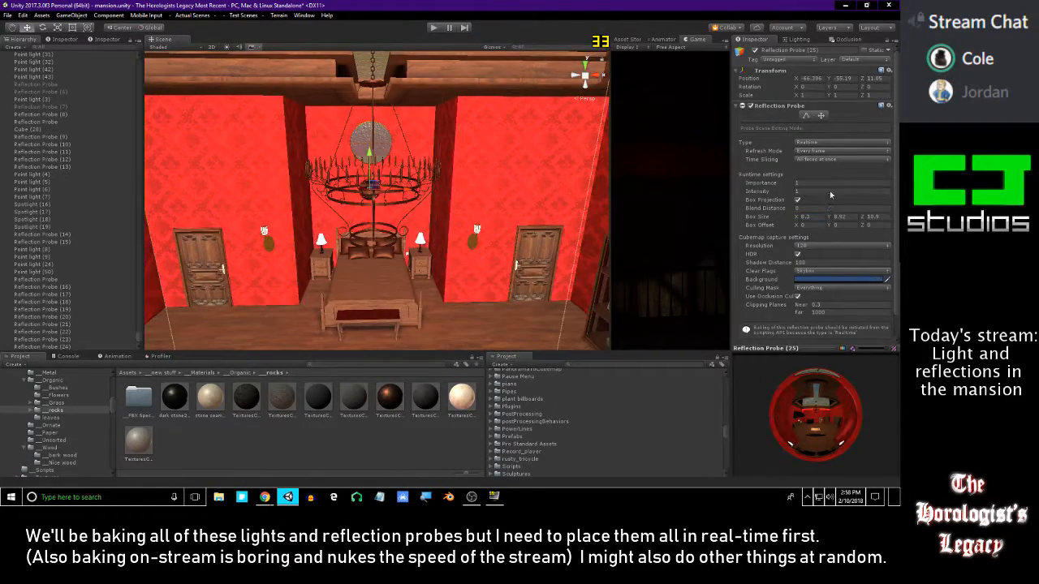
{"action": "left_click_drag", "start_coordinate": [799, 220], "coordinate": [774, 226]}
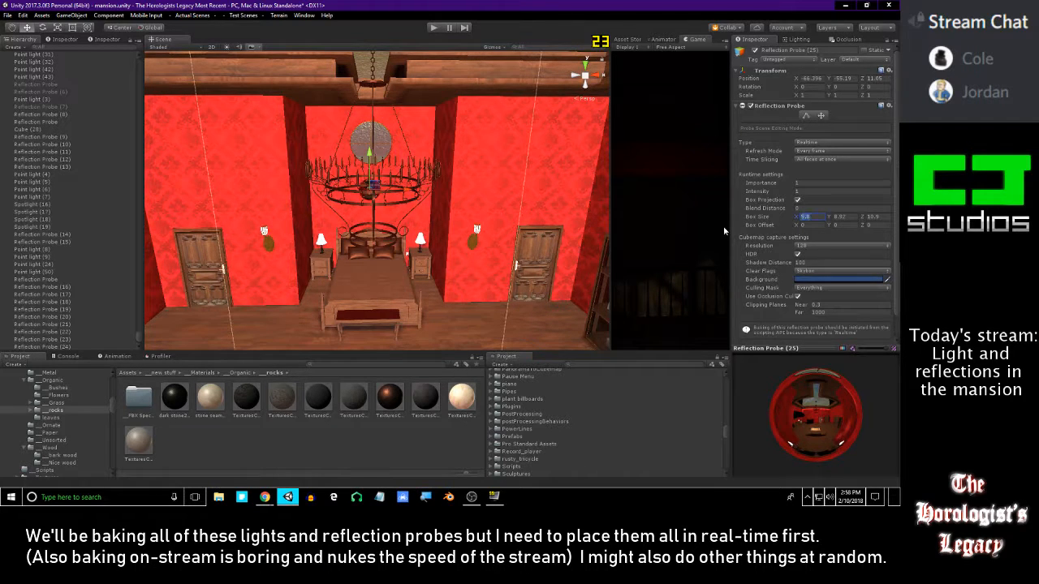
{"action": "left_click_drag", "start_coordinate": [411, 190], "coordinate": [415, 191]}
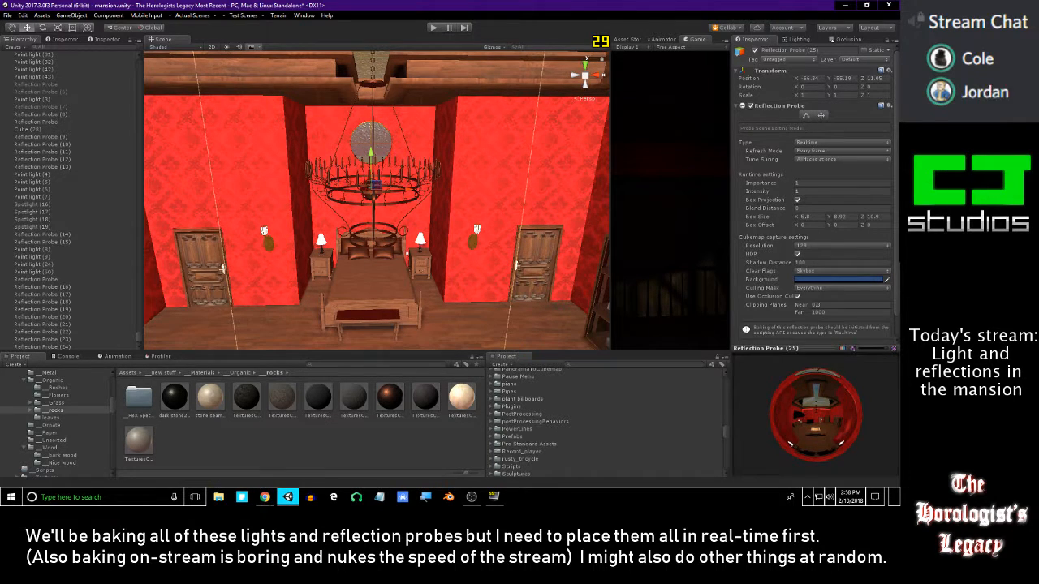
- Reduce the bed alcove probe's box size Z to about 3.19 and move the probe to about Z 11.34
{"action": "key", "text": "alt+Tab"}
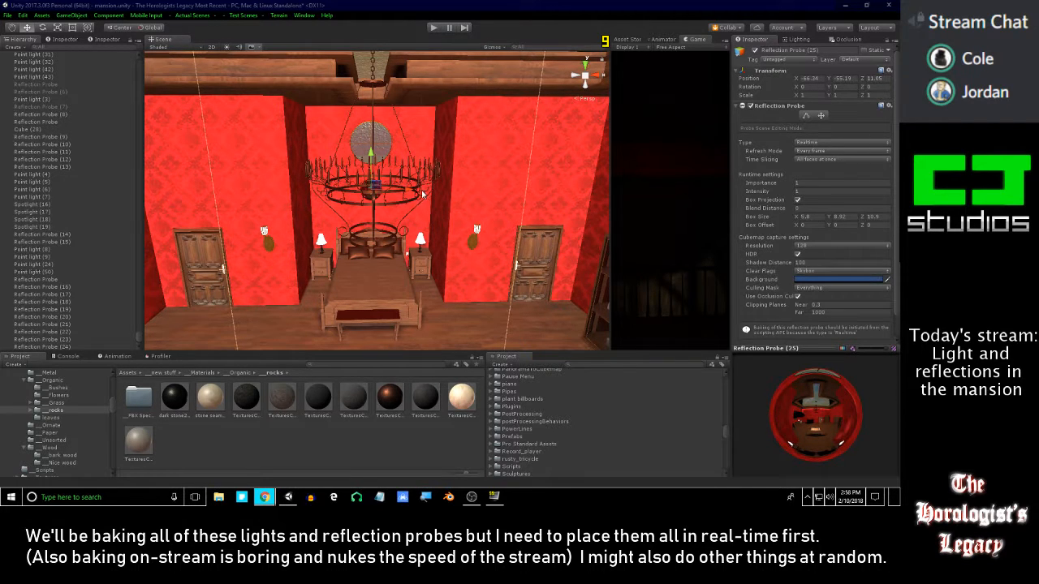
{"action": "right_click_drag", "start_coordinate": [430, 197], "coordinate": [298, 218]}
{"action": "key", "text": "w"}
{"action": "right_click_drag", "start_coordinate": [478, 199], "coordinate": [520, 194]}
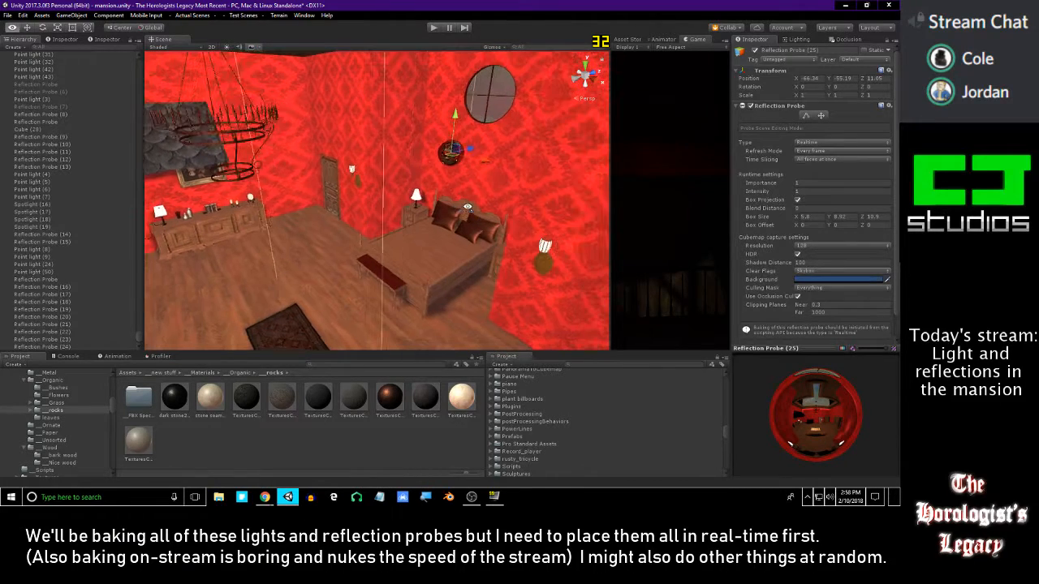
{"action": "left_click_drag", "start_coordinate": [864, 221], "coordinate": [822, 231]}
{"action": "left_click_drag", "start_coordinate": [471, 152], "coordinate": [478, 150]}
{"action": "right_click_drag", "start_coordinate": [479, 151], "coordinate": [805, 127]}
{"action": "right_click_drag", "start_coordinate": [461, 194], "coordinate": [471, 211]}
{"action": "left_click_drag", "start_coordinate": [434, 65], "coordinate": [431, 65]}
{"action": "right_click_drag", "start_coordinate": [431, 64], "coordinate": [402, 108]}
{"action": "right_click_drag", "start_coordinate": [536, 183], "coordinate": [527, 175]}
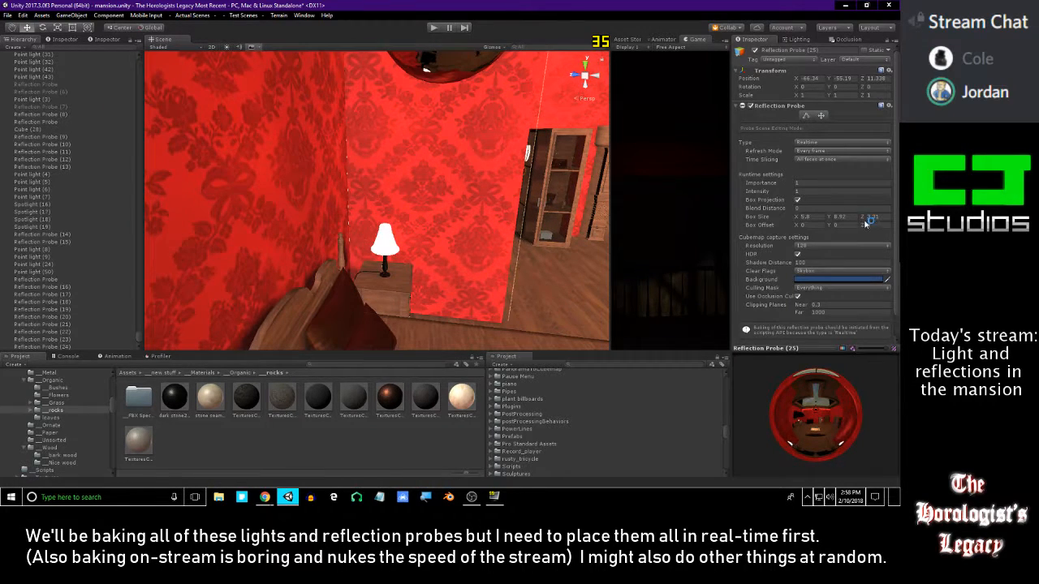
{"action": "left_click_drag", "start_coordinate": [861, 221], "coordinate": [861, 223]}
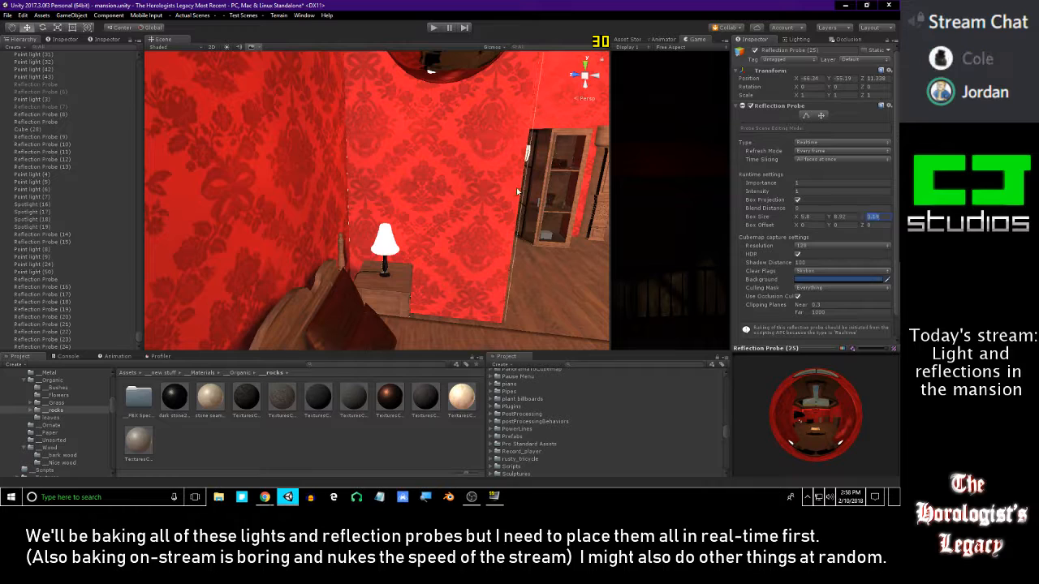
{"action": "right_click_drag", "start_coordinate": [516, 188], "coordinate": [484, 170]}
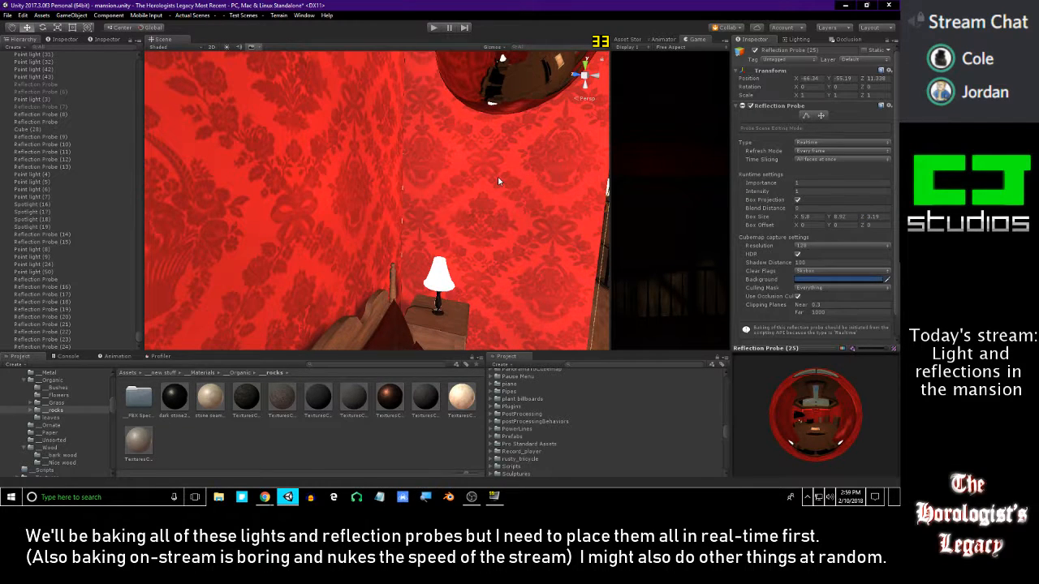
- Deselect the probe and inspect the red bedroom's bed alcove, floor and arch from several viewpoints
{"action": "key", "text": "s"}
{"action": "right_click_drag", "start_coordinate": [516, 200], "coordinate": [334, 214]}
{"action": "key", "text": "w"}
{"action": "left_click", "coordinate": [409, 463]}
{"action": "right_click_drag", "start_coordinate": [386, 301], "coordinate": [348, 243]}
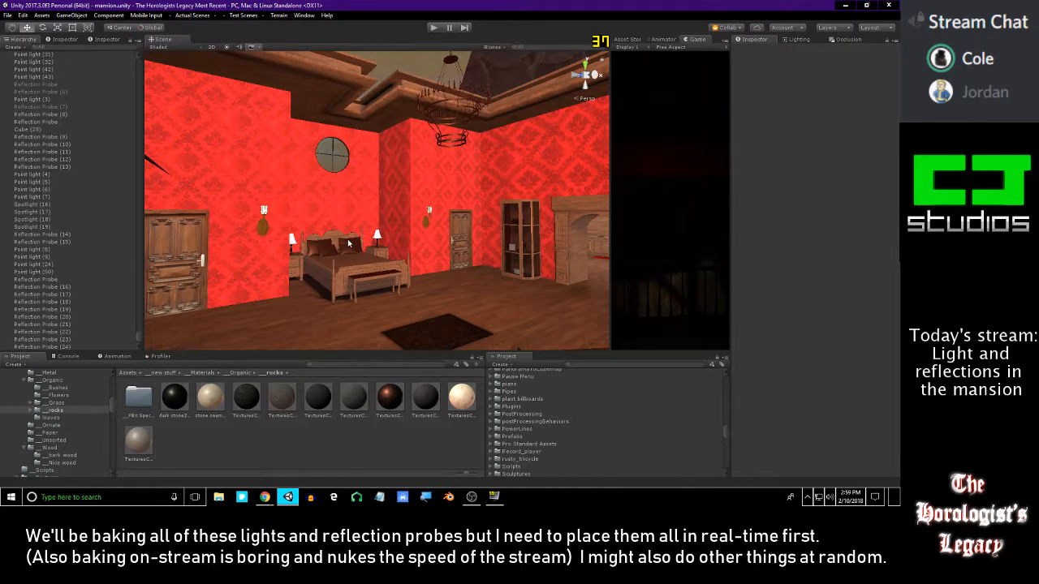
{"action": "right_click_drag", "start_coordinate": [379, 220], "coordinate": [554, 209]}
{"action": "right_click_drag", "start_coordinate": [453, 216], "coordinate": [494, 231]}
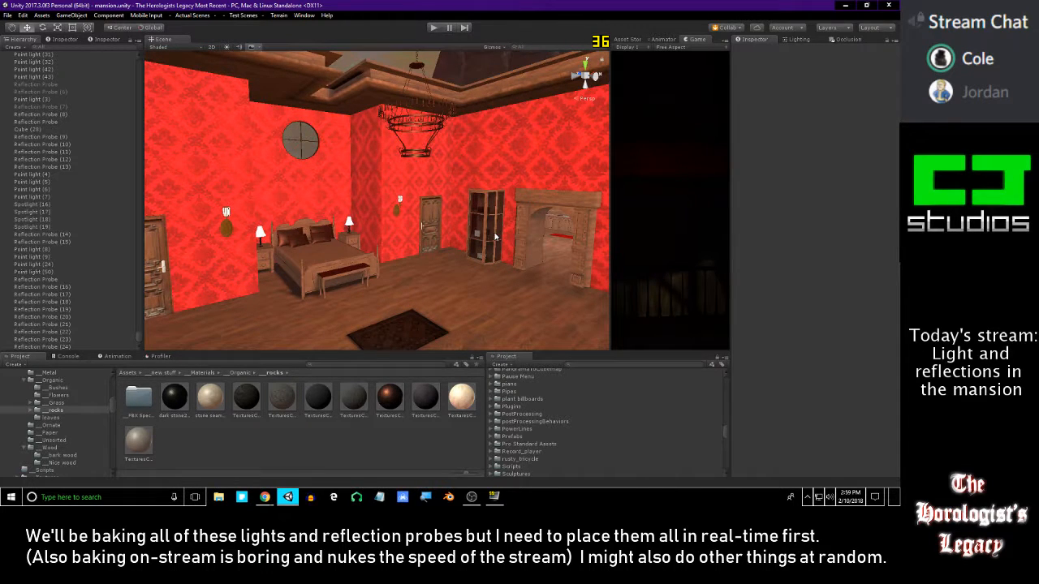
{"action": "right_click_drag", "start_coordinate": [495, 236], "coordinate": [402, 219]}
{"action": "key", "text": "w"}
{"action": "key", "text": "w"}
{"action": "key", "text": "w"}
{"action": "key", "text": "s"}
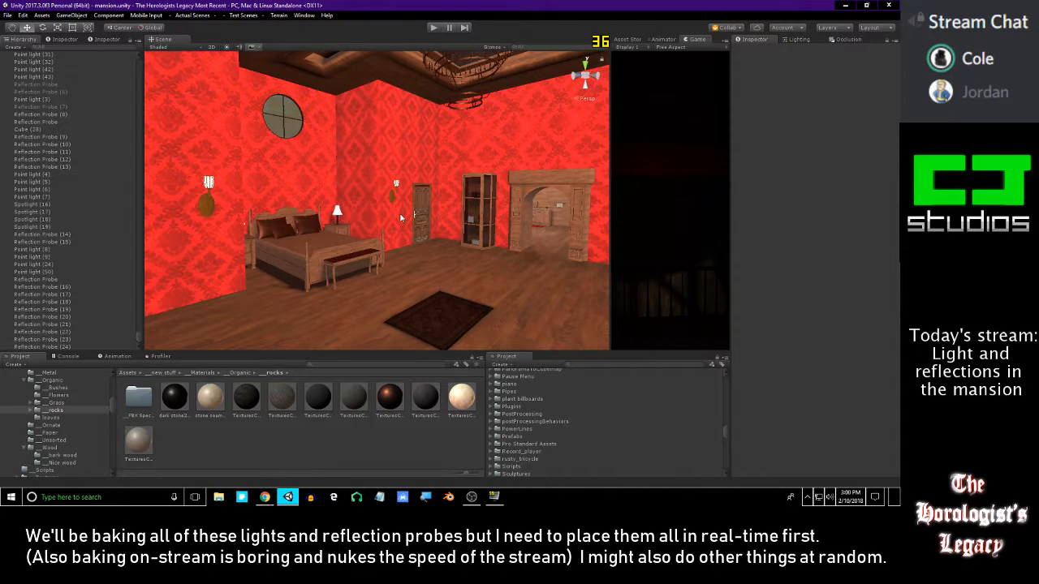
{"action": "key", "text": "s"}
{"action": "mouse_move", "coordinate": [400, 217]}
{"action": "right_mouse_down"}
{"action": "mouse_move", "coordinate": [464, 218]}
{"action": "mouse_move", "coordinate": [398, 224]}
{"action": "right_mouse_up"}
{"action": "key", "text": "s"}
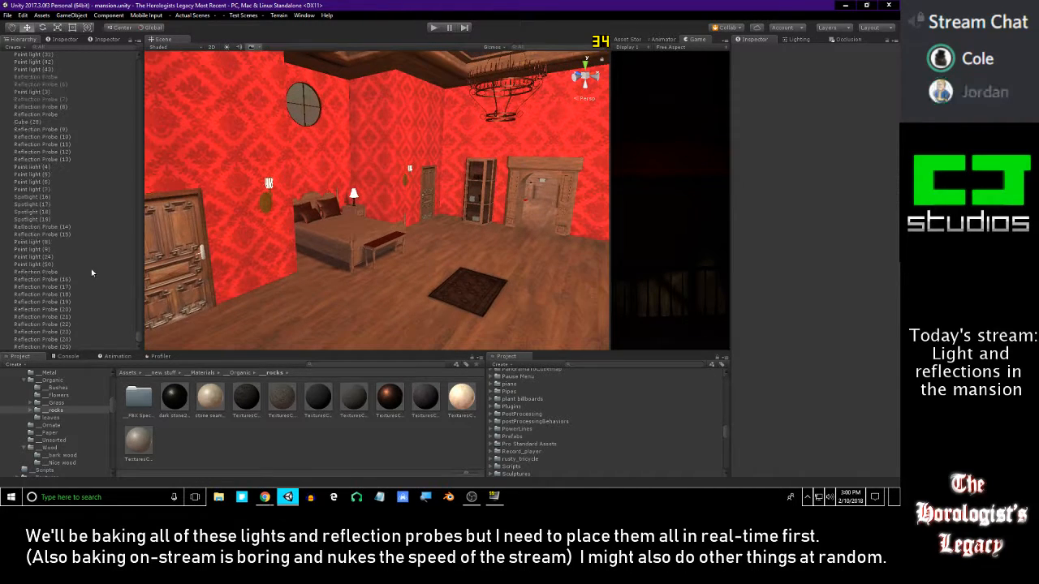
{"action": "right_click_drag", "start_coordinate": [325, 269], "coordinate": [487, 243]}
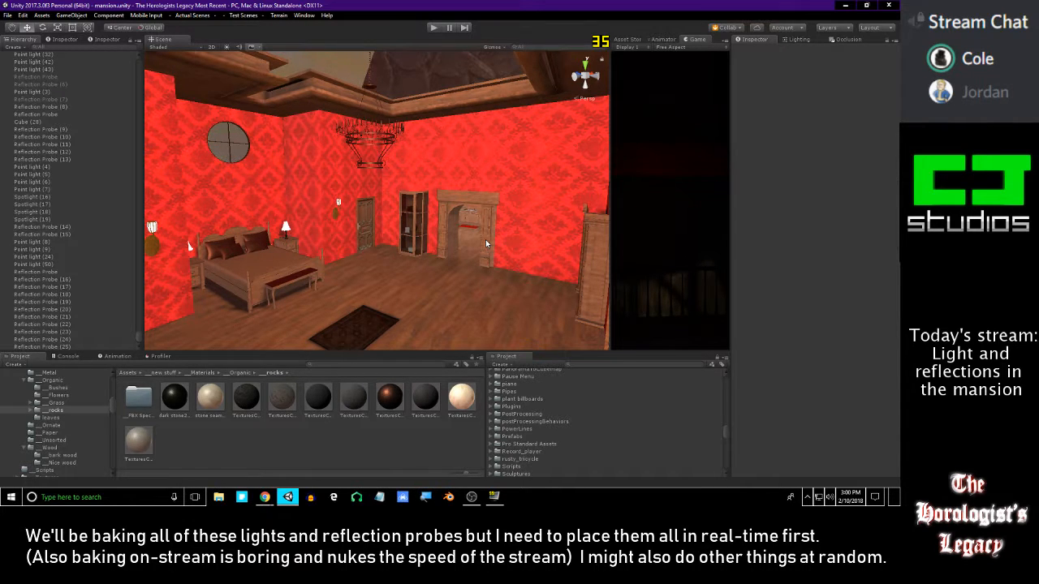
- Inspect the bed alcove probe's box extents from inside the red bedroom and from outside above the balcony
{"action": "right_click_drag", "start_coordinate": [437, 196], "coordinate": [349, 231]}
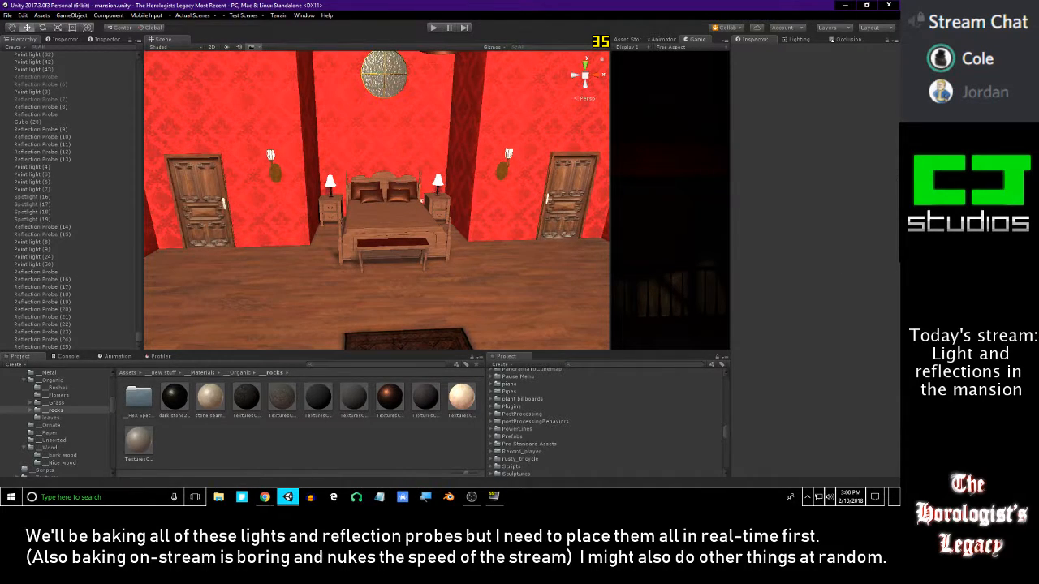
{"action": "right_click_drag", "start_coordinate": [471, 237], "coordinate": [530, 214]}
{"action": "right_click_drag", "start_coordinate": [455, 215], "coordinate": [441, 255]}
{"action": "left_click", "coordinate": [81, 347]}
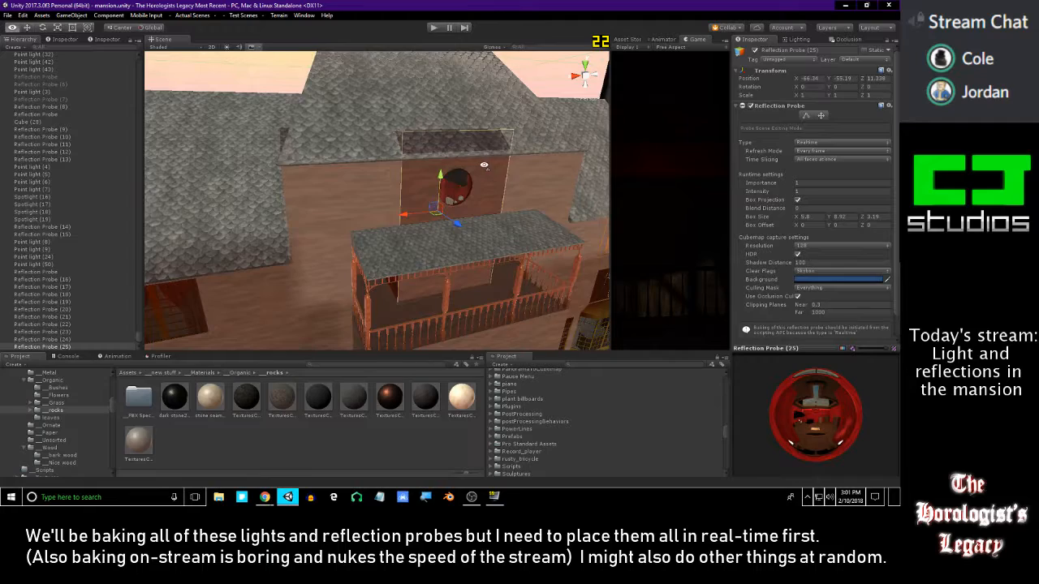
{"action": "right_click_drag", "start_coordinate": [484, 165], "coordinate": [810, 202]}
{"action": "left_click", "coordinate": [388, 144]}
{"action": "right_click_drag", "start_coordinate": [523, 176], "coordinate": [362, 160]}
{"action": "scroll", "coordinate": [89, 318], "scroll_direction": "down", "scroll_amount": 20}
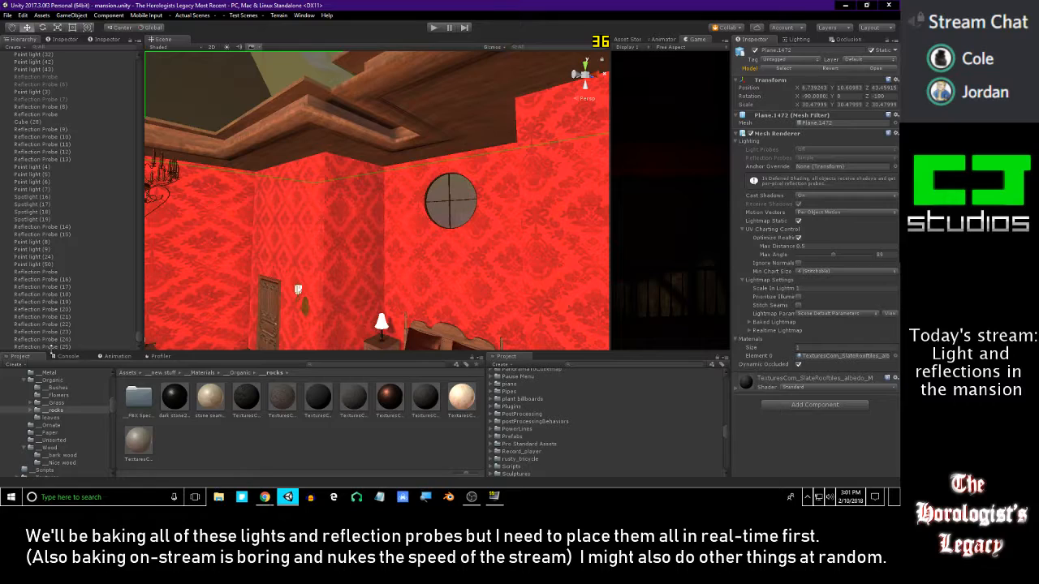
- Reduce the bed alcove probe's box size Y to about 7.71 and lower the probe to about Y -55.64
{"action": "double_click", "coordinate": [51, 347]}
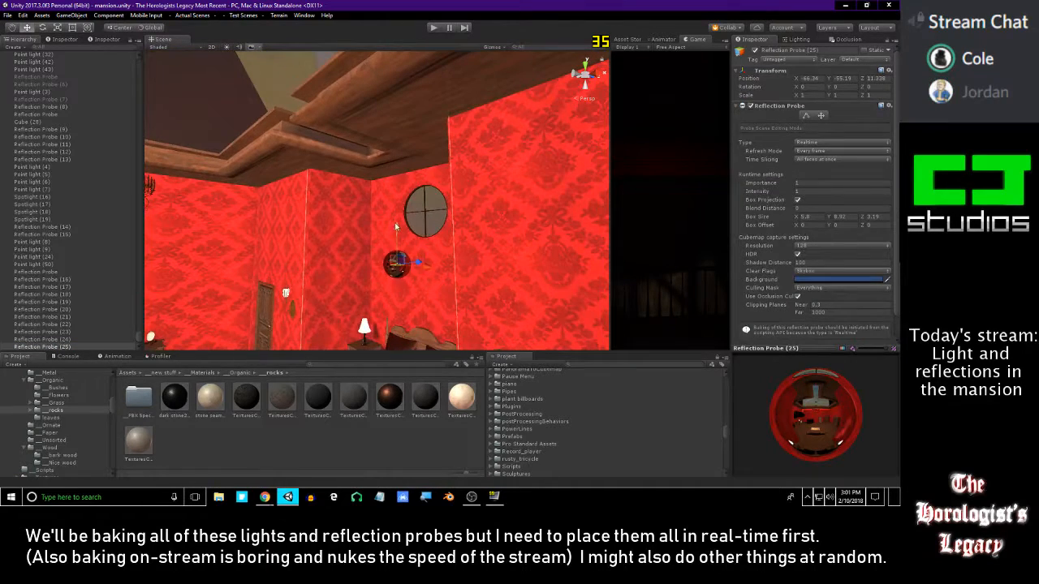
{"action": "right_click_drag", "start_coordinate": [402, 308], "coordinate": [441, 236]}
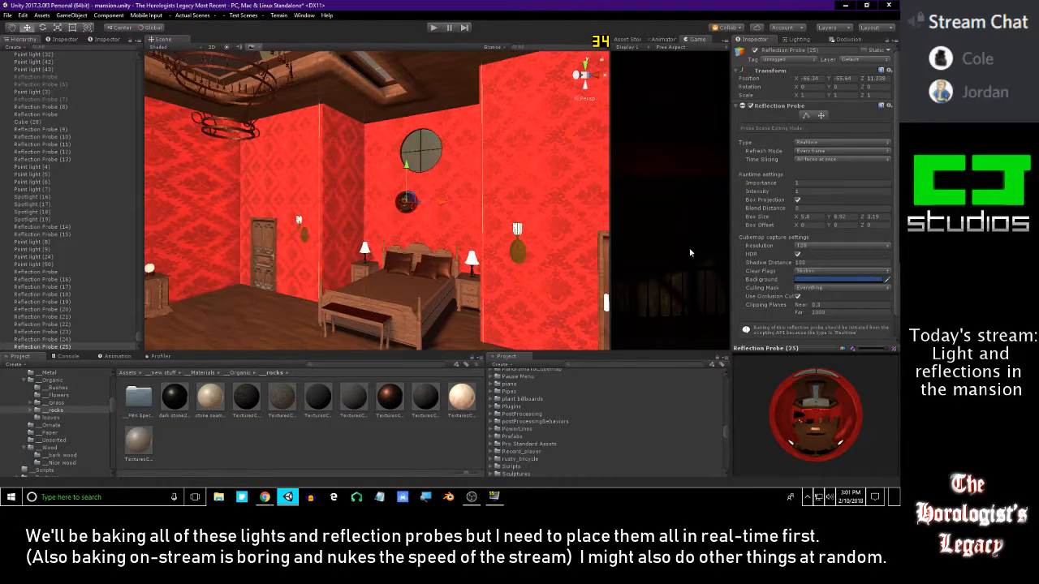
{"action": "left_click_drag", "start_coordinate": [828, 217], "coordinate": [820, 223]}
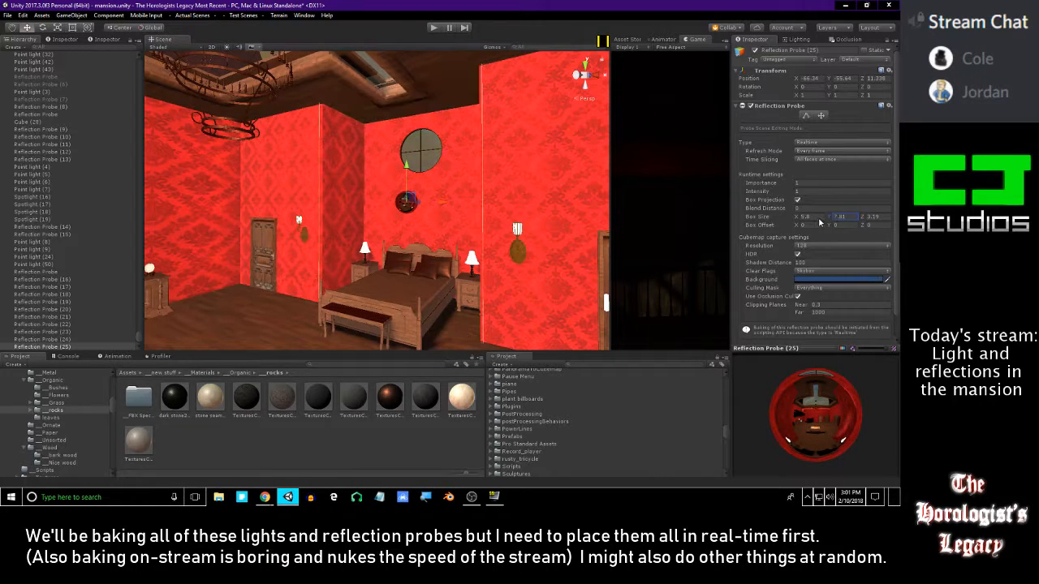
{"action": "right_click_drag", "start_coordinate": [605, 201], "coordinate": [463, 169]}
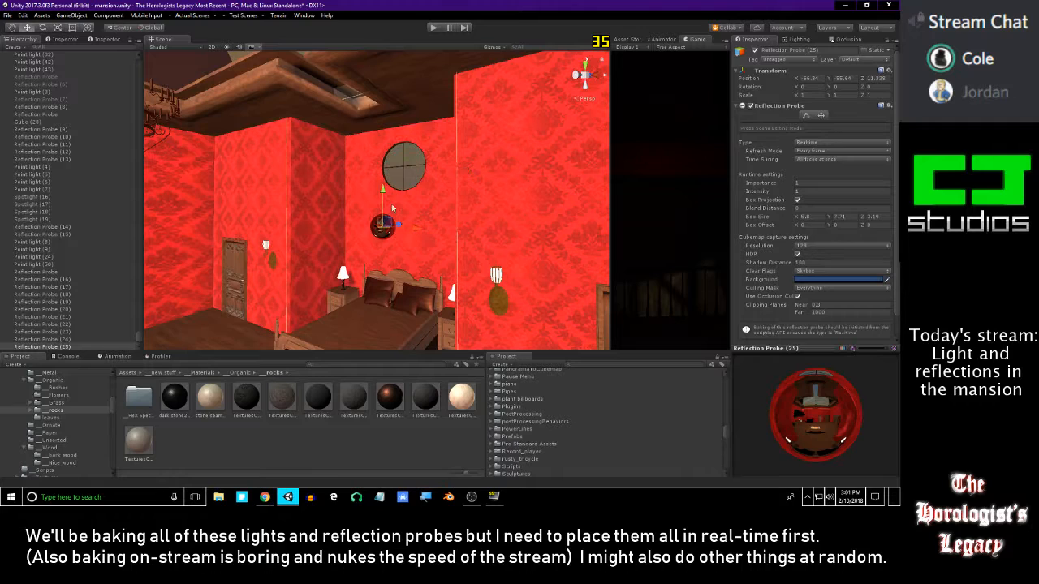
{"action": "left_click_drag", "start_coordinate": [381, 192], "coordinate": [394, 184]}
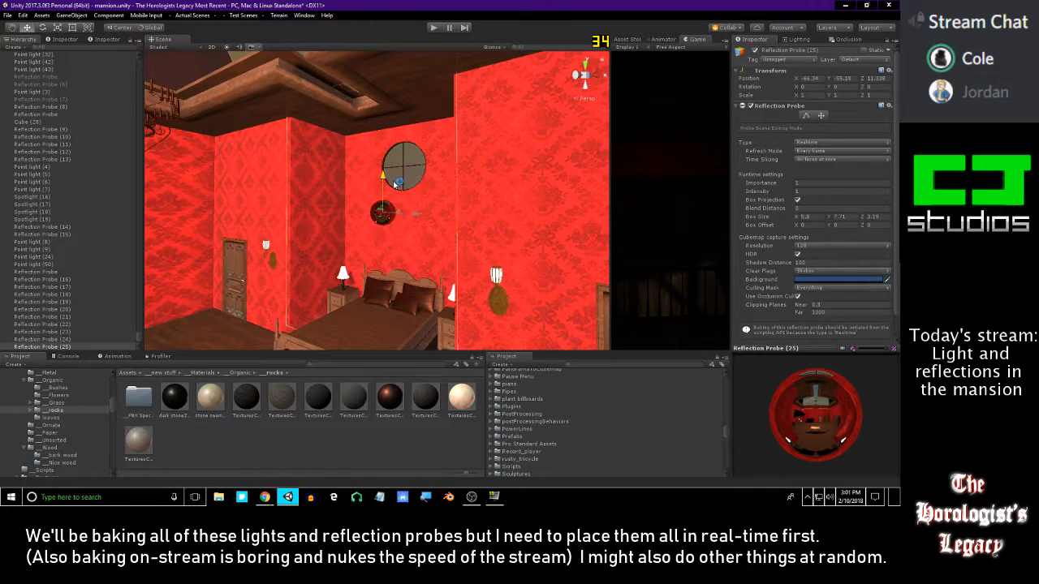
{"action": "right_click_drag", "start_coordinate": [460, 204], "coordinate": [517, 232]}
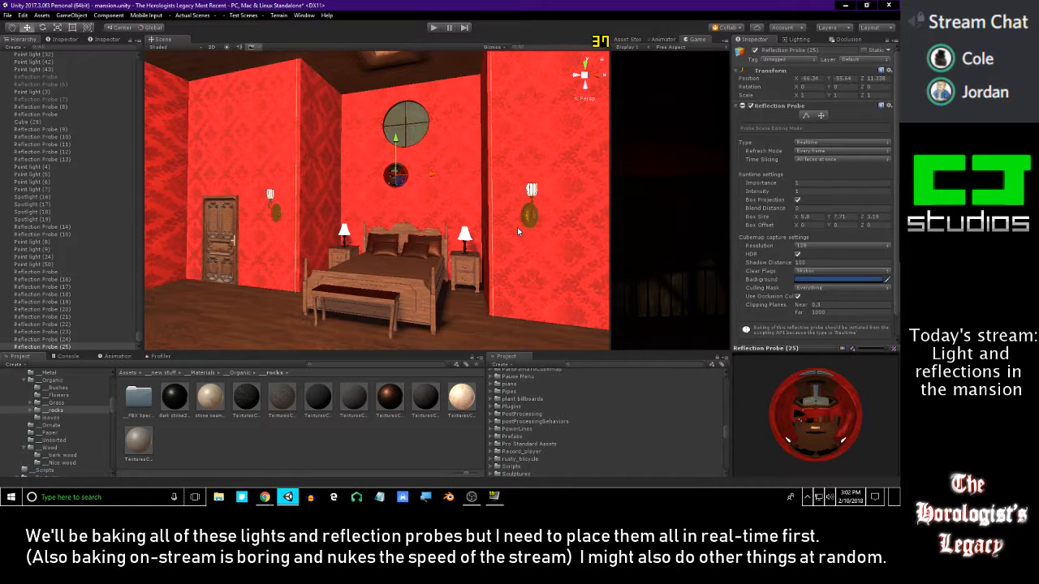
- Increase the bed alcove probe's box size Y to about 8.33 and set the probe's height to about Y -55.36
{"action": "left_click_drag", "start_coordinate": [426, 235], "coordinate": [414, 164], "text": "alt"}
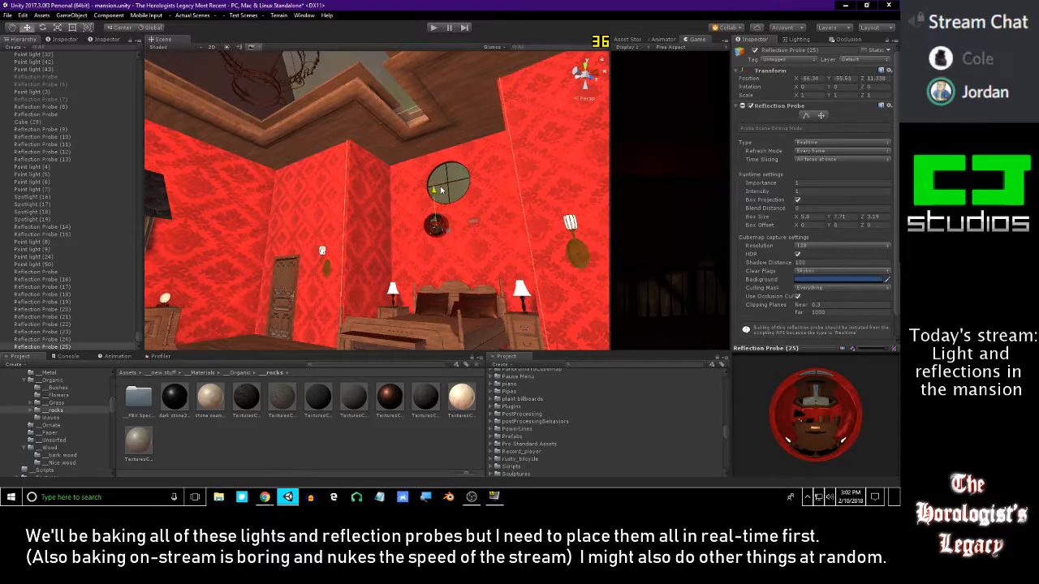
{"action": "left_click_drag", "start_coordinate": [435, 199], "coordinate": [428, 177], "text": "alt"}
{"action": "left_click_drag", "start_coordinate": [397, 146], "coordinate": [415, 159], "text": "alt"}
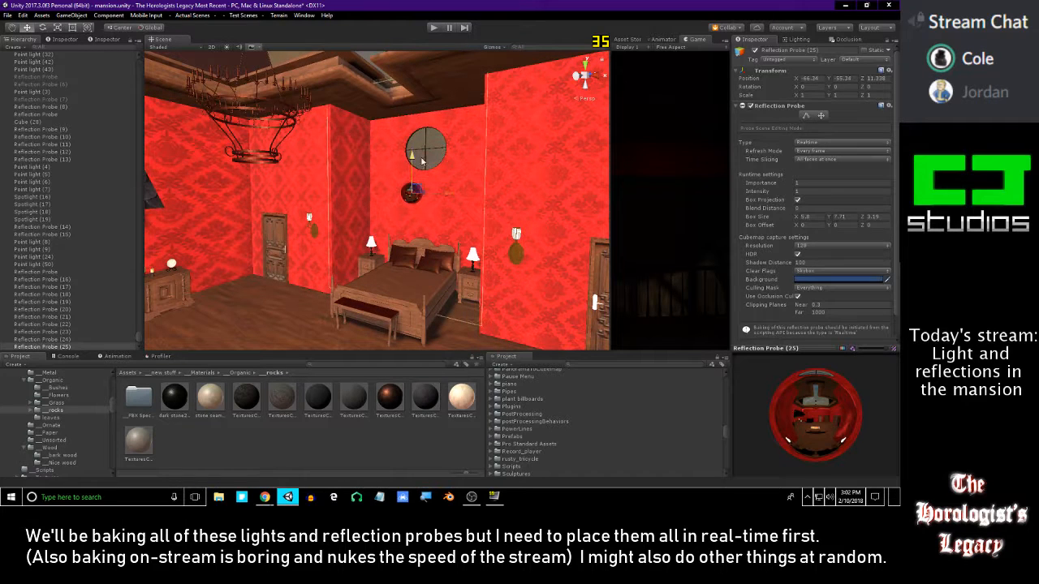
{"action": "left_click", "coordinate": [834, 217]}
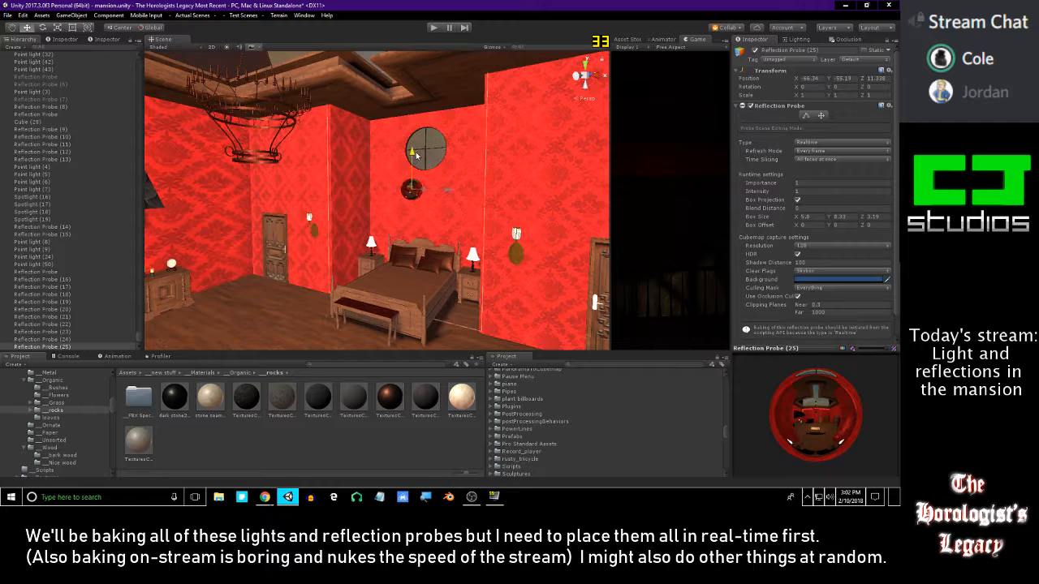
{"action": "left_click_drag", "start_coordinate": [414, 159], "coordinate": [489, 179], "text": "alt"}
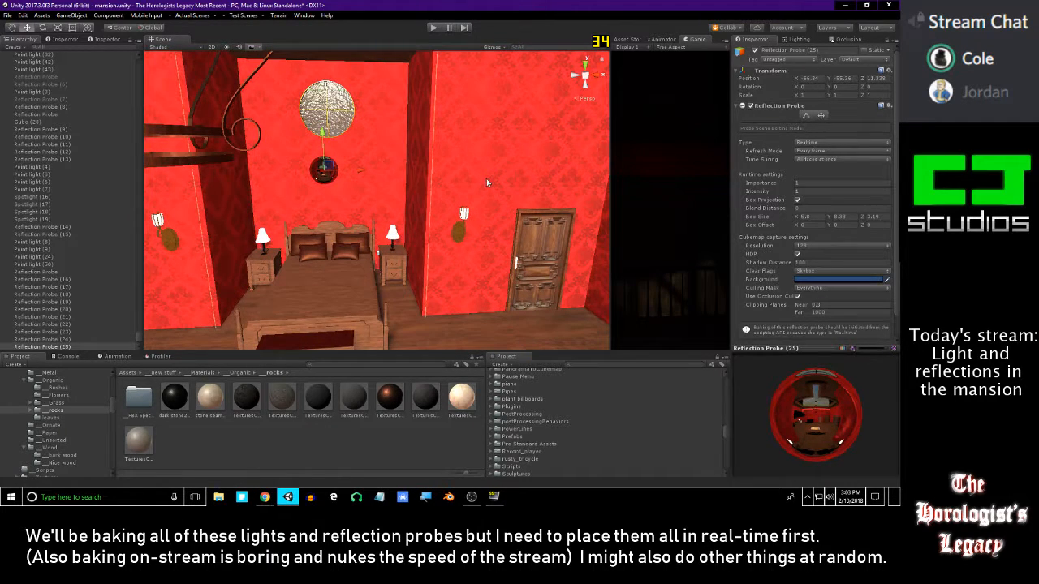
- Check the bed alcove probe's fit, deselect it and look over the red bedroom's walls, chandelier and ceiling
{"action": "left_click_drag", "start_coordinate": [486, 178], "coordinate": [459, 197], "text": "alt"}
{"action": "key", "text": "w"}
{"action": "right_click_drag", "start_coordinate": [459, 198], "coordinate": [461, 130]}
{"action": "key", "text": "w"}
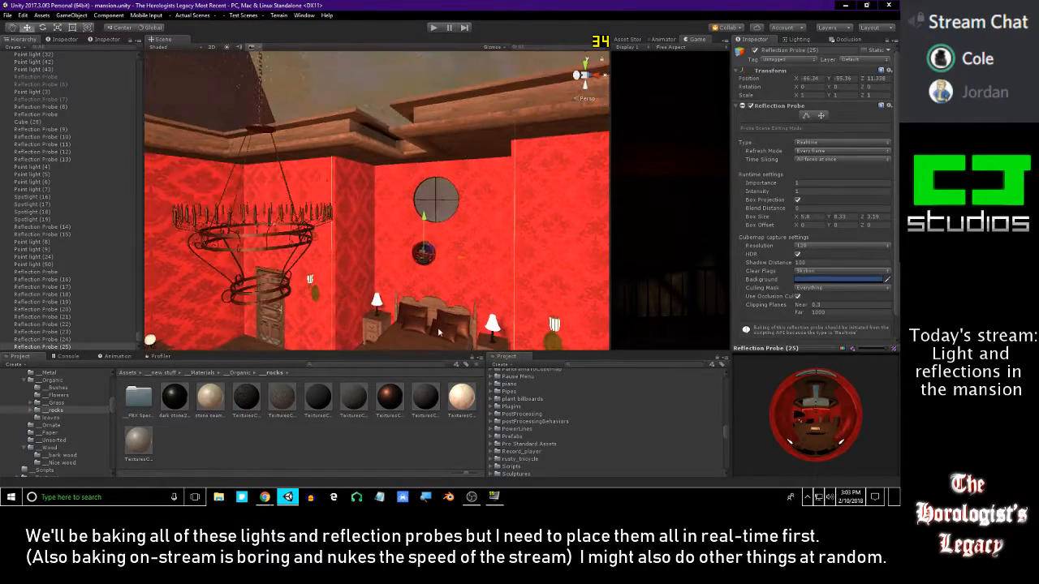
{"action": "left_click", "coordinate": [410, 447]}
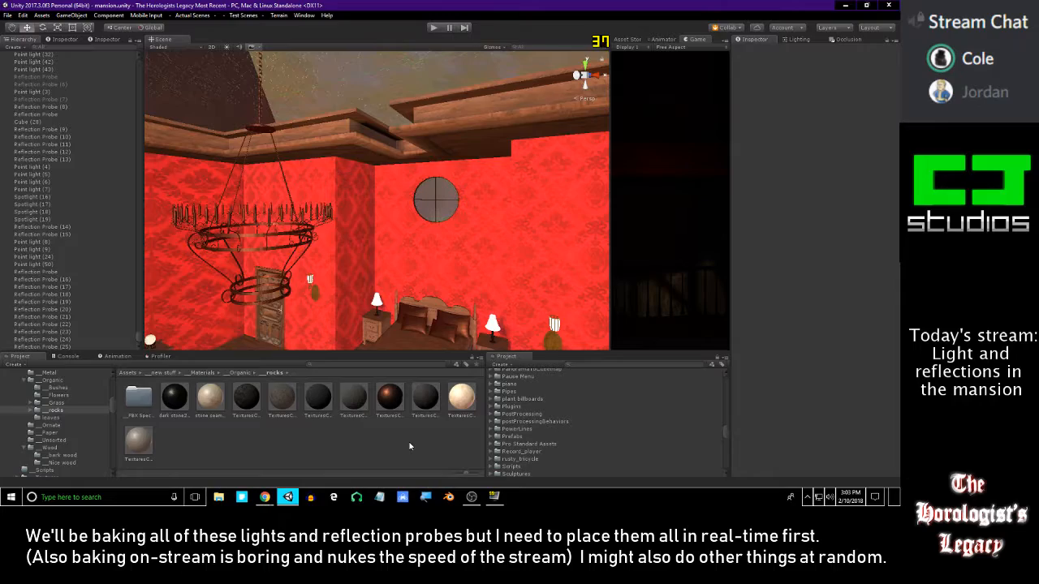
{"action": "right_click_drag", "start_coordinate": [443, 241], "coordinate": [538, 300]}
{"action": "key", "text": "w"}
{"action": "right_click_drag", "start_coordinate": [370, 232], "coordinate": [395, 192]}
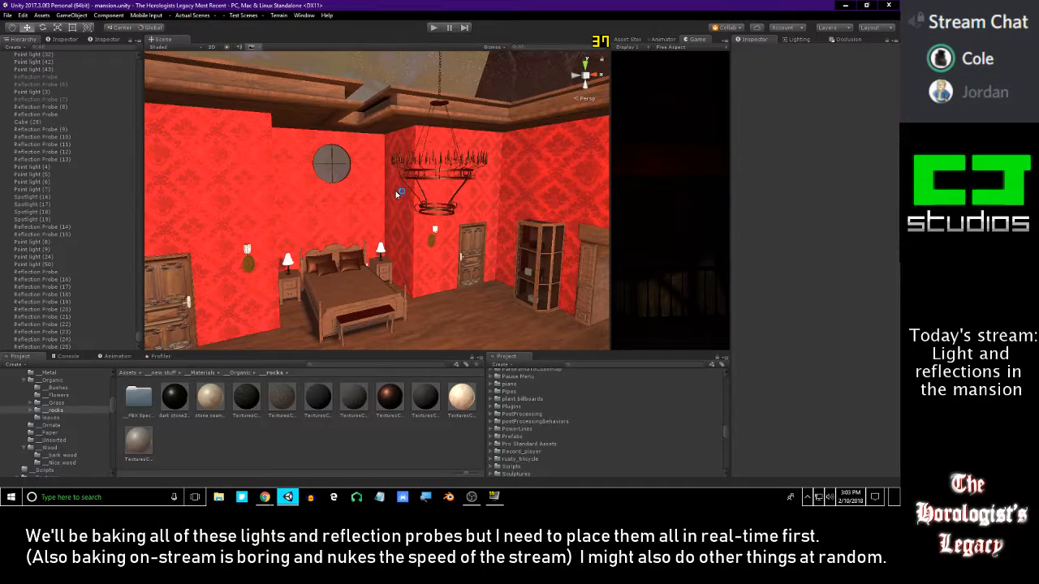
{"action": "right_click_drag", "start_coordinate": [395, 195], "coordinate": [496, 185]}
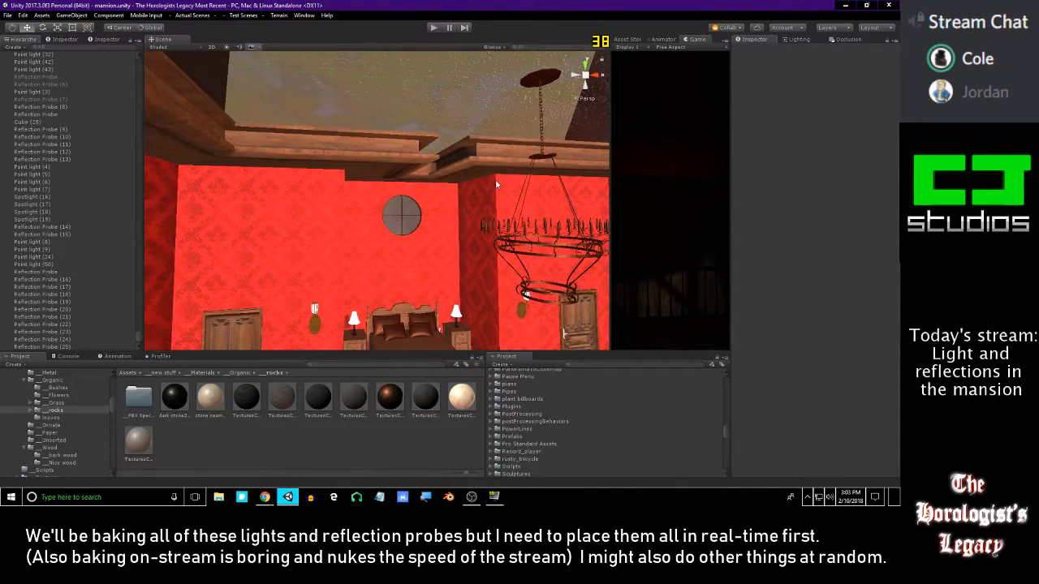
- Examine the mansion's exterior around the covered balcony and roof, as well as the sconce-lit hallway, for areas needing probes
{"action": "right_click_drag", "start_coordinate": [436, 209], "coordinate": [498, 204]}
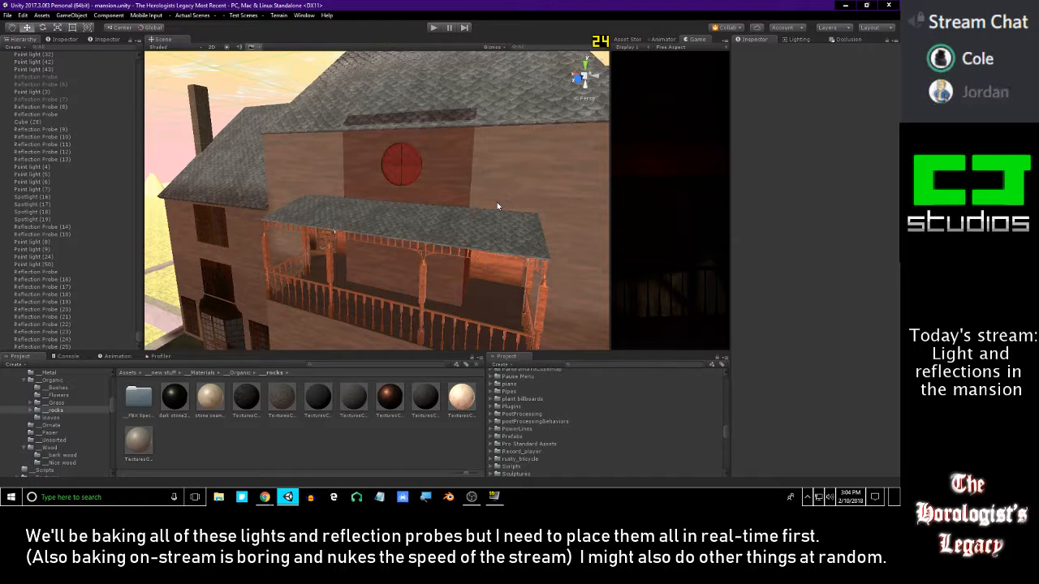
{"action": "left_click_drag", "start_coordinate": [412, 198], "coordinate": [431, 246], "text": "alt"}
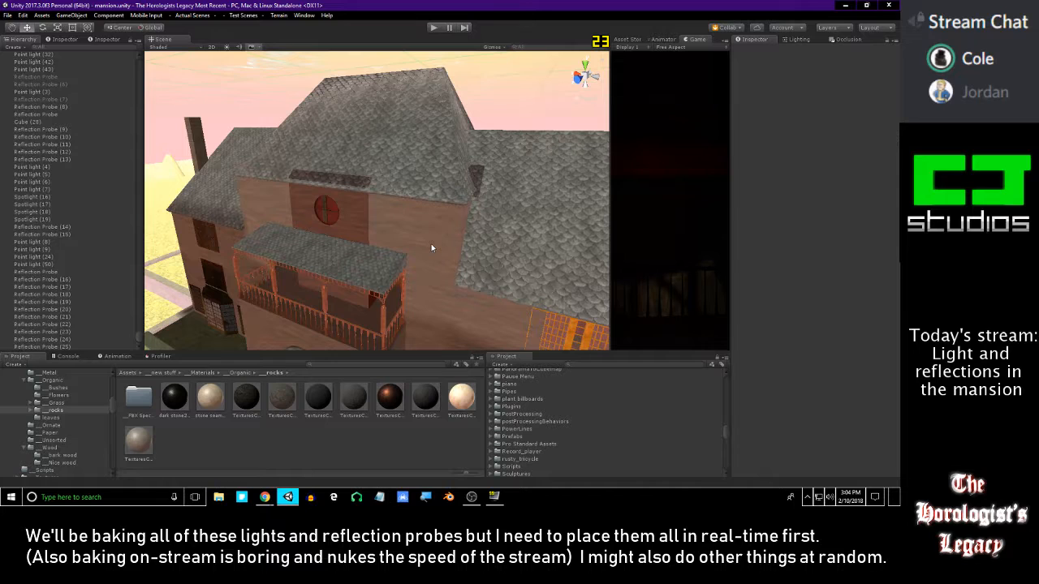
{"action": "mouse_move", "coordinate": [431, 244]}
{"action": "left_mouse_down", "text": "alt"}
{"action": "mouse_move", "coordinate": [504, 246]}
{"action": "mouse_move", "coordinate": [436, 239]}
{"action": "left_mouse_up", "text": "alt"}
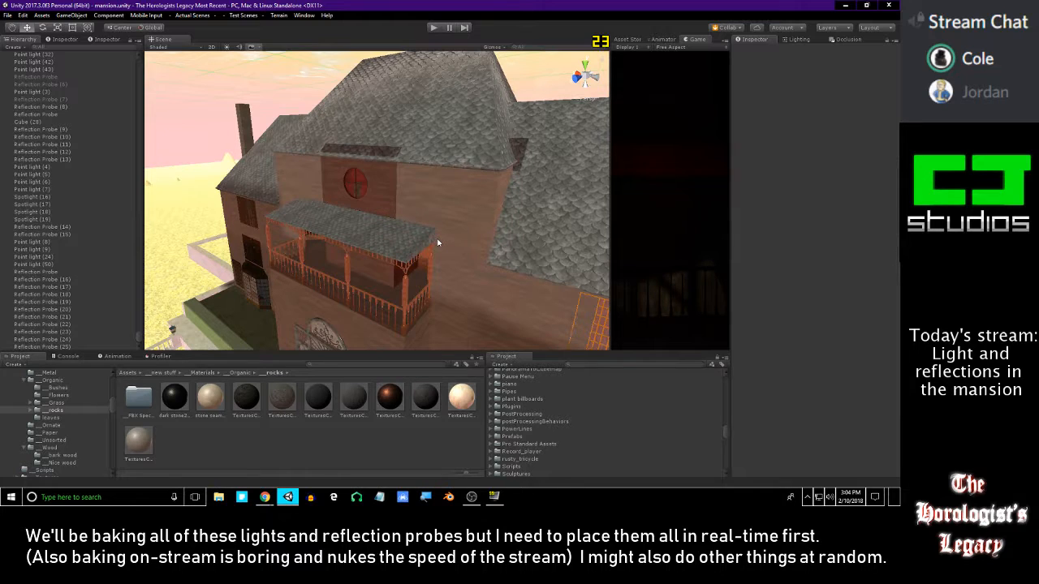
{"action": "right_click_drag", "start_coordinate": [413, 260], "coordinate": [365, 268]}
{"action": "key", "text": "w"}
{"action": "key", "text": "e"}
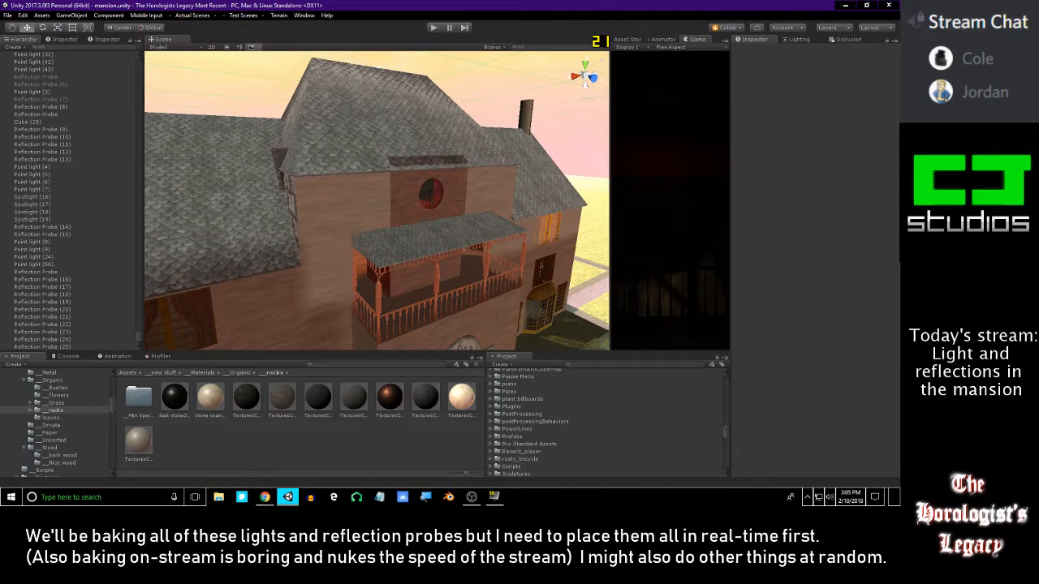
{"action": "key", "text": "alt+Tab"}
{"action": "right_click_drag", "start_coordinate": [456, 225], "coordinate": [509, 278]}
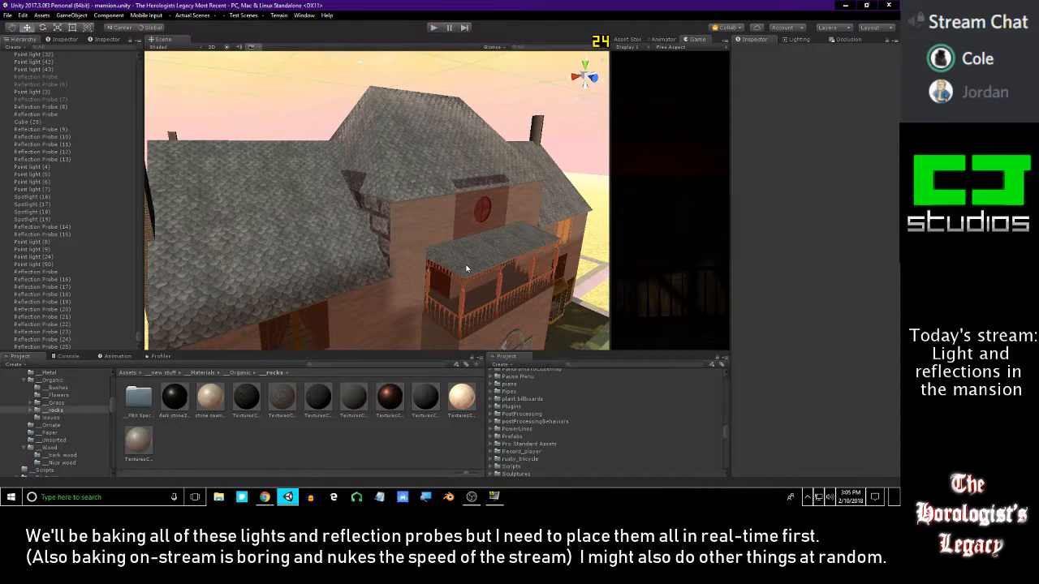
{"action": "right_click_drag", "start_coordinate": [438, 238], "coordinate": [343, 205]}
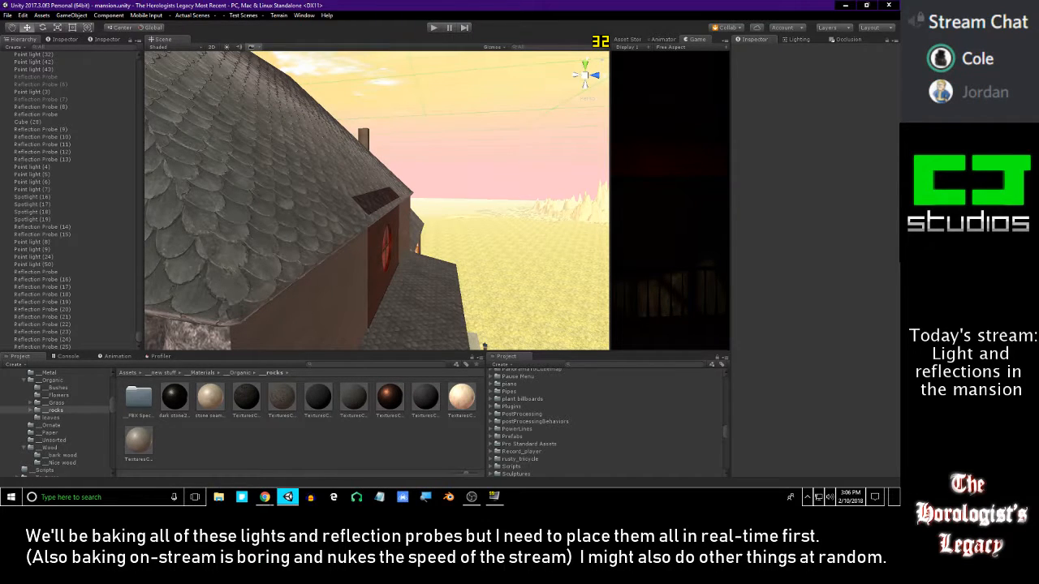
{"action": "right_click_drag", "start_coordinate": [457, 246], "coordinate": [517, 186]}
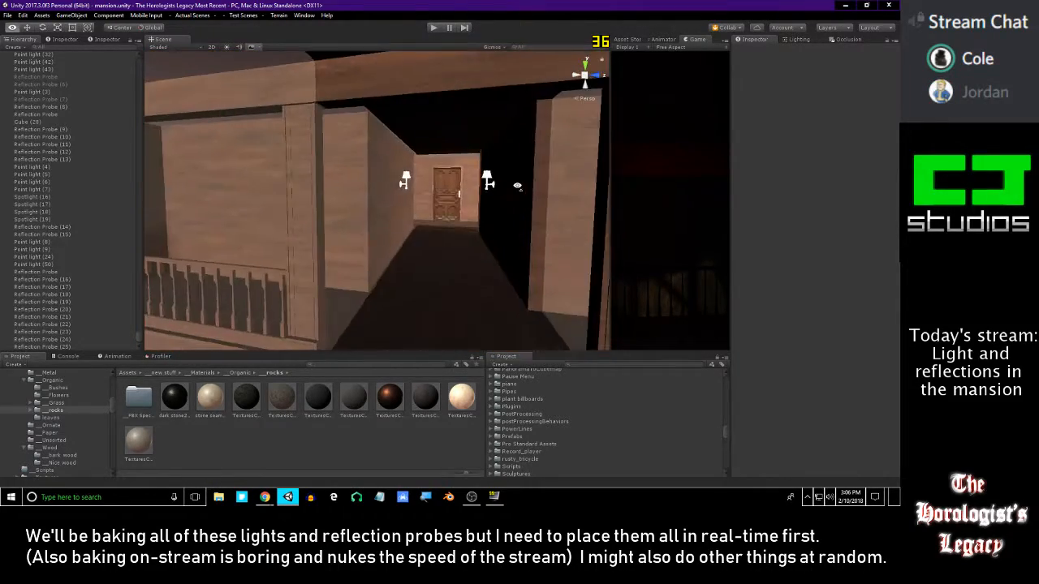
{"action": "right_click_drag", "start_coordinate": [407, 219], "coordinate": [486, 225]}
{"action": "right_click_drag", "start_coordinate": [600, 224], "coordinate": [331, 223]}
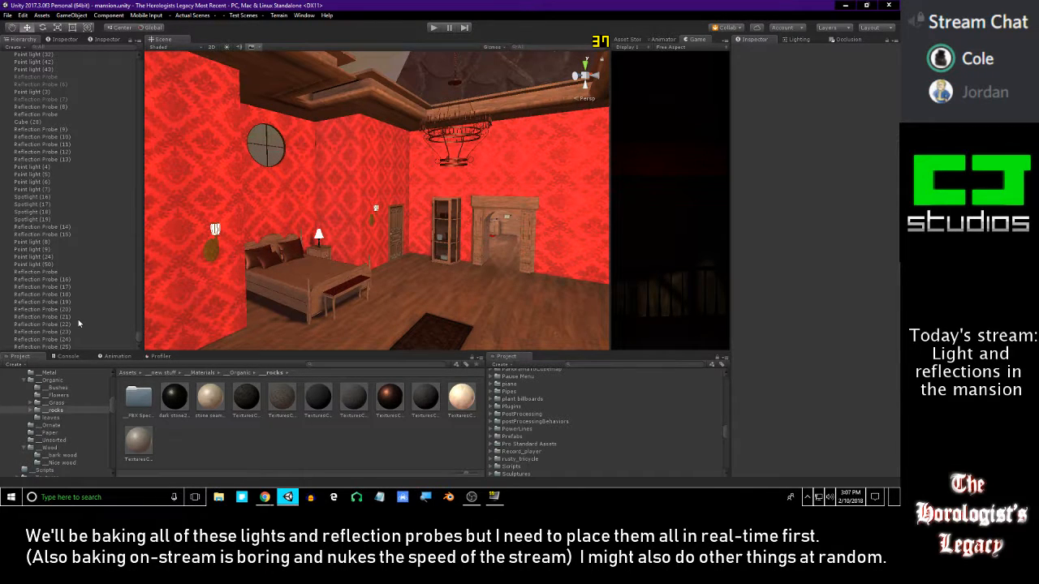
- Duplicate the bed alcove probe, Reflection Probe (25), and move the copy out to the covered balcony
{"action": "left_click", "coordinate": [74, 347]}
{"action": "right_click_drag", "start_coordinate": [375, 286], "coordinate": [344, 288]}
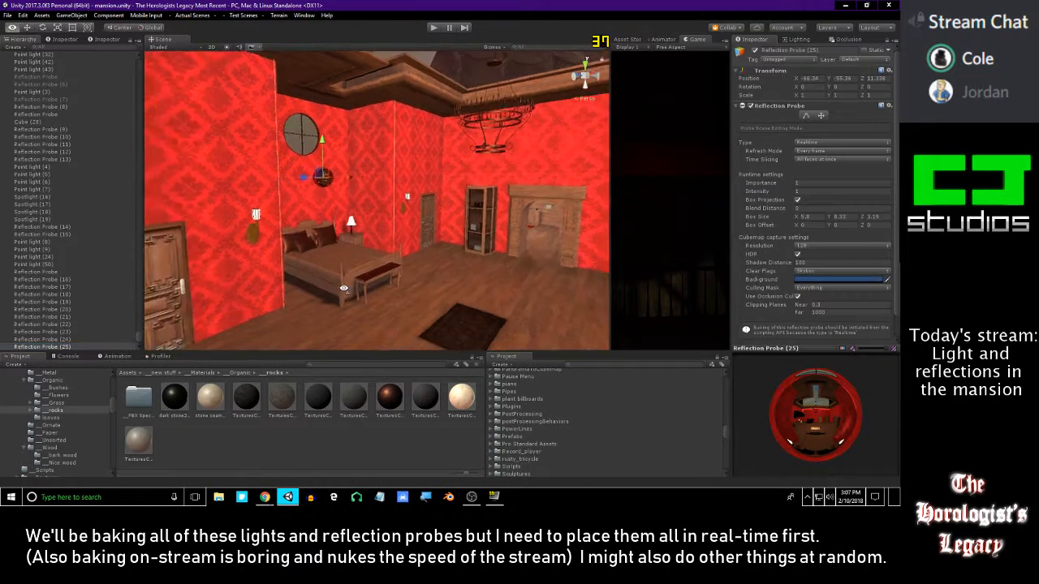
{"action": "left_click", "coordinate": [67, 340]}
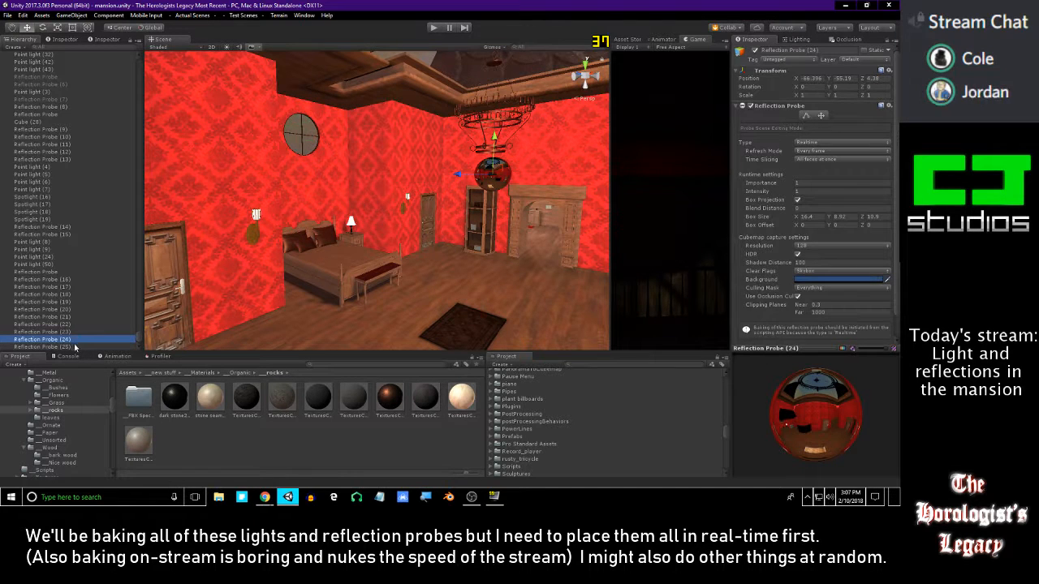
{"action": "left_click", "coordinate": [75, 347]}
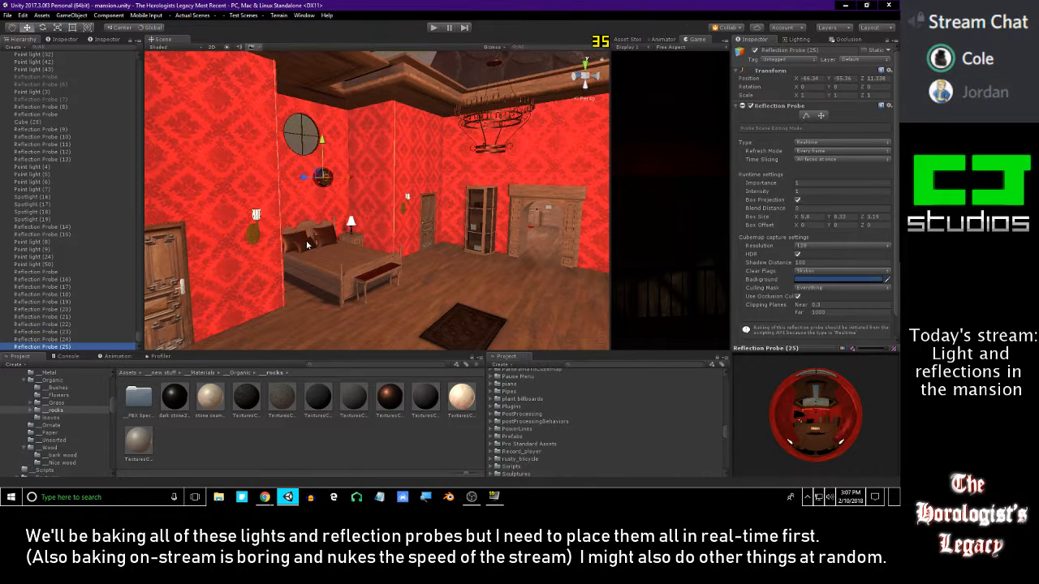
{"action": "right_click_drag", "start_coordinate": [330, 242], "coordinate": [371, 213]}
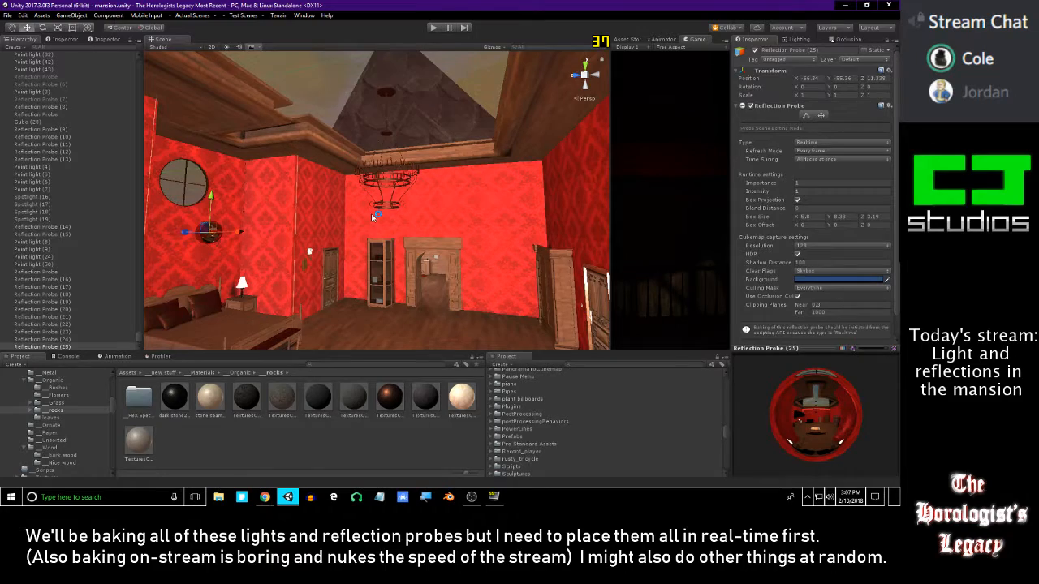
{"action": "right_click_drag", "start_coordinate": [214, 271], "coordinate": [415, 298]}
{"action": "key", "text": "ctrl+d"}
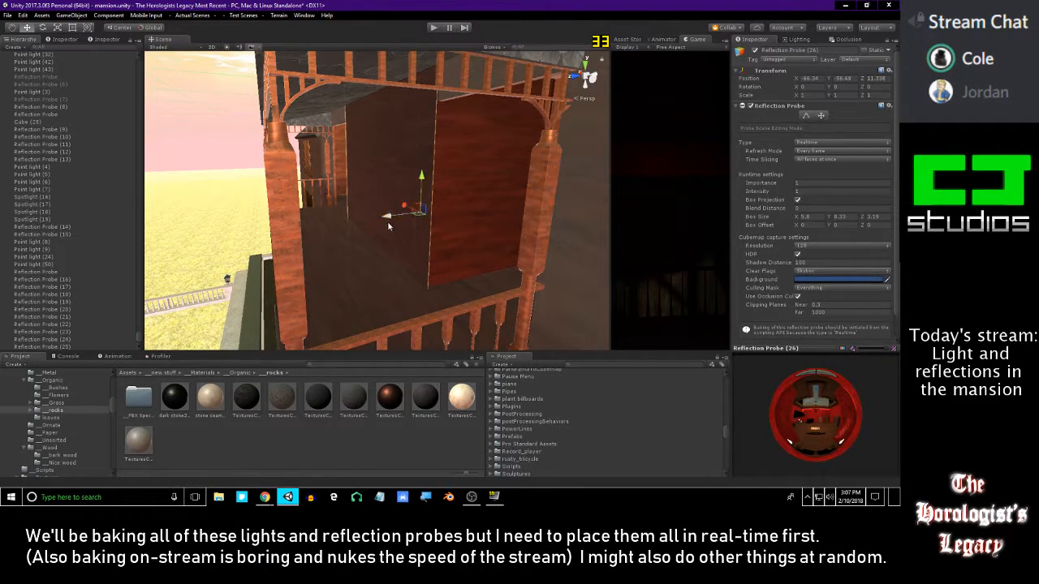
{"action": "left_click_drag", "start_coordinate": [386, 217], "coordinate": [318, 234]}
{"action": "right_click_drag", "start_coordinate": [337, 233], "coordinate": [309, 221]}
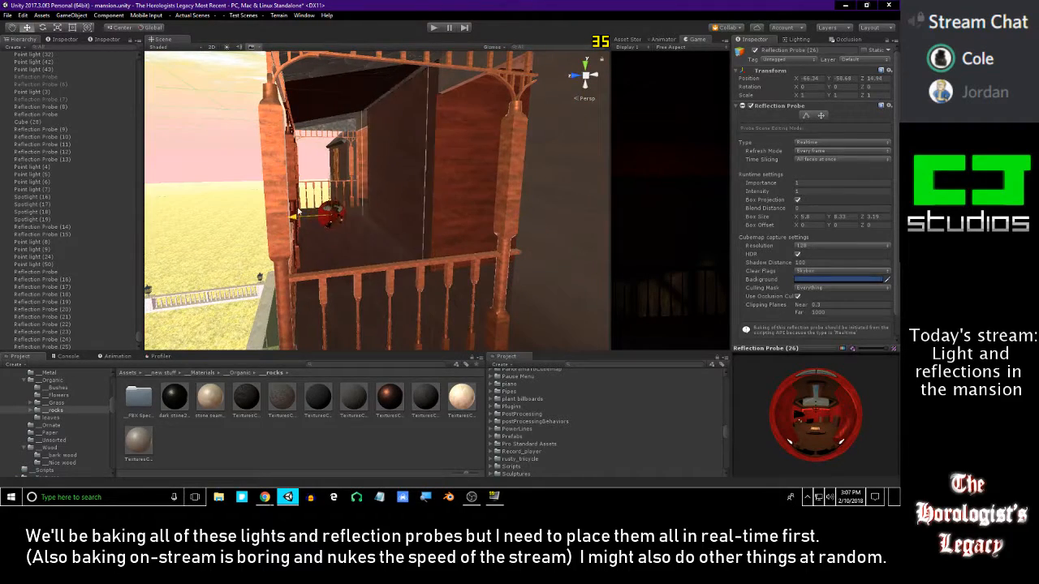
- Reposition the balcony probe to about Y -57.8 and Z 14.36
{"action": "left_click_drag", "start_coordinate": [306, 208], "coordinate": [304, 209]}
{"action": "right_click_drag", "start_coordinate": [306, 211], "coordinate": [354, 174]}
{"action": "left_click_drag", "start_coordinate": [350, 133], "coordinate": [357, 86]}
{"action": "right_click_drag", "start_coordinate": [356, 86], "coordinate": [330, 49]}
{"action": "left_click_drag", "start_coordinate": [388, 156], "coordinate": [389, 176]}
{"action": "right_click_drag", "start_coordinate": [389, 176], "coordinate": [410, 192]}
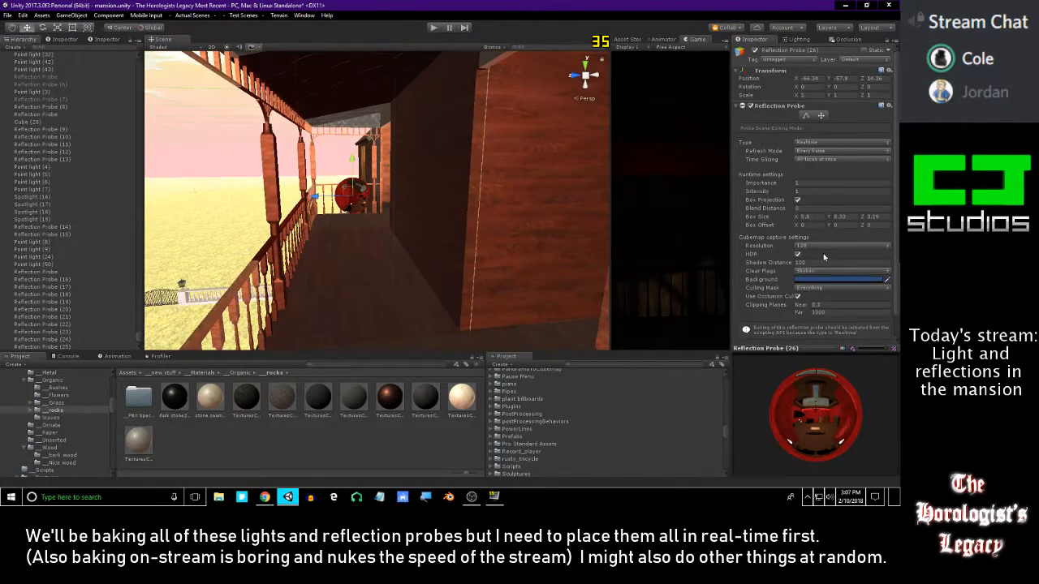
- Reduce the balcony probe's box size Y and move the probe to about Y -57.43 and Z 15.38
{"action": "left_click_drag", "start_coordinate": [830, 219], "coordinate": [806, 221]}
{"action": "left_click_drag", "start_coordinate": [346, 167], "coordinate": [348, 151]}
{"action": "left_click_drag", "start_coordinate": [319, 185], "coordinate": [274, 186]}
{"action": "right_click_drag", "start_coordinate": [412, 205], "coordinate": [412, 204]}
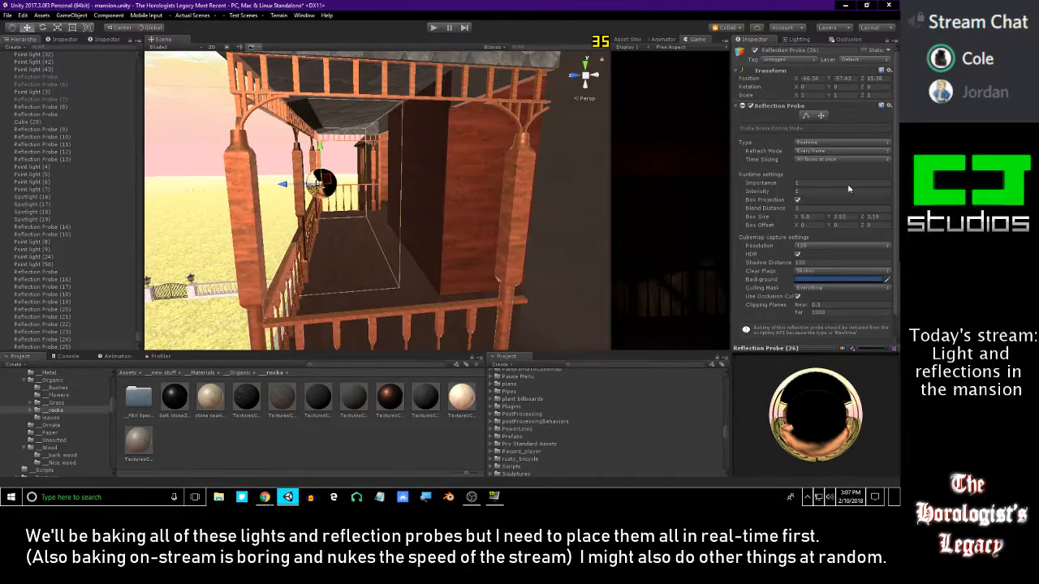
- Delete the duplicated balcony probe
{"action": "right_click_drag", "start_coordinate": [478, 222], "coordinate": [467, 195]}
{"action": "key", "text": "Delete"}
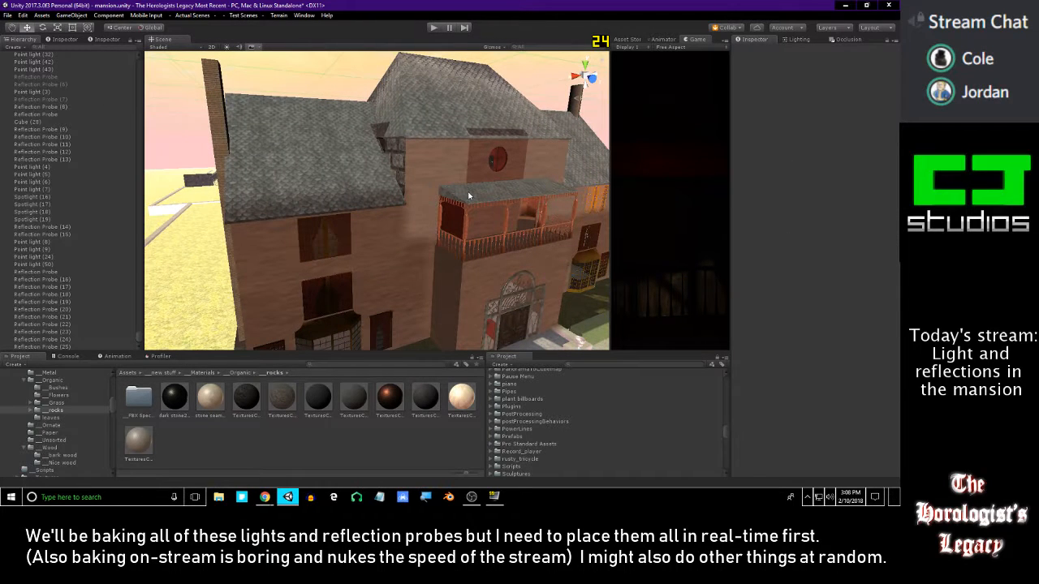
{"action": "mouse_move", "coordinate": [480, 193]}
{"action": "right_mouse_down"}
{"action": "mouse_move", "coordinate": [382, 182]}
{"action": "mouse_move", "coordinate": [482, 192]}
{"action": "mouse_move", "coordinate": [451, 197]}
{"action": "mouse_move", "coordinate": [436, 195]}
{"action": "mouse_move", "coordinate": [482, 179]}
{"action": "mouse_move", "coordinate": [554, 186]}
{"action": "mouse_move", "coordinate": [555, 197]}
{"action": "right_mouse_up"}
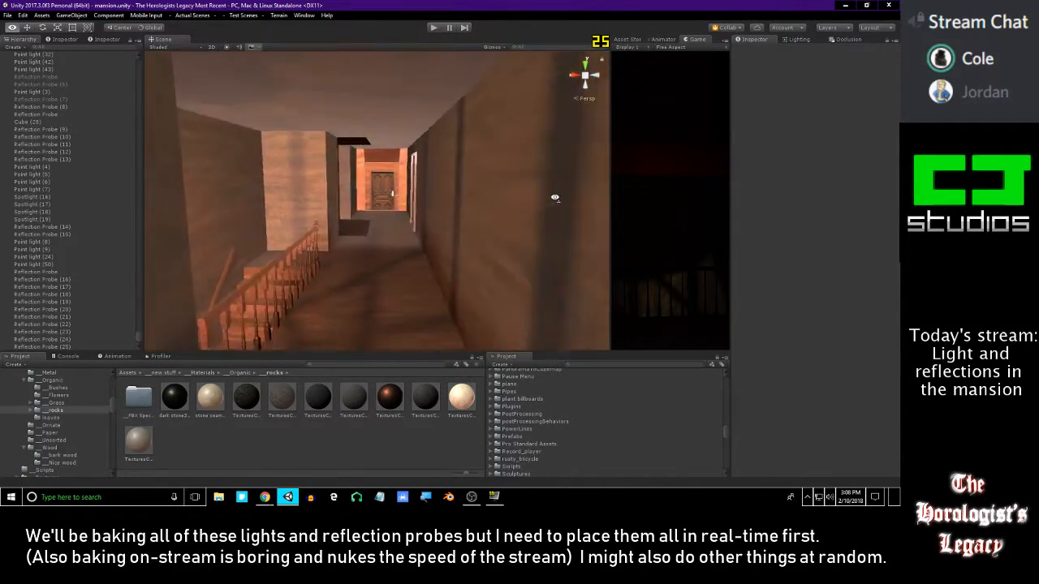
- Filter the hierarchy for "ref" and examine the reflection probes from Reflection Probe (25) back to Reflection Probe (10)
{"action": "type", "text": "ref"}
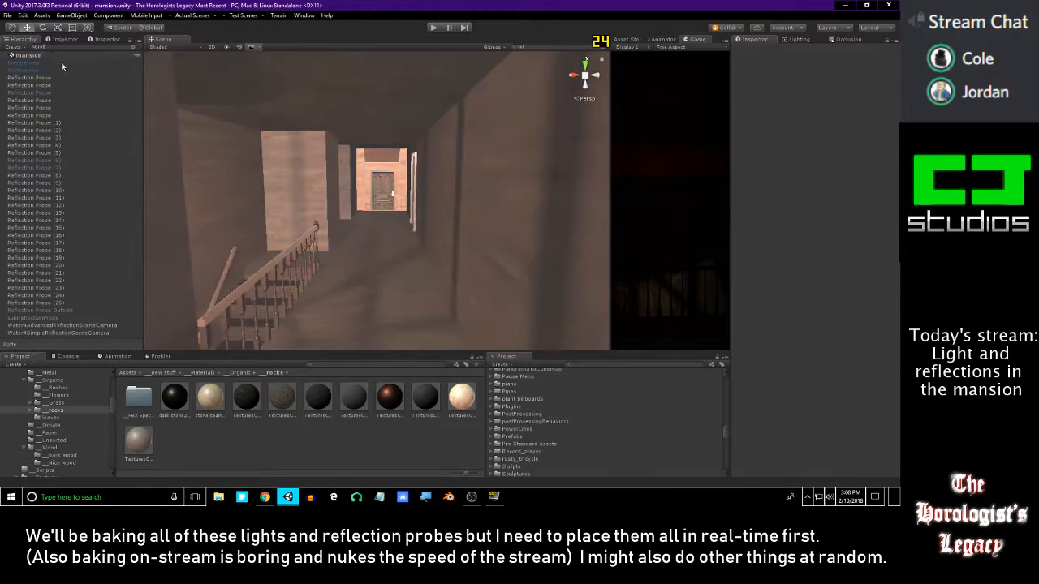
{"action": "left_click", "coordinate": [69, 302]}
{"action": "key", "text": "Up"}
{"action": "key", "text": "Up"}
{"action": "key", "text": "Up"}
{"action": "key", "text": "Up"}
{"action": "key", "text": "Up"}
{"action": "key", "text": "Up"}
{"action": "key", "text": "Up"}
{"action": "key", "text": "Up"}
{"action": "key", "text": "Up"}
{"action": "key", "text": "Up"}
{"action": "key", "text": "Up"}
{"action": "key", "text": "Up"}
{"action": "key", "text": "Up"}
{"action": "key", "text": "Up"}
{"action": "key", "text": "Up"}
{"action": "key", "text": "Up"}
{"action": "key", "text": "Up"}
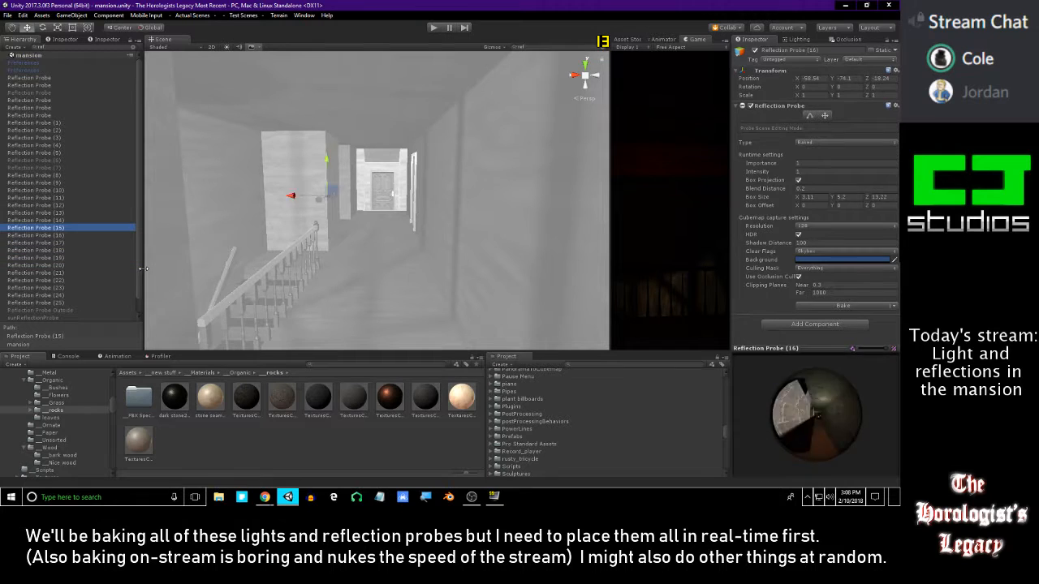
{"action": "key", "text": "Down"}
{"action": "key", "text": "Down"}
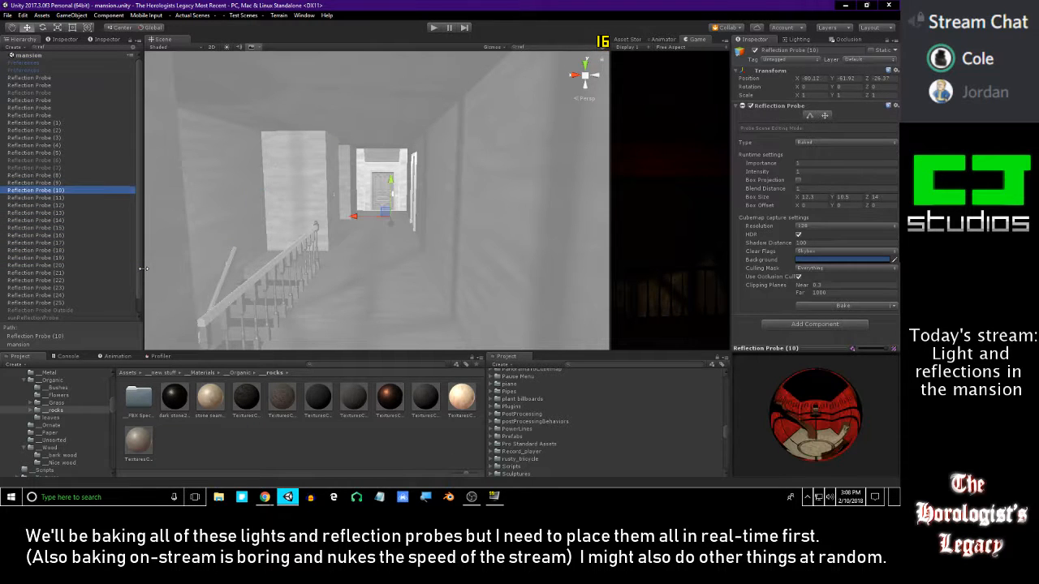
- Examine the rest of the filtered probe list against the upstairs staircase corridor, then clear the hierarchy filter
{"action": "key", "text": "w"}
{"action": "right_click_drag", "start_coordinate": [398, 308], "coordinate": [447, 294]}
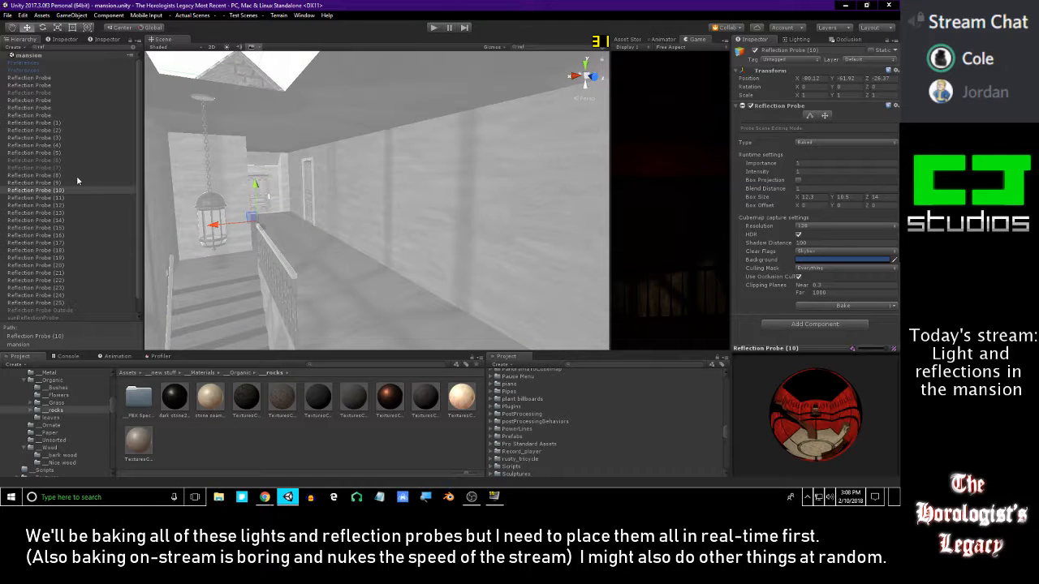
{"action": "key", "text": "Up"}
{"action": "key", "text": "Up"}
{"action": "key", "text": "Up"}
{"action": "key", "text": "Up"}
{"action": "key", "text": "Up"}
{"action": "key", "text": "Up"}
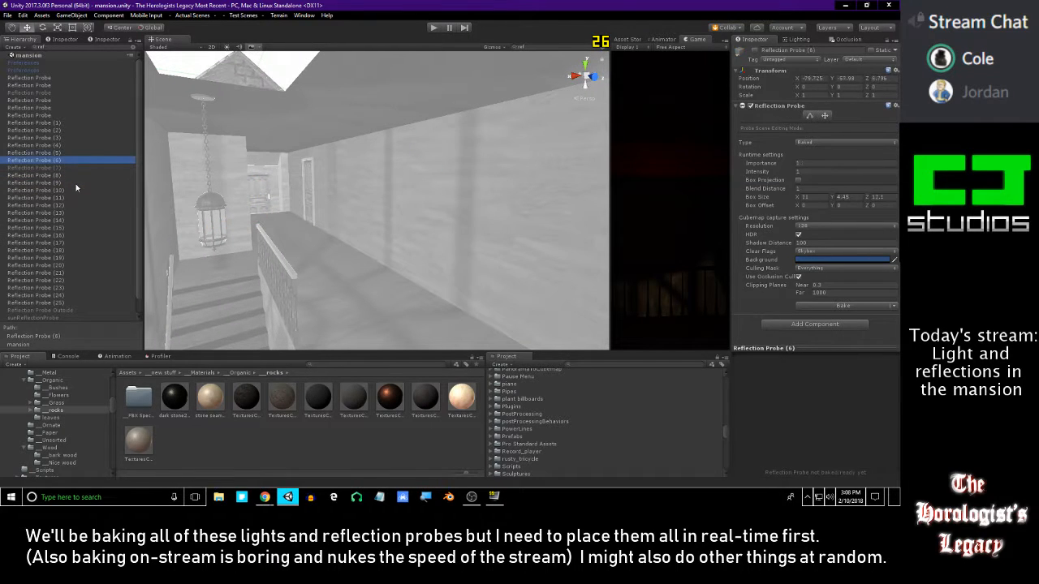
{"action": "key", "text": "Down"}
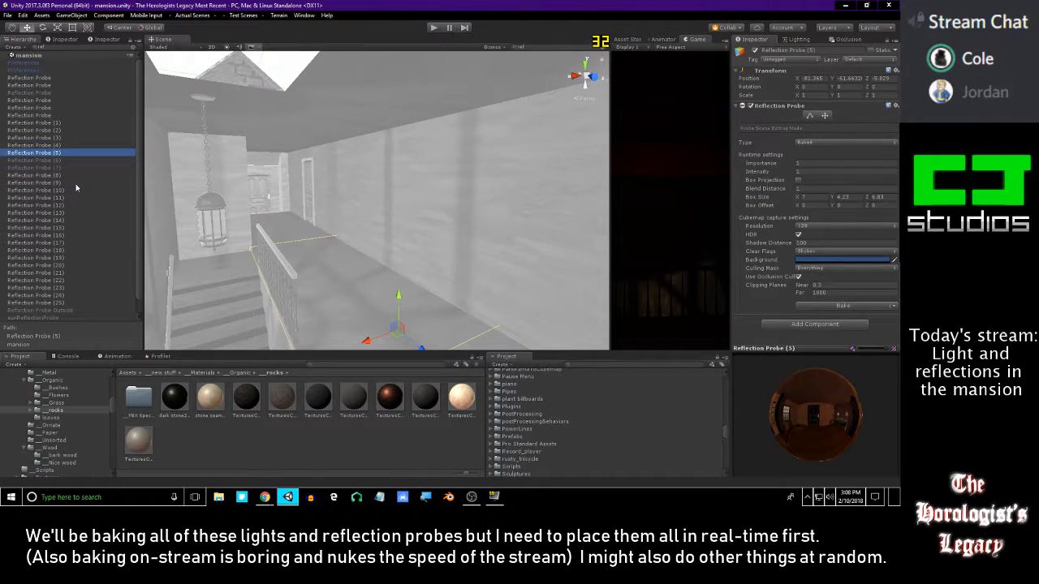
{"action": "key", "text": "Up"}
{"action": "key", "text": "Up"}
{"action": "key", "text": "Up"}
{"action": "key", "text": "Up"}
{"action": "key", "text": "Up"}
{"action": "key", "text": "Up"}
{"action": "key", "text": "Up"}
{"action": "key", "text": "Up"}
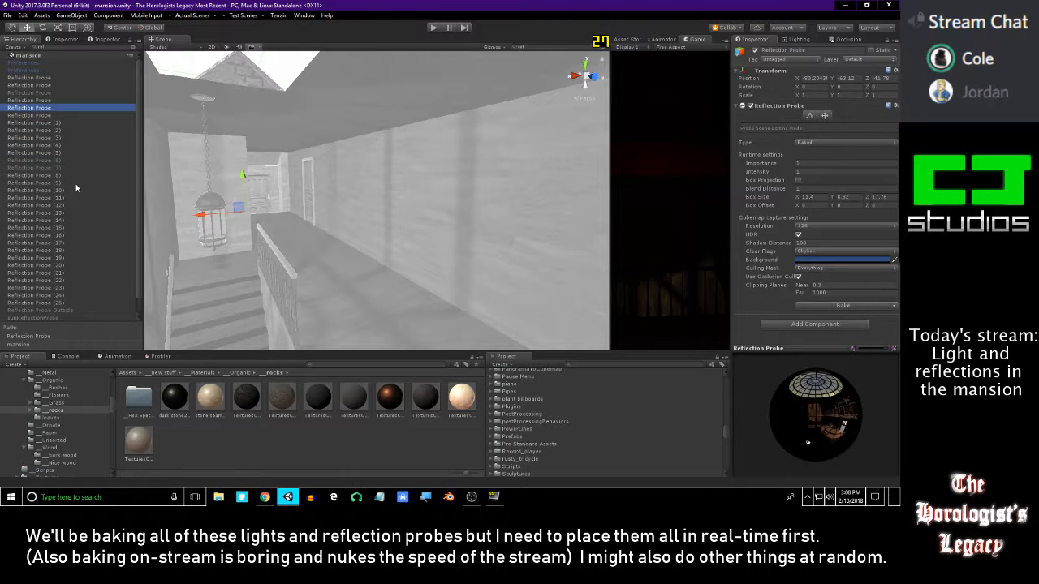
{"action": "key", "text": "Down"}
{"action": "key", "text": "Down"}
{"action": "key", "text": "Down"}
{"action": "key", "text": "Down"}
{"action": "key", "text": "Down"}
{"action": "key", "text": "Down"}
{"action": "key", "text": "Down"}
{"action": "key", "text": "Down"}
{"action": "key", "text": "Down"}
{"action": "key", "text": "Down"}
{"action": "key", "text": "Down"}
{"action": "key", "text": "Down"}
{"action": "key", "text": "Down"}
{"action": "key", "text": "Down"}
{"action": "key", "text": "Down"}
{"action": "key", "text": "Down"}
{"action": "key", "text": "Down"}
{"action": "key", "text": "Down"}
{"action": "key", "text": "Down"}
{"action": "key", "text": "Down"}
{"action": "key", "text": "Down"}
{"action": "key", "text": "Down"}
{"action": "key", "text": "Down"}
{"action": "key", "text": "Down"}
{"action": "key", "text": "Down"}
{"action": "key", "text": "Down"}
{"action": "key", "text": "Down"}
{"action": "key", "text": "Down"}
{"action": "key", "text": "Down"}
{"action": "key", "text": "Down"}
{"action": "key", "text": "Down"}
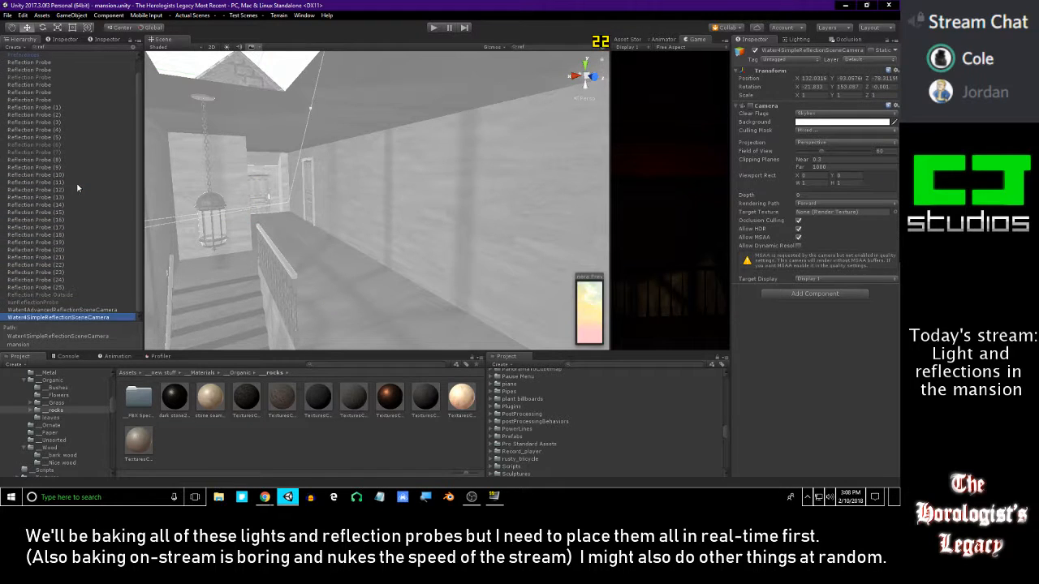
{"action": "key", "text": "f"}
{"action": "left_click", "coordinate": [133, 48]}
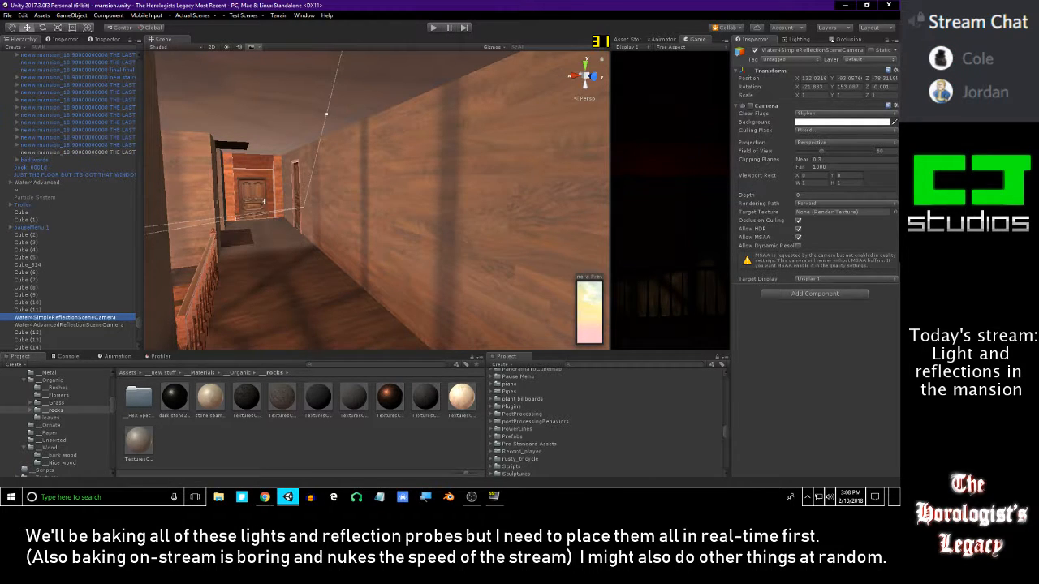
- Filter the hierarchy for "refl" and examine the unnumbered reflection probes against the upstairs corridor
{"action": "key", "text": "alt+Tab"}
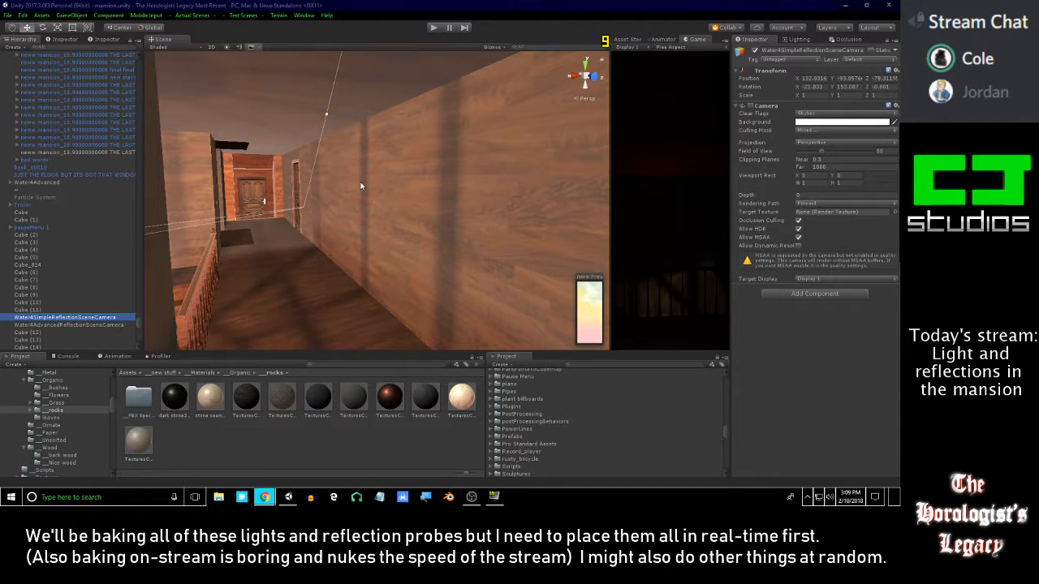
{"action": "key", "text": "w"}
{"action": "right_click_drag", "start_coordinate": [354, 195], "coordinate": [331, 200]}
{"action": "mouse_move", "coordinate": [267, 213]}
{"action": "right_mouse_down"}
{"action": "mouse_move", "coordinate": [414, 253]}
{"action": "mouse_move", "coordinate": [348, 192]}
{"action": "mouse_move", "coordinate": [271, 211]}
{"action": "right_mouse_up"}
{"action": "scroll", "coordinate": [57, 265], "scroll_direction": "down", "scroll_amount": 5}
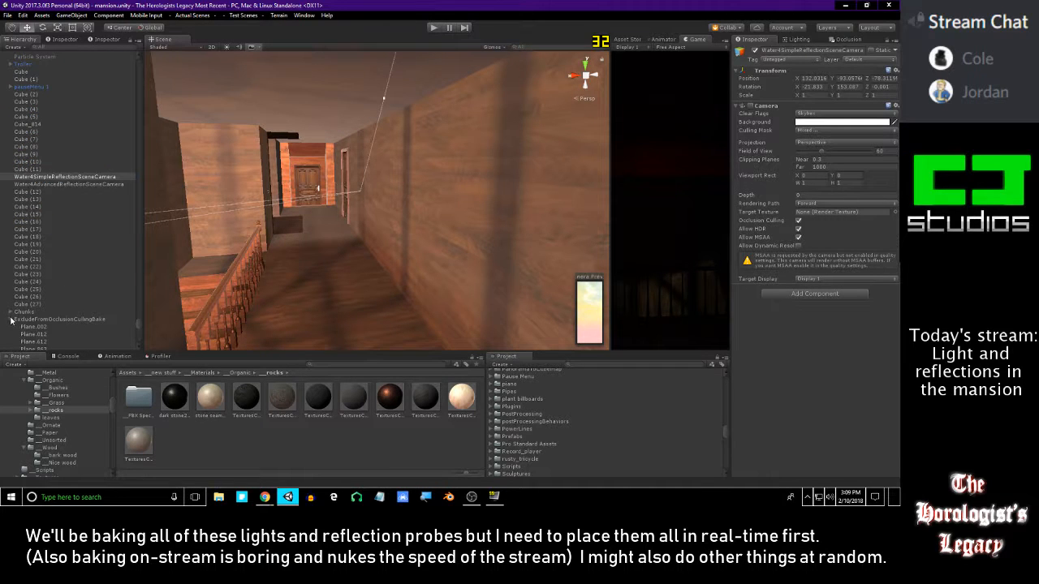
{"action": "type", "text": "refl"}
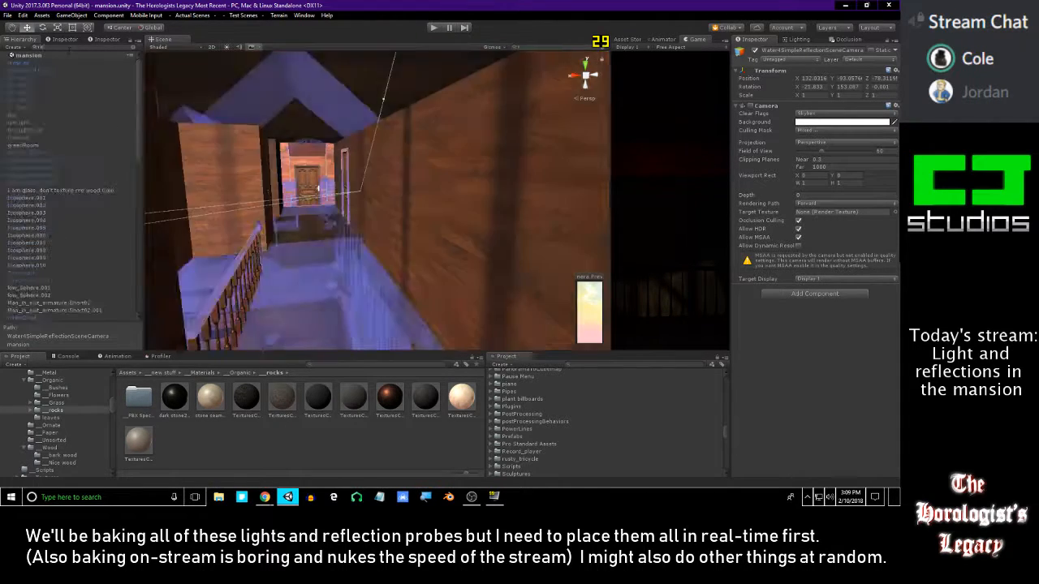
{"action": "left_click", "coordinate": [305, 164]}
{"action": "right_click_drag", "start_coordinate": [304, 164], "coordinate": [273, 206]}
{"action": "scroll", "coordinate": [37, 232], "scroll_direction": "down", "scroll_amount": 3}
{"action": "left_click", "coordinate": [273, 229]}
{"action": "left_click", "coordinate": [272, 229]}
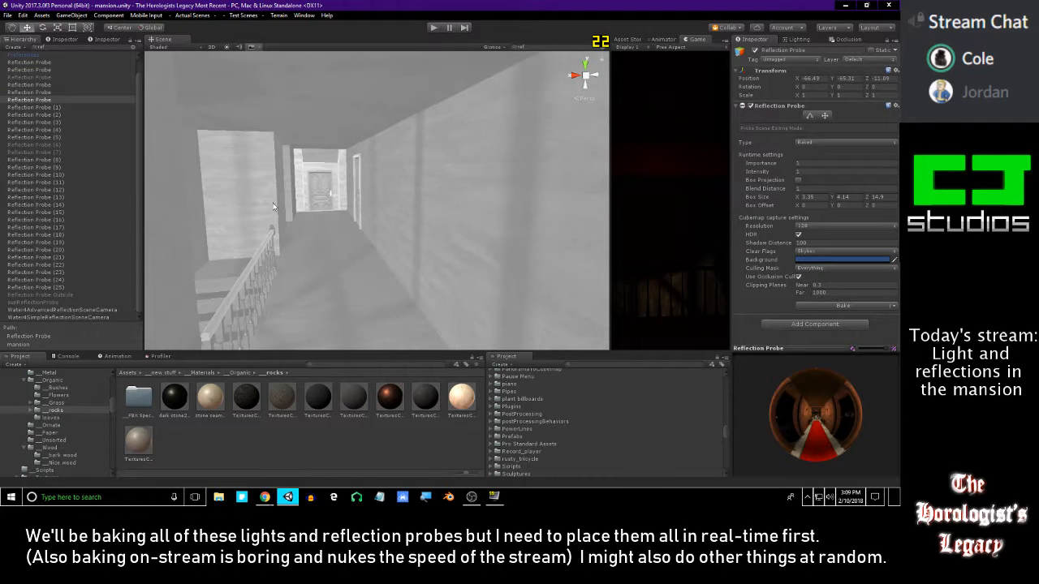
{"action": "left_click", "coordinate": [273, 206]}
{"action": "left_click", "coordinate": [273, 206]}
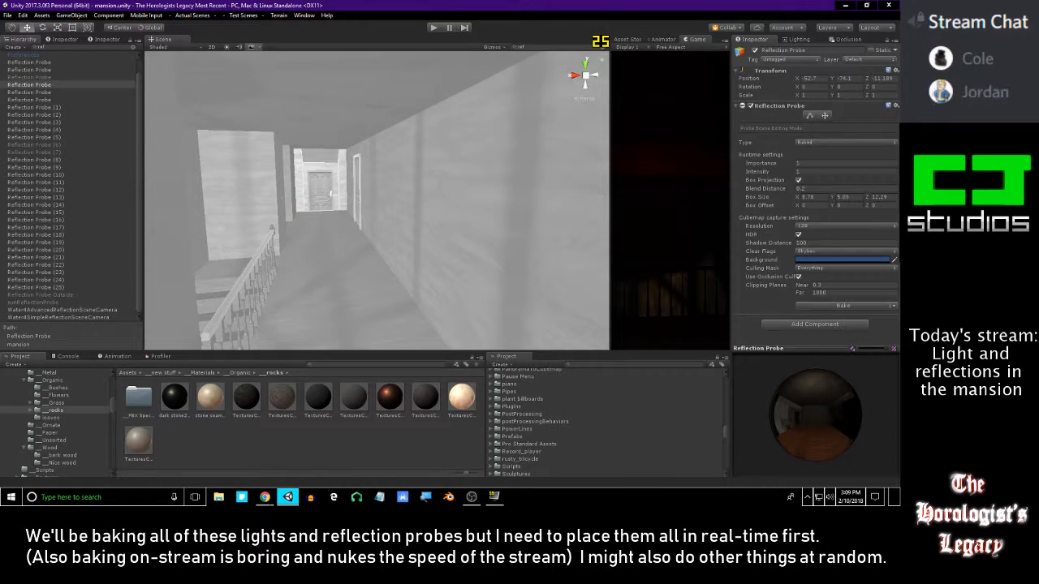
- Duplicate Reflection Probe (25) and move the copy from the red bedroom to the upstairs corridor, about X -79.78 and Z -6.52
{"action": "right_click_drag", "start_coordinate": [322, 246], "coordinate": [166, 266]}
{"action": "left_click", "coordinate": [71, 287]}
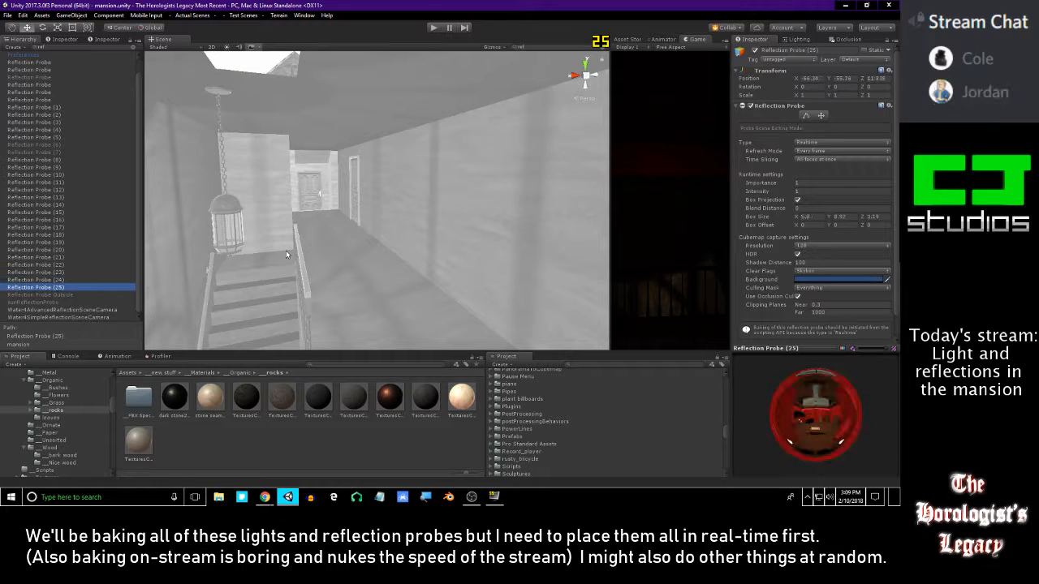
{"action": "right_click_drag", "start_coordinate": [355, 208], "coordinate": [233, 139]}
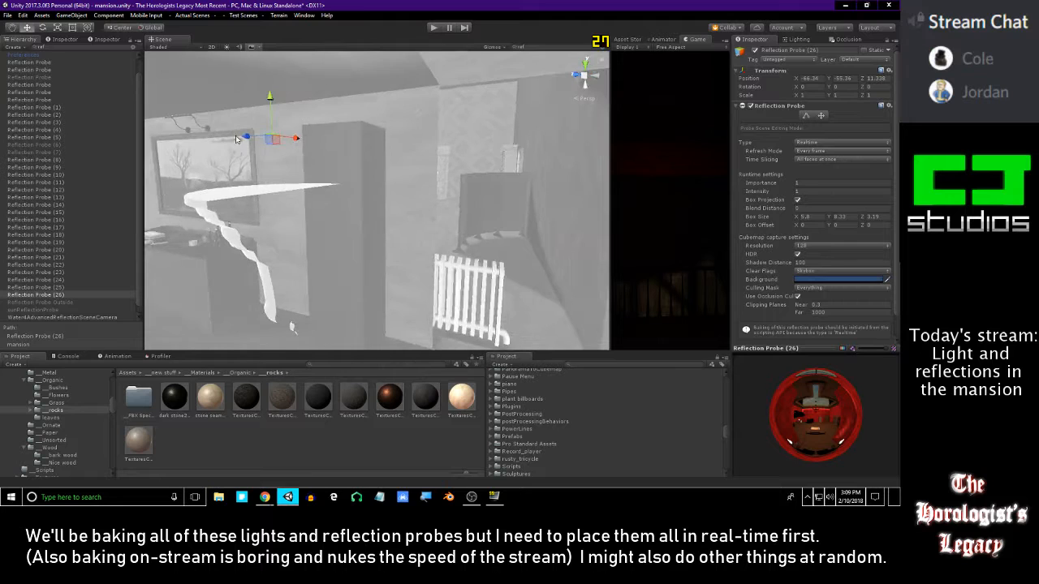
{"action": "right_click_drag", "start_coordinate": [406, 142], "coordinate": [562, 130]}
{"action": "left_click_drag", "start_coordinate": [342, 153], "coordinate": [515, 166]}
{"action": "right_click_drag", "start_coordinate": [515, 166], "coordinate": [647, 151]}
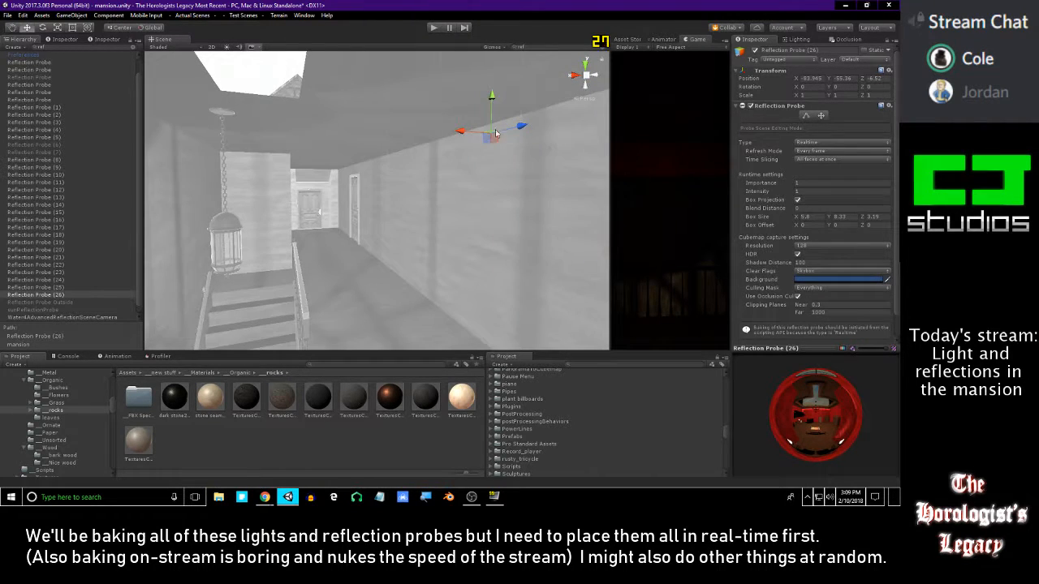
{"action": "left_click_drag", "start_coordinate": [459, 132], "coordinate": [363, 148]}
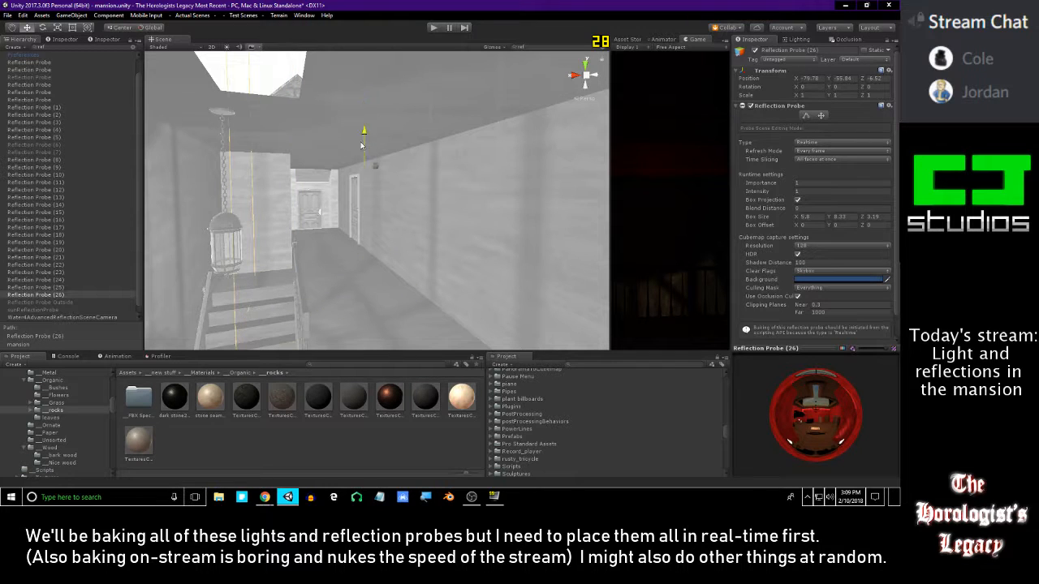
- Clear the hierarchy filter and lower the corridor probe to about X -79.27 and Y -57.72
{"action": "left_click", "coordinate": [133, 48]}
{"action": "right_click_drag", "start_coordinate": [349, 187], "coordinate": [315, 194]}
{"action": "left_click_drag", "start_coordinate": [318, 186], "coordinate": [331, 214]}
{"action": "right_click_drag", "start_coordinate": [334, 215], "coordinate": [320, 180]}
{"action": "left_click_drag", "start_coordinate": [340, 186], "coordinate": [360, 201]}
{"action": "right_click_drag", "start_coordinate": [360, 202], "coordinate": [393, 229]}
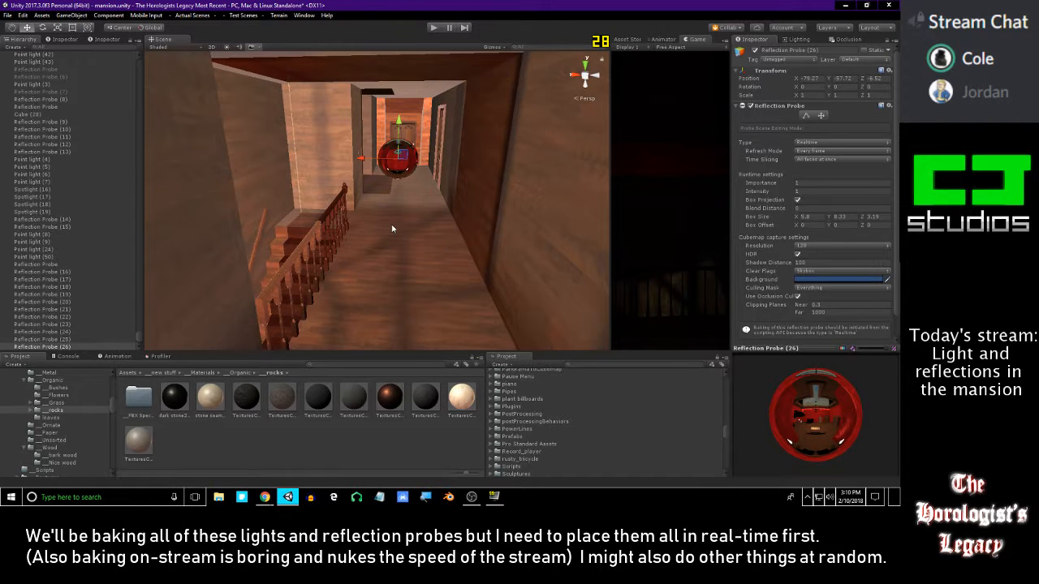
- Set the corridor probe's box size to about Y 4.13 and Z 10.82, and shift the probe to about Z -8.75
{"action": "right_click_drag", "start_coordinate": [383, 149], "coordinate": [520, 159]}
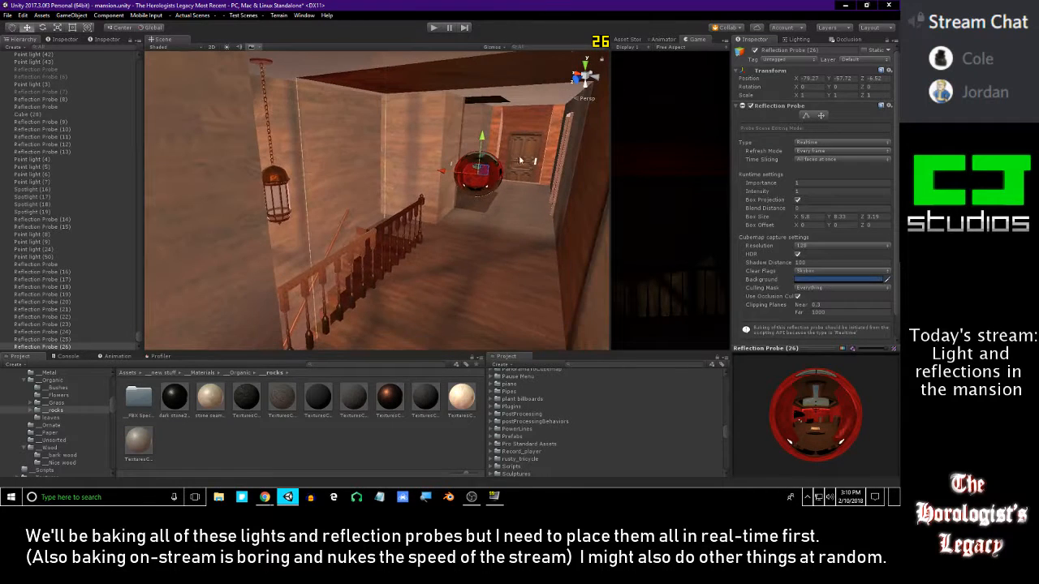
{"action": "left_click_drag", "start_coordinate": [830, 220], "coordinate": [806, 225]}
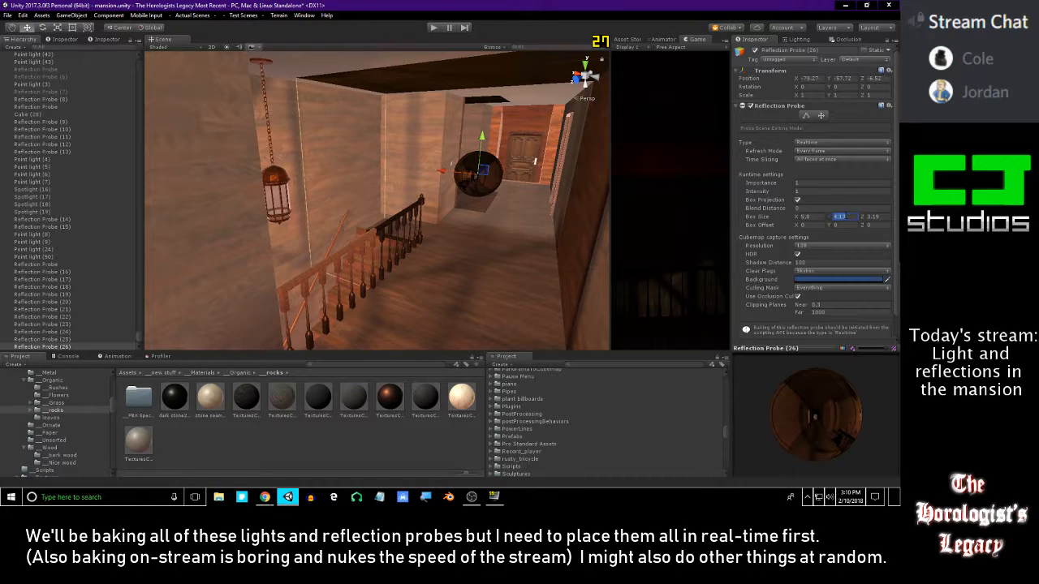
{"action": "left_click_drag", "start_coordinate": [865, 221], "coordinate": [9, 216]}
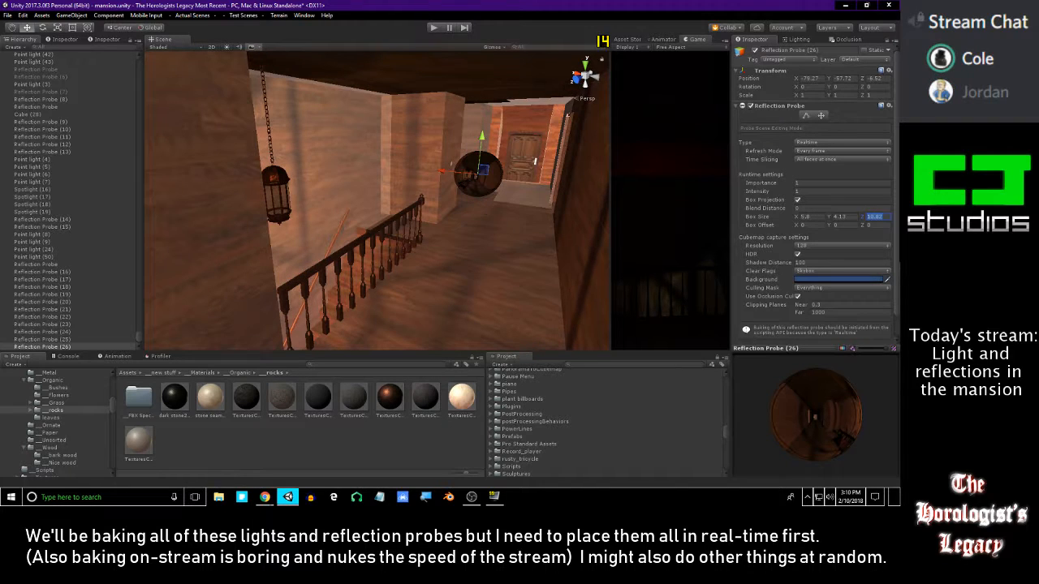
{"action": "right_click_drag", "start_coordinate": [419, 246], "coordinate": [497, 217]}
{"action": "left_click_drag", "start_coordinate": [473, 228], "coordinate": [508, 211]}
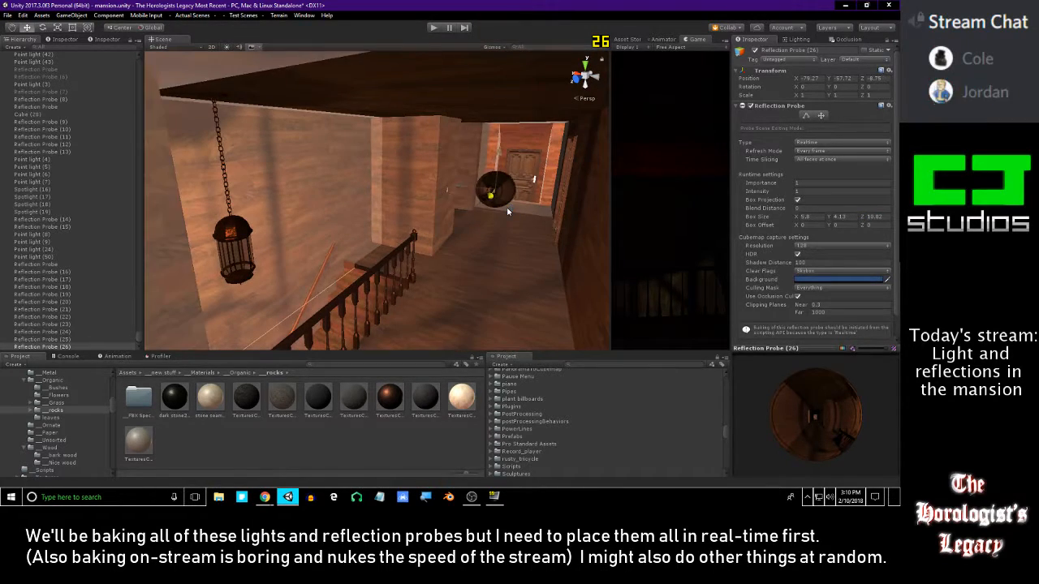
- Lengthen the corridor probe's box to about 18.1 along Z and shift the probe to about Z -8.19
{"action": "left_click_drag", "start_coordinate": [861, 219], "coordinate": [13, 220]}
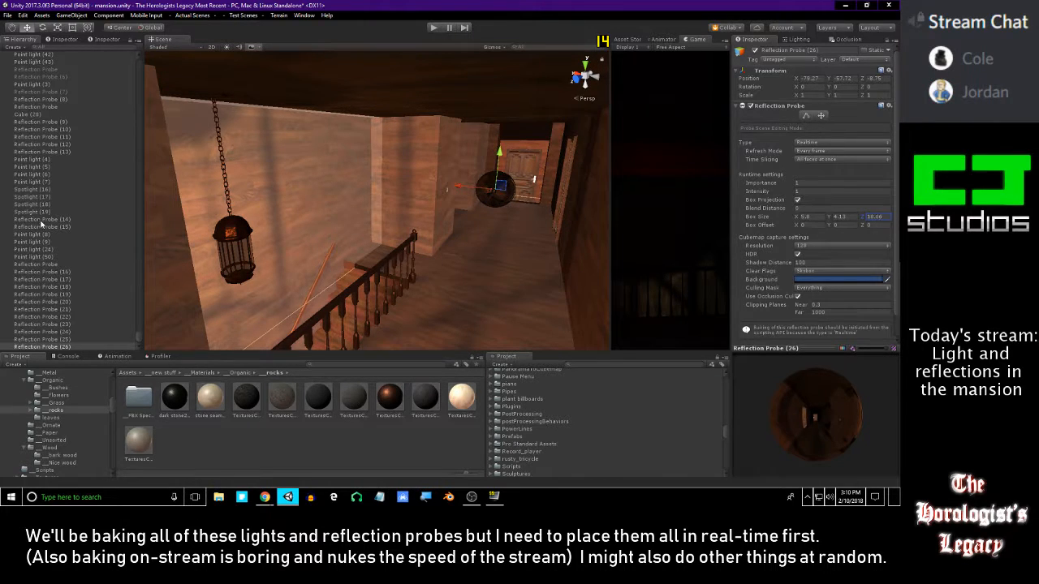
{"action": "mouse_move", "coordinate": [56, 225]}
{"action": "left_mouse_down"}
{"action": "mouse_move", "coordinate": [79, 228]}
{"action": "mouse_move", "coordinate": [53, 234]}
{"action": "left_mouse_up"}
{"action": "right_click_drag", "start_coordinate": [203, 234], "coordinate": [435, 219]}
{"action": "key", "text": "w"}
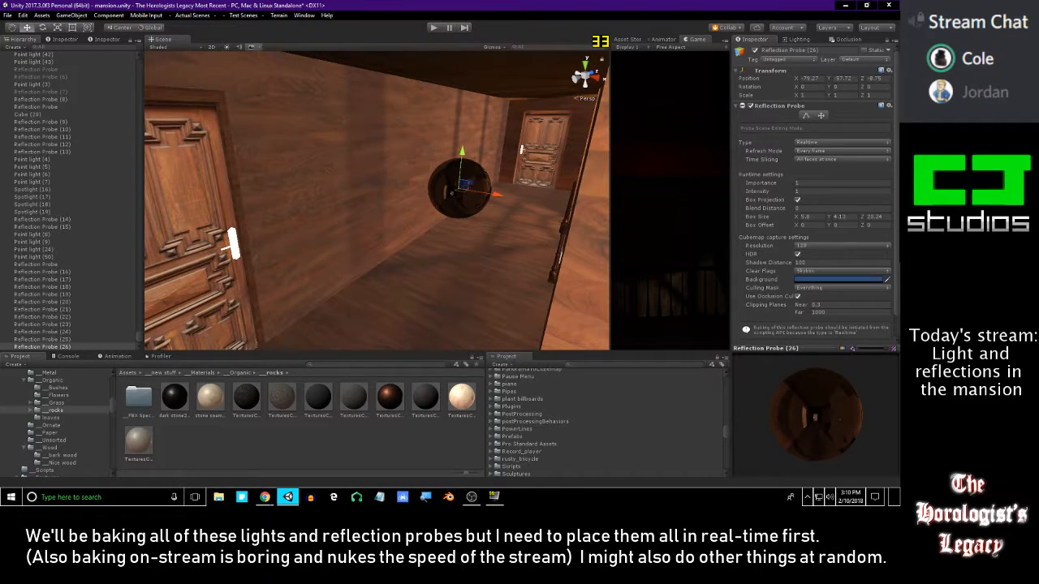
{"action": "mouse_move", "coordinate": [862, 218]}
{"action": "left_mouse_down"}
{"action": "mouse_move", "coordinate": [849, 224]}
{"action": "mouse_move", "coordinate": [858, 223]}
{"action": "left_mouse_up"}
{"action": "right_click_drag", "start_coordinate": [477, 219], "coordinate": [518, 155]}
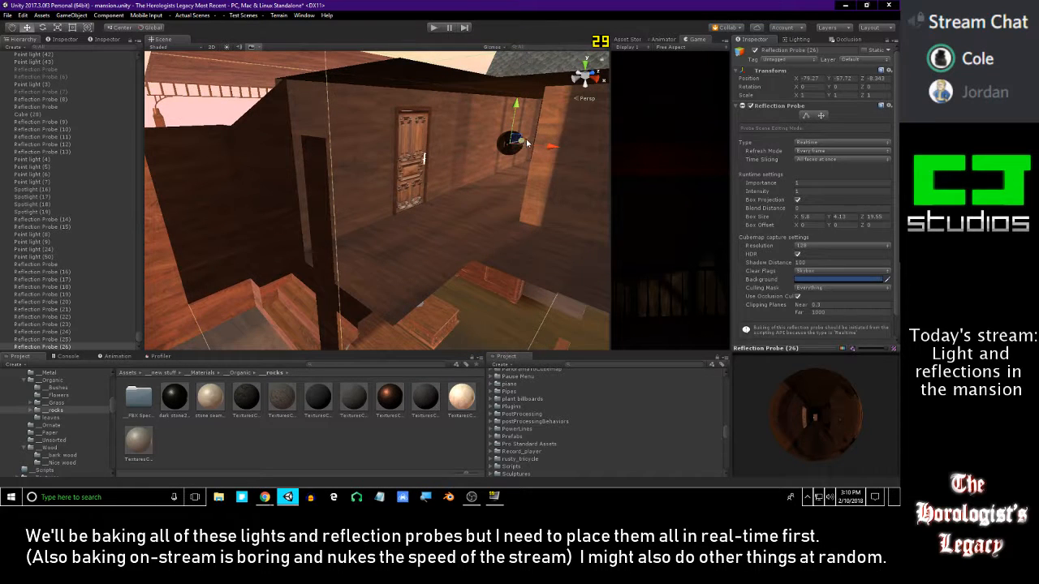
{"action": "left_click_drag", "start_coordinate": [528, 143], "coordinate": [586, 166]}
{"action": "left_click_drag", "start_coordinate": [865, 219], "coordinate": [856, 223]}
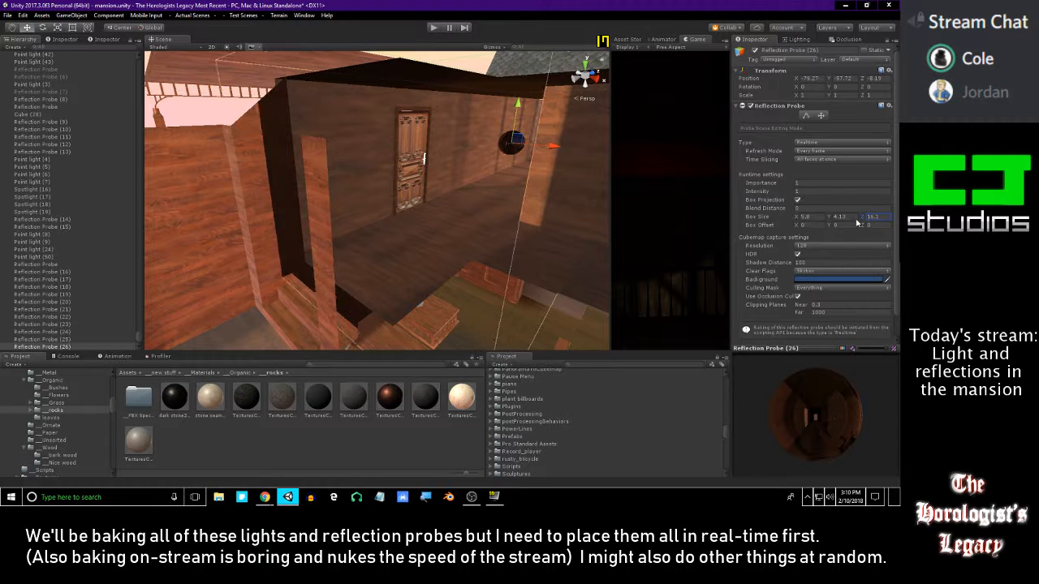
- Set the corridor probe's box size Z to about 17 and move the probe to about Z -7.61
{"action": "right_click_drag", "start_coordinate": [461, 219], "coordinate": [415, 177]}
{"action": "key", "text": "w"}
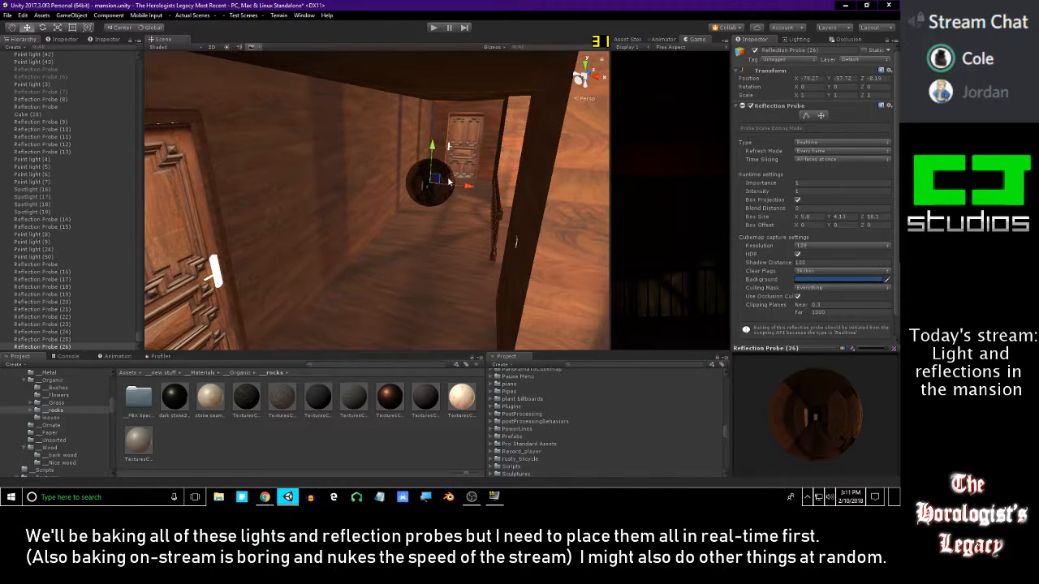
{"action": "mouse_move", "coordinate": [437, 177]}
{"action": "right_mouse_down"}
{"action": "mouse_move", "coordinate": [246, 220]}
{"action": "mouse_move", "coordinate": [405, 227]}
{"action": "mouse_move", "coordinate": [449, 185]}
{"action": "right_mouse_up"}
{"action": "left_click_drag", "start_coordinate": [864, 219], "coordinate": [859, 220]}
{"action": "right_click_drag", "start_coordinate": [555, 138], "coordinate": [563, 134]}
{"action": "left_click_drag", "start_coordinate": [562, 135], "coordinate": [568, 132]}
- Fit the corridor probe's box to X 3.23 and Y 4, and move the probe to about X -79.4
{"action": "right_click_drag", "start_coordinate": [570, 193], "coordinate": [648, 183]}
{"action": "right_click_drag", "start_coordinate": [538, 195], "coordinate": [492, 170]}
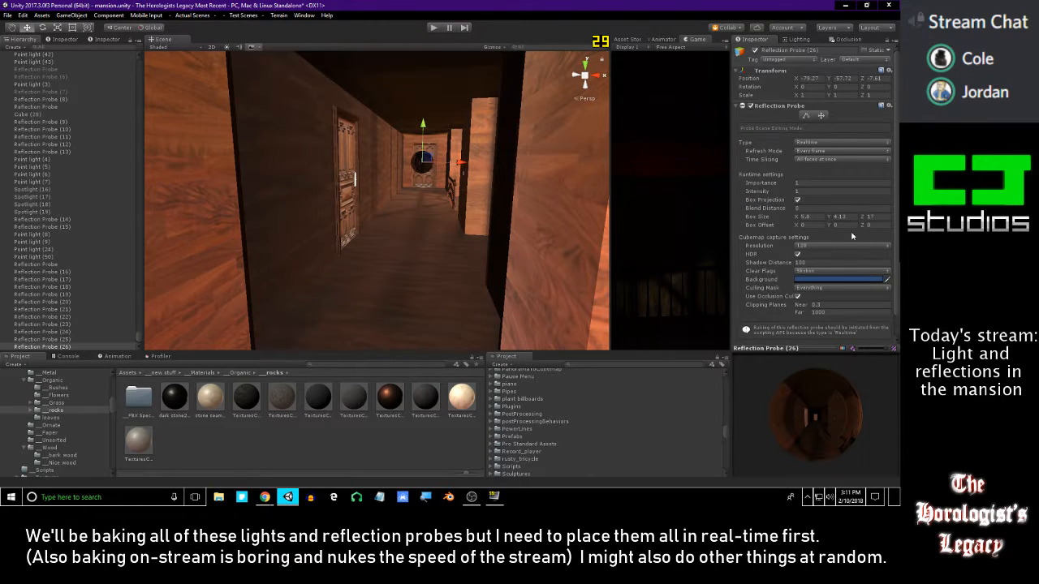
{"action": "left_click_drag", "start_coordinate": [829, 219], "coordinate": [637, 219]}
{"action": "left_click_drag", "start_coordinate": [462, 167], "coordinate": [460, 168]}
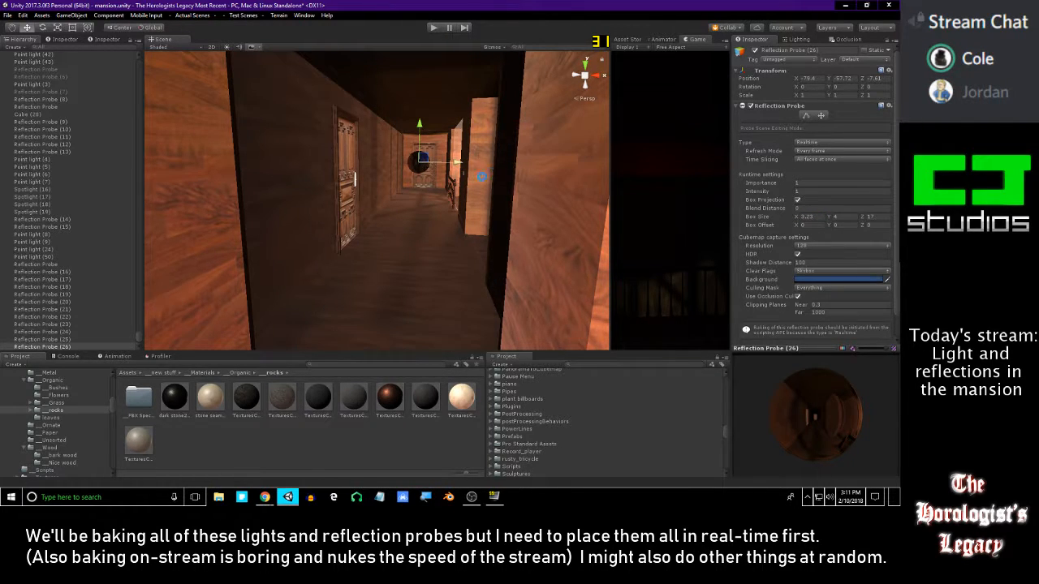
{"action": "right_click_drag", "start_coordinate": [480, 176], "coordinate": [421, 237]}
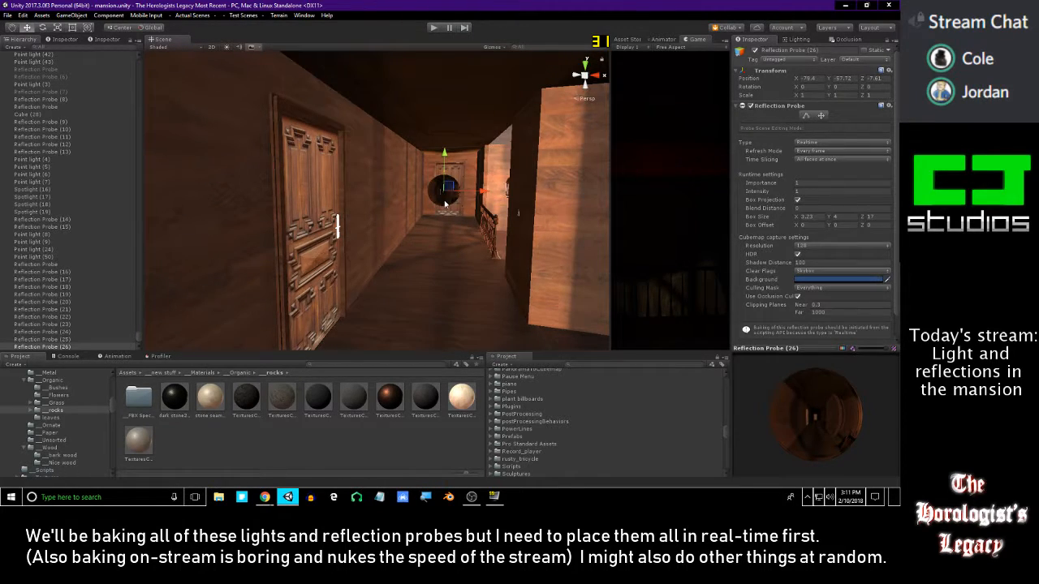
{"action": "right_click_drag", "start_coordinate": [445, 205], "coordinate": [474, 214]}
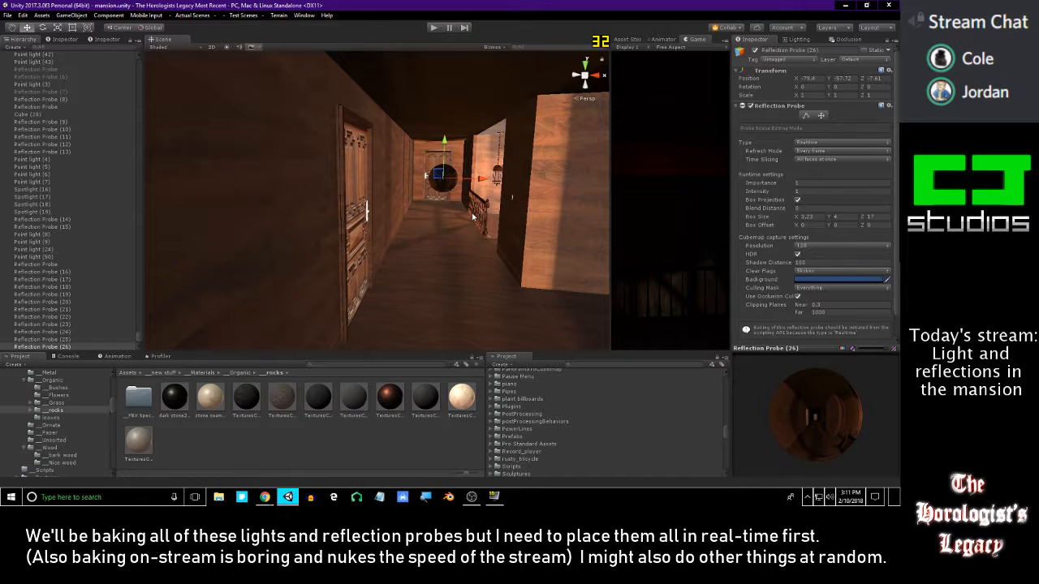
- Duplicate the corridor probe, Reflection Probe (26), and move the copy over the stairwell to about X -76.72 and Z -4.71
{"action": "right_click_drag", "start_coordinate": [470, 216], "coordinate": [441, 292]}
{"action": "key", "text": "f"}
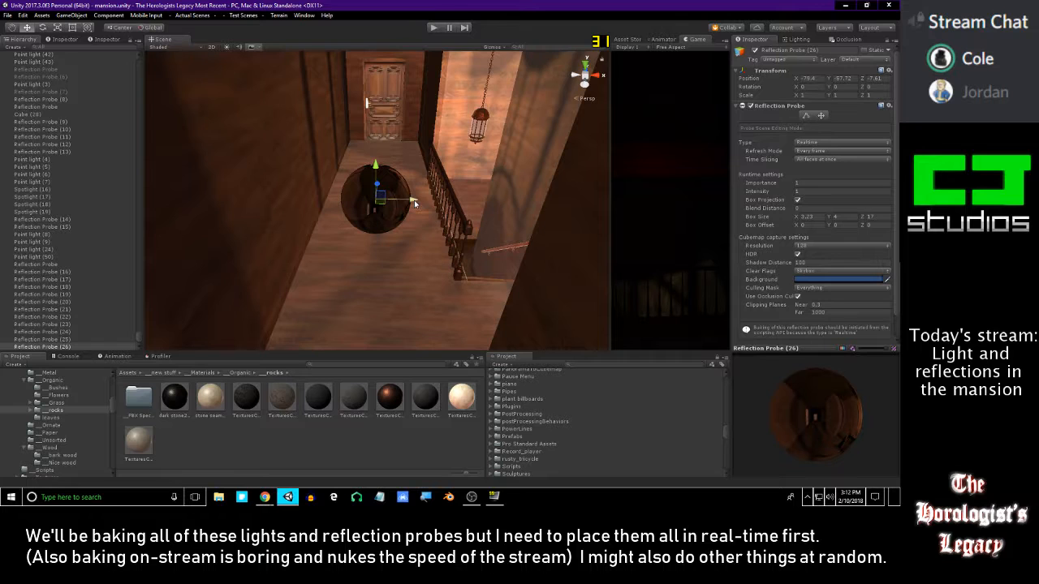
{"action": "right_click_drag", "start_coordinate": [448, 211], "coordinate": [449, 174]}
{"action": "key", "text": "s"}
{"action": "key", "text": "ctrl+d"}
{"action": "left_click_drag", "start_coordinate": [435, 187], "coordinate": [607, 207]}
{"action": "key", "text": "w"}
{"action": "right_click_drag", "start_coordinate": [388, 195], "coordinate": [368, 156]}
{"action": "left_click_drag", "start_coordinate": [367, 156], "coordinate": [346, 145]}
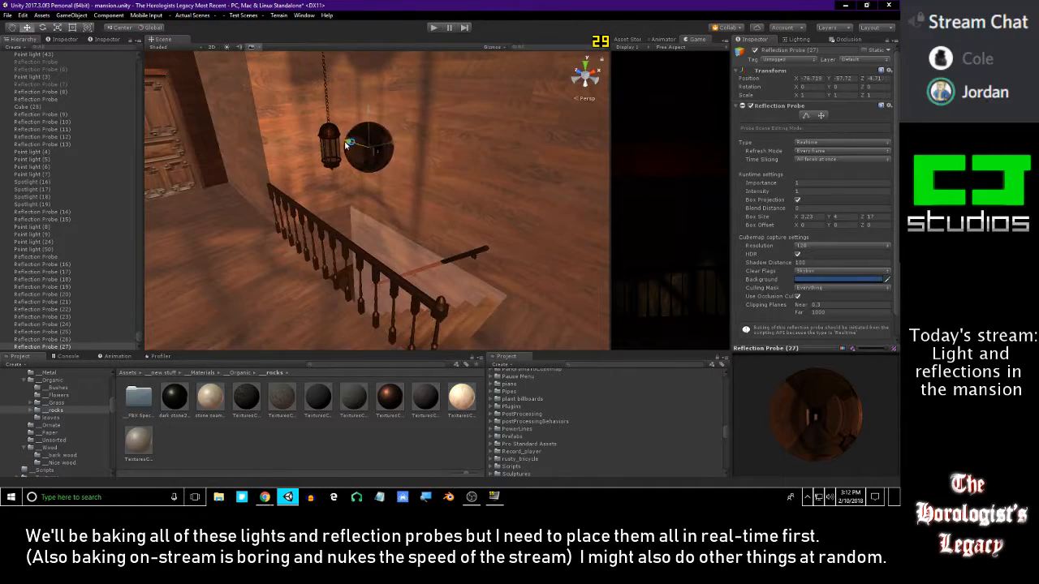
- Lower the stairwell probe to about Y -59.11 and shift it to about Z -4.42
{"action": "right_click_drag", "start_coordinate": [365, 132], "coordinate": [443, 130]}
{"action": "left_click_drag", "start_coordinate": [360, 180], "coordinate": [360, 203]}
{"action": "right_click_drag", "start_coordinate": [421, 236], "coordinate": [429, 238]}
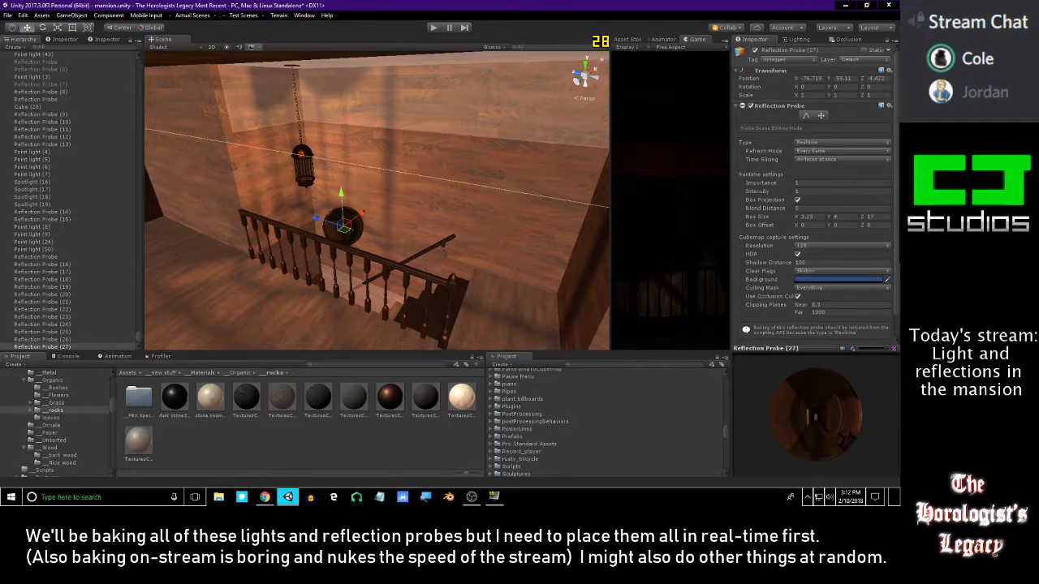
- Set the stairwell probe's box size Z to 7.6 and move the probe to about Z -4.69
{"action": "key", "text": "alt+Tab"}
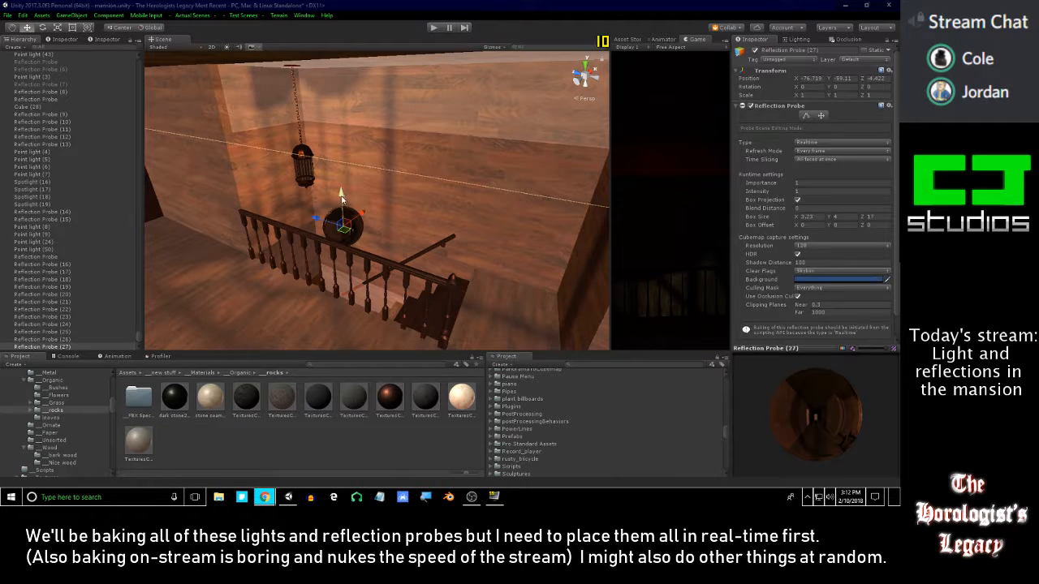
{"action": "key", "text": "alt+Tab"}
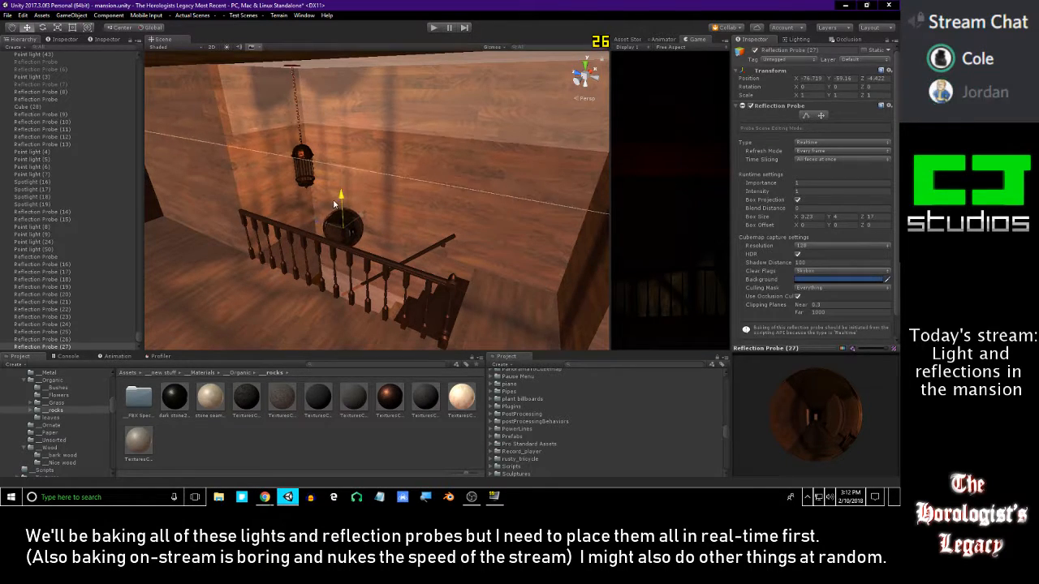
{"action": "mouse_move", "coordinate": [471, 238]}
{"action": "right_mouse_down"}
{"action": "mouse_move", "coordinate": [441, 219]}
{"action": "mouse_move", "coordinate": [420, 228]}
{"action": "mouse_move", "coordinate": [455, 236]}
{"action": "right_mouse_up"}
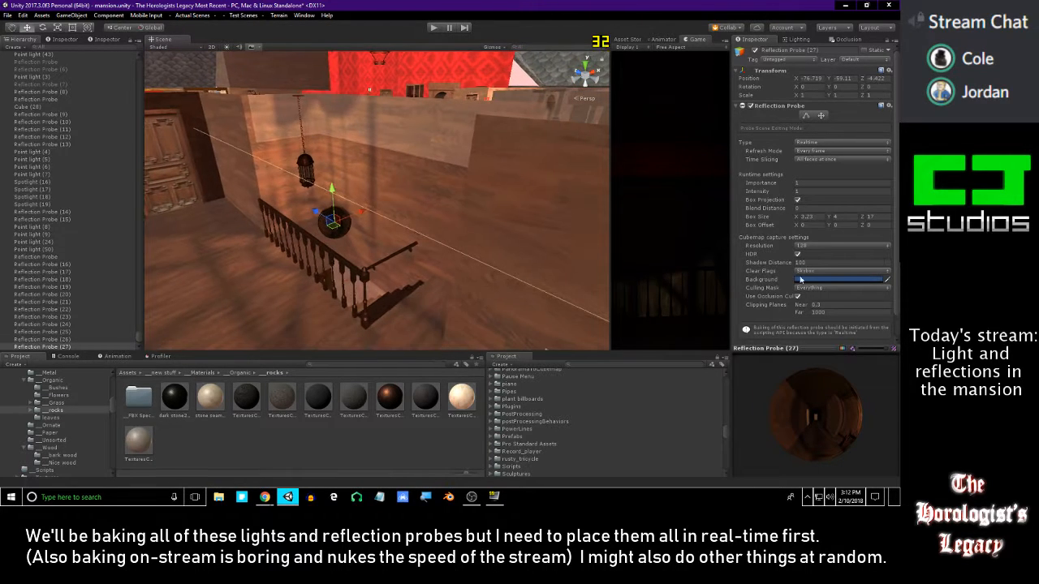
{"action": "left_click_drag", "start_coordinate": [865, 219], "coordinate": [730, 209]}
{"action": "key", "text": "f"}
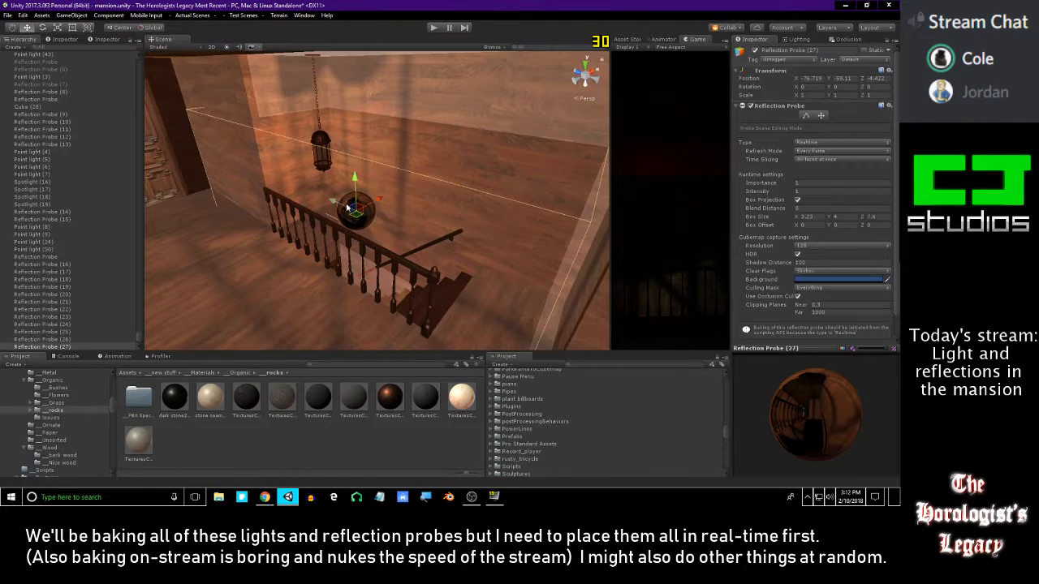
{"action": "left_click_drag", "start_coordinate": [341, 209], "coordinate": [343, 206]}
{"action": "key", "text": "w"}
{"action": "right_click_drag", "start_coordinate": [394, 227], "coordinate": [288, 170]}
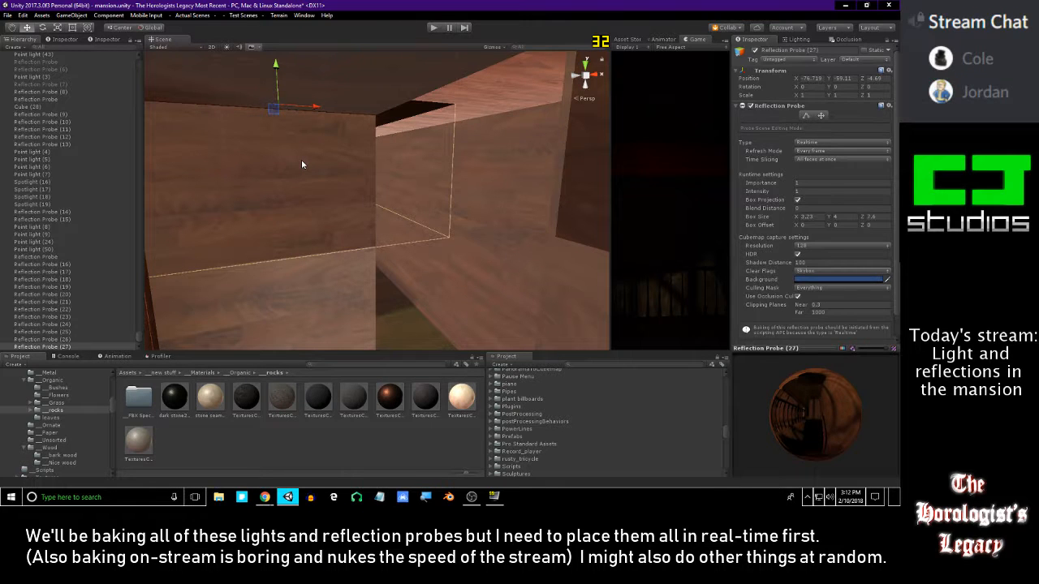
- Narrow the stairwell probe's box size X to about 2.25 and move the probe to about X -76.95
{"action": "right_click_drag", "start_coordinate": [302, 165], "coordinate": [418, 231]}
{"action": "left_click_drag", "start_coordinate": [358, 202], "coordinate": [360, 195]}
{"action": "right_click_drag", "start_coordinate": [441, 238], "coordinate": [409, 262]}
{"action": "right_click_drag", "start_coordinate": [383, 146], "coordinate": [392, 128]}
{"action": "left_click_drag", "start_coordinate": [863, 221], "coordinate": [867, 221]}
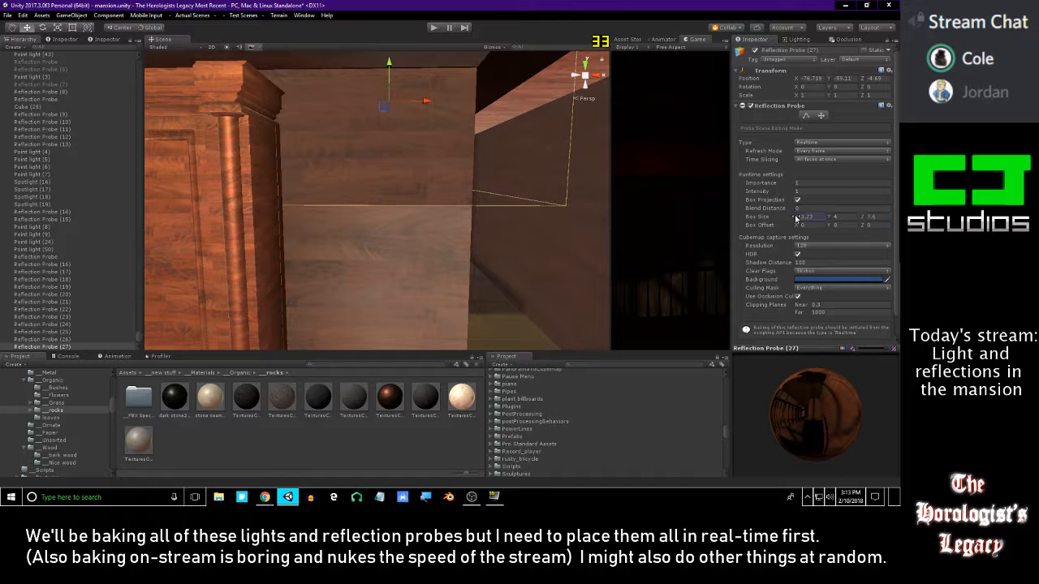
{"action": "right_click_drag", "start_coordinate": [450, 140], "coordinate": [436, 187]}
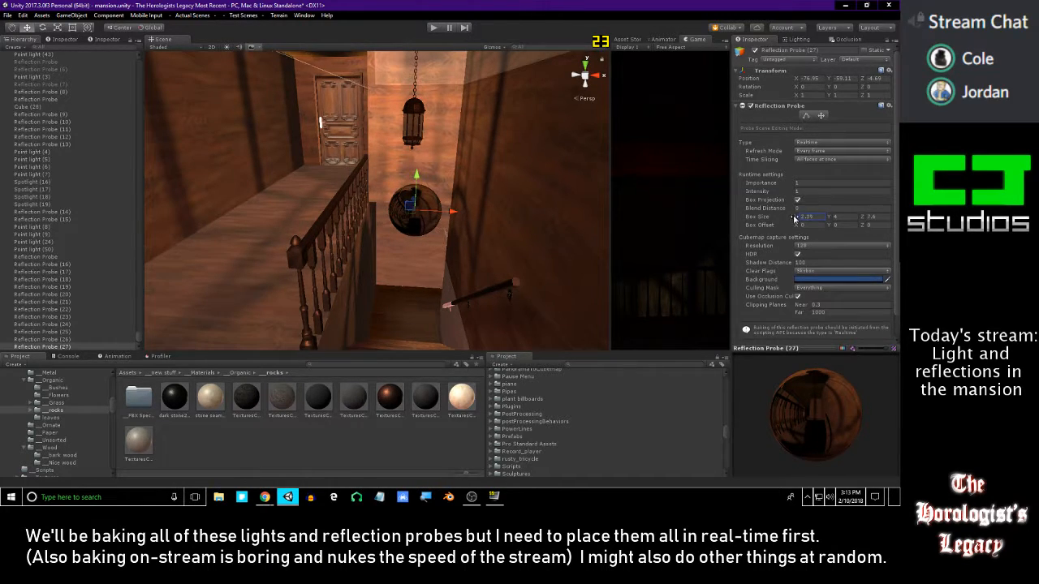
- Fit the stairwell probe's box size X to 2.13 and move the probe to about Y -59.27 and Z -4.92
{"action": "right_click_drag", "start_coordinate": [459, 188], "coordinate": [522, 210]}
{"action": "left_click_drag", "start_coordinate": [370, 188], "coordinate": [398, 219]}
{"action": "key", "text": "ctrl+z"}
{"action": "right_click_drag", "start_coordinate": [421, 224], "coordinate": [548, 165]}
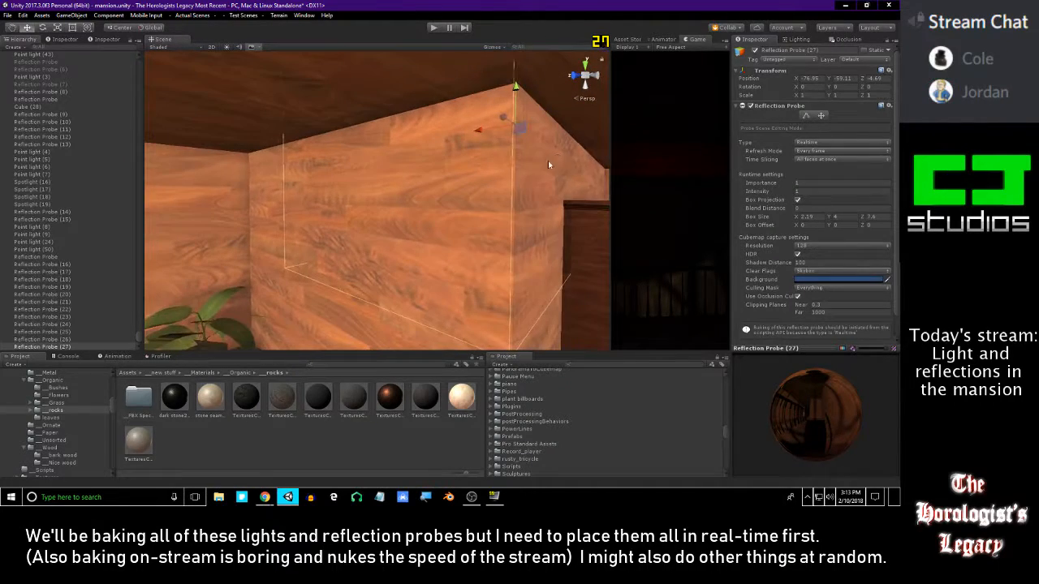
{"action": "right_click_drag", "start_coordinate": [543, 163], "coordinate": [377, 121]}
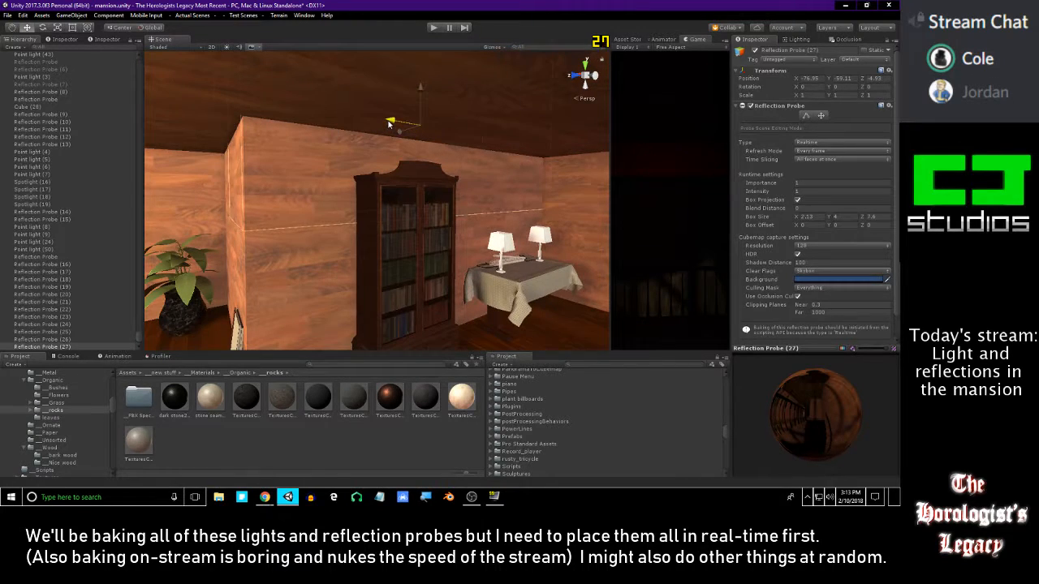
{"action": "right_click_drag", "start_coordinate": [389, 123], "coordinate": [452, 202]}
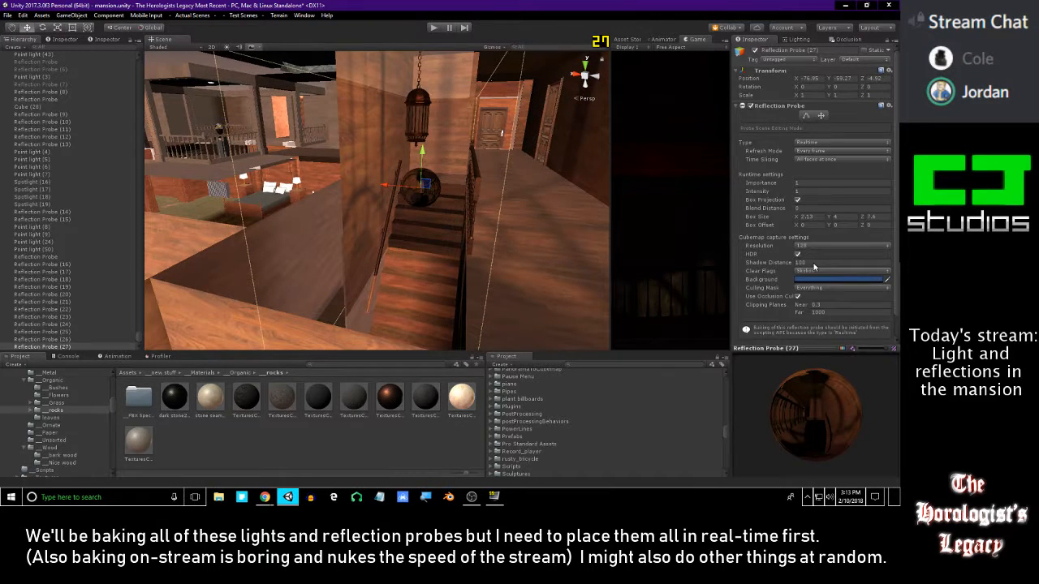
- Increase the stairwell probe's box size Y to about 7.14 and lower the probe to about Y -59.73
{"action": "left_click_drag", "start_coordinate": [866, 217], "coordinate": [842, 214]}
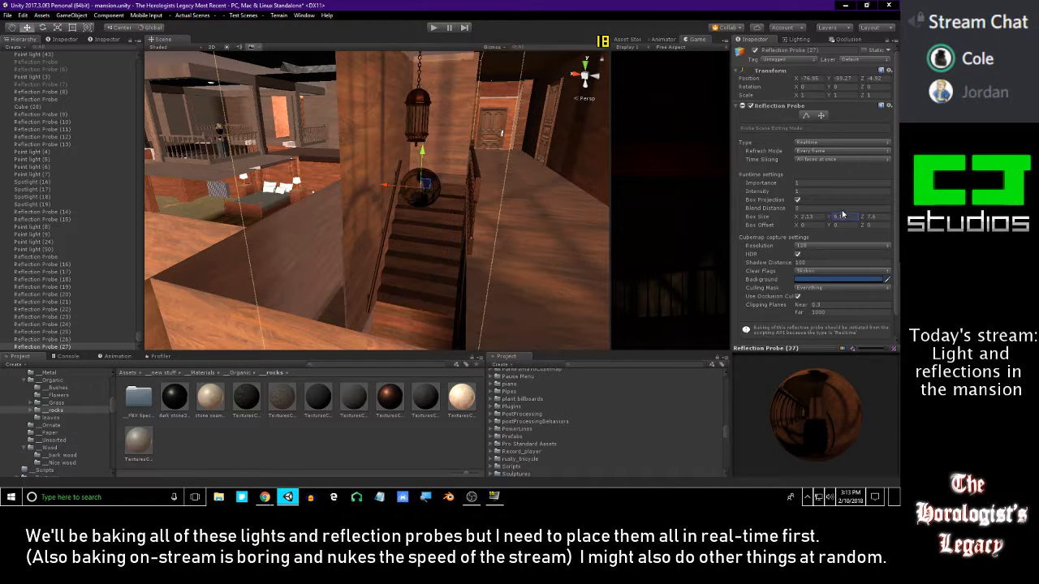
{"action": "right_click_drag", "start_coordinate": [564, 168], "coordinate": [497, 130]}
{"action": "left_click_drag", "start_coordinate": [494, 124], "coordinate": [494, 162]}
{"action": "right_click_drag", "start_coordinate": [495, 162], "coordinate": [459, 311]}
{"action": "left_click_drag", "start_coordinate": [455, 323], "coordinate": [465, 315]}
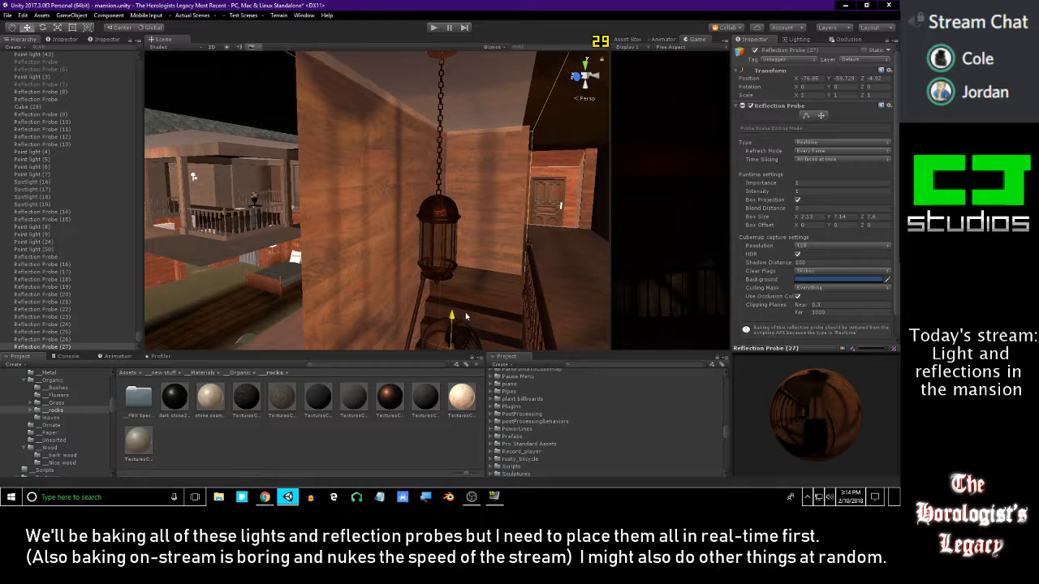
- Extend the stairwell probe's box size Y to about 7.89 and raise the probe to about Y -59.59
{"action": "left_click_drag", "start_coordinate": [797, 219], "coordinate": [836, 218]}
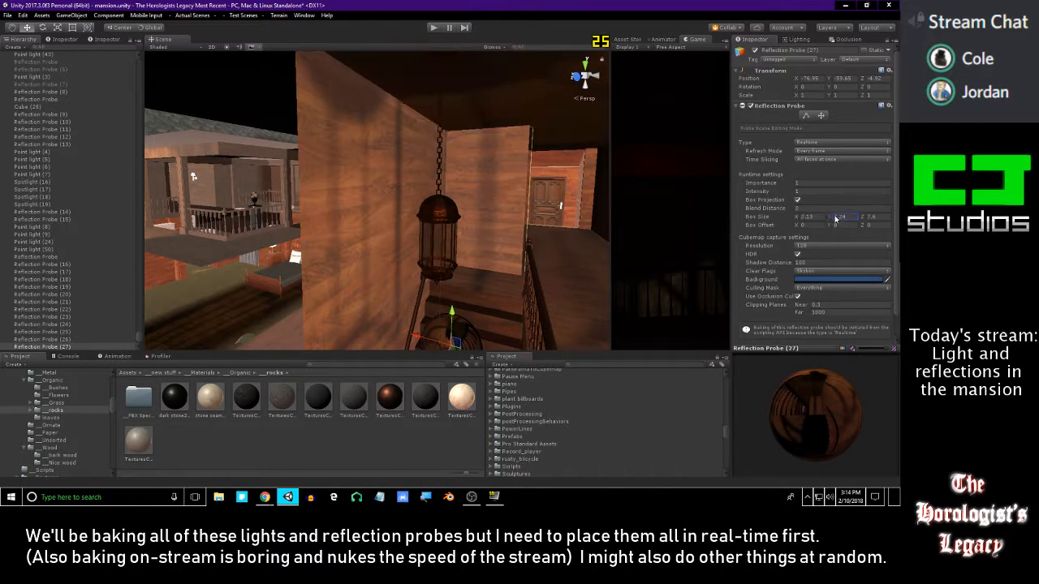
{"action": "right_click_drag", "start_coordinate": [560, 155], "coordinate": [463, 306]}
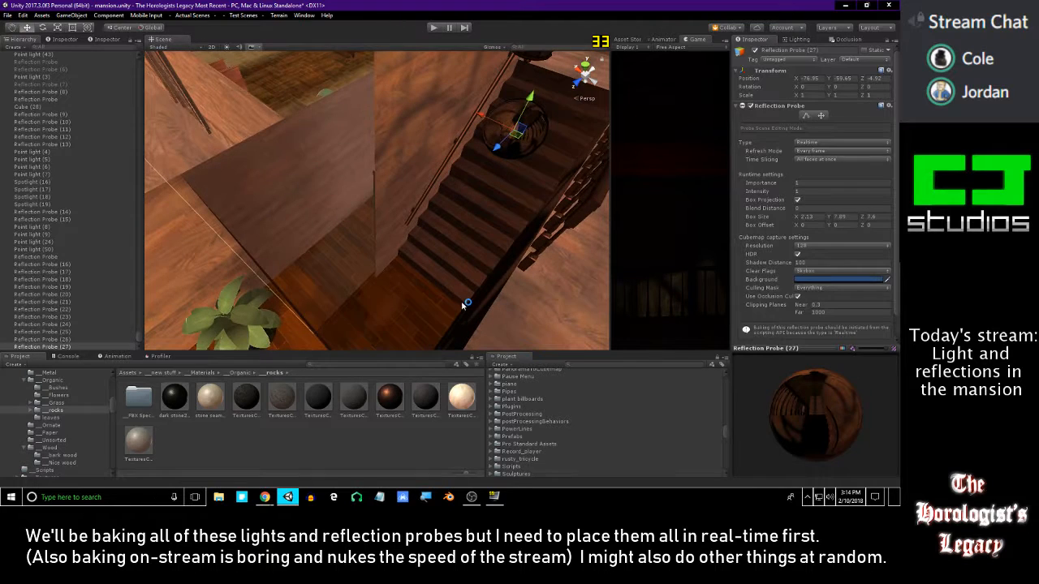
{"action": "key", "text": "ctrl+z"}
{"action": "key", "text": "ctrl+y"}
{"action": "mouse_move", "coordinate": [522, 111]}
{"action": "left_mouse_down"}
{"action": "mouse_move", "coordinate": [536, 75]}
{"action": "mouse_move", "coordinate": [528, 98]}
{"action": "left_mouse_up"}
{"action": "right_click_drag", "start_coordinate": [528, 98], "coordinate": [453, 130]}
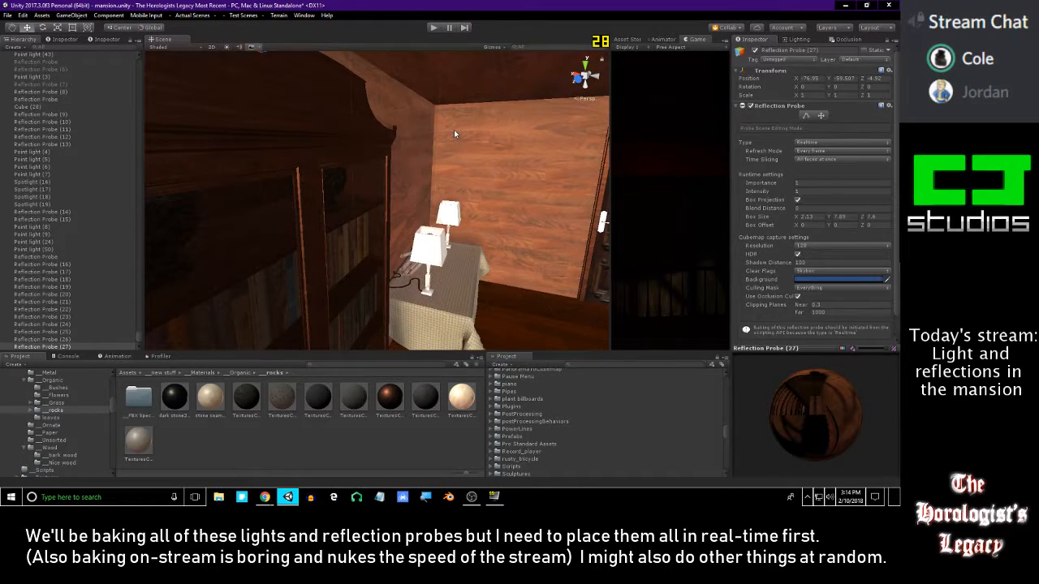
- Duplicate the stairwell probe and move the copy into the narrow lower passage beside the stairs, at about X -75.0 and Y -61.92
{"action": "right_click_drag", "start_coordinate": [454, 130], "coordinate": [583, 214]}
{"action": "right_click_drag", "start_coordinate": [508, 215], "coordinate": [432, 213]}
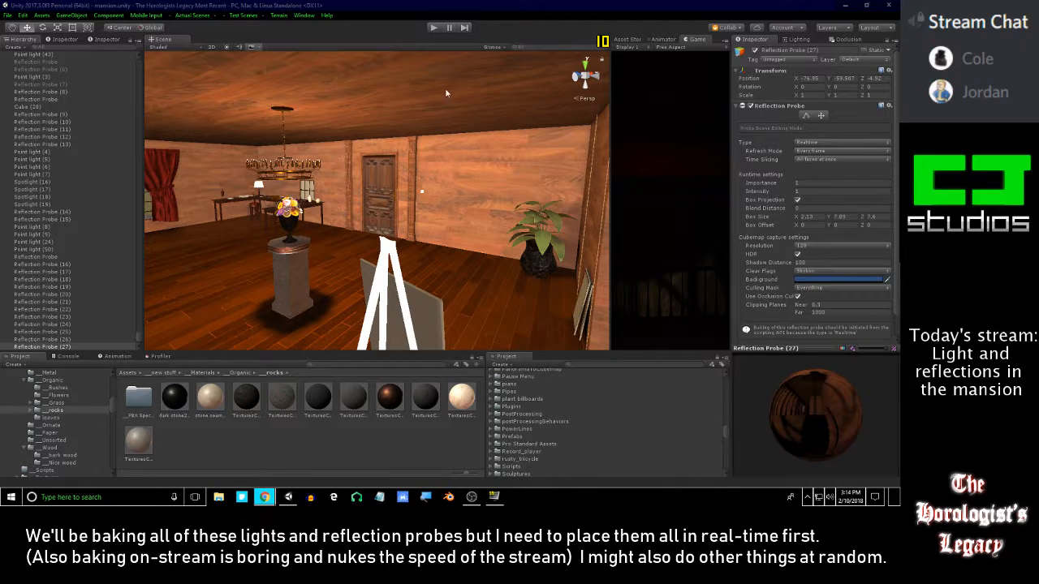
{"action": "right_click_drag", "start_coordinate": [412, 161], "coordinate": [443, 179]}
{"action": "key", "text": "w"}
{"action": "right_click_drag", "start_coordinate": [534, 196], "coordinate": [410, 156]}
{"action": "key", "text": "w"}
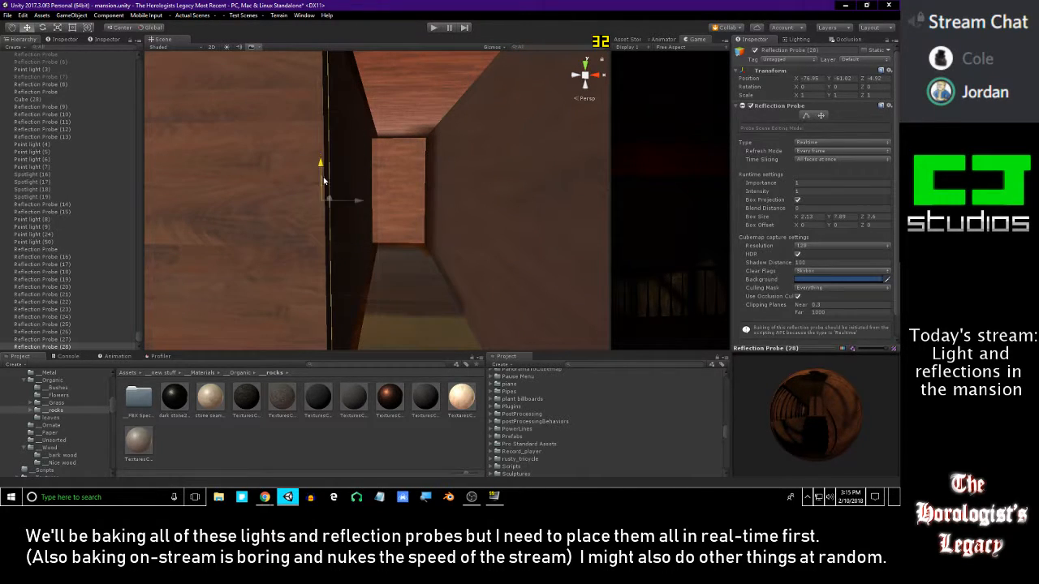
{"action": "left_click_drag", "start_coordinate": [358, 217], "coordinate": [439, 237]}
{"action": "right_click_drag", "start_coordinate": [438, 235], "coordinate": [425, 122]}
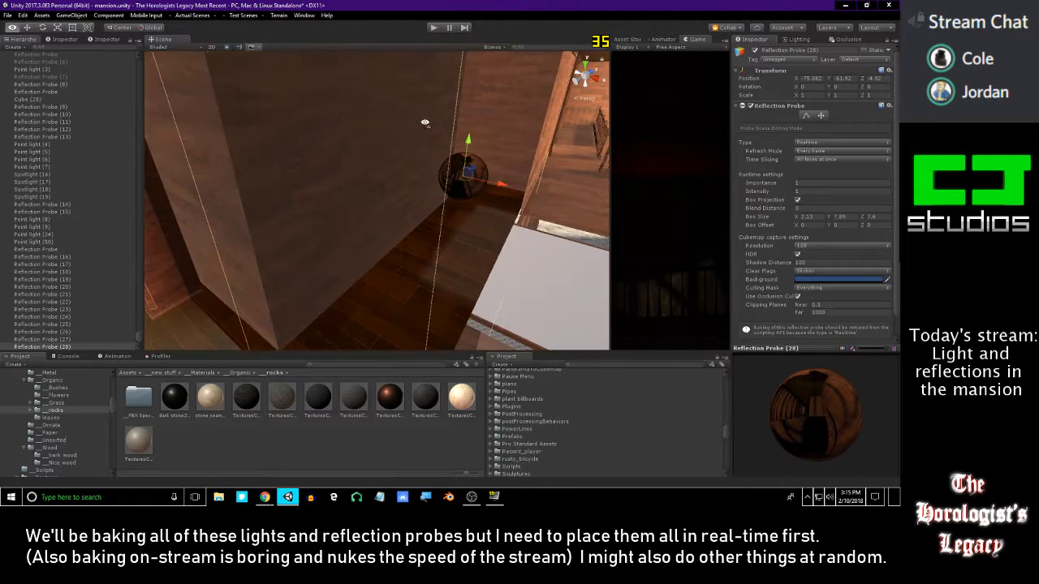
- Set the lower passage probe's box size Y to about 4.21 and raise the probe to about Y -61.64
{"action": "left_click_drag", "start_coordinate": [830, 217], "coordinate": [792, 221]}
{"action": "right_click_drag", "start_coordinate": [565, 201], "coordinate": [581, 163]}
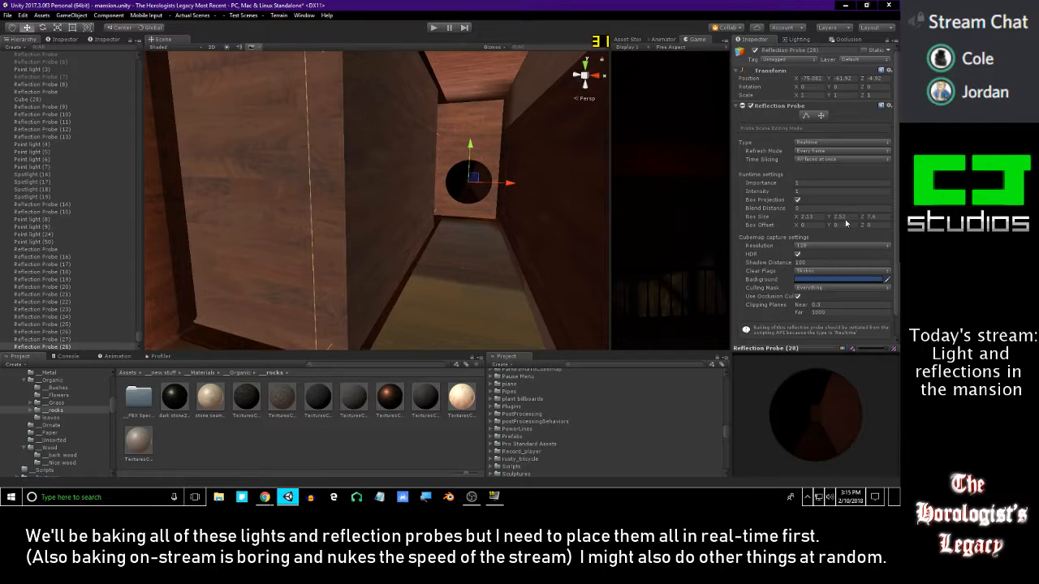
{"action": "left_click_drag", "start_coordinate": [830, 217], "coordinate": [839, 218]}
{"action": "left_click_drag", "start_coordinate": [469, 151], "coordinate": [478, 132]}
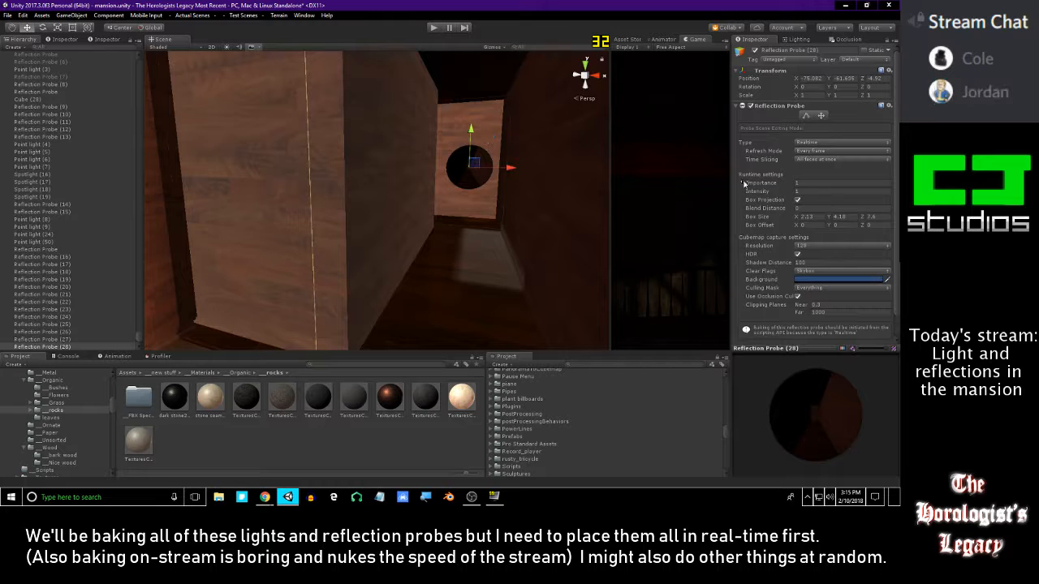
{"action": "left_click_drag", "start_coordinate": [827, 219], "coordinate": [828, 219]}
{"action": "right_click_drag", "start_coordinate": [371, 176], "coordinate": [352, 182]}
{"action": "key", "text": "alt+Tab"}
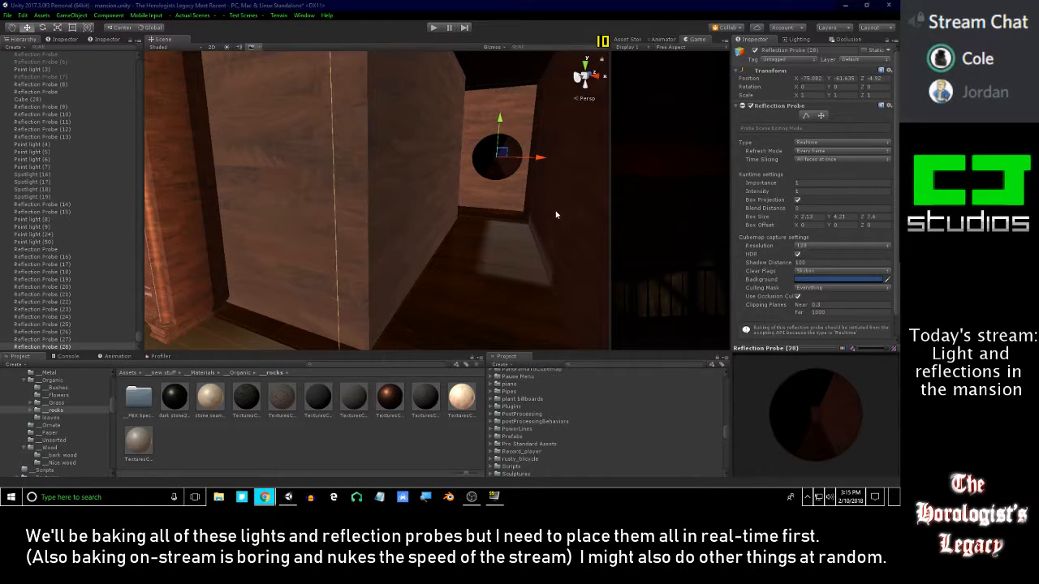
- Lengthen the lower passage probe's box size Z to about 9.29 and move the probe to about Z -5.71
{"action": "right_click_drag", "start_coordinate": [541, 213], "coordinate": [518, 202]}
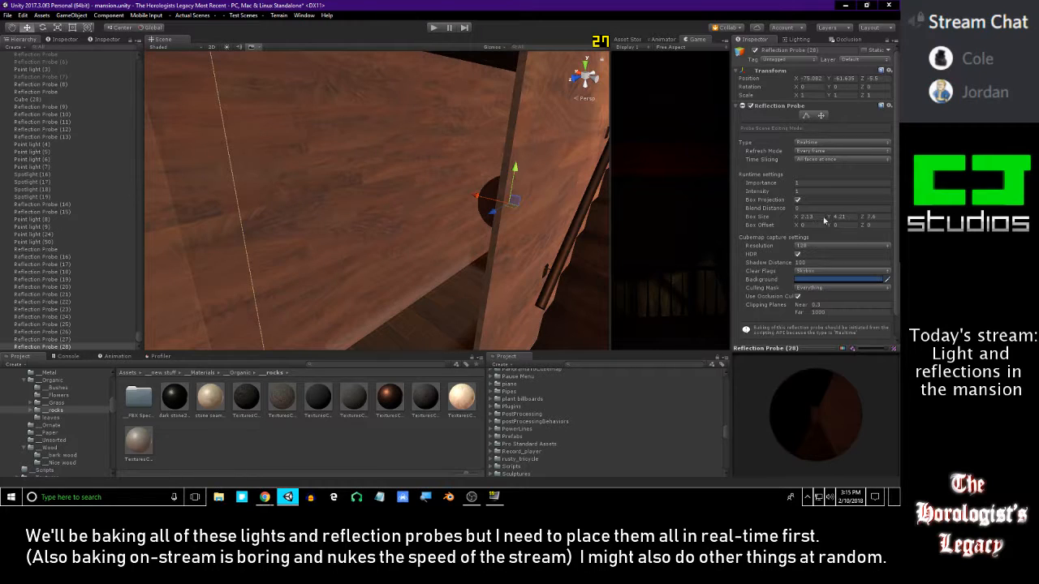
{"action": "scroll", "coordinate": [559, 165], "scroll_direction": "up", "scroll_amount": 4}
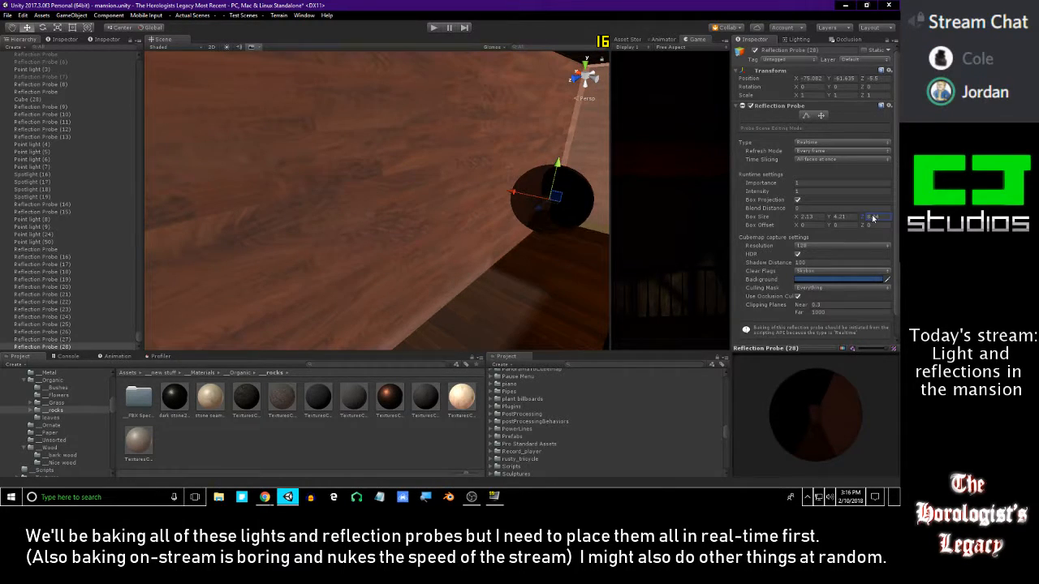
{"action": "right_click_drag", "start_coordinate": [523, 178], "coordinate": [459, 165]}
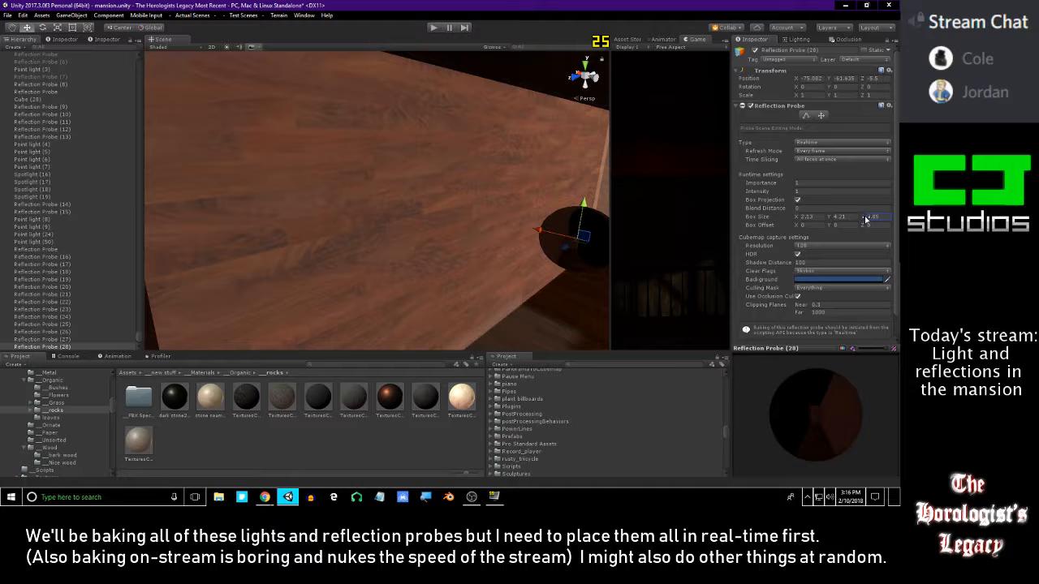
{"action": "right_click_drag", "start_coordinate": [867, 219], "coordinate": [595, 181]}
{"action": "right_click_drag", "start_coordinate": [524, 209], "coordinate": [486, 184]}
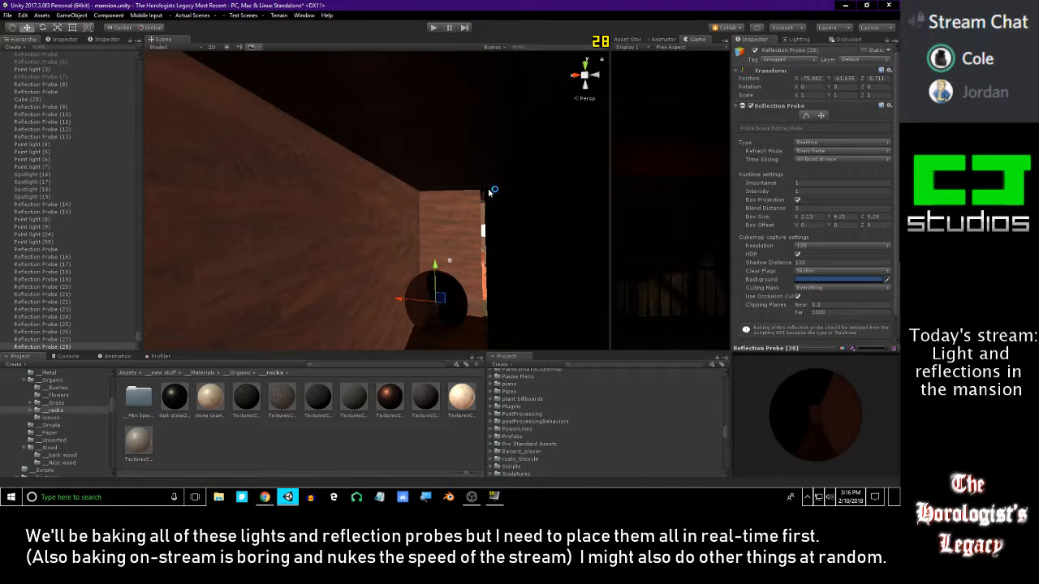
- Look over the piano room, the stairwell, the upstairs corridor and the entrance hall in the scene
{"action": "right_click_drag", "start_coordinate": [492, 221], "coordinate": [289, 206]}
{"action": "right_click_drag", "start_coordinate": [358, 205], "coordinate": [346, 200]}
{"action": "left_click", "coordinate": [413, 455]}
{"action": "right_click_drag", "start_coordinate": [399, 247], "coordinate": [386, 238]}
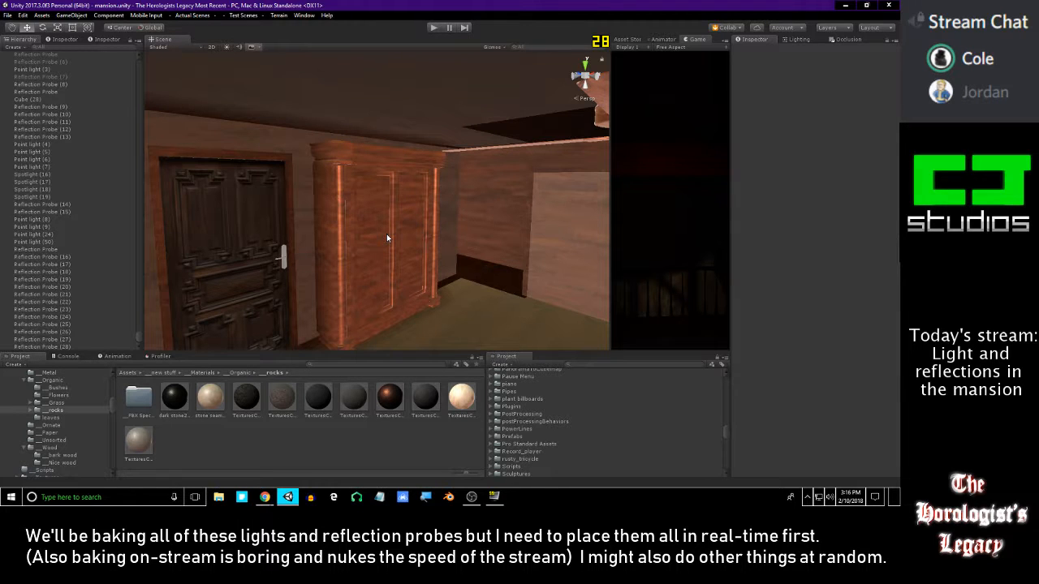
{"action": "right_click_drag", "start_coordinate": [387, 234], "coordinate": [443, 212]}
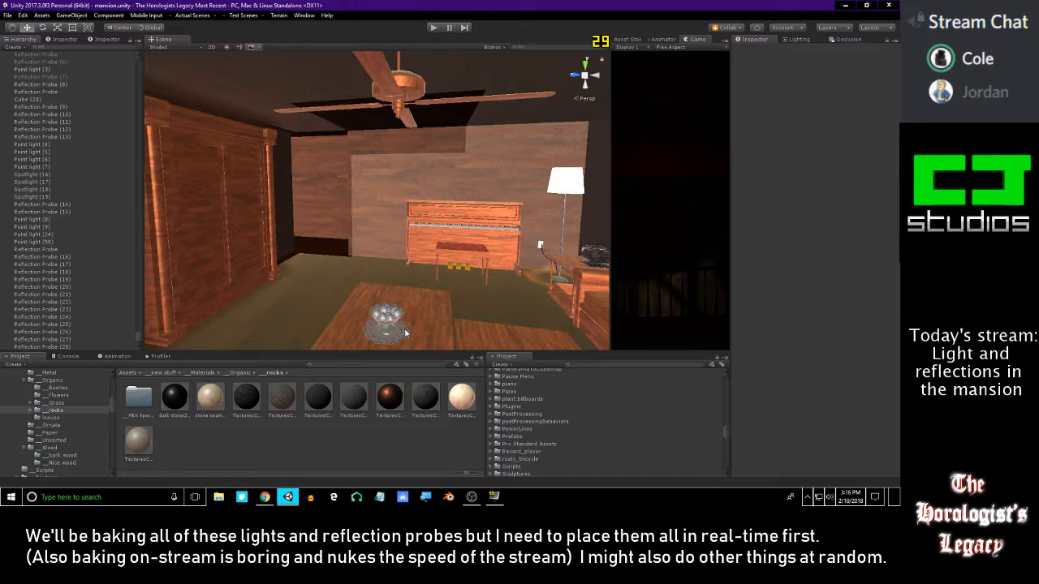
{"action": "mouse_move", "coordinate": [401, 251]}
{"action": "right_mouse_down"}
{"action": "mouse_move", "coordinate": [353, 239]}
{"action": "mouse_move", "coordinate": [484, 227]}
{"action": "mouse_move", "coordinate": [382, 227]}
{"action": "mouse_move", "coordinate": [398, 237]}
{"action": "right_mouse_up"}
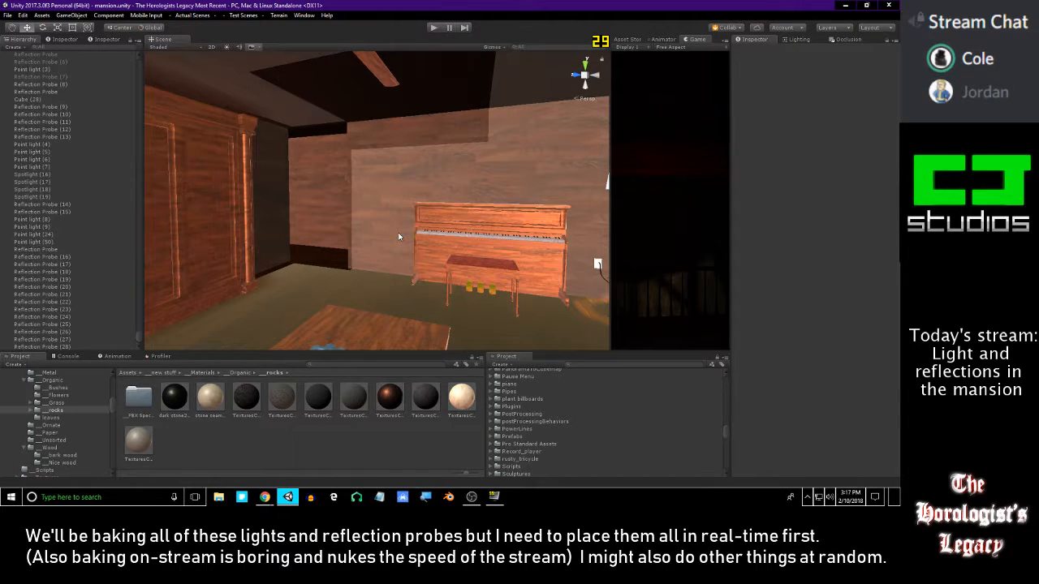
{"action": "right_click_drag", "start_coordinate": [424, 243], "coordinate": [355, 297]}
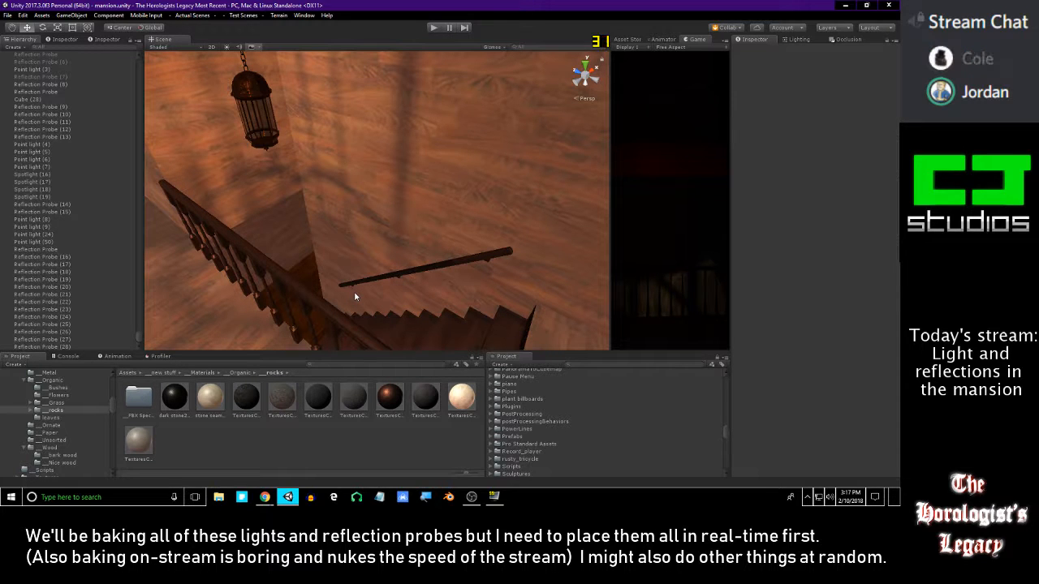
{"action": "right_click_drag", "start_coordinate": [423, 243], "coordinate": [407, 226]}
{"action": "key", "text": "w"}
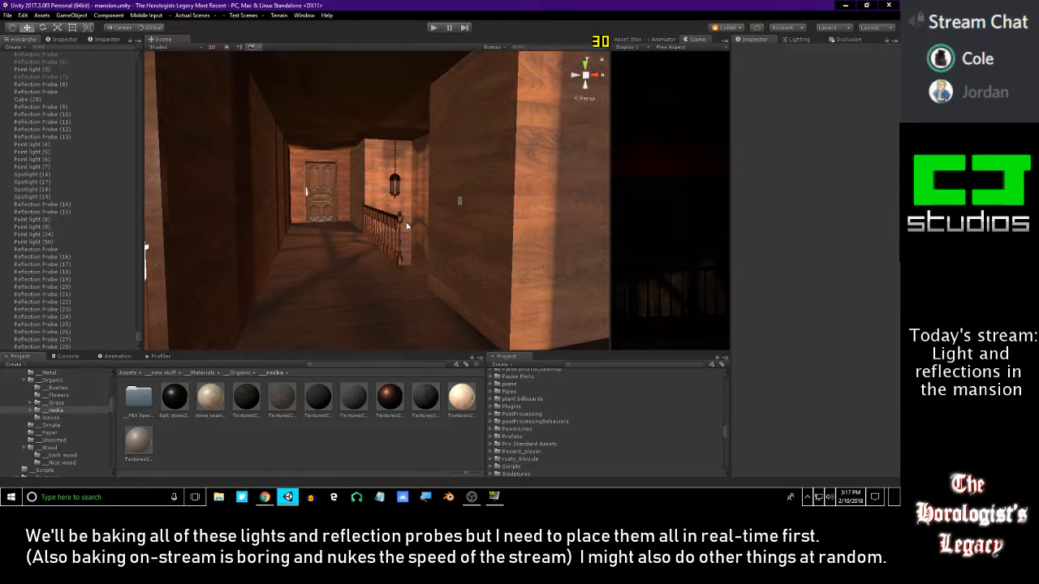
{"action": "right_click_drag", "start_coordinate": [406, 226], "coordinate": [467, 226]}
{"action": "left_click", "coordinate": [70, 348]}
{"action": "right_click_drag", "start_coordinate": [365, 180], "coordinate": [388, 203]}
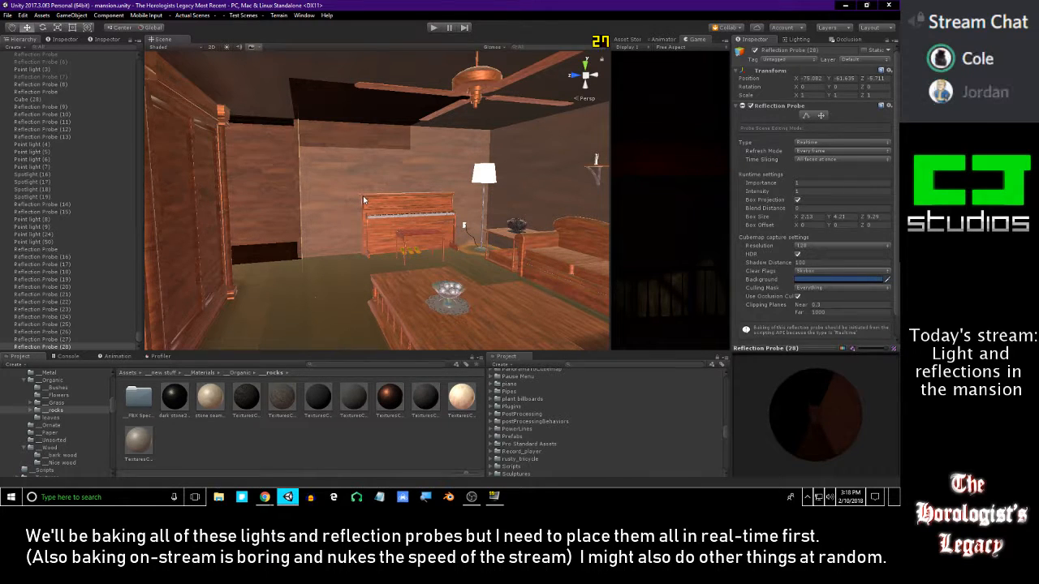
{"action": "right_click_drag", "start_coordinate": [411, 252], "coordinate": [491, 265]}
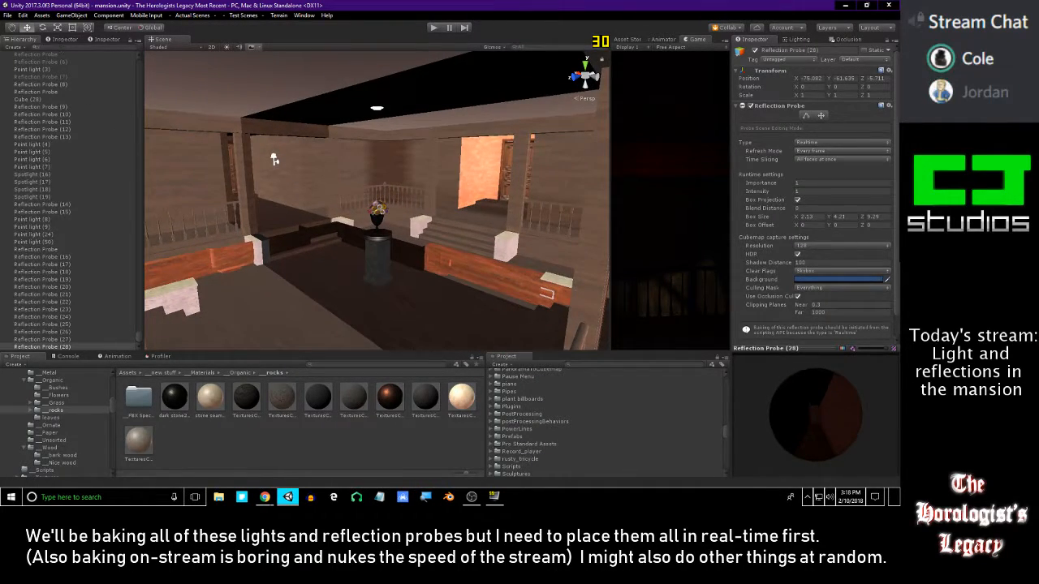
- Filter the scene objects by "ref" and select the first reflection probe in the results
{"action": "left_click", "coordinate": [61, 47]}
{"action": "type", "text": "ref"}
{"action": "left_click", "coordinate": [56, 80]}
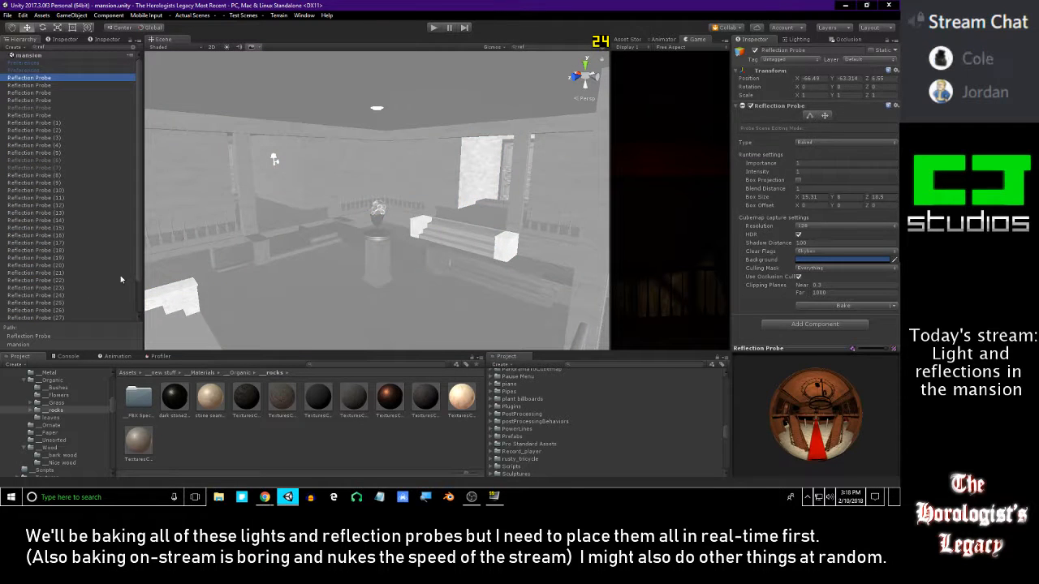
- Go through the filtered reflection probes one by one and review each probe's type, box projection, blend distance and box size
{"action": "key", "text": "Down"}
{"action": "key", "text": "Down"}
{"action": "key", "text": "Down"}
{"action": "key", "text": "Down"}
{"action": "key", "text": "Down"}
{"action": "key", "text": "Down"}
{"action": "key", "text": "Down"}
{"action": "key", "text": "Down"}
{"action": "key", "text": "Down"}
{"action": "key", "text": "Down"}
{"action": "key", "text": "Down"}
{"action": "key", "text": "Down"}
{"action": "key", "text": "Down"}
{"action": "key", "text": "Down"}
{"action": "key", "text": "Down"}
{"action": "key", "text": "Down"}
{"action": "key", "text": "Down"}
{"action": "key", "text": "Down"}
{"action": "key", "text": "Down"}
{"action": "key", "text": "Down"}
{"action": "key", "text": "Down"}
{"action": "key", "text": "Down"}
{"action": "key", "text": "Down"}
{"action": "key", "text": "Down"}
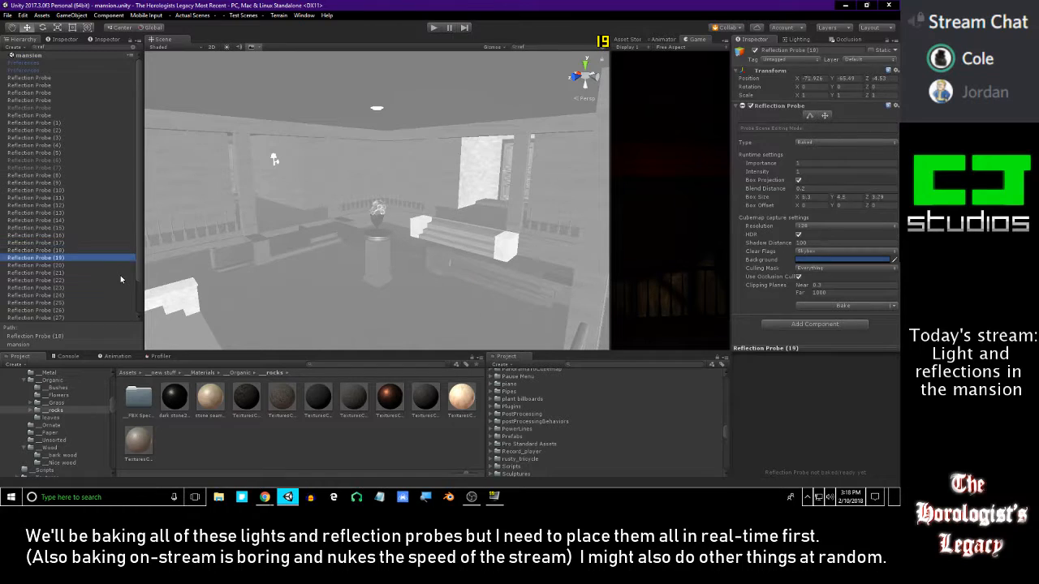
{"action": "key", "text": "Down"}
{"action": "key", "text": "Down"}
{"action": "key", "text": "Down"}
{"action": "key", "text": "Down"}
{"action": "key", "text": "Down"}
{"action": "key", "text": "Down"}
{"action": "key", "text": "Down"}
{"action": "key", "text": "Down"}
{"action": "key", "text": "Down"}
{"action": "key", "text": "Down"}
{"action": "key", "text": "Up"}
{"action": "key", "text": "Up"}
{"action": "key", "text": "Up"}
{"action": "key", "text": "Up"}
{"action": "key", "text": "Up"}
{"action": "key", "text": "Up"}
{"action": "key", "text": "Up"}
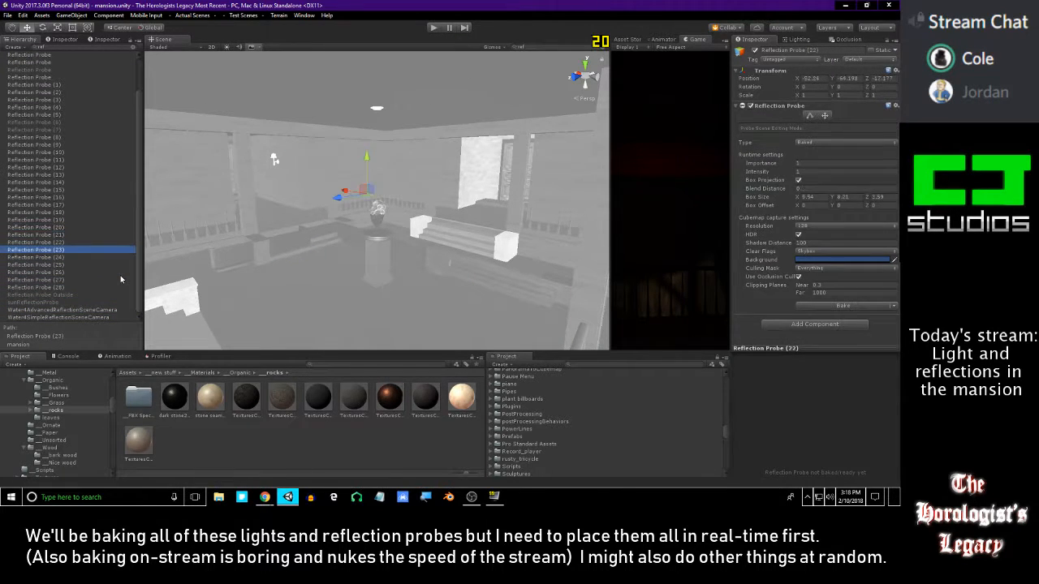
- Select Reflection Probe (23), clear the object filter and bring the probe above the sunken hall into view
{"action": "key", "text": "Down"}
{"action": "left_click", "coordinate": [133, 46]}
{"action": "key", "text": "a"}
{"action": "right_click_drag", "start_coordinate": [296, 182], "coordinate": [351, 189]}
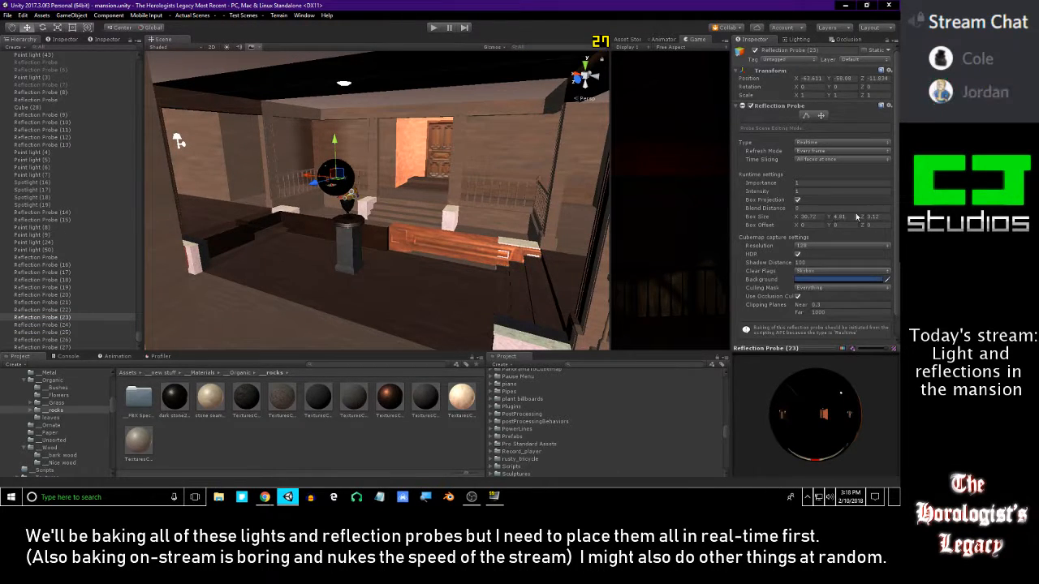
- Set the sunken hall probe's box size X to about 13.1 and move the probe to about X -63.8
{"action": "left_click_drag", "start_coordinate": [793, 220], "coordinate": [771, 221]}
{"action": "mouse_move", "coordinate": [654, 228]}
{"action": "left_mouse_down"}
{"action": "mouse_move", "coordinate": [638, 227]}
{"action": "mouse_move", "coordinate": [672, 234]}
{"action": "left_mouse_up"}
{"action": "left_click_drag", "start_coordinate": [434, 177], "coordinate": [495, 182], "text": "alt"}
{"action": "mouse_move", "coordinate": [495, 182]}
{"action": "right_mouse_down"}
{"action": "mouse_move", "coordinate": [468, 182]}
{"action": "mouse_move", "coordinate": [480, 195]}
{"action": "right_mouse_up"}
{"action": "key", "text": "s"}
{"action": "left_click_drag", "start_coordinate": [368, 177], "coordinate": [377, 177]}
{"action": "left_click_drag", "start_coordinate": [797, 219], "coordinate": [808, 217]}
{"action": "right_click_drag", "start_coordinate": [520, 185], "coordinate": [319, 173]}
{"action": "key", "text": "d"}
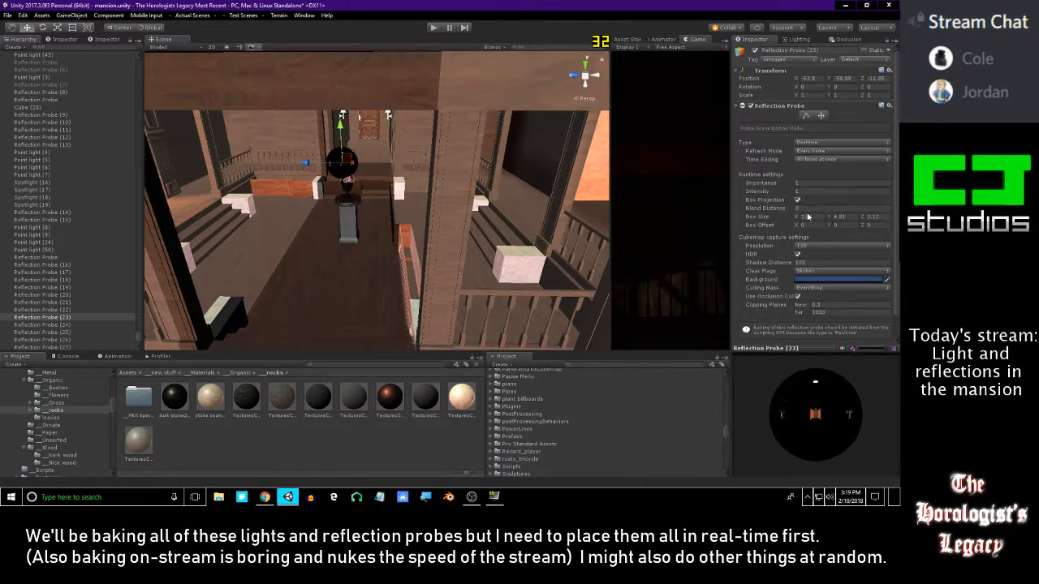
- Set the hall probe's box size Z to about 13.67 and move it to about Y -57.32, Z -11.99
{"action": "left_click_drag", "start_coordinate": [865, 218], "coordinate": [35, 222]}
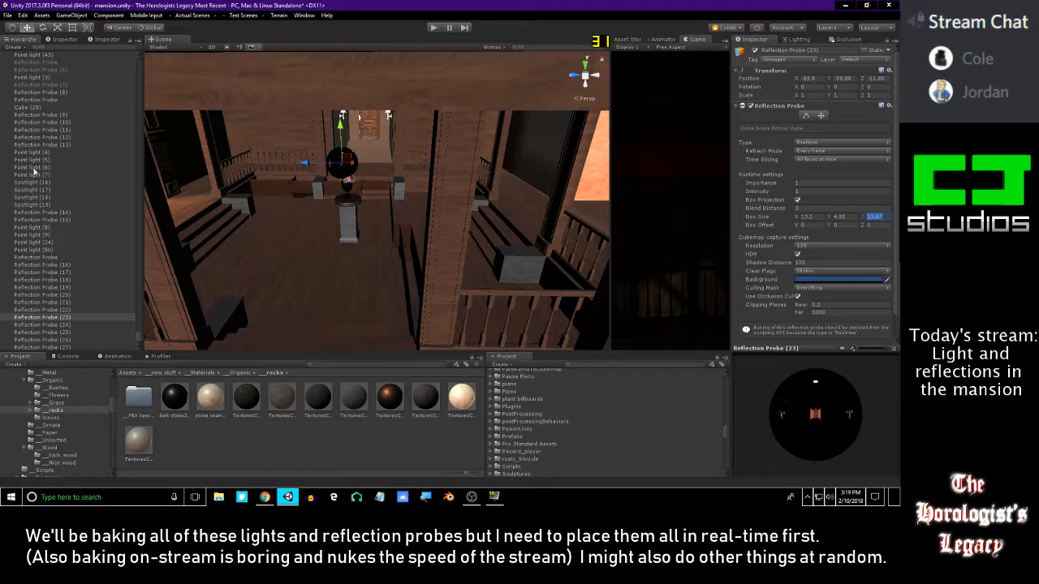
{"action": "left_click_drag", "start_coordinate": [303, 165], "coordinate": [307, 166]}
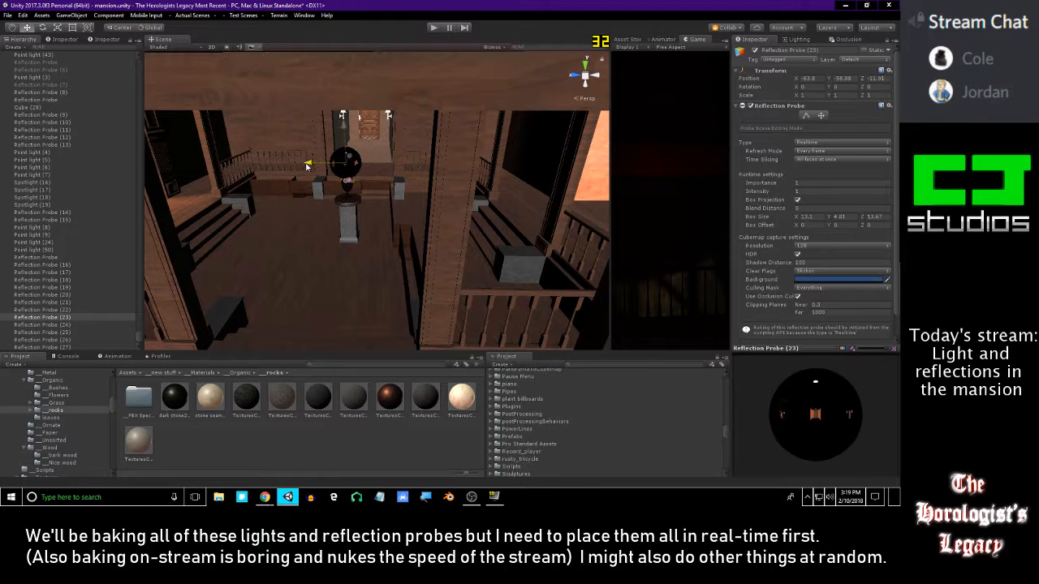
{"action": "right_click_drag", "start_coordinate": [308, 165], "coordinate": [405, 154]}
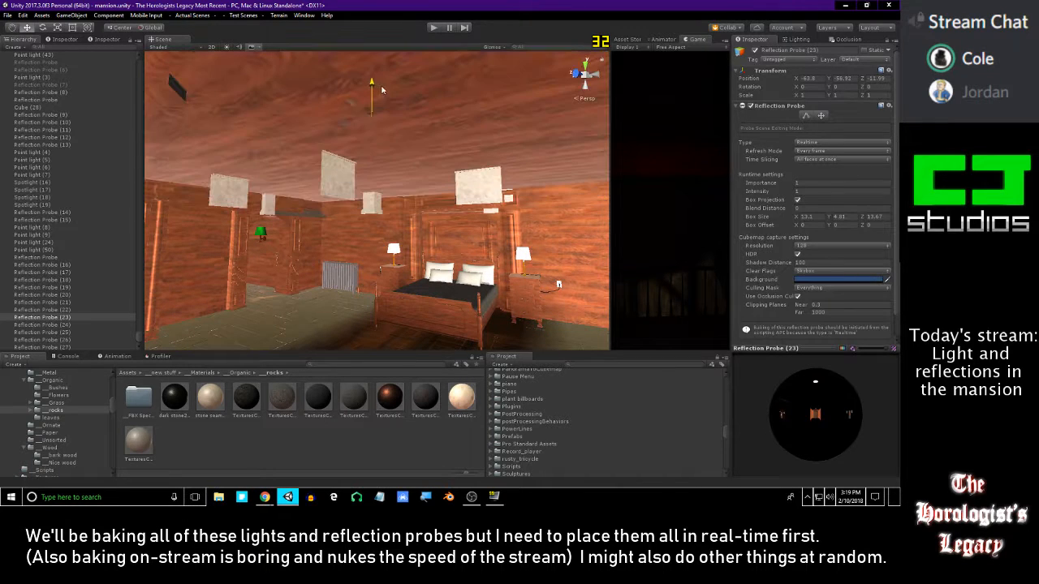
{"action": "right_click_drag", "start_coordinate": [368, 99], "coordinate": [369, 107]}
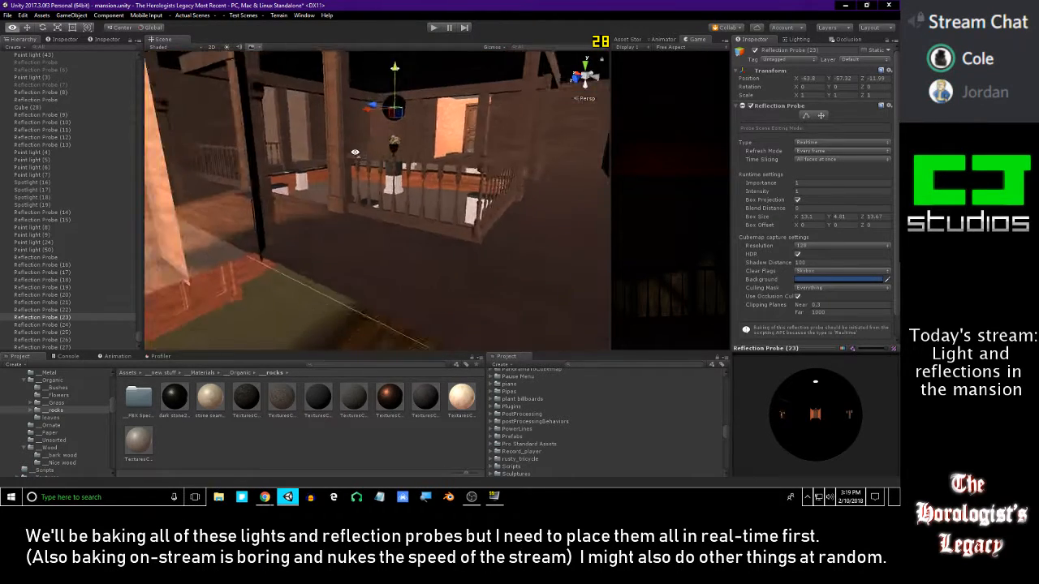
- Examine the sunken hall, its floor and railings and the adjoining bedroom from several sides, then clear the selection
{"action": "right_click_drag", "start_coordinate": [347, 155], "coordinate": [254, 166]}
{"action": "left_click", "coordinate": [407, 209]}
{"action": "right_click_drag", "start_coordinate": [406, 209], "coordinate": [439, 140]}
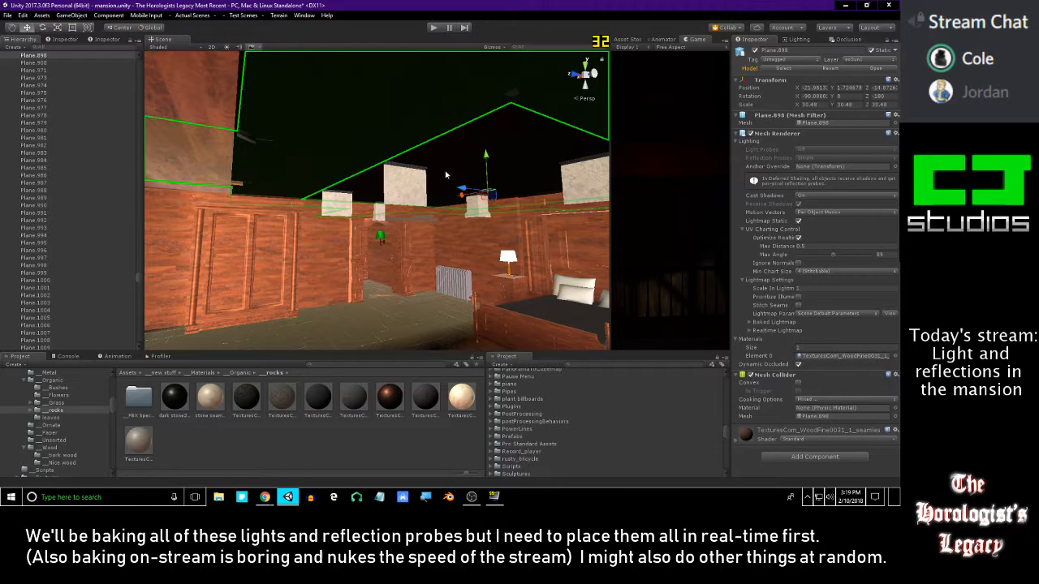
{"action": "right_click_drag", "start_coordinate": [457, 168], "coordinate": [367, 232]}
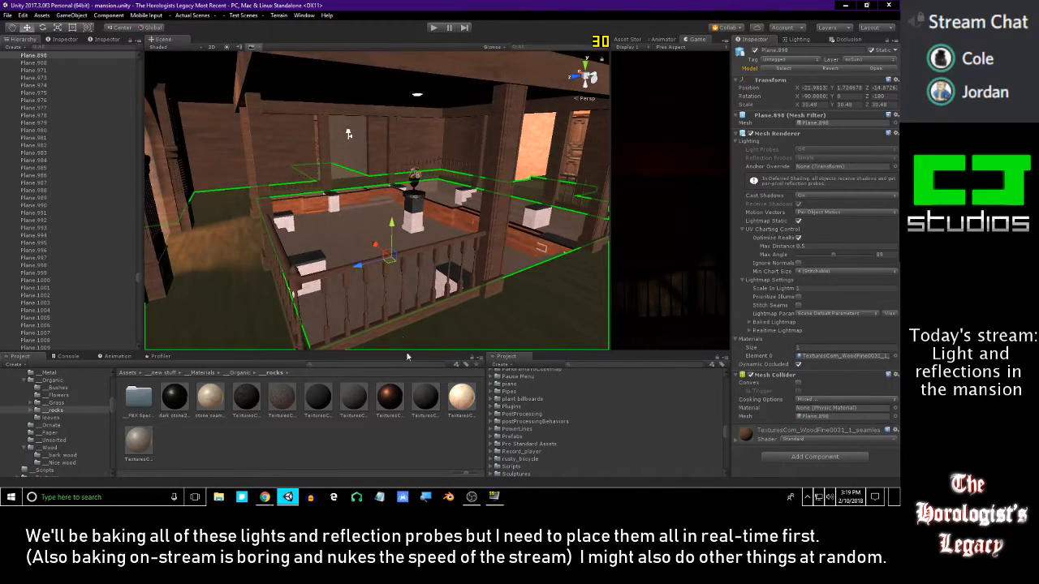
{"action": "right_click_drag", "start_coordinate": [401, 269], "coordinate": [308, 204]}
{"action": "left_click", "coordinate": [366, 151]}
{"action": "left_click", "coordinate": [419, 202]}
{"action": "left_click", "coordinate": [420, 202]}
{"action": "left_click", "coordinate": [418, 445]}
{"action": "right_click_drag", "start_coordinate": [397, 230], "coordinate": [502, 297]}
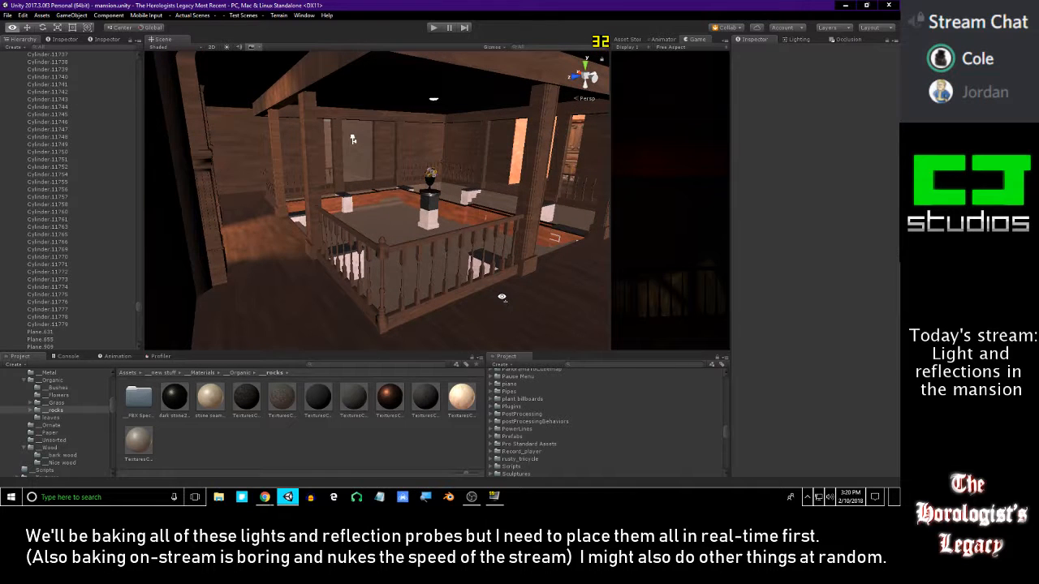
{"action": "right_click_drag", "start_coordinate": [501, 297], "coordinate": [501, 297]}
{"action": "key", "text": "alt+Tab"}
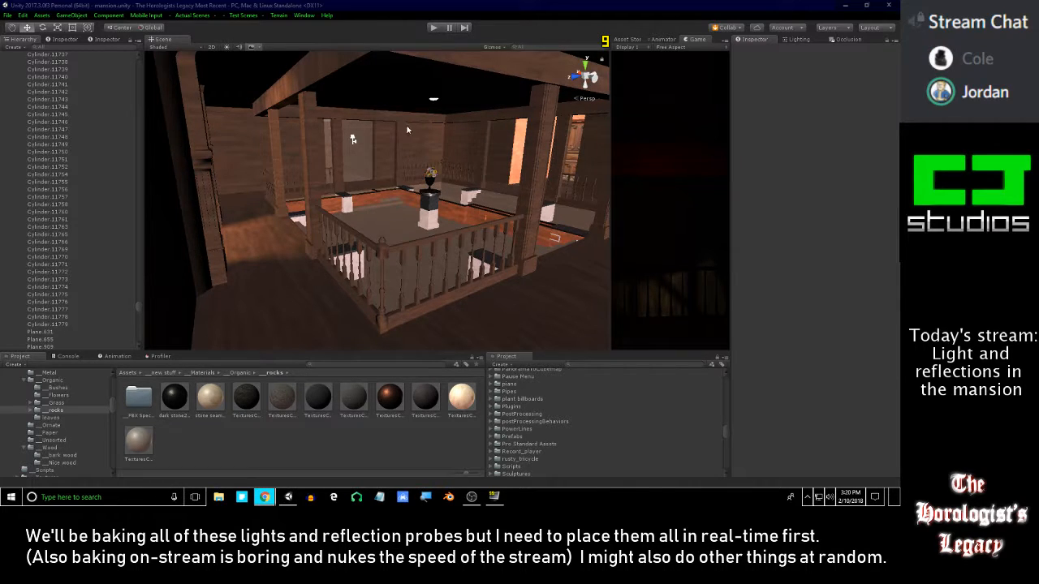
{"action": "key", "text": "w"}
{"action": "right_click_drag", "start_coordinate": [468, 164], "coordinate": [460, 149]}
{"action": "key", "text": "d"}
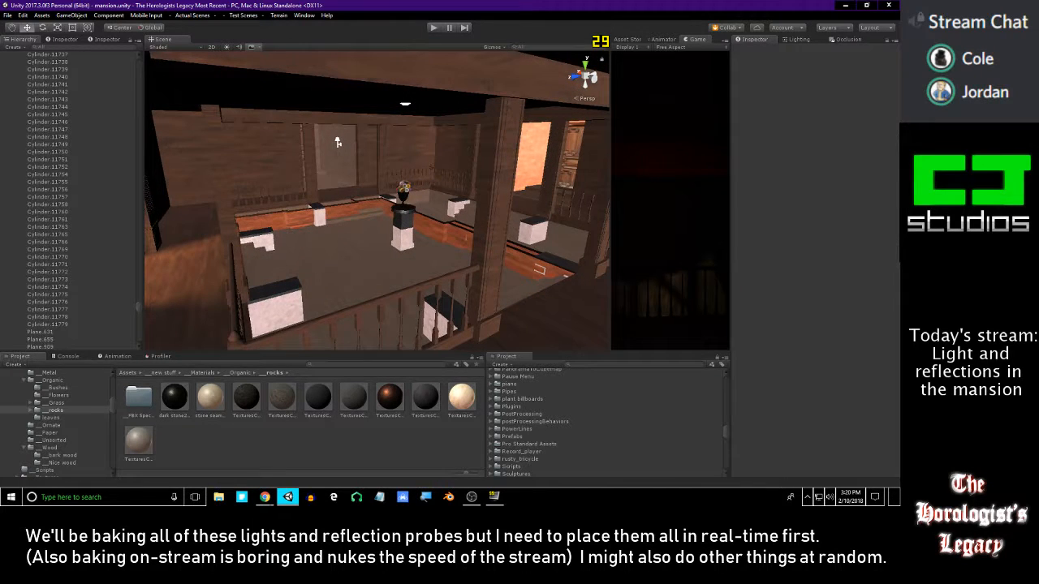
{"action": "key", "text": "alt+Tab"}
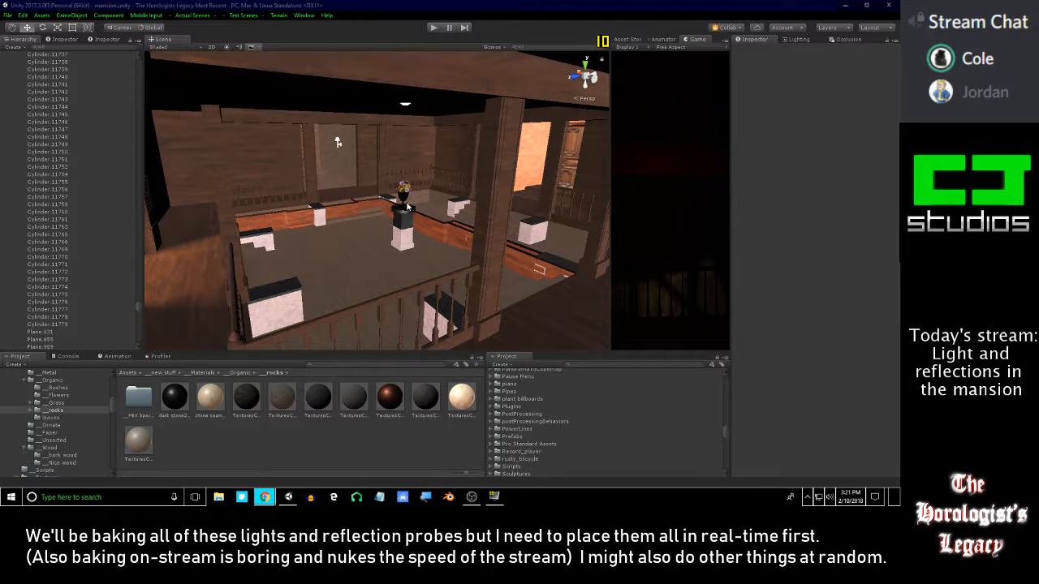
{"action": "right_click_drag", "start_coordinate": [408, 197], "coordinate": [677, 222]}
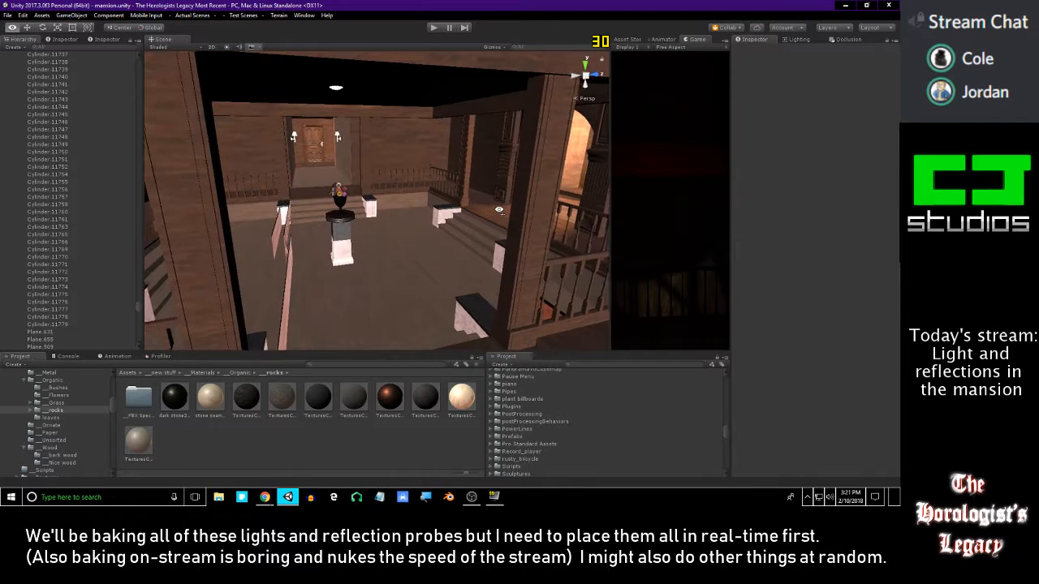
- Filter the scene hierarchy by "ref" and select the first reflection probe in the results
{"action": "scroll", "coordinate": [89, 286], "scroll_direction": "down", "scroll_amount": 10}
{"action": "left_click", "coordinate": [89, 46]}
{"action": "type", "text": "ref"}
{"action": "left_click", "coordinate": [105, 77]}
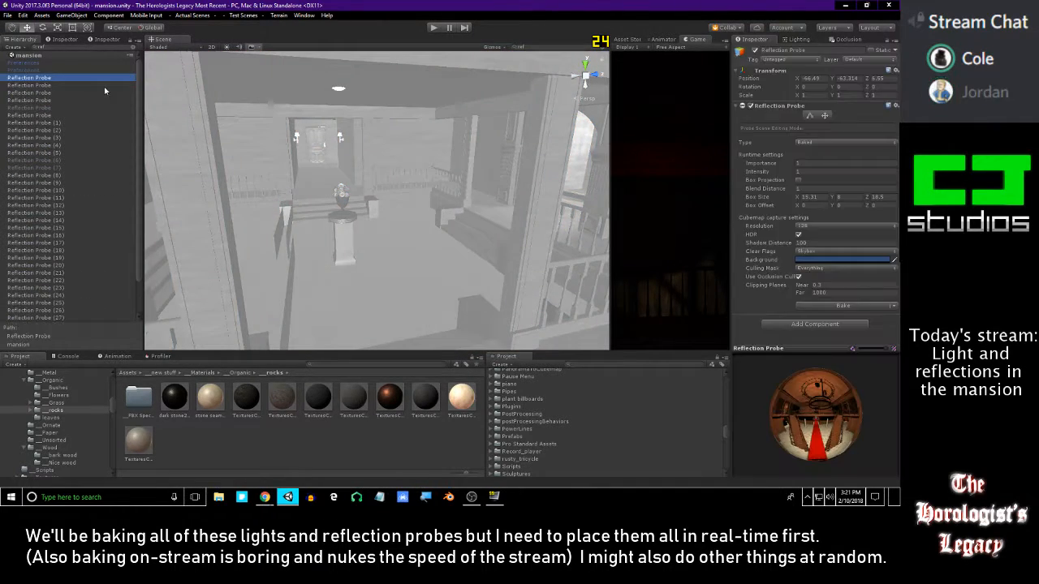
{"action": "right_click_drag", "start_coordinate": [357, 173], "coordinate": [280, 158]}
{"action": "scroll", "coordinate": [73, 229], "scroll_direction": "down", "scroll_amount": 1}
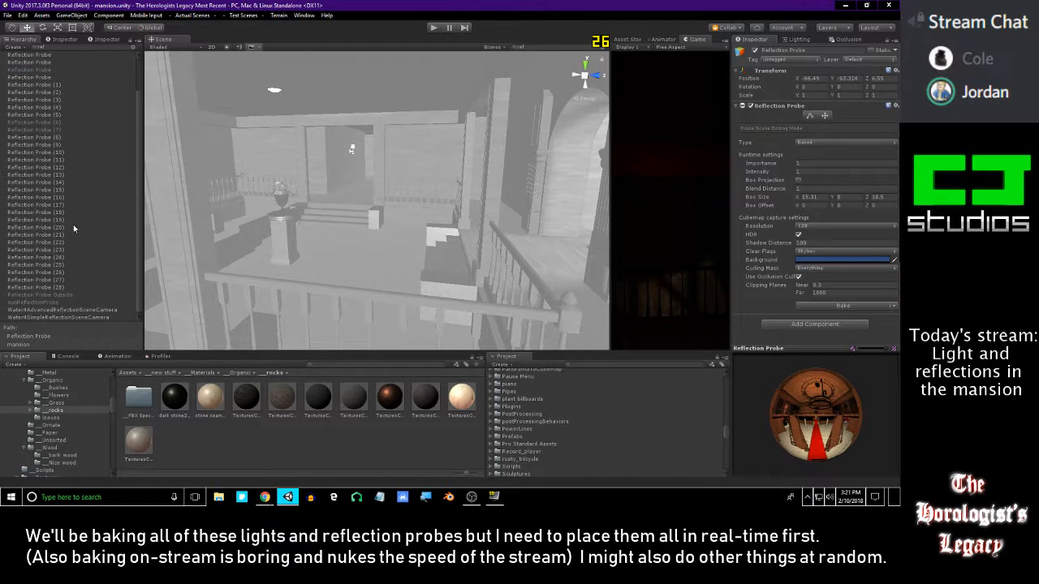
- Go through the numbered reflection probes, select Reflection Probe (23) in the stepped hall, and clear the hierarchy filter
{"action": "left_click", "coordinate": [57, 281]}
{"action": "left_click", "coordinate": [70, 288]}
{"action": "right_click_drag", "start_coordinate": [466, 149], "coordinate": [469, 228]}
{"action": "key", "text": "Up"}
{"action": "key", "text": "Up"}
{"action": "key", "text": "Up"}
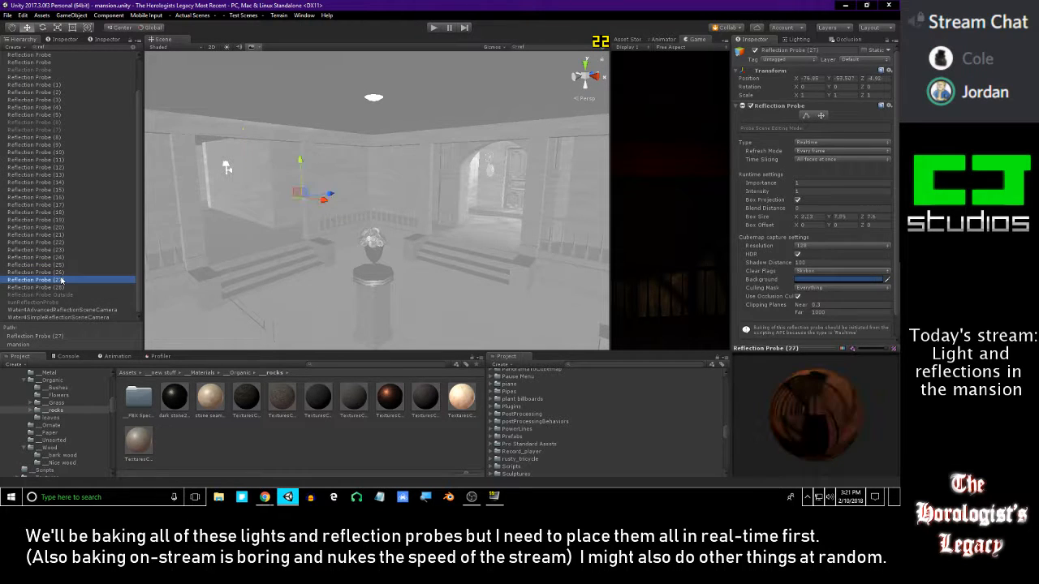
{"action": "key", "text": "Up"}
{"action": "key", "text": "Up"}
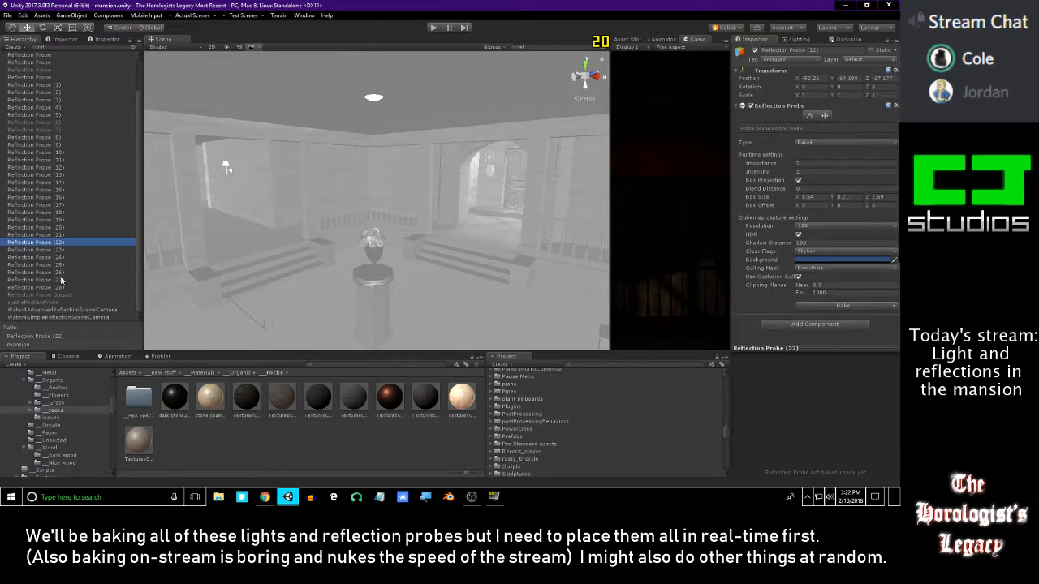
{"action": "right_click_drag", "start_coordinate": [289, 217], "coordinate": [403, 222]}
{"action": "left_click", "coordinate": [134, 47]}
{"action": "mouse_move", "coordinate": [213, 91]}
{"action": "right_mouse_down"}
{"action": "mouse_move", "coordinate": [357, 137]}
{"action": "mouse_move", "coordinate": [323, 116]}
{"action": "right_mouse_up"}
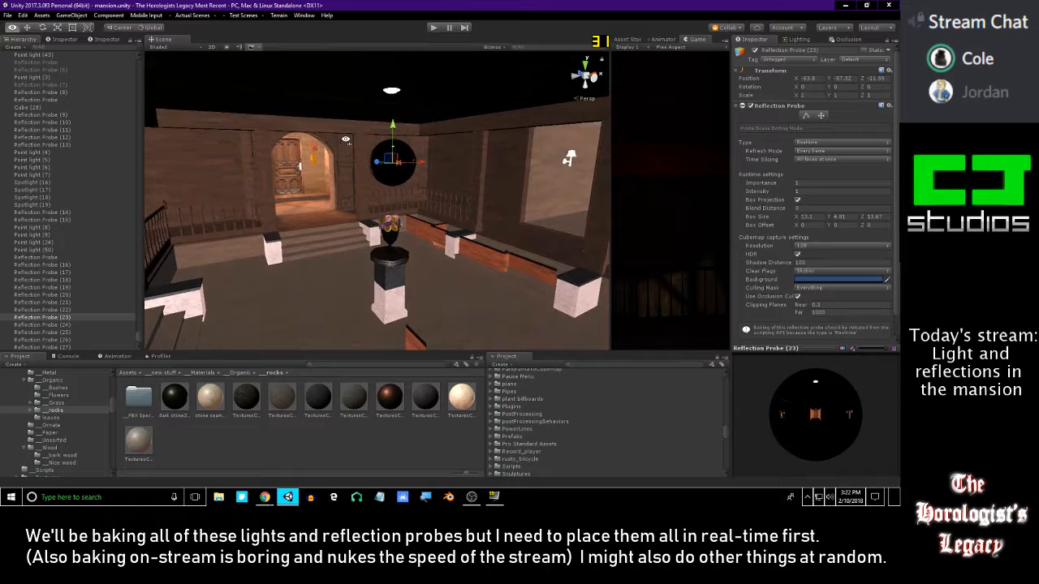
- Duplicate the hall's reflection probe and move the copy along X into the door alcove beside the hall
{"action": "key", "text": "ctrl+d"}
{"action": "left_click_drag", "start_coordinate": [421, 163], "coordinate": [591, 157]}
{"action": "right_click_drag", "start_coordinate": [446, 164], "coordinate": [492, 171]}
{"action": "left_click_drag", "start_coordinate": [483, 167], "coordinate": [571, 158]}
{"action": "right_click_drag", "start_coordinate": [572, 157], "coordinate": [463, 216]}
{"action": "key", "text": "w"}
{"action": "left_click_drag", "start_coordinate": [502, 164], "coordinate": [442, 170]}
- Shrink the alcove probe's box size to 6.9 on X and 3.22 on Z
{"action": "left_click_drag", "start_coordinate": [799, 217], "coordinate": [728, 226]}
{"action": "left_click_drag", "start_coordinate": [436, 166], "coordinate": [459, 164]}
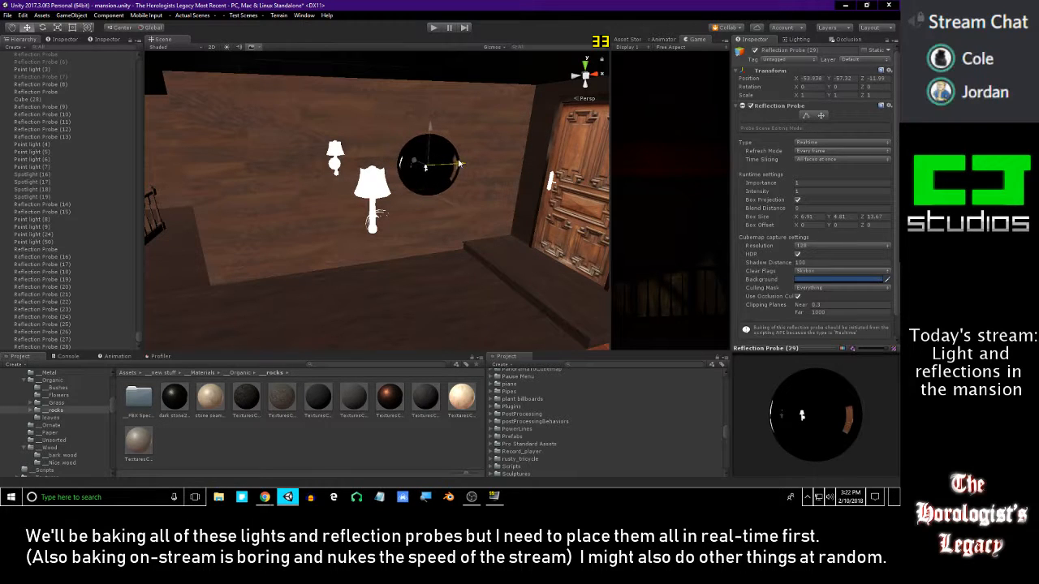
{"action": "left_click_drag", "start_coordinate": [794, 220], "coordinate": [793, 220]}
{"action": "right_click_drag", "start_coordinate": [464, 188], "coordinate": [525, 209]}
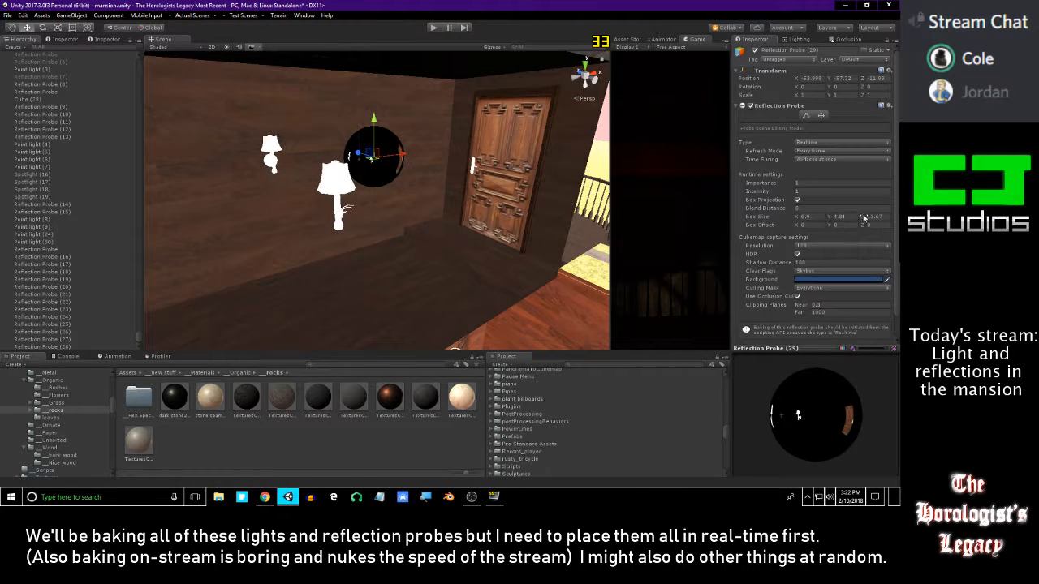
{"action": "left_click_drag", "start_coordinate": [807, 230], "coordinate": [802, 235]}
- Shift the alcove probe along X to about -54.32 so its box lines up with the alcove walls
{"action": "right_click_drag", "start_coordinate": [523, 219], "coordinate": [672, 181]}
{"action": "mouse_move", "coordinate": [523, 194]}
{"action": "right_mouse_down"}
{"action": "mouse_move", "coordinate": [582, 186]}
{"action": "mouse_move", "coordinate": [536, 201]}
{"action": "right_mouse_up"}
{"action": "left_click_drag", "start_coordinate": [444, 158], "coordinate": [461, 154]}
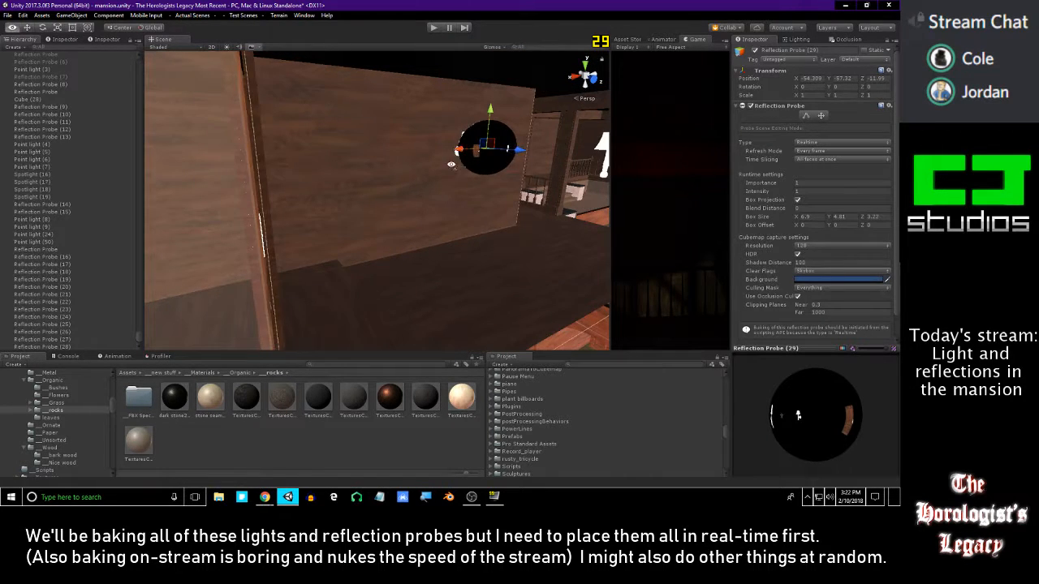
{"action": "right_click_drag", "start_coordinate": [461, 155], "coordinate": [460, 168]}
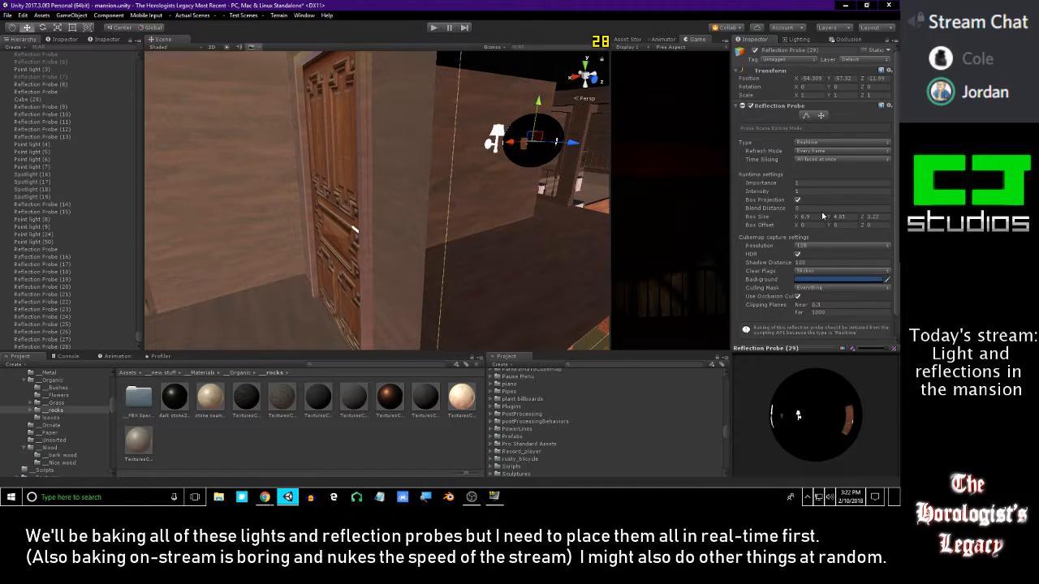
{"action": "left_click_drag", "start_coordinate": [523, 142], "coordinate": [511, 146]}
{"action": "right_click_drag", "start_coordinate": [492, 152], "coordinate": [480, 157]}
- Try a blend distance of 0.3 on the alcove probe, reset it to 0, and raise the probe to Y about -57.26
{"action": "left_click", "coordinate": [779, 208]}
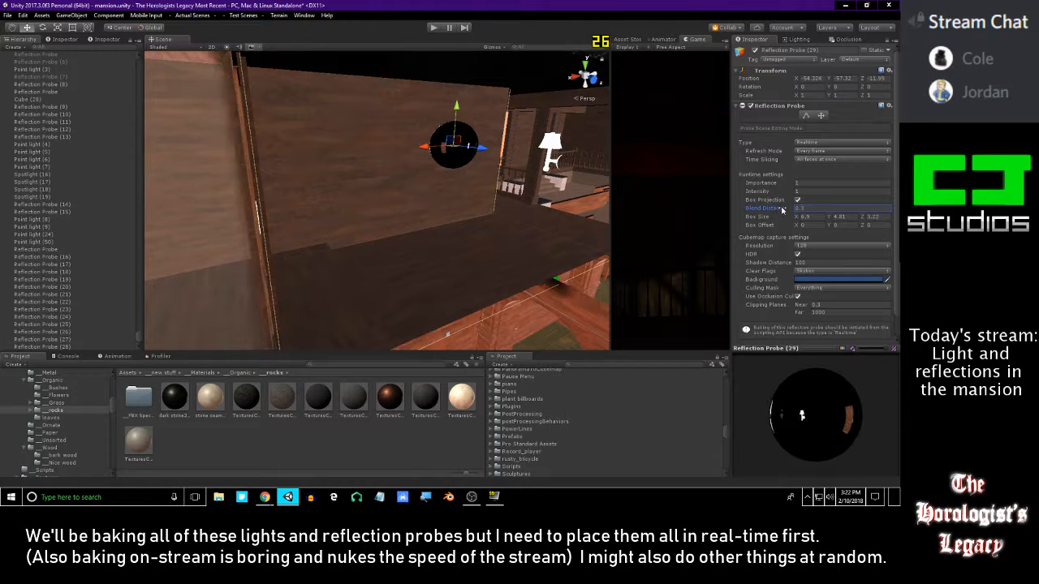
{"action": "left_click_drag", "start_coordinate": [780, 209], "coordinate": [793, 209]}
{"action": "right_click_drag", "start_coordinate": [534, 223], "coordinate": [514, 202]}
{"action": "left_click_drag", "start_coordinate": [415, 73], "coordinate": [421, 72]}
{"action": "right_click_drag", "start_coordinate": [393, 107], "coordinate": [217, 136]}
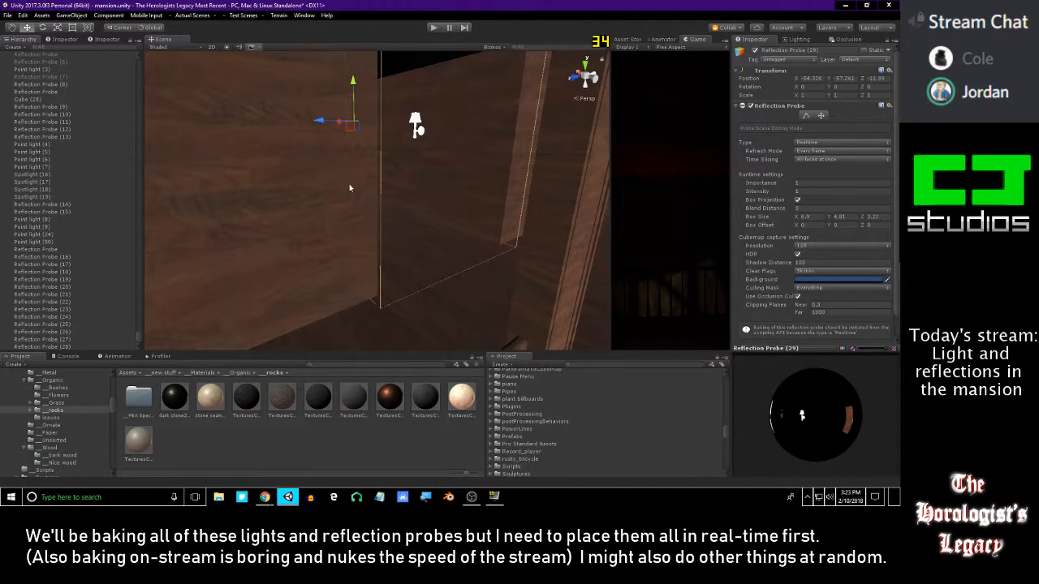
{"action": "right_click_drag", "start_coordinate": [338, 169], "coordinate": [458, 151]}
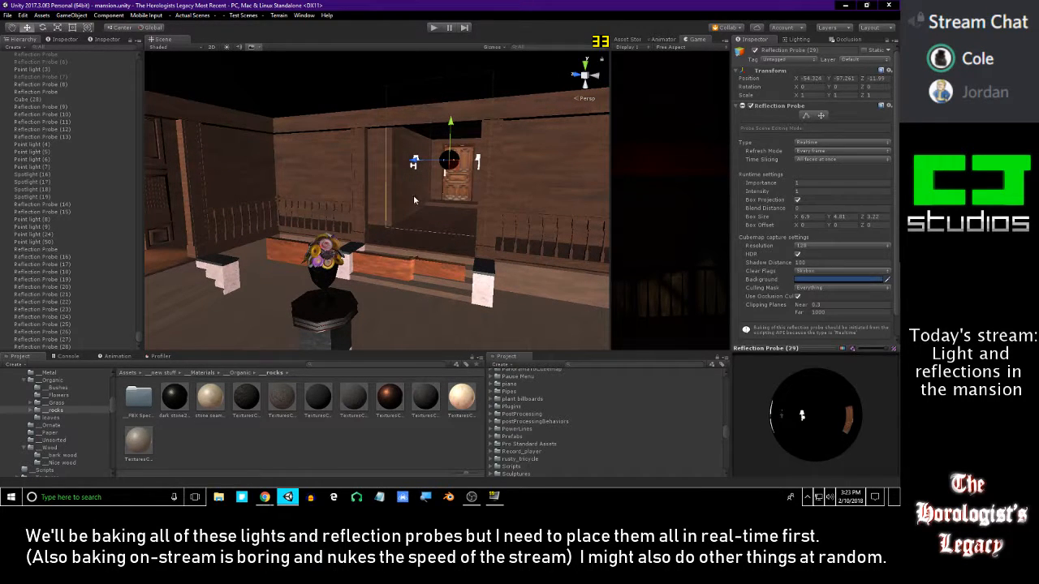
- Duplicate the alcove probe and move the copy along X across the hall into the opposite alcove
{"action": "right_click_drag", "start_coordinate": [383, 195], "coordinate": [371, 233]}
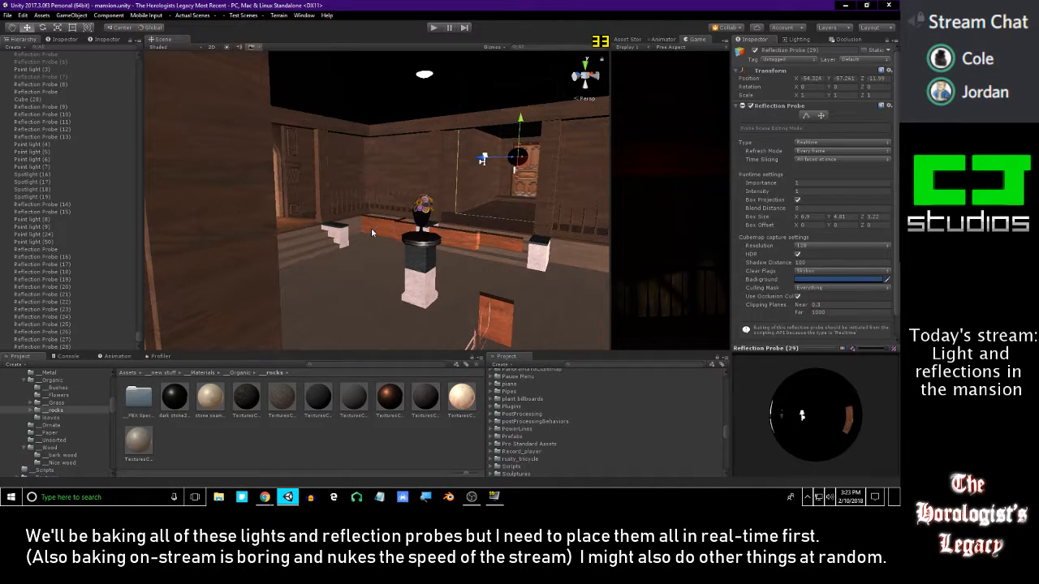
{"action": "right_click_drag", "start_coordinate": [370, 233], "coordinate": [330, 249]}
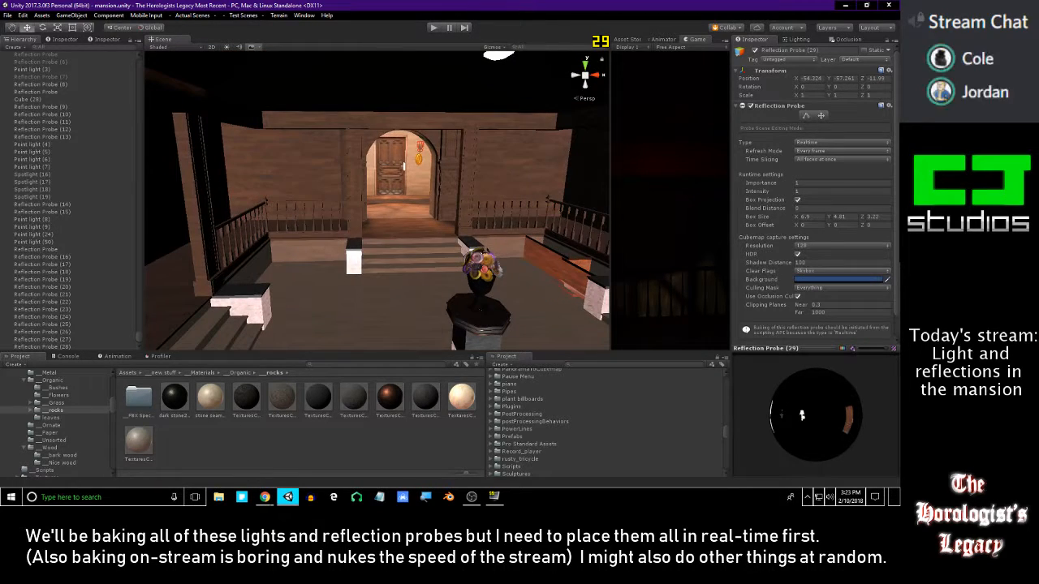
{"action": "right_click_drag", "start_coordinate": [415, 191], "coordinate": [512, 185]}
{"action": "key", "text": "ctrl+d"}
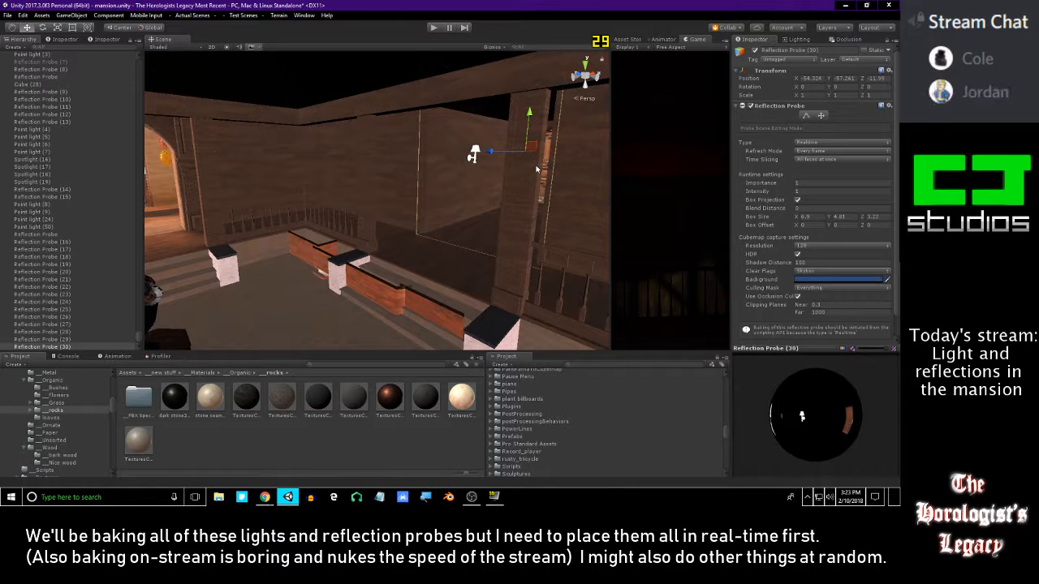
{"action": "mouse_move", "coordinate": [536, 169]}
{"action": "right_mouse_down"}
{"action": "mouse_move", "coordinate": [522, 174]}
{"action": "mouse_move", "coordinate": [522, 162]}
{"action": "right_mouse_up"}
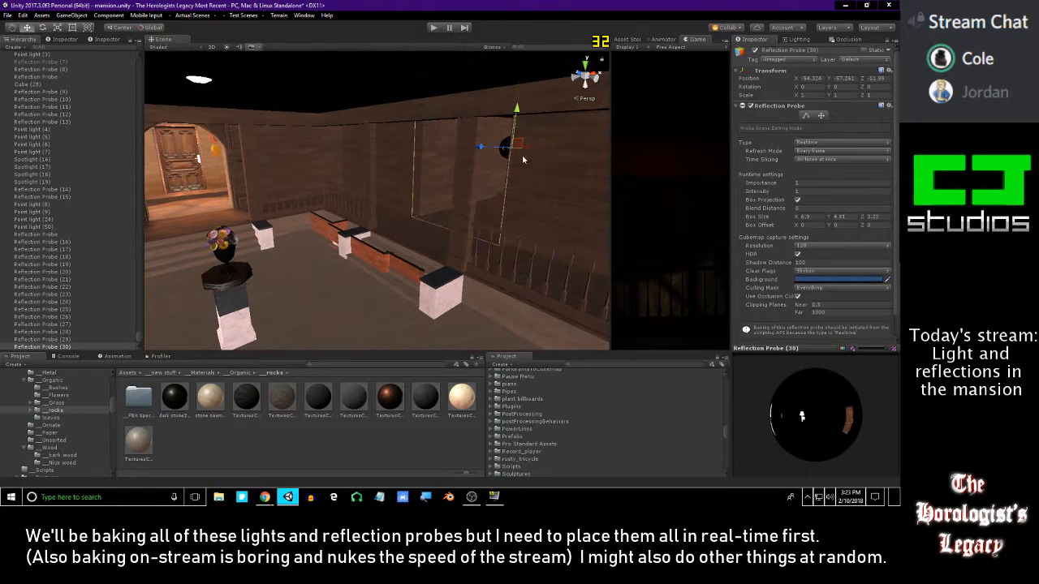
{"action": "left_click_drag", "start_coordinate": [530, 152], "coordinate": [357, 190]}
{"action": "right_click_drag", "start_coordinate": [357, 190], "coordinate": [490, 162]}
{"action": "left_click_drag", "start_coordinate": [484, 163], "coordinate": [406, 130]}
{"action": "right_click_drag", "start_coordinate": [469, 175], "coordinate": [431, 176]}
{"action": "left_click_drag", "start_coordinate": [419, 173], "coordinate": [414, 174]}
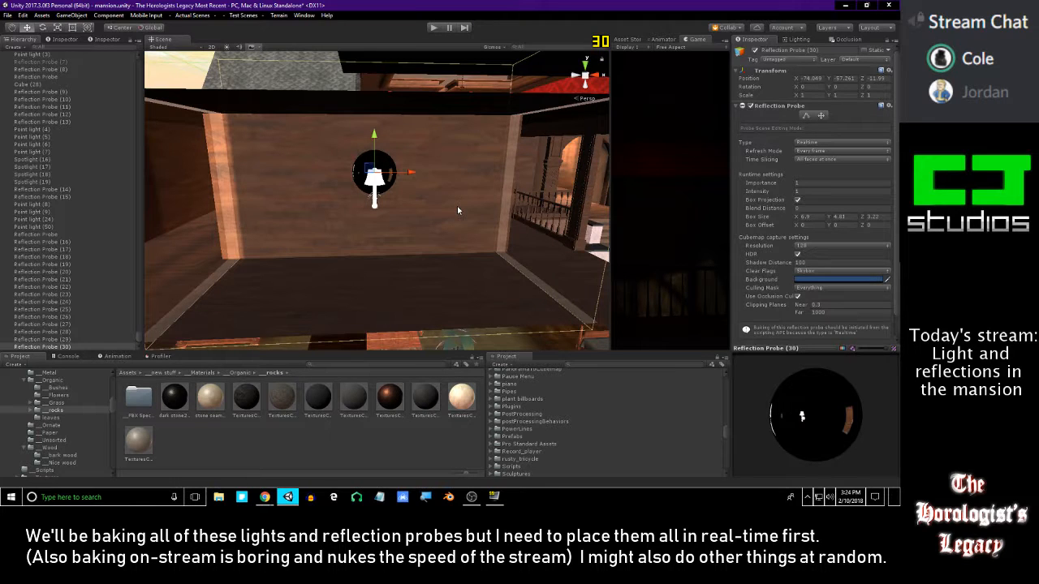
- Resize the opposite alcove probe's box to 7.83 on X and 3.04 on Z to fit the alcove
{"action": "left_click_drag", "start_coordinate": [863, 220], "coordinate": [865, 220]}
{"action": "left_click_drag", "start_coordinate": [796, 219], "coordinate": [806, 218]}
{"action": "right_click_drag", "start_coordinate": [416, 202], "coordinate": [629, 234]}
{"action": "key", "text": "a"}
{"action": "key", "text": "w"}
{"action": "key", "text": "f"}
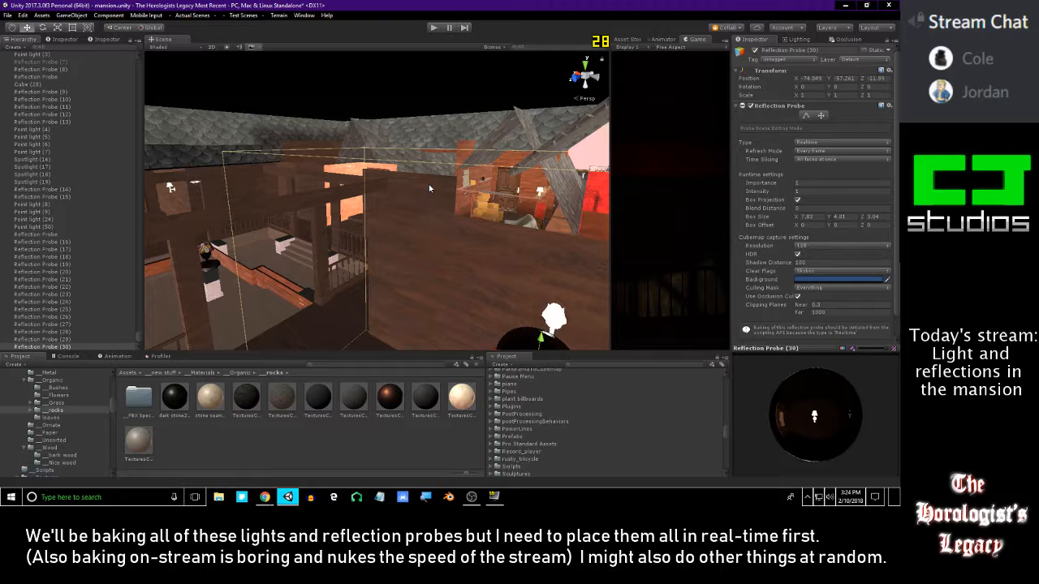
{"action": "right_click_drag", "start_coordinate": [428, 188], "coordinate": [386, 215]}
- Duplicate Reflection Probe (30) and move the copy along X to about -63.95, in line with the hall's arched doorway
{"action": "double_click", "coordinate": [48, 340]}
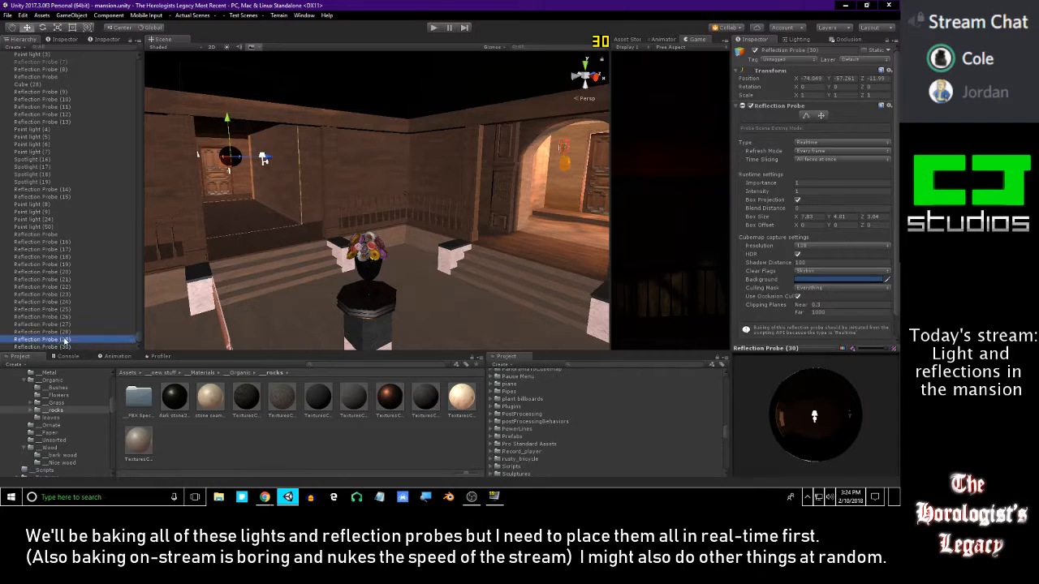
{"action": "right_click_drag", "start_coordinate": [578, 207], "coordinate": [638, 228]}
{"action": "double_click", "coordinate": [84, 349]}
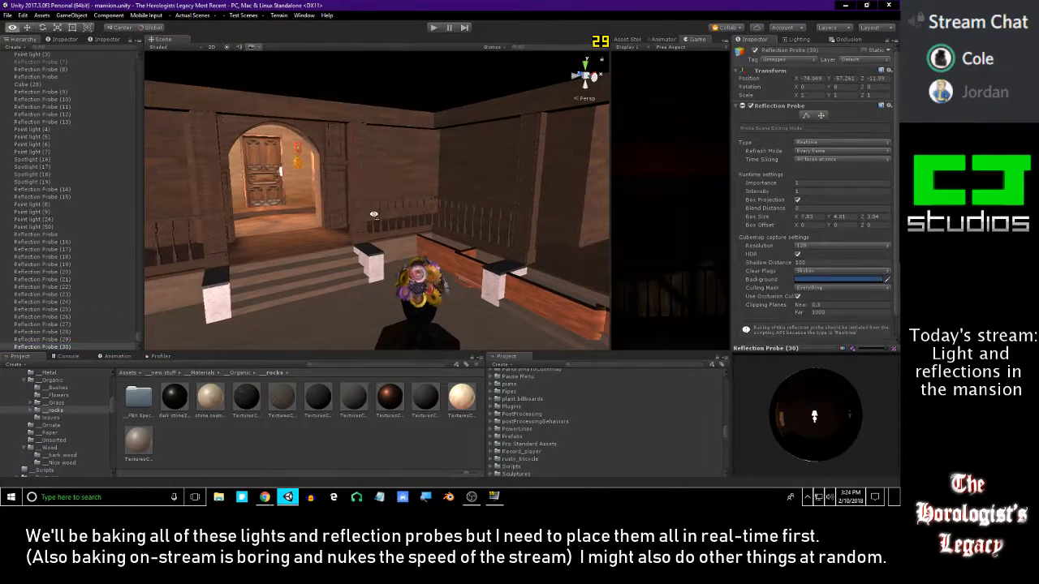
{"action": "right_click_drag", "start_coordinate": [332, 203], "coordinate": [306, 160]}
{"action": "key", "text": "ctrl+d"}
{"action": "left_click_drag", "start_coordinate": [473, 188], "coordinate": [462, 199]}
{"action": "right_click_drag", "start_coordinate": [463, 199], "coordinate": [532, 194]}
{"action": "left_click_drag", "start_coordinate": [519, 190], "coordinate": [438, 194]}
- Move the new probe along Z through the archway to about -2.95, in front of the door behind it
{"action": "right_click_drag", "start_coordinate": [440, 195], "coordinate": [388, 213]}
{"action": "left_click_drag", "start_coordinate": [398, 175], "coordinate": [490, 172]}
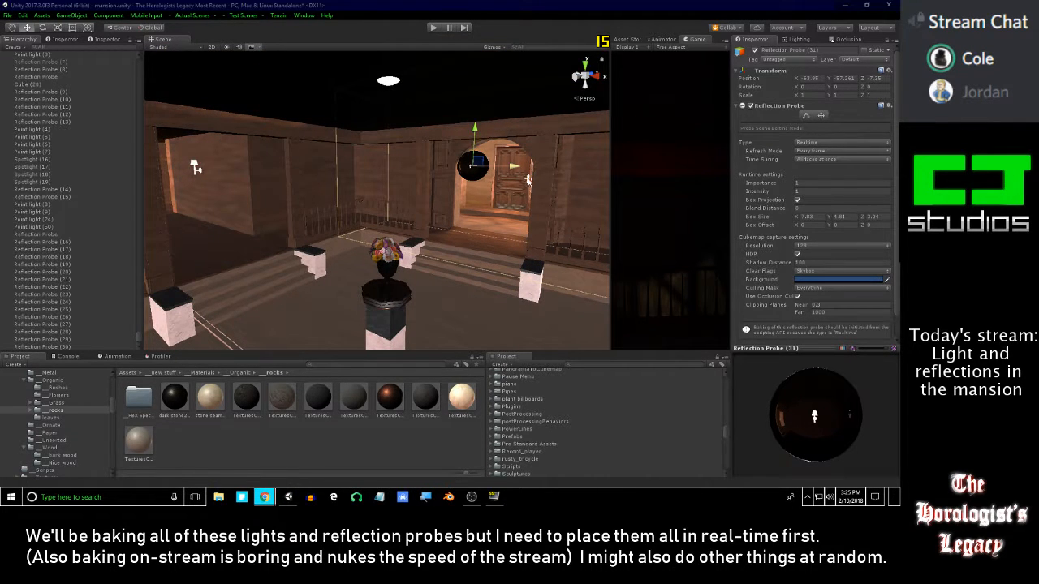
{"action": "mouse_move", "coordinate": [525, 181]}
{"action": "right_mouse_down"}
{"action": "mouse_move", "coordinate": [529, 189]}
{"action": "mouse_move", "coordinate": [513, 194]}
{"action": "right_mouse_up"}
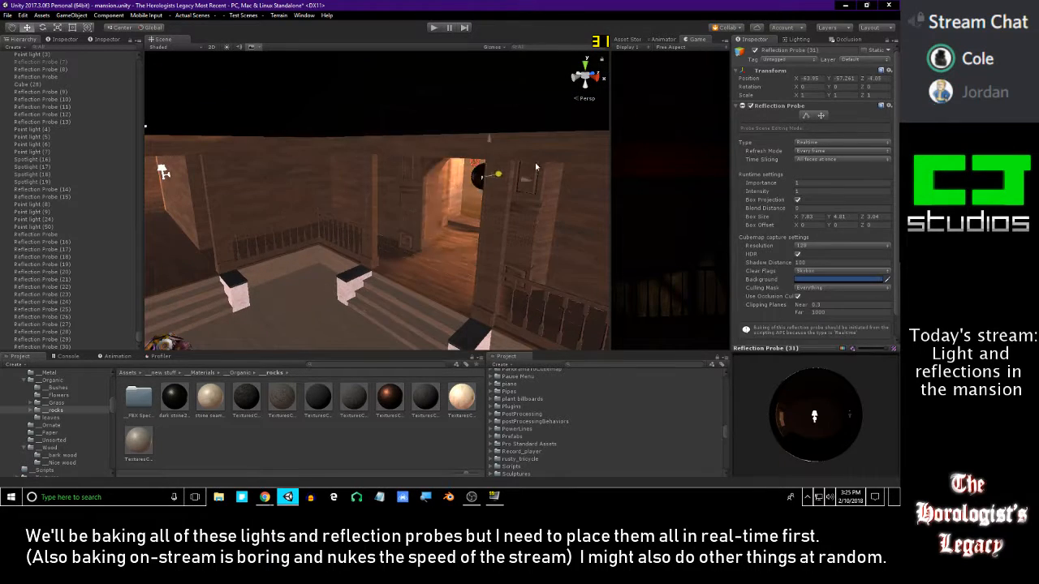
{"action": "right_click_drag", "start_coordinate": [432, 187], "coordinate": [391, 226]}
{"action": "right_click_drag", "start_coordinate": [414, 151], "coordinate": [415, 200]}
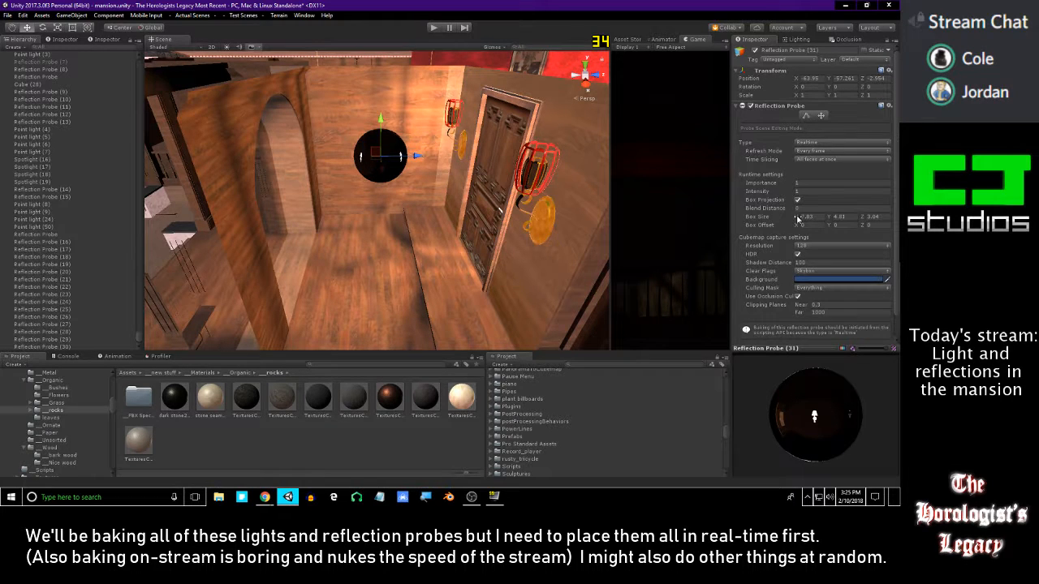
- Set the archway probe's box size to 5.11 on X and 4.35 on Z, and shift it to Z about -3.18
{"action": "left_click_drag", "start_coordinate": [797, 216], "coordinate": [774, 226]}
{"action": "mouse_move", "coordinate": [473, 206]}
{"action": "right_mouse_down"}
{"action": "mouse_move", "coordinate": [548, 209]}
{"action": "mouse_move", "coordinate": [460, 211]}
{"action": "right_mouse_up"}
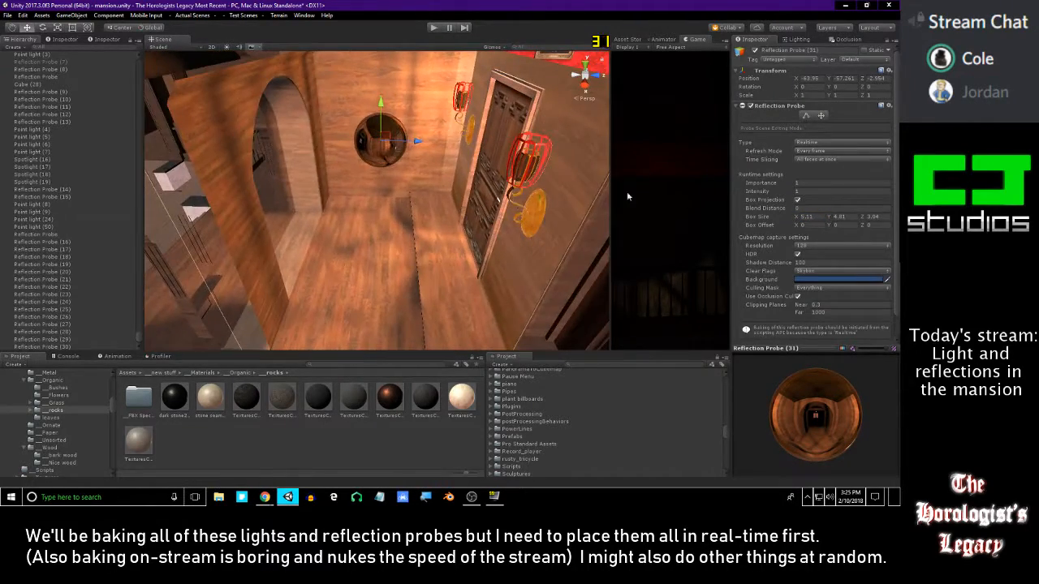
{"action": "left_click_drag", "start_coordinate": [864, 219], "coordinate": [875, 217]}
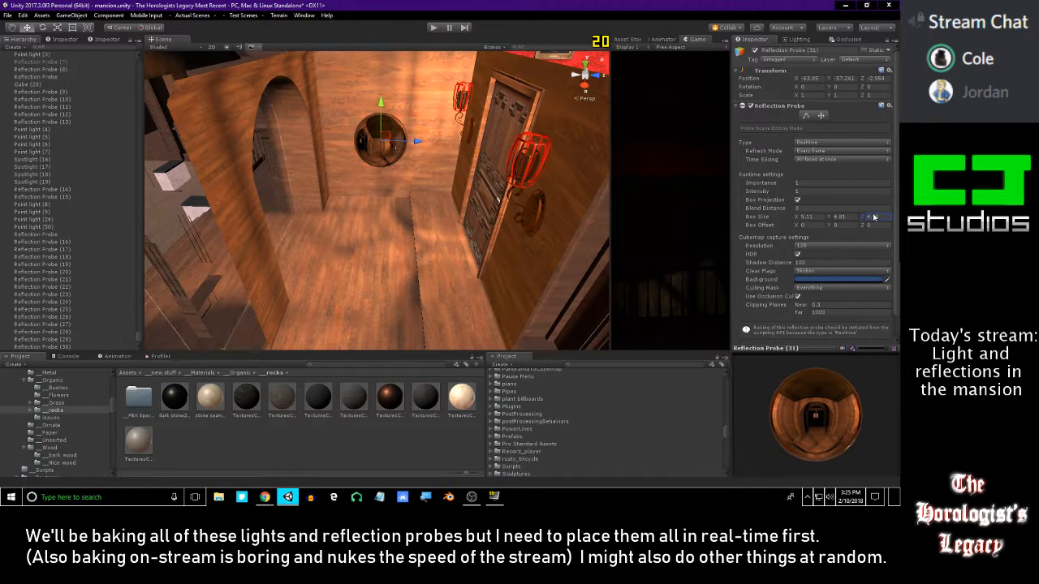
{"action": "left_click_drag", "start_coordinate": [417, 147], "coordinate": [400, 166]}
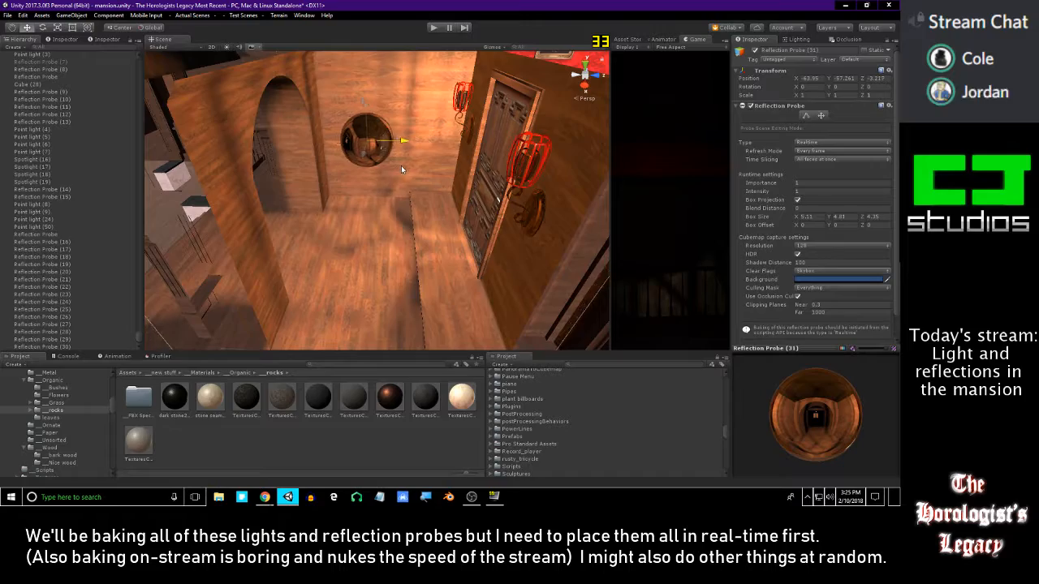
{"action": "right_click_drag", "start_coordinate": [401, 165], "coordinate": [498, 182]}
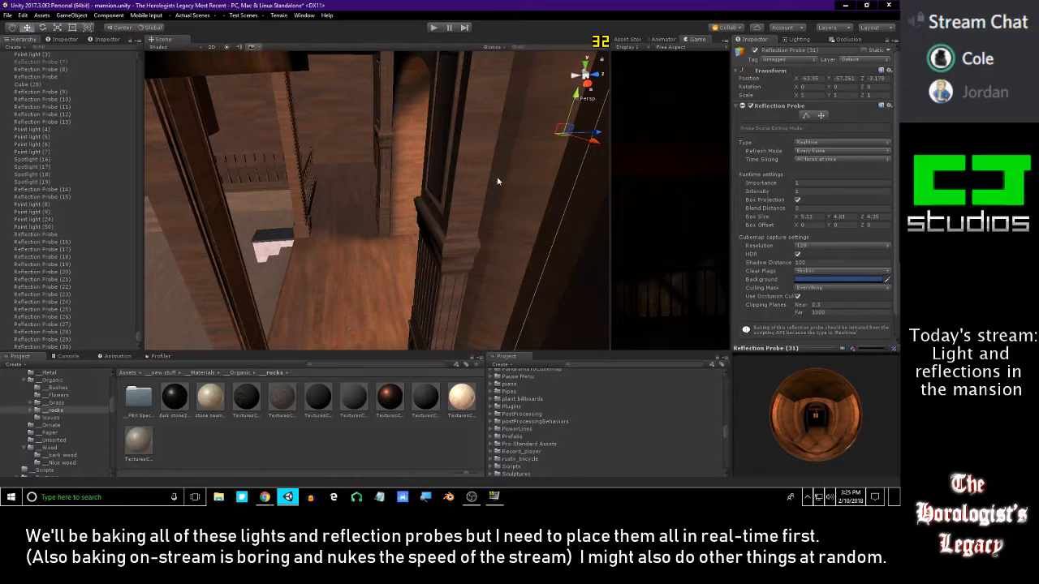
{"action": "right_click_drag", "start_coordinate": [517, 177], "coordinate": [491, 180]}
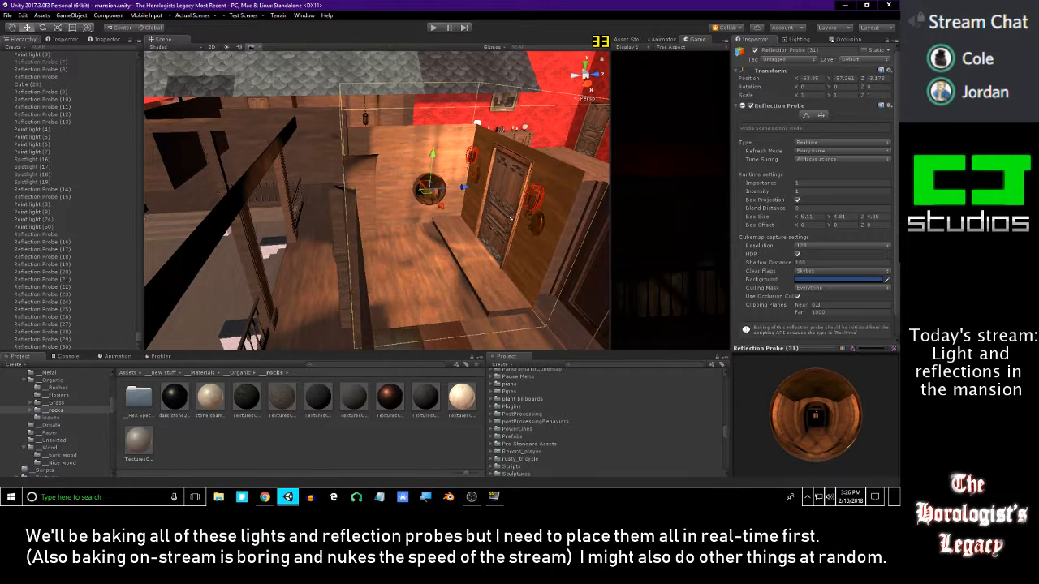
{"action": "key", "text": "alt+Tab"}
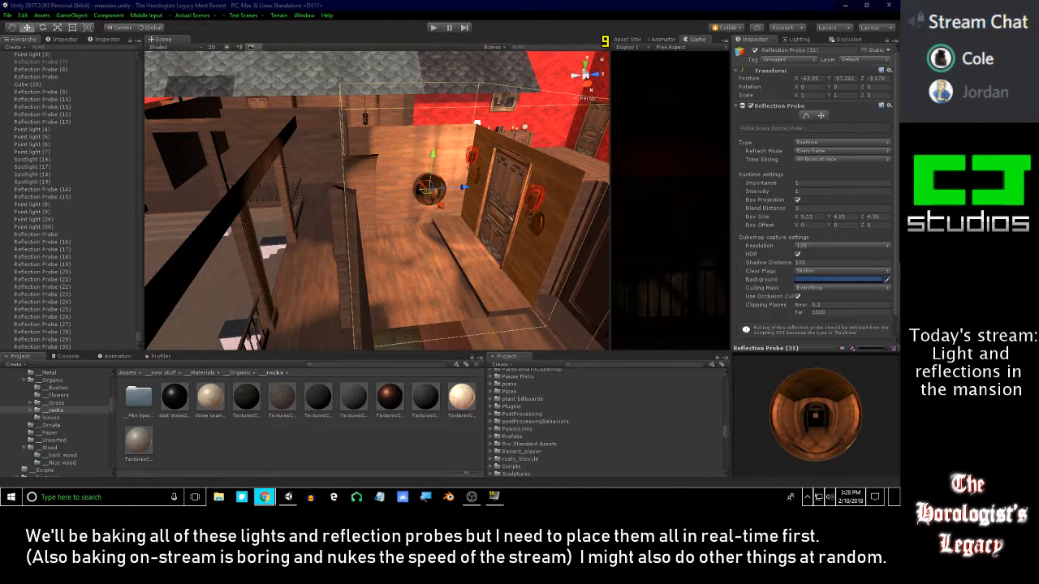
{"action": "left_click_drag", "start_coordinate": [433, 182], "coordinate": [453, 190], "text": "alt"}
{"action": "left_click_drag", "start_coordinate": [426, 152], "coordinate": [442, 130]}
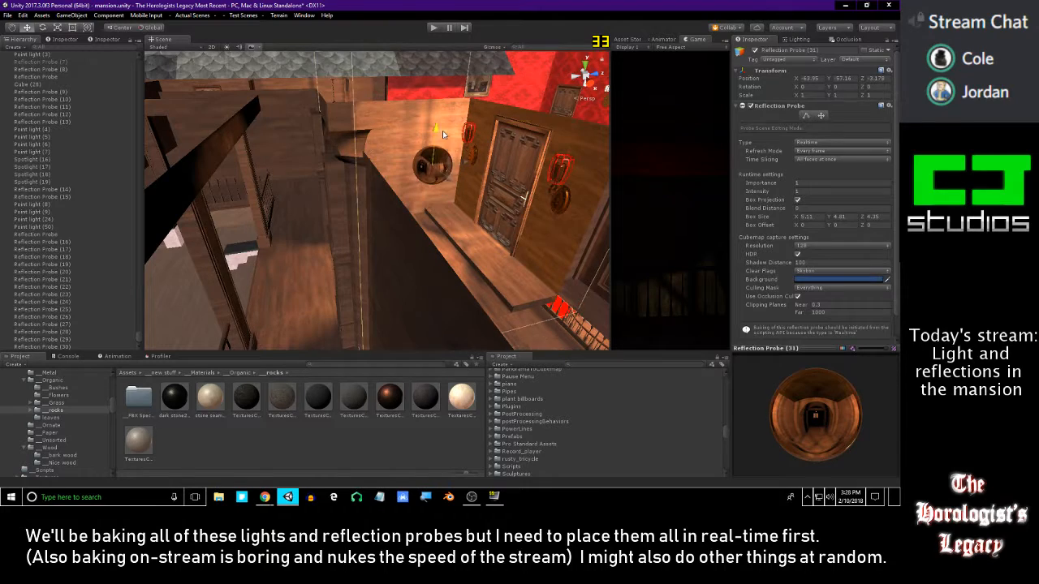
{"action": "right_click_drag", "start_coordinate": [573, 154], "coordinate": [591, 167]}
{"action": "left_click", "coordinate": [814, 217]}
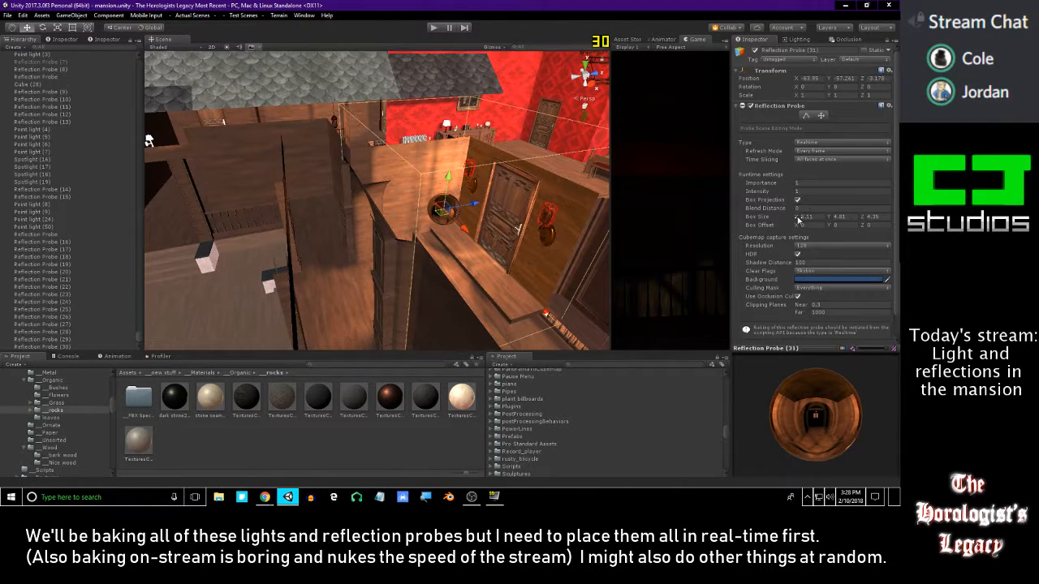
{"action": "type", "text": "5.21"}
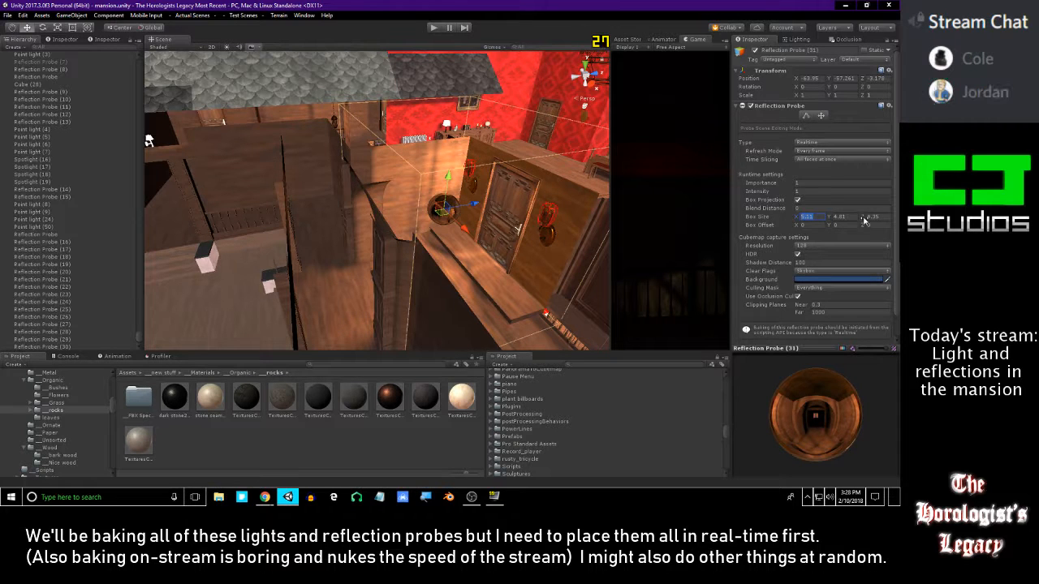
{"action": "key", "text": "Tab"}
{"action": "key", "text": "Tab"}
- Reduce the archway probe's box height to 4.16 and lower the probe to Y about -57.86
{"action": "left_click_drag", "start_coordinate": [829, 218], "coordinate": [820, 219]}
{"action": "left_click_drag", "start_coordinate": [448, 177], "coordinate": [447, 198]}
{"action": "key", "text": "w"}
{"action": "right_click_drag", "start_coordinate": [448, 198], "coordinate": [628, 198]}
{"action": "key", "text": "s"}
{"action": "key", "text": "w"}
{"action": "key", "text": "s"}
{"action": "right_click_drag", "start_coordinate": [503, 169], "coordinate": [512, 154]}
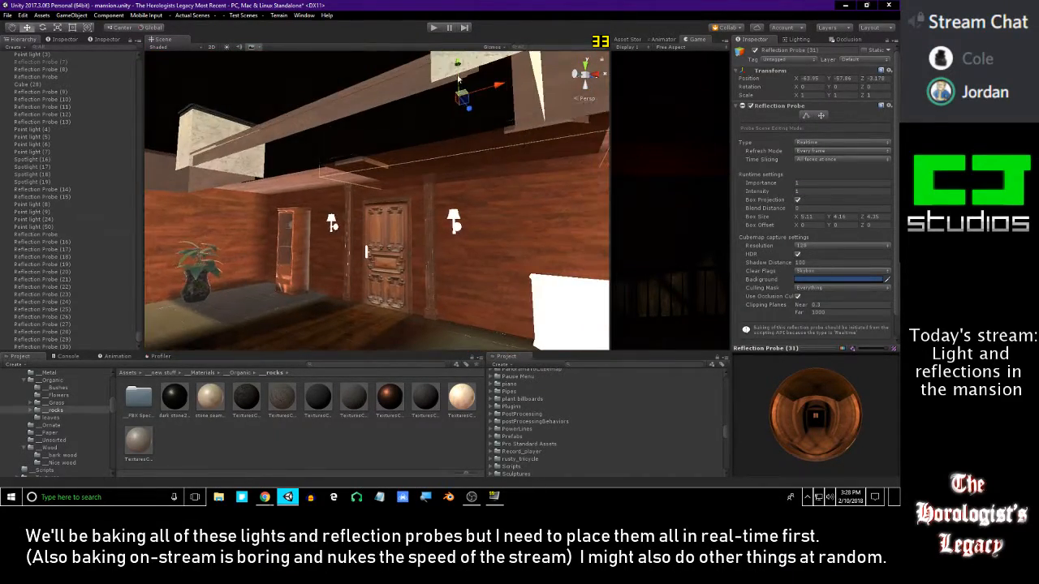
- Adjust the archway probe's height to Y about -57.59 so its box stays clear of the room below
{"action": "left_click_drag", "start_coordinate": [461, 65], "coordinate": [476, 54]}
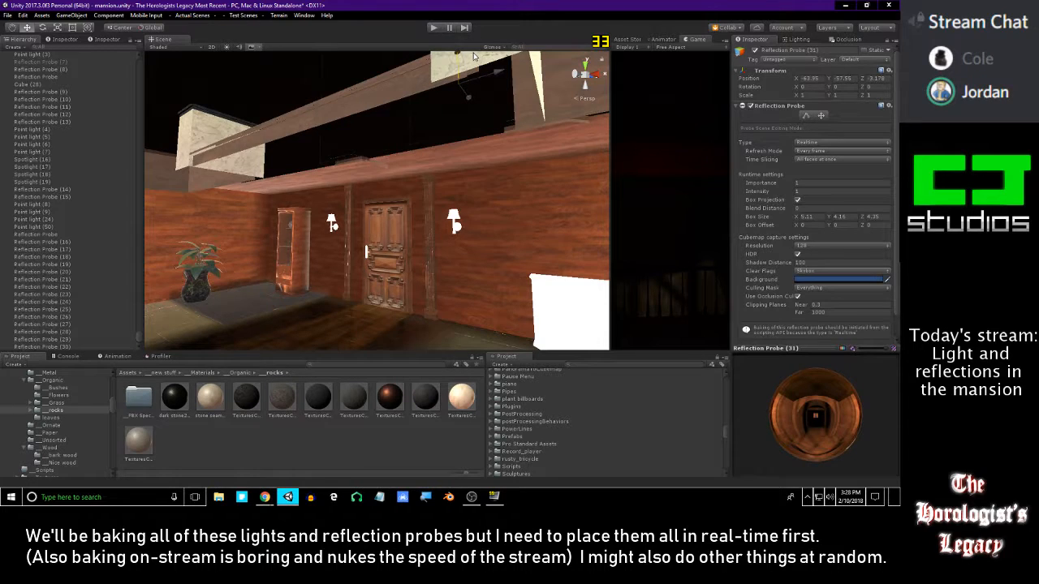
{"action": "key", "text": "f"}
{"action": "key", "text": "d"}
{"action": "right_click_drag", "start_coordinate": [491, 162], "coordinate": [472, 217]}
{"action": "key", "text": "w"}
{"action": "key", "text": "s"}
{"action": "left_click_drag", "start_coordinate": [473, 64], "coordinate": [476, 63]}
{"action": "key", "text": "w"}
{"action": "right_click_drag", "start_coordinate": [475, 63], "coordinate": [459, 195]}
{"action": "key", "text": "s"}
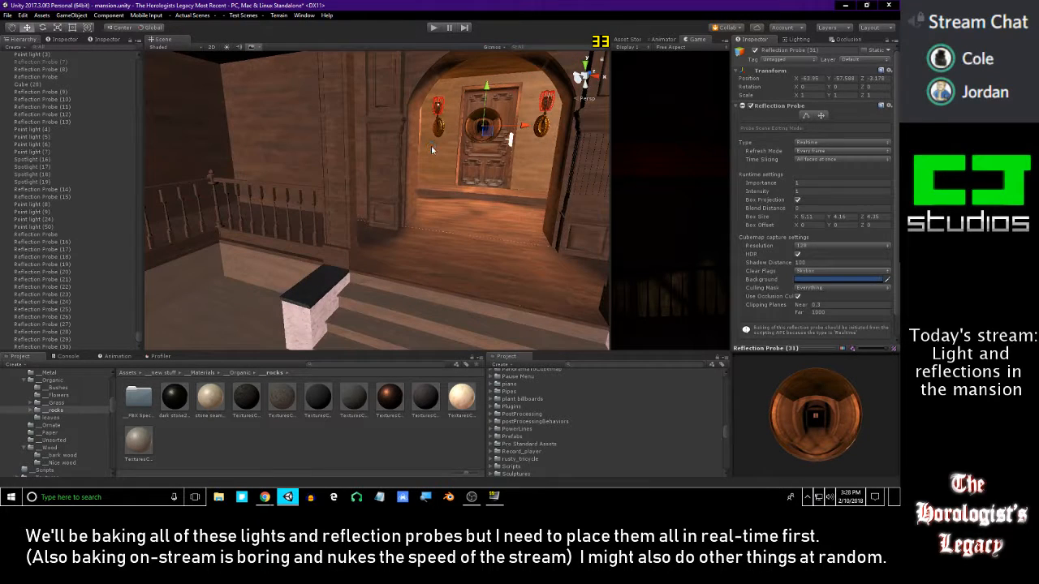
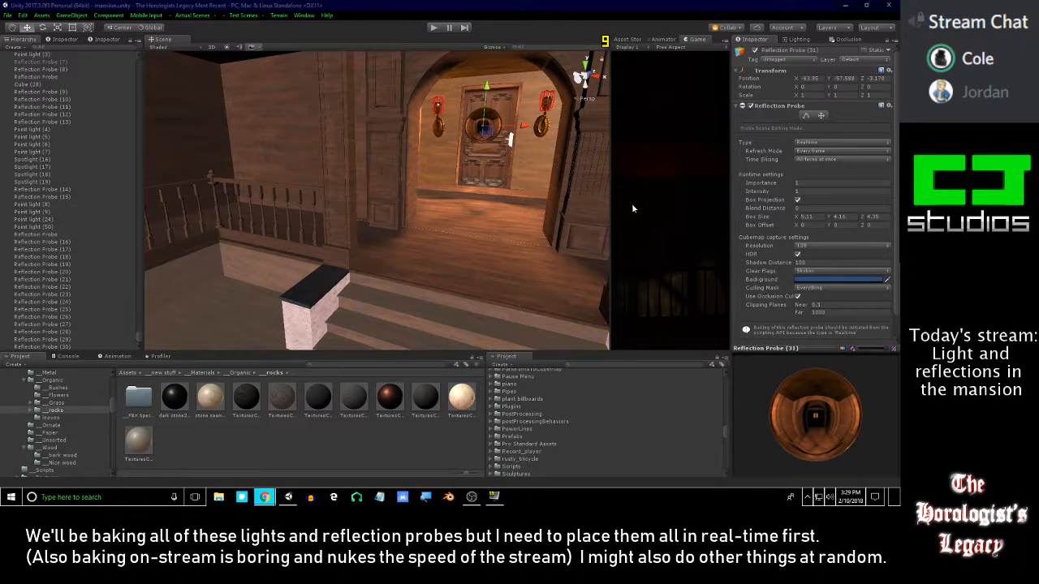
- Examine the archway probe's box from the hall and from the red-walled room behind it
{"action": "left_click", "coordinate": [423, 175]}
{"action": "right_click_drag", "start_coordinate": [425, 176], "coordinate": [423, 153]}
{"action": "key", "text": "w"}
{"action": "right_click_drag", "start_coordinate": [443, 160], "coordinate": [569, 223]}
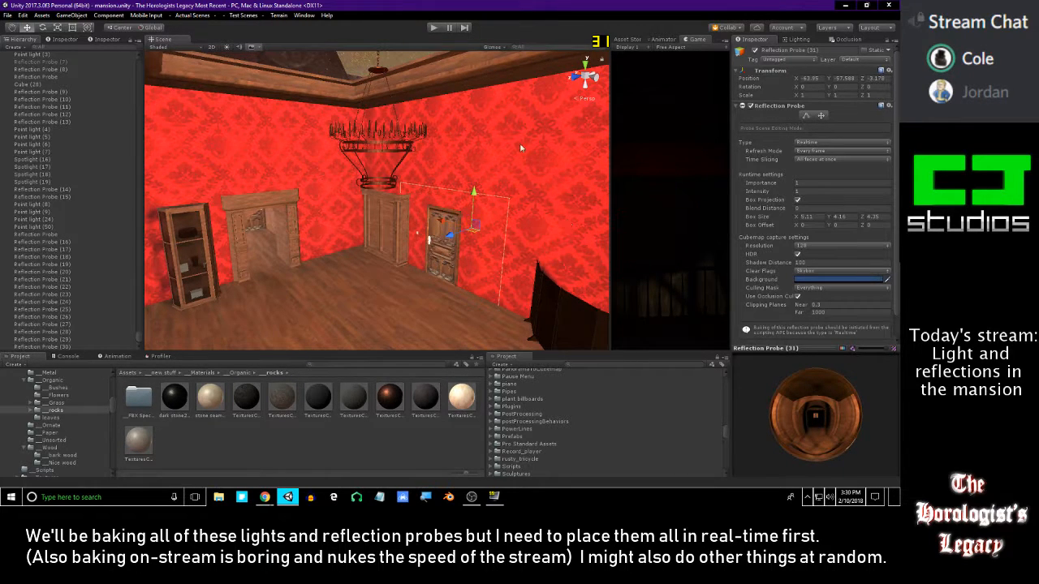
{"action": "right_click_drag", "start_coordinate": [424, 172], "coordinate": [347, 236]}
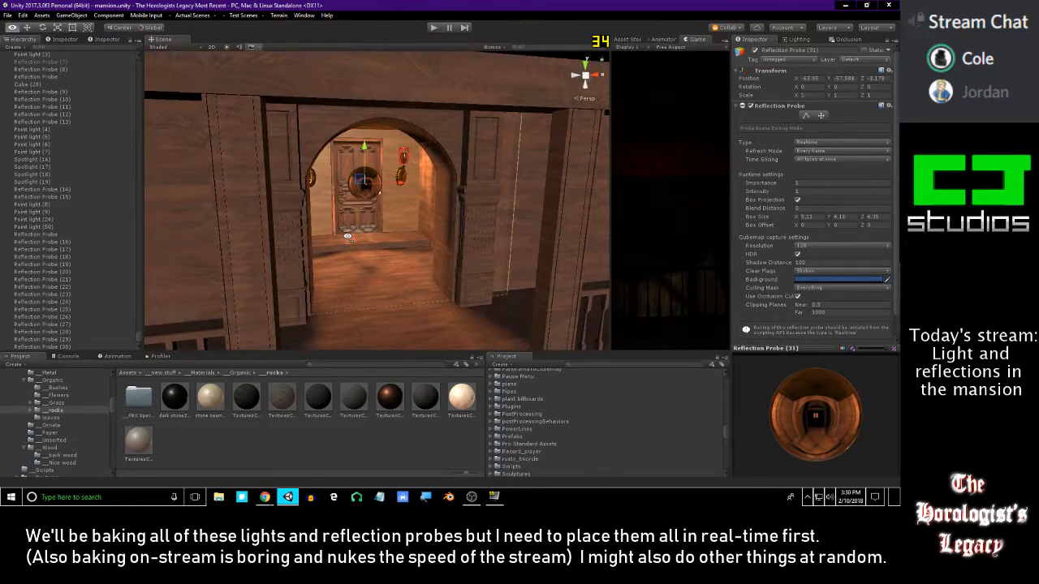
{"action": "right_click_drag", "start_coordinate": [462, 209], "coordinate": [532, 232]}
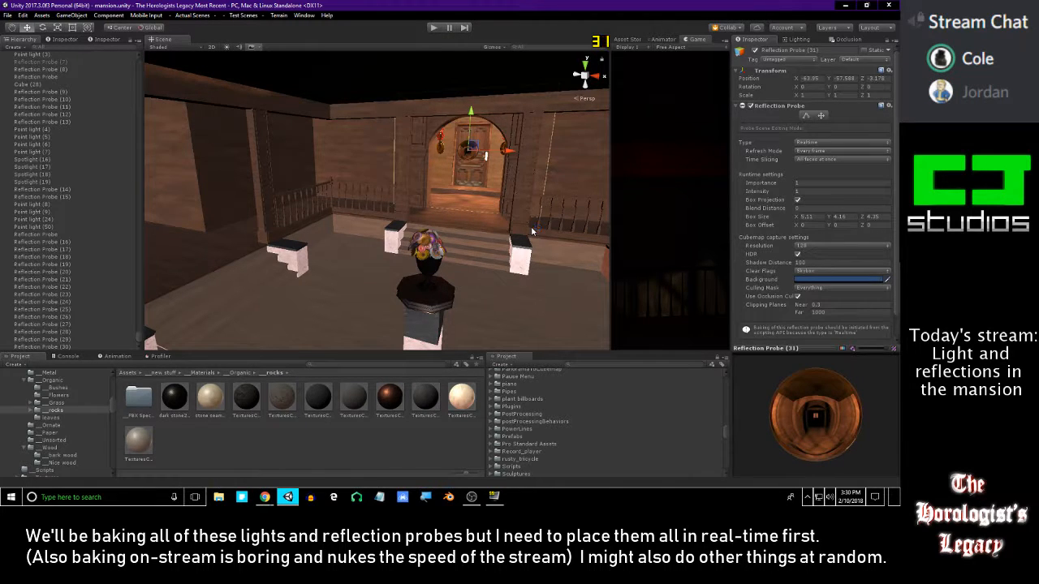
{"action": "right_click_drag", "start_coordinate": [533, 232], "coordinate": [390, 196]}
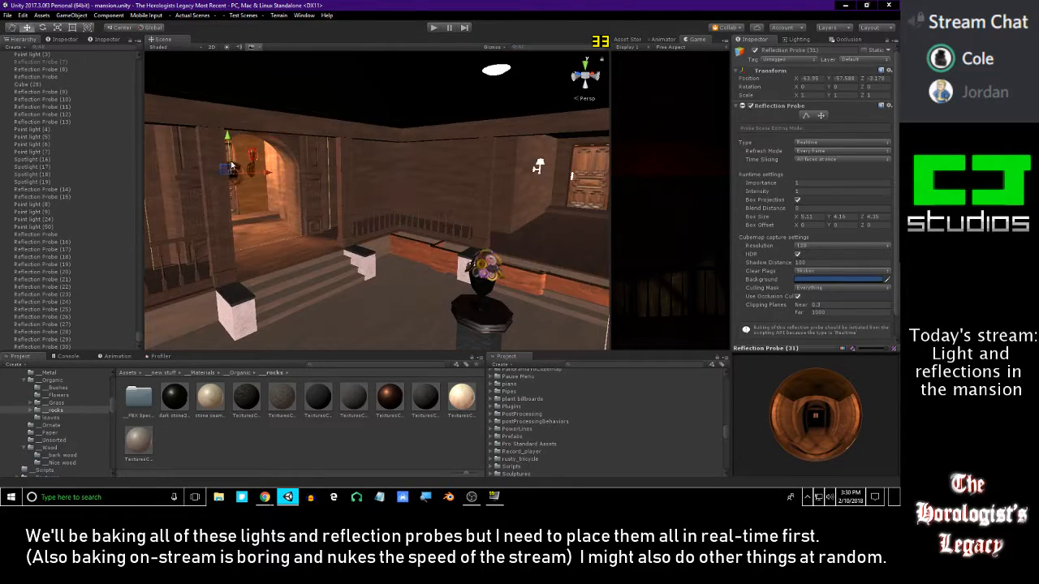
- Try placing a duplicate of the archway probe at the doorway across the hall, at Z about -20
{"action": "key", "text": "ctrl+d"}
{"action": "right_click_drag", "start_coordinate": [260, 175], "coordinate": [273, 174]}
{"action": "right_click_drag", "start_coordinate": [476, 204], "coordinate": [555, 198]}
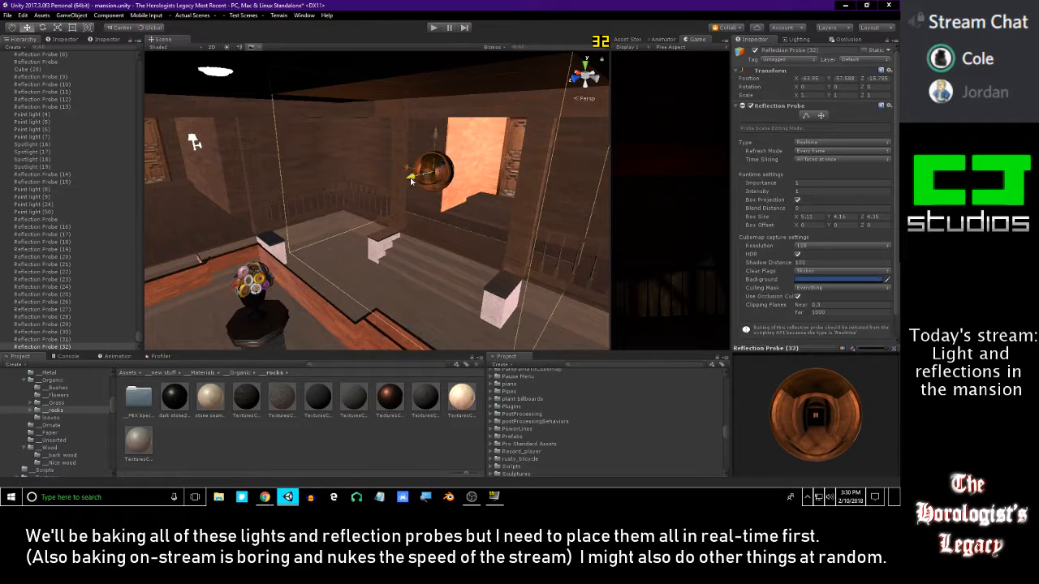
{"action": "left_click_drag", "start_coordinate": [408, 183], "coordinate": [551, 163]}
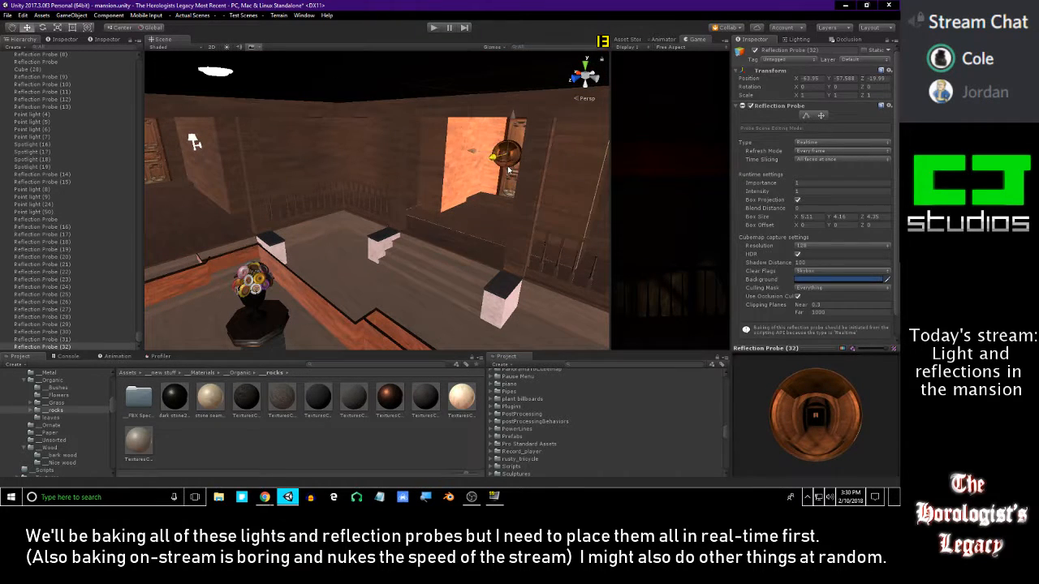
{"action": "left_click_drag", "start_coordinate": [527, 160], "coordinate": [528, 159]}
{"action": "right_click_drag", "start_coordinate": [528, 160], "coordinate": [403, 176]}
{"action": "left_click", "coordinate": [403, 175]}
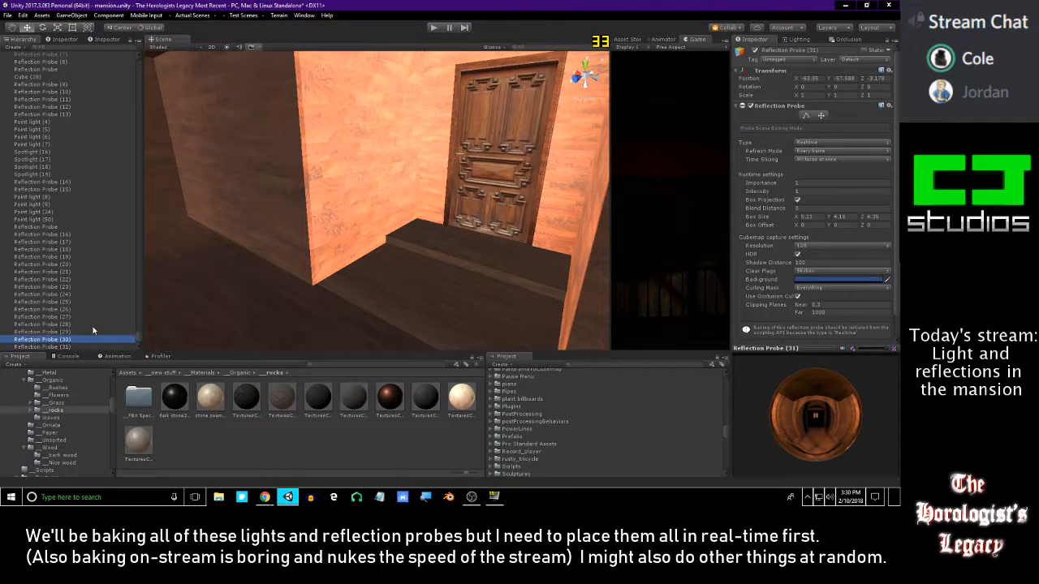
- Go through the reflection probes, point lights and spotlights in the hierarchy one by one to check where each sits
{"action": "key", "text": "Up"}
{"action": "key", "text": "Up"}
{"action": "key", "text": "Up"}
{"action": "key", "text": "Up"}
{"action": "key", "text": "Up"}
{"action": "key", "text": "Up"}
{"action": "key", "text": "Up"}
{"action": "key", "text": "Up"}
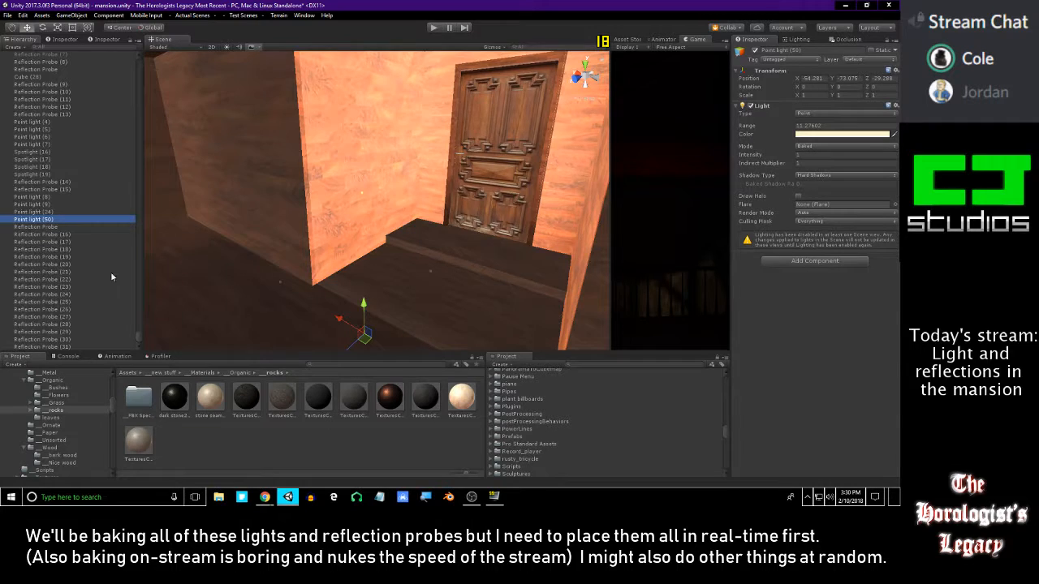
{"action": "scroll", "coordinate": [401, 254], "scroll_direction": "down", "scroll_amount": 3}
{"action": "right_click_drag", "start_coordinate": [357, 244], "coordinate": [375, 217]}
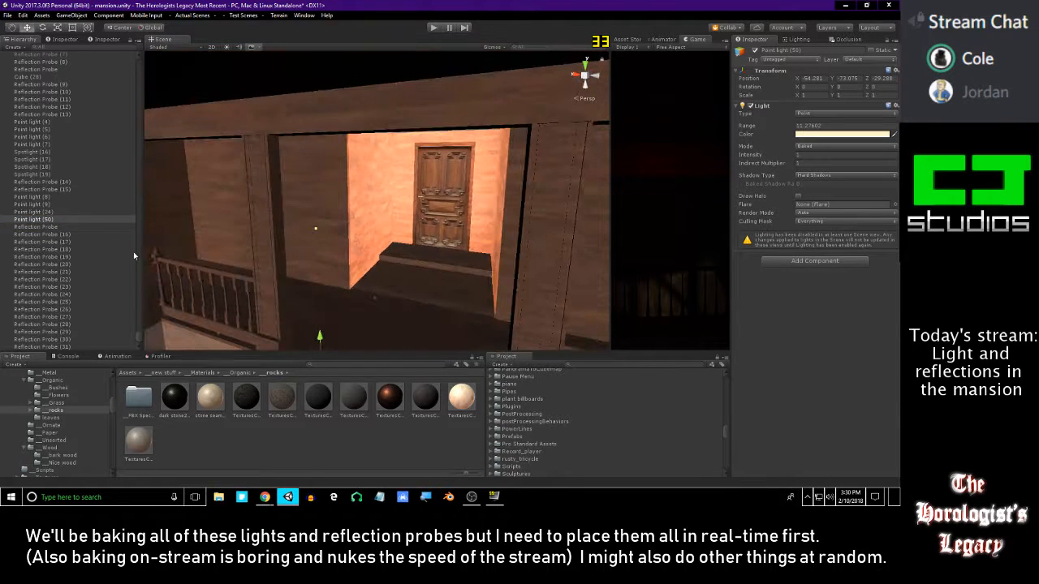
{"action": "left_click", "coordinate": [62, 242]}
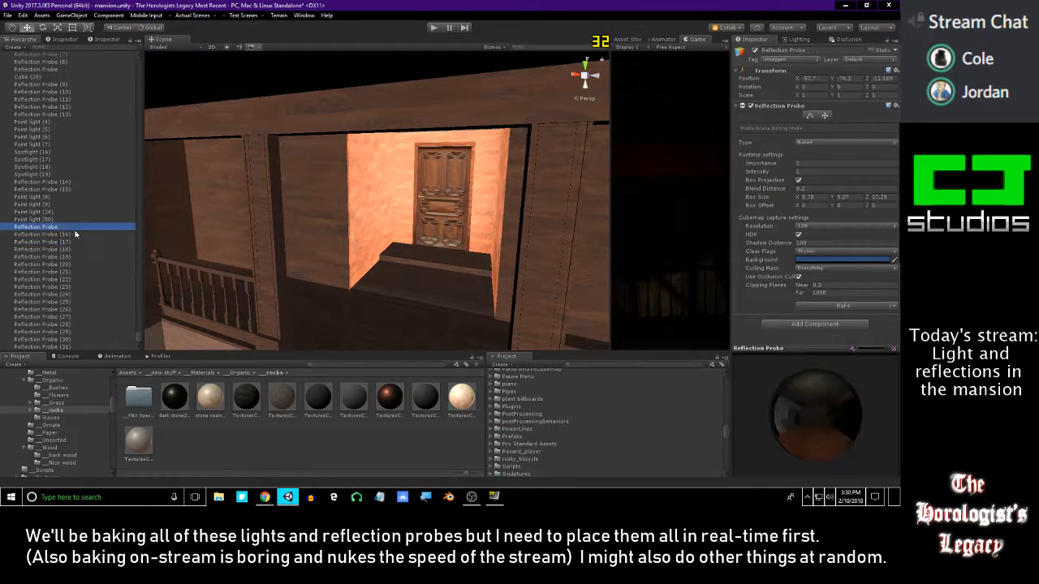
{"action": "key", "text": "Up"}
{"action": "key", "text": "Up"}
{"action": "key", "text": "Up"}
{"action": "key", "text": "Up"}
{"action": "key", "text": "Up"}
{"action": "key", "text": "Up"}
{"action": "key", "text": "Up"}
{"action": "key", "text": "Up"}
{"action": "key", "text": "Up"}
{"action": "key", "text": "Up"}
{"action": "key", "text": "Up"}
{"action": "key", "text": "Up"}
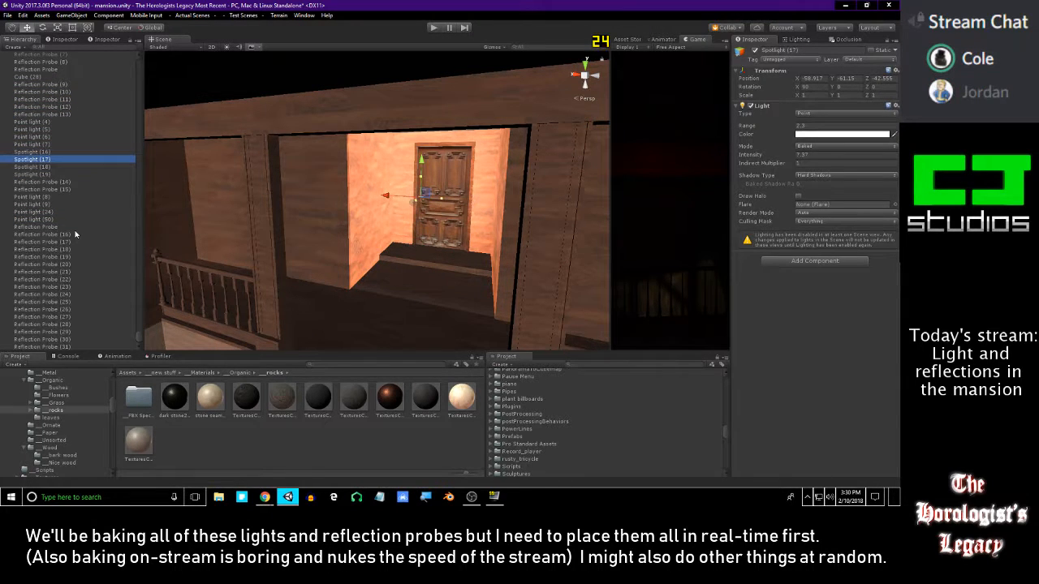
- Filter the hierarchy by "ref" and check each listed reflection probe in turn
{"action": "left_click", "coordinate": [58, 47]}
{"action": "type", "text": "ref"}
{"action": "left_click", "coordinate": [59, 85]}
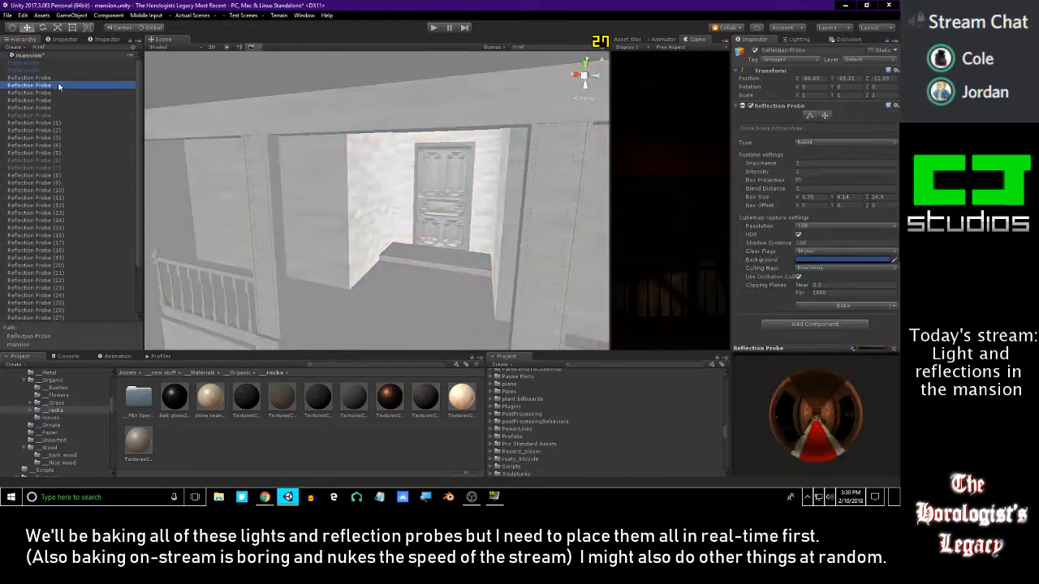
{"action": "key", "text": "Down"}
{"action": "key", "text": "Down"}
{"action": "key", "text": "Down"}
{"action": "key", "text": "Down"}
{"action": "key", "text": "Down"}
{"action": "key", "text": "Down"}
{"action": "key", "text": "Down"}
{"action": "key", "text": "Down"}
{"action": "key", "text": "Down"}
{"action": "key", "text": "Down"}
{"action": "key", "text": "Down"}
{"action": "key", "text": "Down"}
{"action": "key", "text": "Down"}
{"action": "key", "text": "Down"}
{"action": "key", "text": "Down"}
{"action": "key", "text": "Down"}
{"action": "key", "text": "Down"}
{"action": "key", "text": "Down"}
{"action": "key", "text": "Down"}
{"action": "key", "text": "Down"}
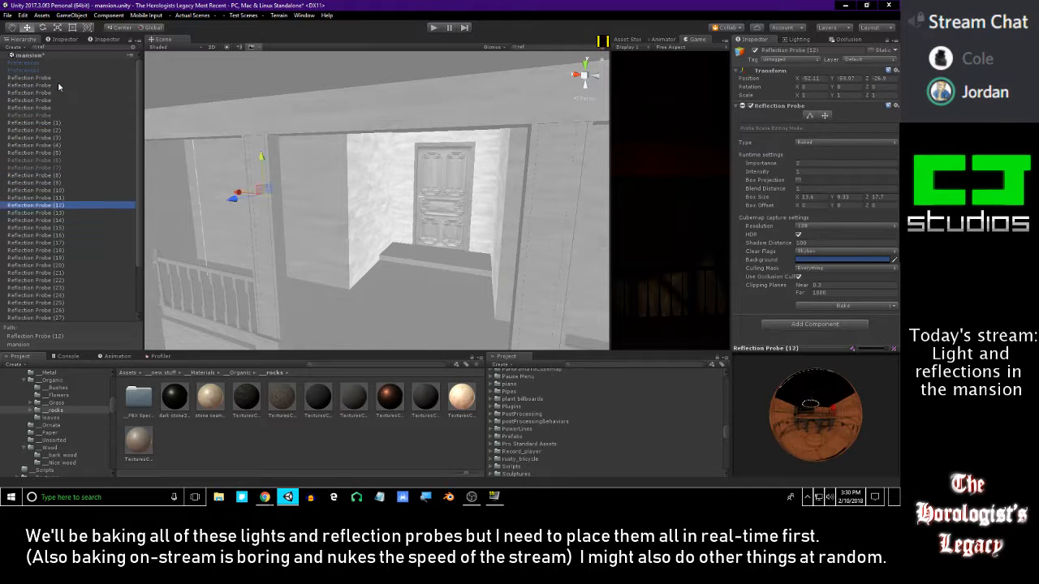
{"action": "key", "text": "Down"}
{"action": "key", "text": "Down"}
{"action": "key", "text": "Down"}
{"action": "key", "text": "Down"}
{"action": "key", "text": "Down"}
{"action": "key", "text": "Down"}
{"action": "key", "text": "Down"}
{"action": "key", "text": "Down"}
{"action": "key", "text": "Down"}
{"action": "key", "text": "Down"}
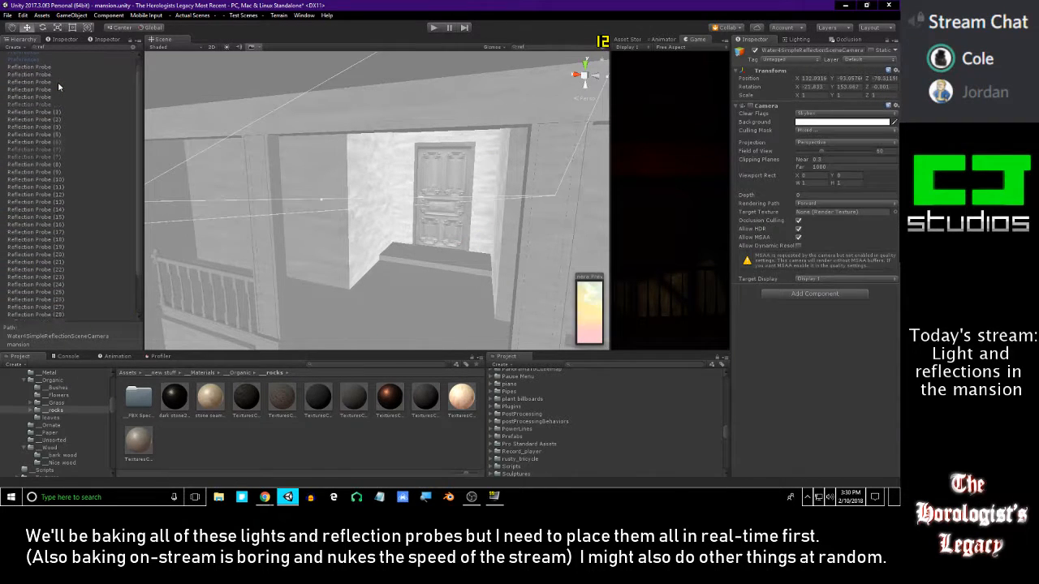
{"action": "scroll", "coordinate": [57, 85], "scroll_direction": "up", "scroll_amount": 2}
{"action": "scroll", "coordinate": [58, 84], "scroll_direction": "down", "scroll_amount": 3}
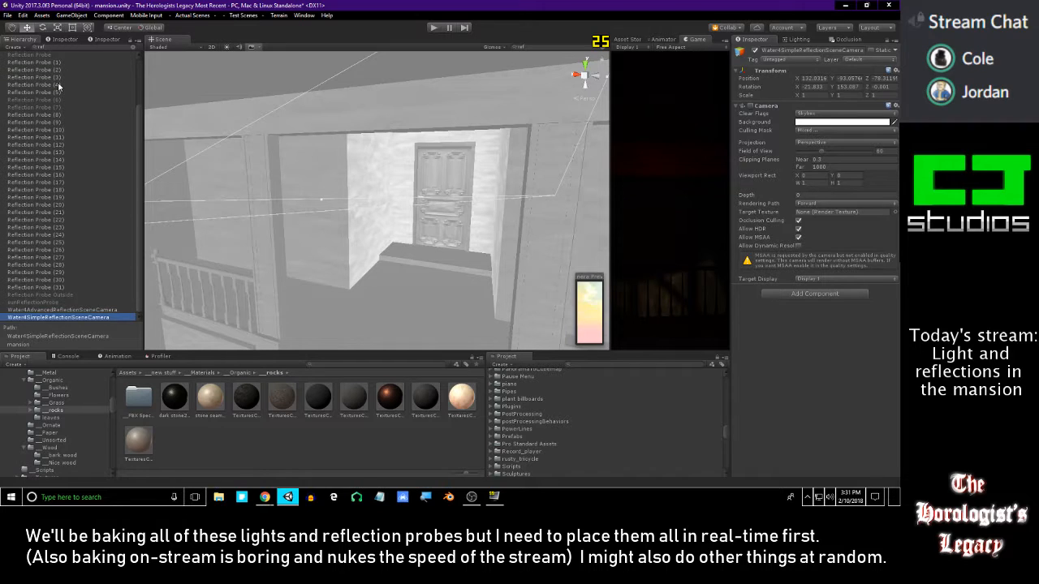
- Check the reflection probes backwards from the end of the filtered list to Reflection Probe (21), and clear the filter
{"action": "key", "text": "Up"}
{"action": "key", "text": "Up"}
{"action": "key", "text": "Up"}
{"action": "key", "text": "Up"}
{"action": "key", "text": "Up"}
{"action": "key", "text": "Up"}
{"action": "key", "text": "Up"}
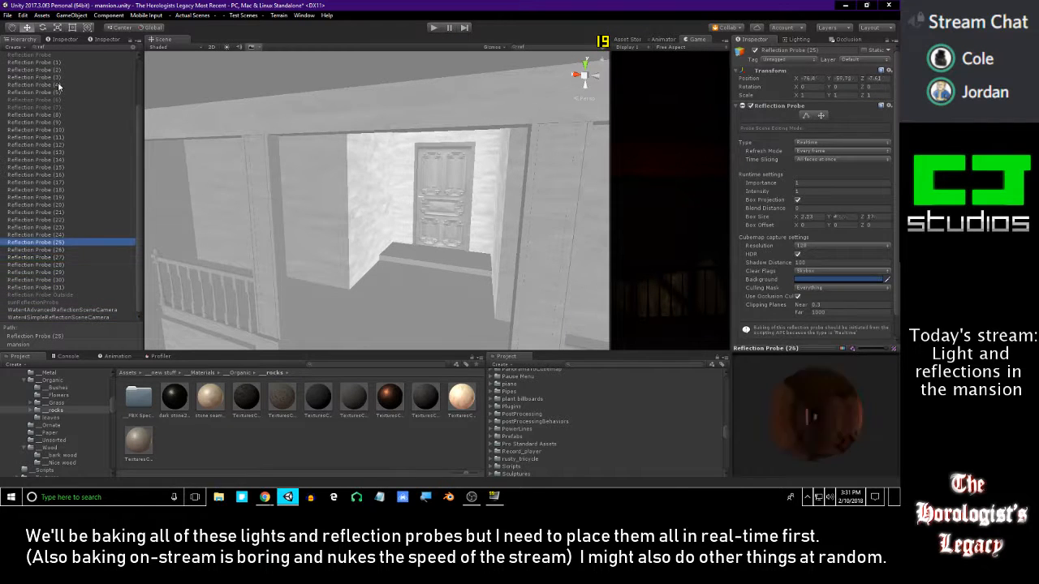
{"action": "key", "text": "Up"}
{"action": "key", "text": "Up"}
{"action": "key", "text": "Up"}
{"action": "left_click", "coordinate": [134, 49]}
- Survey the hall, the red-walled staircase room and the mansion's exterior for areas that need reflection probes
{"action": "right_click_drag", "start_coordinate": [357, 134], "coordinate": [288, 151]}
{"action": "key", "text": "w"}
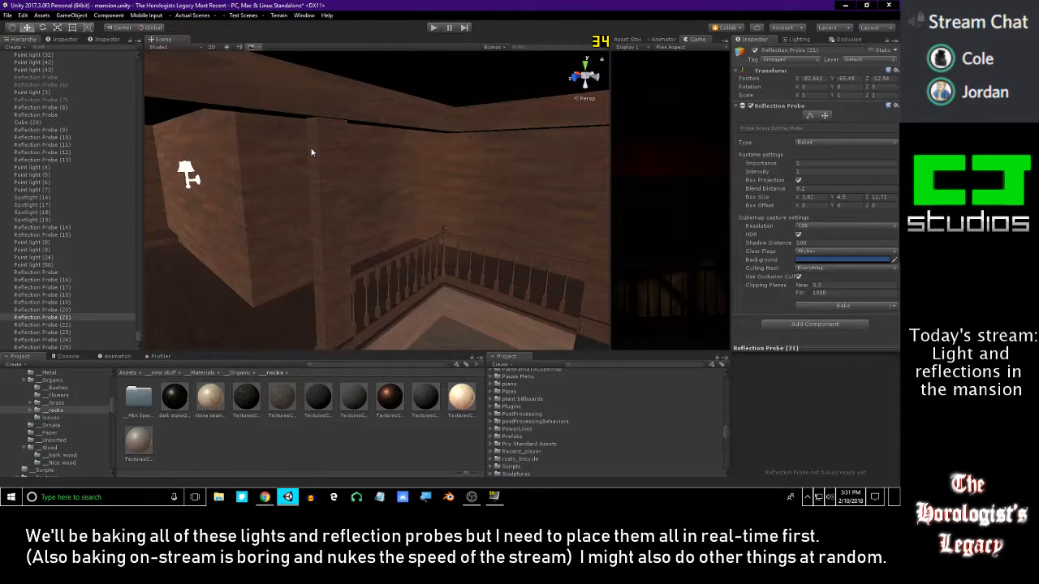
{"action": "right_click_drag", "start_coordinate": [311, 152], "coordinate": [408, 203]}
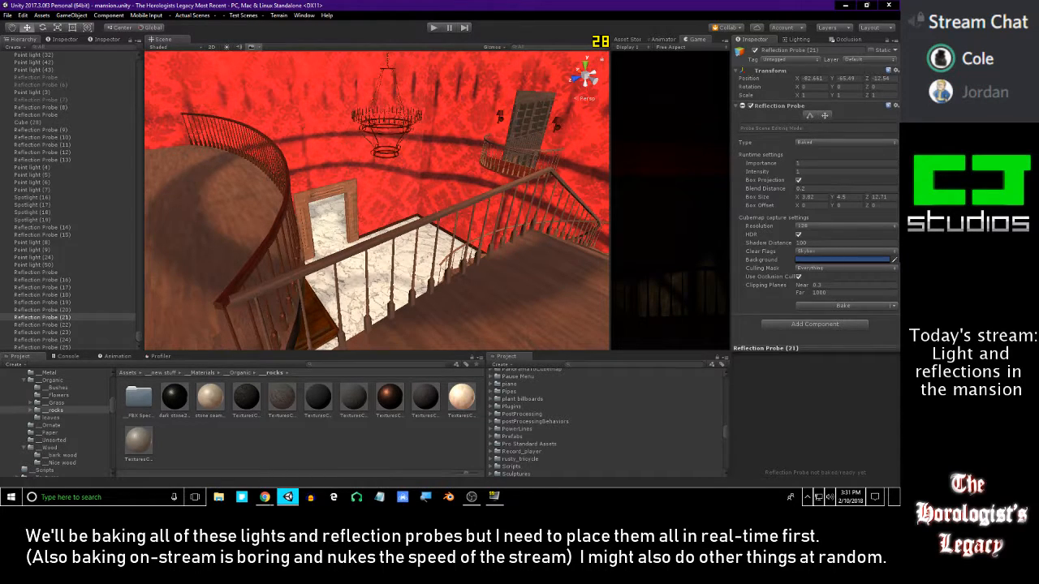
{"action": "right_click_drag", "start_coordinate": [522, 83], "coordinate": [637, 192]}
{"action": "right_click_drag", "start_coordinate": [461, 197], "coordinate": [442, 252]}
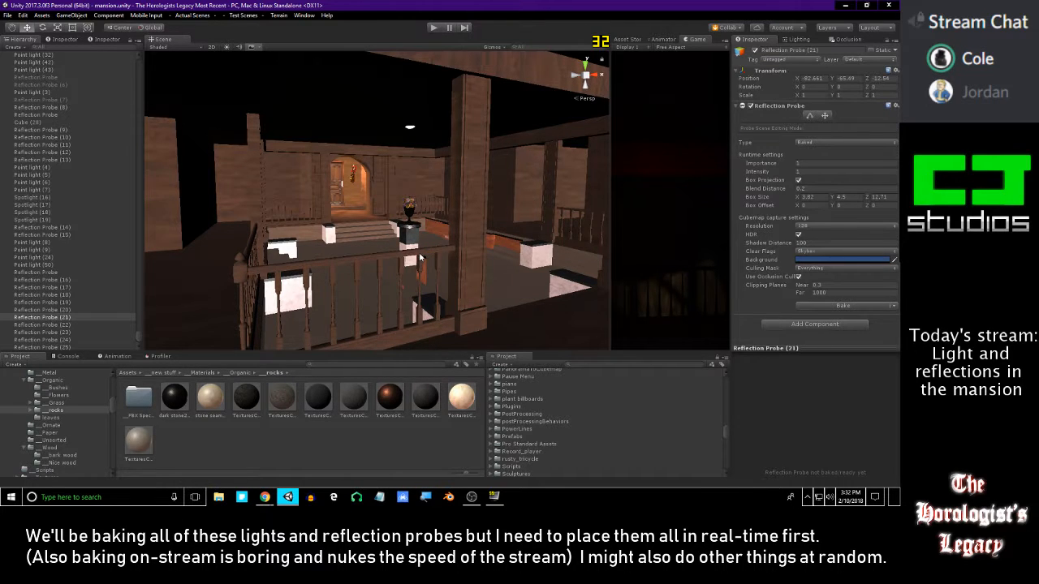
{"action": "right_click_drag", "start_coordinate": [420, 258], "coordinate": [491, 166]}
{"action": "key", "text": "w"}
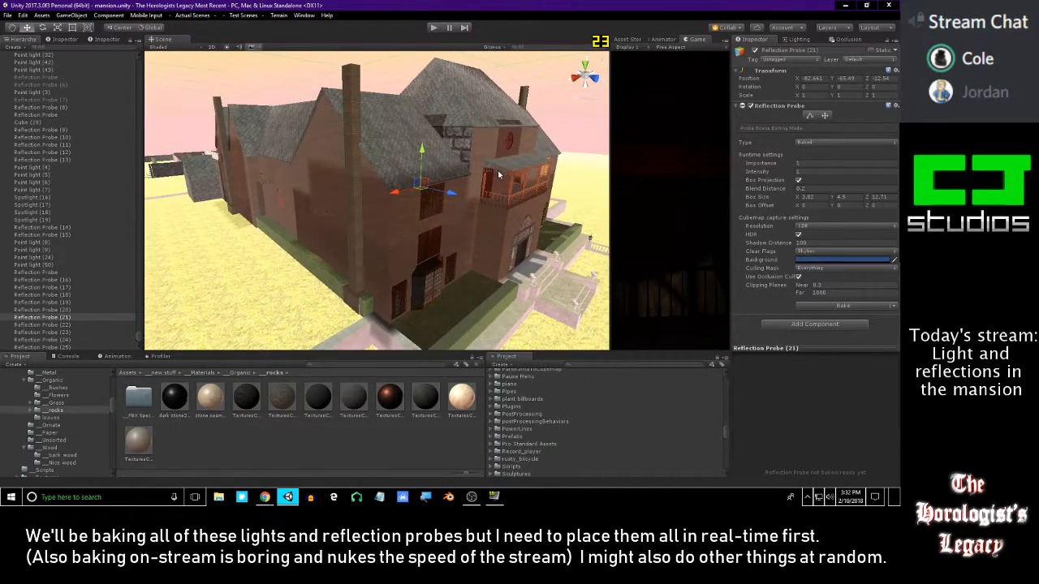
{"action": "right_click_drag", "start_coordinate": [415, 170], "coordinate": [747, 170]}
{"action": "right_click_drag", "start_coordinate": [453, 185], "coordinate": [430, 189]}
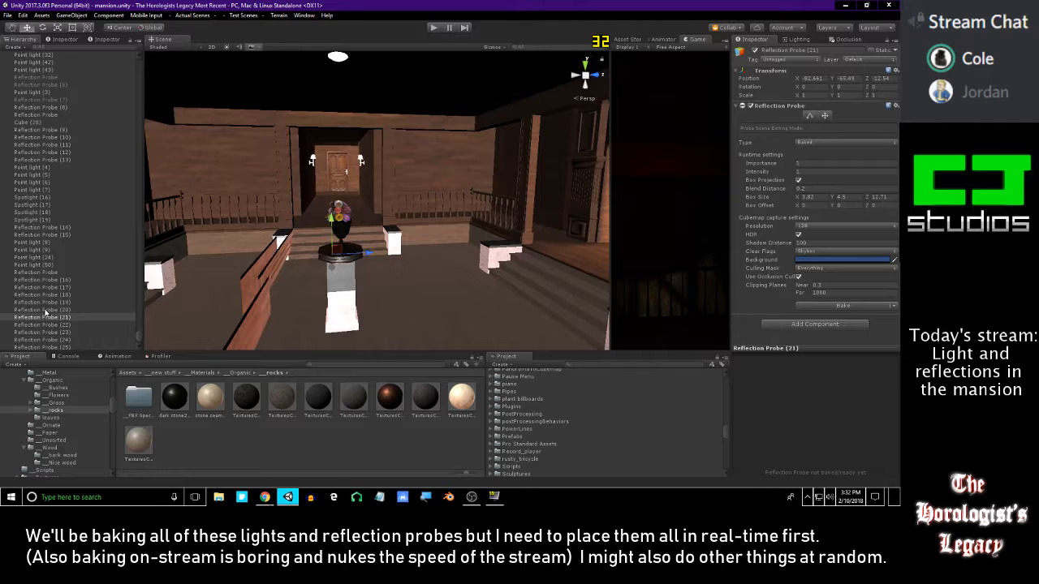
- Duplicate an existing realtime hall reflection probe and move the copy down into the bedroom below, to Y about -61.56
{"action": "scroll", "coordinate": [65, 337], "scroll_direction": "down", "scroll_amount": 3}
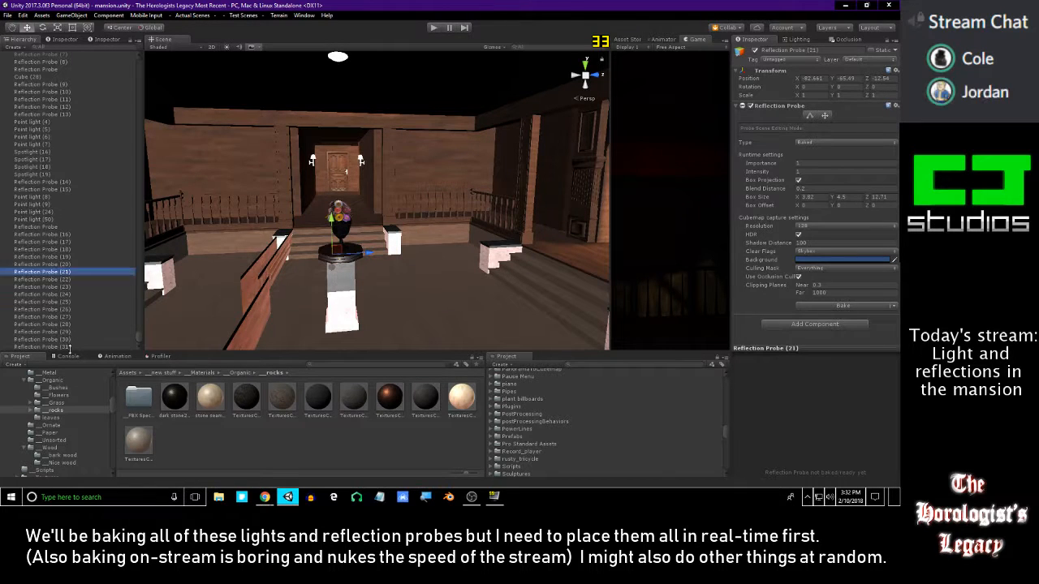
{"action": "key", "text": "Up"}
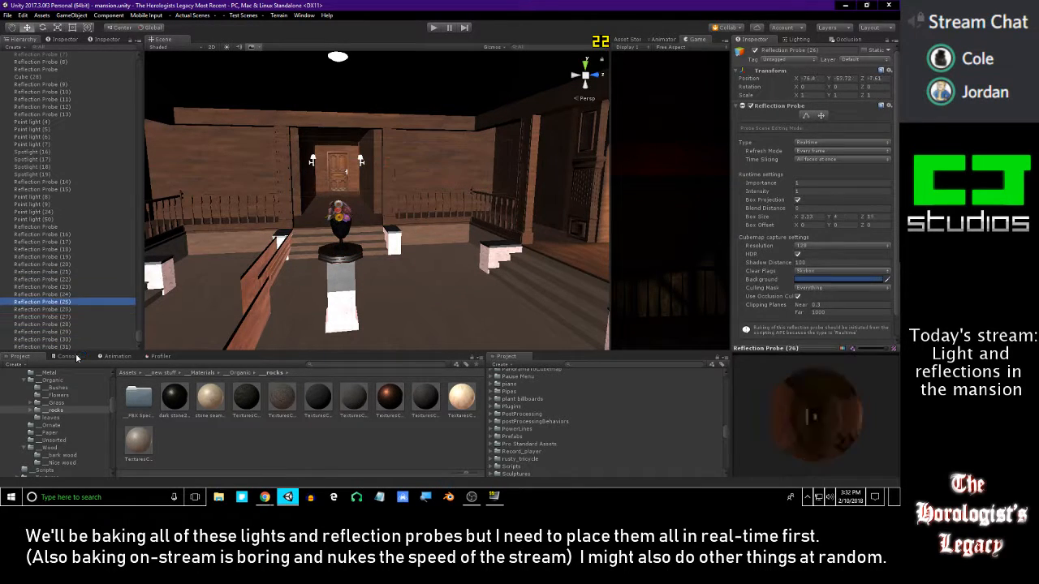
{"action": "key", "text": "Up"}
{"action": "key", "text": "Up"}
{"action": "key", "text": "Up"}
{"action": "key", "text": "Up"}
{"action": "key", "text": "Down"}
{"action": "key", "text": "Down"}
{"action": "right_click_drag", "start_coordinate": [256, 280], "coordinate": [289, 273]}
{"action": "right_click_drag", "start_coordinate": [289, 159], "coordinate": [390, 195]}
{"action": "right_click_drag", "start_coordinate": [307, 205], "coordinate": [283, 150]}
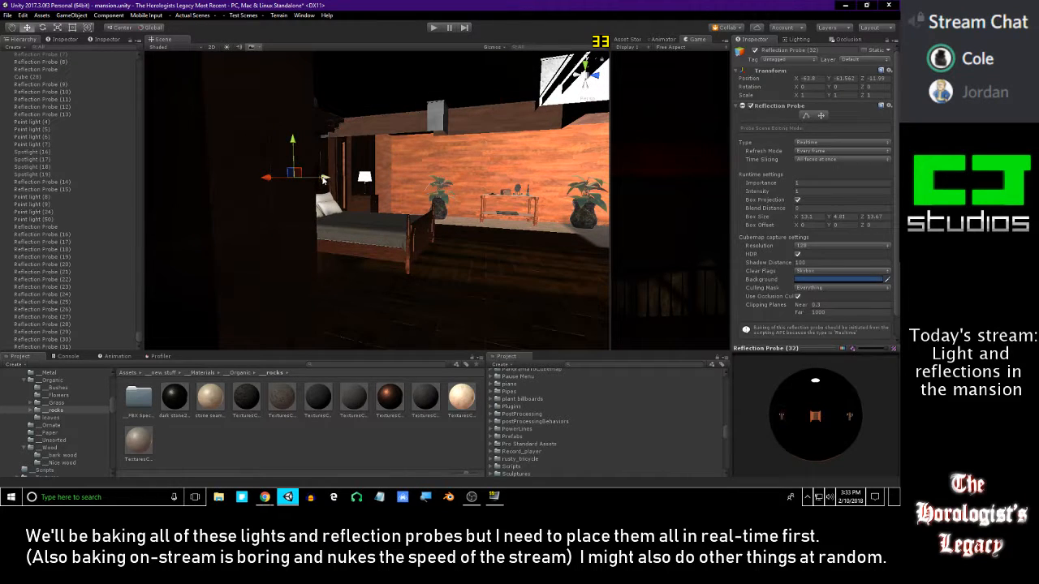
- Move the bedroom probe to X about -65.92 and Z about -8.48, and set its box size on Z to 11.31
{"action": "right_click_drag", "start_coordinate": [483, 188], "coordinate": [493, 228]}
{"action": "left_click_drag", "start_coordinate": [526, 180], "coordinate": [431, 205]}
{"action": "right_click_drag", "start_coordinate": [411, 209], "coordinate": [149, 204]}
{"action": "mouse_move", "coordinate": [443, 207]}
{"action": "right_mouse_down"}
{"action": "mouse_move", "coordinate": [415, 212]}
{"action": "mouse_move", "coordinate": [414, 198]}
{"action": "mouse_move", "coordinate": [445, 218]}
{"action": "right_mouse_up"}
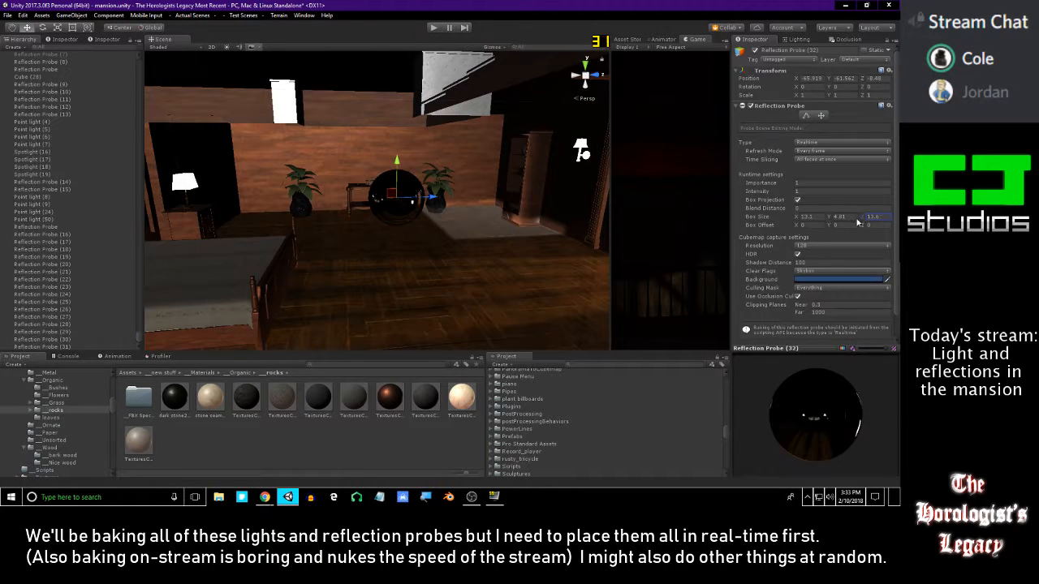
{"action": "right_click_drag", "start_coordinate": [438, 209], "coordinate": [444, 208]}
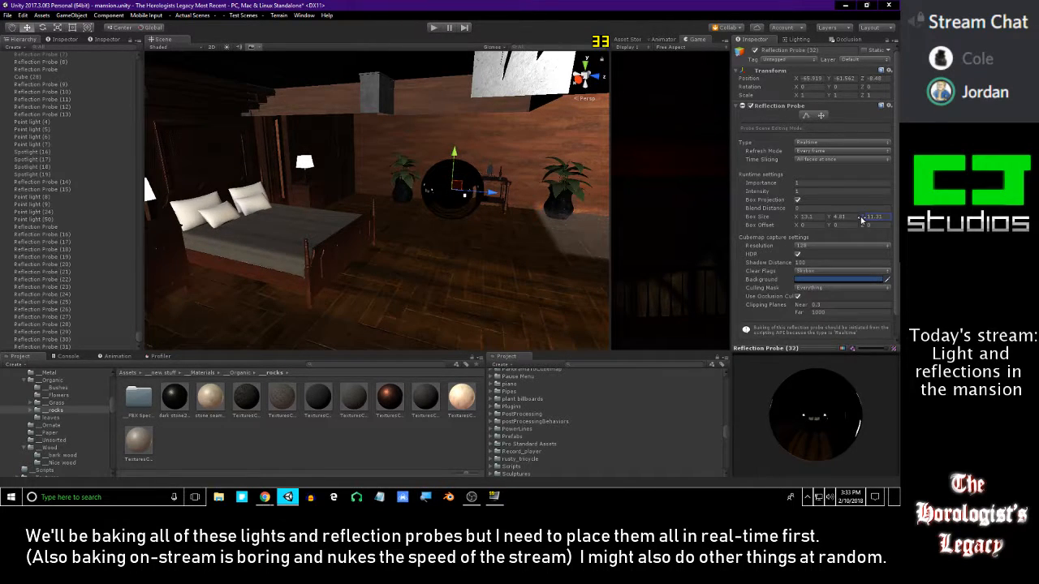
{"action": "right_click_drag", "start_coordinate": [494, 183], "coordinate": [418, 187]}
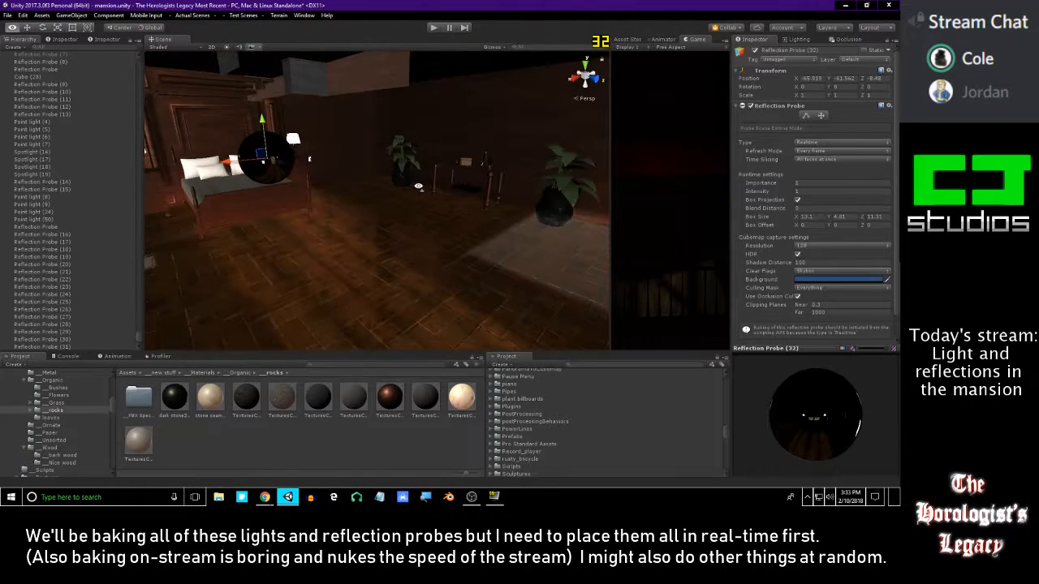
- Try lowering the bedroom probe to Y about -62.35, checking it against the surrounding room
{"action": "left_click_drag", "start_coordinate": [676, 128], "coordinate": [427, 213]}
{"action": "right_click_drag", "start_coordinate": [352, 239], "coordinate": [349, 174]}
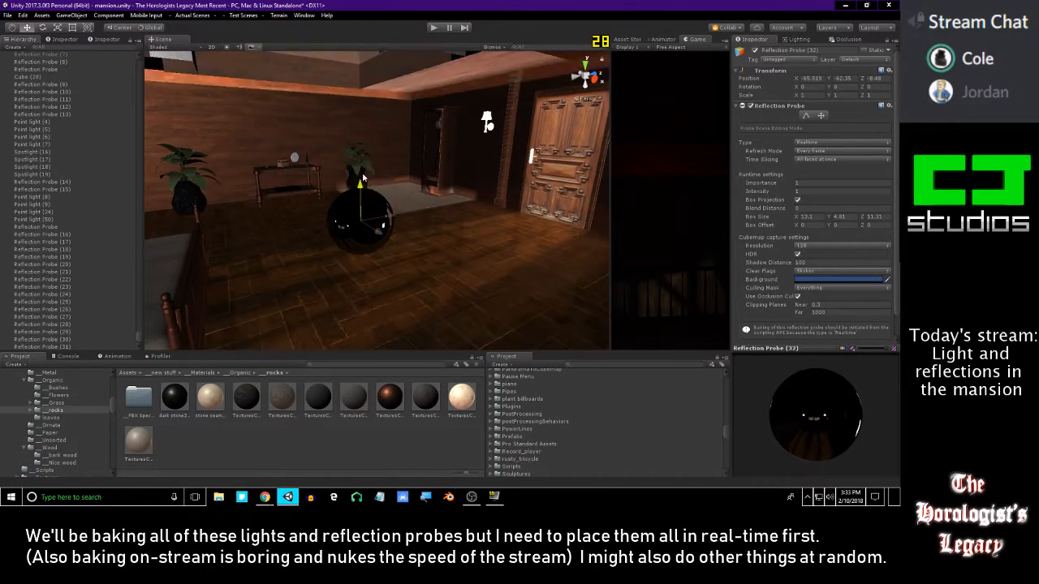
{"action": "right_click_drag", "start_coordinate": [358, 121], "coordinate": [512, 165]}
{"action": "right_click_drag", "start_coordinate": [473, 123], "coordinate": [317, 210]}
{"action": "right_click_drag", "start_coordinate": [151, 220], "coordinate": [442, 176]}
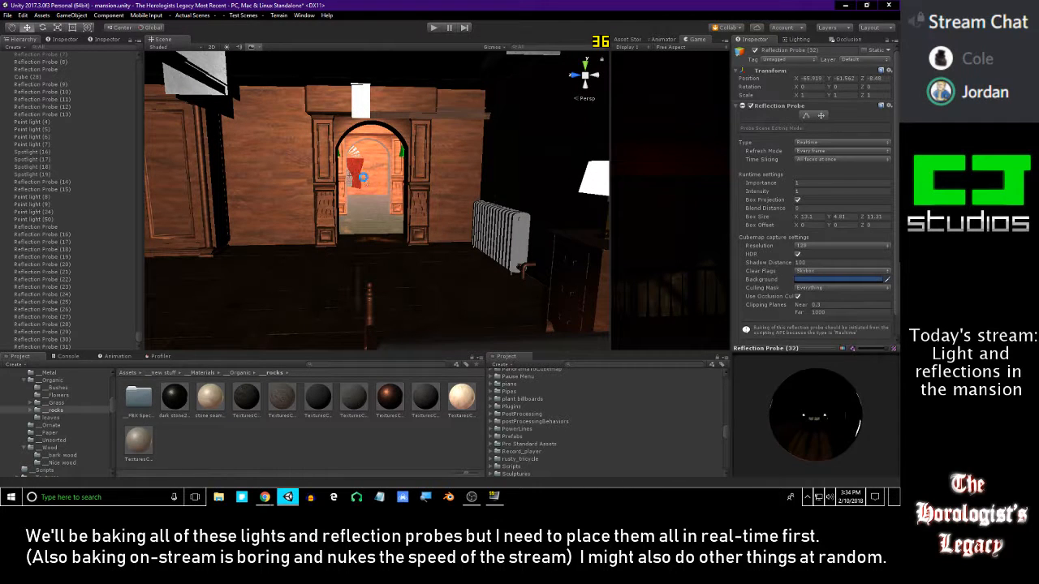
- Duplicate the bedroom probe and move the copy past the archway into the adjoining room, to X about -53.15 and Z about -10.44
{"action": "right_click_drag", "start_coordinate": [453, 195], "coordinate": [370, 197]}
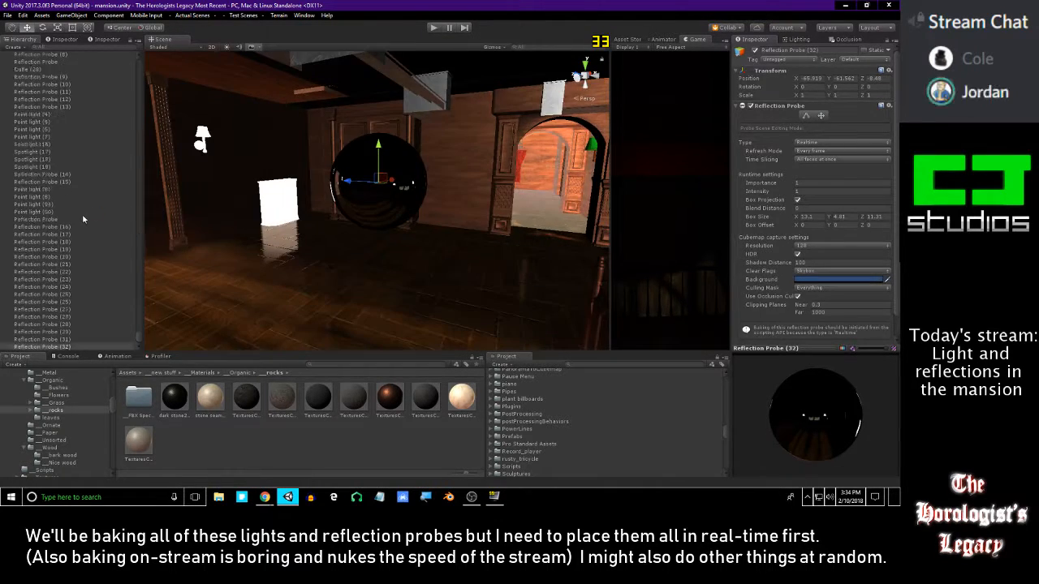
{"action": "left_click", "coordinate": [91, 332]}
{"action": "left_click", "coordinate": [83, 340]}
{"action": "left_click", "coordinate": [77, 348]}
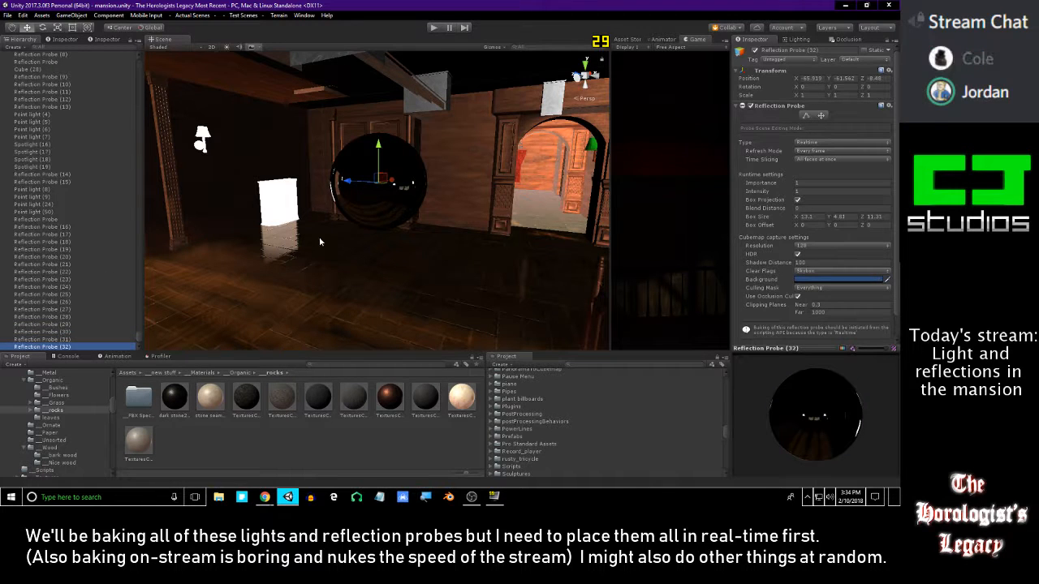
{"action": "key", "text": "ctrl+d"}
{"action": "right_click_drag", "start_coordinate": [318, 236], "coordinate": [361, 260]}
{"action": "left_click_drag", "start_coordinate": [352, 162], "coordinate": [463, 116]}
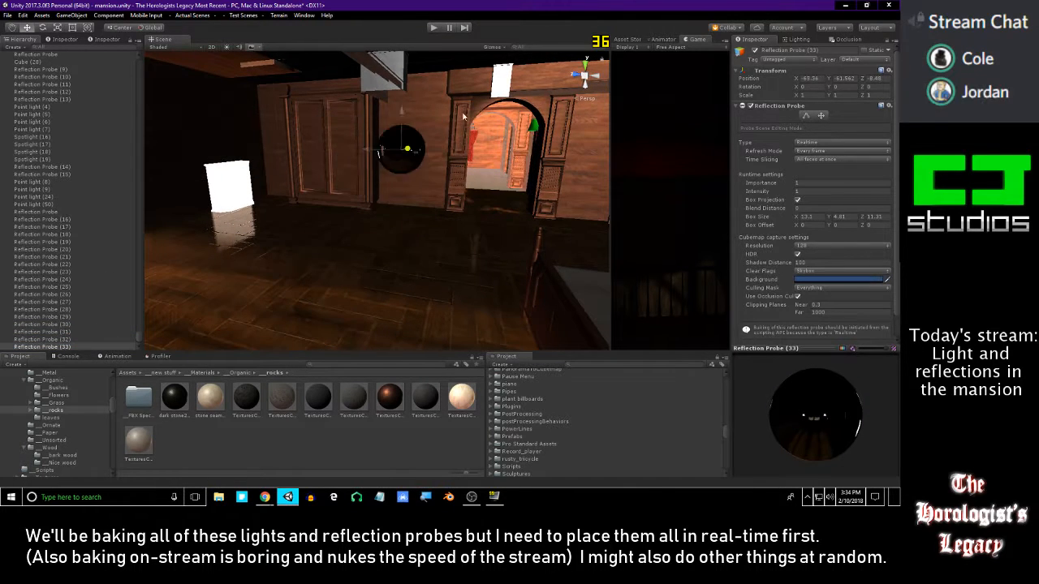
{"action": "key", "text": "w"}
{"action": "right_click_drag", "start_coordinate": [530, 157], "coordinate": [568, 165]}
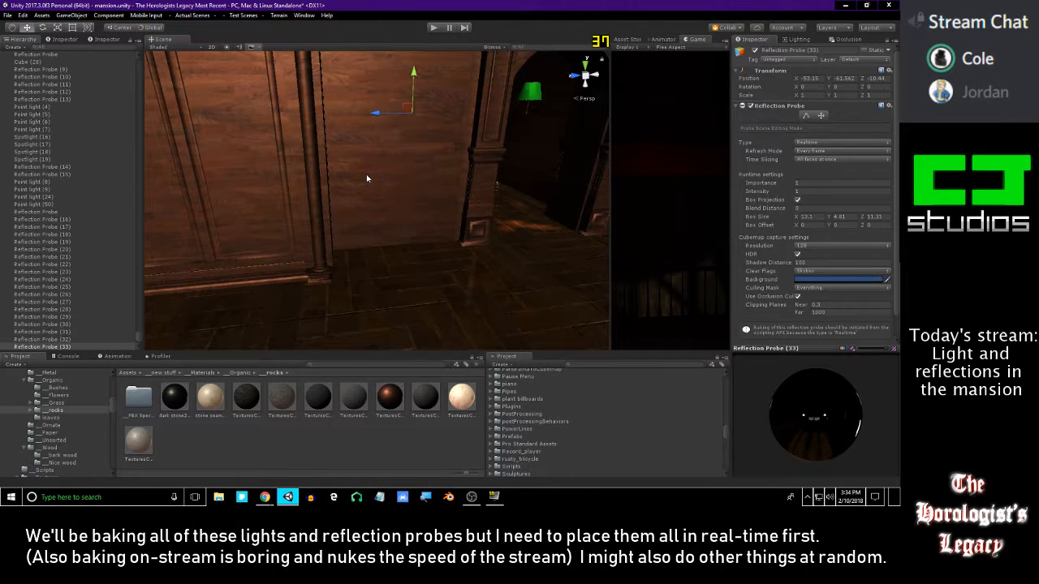
- Shift the new probe along Z to about -7.78 in the room with the sink counter
{"action": "key", "text": "f"}
{"action": "key", "text": "w"}
{"action": "right_click_drag", "start_coordinate": [366, 178], "coordinate": [327, 231]}
{"action": "left_click_drag", "start_coordinate": [324, 243], "coordinate": [495, 219]}
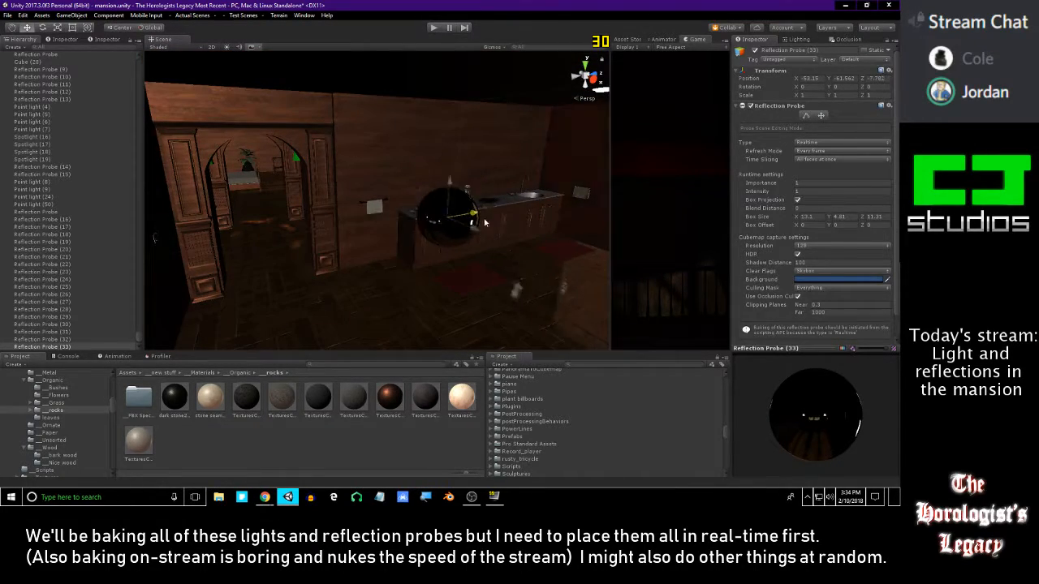
- Shift the sink-counter room's probe along Z to about -7.7 and set its box size on X to about 7.9
{"action": "right_click_drag", "start_coordinate": [553, 208], "coordinate": [431, 192]}
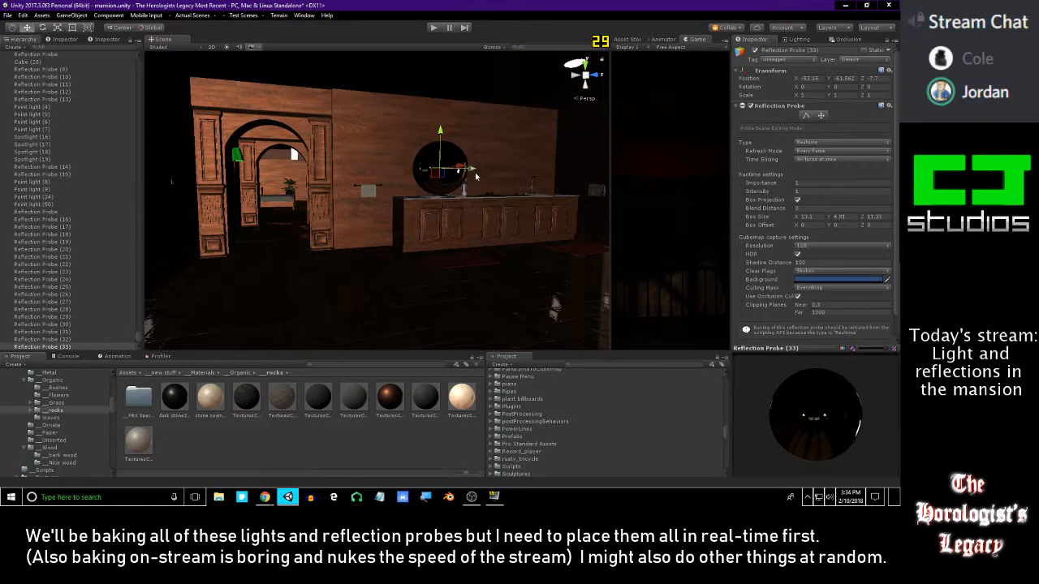
{"action": "left_click_drag", "start_coordinate": [540, 175], "coordinate": [487, 192]}
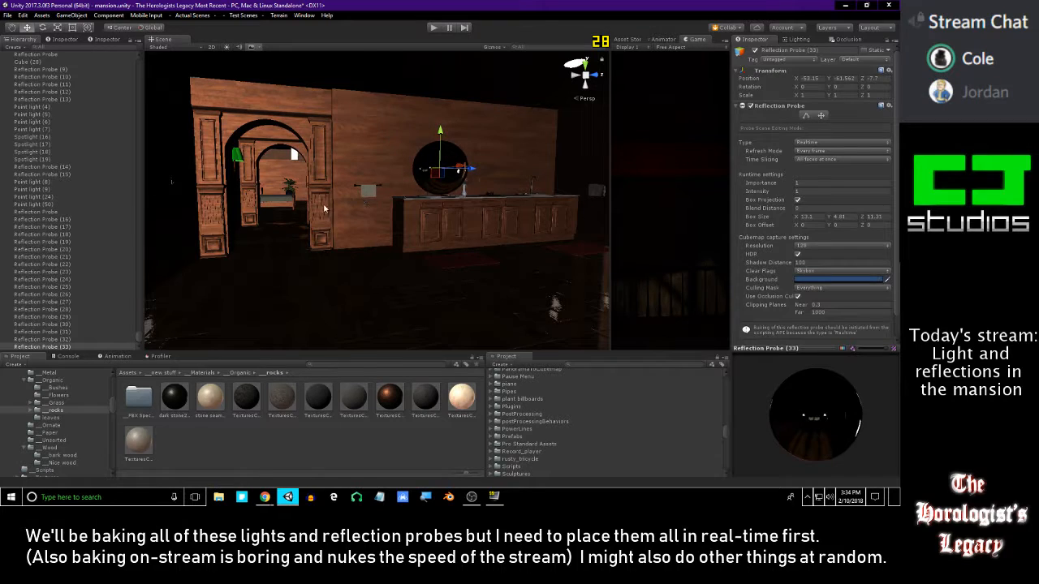
{"action": "right_click_drag", "start_coordinate": [324, 202], "coordinate": [343, 215]}
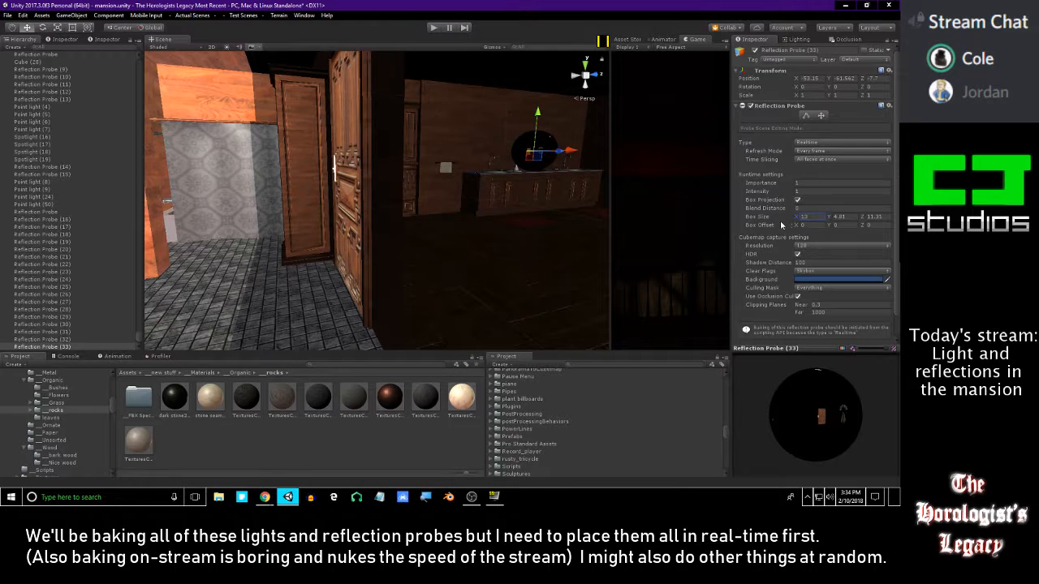
{"action": "mouse_move", "coordinate": [754, 228]}
{"action": "left_mouse_down"}
{"action": "mouse_move", "coordinate": [749, 220]}
{"action": "mouse_move", "coordinate": [768, 215]}
{"action": "left_mouse_up"}
{"action": "right_click_drag", "start_coordinate": [535, 199], "coordinate": [495, 172]}
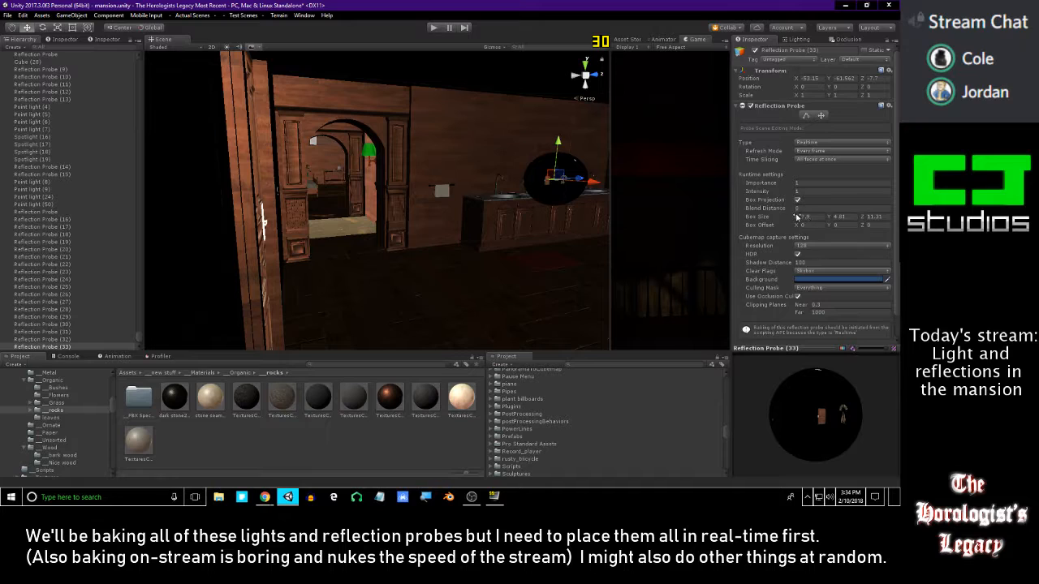
{"action": "right_click_drag", "start_coordinate": [517, 195], "coordinate": [532, 219]}
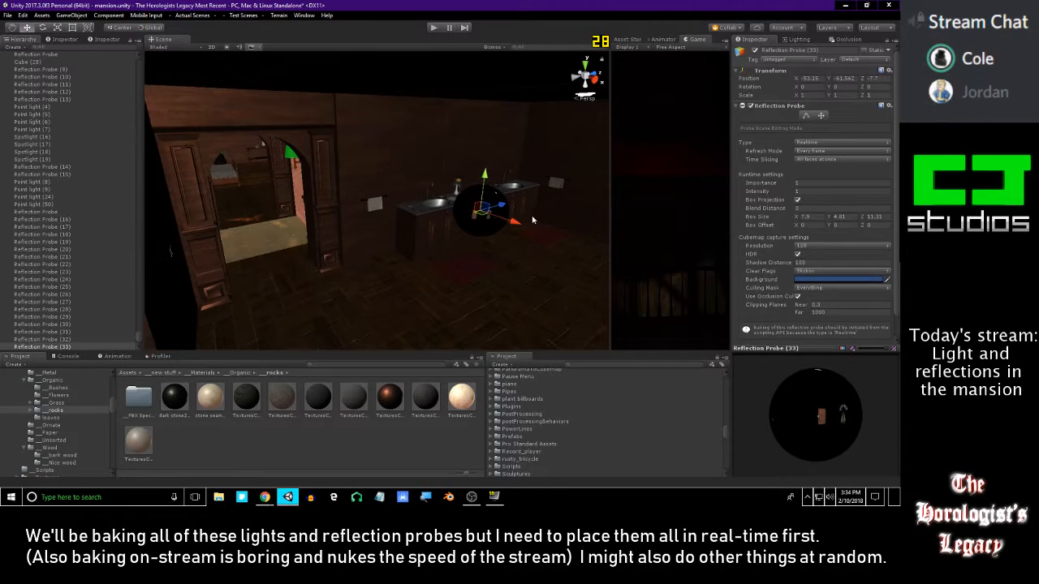
- Move the sink-counter room's probe to X about -54.2 and set its box size on X to about 10.64
{"action": "right_click_drag", "start_coordinate": [558, 246], "coordinate": [505, 217]}
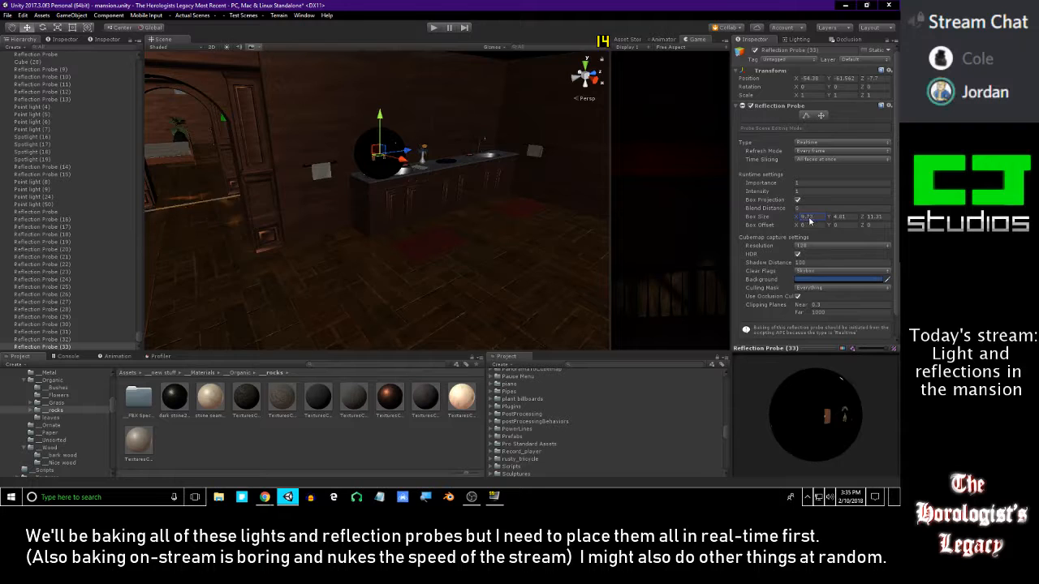
{"action": "right_click_drag", "start_coordinate": [505, 215], "coordinate": [374, 175]}
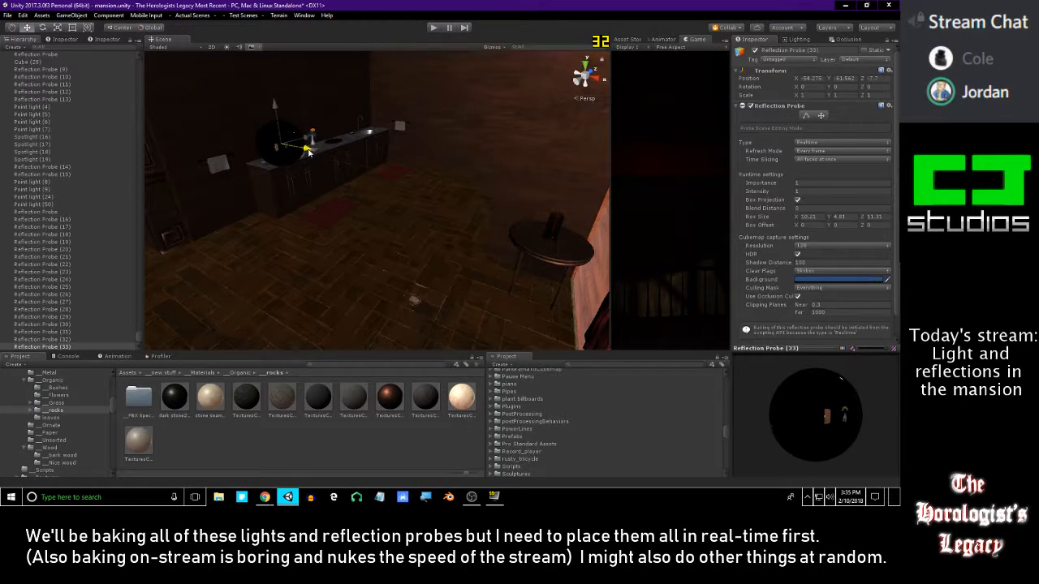
{"action": "left_click_drag", "start_coordinate": [310, 153], "coordinate": [312, 153]}
{"action": "right_click_drag", "start_coordinate": [406, 188], "coordinate": [349, 182]}
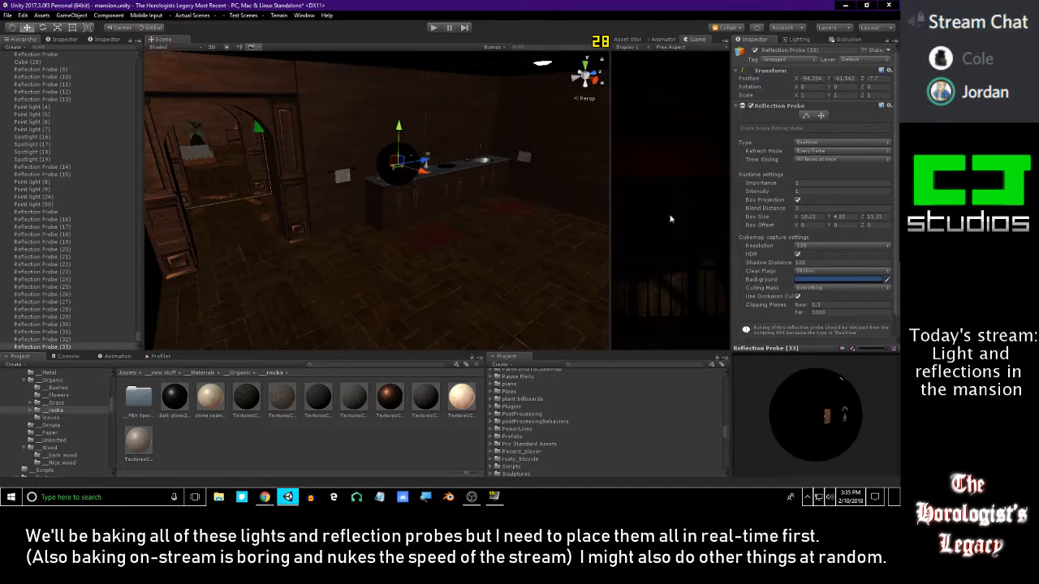
{"action": "right_click_drag", "start_coordinate": [528, 224], "coordinate": [494, 168]}
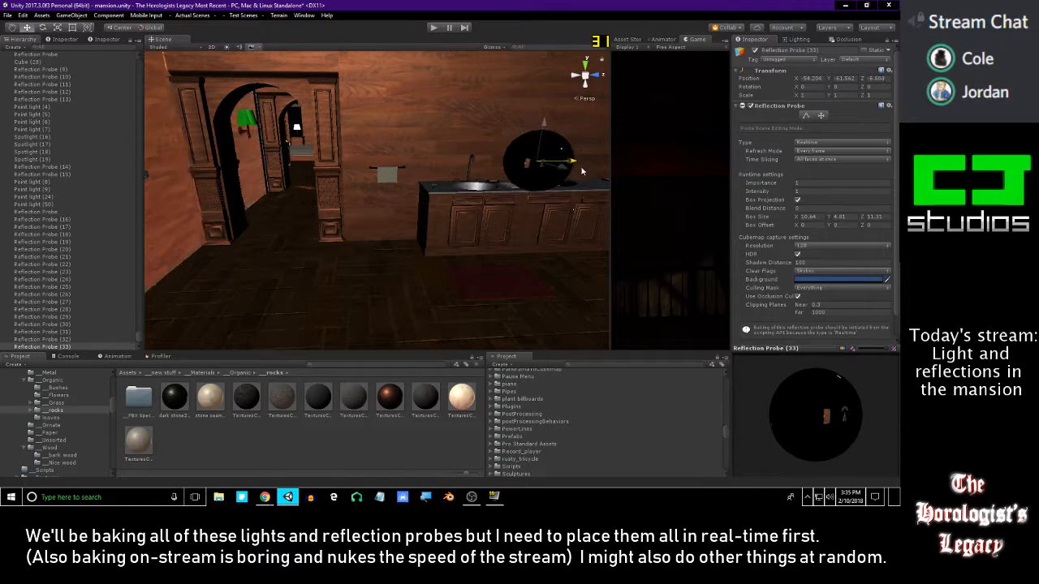
- Move the probe beside the sink counter to X about -52.22 and Z about -6.4
{"action": "left_click_drag", "start_coordinate": [569, 173], "coordinate": [558, 173]}
{"action": "right_click_drag", "start_coordinate": [558, 173], "coordinate": [621, 137]}
{"action": "right_click_drag", "start_coordinate": [389, 150], "coordinate": [606, 182]}
{"action": "left_click_drag", "start_coordinate": [398, 187], "coordinate": [454, 181]}
{"action": "right_click_drag", "start_coordinate": [454, 181], "coordinate": [374, 157]}
{"action": "key", "text": "ctrl+z"}
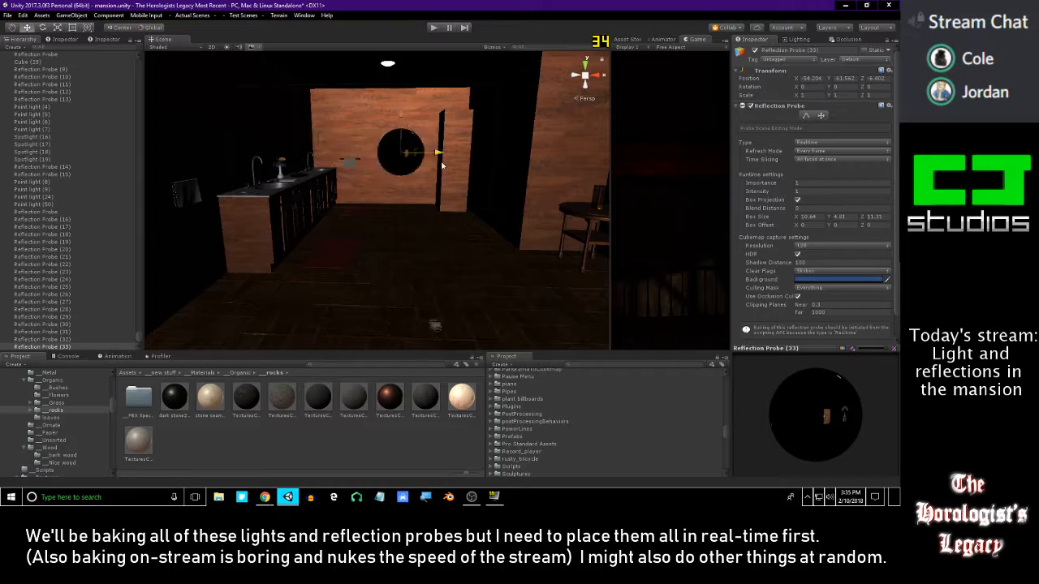
{"action": "left_click_drag", "start_coordinate": [438, 166], "coordinate": [479, 166]}
{"action": "right_click_drag", "start_coordinate": [480, 167], "coordinate": [96, 174]}
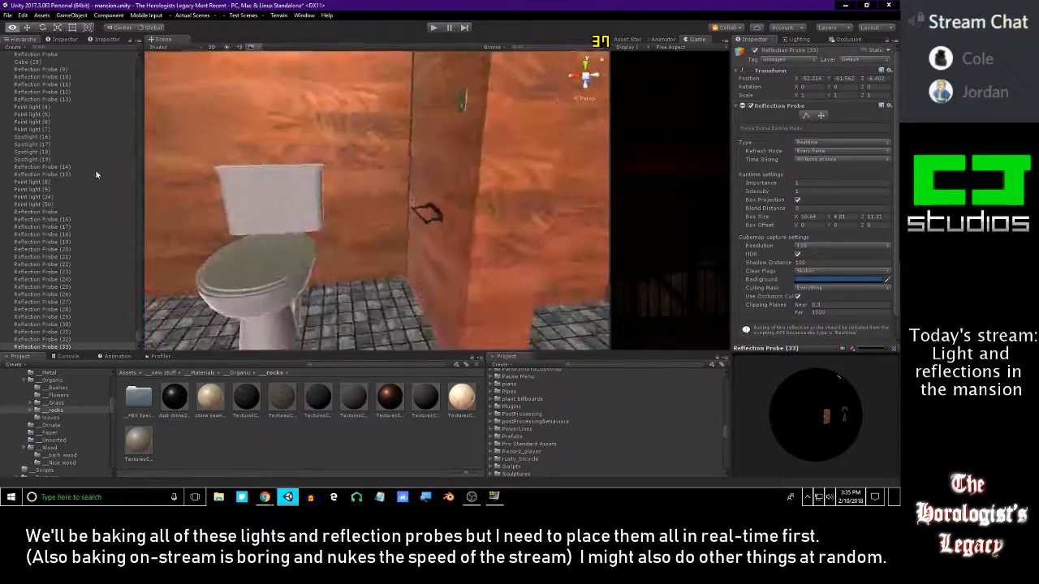
- Set the probe's box size to about 6.64 on X and 11.59 on Z, and nudge it to X about -52.32
{"action": "key", "text": "f"}
{"action": "right_click_drag", "start_coordinate": [416, 175], "coordinate": [341, 185]}
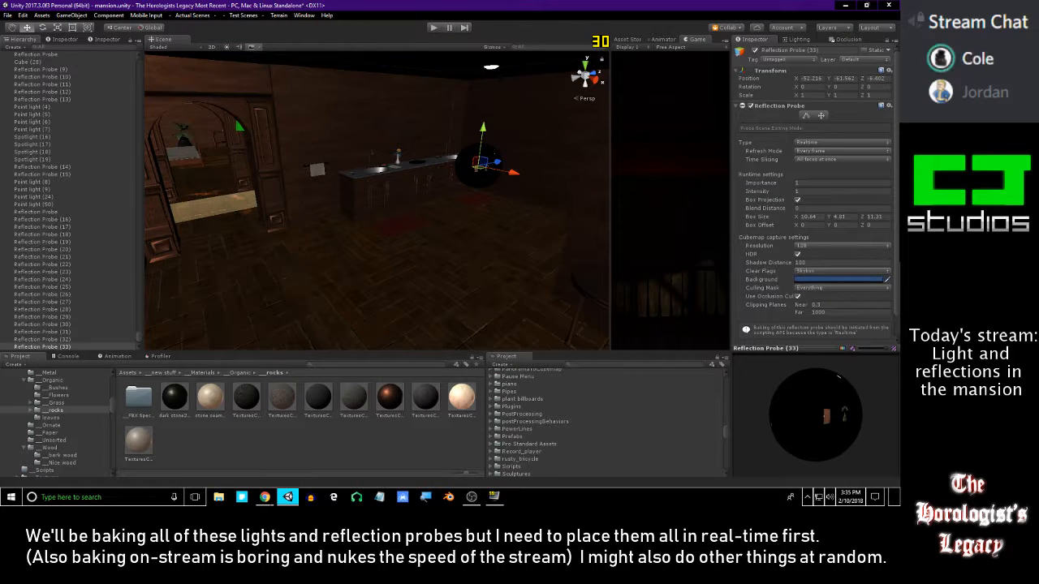
{"action": "right_click_drag", "start_coordinate": [700, 178], "coordinate": [635, 208]}
{"action": "right_click_drag", "start_coordinate": [401, 267], "coordinate": [688, 228]}
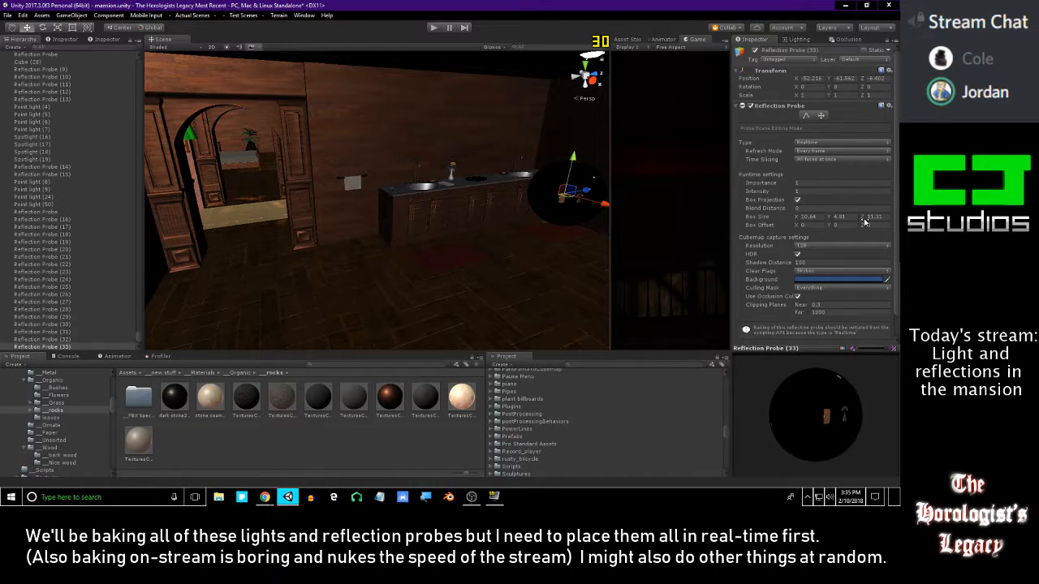
{"action": "left_click_drag", "start_coordinate": [857, 219], "coordinate": [863, 213]}
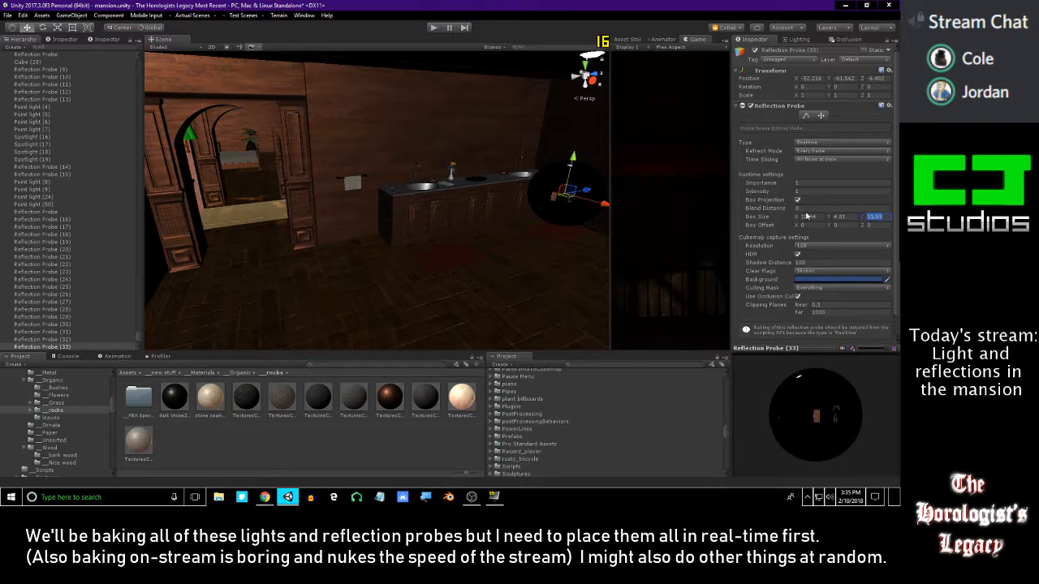
{"action": "right_click_drag", "start_coordinate": [397, 199], "coordinate": [547, 190]}
{"action": "right_click_drag", "start_coordinate": [480, 204], "coordinate": [347, 174]}
{"action": "left_click_drag", "start_coordinate": [315, 177], "coordinate": [345, 172]}
{"action": "right_click_drag", "start_coordinate": [534, 202], "coordinate": [511, 174]}
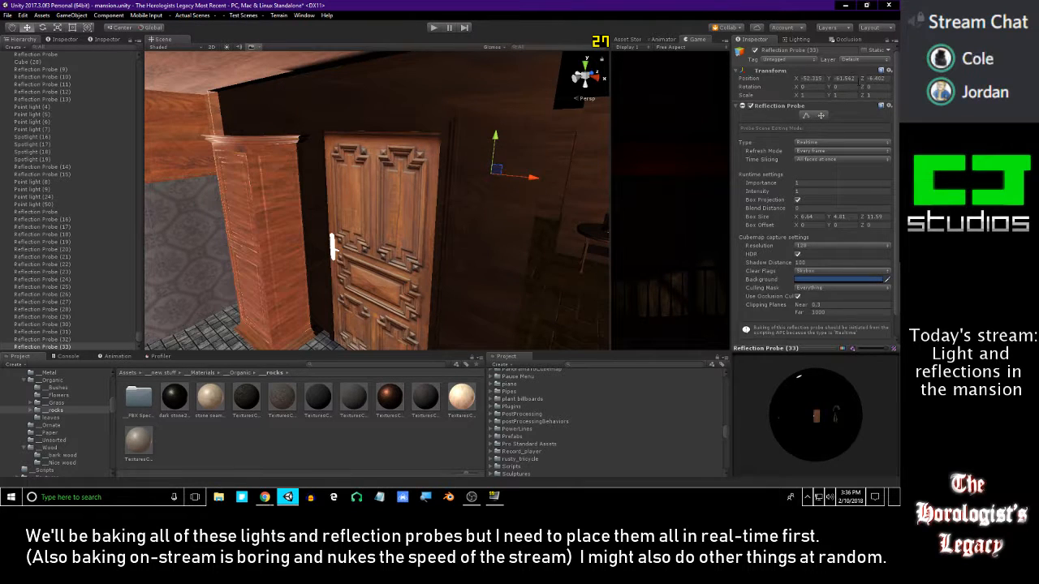
- Fine-tune the probe's Z position to -6.19, checking the box edge against the wall beside the wooden door
{"action": "left_click_drag", "start_coordinate": [859, 84], "coordinate": [862, 84]}
{"action": "right_click_drag", "start_coordinate": [454, 94], "coordinate": [45, 166]}
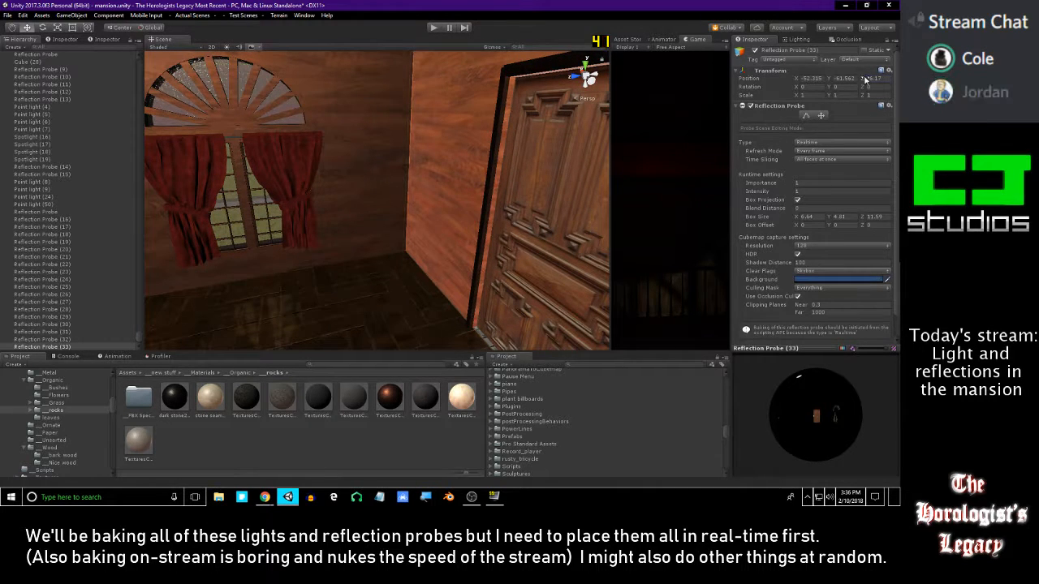
{"action": "left_click_drag", "start_coordinate": [862, 81], "coordinate": [864, 81]}
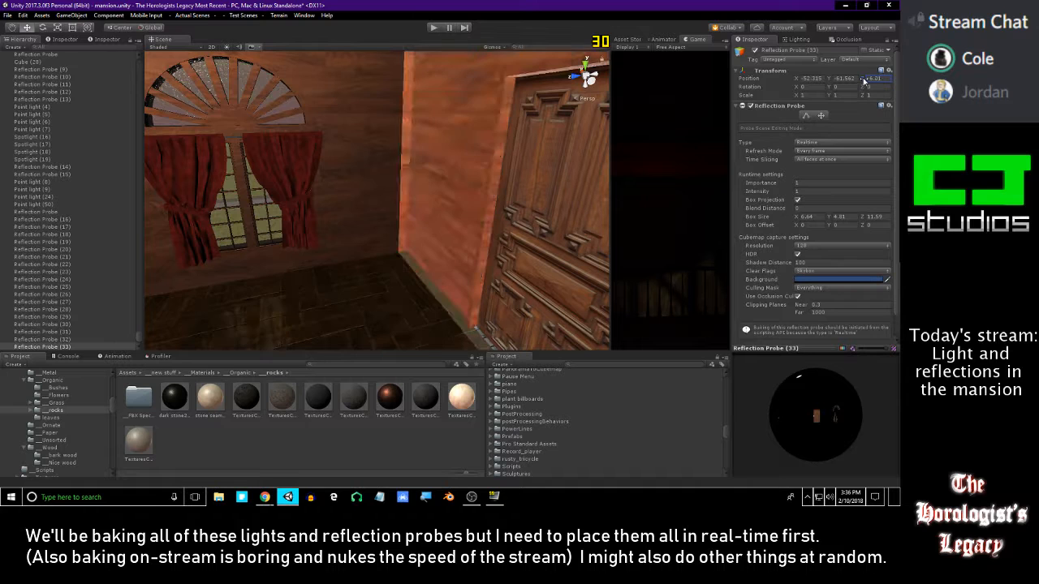
{"action": "left_click_drag", "start_coordinate": [860, 84], "coordinate": [859, 82]}
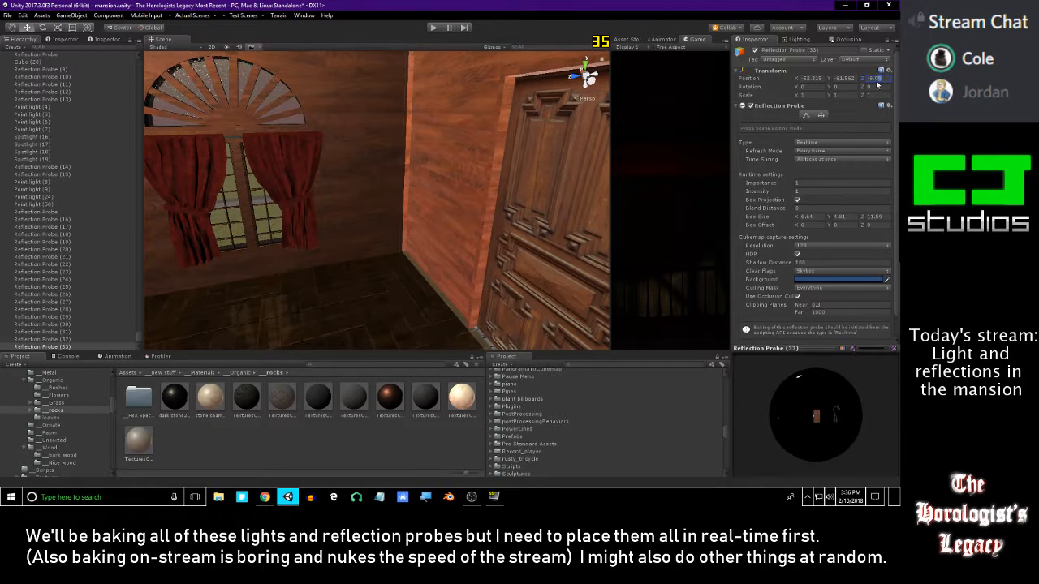
{"action": "left_click_drag", "start_coordinate": [860, 83], "coordinate": [861, 83]}
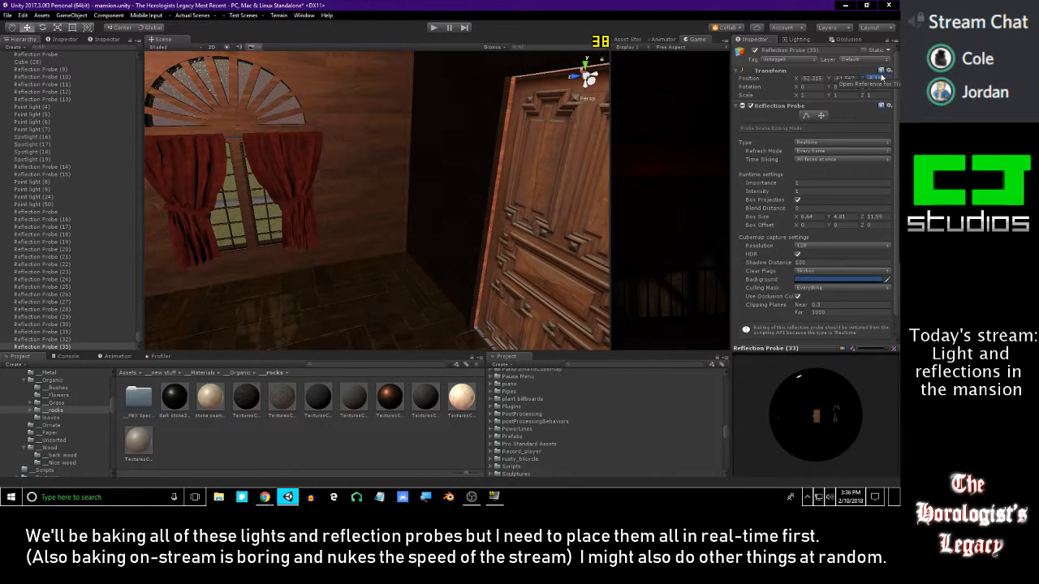
- Set the sink-counter room probe's box size on Y to about 3.83 to match the room's height
{"action": "right_click_drag", "start_coordinate": [235, 202], "coordinate": [484, 175]}
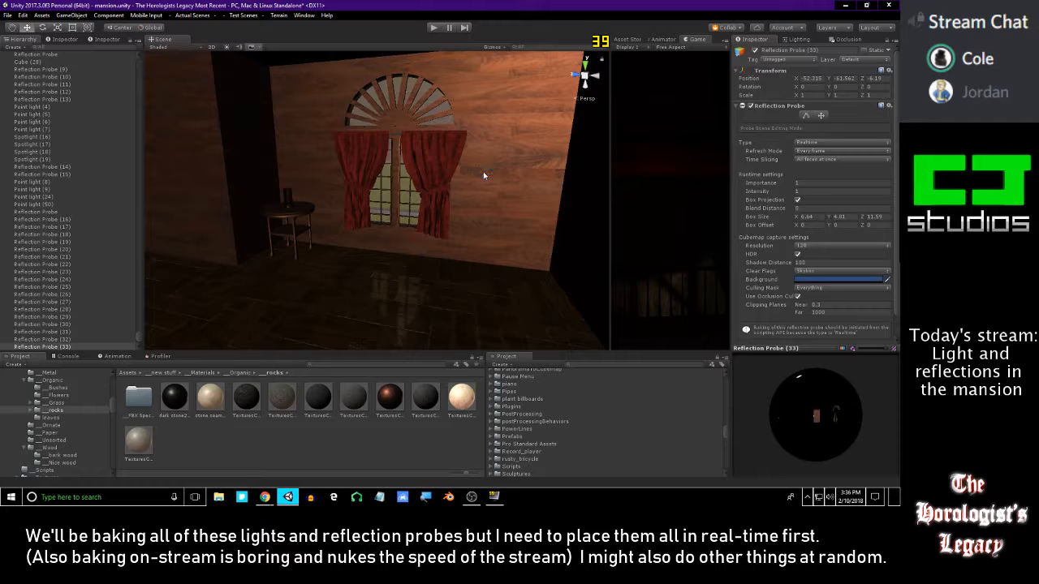
{"action": "right_click_drag", "start_coordinate": [482, 173], "coordinate": [420, 171]}
{"action": "left_click_drag", "start_coordinate": [428, 134], "coordinate": [428, 172]}
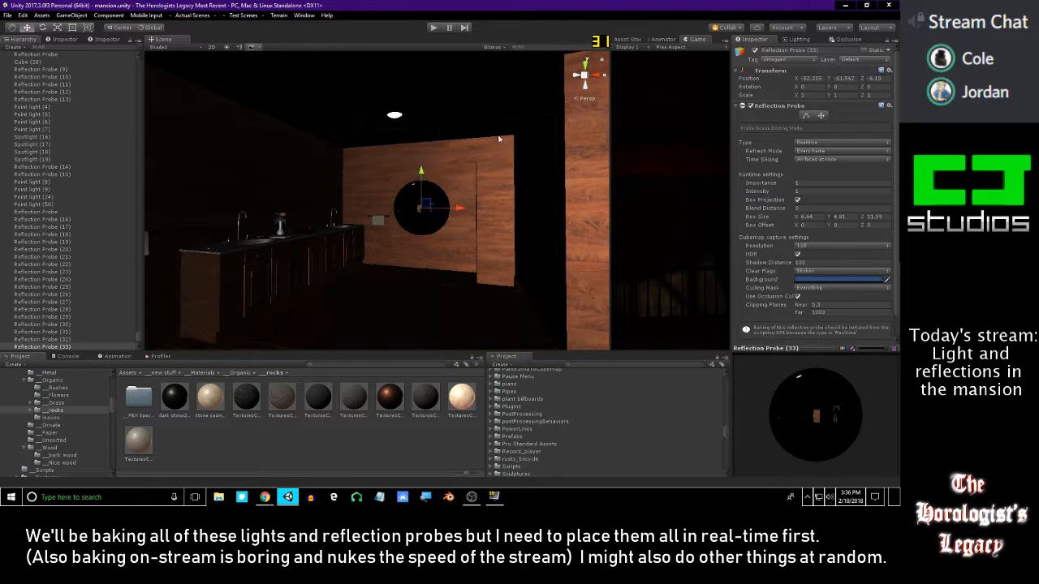
{"action": "left_click_drag", "start_coordinate": [828, 220], "coordinate": [824, 218]}
{"action": "right_click_drag", "start_coordinate": [450, 196], "coordinate": [497, 220]}
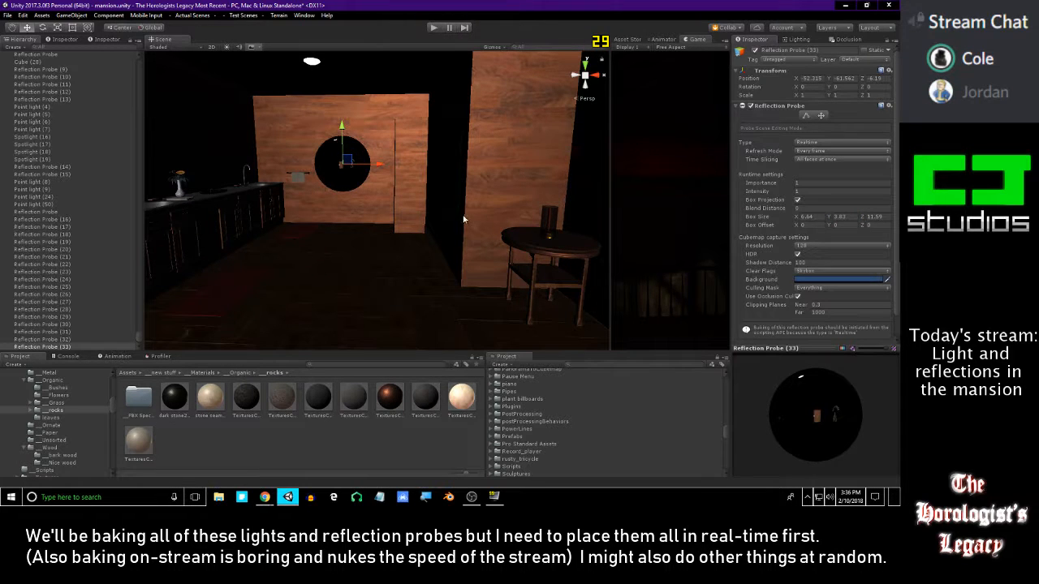
- Duplicate the probe and move the copy into the archway passage with the green lamps, to X about -58.16 and Z about -10.5
{"action": "mouse_move", "coordinate": [347, 218]}
{"action": "right_mouse_down"}
{"action": "mouse_move", "coordinate": [357, 216]}
{"action": "mouse_move", "coordinate": [332, 192]}
{"action": "mouse_move", "coordinate": [370, 232]}
{"action": "mouse_move", "coordinate": [356, 224]}
{"action": "right_mouse_up"}
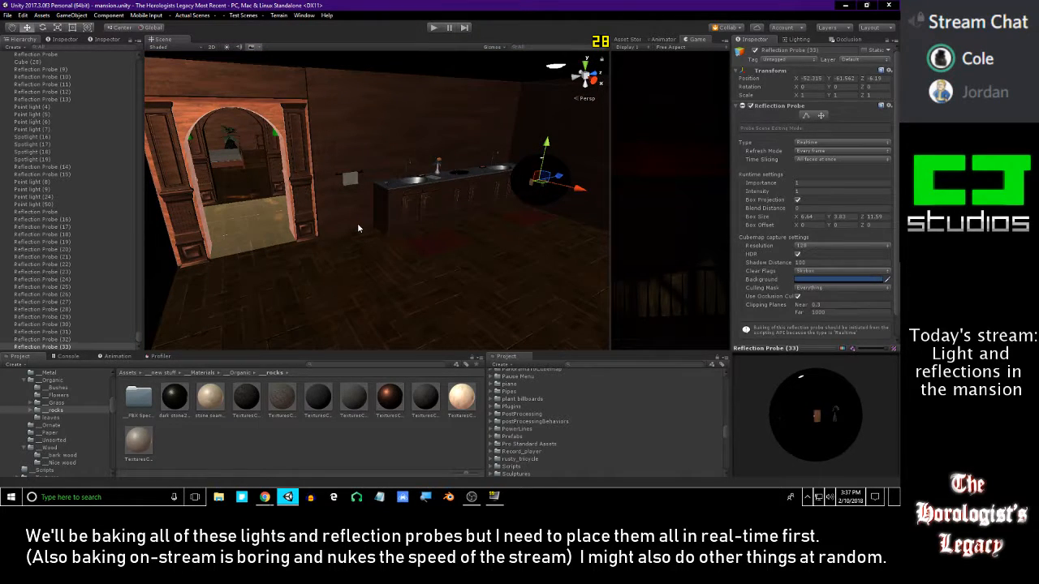
{"action": "mouse_move", "coordinate": [432, 228]}
{"action": "right_mouse_down"}
{"action": "mouse_move", "coordinate": [417, 217]}
{"action": "mouse_move", "coordinate": [432, 227]}
{"action": "right_mouse_up"}
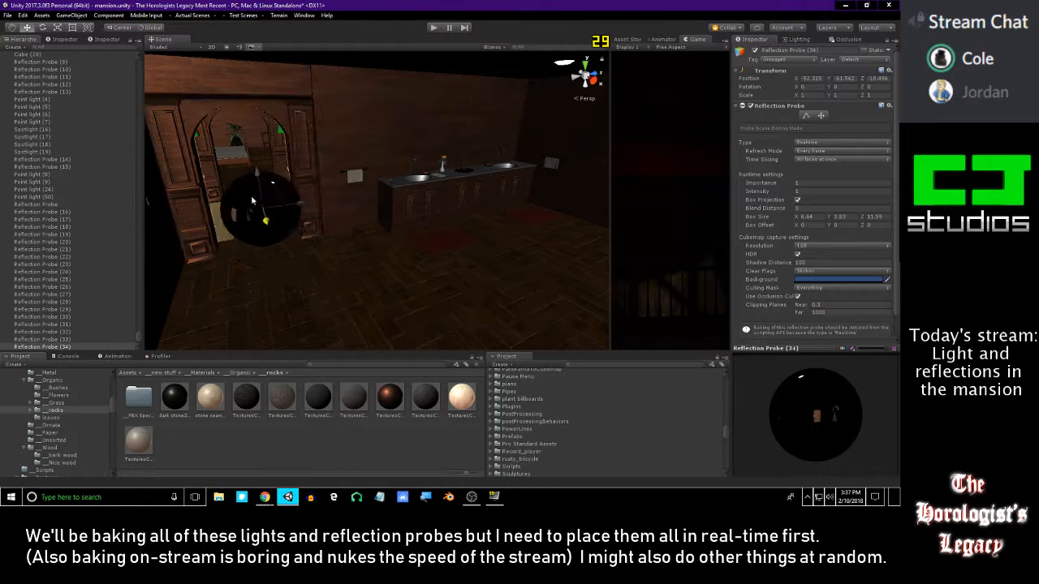
{"action": "left_click_drag", "start_coordinate": [216, 96], "coordinate": [217, 98]}
{"action": "right_click_drag", "start_coordinate": [323, 209], "coordinate": [525, 205]}
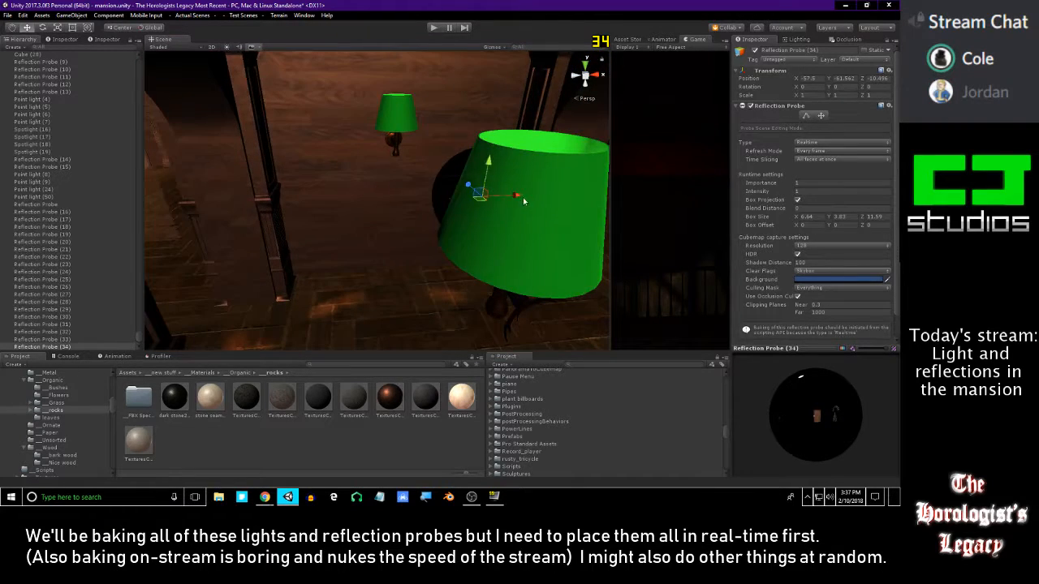
{"action": "right_click_drag", "start_coordinate": [457, 198], "coordinate": [439, 177]}
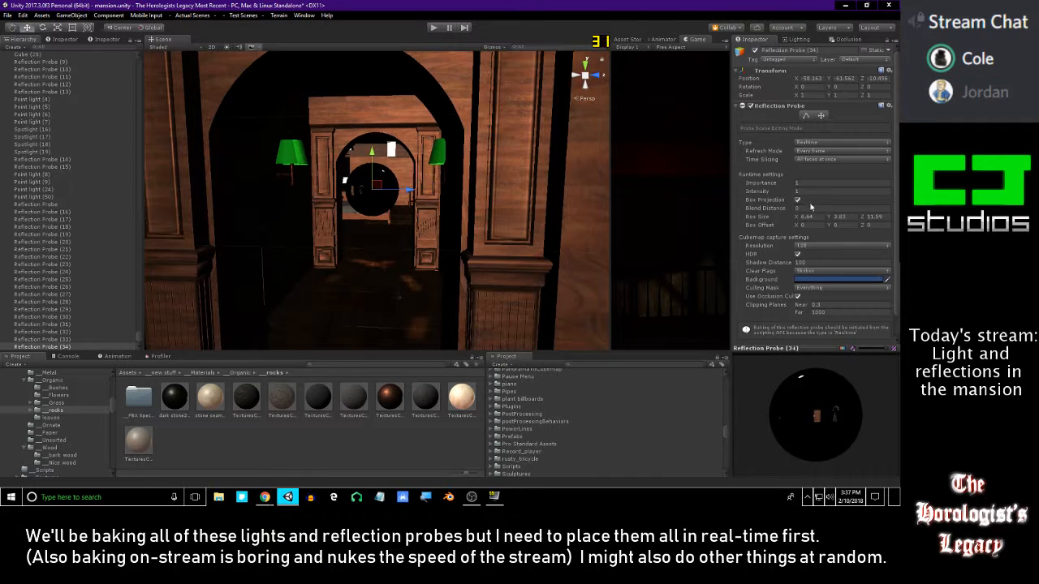
- Set the passage probe's box size to about 5.4 on X, 3.57 on Y and 3.04 on Z
{"action": "left_click_drag", "start_coordinate": [831, 219], "coordinate": [822, 220]}
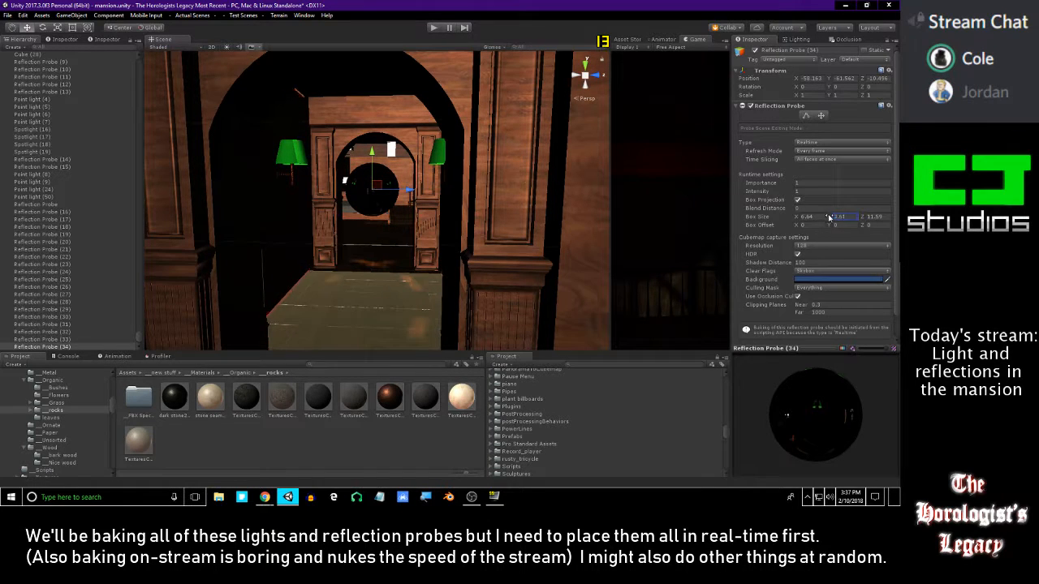
{"action": "mouse_move", "coordinate": [469, 198]}
{"action": "right_mouse_down"}
{"action": "mouse_move", "coordinate": [367, 246]}
{"action": "mouse_move", "coordinate": [406, 219]}
{"action": "mouse_move", "coordinate": [465, 203]}
{"action": "mouse_move", "coordinate": [451, 203]}
{"action": "right_mouse_up"}
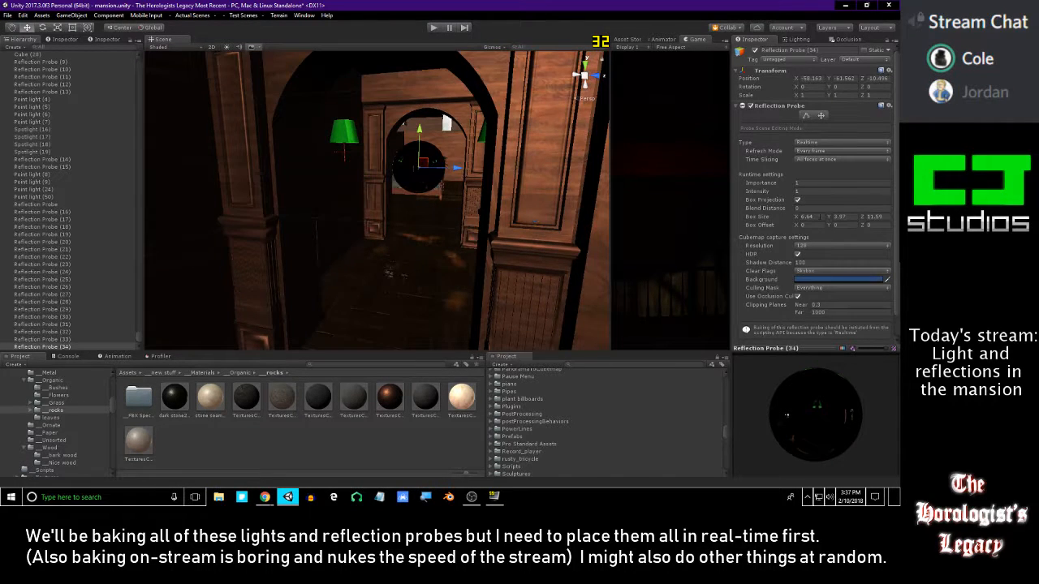
{"action": "left_click_drag", "start_coordinate": [786, 219], "coordinate": [790, 220]}
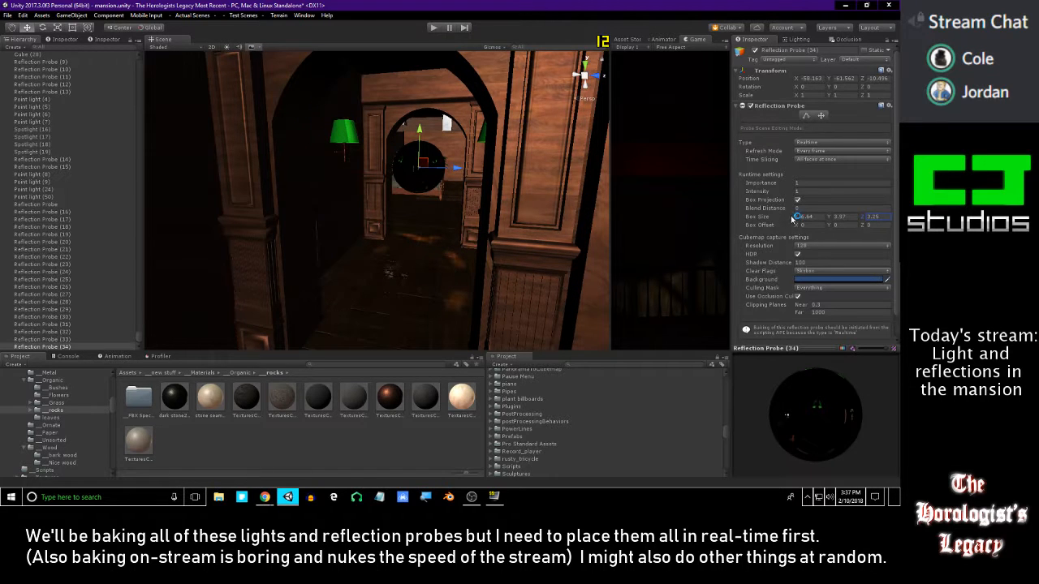
{"action": "right_click_drag", "start_coordinate": [498, 200], "coordinate": [519, 198]}
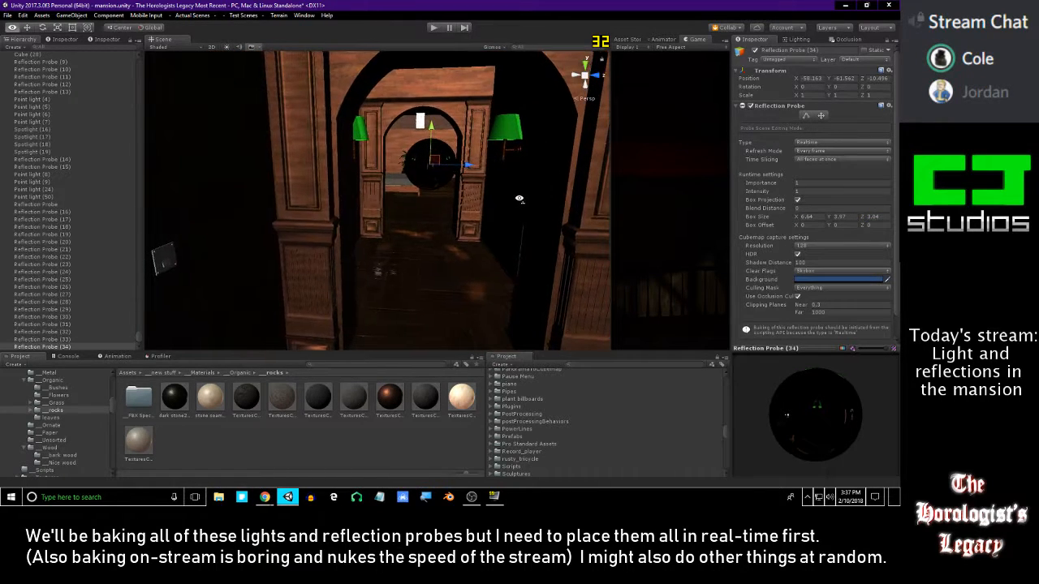
{"action": "left_click_drag", "start_coordinate": [784, 222], "coordinate": [788, 220]}
- Duplicate the passage probe and move the copy into the bathroom with the bathtub, to X about -53.37 and Z about -13.96
{"action": "right_click_drag", "start_coordinate": [531, 195], "coordinate": [359, 235]}
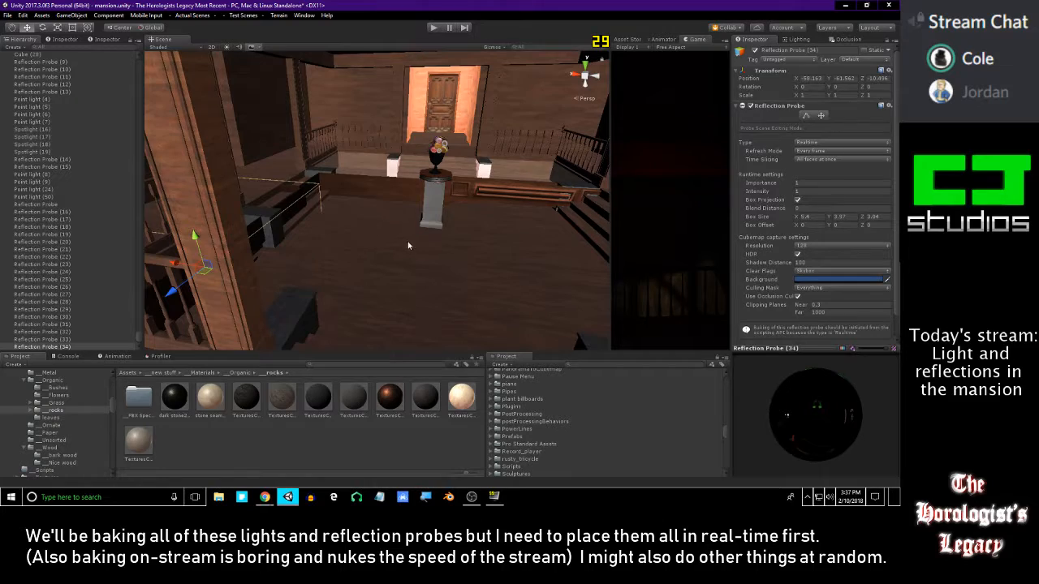
{"action": "mouse_move", "coordinate": [350, 233]}
{"action": "right_mouse_down"}
{"action": "mouse_move", "coordinate": [317, 211]}
{"action": "mouse_move", "coordinate": [361, 243]}
{"action": "right_mouse_up"}
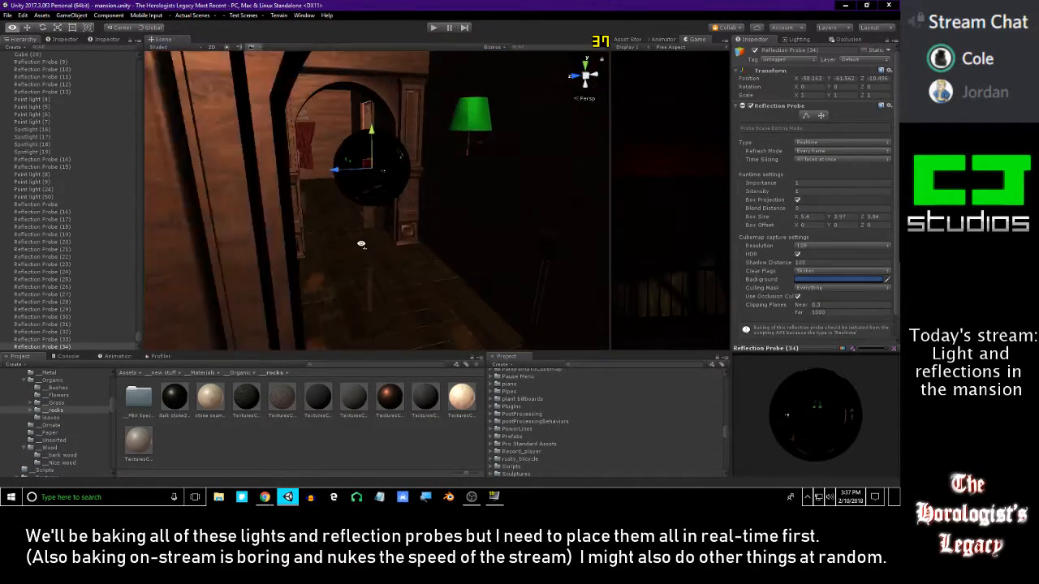
{"action": "right_click_drag", "start_coordinate": [306, 218], "coordinate": [219, 202]}
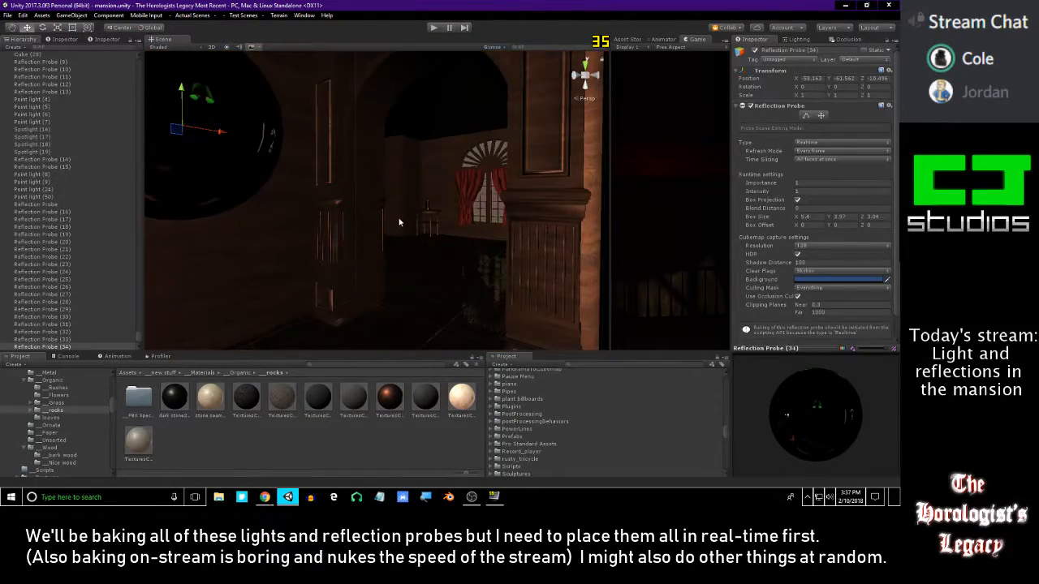
{"action": "right_click_drag", "start_coordinate": [376, 224], "coordinate": [366, 233]}
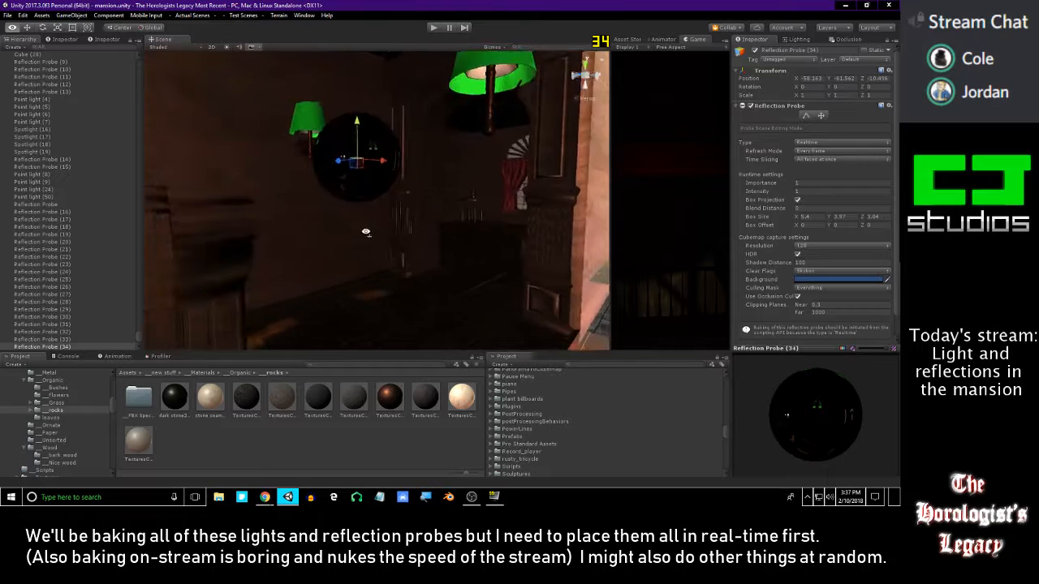
{"action": "key", "text": "ctrl+d"}
{"action": "right_click_drag", "start_coordinate": [350, 161], "coordinate": [368, 196]}
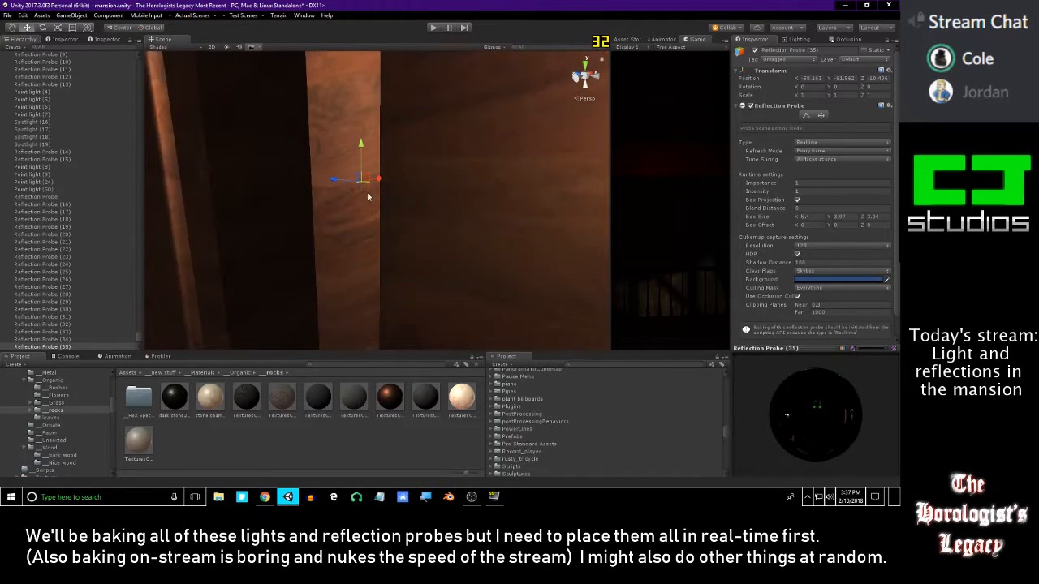
{"action": "right_click_drag", "start_coordinate": [445, 215], "coordinate": [403, 224]}
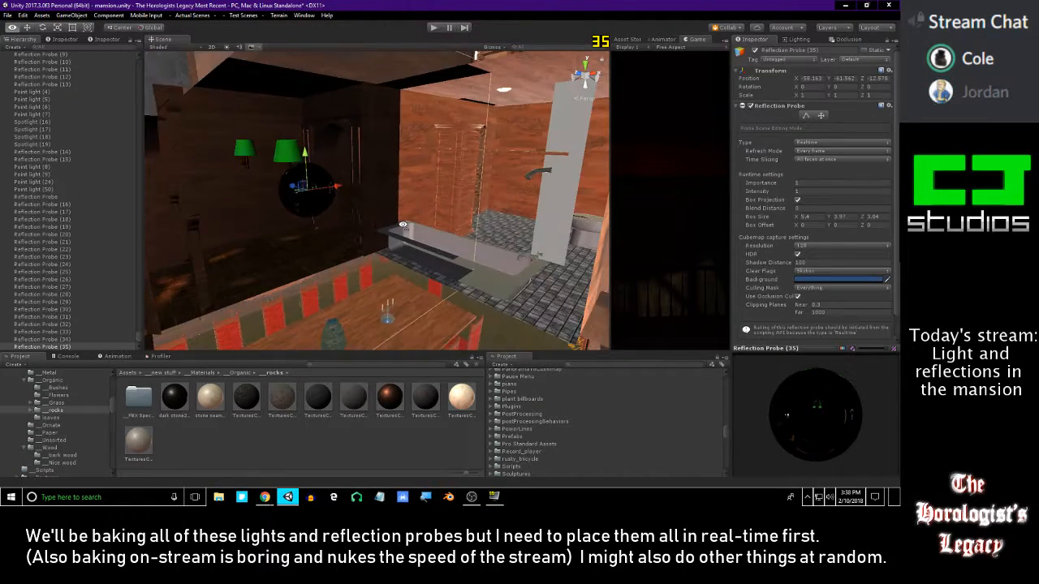
{"action": "right_click_drag", "start_coordinate": [291, 190], "coordinate": [319, 204]}
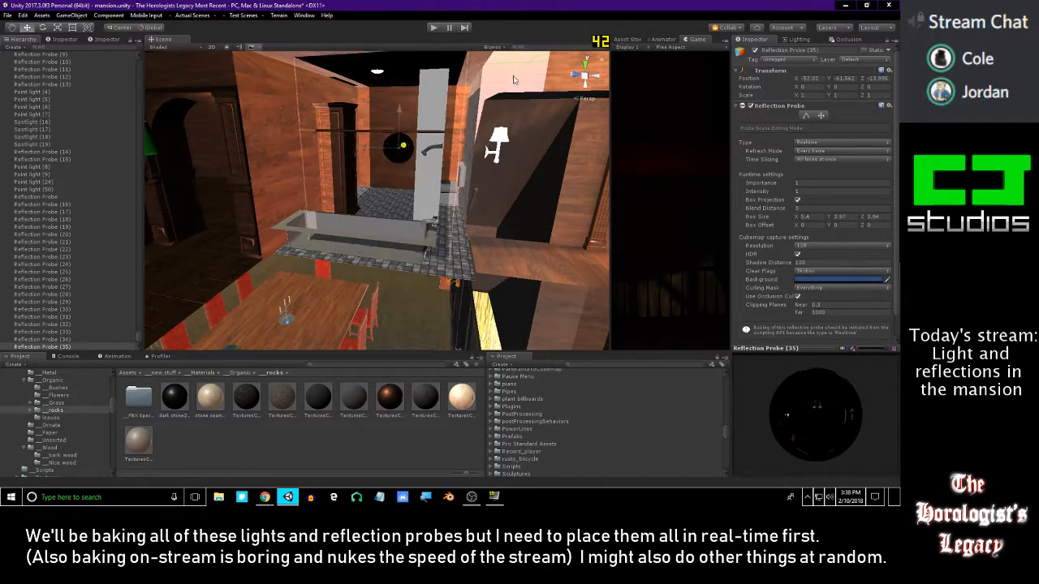
{"action": "right_click_drag", "start_coordinate": [453, 133], "coordinate": [386, 167]}
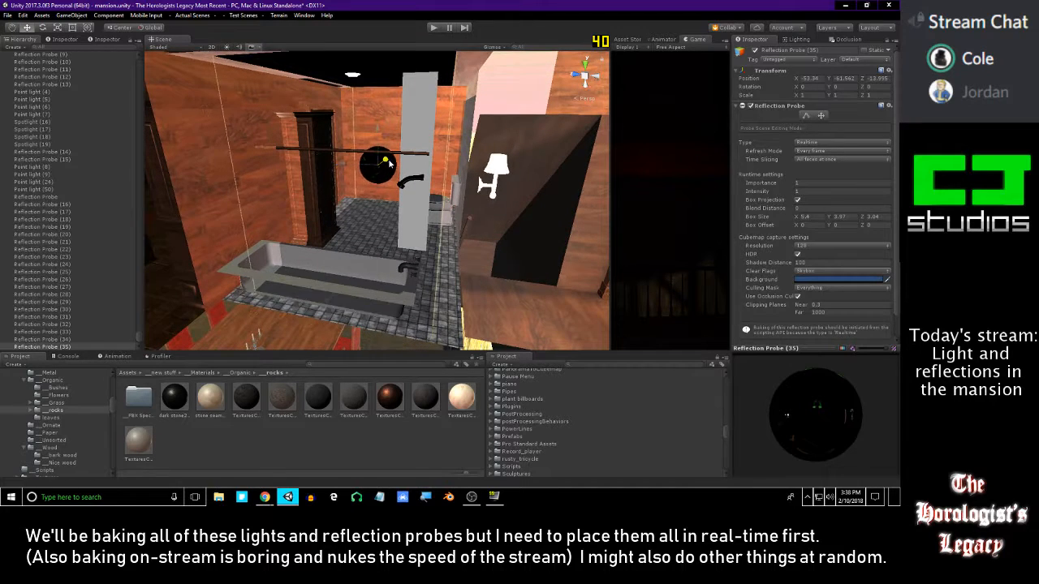
{"action": "right_click_drag", "start_coordinate": [388, 164], "coordinate": [388, 197]}
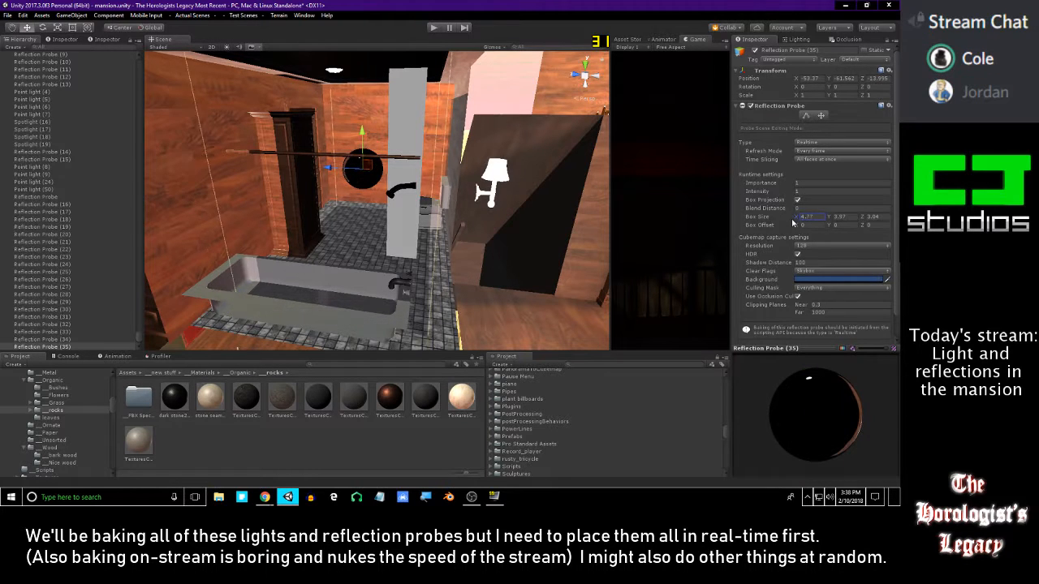
- Set the bathroom probe's box size to about 6.06 on X and 3.92 on Z, nudging its Z position to about -13.98
{"action": "left_click_drag", "start_coordinate": [792, 222], "coordinate": [799, 219]}
{"action": "left_click_drag", "start_coordinate": [871, 219], "coordinate": [871, 219]}
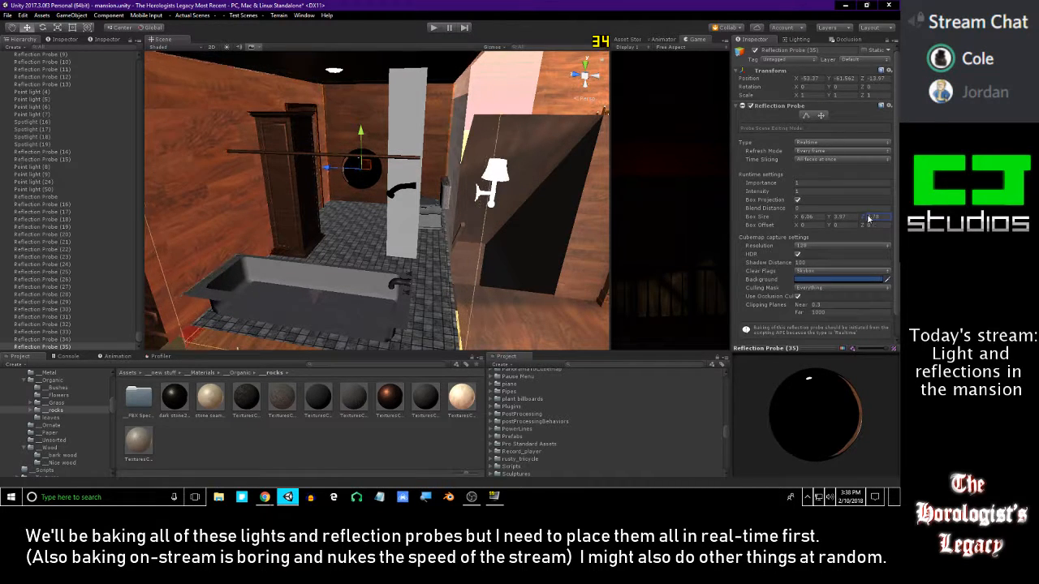
{"action": "left_click_drag", "start_coordinate": [869, 220], "coordinate": [870, 219]}
{"action": "left_click_drag", "start_coordinate": [325, 170], "coordinate": [327, 170]}
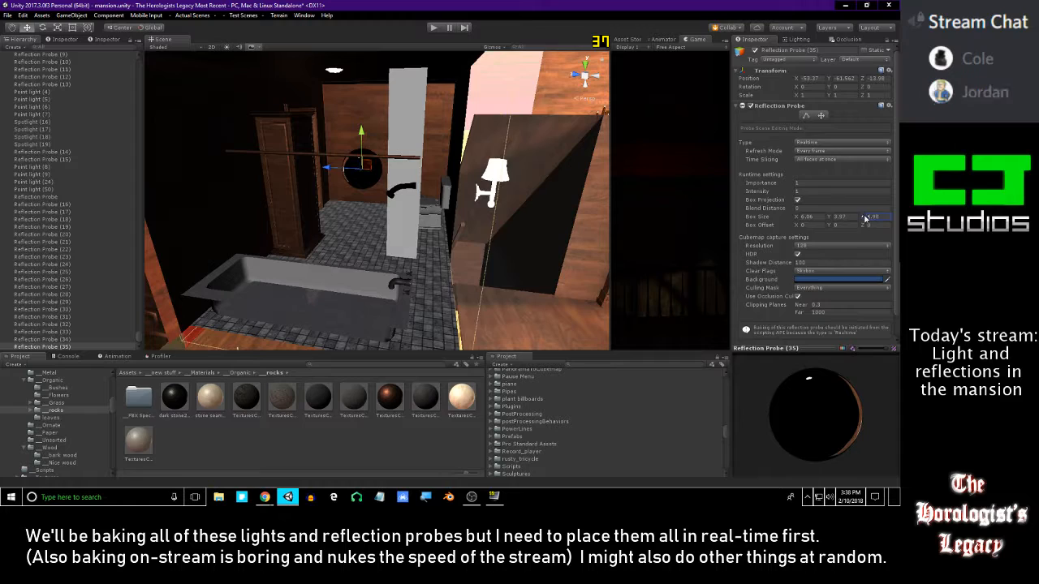
{"action": "left_click_drag", "start_coordinate": [865, 218], "coordinate": [863, 217]}
- Examine the floor and wall reflections around the bathroom door, the hallway and the neighbouring dark room
{"action": "right_click_drag", "start_coordinate": [455, 197], "coordinate": [411, 162]}
{"action": "key", "text": "w"}
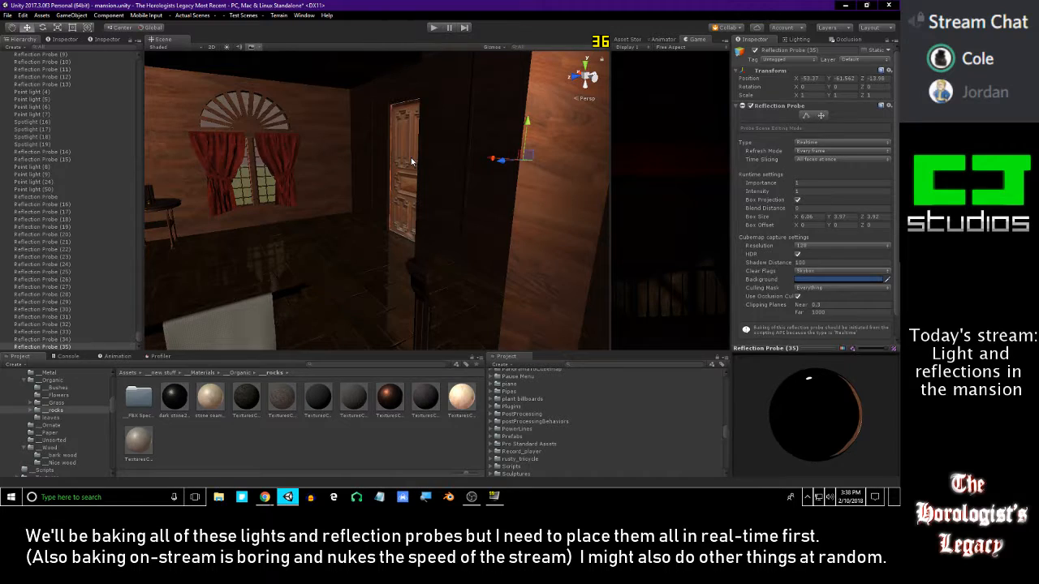
{"action": "right_click_drag", "start_coordinate": [410, 162], "coordinate": [568, 191]}
{"action": "right_click_drag", "start_coordinate": [794, 223], "coordinate": [491, 189]}
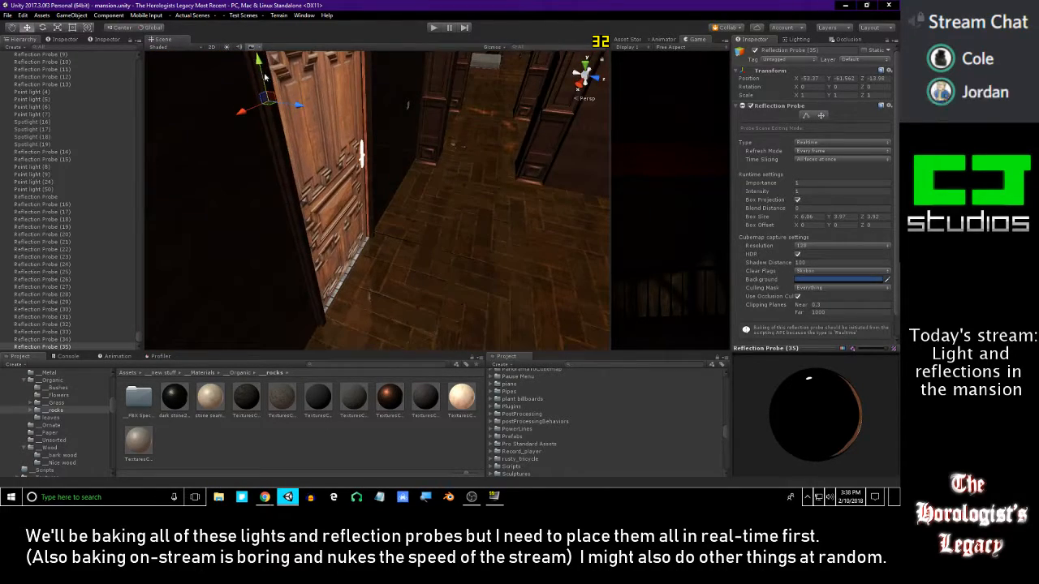
{"action": "right_click_drag", "start_coordinate": [308, 71], "coordinate": [540, 240]}
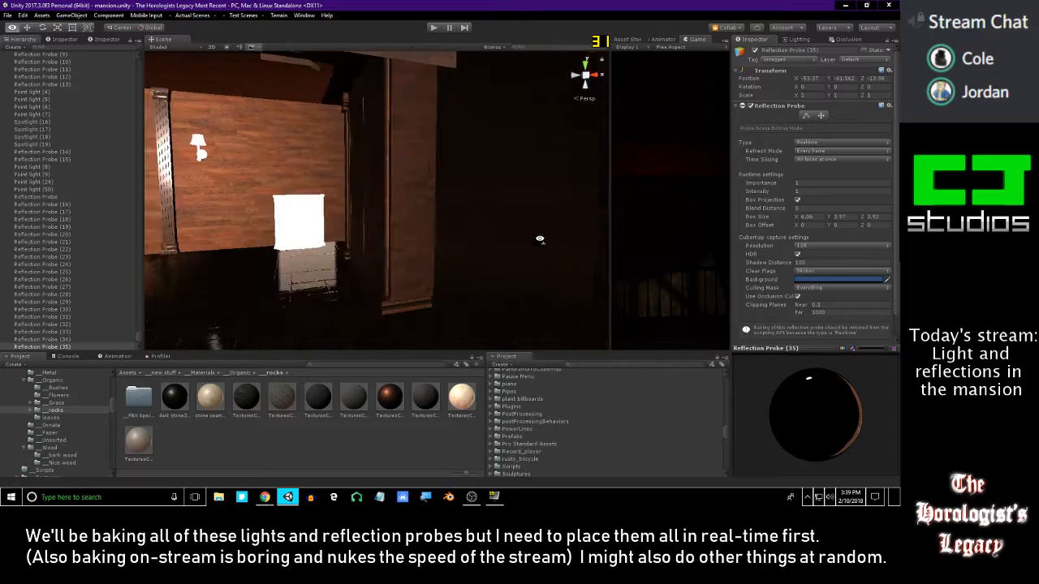
{"action": "right_click_drag", "start_coordinate": [319, 232], "coordinate": [485, 229]}
{"action": "key", "text": "w"}
{"action": "right_click_drag", "start_coordinate": [544, 212], "coordinate": [606, 229]}
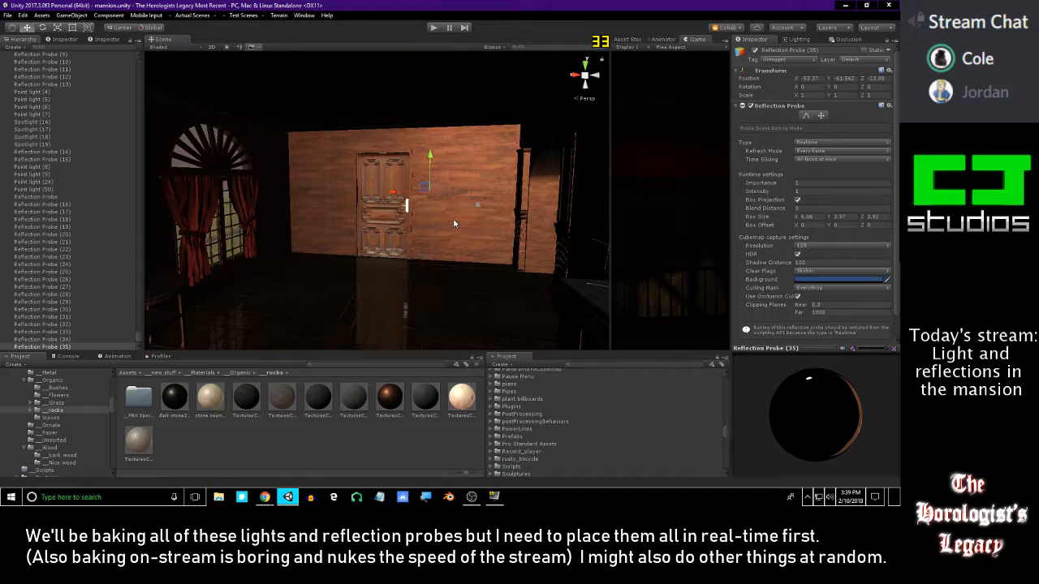
- Inspect how the wooden door, archway wall and floor of the sink-counter room reflect from several viewing angles
{"action": "right_click_drag", "start_coordinate": [454, 209], "coordinate": [498, 247]}
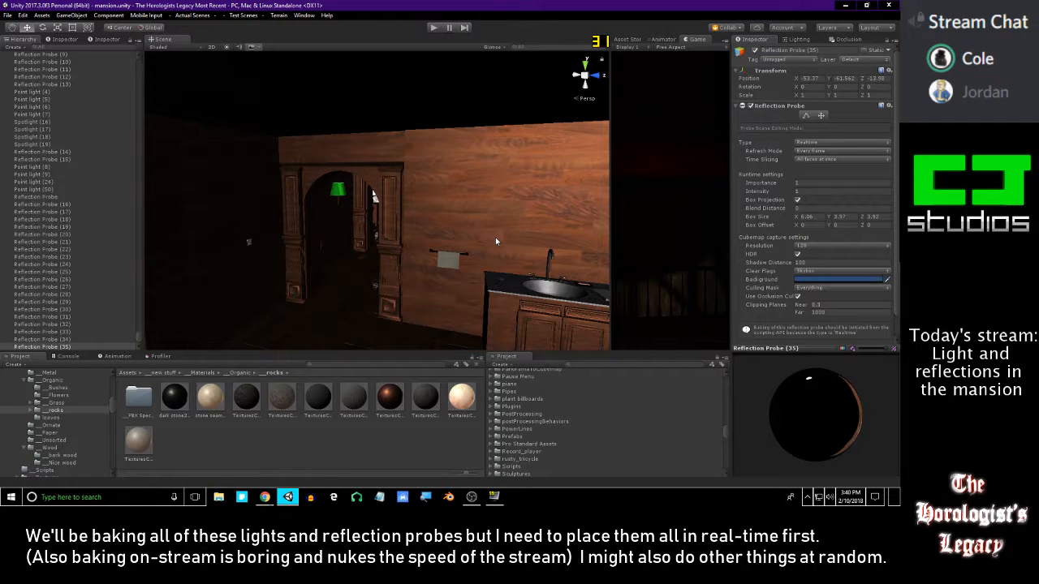
{"action": "mouse_move", "coordinate": [495, 241]}
{"action": "right_mouse_down"}
{"action": "mouse_move", "coordinate": [462, 243]}
{"action": "mouse_move", "coordinate": [486, 226]}
{"action": "mouse_move", "coordinate": [417, 232]}
{"action": "mouse_move", "coordinate": [460, 215]}
{"action": "mouse_move", "coordinate": [397, 181]}
{"action": "mouse_move", "coordinate": [443, 212]}
{"action": "mouse_move", "coordinate": [341, 207]}
{"action": "mouse_move", "coordinate": [382, 192]}
{"action": "mouse_move", "coordinate": [150, 225]}
{"action": "mouse_move", "coordinate": [516, 199]}
{"action": "mouse_move", "coordinate": [313, 212]}
{"action": "mouse_move", "coordinate": [365, 244]}
{"action": "mouse_move", "coordinate": [480, 246]}
{"action": "right_mouse_up"}
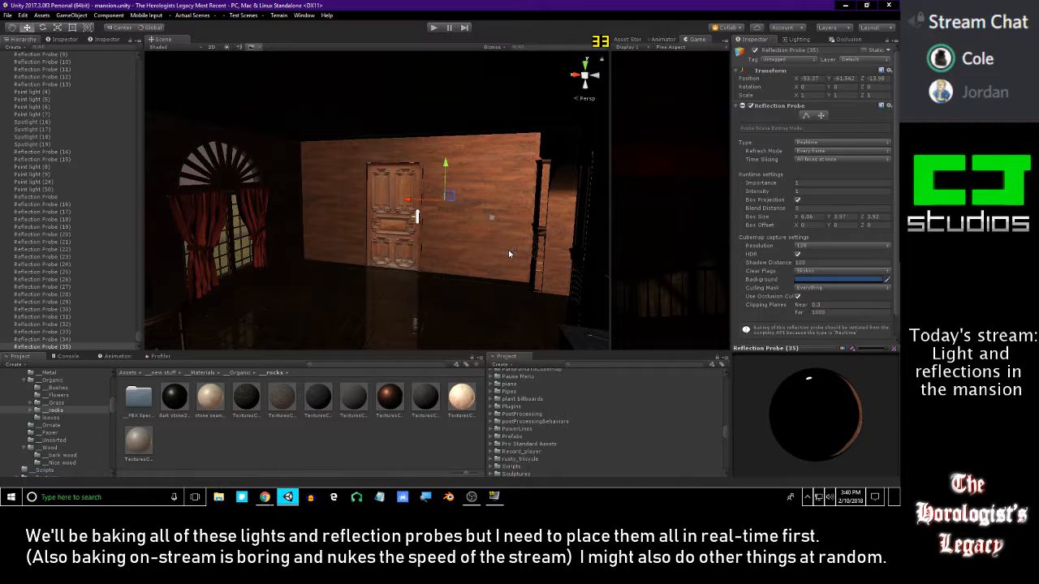
{"action": "right_click_drag", "start_coordinate": [509, 254], "coordinate": [632, 240]}
{"action": "right_click_drag", "start_coordinate": [456, 228], "coordinate": [599, 222]}
{"action": "right_click_drag", "start_coordinate": [444, 204], "coordinate": [477, 203]}
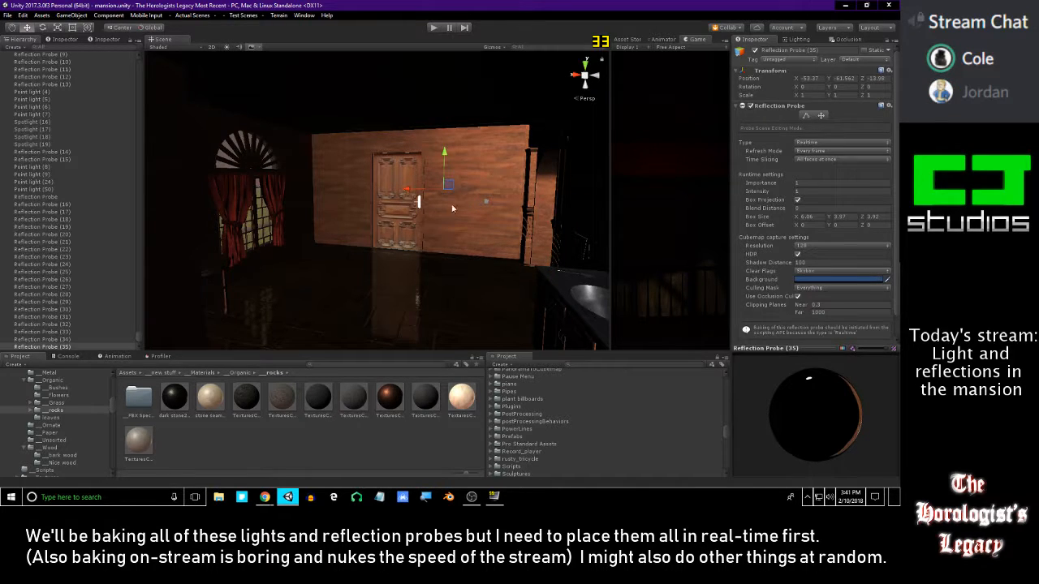
{"action": "right_click_drag", "start_coordinate": [429, 209], "coordinate": [335, 240]}
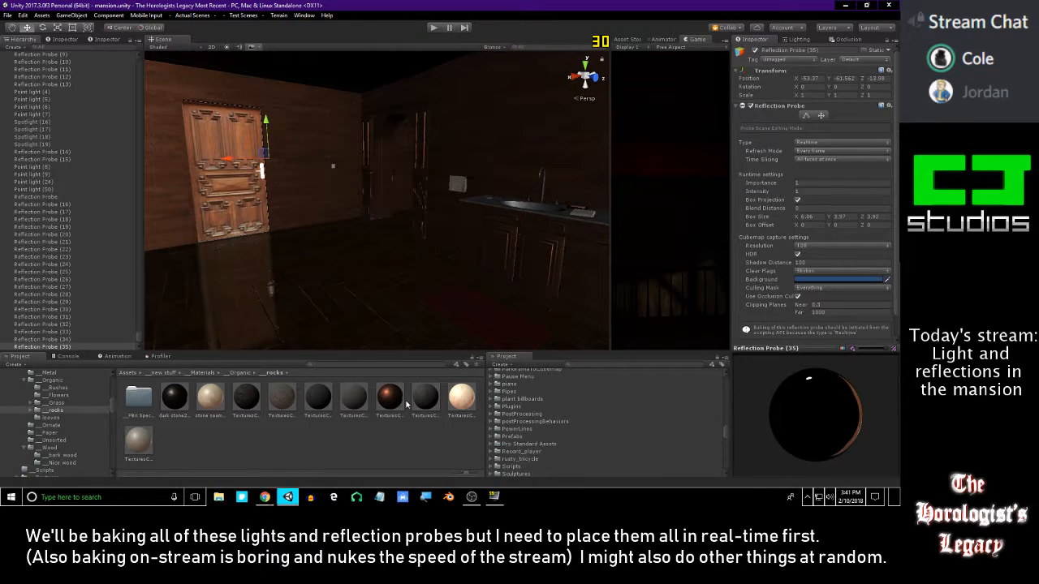
{"action": "right_click_drag", "start_coordinate": [481, 253], "coordinate": [469, 248]}
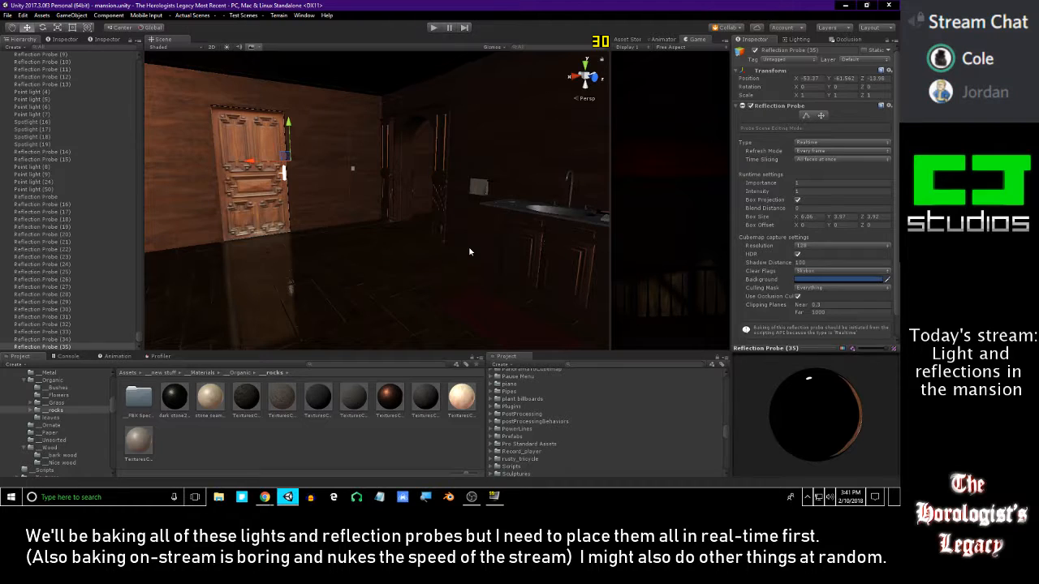
- Compare the lighting of the chandelier room and its desk with that of the sink-counter room
{"action": "right_click_drag", "start_coordinate": [468, 252], "coordinate": [381, 225]}
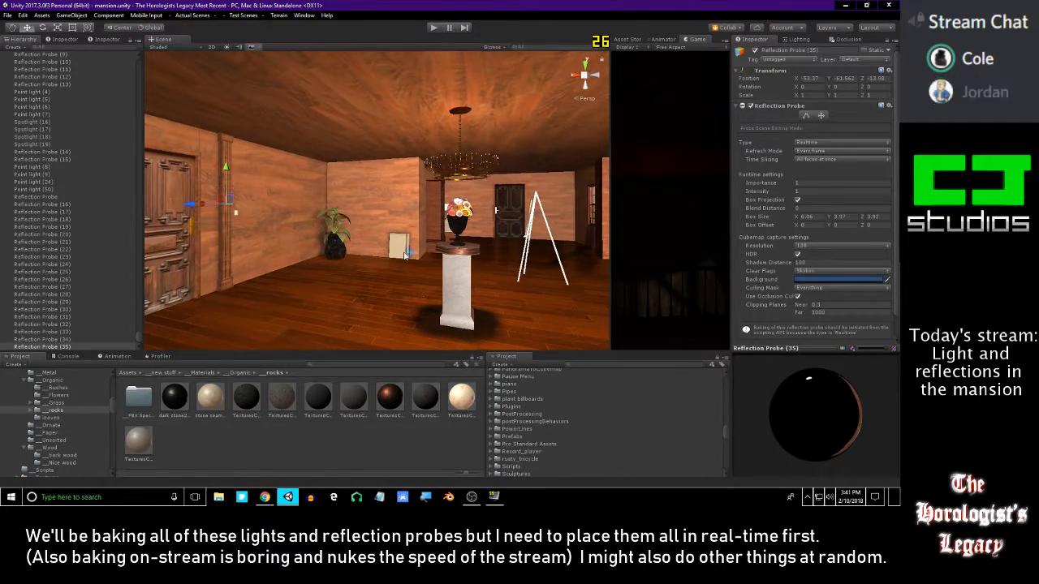
{"action": "right_click_drag", "start_coordinate": [464, 190], "coordinate": [447, 257]}
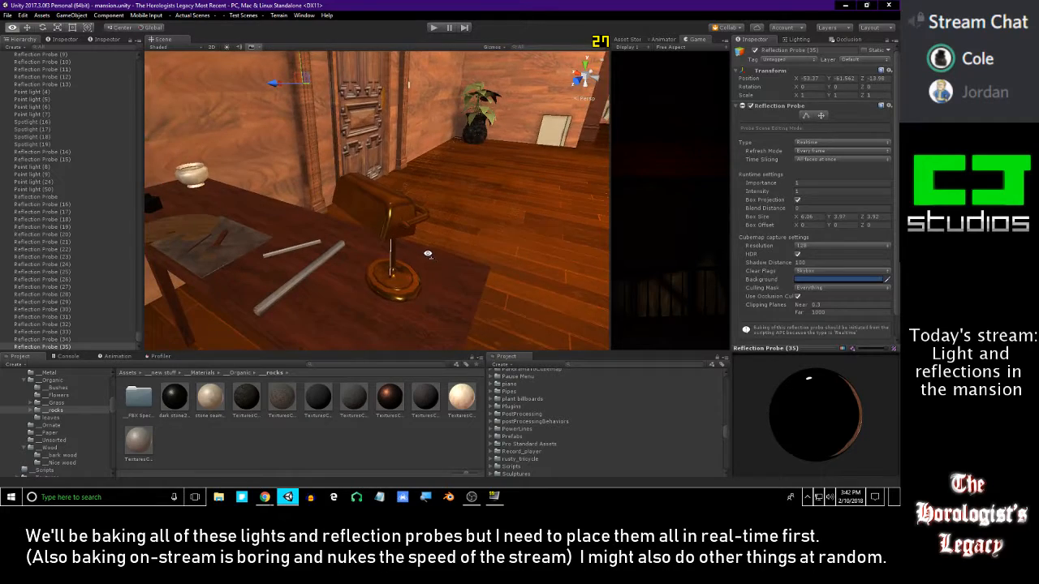
{"action": "right_click_drag", "start_coordinate": [410, 252], "coordinate": [433, 224]}
{"action": "right_click_drag", "start_coordinate": [436, 175], "coordinate": [487, 205]}
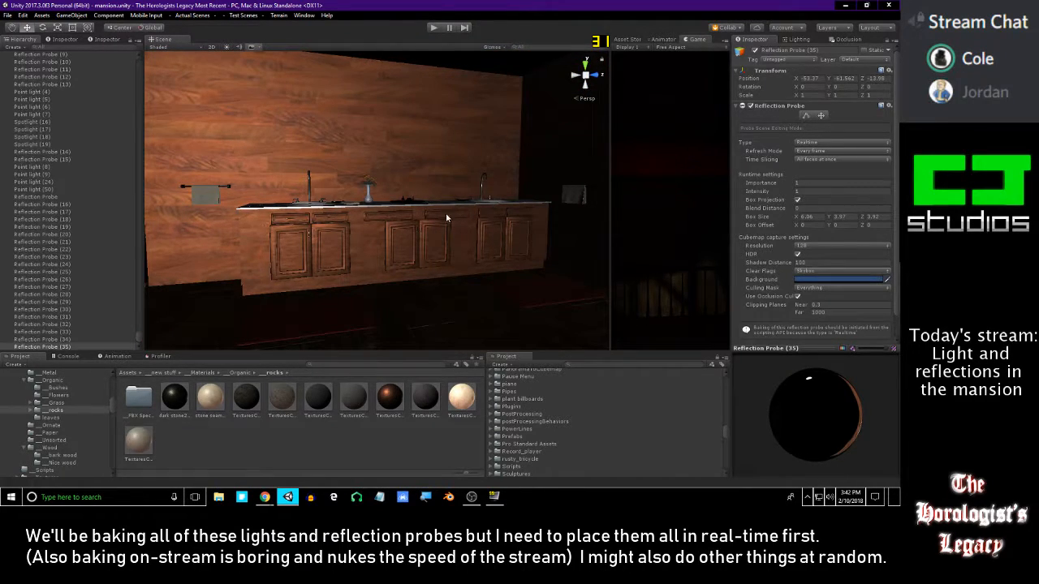
{"action": "right_click_drag", "start_coordinate": [446, 213], "coordinate": [446, 214]}
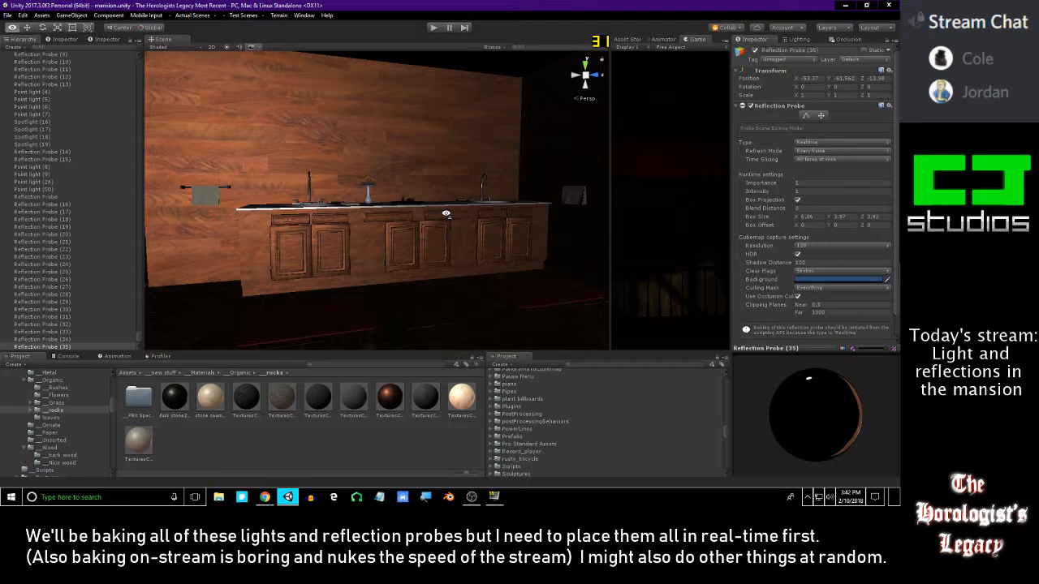
{"action": "mouse_move", "coordinate": [447, 214]}
{"action": "right_mouse_down"}
{"action": "mouse_move", "coordinate": [401, 245]}
{"action": "mouse_move", "coordinate": [435, 266]}
{"action": "mouse_move", "coordinate": [338, 197]}
{"action": "mouse_move", "coordinate": [364, 244]}
{"action": "mouse_move", "coordinate": [578, 231]}
{"action": "mouse_move", "coordinate": [437, 276]}
{"action": "mouse_move", "coordinate": [603, 238]}
{"action": "mouse_move", "coordinate": [341, 227]}
{"action": "mouse_move", "coordinate": [438, 226]}
{"action": "right_mouse_up"}
- Search the project assets for "wood" and locate the WoodMain materials for the untextured white cabinet
{"action": "right_click_drag", "start_coordinate": [500, 240], "coordinate": [527, 324]}
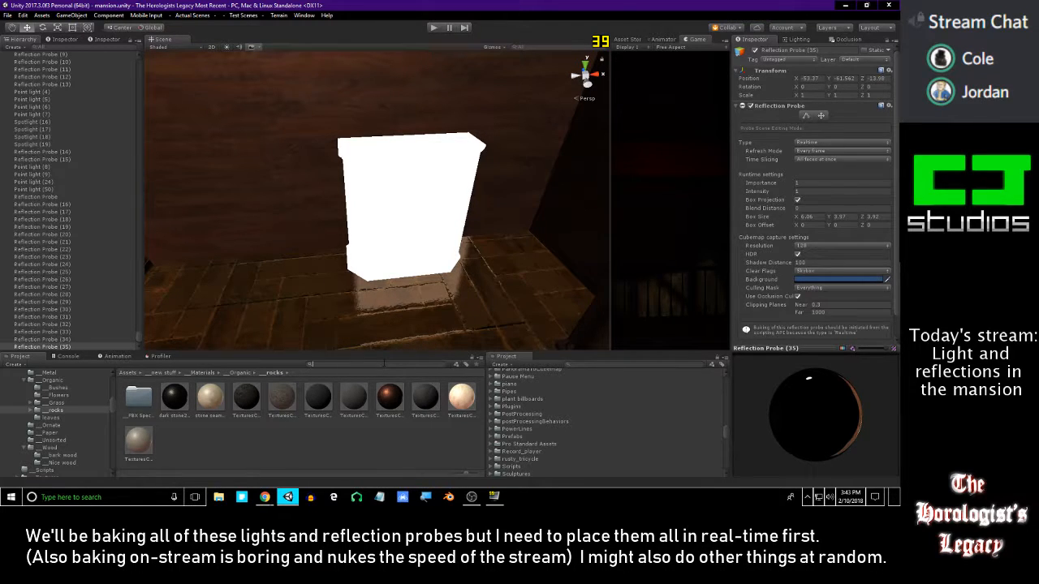
{"action": "key", "text": "w"}
{"action": "right_click_drag", "start_coordinate": [360, 279], "coordinate": [324, 173]}
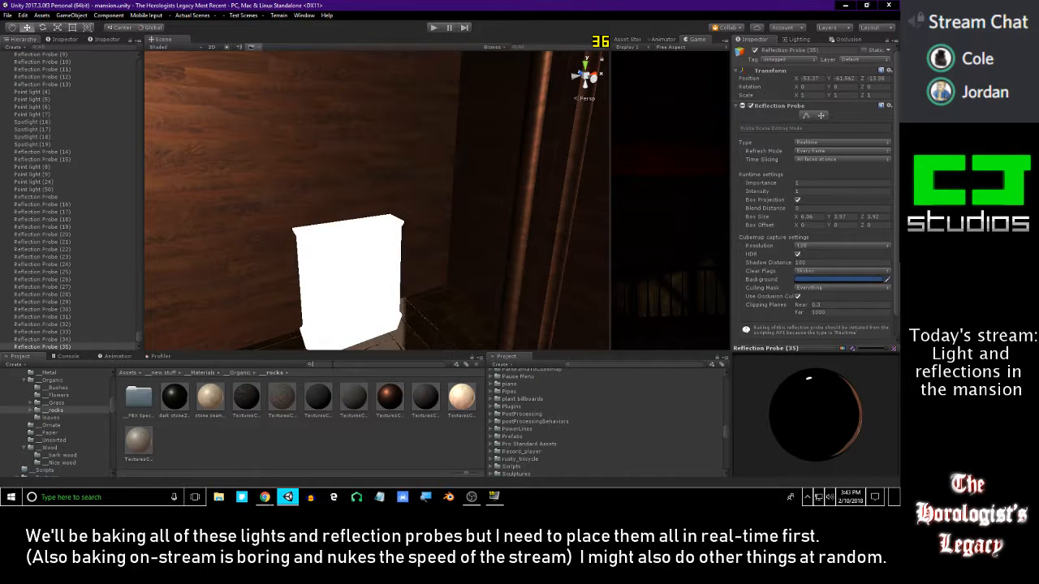
{"action": "left_click", "coordinate": [310, 364]}
{"action": "type", "text": "wood"}
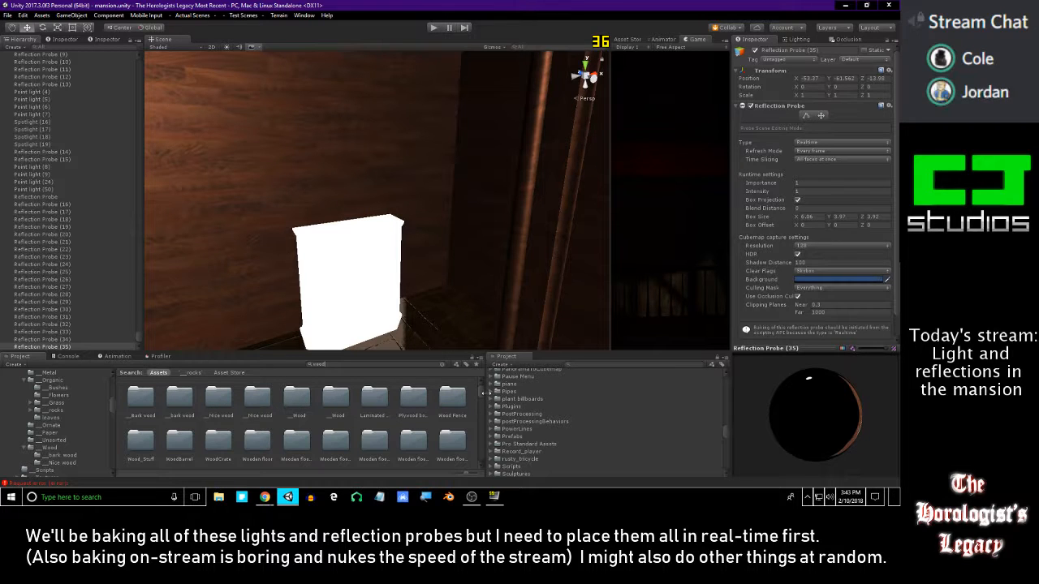
{"action": "left_click_drag", "start_coordinate": [480, 394], "coordinate": [481, 464]}
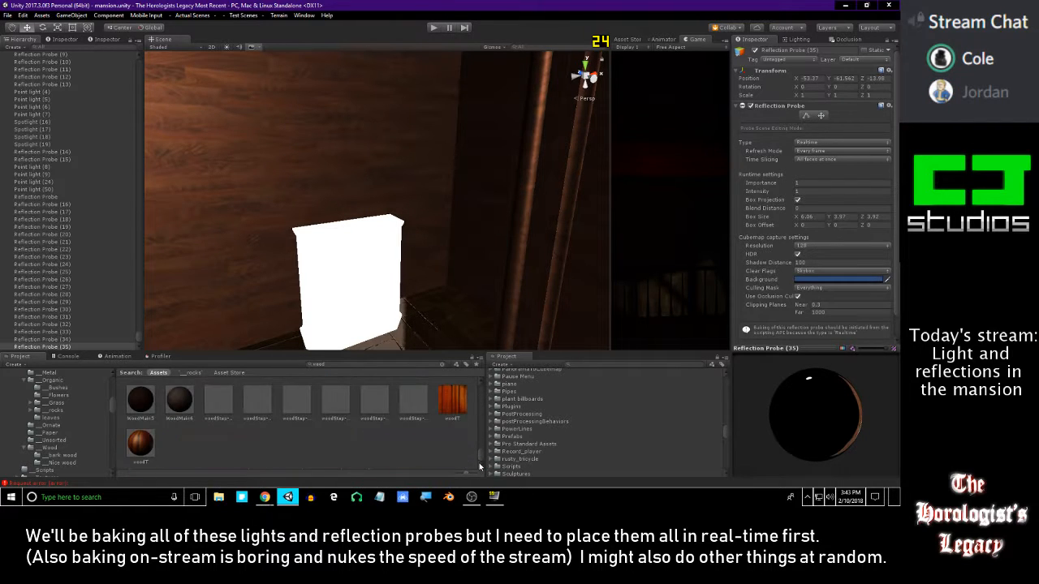
{"action": "scroll", "coordinate": [339, 458], "scroll_direction": "up", "scroll_amount": 1}
{"action": "scroll", "coordinate": [339, 458], "scroll_direction": "down", "scroll_amount": 1}
{"action": "scroll", "coordinate": [339, 461], "scroll_direction": "up", "scroll_amount": 1}
{"action": "scroll", "coordinate": [340, 463], "scroll_direction": "up", "scroll_amount": 1}
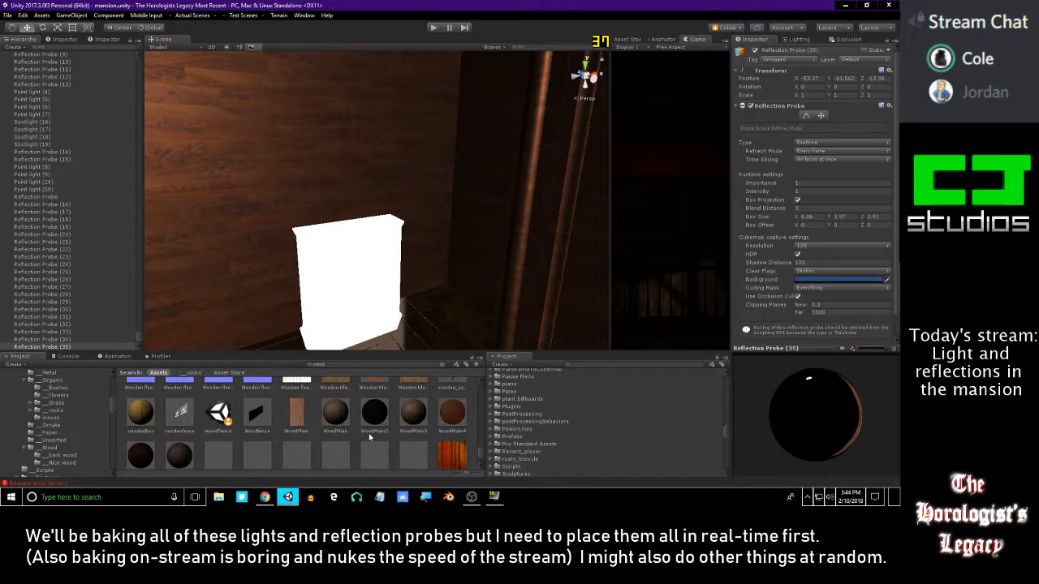
- Apply the WoodMain6 material to the white cabinet's body, replacing a trial of WoodMain, and to its top panel
{"action": "left_click_drag", "start_coordinate": [350, 422], "coordinate": [365, 285]}
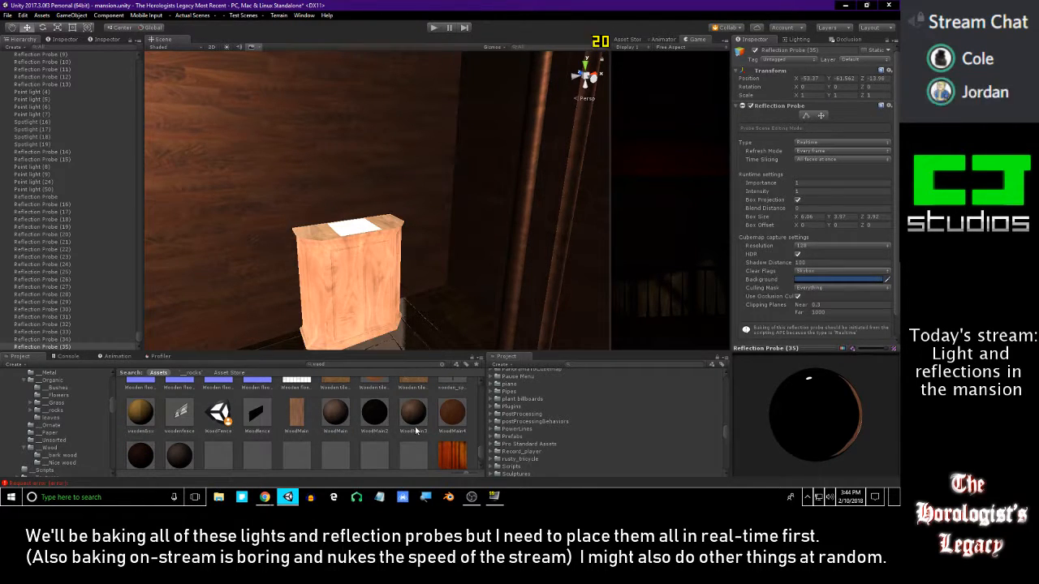
{"action": "scroll", "coordinate": [203, 442], "scroll_direction": "down", "scroll_amount": 1}
{"action": "left_click_drag", "start_coordinate": [186, 430], "coordinate": [361, 291]}
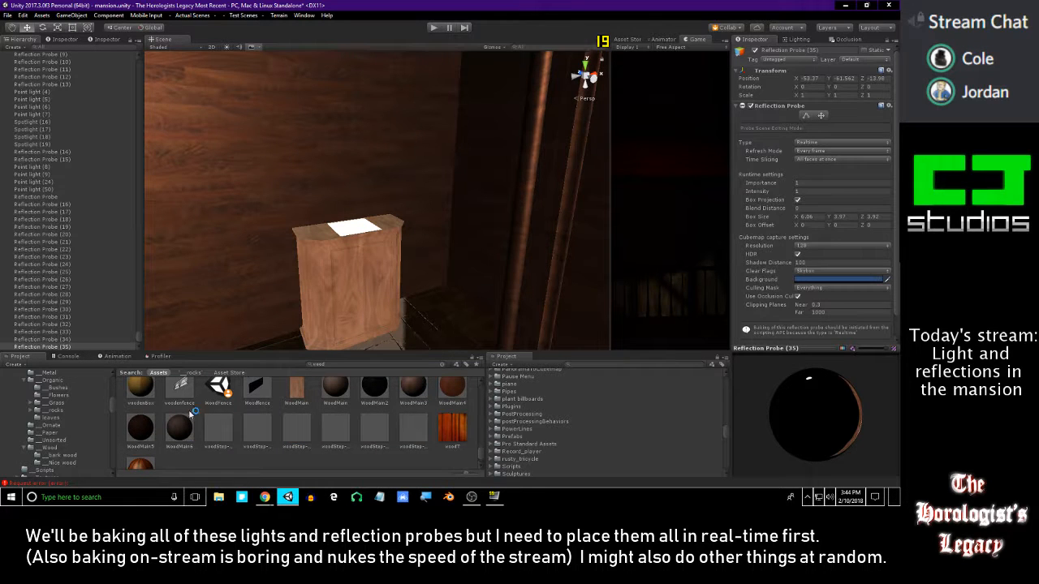
{"action": "left_click_drag", "start_coordinate": [354, 231], "coordinate": [356, 233]}
{"action": "right_click_drag", "start_coordinate": [356, 233], "coordinate": [370, 296]}
{"action": "key", "text": "w"}
{"action": "left_click", "coordinate": [401, 302]}
{"action": "key", "text": "s"}
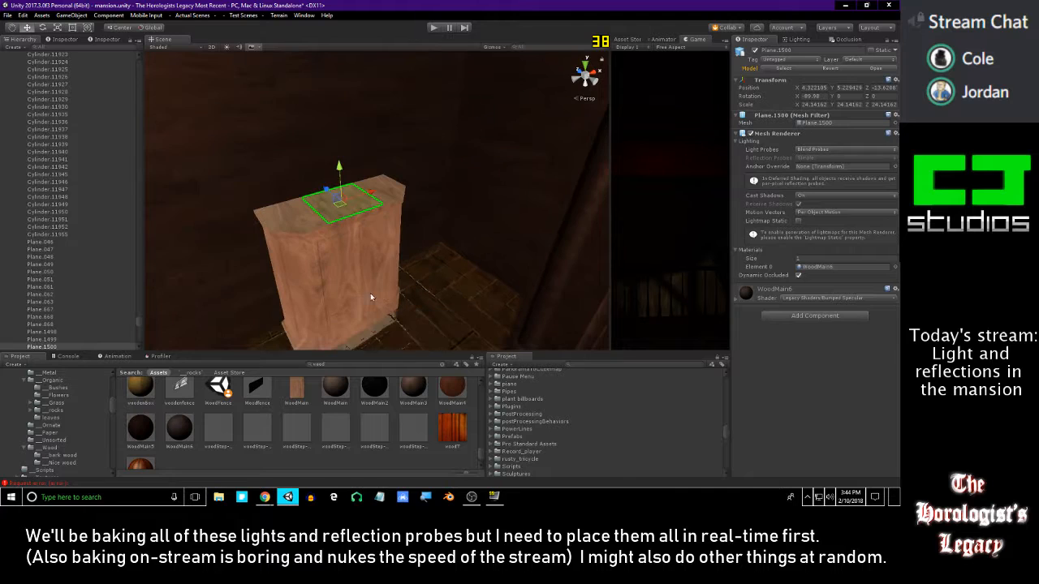
- Collapse the __fbx and __Materials subfolders and the __new stuff folder in the project's asset tree
{"action": "scroll", "coordinate": [54, 418], "scroll_direction": "down", "scroll_amount": 2}
{"action": "scroll", "coordinate": [53, 418], "scroll_direction": "up", "scroll_amount": 5}
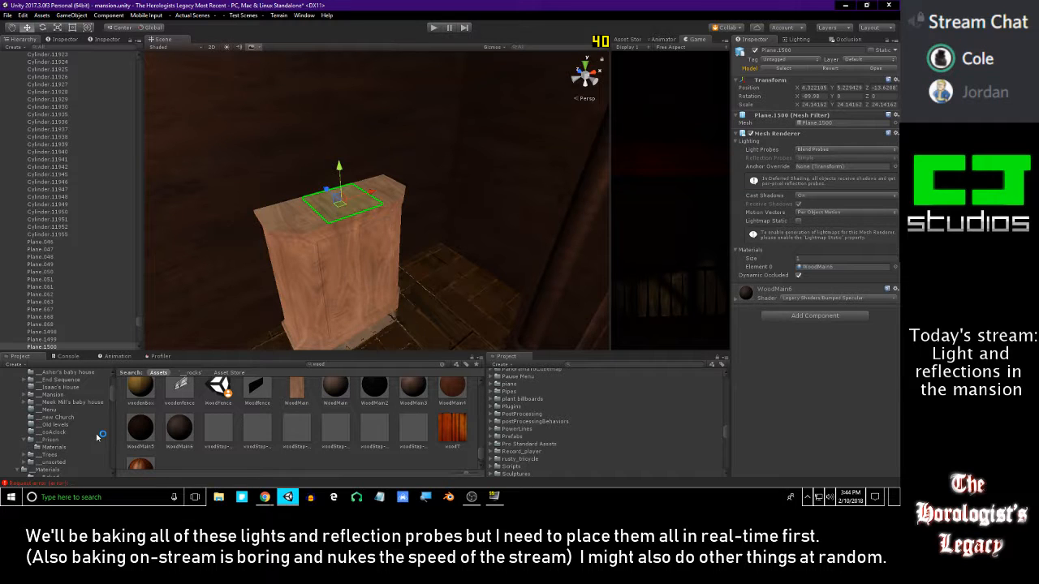
{"action": "scroll", "coordinate": [76, 446], "scroll_direction": "up", "scroll_amount": 3}
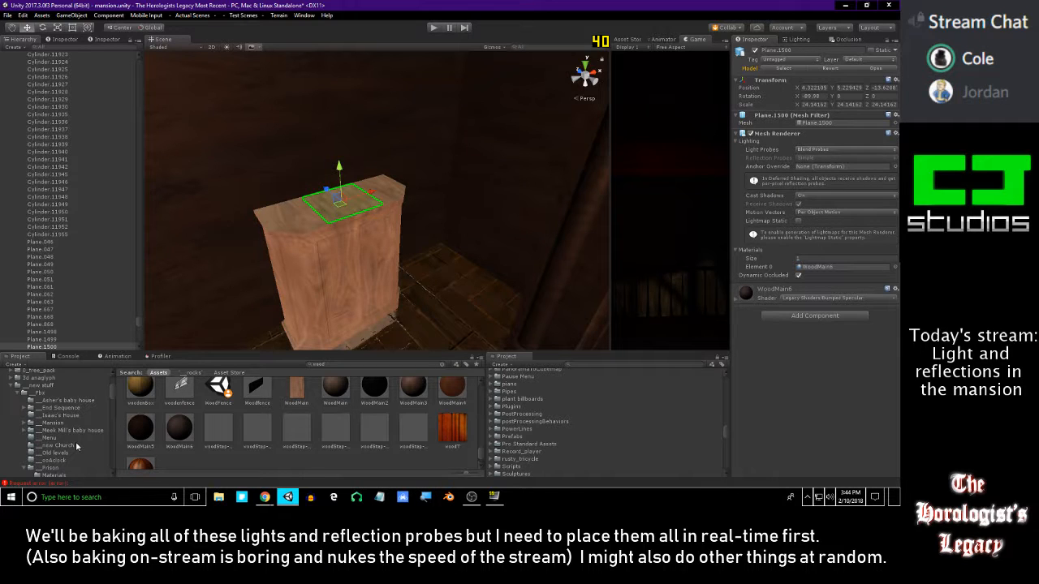
{"action": "scroll", "coordinate": [76, 442], "scroll_direction": "down", "scroll_amount": 3}
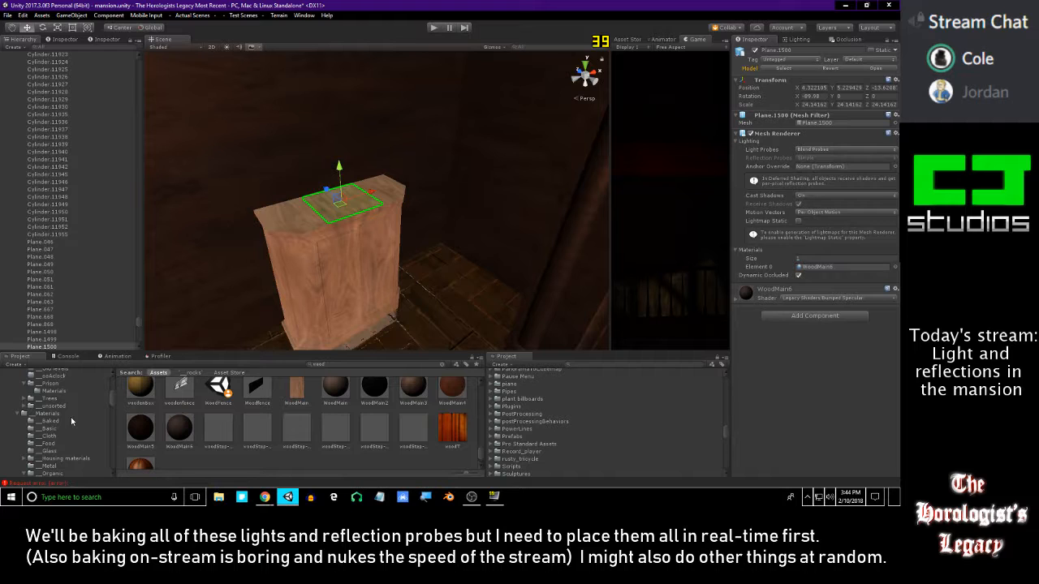
{"action": "scroll", "coordinate": [71, 417], "scroll_direction": "up", "scroll_amount": 5}
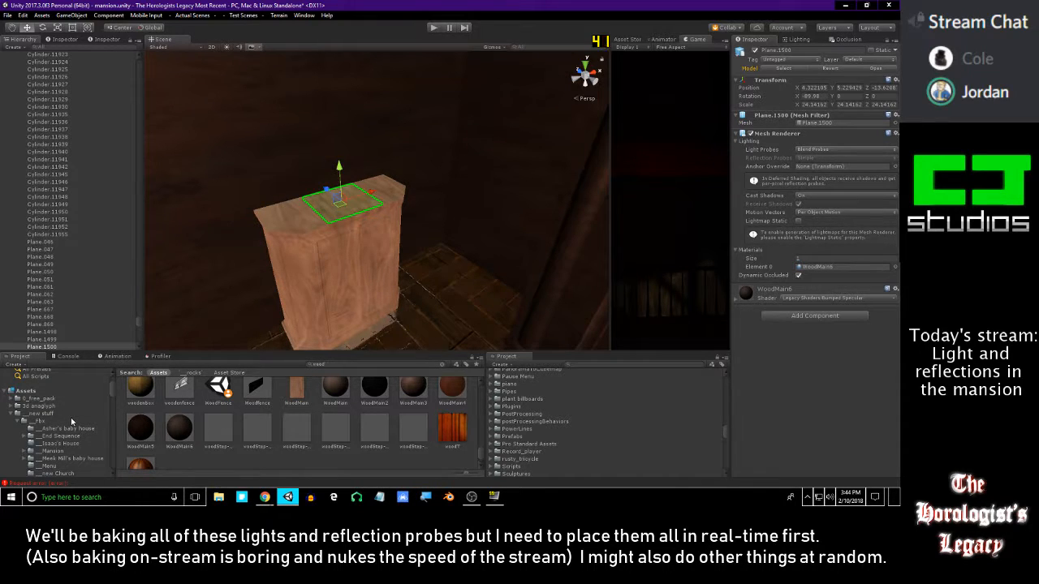
{"action": "left_click", "coordinate": [19, 423]}
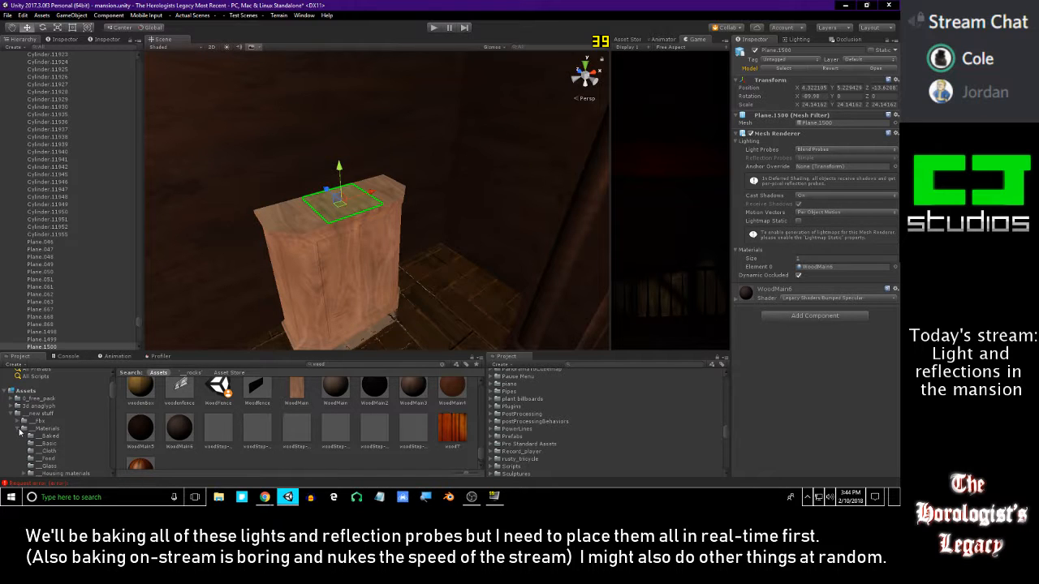
{"action": "left_click", "coordinate": [18, 430]}
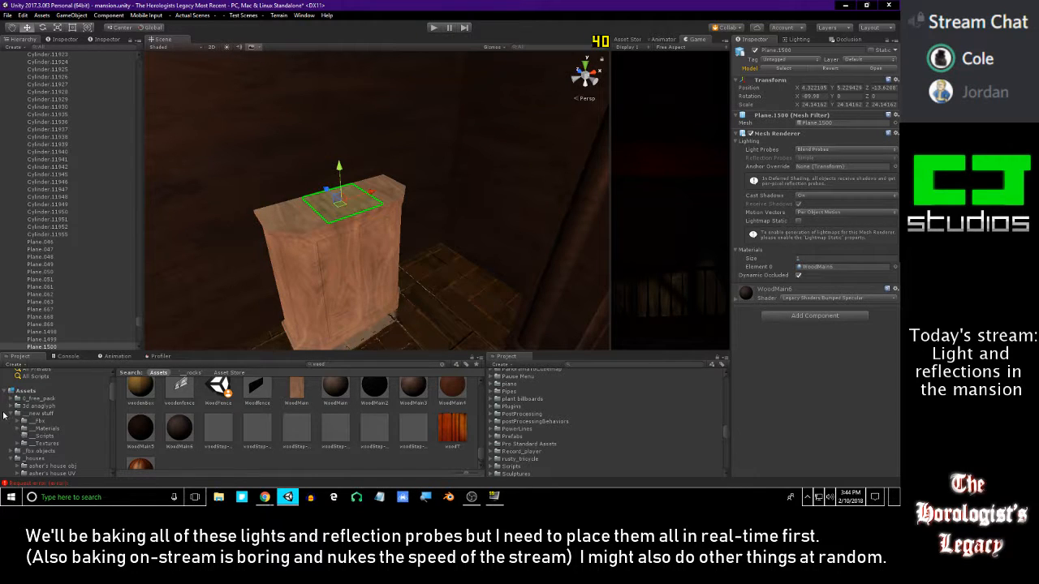
{"action": "left_click", "coordinate": [11, 415]}
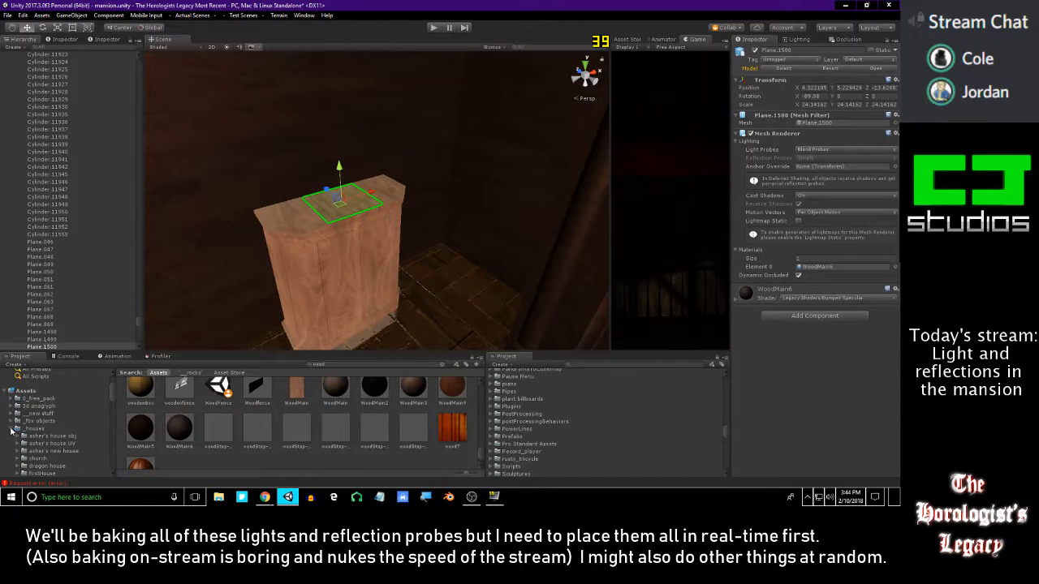
- Look through the _houses folder and its mansion subfolder, and collapse both in the asset tree
{"action": "scroll", "coordinate": [34, 439], "scroll_direction": "down", "scroll_amount": 3}
{"action": "scroll", "coordinate": [34, 440], "scroll_direction": "up", "scroll_amount": 3}
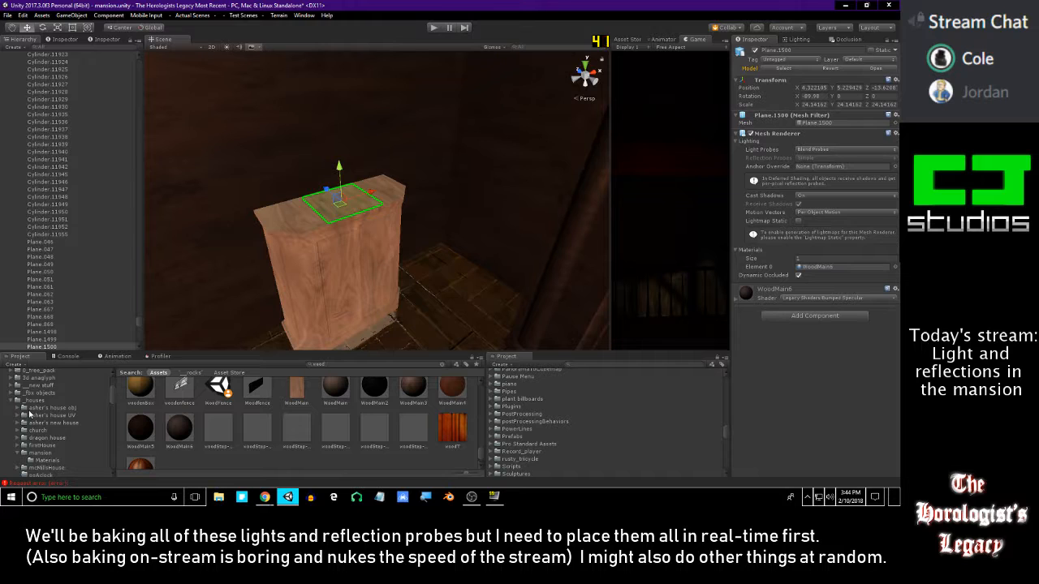
{"action": "scroll", "coordinate": [39, 442], "scroll_direction": "up", "scroll_amount": 1}
{"action": "scroll", "coordinate": [36, 441], "scroll_direction": "down", "scroll_amount": 2}
{"action": "scroll", "coordinate": [33, 441], "scroll_direction": "up", "scroll_amount": 1}
{"action": "left_click", "coordinate": [33, 453]}
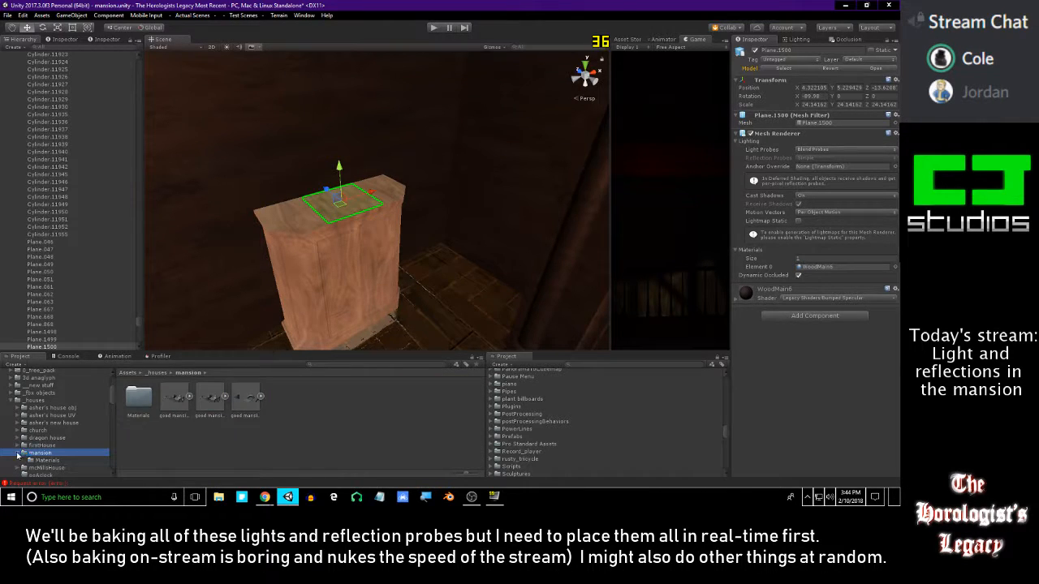
{"action": "left_click", "coordinate": [18, 456]}
{"action": "left_click", "coordinate": [29, 401]}
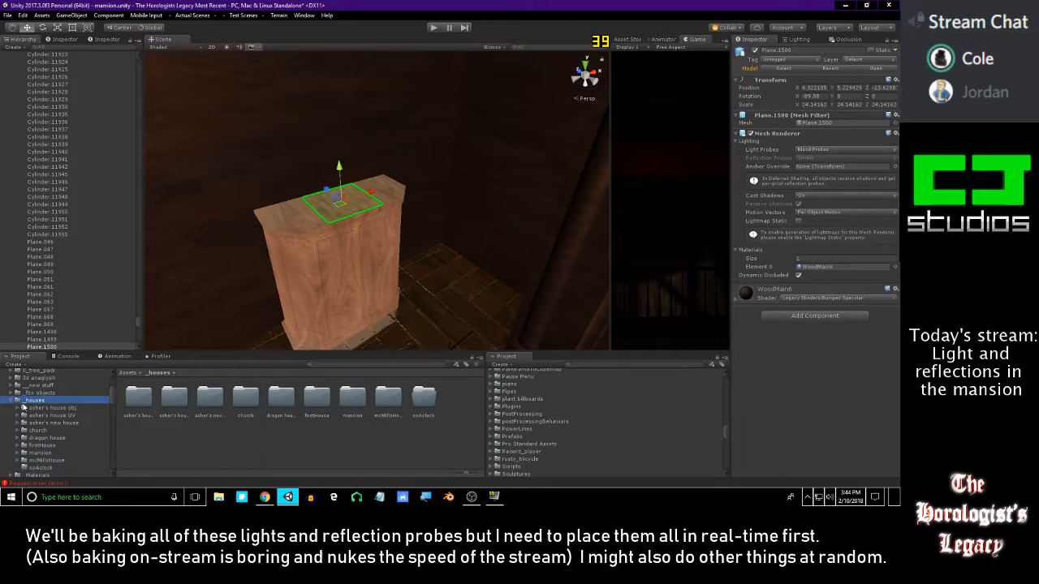
{"action": "left_click", "coordinate": [12, 402]}
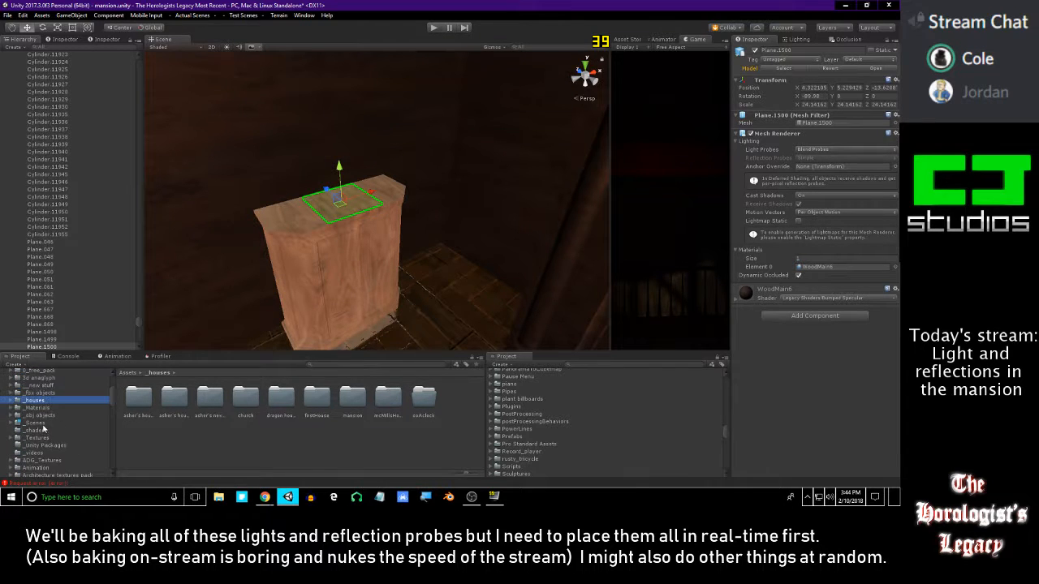
- Look through the contents of the _Scenes folder and examine the cabinet's top panel up close
{"action": "left_click", "coordinate": [39, 423]}
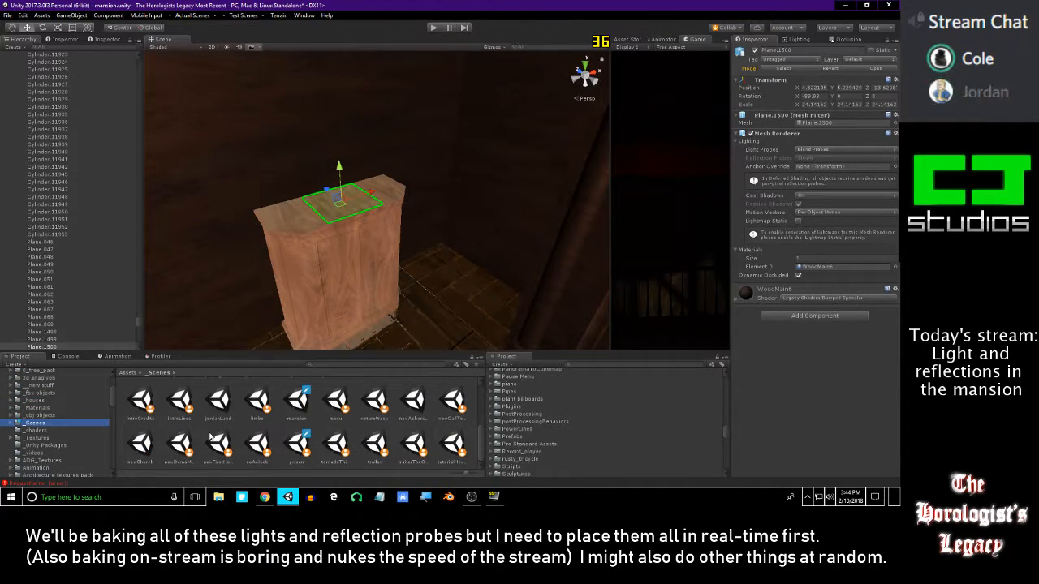
{"action": "scroll", "coordinate": [212, 440], "scroll_direction": "up", "scroll_amount": 3}
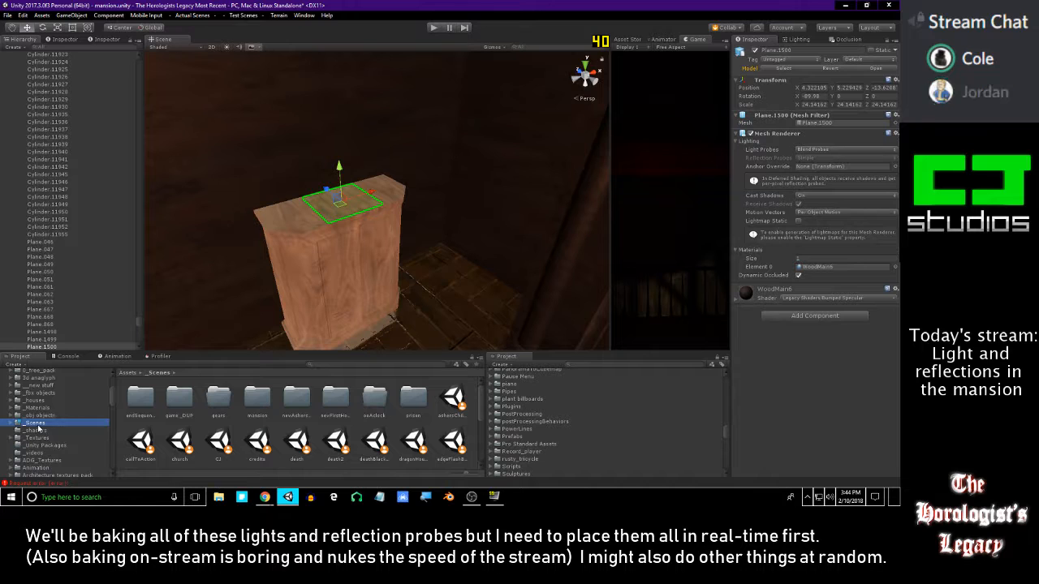
{"action": "scroll", "coordinate": [146, 414], "scroll_direction": "down", "scroll_amount": 2}
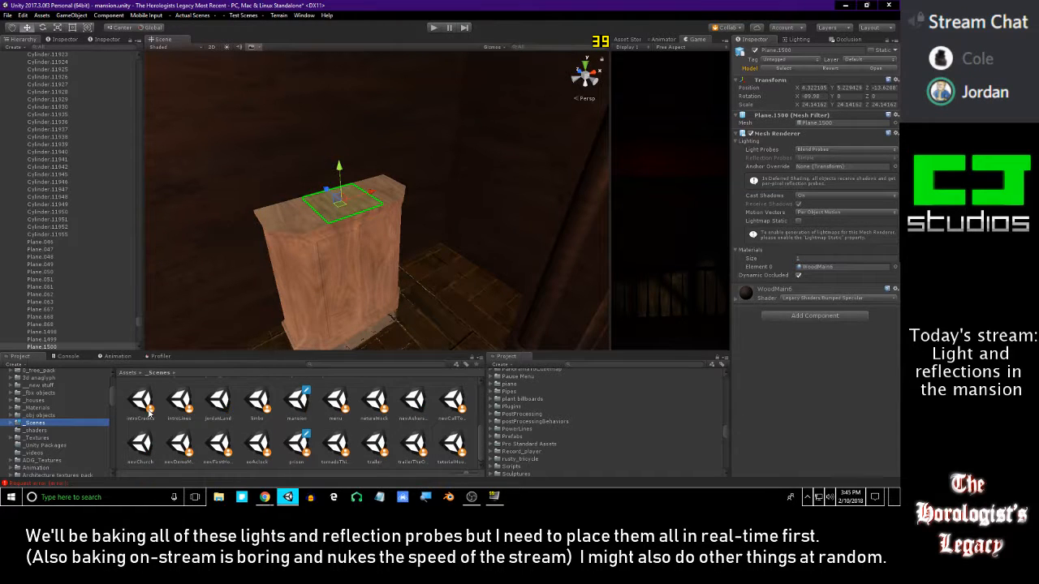
{"action": "scroll", "coordinate": [148, 414], "scroll_direction": "up", "scroll_amount": 2}
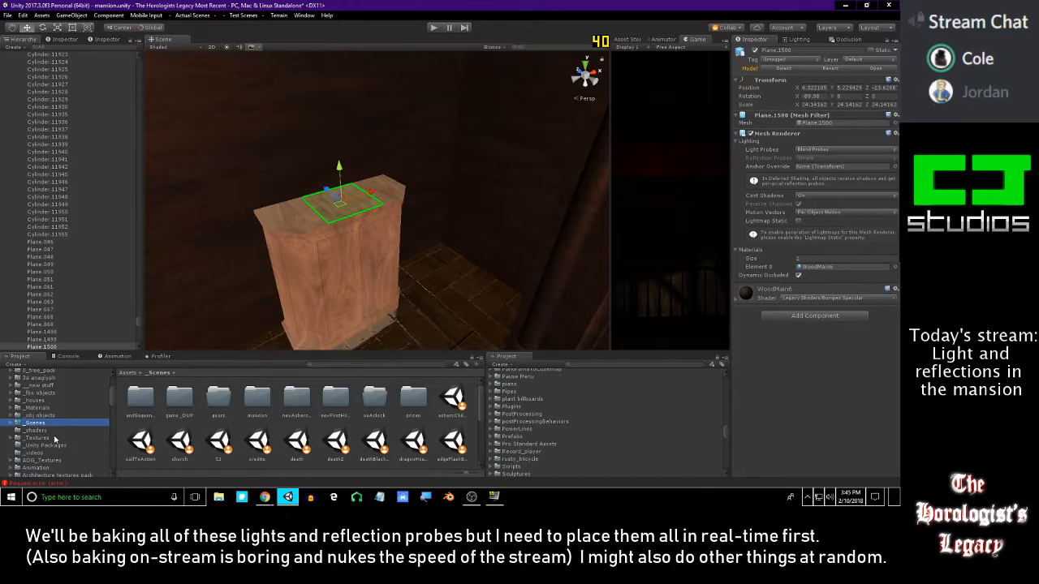
{"action": "right_click_drag", "start_coordinate": [459, 286], "coordinate": [421, 274]}
{"action": "key", "text": "w"}
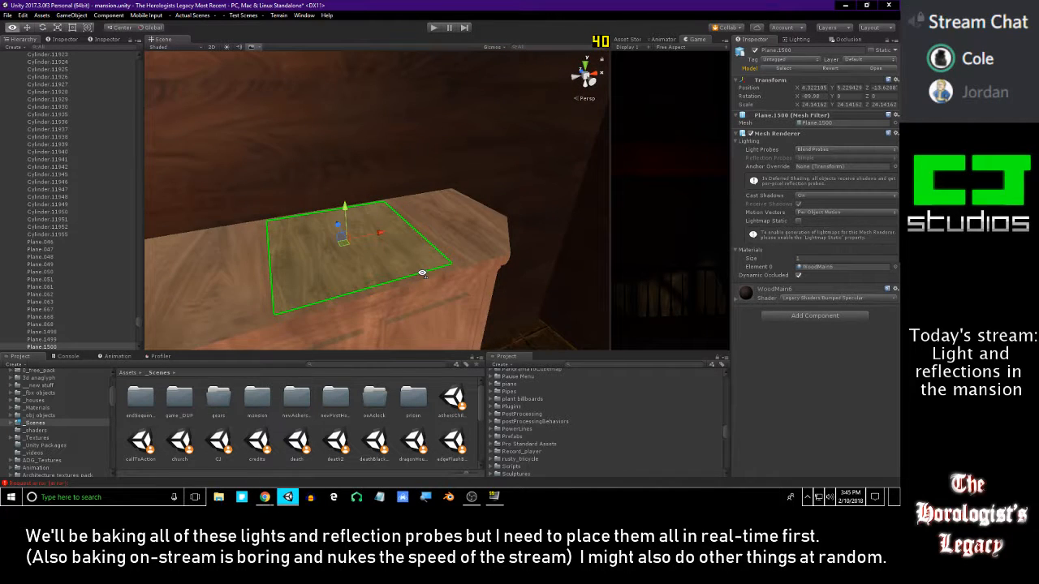
{"action": "scroll", "coordinate": [422, 274], "scroll_direction": "down", "scroll_amount": 3}
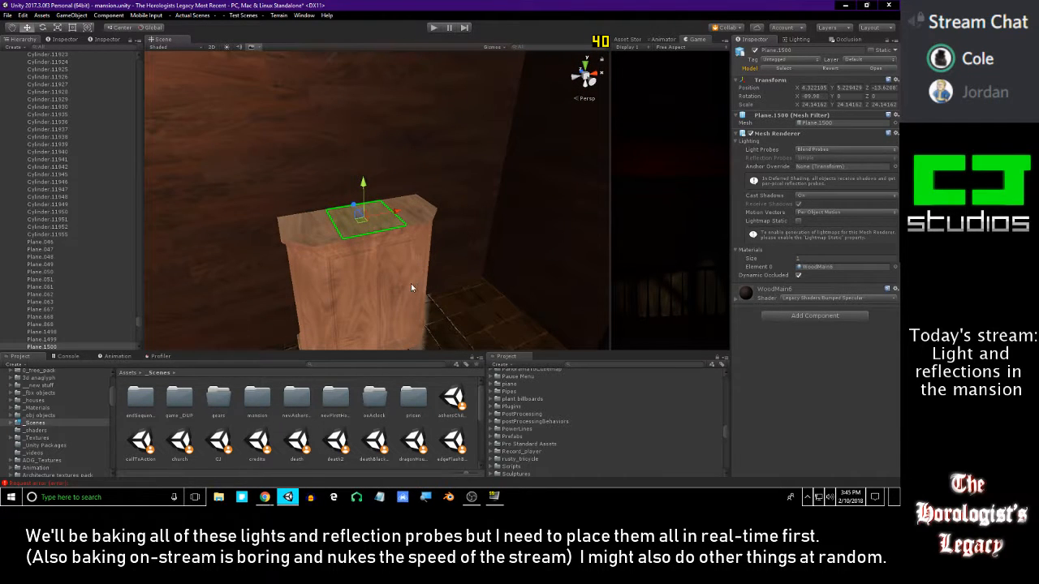
{"action": "scroll", "coordinate": [87, 413], "scroll_direction": "down", "scroll_amount": 10}
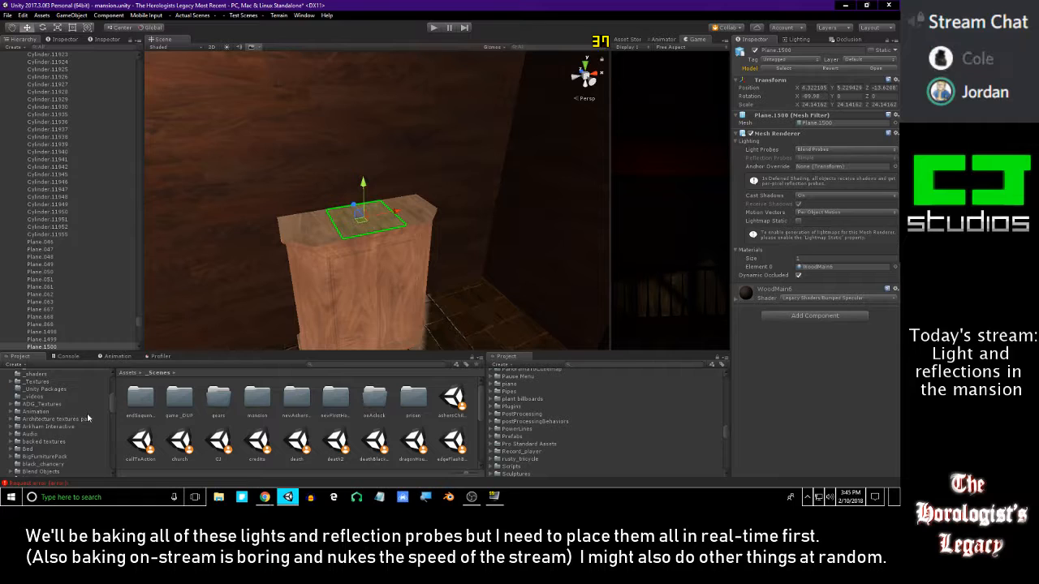
- Search the asset folder tree, including the subfolders of _Materials, for a material for the cabinet's top panel
{"action": "scroll", "coordinate": [16, 404], "scroll_direction": "up", "scroll_amount": 3}
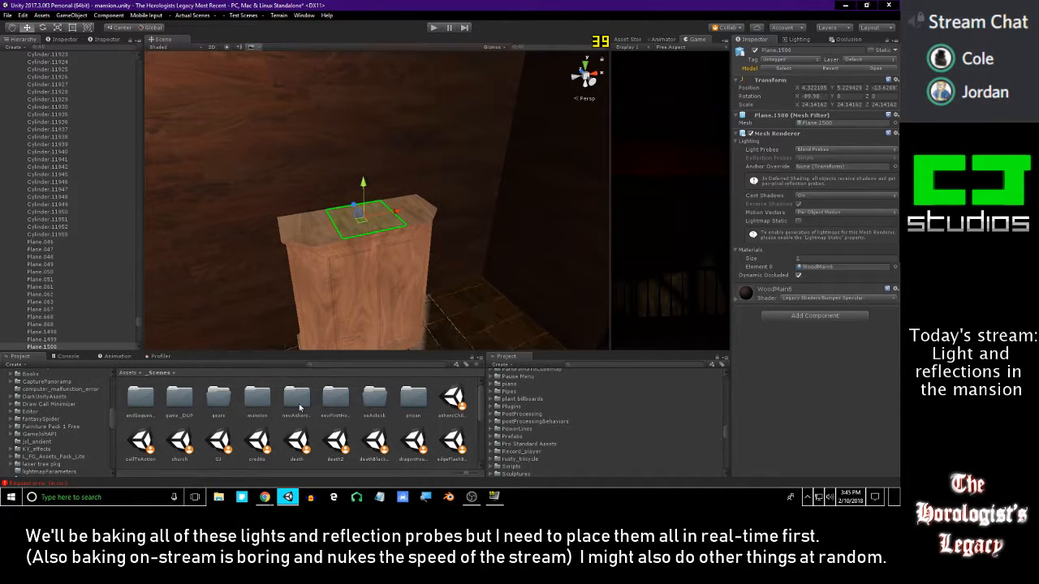
{"action": "scroll", "coordinate": [73, 423], "scroll_direction": "up", "scroll_amount": 5}
{"action": "left_click", "coordinate": [73, 426]}
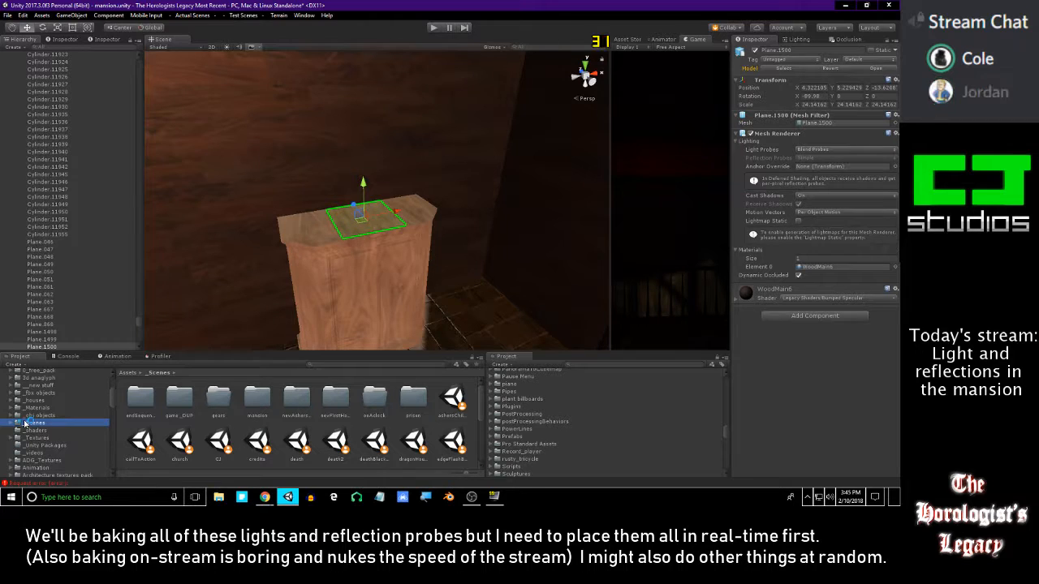
{"action": "scroll", "coordinate": [32, 439], "scroll_direction": "down", "scroll_amount": 10}
{"action": "scroll", "coordinate": [34, 443], "scroll_direction": "down", "scroll_amount": 2}
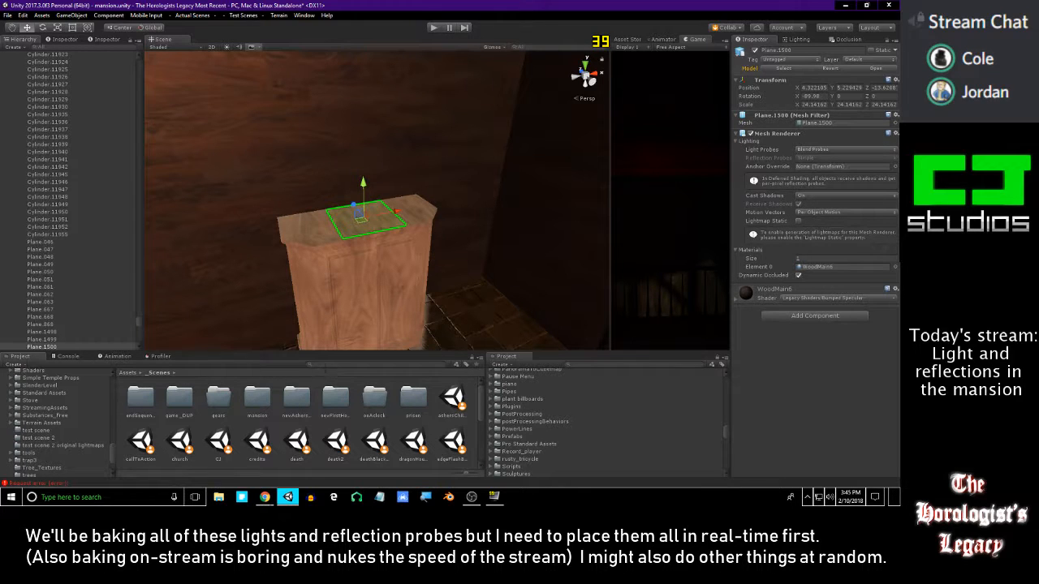
{"action": "scroll", "coordinate": [49, 438], "scroll_direction": "up", "scroll_amount": 15}
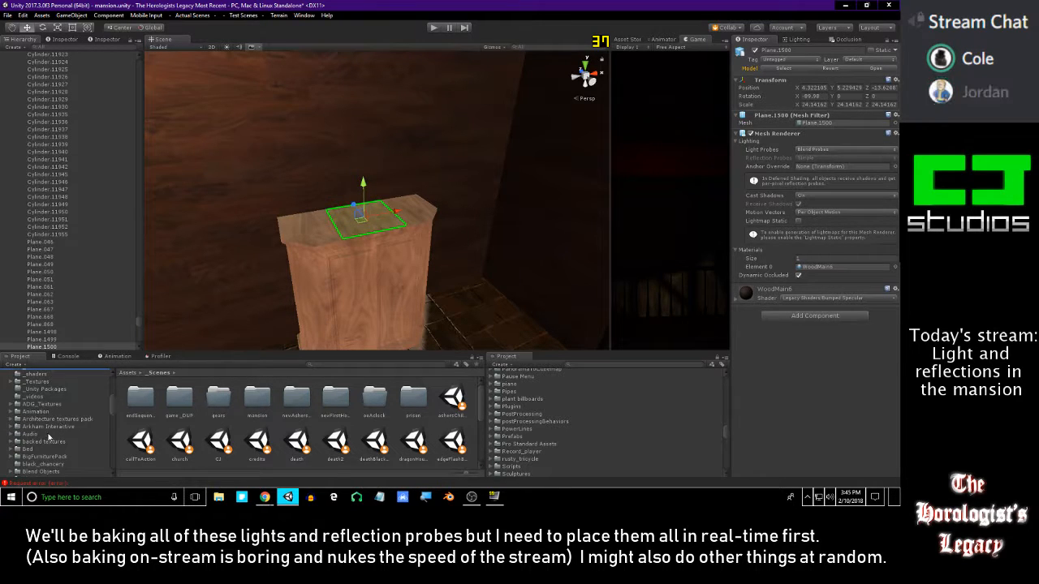
{"action": "scroll", "coordinate": [41, 437], "scroll_direction": "up", "scroll_amount": 5}
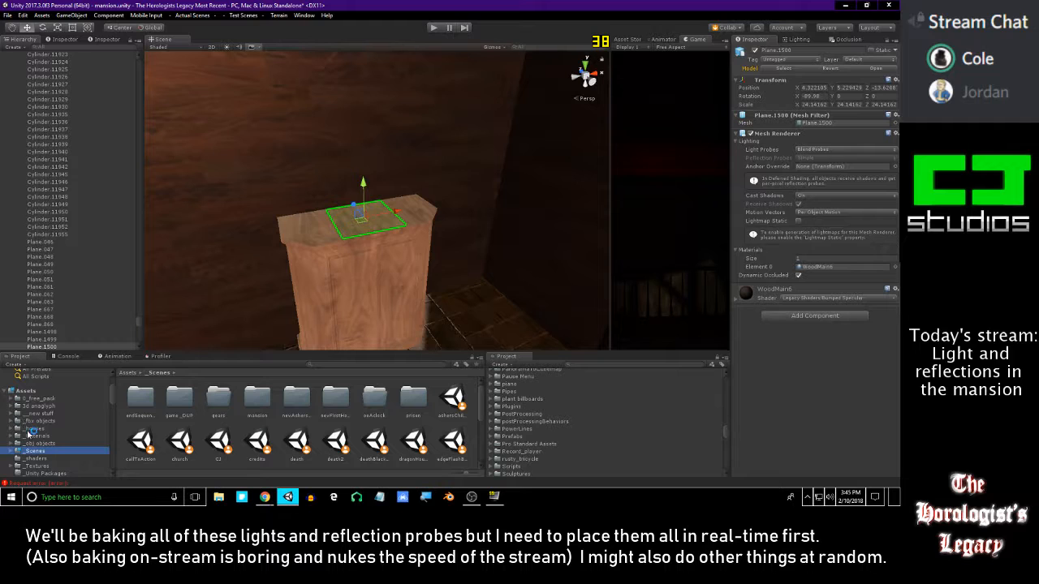
{"action": "left_click", "coordinate": [12, 436]}
{"action": "scroll", "coordinate": [9, 418], "scroll_direction": "down", "scroll_amount": 2}
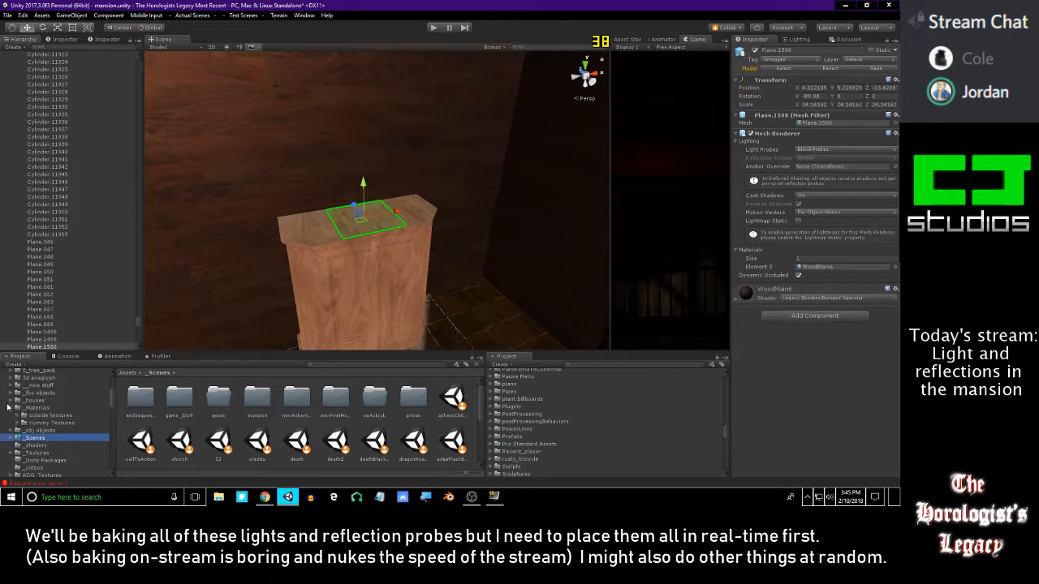
{"action": "left_click", "coordinate": [11, 408]}
- Open the __Cloth folder under __new stuff > __Materials, collapsing the __Wood and __Organic folders on the way
{"action": "left_click", "coordinate": [13, 388]}
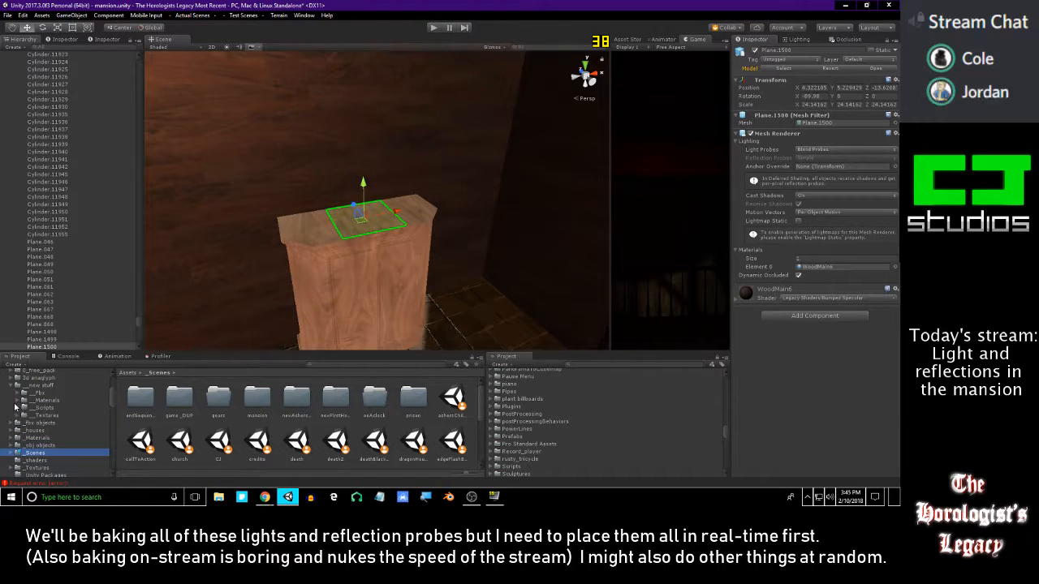
{"action": "left_click", "coordinate": [23, 401]}
{"action": "scroll", "coordinate": [63, 439], "scroll_direction": "down", "scroll_amount": 3}
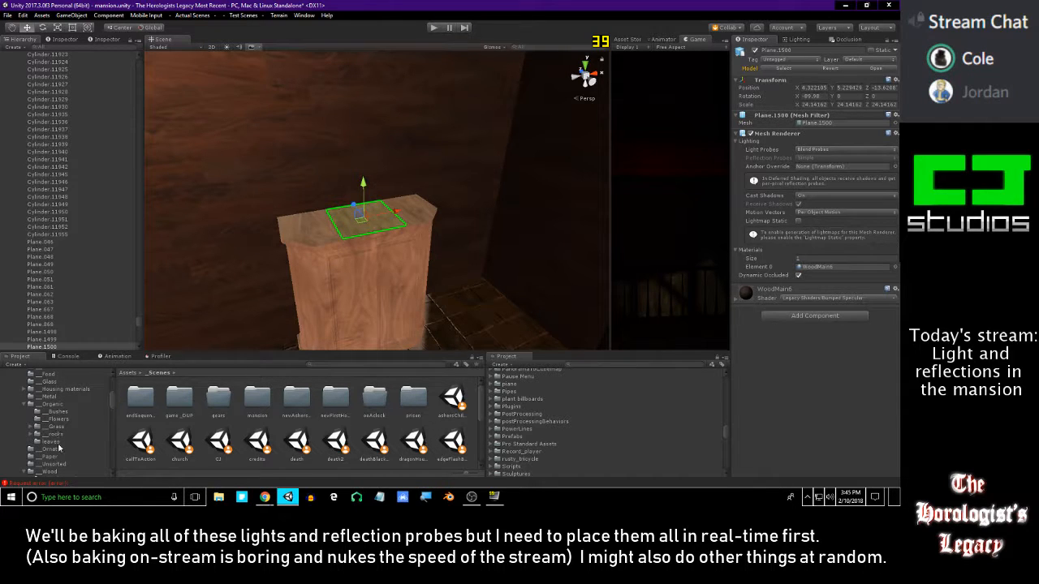
{"action": "scroll", "coordinate": [60, 448], "scroll_direction": "down", "scroll_amount": 2}
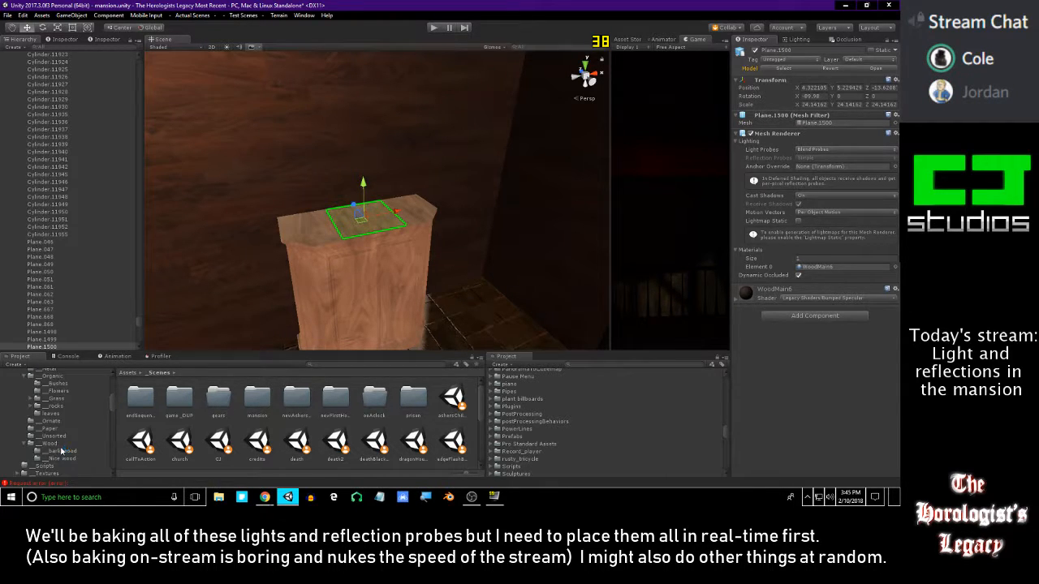
{"action": "left_click", "coordinate": [25, 445]}
{"action": "scroll", "coordinate": [49, 454], "scroll_direction": "up", "scroll_amount": 2}
{"action": "scroll", "coordinate": [54, 459], "scroll_direction": "up", "scroll_amount": 2}
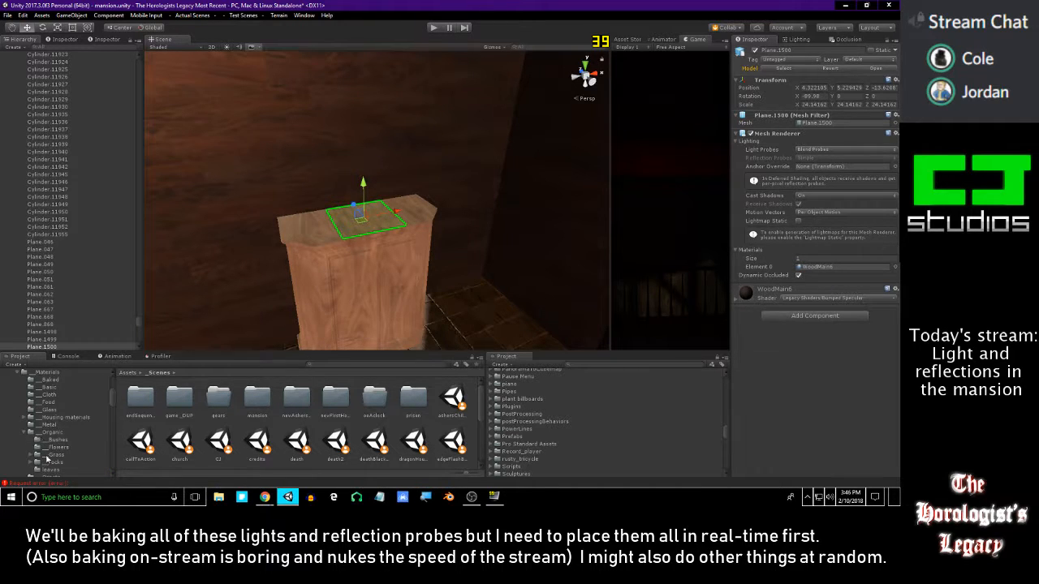
{"action": "left_click", "coordinate": [21, 435]}
{"action": "left_click", "coordinate": [21, 435]}
{"action": "scroll", "coordinate": [57, 455], "scroll_direction": "up", "scroll_amount": 2}
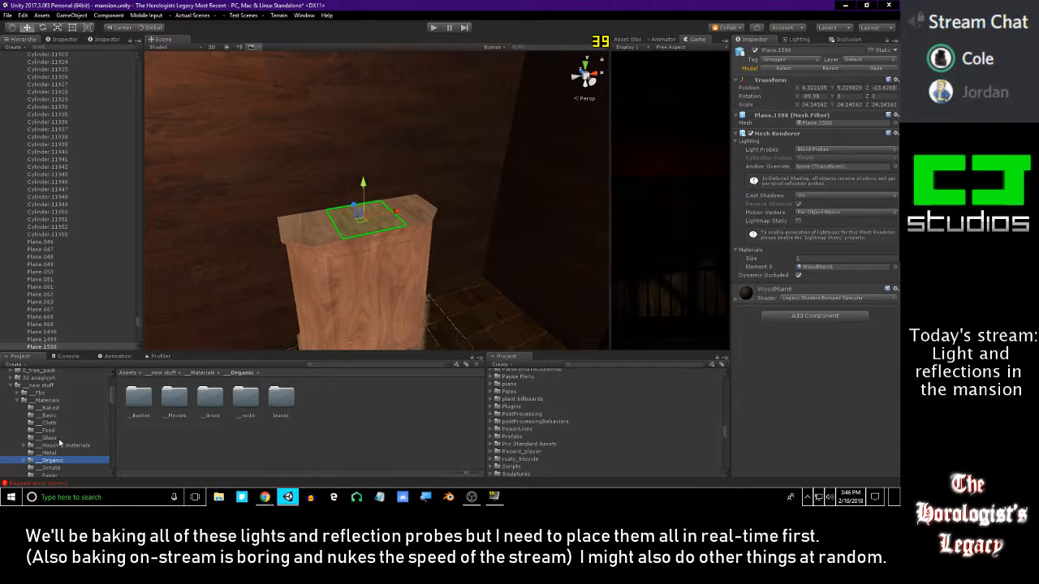
{"action": "left_click", "coordinate": [47, 423]}
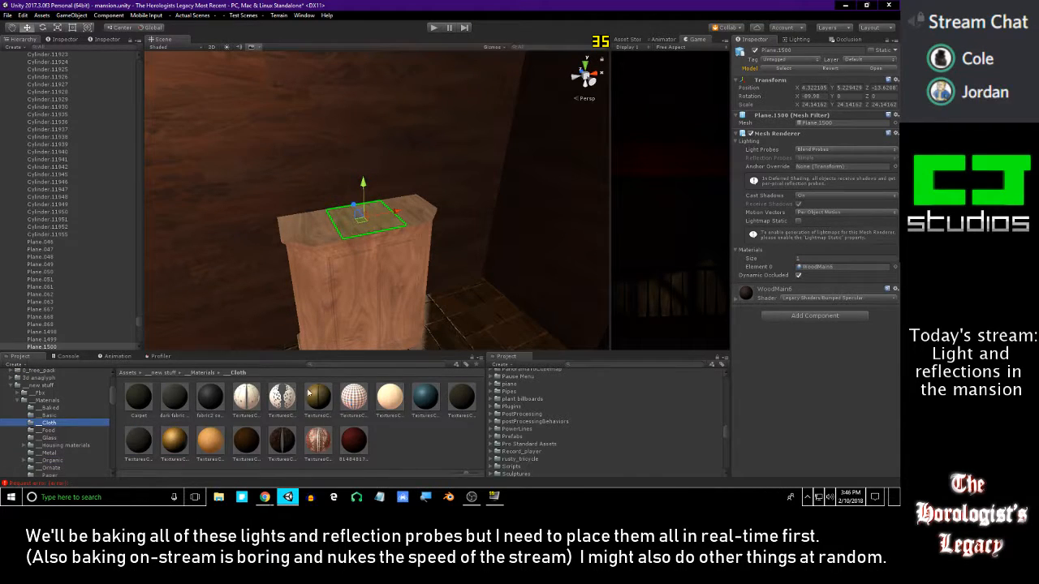
- Apply the square lace material TexturesCom_FabricLaceTrims0188_M1 to the plane on the cabinet's top, replacing a trial of the round lace material
{"action": "right_click_drag", "start_coordinate": [314, 313], "coordinate": [320, 308]}
{"action": "key", "text": "w"}
{"action": "key", "text": "f"}
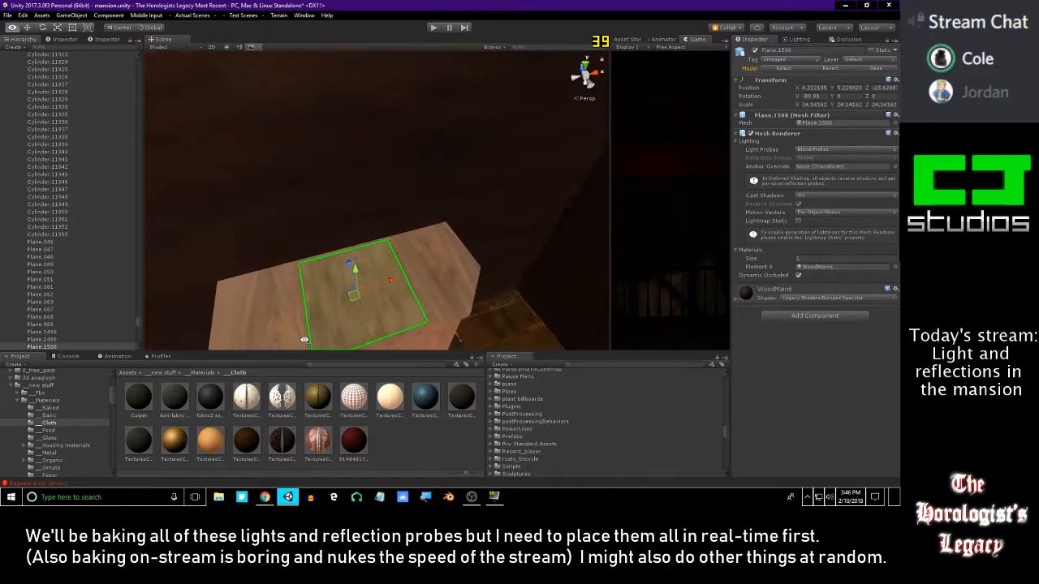
{"action": "left_click_drag", "start_coordinate": [282, 397], "coordinate": [369, 268]}
{"action": "scroll", "coordinate": [372, 271], "scroll_direction": "up", "scroll_amount": 3}
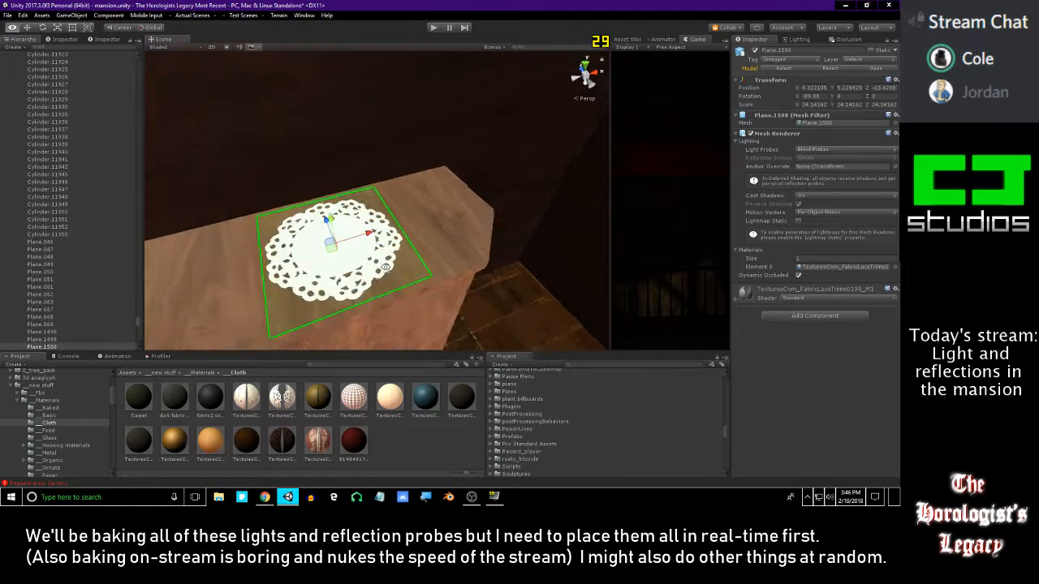
{"action": "left_click_drag", "start_coordinate": [247, 396], "coordinate": [349, 259]}
{"action": "right_click_drag", "start_coordinate": [349, 260], "coordinate": [289, 280]}
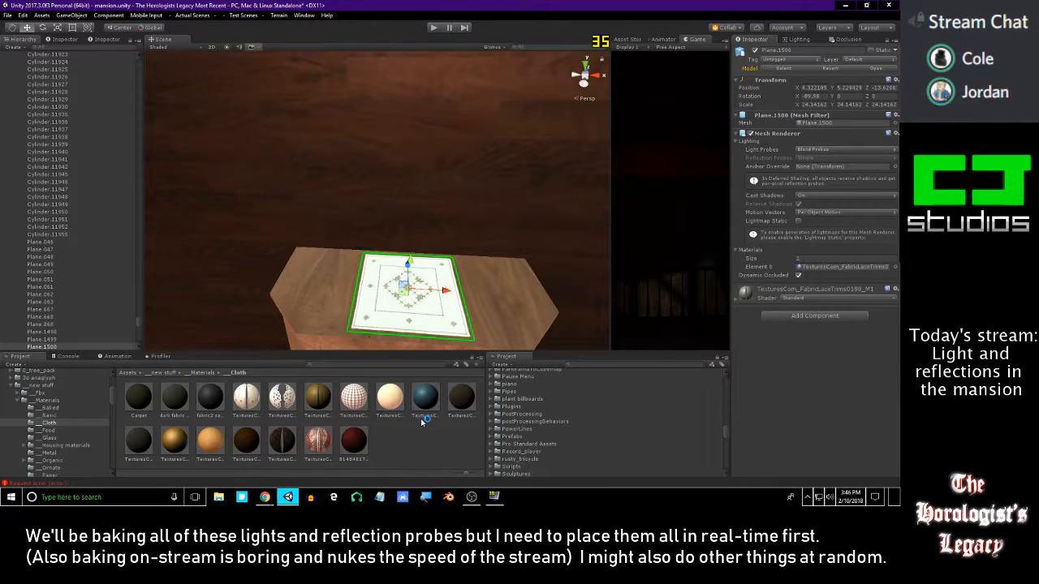
- Apply the square lace cloth material to the back of the red armchair beside the small wooden table
{"action": "left_click", "coordinate": [381, 268]}
{"action": "right_click_drag", "start_coordinate": [381, 267], "coordinate": [232, 247]}
{"action": "right_click_drag", "start_coordinate": [239, 257], "coordinate": [183, 285]}
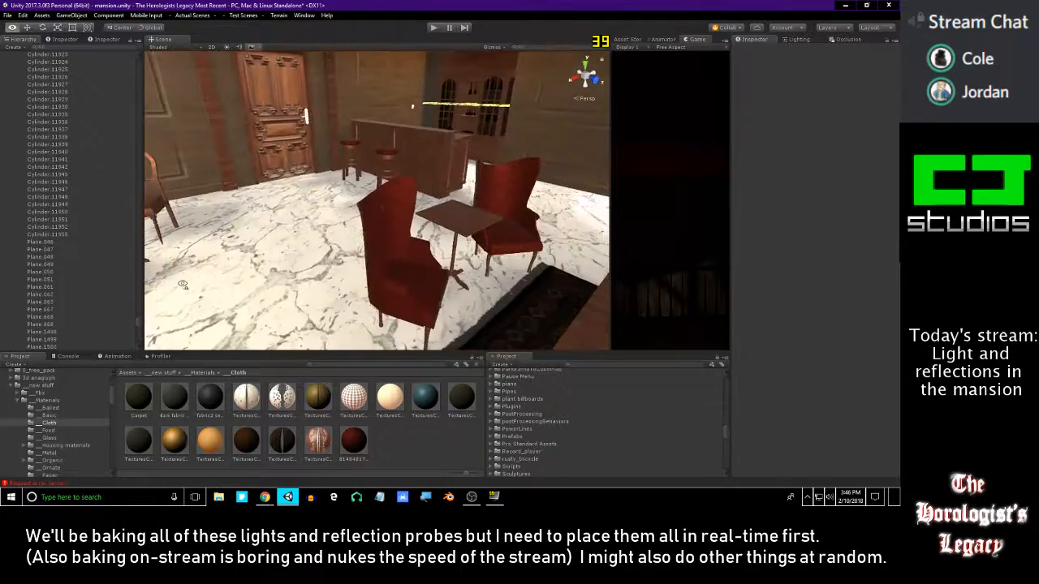
{"action": "right_click_drag", "start_coordinate": [294, 282], "coordinate": [258, 295]}
{"action": "left_click_drag", "start_coordinate": [257, 391], "coordinate": [278, 239]}
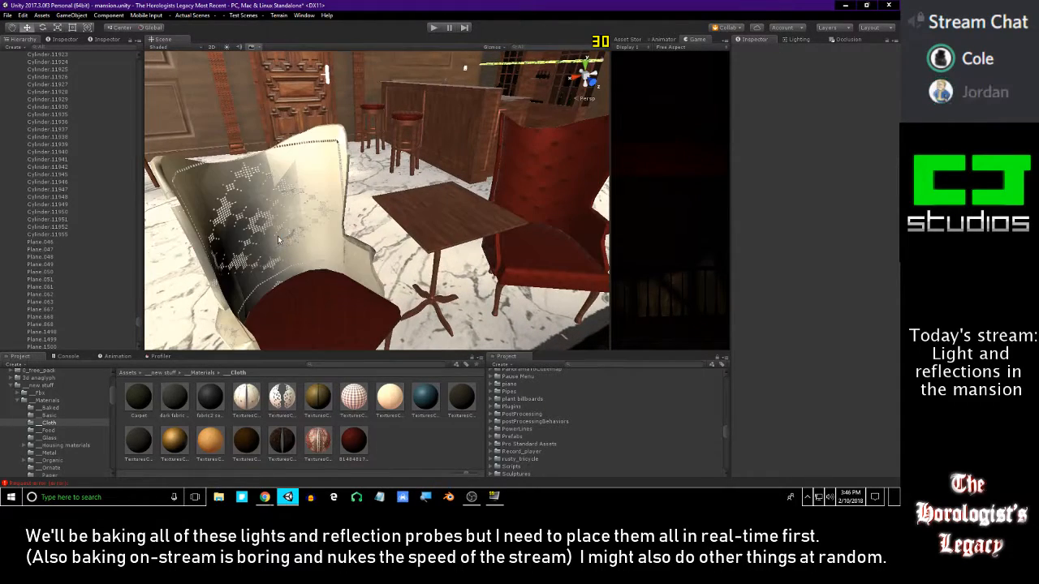
- Undo the lace on the red armchair and apply the red patterned rug fabric from the __Cloth materials instead
{"action": "key", "text": "ctrl+z"}
{"action": "right_click_drag", "start_coordinate": [291, 276], "coordinate": [333, 280]}
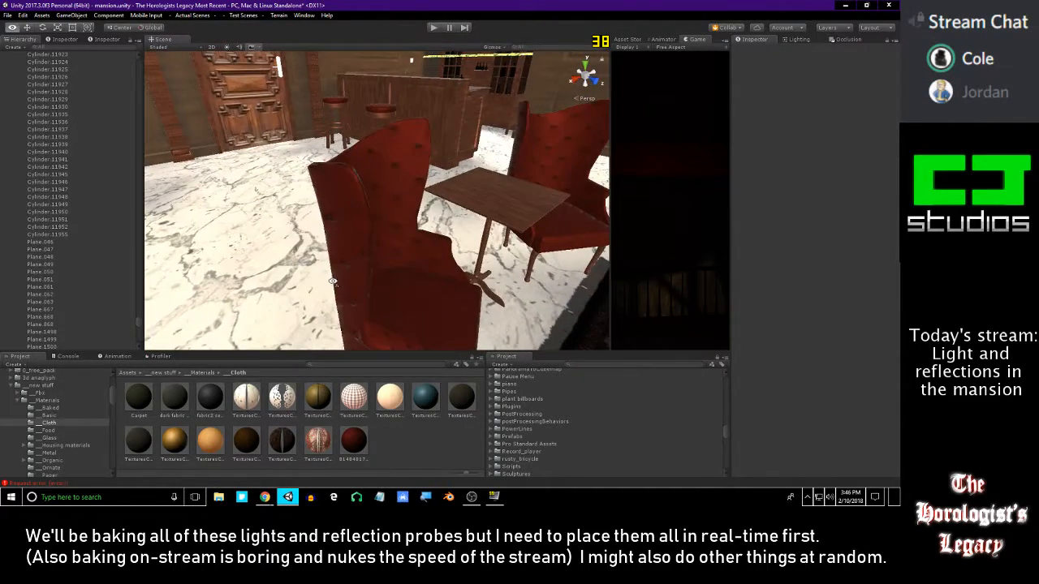
{"action": "right_click_drag", "start_coordinate": [330, 346], "coordinate": [306, 419]}
{"action": "left_click_drag", "start_coordinate": [316, 446], "coordinate": [251, 199]}
{"action": "right_click_drag", "start_coordinate": [256, 244], "coordinate": [221, 231]}
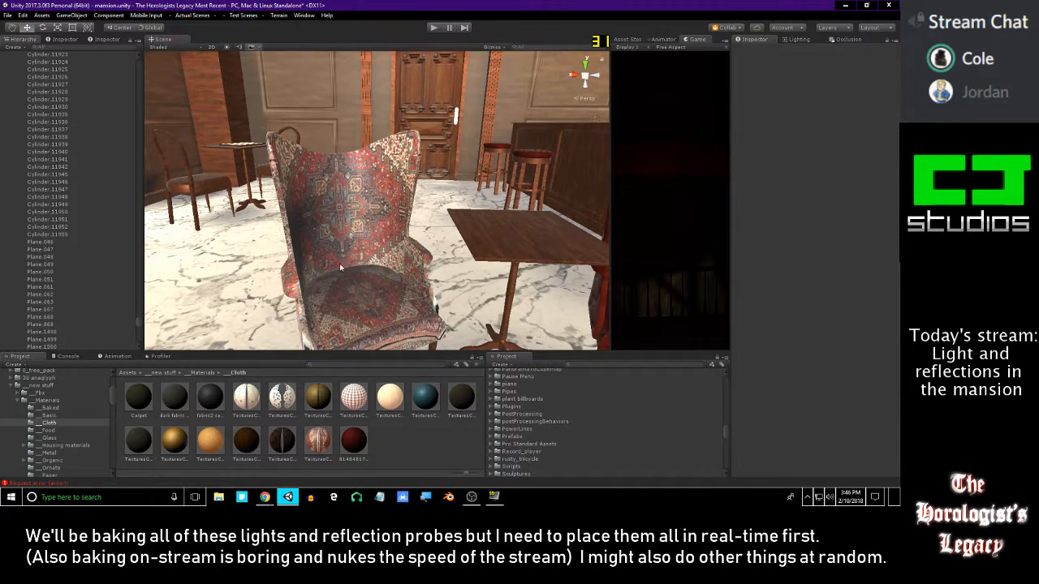
- Apply the red patterned rug fabric to both bar stool seats, undoing a trial of the dark patterned cloth on one of them
{"action": "key", "text": "d"}
{"action": "right_click_drag", "start_coordinate": [322, 279], "coordinate": [285, 363]}
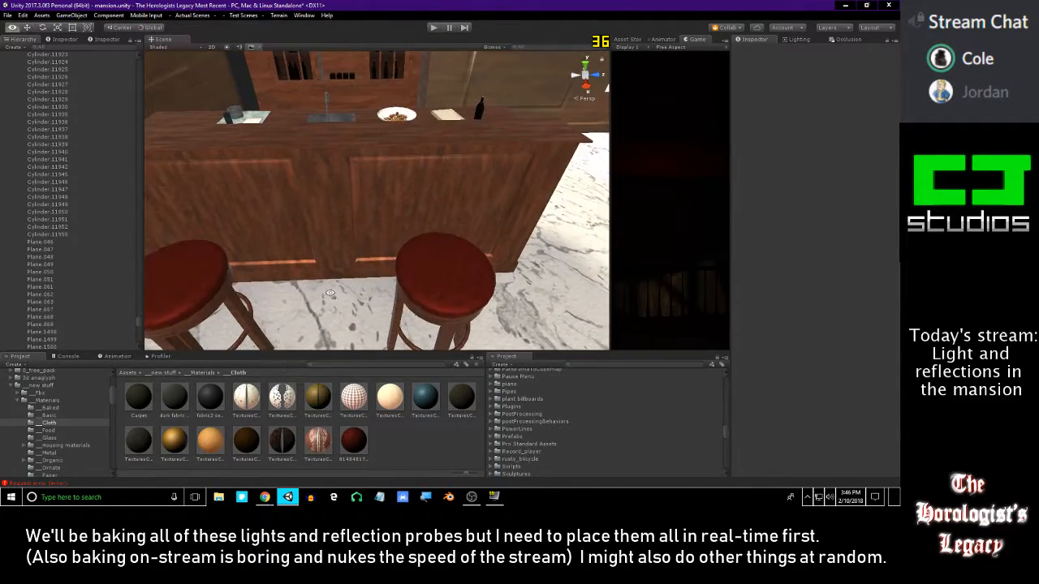
{"action": "right_click_drag", "start_coordinate": [330, 292], "coordinate": [324, 328]}
{"action": "left_click_drag", "start_coordinate": [317, 441], "coordinate": [454, 234]}
{"action": "right_click_drag", "start_coordinate": [454, 234], "coordinate": [443, 256]}
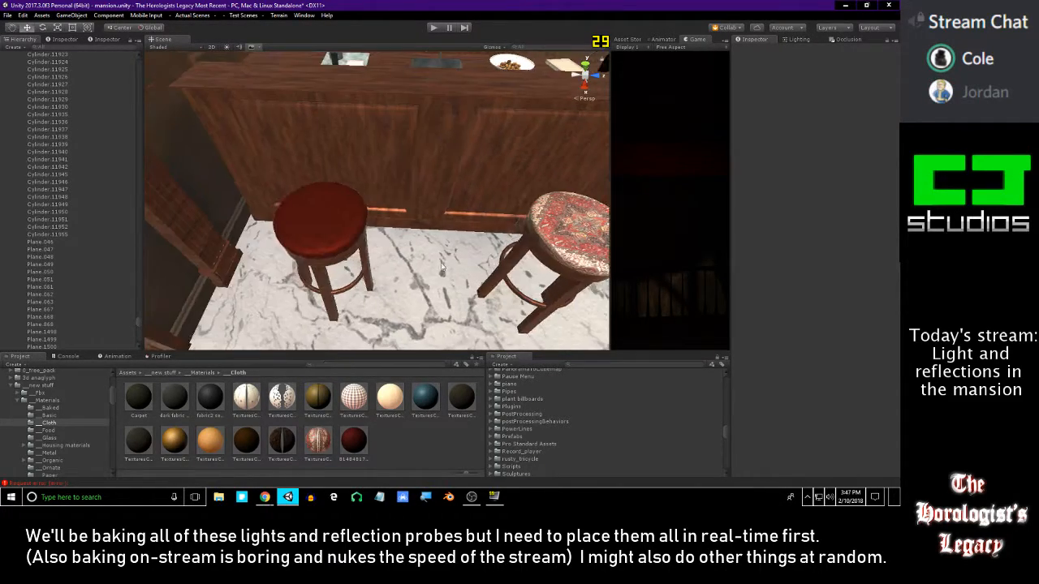
{"action": "right_click_drag", "start_coordinate": [329, 226], "coordinate": [354, 247]}
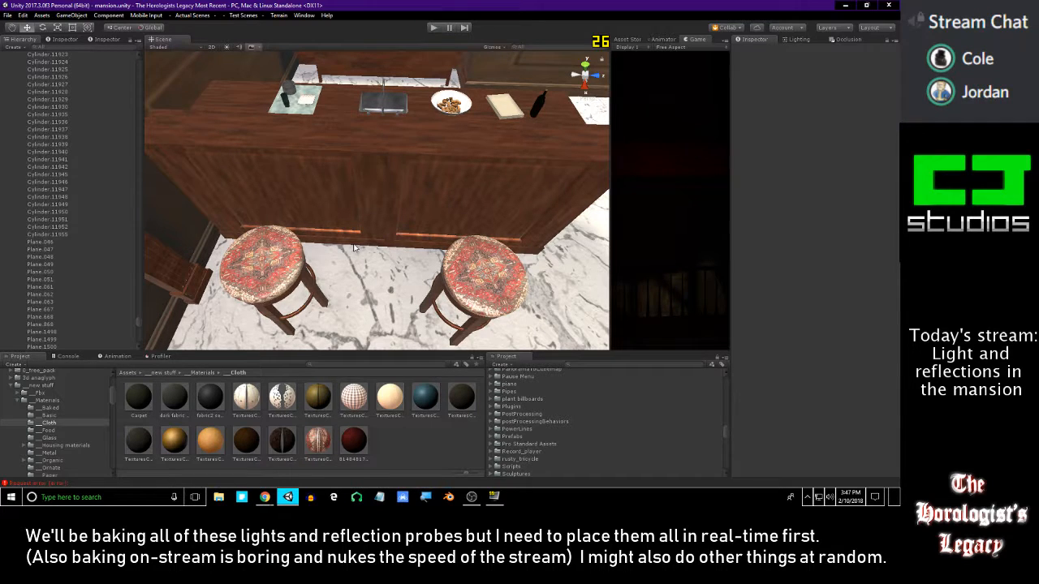
{"action": "left_click_drag", "start_coordinate": [285, 409], "coordinate": [408, 258]}
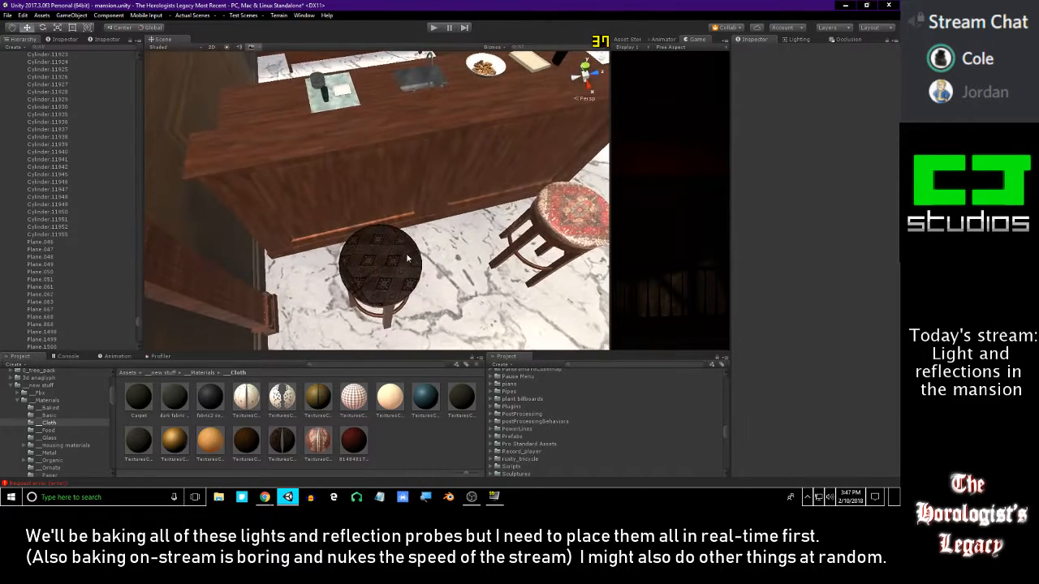
{"action": "left_click_drag", "start_coordinate": [269, 277], "coordinate": [281, 243], "text": "alt"}
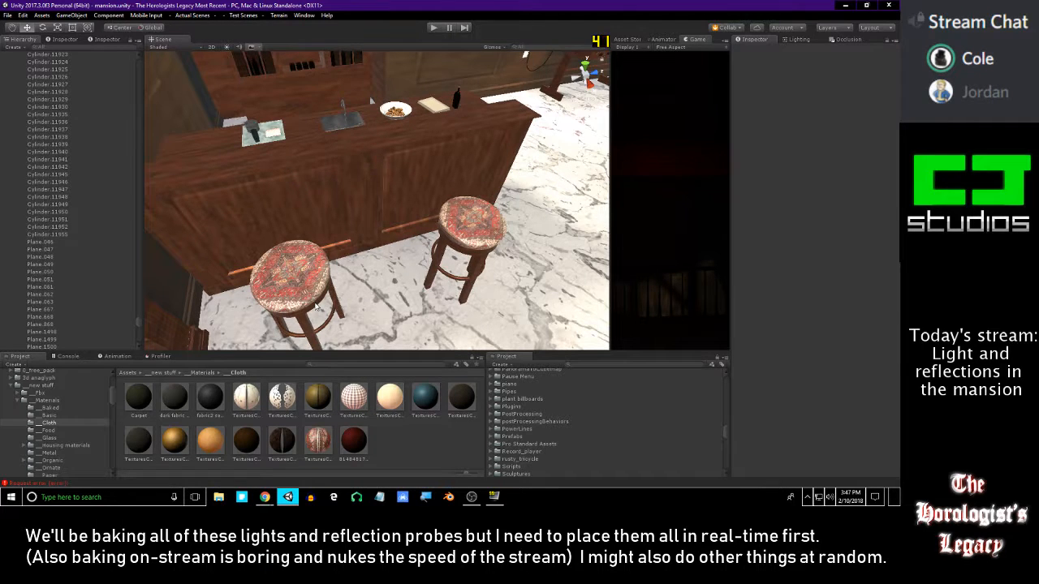
- Apply the red patterned rug fabric to the seats of both wooden chairs at the chessboard table
{"action": "right_click_drag", "start_coordinate": [331, 302], "coordinate": [461, 335]}
{"action": "key", "text": "a"}
{"action": "key", "text": "w"}
{"action": "key", "text": "s"}
{"action": "key", "text": "w"}
{"action": "key", "text": "w"}
{"action": "key", "text": "s"}
{"action": "key", "text": "w"}
{"action": "right_click_drag", "start_coordinate": [381, 307], "coordinate": [354, 325]}
{"action": "key", "text": "s"}
{"action": "left_click_drag", "start_coordinate": [317, 441], "coordinate": [288, 277]}
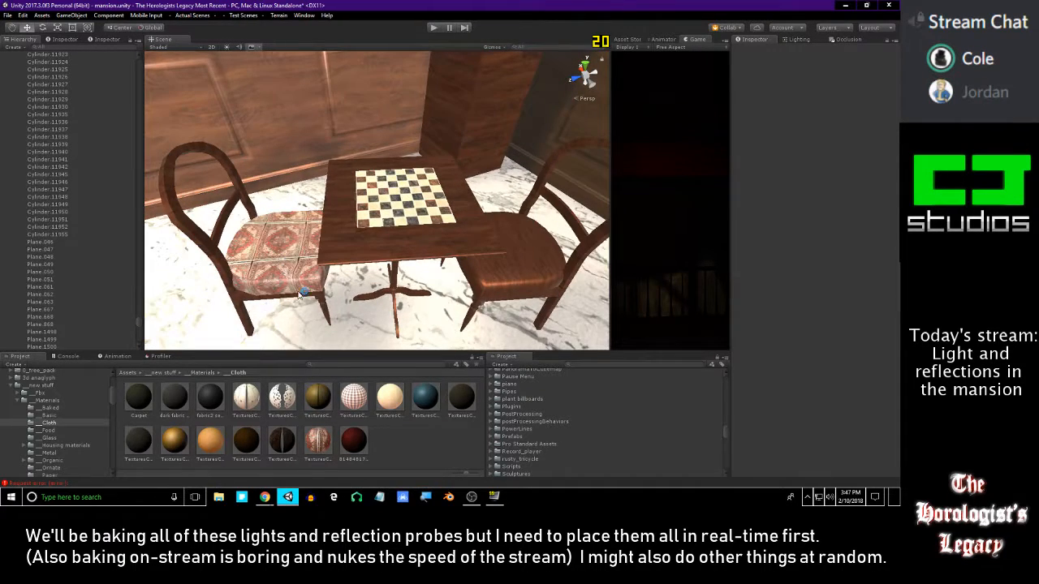
{"action": "left_click_drag", "start_coordinate": [321, 442], "coordinate": [490, 254]}
{"action": "right_click_drag", "start_coordinate": [513, 272], "coordinate": [334, 230]}
{"action": "key", "text": "s"}
{"action": "key", "text": "w"}
{"action": "key", "text": "w"}
{"action": "key", "text": "s"}
{"action": "key", "text": "w"}
{"action": "key", "text": "s"}
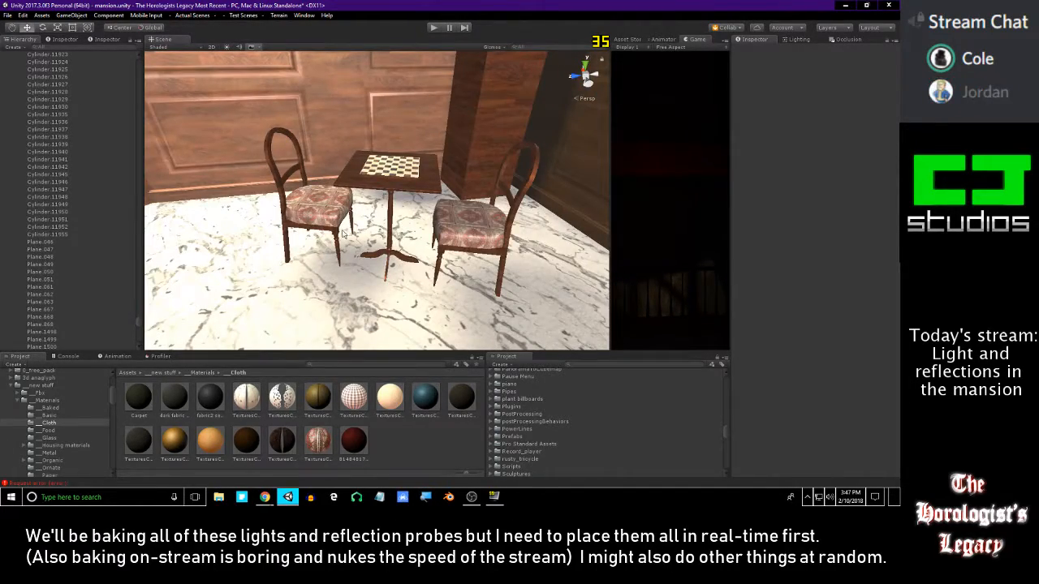
- Examine the lighting in the mansion's hallways, the red bedroom and the dark rooms beyond it
{"action": "key", "text": "s"}
{"action": "right_click_drag", "start_coordinate": [354, 225], "coordinate": [538, 271]}
{"action": "key", "text": "w"}
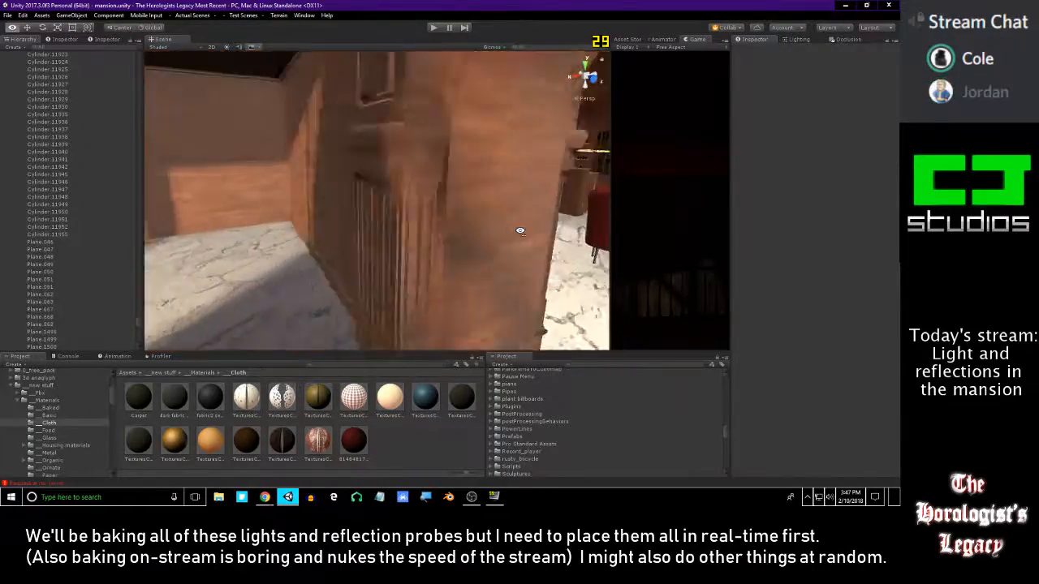
{"action": "key", "text": "w"}
{"action": "right_click_drag", "start_coordinate": [432, 235], "coordinate": [89, 243]}
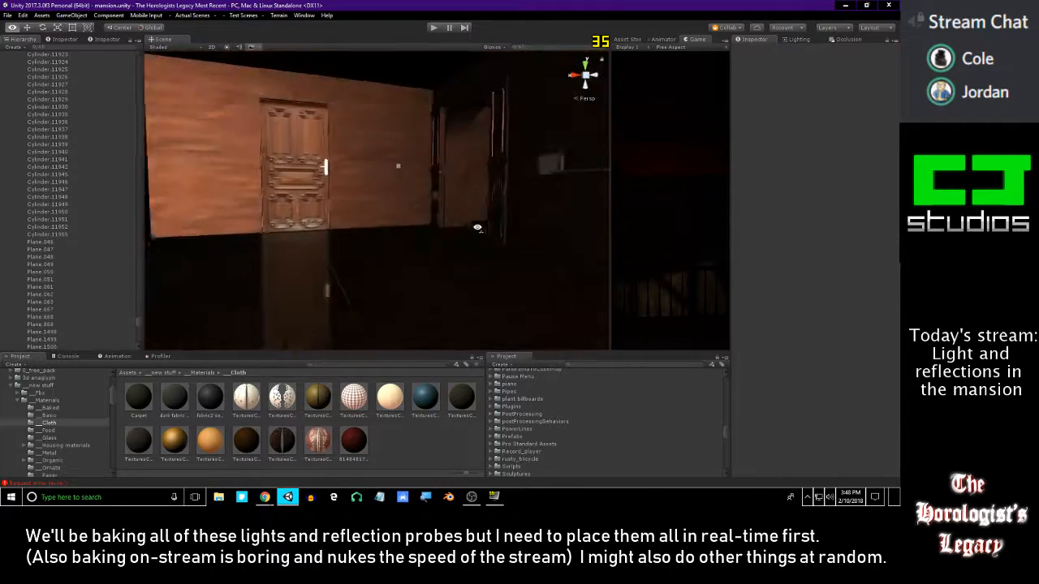
{"action": "right_click_drag", "start_coordinate": [484, 240], "coordinate": [285, 72]}
{"action": "right_click_drag", "start_coordinate": [226, 50], "coordinate": [379, 196]}
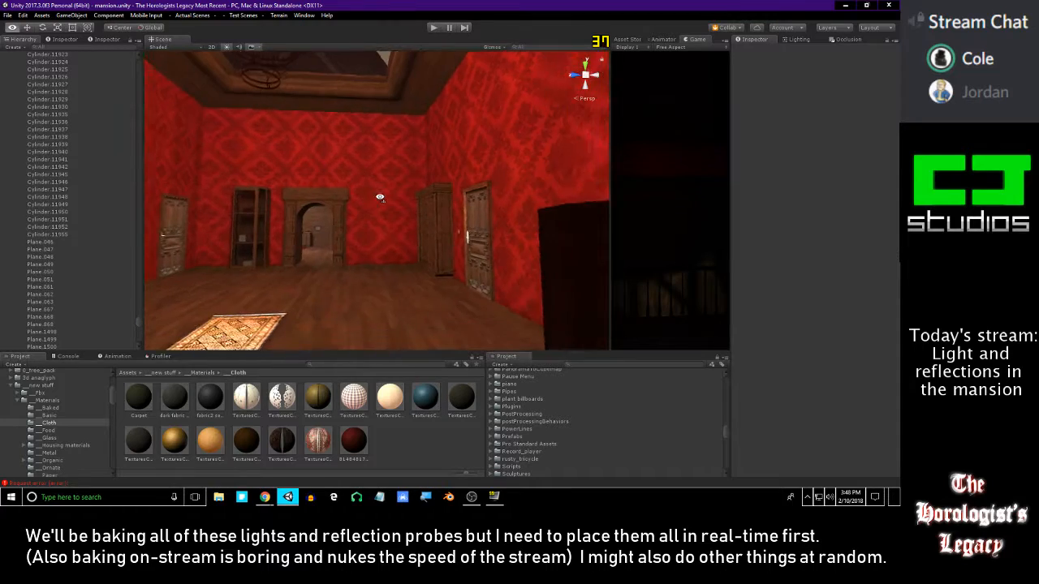
{"action": "right_click_drag", "start_coordinate": [487, 224], "coordinate": [378, 230]}
{"action": "right_click_drag", "start_coordinate": [457, 234], "coordinate": [548, 243]}
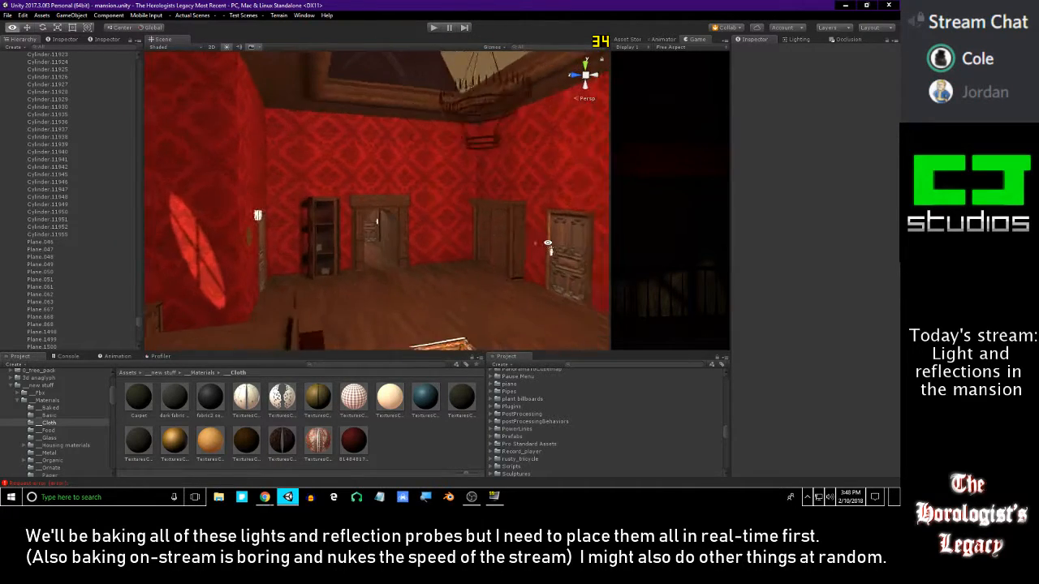
{"action": "right_click_drag", "start_coordinate": [548, 243], "coordinate": [422, 231]}
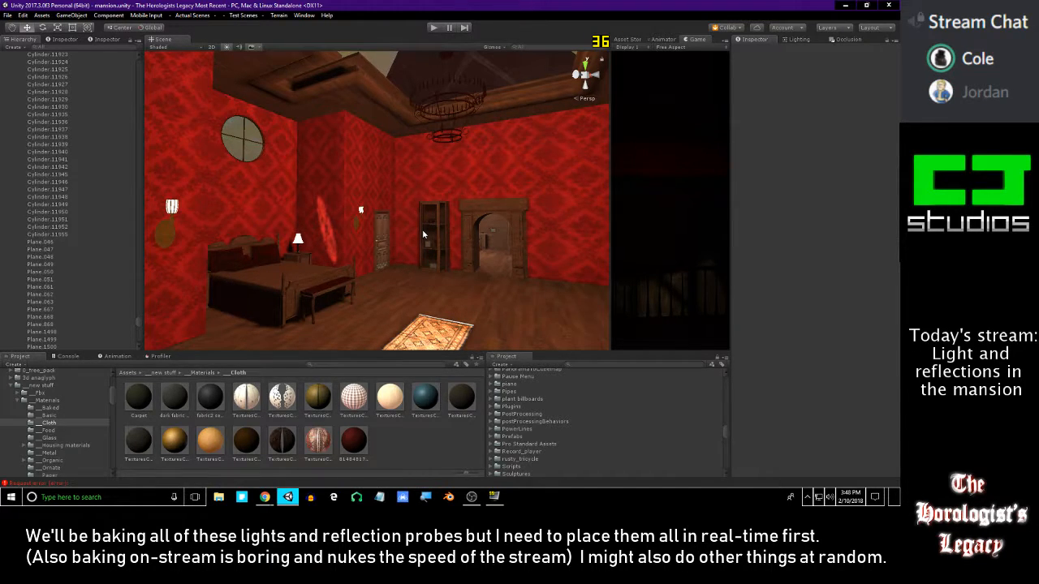
{"action": "mouse_move", "coordinate": [310, 236]}
{"action": "right_mouse_down"}
{"action": "mouse_move", "coordinate": [338, 248]}
{"action": "mouse_move", "coordinate": [339, 288]}
{"action": "mouse_move", "coordinate": [394, 257]}
{"action": "mouse_move", "coordinate": [396, 203]}
{"action": "mouse_move", "coordinate": [340, 249]}
{"action": "mouse_move", "coordinate": [428, 186]}
{"action": "mouse_move", "coordinate": [280, 205]}
{"action": "mouse_move", "coordinate": [443, 183]}
{"action": "mouse_move", "coordinate": [286, 181]}
{"action": "mouse_move", "coordinate": [482, 175]}
{"action": "mouse_move", "coordinate": [492, 235]}
{"action": "mouse_move", "coordinate": [480, 254]}
{"action": "mouse_move", "coordinate": [546, 196]}
{"action": "mouse_move", "coordinate": [558, 208]}
{"action": "mouse_move", "coordinate": [408, 186]}
{"action": "mouse_move", "coordinate": [373, 195]}
{"action": "mouse_move", "coordinate": [516, 203]}
{"action": "mouse_move", "coordinate": [486, 231]}
{"action": "mouse_move", "coordinate": [525, 234]}
{"action": "mouse_move", "coordinate": [487, 219]}
{"action": "mouse_move", "coordinate": [512, 153]}
{"action": "mouse_move", "coordinate": [366, 193]}
{"action": "mouse_move", "coordinate": [460, 160]}
{"action": "mouse_move", "coordinate": [462, 148]}
{"action": "right_mouse_up"}
{"action": "right_click_drag", "start_coordinate": [536, 156], "coordinate": [401, 166]}
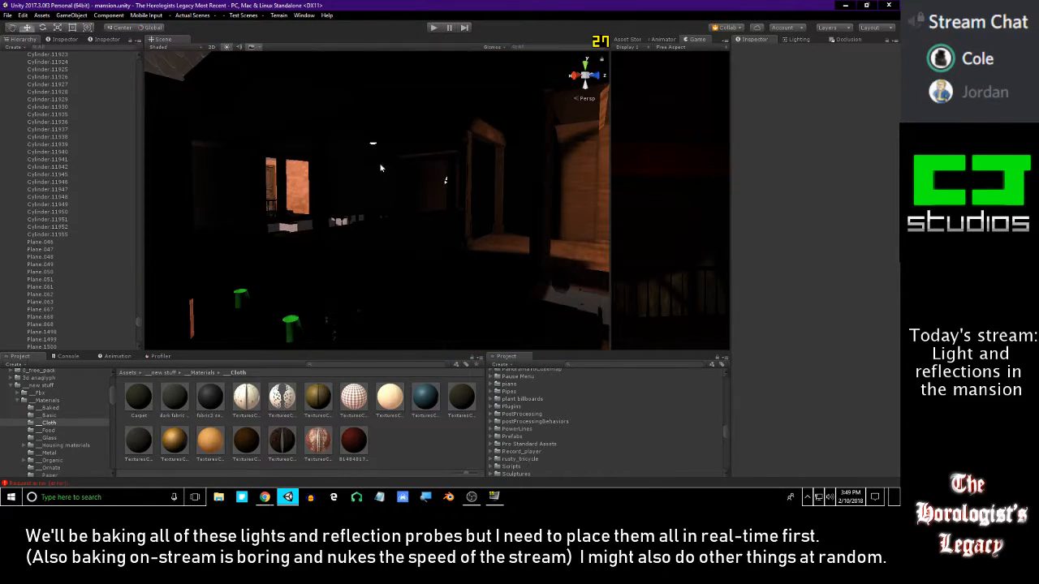
{"action": "right_click_drag", "start_coordinate": [470, 160], "coordinate": [464, 155]}
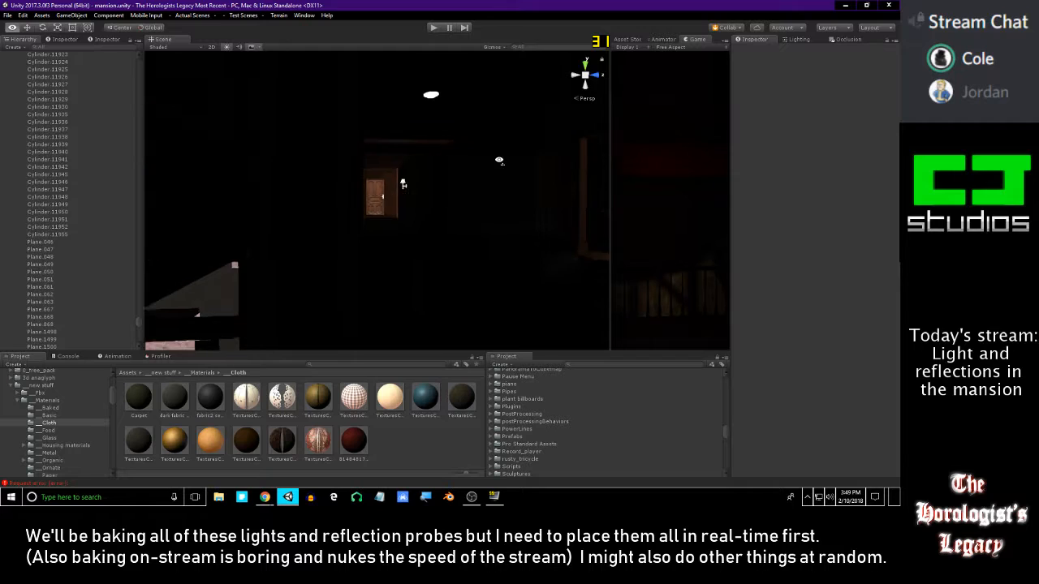
{"action": "right_click_drag", "start_coordinate": [239, 76], "coordinate": [434, 199]}
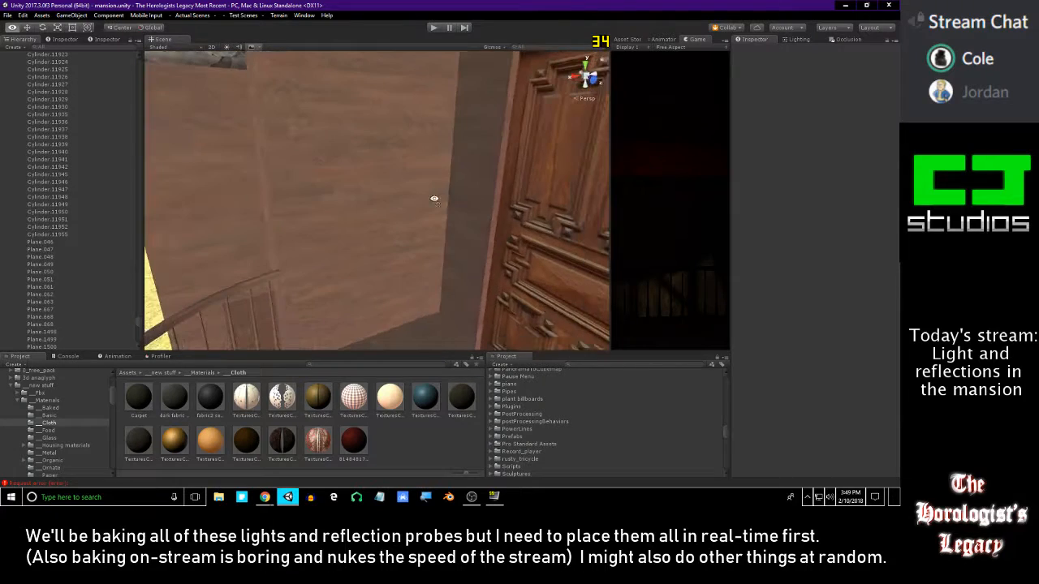
- Toggle the Scene view lighting for comparison and examine the mansion from outside
{"action": "left_click", "coordinate": [226, 47]}
{"action": "scroll", "coordinate": [284, 58], "scroll_direction": "down", "scroll_amount": 2}
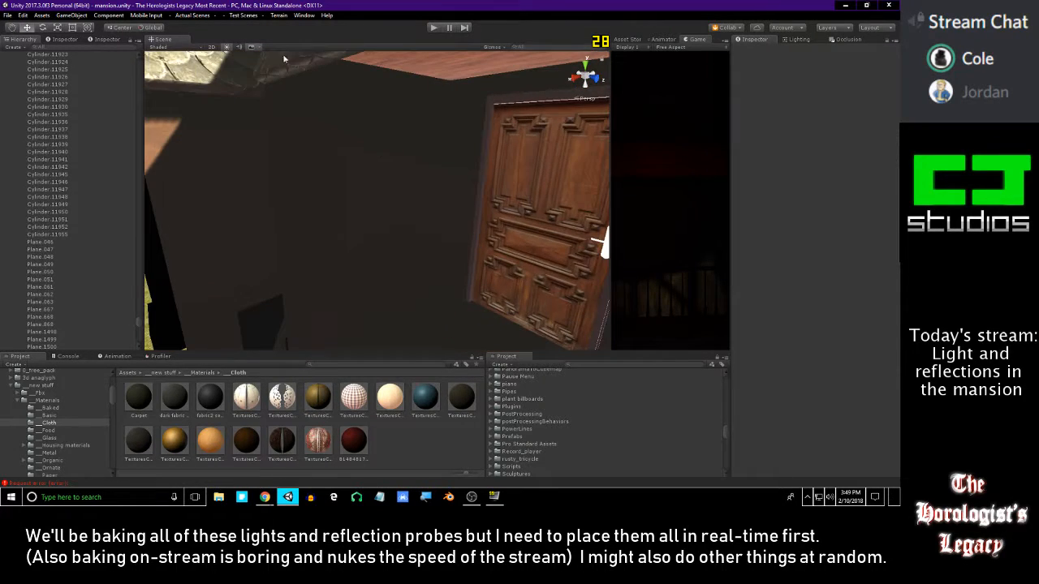
{"action": "left_click", "coordinate": [226, 49]}
{"action": "right_click_drag", "start_coordinate": [344, 134], "coordinate": [406, 92]}
{"action": "key", "text": "w"}
{"action": "right_click_drag", "start_coordinate": [450, 172], "coordinate": [420, 204]}
{"action": "key", "text": "w"}
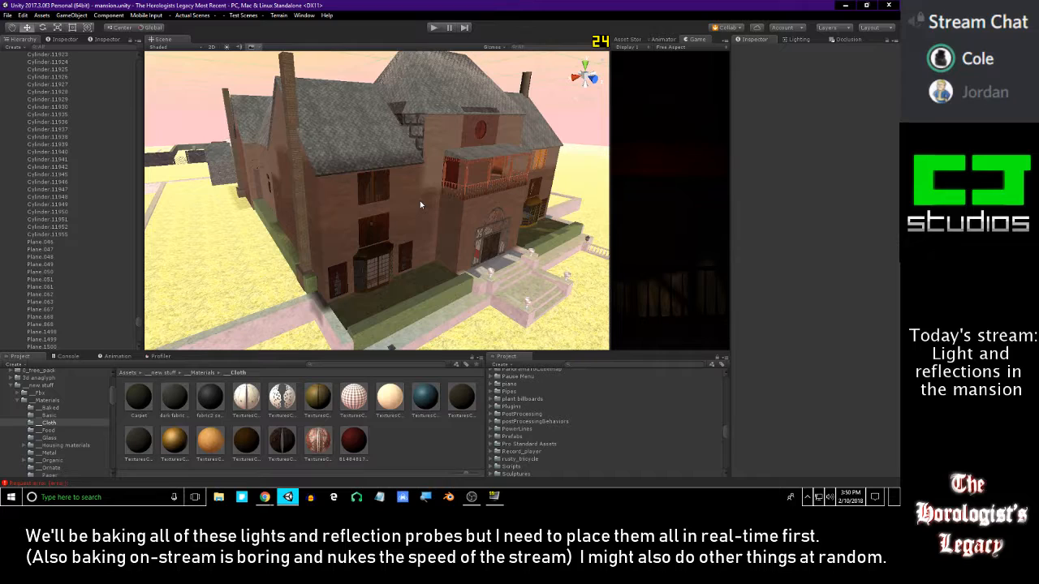
- Filter the hierarchy by "refl" and duplicate Reflection Probe (35) for the kitchen
{"action": "right_click_drag", "start_coordinate": [420, 206], "coordinate": [241, 185]}
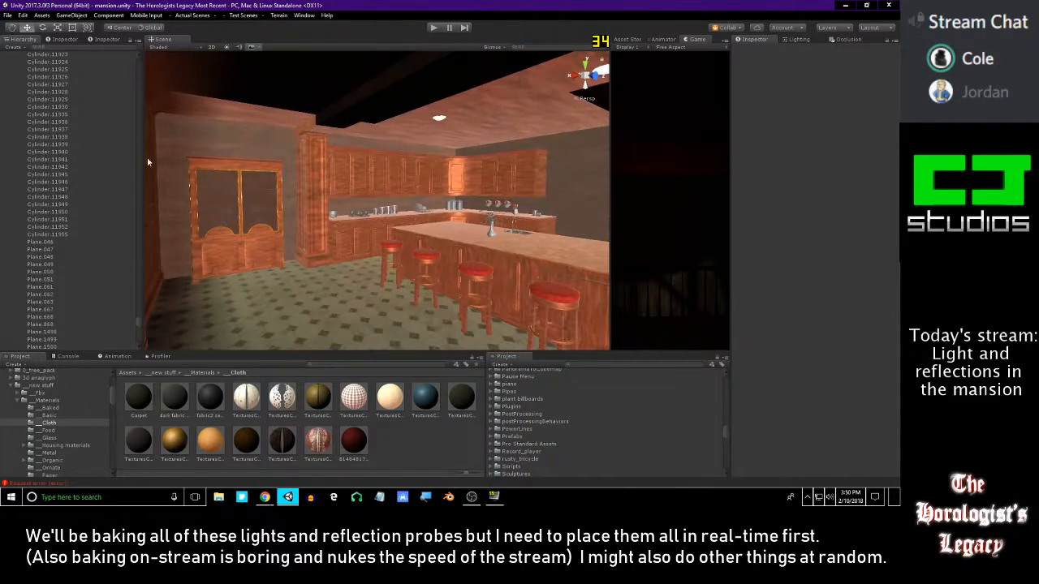
{"action": "type", "text": "refl"}
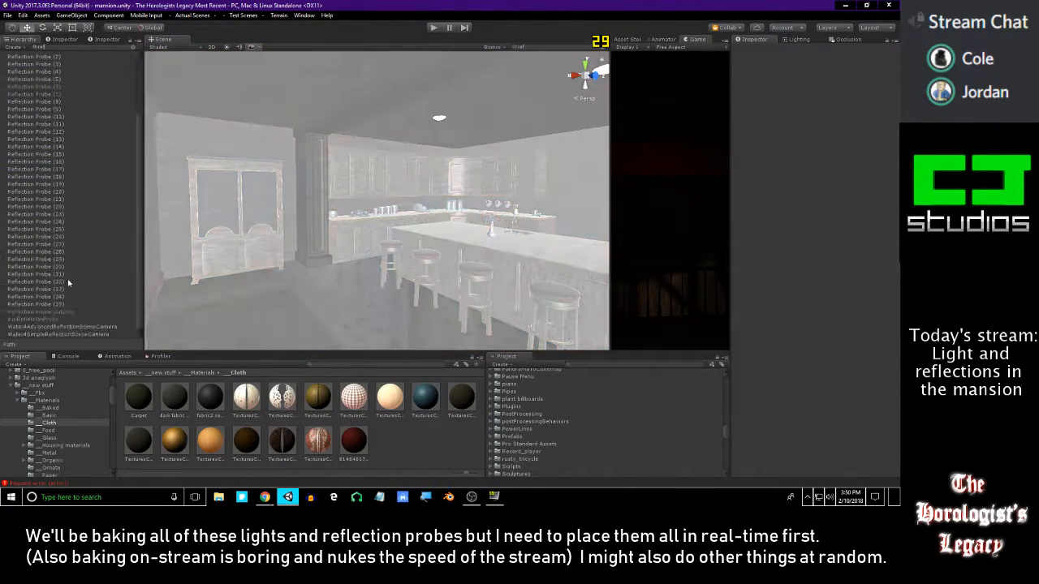
{"action": "double_click", "coordinate": [54, 305]}
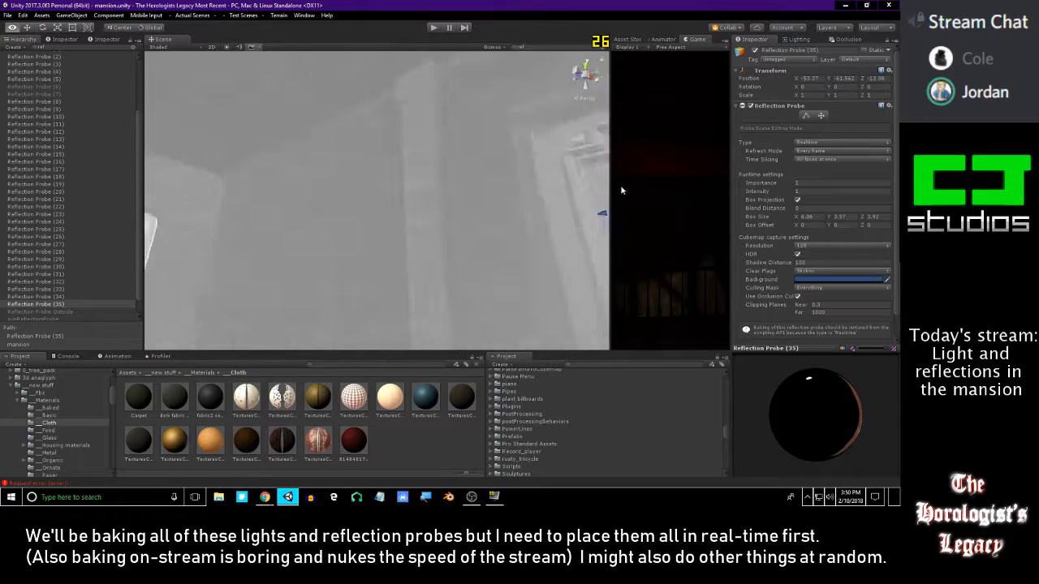
{"action": "right_click_drag", "start_coordinate": [422, 146], "coordinate": [453, 213]}
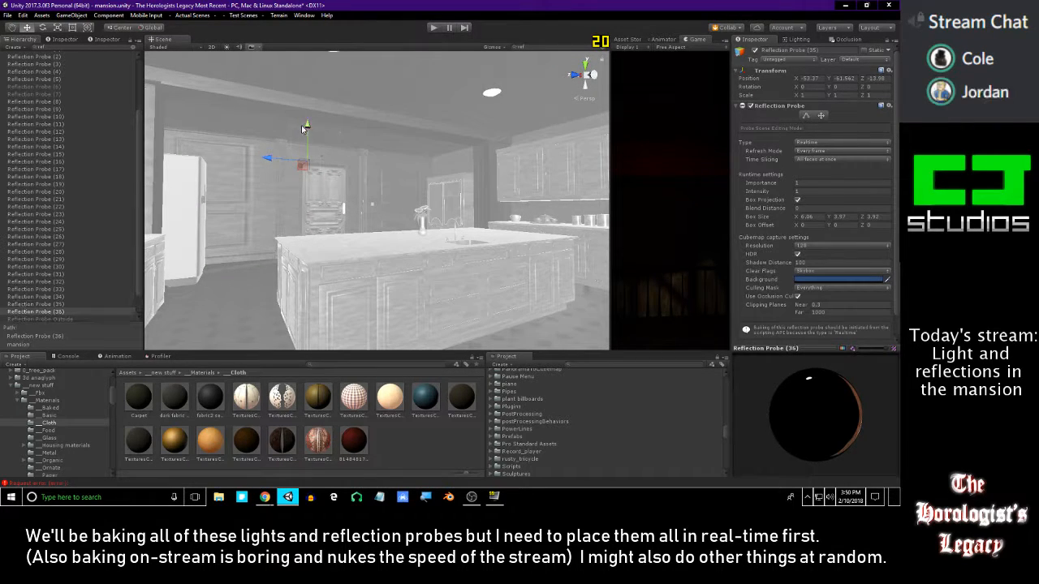
- Move the duplicated reflection probe into the kitchen beside the island, at about X -72.3 and Z -11.6, clearing the hierarchy filter
{"action": "left_click_drag", "start_coordinate": [315, 185], "coordinate": [315, 188]}
{"action": "right_click_drag", "start_coordinate": [315, 188], "coordinate": [297, 198]}
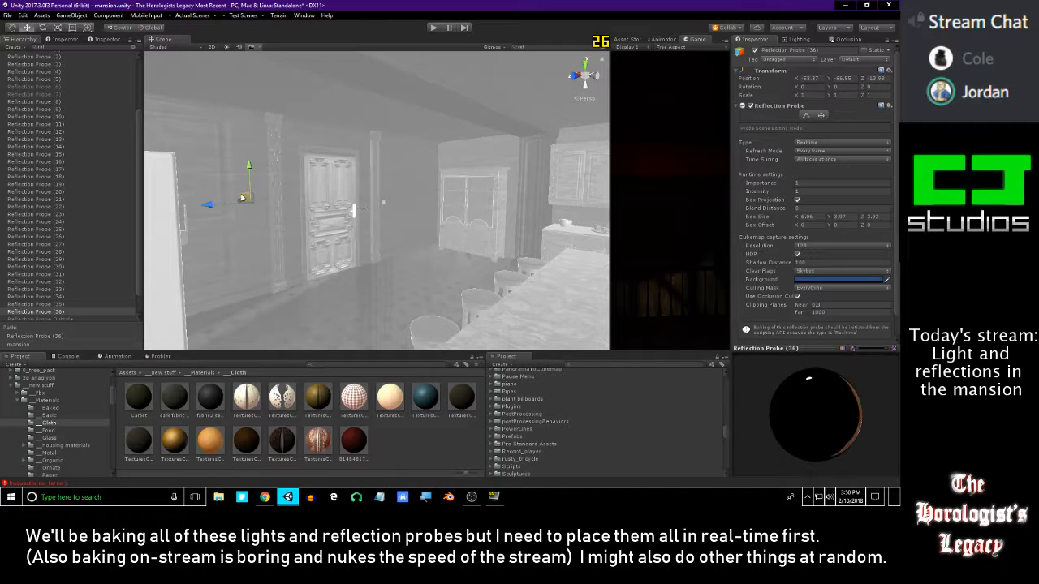
{"action": "left_click_drag", "start_coordinate": [242, 201], "coordinate": [319, 228]}
{"action": "right_click_drag", "start_coordinate": [320, 228], "coordinate": [390, 230]}
{"action": "left_click", "coordinate": [134, 48]}
{"action": "right_click_drag", "start_coordinate": [365, 190], "coordinate": [392, 230]}
{"action": "left_click_drag", "start_coordinate": [398, 238], "coordinate": [406, 244]}
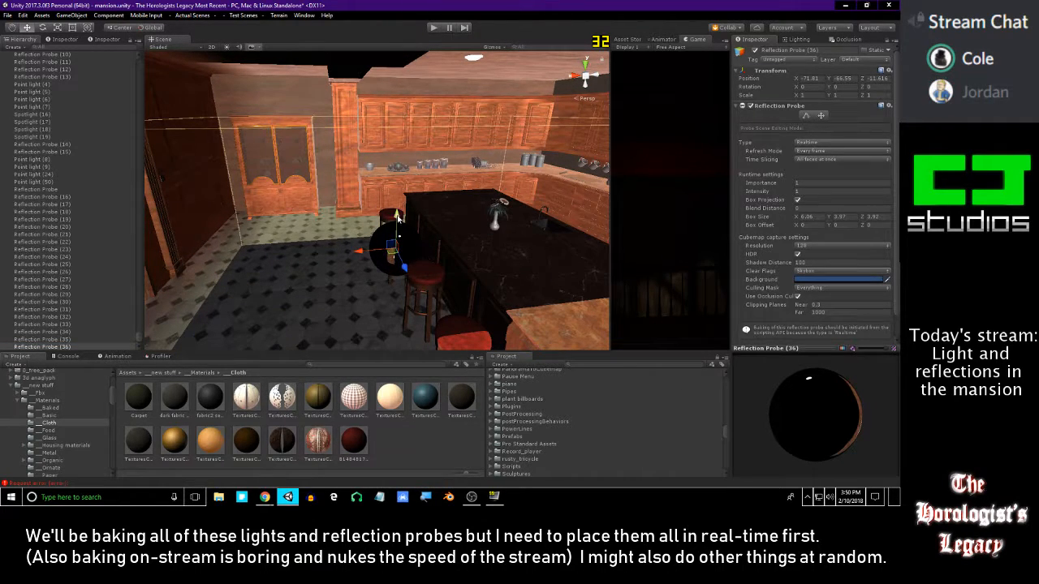
{"action": "left_click_drag", "start_coordinate": [408, 190], "coordinate": [431, 164]}
{"action": "right_click_drag", "start_coordinate": [431, 163], "coordinate": [453, 177]}
{"action": "left_click_drag", "start_coordinate": [334, 173], "coordinate": [373, 174]}
- Enlarge the kitchen probe's Box Size Z to 9.57 and shift the probe to Z -11.37
{"action": "right_click_drag", "start_coordinate": [374, 175], "coordinate": [203, 167]}
{"action": "left_click_drag", "start_coordinate": [865, 218], "coordinate": [75, 221]}
{"action": "right_click_drag", "start_coordinate": [341, 218], "coordinate": [270, 215]}
{"action": "key", "text": "a"}
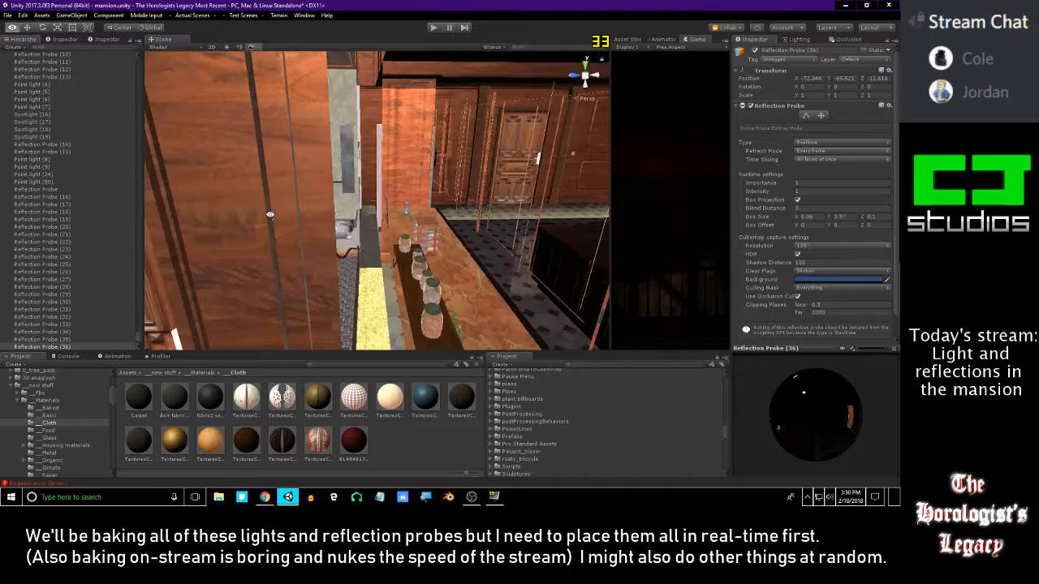
{"action": "key", "text": "d"}
{"action": "right_click_drag", "start_coordinate": [456, 216], "coordinate": [479, 223]}
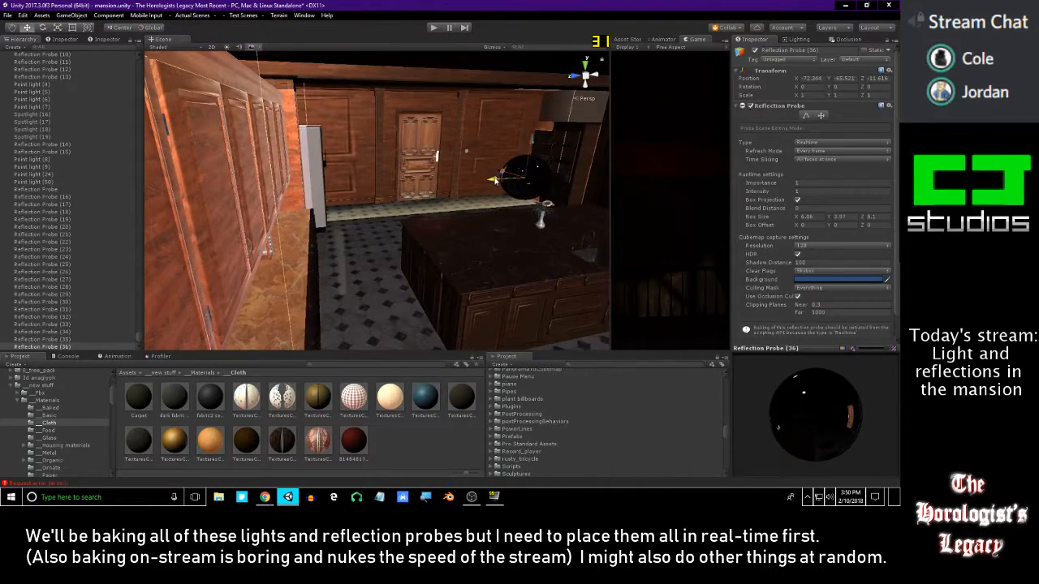
{"action": "left_click_drag", "start_coordinate": [495, 180], "coordinate": [479, 179]}
{"action": "key", "text": "a"}
{"action": "right_click_drag", "start_coordinate": [477, 180], "coordinate": [488, 198]}
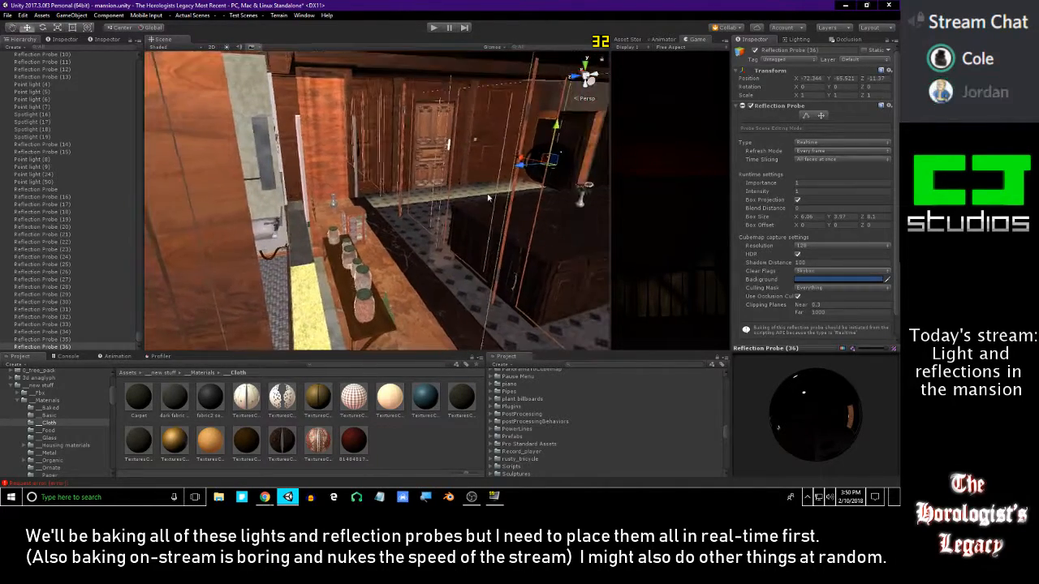
{"action": "left_click_drag", "start_coordinate": [864, 217], "coordinate": [875, 216]}
- Enlarge the kitchen probe's Box Size X to 10.43
{"action": "right_click_drag", "start_coordinate": [510, 168], "coordinate": [577, 167]}
{"action": "right_click_drag", "start_coordinate": [456, 185], "coordinate": [570, 179]}
{"action": "left_click_drag", "start_coordinate": [798, 219], "coordinate": [822, 222]}
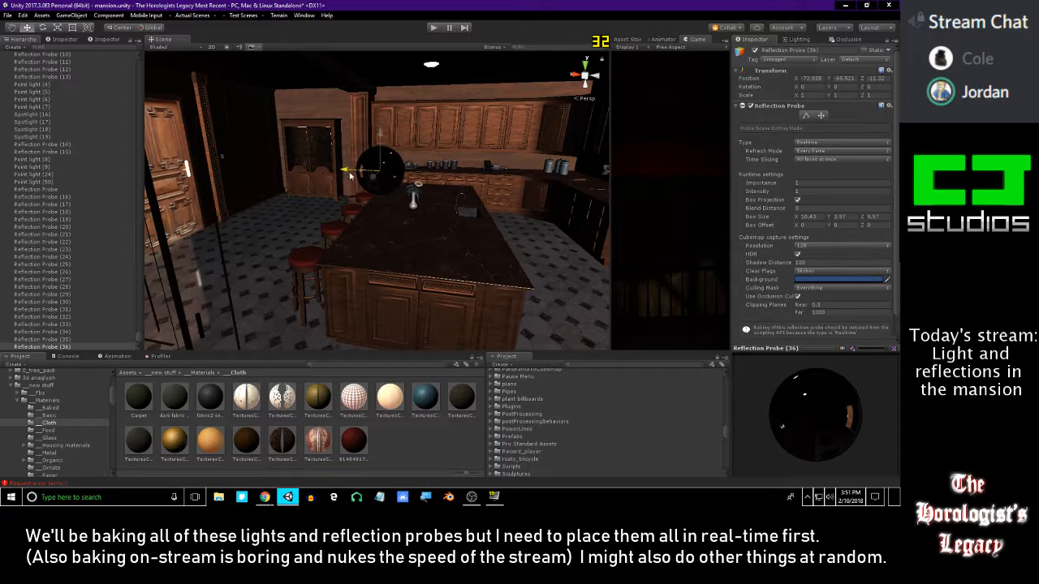
- Fine-tune the kitchen probe's position over the island to about X -73.94 and Z -11.27, undoing the stray moves
{"action": "right_click_drag", "start_coordinate": [369, 190], "coordinate": [503, 195]}
{"action": "left_click_drag", "start_coordinate": [528, 199], "coordinate": [517, 206]}
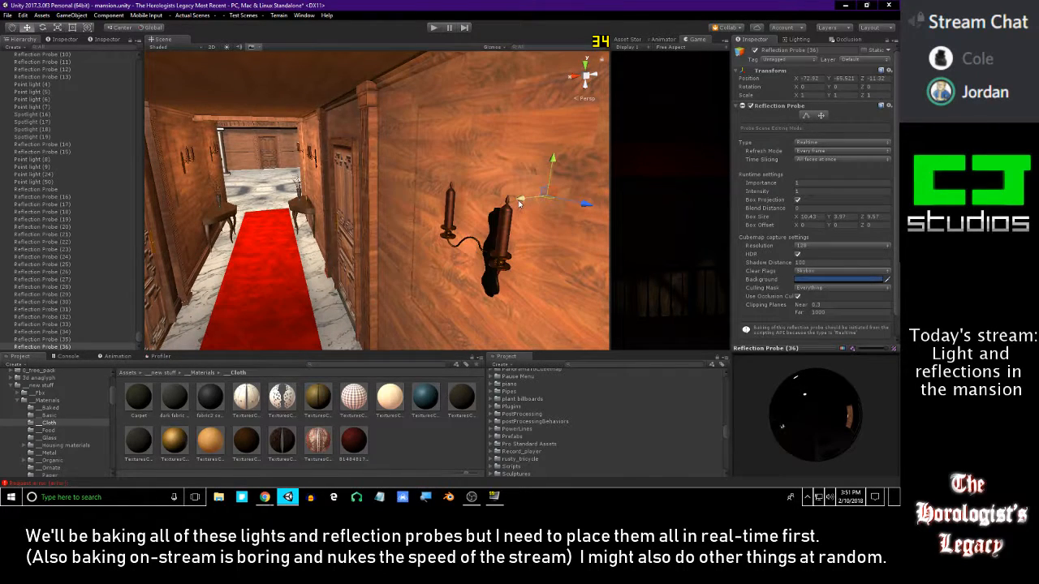
{"action": "key", "text": "ctrl+z"}
{"action": "right_click_drag", "start_coordinate": [487, 202], "coordinate": [250, 219]}
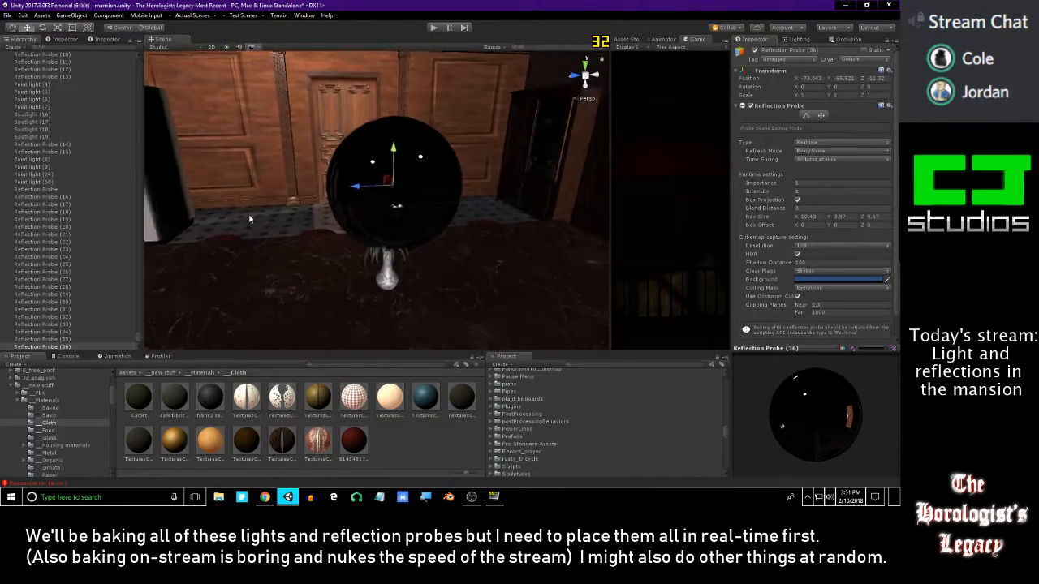
{"action": "middle_click_drag", "start_coordinate": [250, 219], "coordinate": [481, 197]}
{"action": "scroll", "coordinate": [480, 197], "scroll_direction": "down", "scroll_amount": 3}
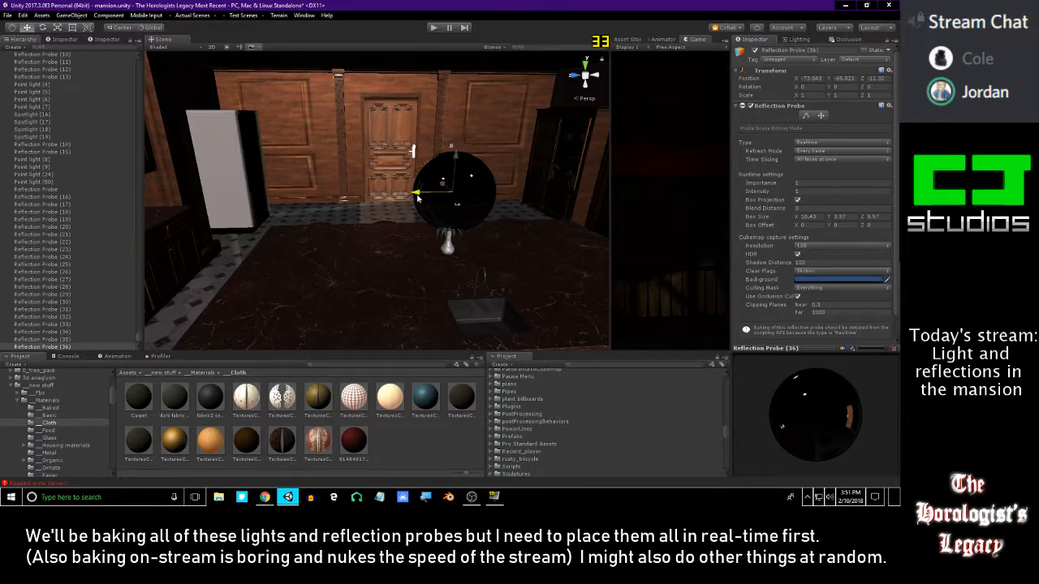
{"action": "right_click_drag", "start_coordinate": [413, 200], "coordinate": [408, 241]}
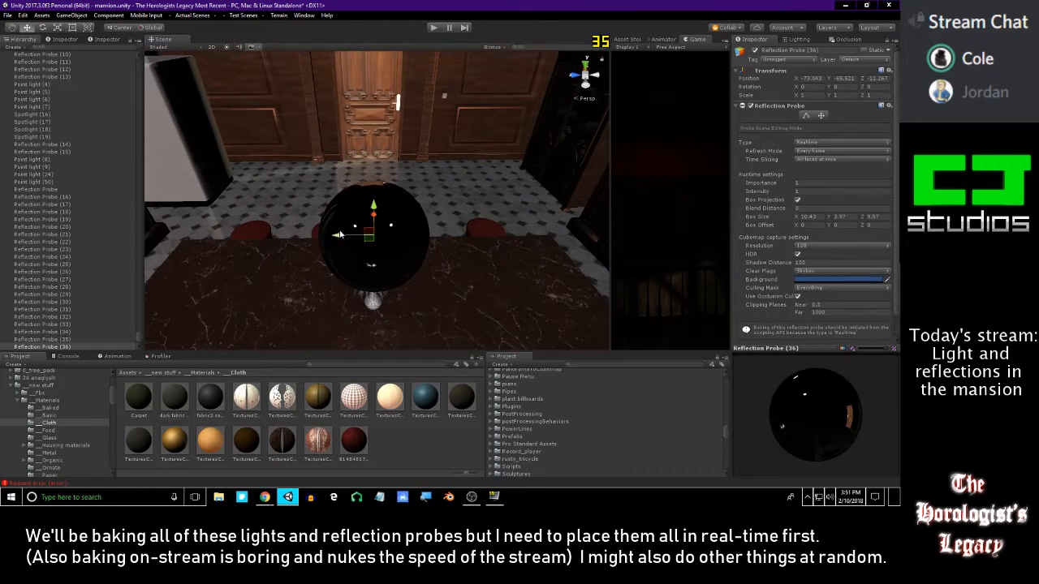
{"action": "left_click_drag", "start_coordinate": [375, 233], "coordinate": [418, 237]}
{"action": "key", "text": "ctrl+z"}
{"action": "right_click_drag", "start_coordinate": [374, 238], "coordinate": [376, 171]}
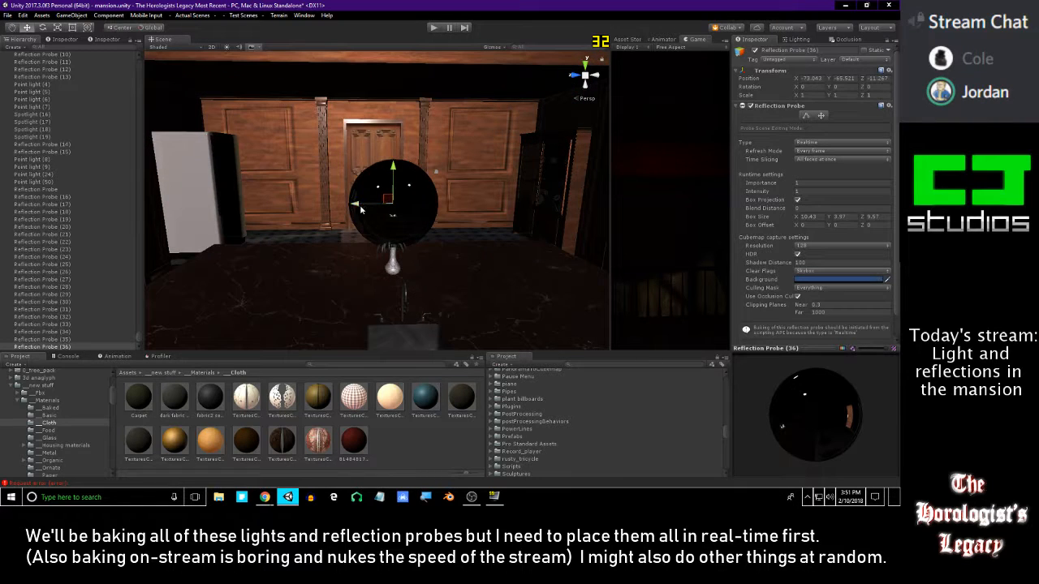
{"action": "right_click_drag", "start_coordinate": [354, 209], "coordinate": [360, 209]}
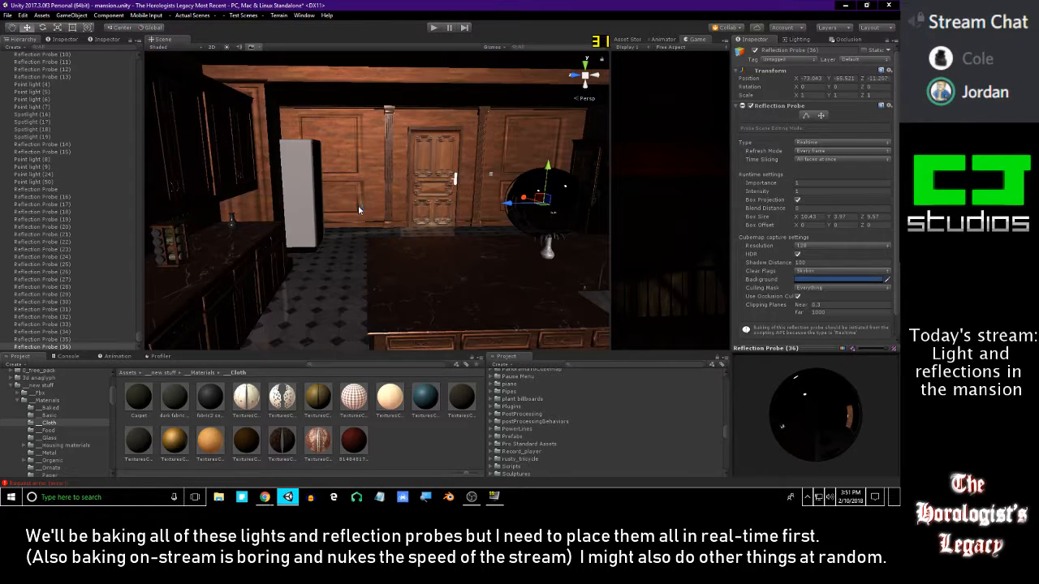
- Duplicate the kitchen reflection probe and move the copy over the dining room table, at about X -57.11
{"action": "left_click", "coordinate": [830, 173]}
{"action": "right_click_drag", "start_coordinate": [519, 166], "coordinate": [368, 201]}
{"action": "key", "text": "w"}
{"action": "key", "text": "s"}
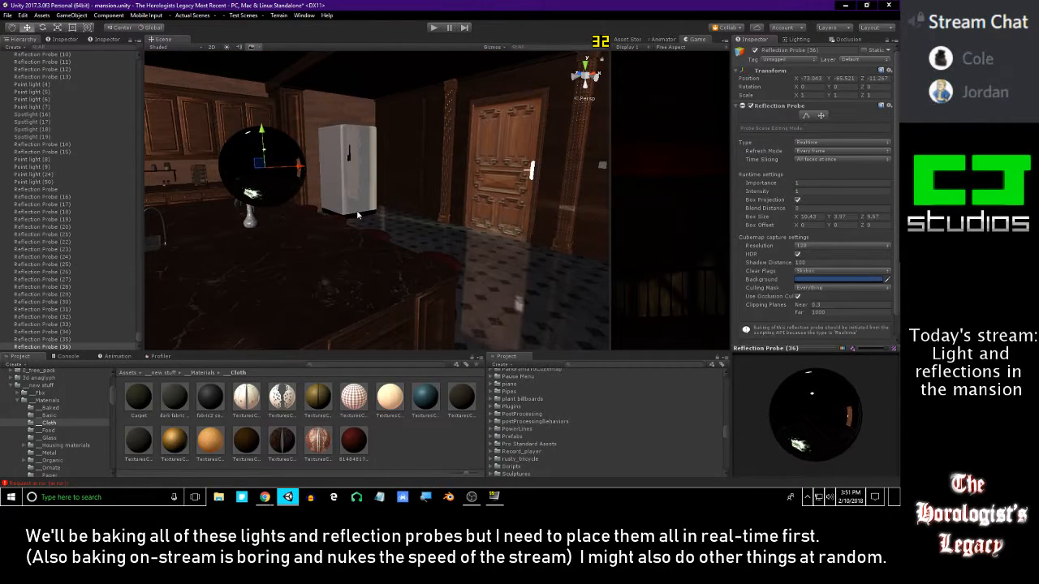
{"action": "right_click_drag", "start_coordinate": [342, 213], "coordinate": [531, 189]}
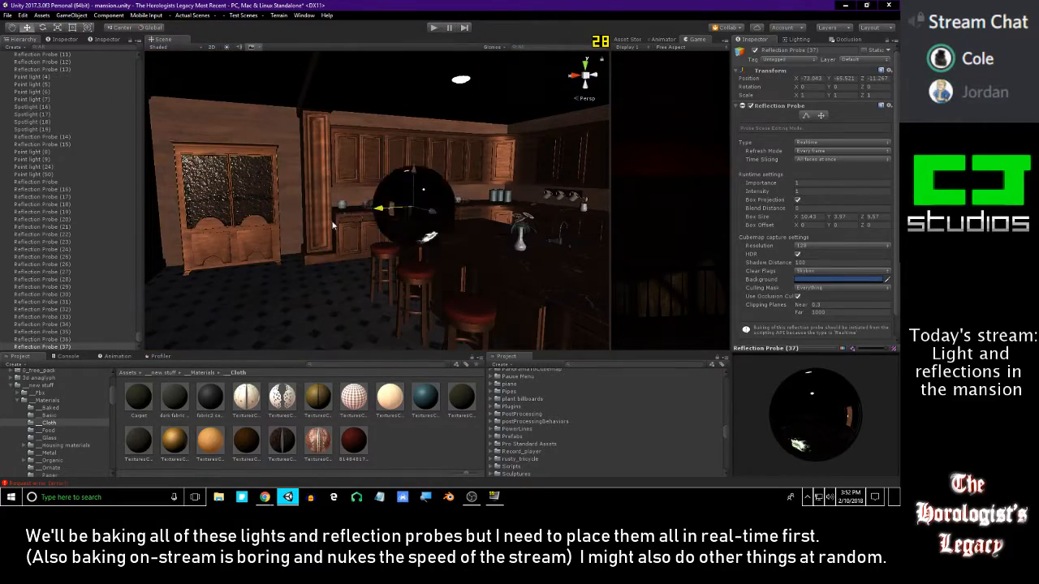
{"action": "right_click_drag", "start_coordinate": [607, 239], "coordinate": [420, 207]}
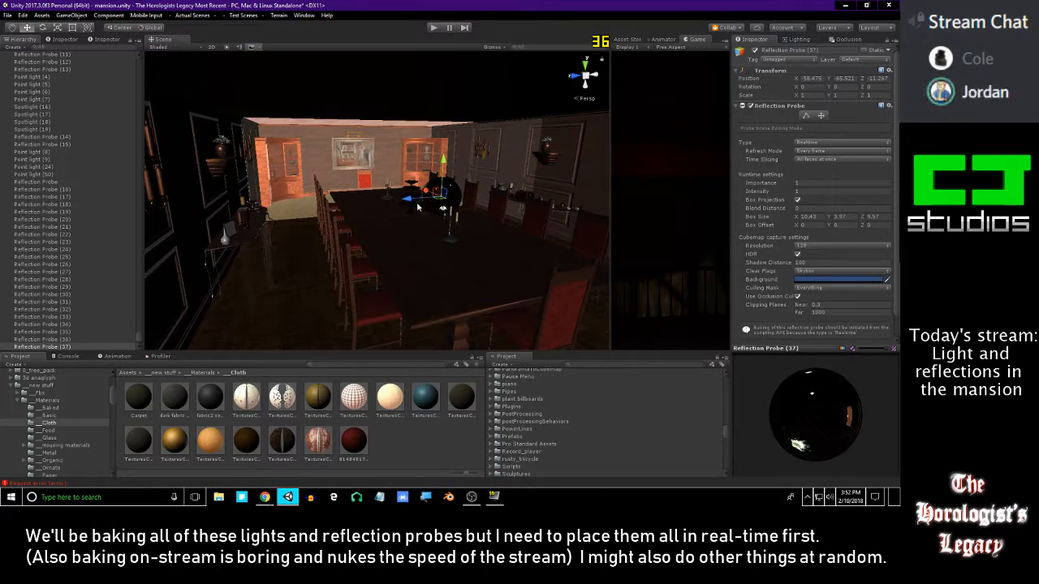
{"action": "left_click_drag", "start_coordinate": [377, 171], "coordinate": [373, 160]}
{"action": "right_click_drag", "start_coordinate": [373, 160], "coordinate": [519, 177]}
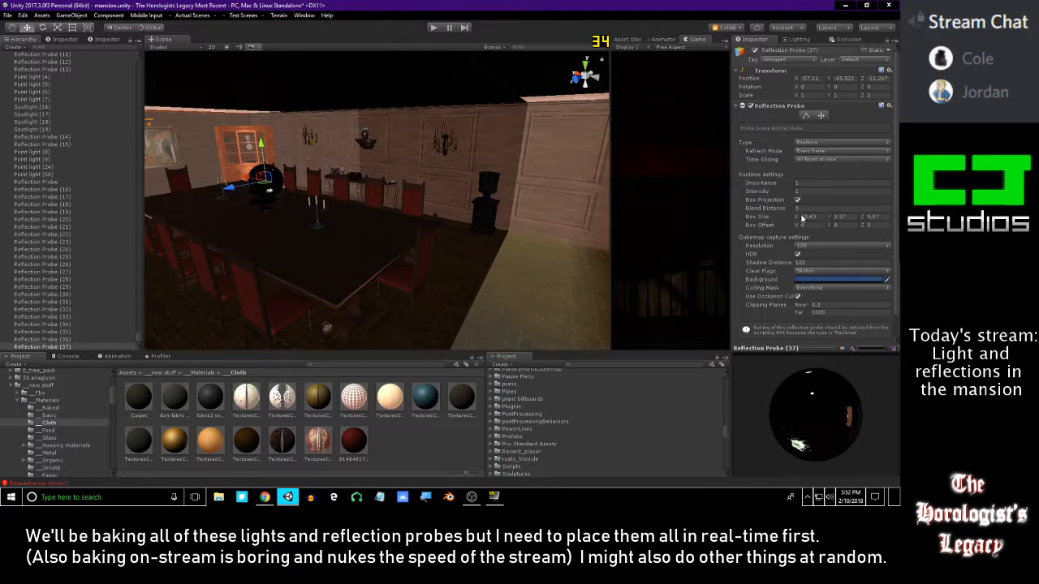
- Enlarge the dining room probe's Box Size X to 15.73 and shift the probe to about X -56.93
{"action": "left_click_drag", "start_coordinate": [792, 219], "coordinate": [822, 227]}
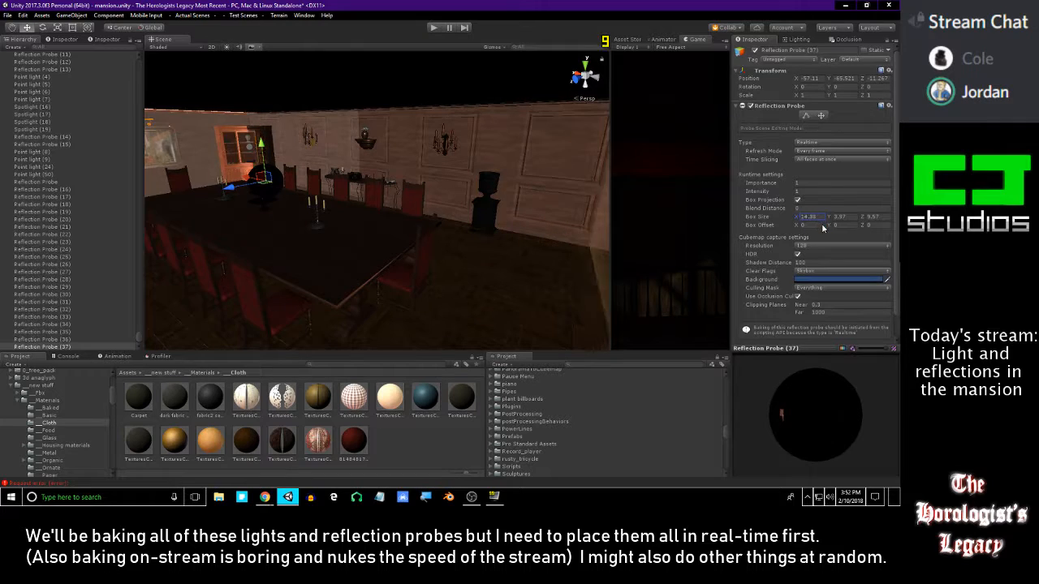
{"action": "right_click_drag", "start_coordinate": [456, 171], "coordinate": [486, 163]}
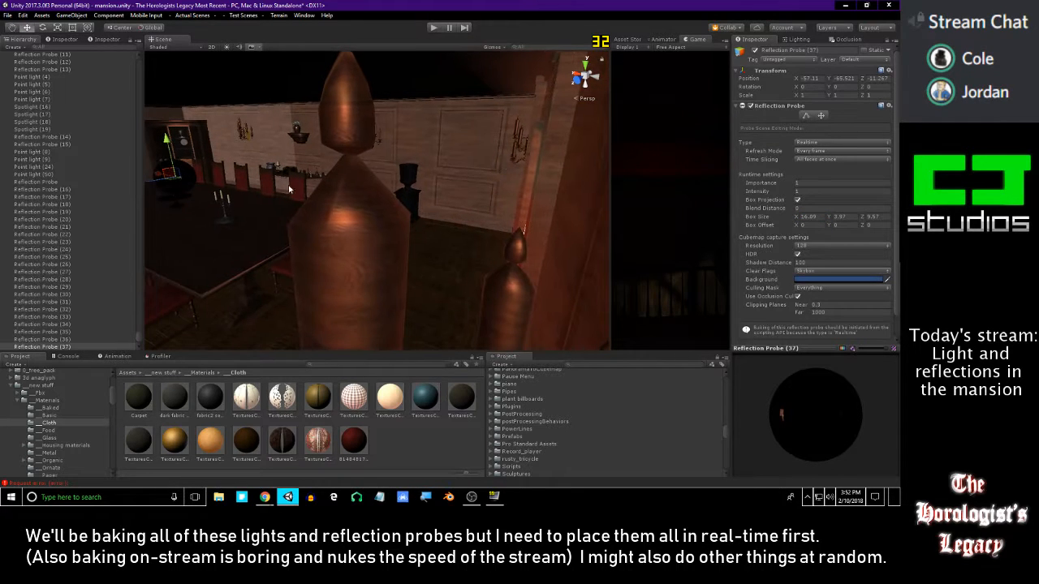
{"action": "right_click_drag", "start_coordinate": [217, 177], "coordinate": [177, 181]}
{"action": "left_click_drag", "start_coordinate": [162, 171], "coordinate": [163, 170]}
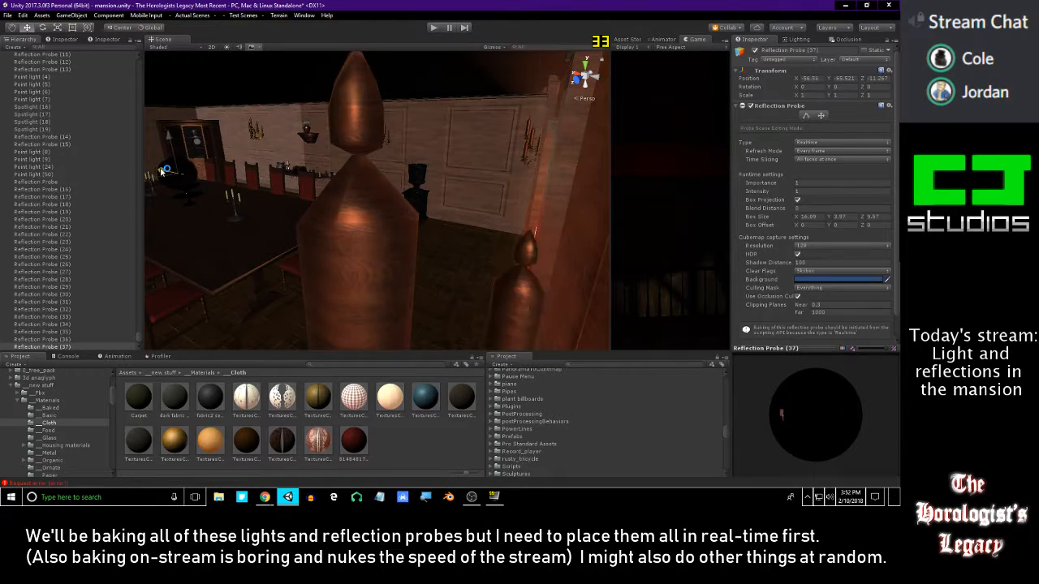
{"action": "right_click_drag", "start_coordinate": [162, 173], "coordinate": [461, 213]}
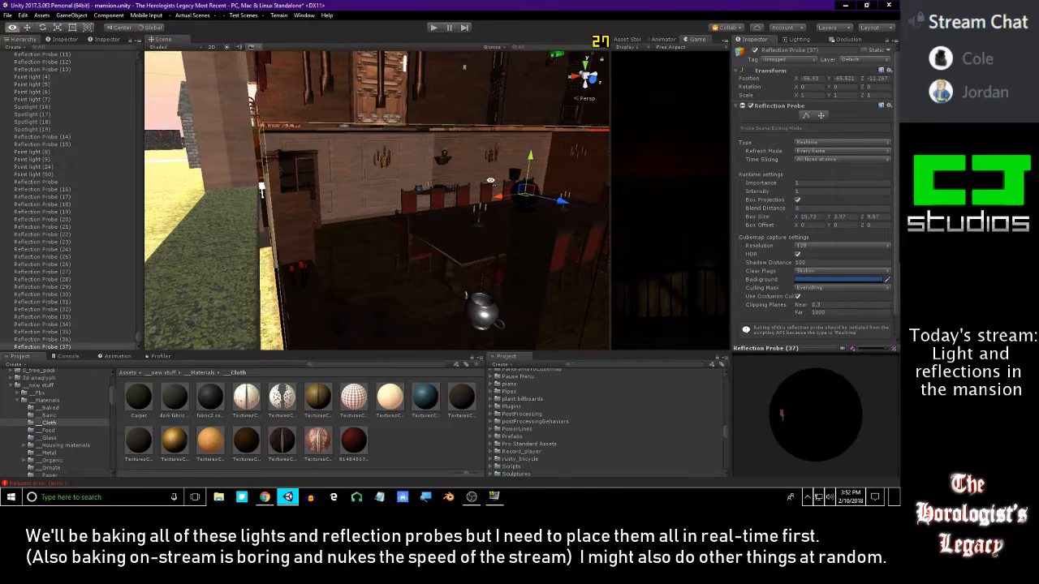
- Try shifting the dining room probe to about Z -12.1, and undo the move
{"action": "right_click_drag", "start_coordinate": [487, 179], "coordinate": [513, 166]}
{"action": "key", "text": "d"}
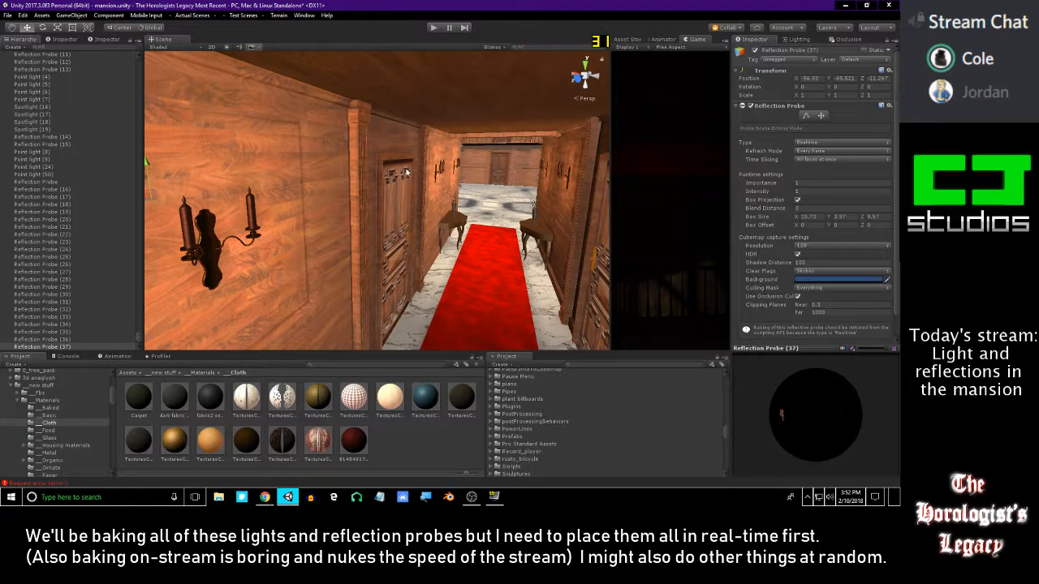
{"action": "key", "text": "a"}
{"action": "right_click_drag", "start_coordinate": [391, 172], "coordinate": [348, 162]}
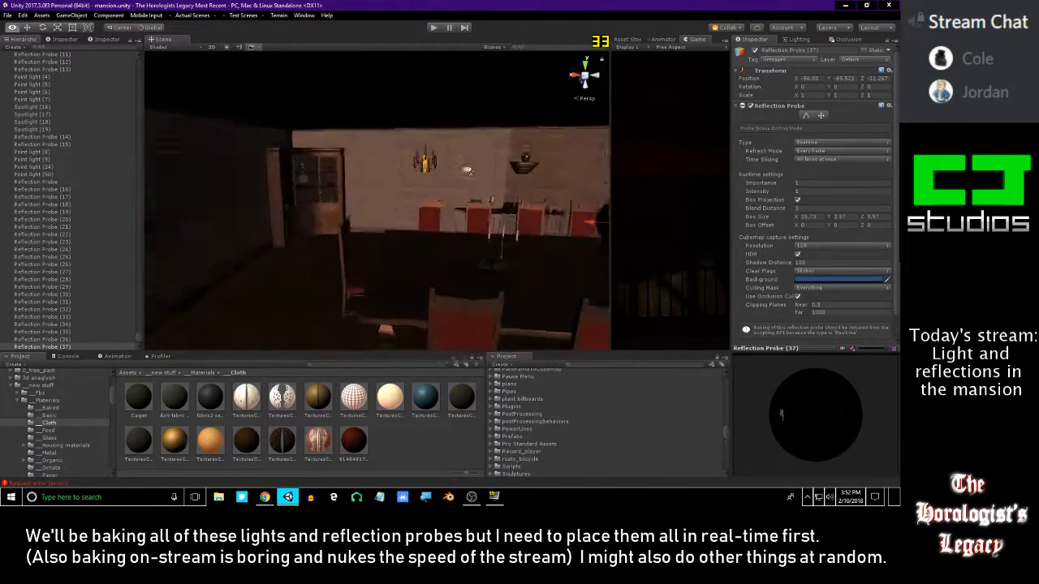
{"action": "right_click_drag", "start_coordinate": [483, 172], "coordinate": [578, 198]}
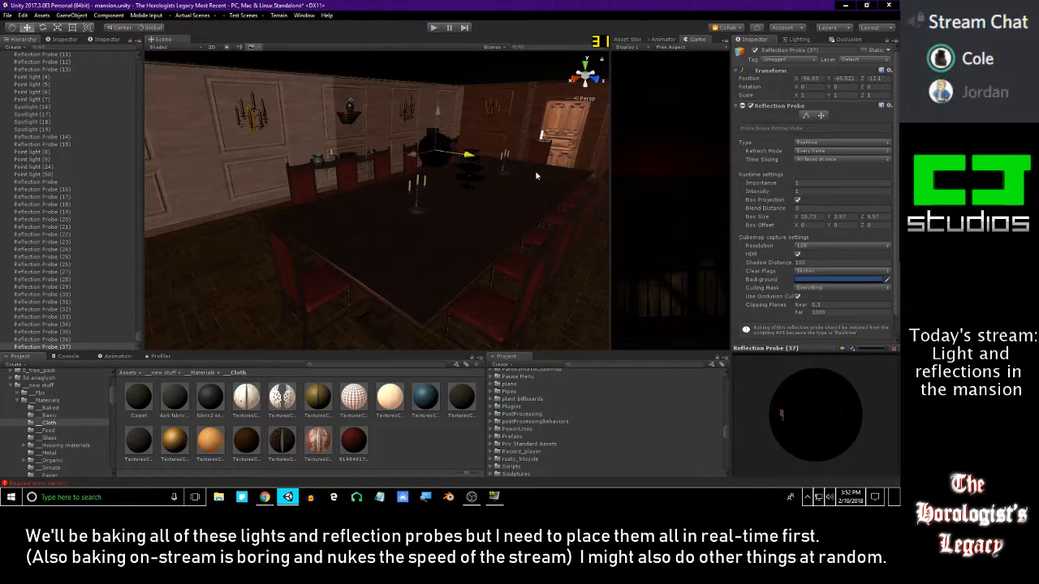
{"action": "mouse_move", "coordinate": [464, 169]}
{"action": "right_mouse_down"}
{"action": "mouse_move", "coordinate": [495, 124]}
{"action": "mouse_move", "coordinate": [564, 128]}
{"action": "mouse_move", "coordinate": [448, 164]}
{"action": "right_mouse_up"}
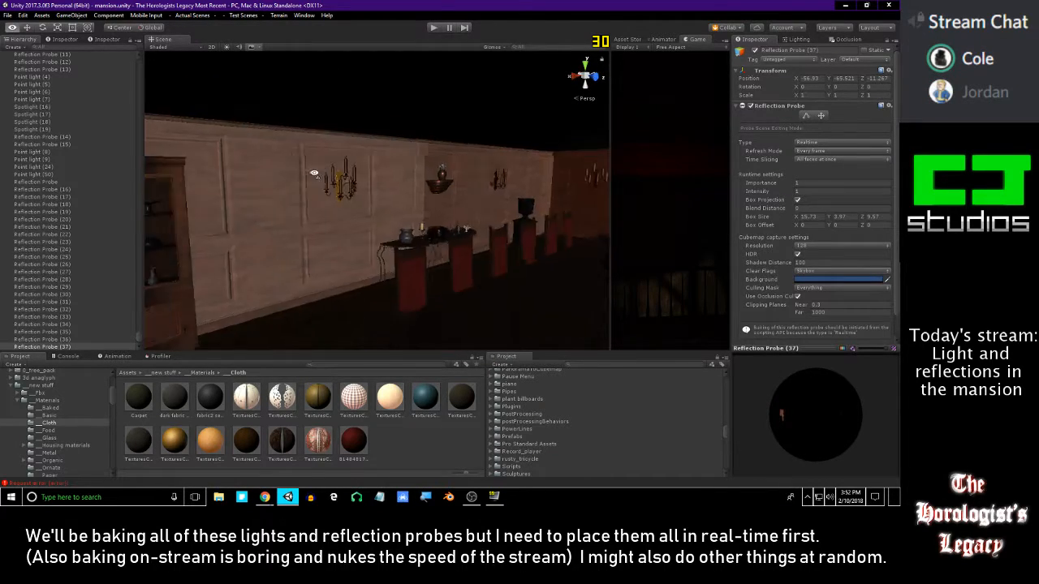
- Go through the existing reflection probes one by one up to the baked Reflection Probe (22) beside the dining room wall
{"action": "left_click", "coordinate": [453, 422]}
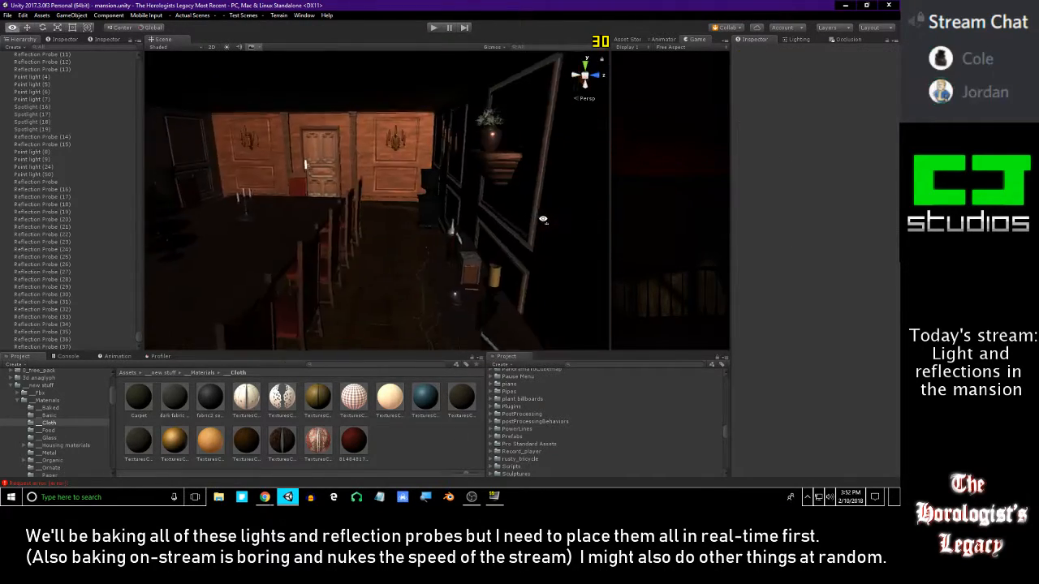
{"action": "key", "text": "w"}
{"action": "right_click_drag", "start_coordinate": [501, 203], "coordinate": [542, 186]}
{"action": "right_click_drag", "start_coordinate": [514, 202], "coordinate": [546, 184]}
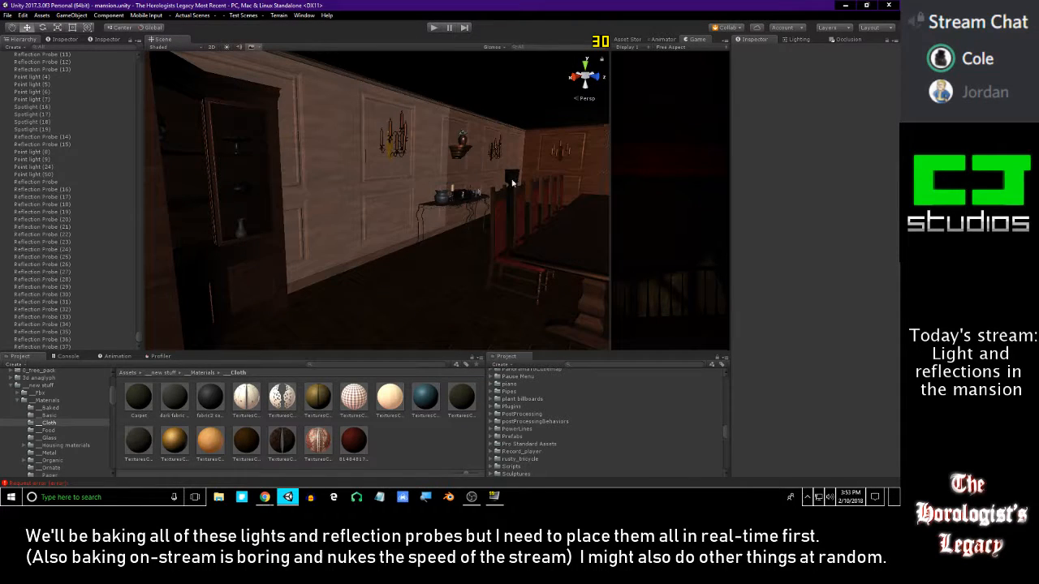
{"action": "key", "text": "Up"}
{"action": "key", "text": "Up"}
{"action": "key", "text": "Up"}
{"action": "key", "text": "Up"}
{"action": "key", "text": "Up"}
{"action": "key", "text": "Up"}
{"action": "key", "text": "Up"}
{"action": "key", "text": "Up"}
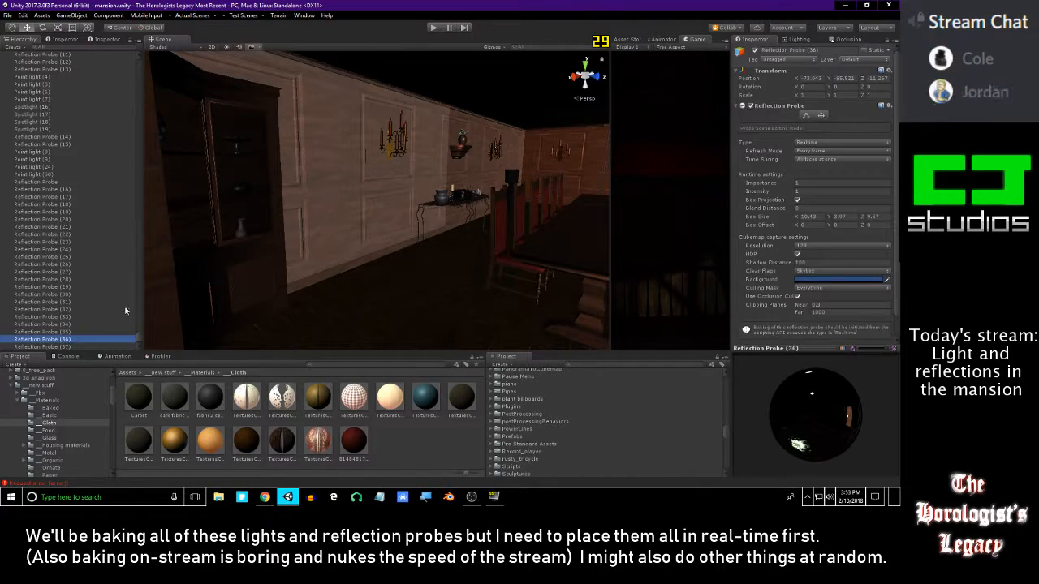
{"action": "key", "text": "Up"}
{"action": "key", "text": "Up"}
{"action": "key", "text": "Up"}
{"action": "key", "text": "Up"}
{"action": "key", "text": "Up"}
{"action": "key", "text": "Up"}
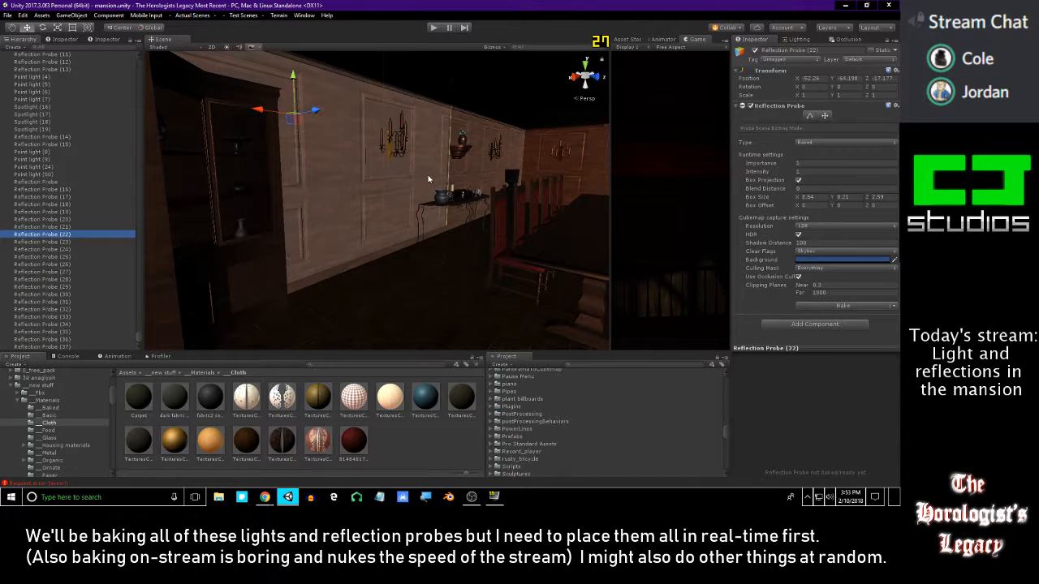
- Nudge the baked Reflection Probe (22) at the staircase behind the dining room wall to about Z -17.25
{"action": "right_click_drag", "start_coordinate": [467, 189], "coordinate": [542, 193]}
{"action": "right_click_drag", "start_coordinate": [262, 136], "coordinate": [262, 127]}
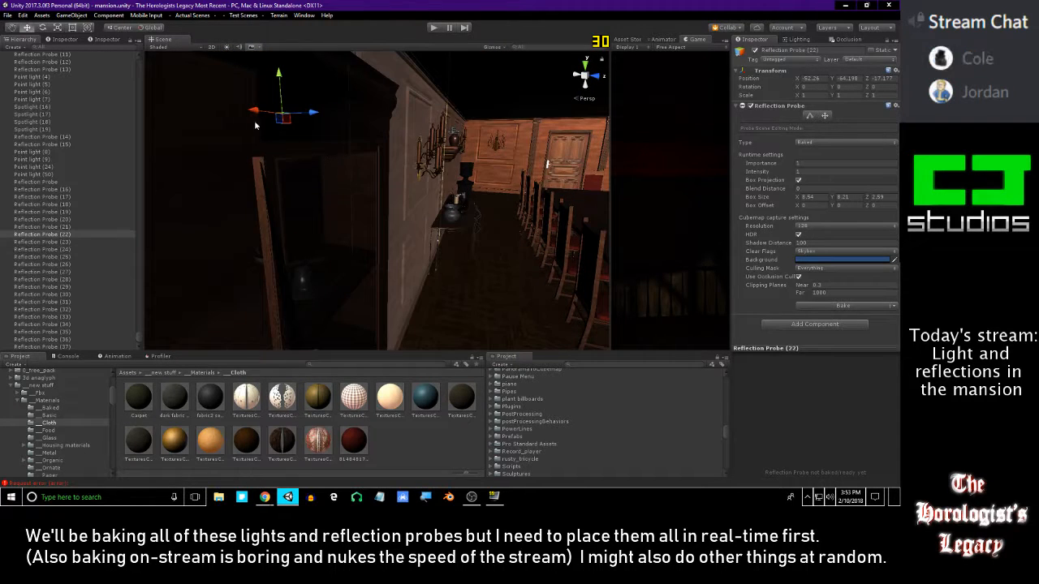
{"action": "left_click_drag", "start_coordinate": [312, 120], "coordinate": [308, 122]}
{"action": "right_click_drag", "start_coordinate": [308, 122], "coordinate": [386, 218]}
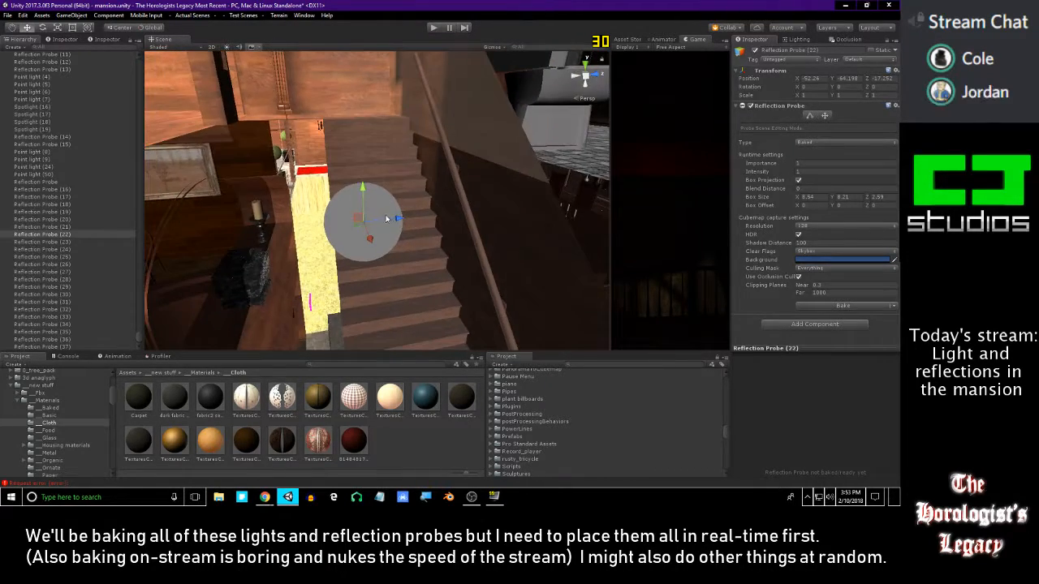
{"action": "left_click_drag", "start_coordinate": [396, 216], "coordinate": [400, 218]}
{"action": "right_click_drag", "start_coordinate": [399, 219], "coordinate": [321, 162]}
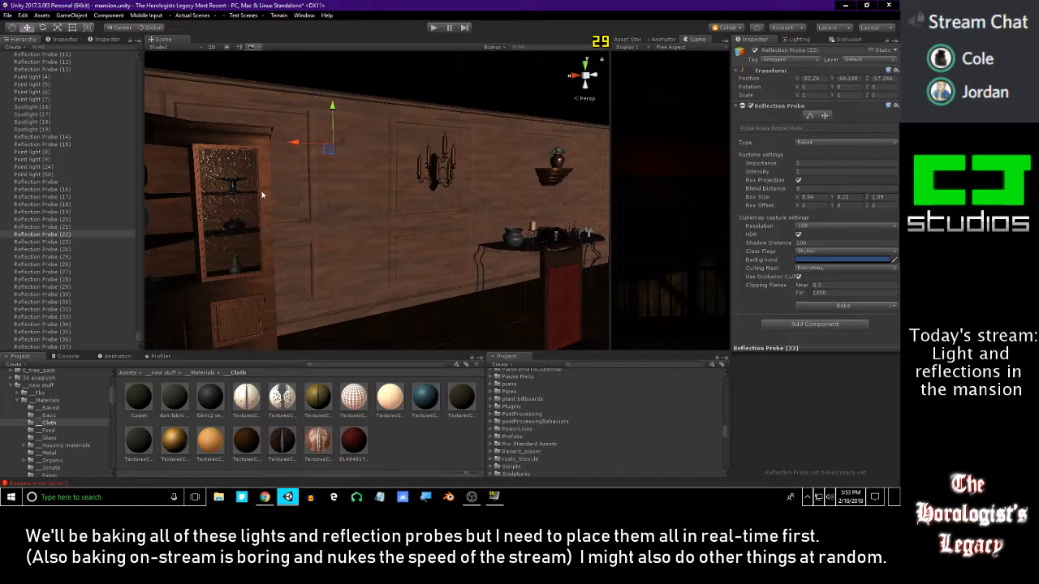
{"action": "right_click_drag", "start_coordinate": [268, 188], "coordinate": [327, 226]}
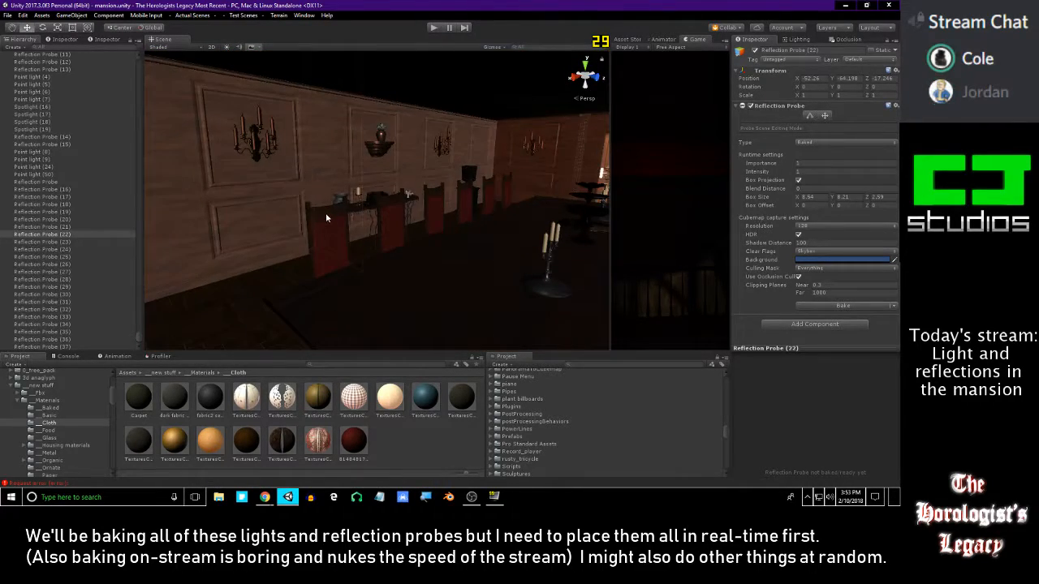
- Examine the dining room's panelled walls by selecting and framing their meshes, and clear the selection
{"action": "left_click", "coordinate": [327, 218]}
{"action": "key", "text": "f"}
{"action": "left_click", "coordinate": [430, 441]}
{"action": "mouse_move", "coordinate": [370, 272]}
{"action": "right_mouse_down"}
{"action": "mouse_move", "coordinate": [354, 275]}
{"action": "mouse_move", "coordinate": [508, 250]}
{"action": "mouse_move", "coordinate": [449, 141]}
{"action": "mouse_move", "coordinate": [417, 135]}
{"action": "mouse_move", "coordinate": [401, 146]}
{"action": "mouse_move", "coordinate": [436, 153]}
{"action": "mouse_move", "coordinate": [438, 167]}
{"action": "right_mouse_up"}
{"action": "left_click", "coordinate": [438, 167]}
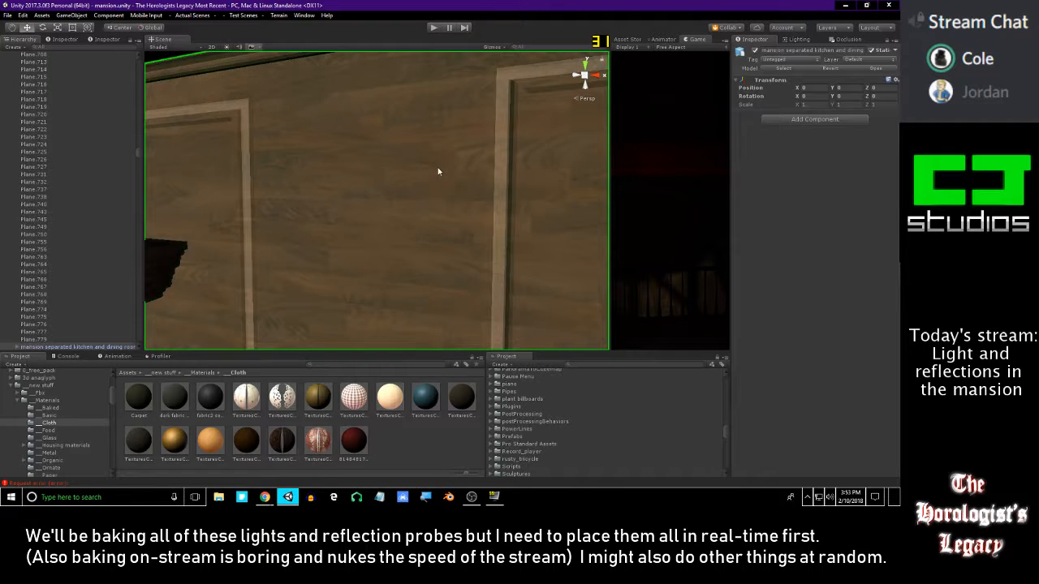
{"action": "scroll", "coordinate": [448, 176], "scroll_direction": "down", "scroll_amount": 3}
{"action": "left_click", "coordinate": [432, 172]}
{"action": "left_click", "coordinate": [432, 172]}
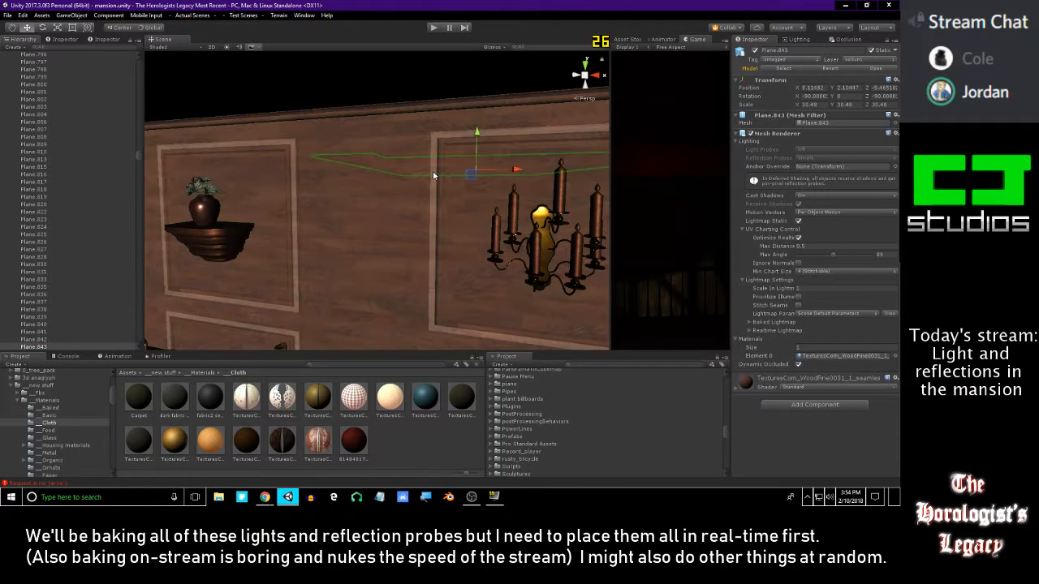
{"action": "left_click", "coordinate": [424, 206]}
{"action": "right_click_drag", "start_coordinate": [423, 206], "coordinate": [280, 213]}
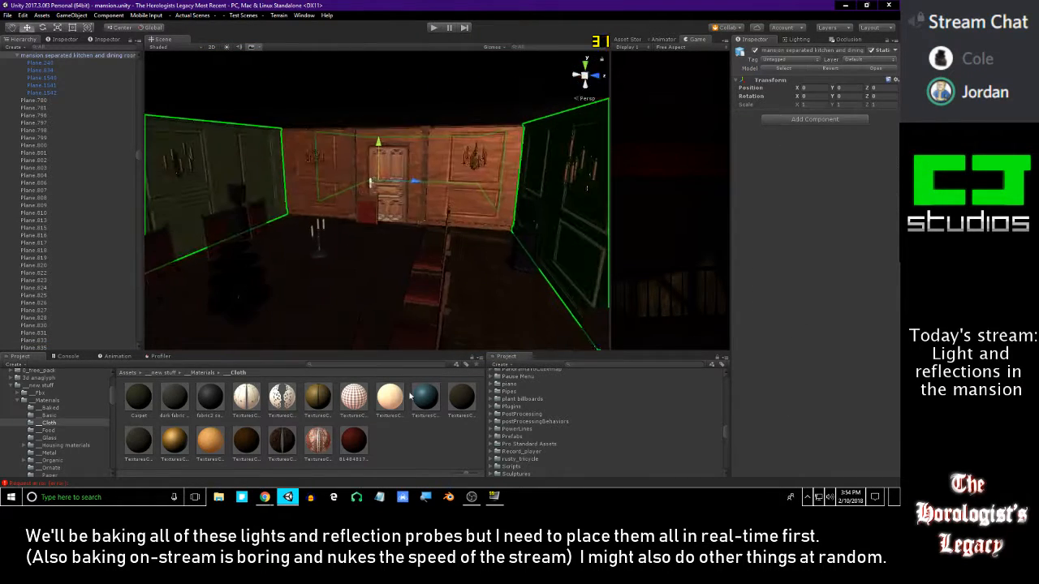
{"action": "left_click", "coordinate": [354, 196]}
- Inspect the lighting and reflections in the entrance hall with the curved staircases and in the lounge
{"action": "mouse_move", "coordinate": [353, 196]}
{"action": "right_mouse_down"}
{"action": "mouse_move", "coordinate": [305, 206]}
{"action": "mouse_move", "coordinate": [590, 213]}
{"action": "mouse_move", "coordinate": [478, 172]}
{"action": "mouse_move", "coordinate": [298, 177]}
{"action": "mouse_move", "coordinate": [415, 187]}
{"action": "mouse_move", "coordinate": [361, 195]}
{"action": "right_mouse_up"}
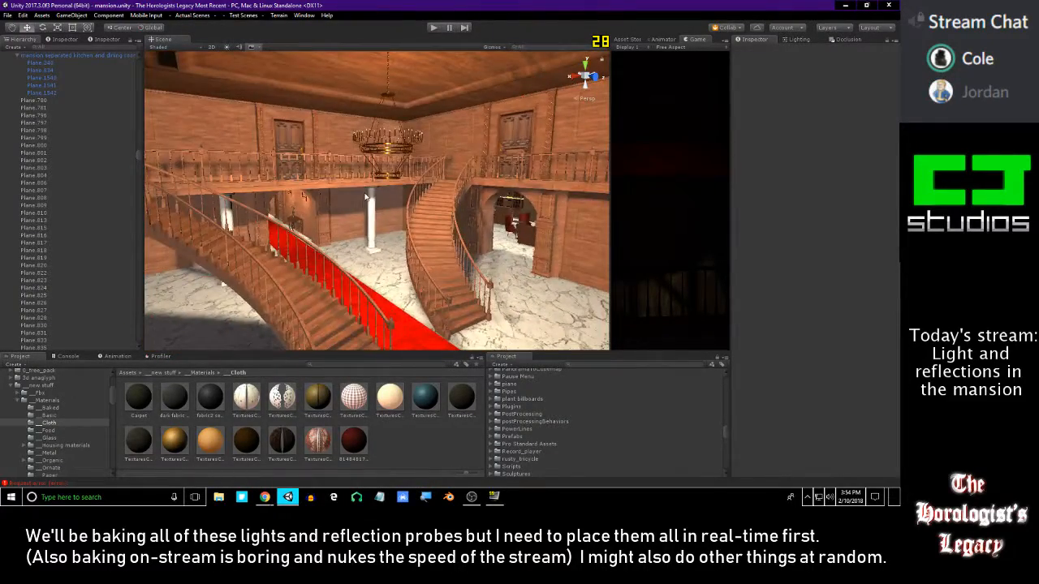
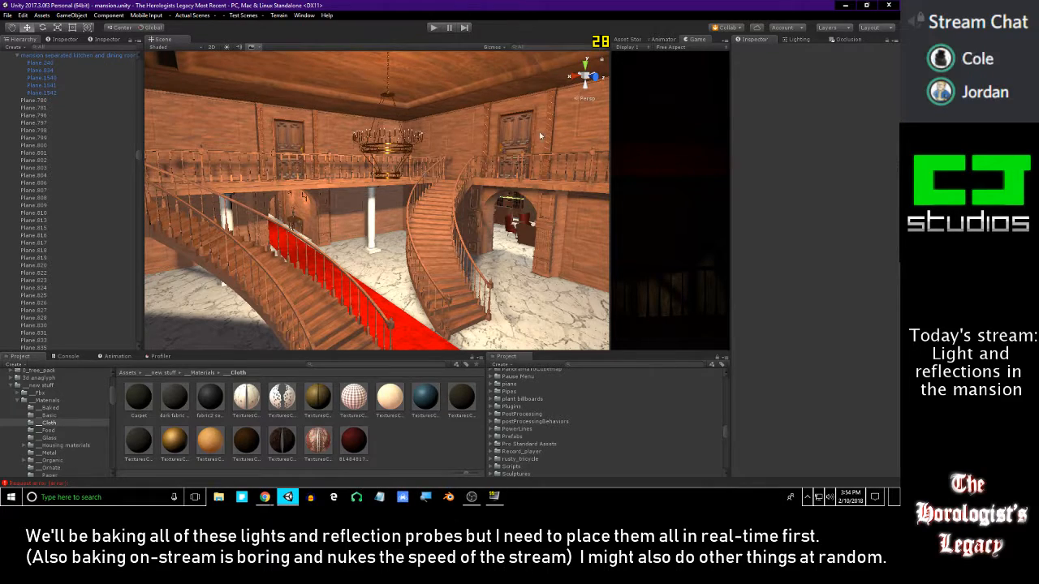
{"action": "left_click_drag", "start_coordinate": [368, 197], "coordinate": [381, 210], "text": "alt"}
{"action": "right_click_drag", "start_coordinate": [381, 210], "coordinate": [283, 213]}
{"action": "key", "text": "w"}
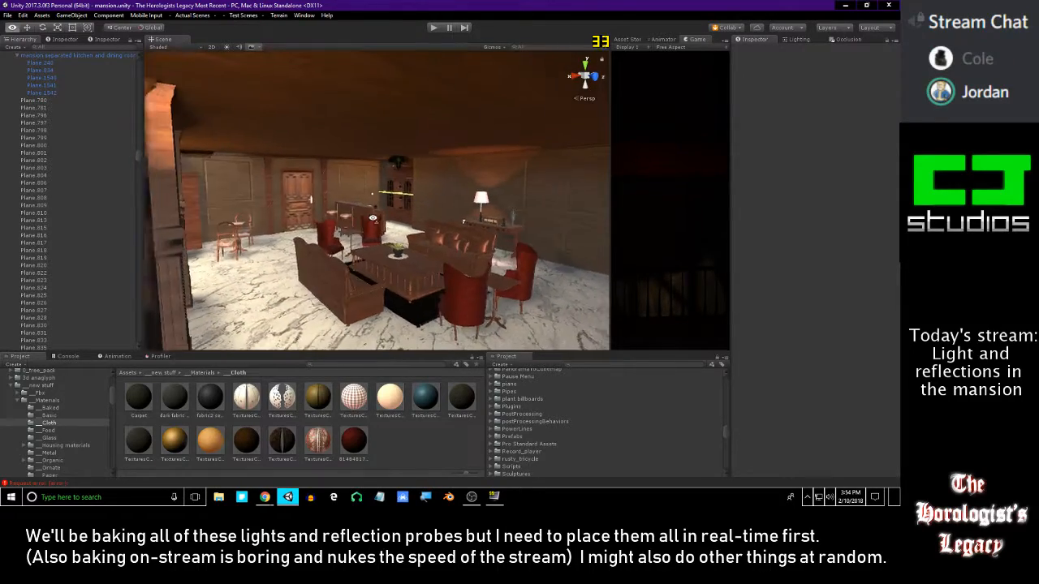
{"action": "right_click_drag", "start_coordinate": [371, 219], "coordinate": [468, 226]}
{"action": "right_click_drag", "start_coordinate": [362, 219], "coordinate": [154, 213]}
{"action": "right_click_drag", "start_coordinate": [83, 211], "coordinate": [225, 209]}
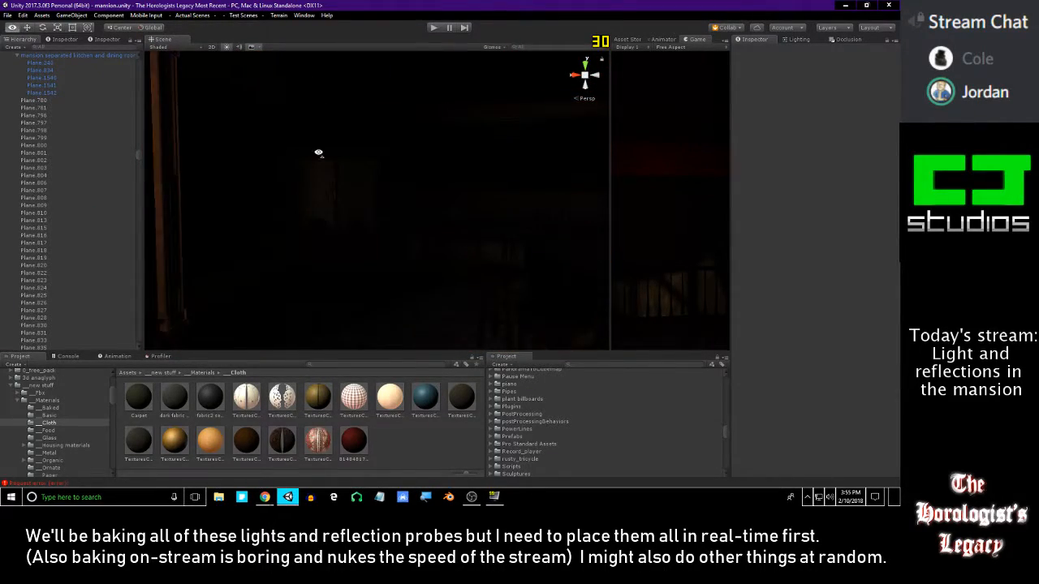
- Maximize the scene view, inspect the atrium with its balconies, planter and corridors, and restore the layout
{"action": "key", "text": "shift+space"}
{"action": "right_click_drag", "start_coordinate": [370, 155], "coordinate": [662, 311]}
{"action": "right_click_drag", "start_coordinate": [489, 247], "coordinate": [316, 193]}
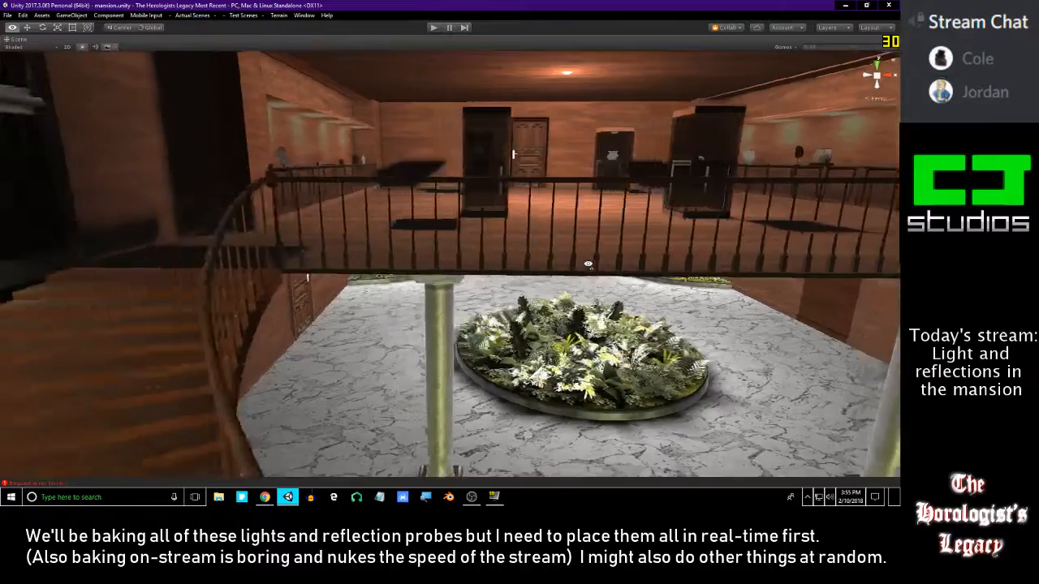
{"action": "key", "text": "q"}
{"action": "right_click_drag", "start_coordinate": [588, 264], "coordinate": [856, 301]}
{"action": "key", "text": "e"}
{"action": "key", "text": "w"}
{"action": "right_click_drag", "start_coordinate": [688, 284], "coordinate": [360, 231]}
{"action": "key", "text": "shift+space"}
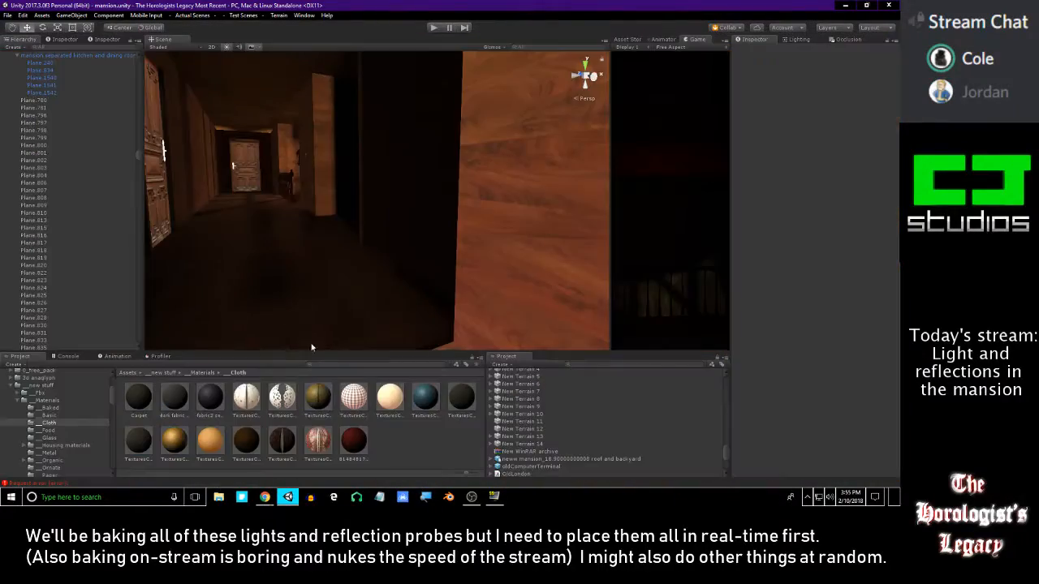
- Search the project assets for "rust" and compare the settings of the matching rust materials and texture
{"action": "type", "text": "rust"}
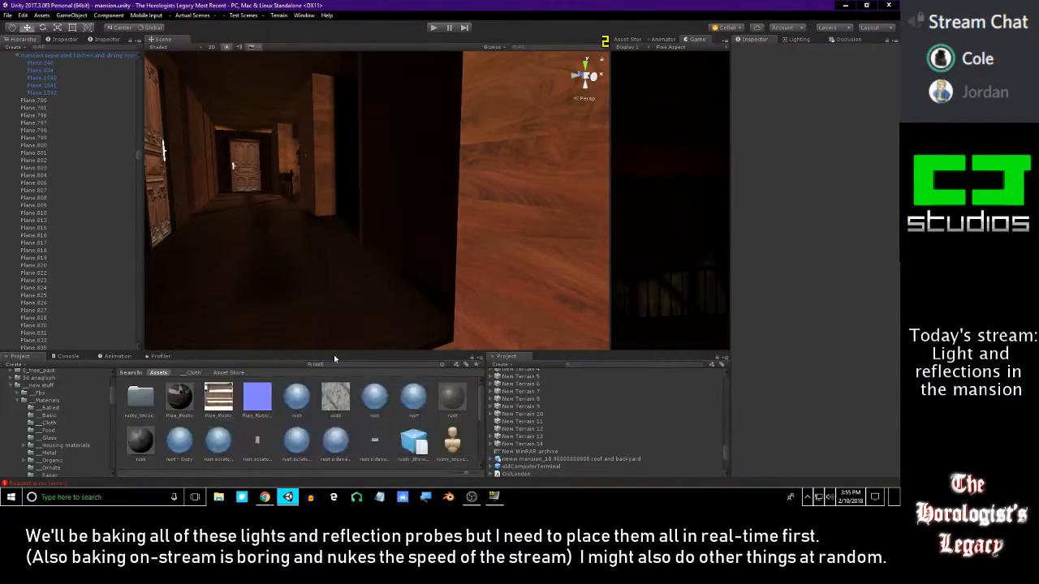
{"action": "left_click", "coordinate": [297, 398]}
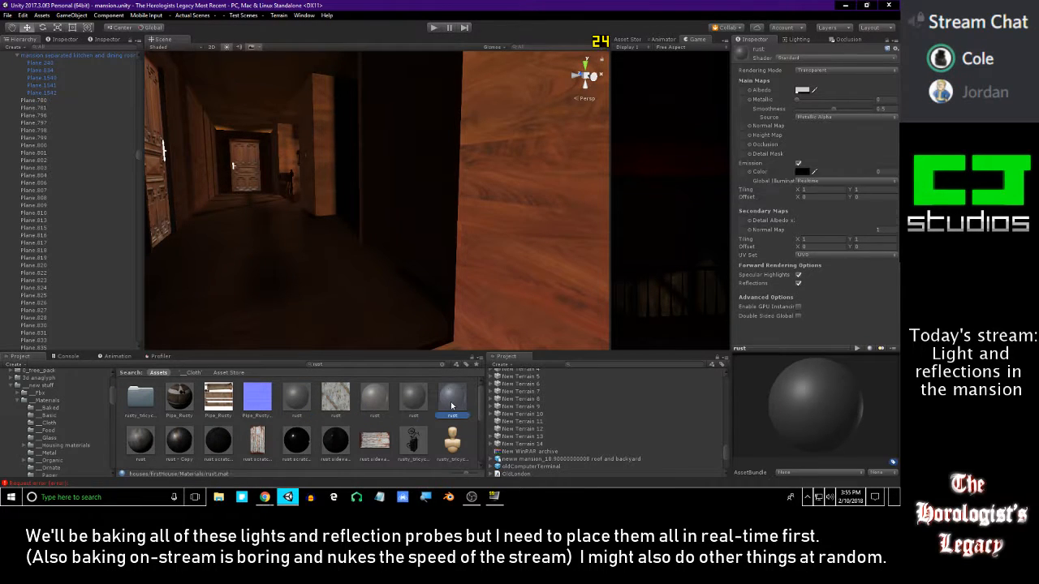
{"action": "key", "text": "Left"}
{"action": "key", "text": "Left"}
{"action": "key", "text": "Left"}
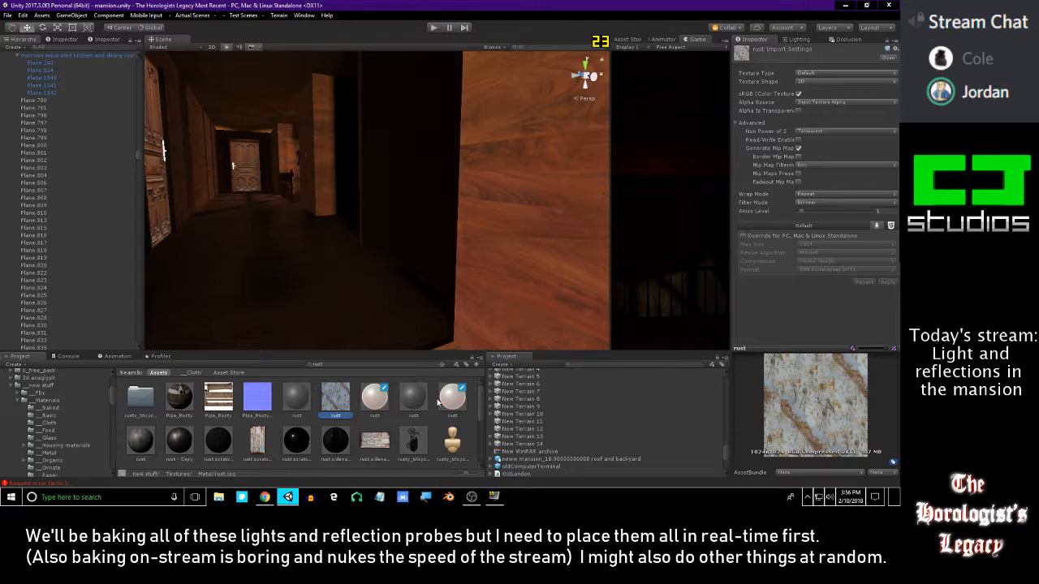
{"action": "left_click", "coordinate": [424, 263]}
{"action": "right_click_drag", "start_coordinate": [425, 262], "coordinate": [601, 244]}
{"action": "left_click", "coordinate": [456, 398]}
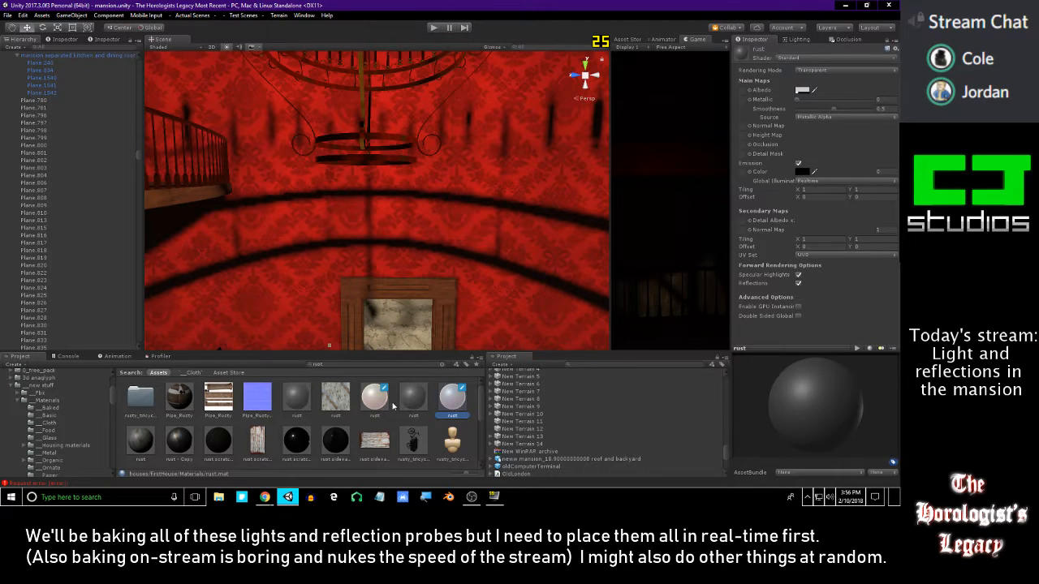
{"action": "left_click", "coordinate": [423, 414]}
{"action": "left_click", "coordinate": [465, 411]}
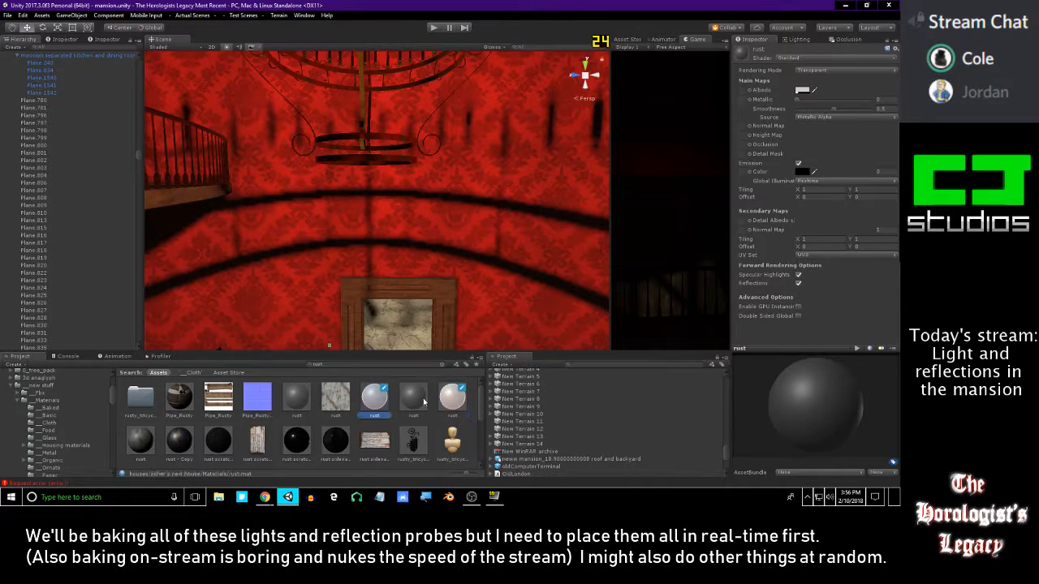
{"action": "left_click", "coordinate": [476, 408]}
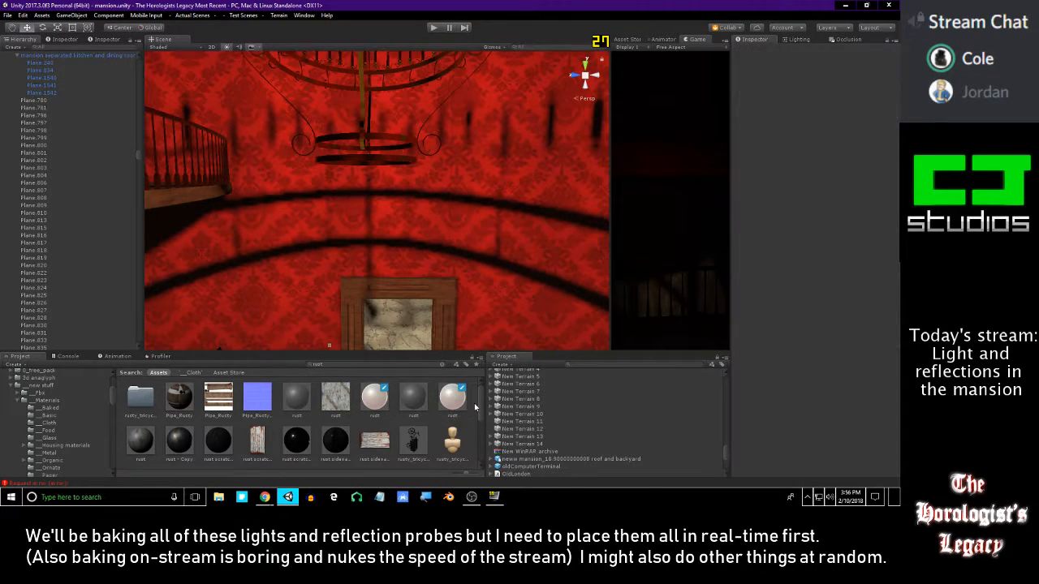
- Place the rusty_tricycle model on the marble floor beside the red room's doorway and frame it
{"action": "right_click_drag", "start_coordinate": [495, 242], "coordinate": [424, 443]}
{"action": "left_click_drag", "start_coordinate": [413, 291], "coordinate": [384, 313]}
{"action": "right_click_drag", "start_coordinate": [384, 314], "coordinate": [416, 390]}
{"action": "key", "text": "w"}
{"action": "key", "text": "f"}
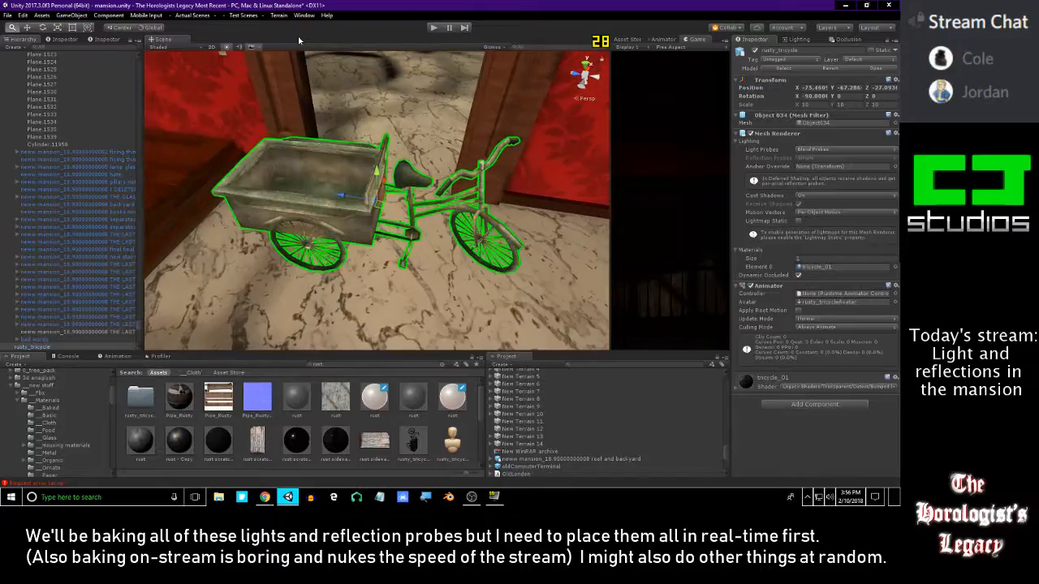
{"action": "left_click_drag", "start_coordinate": [413, 131], "coordinate": [374, 175], "text": "alt"}
{"action": "left_click", "coordinate": [394, 390]}
{"action": "left_click_drag", "start_coordinate": [524, 135], "coordinate": [333, 224], "text": "alt"}
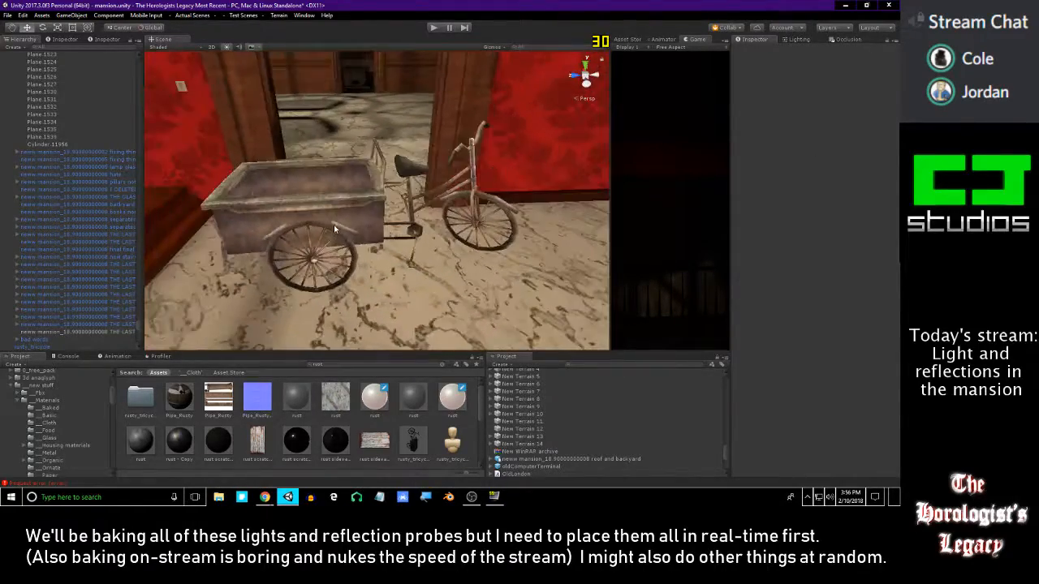
- Move the rusty tricycle away from the doorway to about X -78.632
{"action": "left_click", "coordinate": [334, 227]}
{"action": "scroll", "coordinate": [336, 226], "scroll_direction": "down", "scroll_amount": 5}
{"action": "right_click_drag", "start_coordinate": [335, 226], "coordinate": [414, 149]}
{"action": "left_click_drag", "start_coordinate": [430, 147], "coordinate": [446, 251]}
{"action": "key", "text": "f"}
{"action": "right_click_drag", "start_coordinate": [446, 252], "coordinate": [403, 430], "text": "alt"}
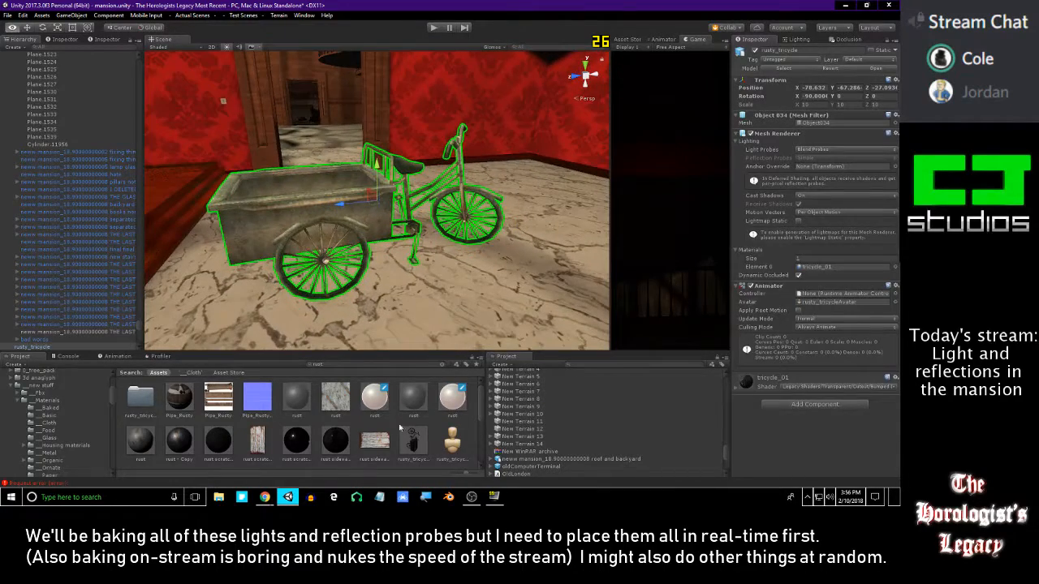
- Examine the rusty tricycle's texture and shading from several angles with its outline cleared
{"action": "left_click", "coordinate": [418, 437]}
{"action": "left_click", "coordinate": [430, 425]}
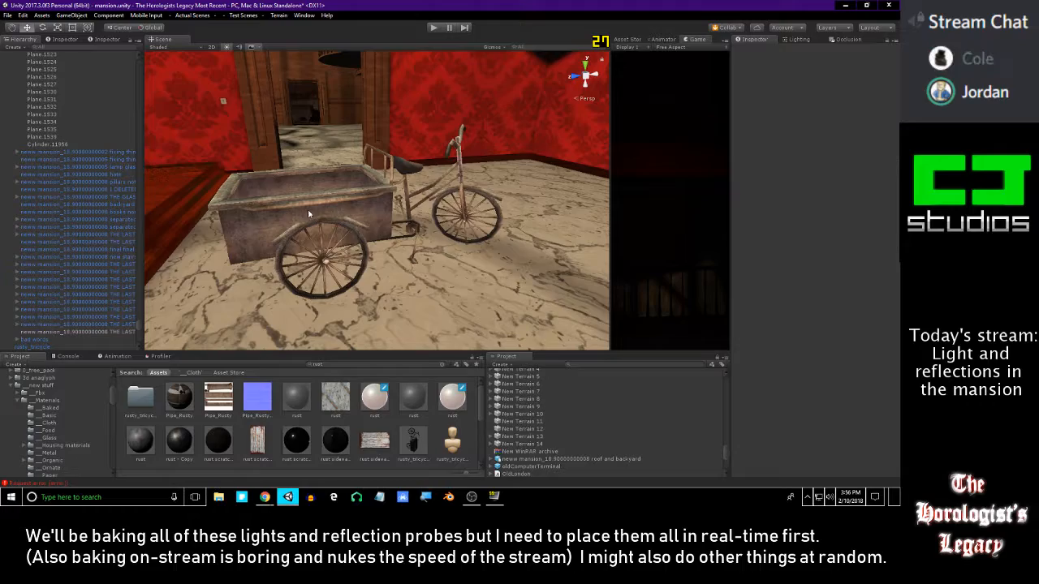
{"action": "left_click_drag", "start_coordinate": [335, 221], "coordinate": [692, 147], "text": "alt"}
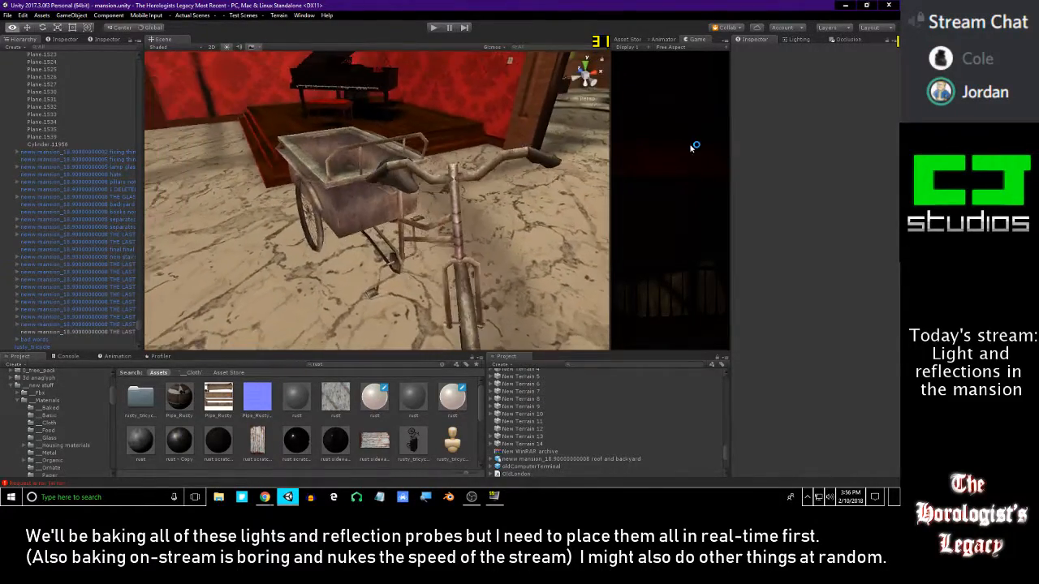
{"action": "left_click_drag", "start_coordinate": [422, 151], "coordinate": [232, 152], "text": "alt"}
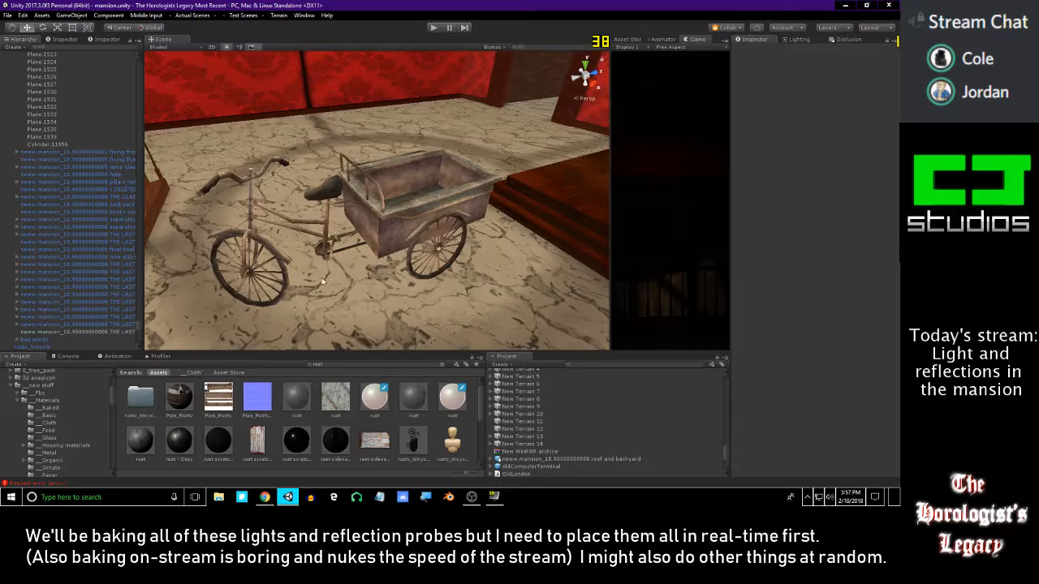
{"action": "left_click", "coordinate": [374, 241]}
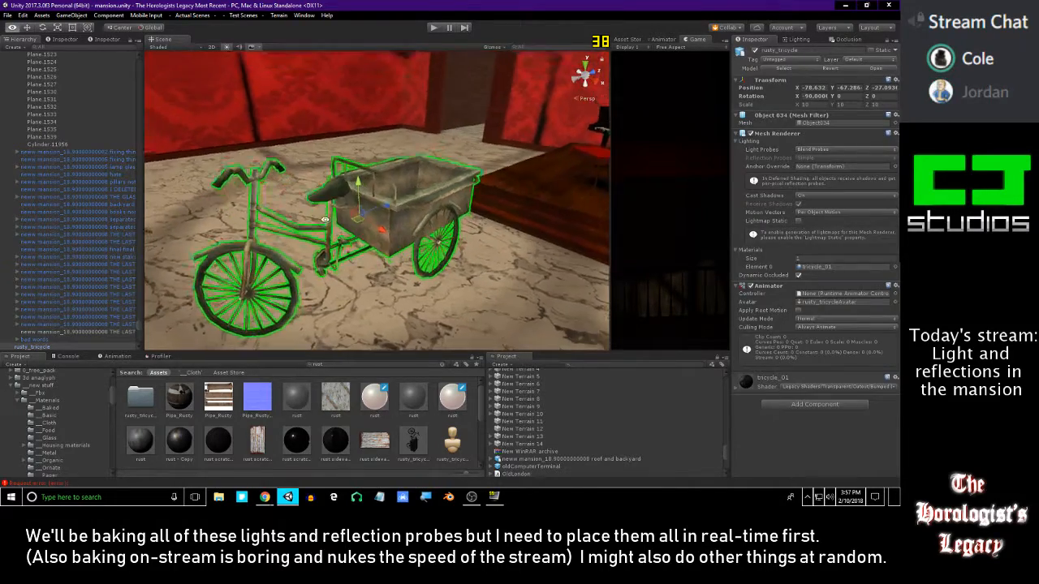
{"action": "left_click", "coordinate": [302, 242]}
{"action": "left_click_drag", "start_coordinate": [439, 141], "coordinate": [415, 203], "text": "alt"}
- Scale the rusty tricycle to about 10.52 and move it onto the wooden corner platform beside the grand piano
{"action": "left_click", "coordinate": [434, 210]}
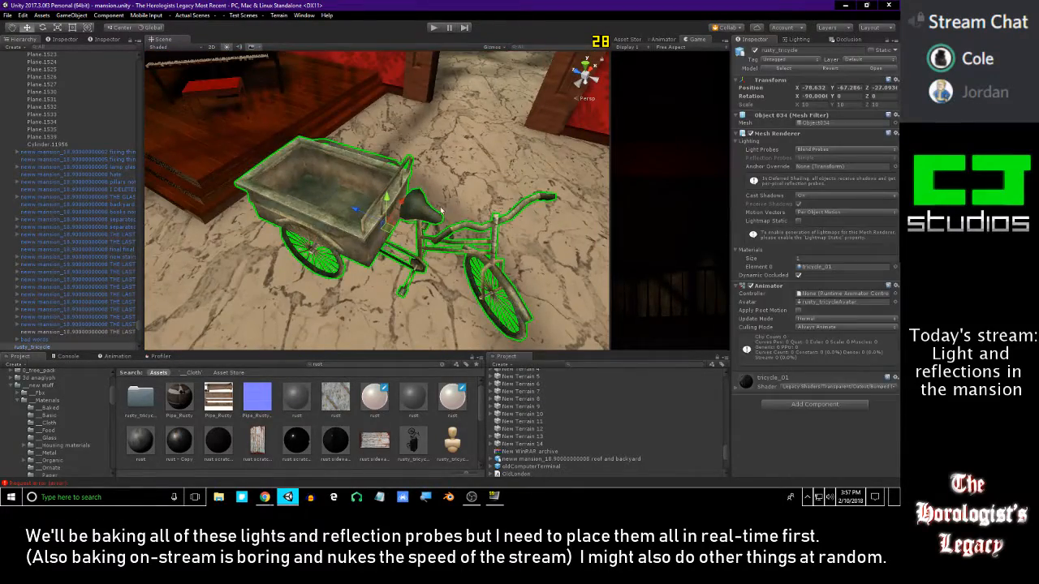
{"action": "right_click_drag", "start_coordinate": [442, 211], "coordinate": [338, 167]}
{"action": "scroll", "coordinate": [338, 167], "scroll_direction": "down", "scroll_amount": 5}
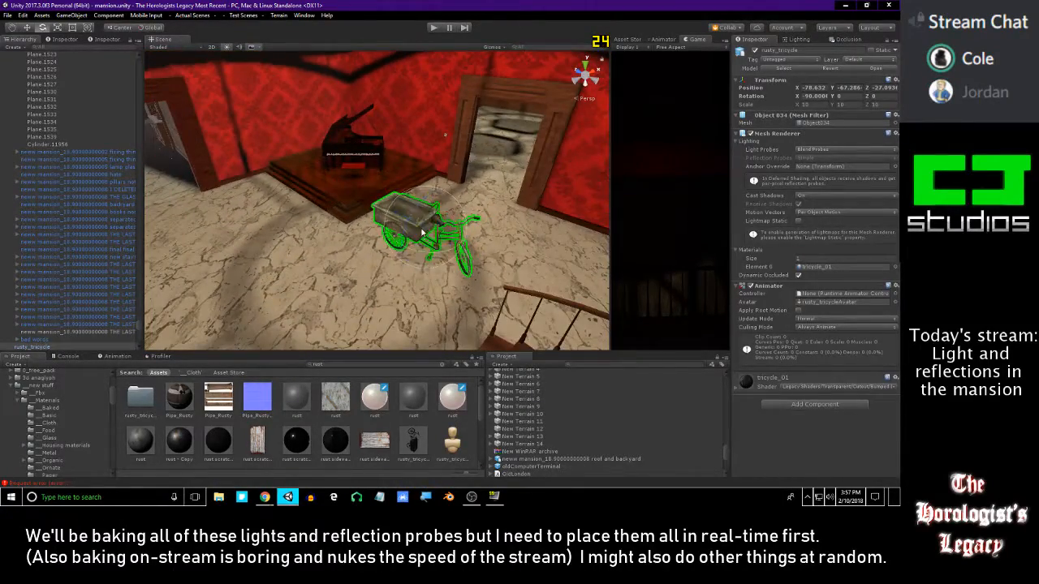
{"action": "key", "text": "w"}
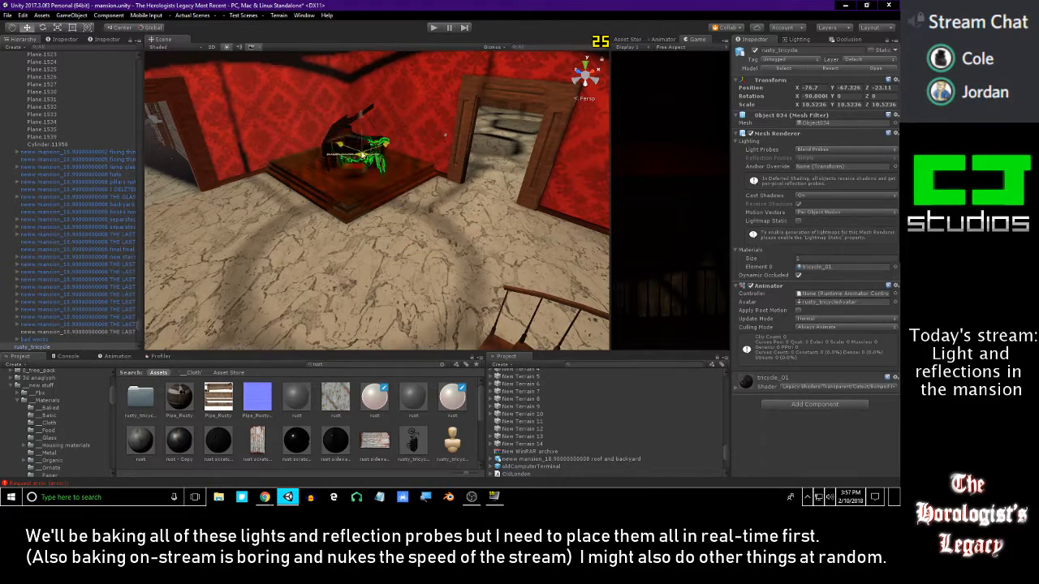
{"action": "key", "text": "w"}
{"action": "right_click_drag", "start_coordinate": [373, 164], "coordinate": [401, 156]}
{"action": "key", "text": "s"}
{"action": "mouse_move", "coordinate": [391, 179]}
{"action": "left_mouse_down"}
{"action": "mouse_move", "coordinate": [392, 144]}
{"action": "mouse_move", "coordinate": [420, 144]}
{"action": "mouse_move", "coordinate": [393, 167]}
{"action": "left_mouse_up"}
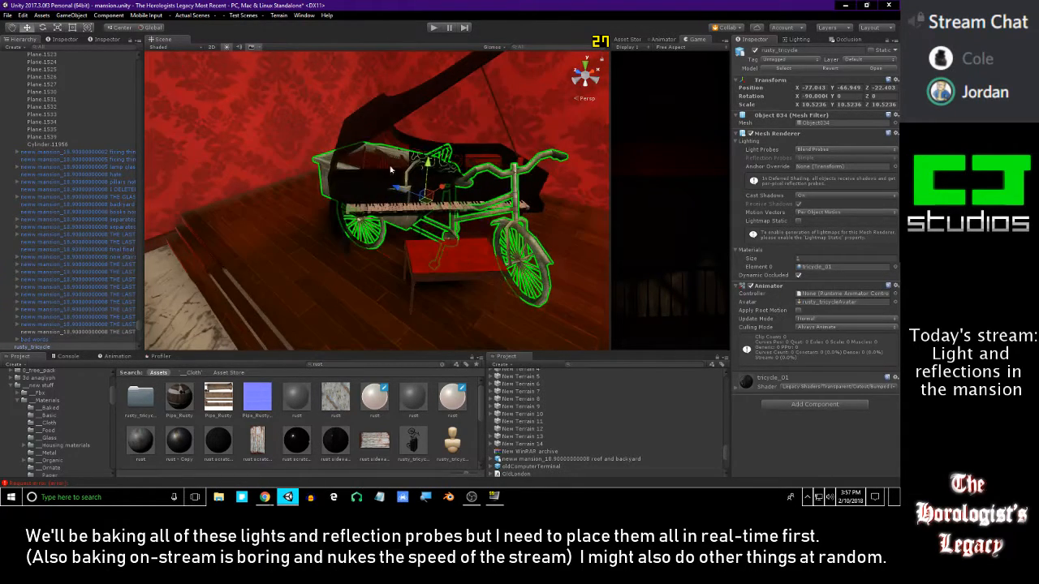
- Select the grand piano and bench pieces, Cube.2493 through Cube.2515, and deactivate them
{"action": "left_click", "coordinate": [374, 177]}
{"action": "scroll", "coordinate": [70, 119], "scroll_direction": "up", "scroll_amount": 4}
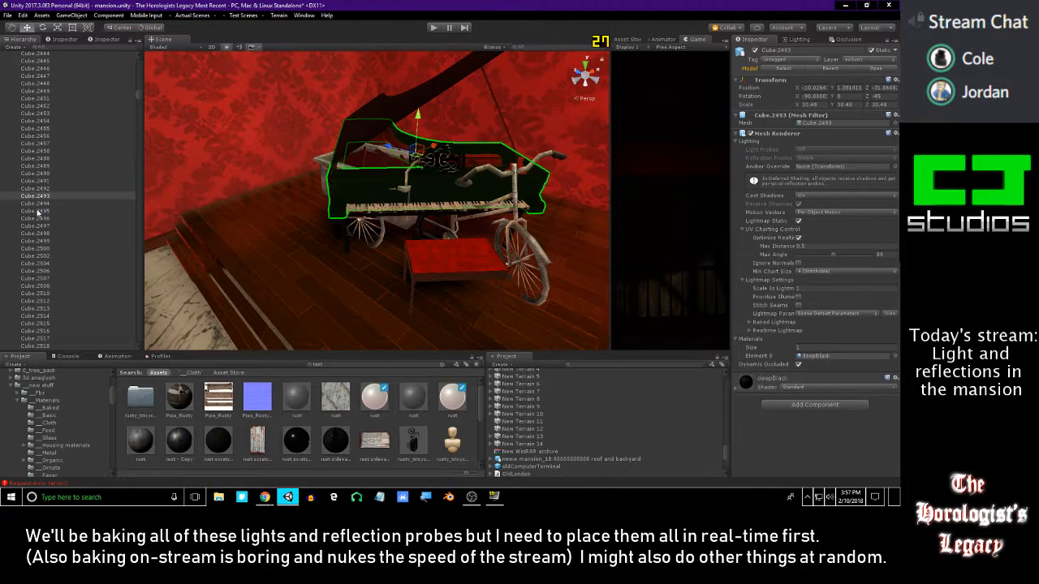
{"action": "left_click", "coordinate": [65, 152]}
{"action": "key", "text": "Down"}
{"action": "key", "text": "Down"}
{"action": "key", "text": "Down"}
{"action": "key", "text": "Down"}
{"action": "key", "text": "Down"}
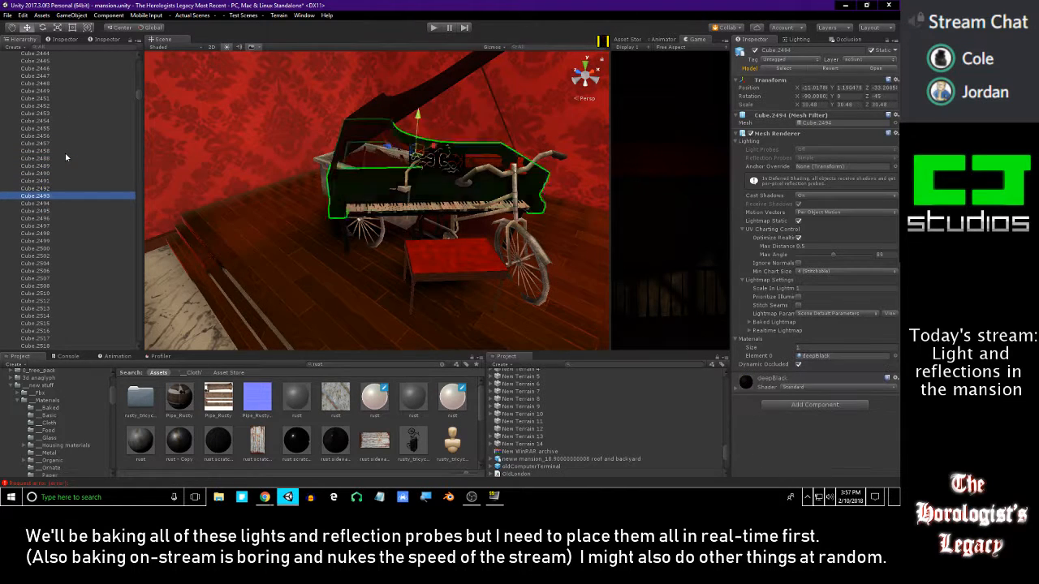
{"action": "key", "text": "Down"}
{"action": "key", "text": "shift+Down"}
{"action": "key", "text": "shift+Down"}
{"action": "key", "text": "shift+Down"}
{"action": "key", "text": "shift+Down"}
{"action": "key", "text": "shift+Down"}
{"action": "key", "text": "shift+Down"}
{"action": "key", "text": "shift+Down"}
{"action": "key", "text": "shift+Down"}
{"action": "key", "text": "shift+Down"}
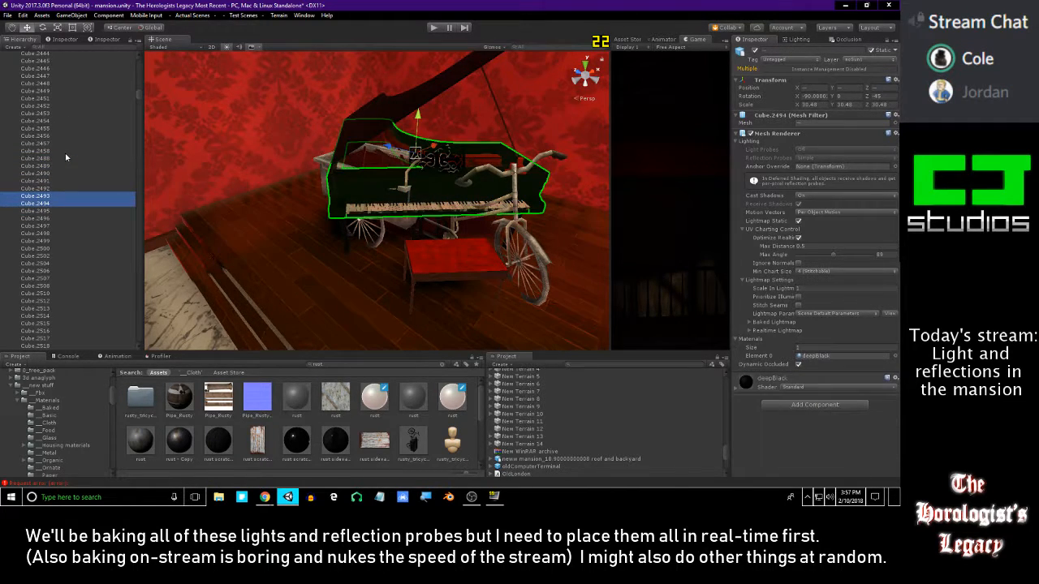
{"action": "key", "text": "shift+Down"}
{"action": "key", "text": "shift+Down"}
{"action": "key", "text": "shift+Down"}
{"action": "key", "text": "shift+Down"}
{"action": "key", "text": "shift+Down"}
{"action": "key", "text": "shift+Down"}
{"action": "key", "text": "shift+Down"}
{"action": "key", "text": "shift+Down"}
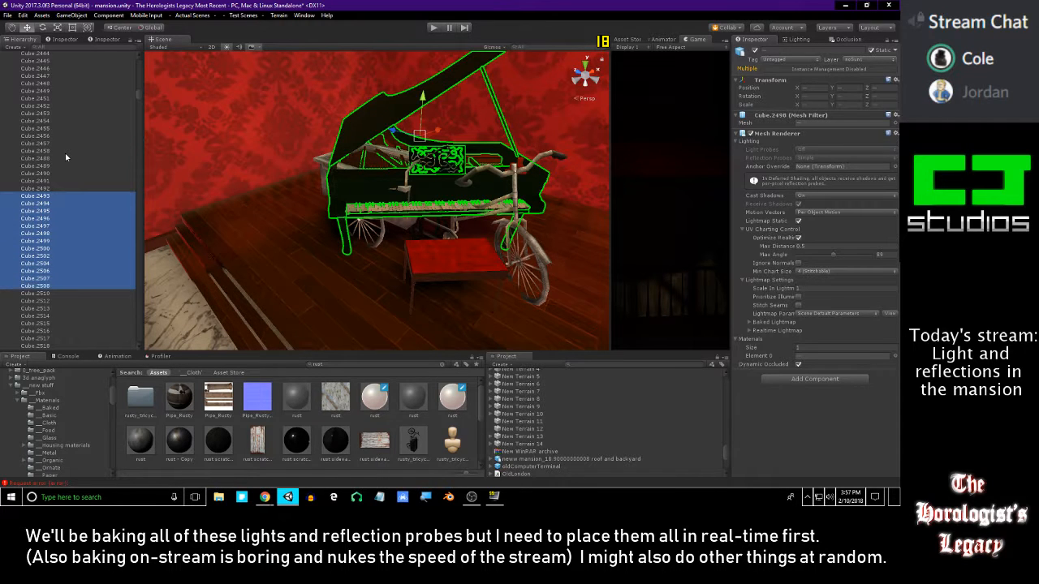
{"action": "key", "text": "shift+Down"}
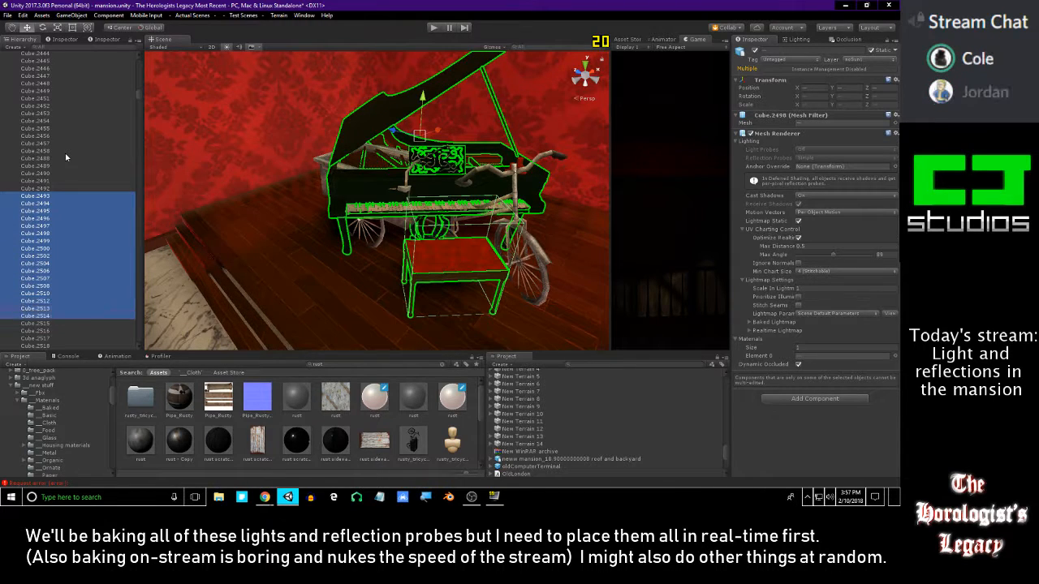
{"action": "key", "text": "shift+Down"}
{"action": "key", "text": "shift+Up"}
{"action": "key", "text": "shift+Down"}
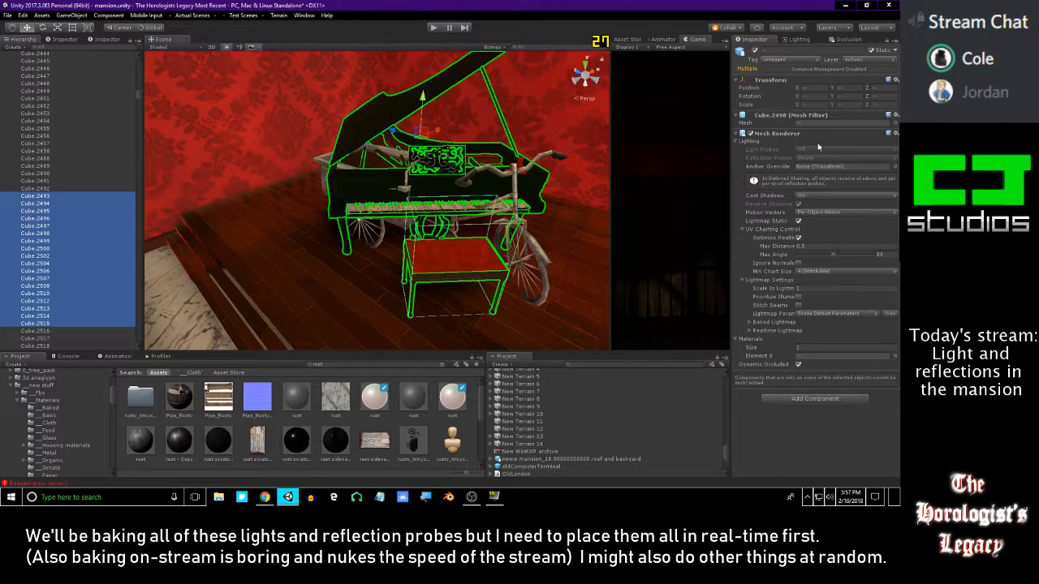
{"action": "left_click", "coordinate": [755, 51]}
- Check the tricycle's placement on the emptied platform and raise it slightly to about Y -66.9
{"action": "right_click_drag", "start_coordinate": [554, 150], "coordinate": [603, 140]}
{"action": "key", "text": "shift+space"}
{"action": "right_click_drag", "start_coordinate": [520, 175], "coordinate": [503, 152]}
{"action": "key", "text": "s"}
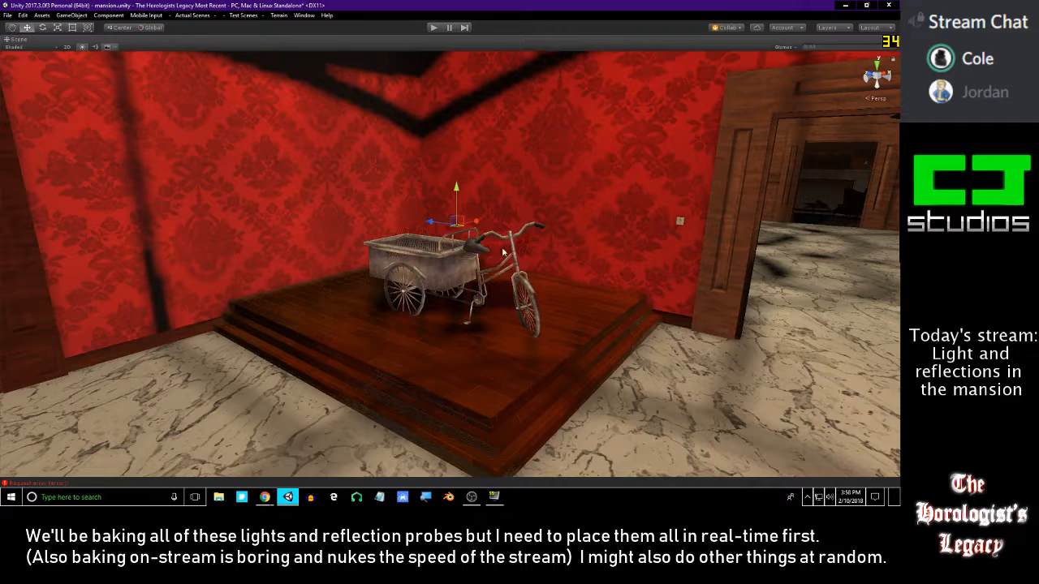
{"action": "left_click_drag", "start_coordinate": [457, 189], "coordinate": [461, 180]}
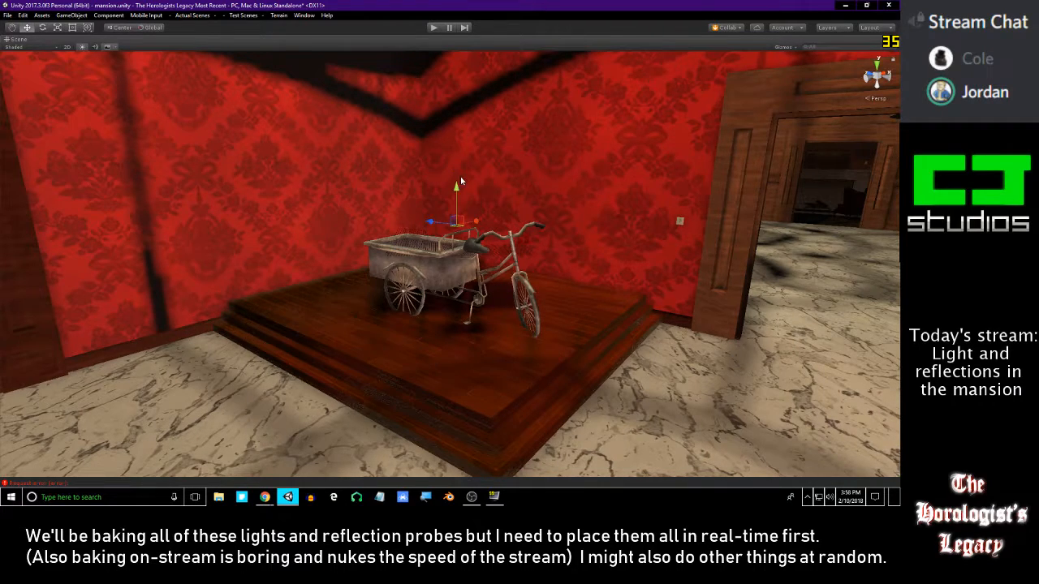
{"action": "key", "text": "shift+space"}
{"action": "left_click", "coordinate": [361, 211]}
{"action": "left_click_drag", "start_coordinate": [382, 171], "coordinate": [383, 169]}
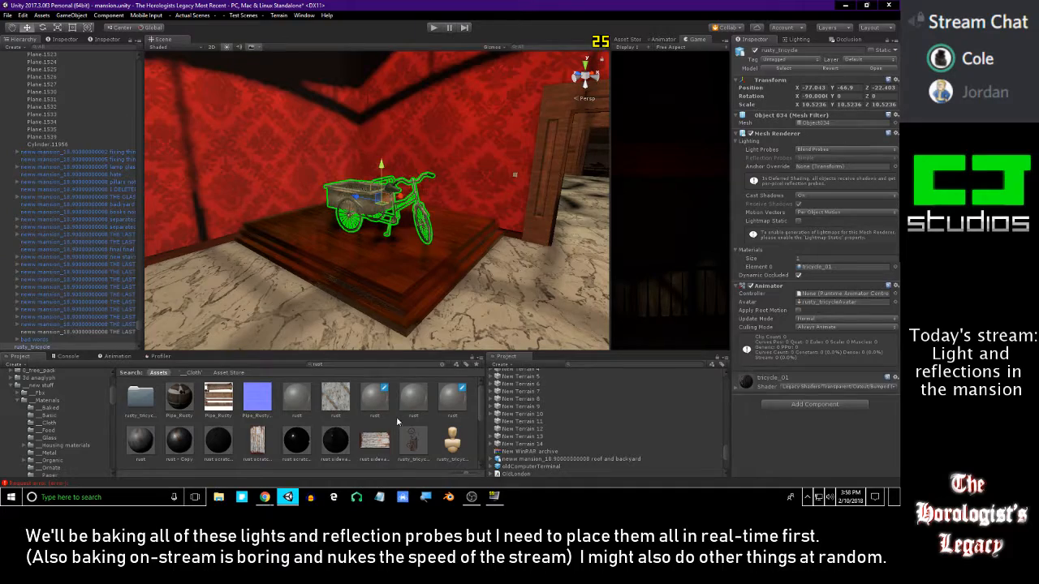
- Deselect the tricycle, maximize the scene view, and examine the platform and corner behind it up close
{"action": "left_click", "coordinate": [396, 423]}
{"action": "key", "text": "shift+space"}
{"action": "mouse_move", "coordinate": [400, 278]}
{"action": "right_mouse_down"}
{"action": "mouse_move", "coordinate": [334, 230]}
{"action": "mouse_move", "coordinate": [406, 275]}
{"action": "right_mouse_up"}
{"action": "scroll", "coordinate": [314, 229], "scroll_direction": "up", "scroll_amount": 2}
{"action": "right_click_drag", "start_coordinate": [313, 225], "coordinate": [473, 357]}
{"action": "middle_click_drag", "start_coordinate": [461, 354], "coordinate": [431, 342]}
{"action": "left_click", "coordinate": [511, 268]}
{"action": "right_click_drag", "start_coordinate": [513, 301], "coordinate": [484, 340]}
{"action": "key", "text": "w"}
{"action": "key", "text": "w"}
{"action": "key", "text": "d"}
- Delete the cluster of red candles in the platform's corner behind the tricycle
{"action": "left_click", "coordinate": [452, 314]}
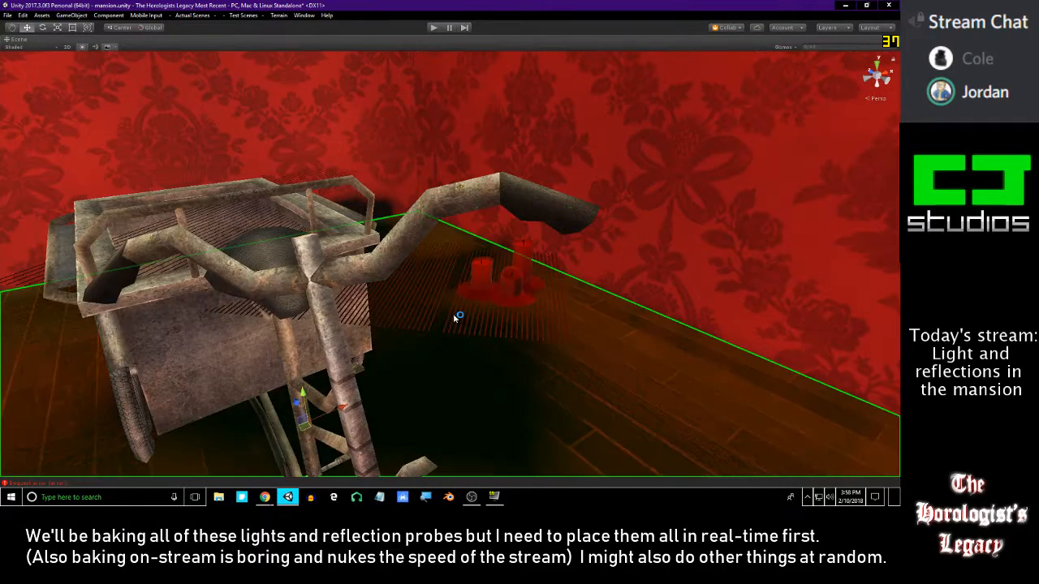
{"action": "right_click_drag", "start_coordinate": [460, 317], "coordinate": [457, 318]}
{"action": "left_click", "coordinate": [535, 287]}
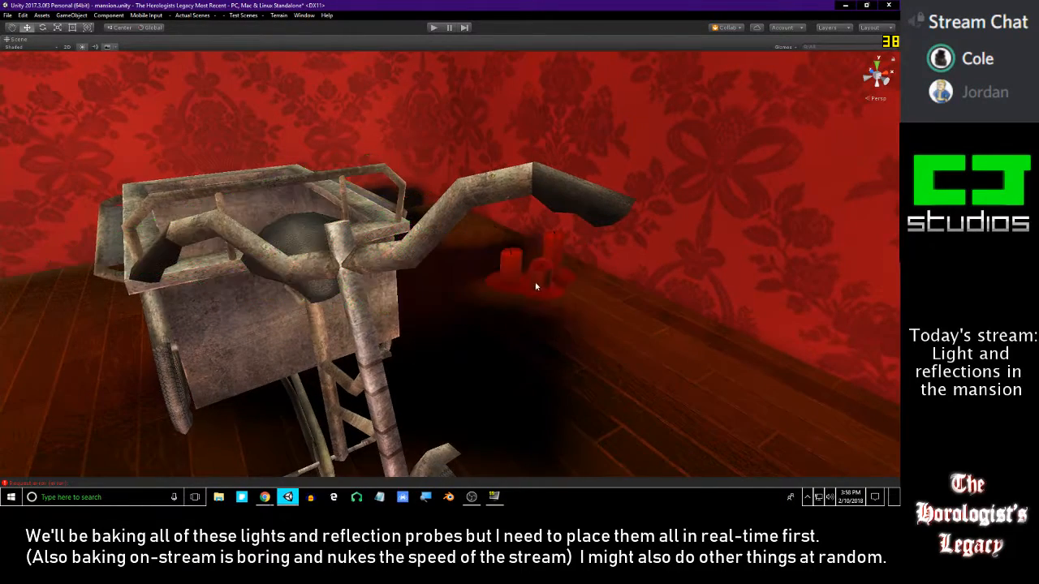
{"action": "left_click", "coordinate": [540, 273]}
{"action": "left_click", "coordinate": [543, 272]}
{"action": "key", "text": "Delete"}
{"action": "left_click", "coordinate": [554, 236]}
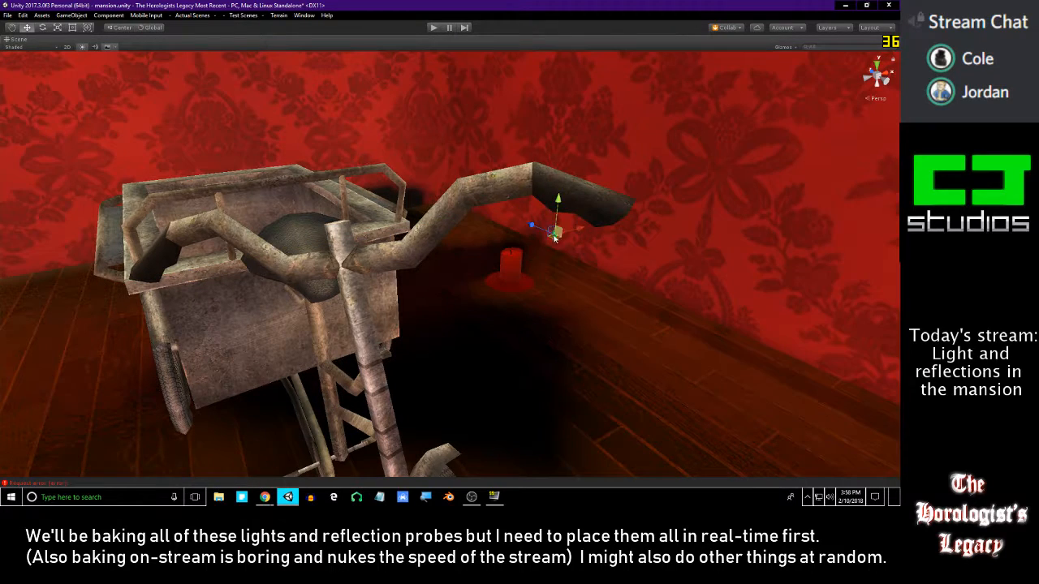
{"action": "left_click", "coordinate": [511, 256]}
- Clear the platform's selection and view the whole corner with the tricycle in the maximized scene view
{"action": "right_click_drag", "start_coordinate": [566, 294], "coordinate": [597, 274]}
{"action": "key", "text": "s"}
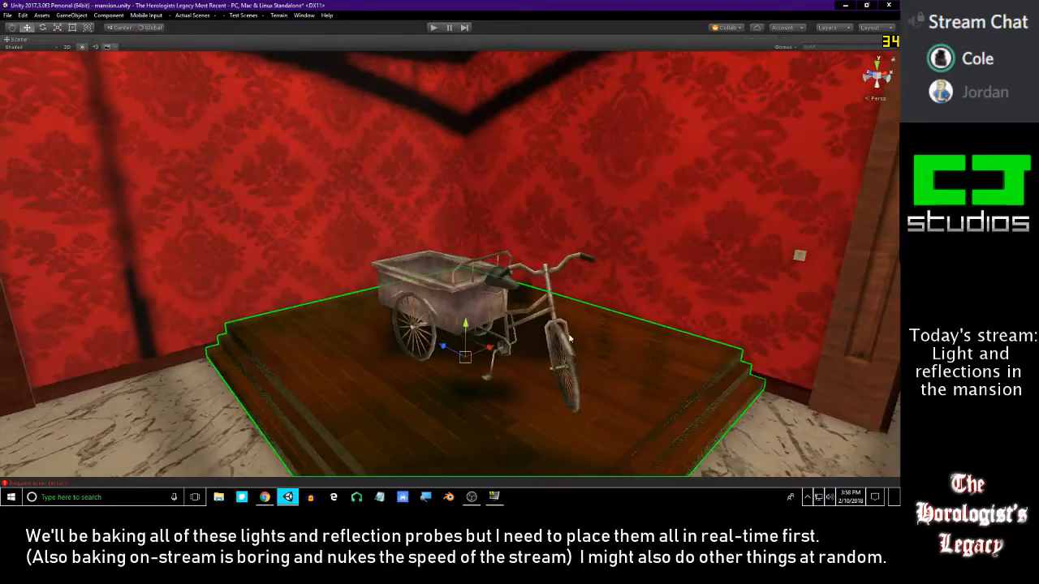
{"action": "key", "text": "shift+space"}
{"action": "left_click", "coordinate": [466, 426]}
{"action": "key", "text": "shift+space"}
{"action": "key", "text": "q"}
{"action": "right_click_drag", "start_coordinate": [458, 251], "coordinate": [466, 244]}
{"action": "key", "text": "shift+space"}
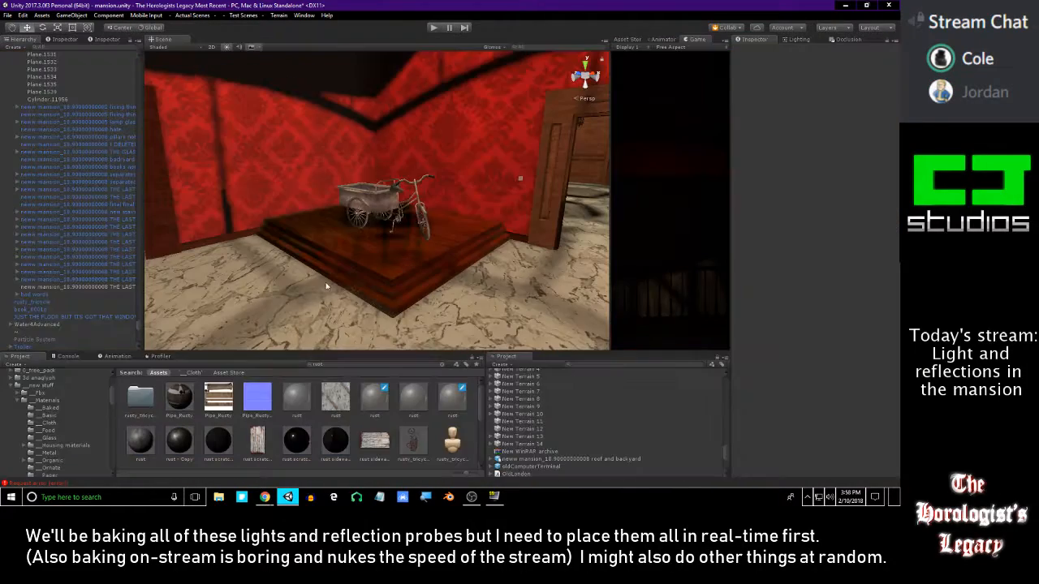
- Switch to Snipping Tool, capture the maximized scene view of the tricycle on its platform, and discard the snip
{"action": "left_click", "coordinate": [104, 500]}
{"action": "type", "text": "snip"}
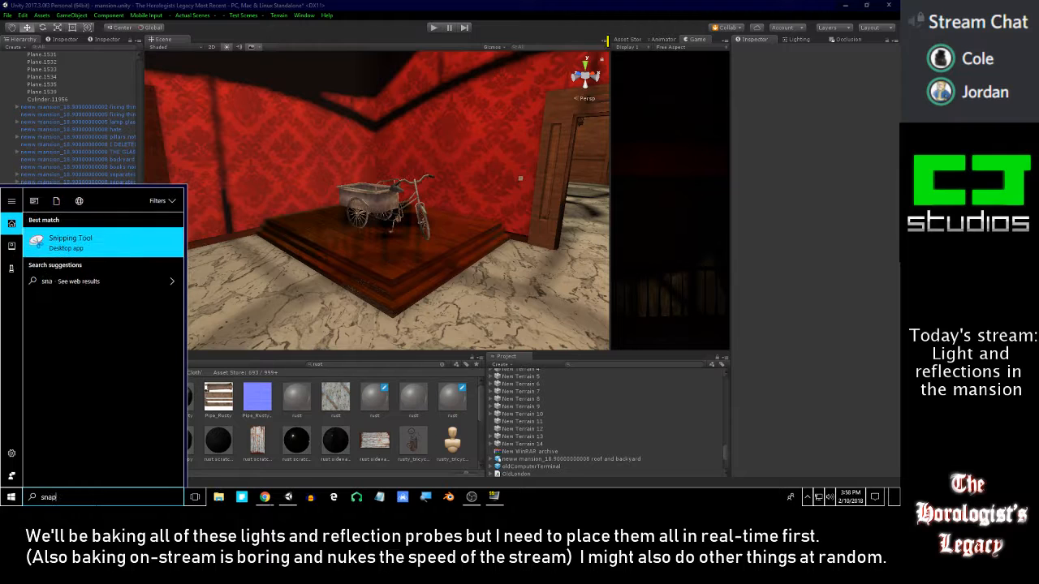
{"action": "key", "text": "Return"}
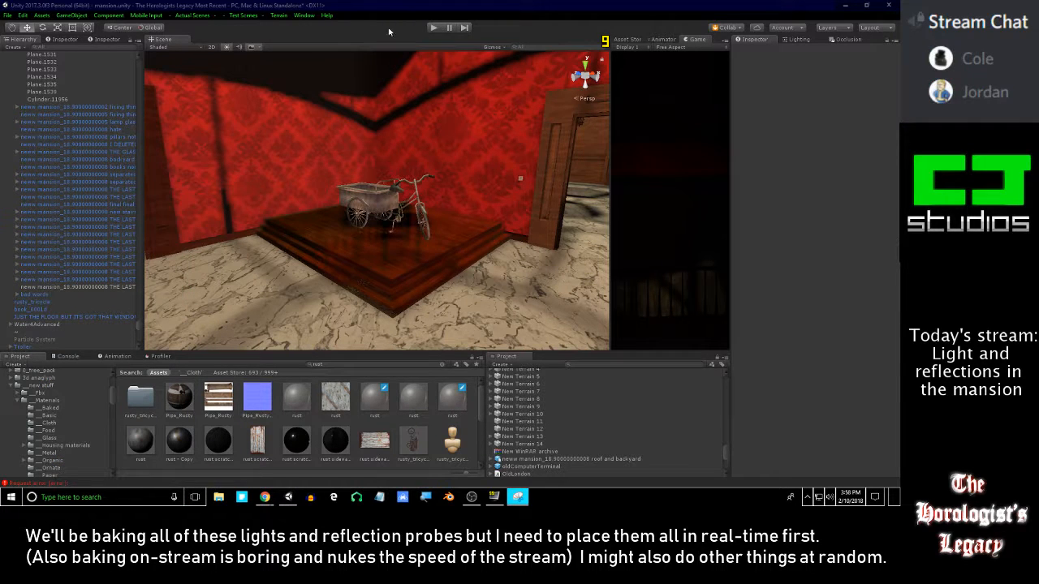
{"action": "left_click", "coordinate": [424, 171]}
{"action": "key", "text": "shift+space"}
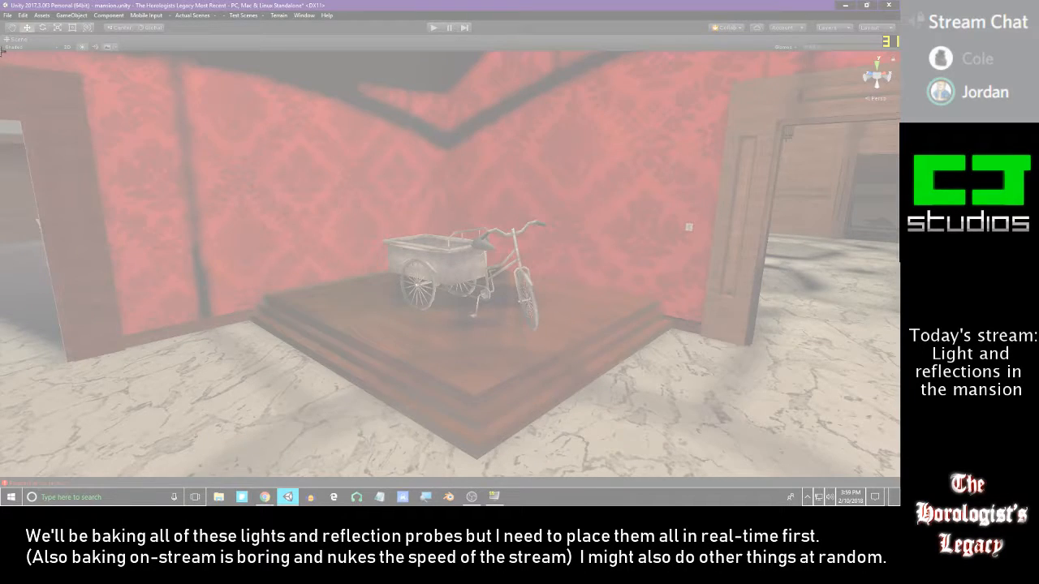
{"action": "left_click_drag", "start_coordinate": [2, 51], "coordinate": [860, 476]}
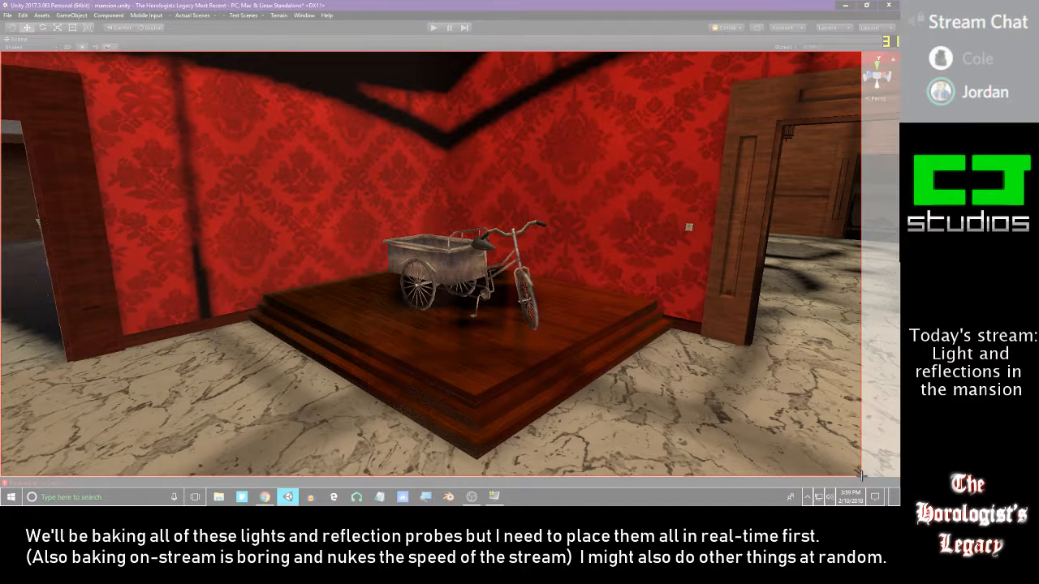
{"action": "left_click_drag", "start_coordinate": [860, 476], "coordinate": [861, 476]}
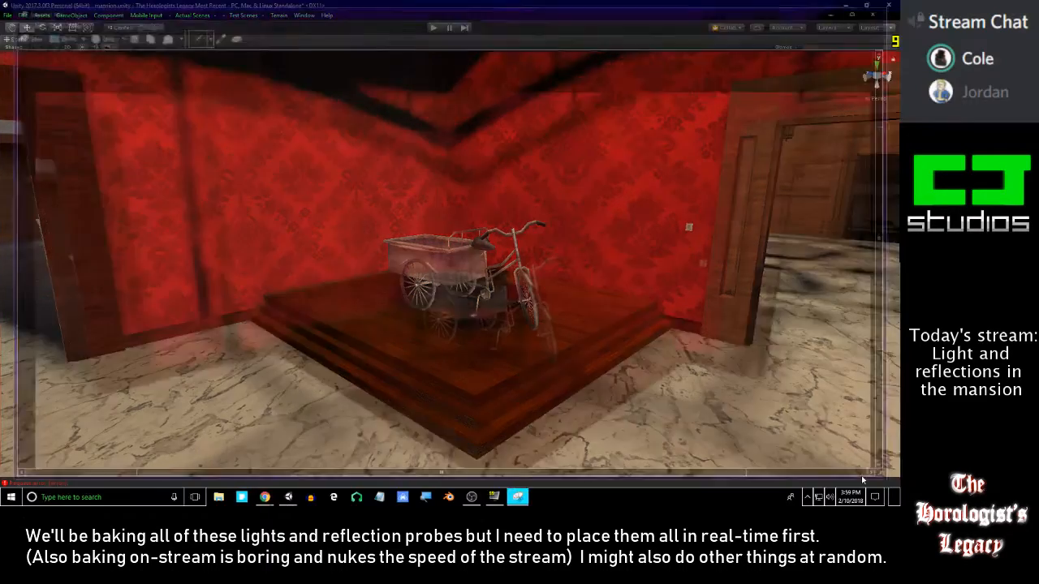
{"action": "left_click", "coordinate": [888, 7]}
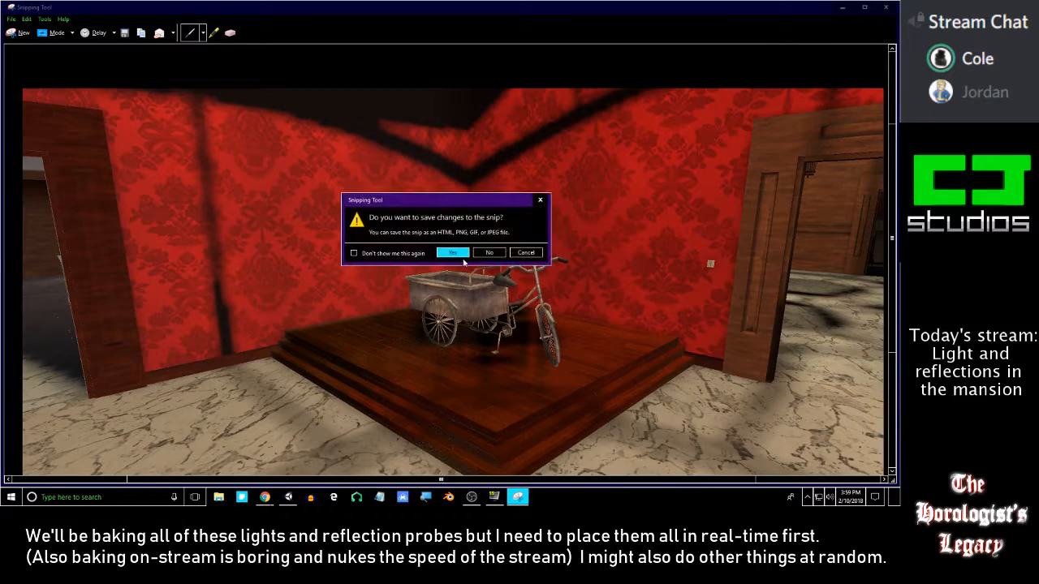
{"action": "left_click", "coordinate": [501, 285]}
- Shift the scene view slightly and capture the tricycle's corner again with Snipping Tool
{"action": "middle_click_drag", "start_coordinate": [488, 214], "coordinate": [466, 209]}
{"action": "left_click", "coordinate": [148, 502]}
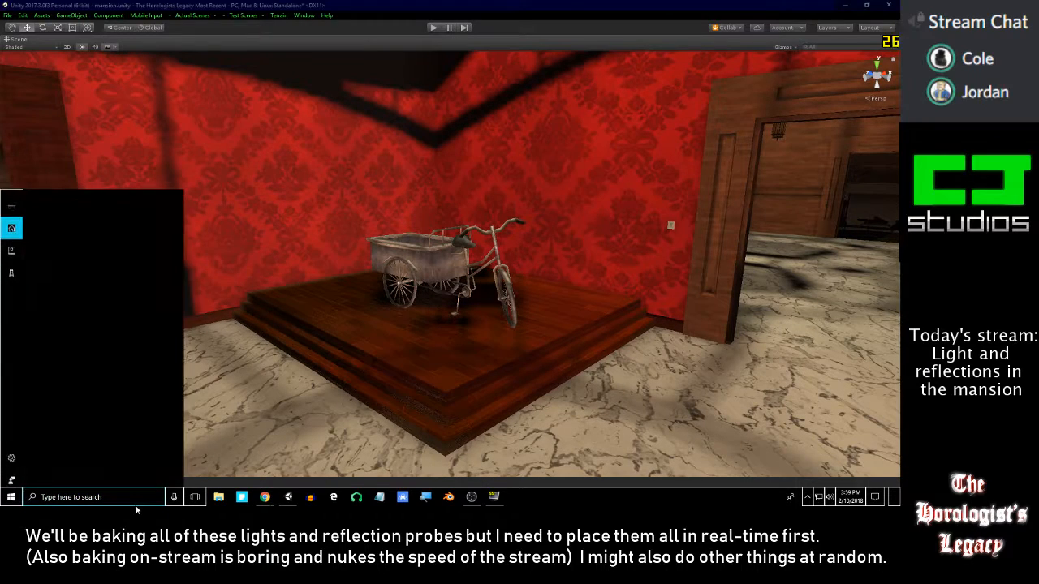
{"action": "type", "text": "snap"}
{"action": "key", "text": "Return"}
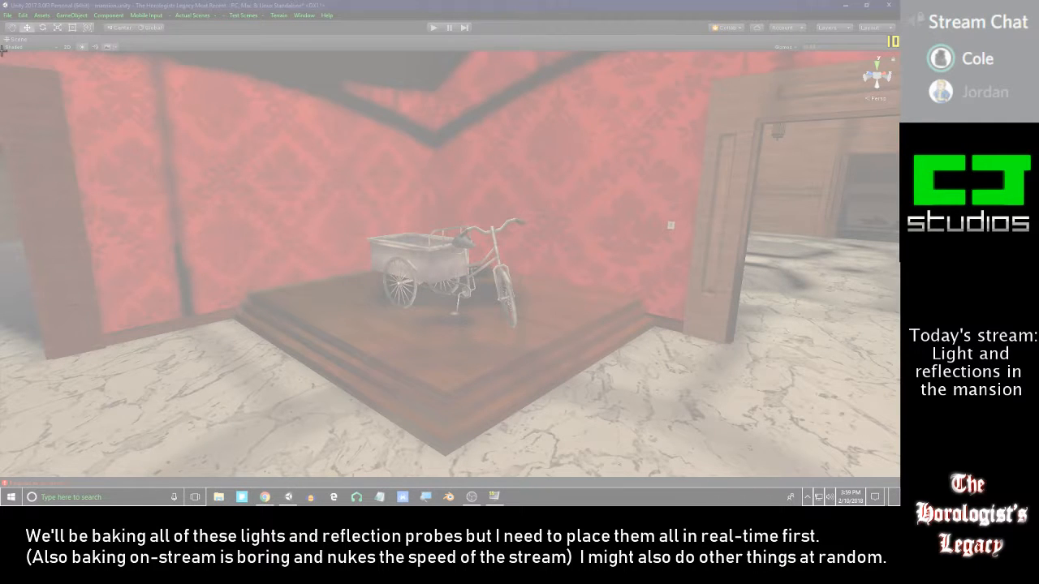
{"action": "left_click_drag", "start_coordinate": [2, 50], "coordinate": [861, 476]}
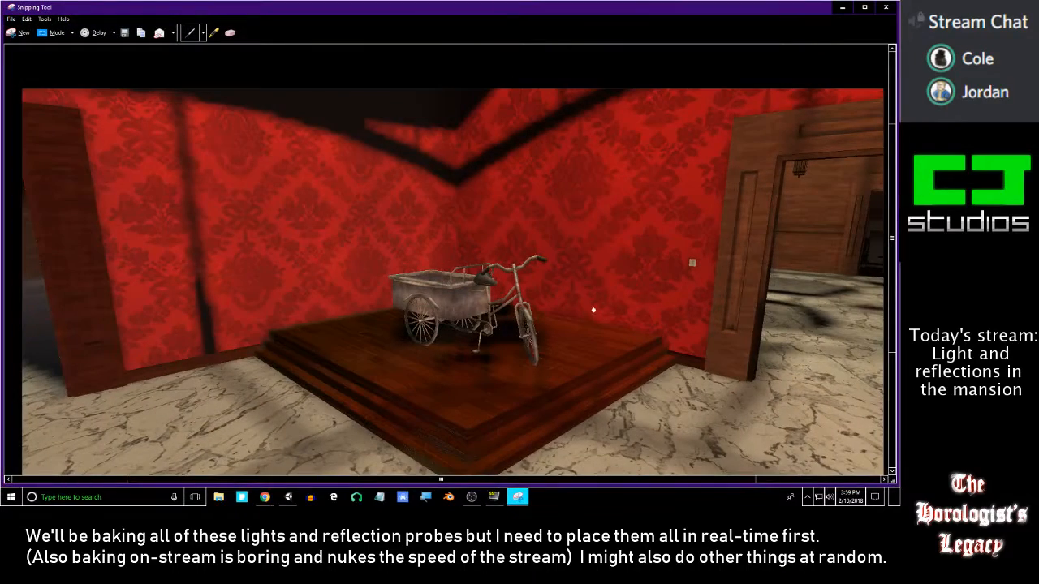
- Save the tricycle capture as a PNG in the Pictures folder under a new file name and close Snipping Tool
{"action": "scroll", "coordinate": [594, 310], "scroll_direction": "down", "scroll_amount": 2}
{"action": "scroll", "coordinate": [587, 311], "scroll_direction": "up", "scroll_amount": 1}
{"action": "left_click", "coordinate": [12, 19]}
{"action": "left_click", "coordinate": [34, 43]}
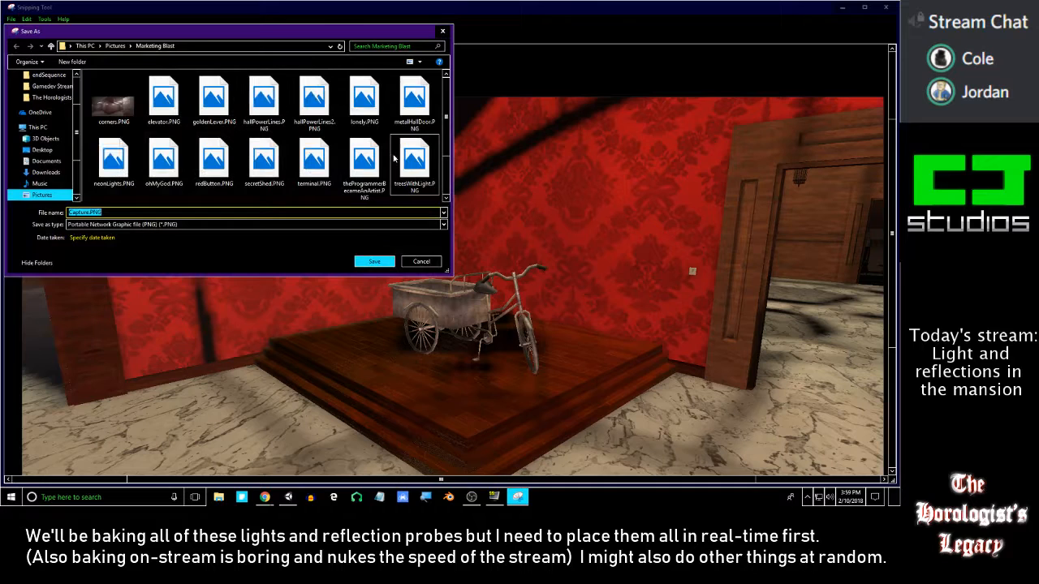
{"action": "left_click", "coordinate": [115, 45]}
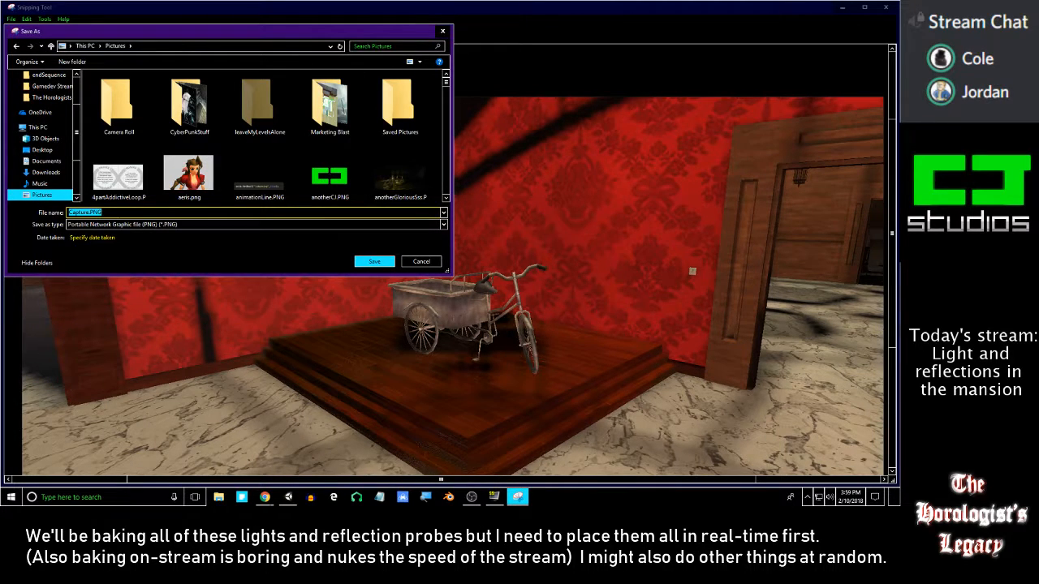
{"action": "left_click", "coordinate": [85, 212]}
{"action": "key", "text": "BackSpace"}
{"action": "key", "text": "BackSpace"}
{"action": "key", "text": "BackSpace"}
{"action": "key", "text": "BackSpace"}
{"action": "key", "text": "BackSpace"}
{"action": "key", "text": "BackSpace"}
{"action": "key", "text": "BackSpace"}
{"action": "key", "text": "Return"}
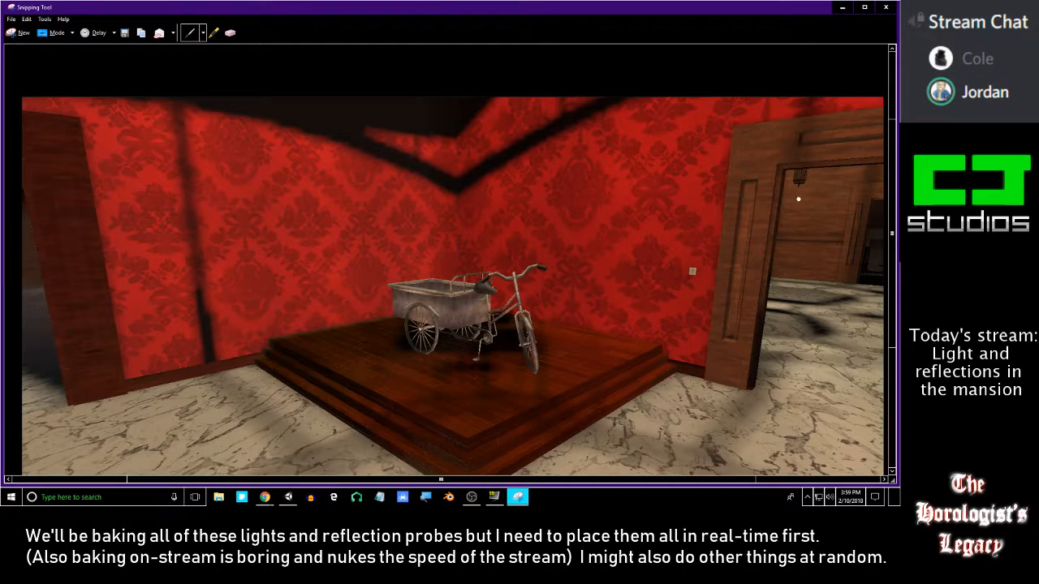
{"action": "left_click", "coordinate": [885, 6]}
- Undo the deletions on the platform to bring back the piano, its bench and the red candles
{"action": "right_click_drag", "start_coordinate": [529, 208], "coordinate": [508, 219]}
{"action": "key", "text": "ctrl+z"}
{"action": "key", "text": "ctrl+z"}
{"action": "key", "text": "ctrl+z"}
{"action": "key", "text": "ctrl+z"}
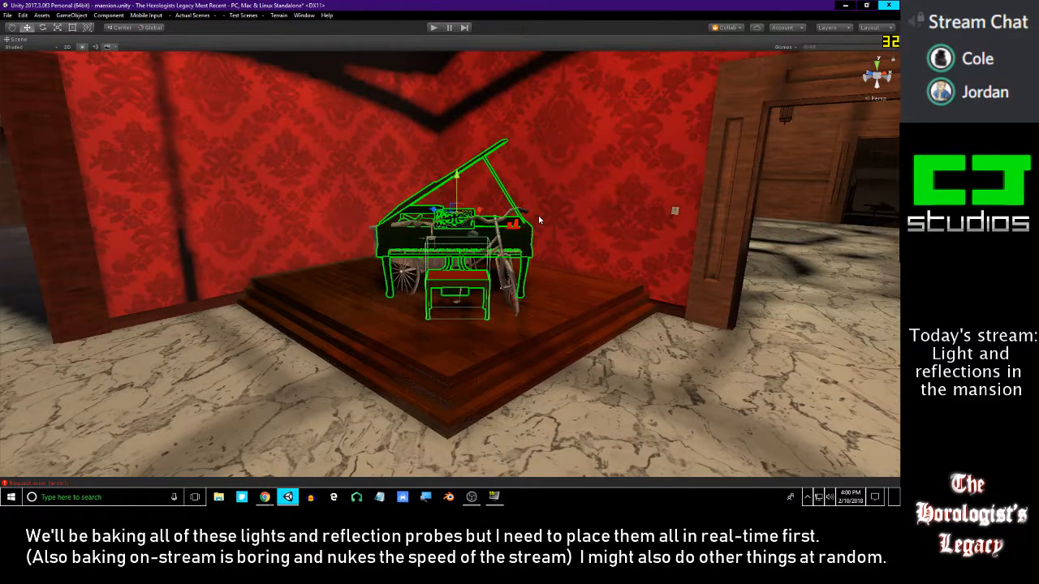
{"action": "key", "text": "ctrl+z"}
{"action": "key", "text": "ctrl+z"}
{"action": "key", "text": "ctrl+z"}
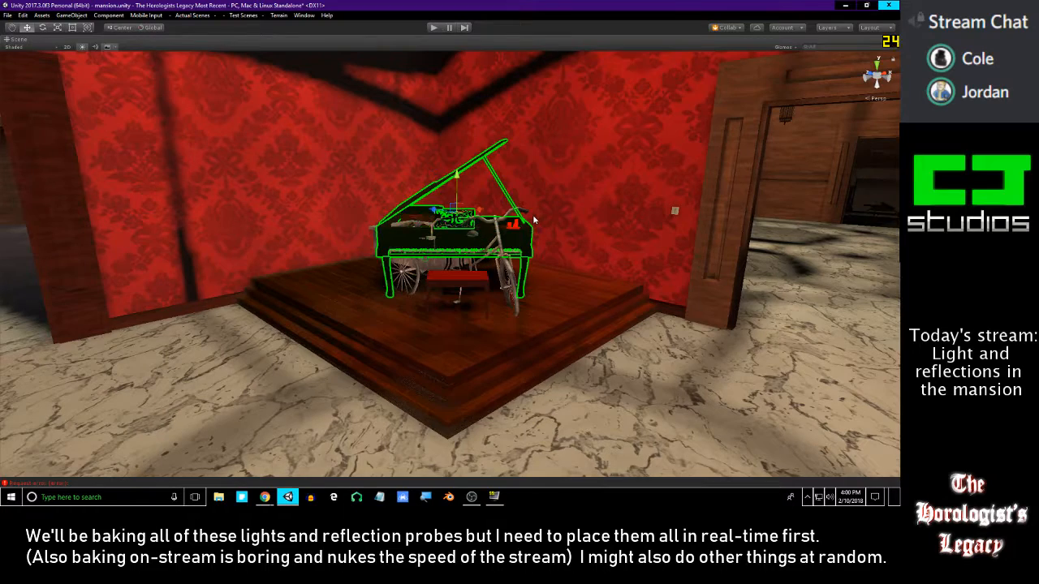
{"action": "key", "text": "ctrl+z"}
{"action": "key", "text": "ctrl+z"}
{"action": "key", "text": "ctrl+z"}
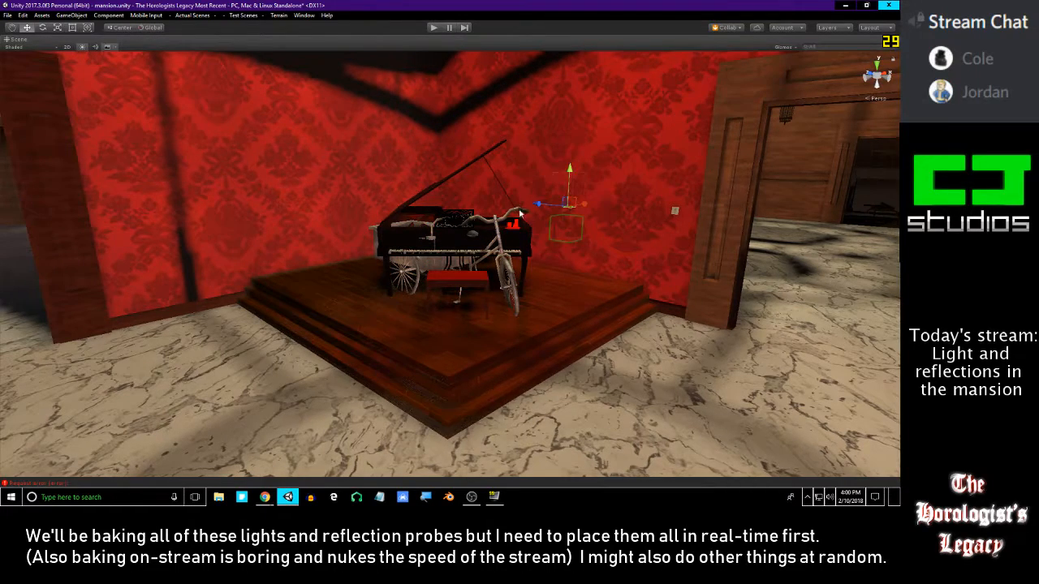
- Undo the tricycle's moves and its placement in the scene, and restore the full editor layout
{"action": "key", "text": "ctrl+z"}
{"action": "key", "text": "ctrl+z"}
{"action": "key", "text": "ctrl+z"}
{"action": "right_click_drag", "start_coordinate": [382, 262], "coordinate": [491, 290]}
{"action": "key", "text": "ctrl+z"}
{"action": "key", "text": "ctrl+z"}
{"action": "key", "text": "ctrl+z"}
{"action": "key", "text": "ctrl+z"}
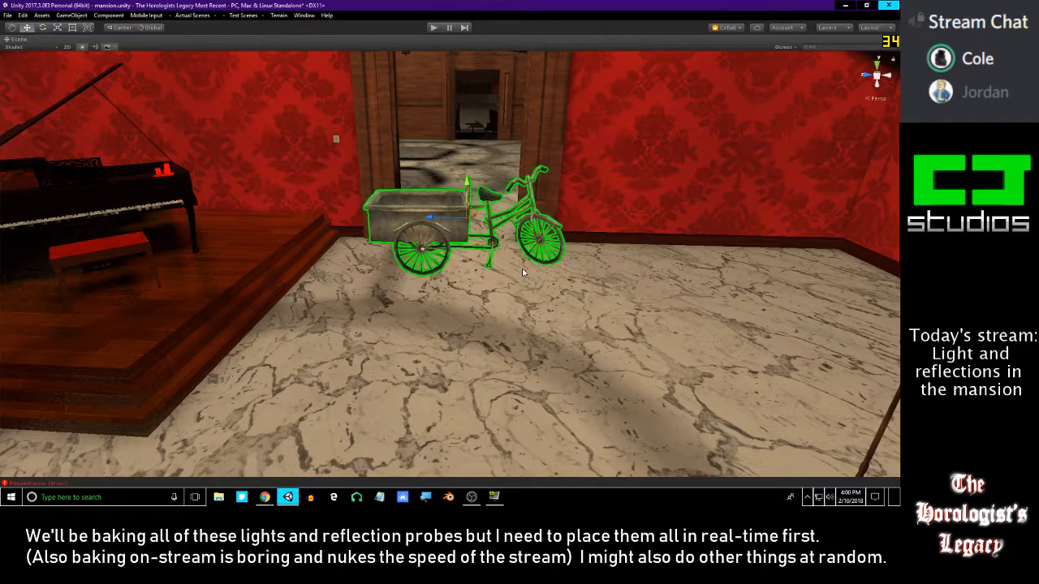
{"action": "key", "text": "ctrl+z"}
{"action": "key", "text": "shift+space"}
- Check the console messages, and examine the piano corner, the outdoor veranda and the upper hall's chandelier and wall shadows
{"action": "right_click_drag", "start_coordinate": [523, 267], "coordinate": [460, 219]}
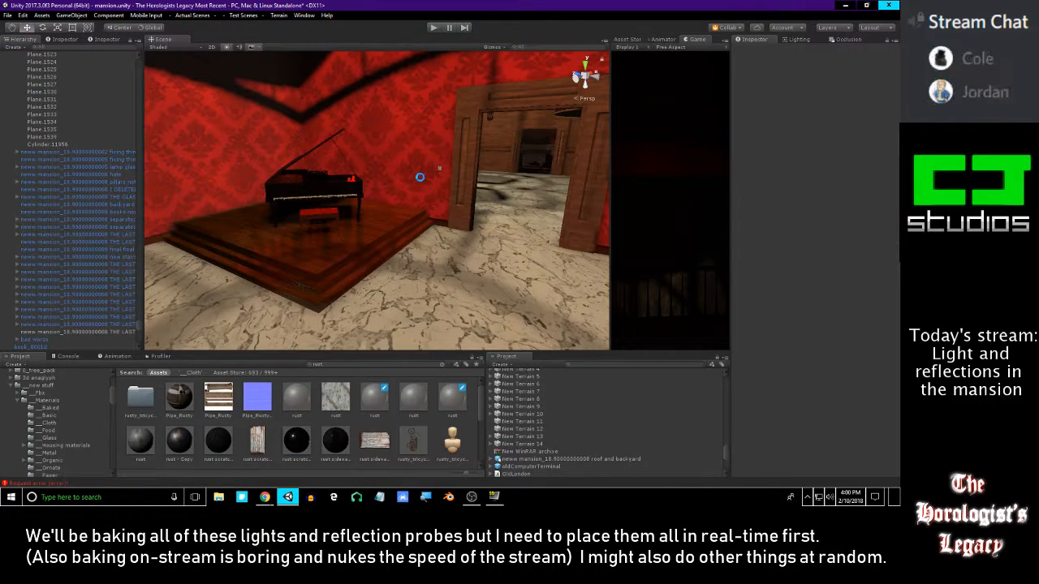
{"action": "right_click_drag", "start_coordinate": [418, 181], "coordinate": [443, 233]}
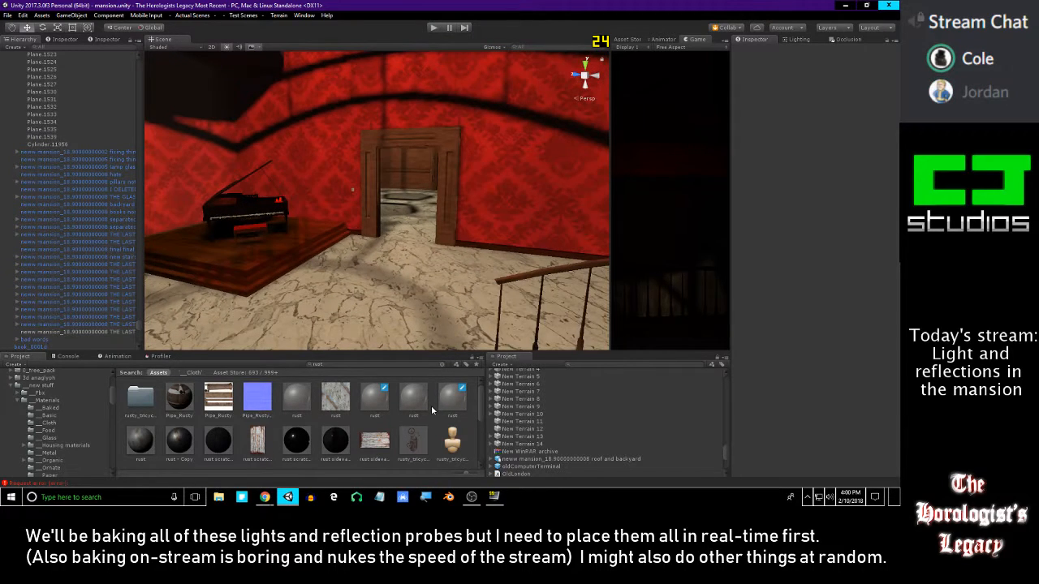
{"action": "right_click_drag", "start_coordinate": [298, 281], "coordinate": [258, 188]}
{"action": "left_click", "coordinate": [66, 359]}
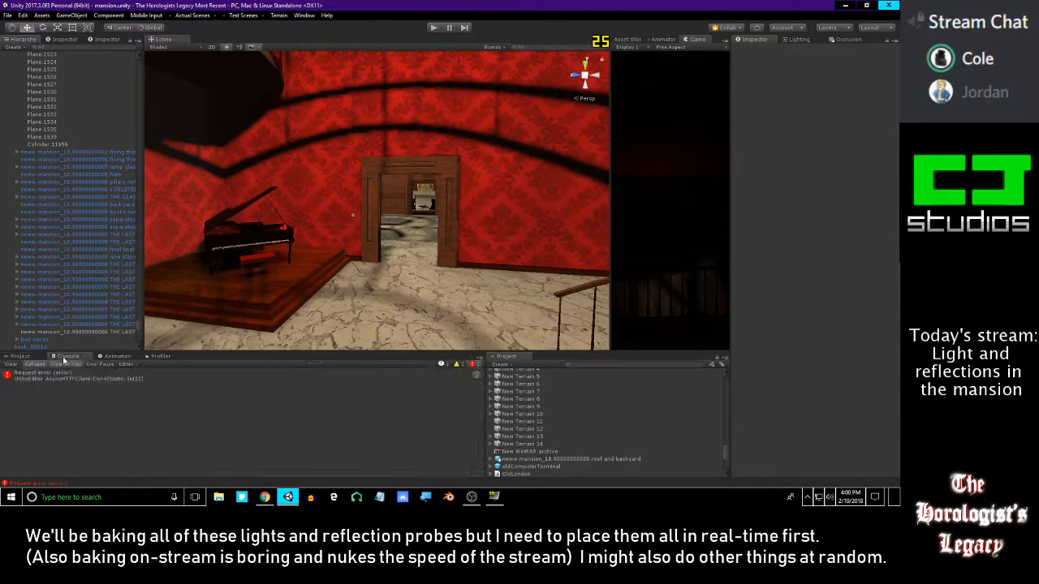
{"action": "left_click", "coordinate": [18, 356]}
{"action": "right_click_drag", "start_coordinate": [381, 207], "coordinate": [301, 170]}
{"action": "key", "text": "w"}
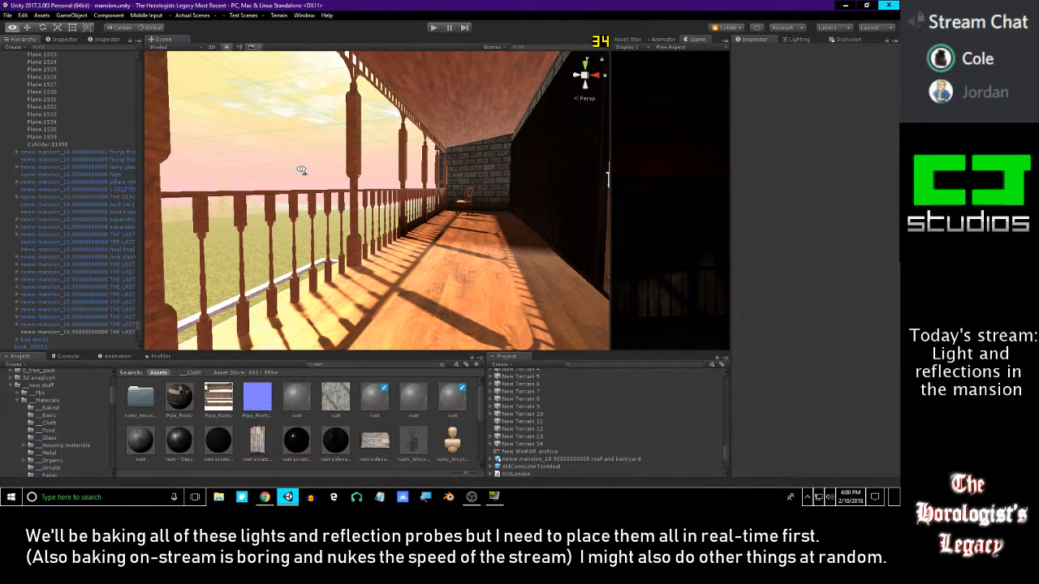
{"action": "right_click_drag", "start_coordinate": [301, 170], "coordinate": [657, 194]}
{"action": "right_click_drag", "start_coordinate": [362, 187], "coordinate": [294, 224]}
{"action": "key", "text": "shift+space"}
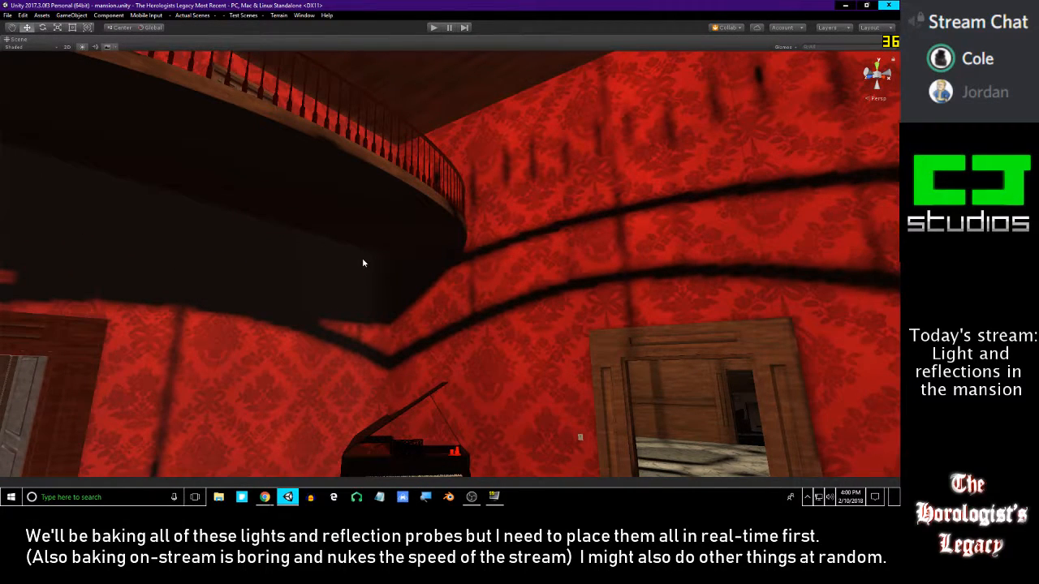
{"action": "right_click_drag", "start_coordinate": [362, 263], "coordinate": [561, 319]}
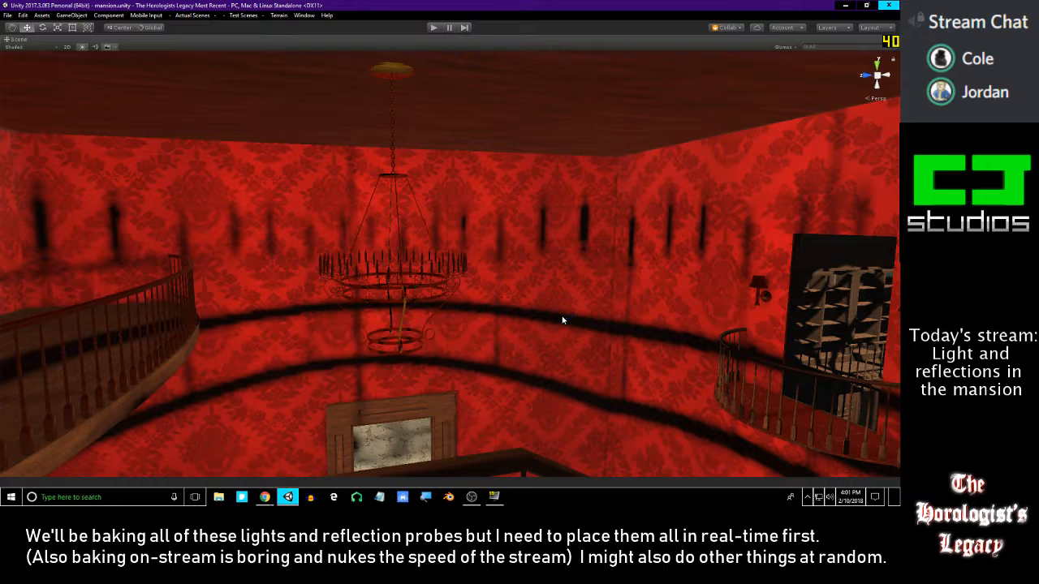
- Update the project through Collab to the available revision that adds button textures to the housing folder
{"action": "left_click", "coordinate": [728, 27]}
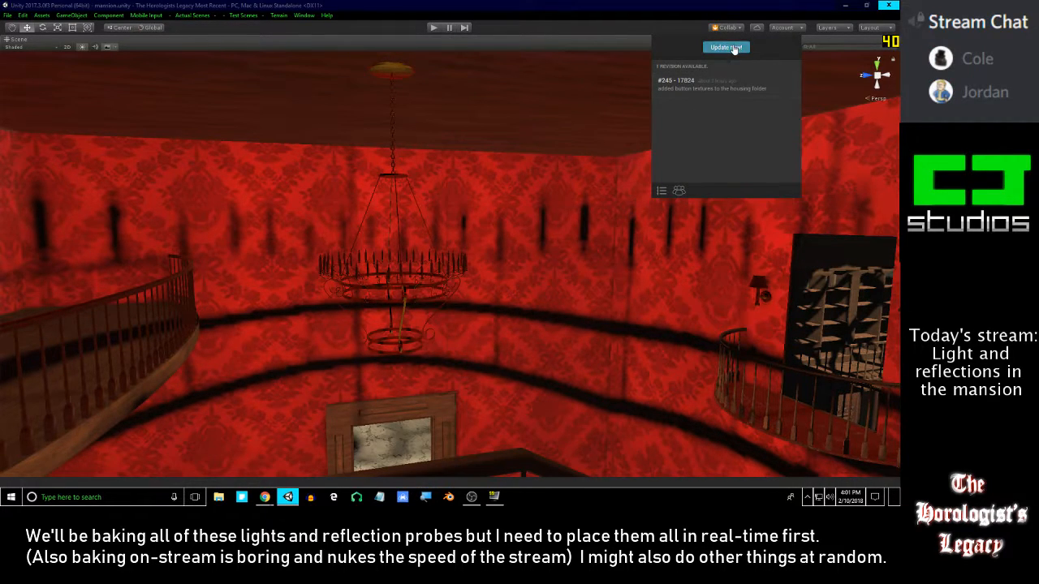
{"action": "left_click", "coordinate": [734, 47]}
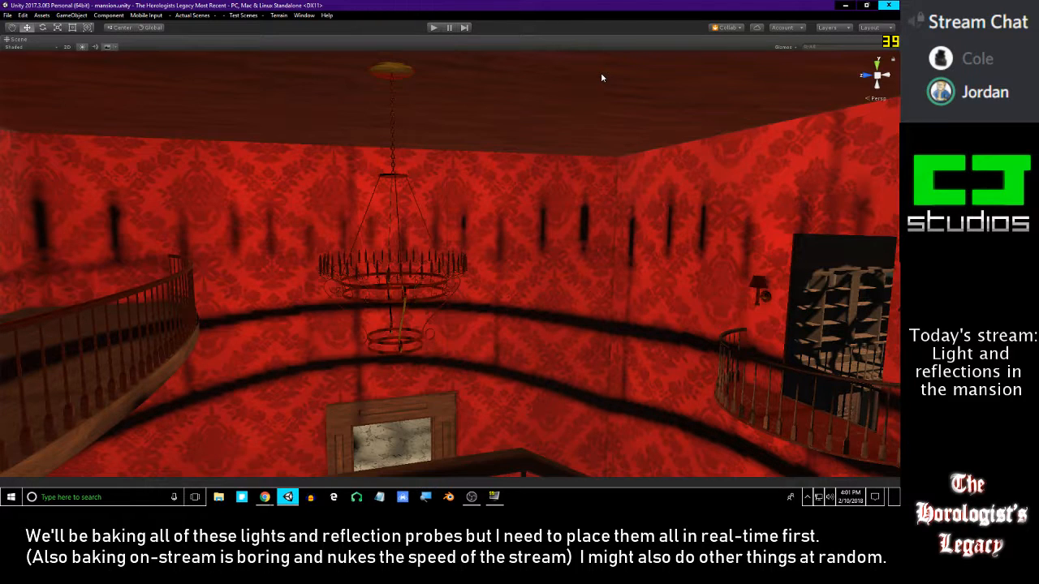
{"action": "key", "text": "alt+Tab"}
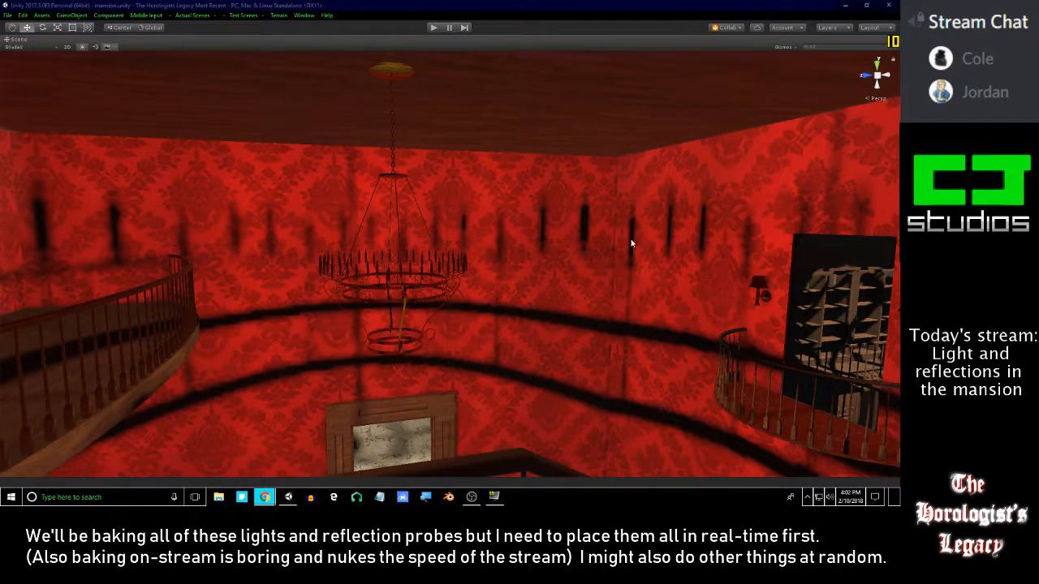
- Go to the dark room under the glass dome, filter the hierarchy by "reflect" and select Reflection Probe (36)
{"action": "right_click_drag", "start_coordinate": [618, 236], "coordinate": [438, 229]}
{"action": "key", "text": "shift+space"}
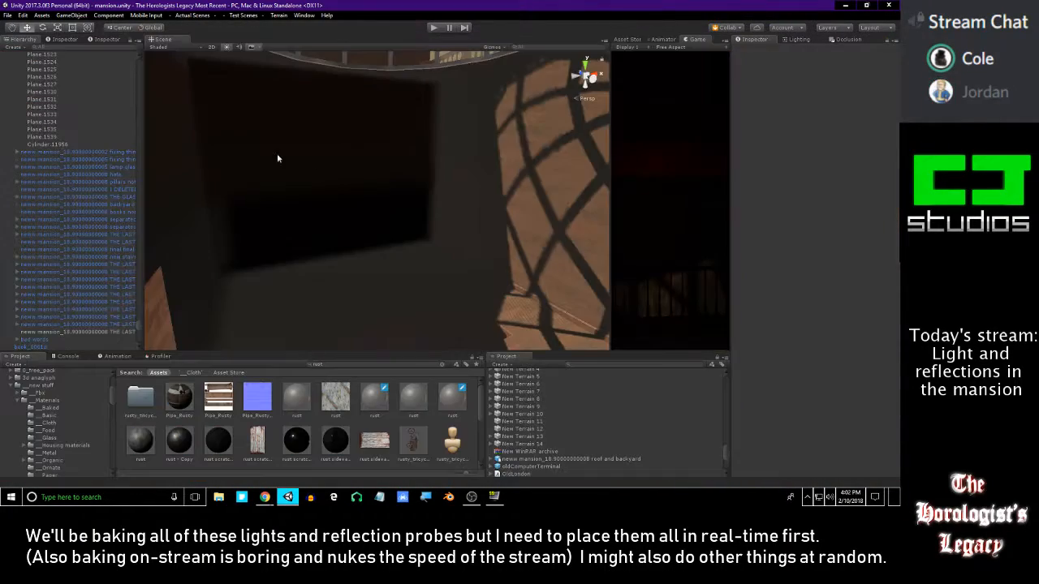
{"action": "left_click", "coordinate": [73, 48]}
{"action": "type", "text": "ref"}
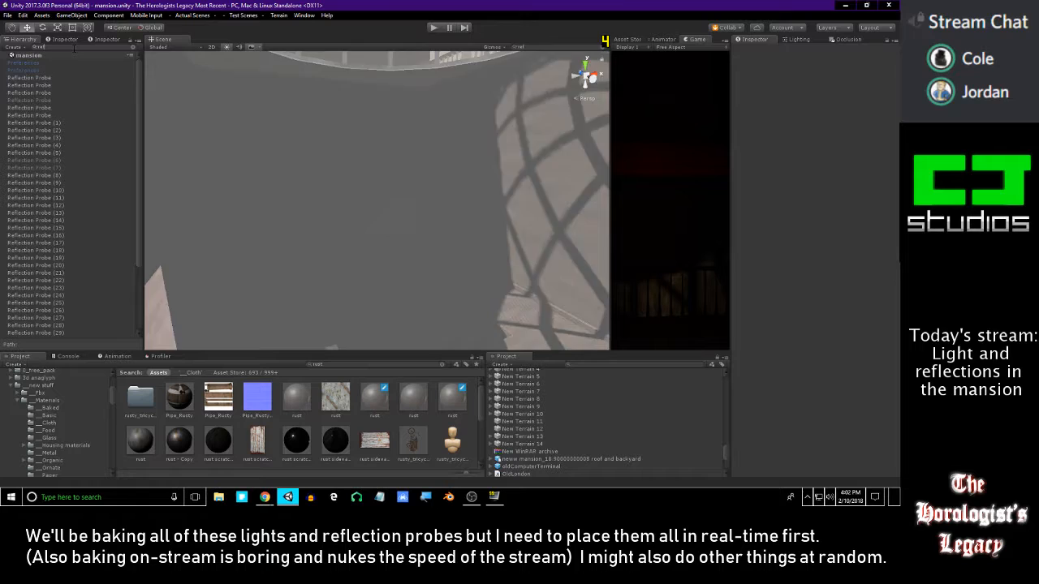
{"action": "type", "text": "lect"}
{"action": "scroll", "coordinate": [89, 178], "scroll_direction": "down", "scroll_amount": 5}
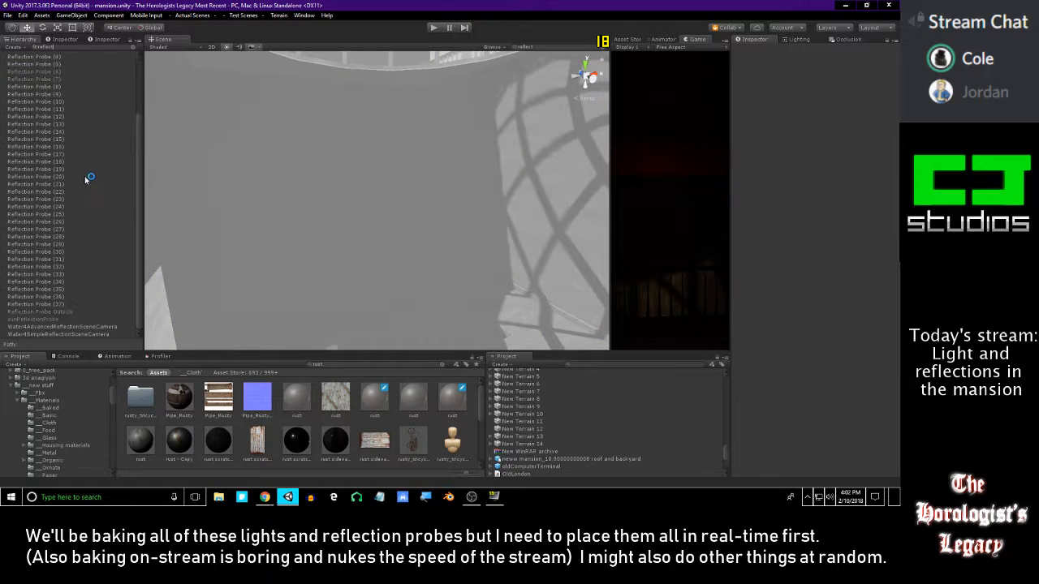
{"action": "left_click", "coordinate": [63, 304]}
{"action": "mouse_move", "coordinate": [305, 215]}
{"action": "right_mouse_down"}
{"action": "mouse_move", "coordinate": [317, 229]}
{"action": "mouse_move", "coordinate": [293, 217]}
{"action": "right_mouse_up"}
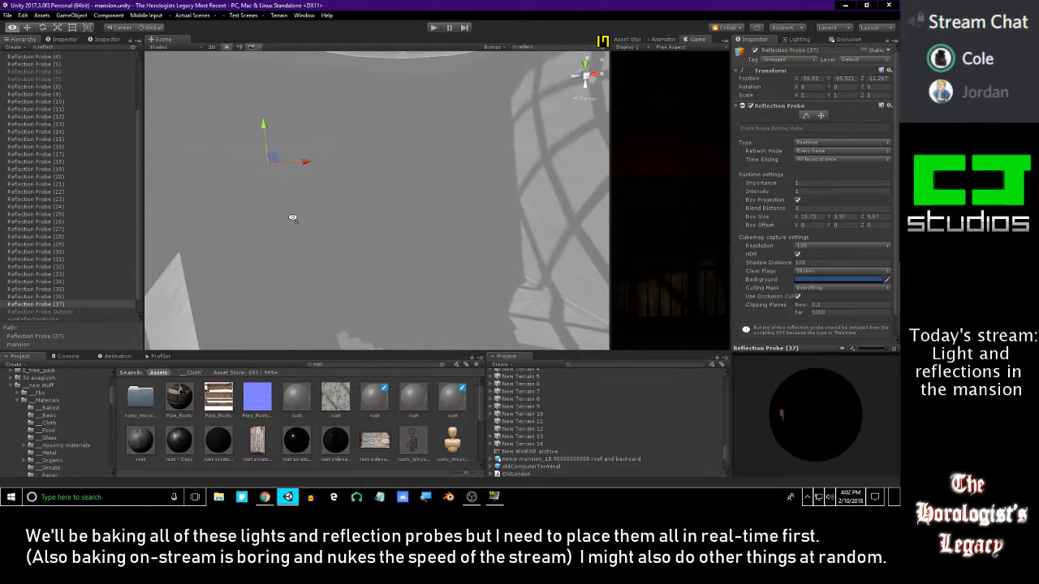
{"action": "left_click", "coordinate": [65, 297]}
{"action": "right_click_drag", "start_coordinate": [332, 183], "coordinate": [297, 179]}
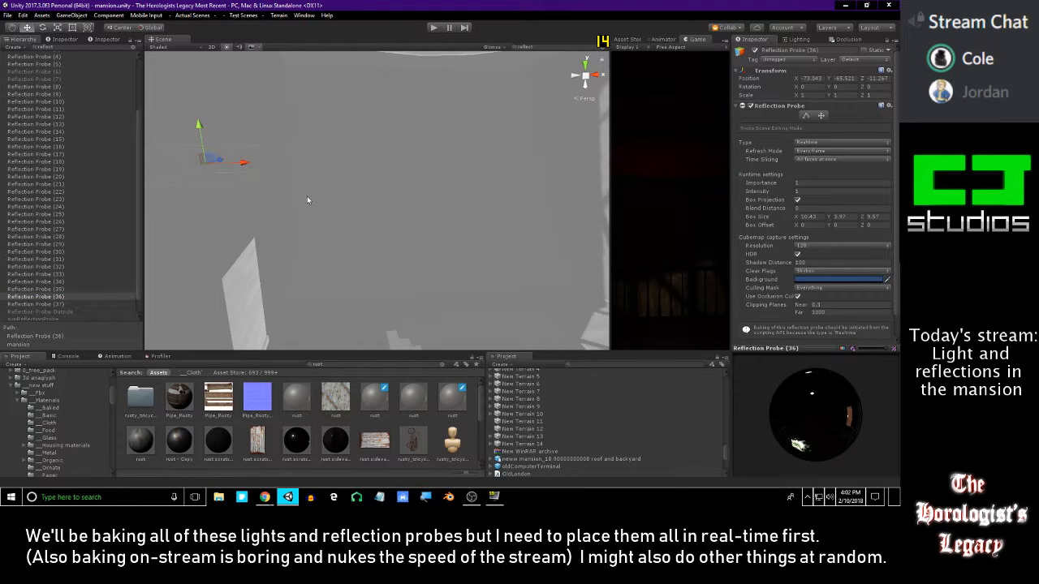
- Duplicate Reflection Probe (36), clear the hierarchy filter and move the copy into the dark room under the glass dome
{"action": "key", "text": "ctrl+d"}
{"action": "left_click_drag", "start_coordinate": [240, 168], "coordinate": [409, 204]}
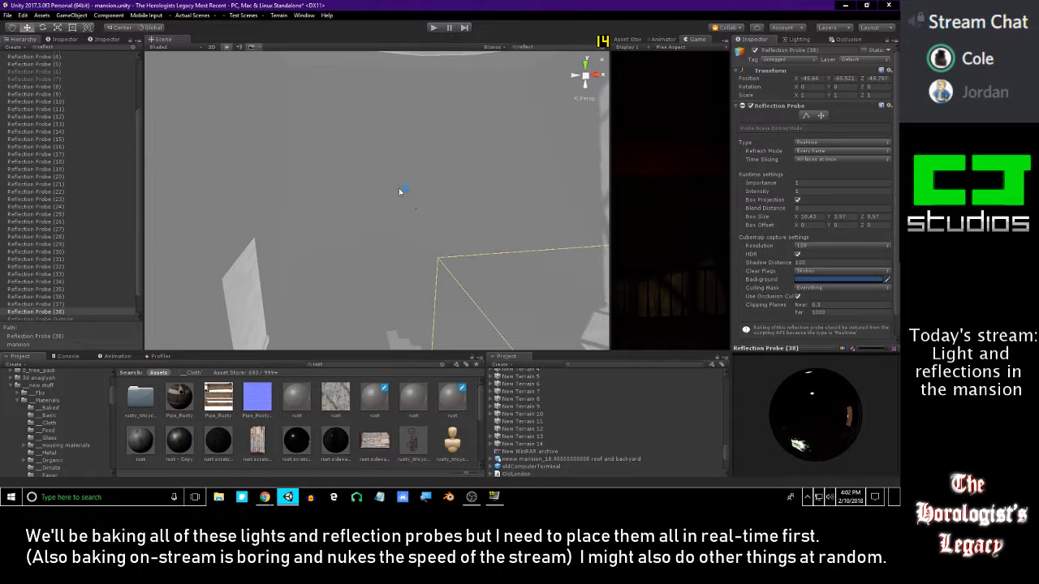
{"action": "left_click", "coordinate": [133, 47]}
{"action": "right_click_drag", "start_coordinate": [438, 199], "coordinate": [411, 190]}
{"action": "left_click_drag", "start_coordinate": [411, 191], "coordinate": [327, 230]}
{"action": "right_click_drag", "start_coordinate": [327, 231], "coordinate": [270, 217]}
{"action": "left_click_drag", "start_coordinate": [385, 213], "coordinate": [455, 217]}
- Set the new probe's box size to X 10.87 and Z 11.2, and shift it to about X -52.96, Z -43.37
{"action": "left_click_drag", "start_coordinate": [863, 218], "coordinate": [873, 220]}
{"action": "left_click_drag", "start_coordinate": [796, 219], "coordinate": [801, 219]}
{"action": "right_click_drag", "start_coordinate": [485, 176], "coordinate": [599, 240]}
{"action": "key", "text": "w"}
{"action": "key", "text": "a"}
{"action": "left_click_drag", "start_coordinate": [454, 231], "coordinate": [393, 215]}
{"action": "mouse_move", "coordinate": [395, 216]}
{"action": "right_mouse_down"}
{"action": "mouse_move", "coordinate": [488, 199]}
{"action": "mouse_move", "coordinate": [412, 214]}
{"action": "right_mouse_up"}
{"action": "left_click_drag", "start_coordinate": [390, 202], "coordinate": [403, 204]}
{"action": "right_click_drag", "start_coordinate": [403, 204], "coordinate": [492, 201]}
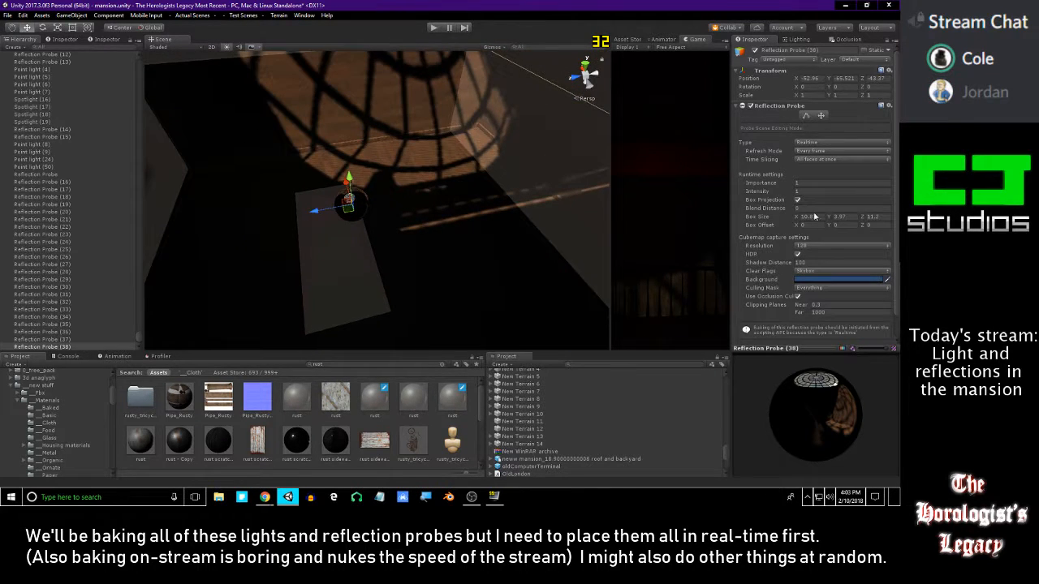
- Lengthen the probe's box to Z 14.9 and nudge the probe to Z -43.18
{"action": "left_click_drag", "start_coordinate": [865, 219], "coordinate": [874, 220]}
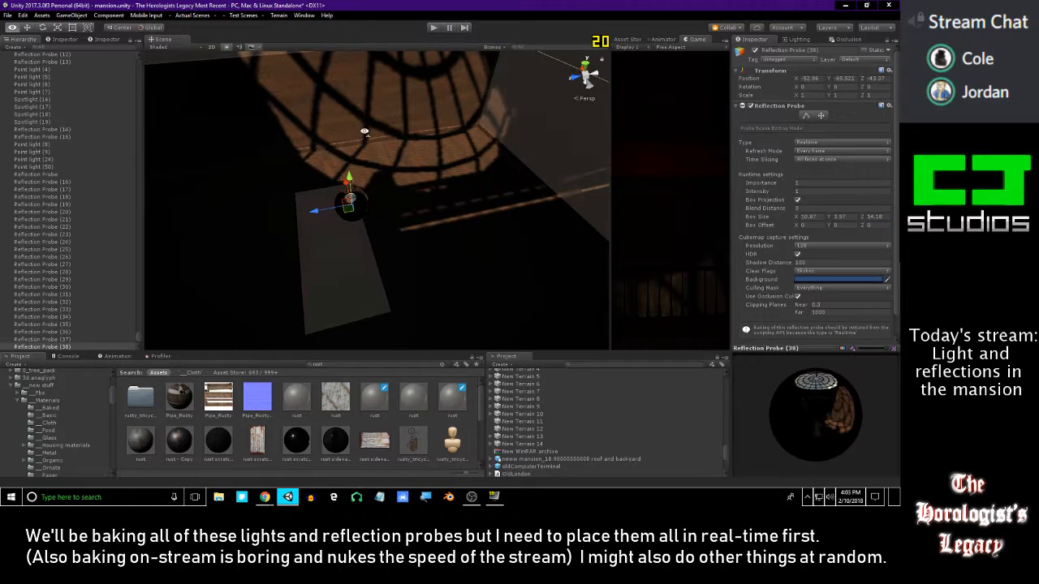
{"action": "right_click_drag", "start_coordinate": [364, 131], "coordinate": [342, 162]}
{"action": "left_click_drag", "start_coordinate": [354, 190], "coordinate": [347, 194]}
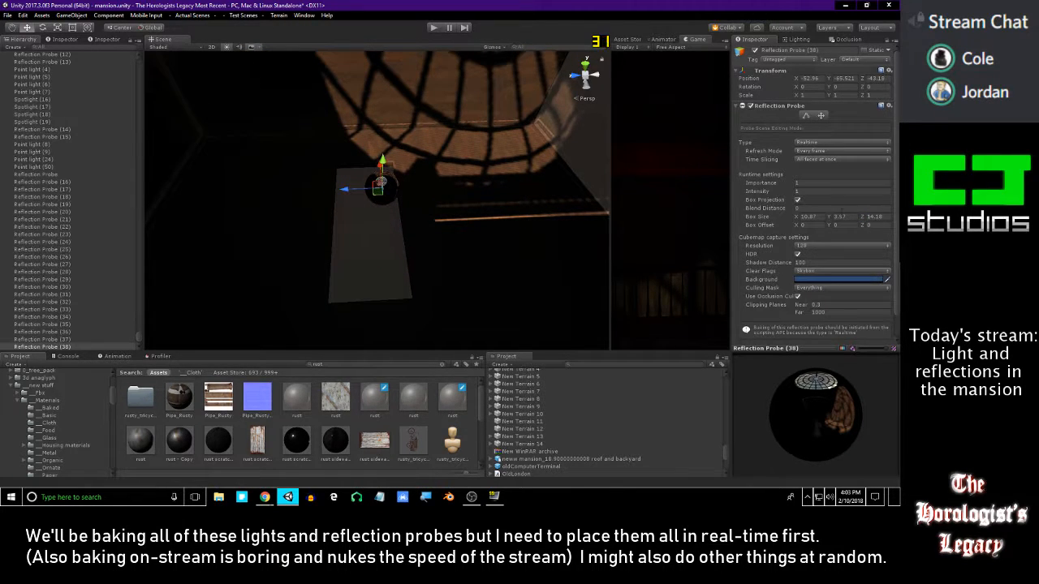
{"action": "left_click_drag", "start_coordinate": [867, 219], "coordinate": [872, 218]}
- Raise the reflection probe off the room's floor to about Y -62.97
{"action": "right_click_drag", "start_coordinate": [431, 167], "coordinate": [425, 233]}
{"action": "left_click_drag", "start_coordinate": [394, 222], "coordinate": [398, 50]}
{"action": "right_click_drag", "start_coordinate": [422, 173], "coordinate": [452, 121]}
{"action": "key", "text": "s"}
{"action": "key", "text": "s"}
{"action": "key", "text": "w"}
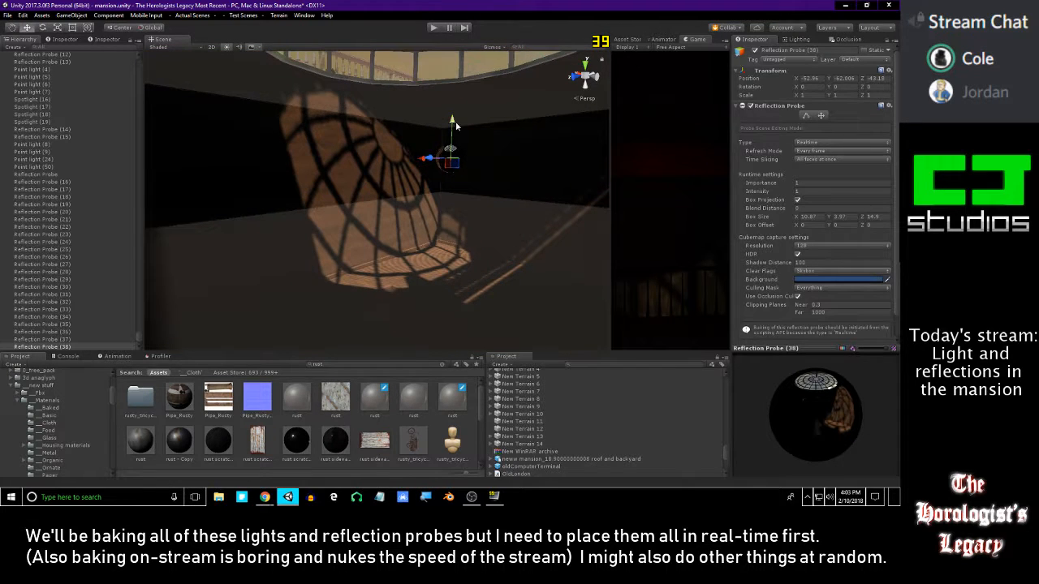
{"action": "left_click_drag", "start_coordinate": [455, 121], "coordinate": [454, 145]}
- Increase the probe's box height to about Y 12.38 and adjust its position to about Y -63.09
{"action": "left_click_drag", "start_coordinate": [828, 220], "coordinate": [53, 231]}
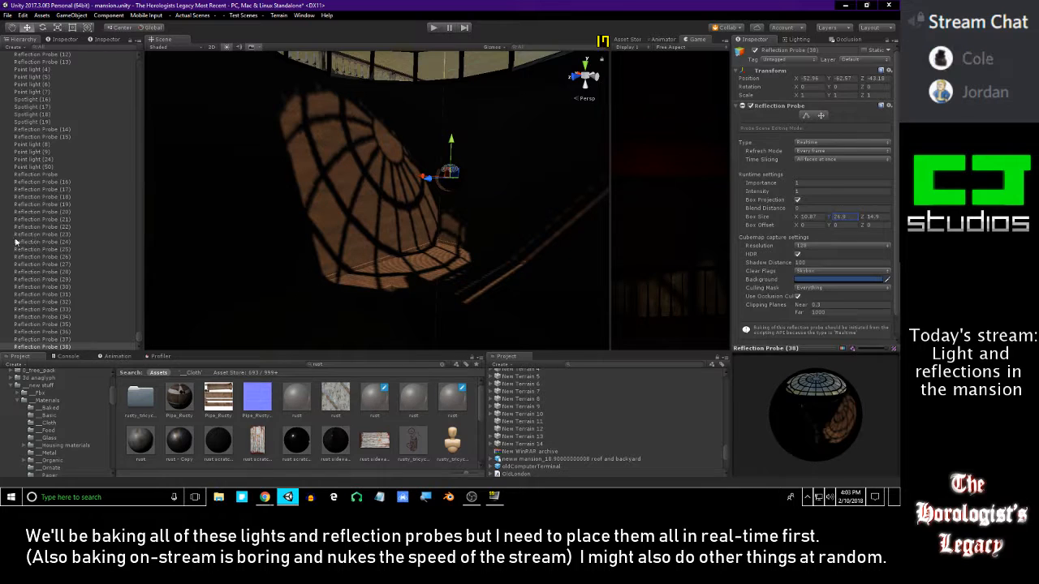
{"action": "left_click_drag", "start_coordinate": [870, 239], "coordinate": [541, 229]}
{"action": "left_click_drag", "start_coordinate": [452, 144], "coordinate": [457, 118]}
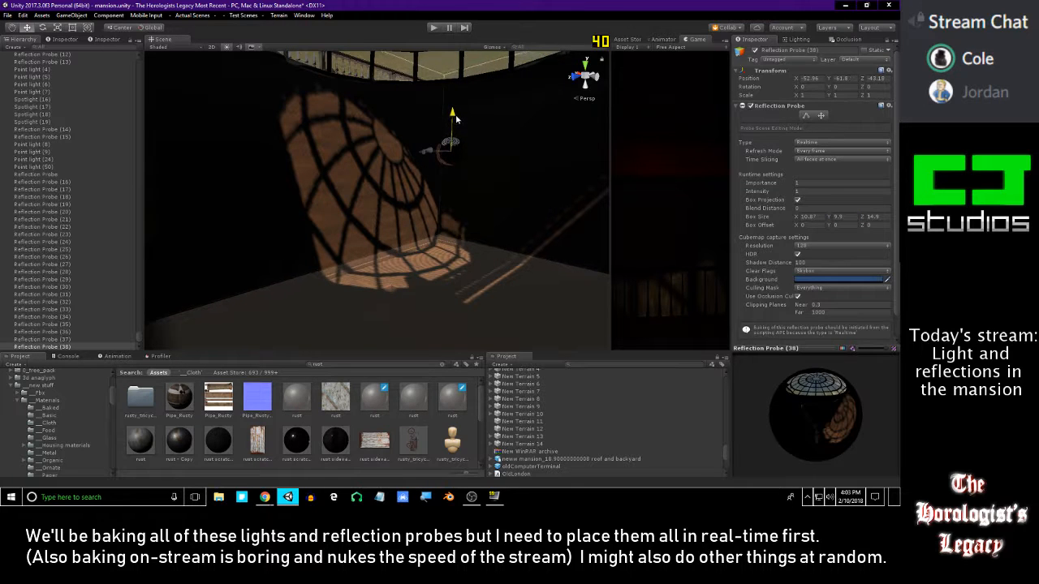
{"action": "left_click_drag", "start_coordinate": [838, 219], "coordinate": [847, 218]}
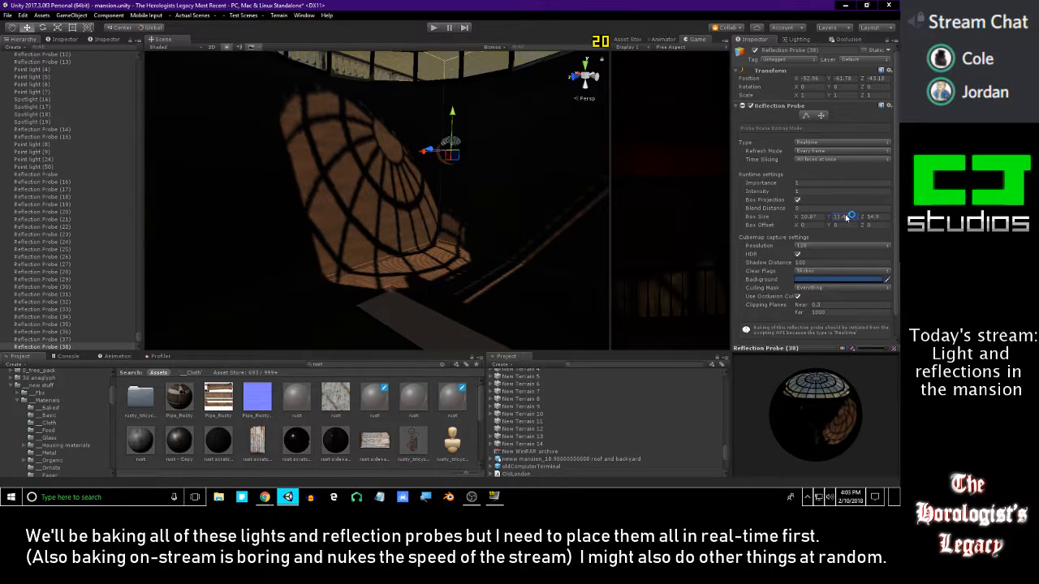
{"action": "left_click_drag", "start_coordinate": [454, 125], "coordinate": [447, 149], "text": "alt"}
{"action": "mouse_move", "coordinate": [446, 148]}
{"action": "right_mouse_down"}
{"action": "mouse_move", "coordinate": [456, 150]}
{"action": "mouse_move", "coordinate": [452, 137]}
{"action": "mouse_move", "coordinate": [467, 147]}
{"action": "right_mouse_up"}
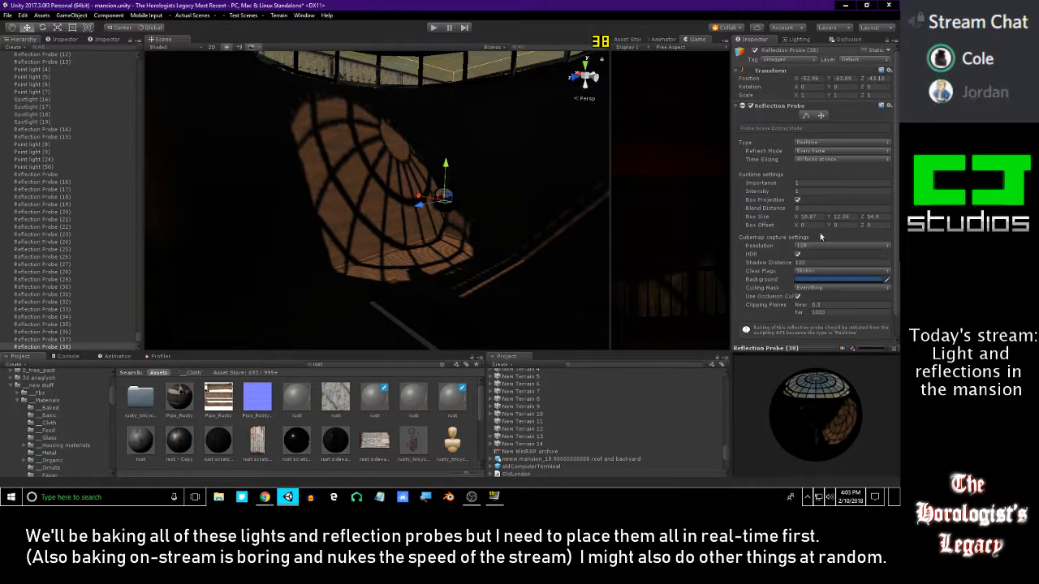
- Enlarge the probe's box height to Y 18.2 and raise the probe to about Y -62.49, checking its fit from inside and outside
{"action": "left_click_drag", "start_coordinate": [520, 187], "coordinate": [448, 116], "text": "alt"}
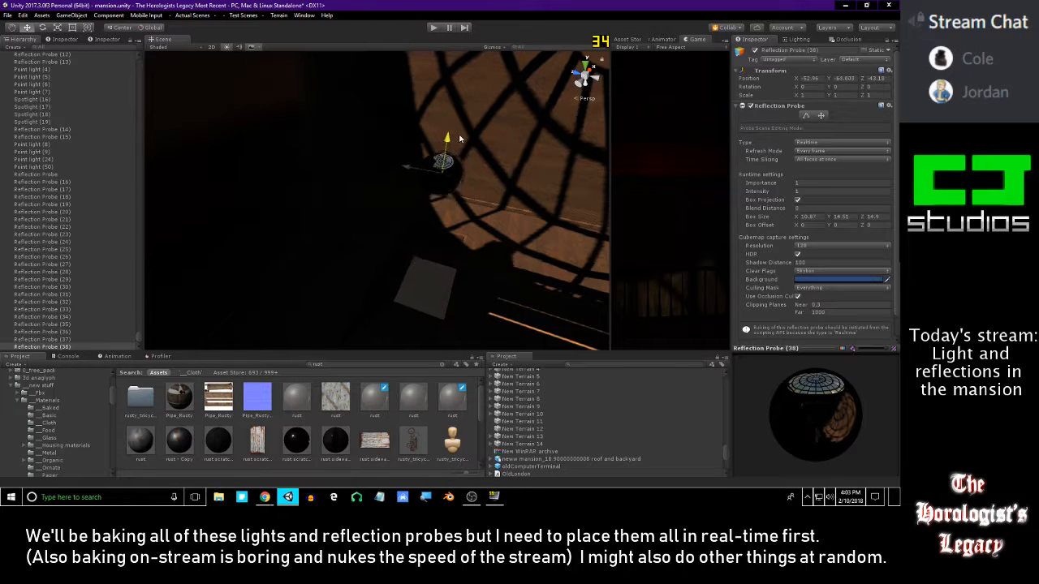
{"action": "left_click_drag", "start_coordinate": [460, 125], "coordinate": [519, 245], "text": "alt"}
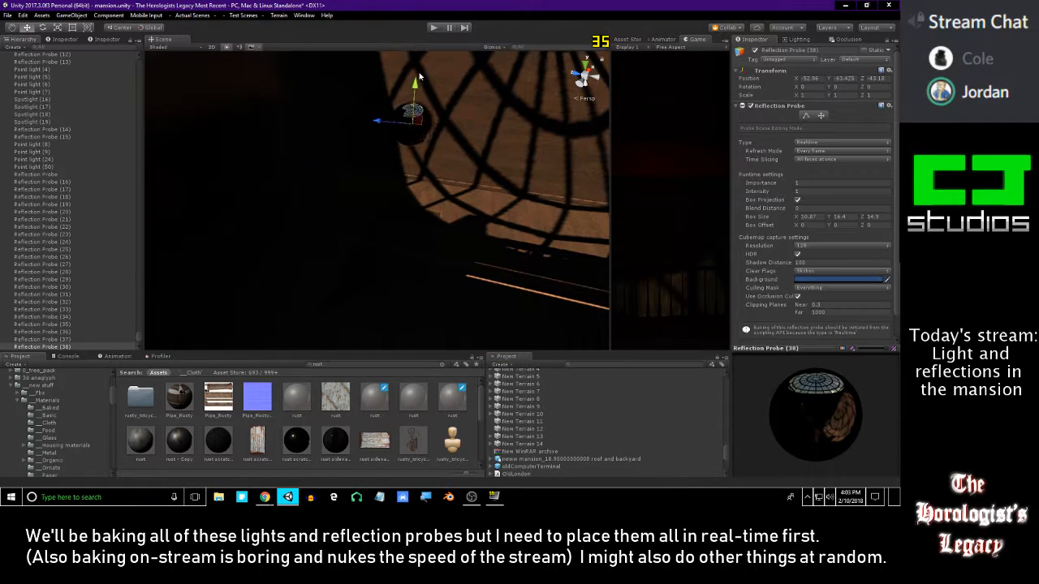
{"action": "left_click_drag", "start_coordinate": [415, 90], "coordinate": [415, 87]}
{"action": "left_click_drag", "start_coordinate": [417, 87], "coordinate": [507, 174], "text": "alt"}
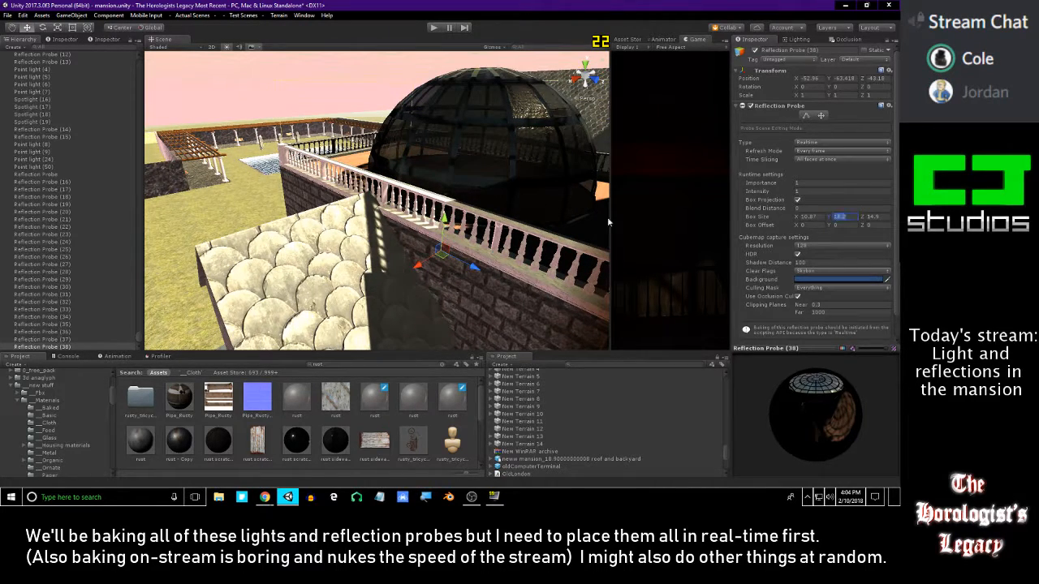
{"action": "left_click_drag", "start_coordinate": [460, 217], "coordinate": [424, 209], "text": "alt"}
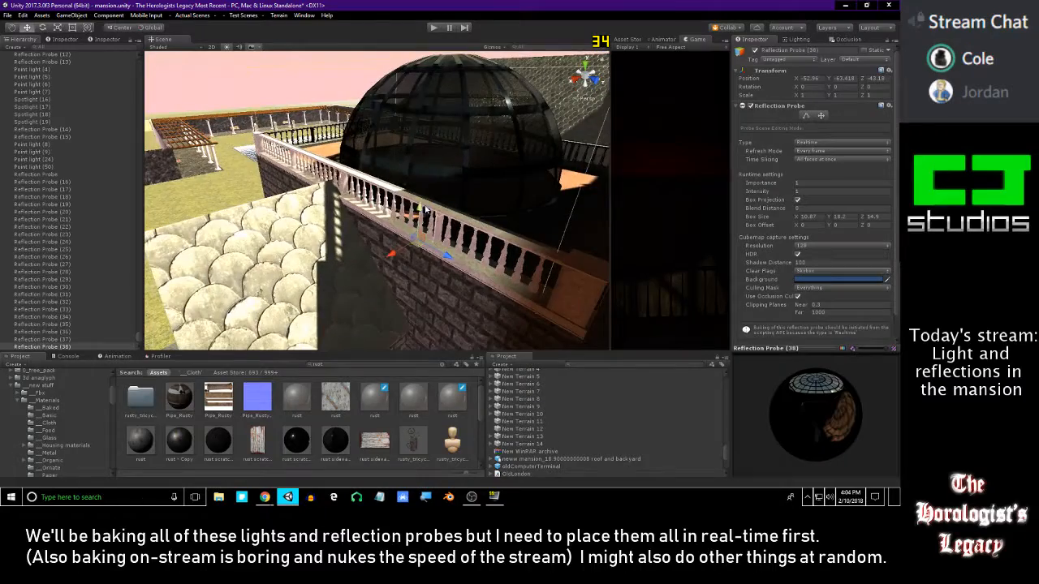
{"action": "left_click_drag", "start_coordinate": [439, 198], "coordinate": [336, 172], "text": "alt"}
{"action": "right_click_drag", "start_coordinate": [470, 203], "coordinate": [448, 217]}
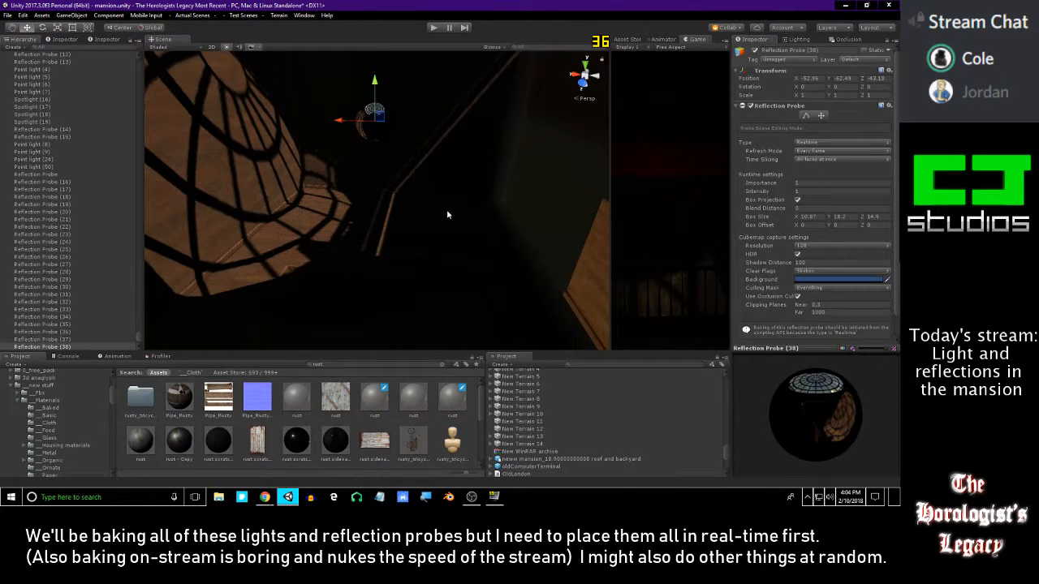
- Inspect the room under the glass dome and undo the reflection probe's recent box height and vertical position changes
{"action": "right_click_drag", "start_coordinate": [440, 220], "coordinate": [456, 204]}
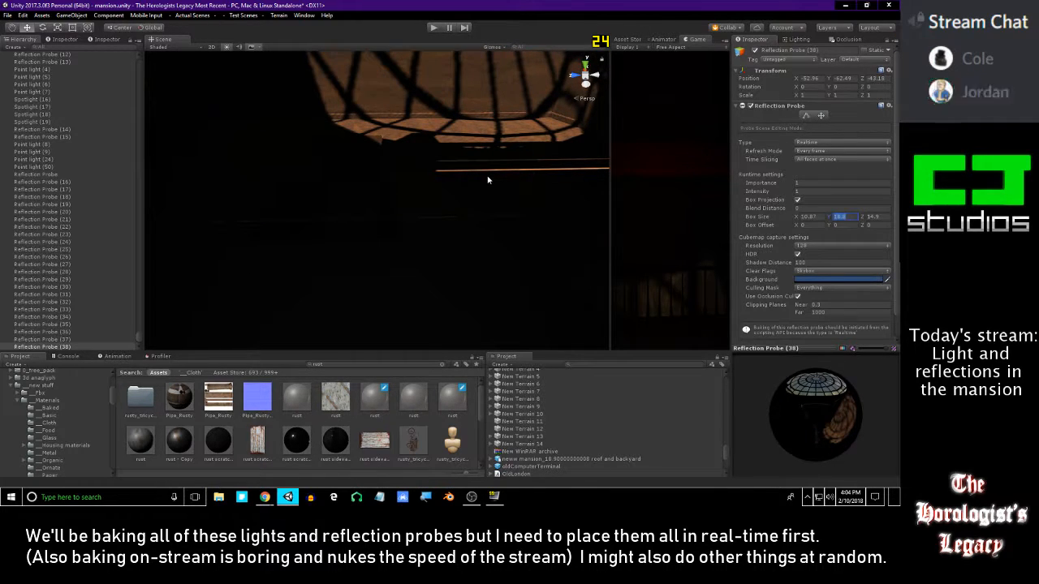
{"action": "right_click_drag", "start_coordinate": [492, 177], "coordinate": [470, 285]}
{"action": "left_click", "coordinate": [425, 424]}
{"action": "right_click_drag", "start_coordinate": [389, 223], "coordinate": [539, 200]}
{"action": "left_click", "coordinate": [435, 208]}
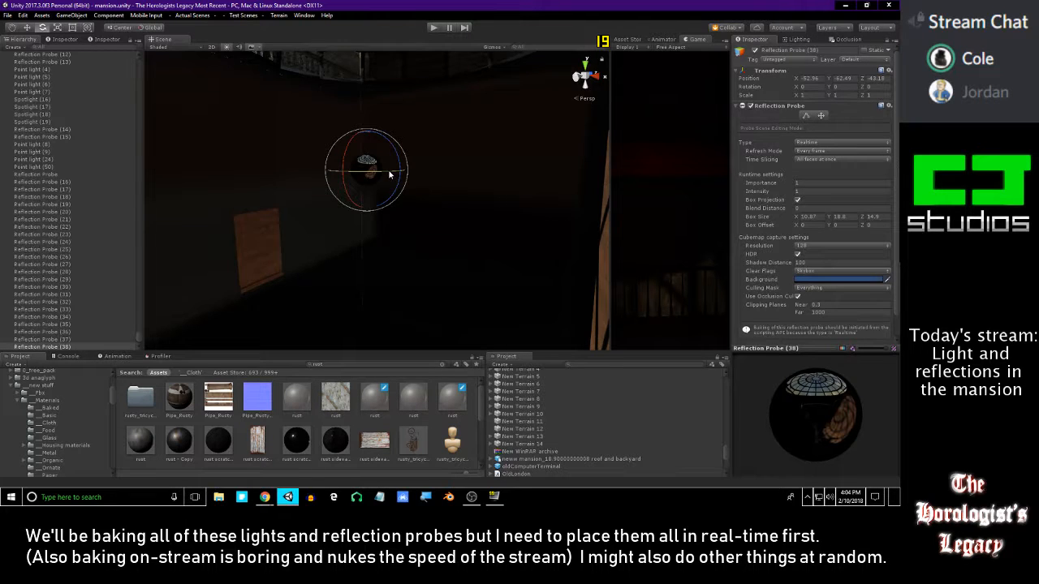
{"action": "key", "text": "ctrl+z"}
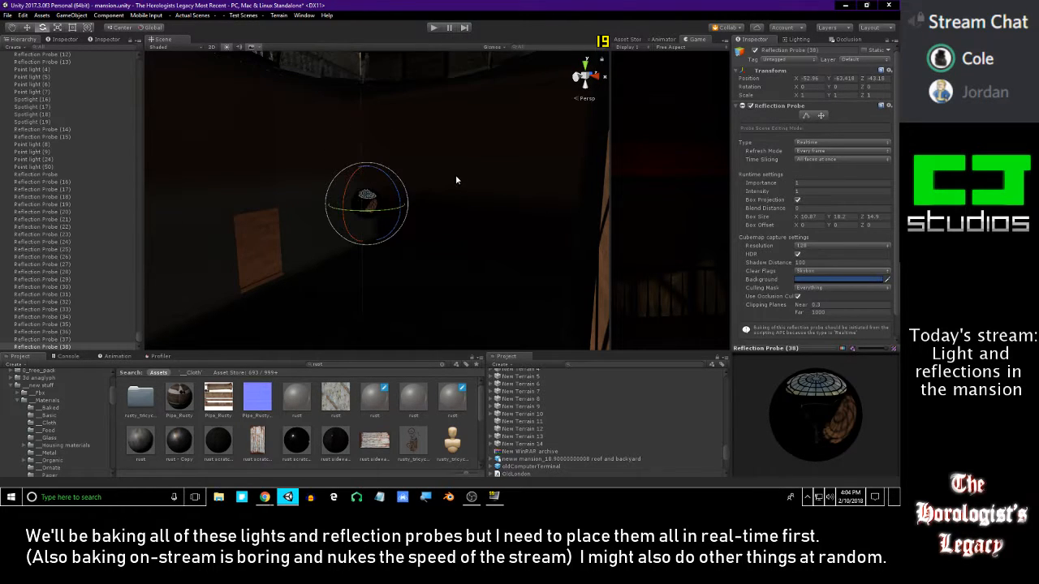
{"action": "right_click_drag", "start_coordinate": [455, 189], "coordinate": [440, 177]}
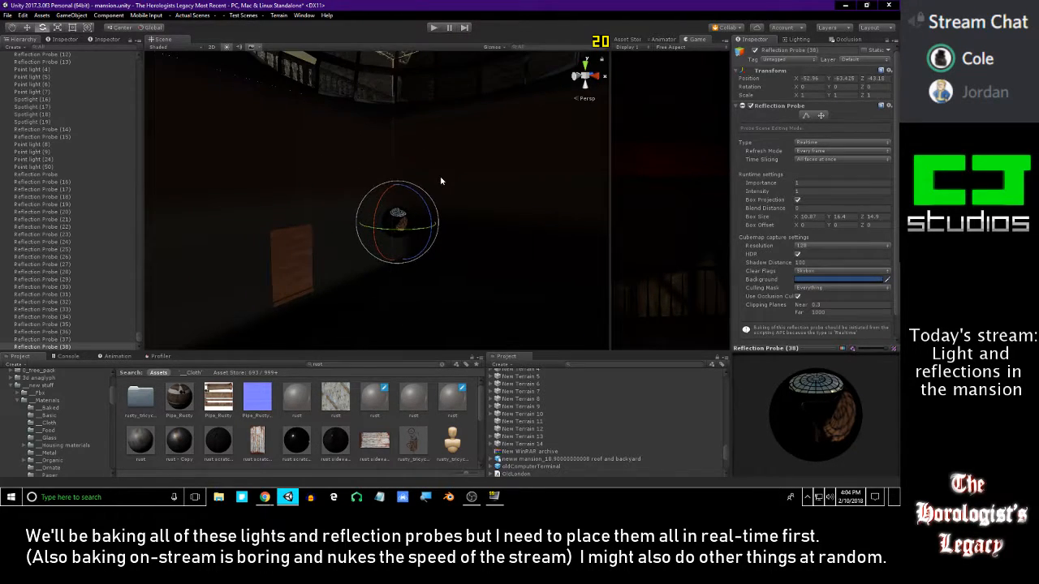
{"action": "key", "text": "ctrl+z"}
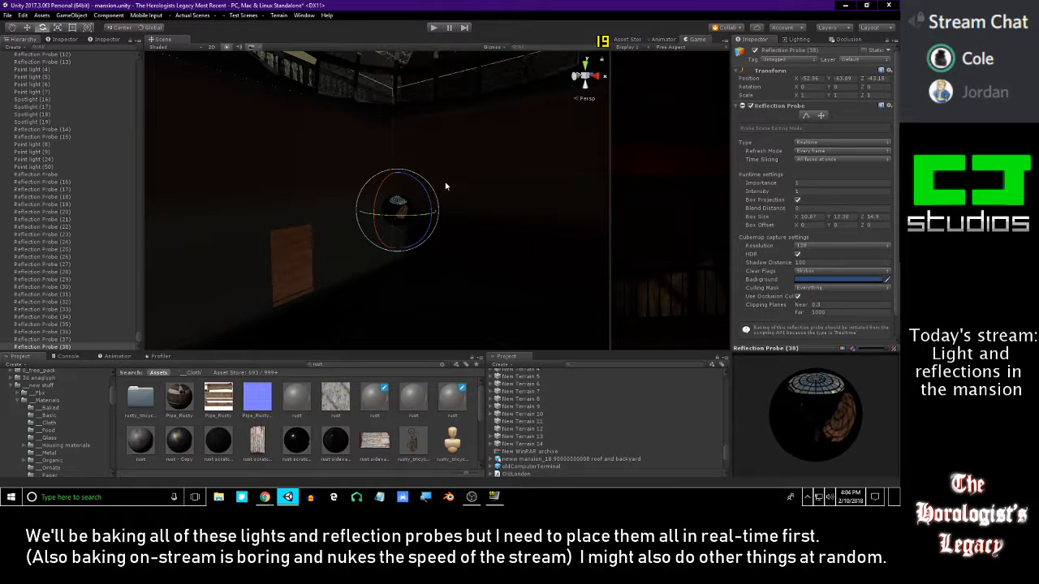
{"action": "key", "text": "ctrl+z"}
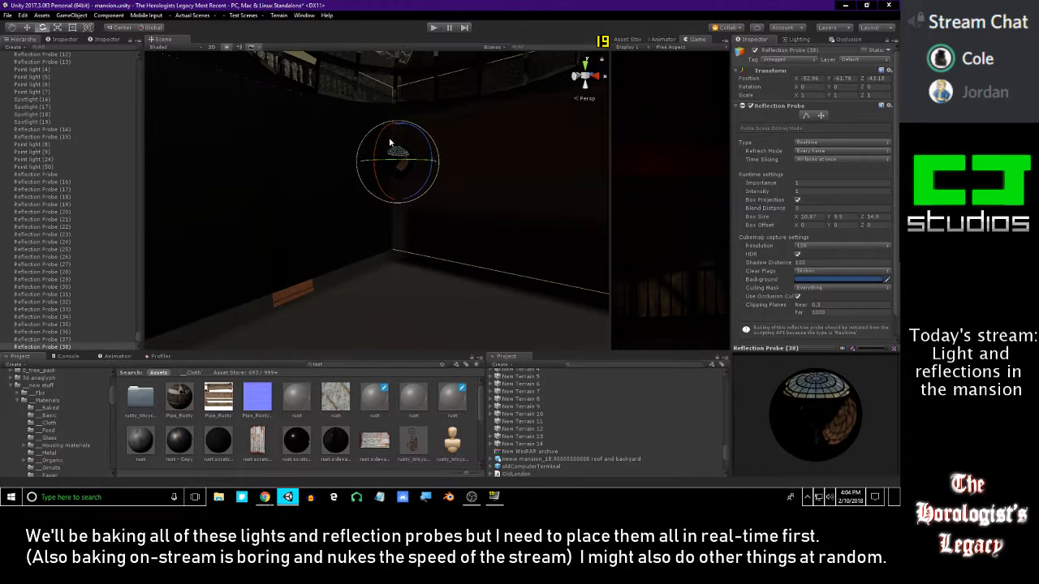
- Lower the reflection probe to about Y -65.06 and increase its box height to about Y 13.4
{"action": "left_click_drag", "start_coordinate": [396, 125], "coordinate": [397, 247]}
{"action": "right_click_drag", "start_coordinate": [397, 248], "coordinate": [430, 241]}
{"action": "right_click_drag", "start_coordinate": [561, 243], "coordinate": [561, 251]}
{"action": "left_click_drag", "start_coordinate": [832, 217], "coordinate": [845, 220]}
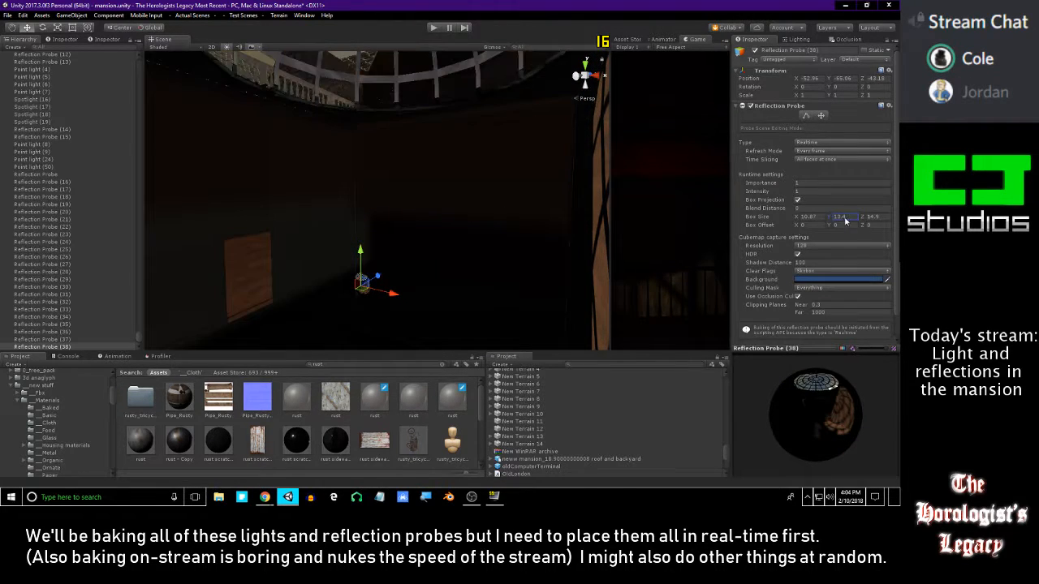
- Fine-tune the probe's box height to Y 13.7 and its position to about Y -65.52 to fit the room
{"action": "right_click_drag", "start_coordinate": [501, 217], "coordinate": [569, 229]}
{"action": "right_click_drag", "start_coordinate": [406, 212], "coordinate": [397, 142]}
{"action": "left_click_drag", "start_coordinate": [412, 294], "coordinate": [413, 295]}
{"action": "right_click_drag", "start_coordinate": [456, 221], "coordinate": [428, 255]}
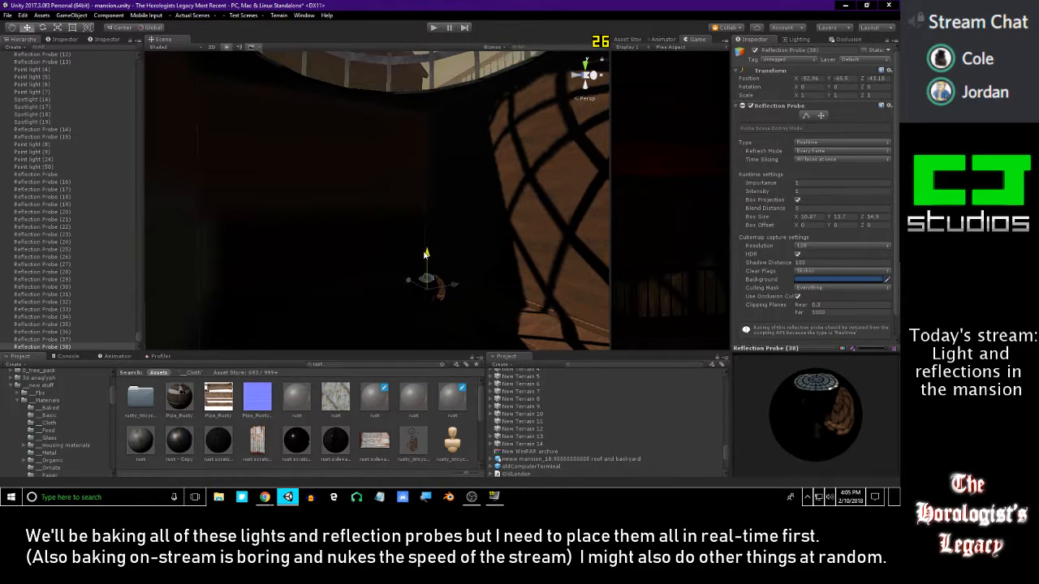
{"action": "right_click_drag", "start_coordinate": [471, 198], "coordinate": [443, 182]}
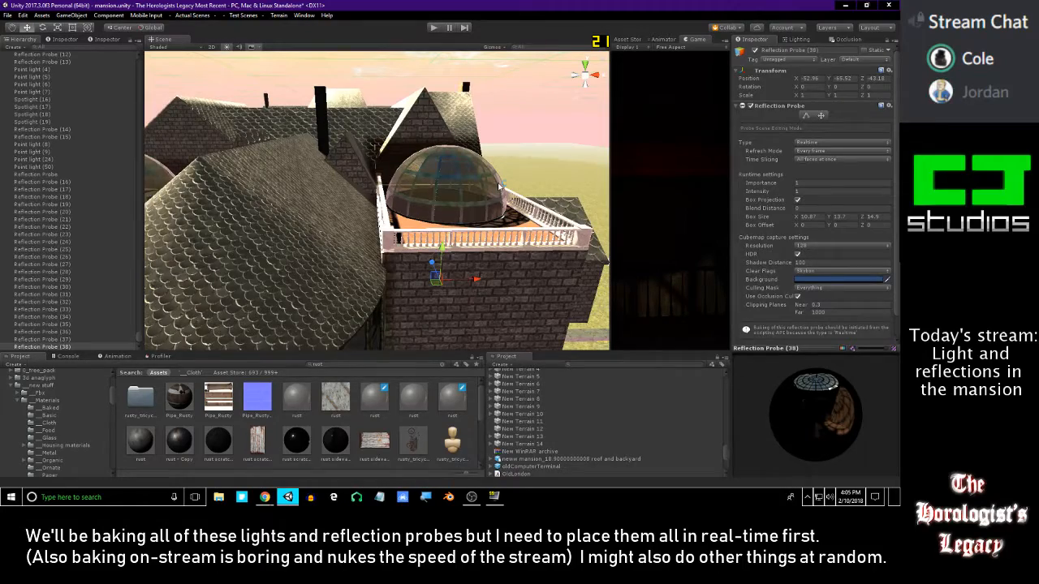
- Try shifting the probe along Z to about -45.68, checking its box against the mansion's exterior walls
{"action": "right_click_drag", "start_coordinate": [484, 219], "coordinate": [442, 232]}
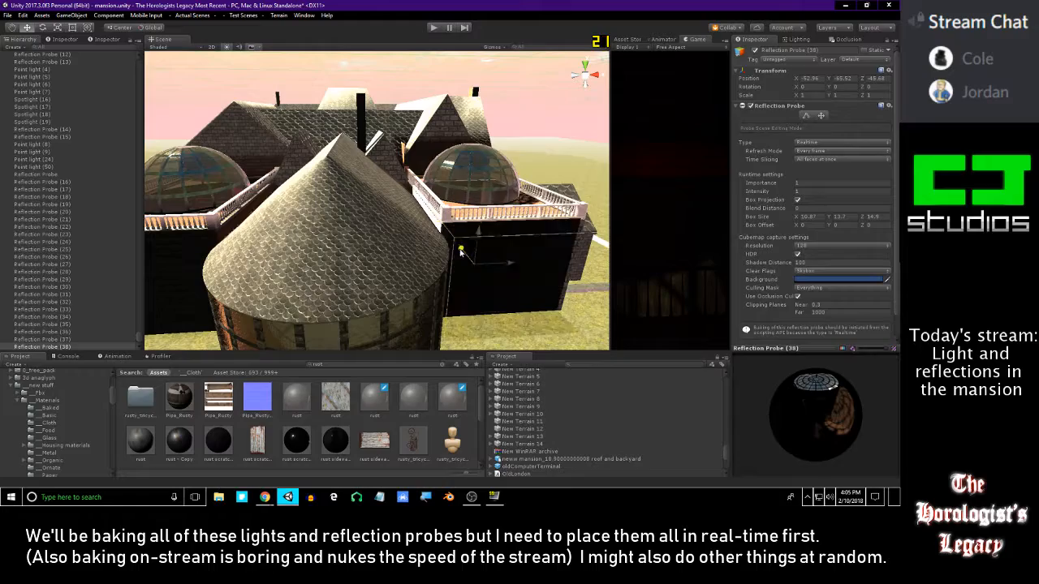
{"action": "right_click_drag", "start_coordinate": [454, 244], "coordinate": [372, 234]}
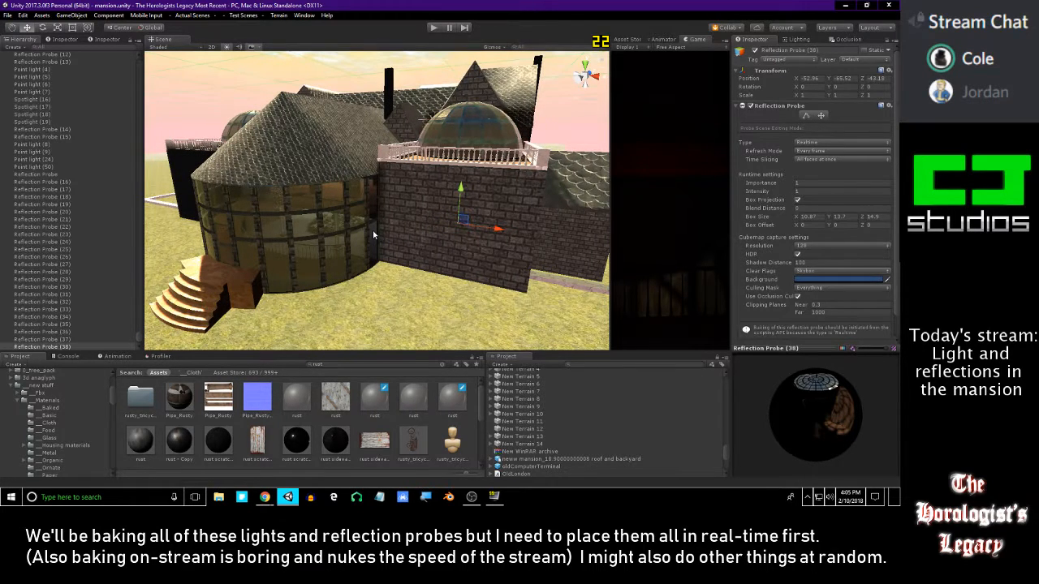
{"action": "right_click_drag", "start_coordinate": [372, 234], "coordinate": [568, 215]}
{"action": "right_click_drag", "start_coordinate": [762, 229], "coordinate": [552, 225]}
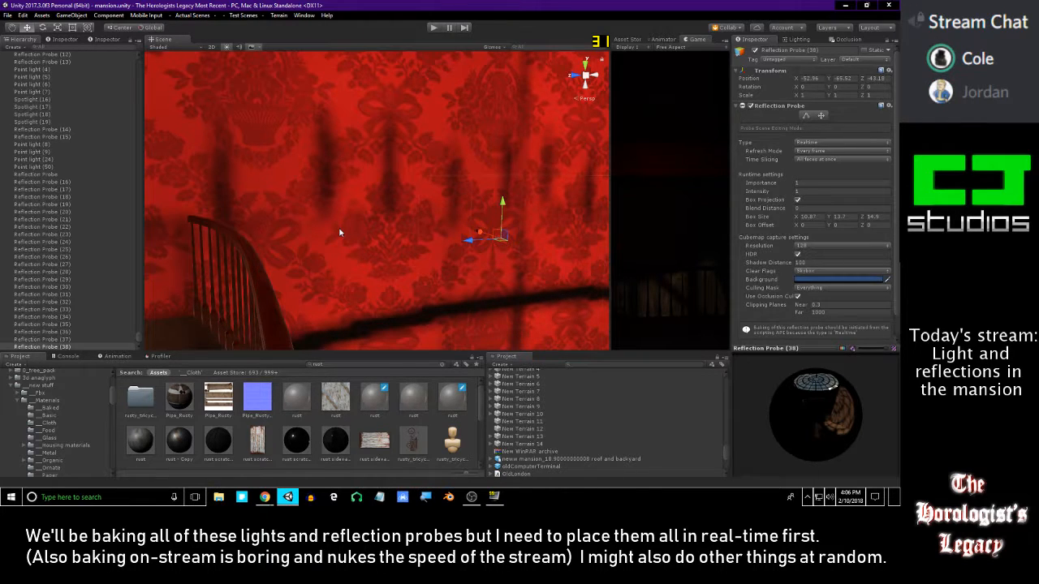
- Deselect the probe and inspect the lighting and materials around the mansion's main hall and curved staircase
{"action": "right_click_drag", "start_coordinate": [341, 233], "coordinate": [286, 219]}
{"action": "key", "text": "w"}
{"action": "left_click", "coordinate": [403, 399]}
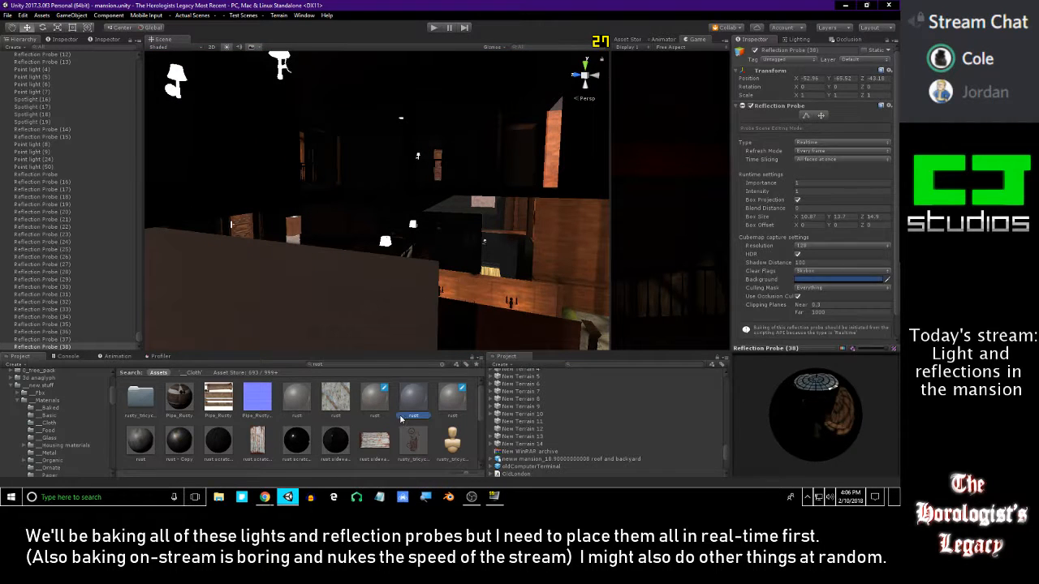
{"action": "left_click", "coordinate": [396, 419]}
{"action": "right_click_drag", "start_coordinate": [432, 259], "coordinate": [428, 236]}
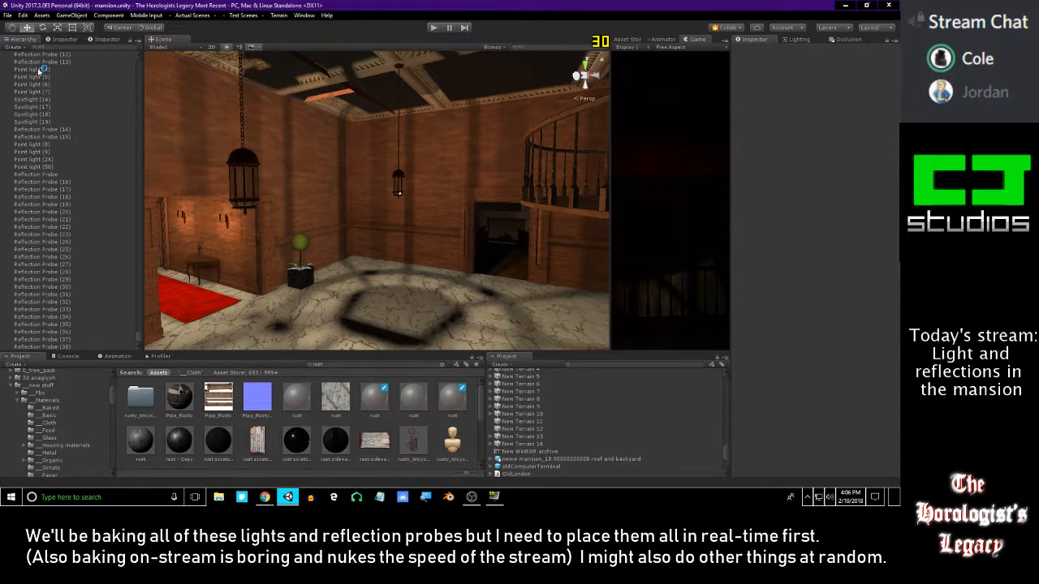
{"action": "left_click_drag", "start_coordinate": [0, 104], "coordinate": [481, 0]}
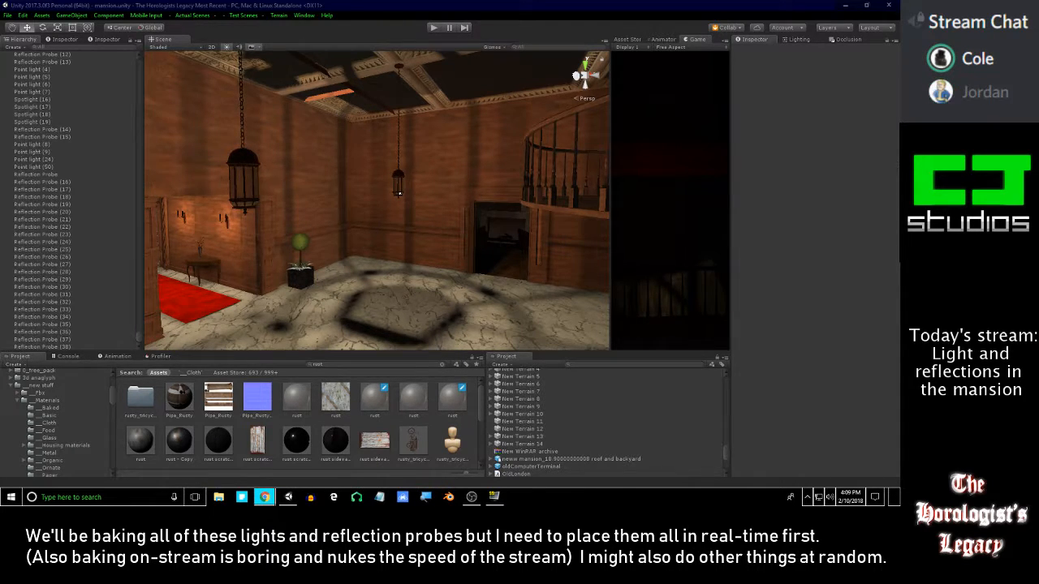
{"action": "right_click", "coordinate": [500, 236]}
{"action": "key", "text": "w"}
{"action": "right_click_drag", "start_coordinate": [500, 237], "coordinate": [453, 221]}
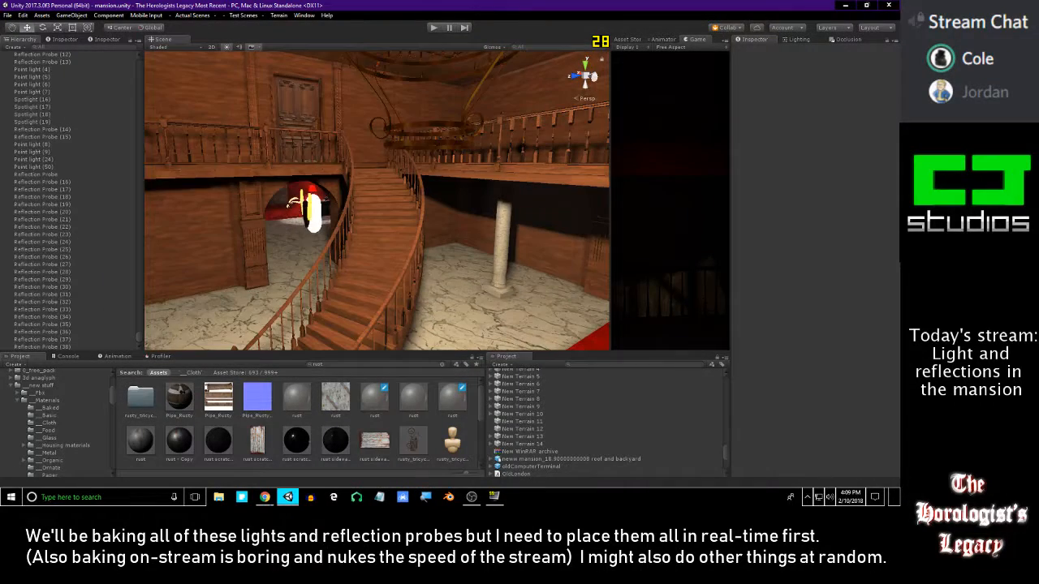